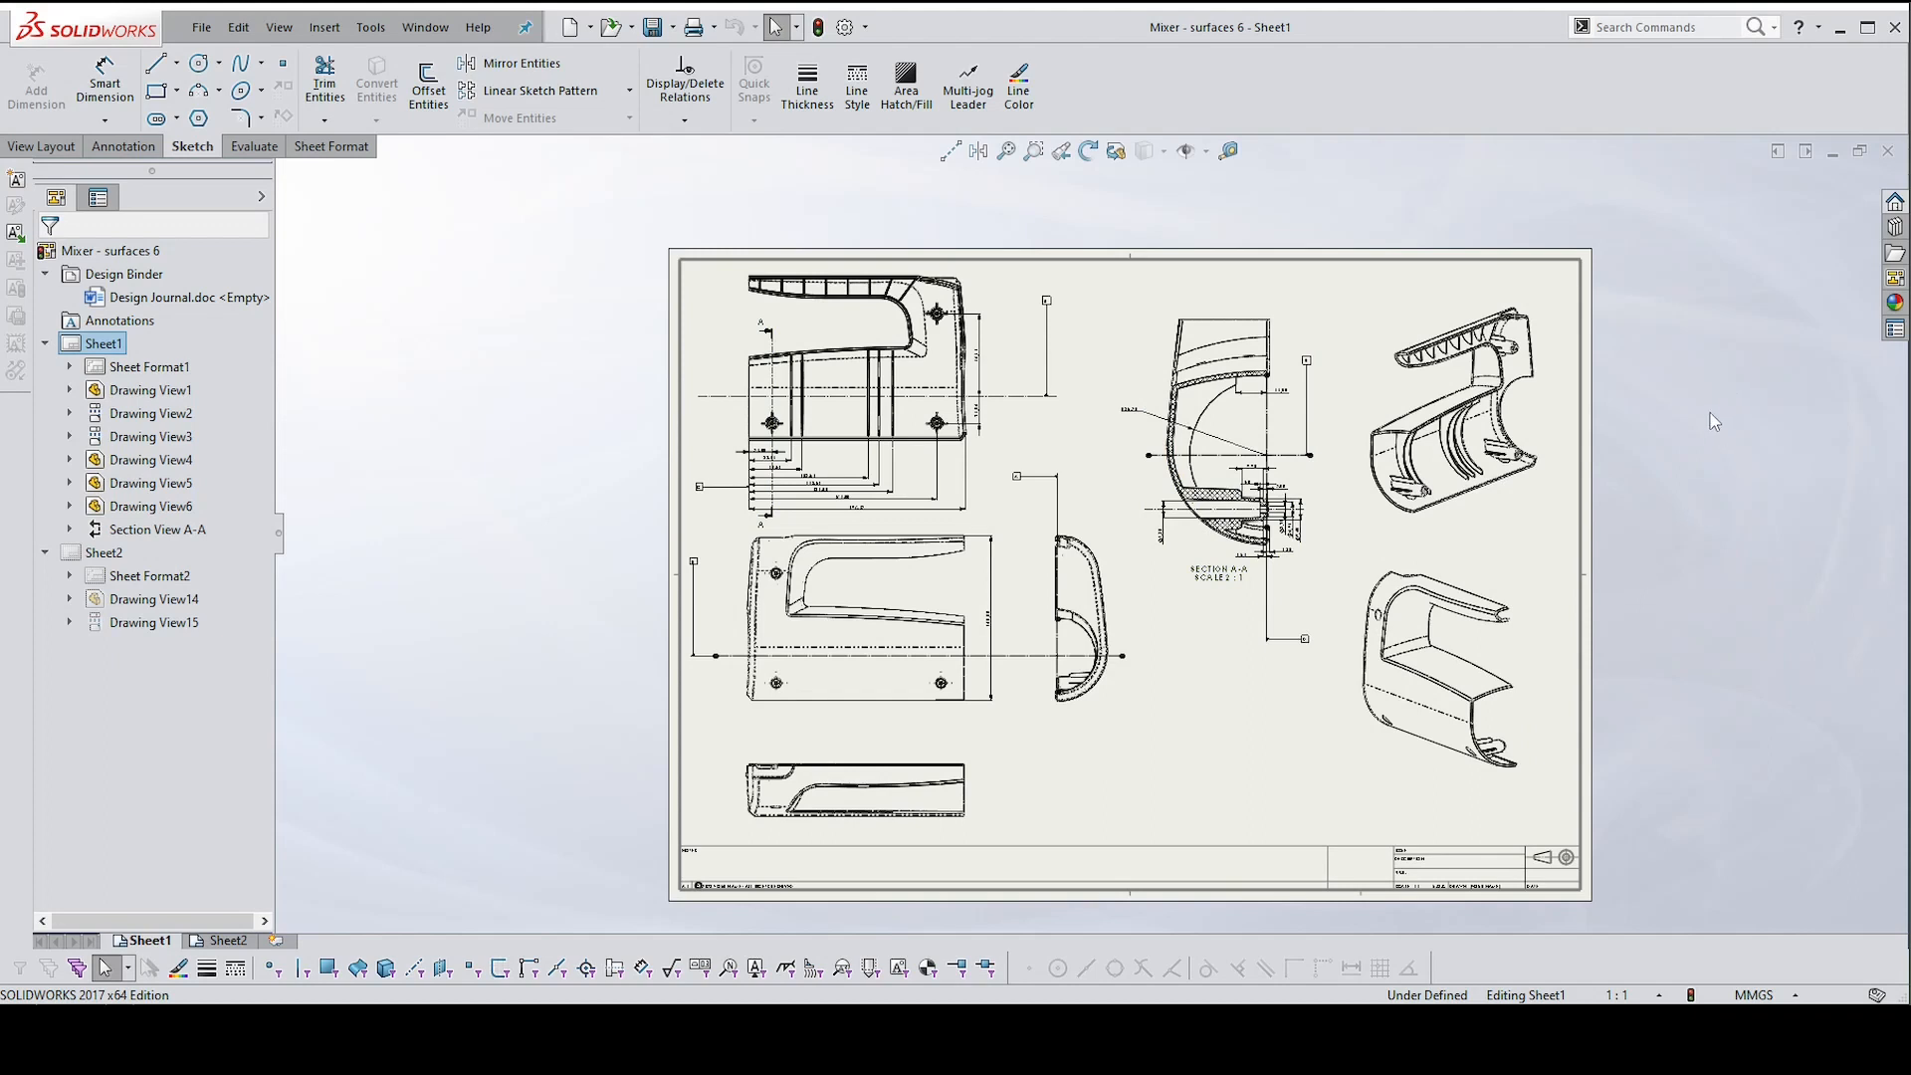
Switch from the drawing to the Mixer - surfaces 6 part document
right_drag(1663, 404, 1655, 553)
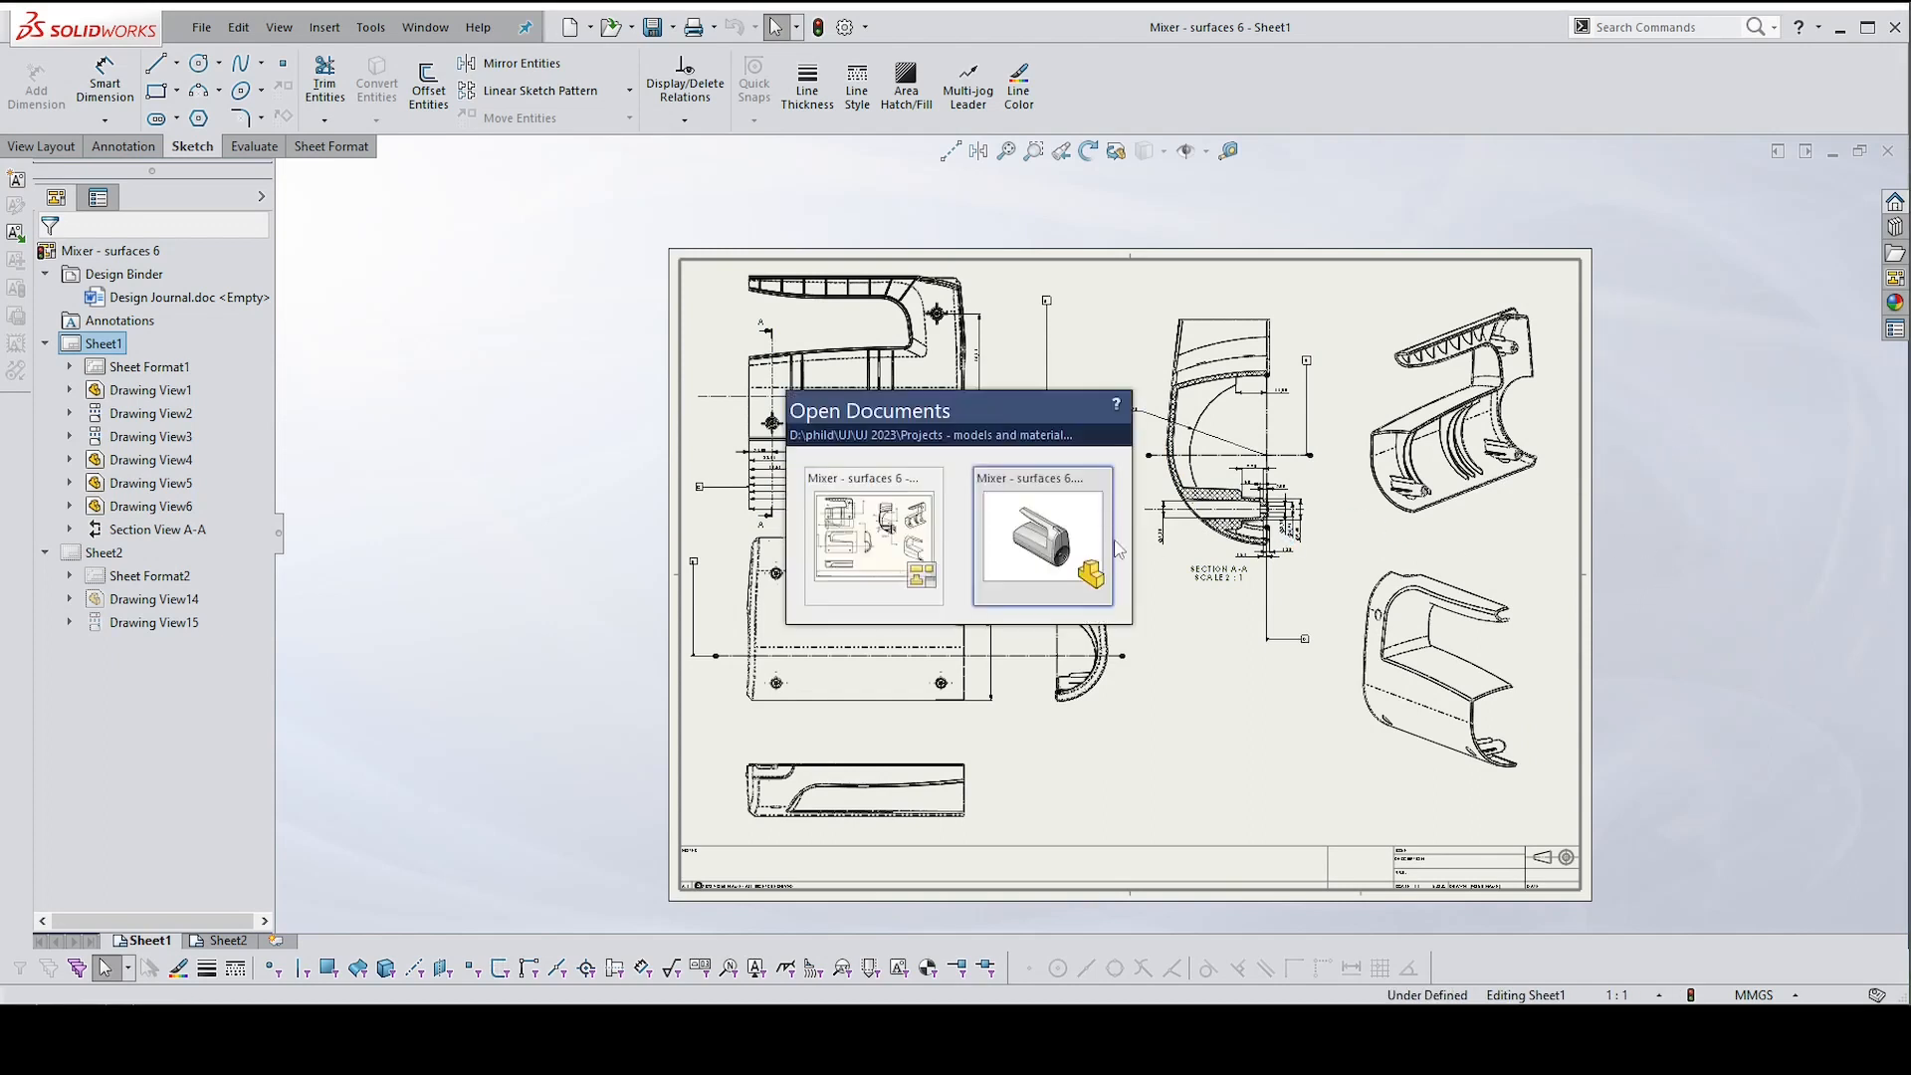
click(1081, 538)
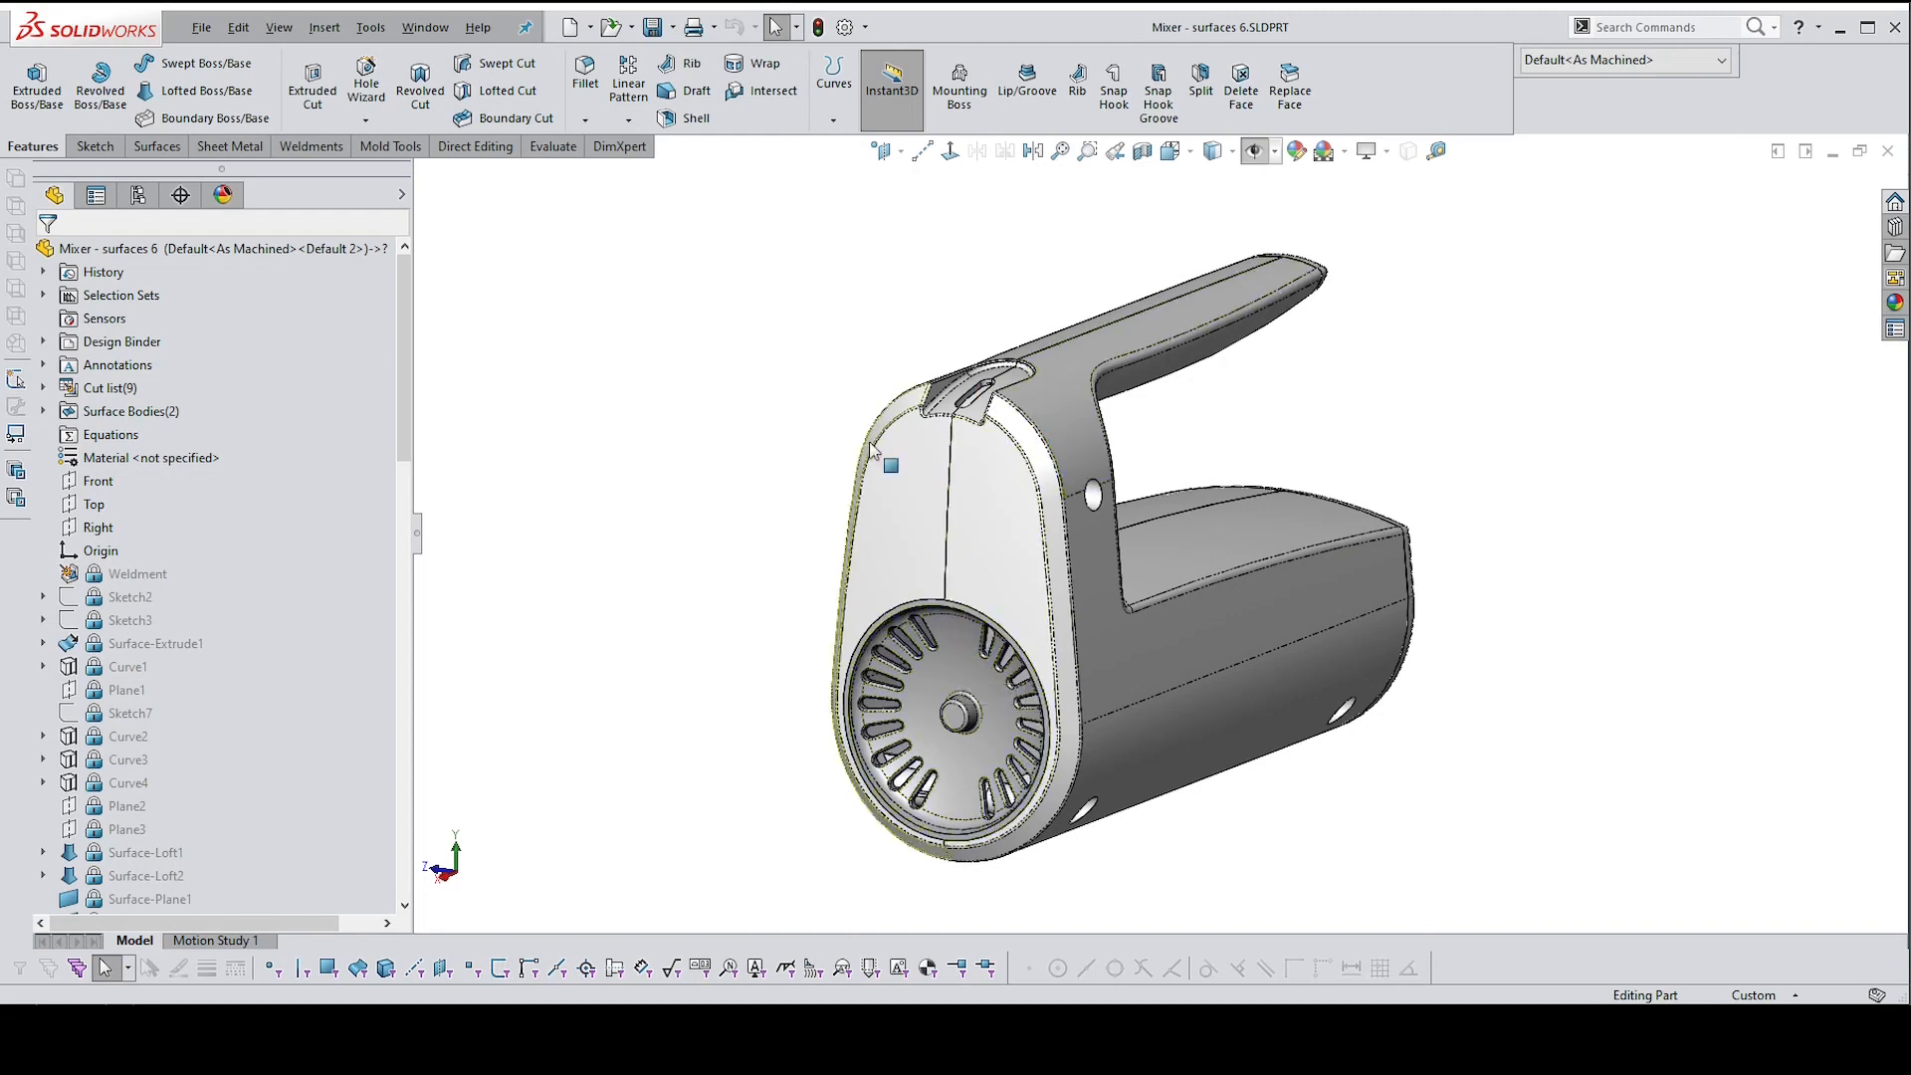
click(957, 647)
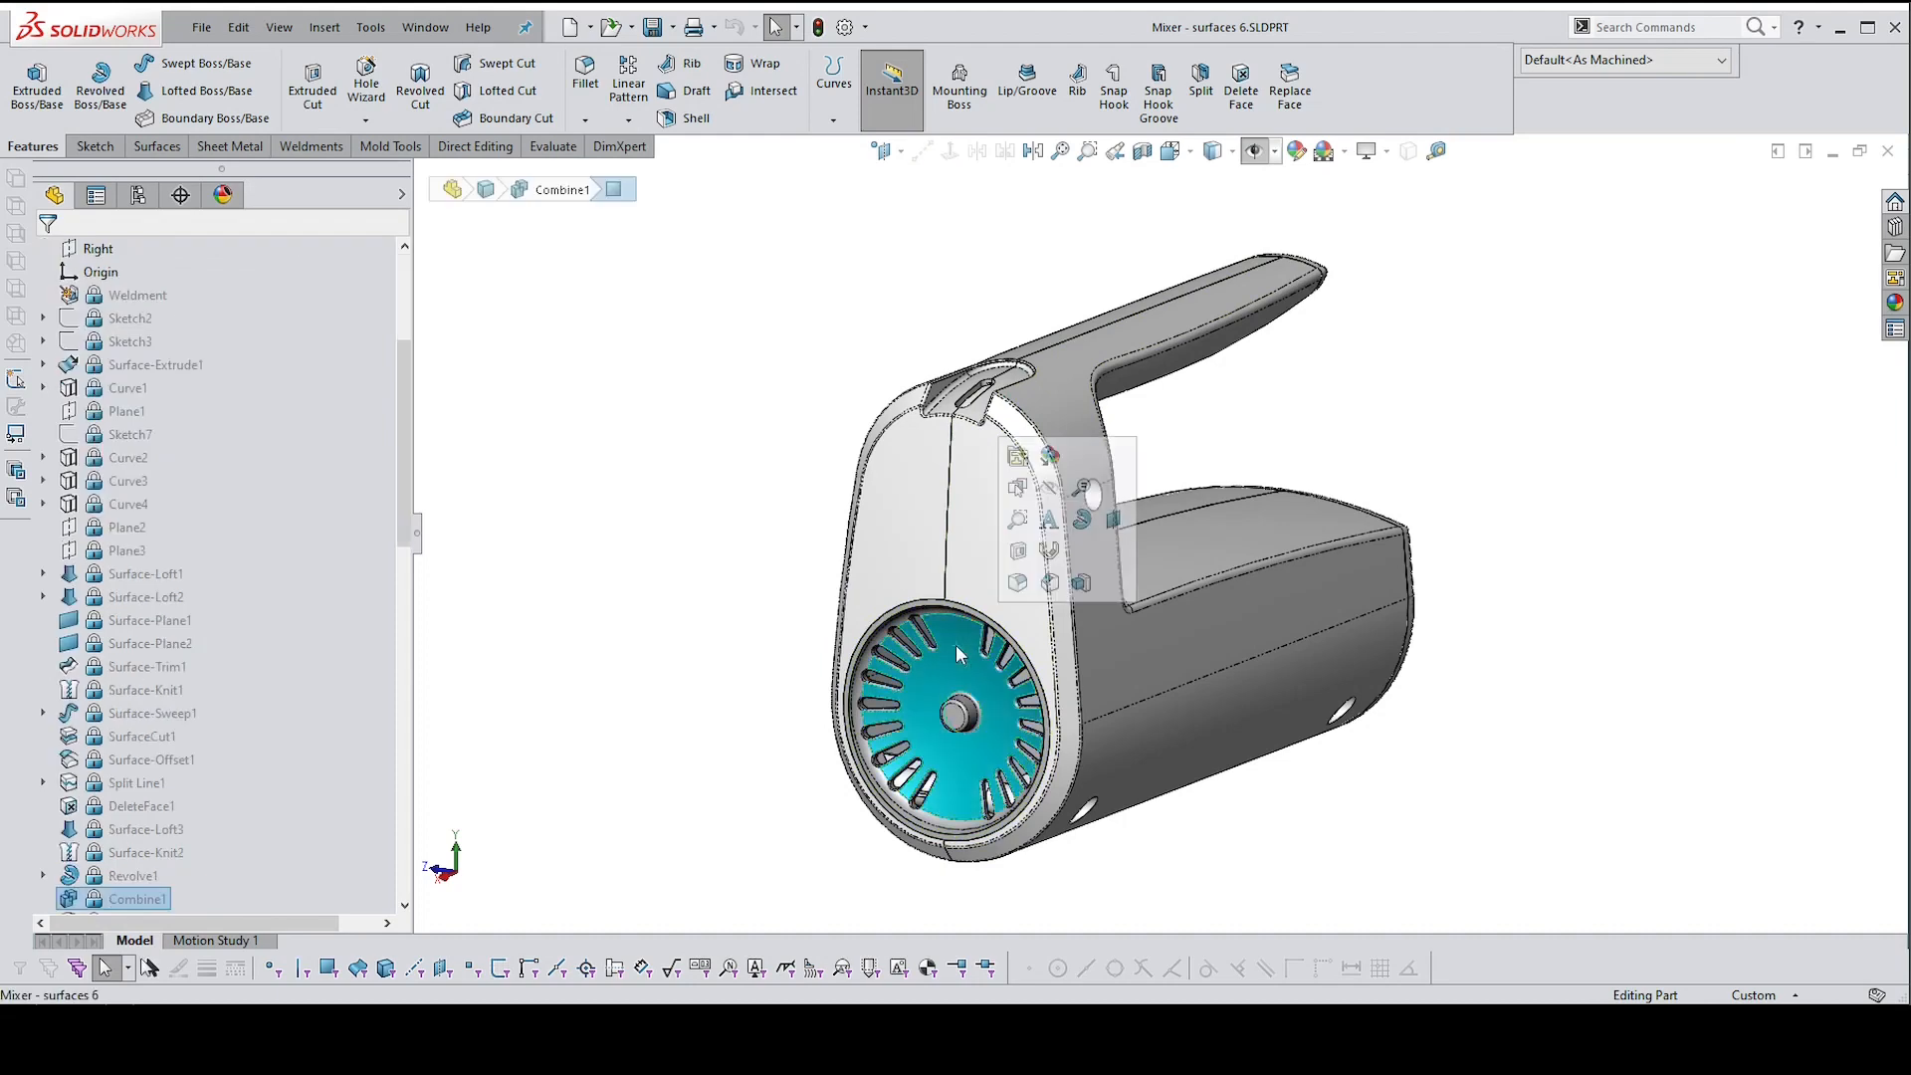
click(759, 565)
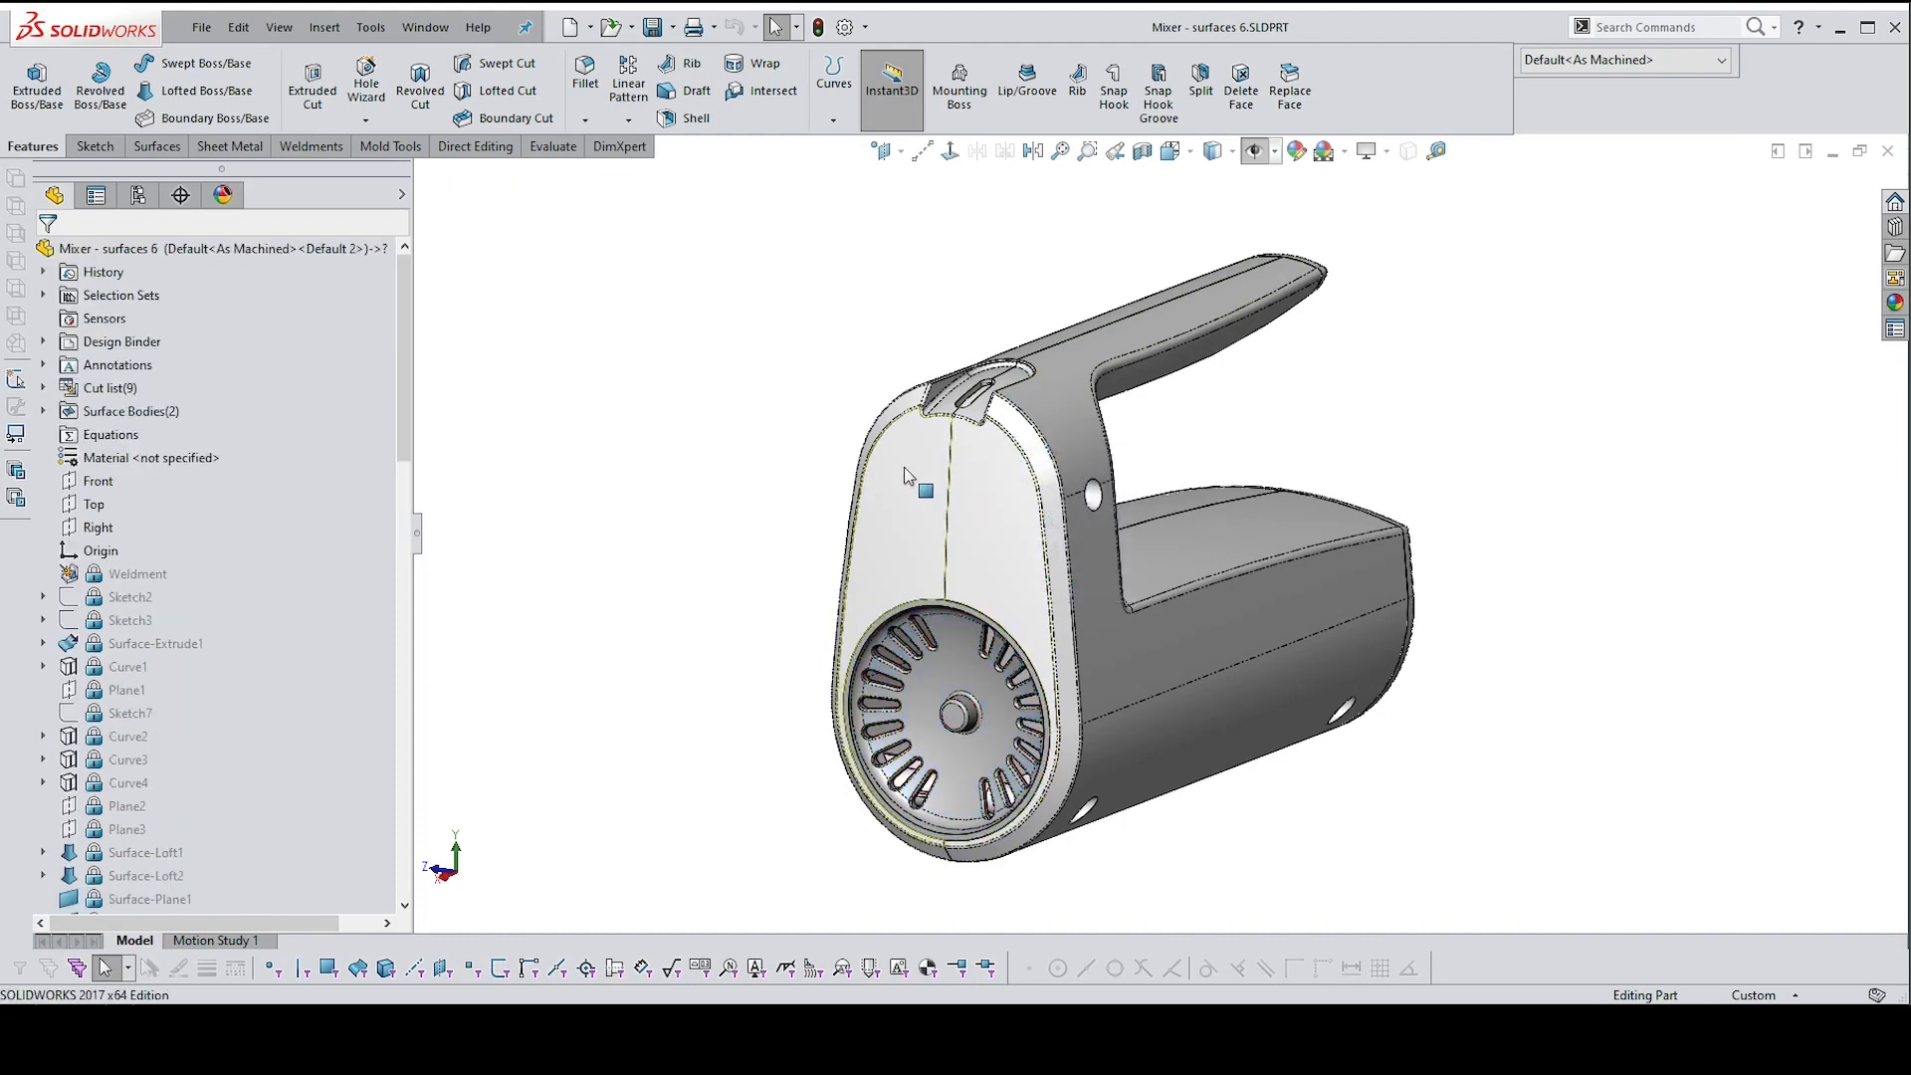
Isolate the left casing body by picking its flat front face on the mixer
click(956, 492)
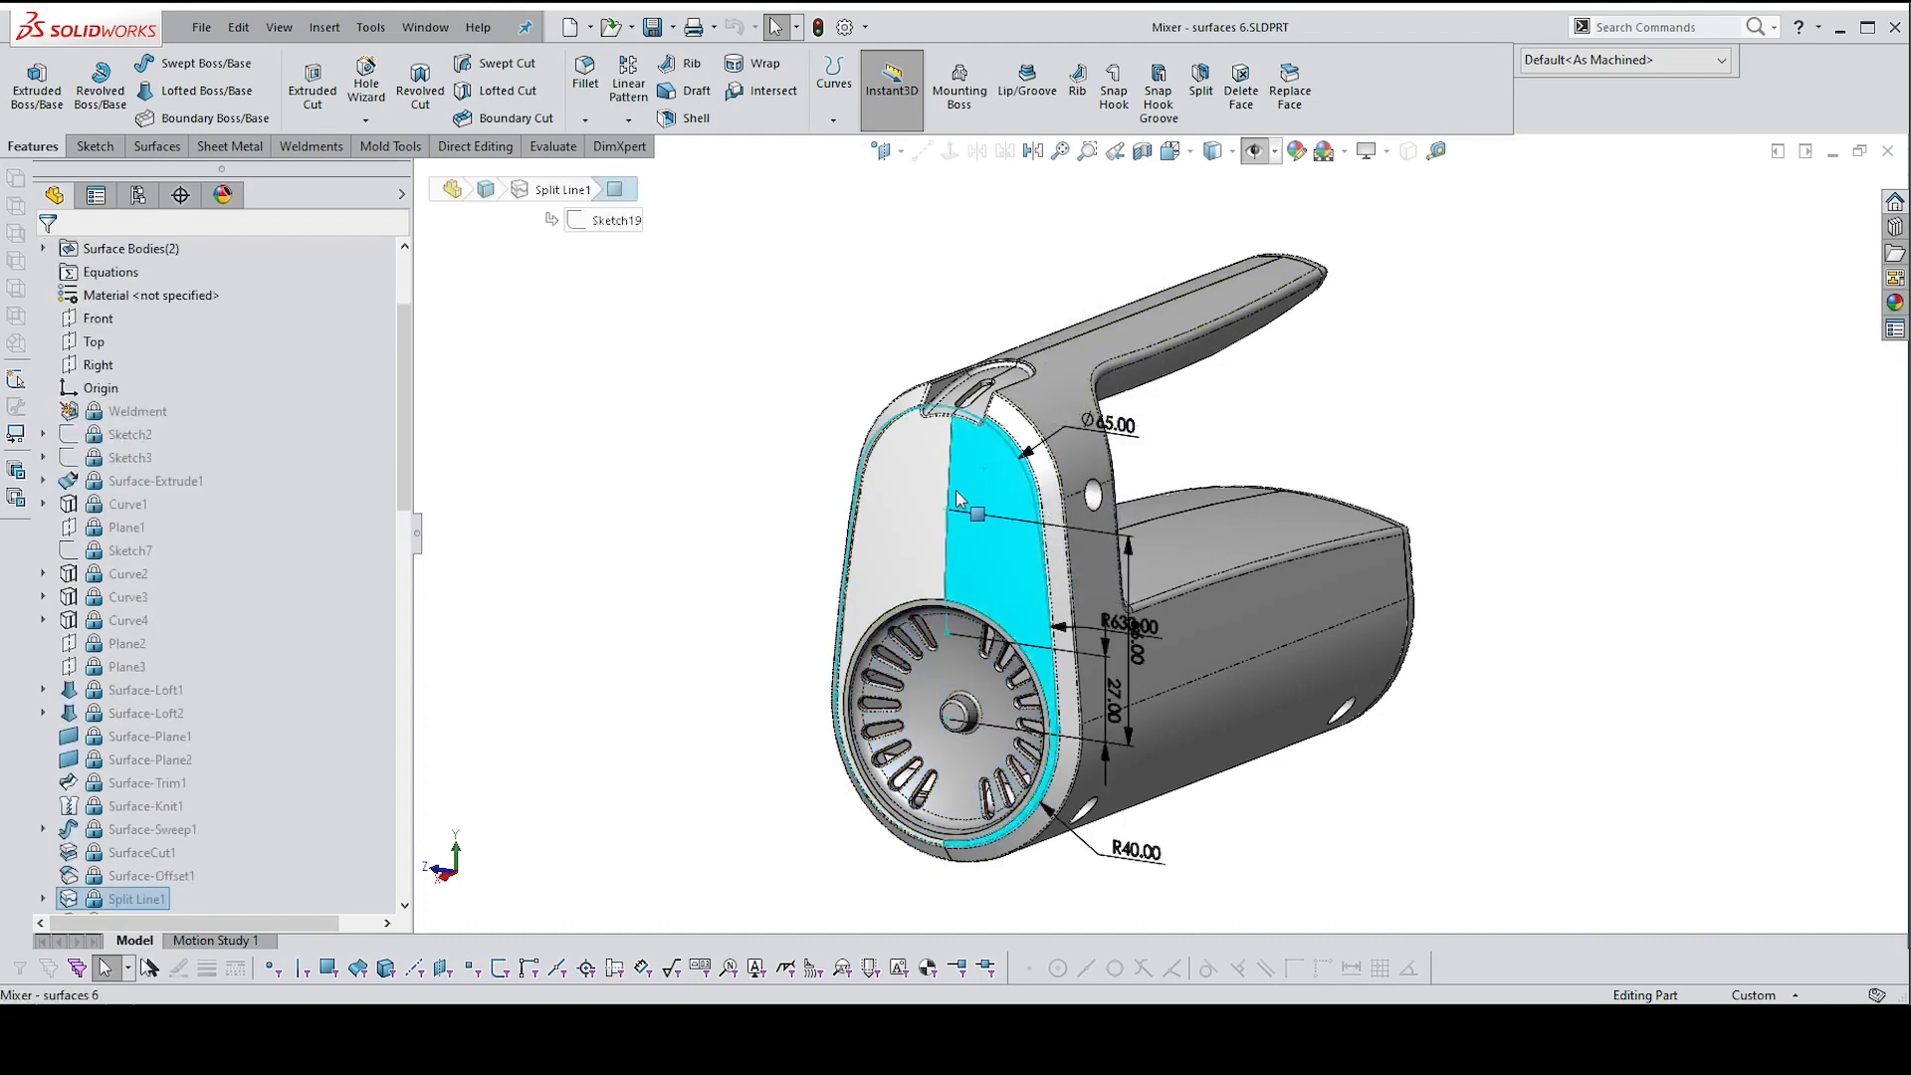
right_click(977, 483)
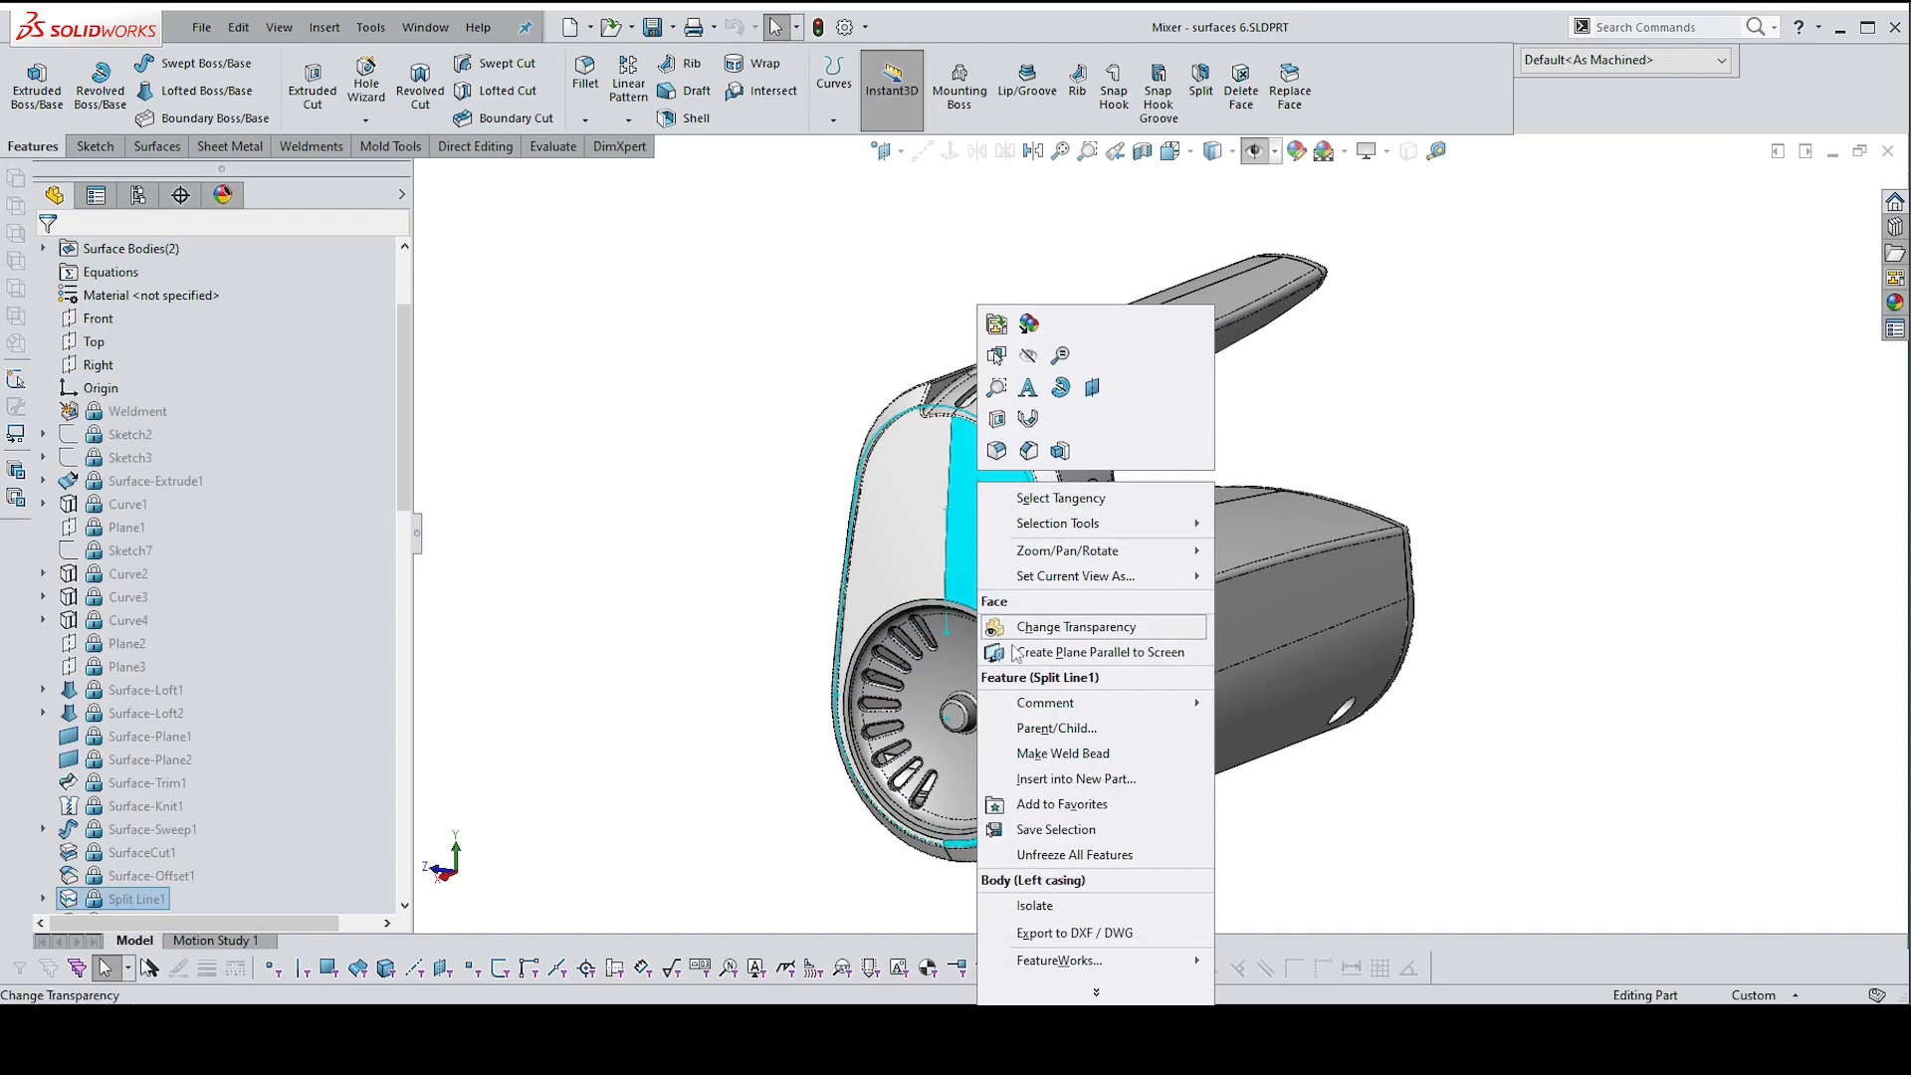
click(1053, 900)
Examine the ribs and screw bosses inside the isolated left casing from several angles, and exit isolation
key(Right)
key(Right)
key(Right)
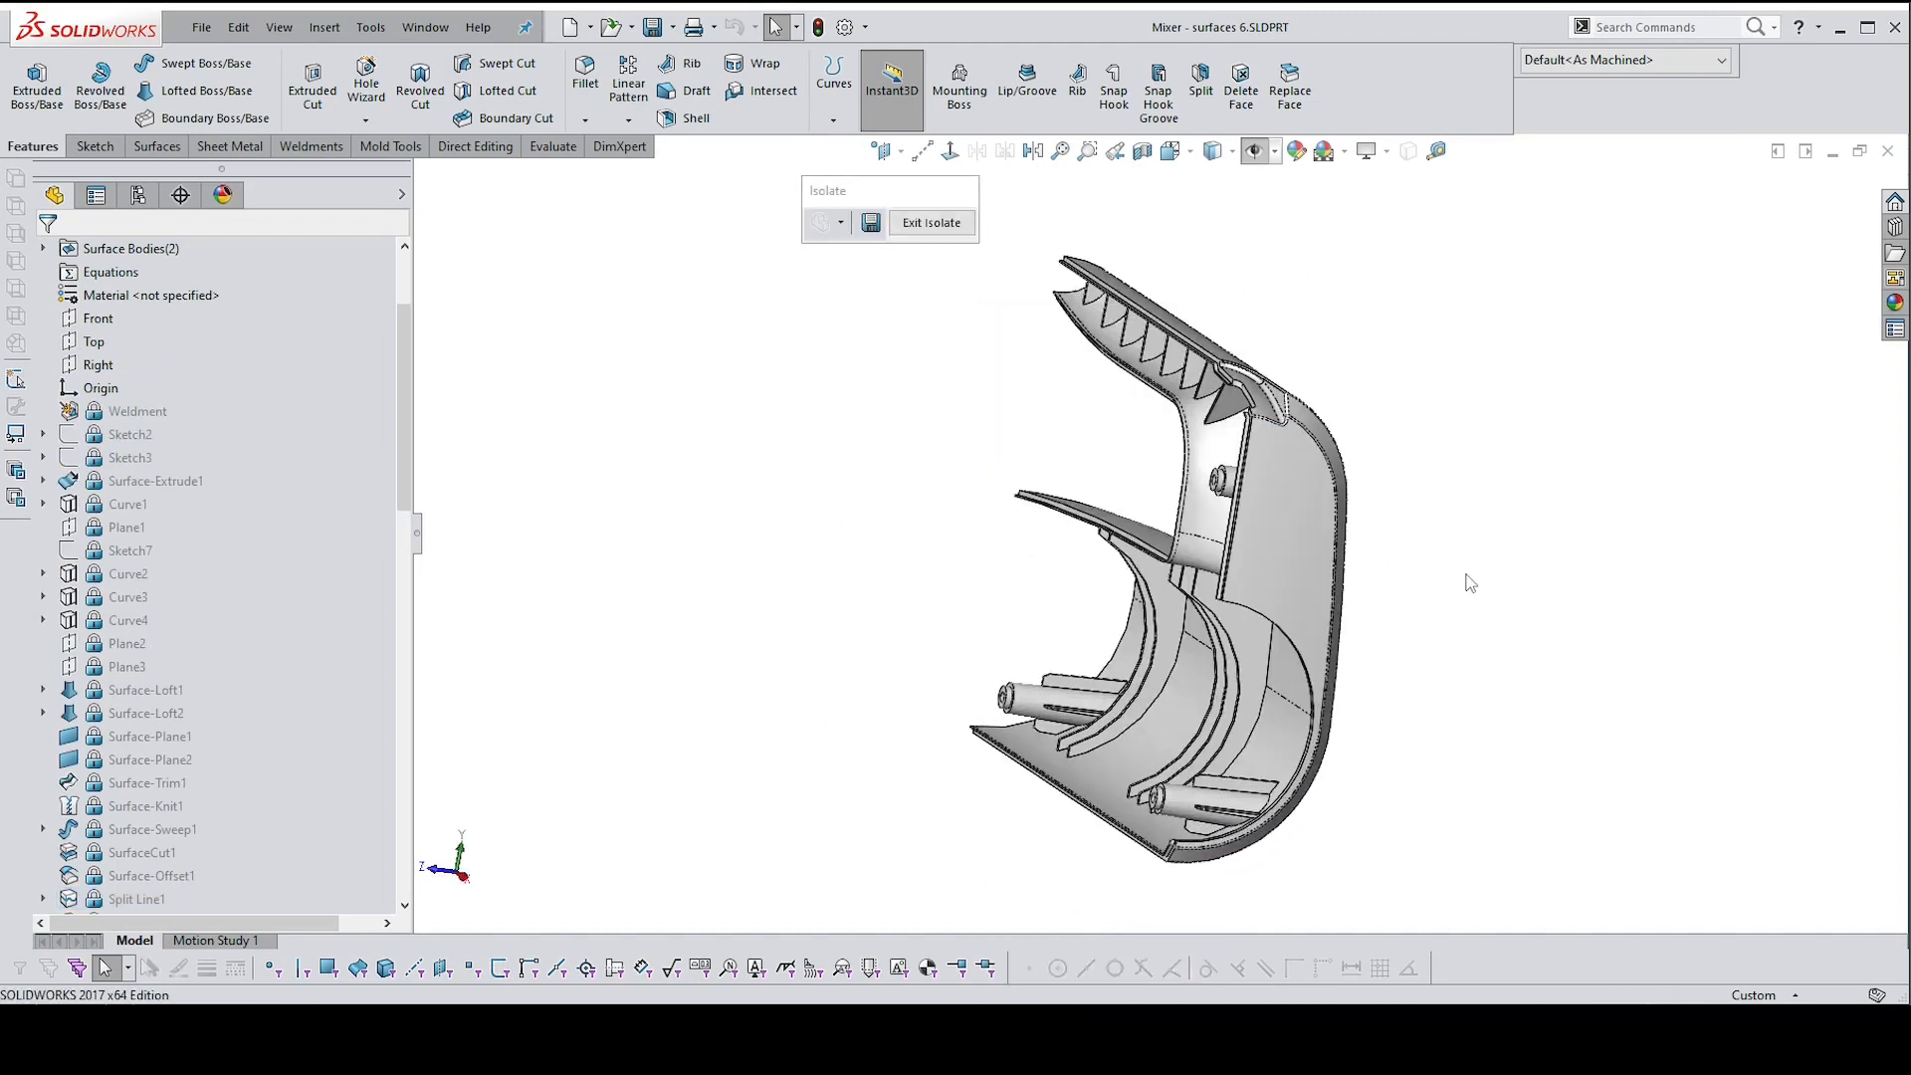
key(Right)
key(Right)
key(Right)
key(Right)
key(Right)
key(Right)
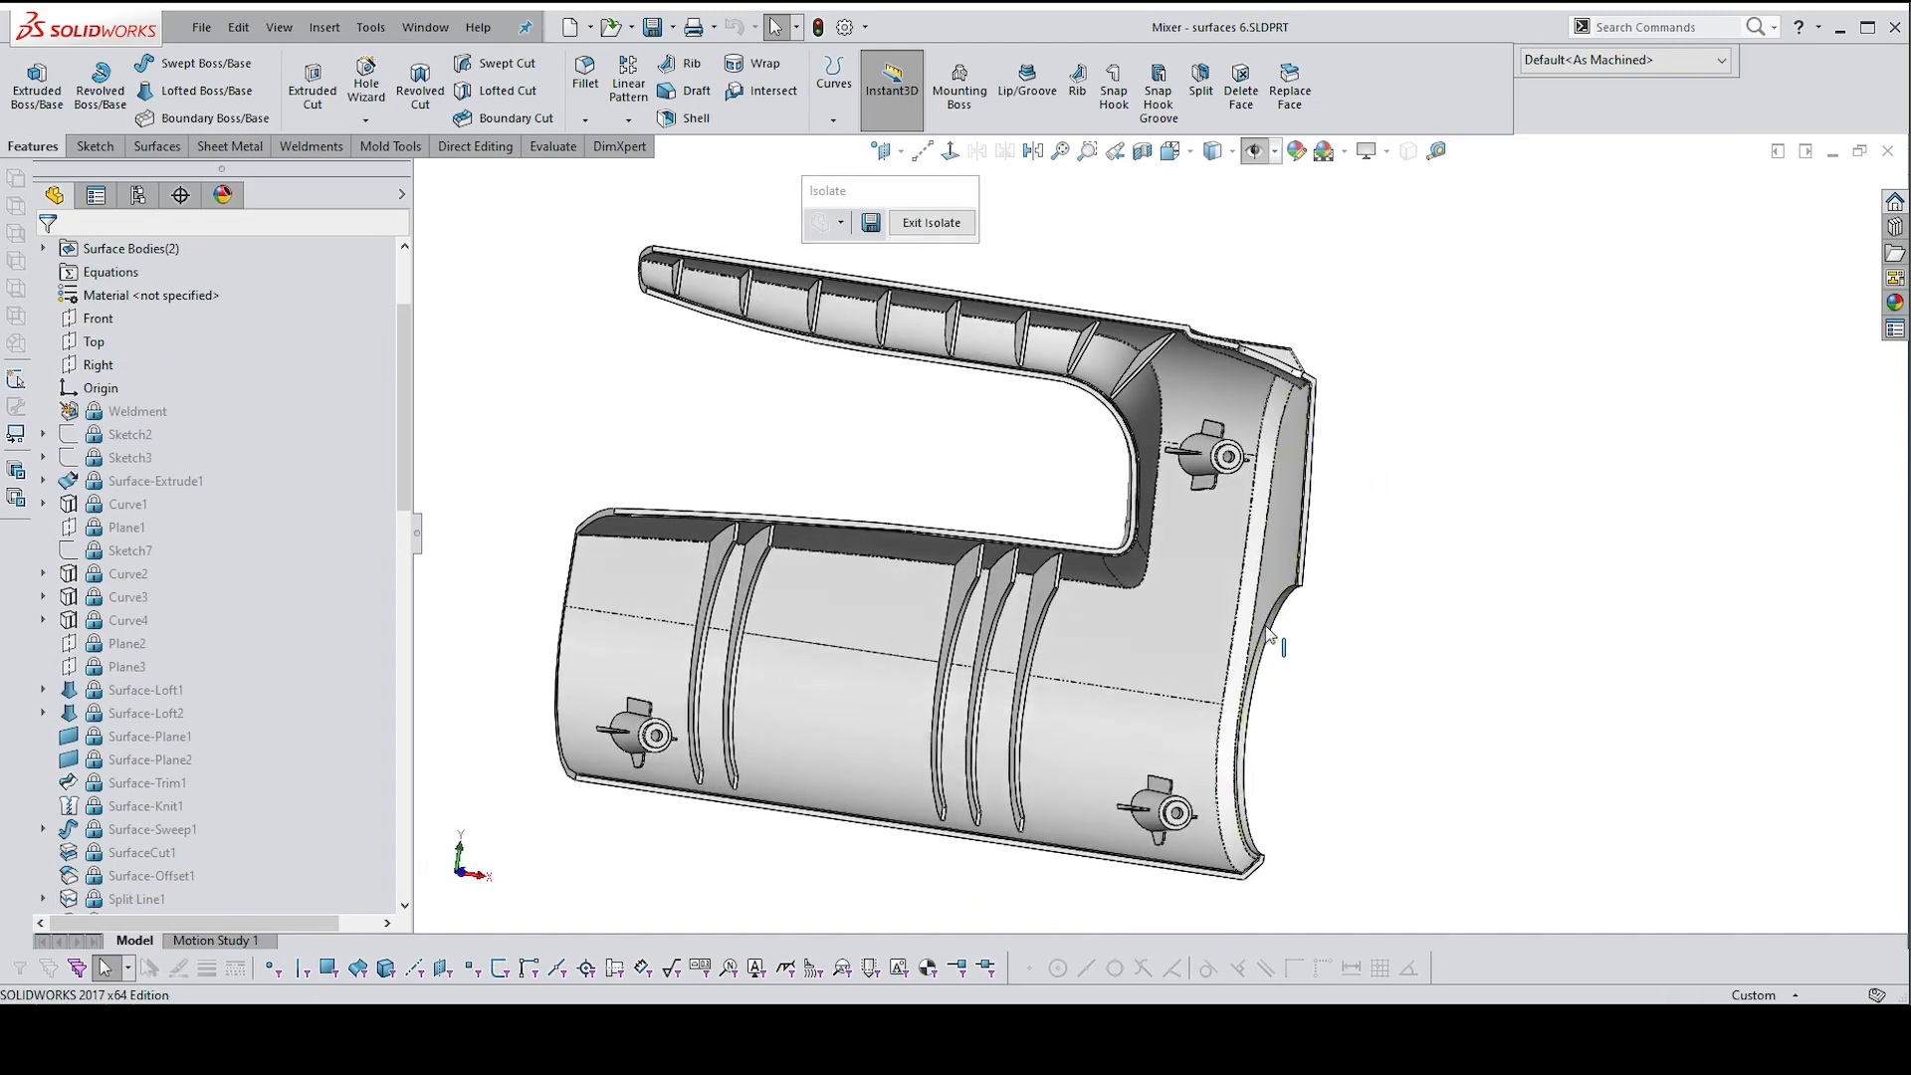
key(Up)
key(Up)
key(Up)
key(Down)
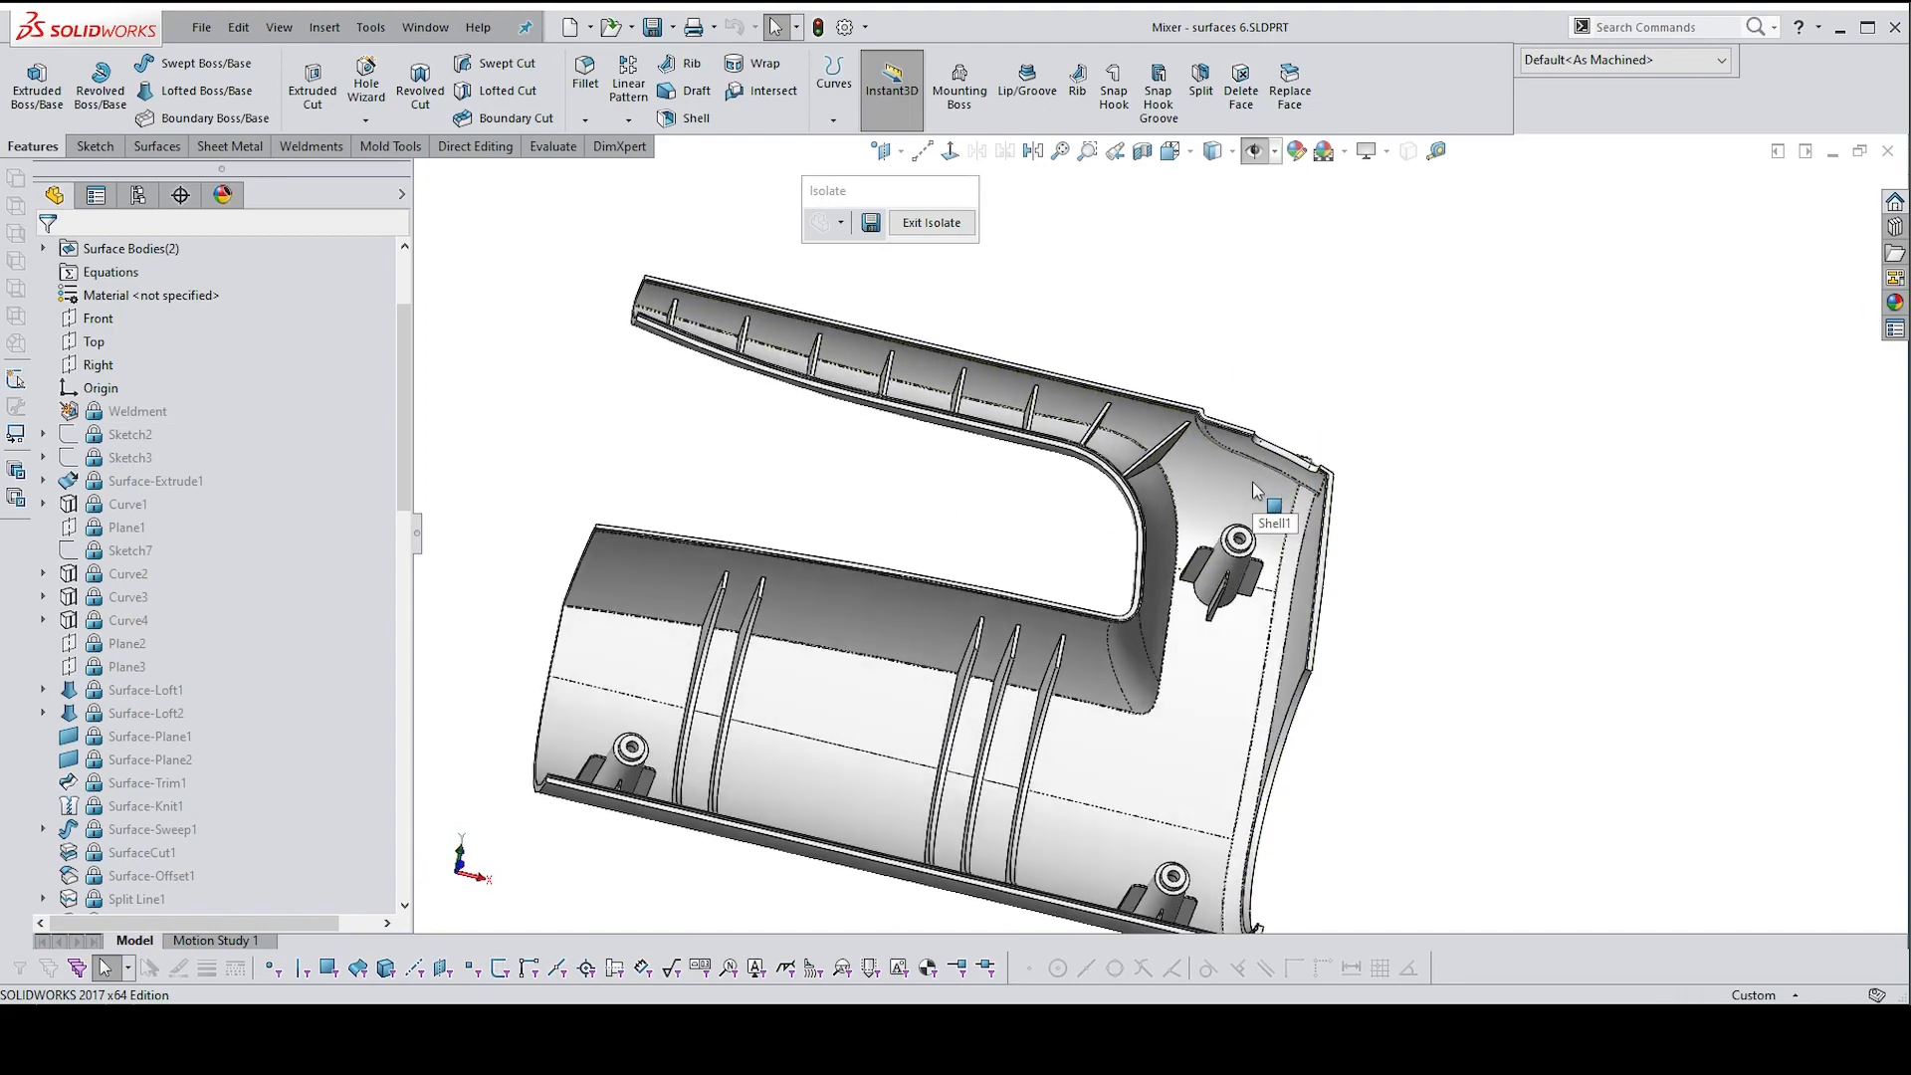
mouse_move(1252, 480)
middle_down()
mouse_move(1275, 572)
mouse_move(1239, 505)
mouse_move(1352, 528)
mouse_move(1251, 527)
mouse_move(1252, 438)
mouse_move(1128, 540)
mouse_move(1149, 575)
middle_up()
ctrl+middle_drag(1269, 696, 1443, 398)
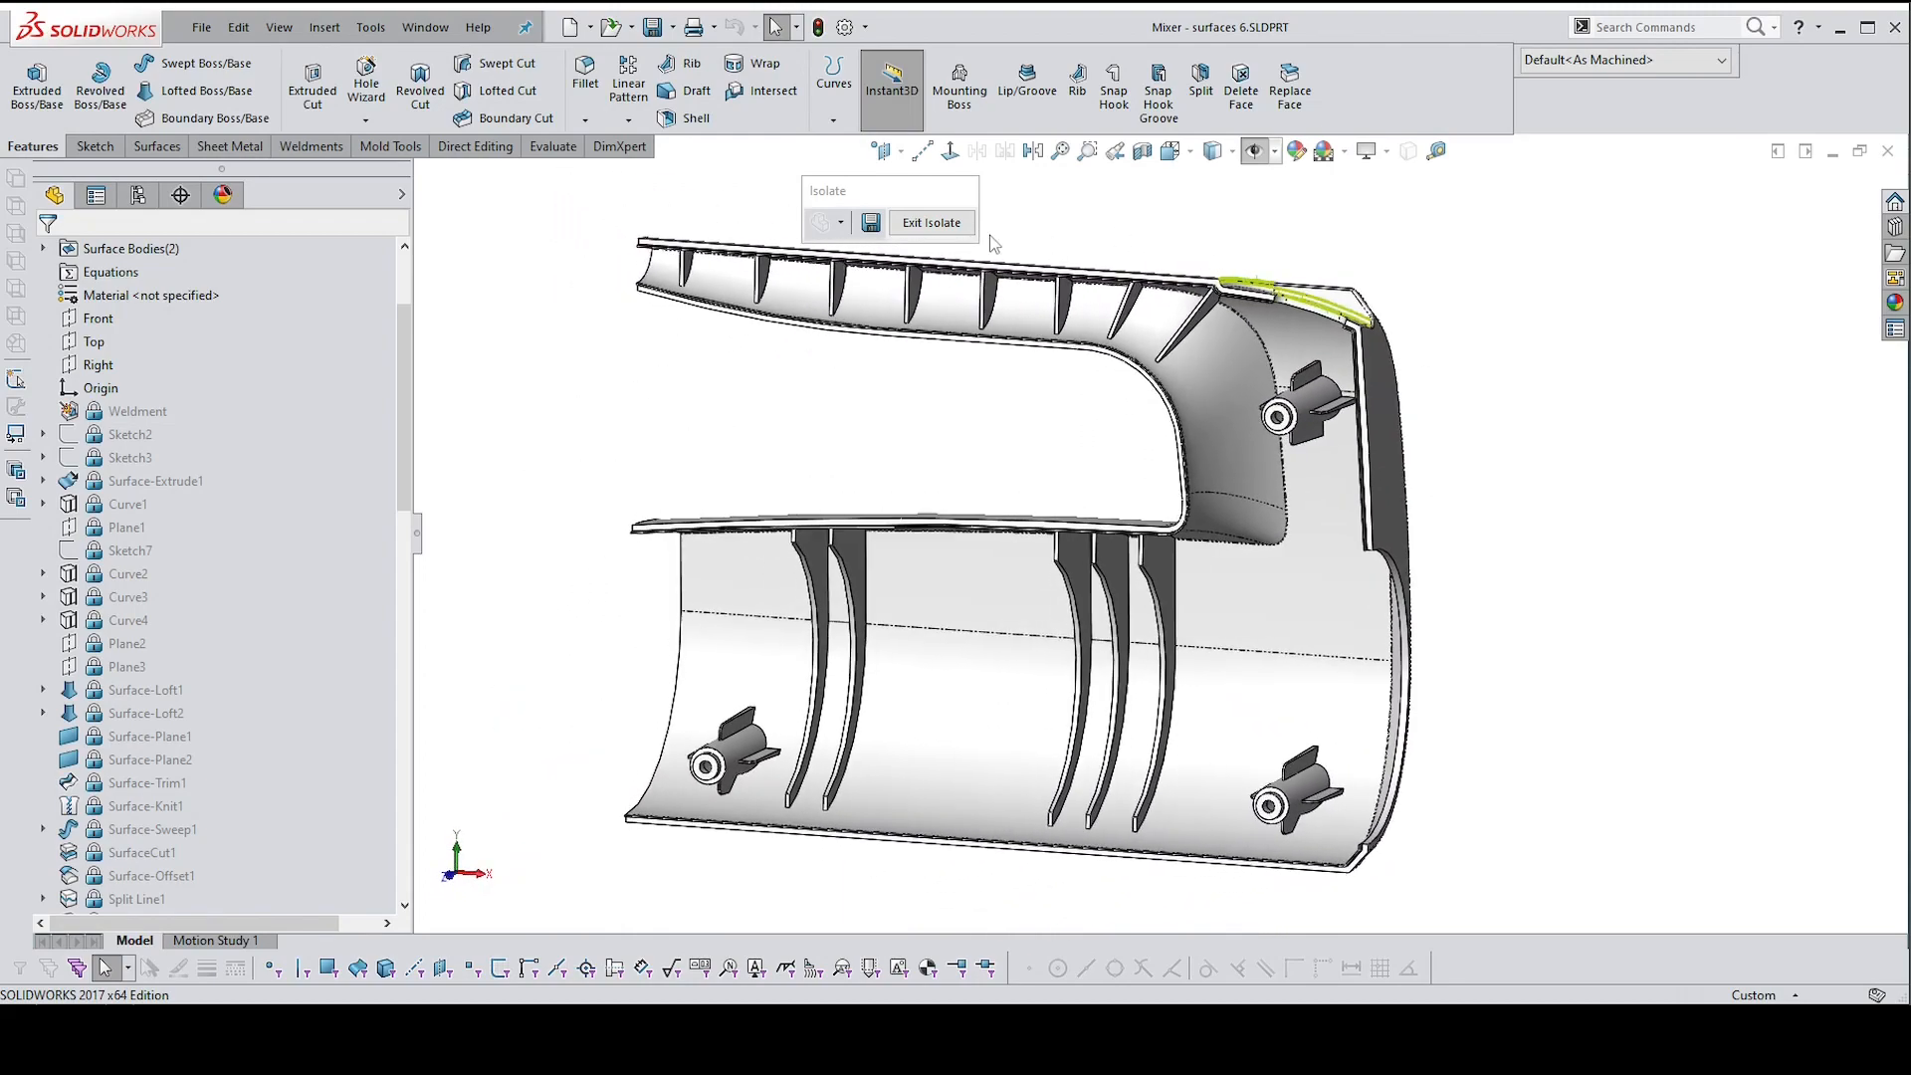
click(930, 222)
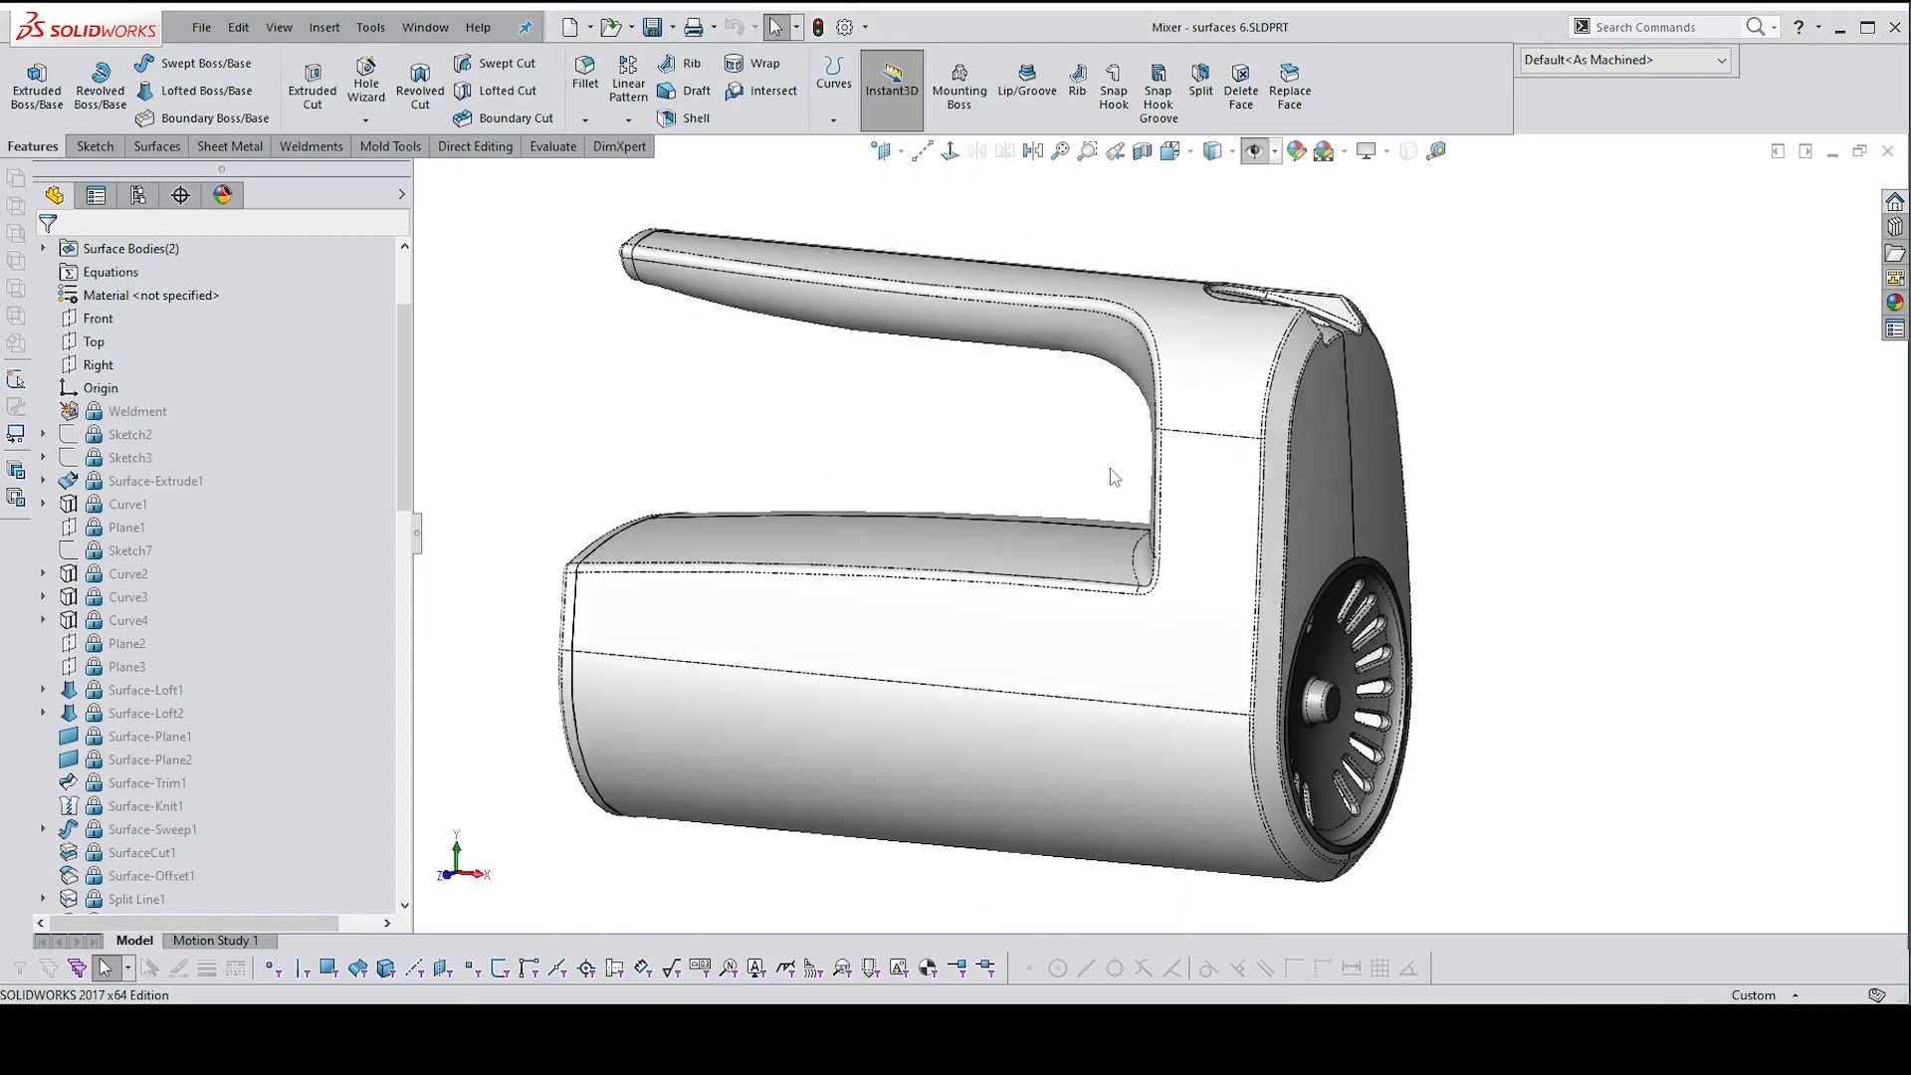
Expand the cut list and select the Left casing body under Cut-List-Item20
middle_drag(1111, 469, 883, 563)
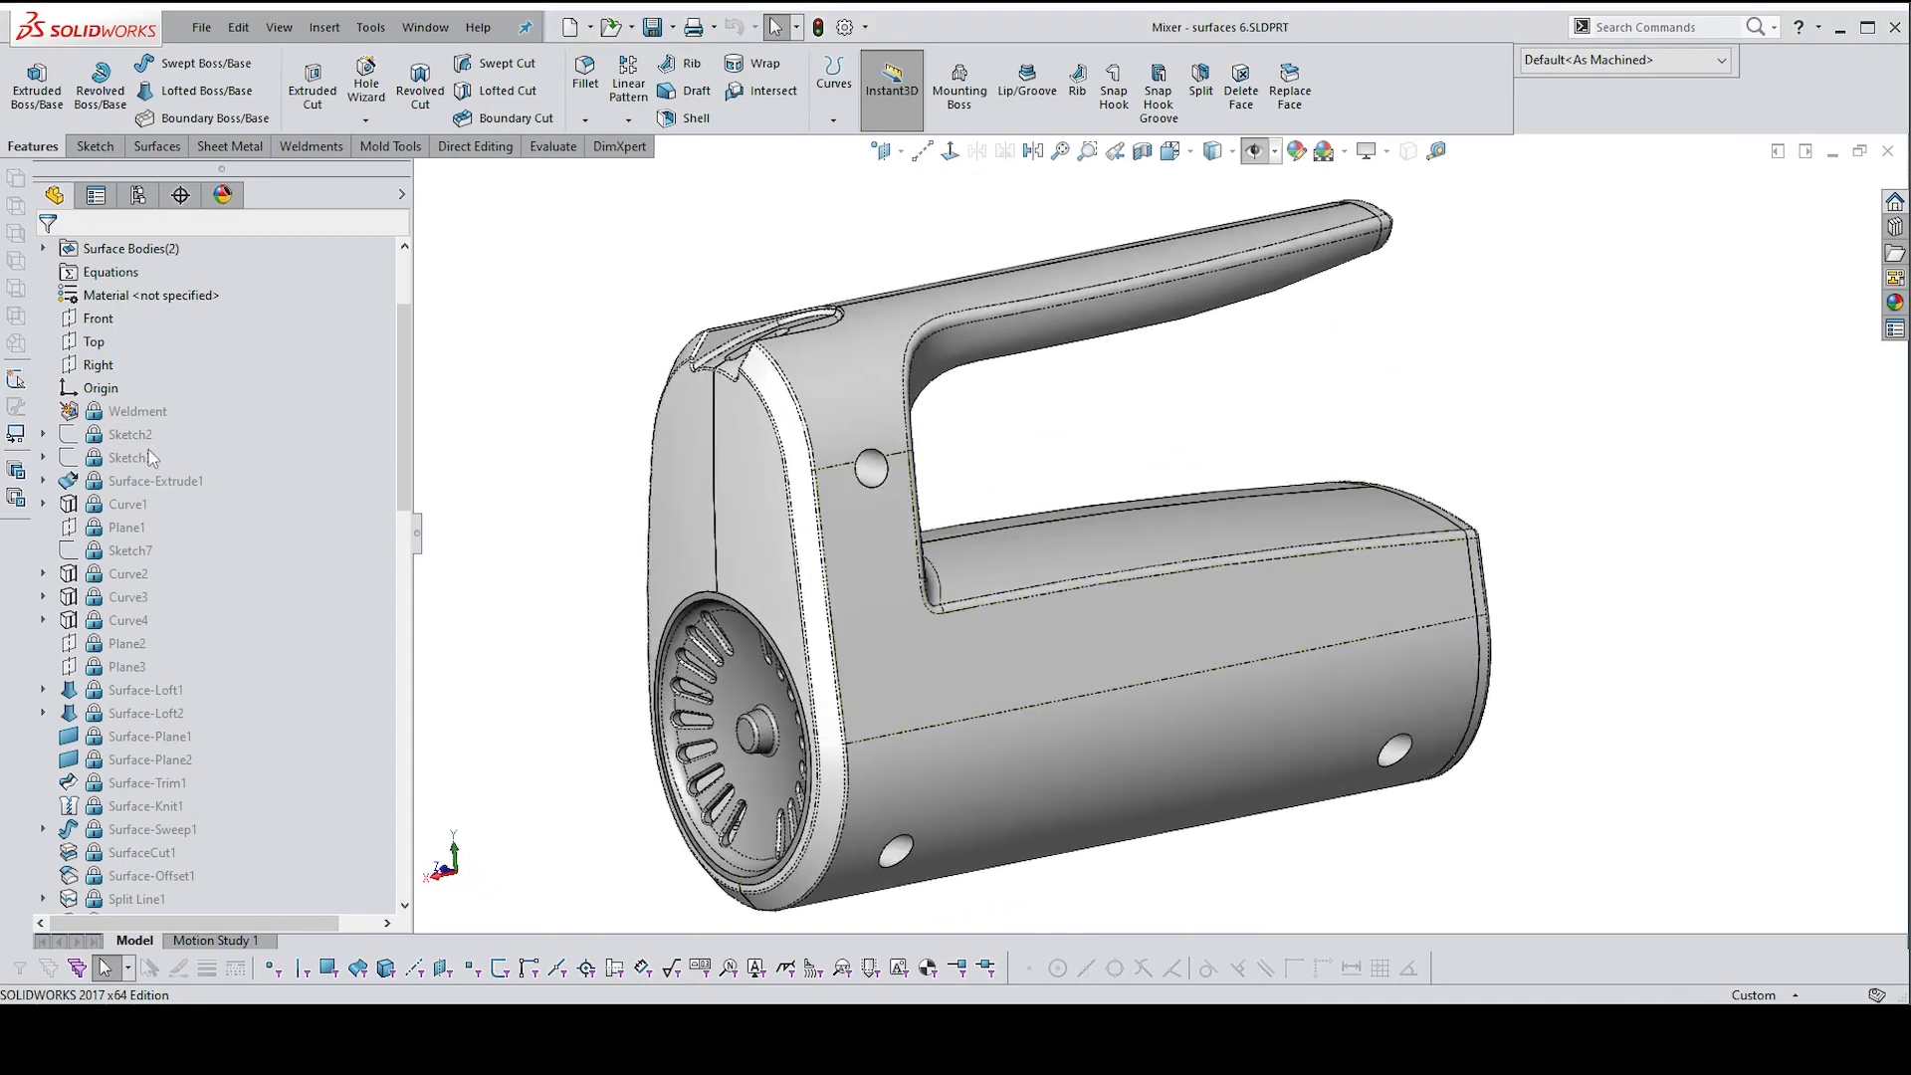
scroll(185, 374, up, 3)
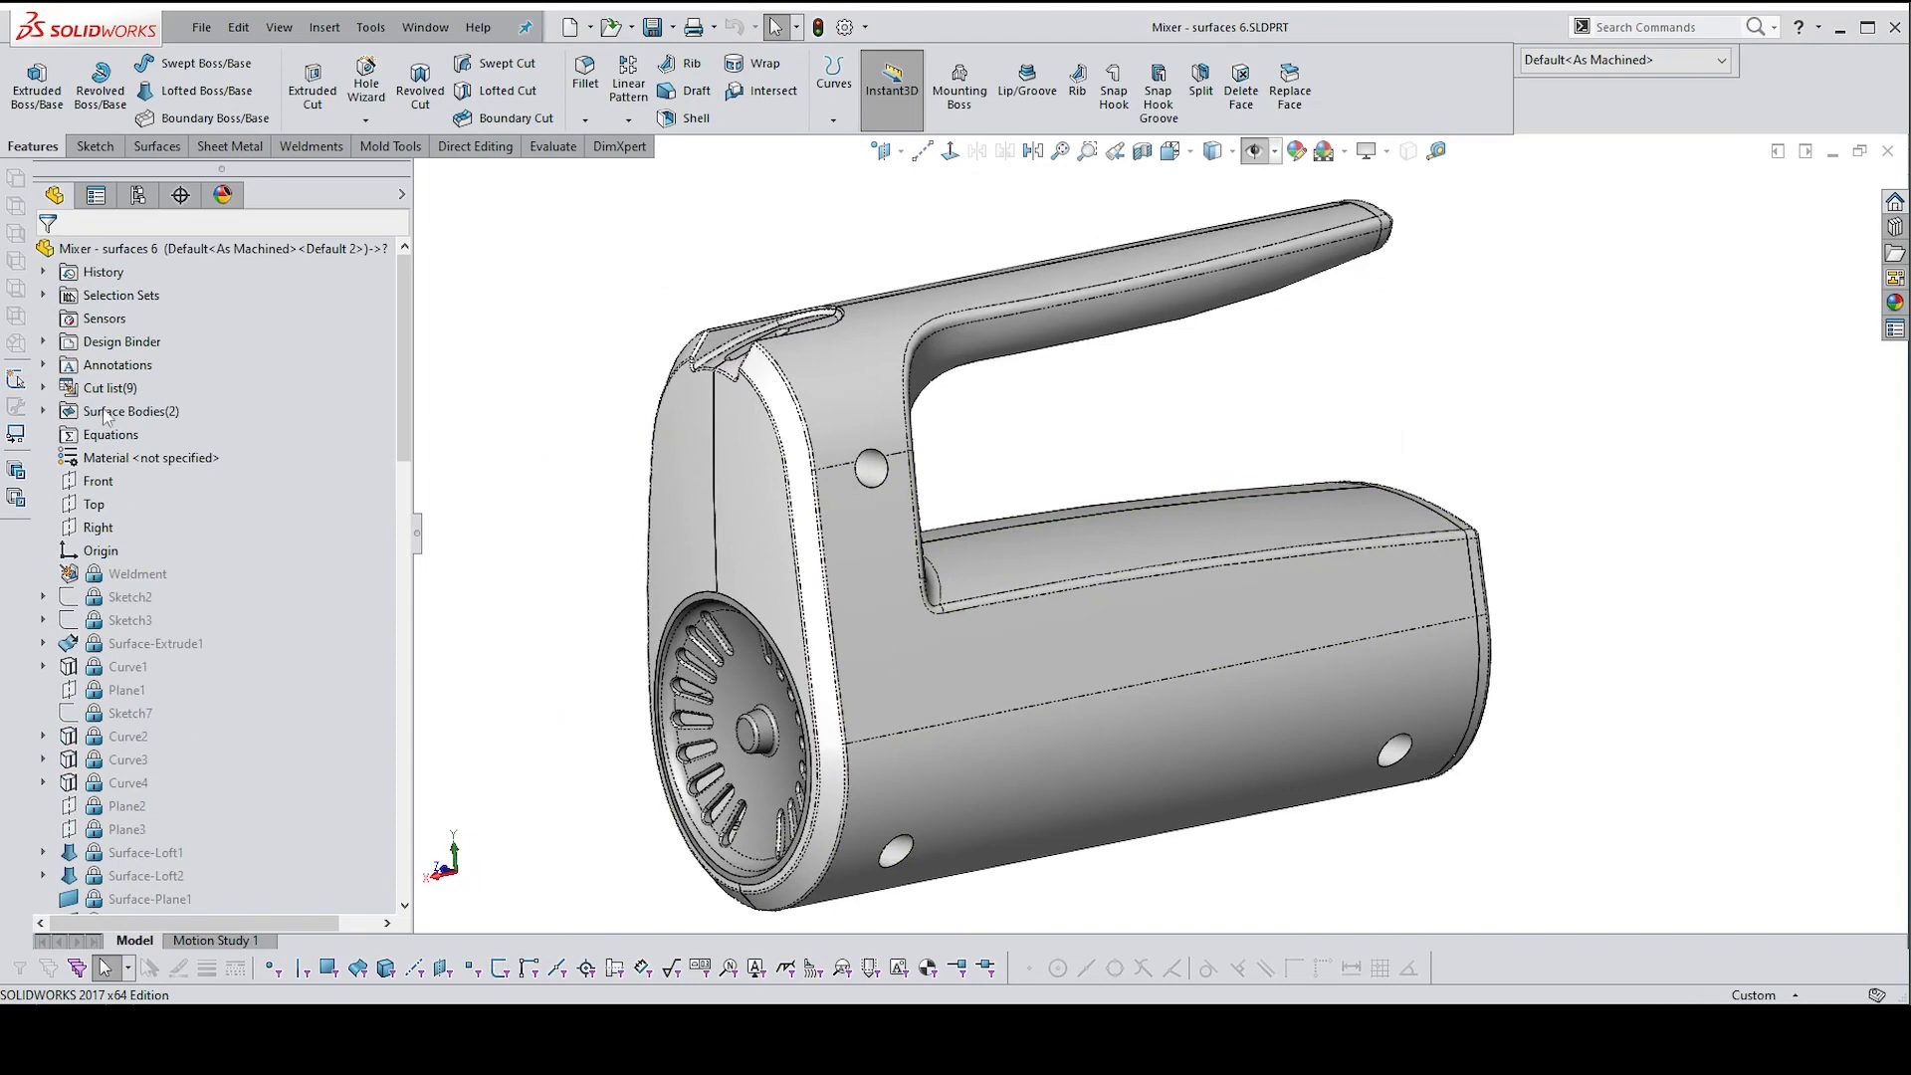
click(43, 387)
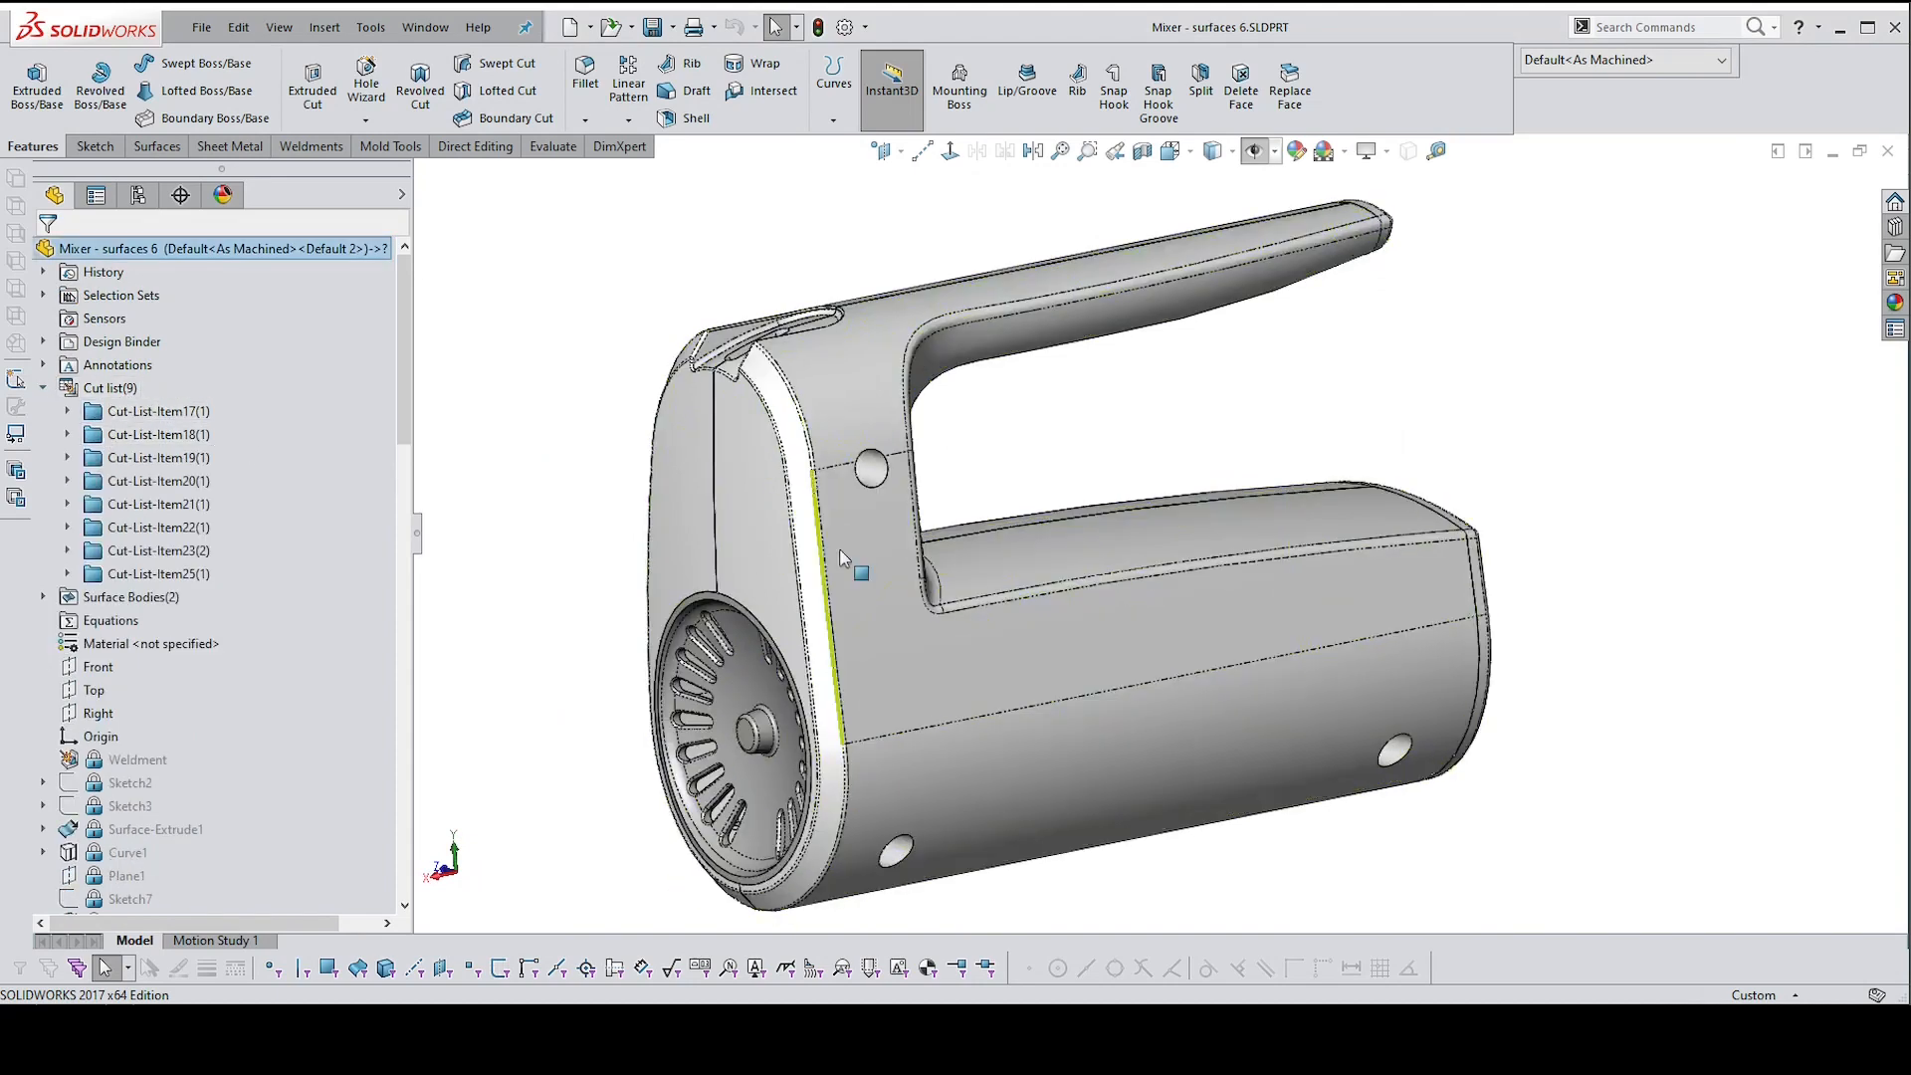
click(914, 668)
scroll(203, 597, up, 8)
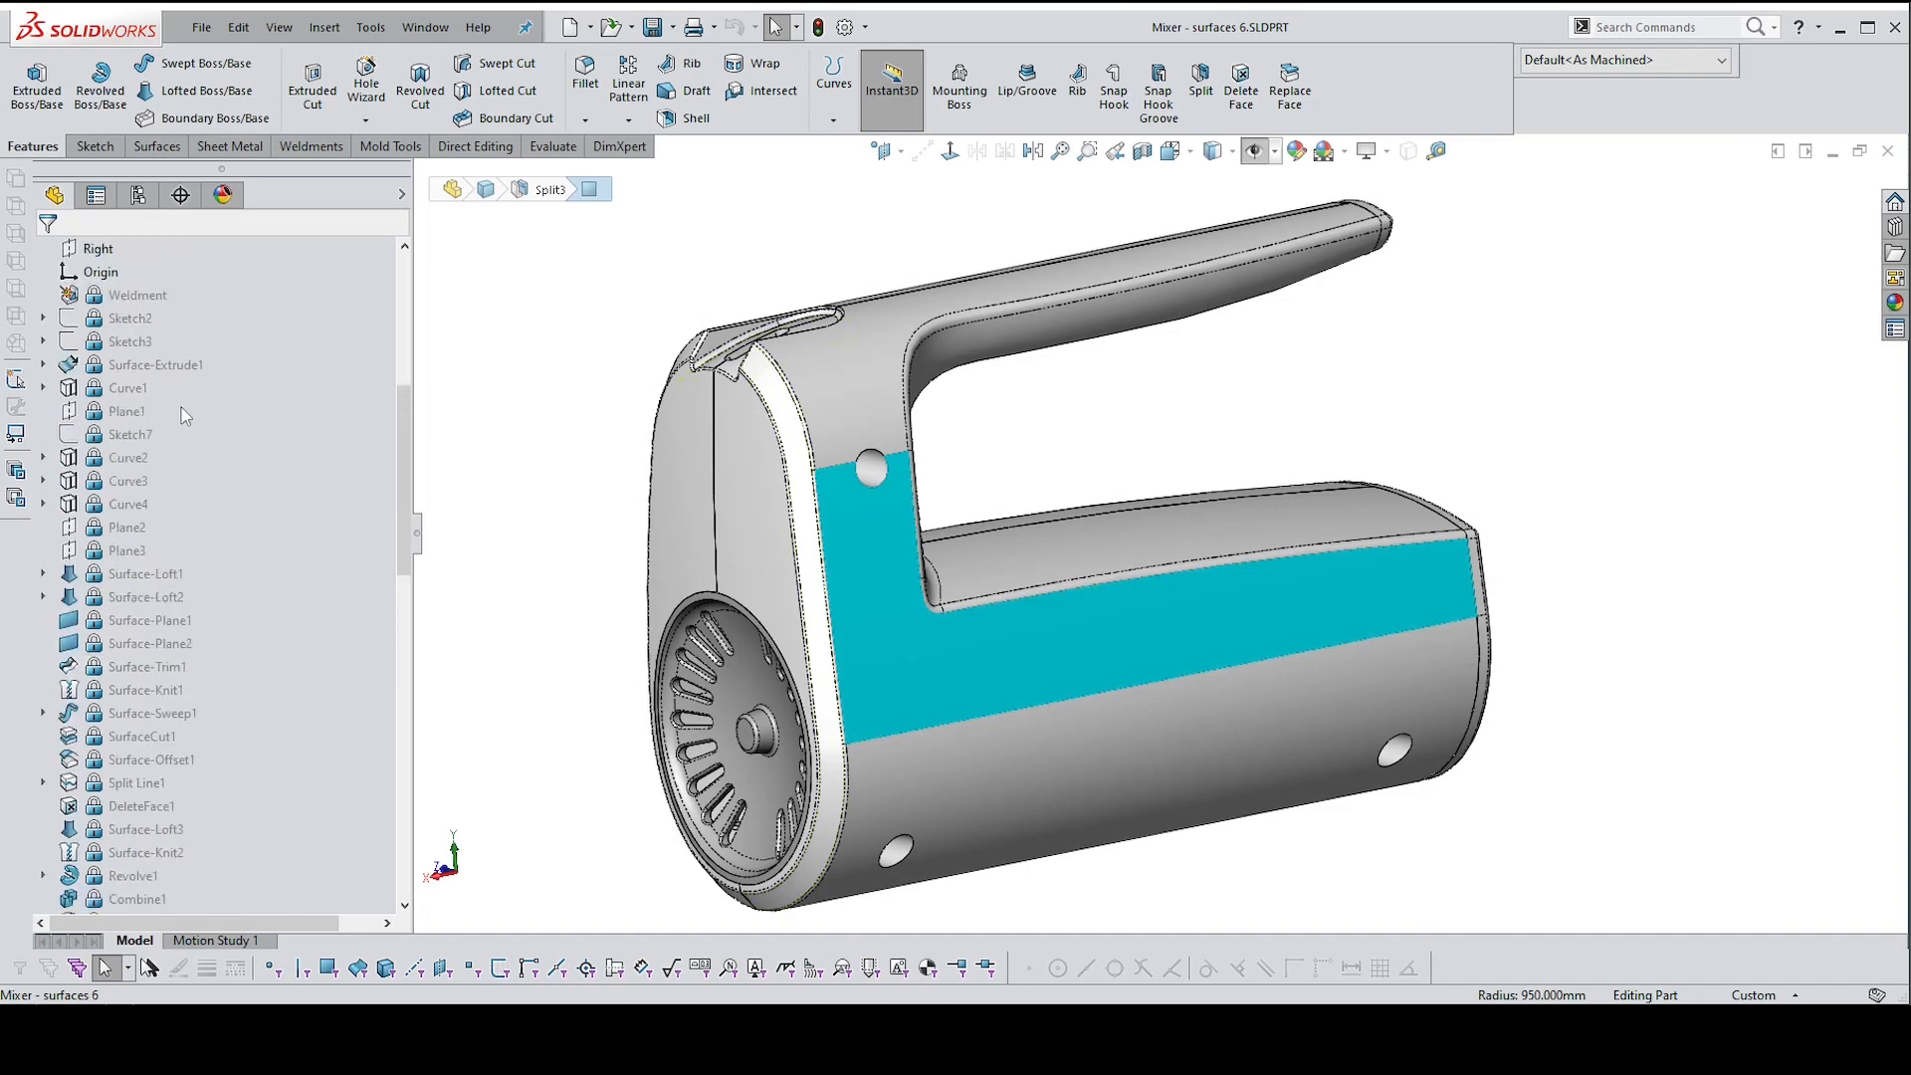
click(68, 482)
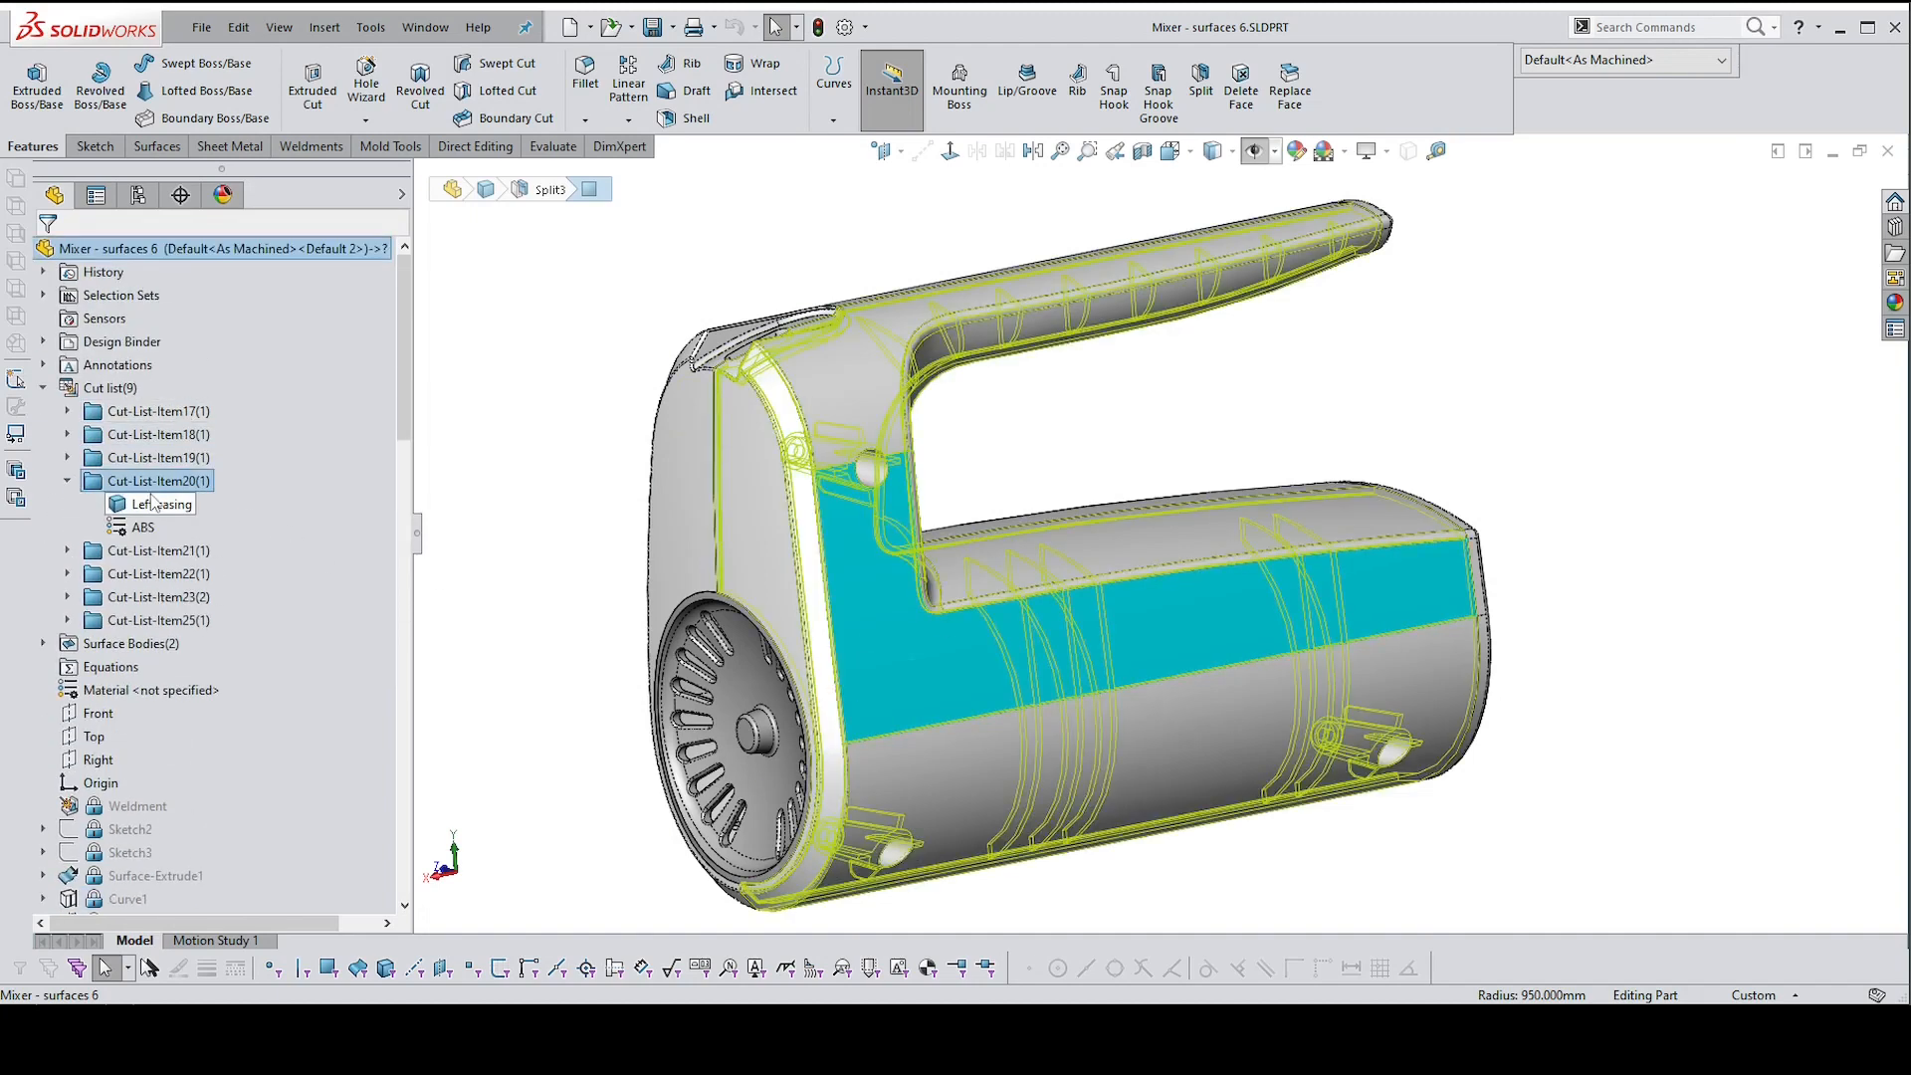
click(150, 505)
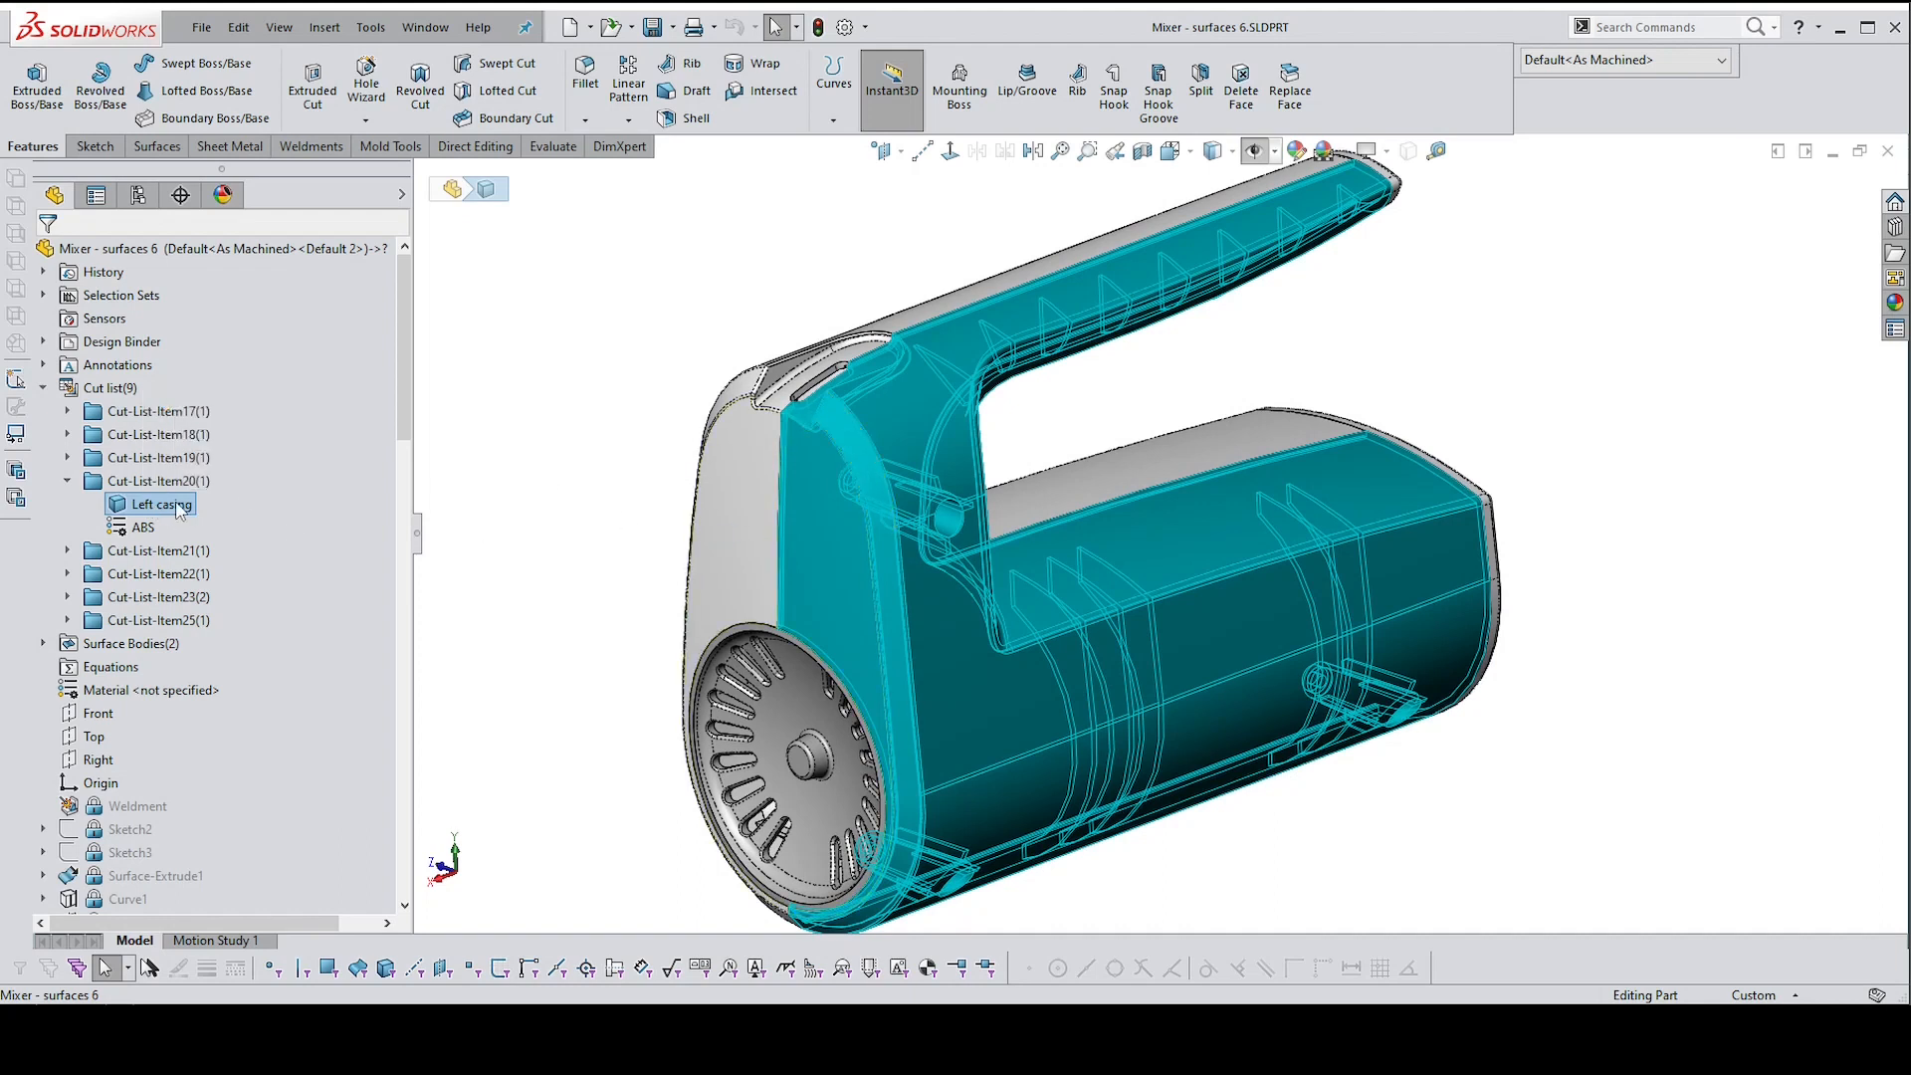
Insert the Left casing body into a new part, changing the derived part's units to those of the base part
right_click(180, 507)
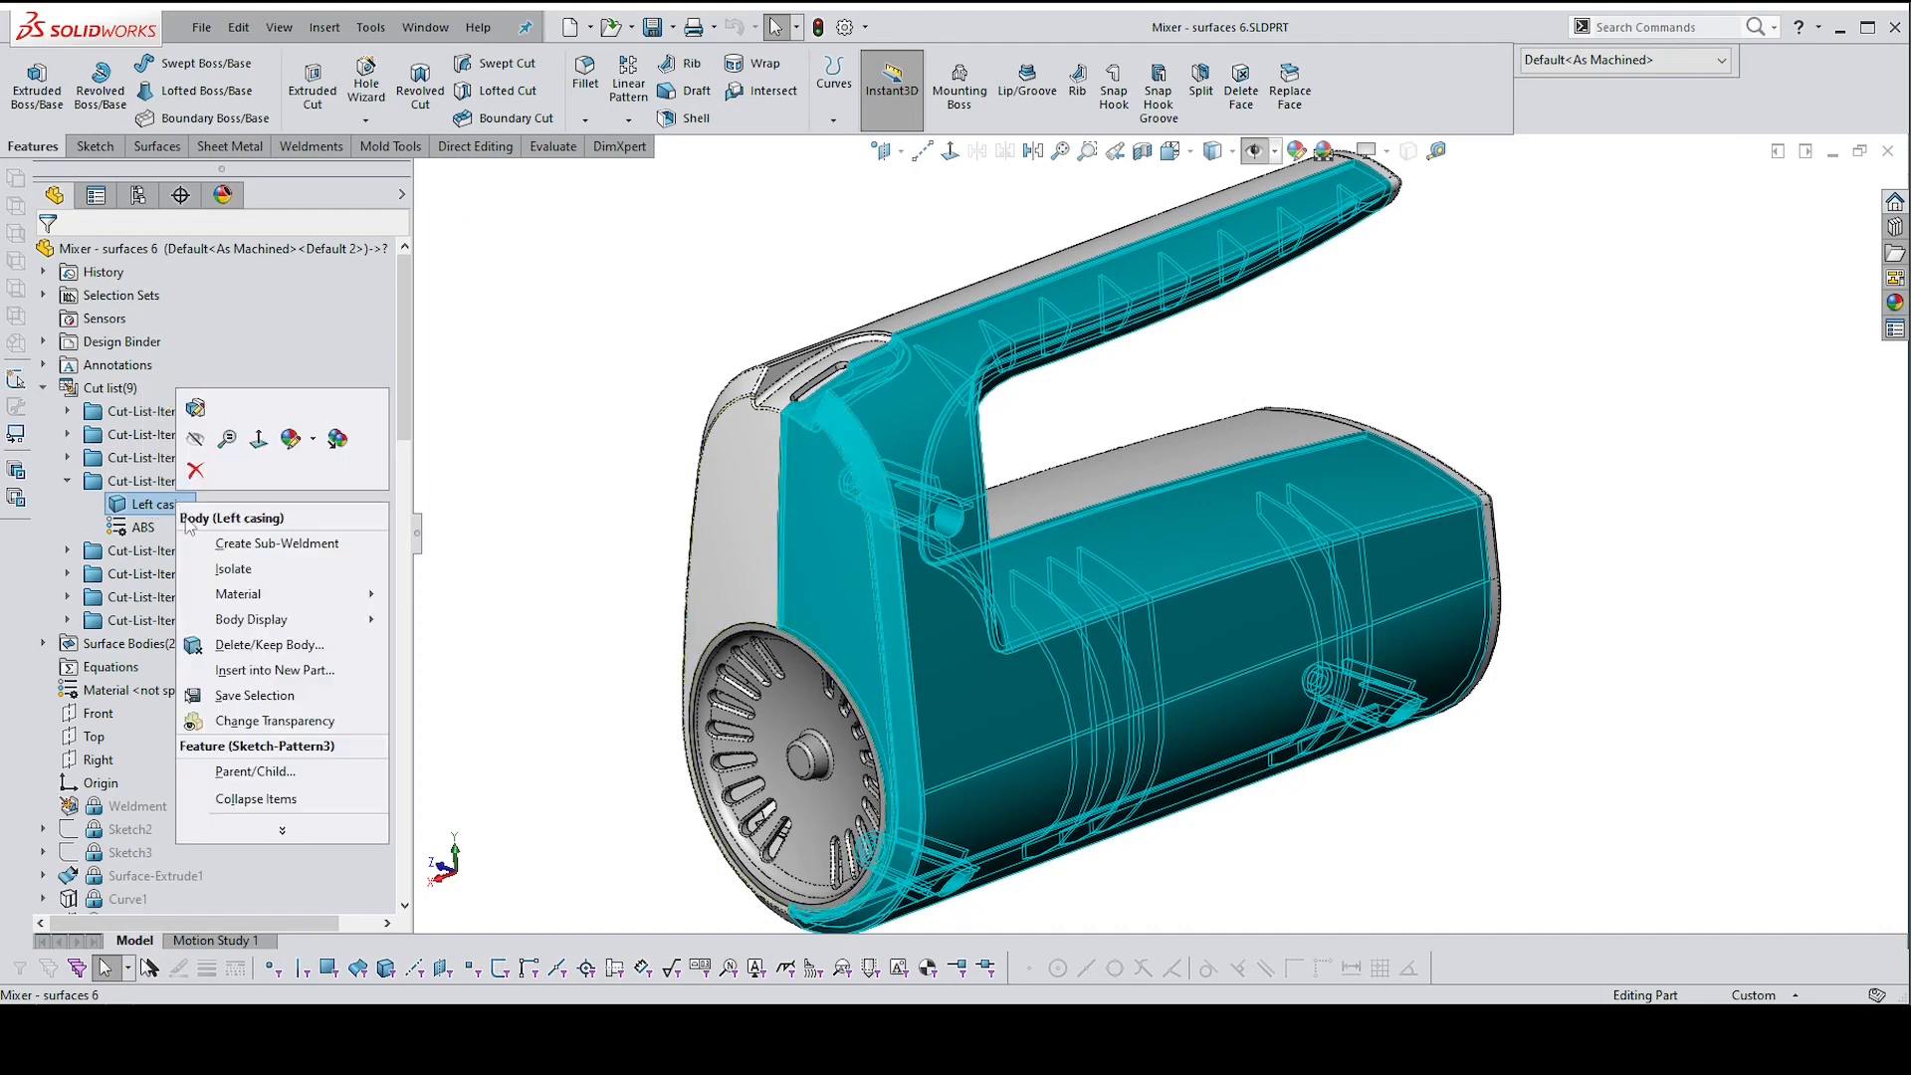
click(245, 671)
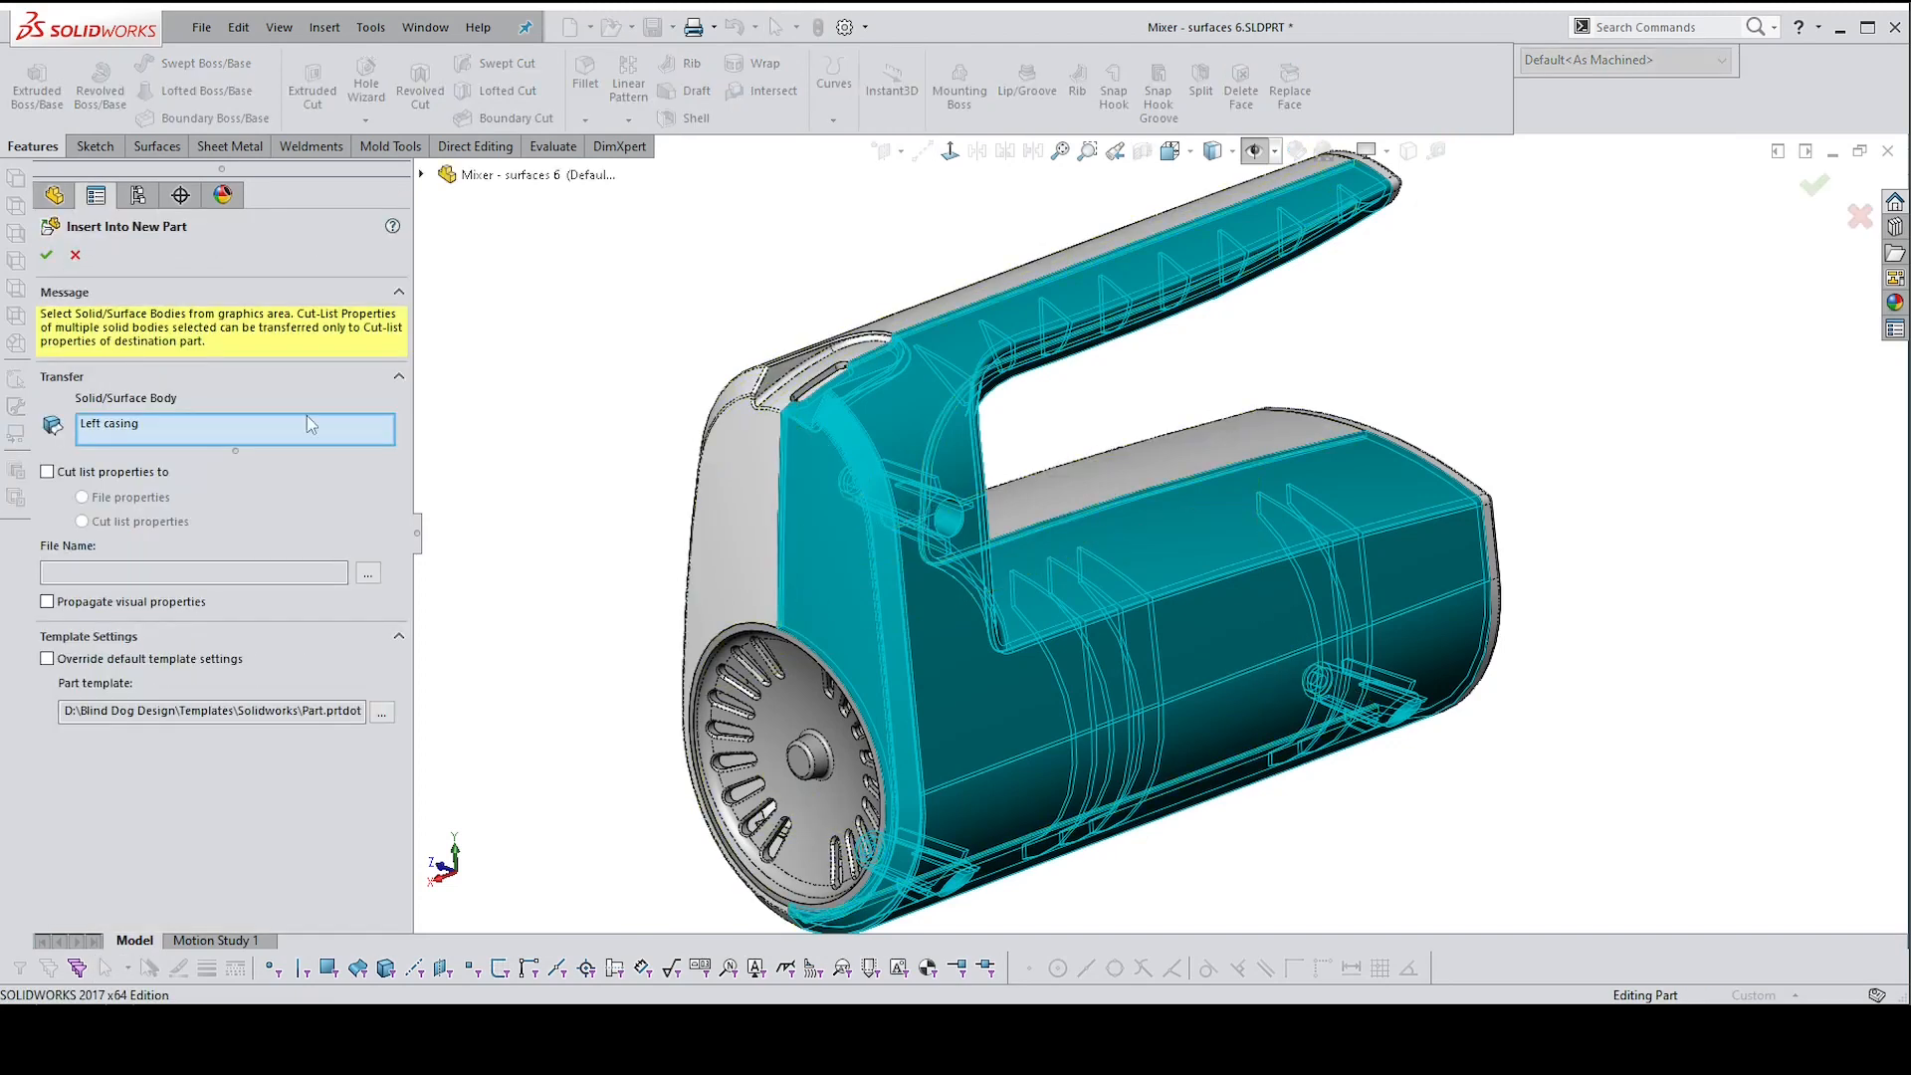
click(47, 256)
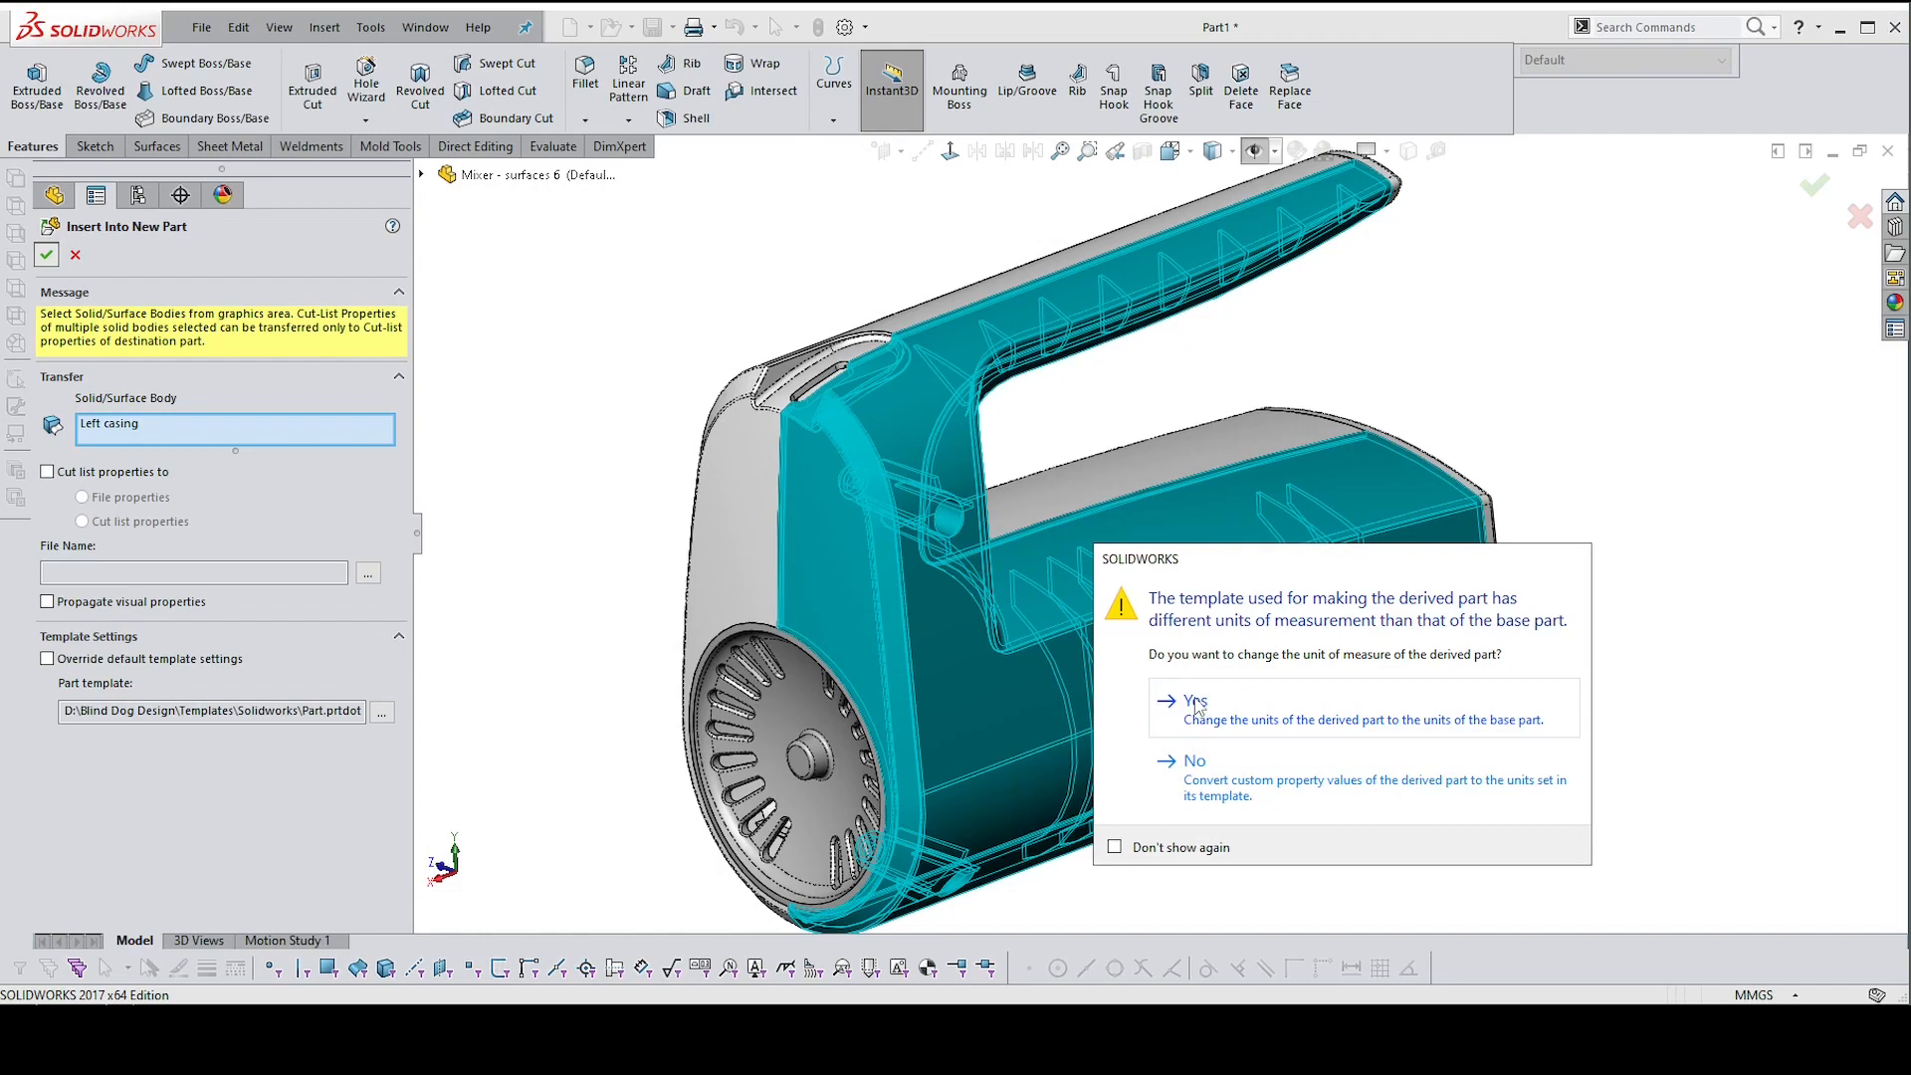
click(1196, 702)
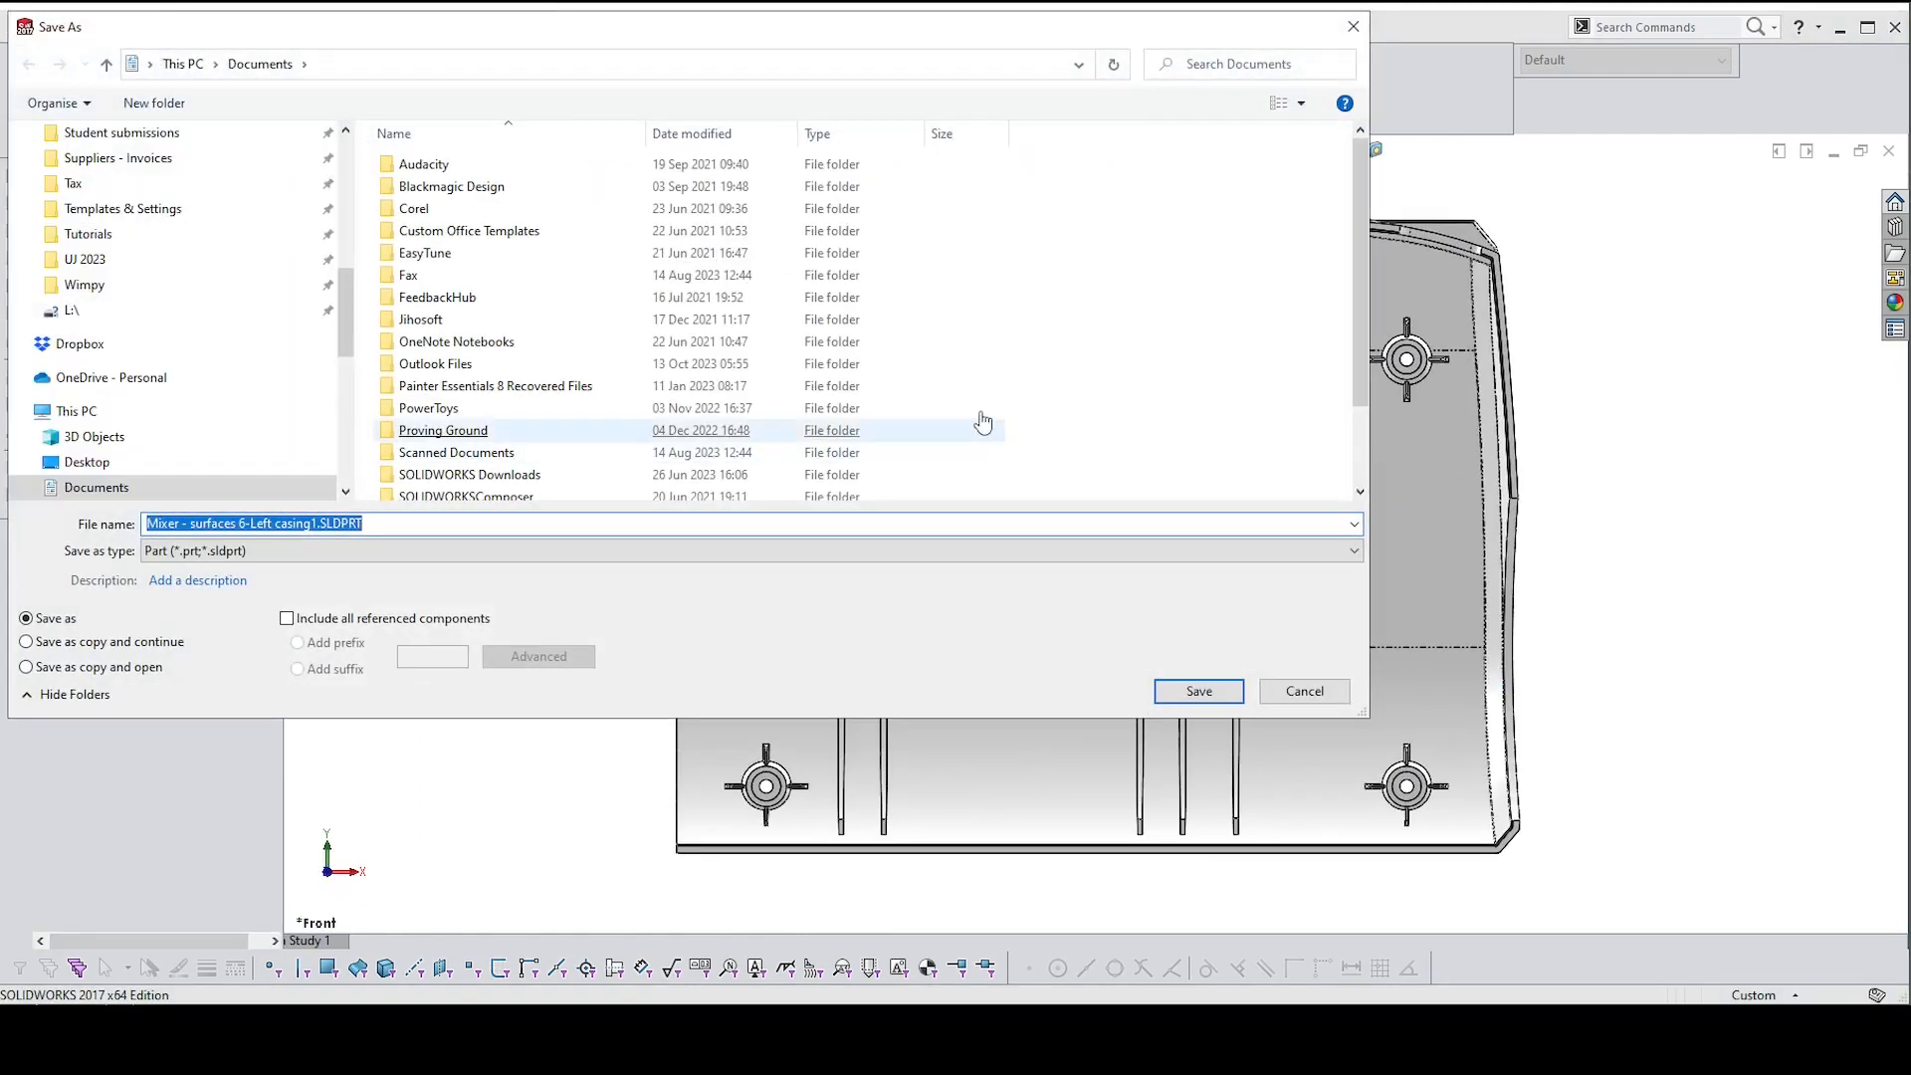
Save the new part as Mixer - surfaces 6-Left casing1.SLDPRT in the Battery Powered Appliance project's Solidworks folder and close it
drag(1003, 30, 1449, 86)
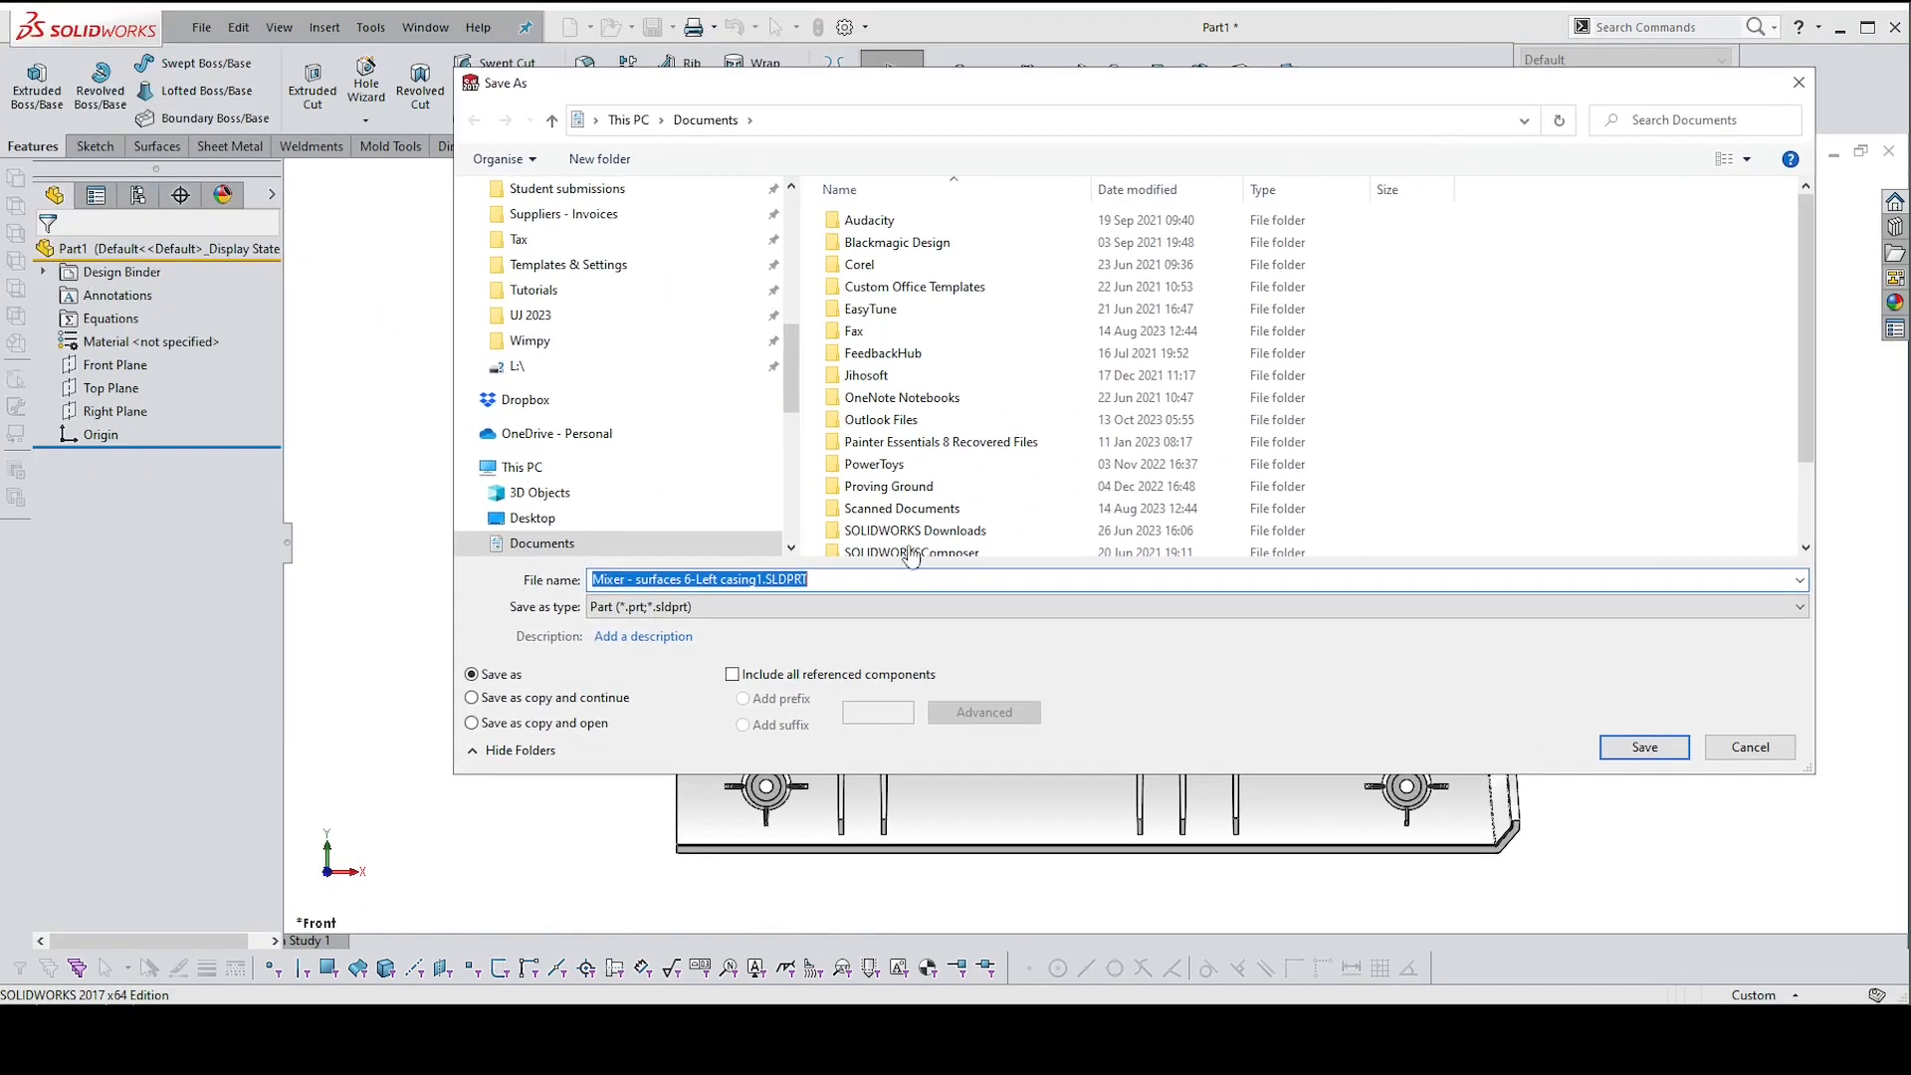
scroll(645, 497, up, 3)
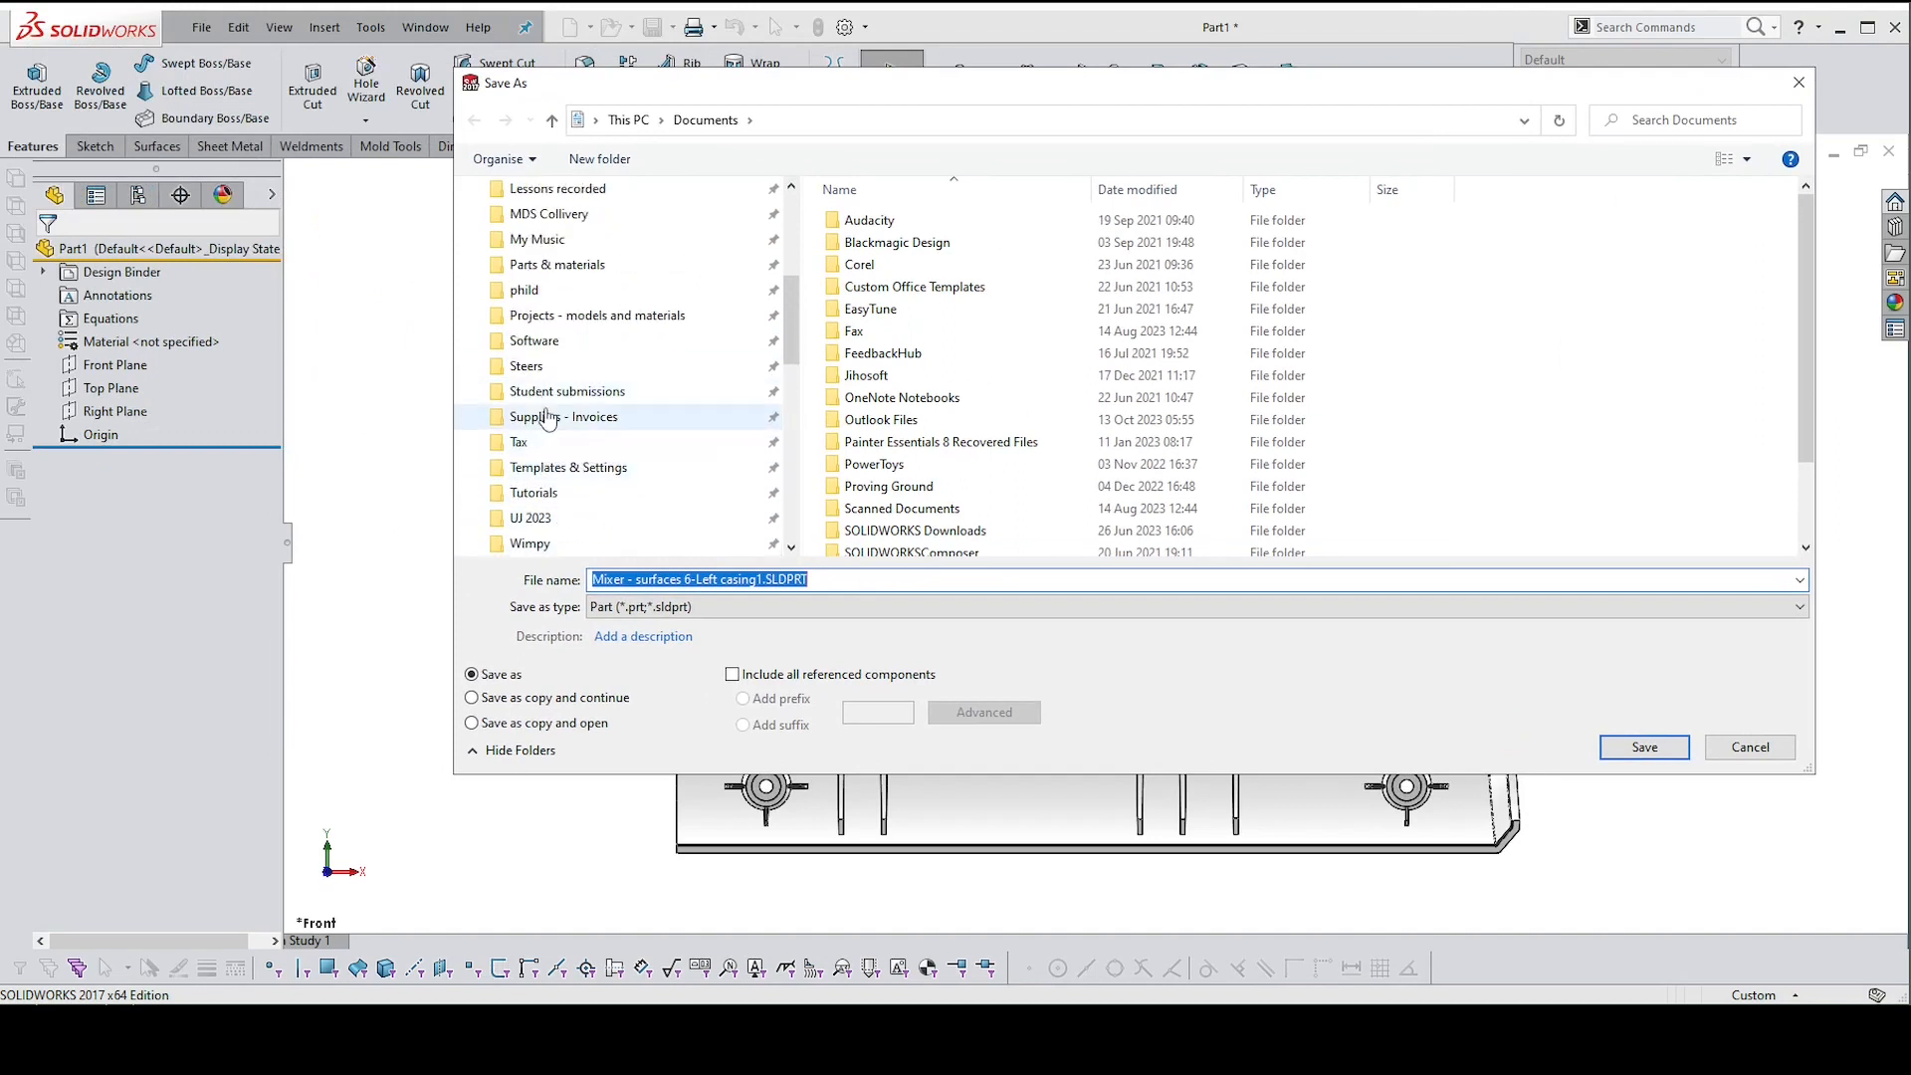
click(519, 520)
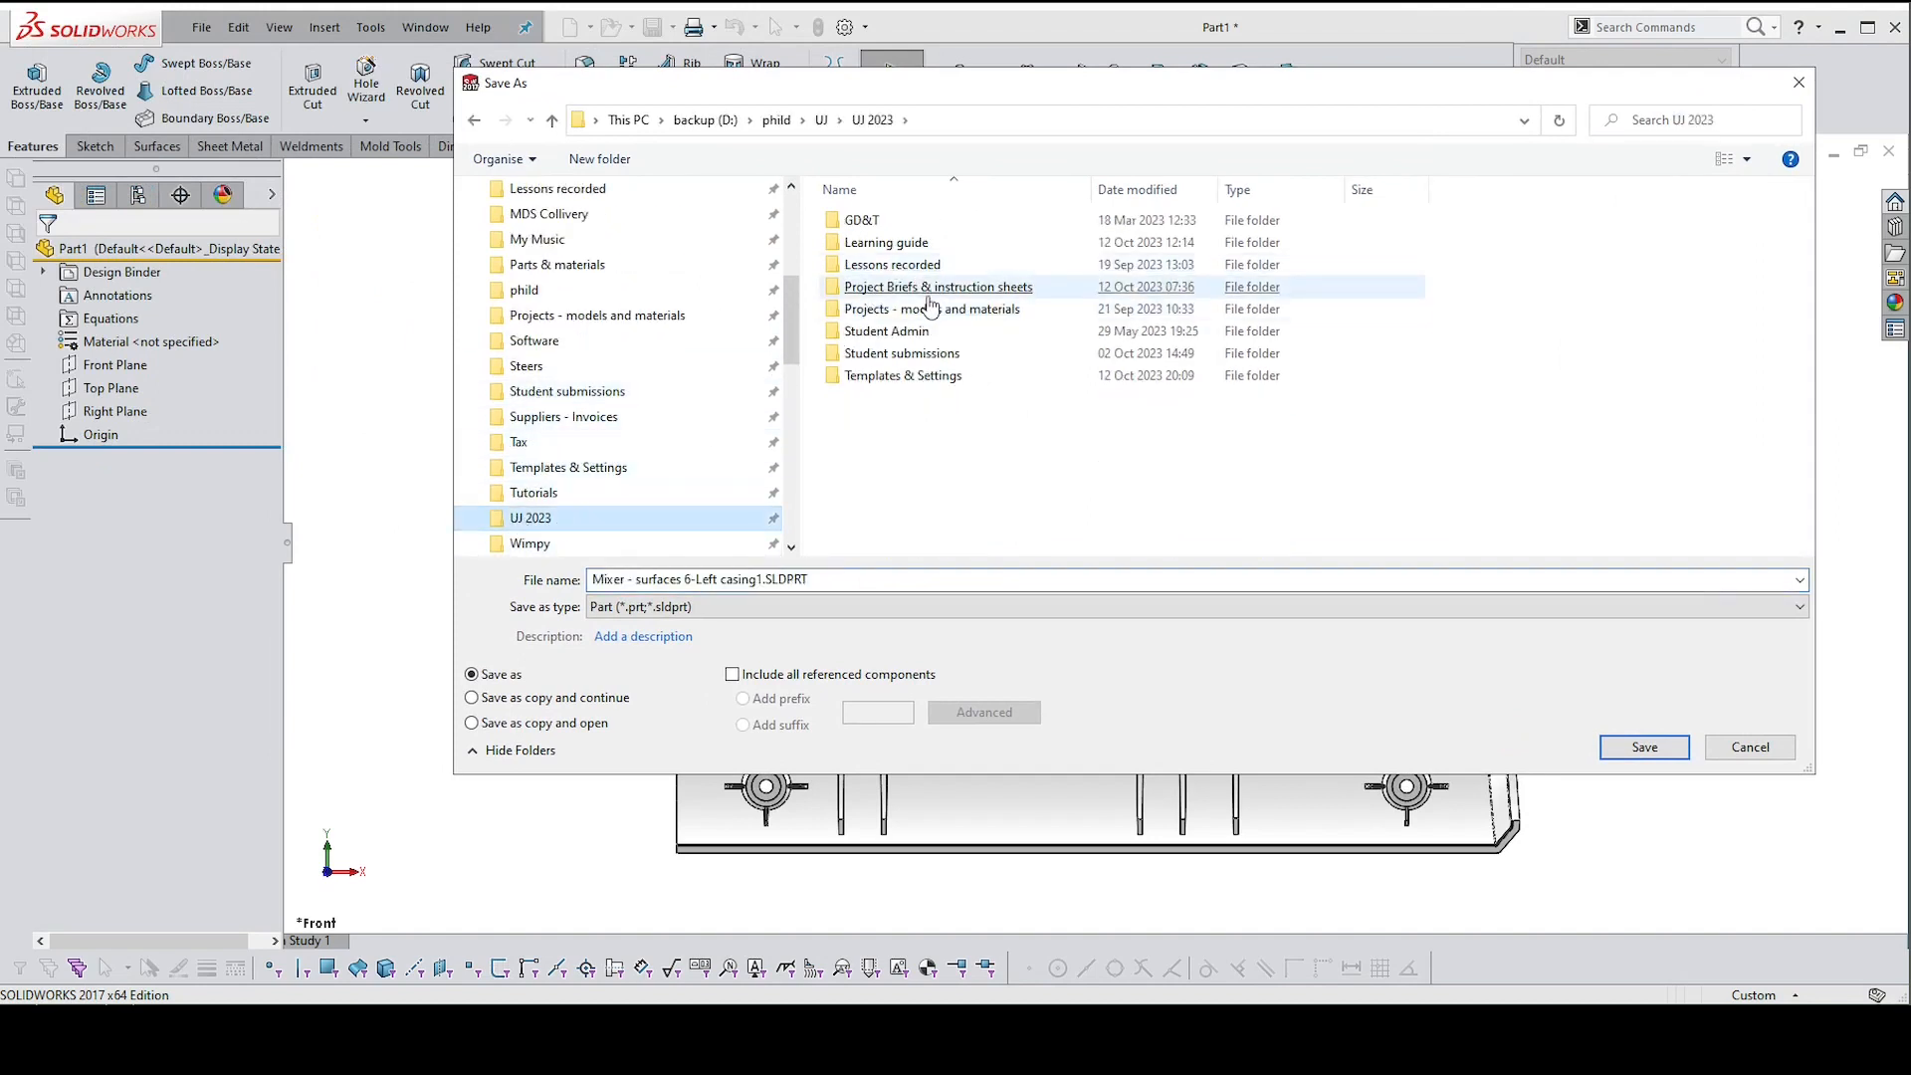
double_click(848, 313)
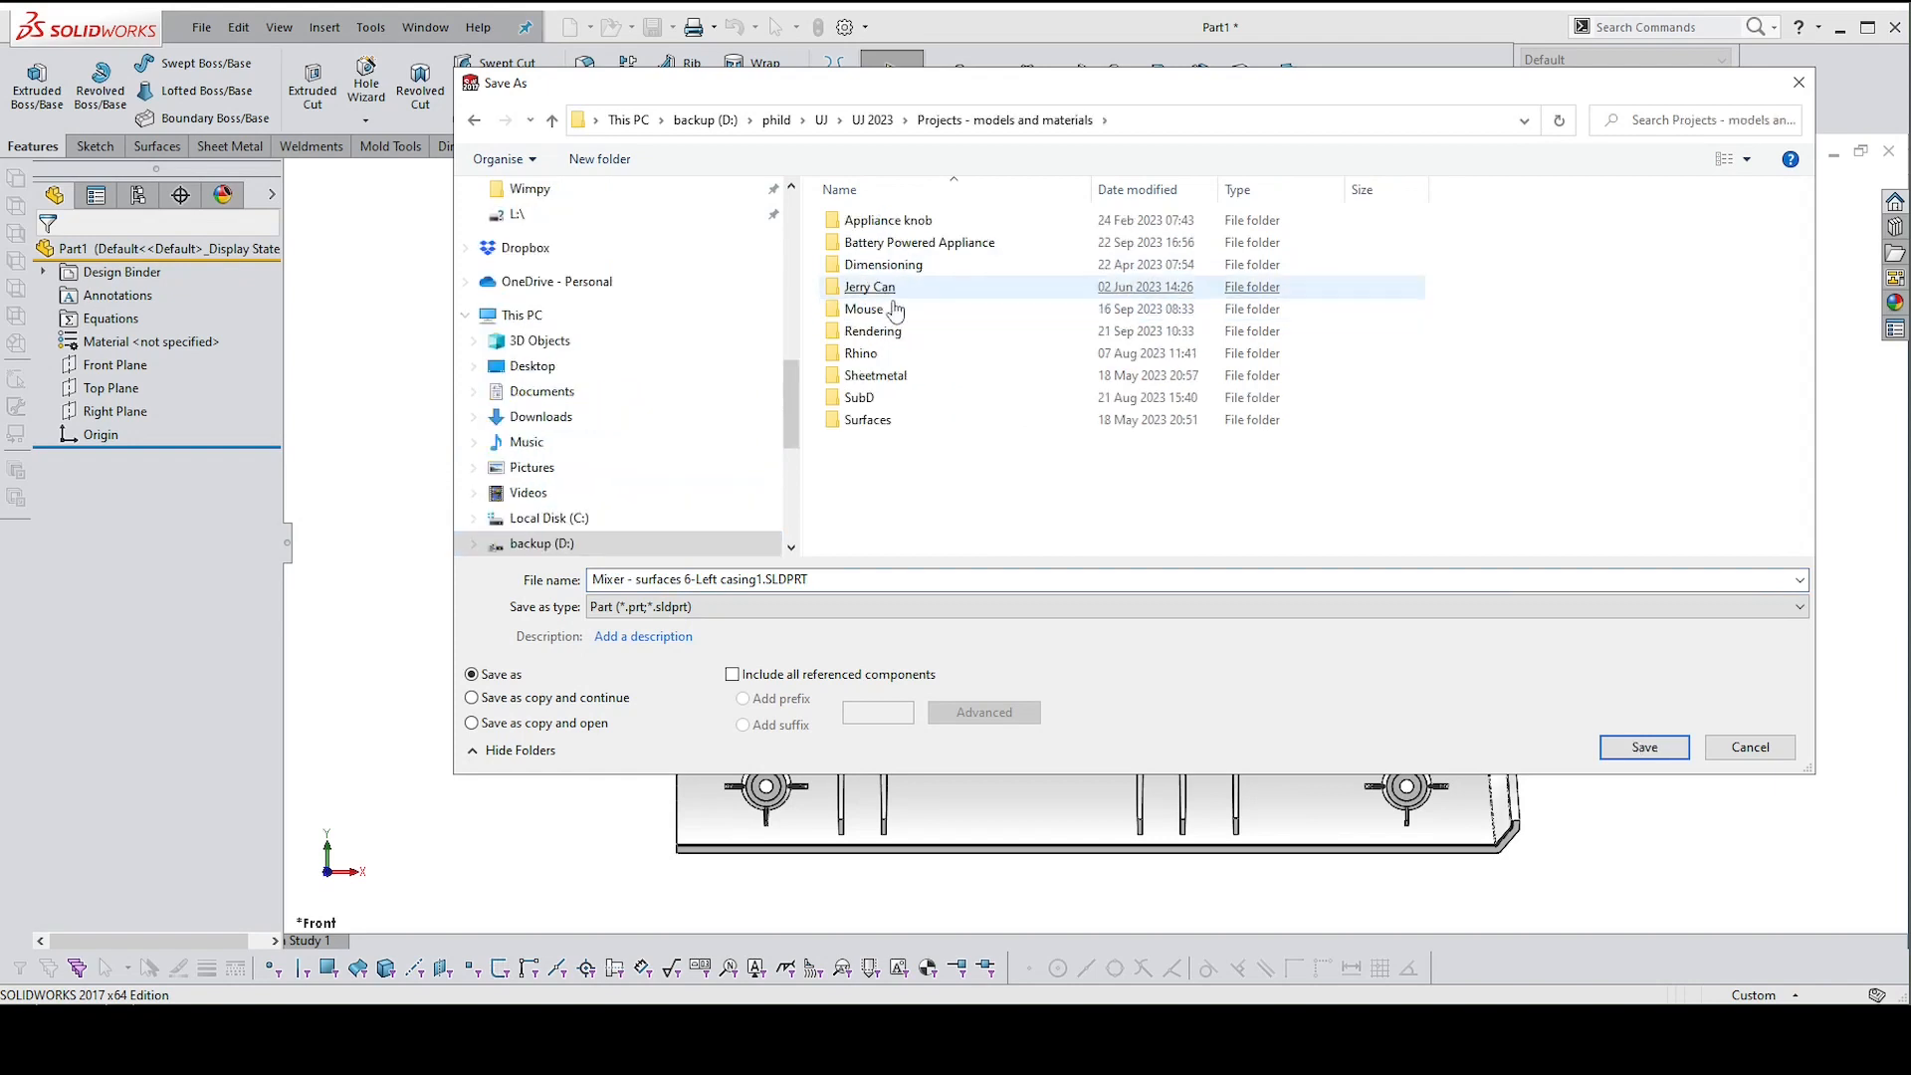
click(884, 251)
double_click(884, 256)
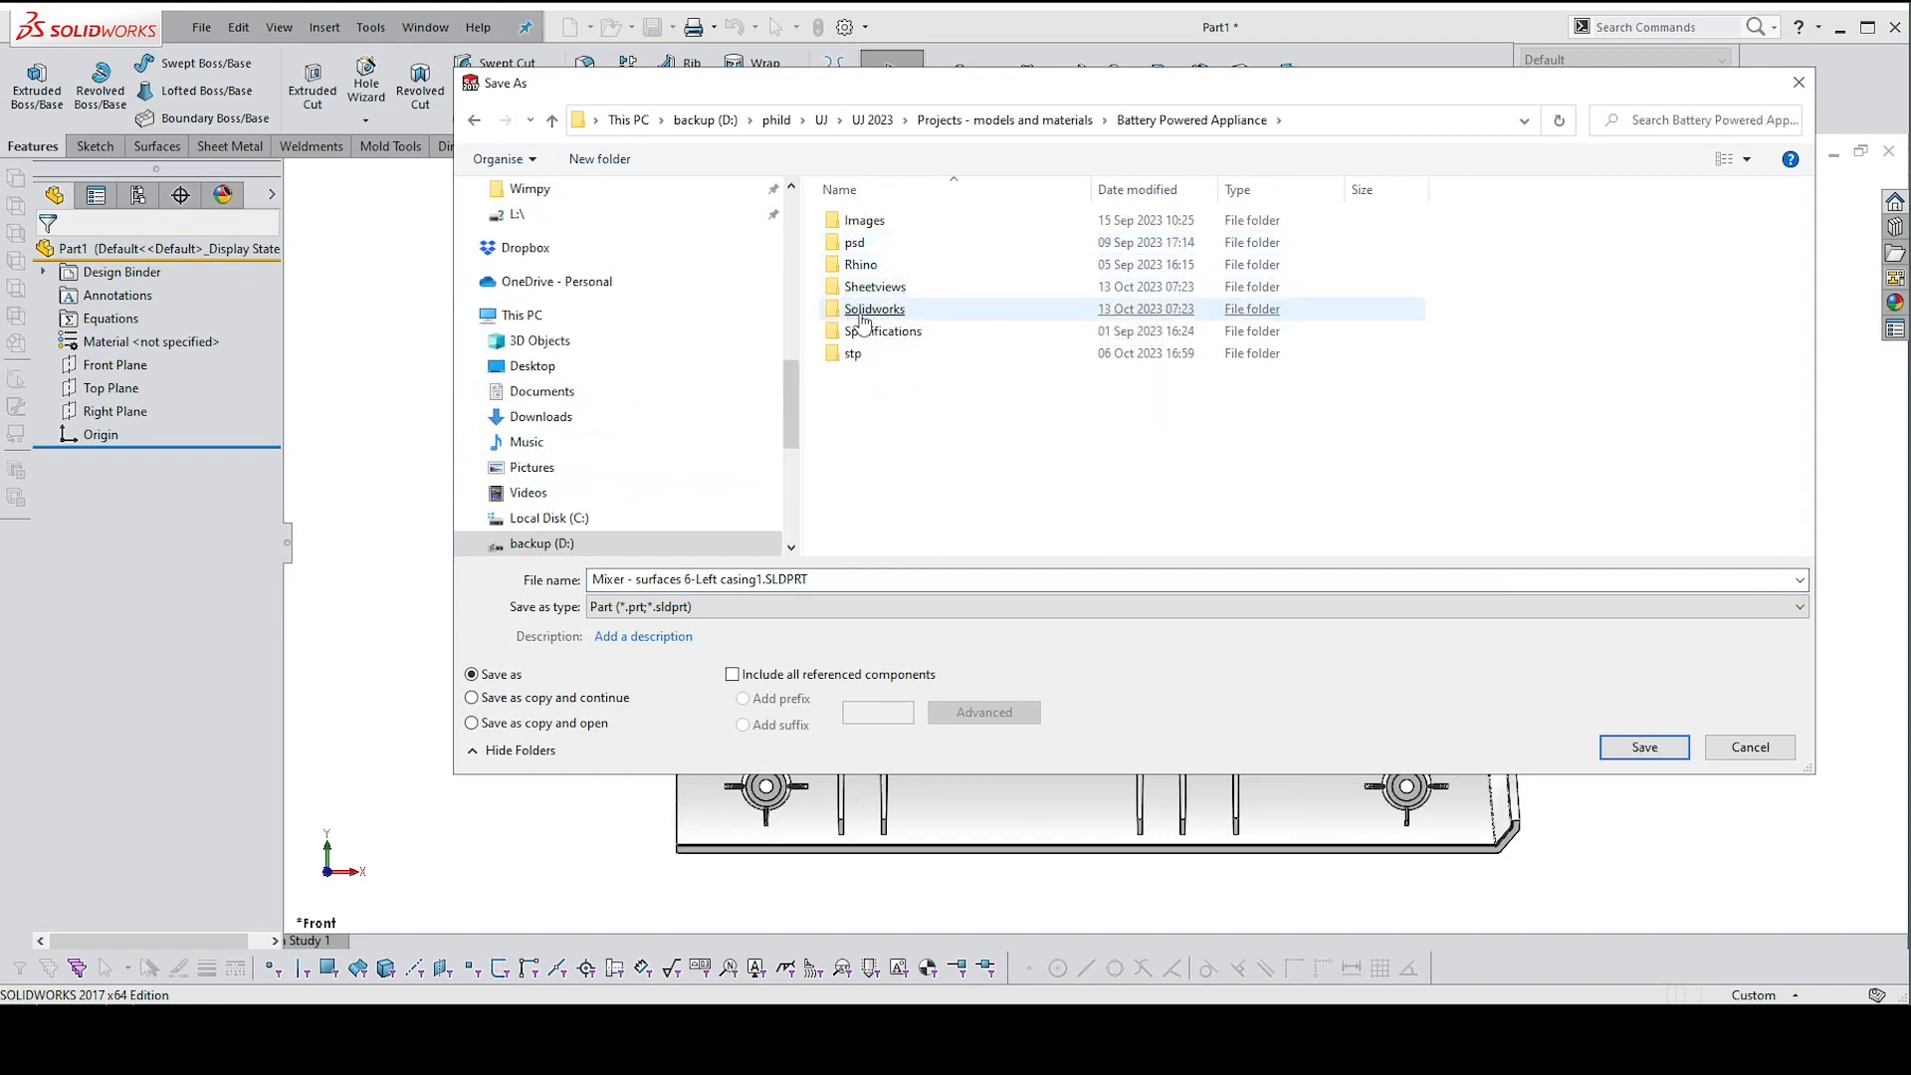
double_click(862, 309)
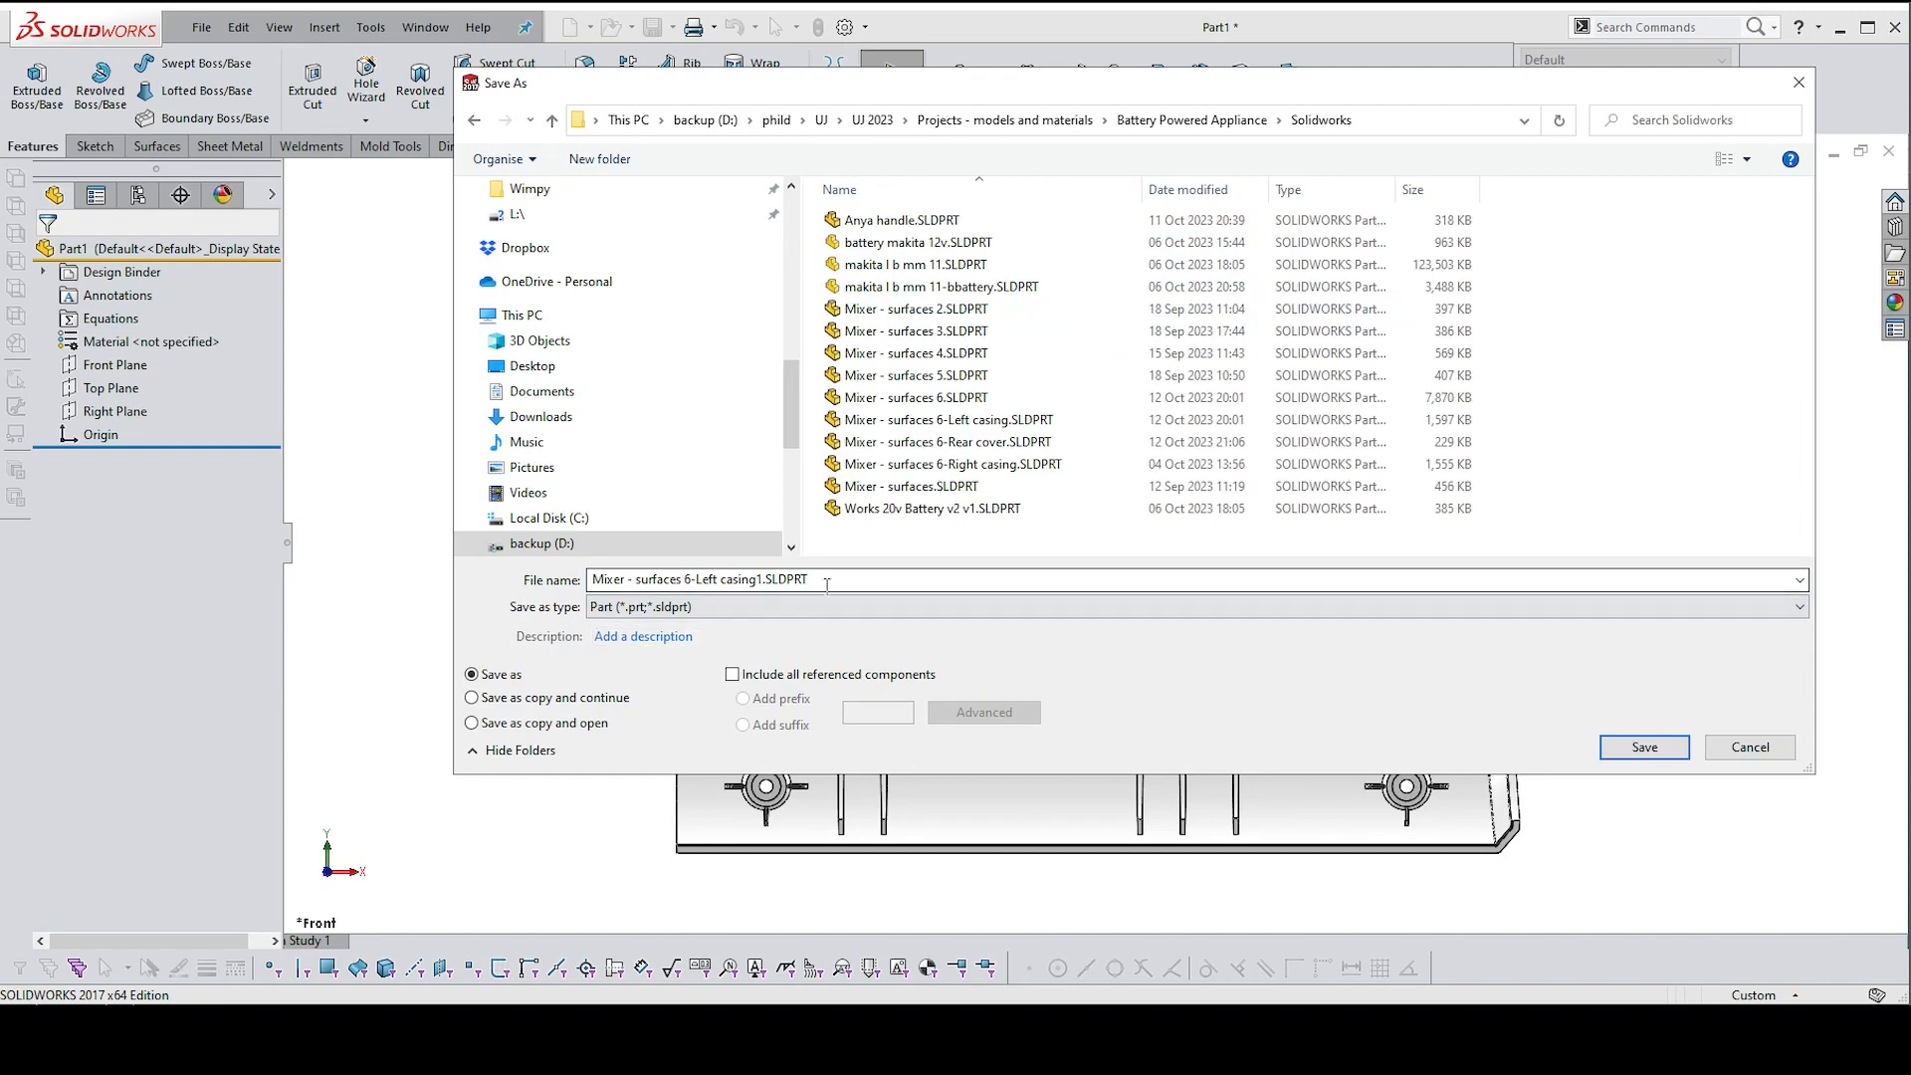
click(765, 579)
click(1644, 747)
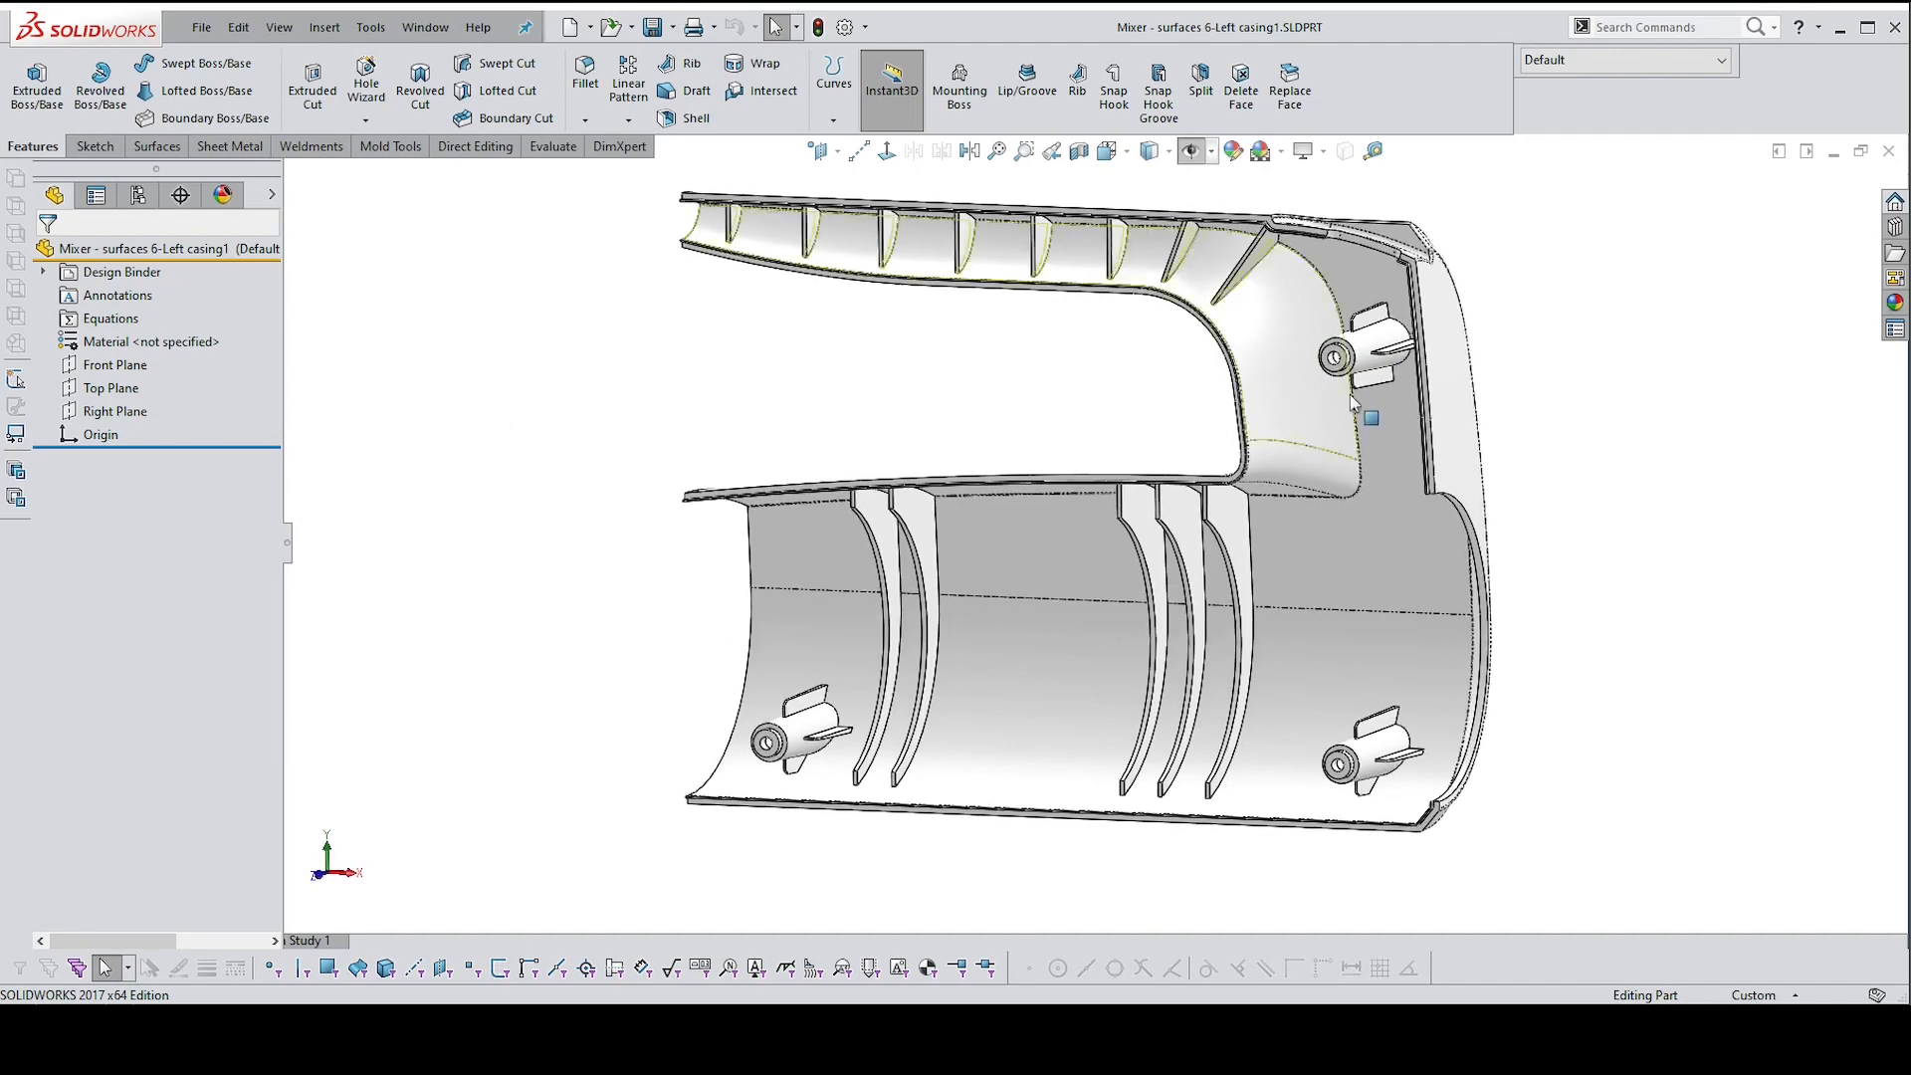
click(1889, 152)
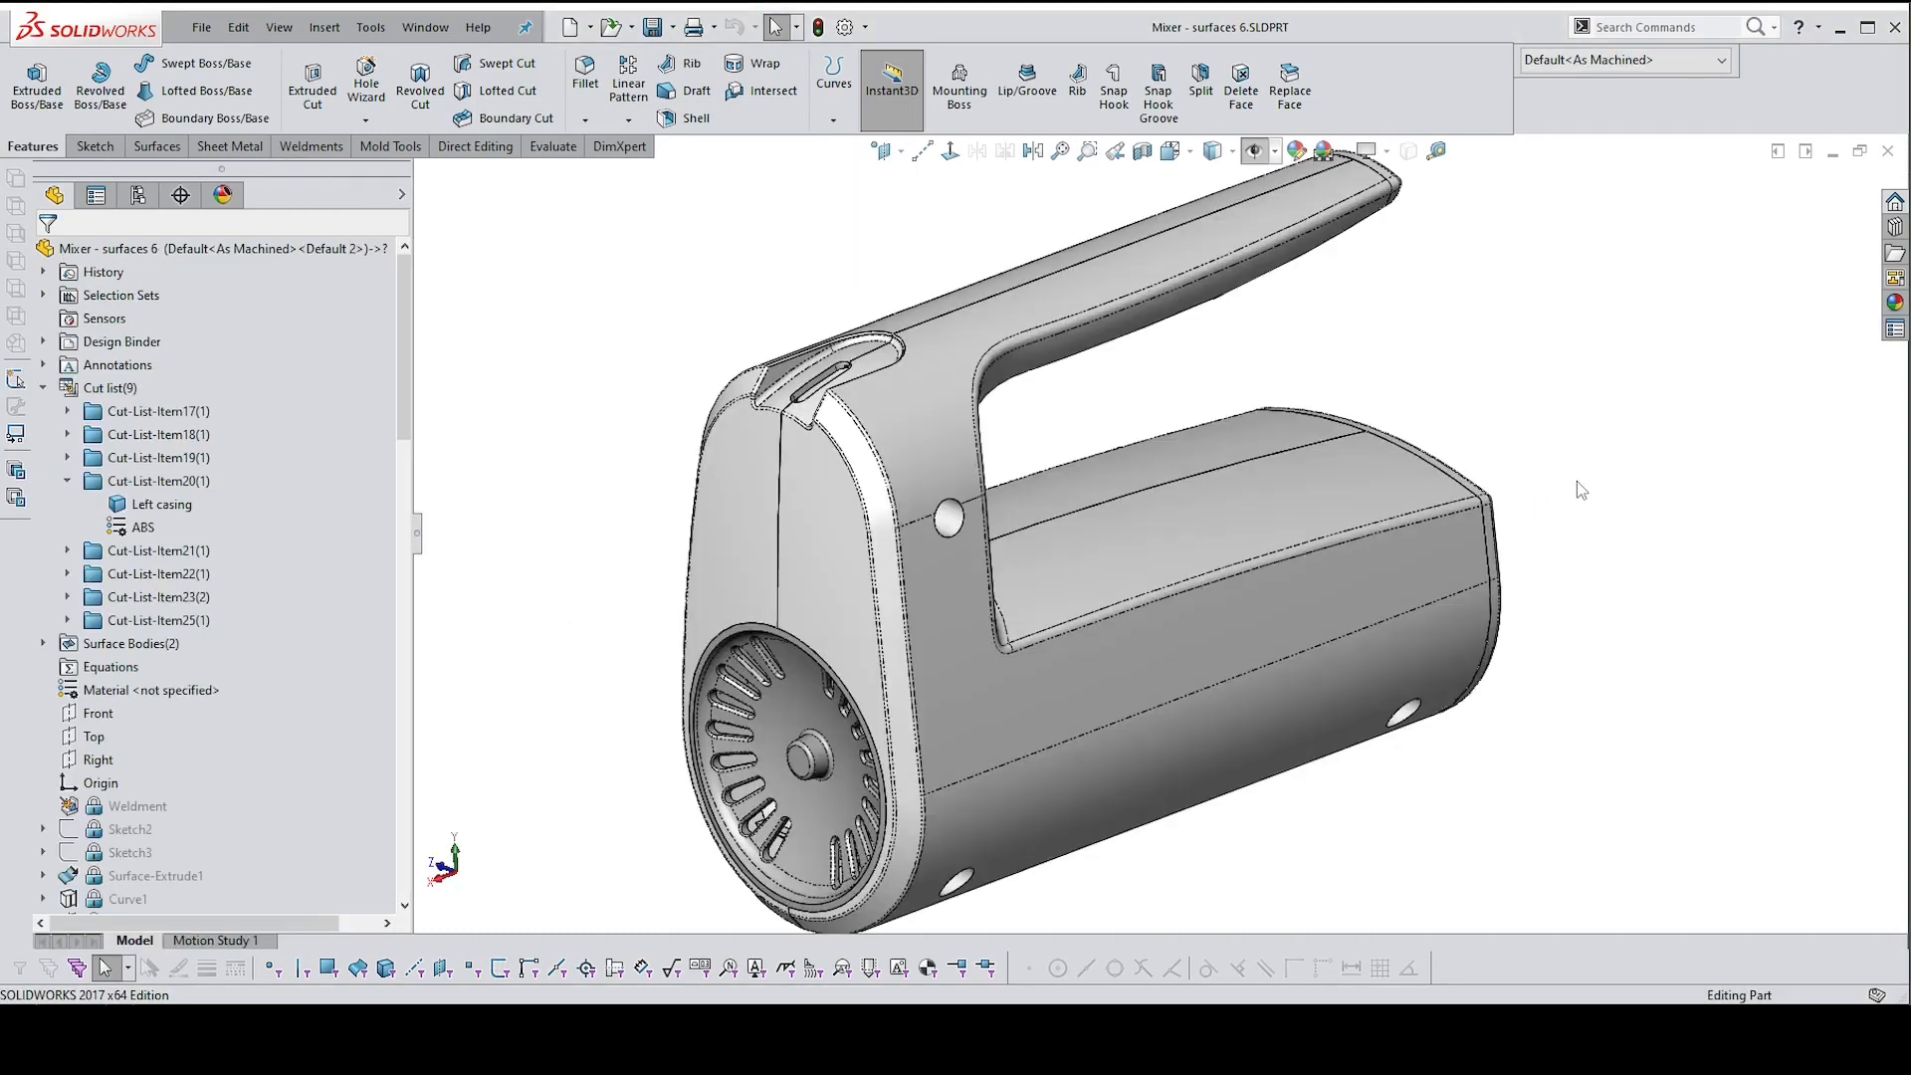
middle_drag(1575, 480, 1732, 398)
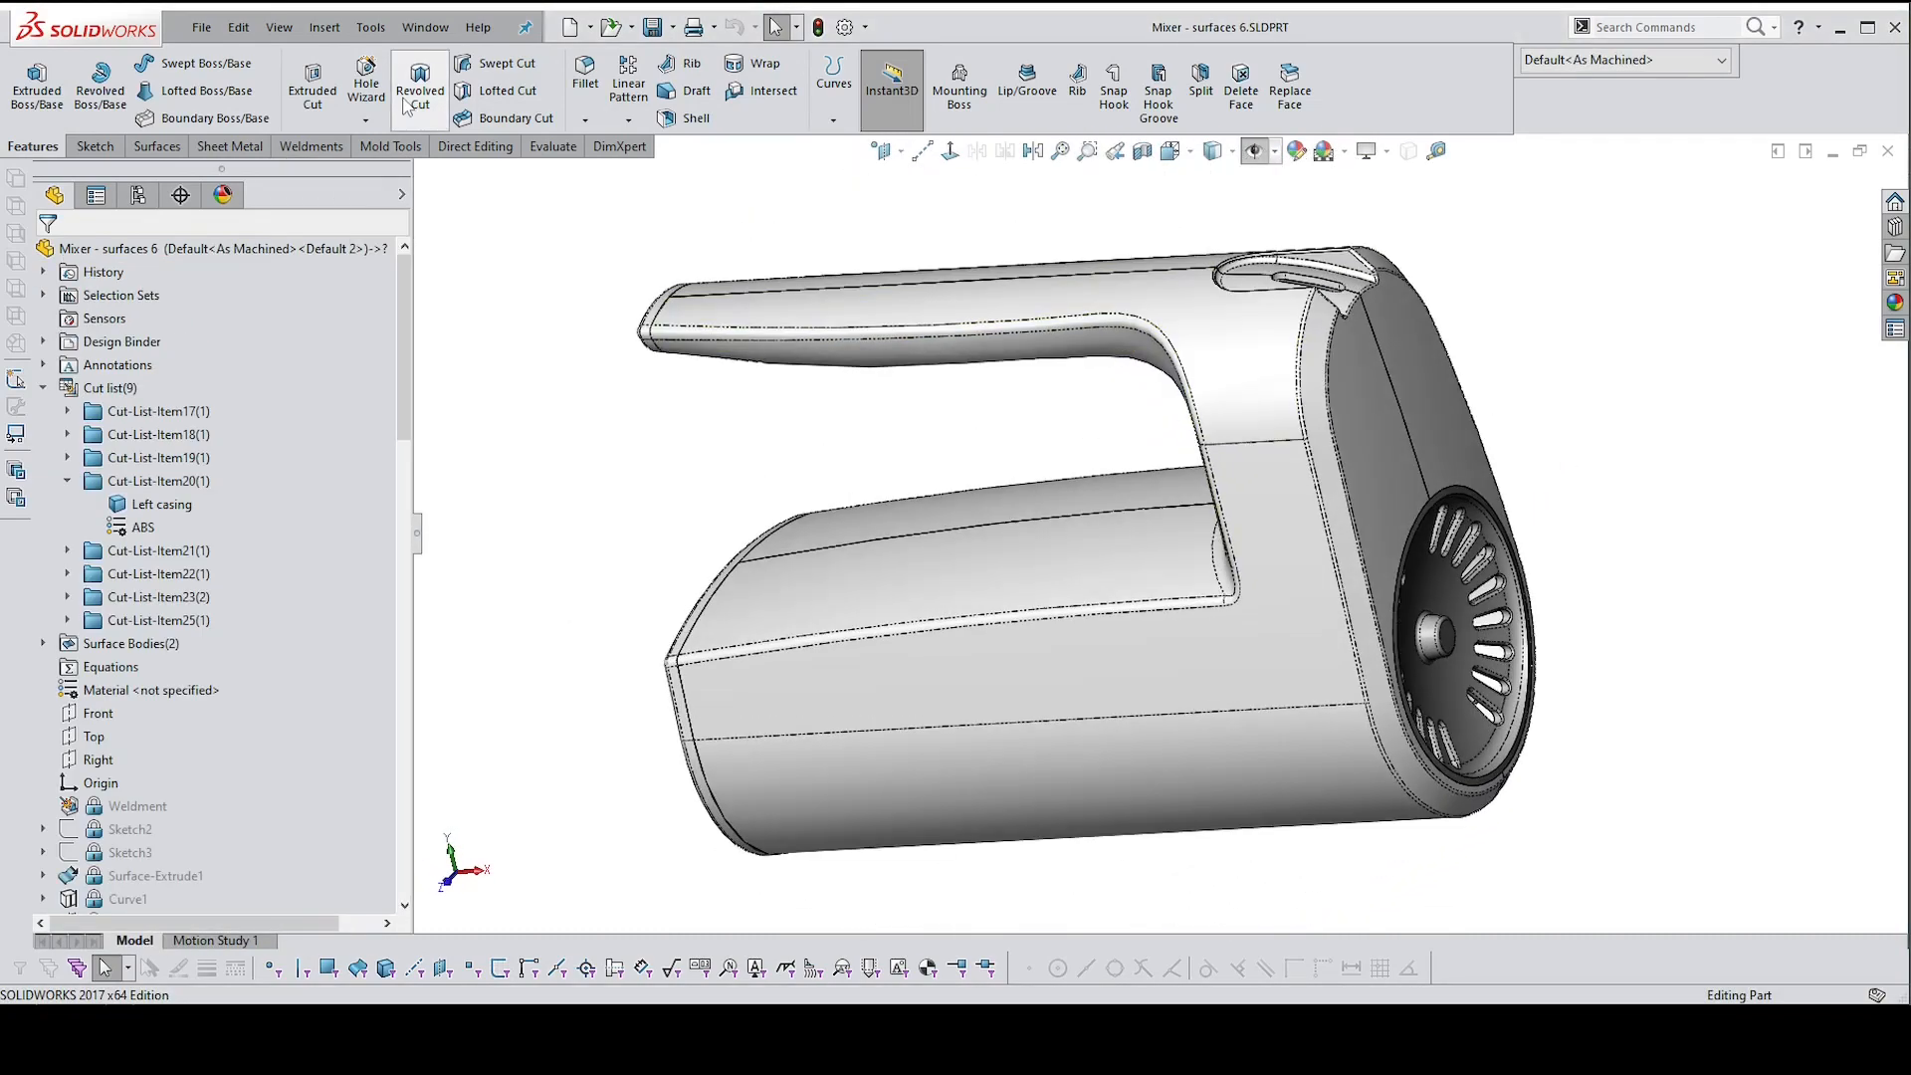
Reopen the recent file Mixer - surfaces 6-Left casing1.SLDPRT and select its Stock-Mixer - surfaces 6-1 feature
click(204, 26)
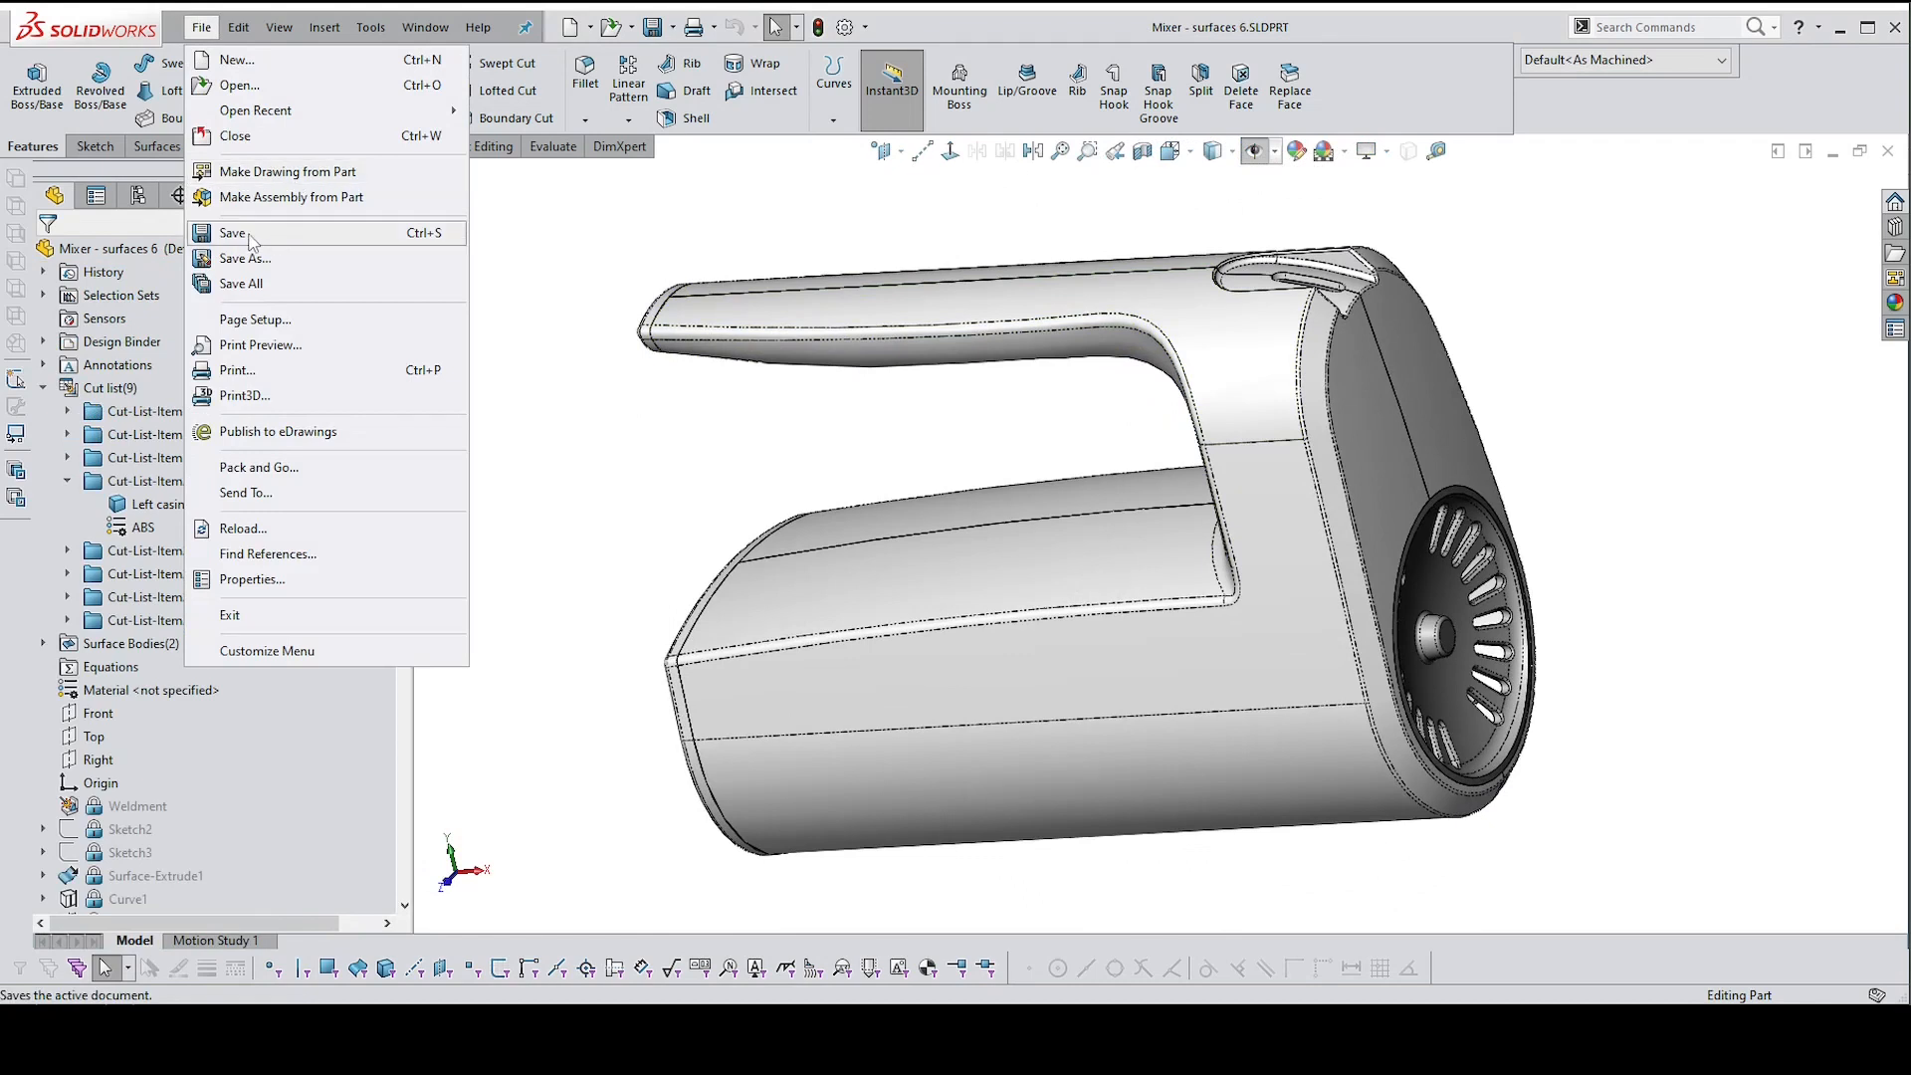
mouse_move(288, 110)
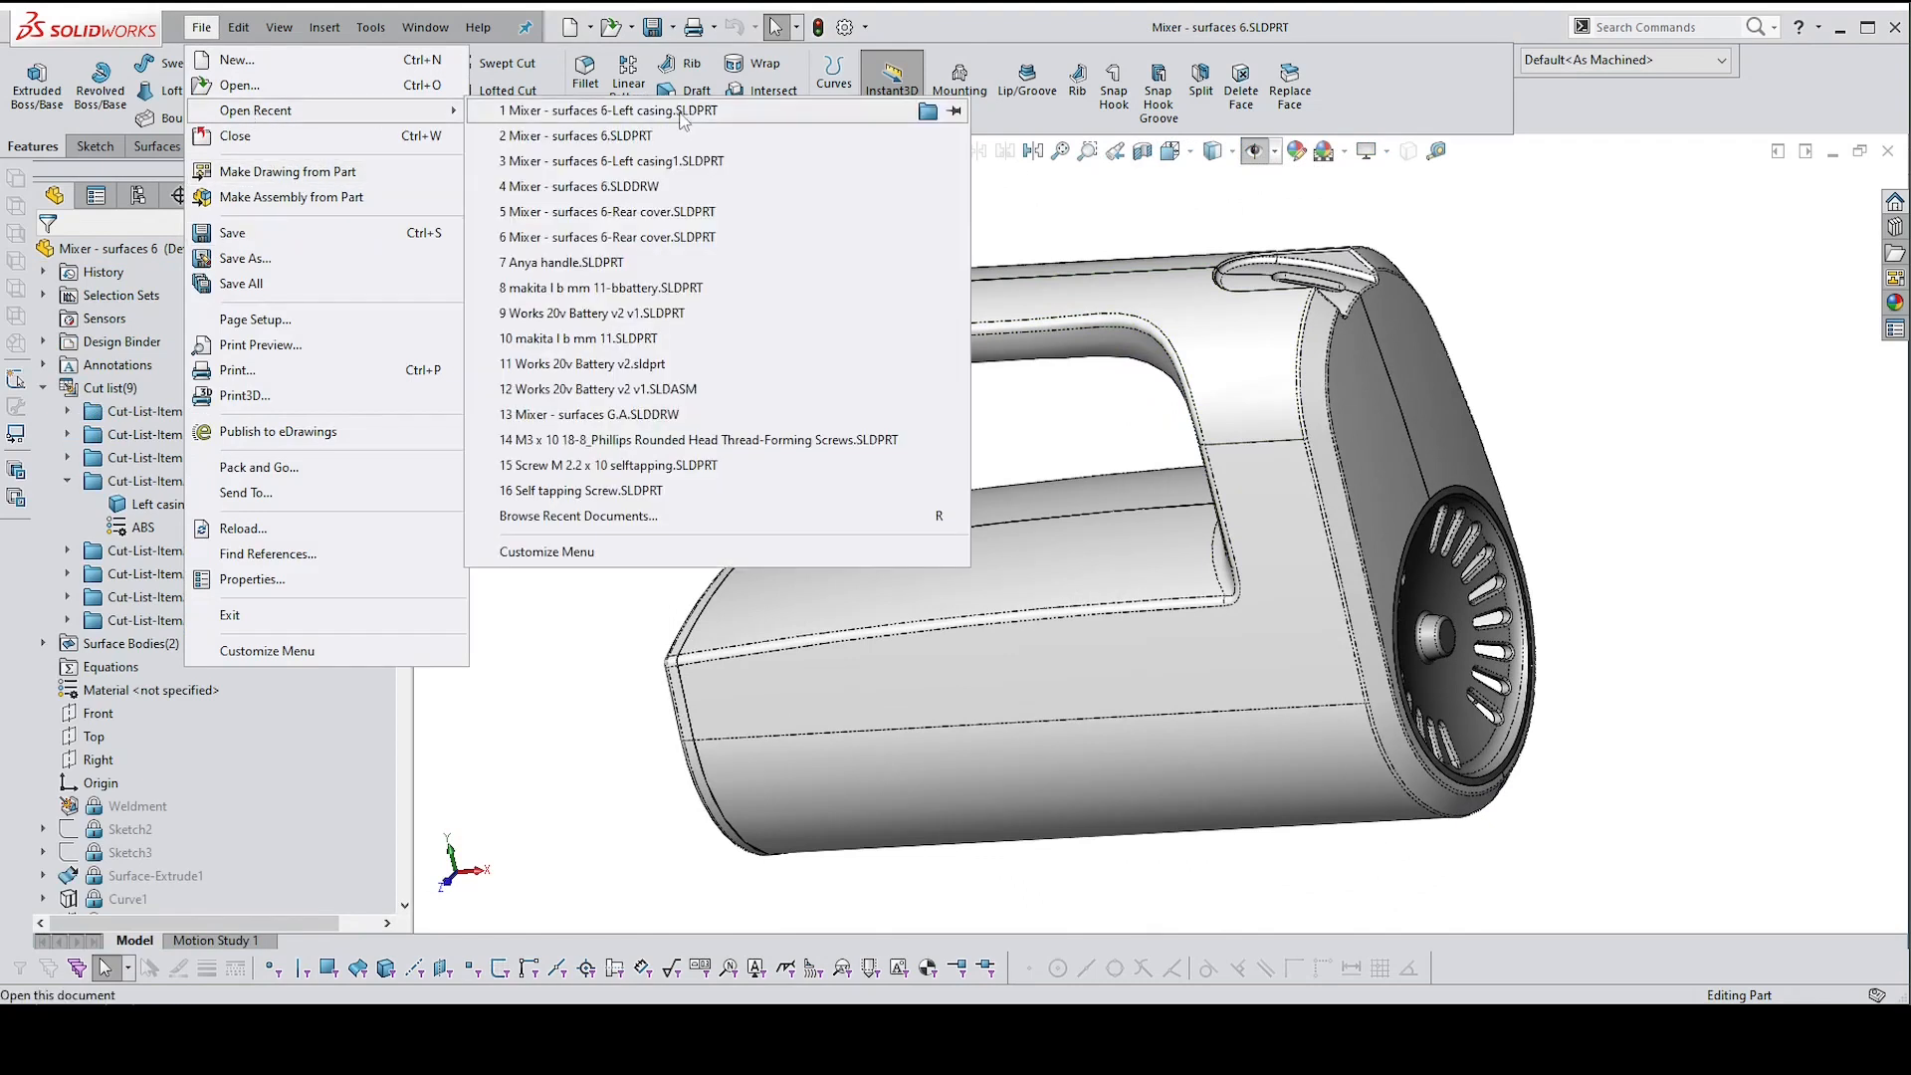
mouse_move(683, 118)
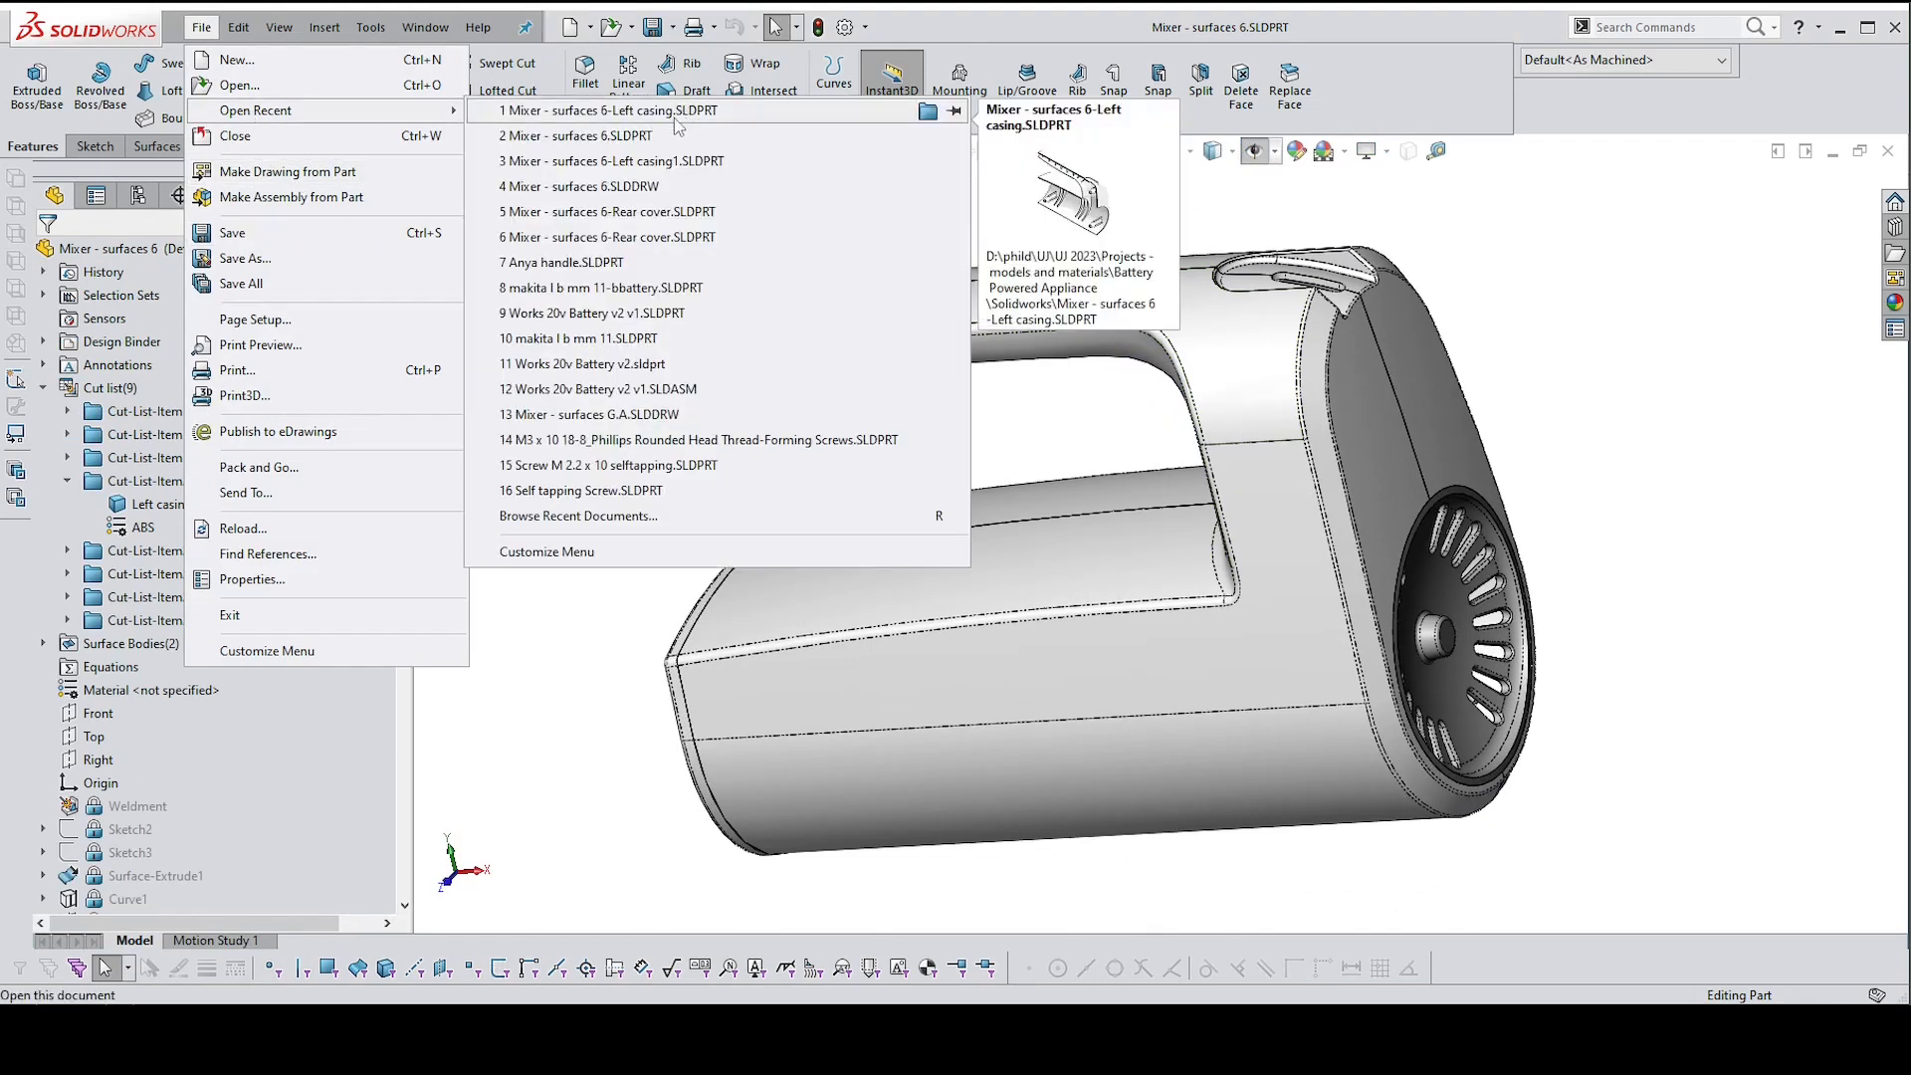
click(675, 163)
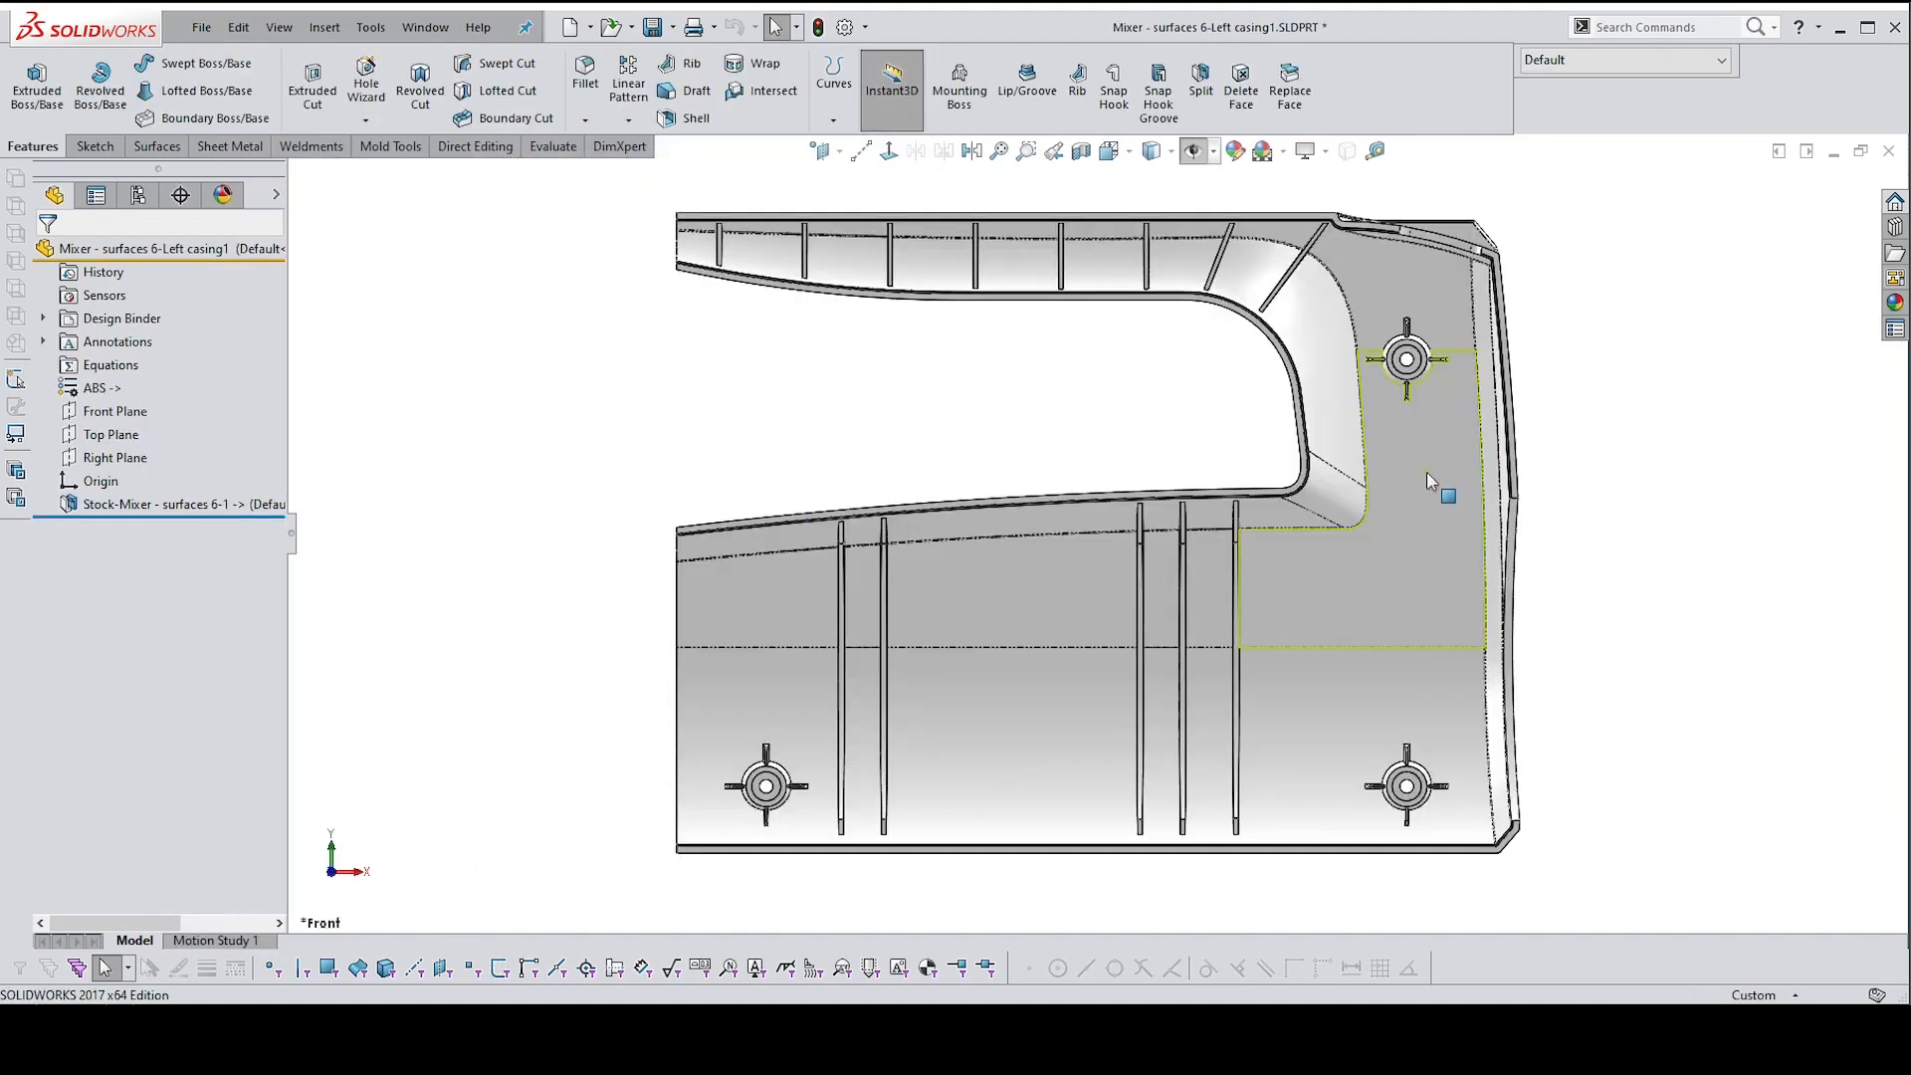
click(184, 505)
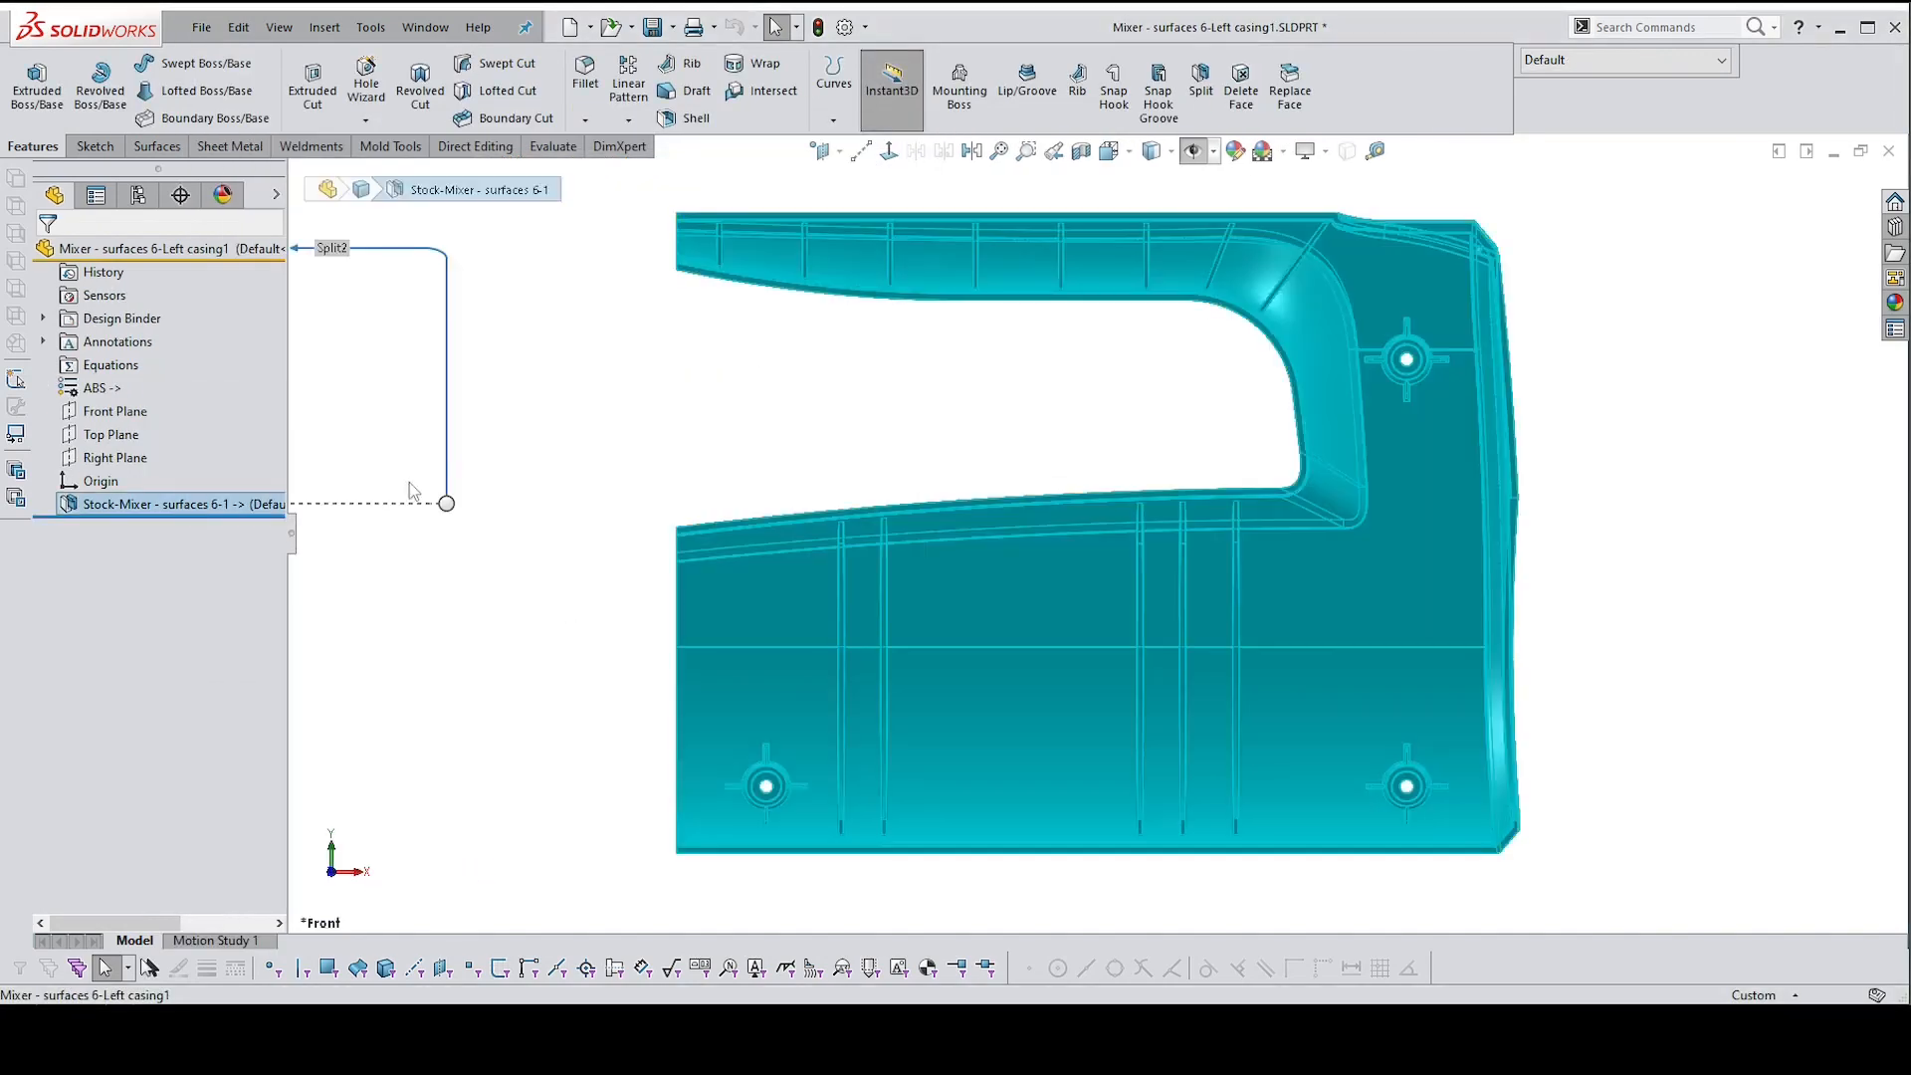
Create a drawing from the left casing part using the A3 - BD template
middle_drag(1682, 426, 1343, 326)
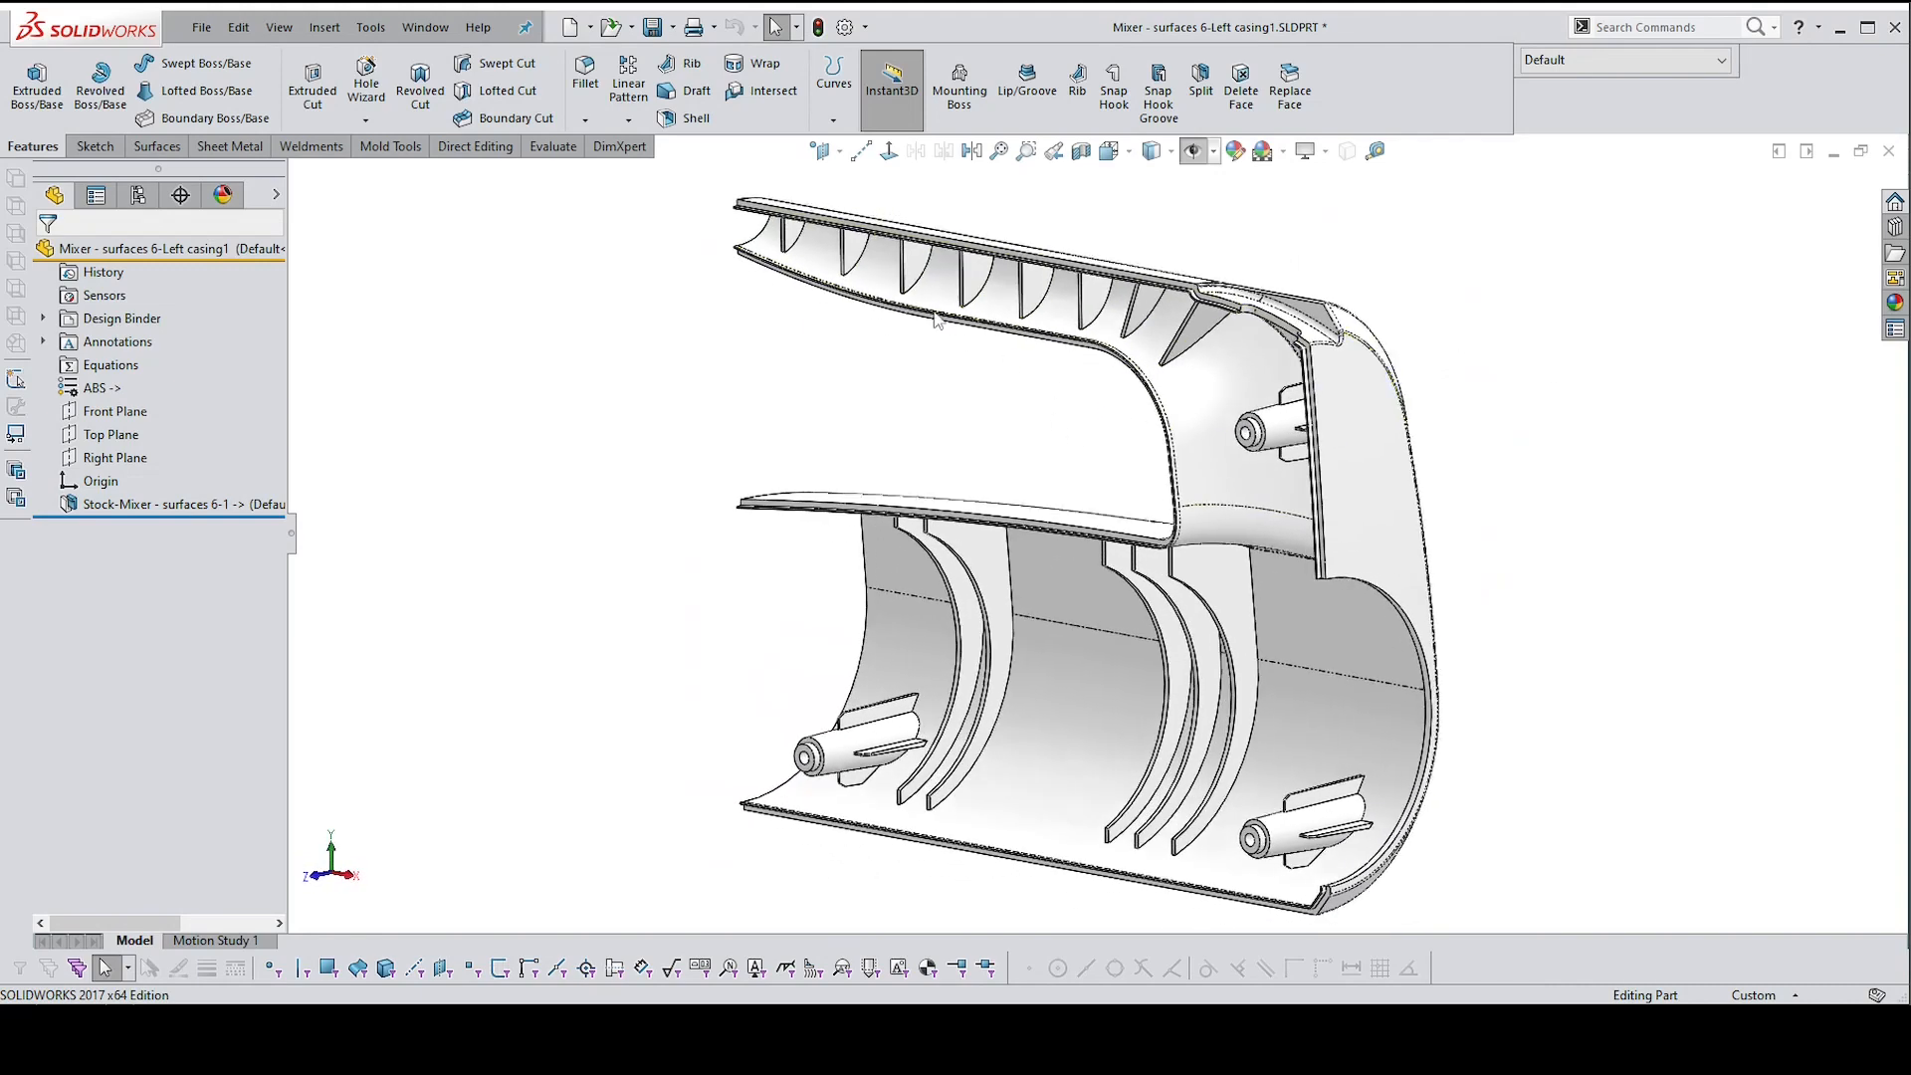
click(201, 27)
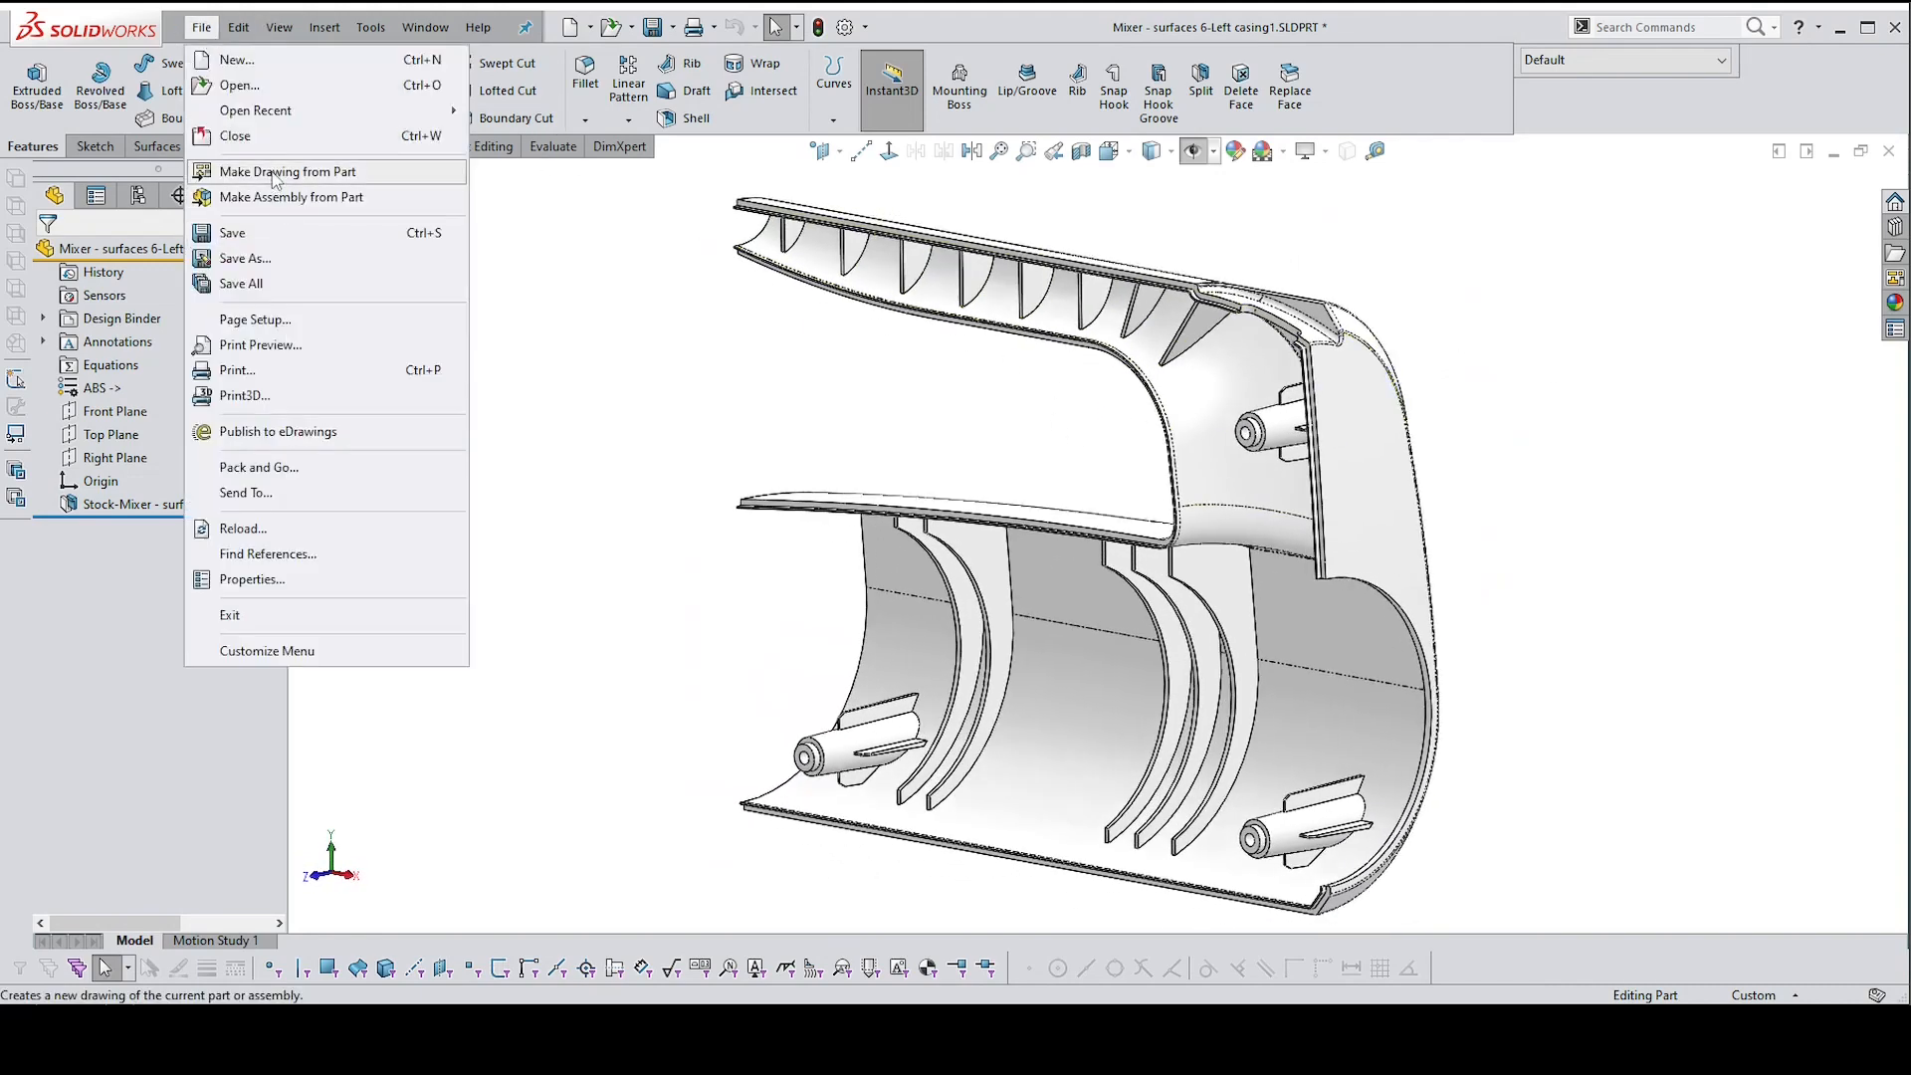
click(274, 172)
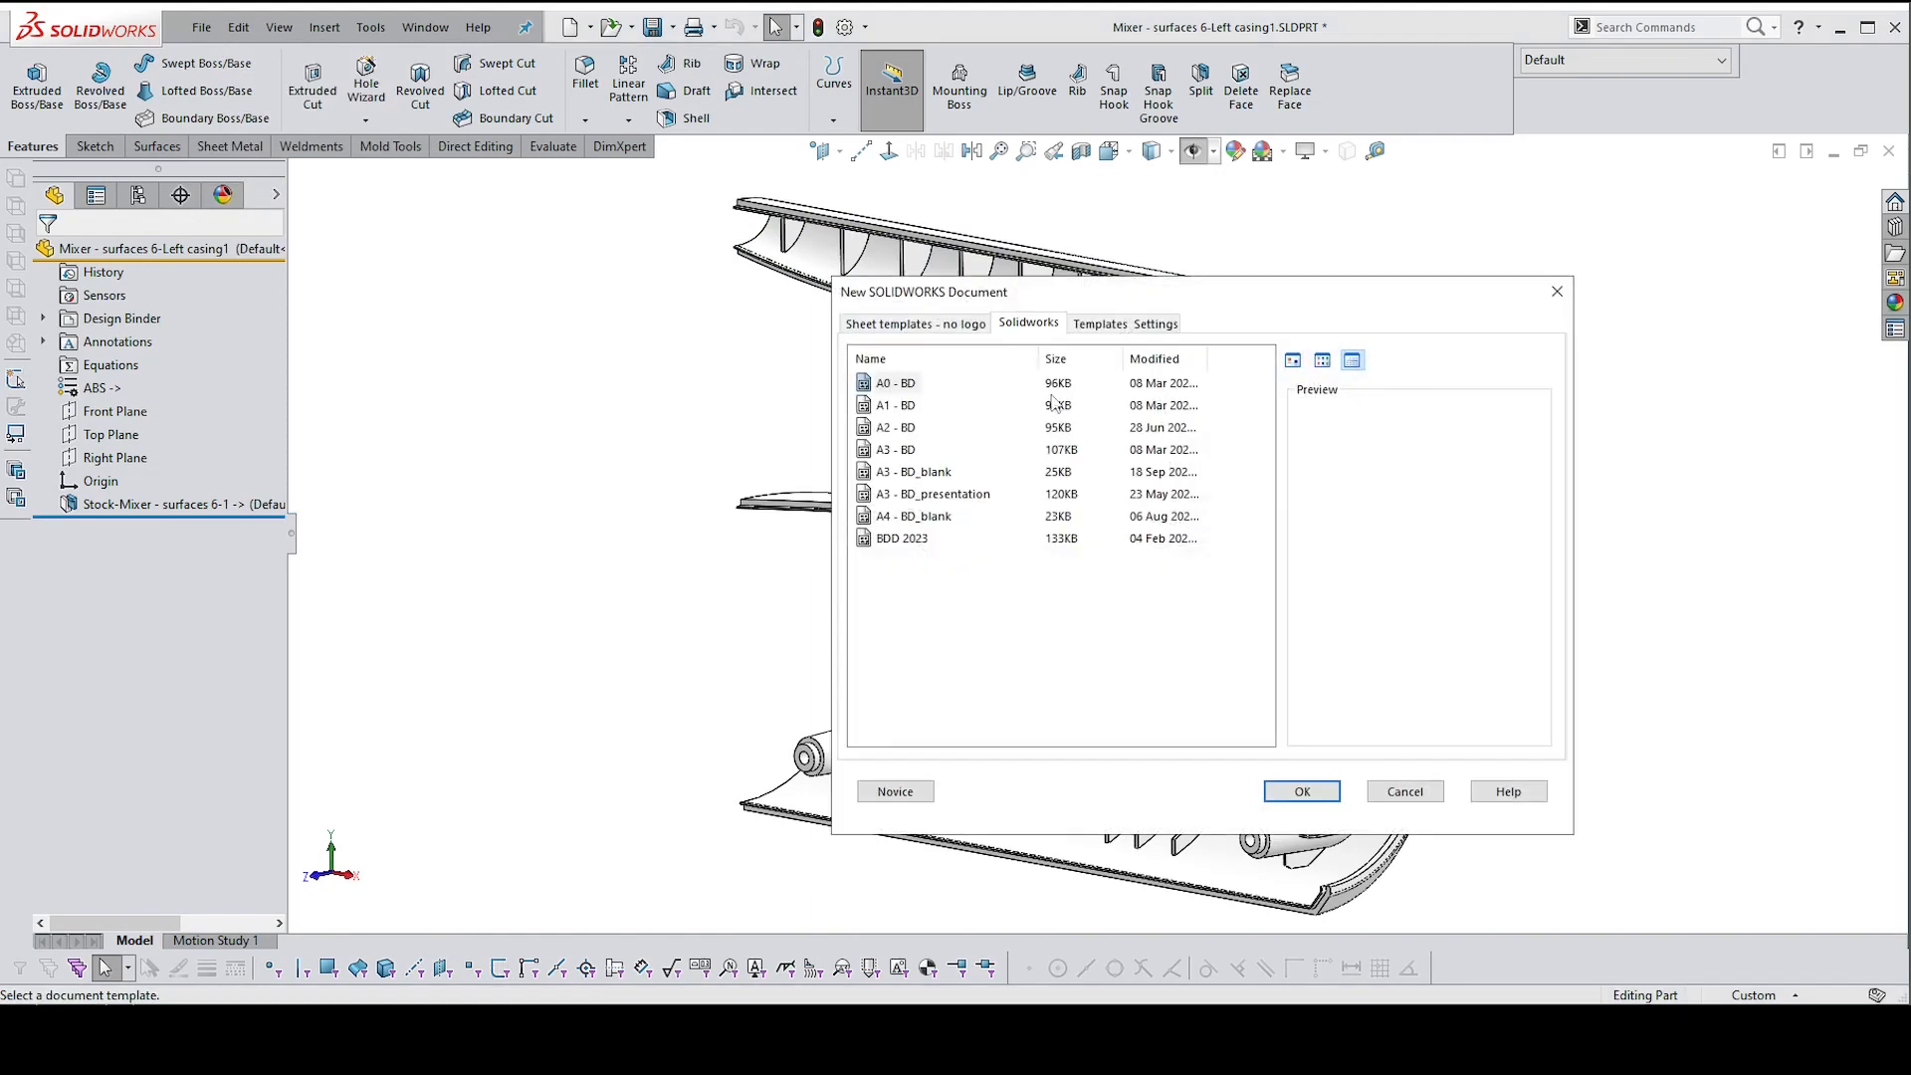
click(866, 449)
click(1274, 793)
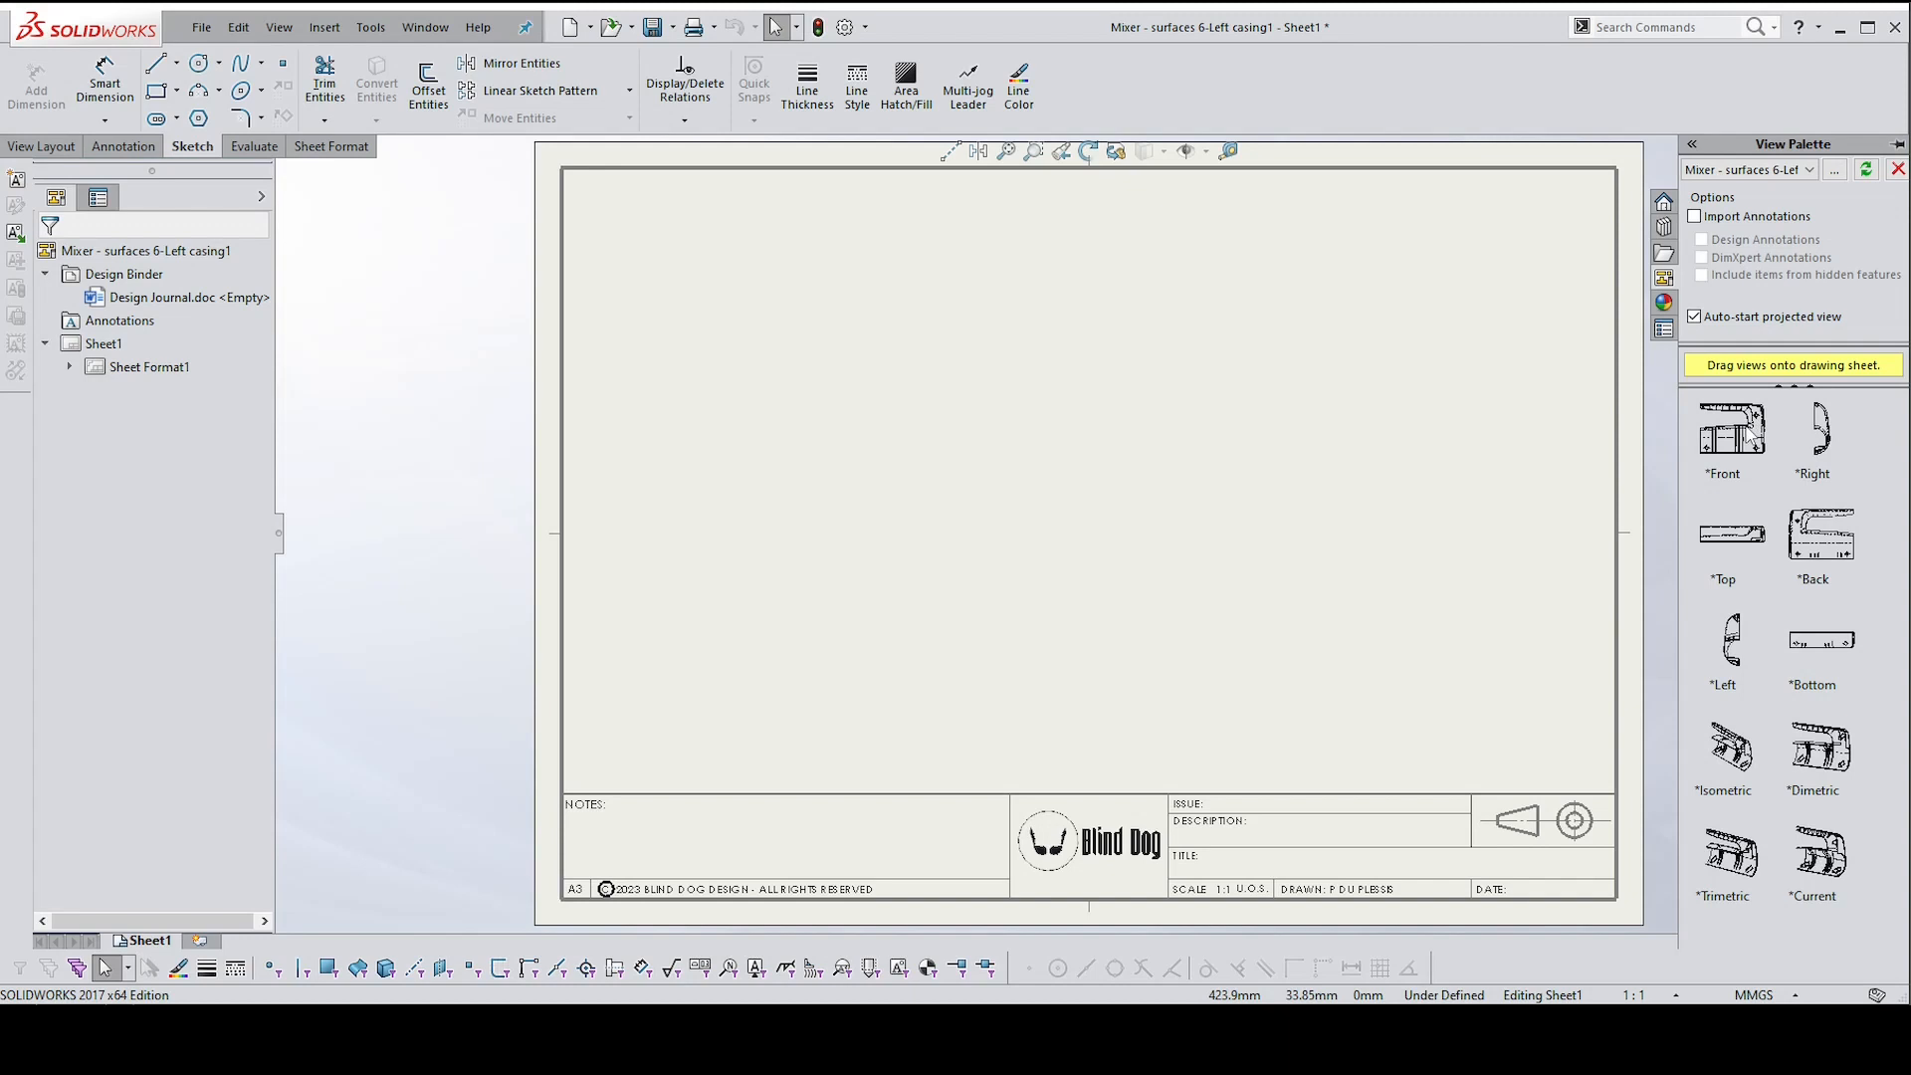
Place the front view of the casing on the sheet with projected side, lower and isometric views, and finish placing views
drag(1749, 435, 928, 439)
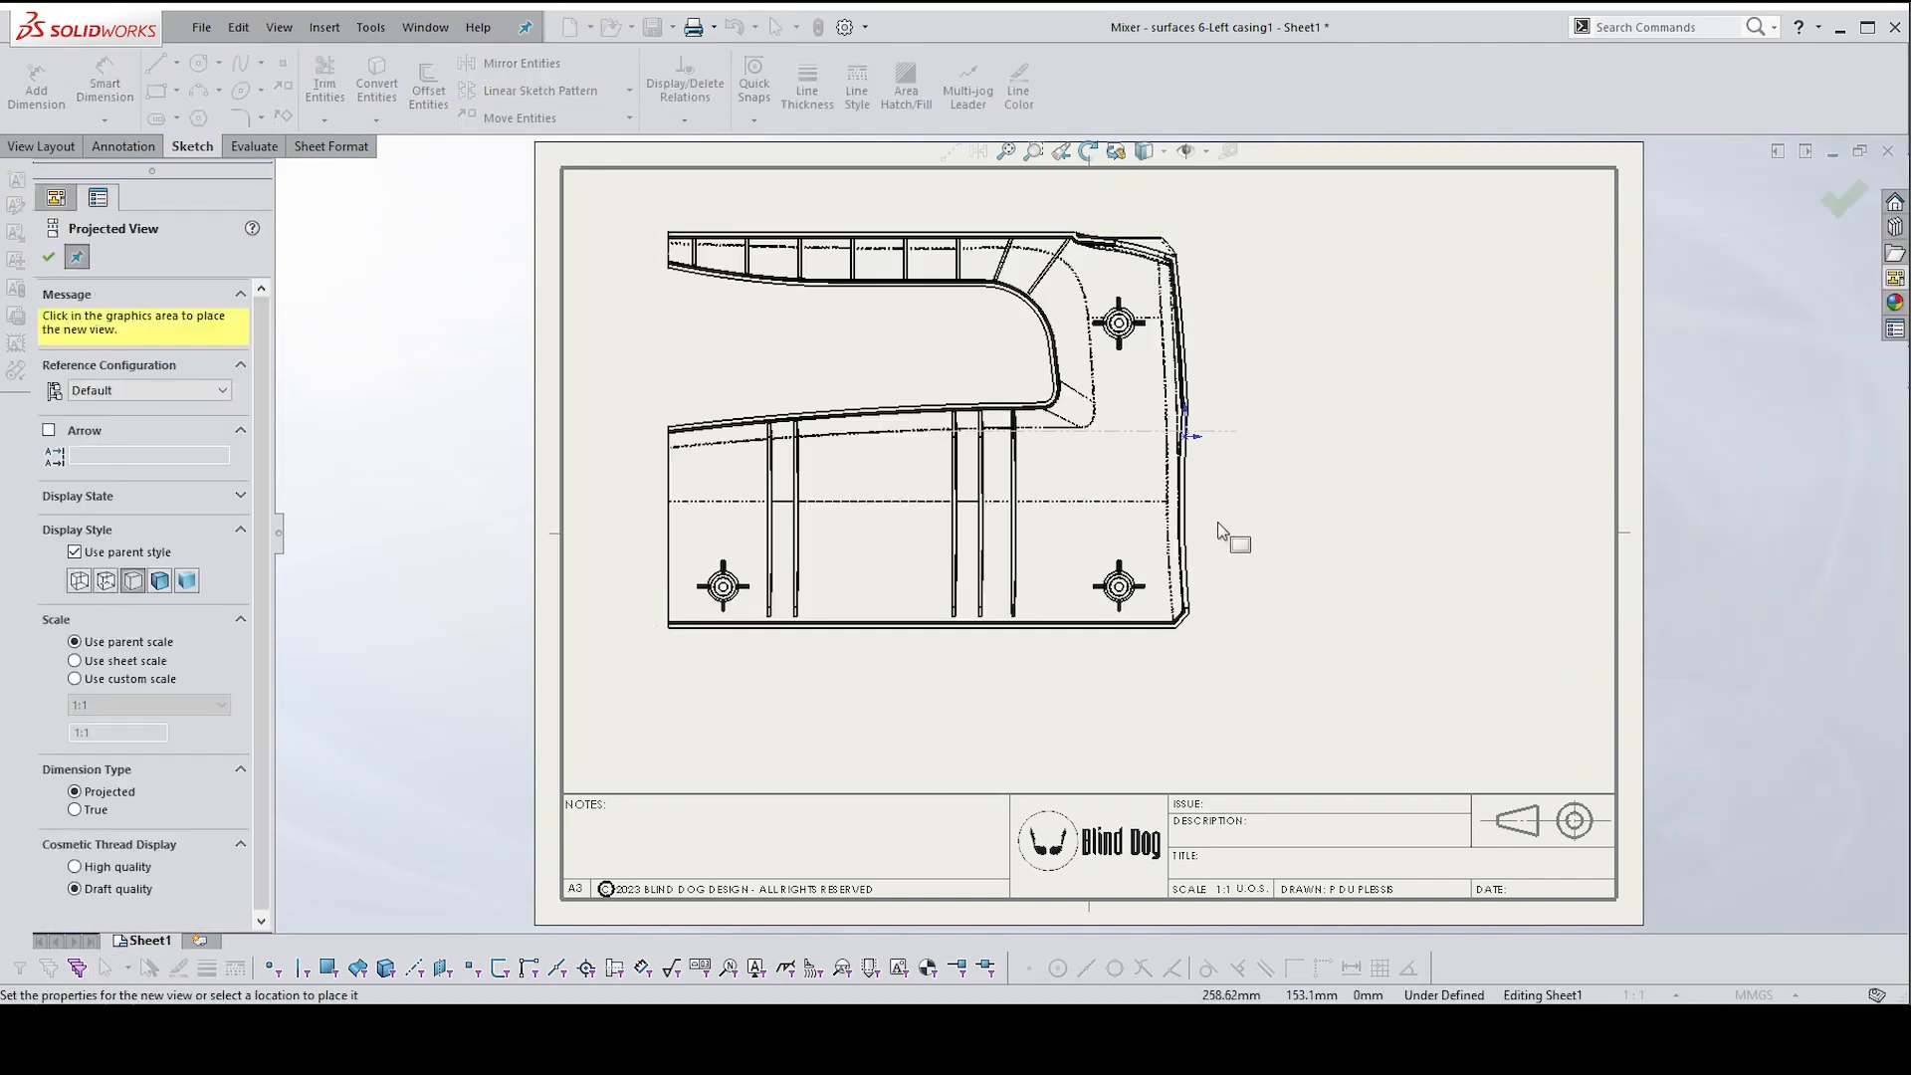
click(1309, 504)
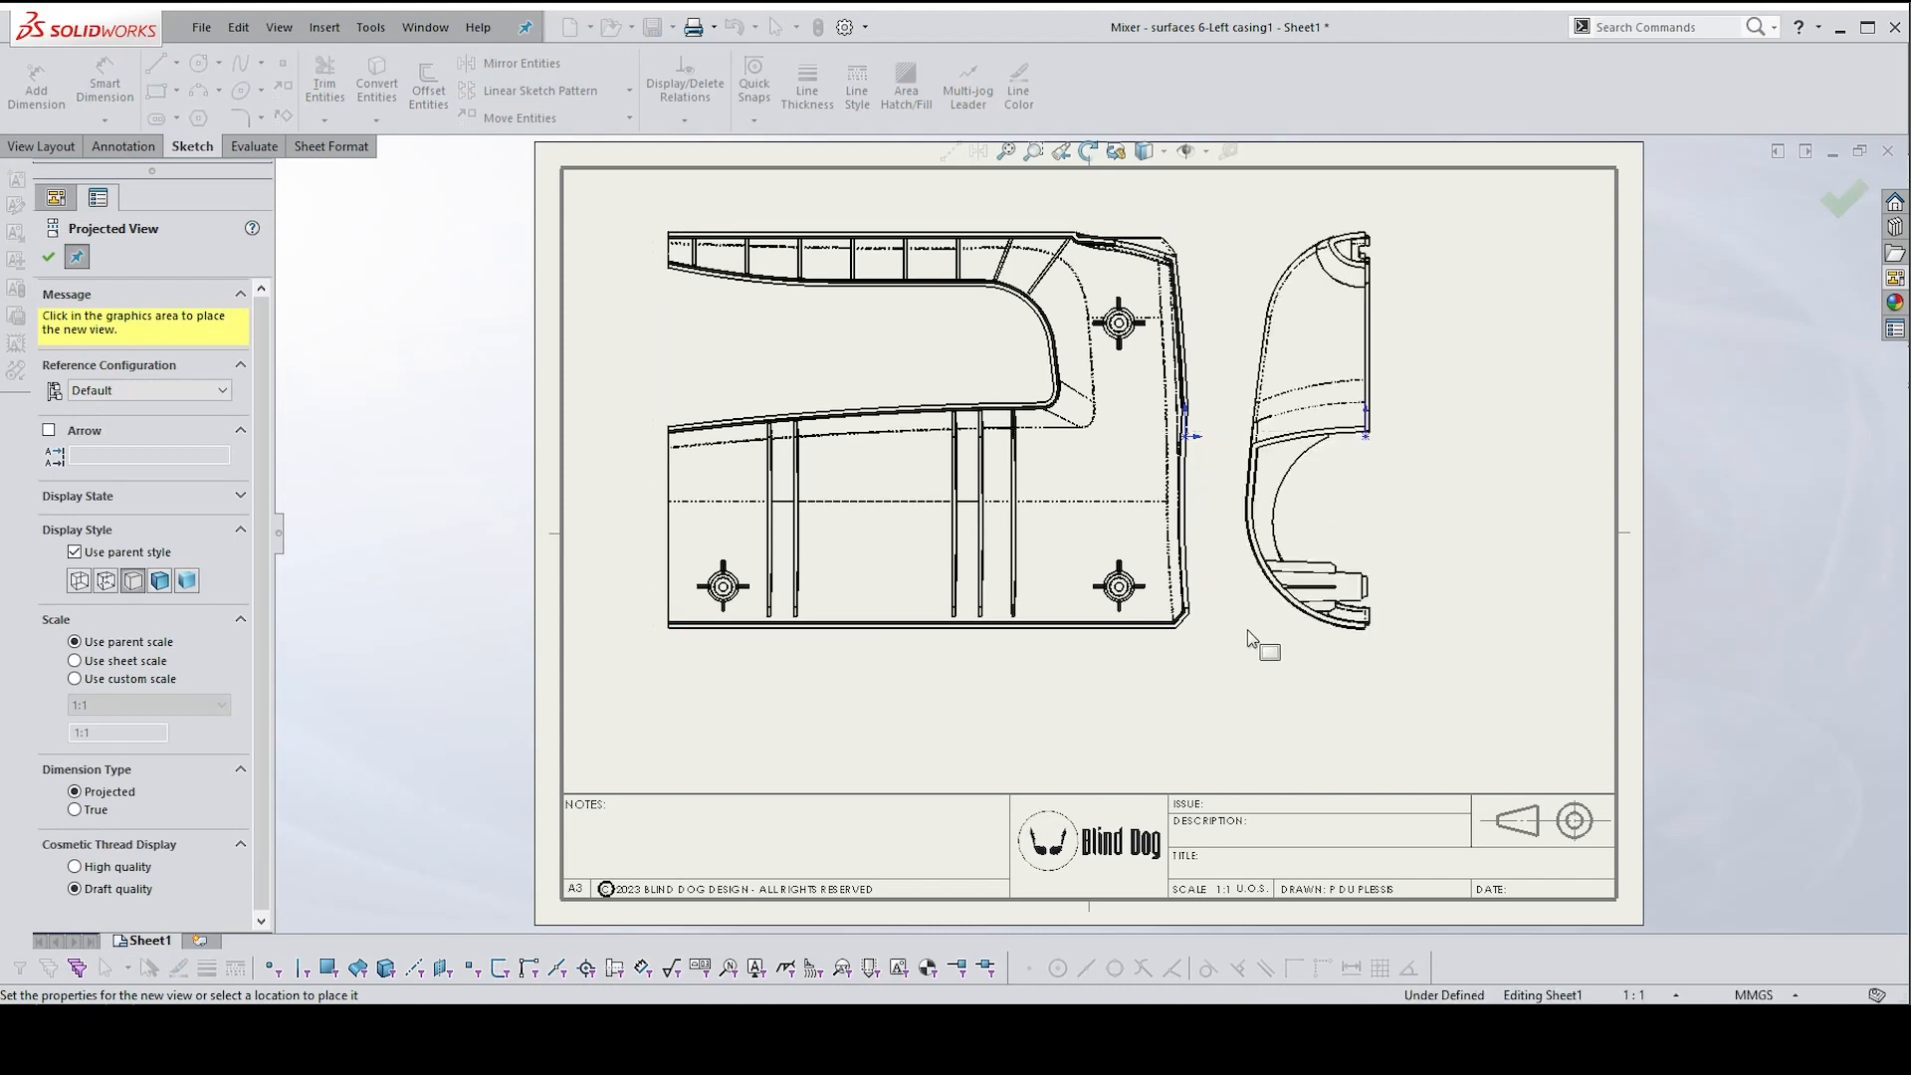
click(930, 788)
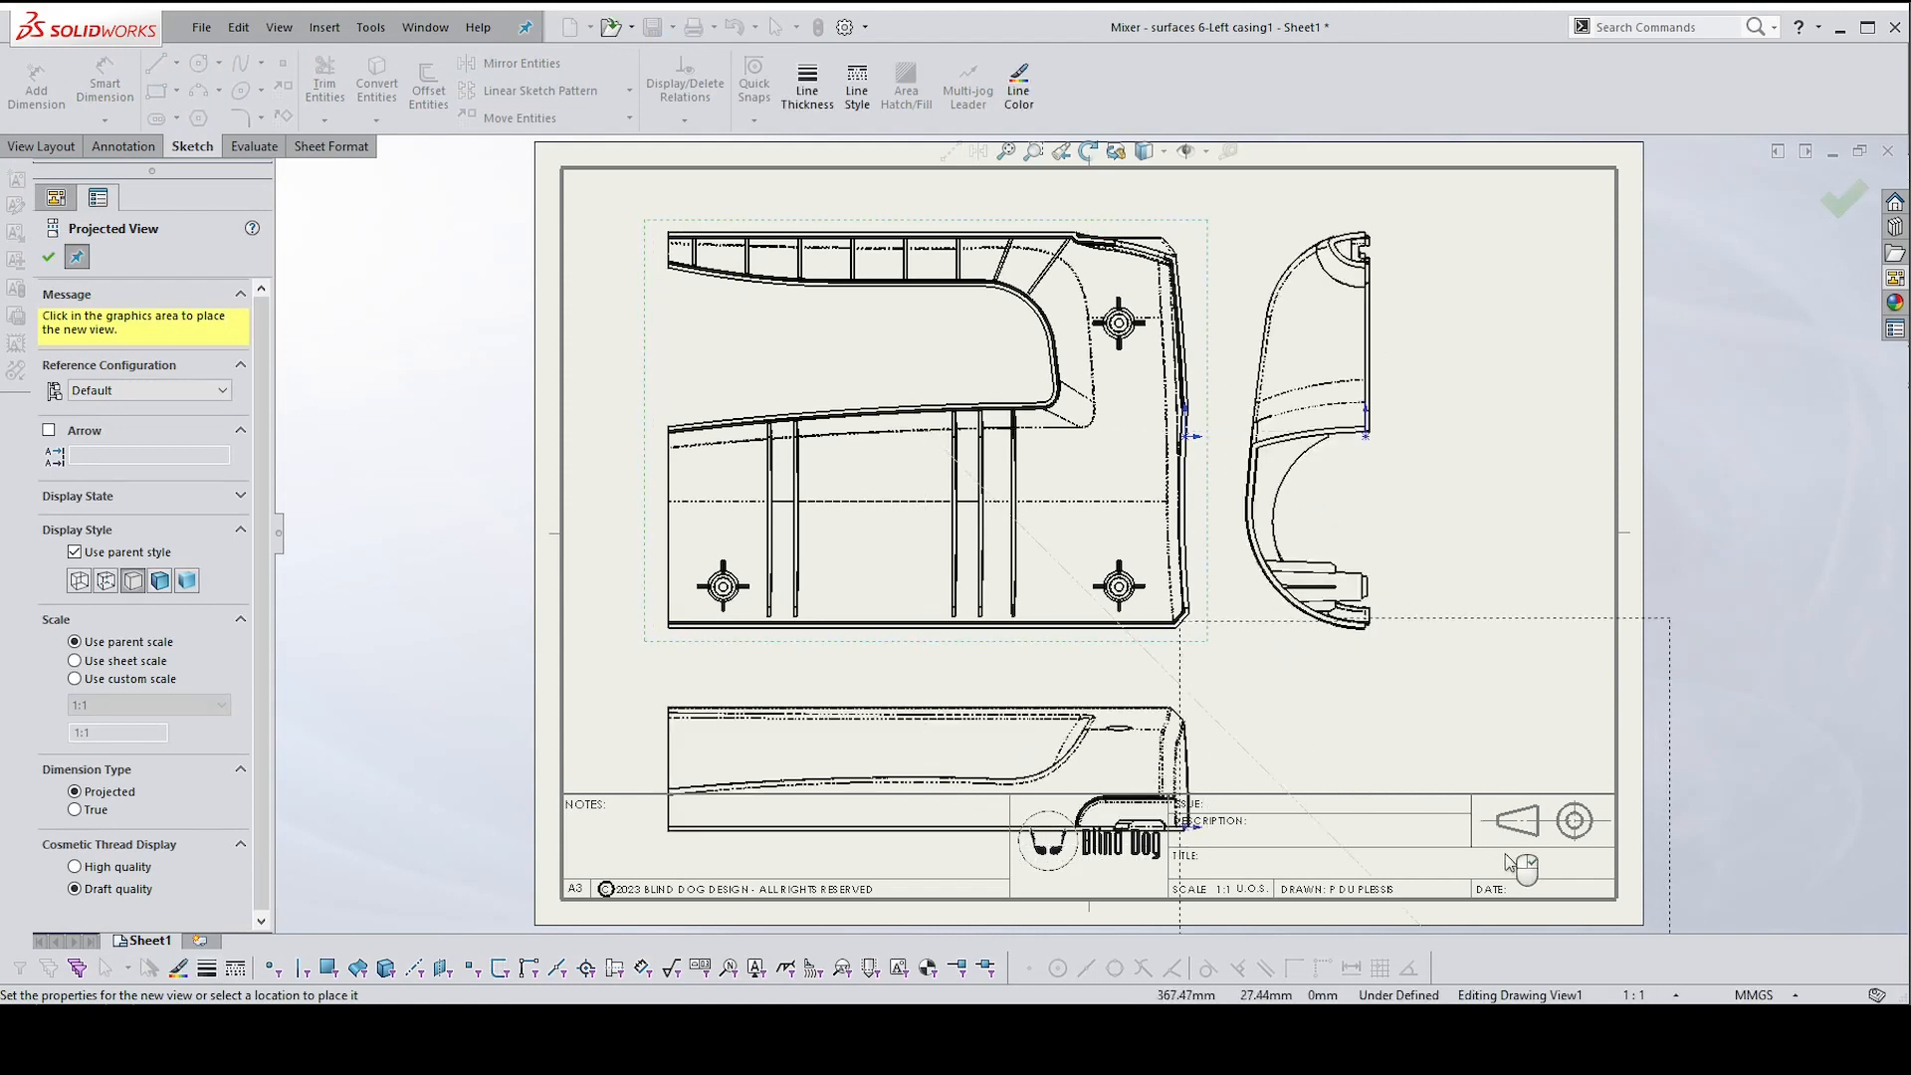
click(1600, 868)
key(Escape)
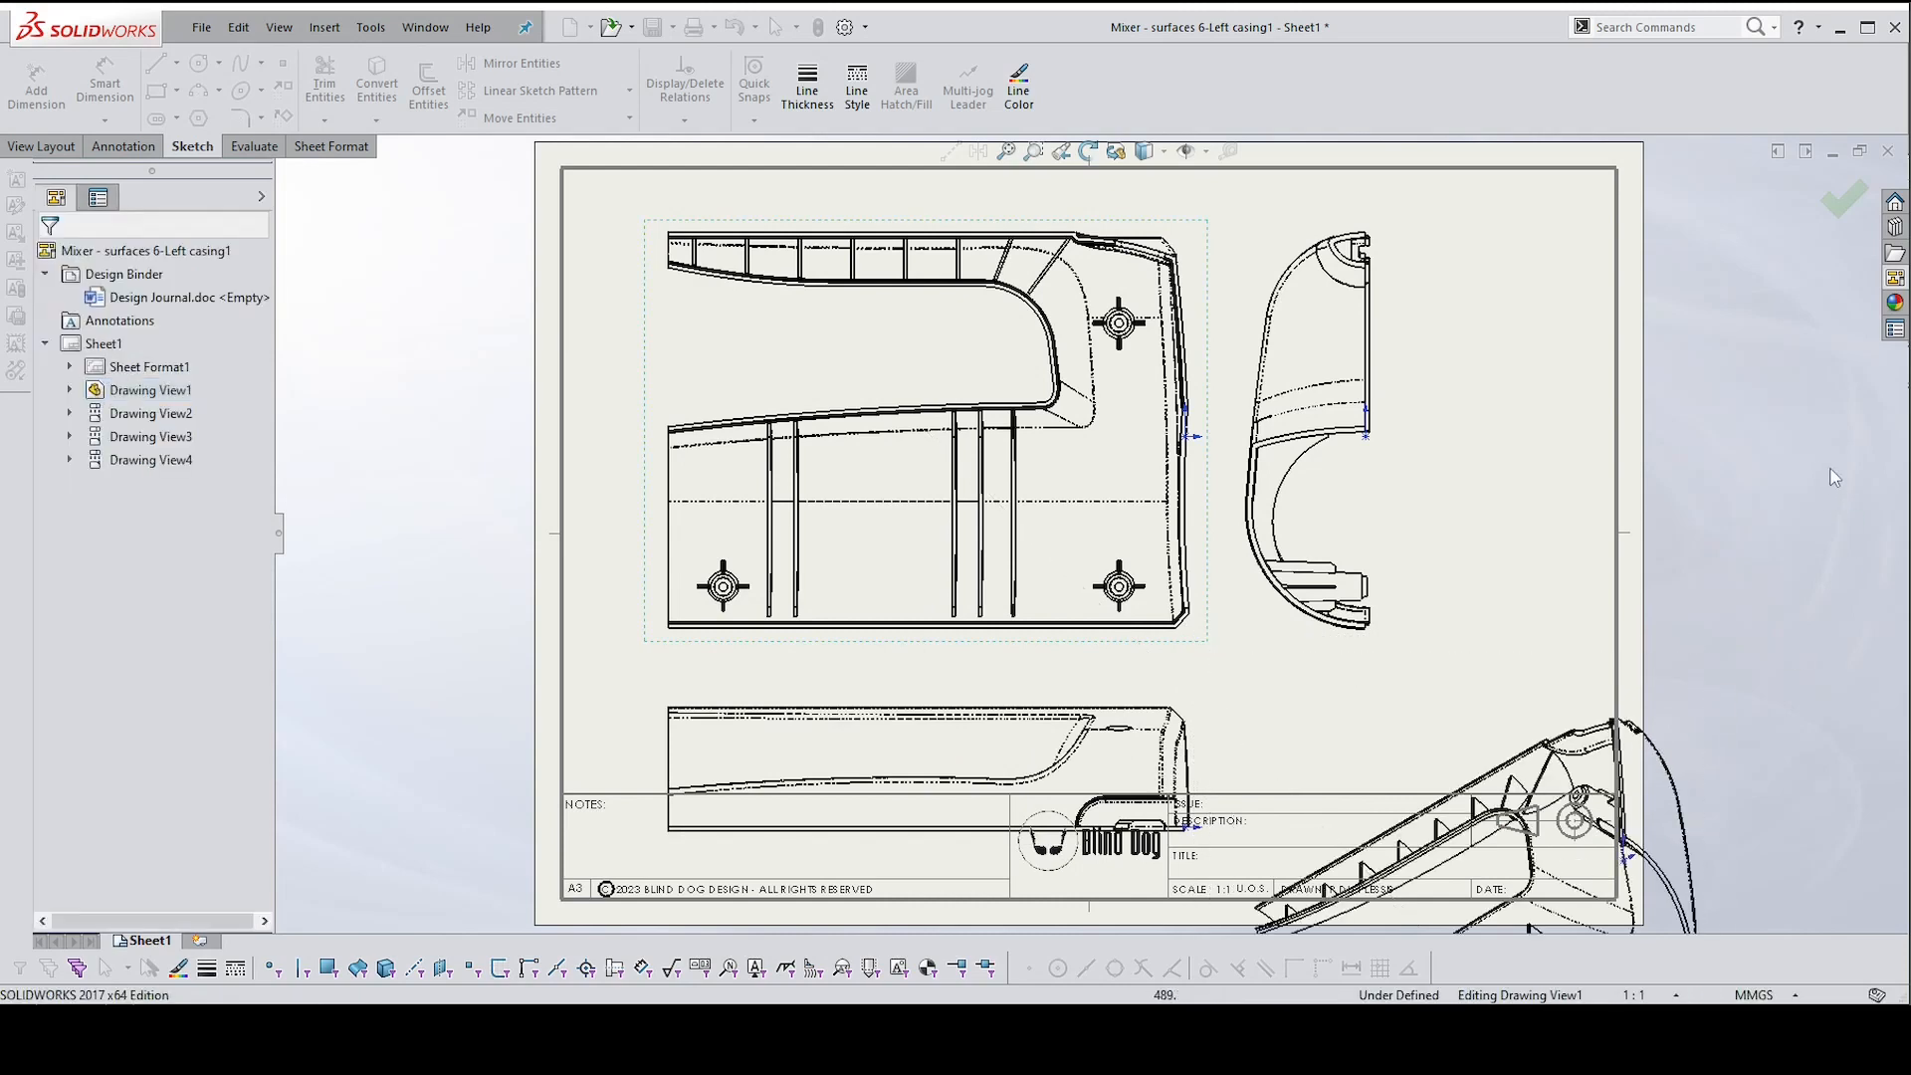
click(1895, 279)
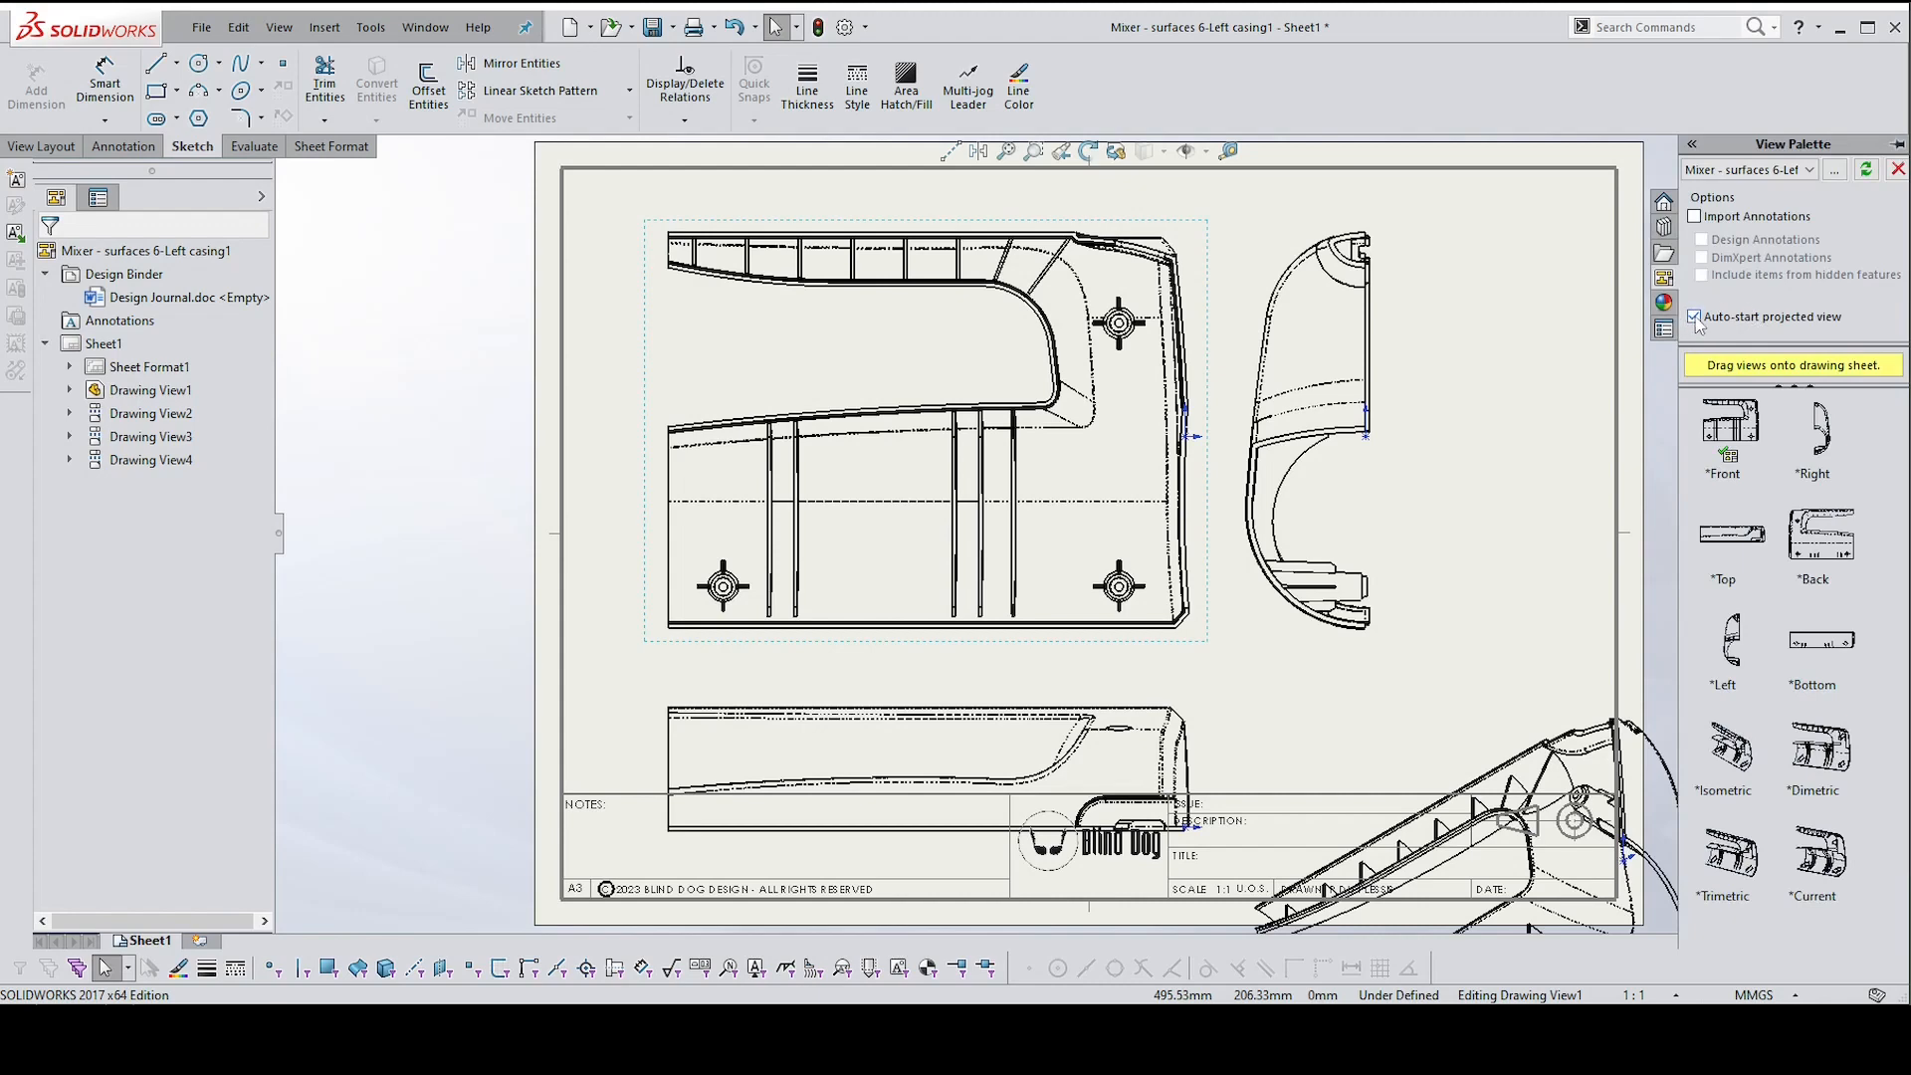
scroll(1147, 487, up, 2)
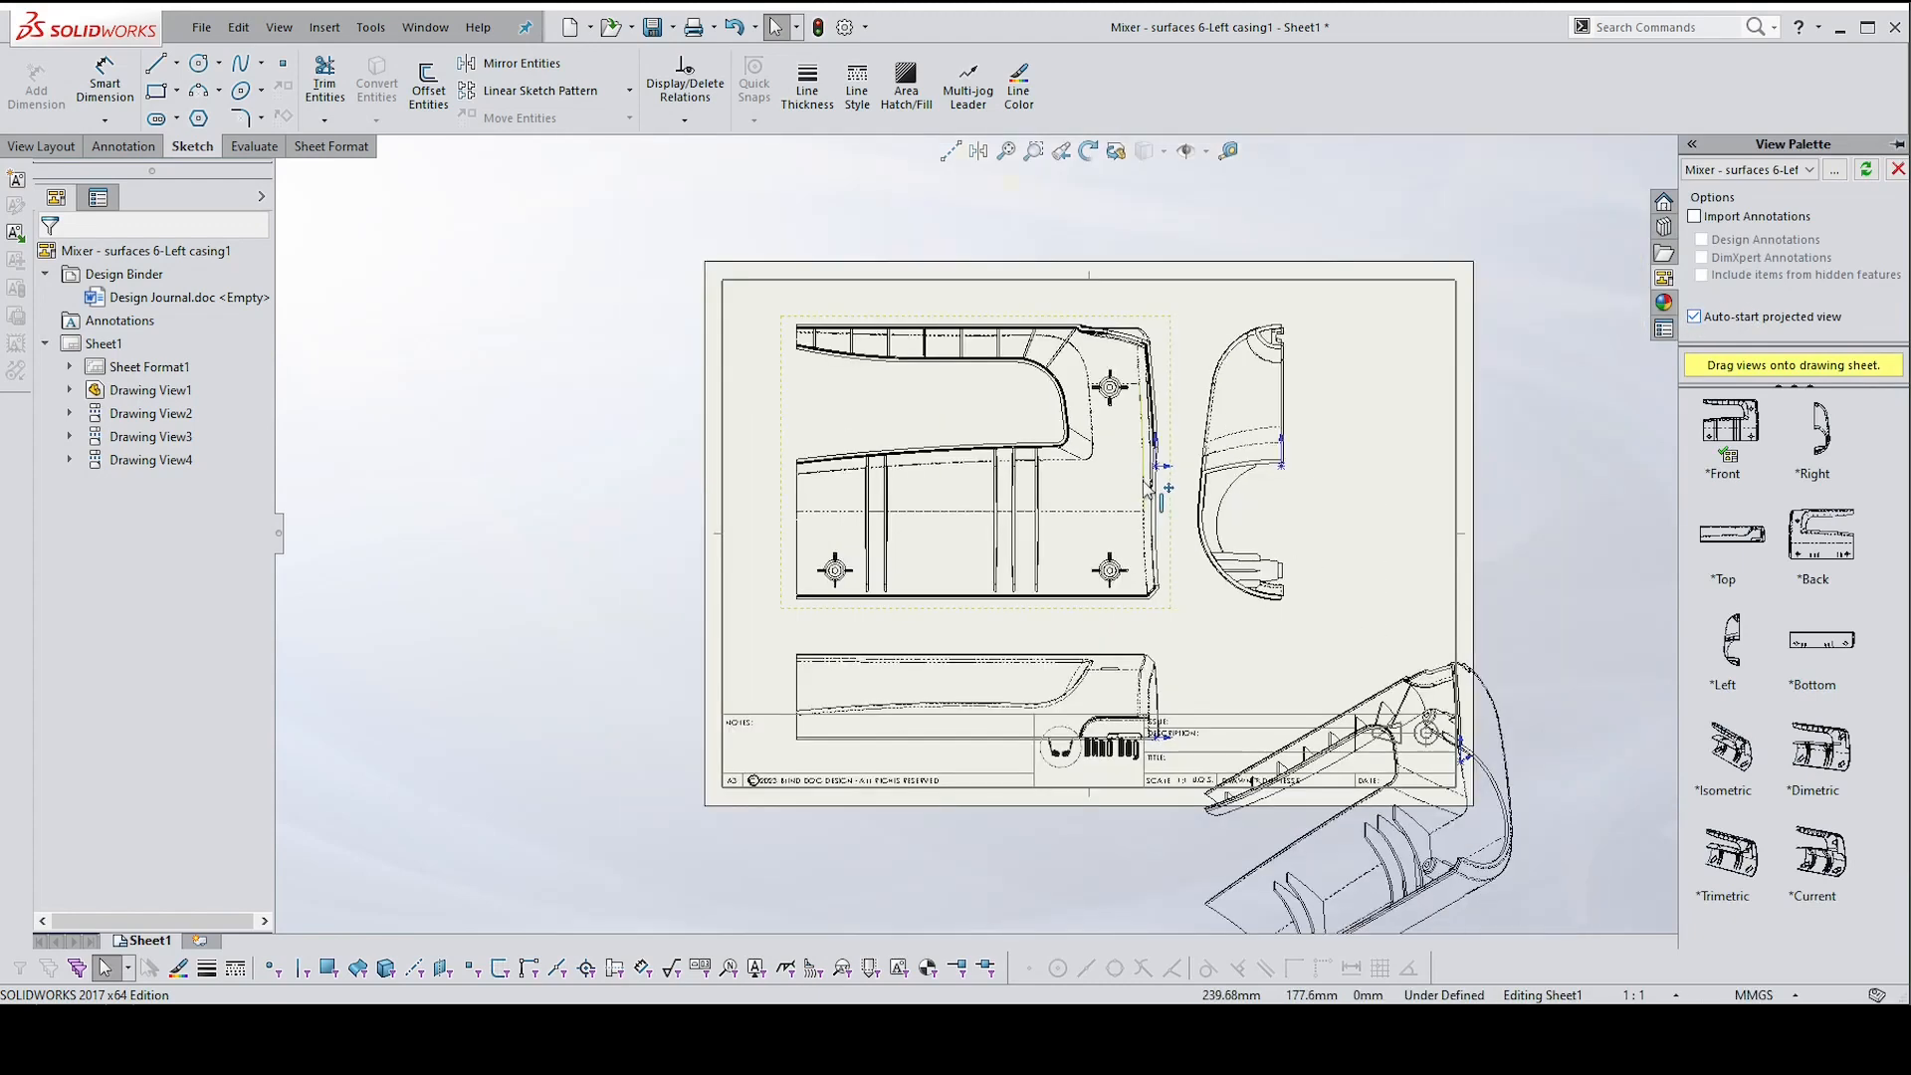
scroll(1147, 491, up, 2)
middle_drag(1398, 735, 1313, 677)
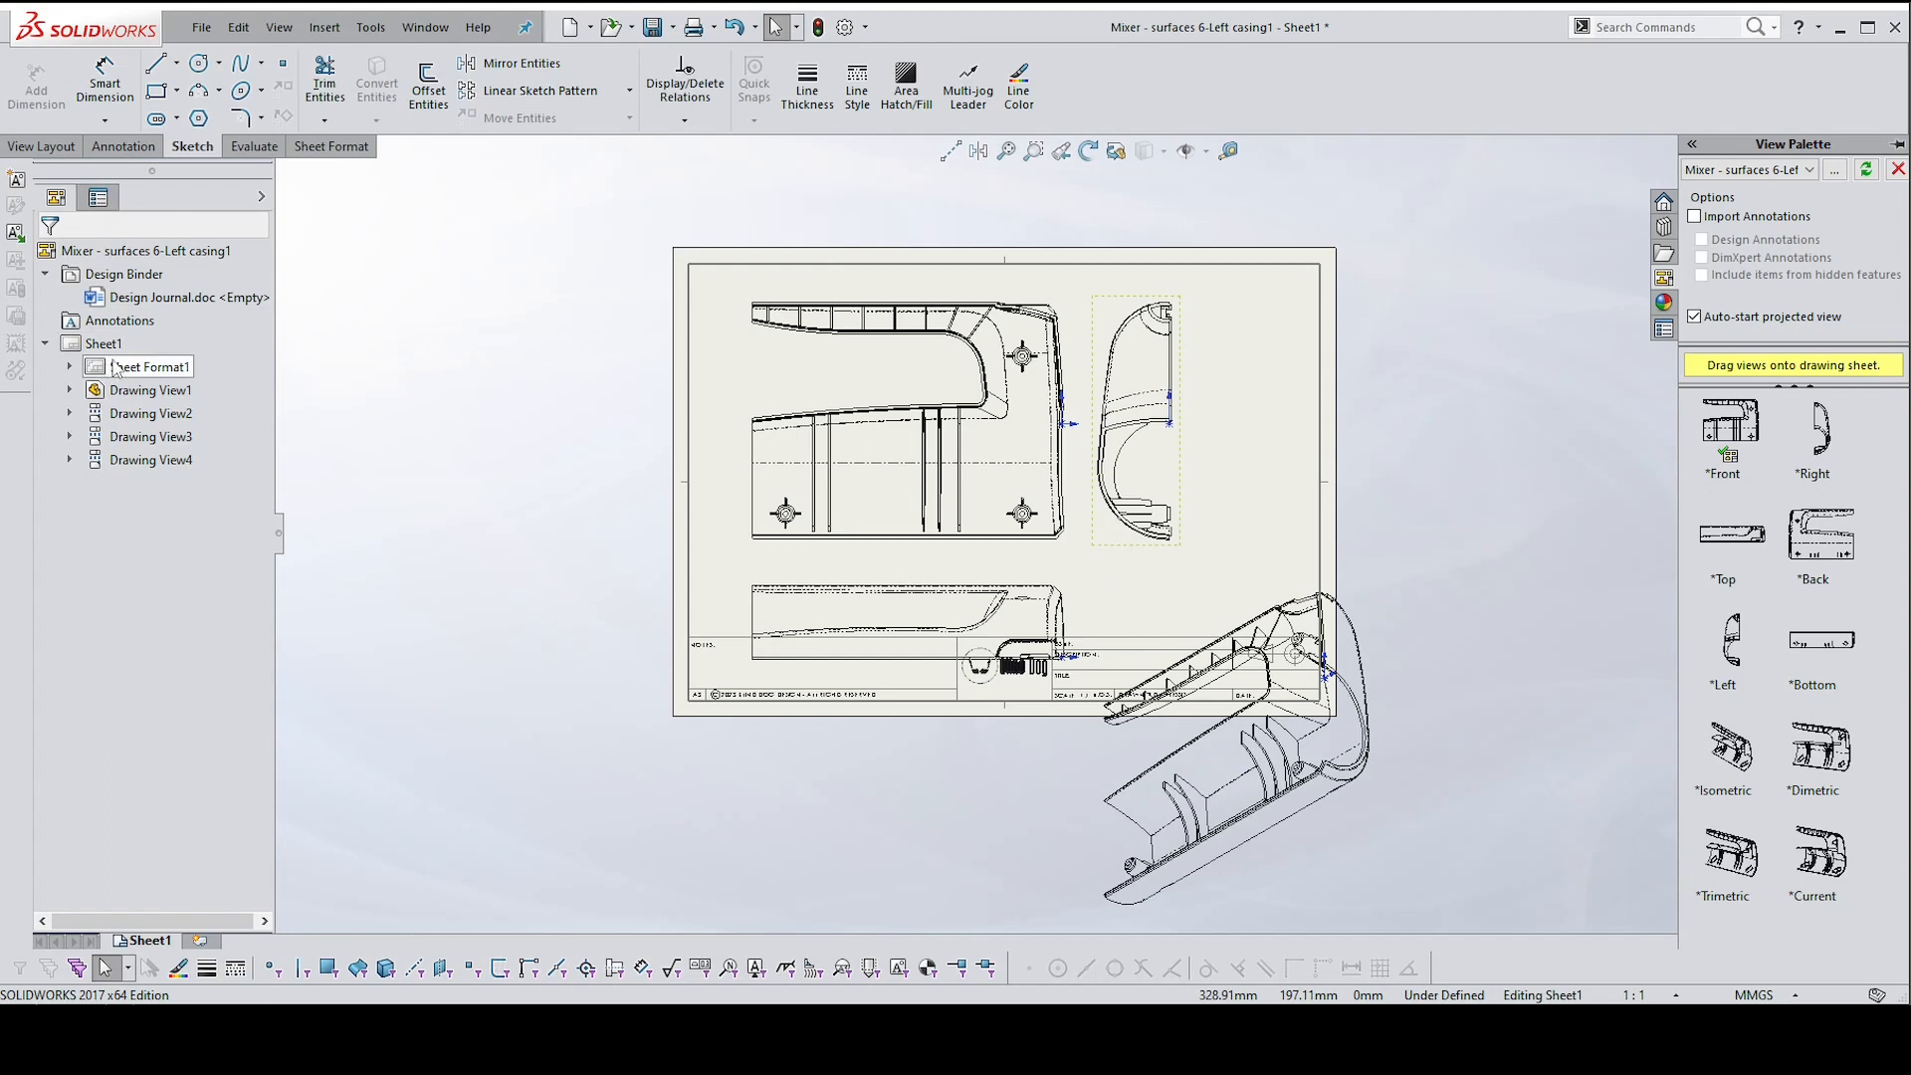
key(alt+q)
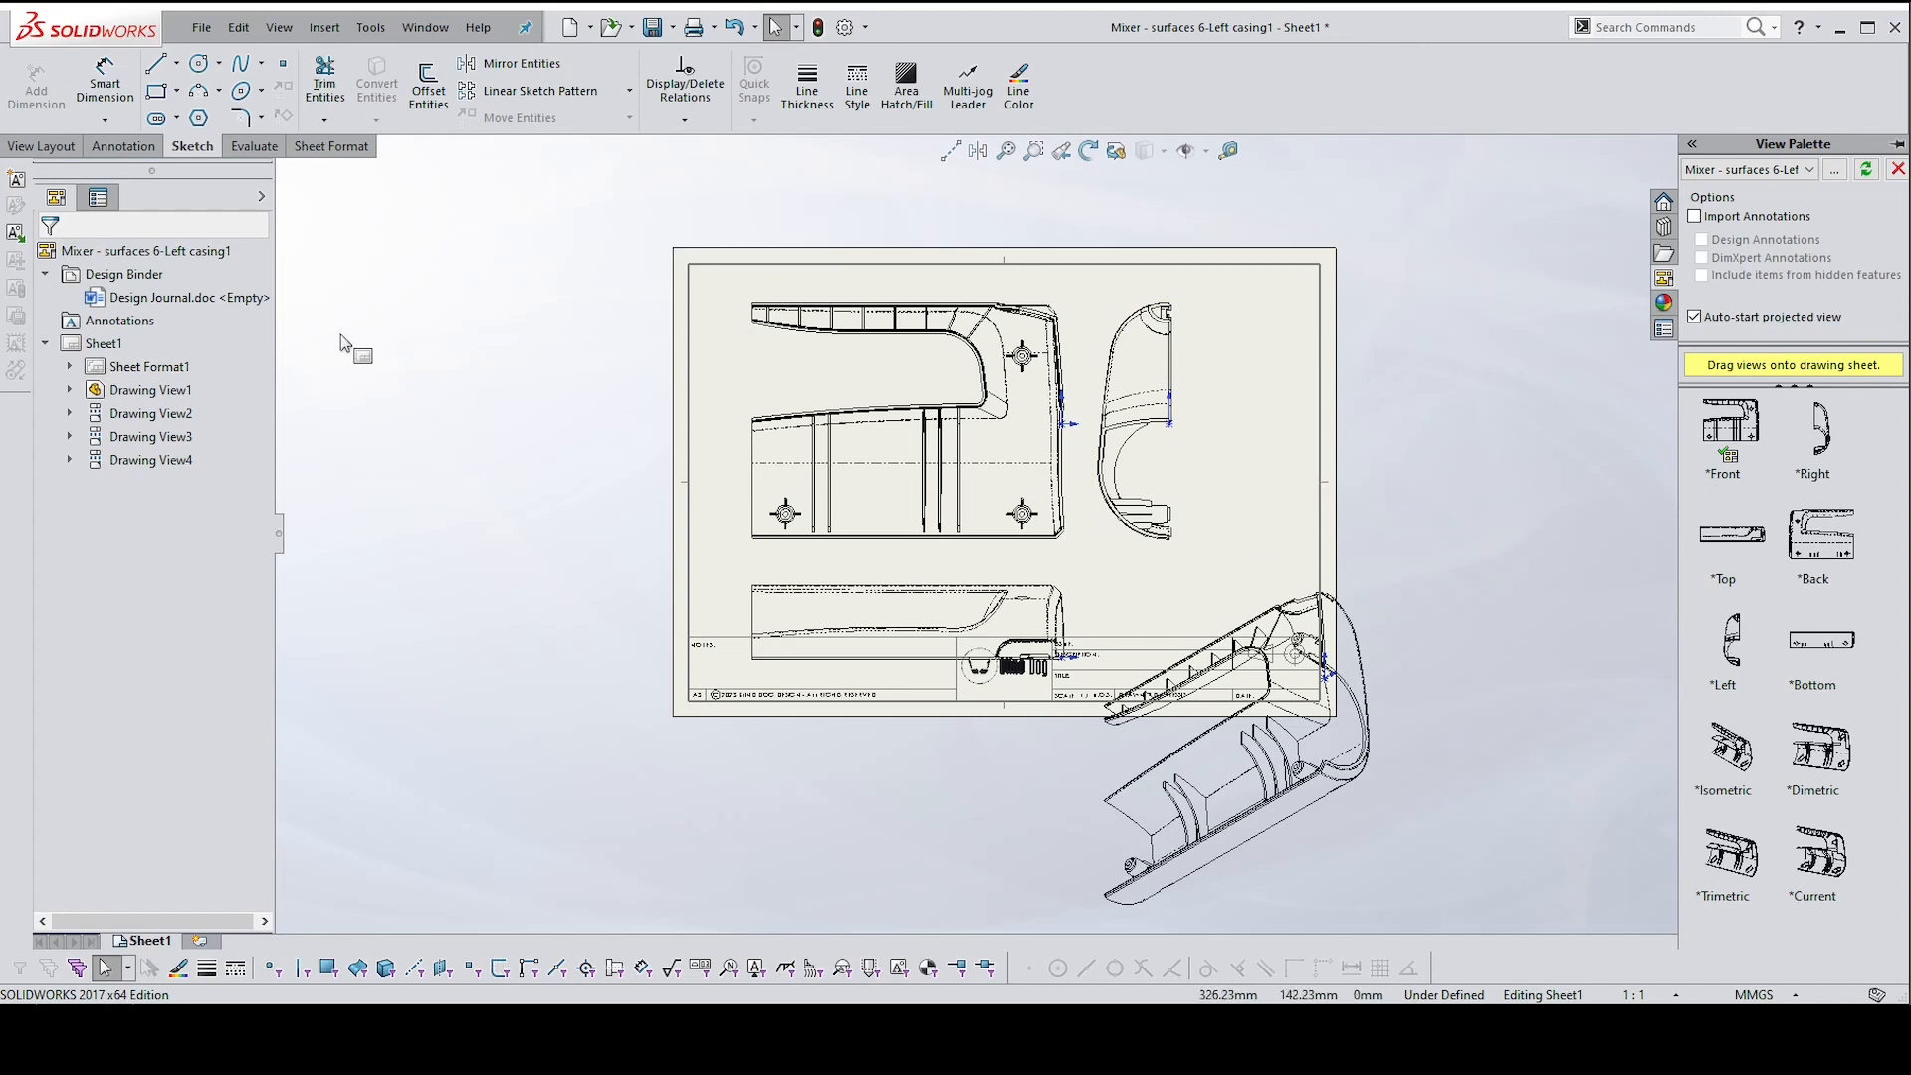
Open the properties of Sheet Format1 and go to the start of the sheet format list
right_click(145, 371)
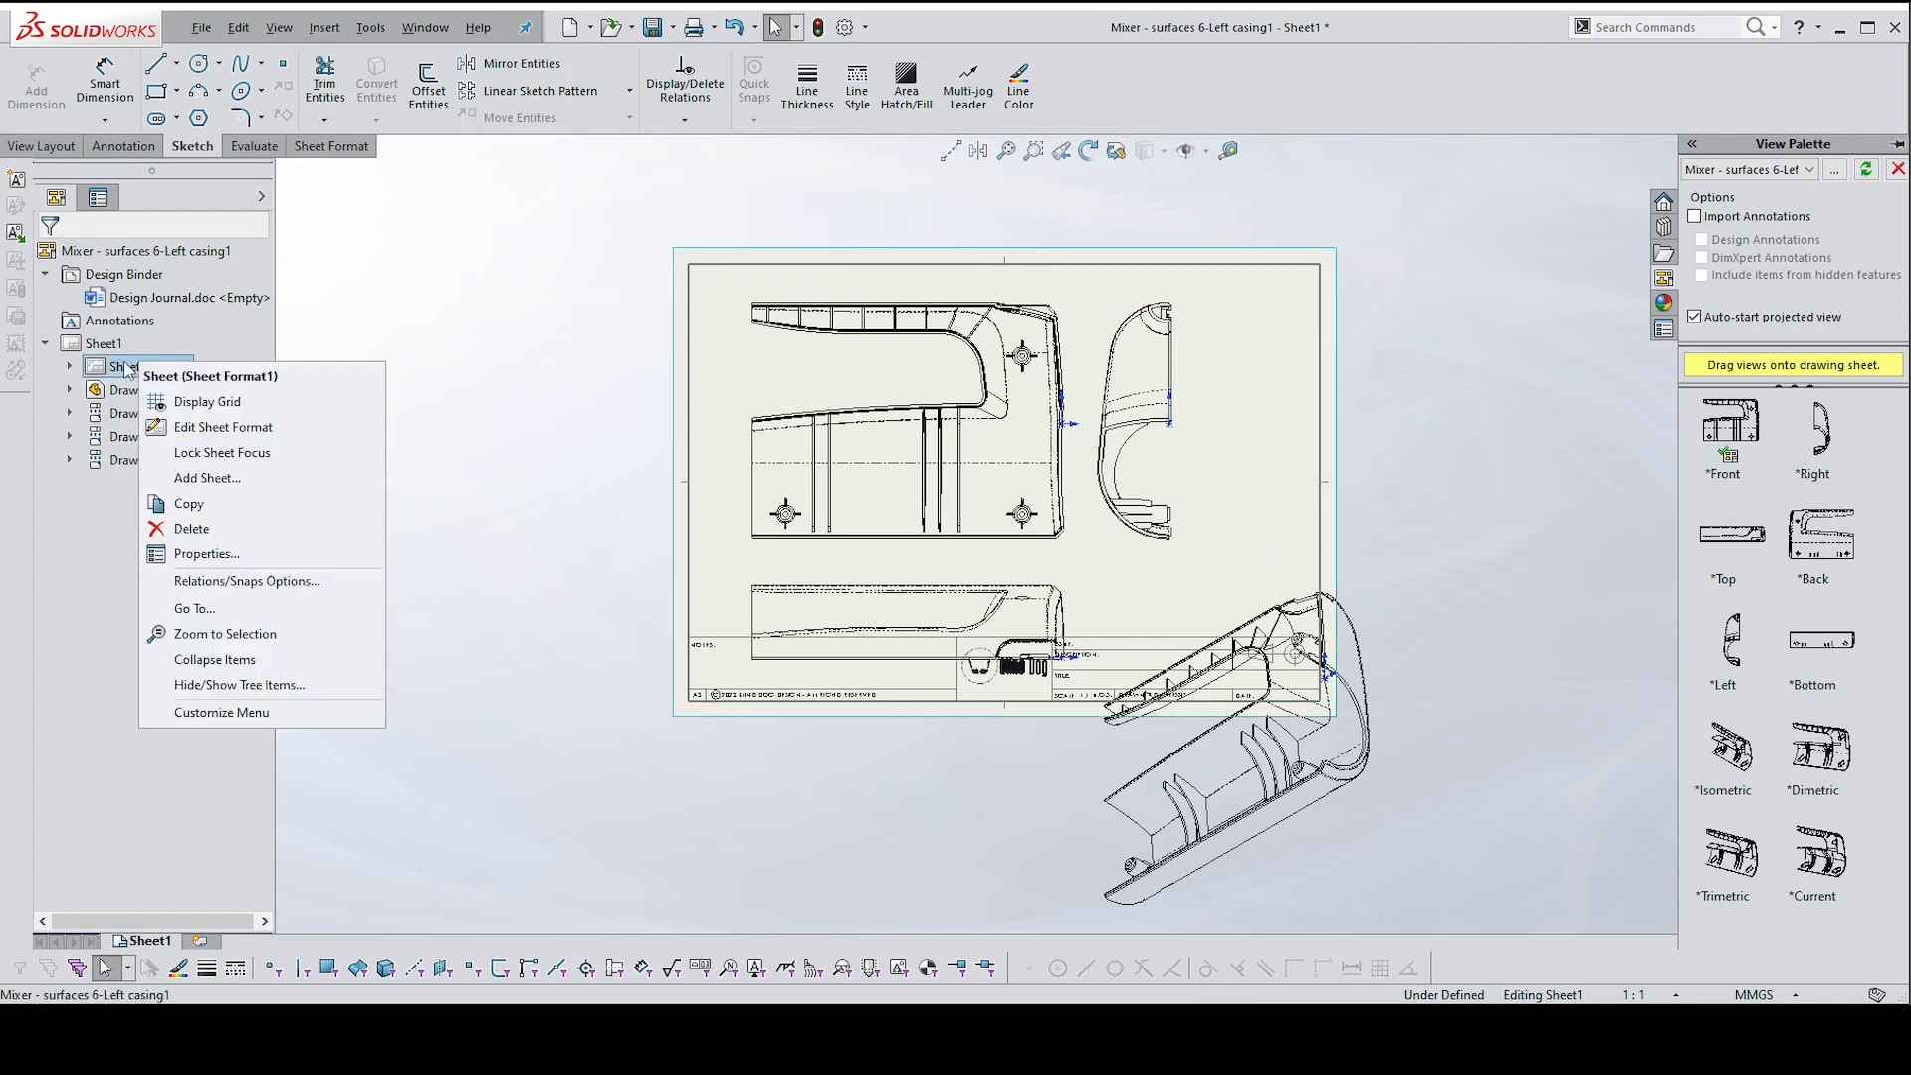
click(187, 556)
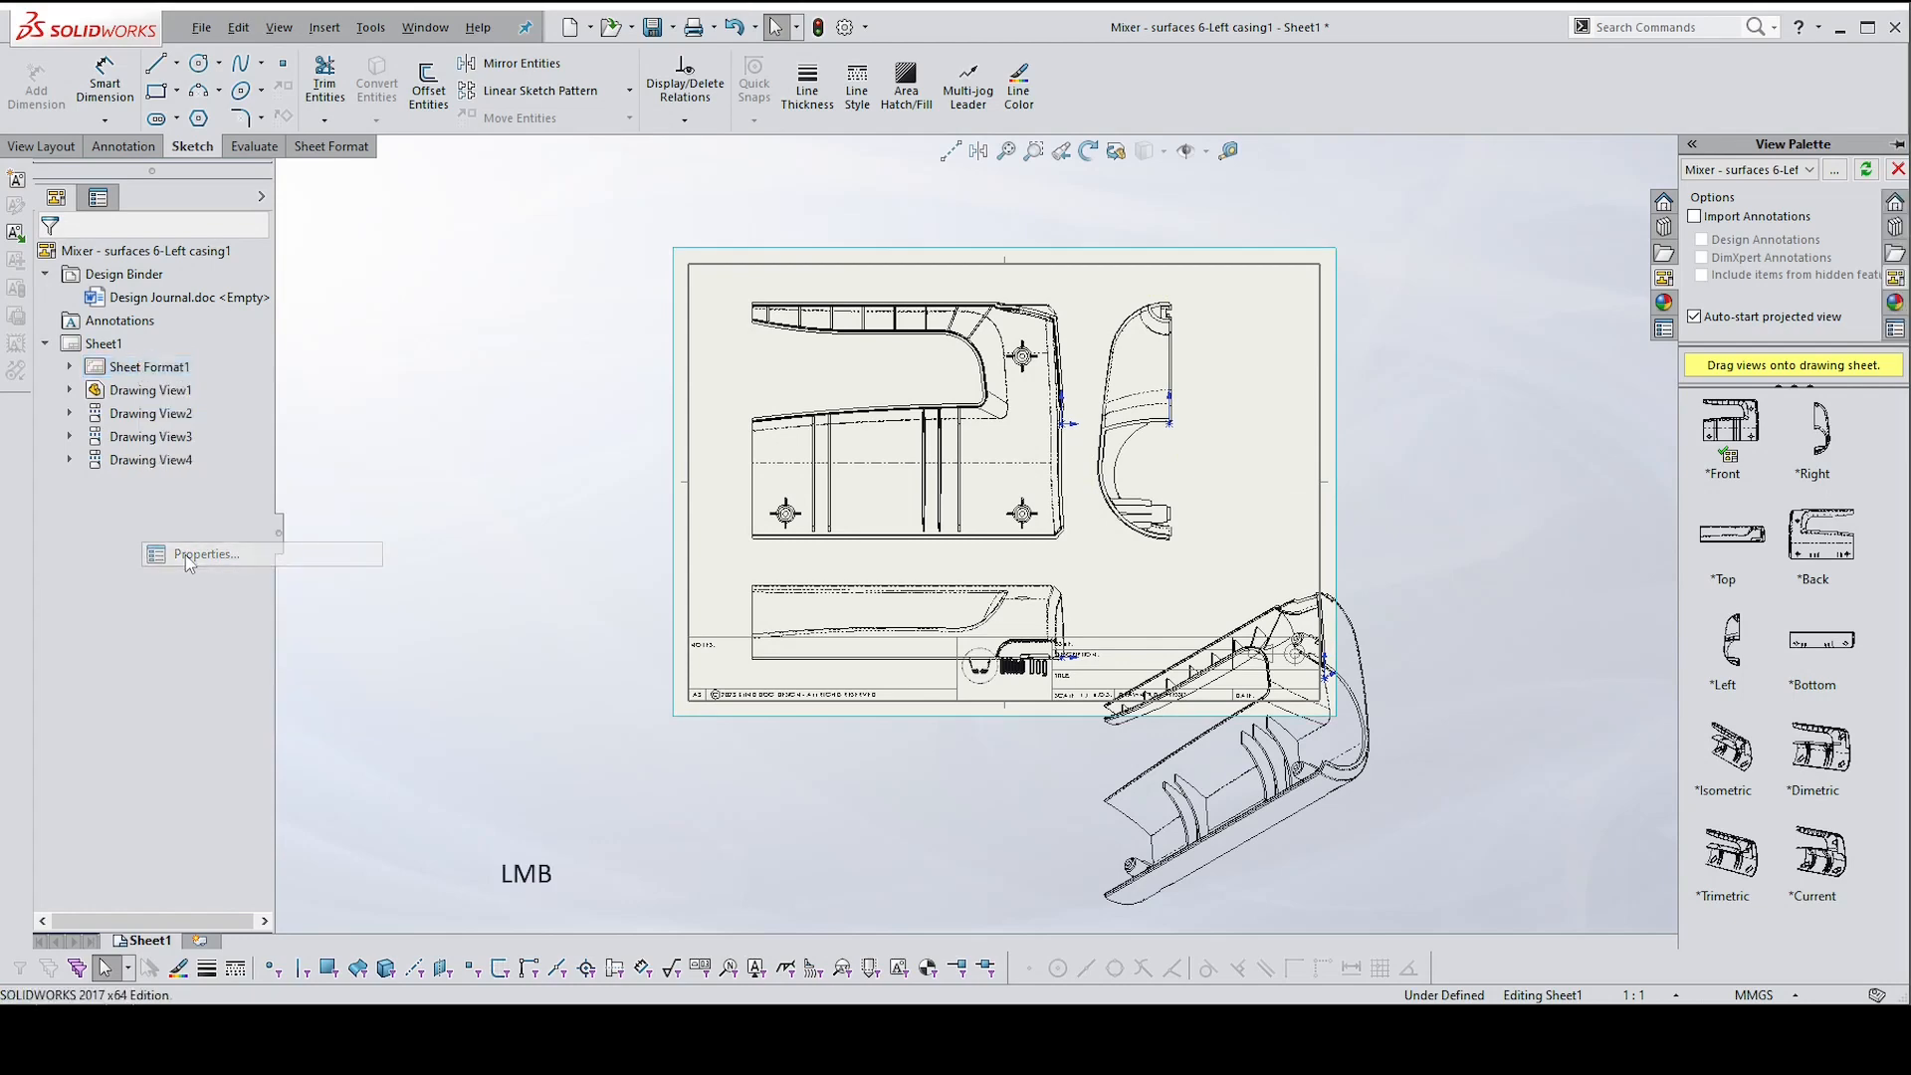
drag(1174, 189, 1206, 262)
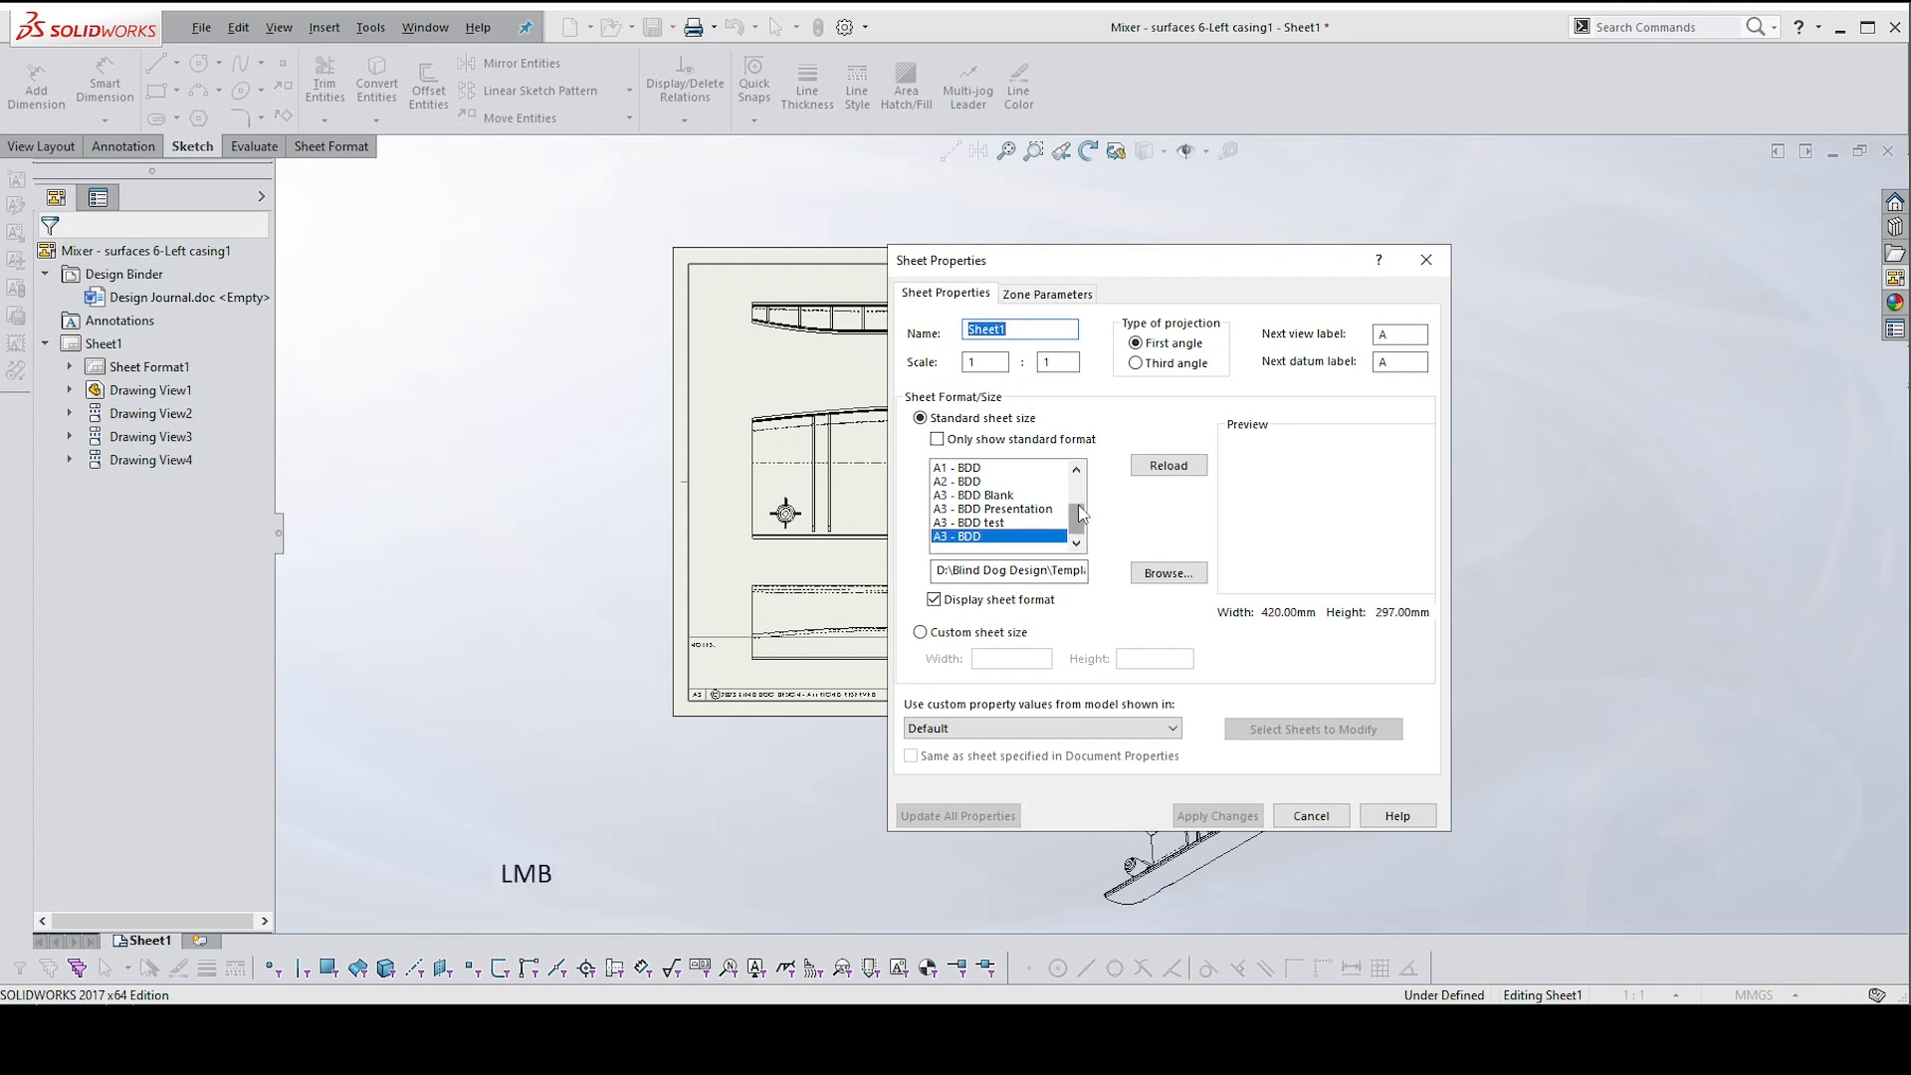
drag(1083, 513, 1085, 487)
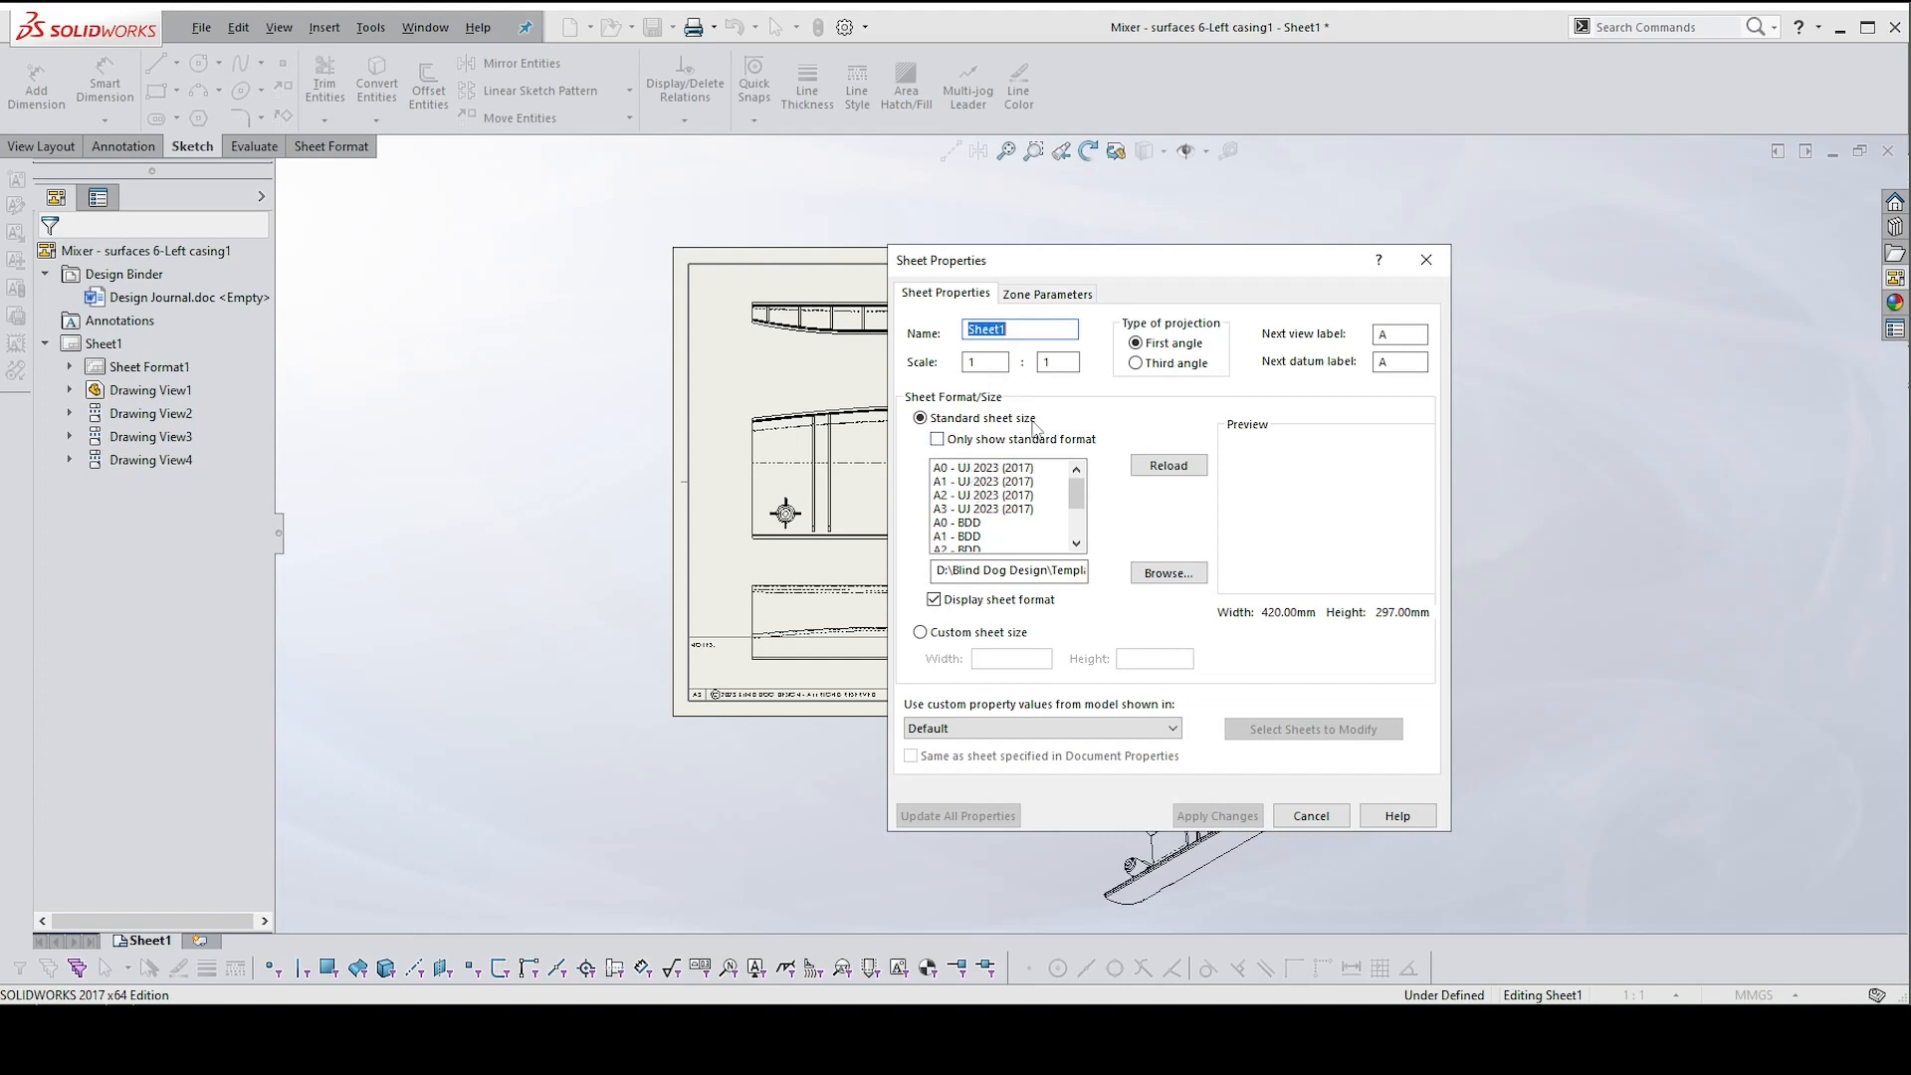
click(937, 440)
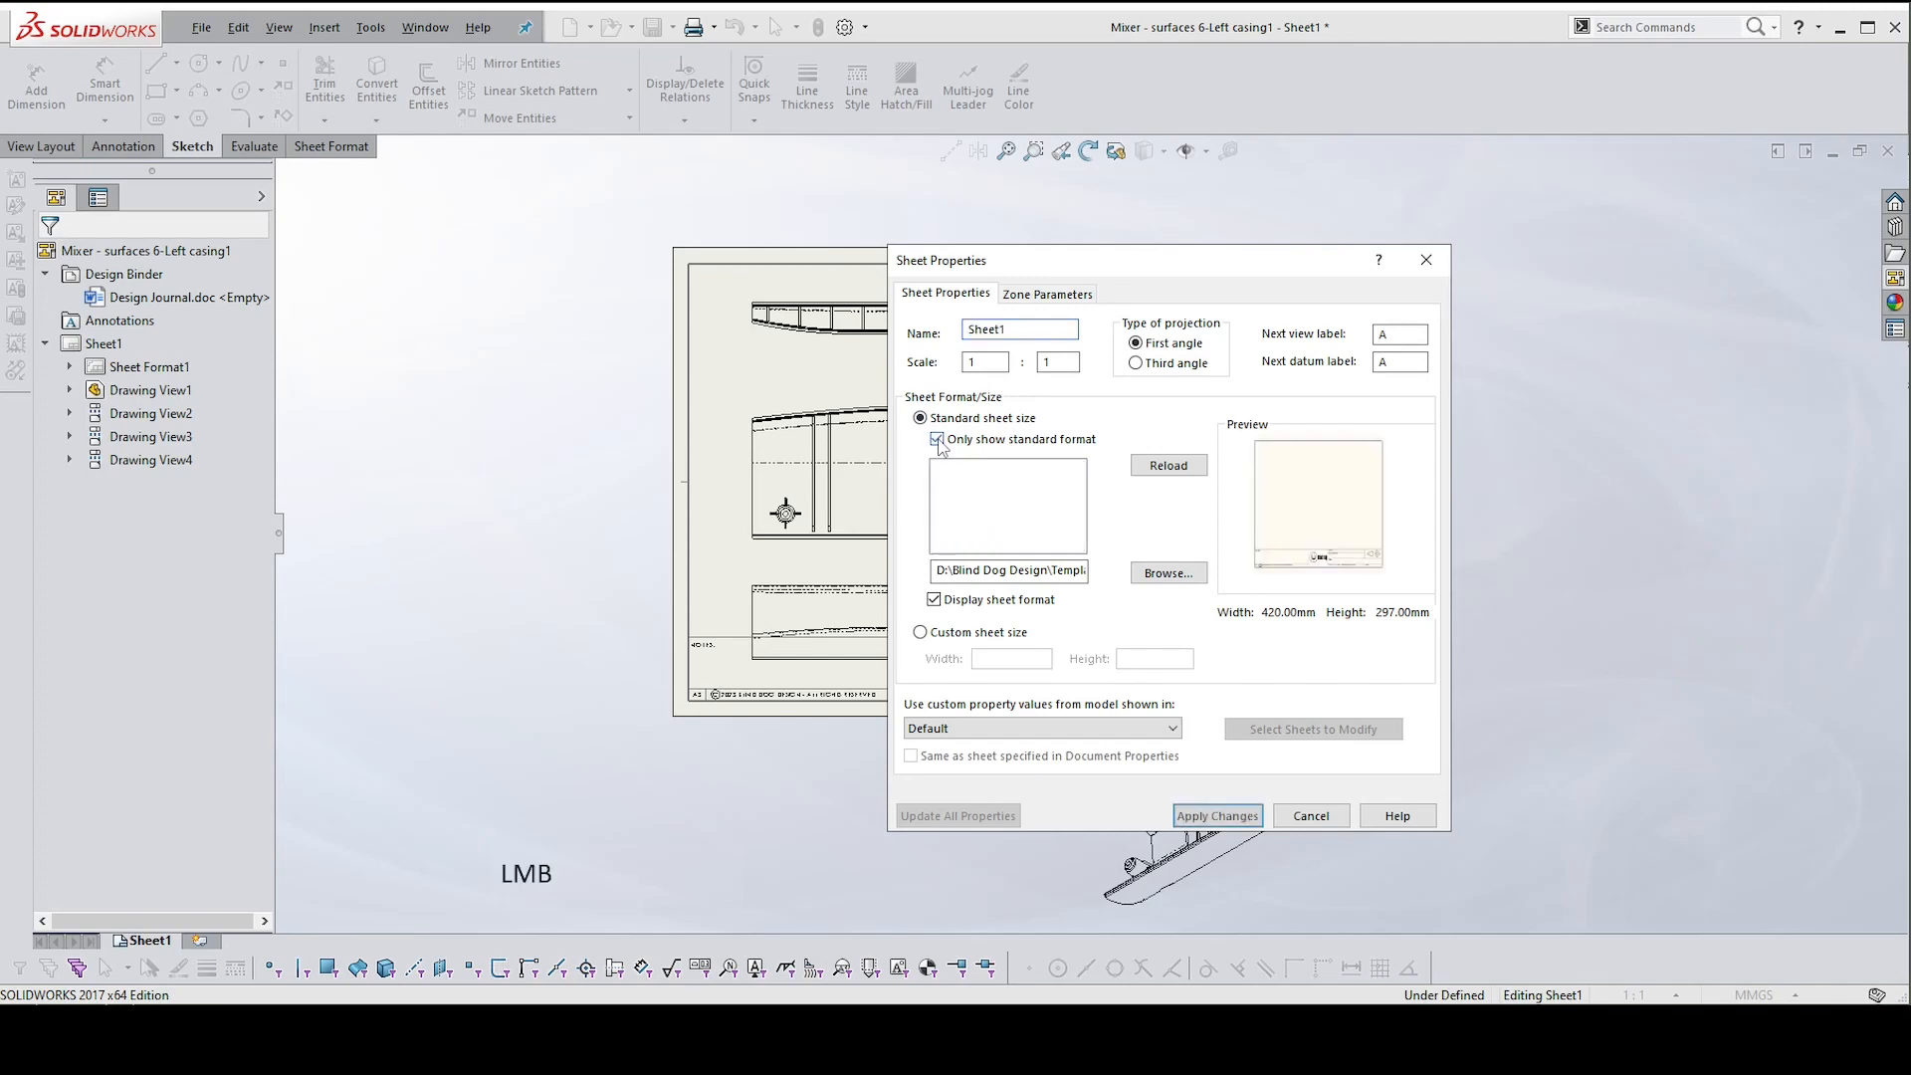
click(1184, 575)
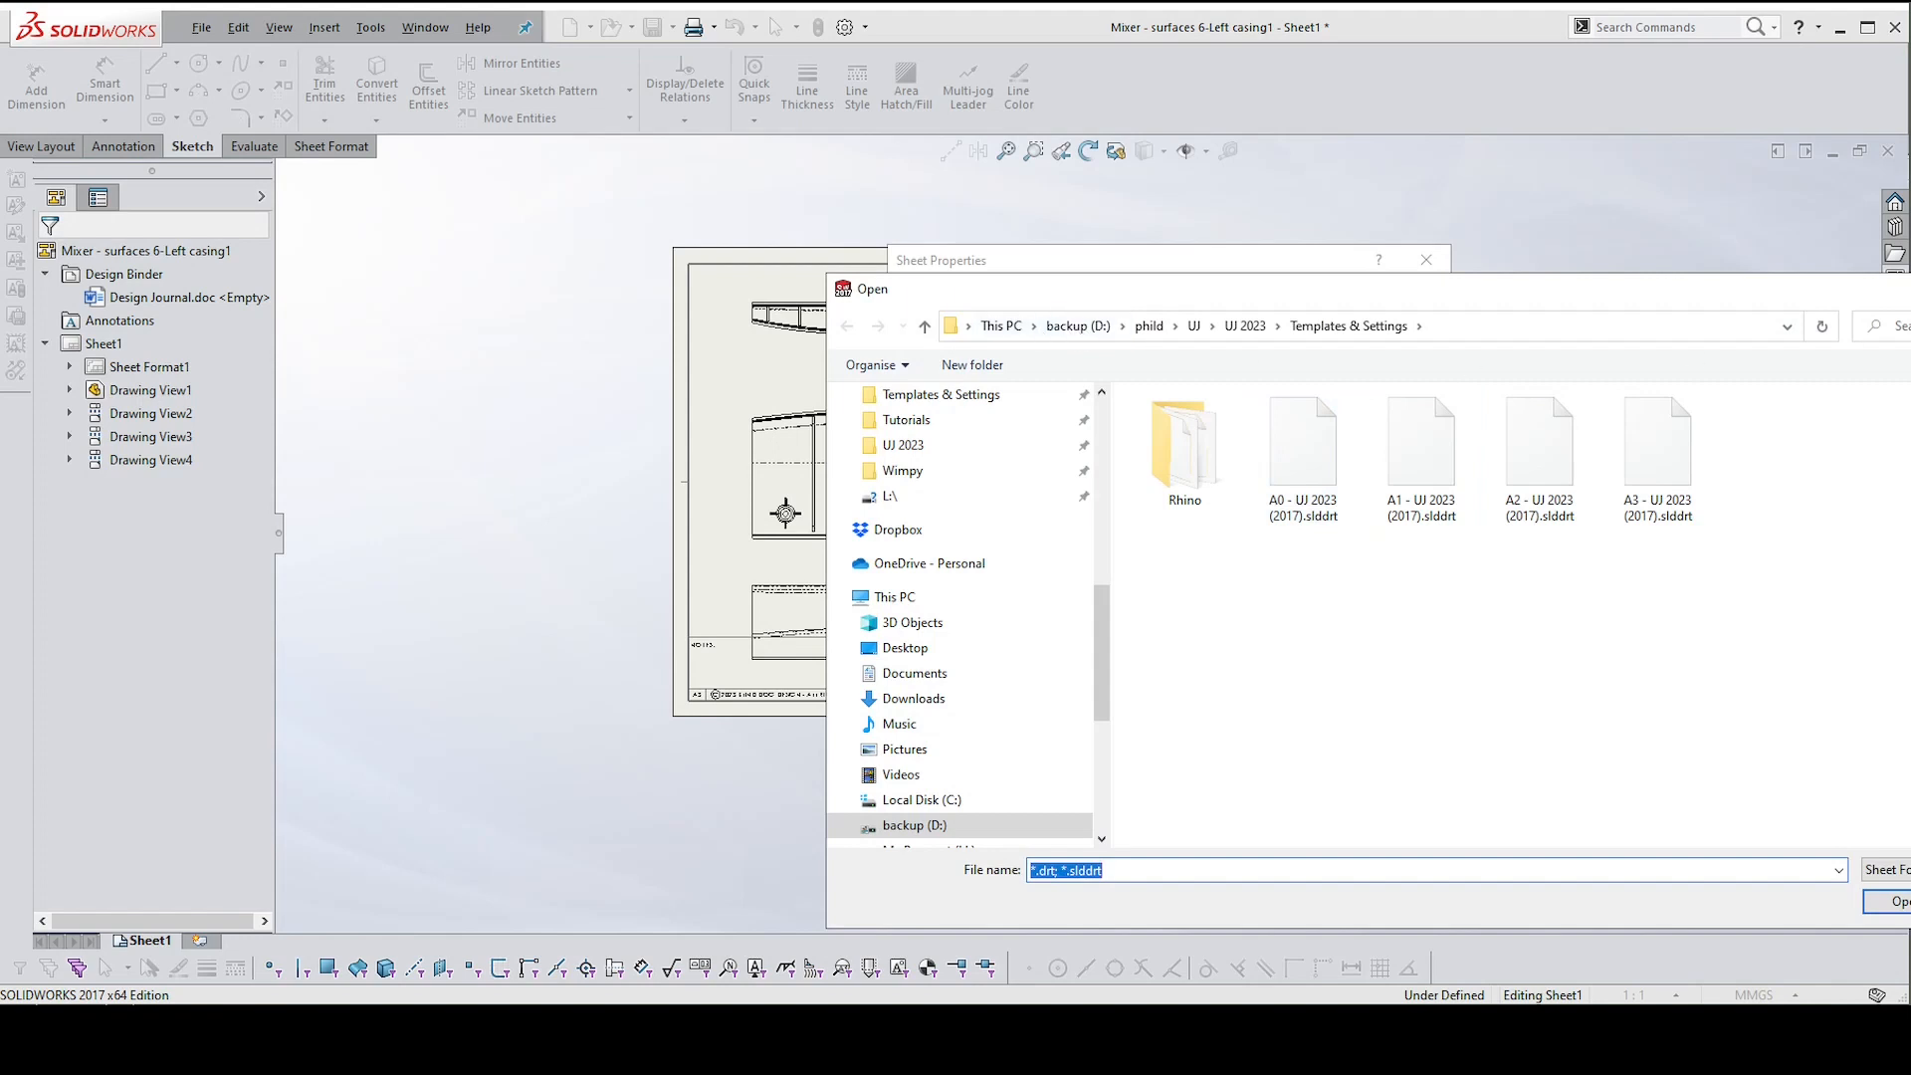
click(1896, 900)
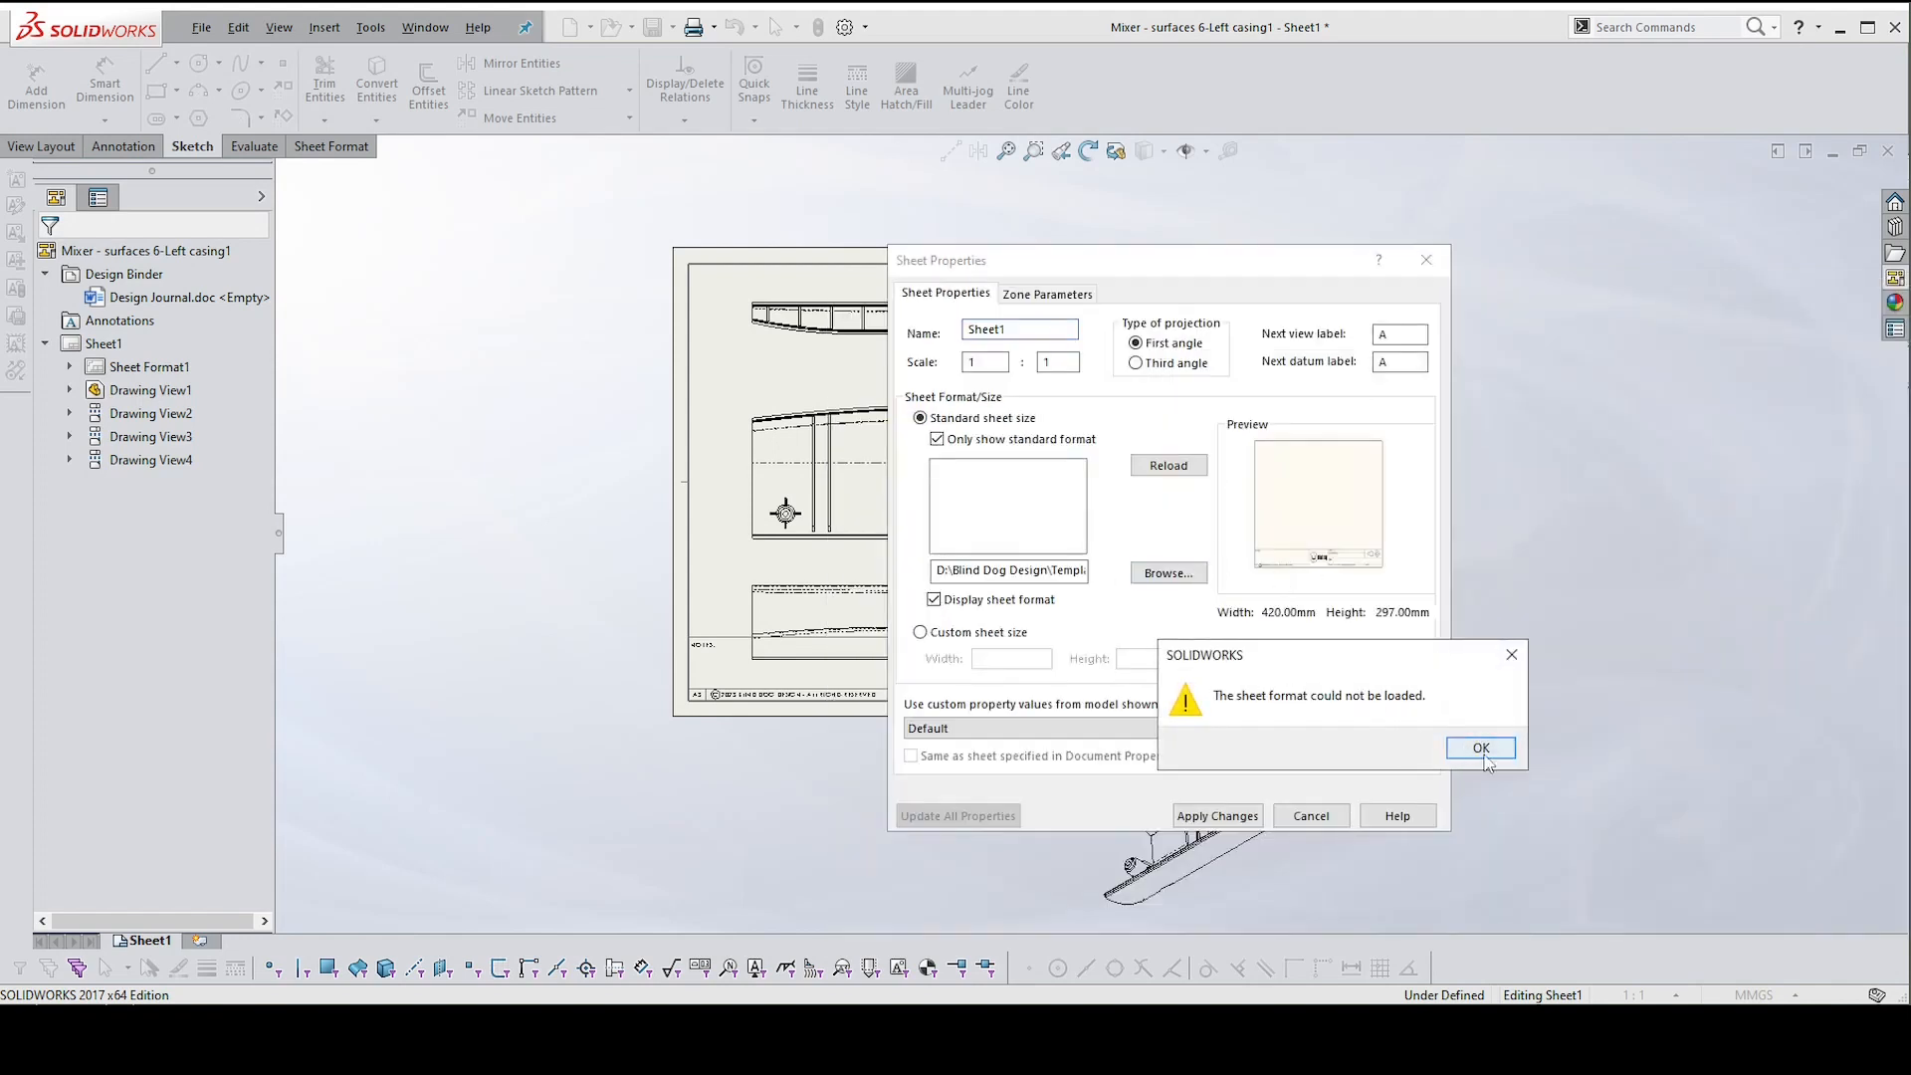
click(1481, 749)
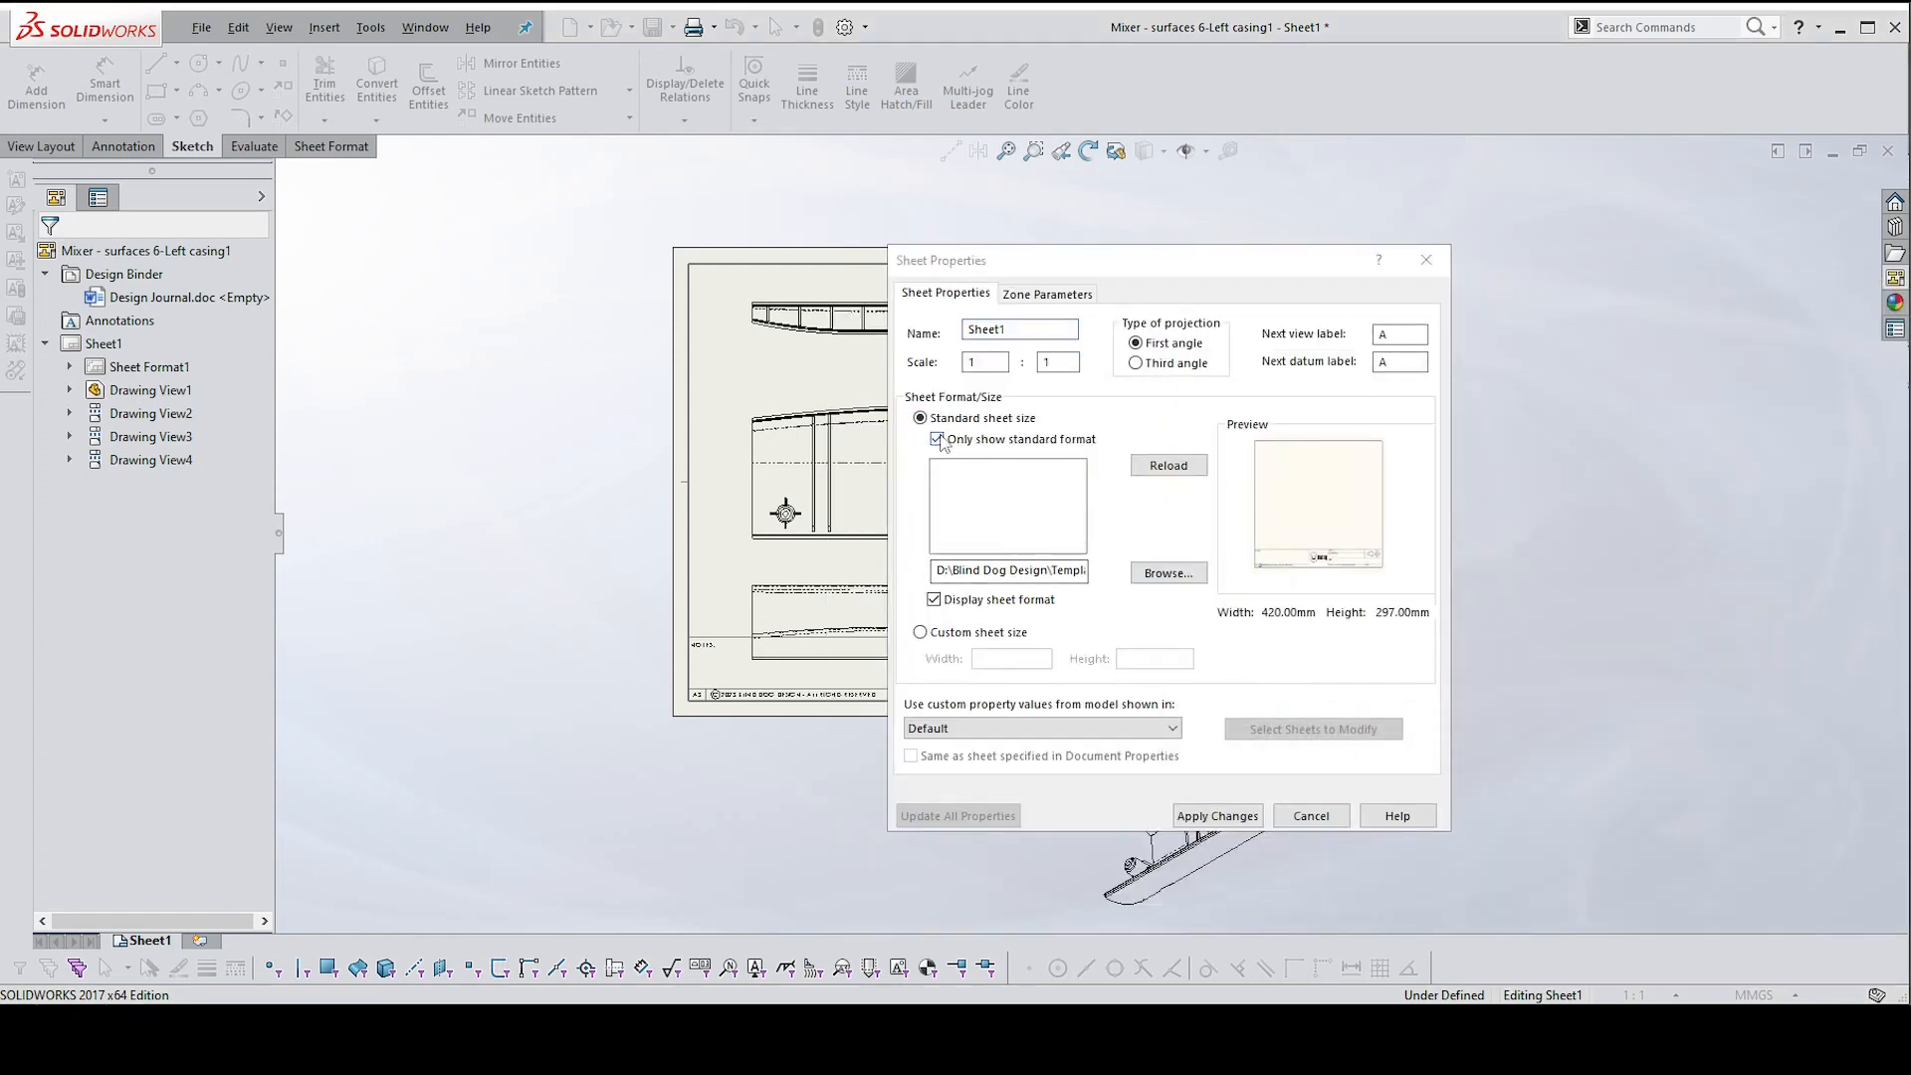
click(937, 440)
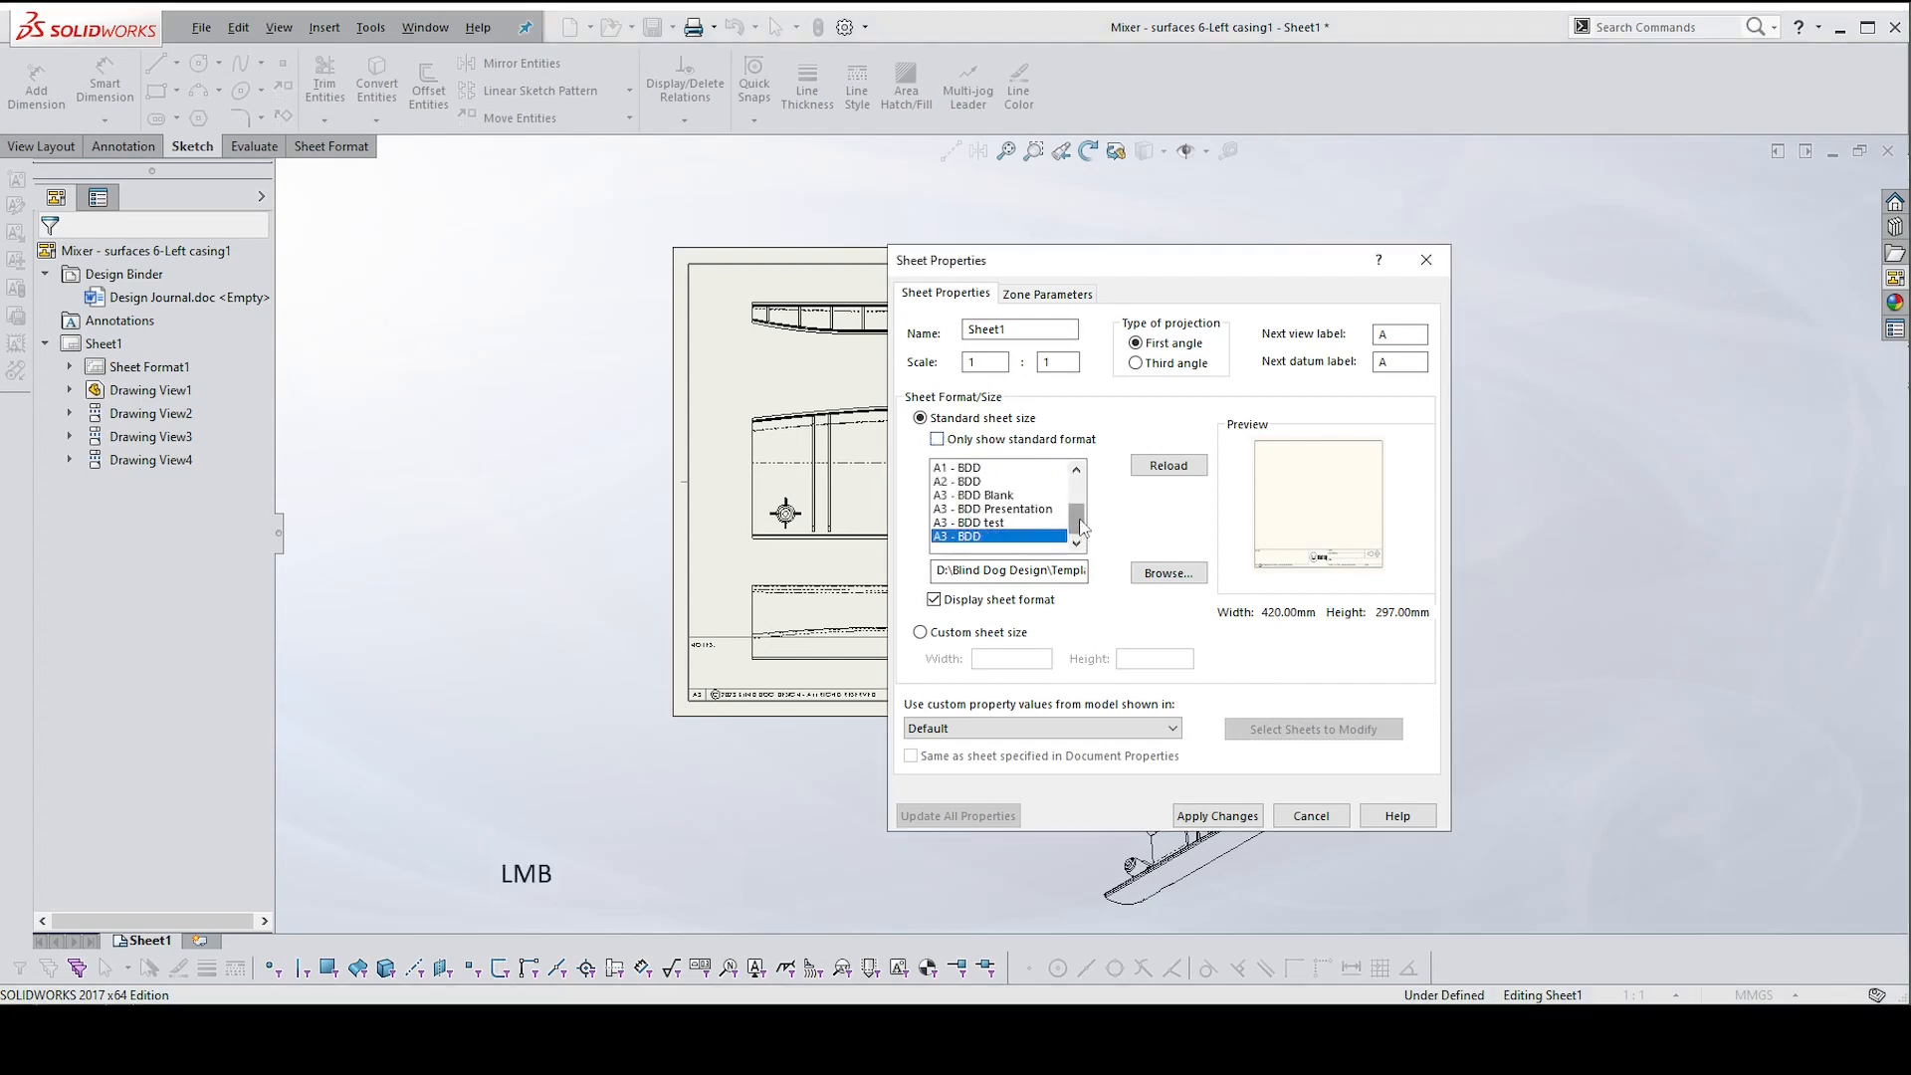
Apply the A1 - UJ 2023 (2017) sheet format to the drawing sheet
drag(1081, 526, 1079, 495)
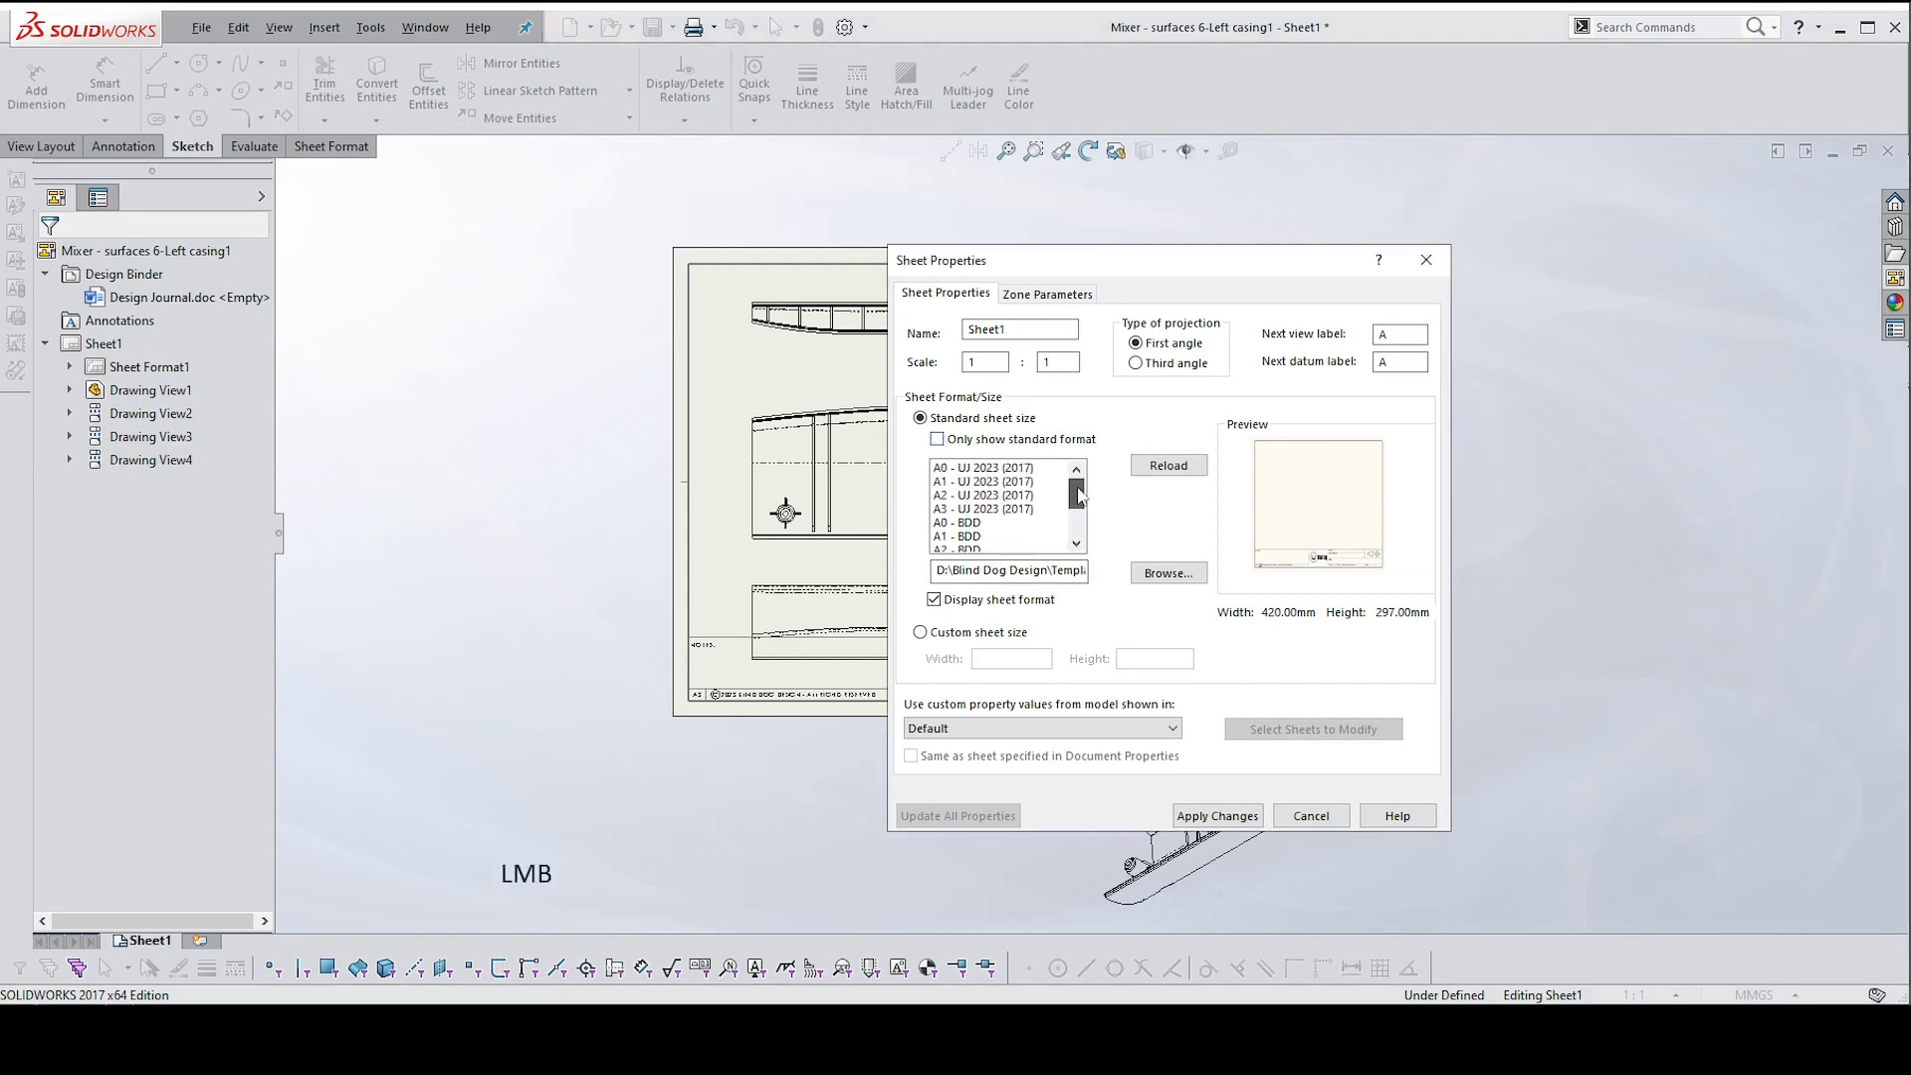
click(946, 482)
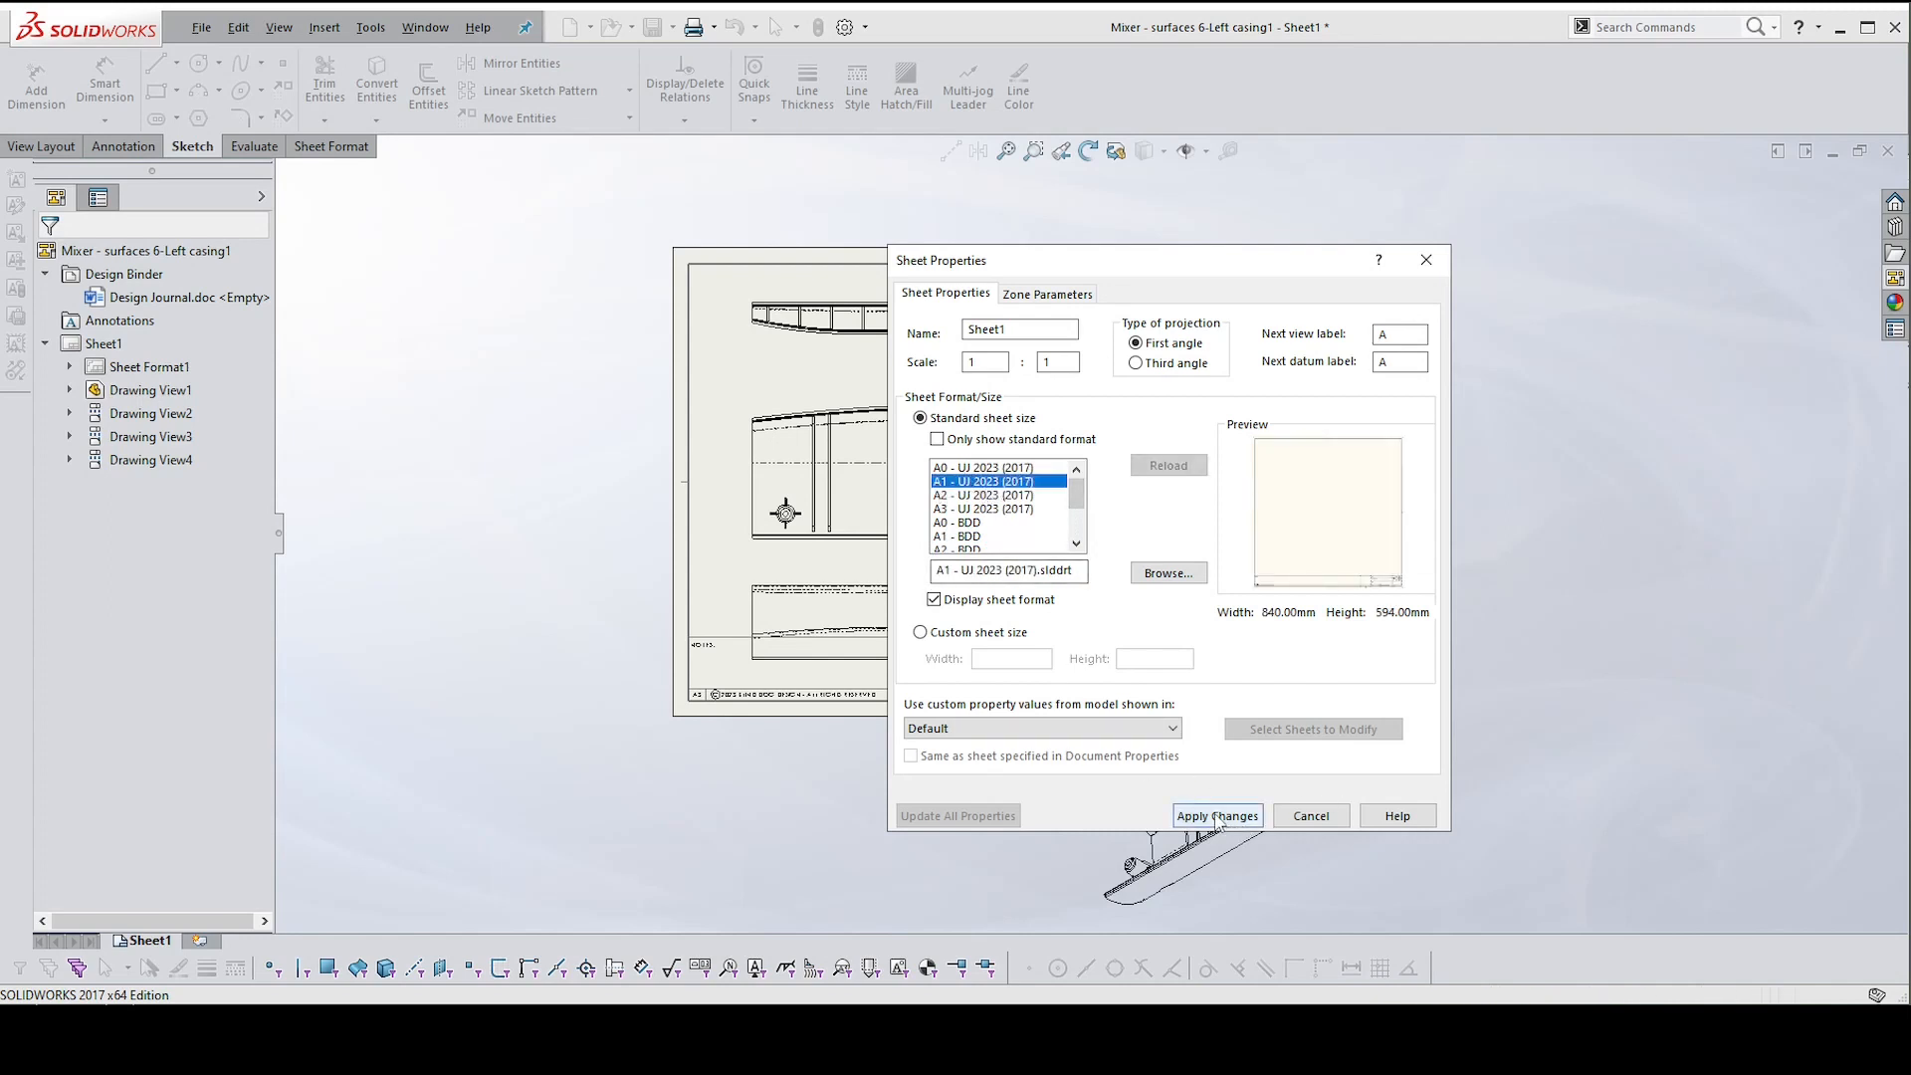
click(1216, 816)
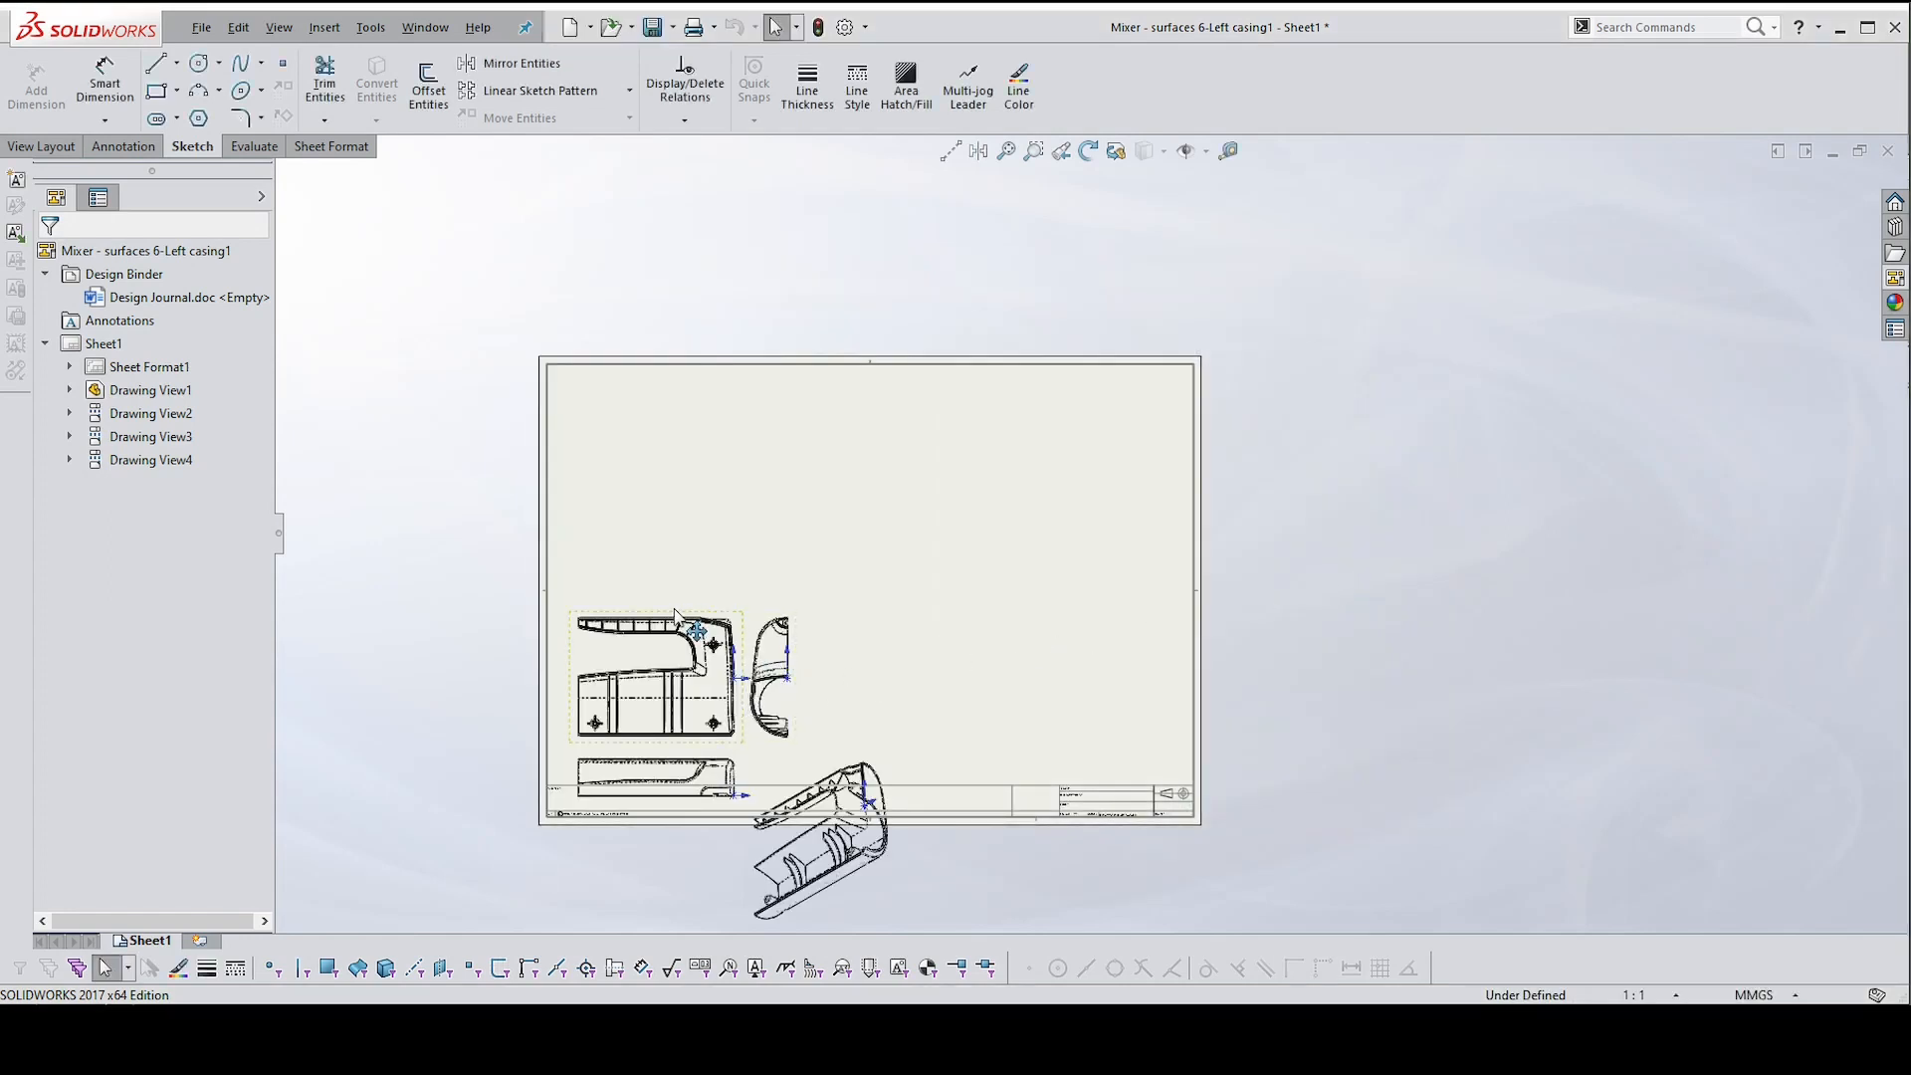
Rearrange the front, side, lower and isometric views so they are spaced apart inside the A1 border
mouse_move(675, 617)
mouse_down()
mouse_move(683, 452)
mouse_move(818, 475)
mouse_up()
click(912, 566)
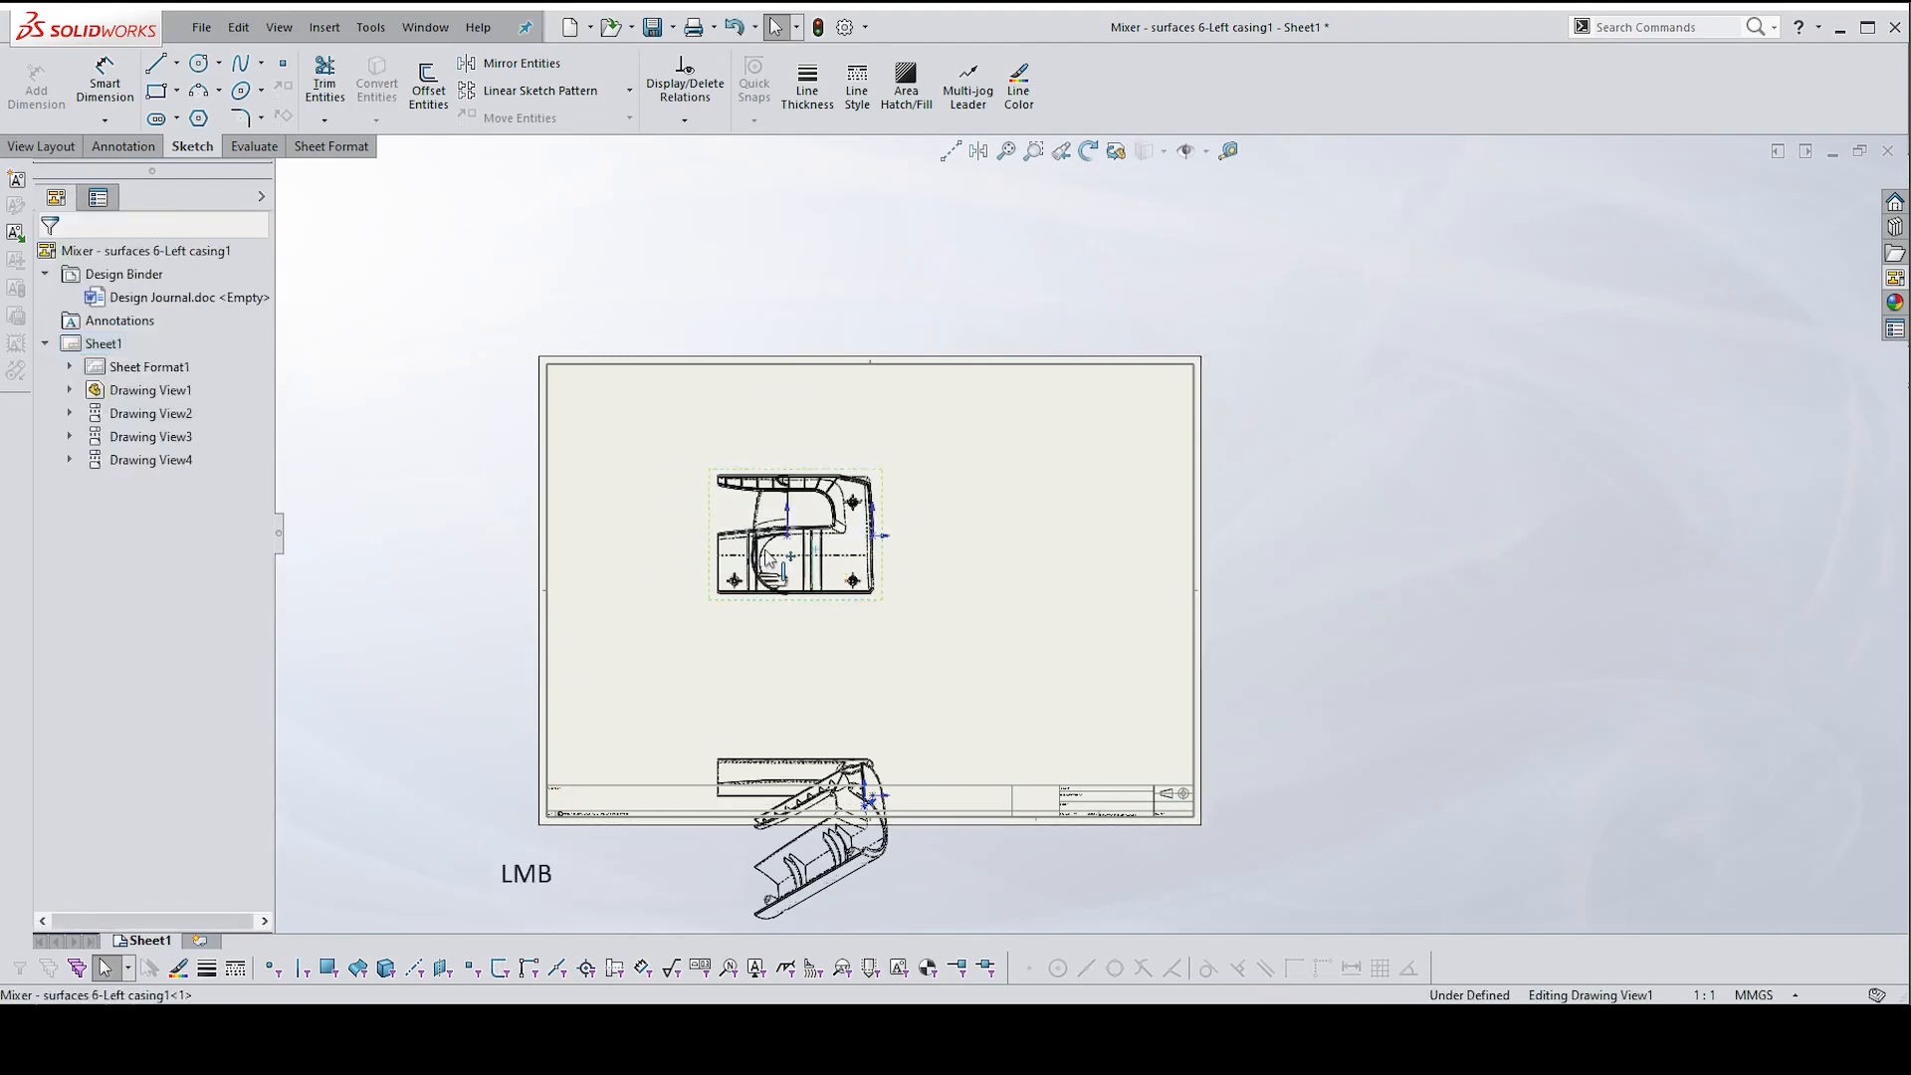
drag(769, 559, 671, 537)
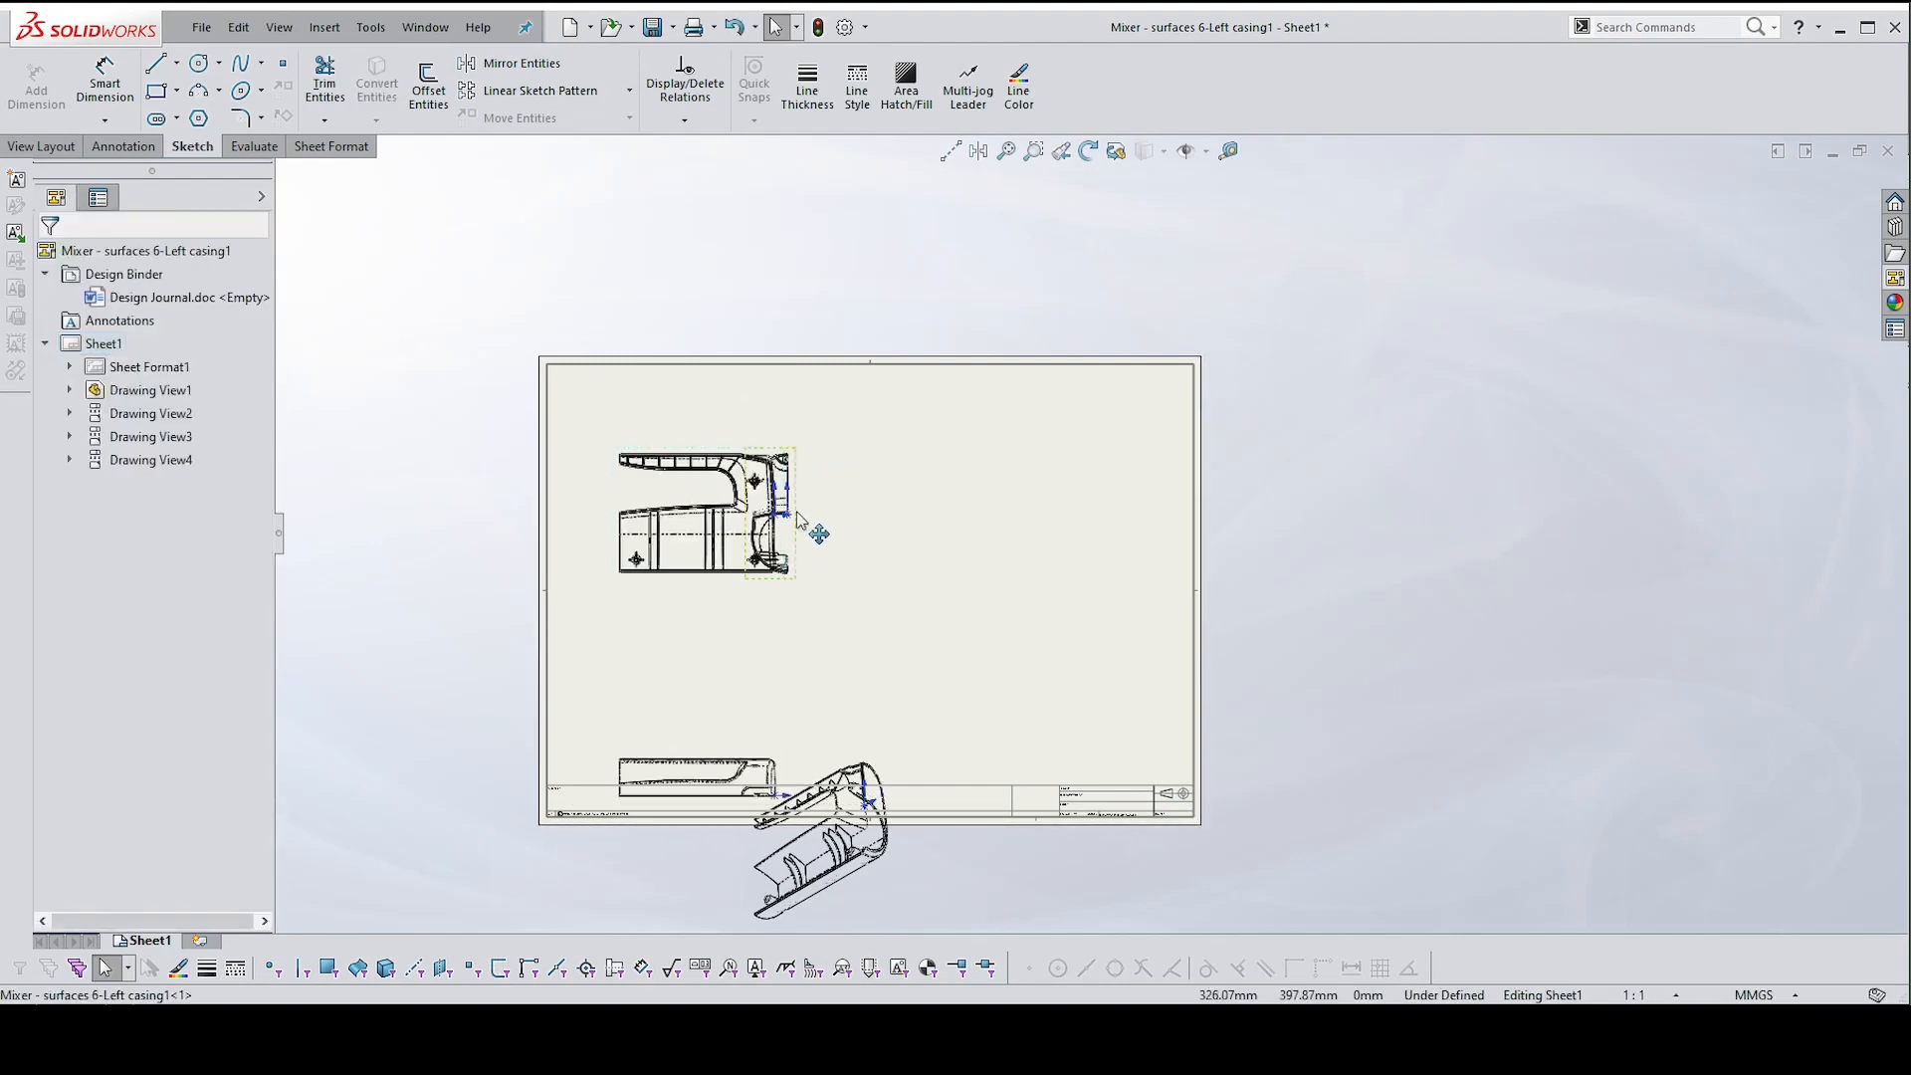
drag(799, 519, 888, 528)
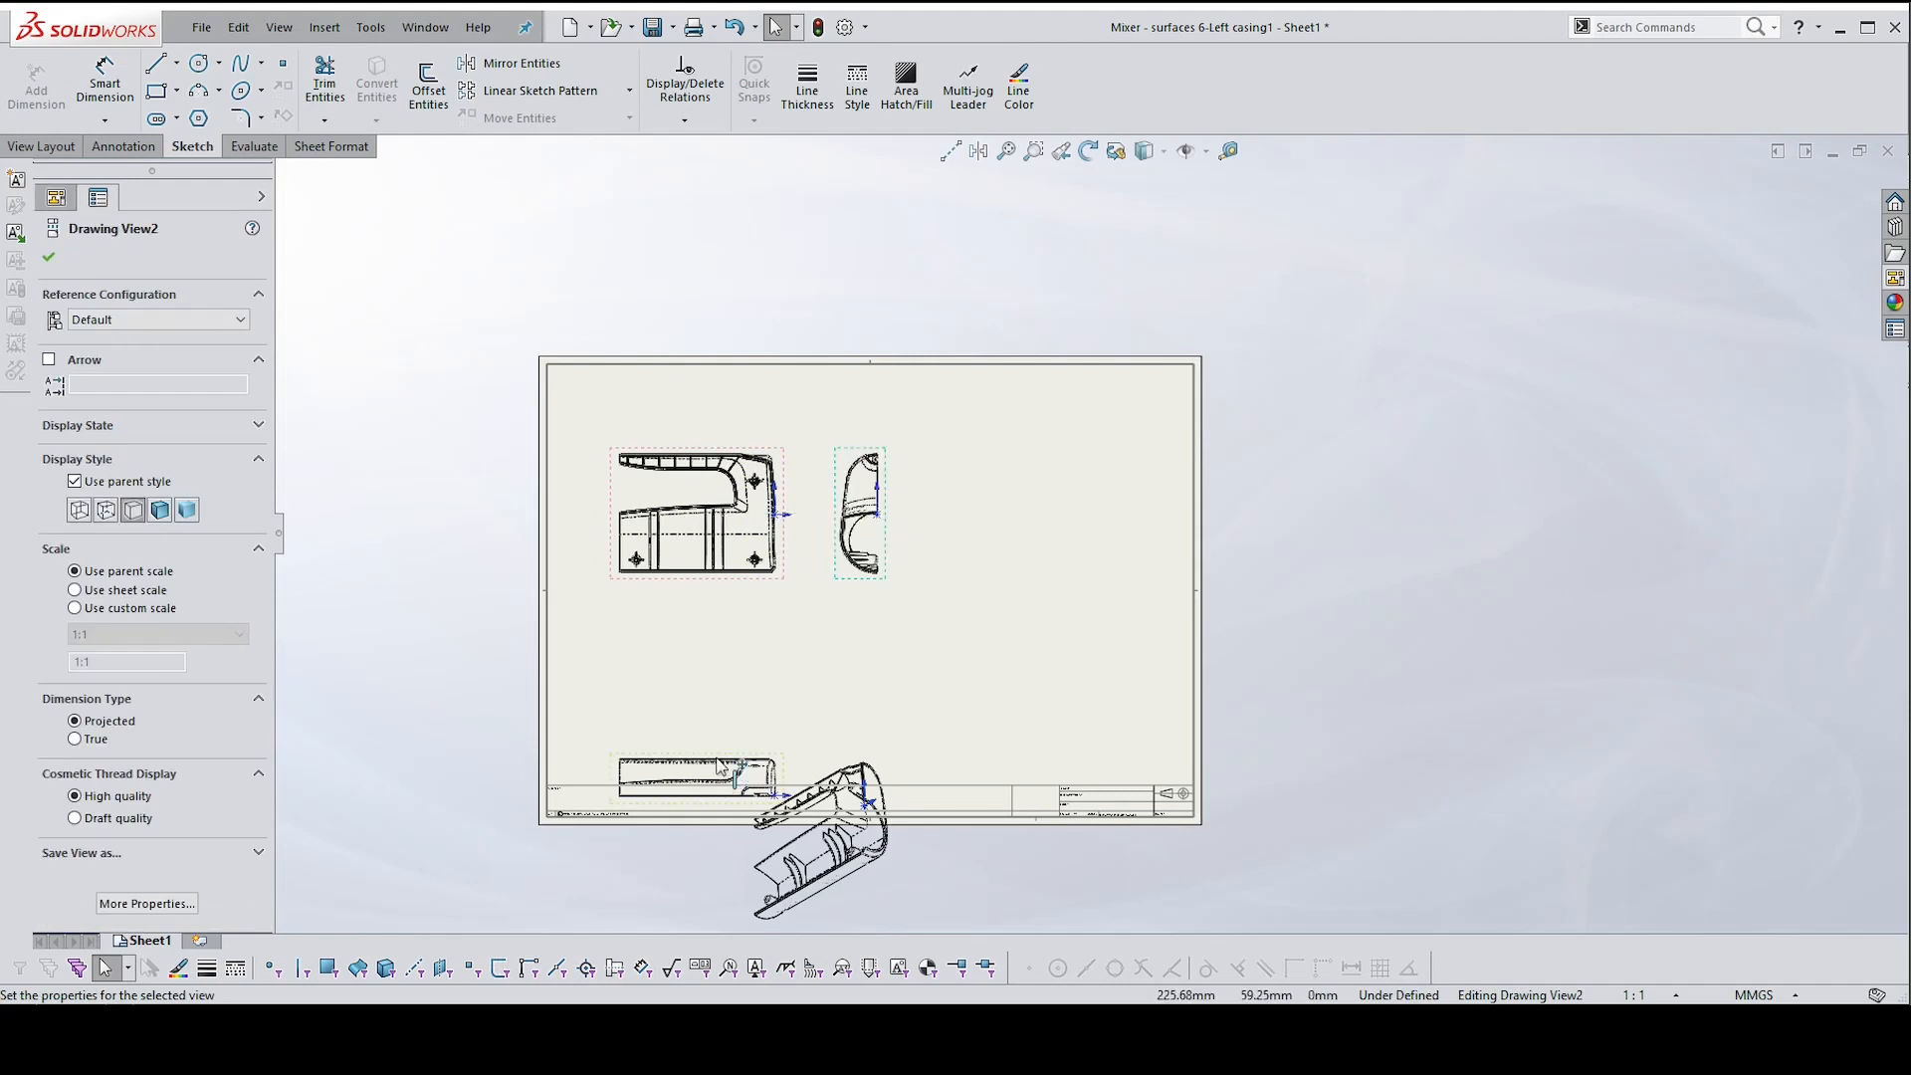
drag(723, 768, 721, 651)
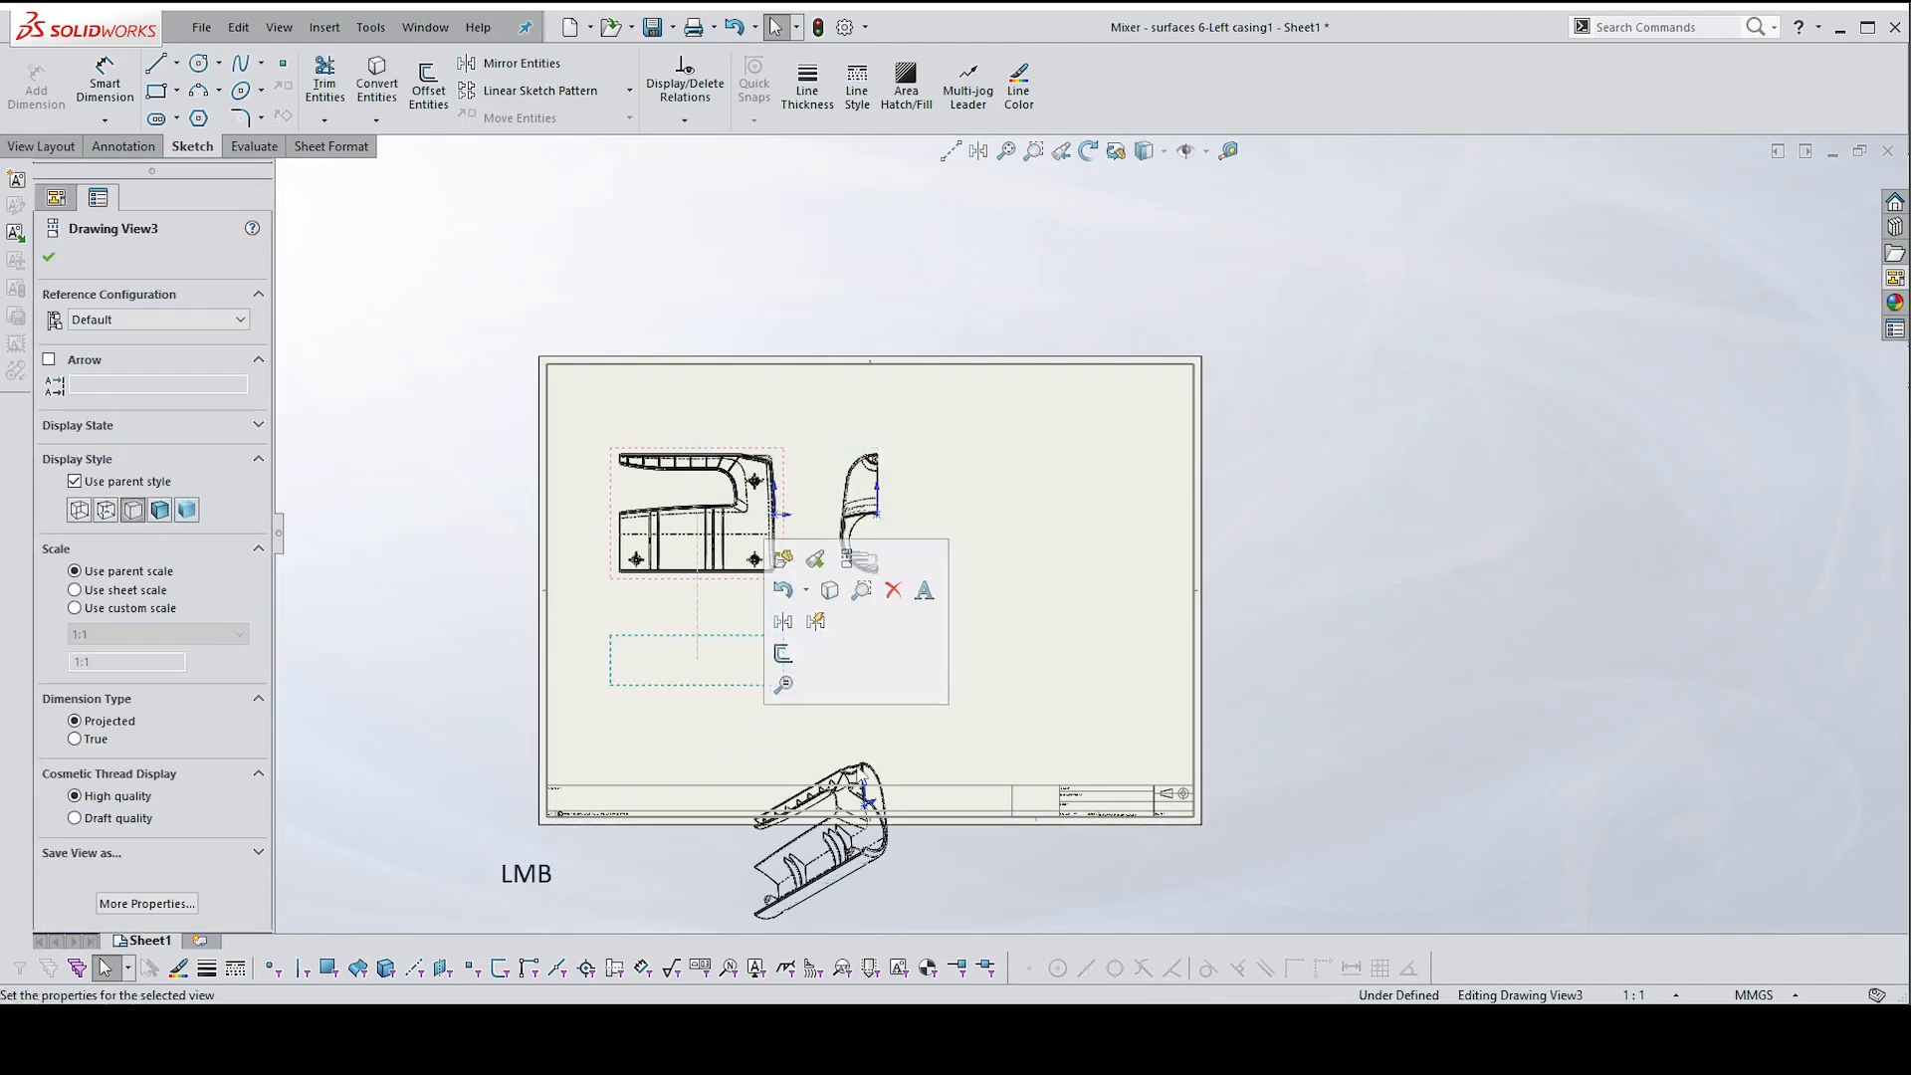
drag(866, 801, 1125, 585)
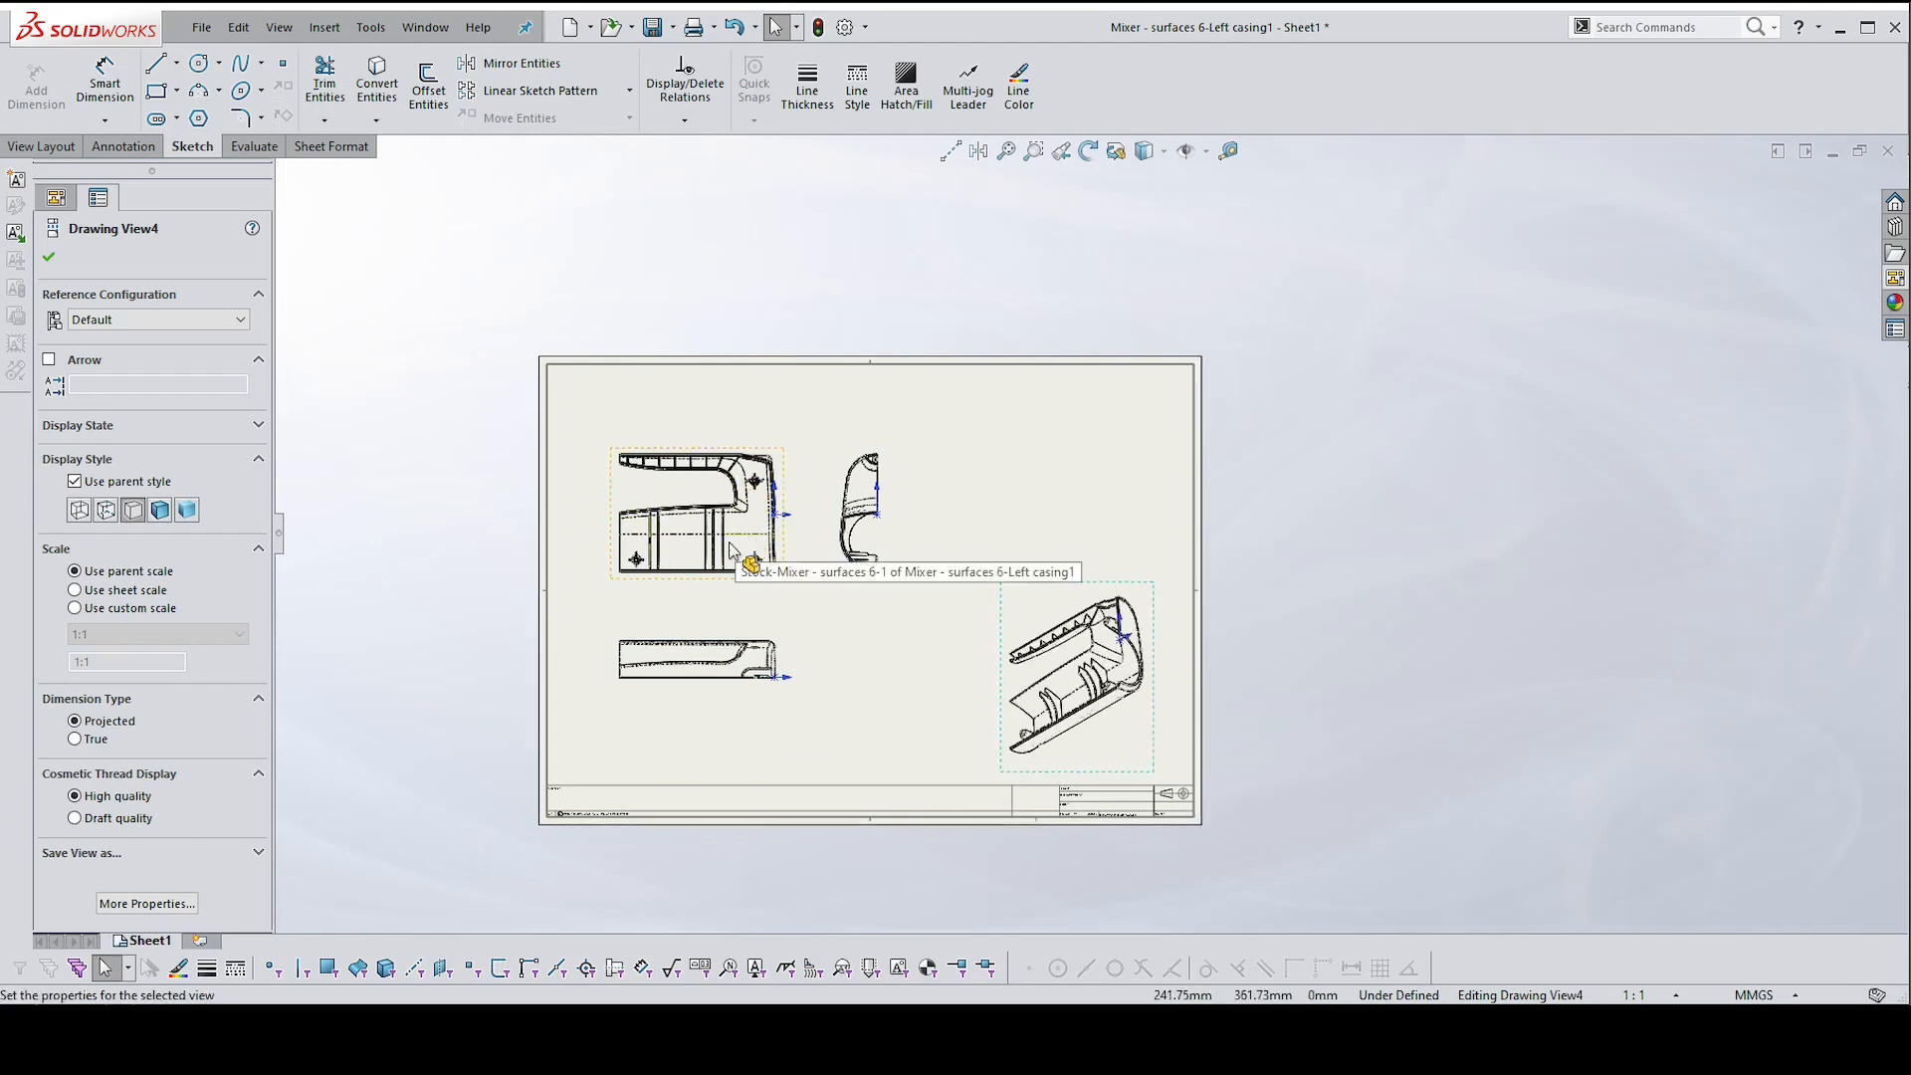
Change the main view's orientation from Front to Back and accept the update of its dependent views
click(715, 587)
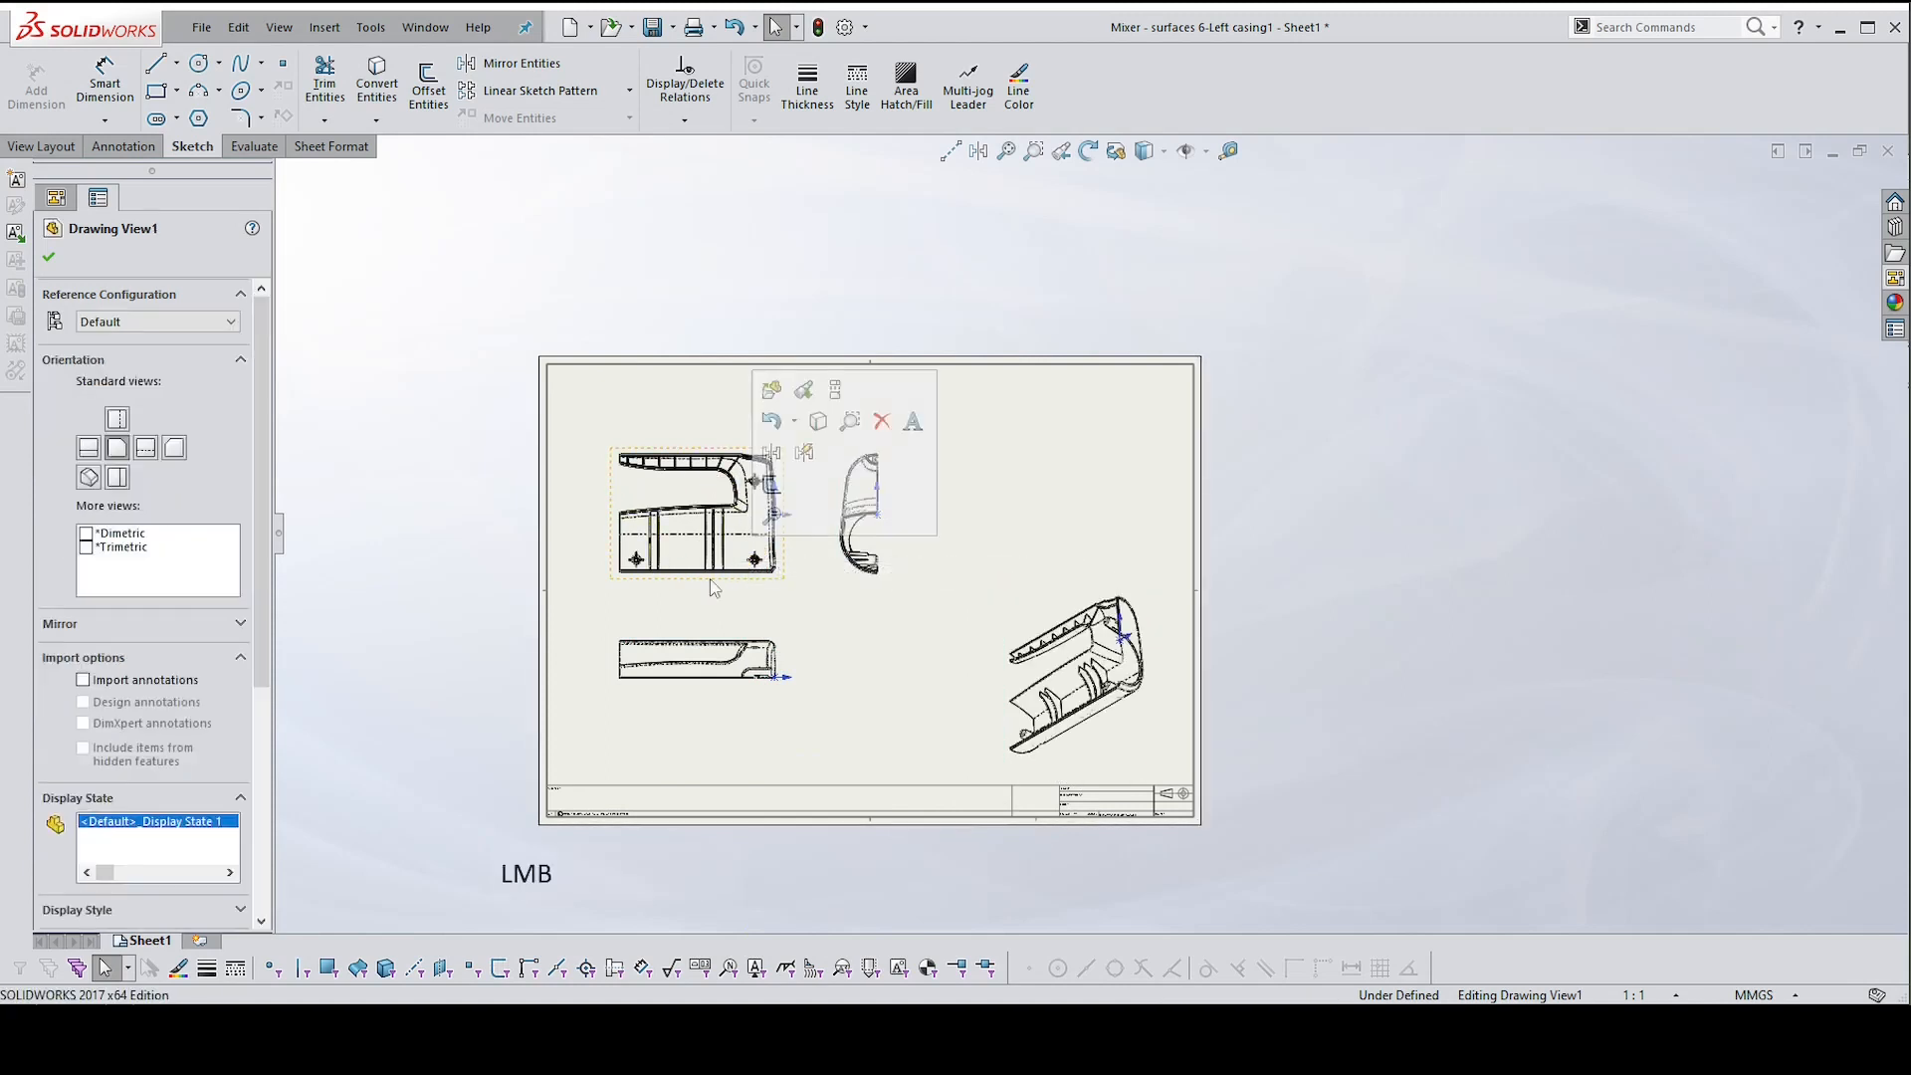
click(174, 449)
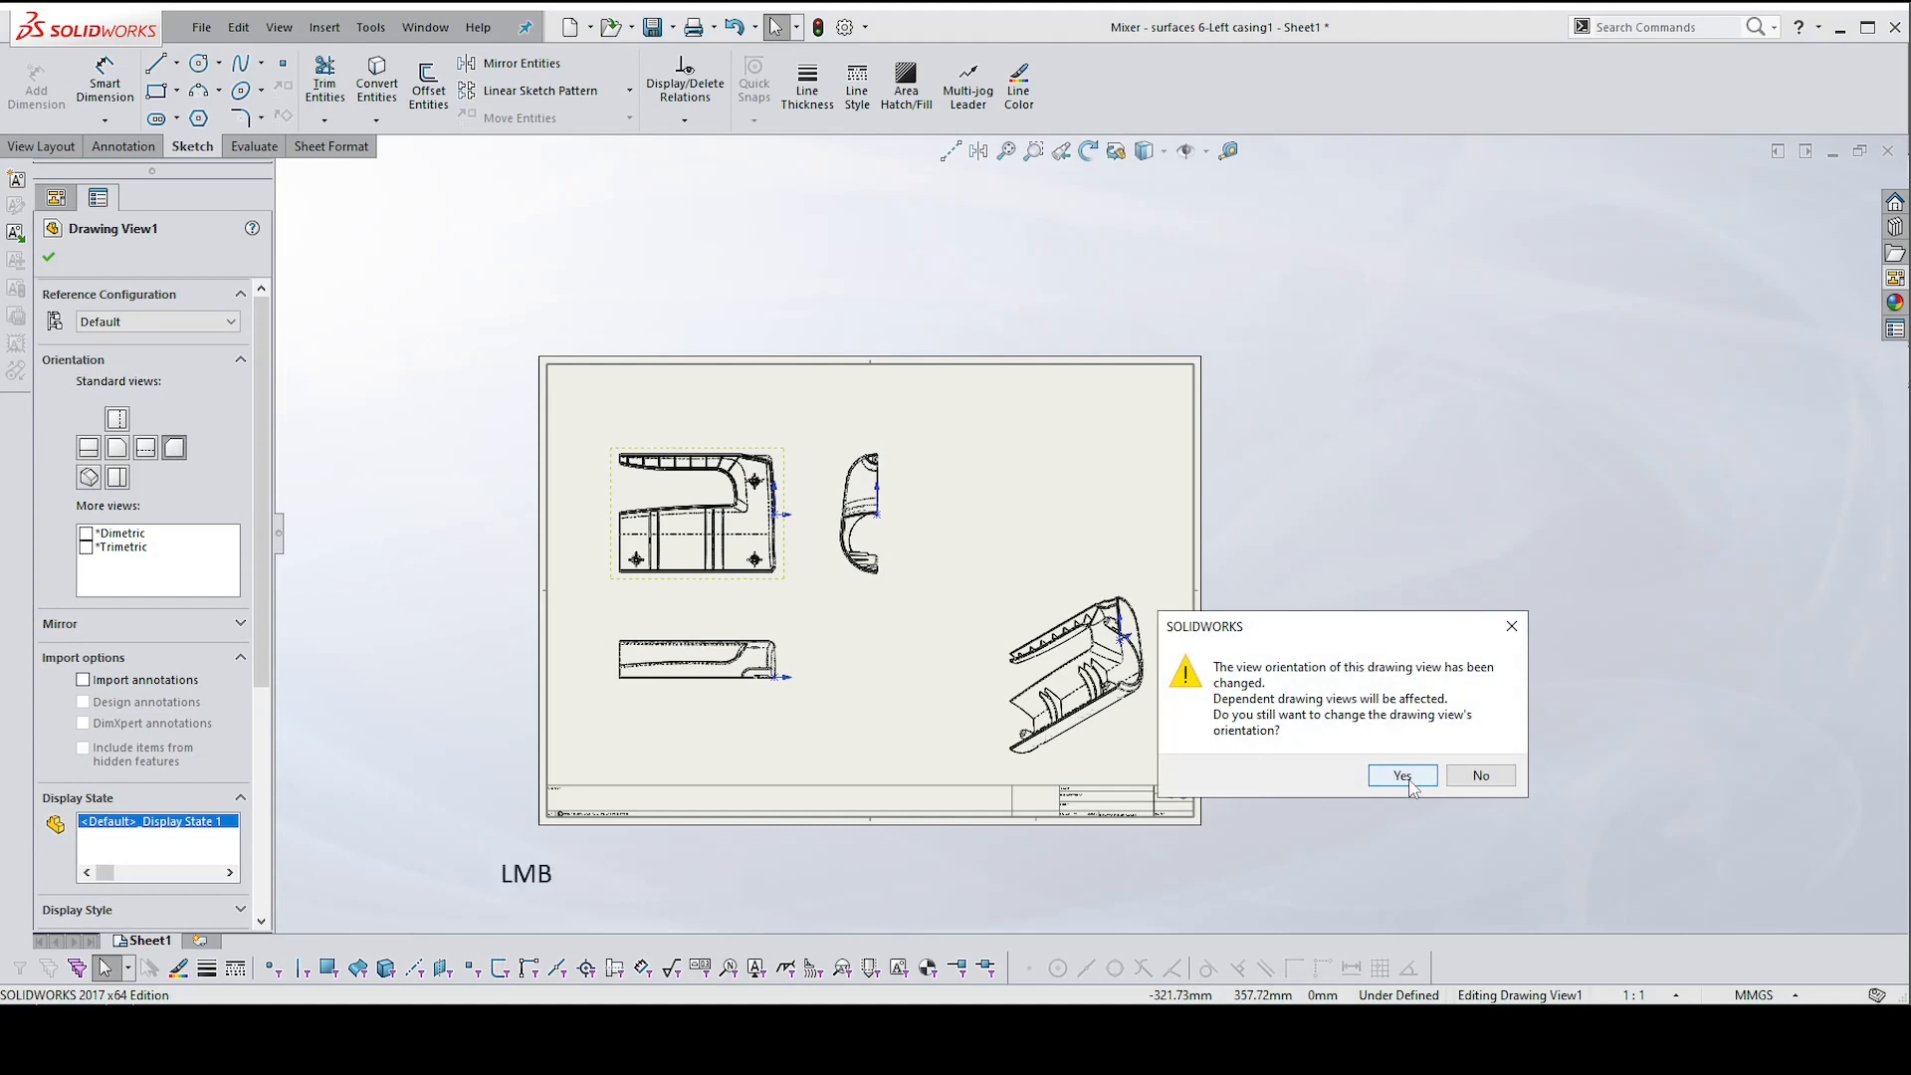
click(1410, 782)
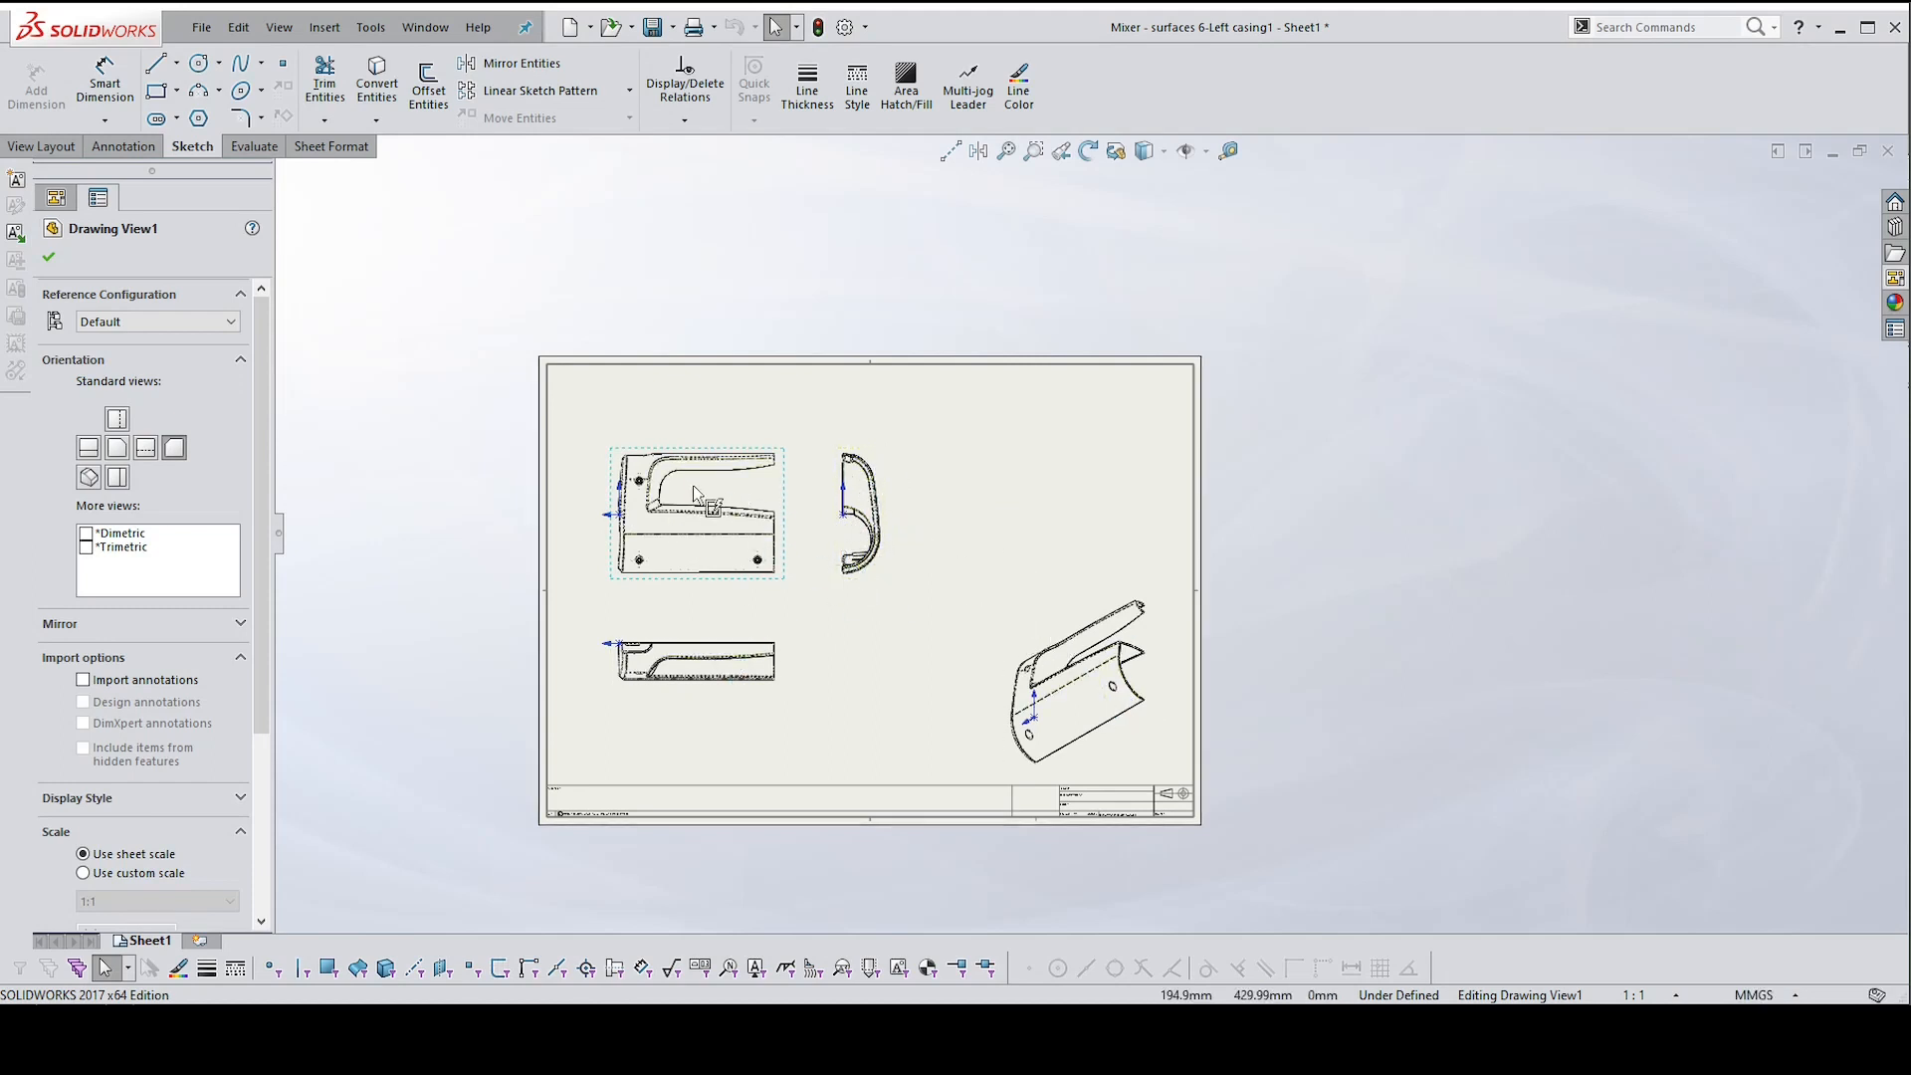
click(1056, 591)
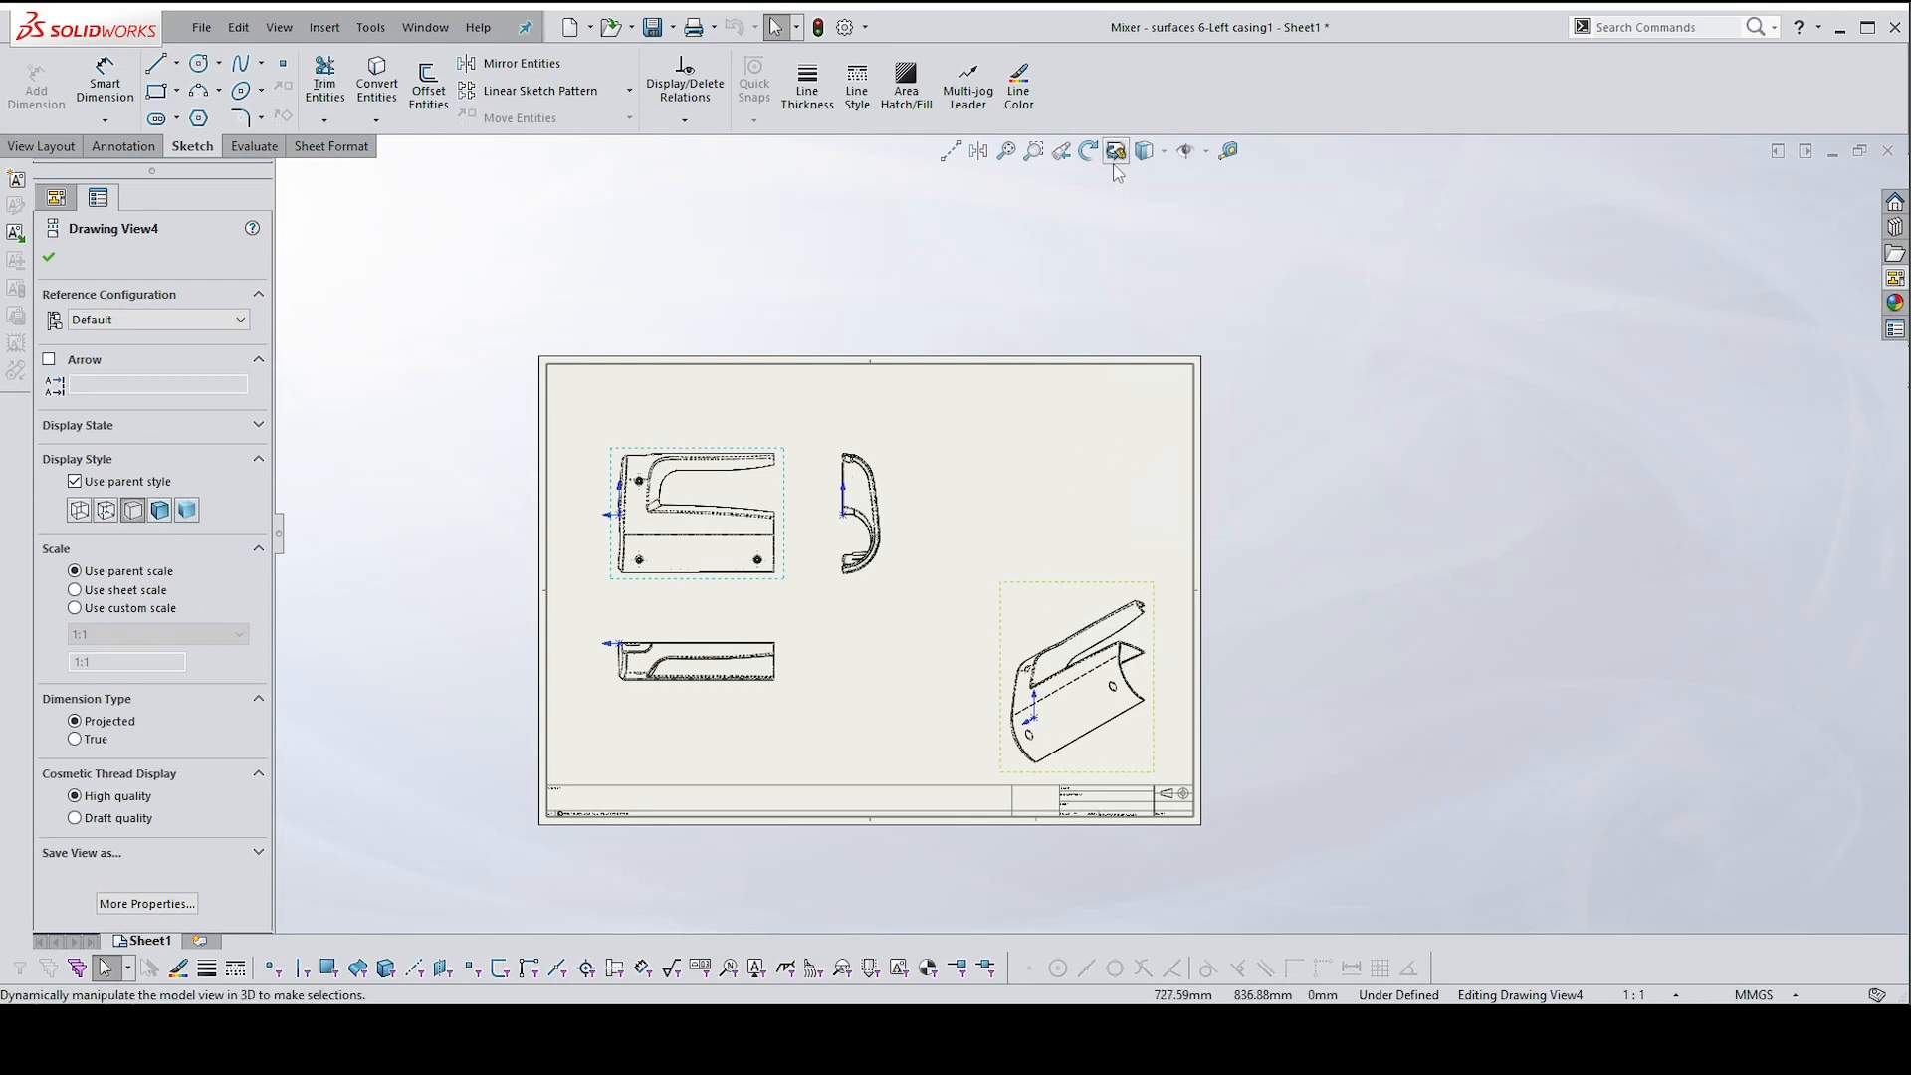
click(1116, 152)
mouse_move(1093, 609)
mouse_down()
mouse_move(1050, 823)
mouse_move(1079, 875)
mouse_move(1090, 805)
mouse_up()
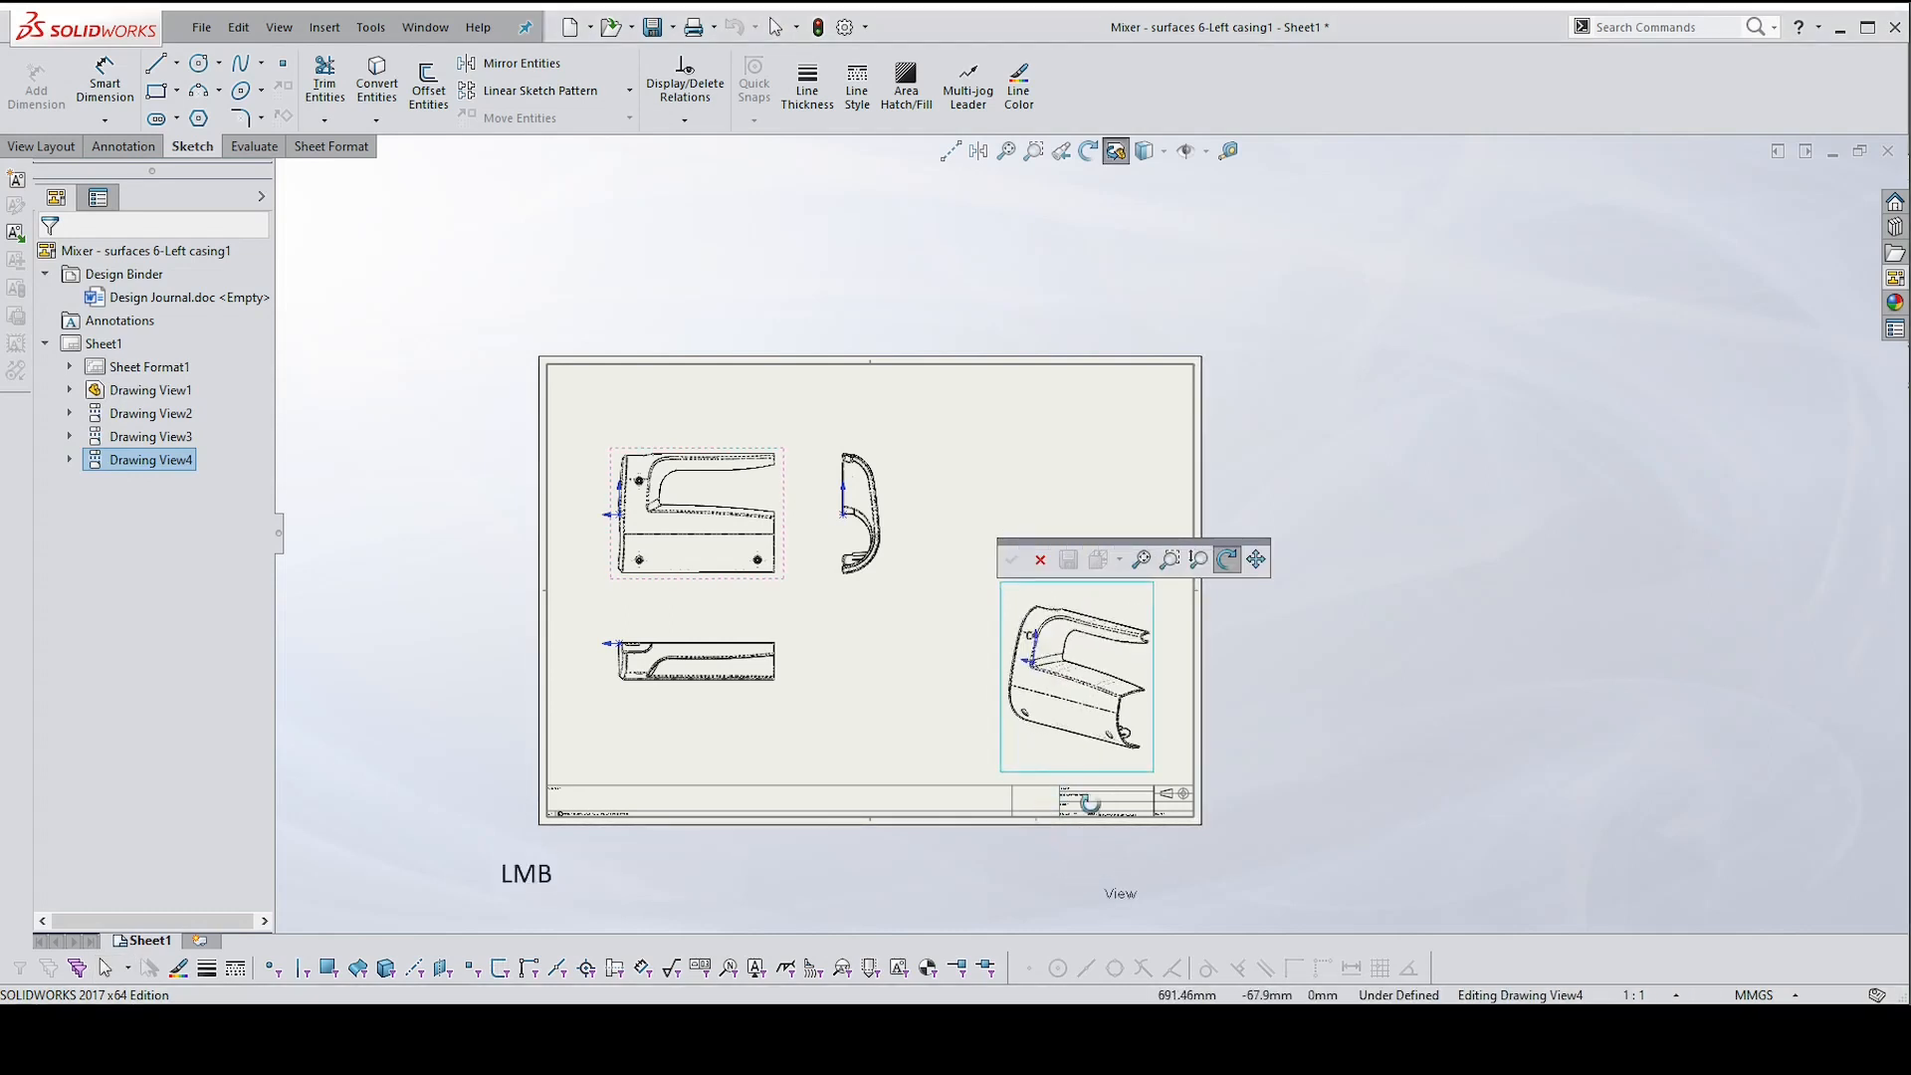
click(1041, 561)
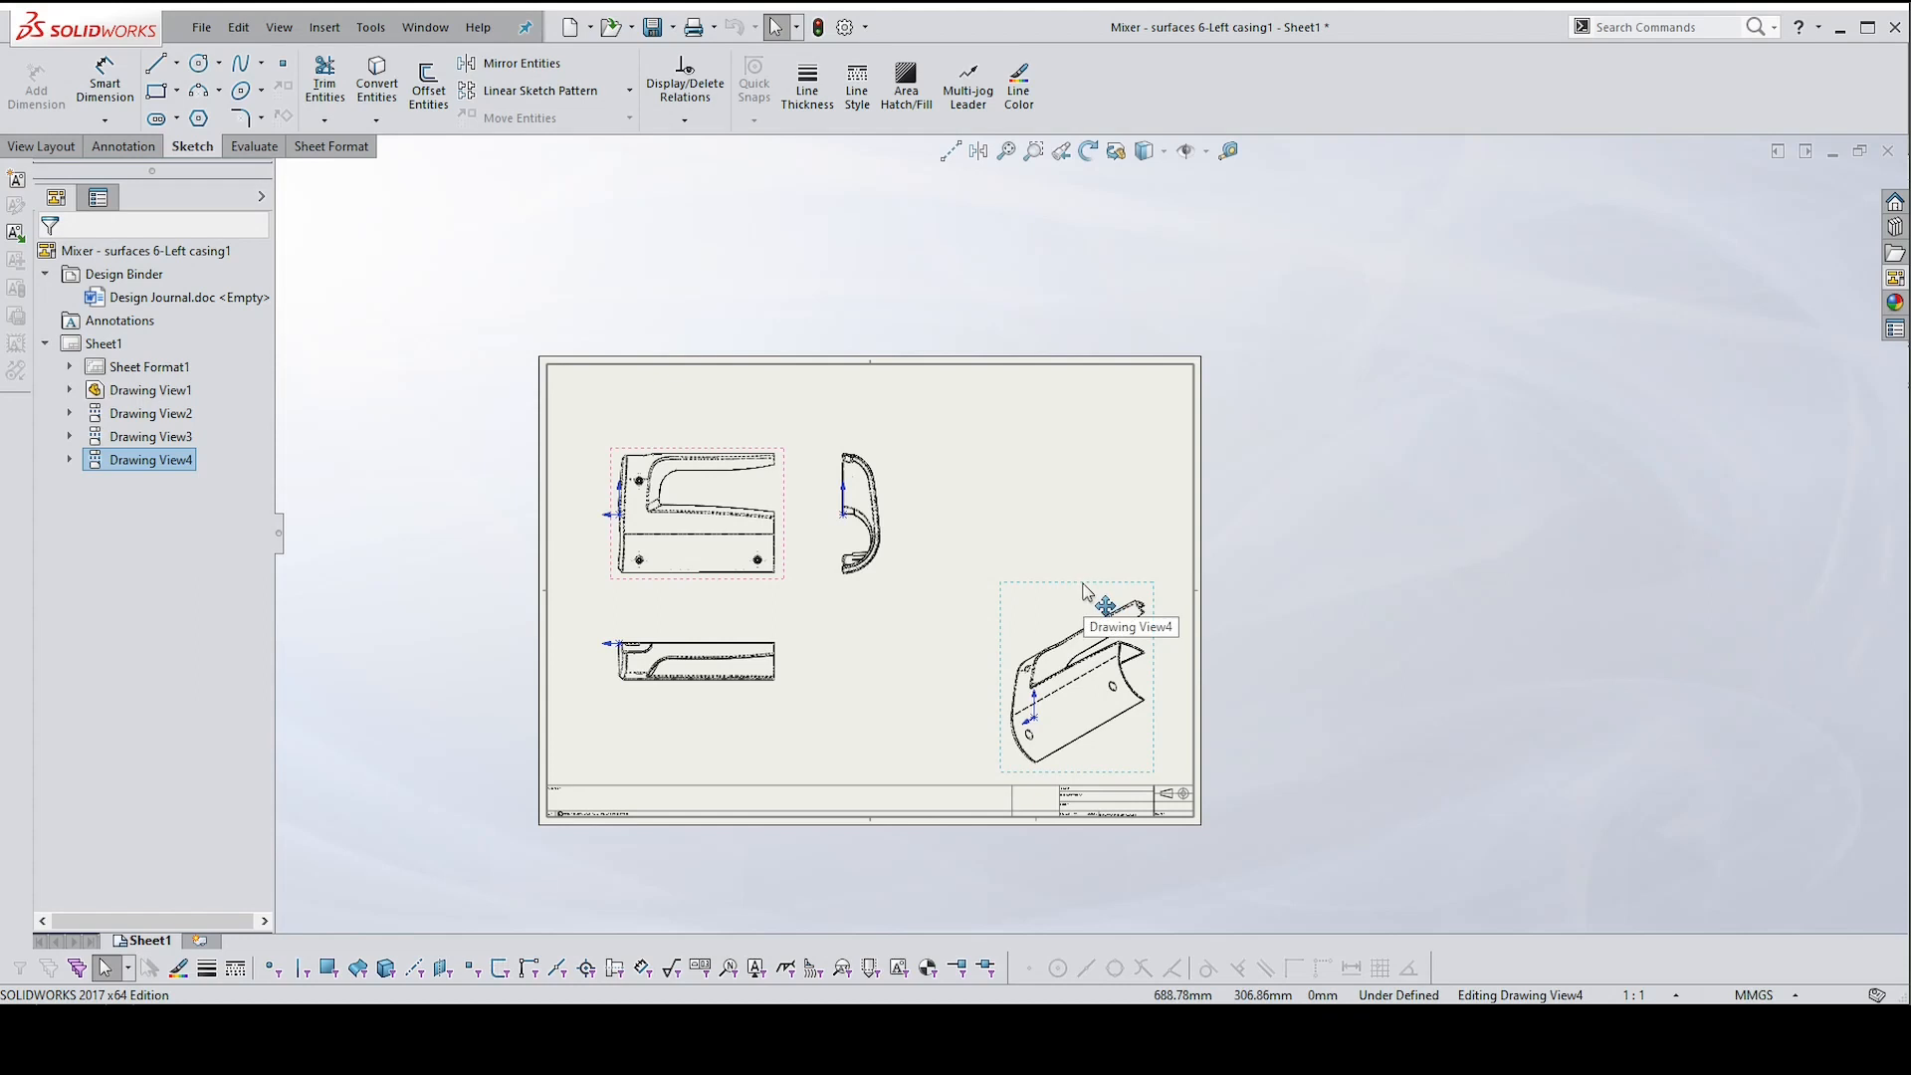
Delete the projected isometric view and place a Trimetric view of the casing in its area of the sheet
click(1088, 592)
key(Delete)
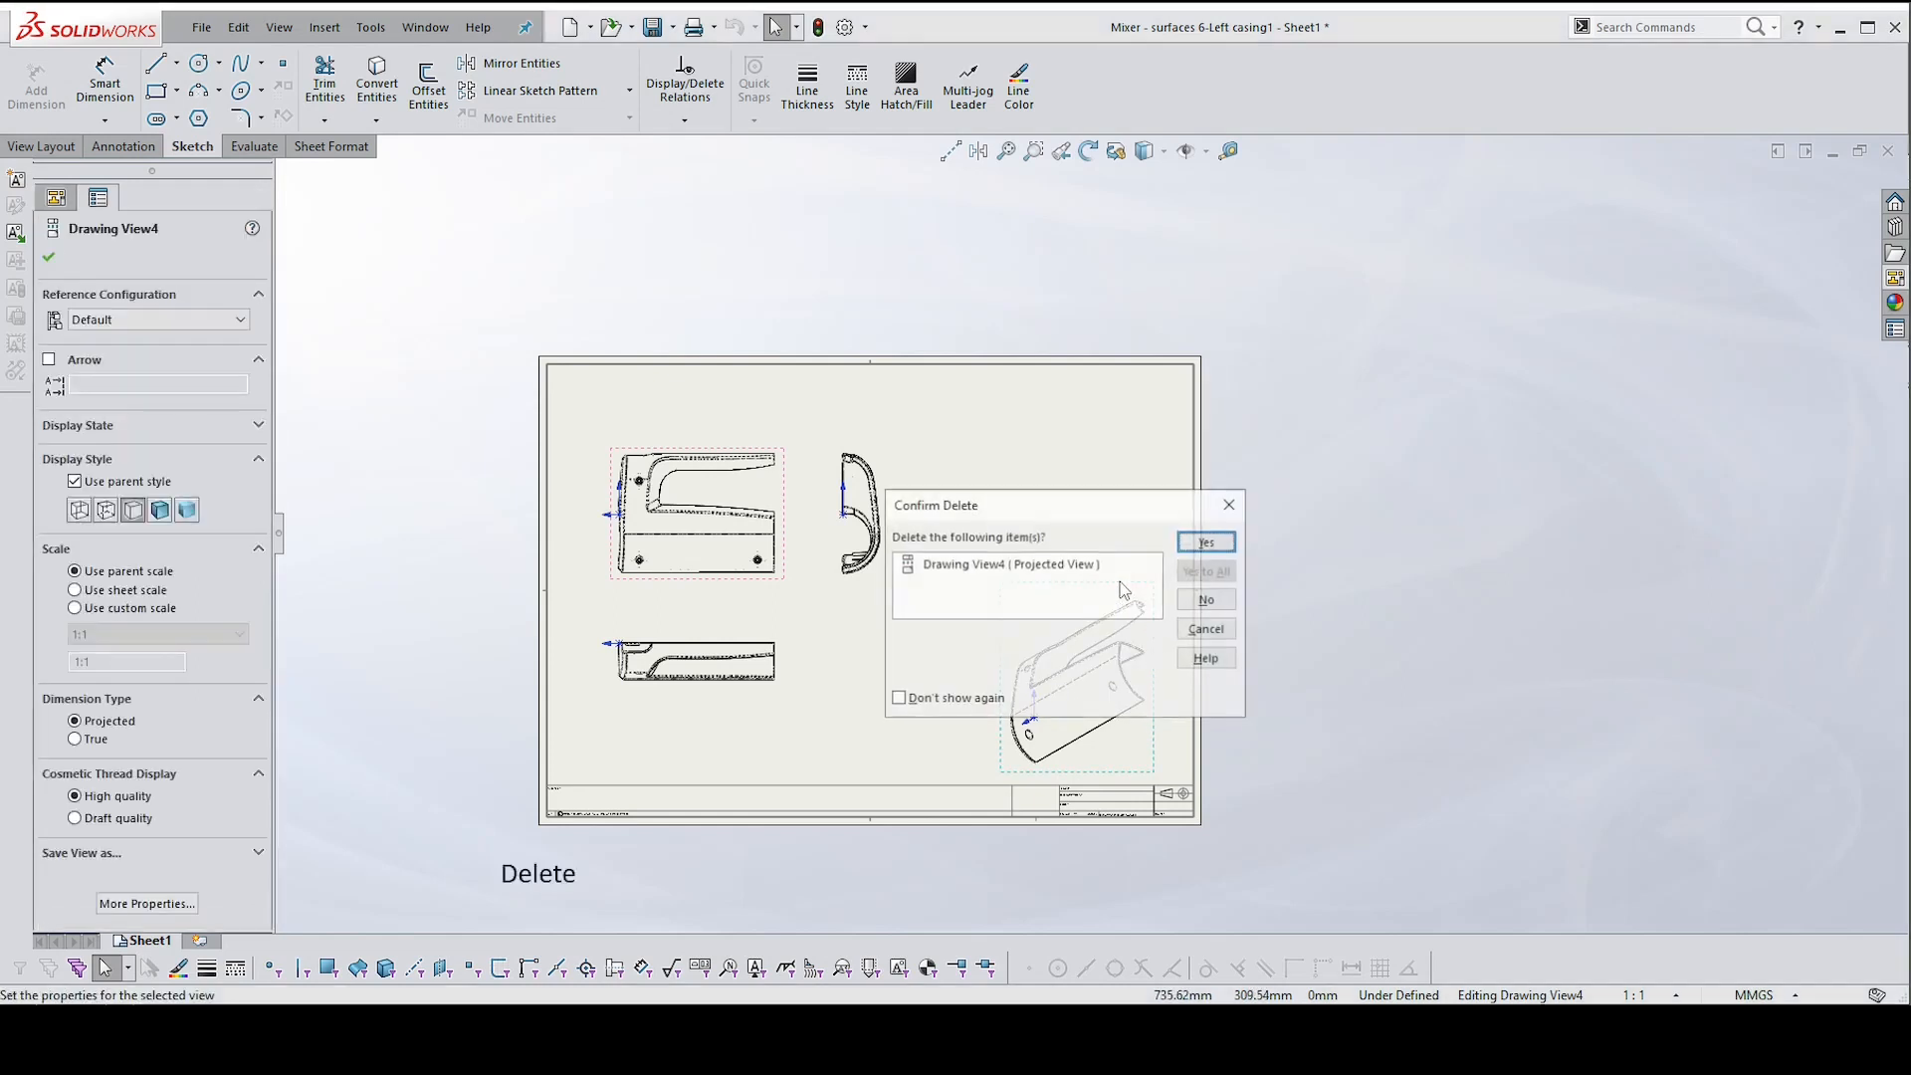
click(1208, 542)
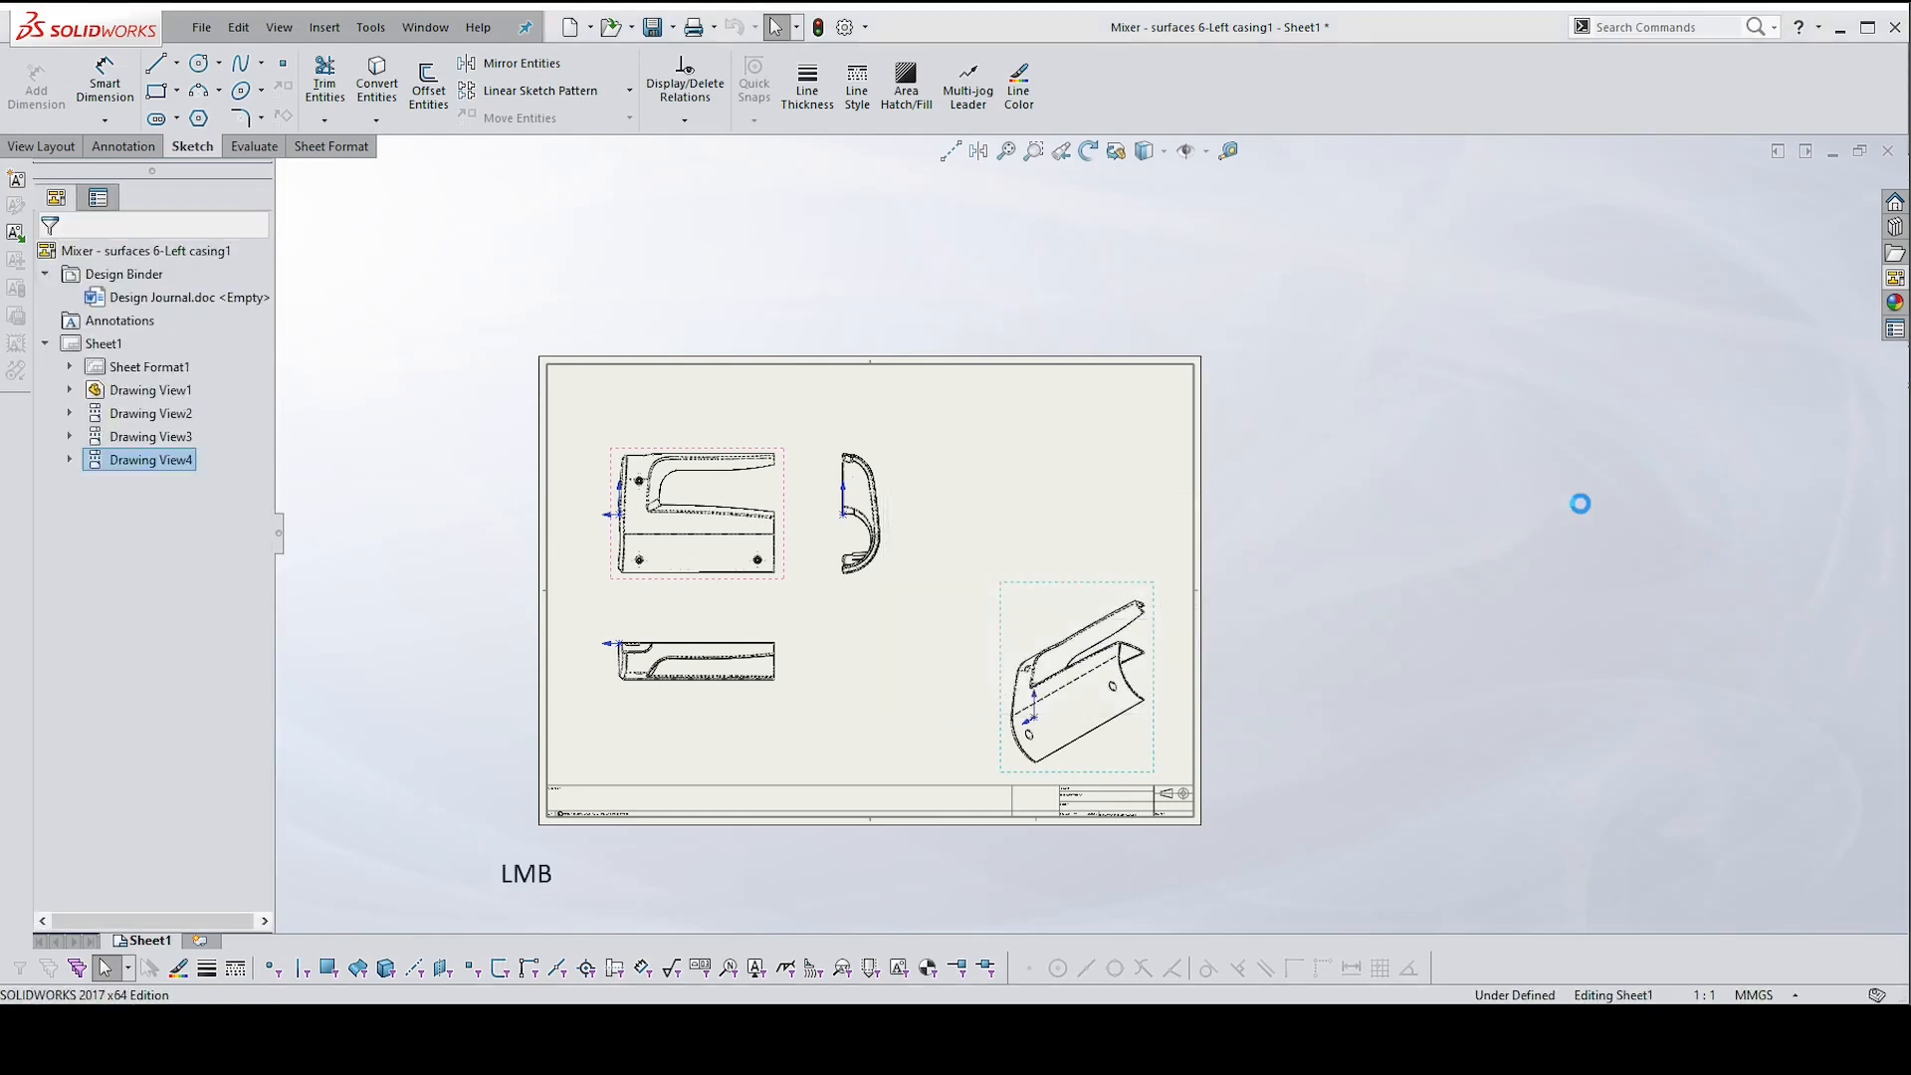
click(1894, 281)
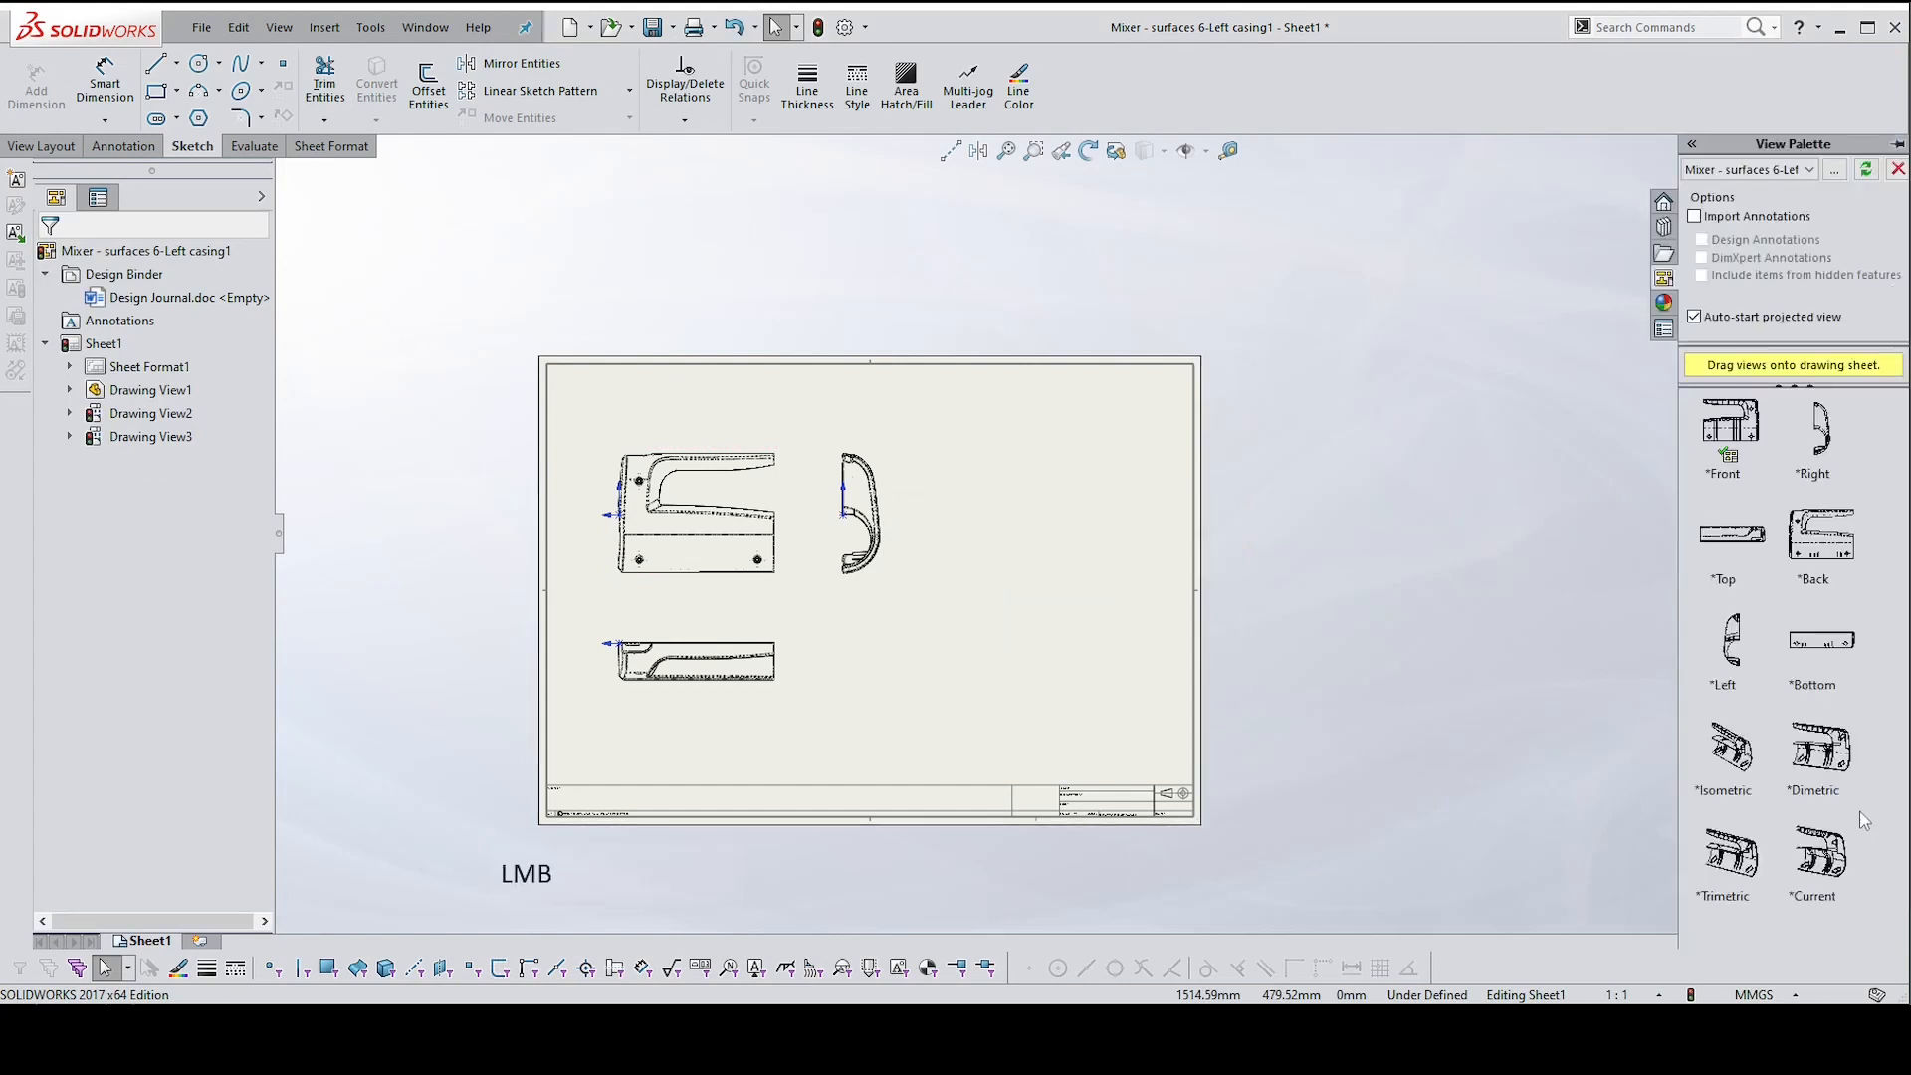
mouse_move(1742, 851)
mouse_down()
mouse_move(1160, 618)
mouse_move(1062, 661)
mouse_move(1135, 629)
mouse_up()
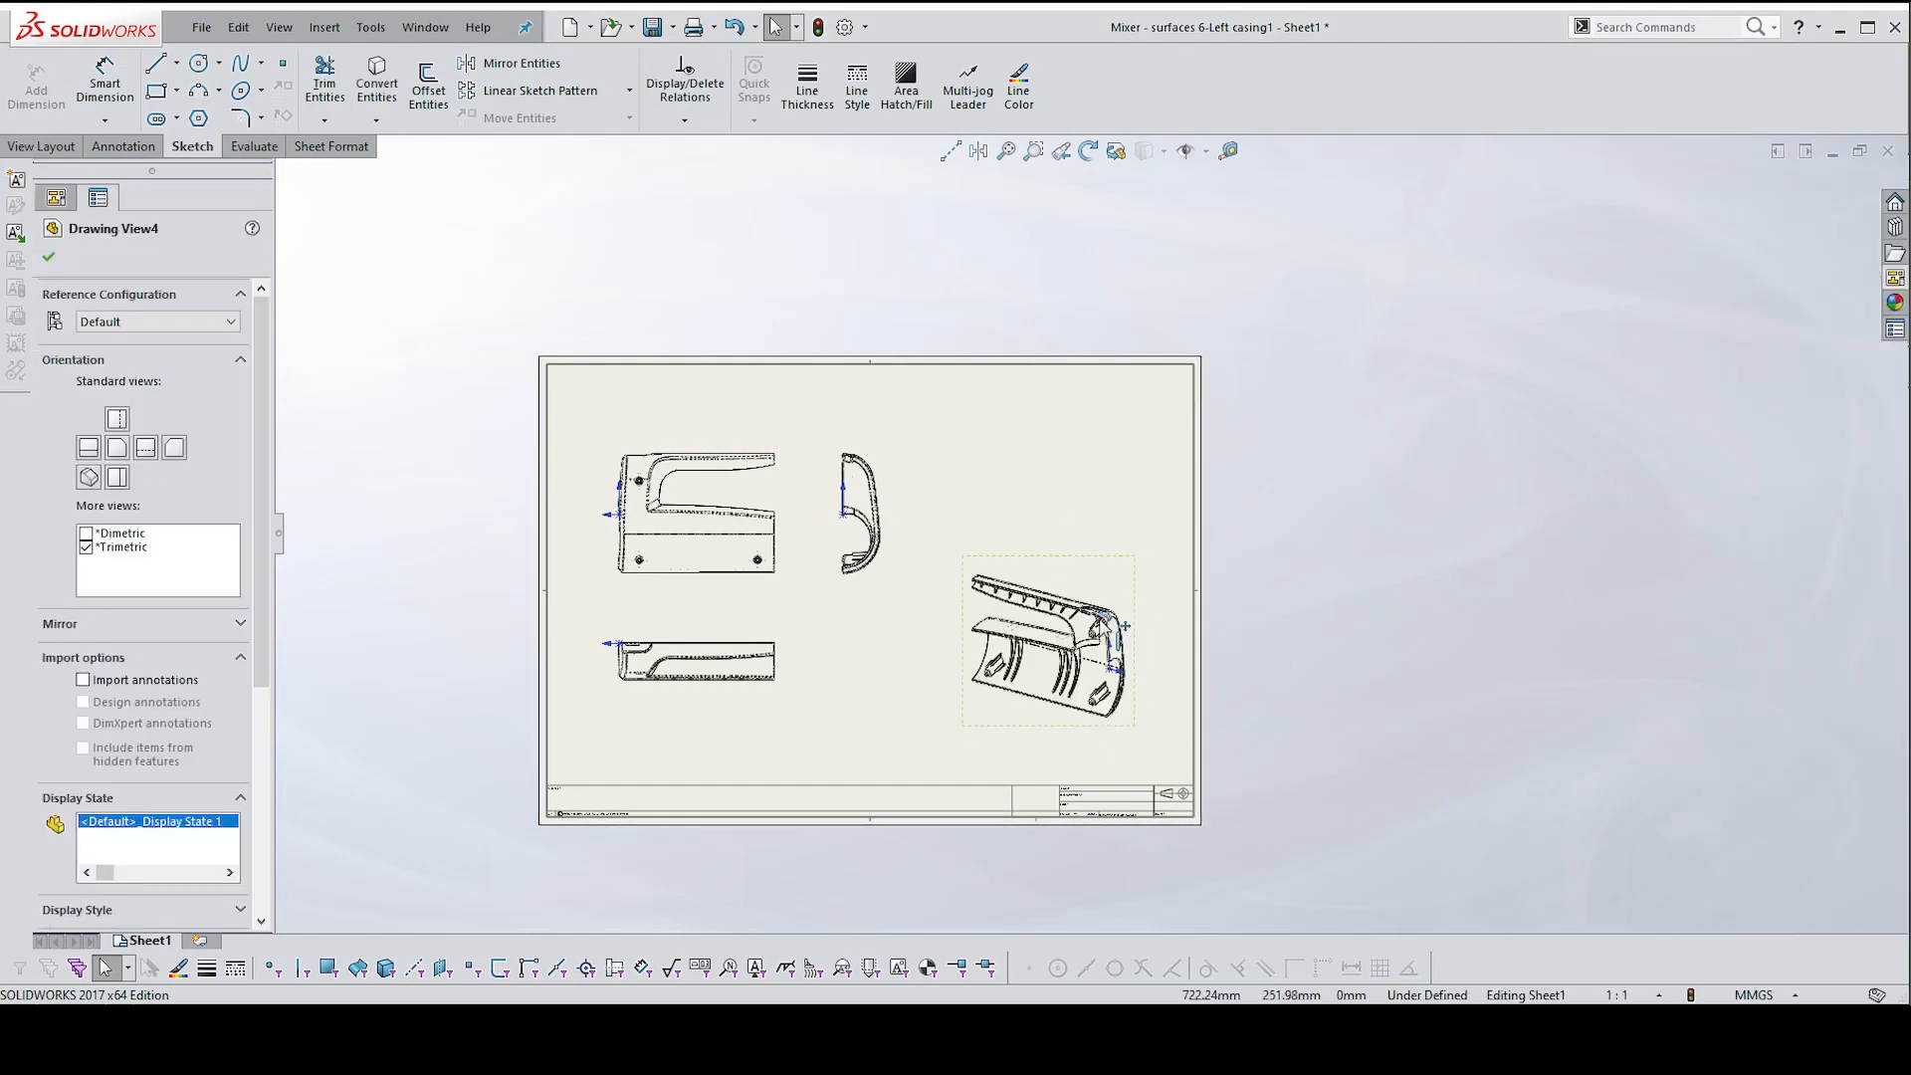
click(1105, 637)
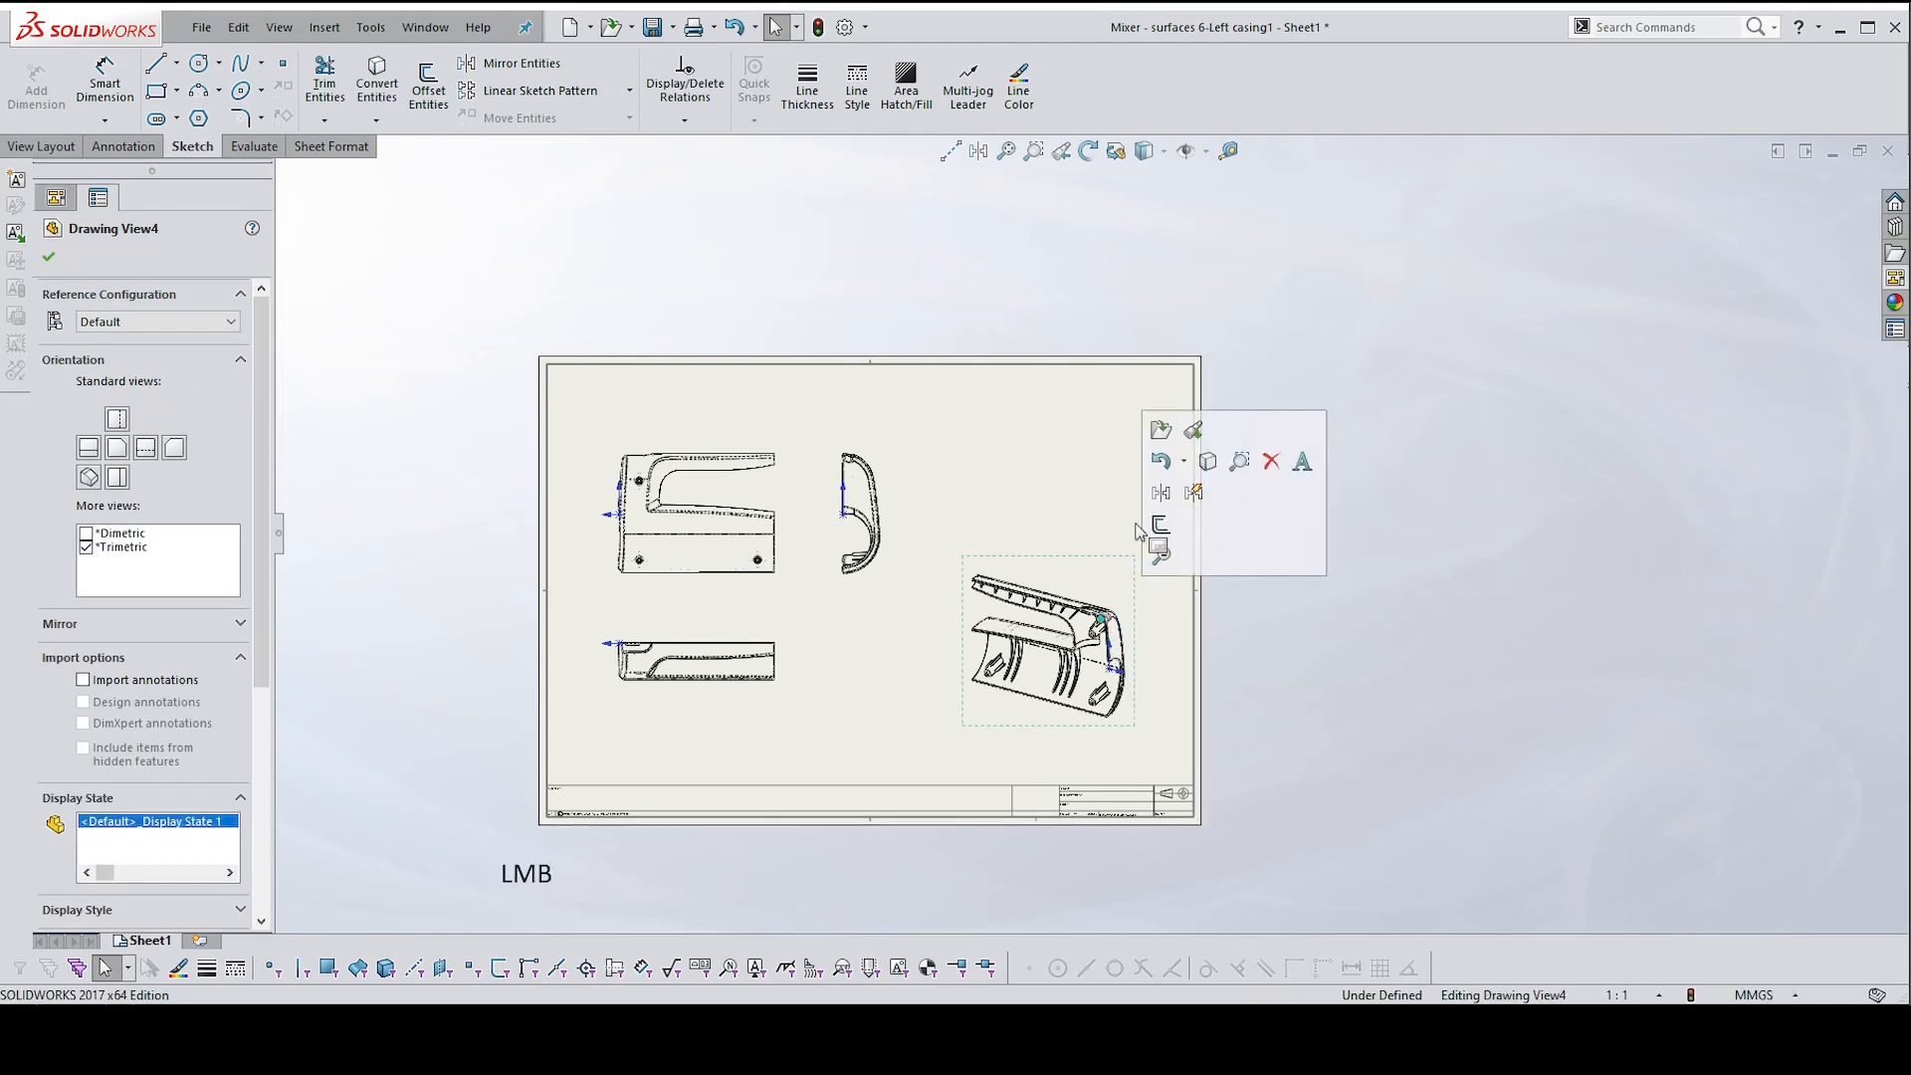
Rotate the Trimetric view with 3D Drawing View to show the casing's smooth outer side
click(1115, 150)
mouse_move(1094, 624)
mouse_down()
mouse_move(956, 593)
mouse_move(1026, 627)
mouse_move(1101, 597)
mouse_move(951, 692)
mouse_move(1041, 772)
mouse_move(1030, 784)
mouse_up()
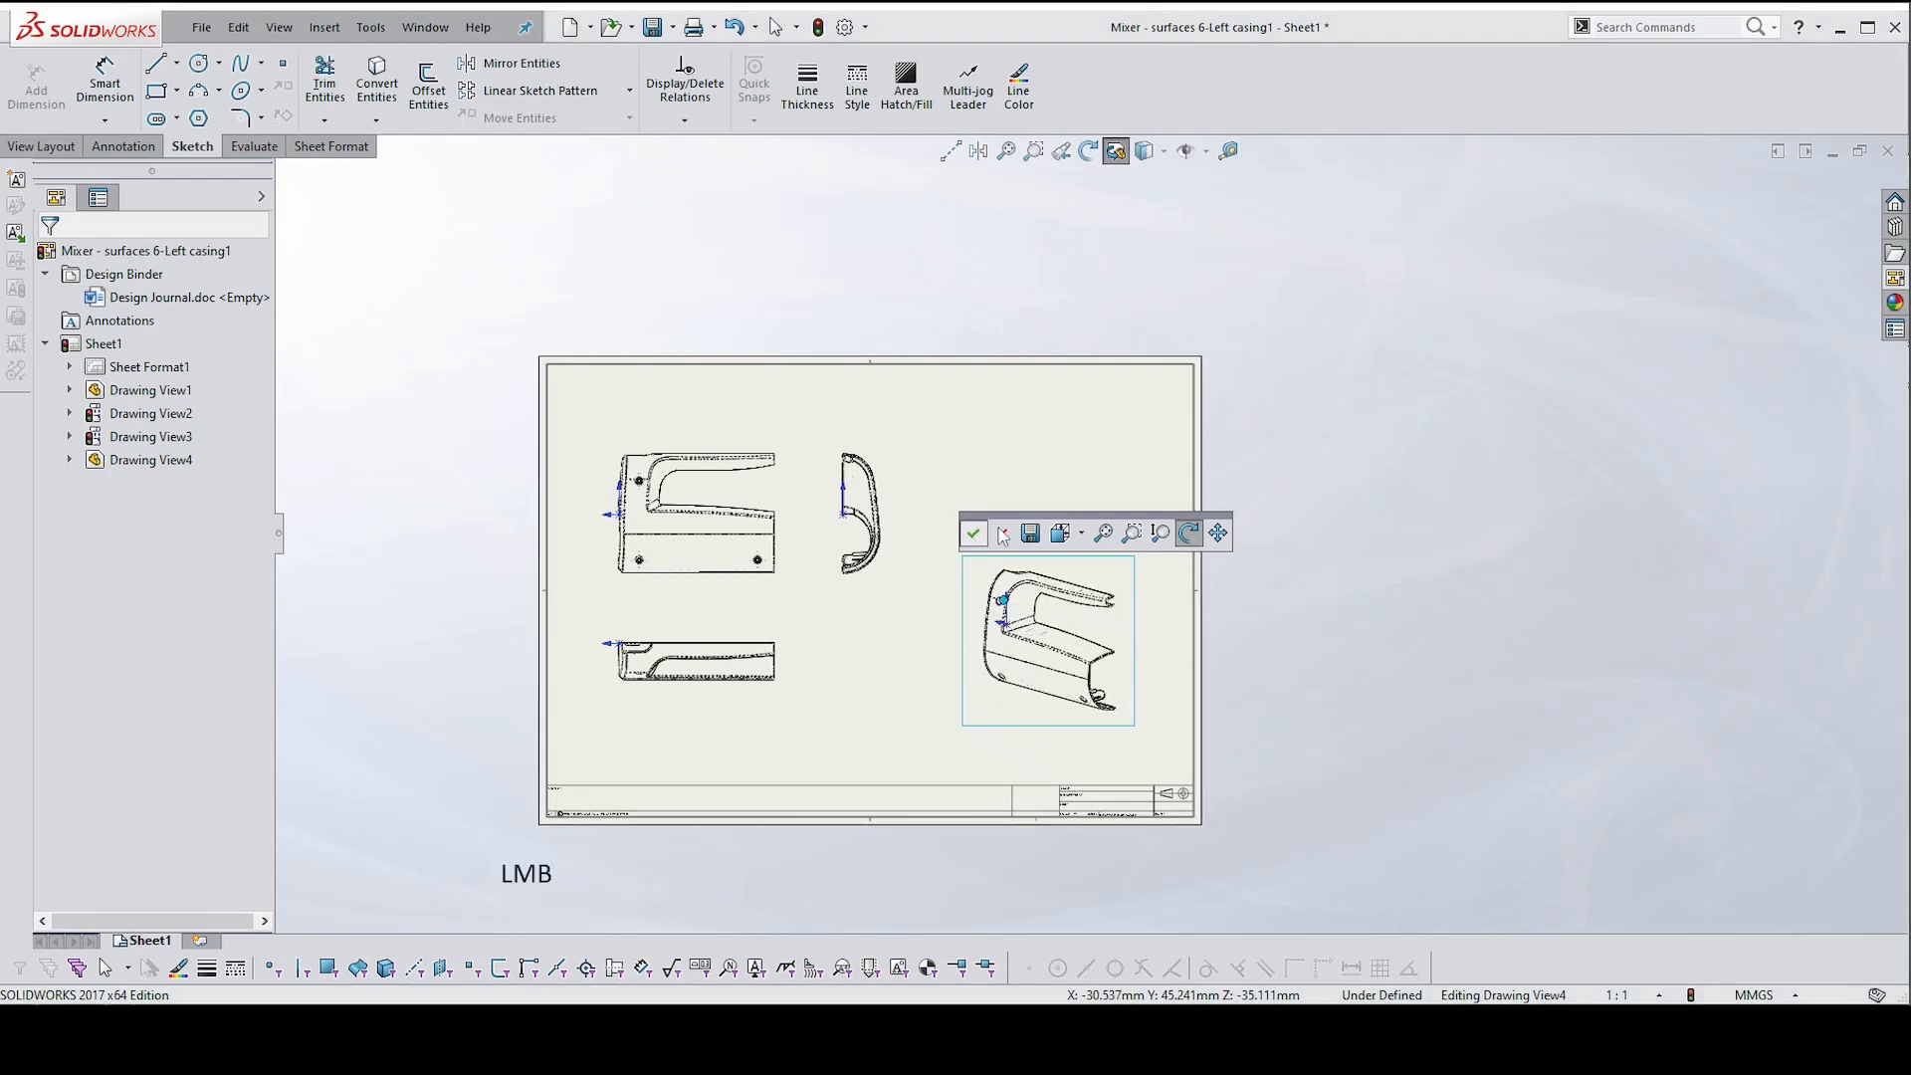
key(Escape)
Copy the rotated pictorial view and paste the duplicate above it on the sheet
click(1096, 566)
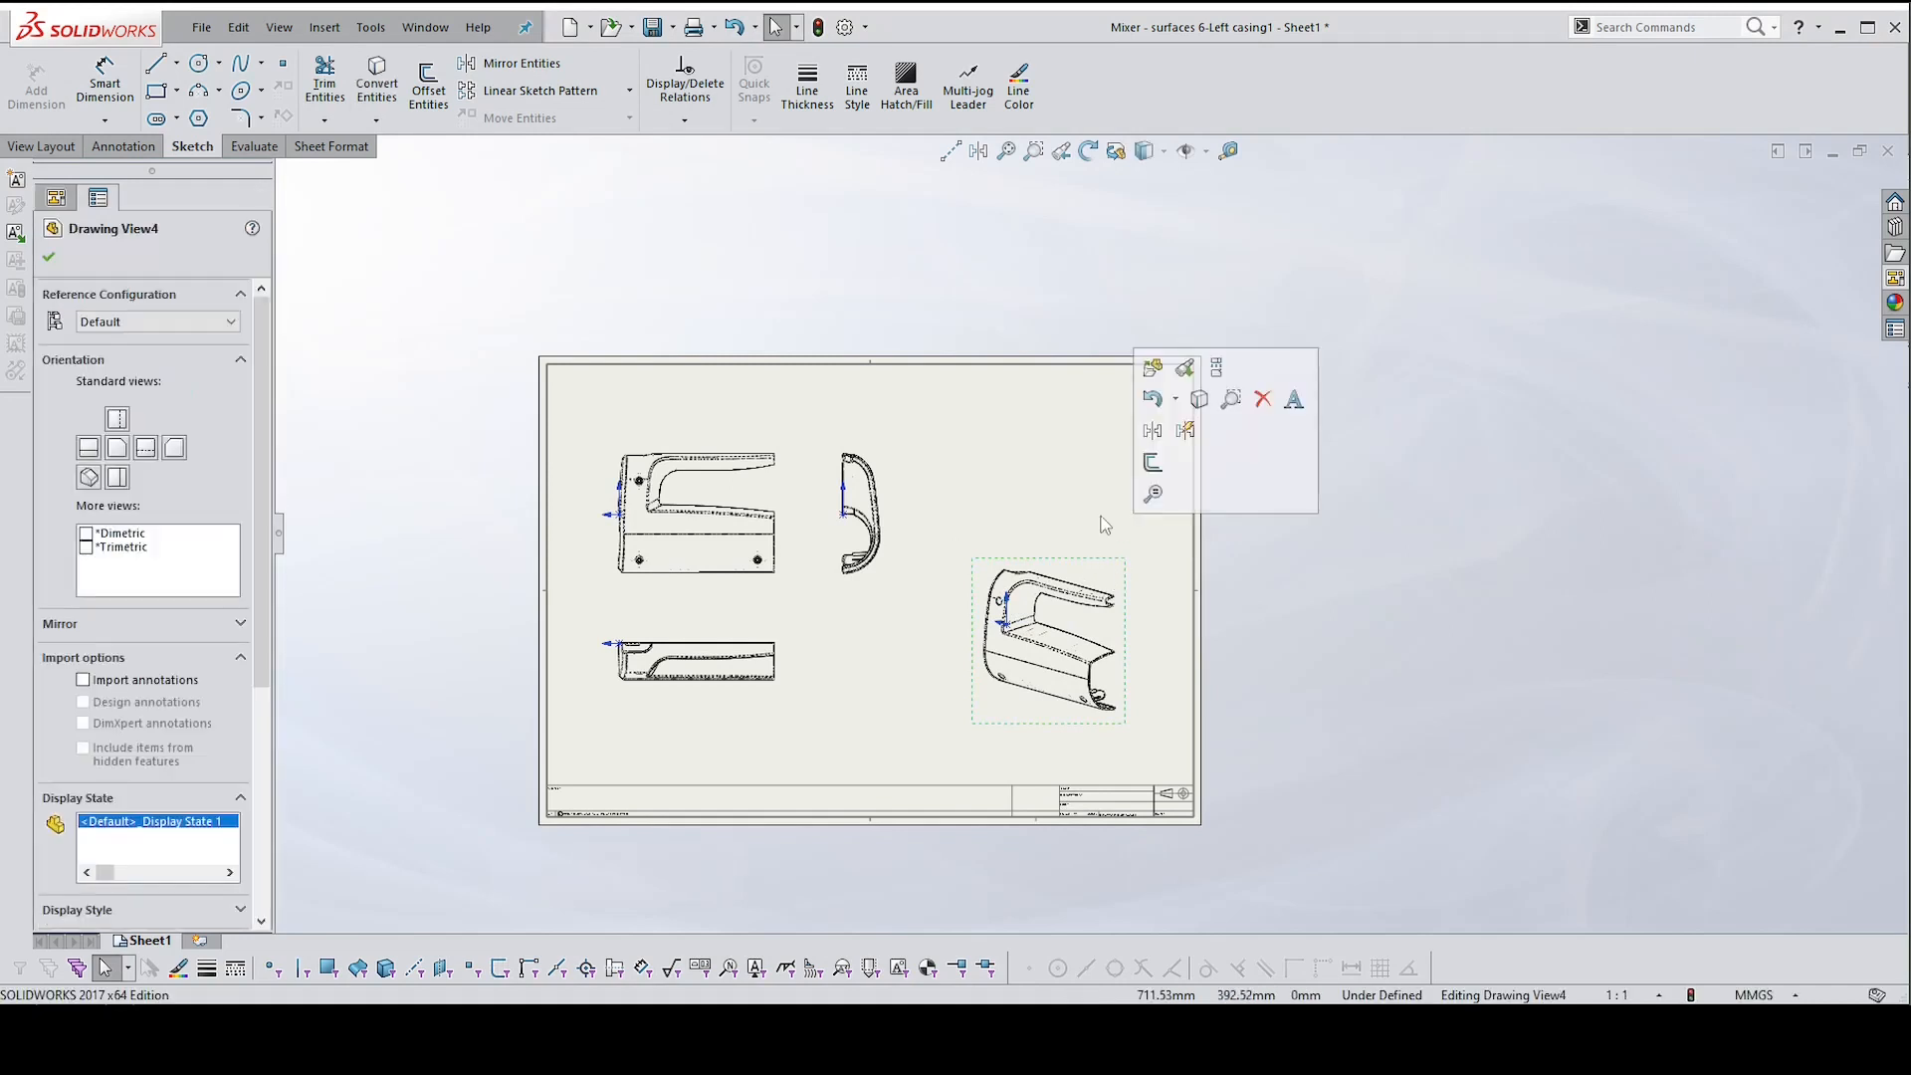
click(1073, 462)
key(ctrl+v)
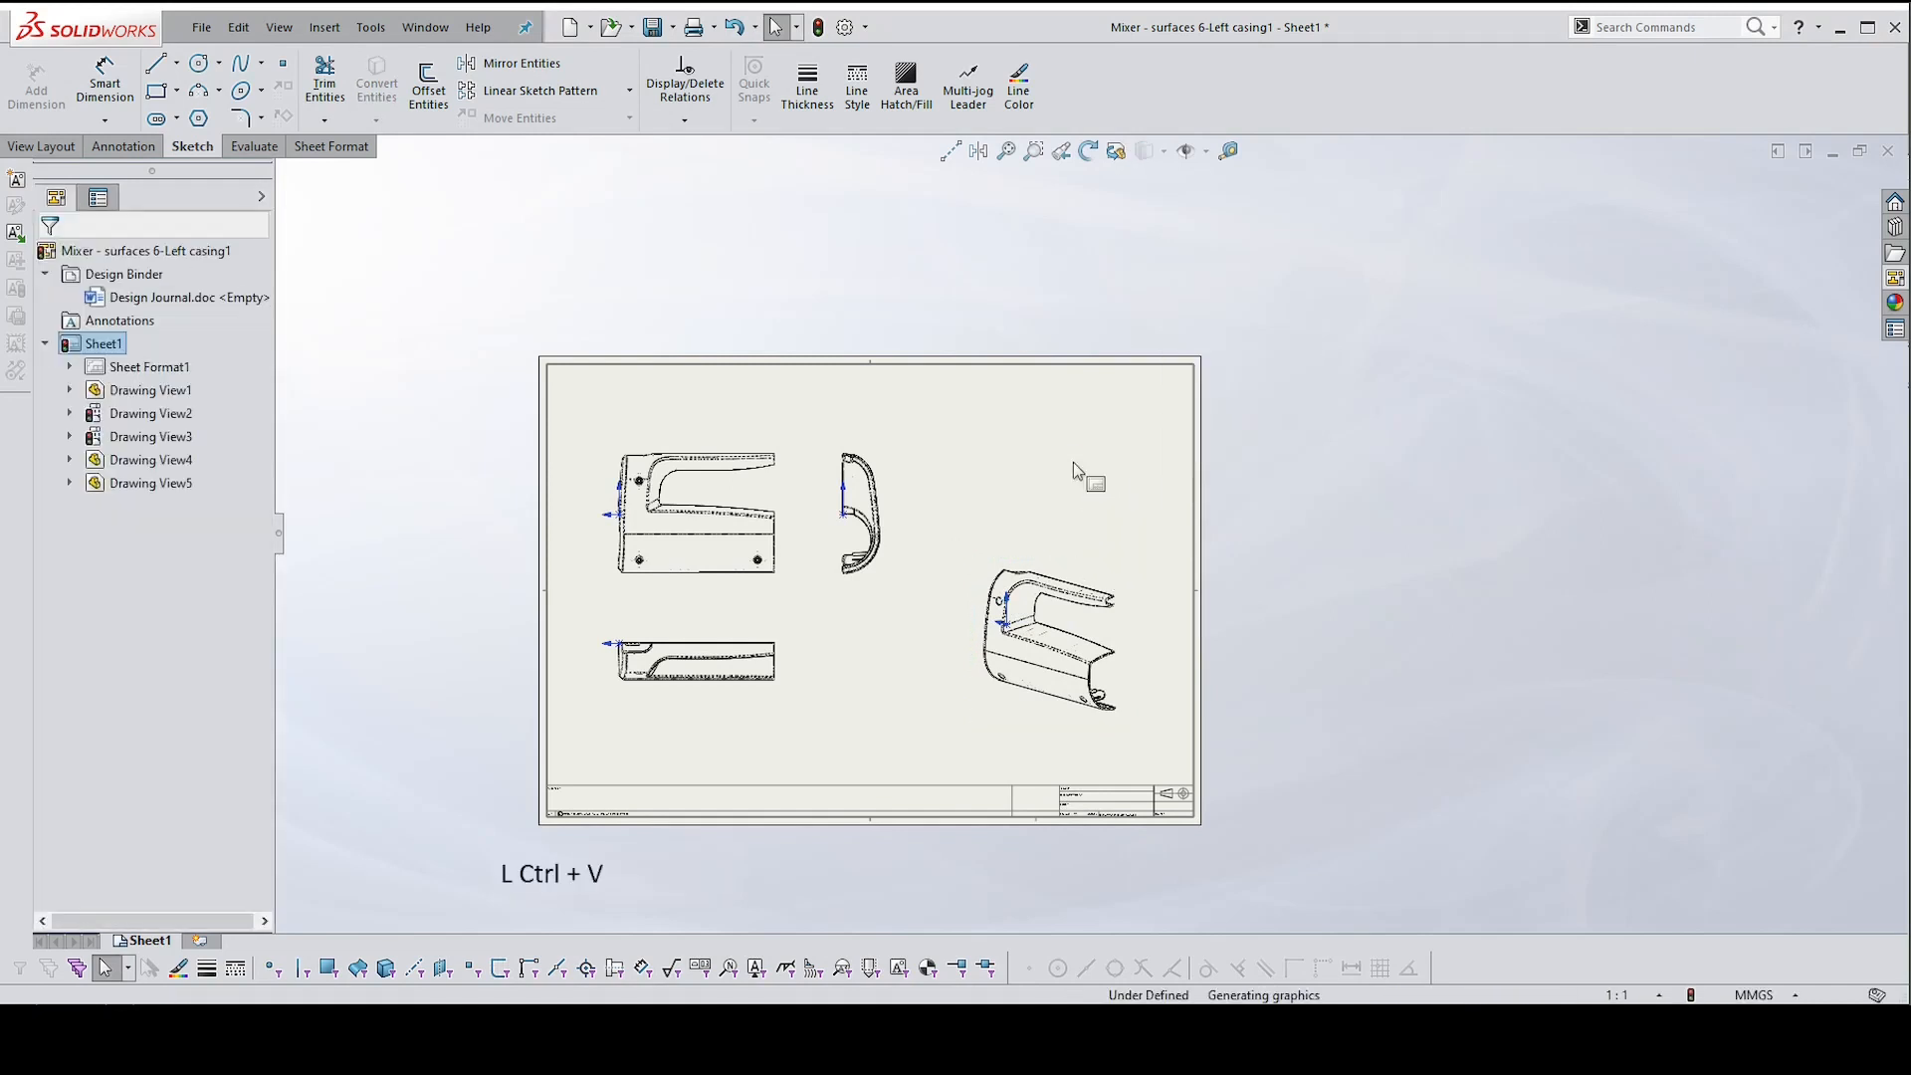
Rotate the duplicated pictorial view with 3D Drawing View to show the casing's ribbed inner side
click(1127, 483)
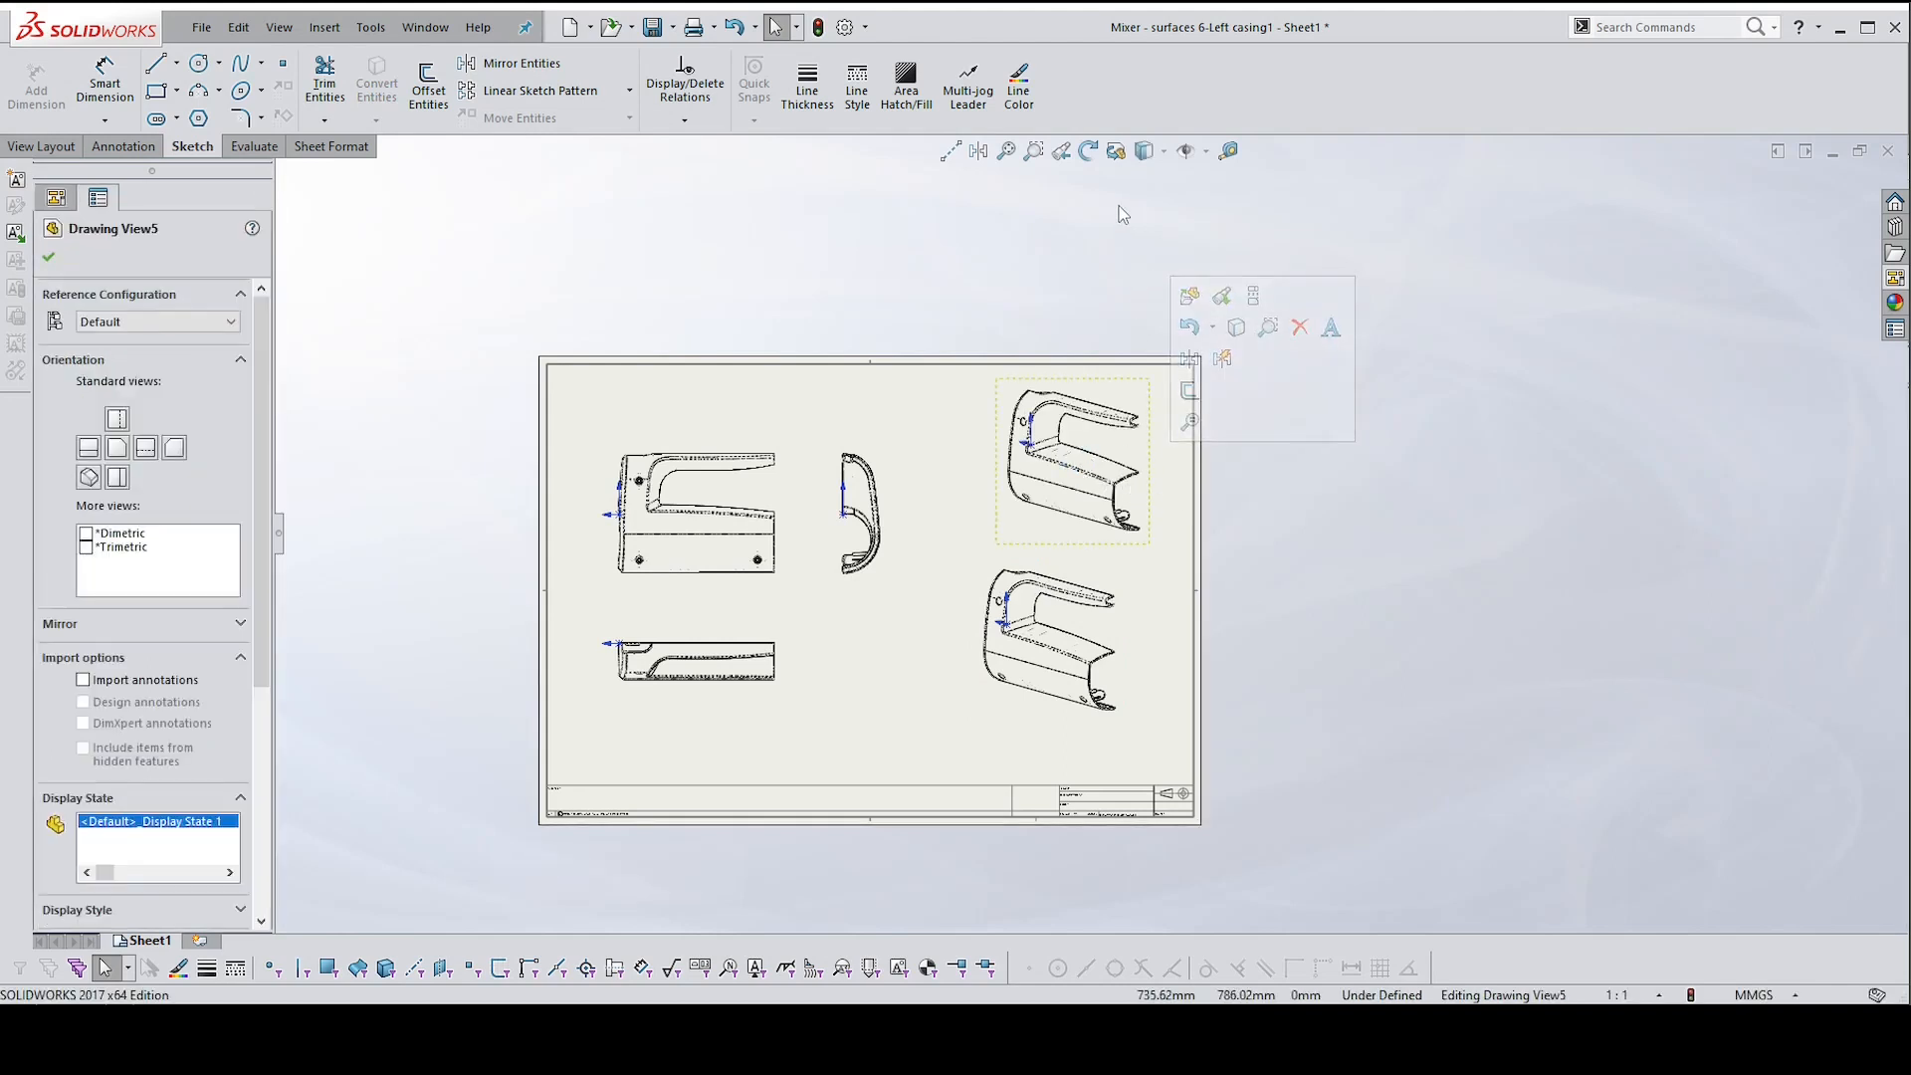
click(1116, 151)
mouse_move(1107, 439)
mouse_down()
mouse_move(971, 443)
mouse_move(1023, 452)
mouse_move(1114, 403)
mouse_move(1115, 537)
mouse_move(1117, 494)
mouse_move(1074, 421)
mouse_move(1153, 386)
mouse_move(1099, 538)
mouse_move(1109, 448)
mouse_move(1060, 408)
mouse_move(973, 412)
mouse_move(1151, 418)
mouse_move(1124, 412)
mouse_up()
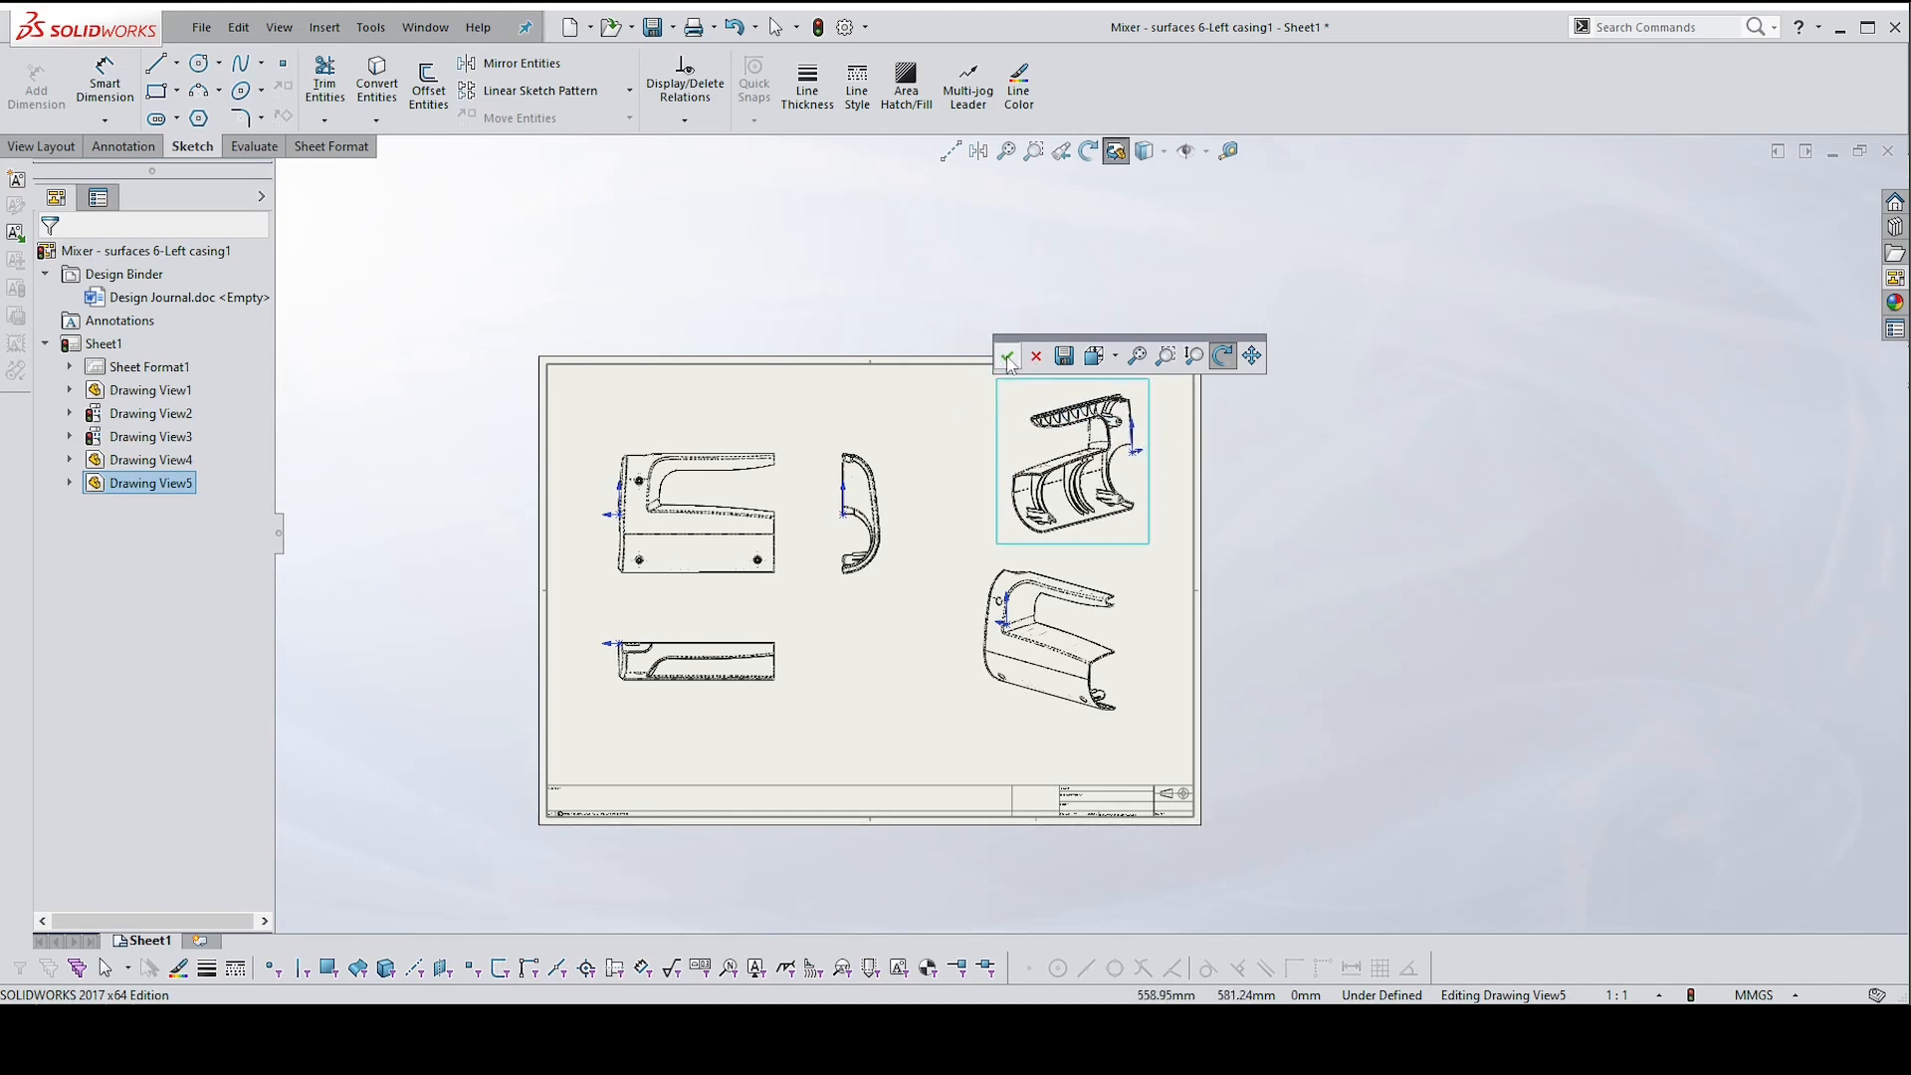
click(1007, 358)
key(Escape)
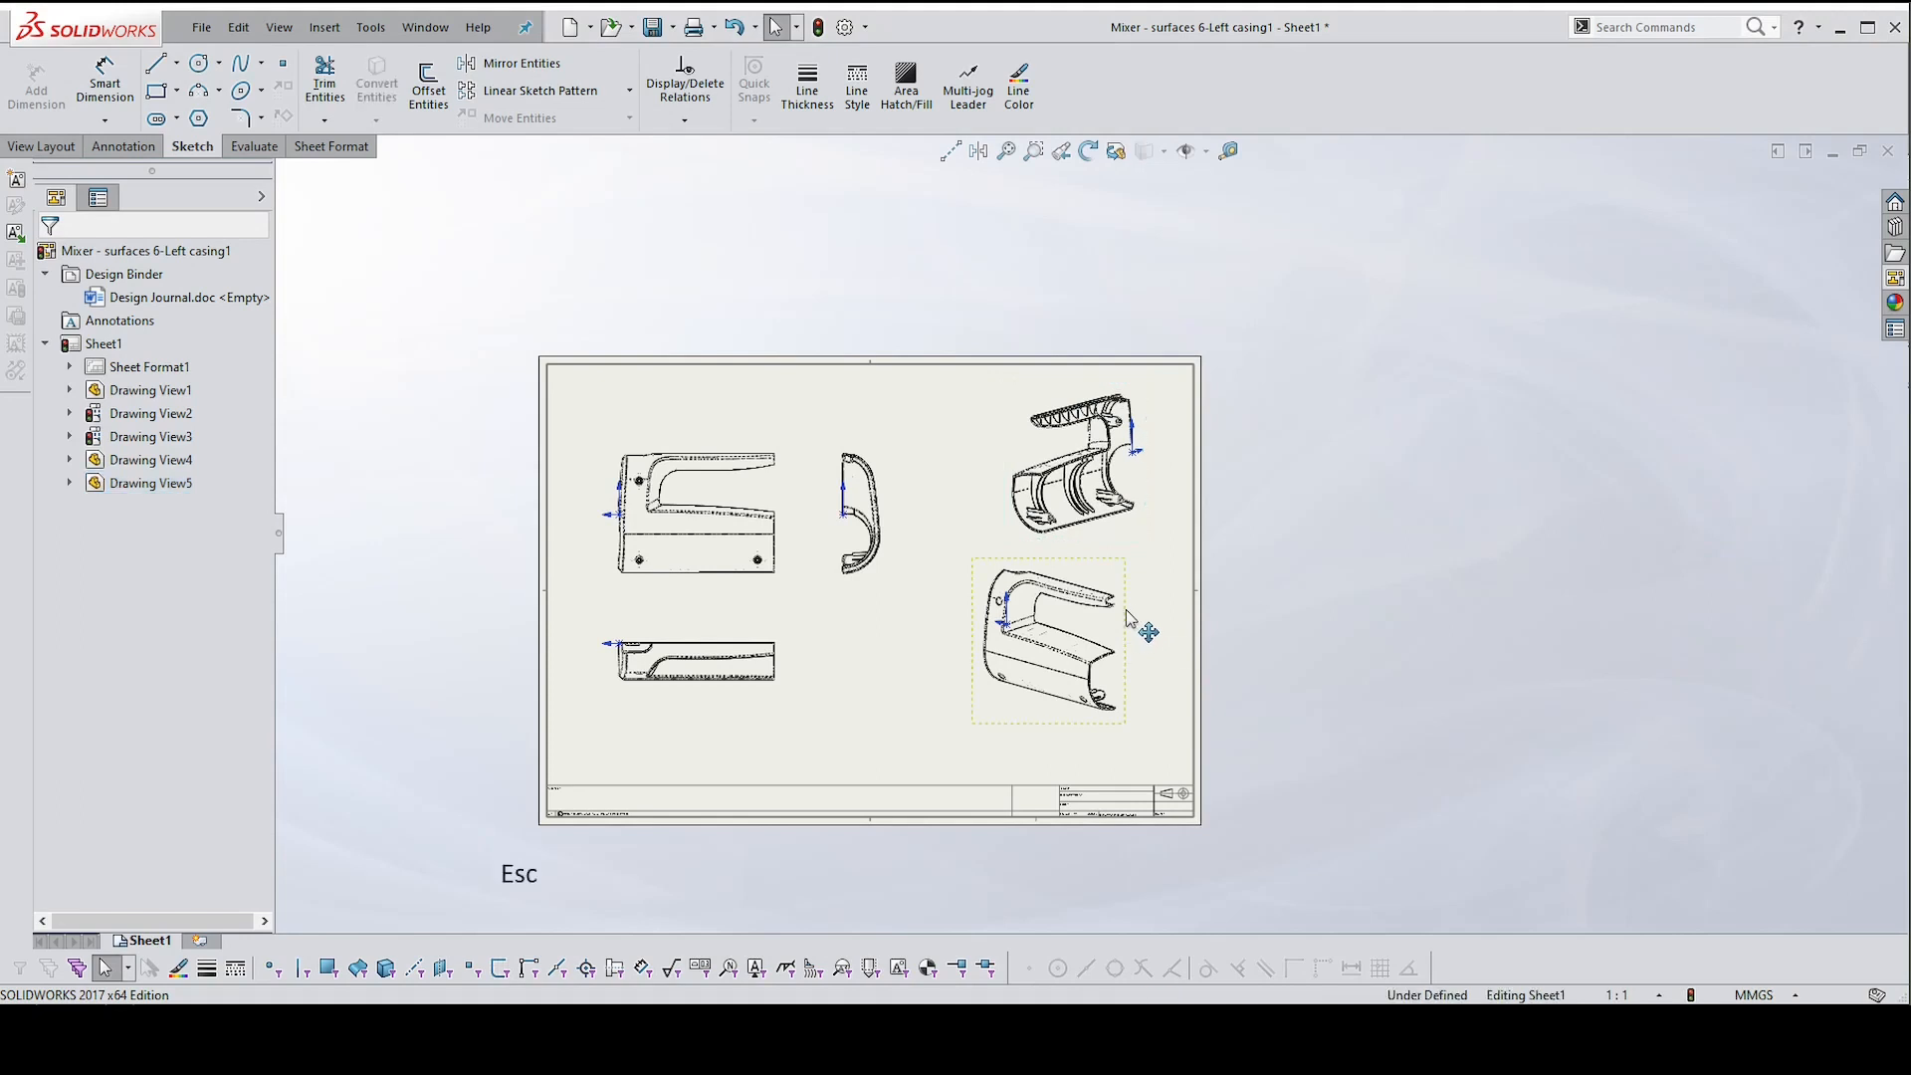
Stack the two pictorial views along the sheet's right border, with the ribbed inner view above the outer view
click(1144, 632)
drag(1135, 542, 1130, 517)
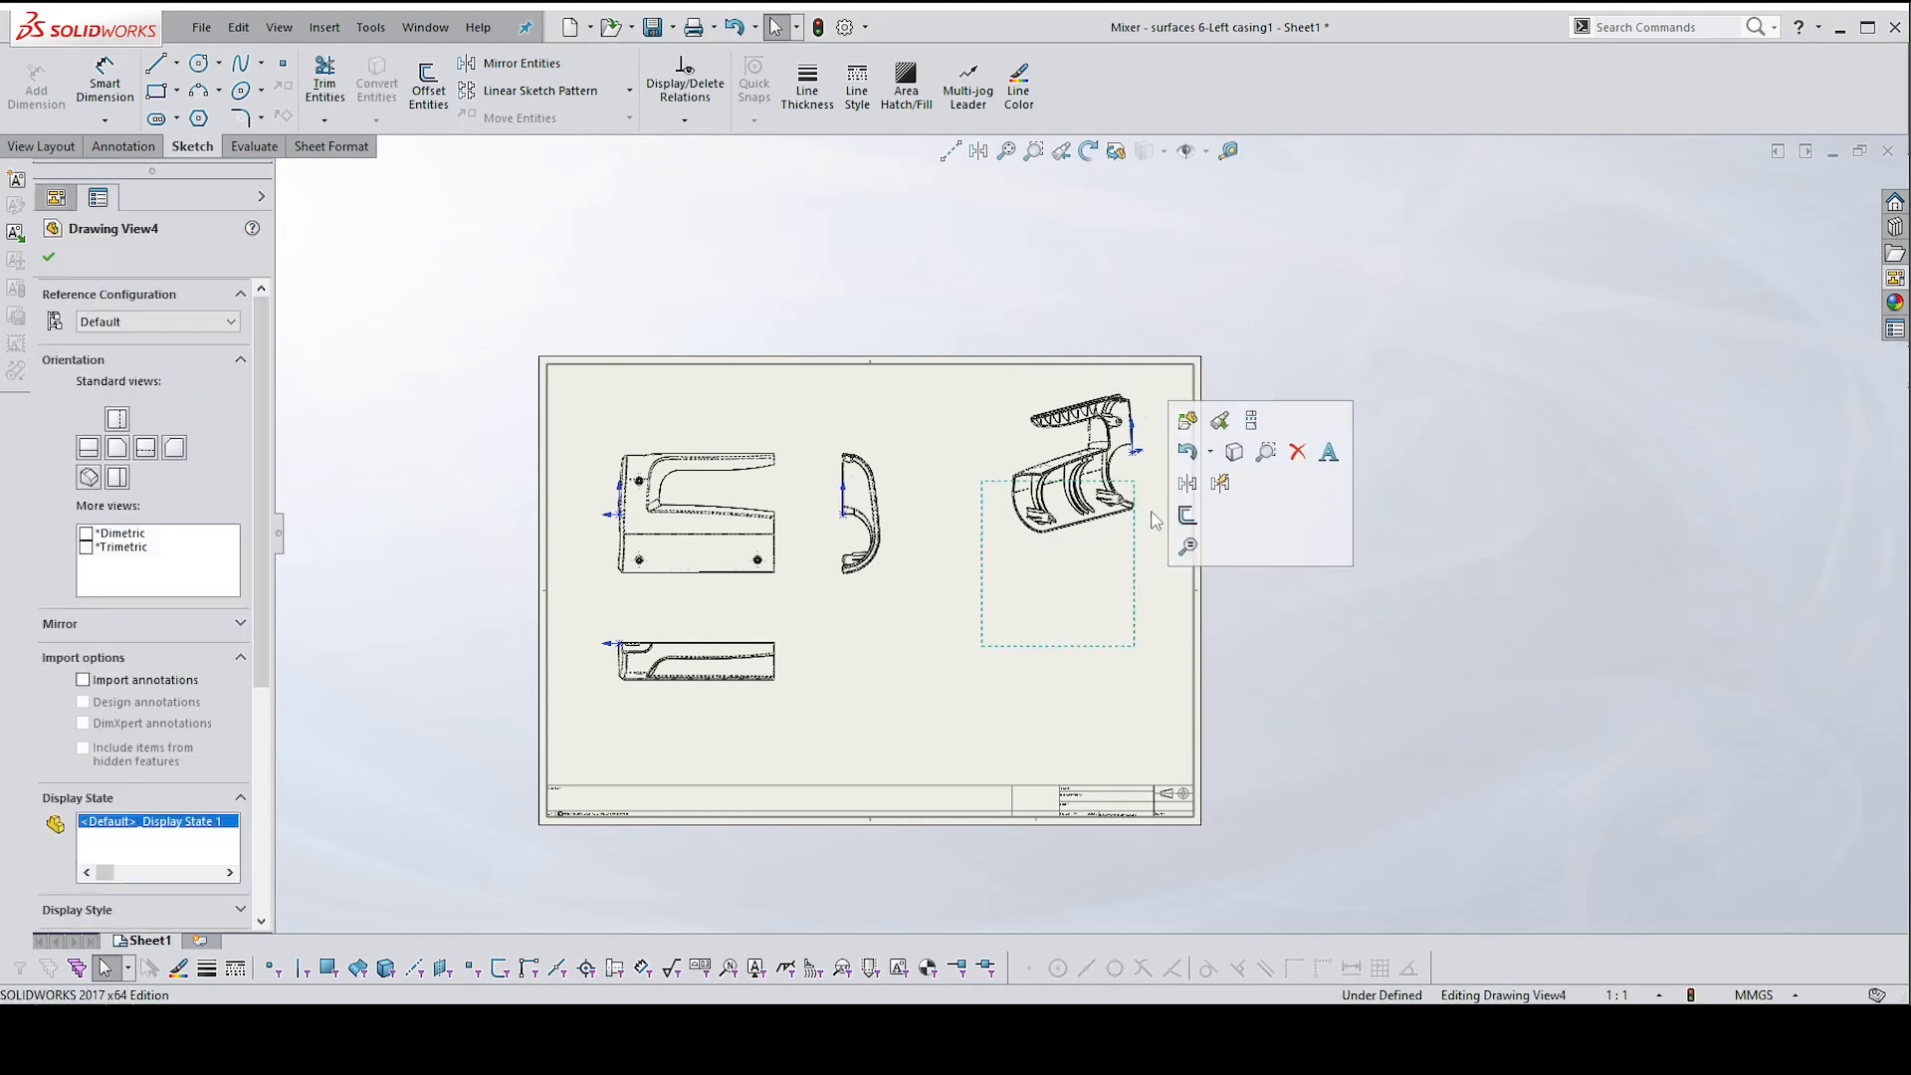
mouse_move(1137, 619)
mouse_down()
mouse_move(1182, 768)
mouse_move(1178, 750)
mouse_up()
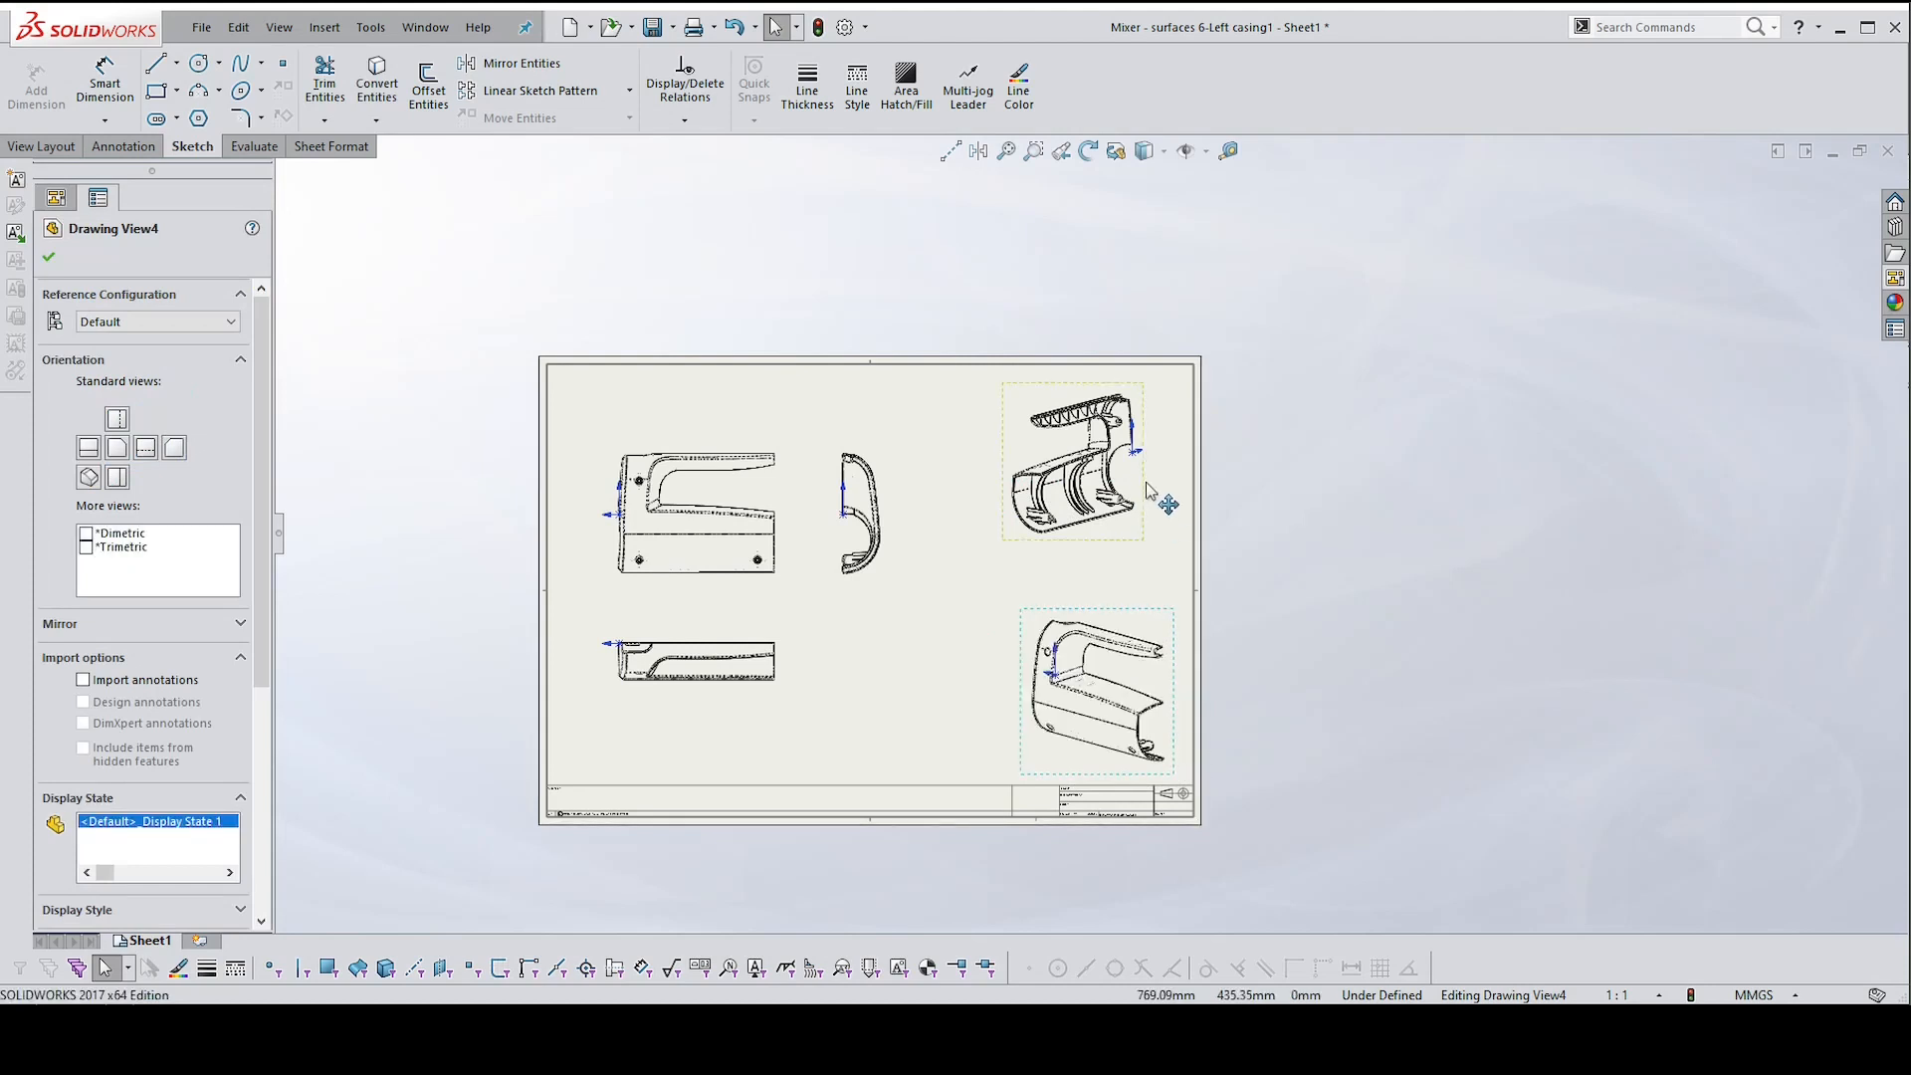
drag(1166, 532, 1175, 538)
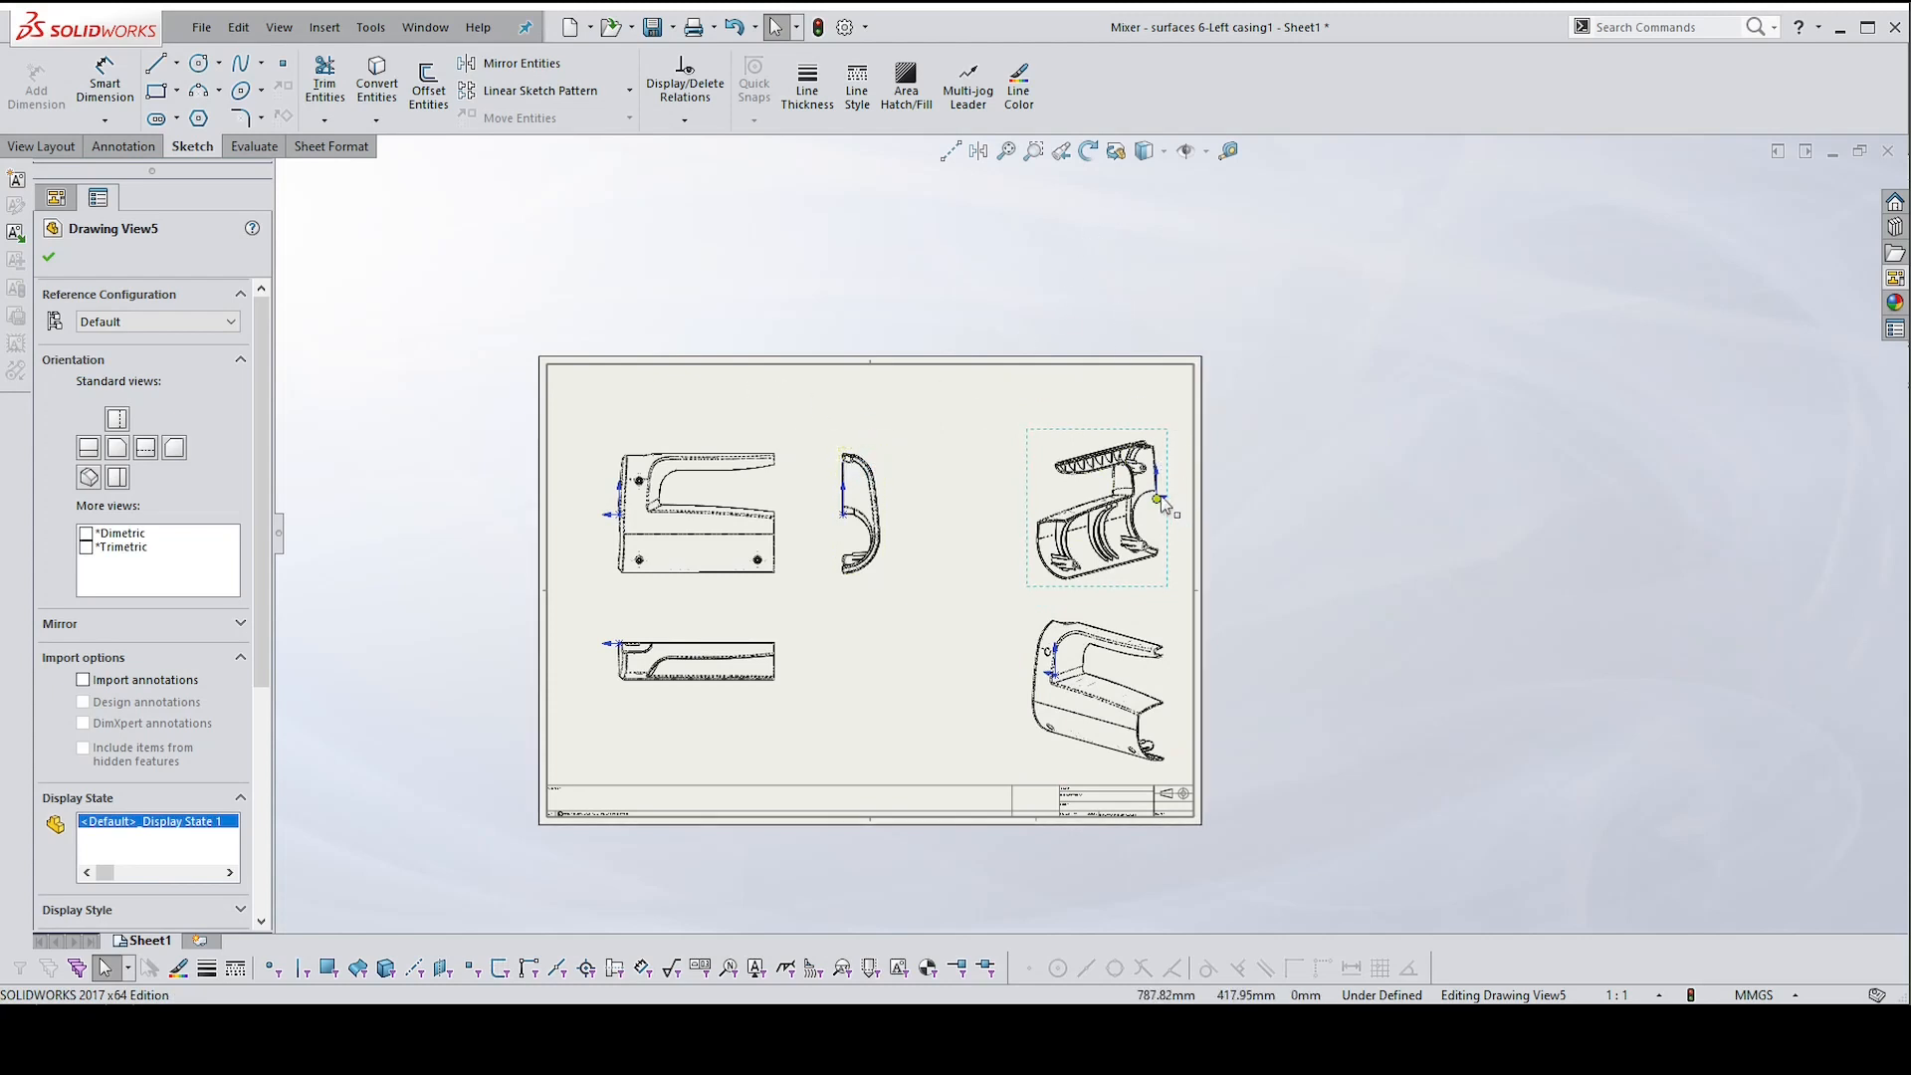
Hide the origins in the drawing views
click(1208, 152)
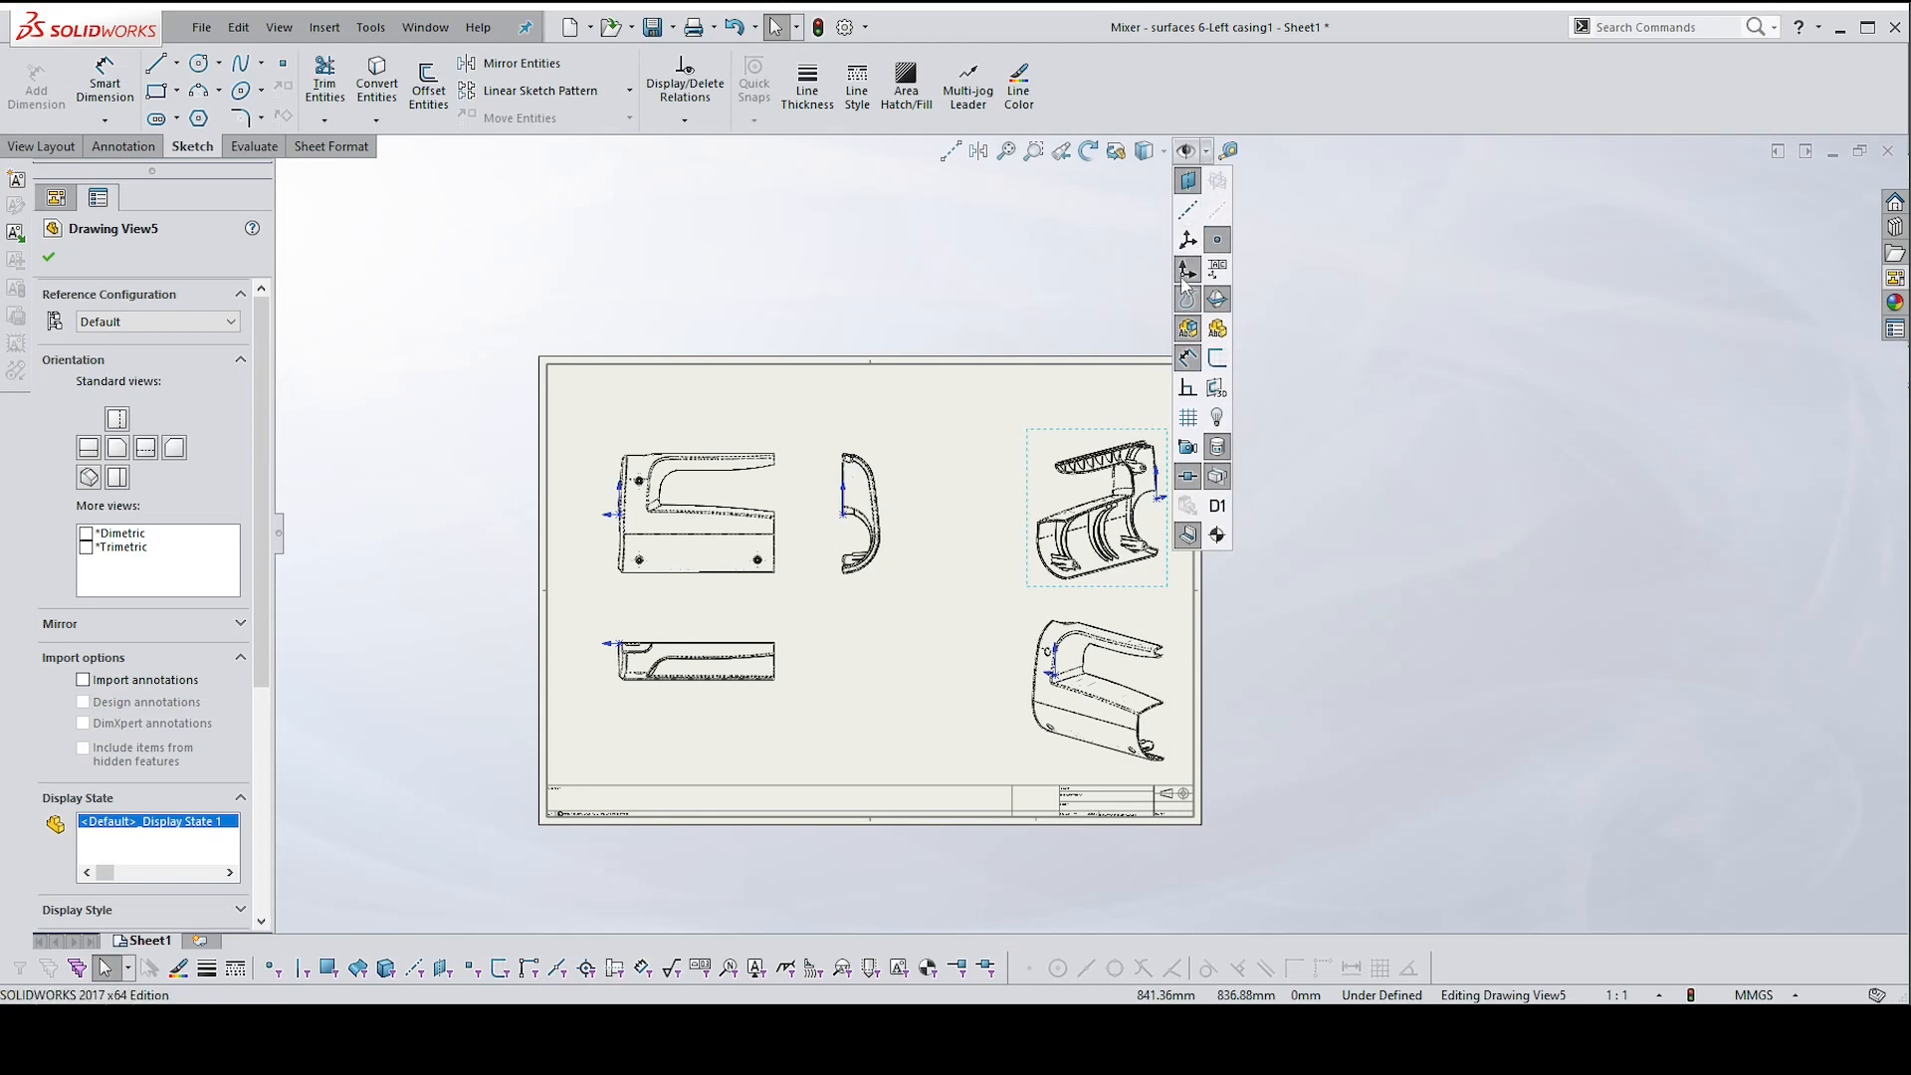
click(1188, 271)
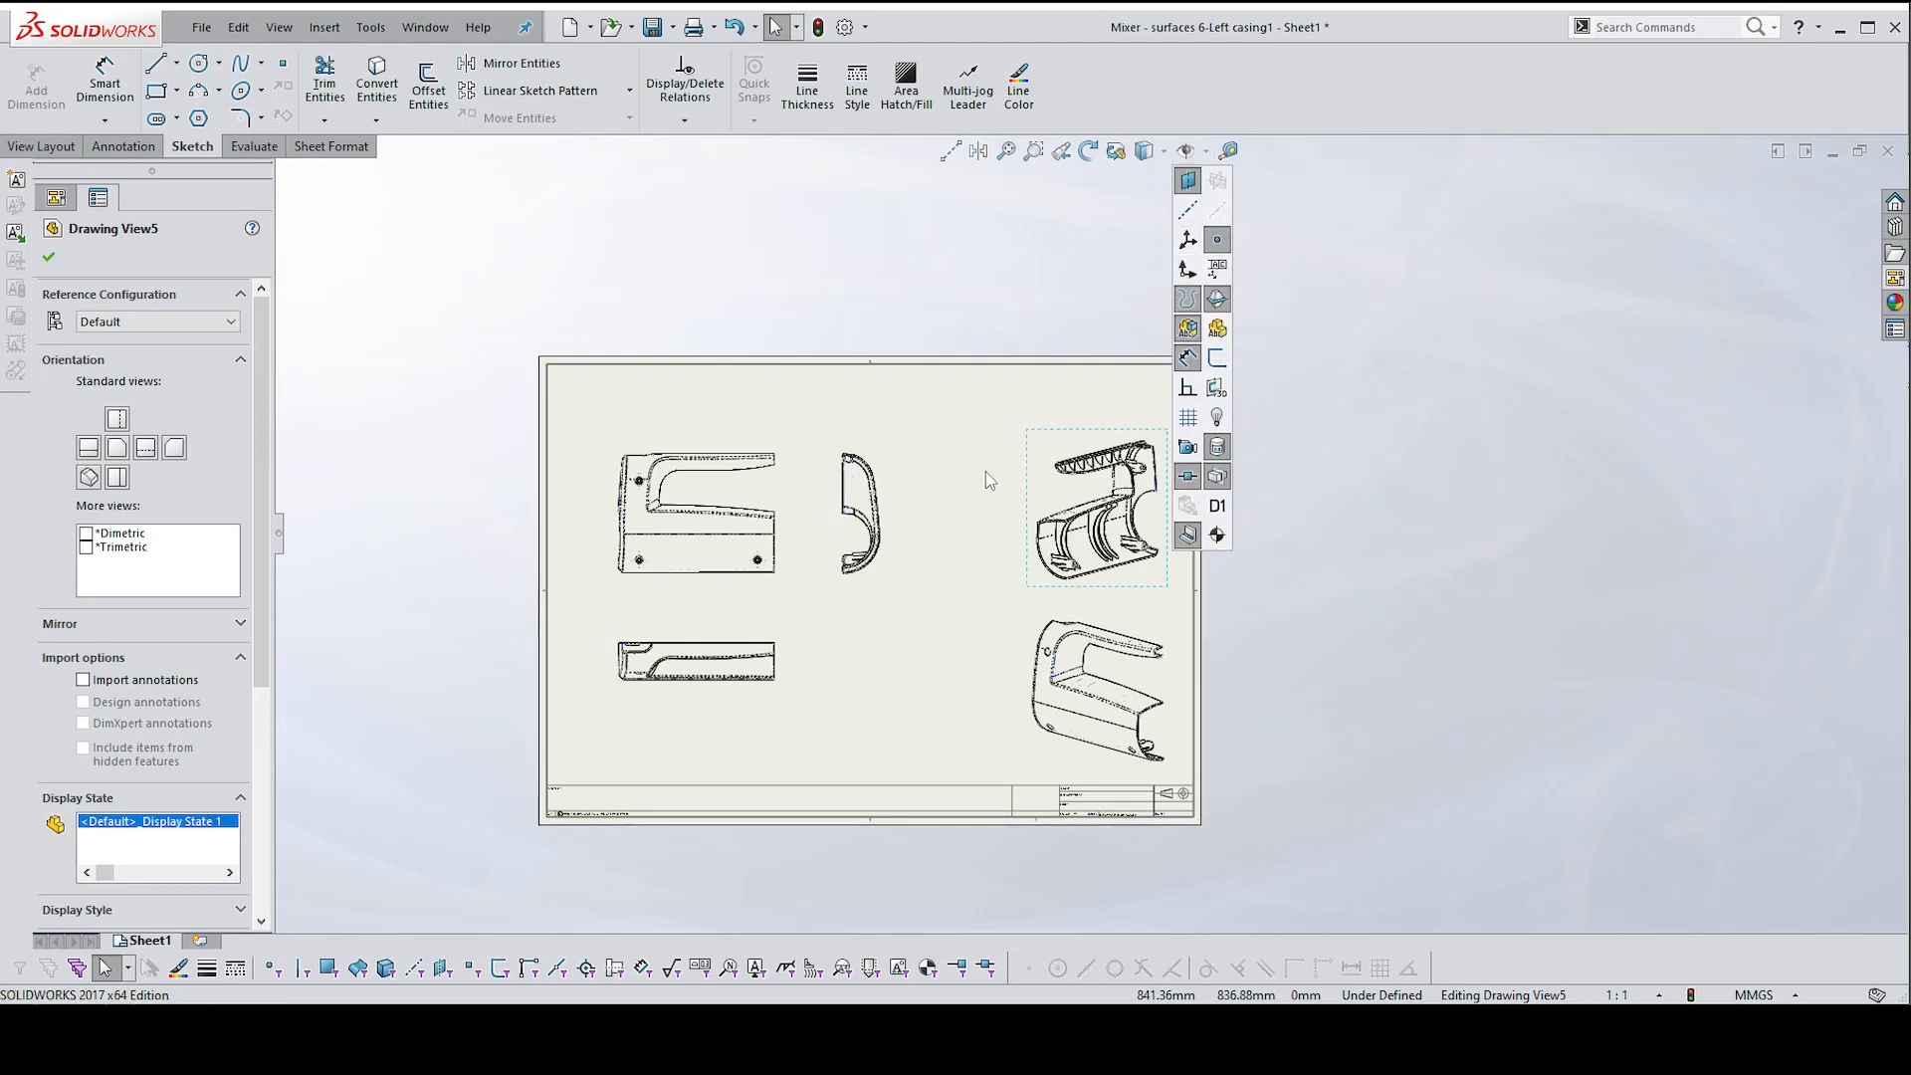
key(Escape)
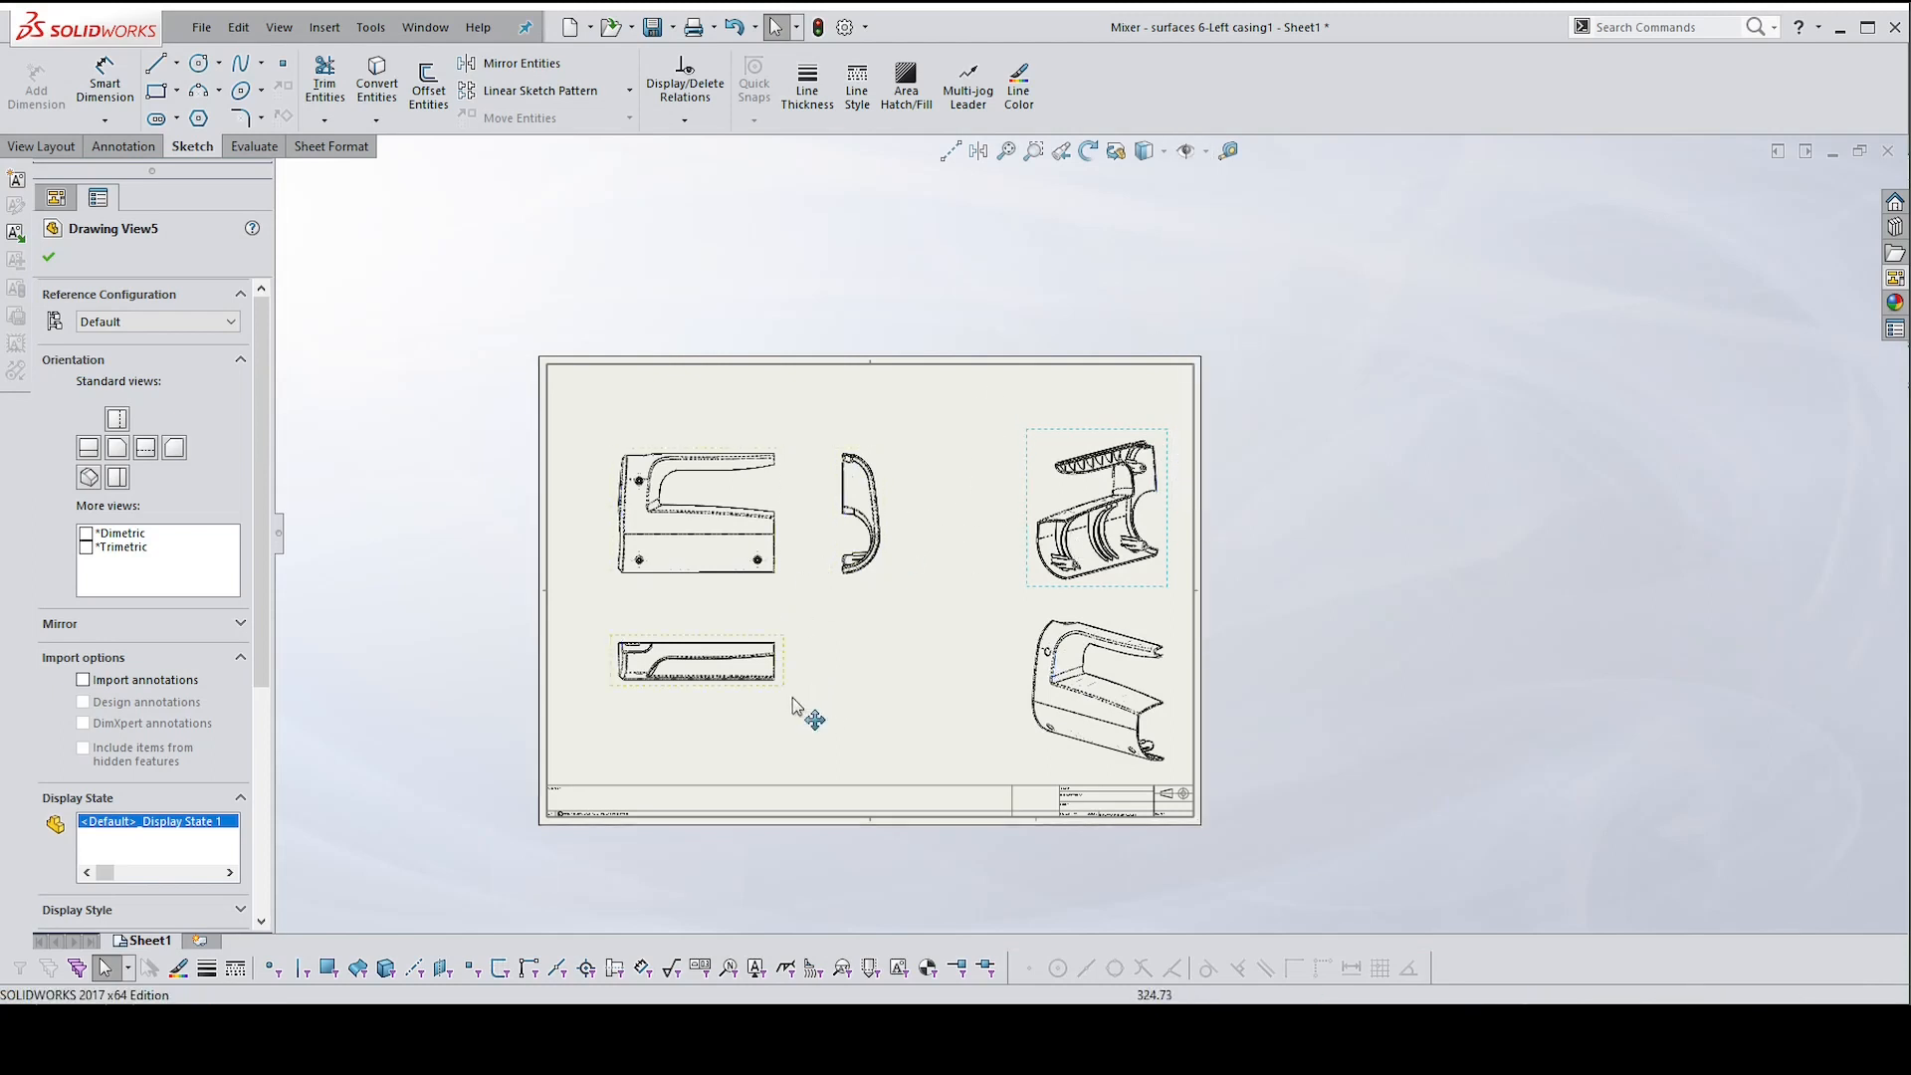
Move the lower projected view down and shift the main Back view down and slightly left to free space above it
drag(773, 699, 774, 753)
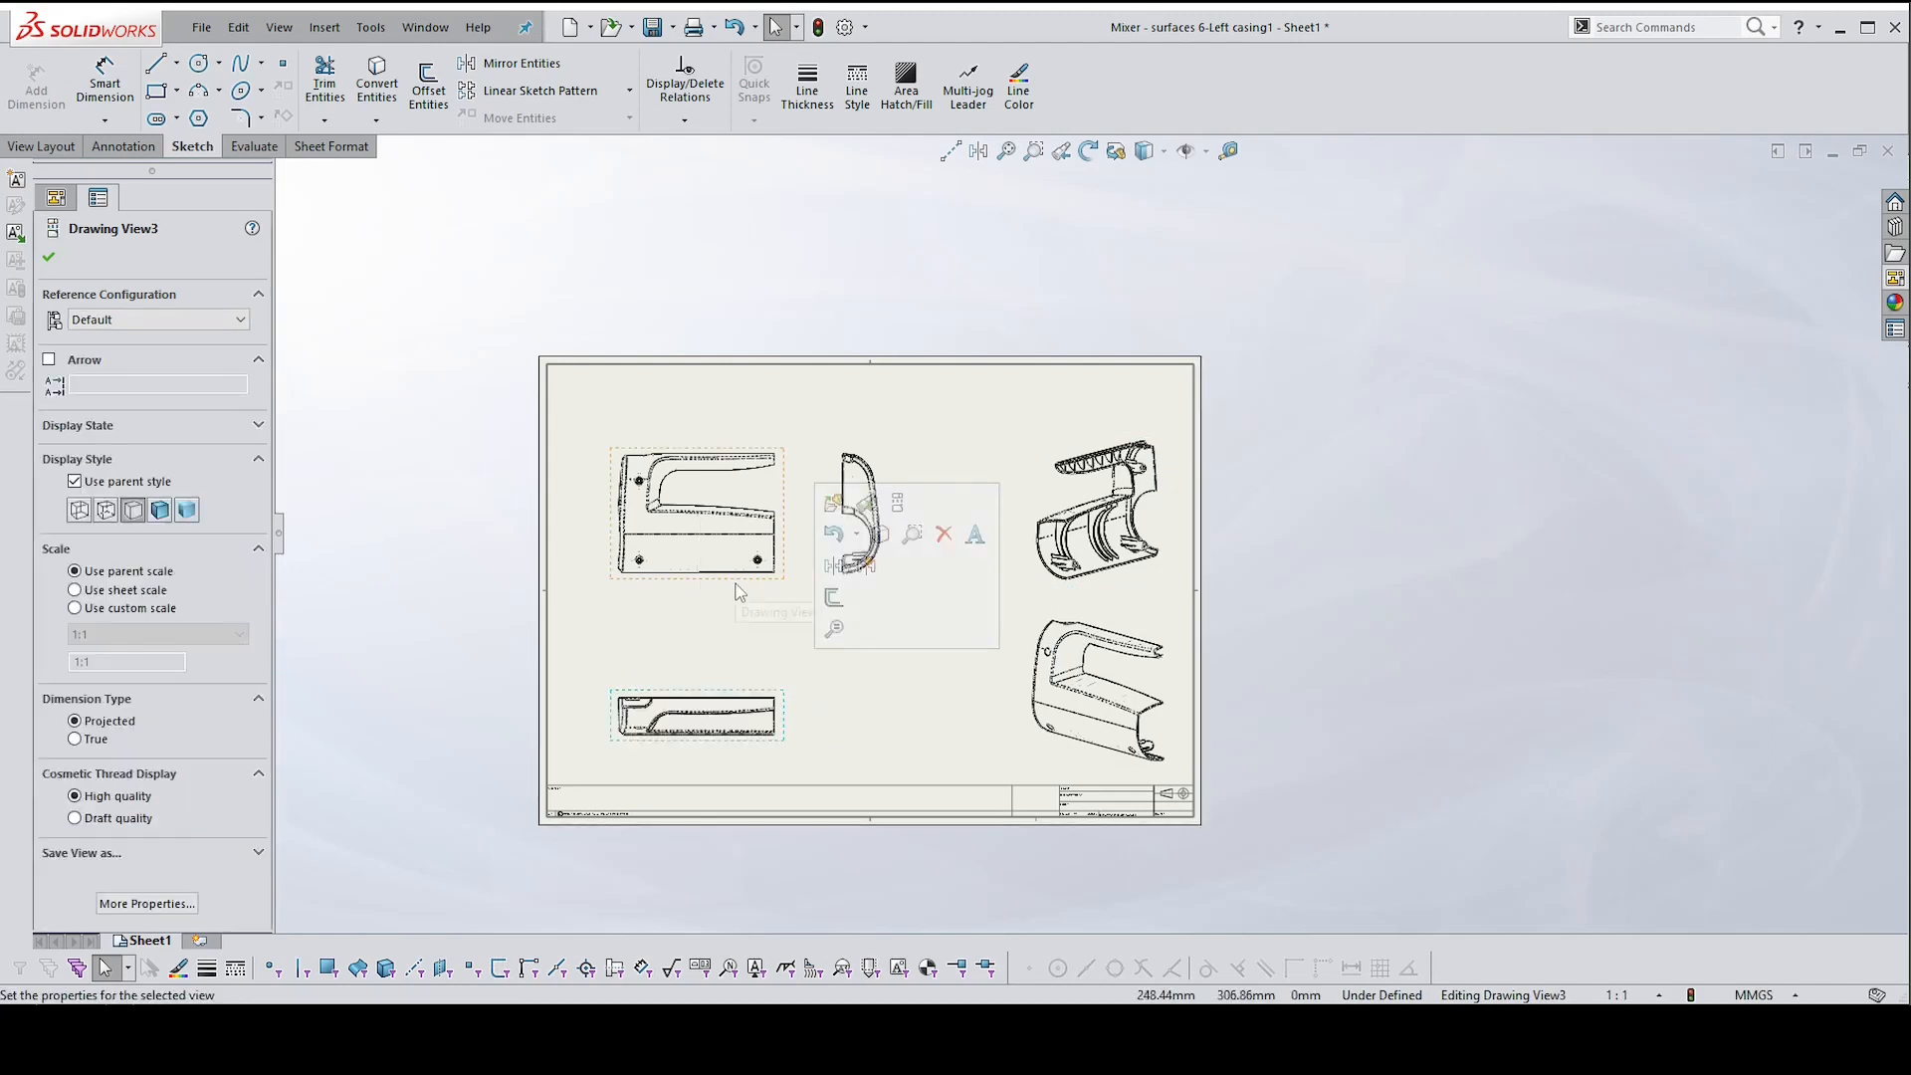
mouse_move(740, 592)
mouse_down()
mouse_move(725, 623)
mouse_move(724, 557)
mouse_up()
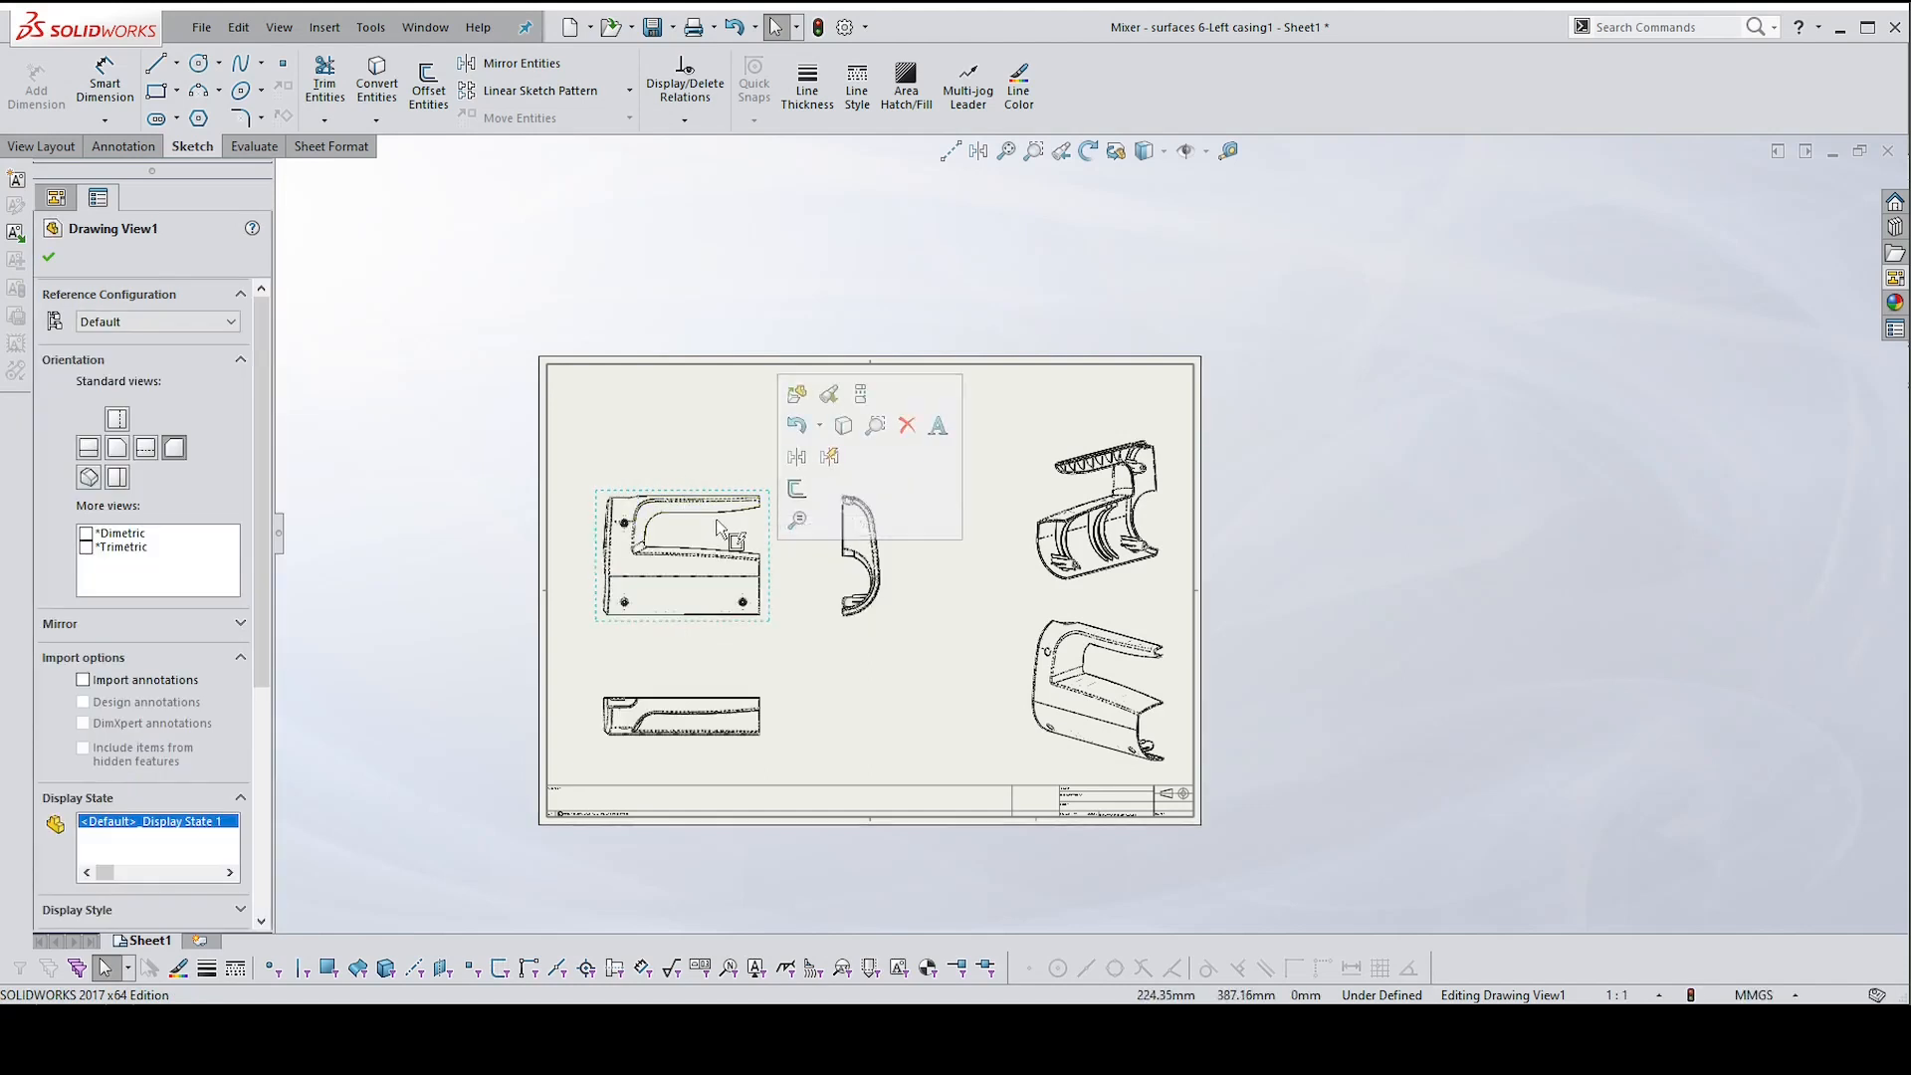
scroll(625, 535, up, 1)
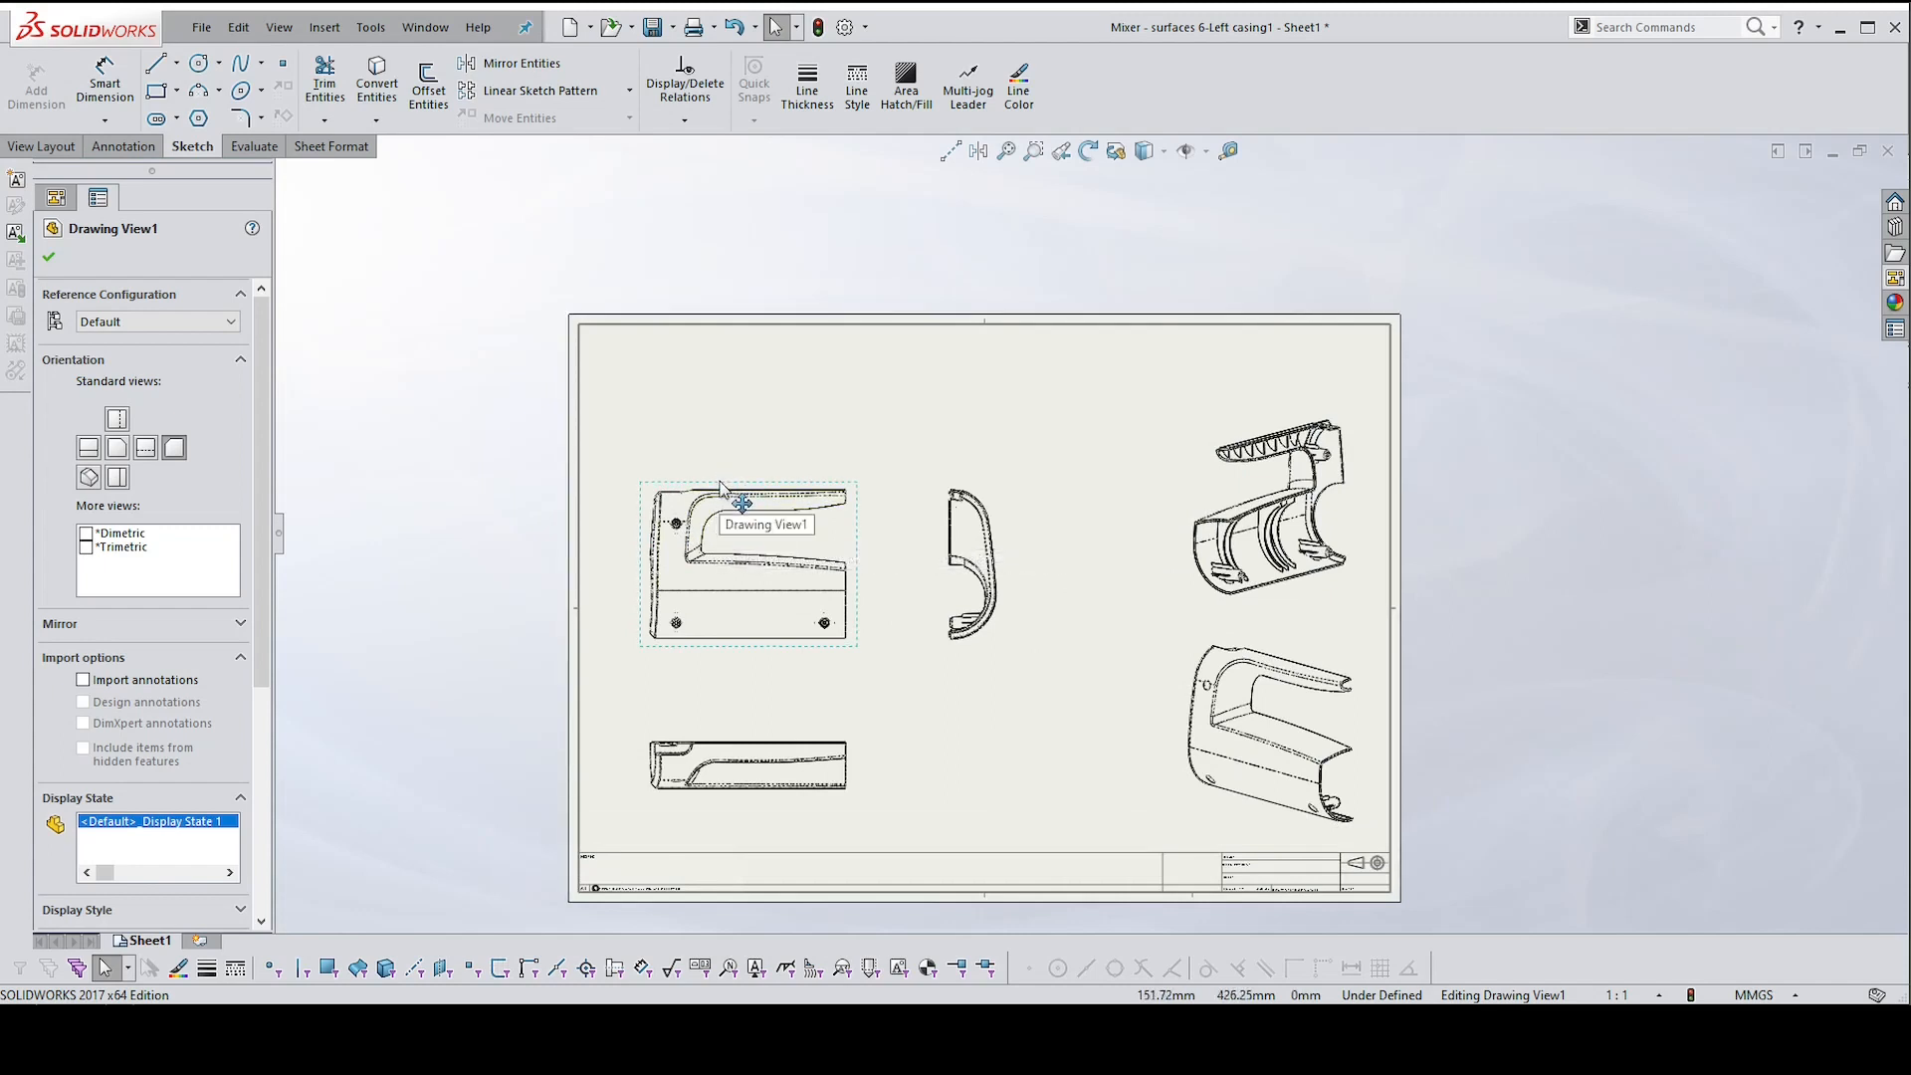
click(731, 493)
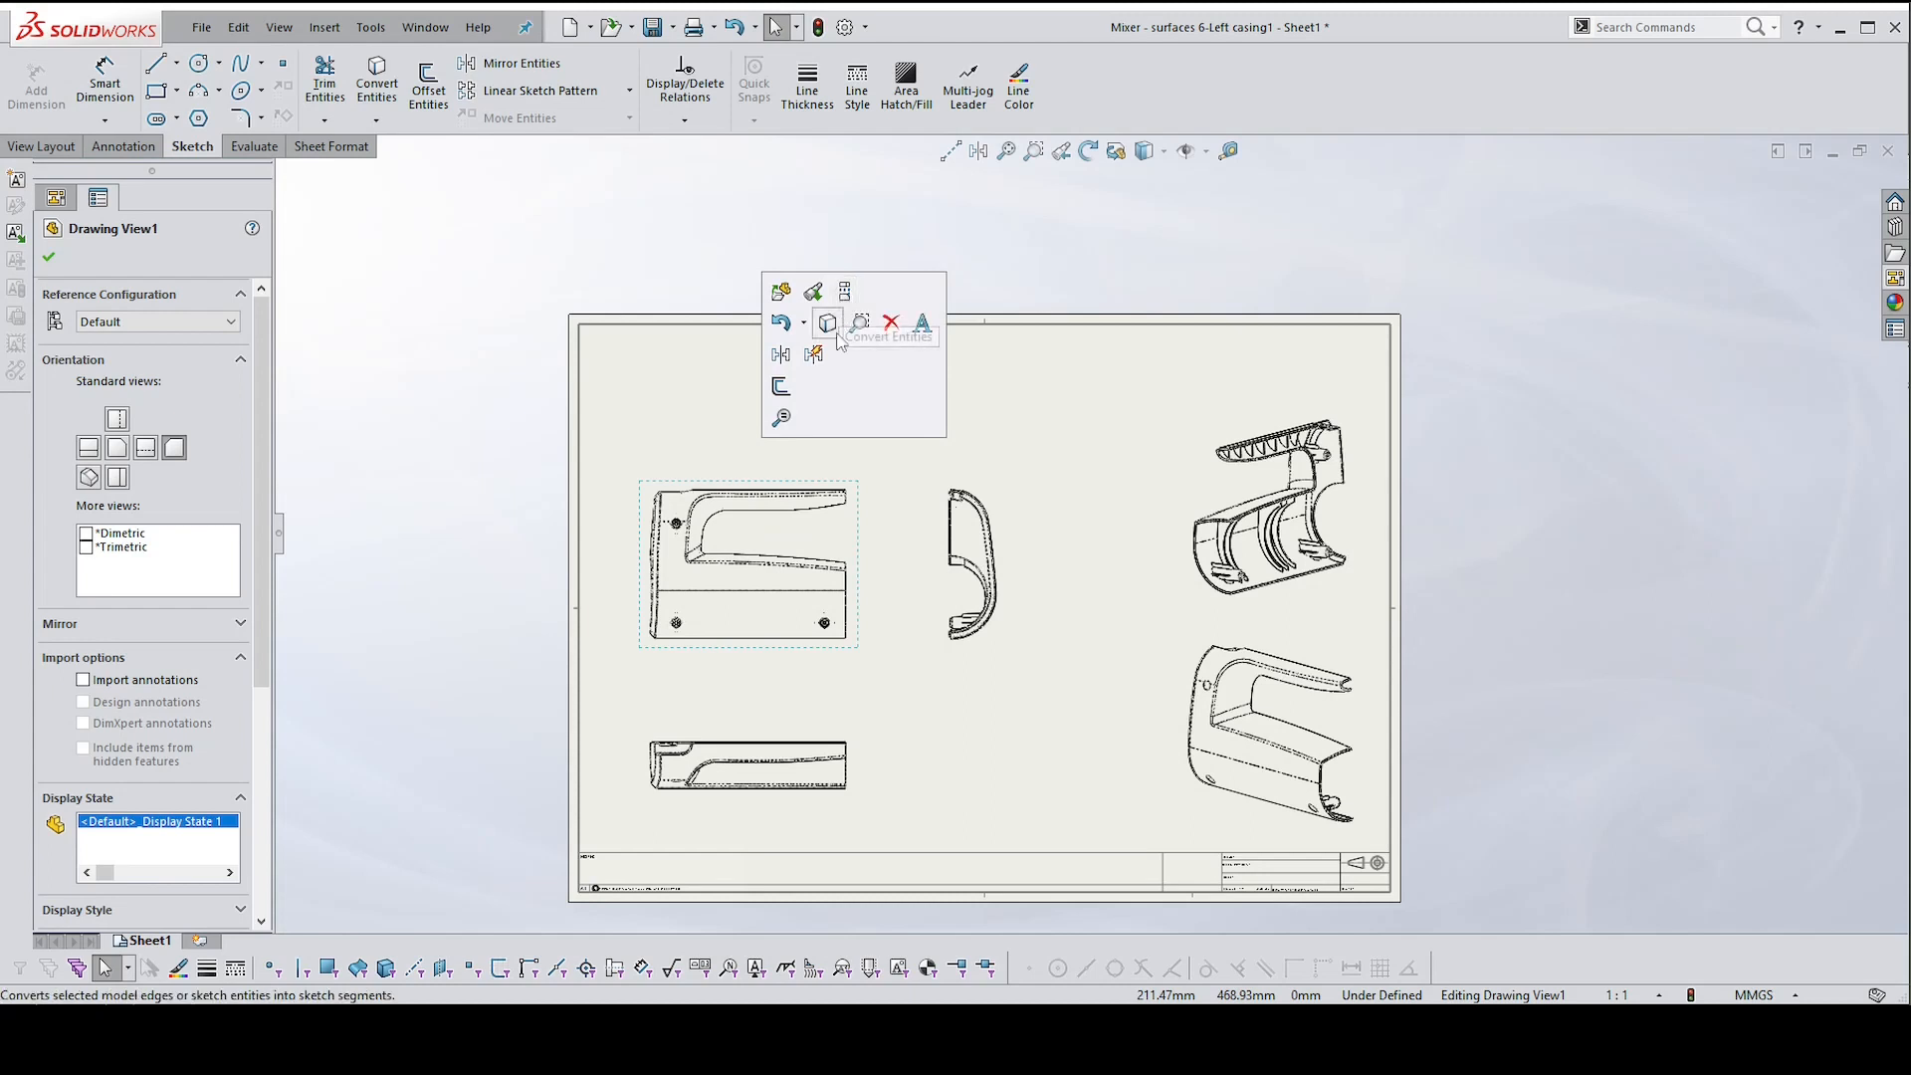
key(Escape)
Place a Front view showing the casing's ribbed inner side above the main Back view, without adding projected views
click(1895, 278)
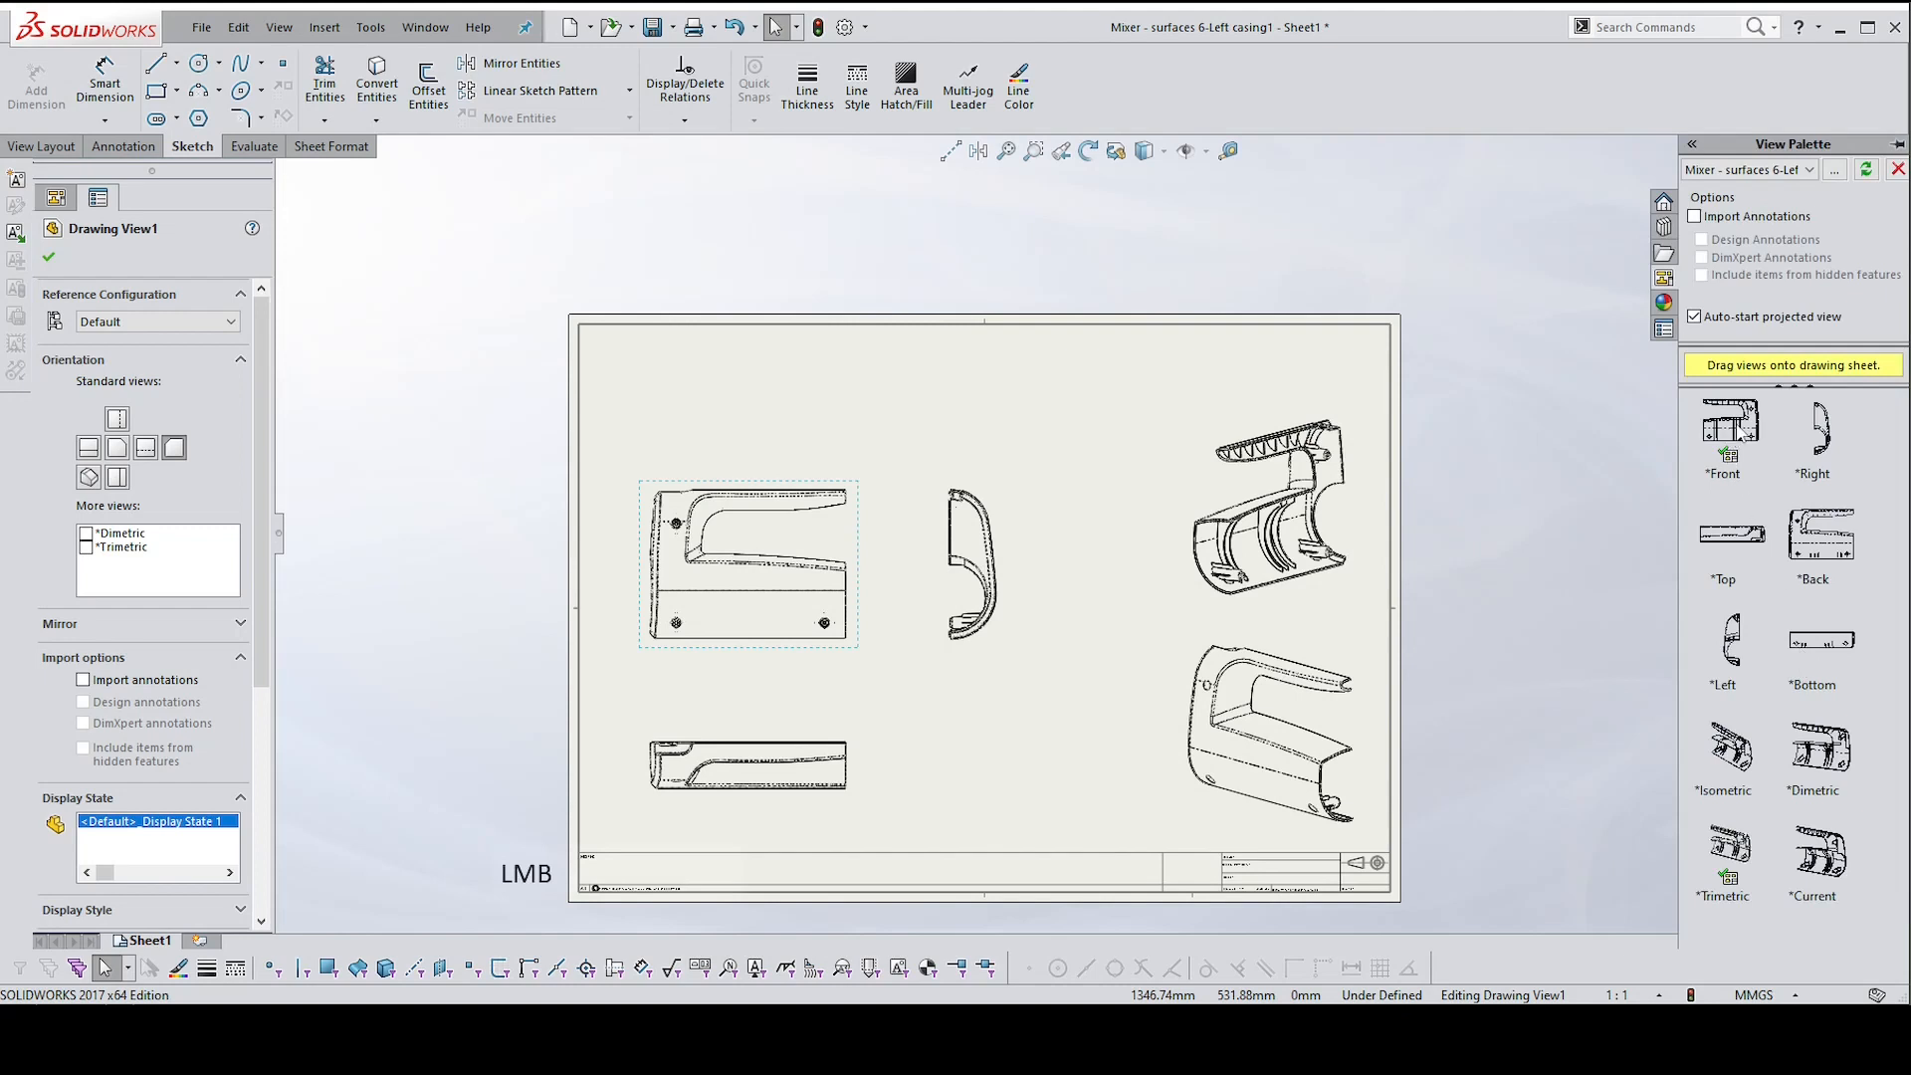
mouse_move(1825, 543)
mouse_down()
mouse_move(746, 469)
mouse_move(747, 368)
mouse_up()
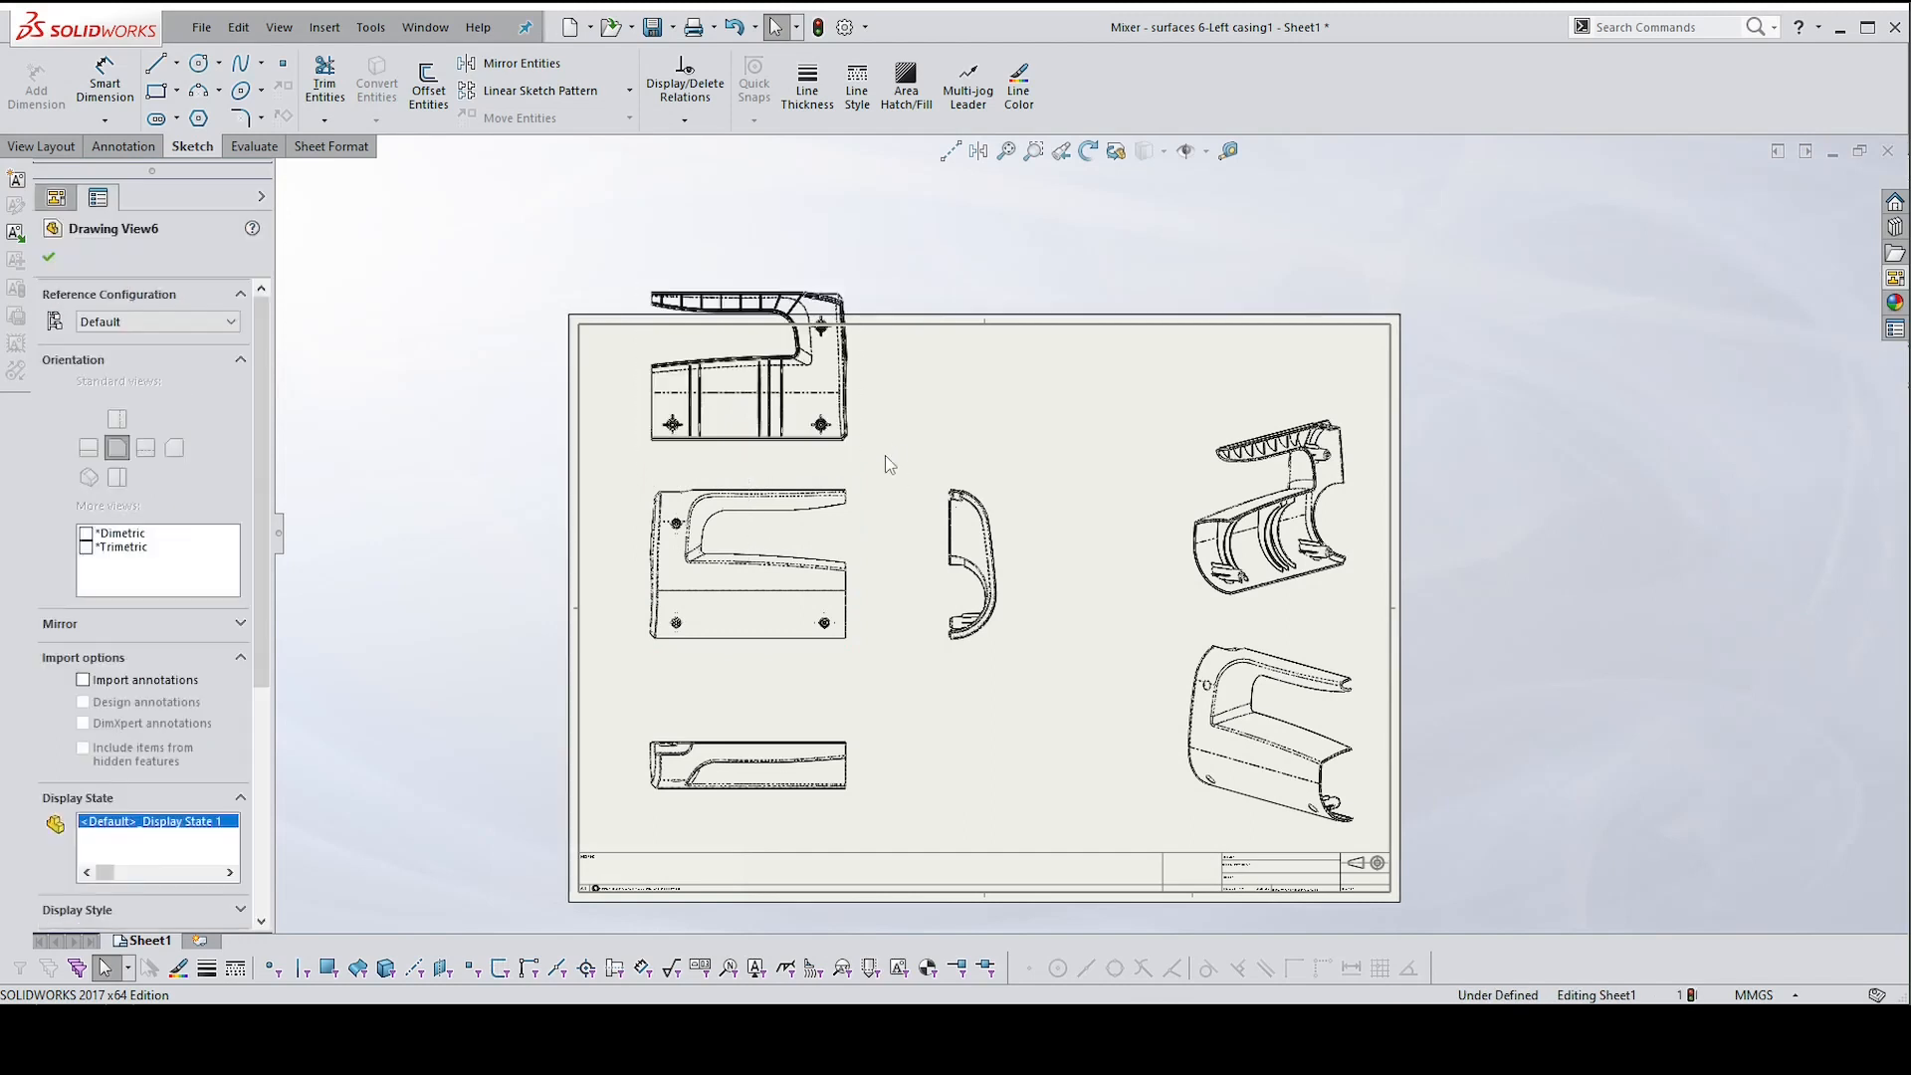
key(Escape)
Space the Front, Back and lower views vertically inside the border and move the side view closer to the Back view
drag(831, 672, 815, 734)
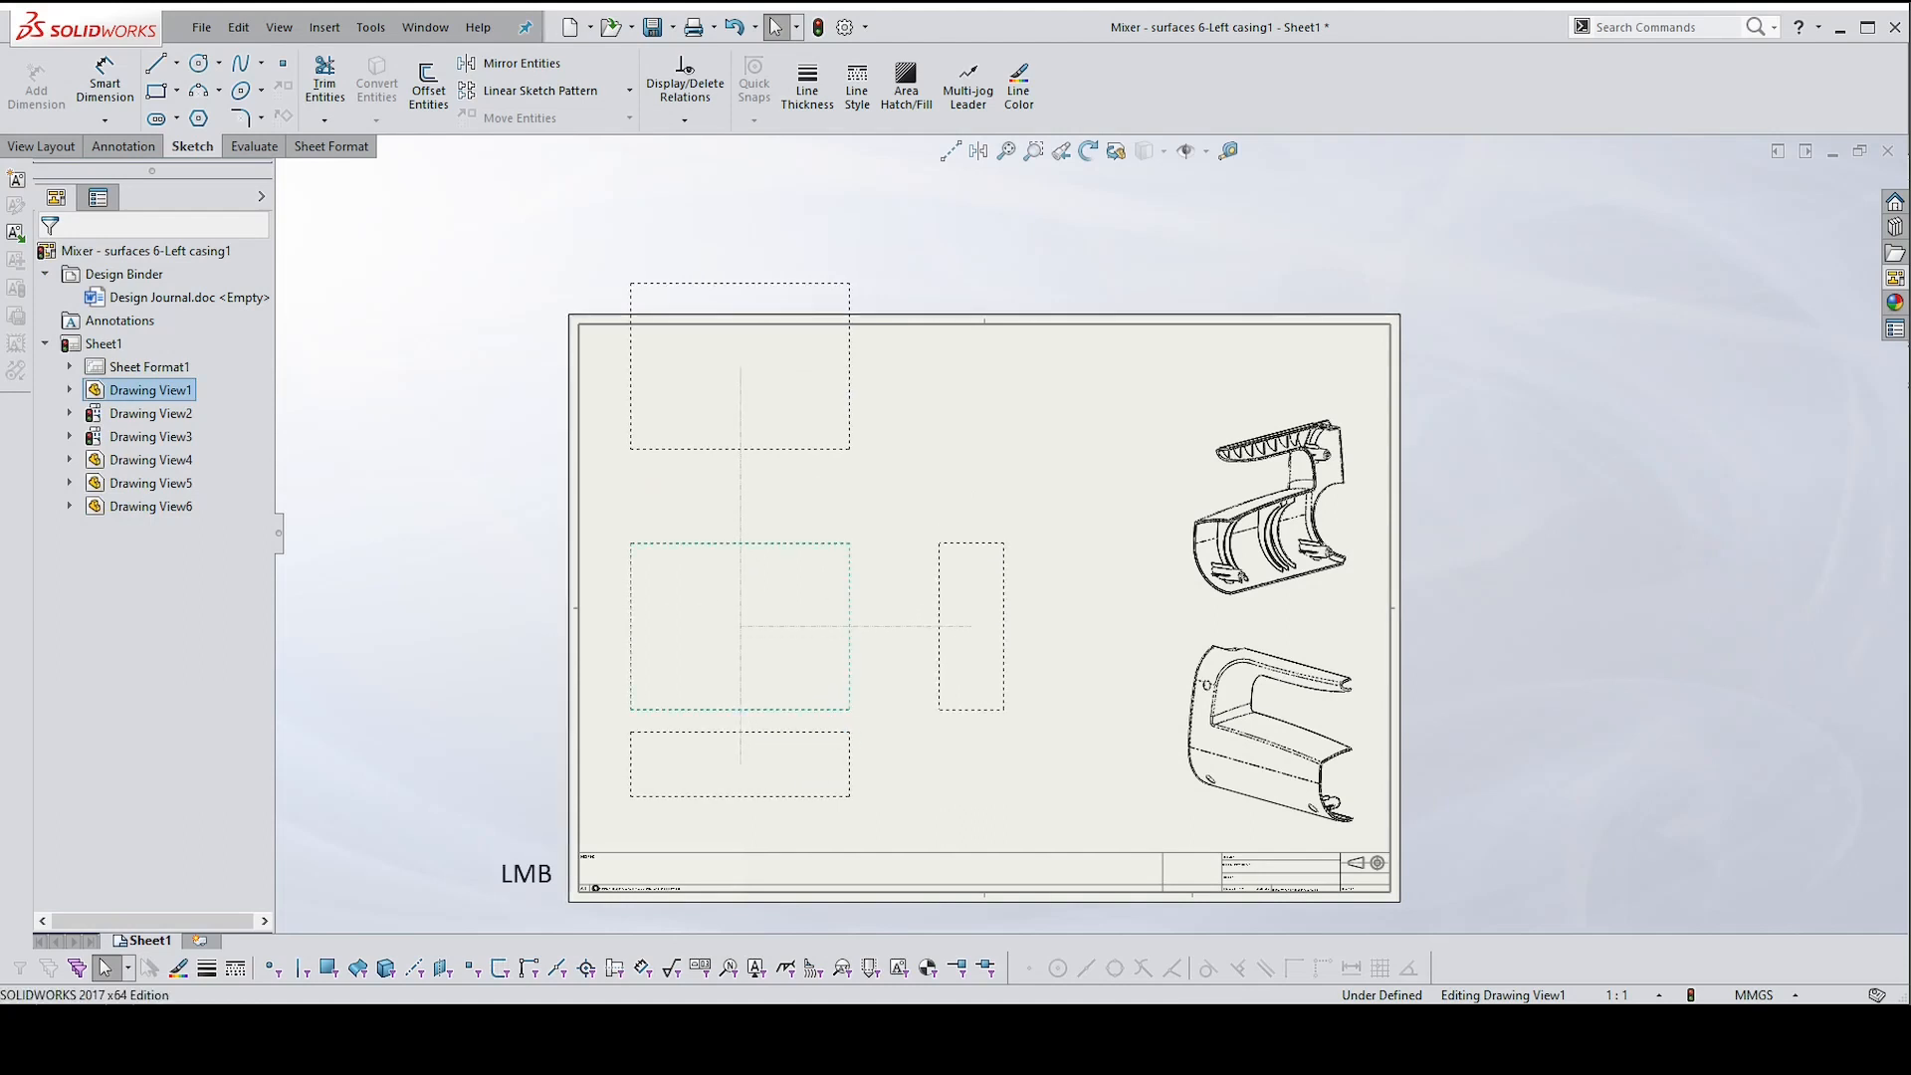
mouse_move(780, 814)
mouse_down()
mouse_move(782, 848)
mouse_move(828, 829)
mouse_up()
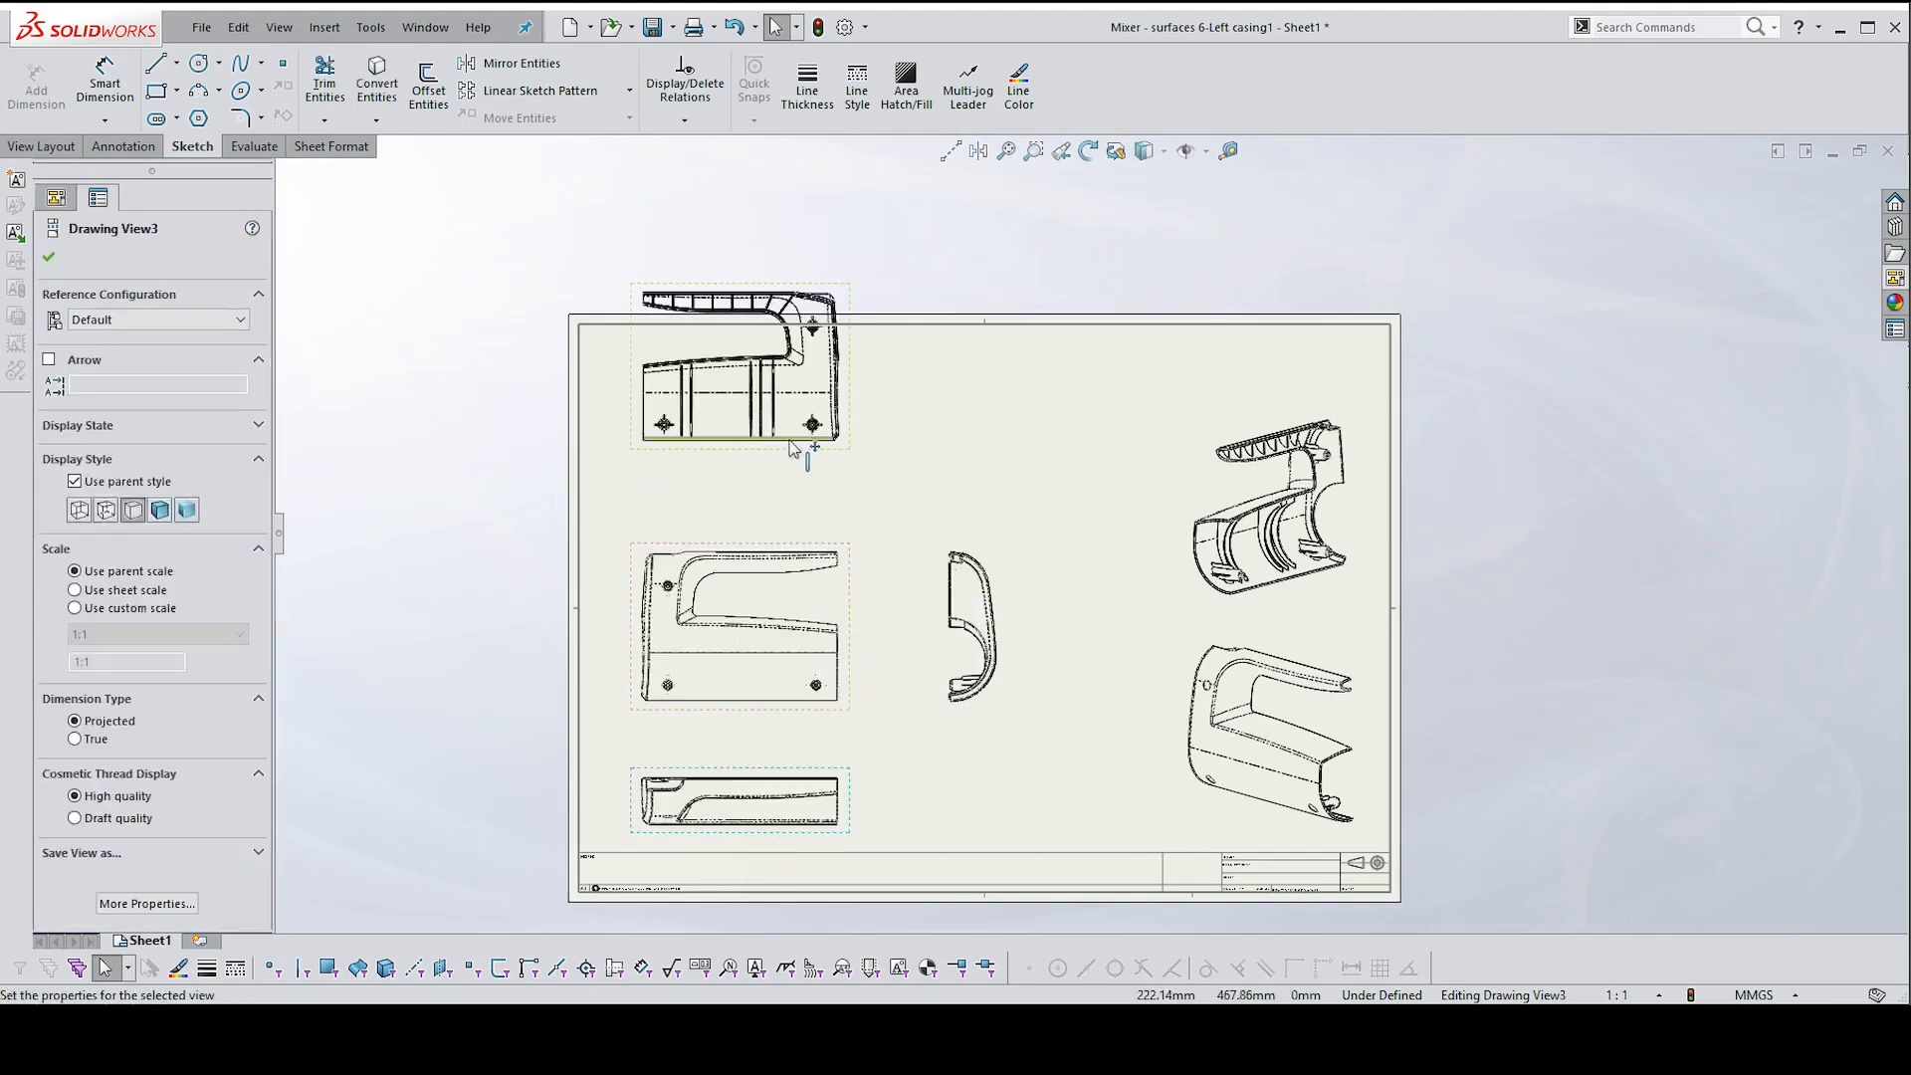
drag(778, 455, 776, 515)
drag(989, 681, 967, 686)
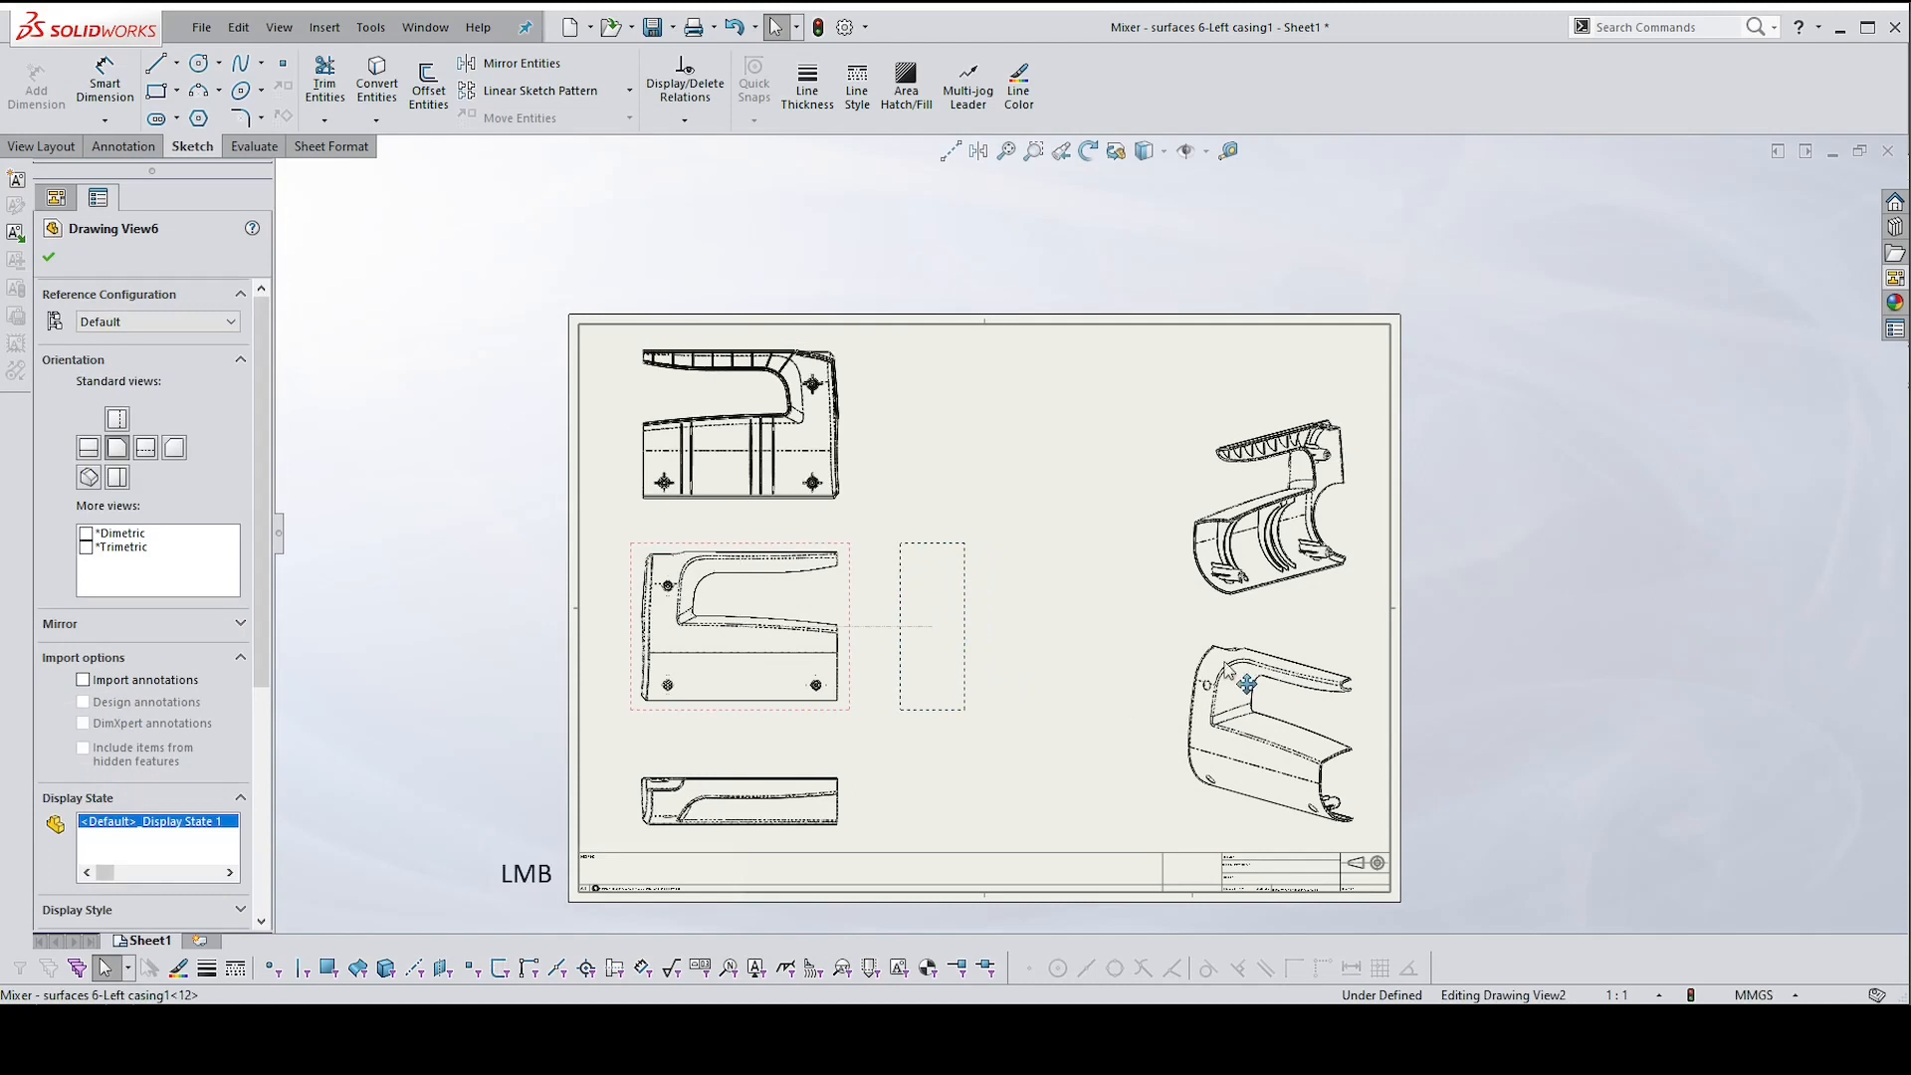
click(1244, 592)
key(Escape)
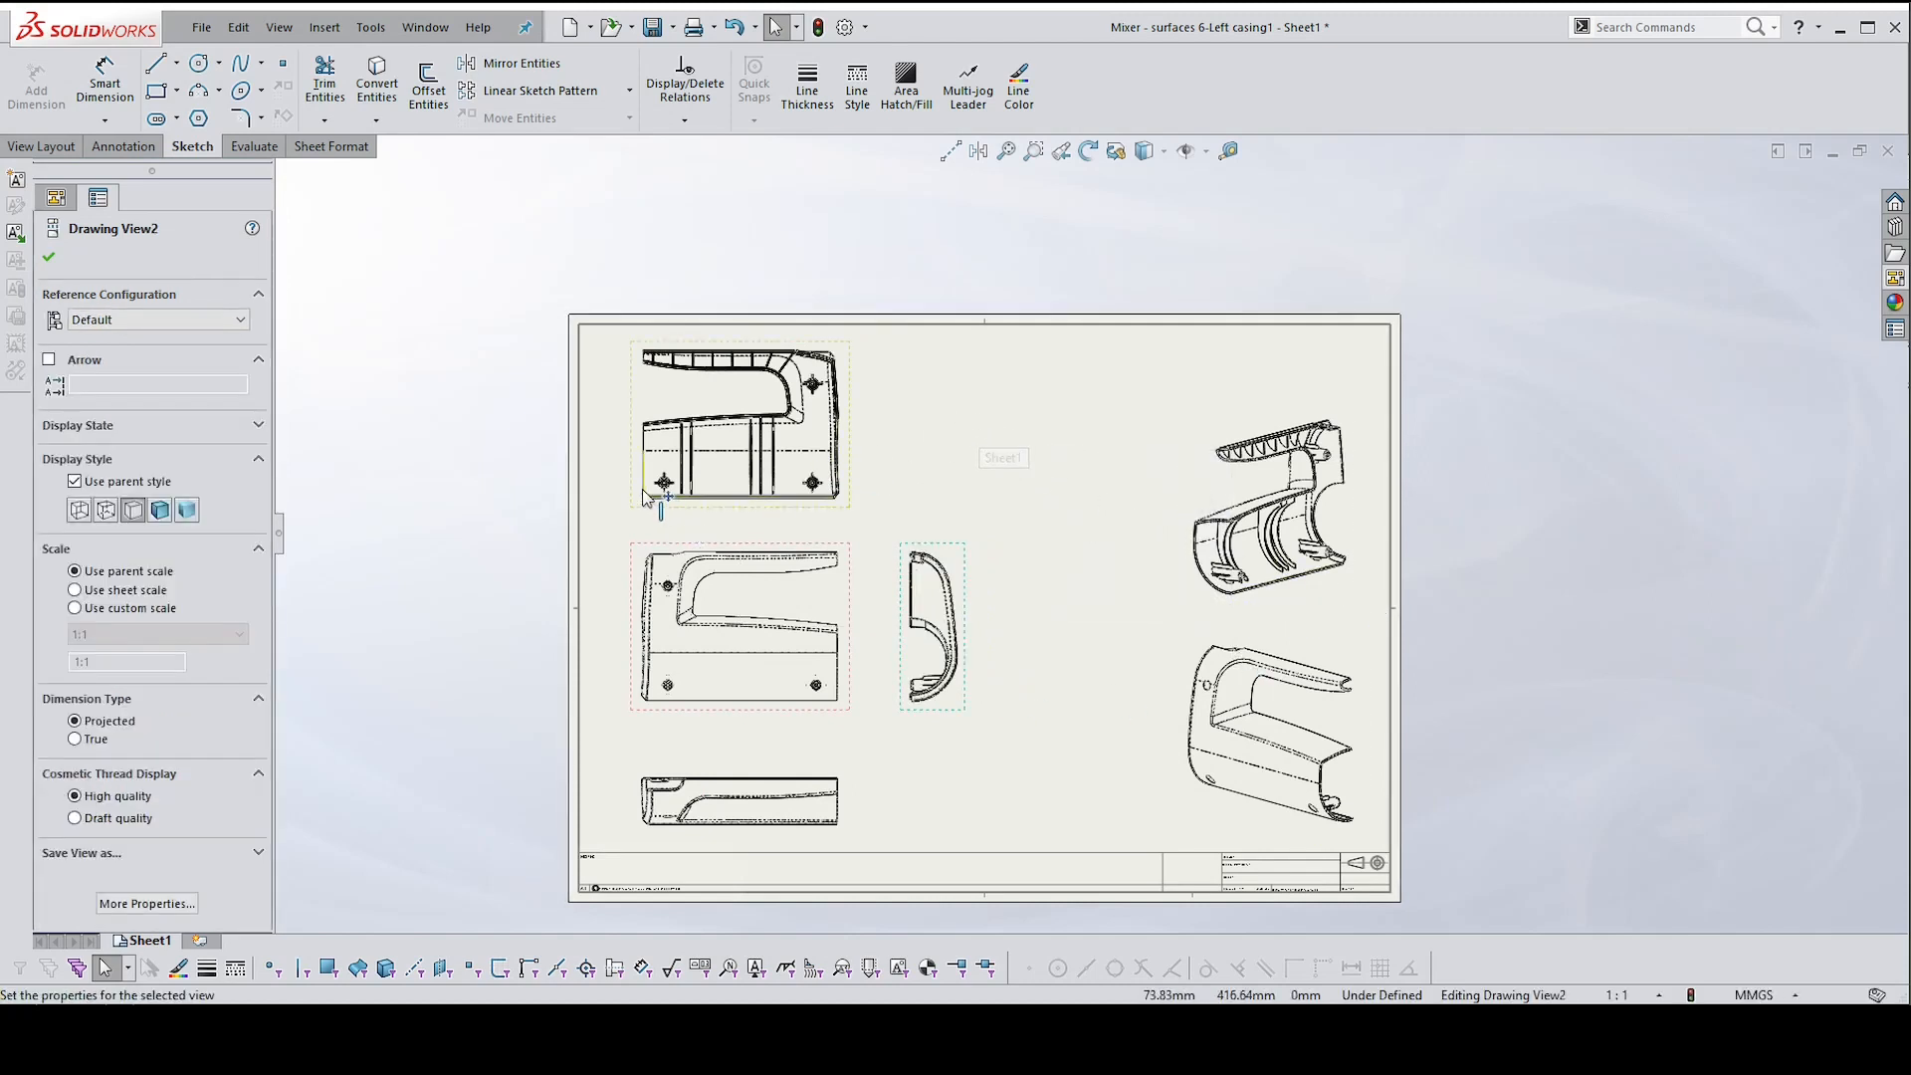
Attach datum feature A to the left vertical edge of the ribbed Front view, placing its label below and left of the view
scroll(662, 498, up, 1)
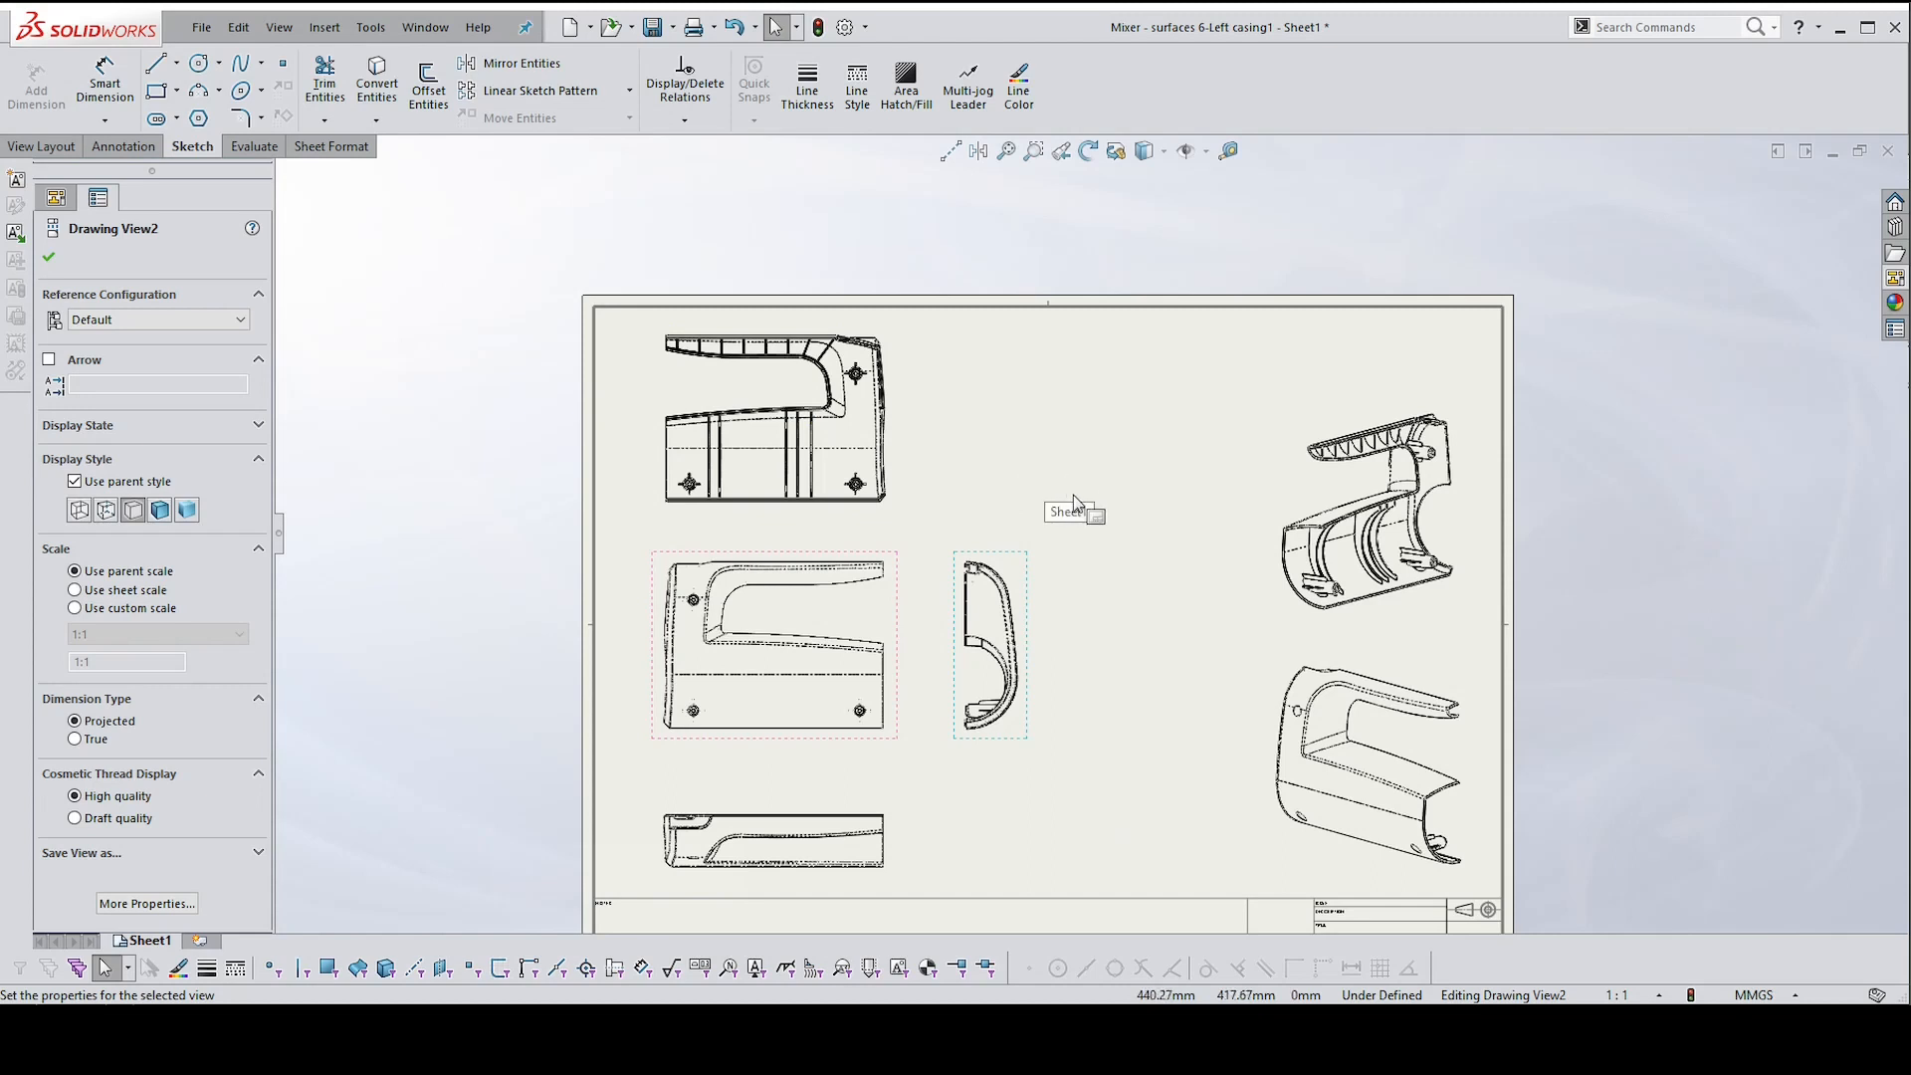
click(1091, 623)
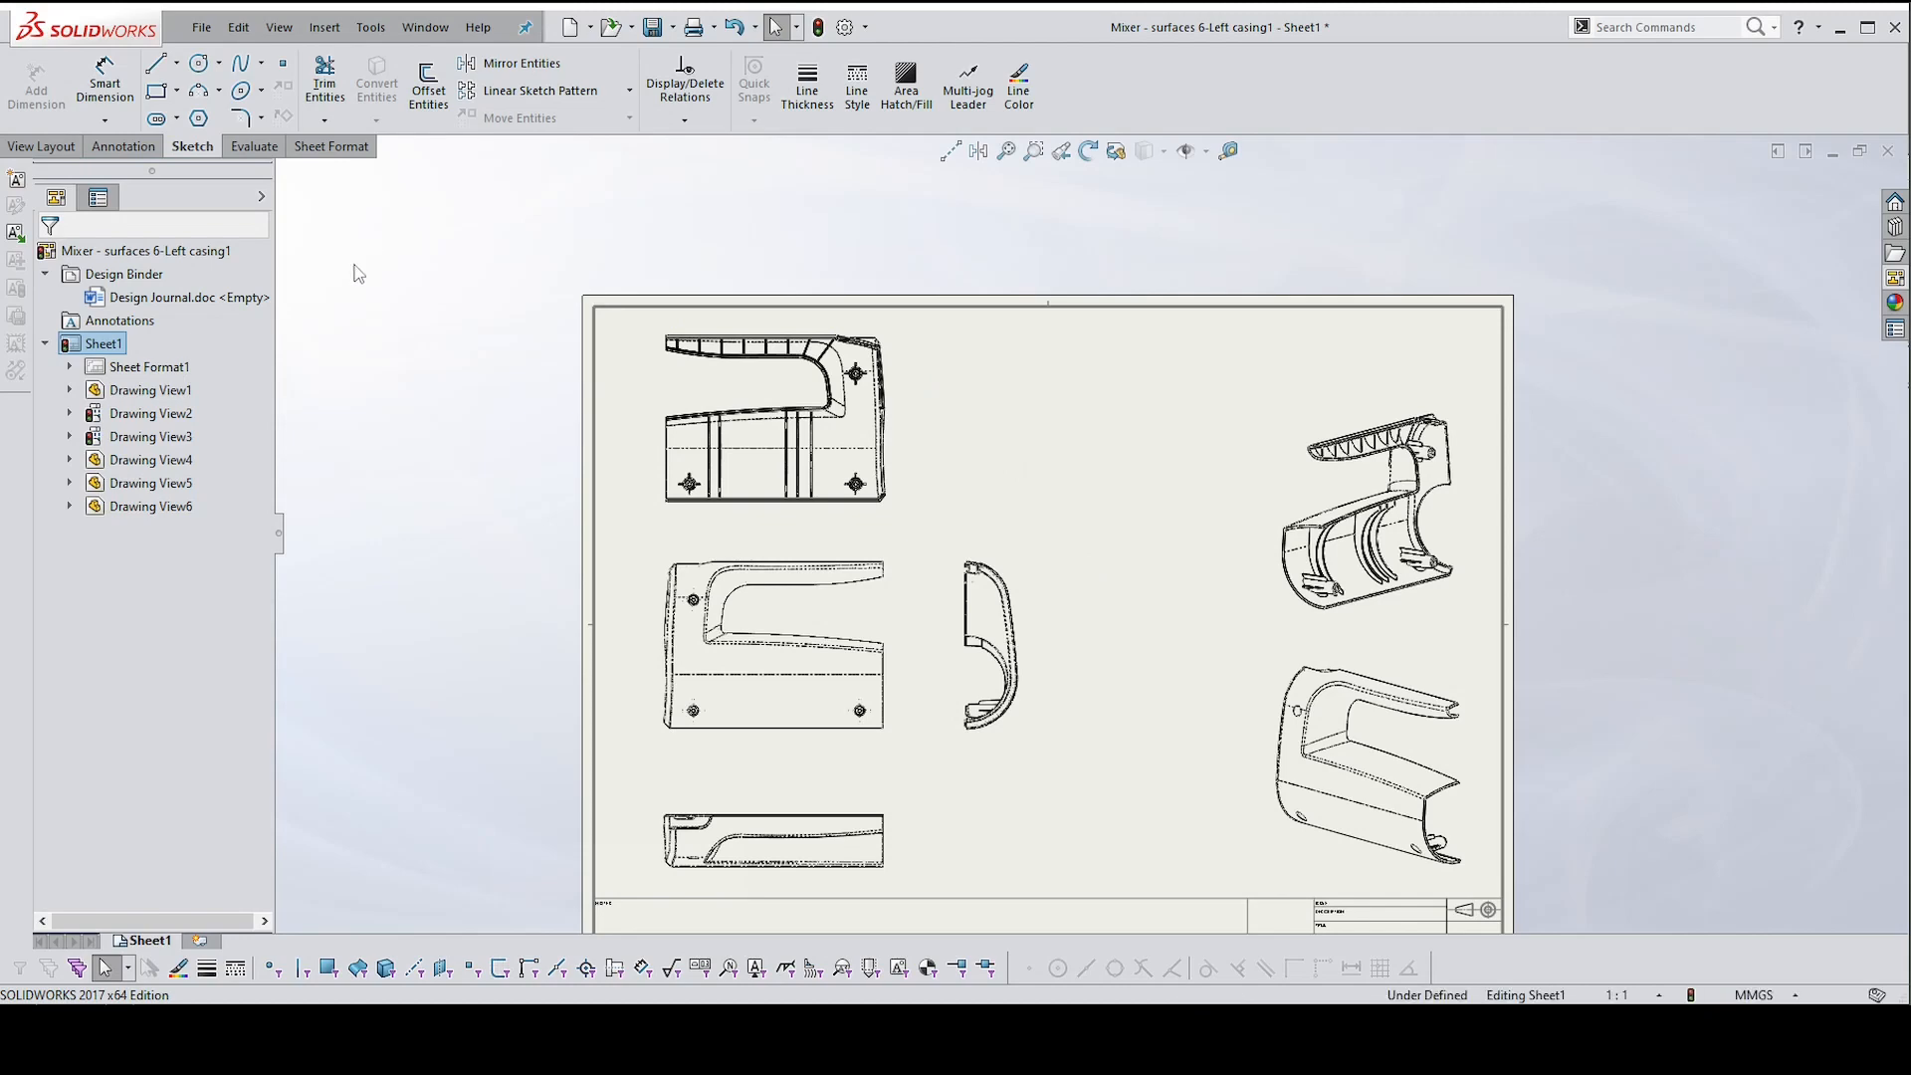
scroll(713, 506, up, 3)
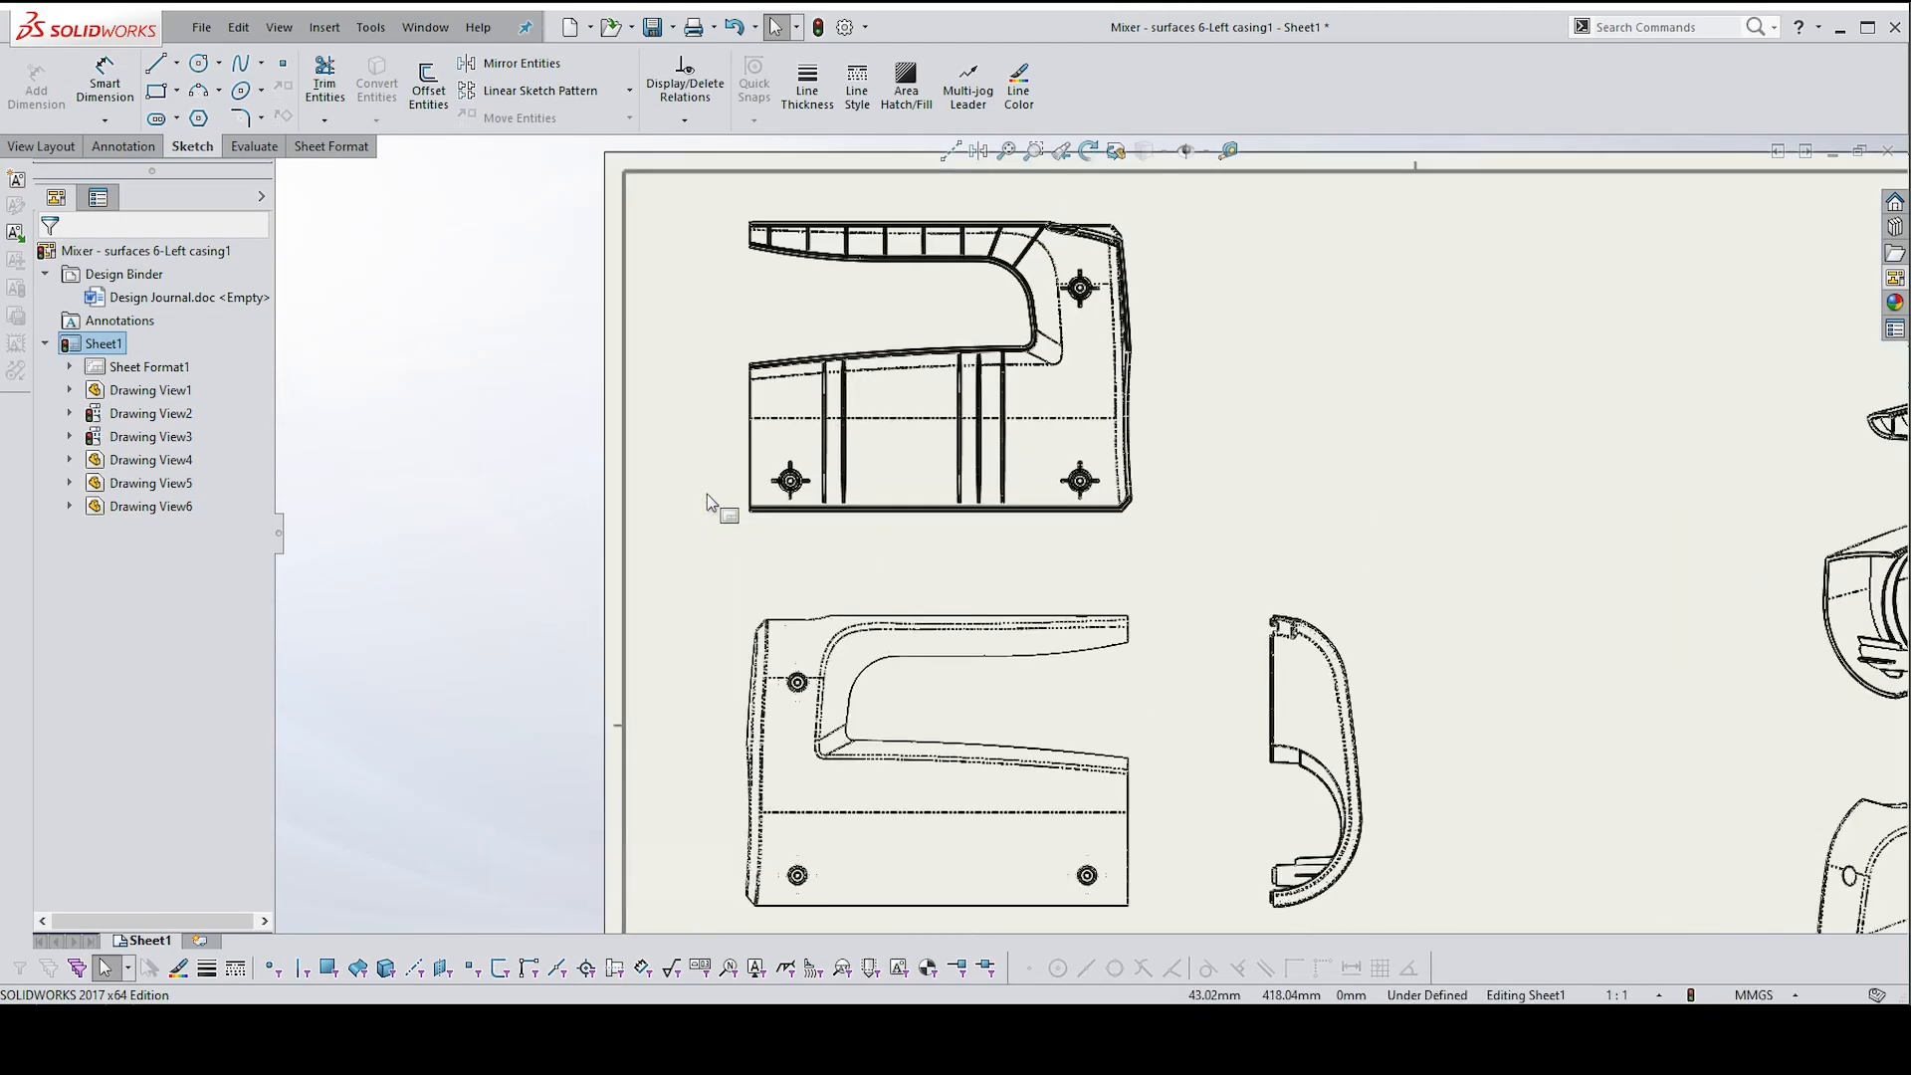
scroll(710, 502, up, 1)
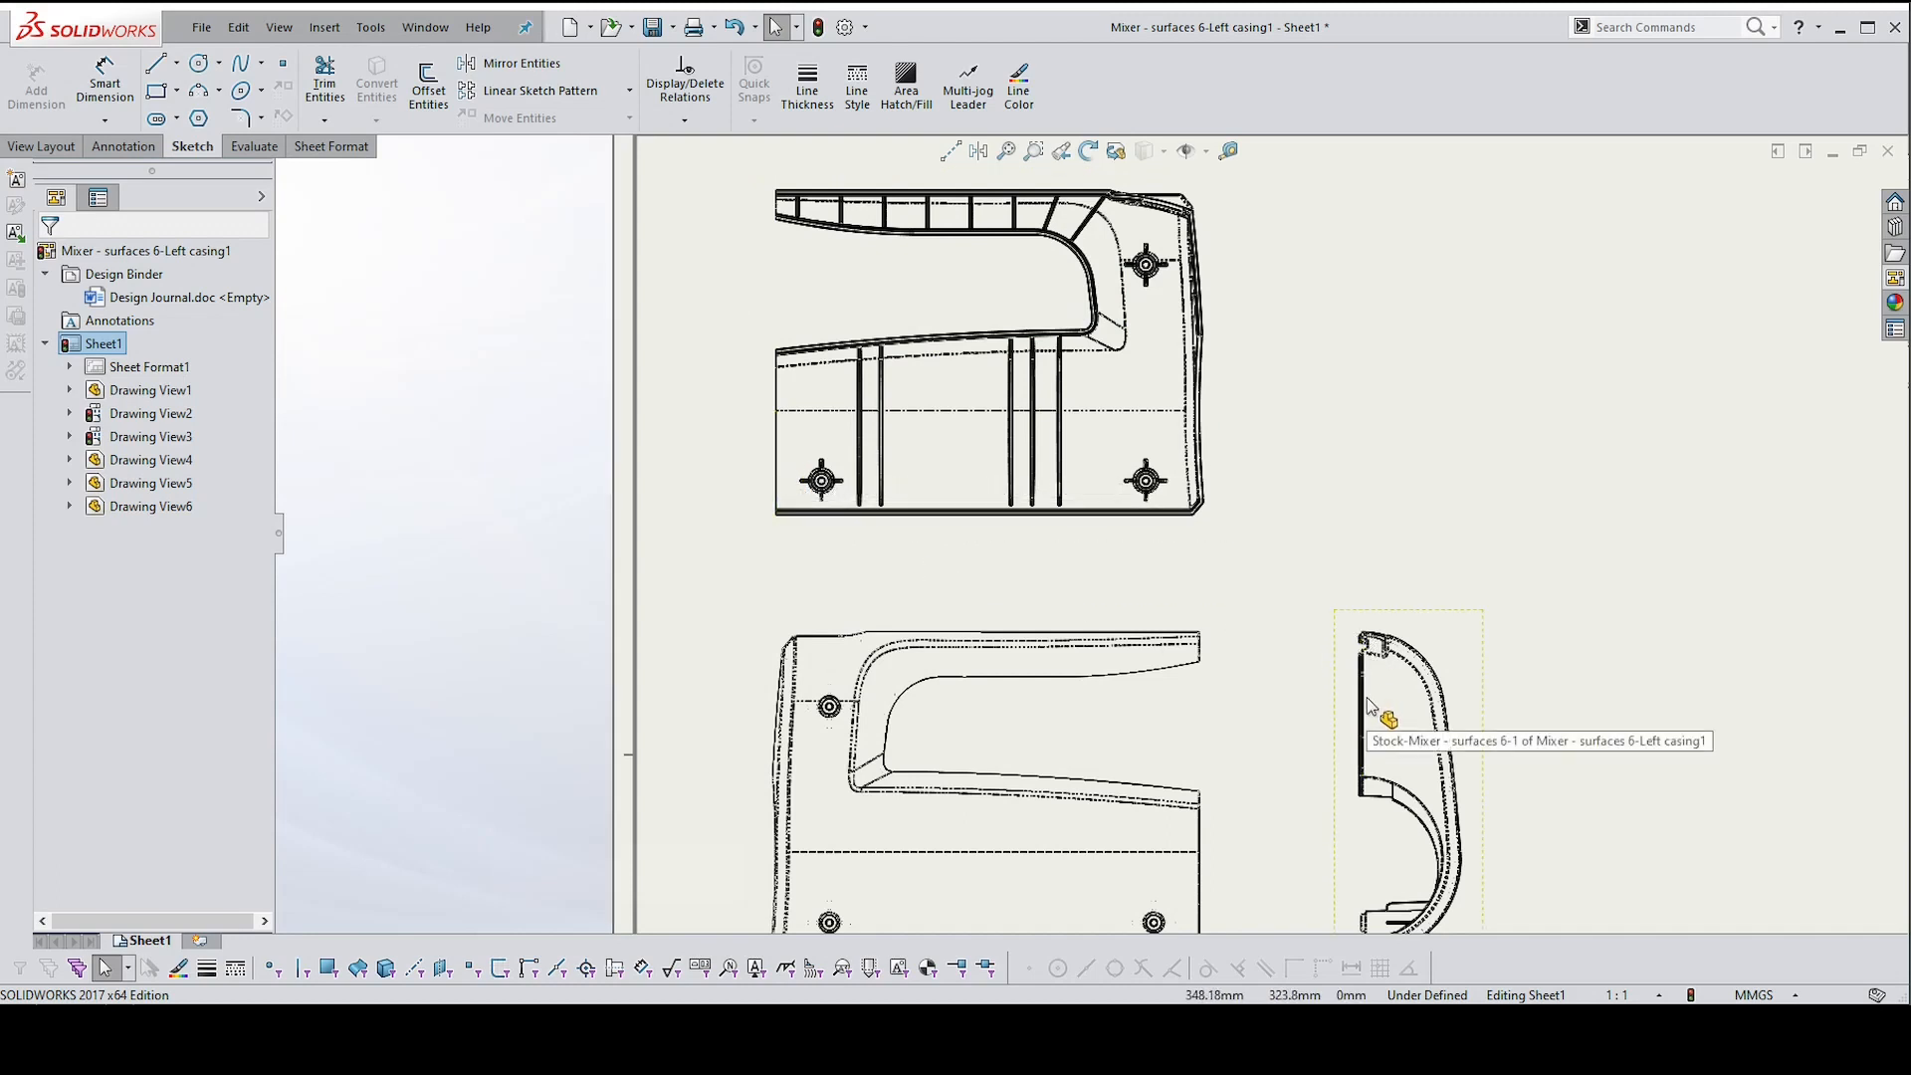
click(123, 149)
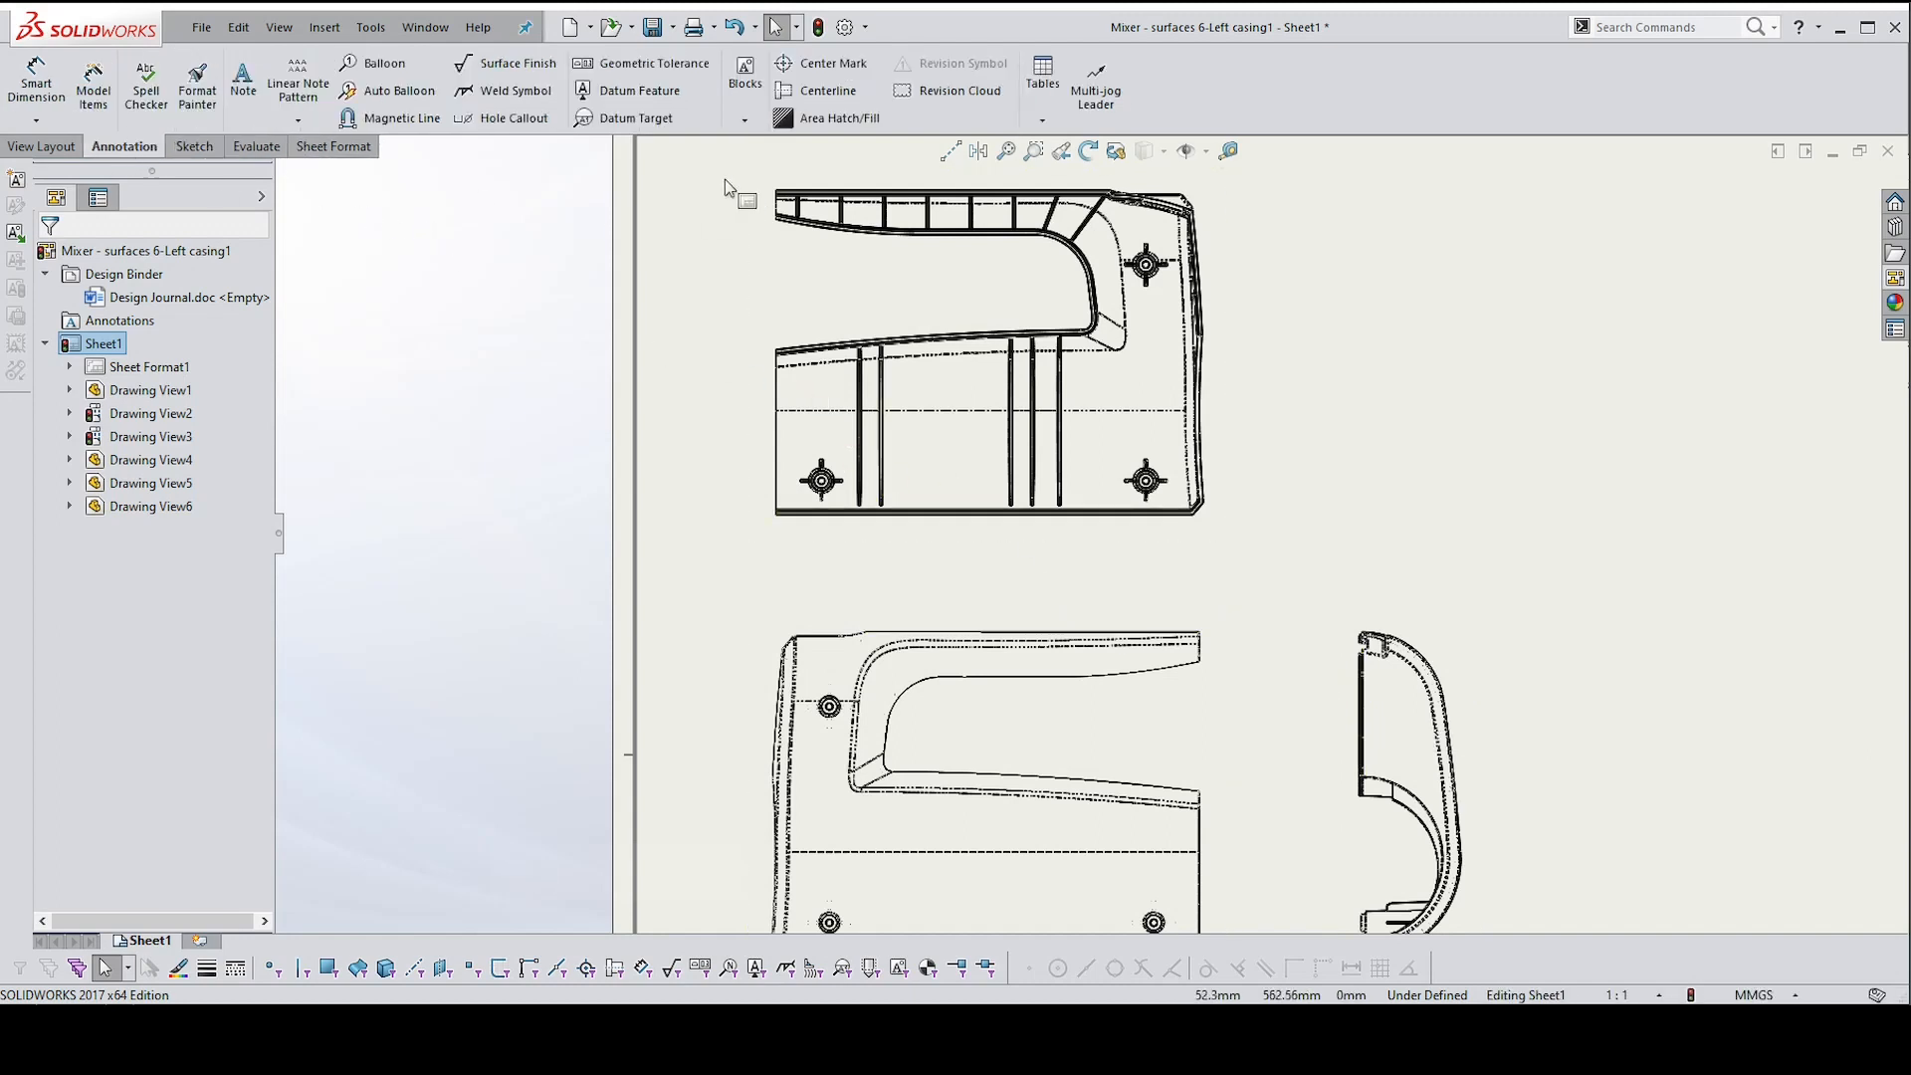
click(646, 92)
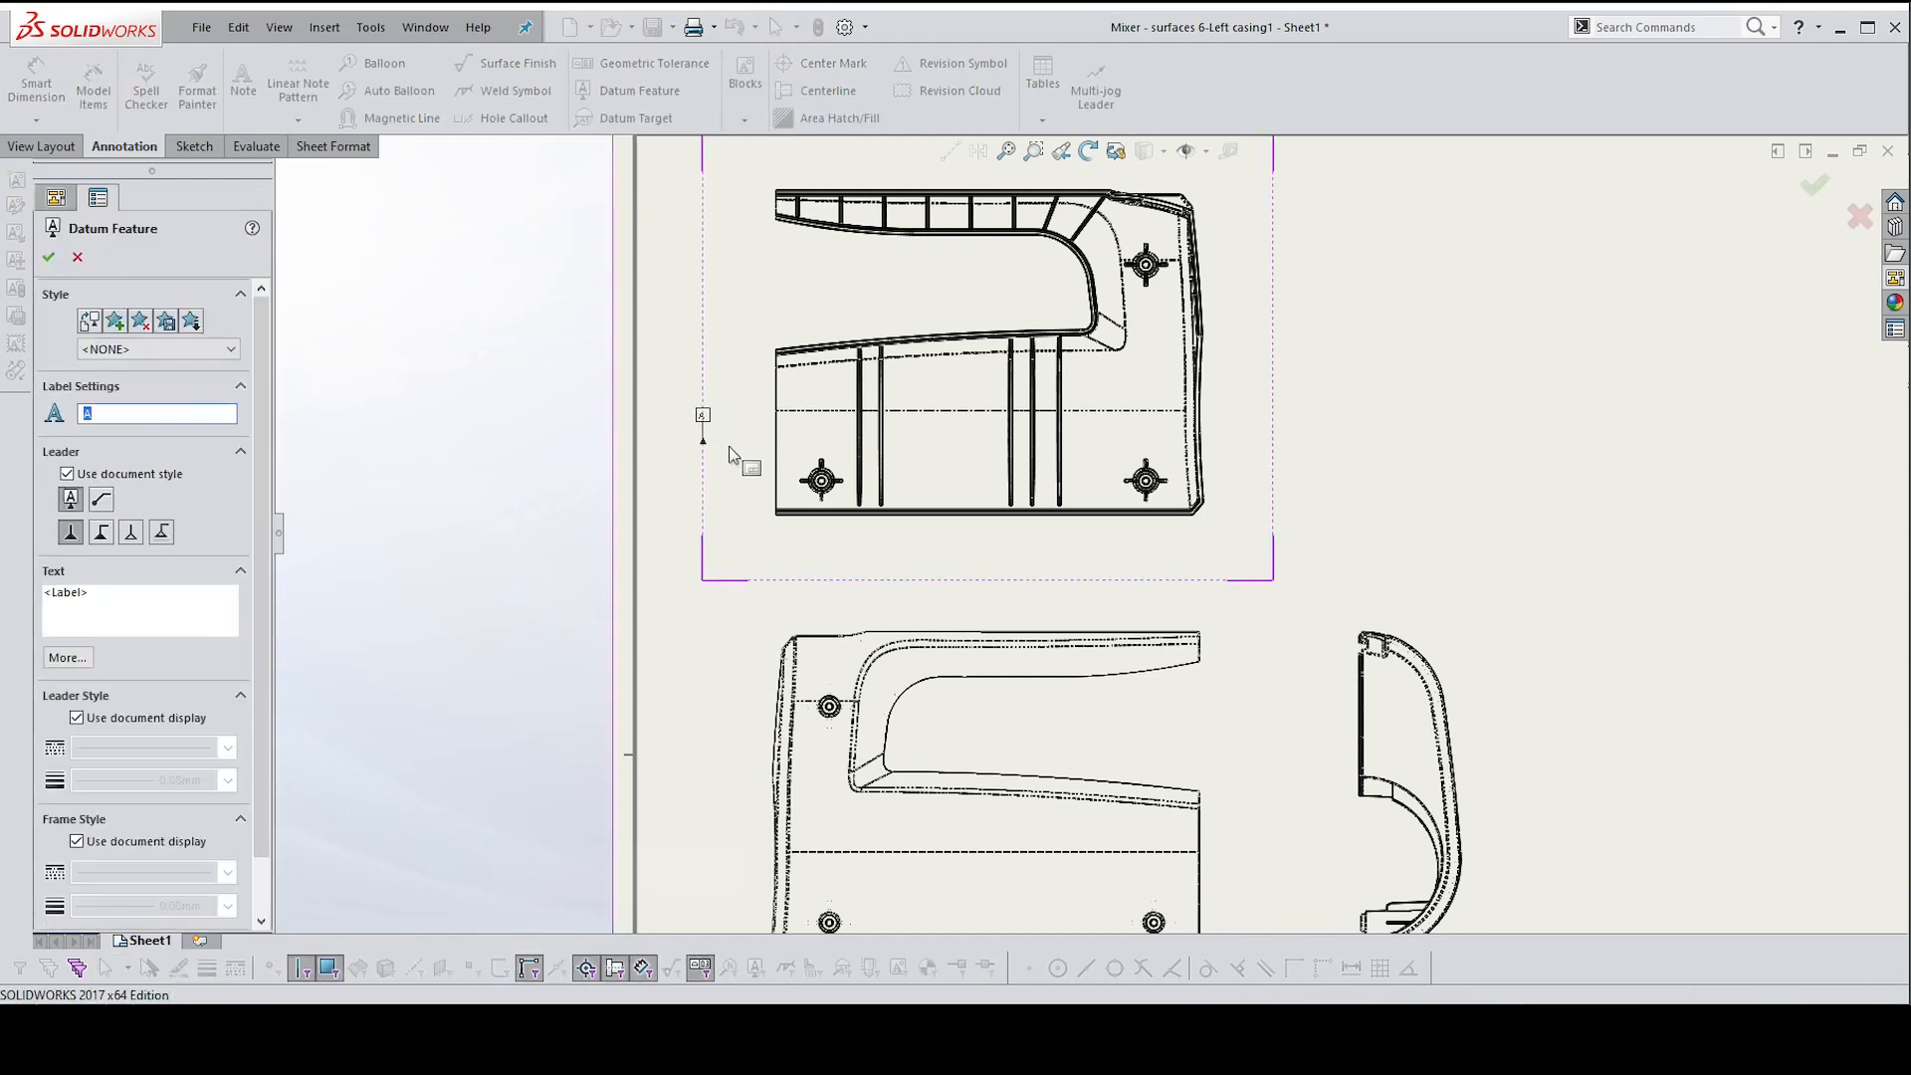
click(779, 457)
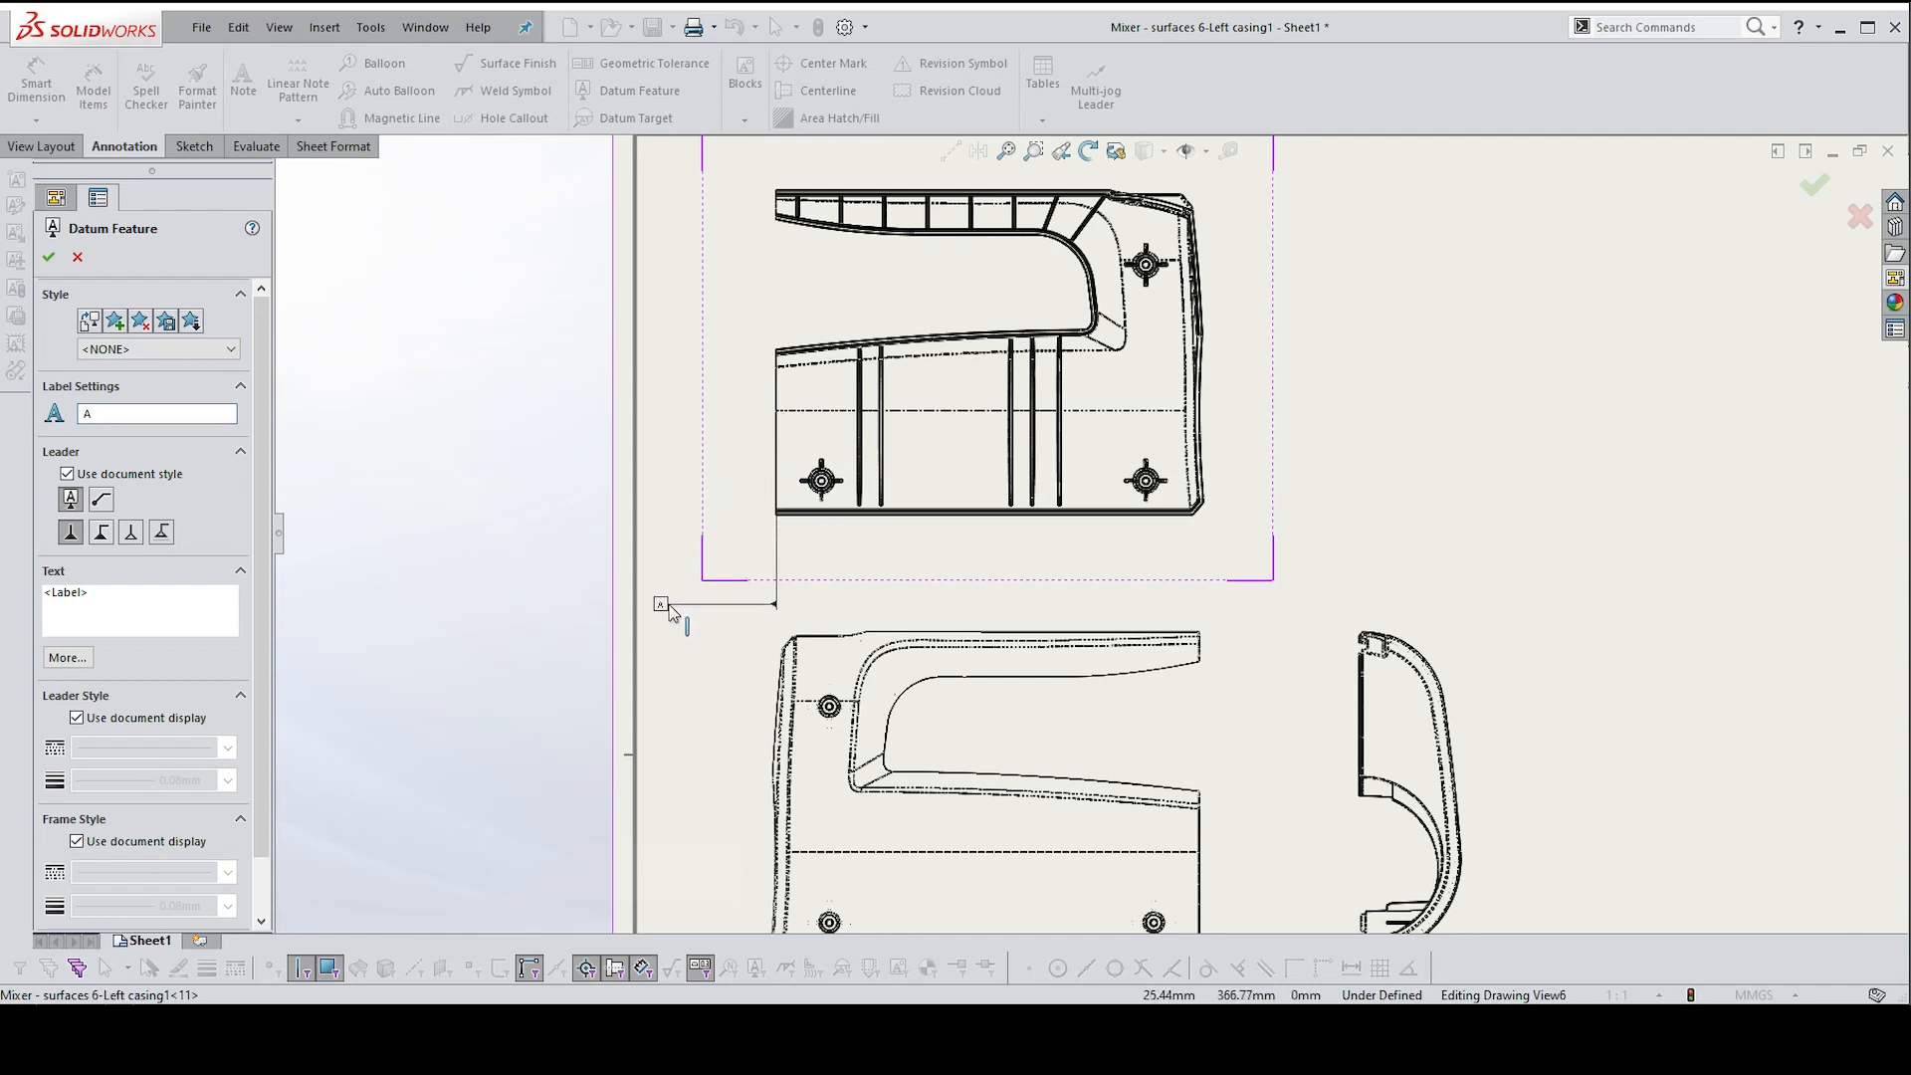
click(673, 613)
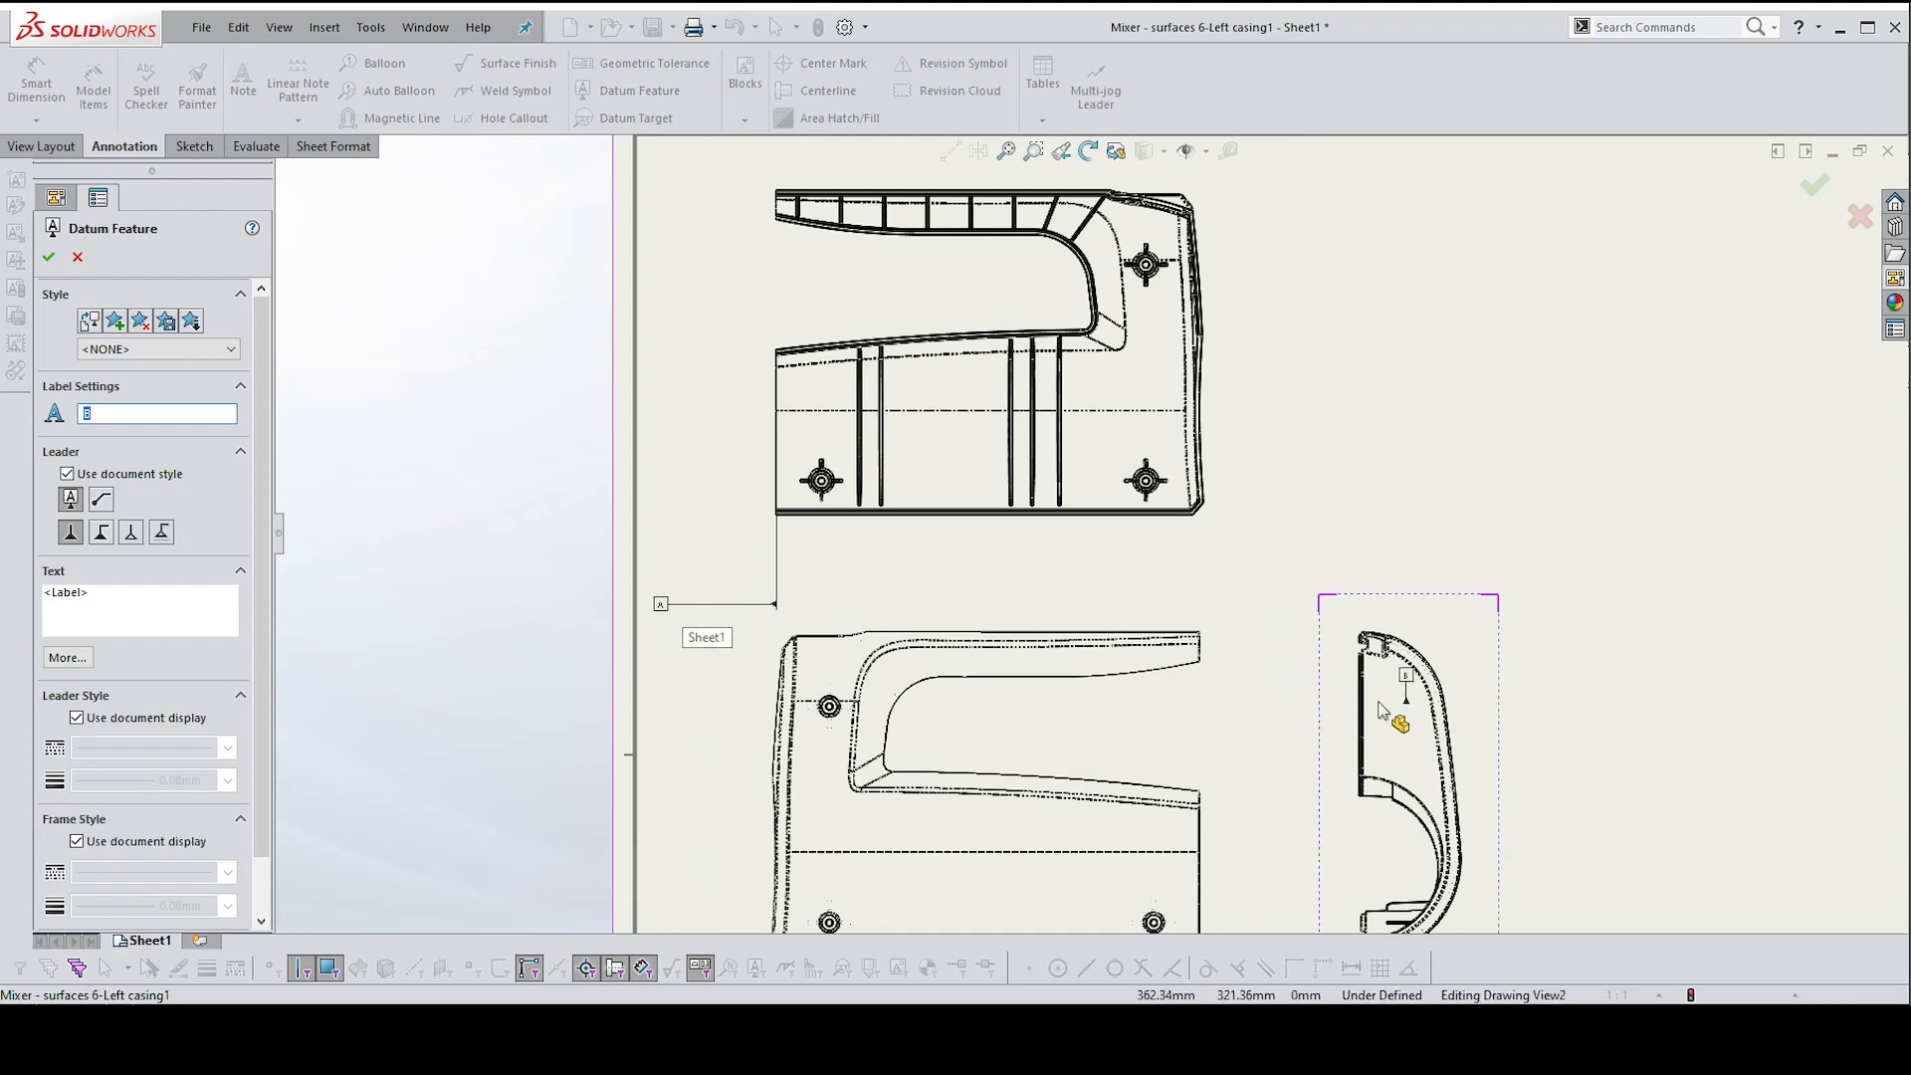
Attach datum feature B to the left vertical edge of the side view, placing its label above and left of the view
scroll(1373, 706, up, 5)
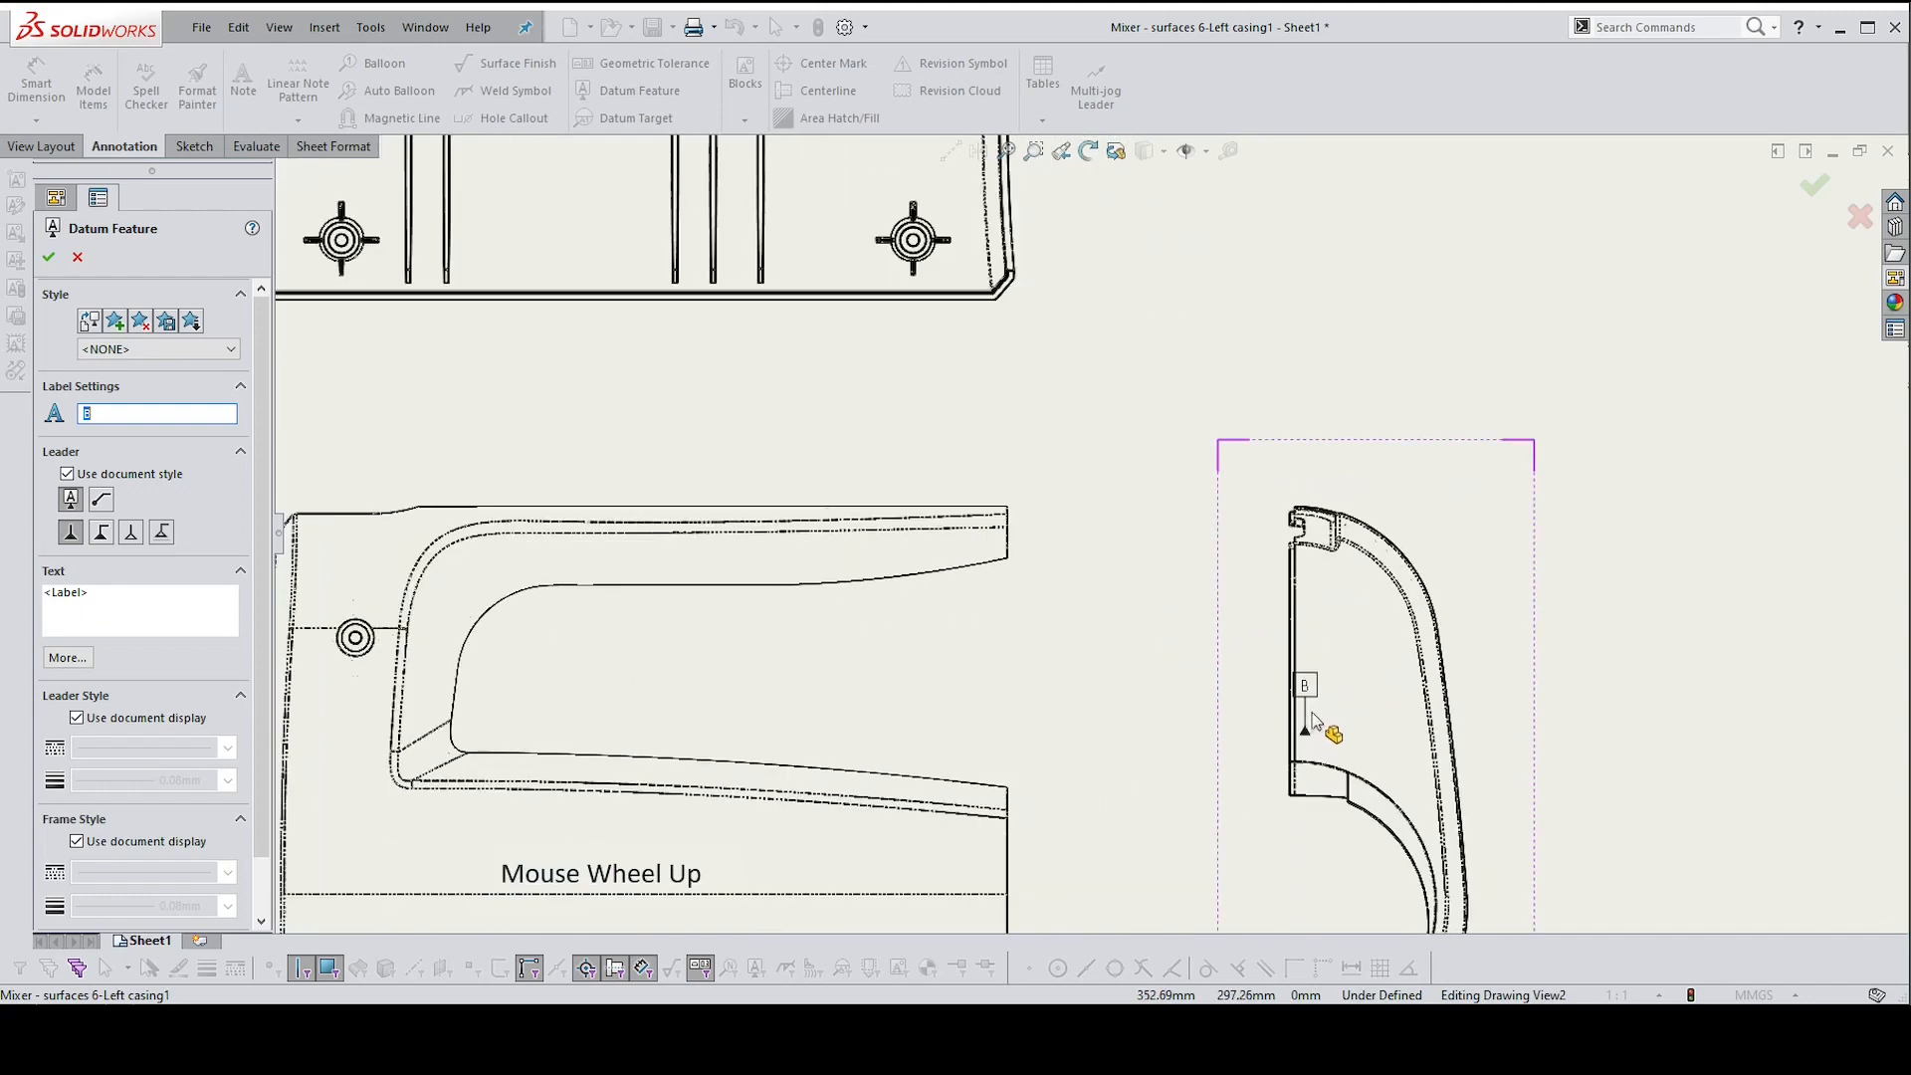
scroll(1284, 722, up, 2)
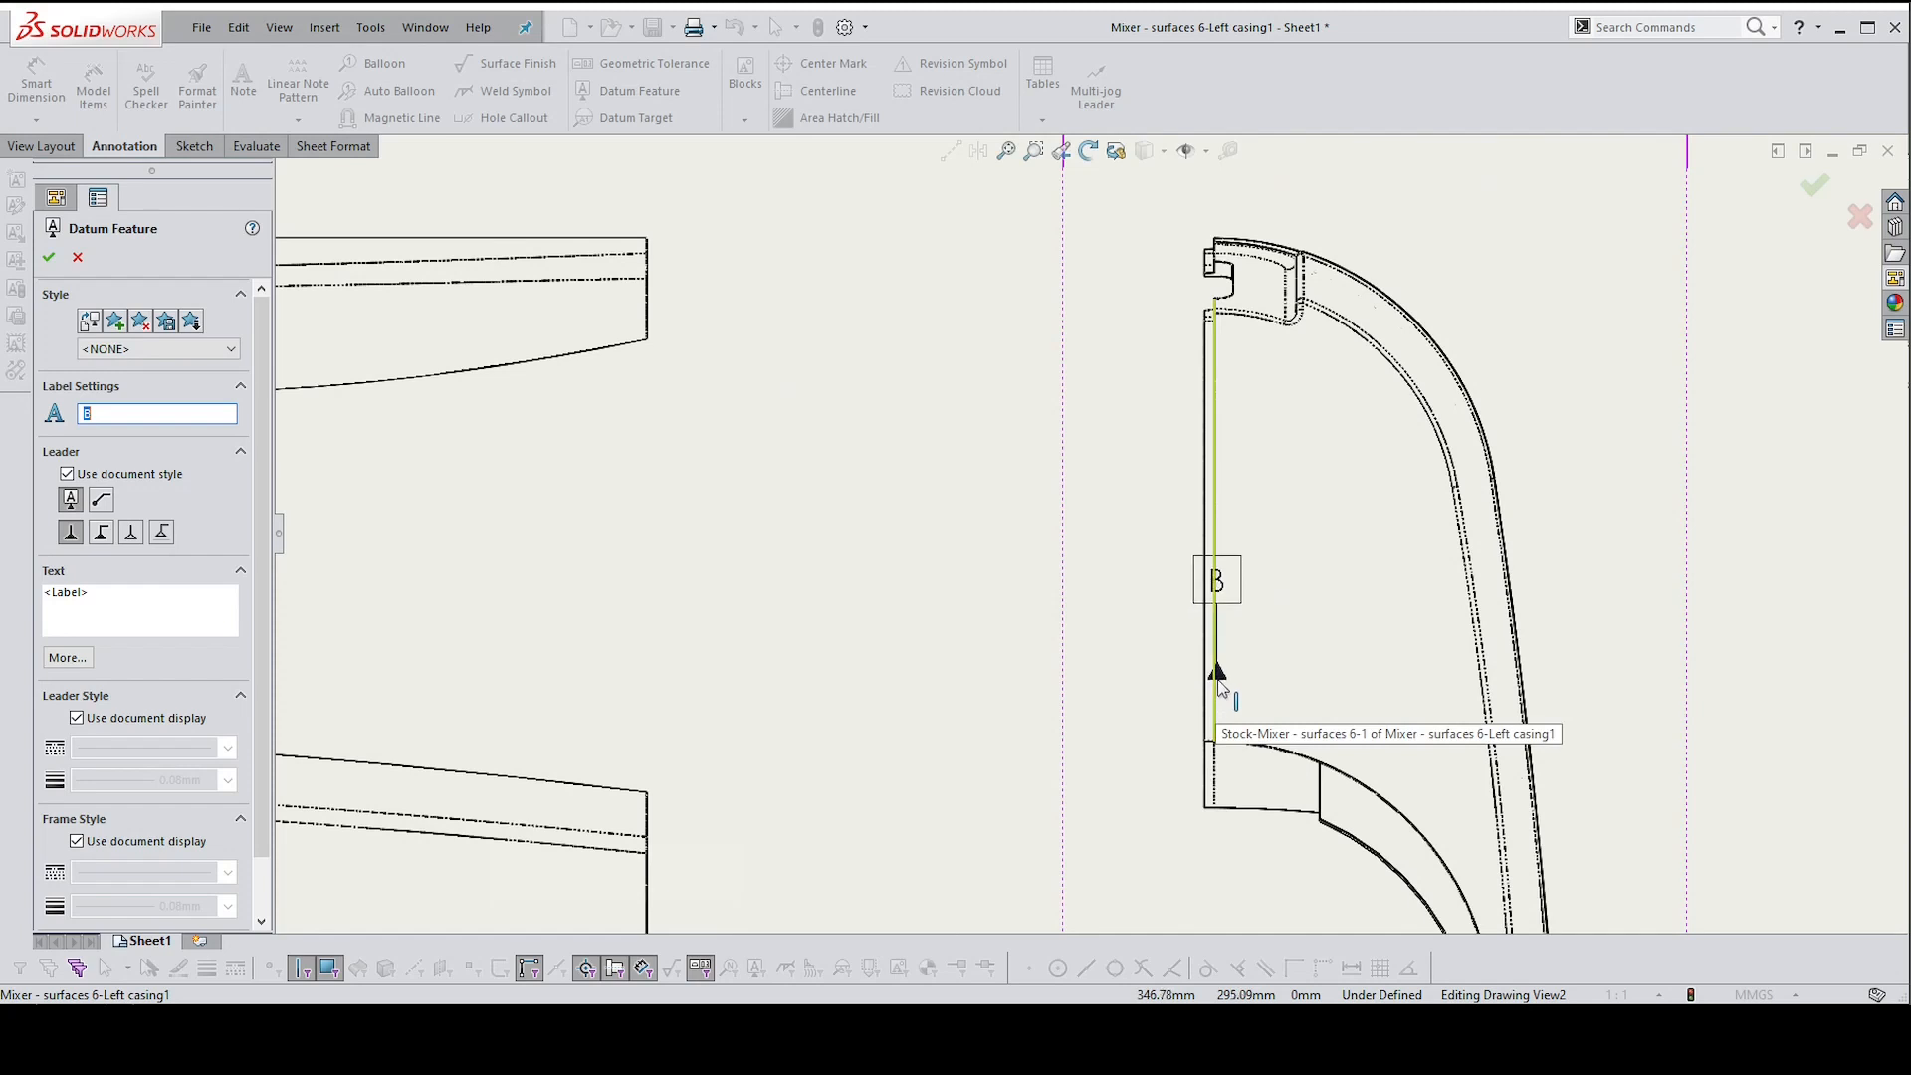
click(1220, 687)
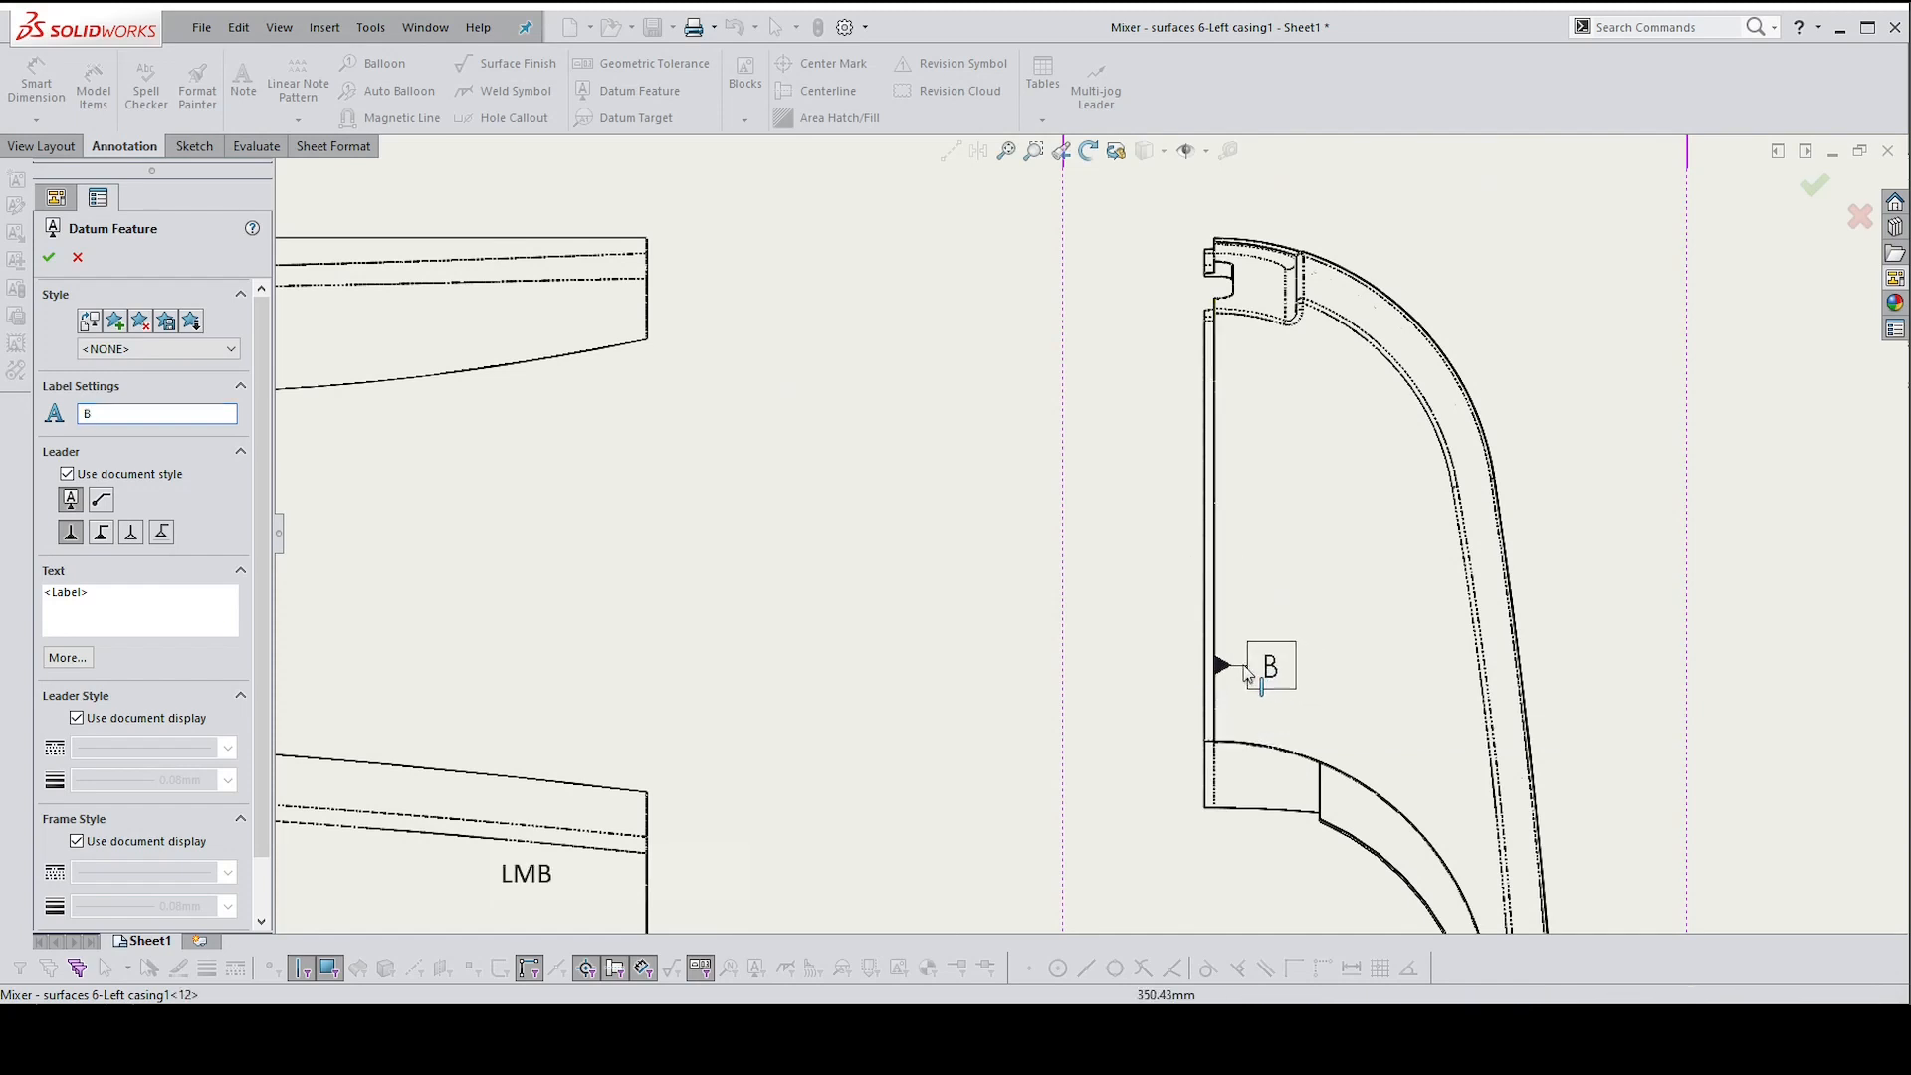
scroll(1064, 458, down, 2)
scroll(1061, 457, down, 1)
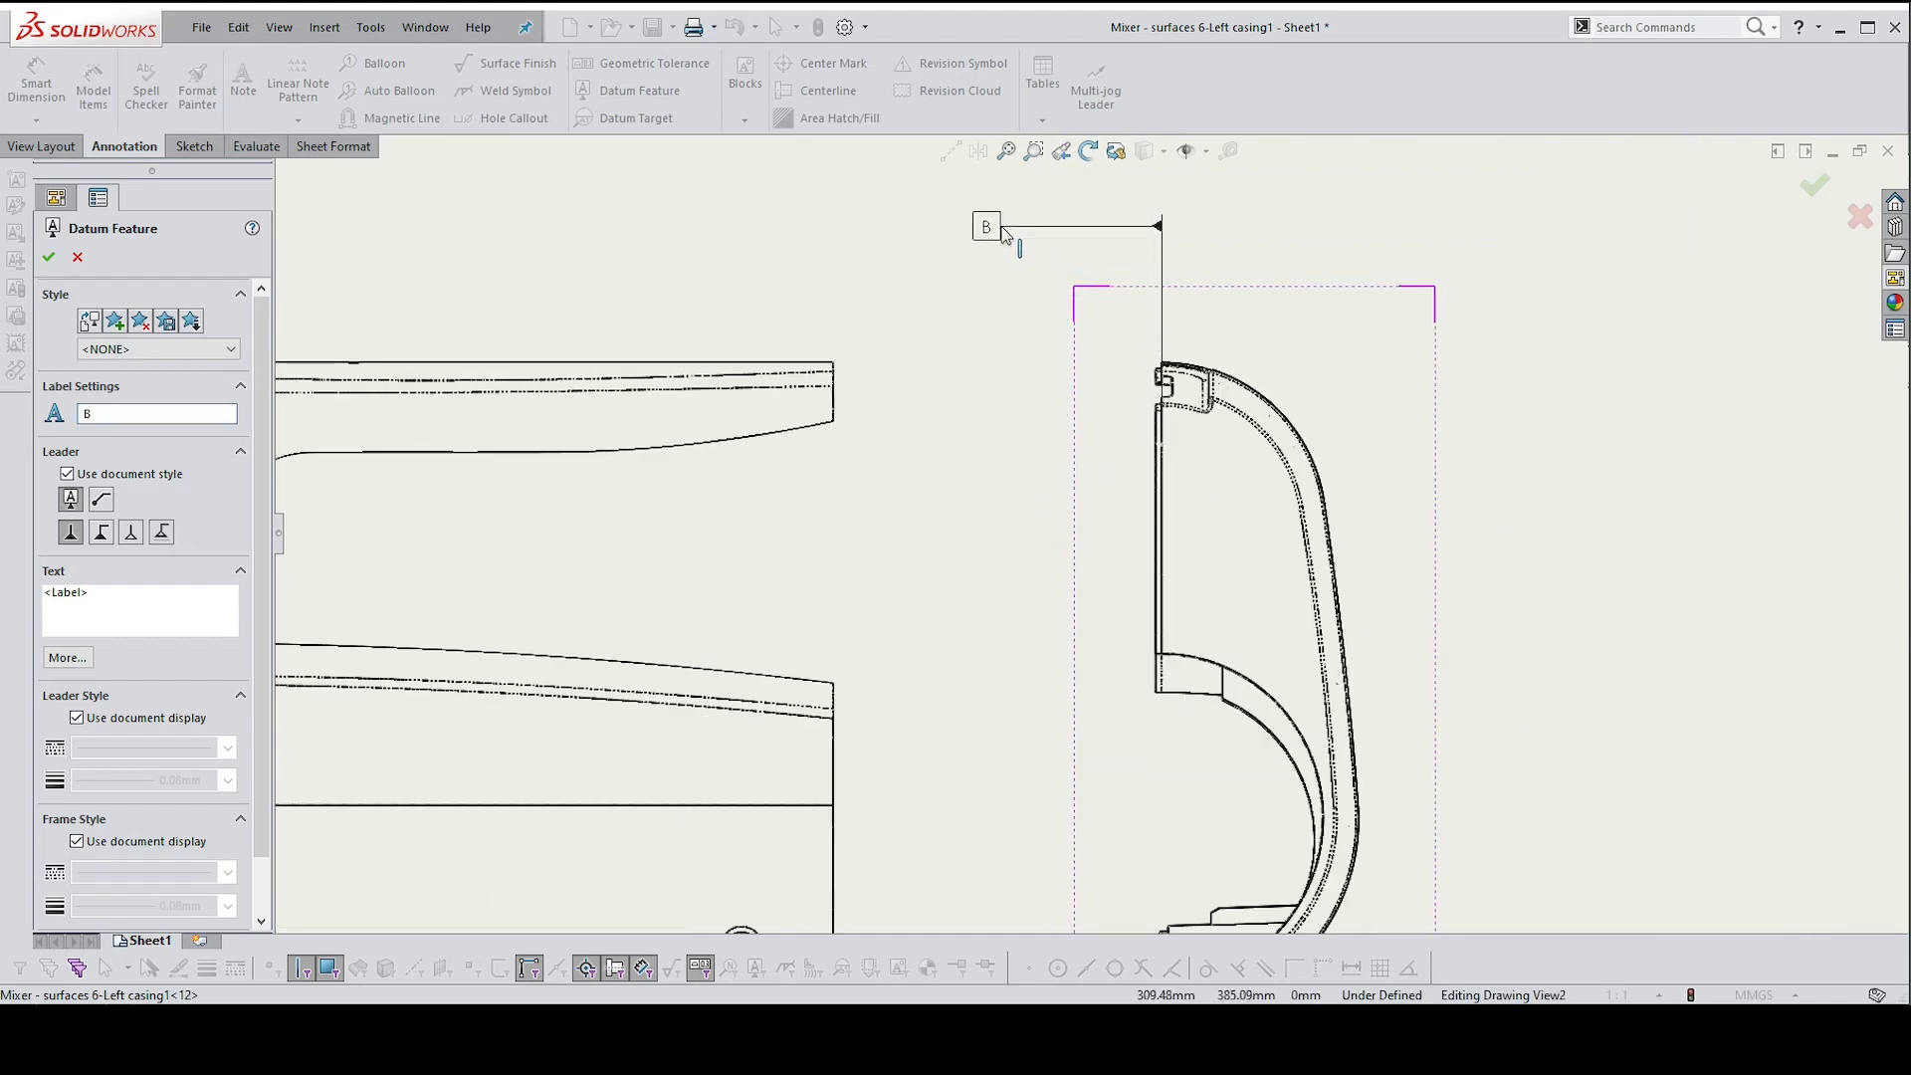
click(999, 184)
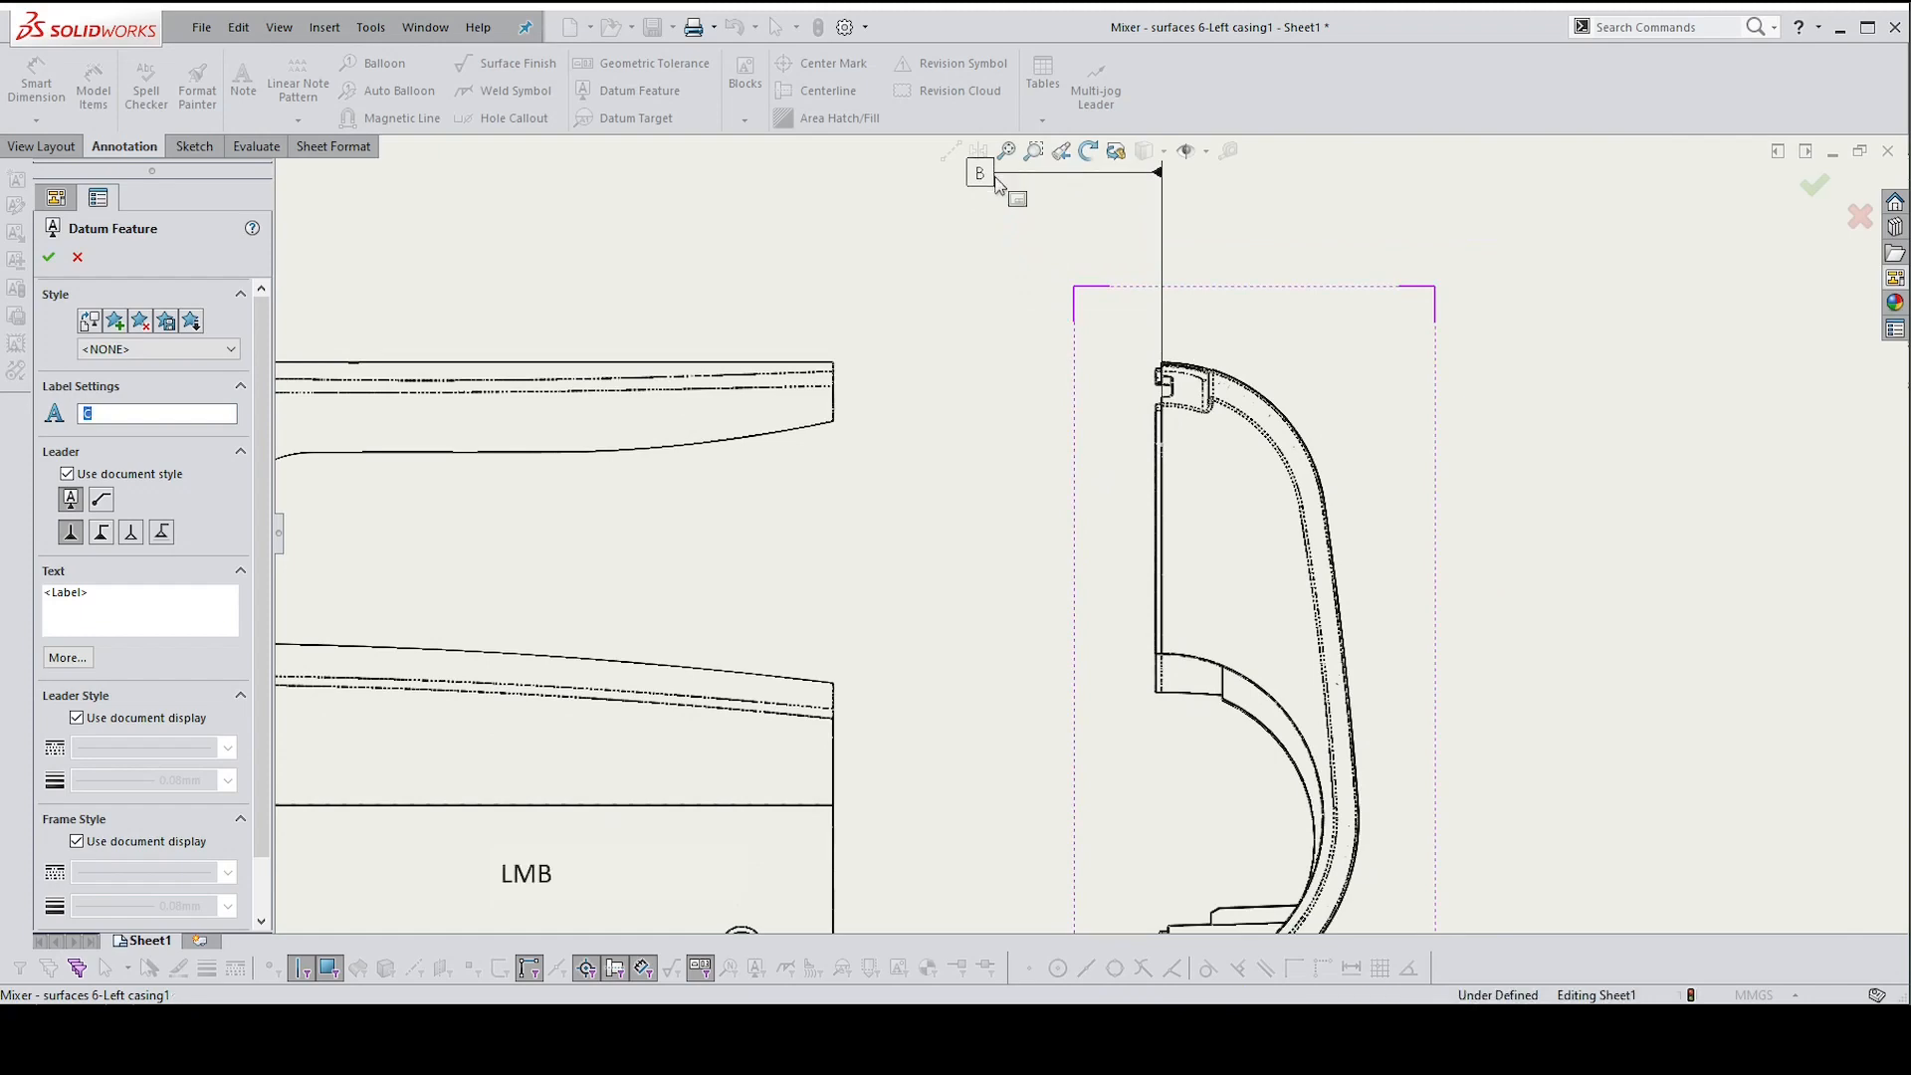
scroll(1100, 383, down, 2)
scroll(1100, 393, down, 4)
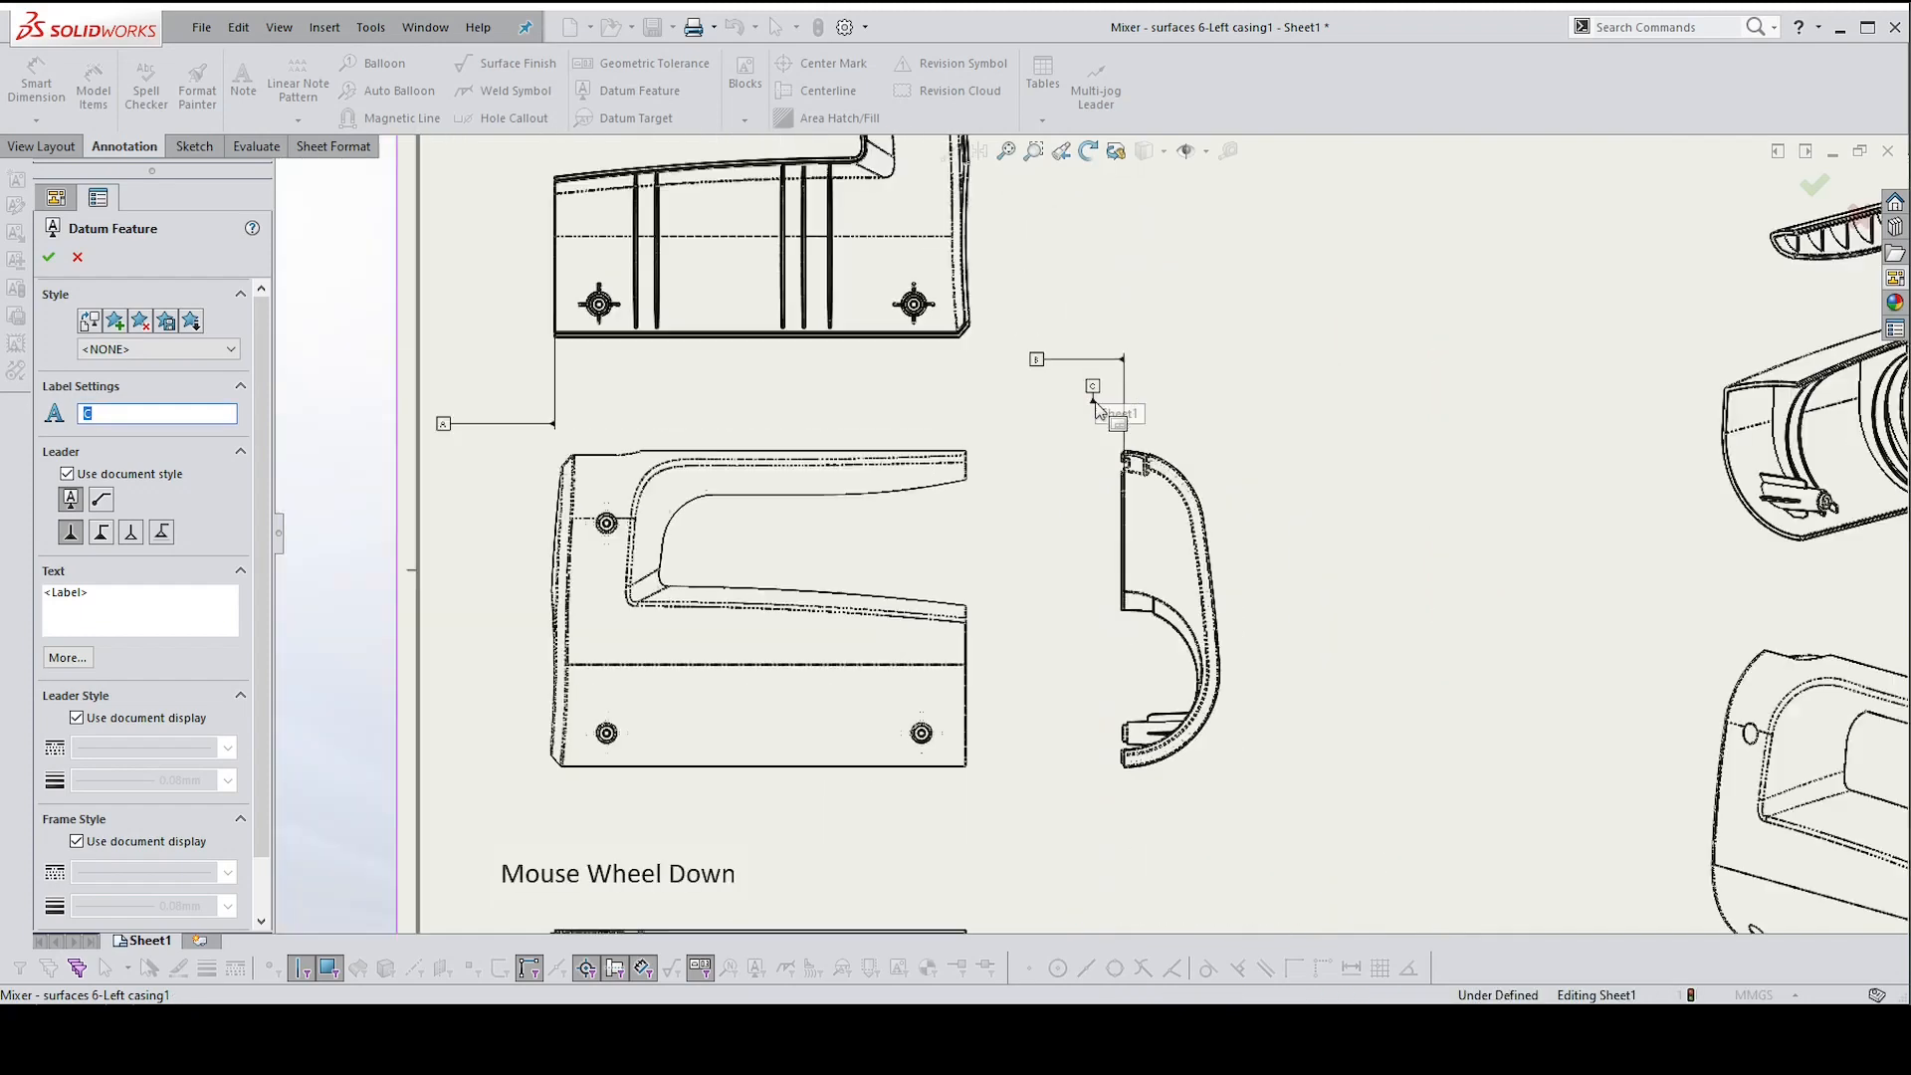
key(Escape)
scroll(1141, 597, up, 1)
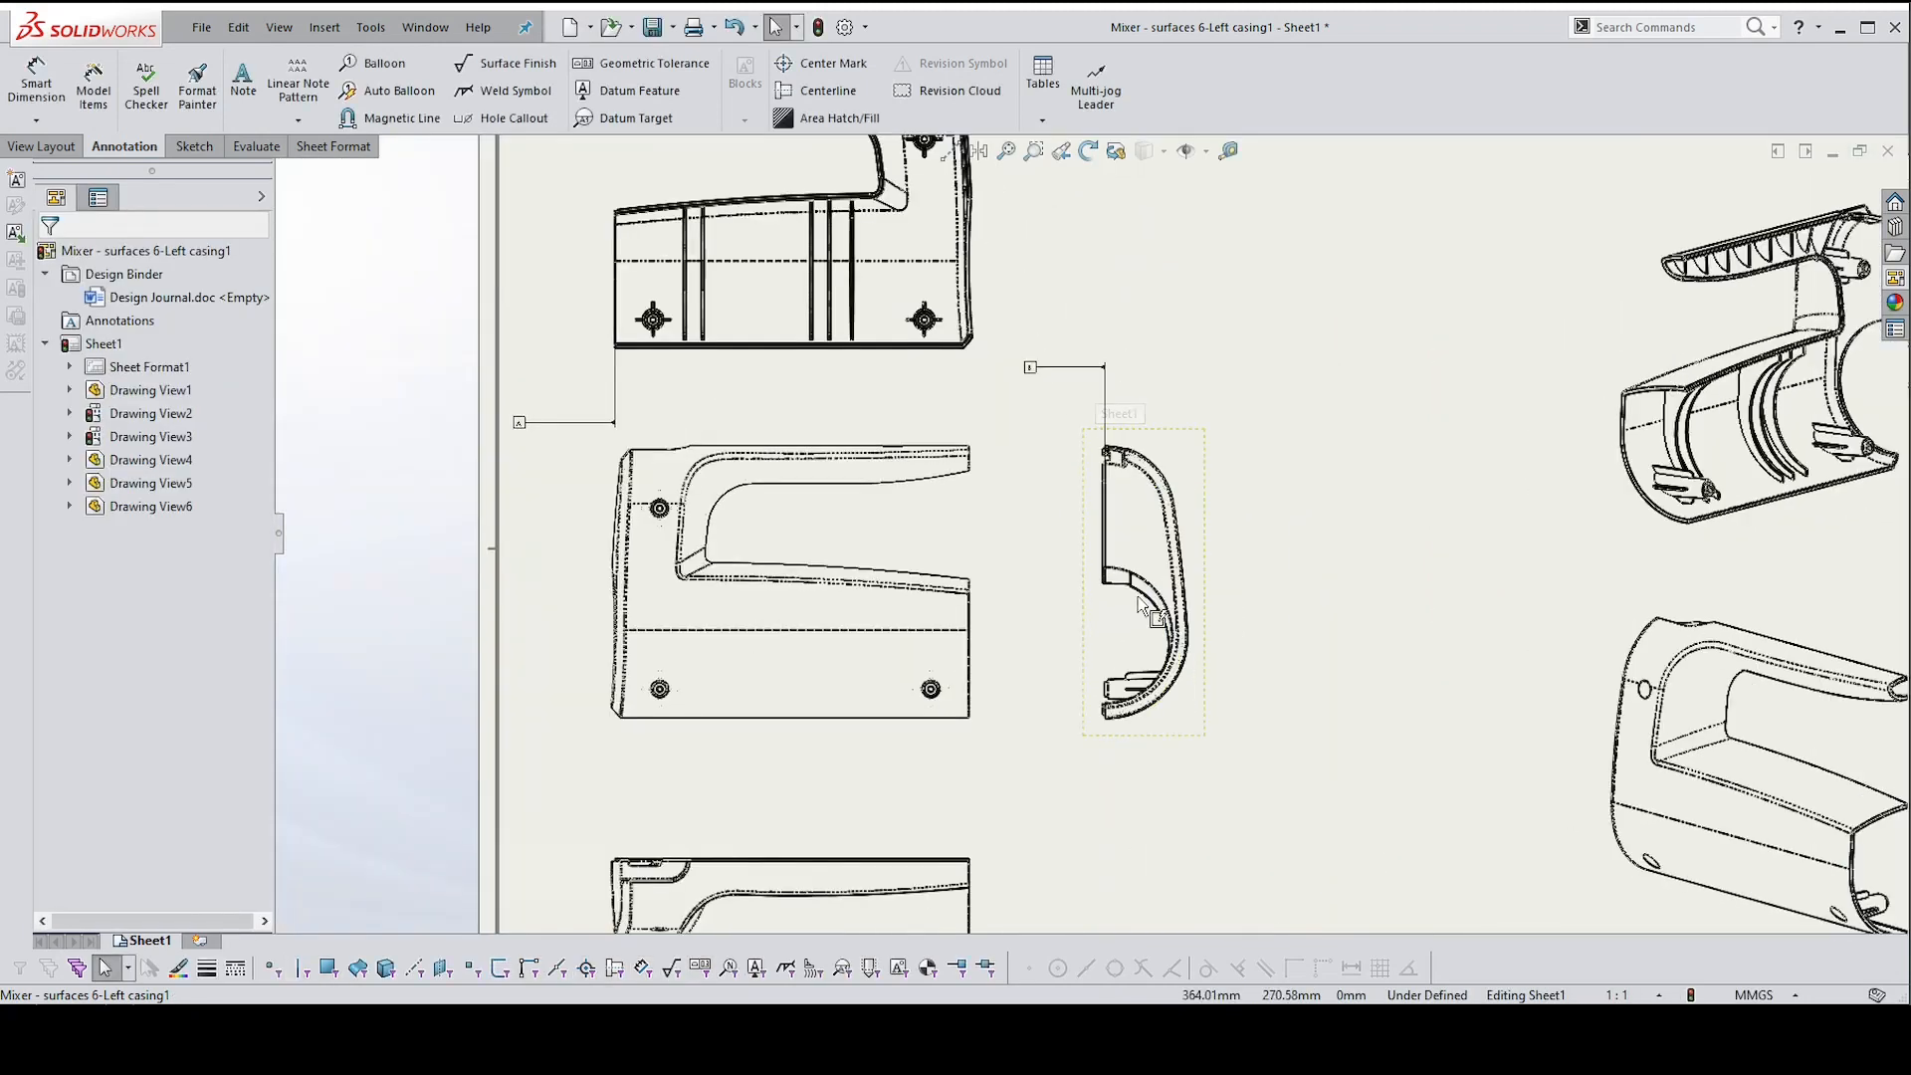
scroll(1134, 587, down, 1)
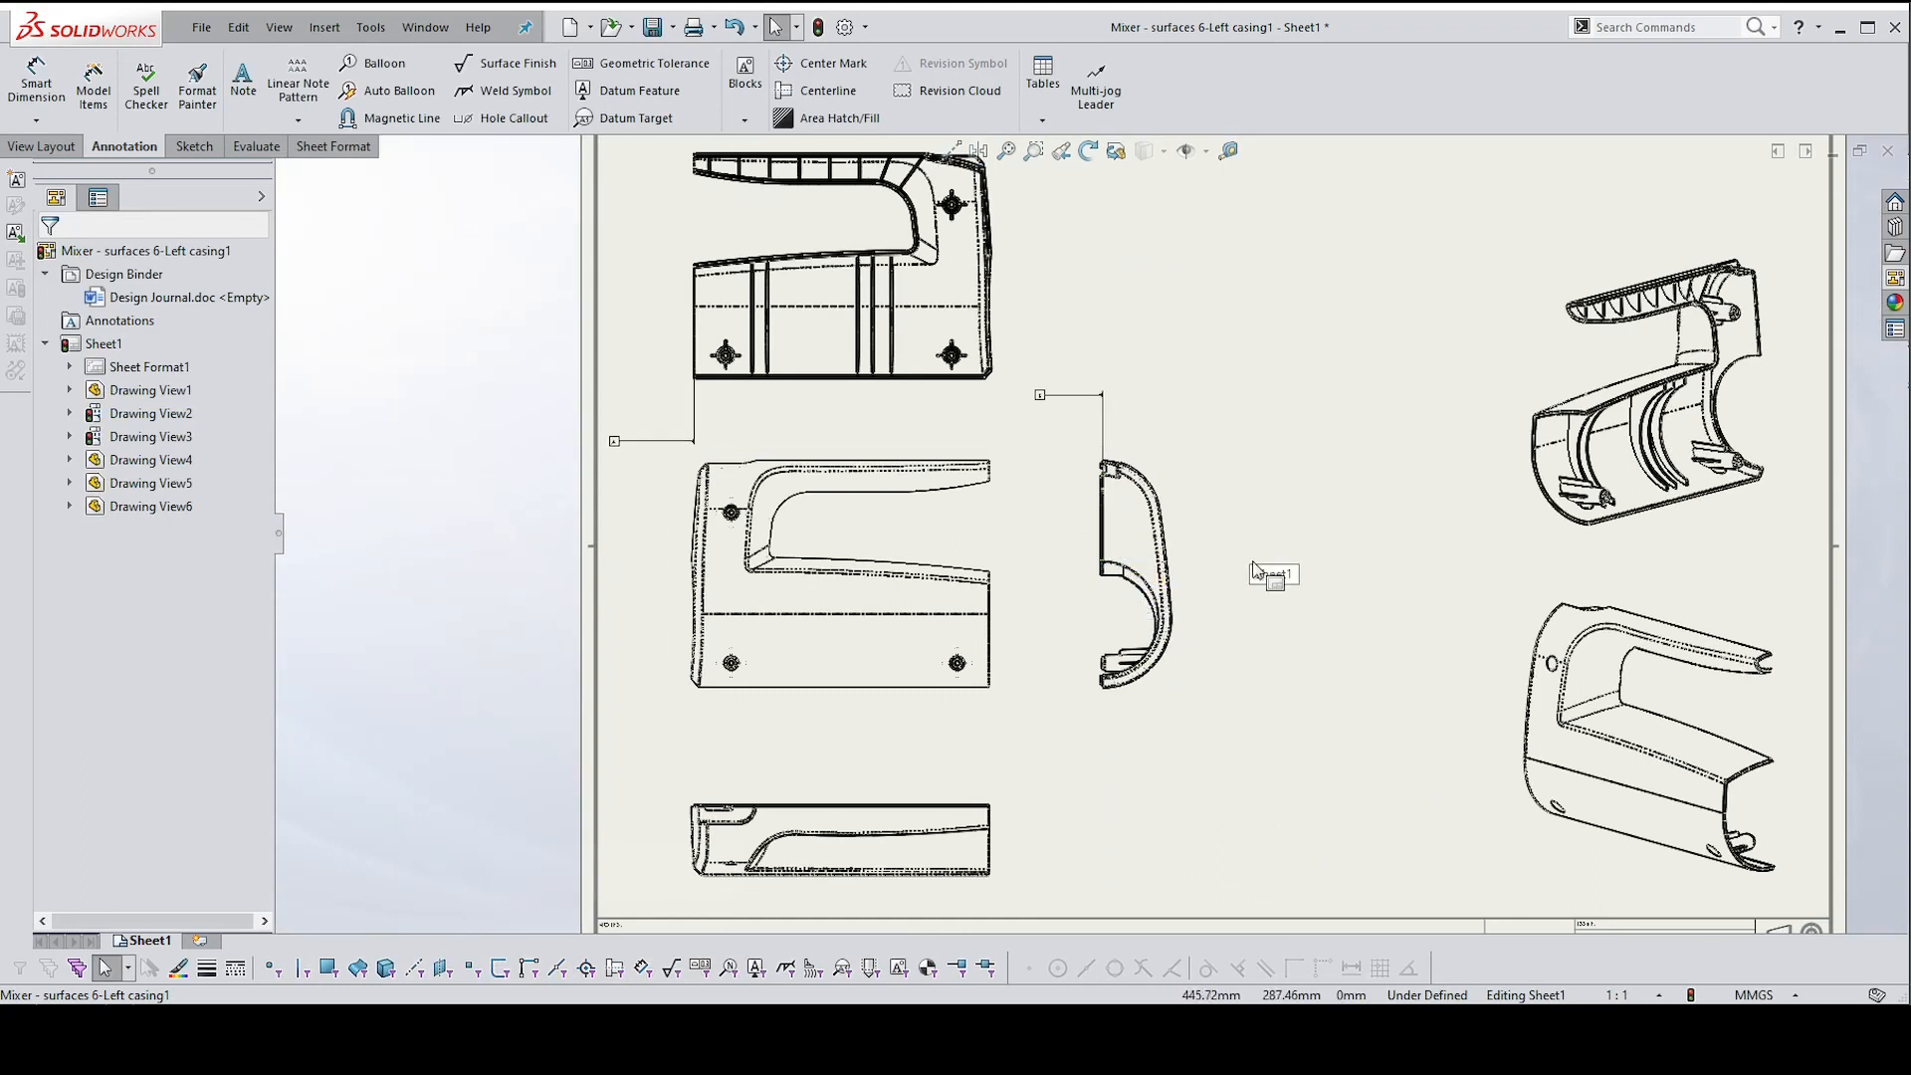
scroll(1168, 655, up, 5)
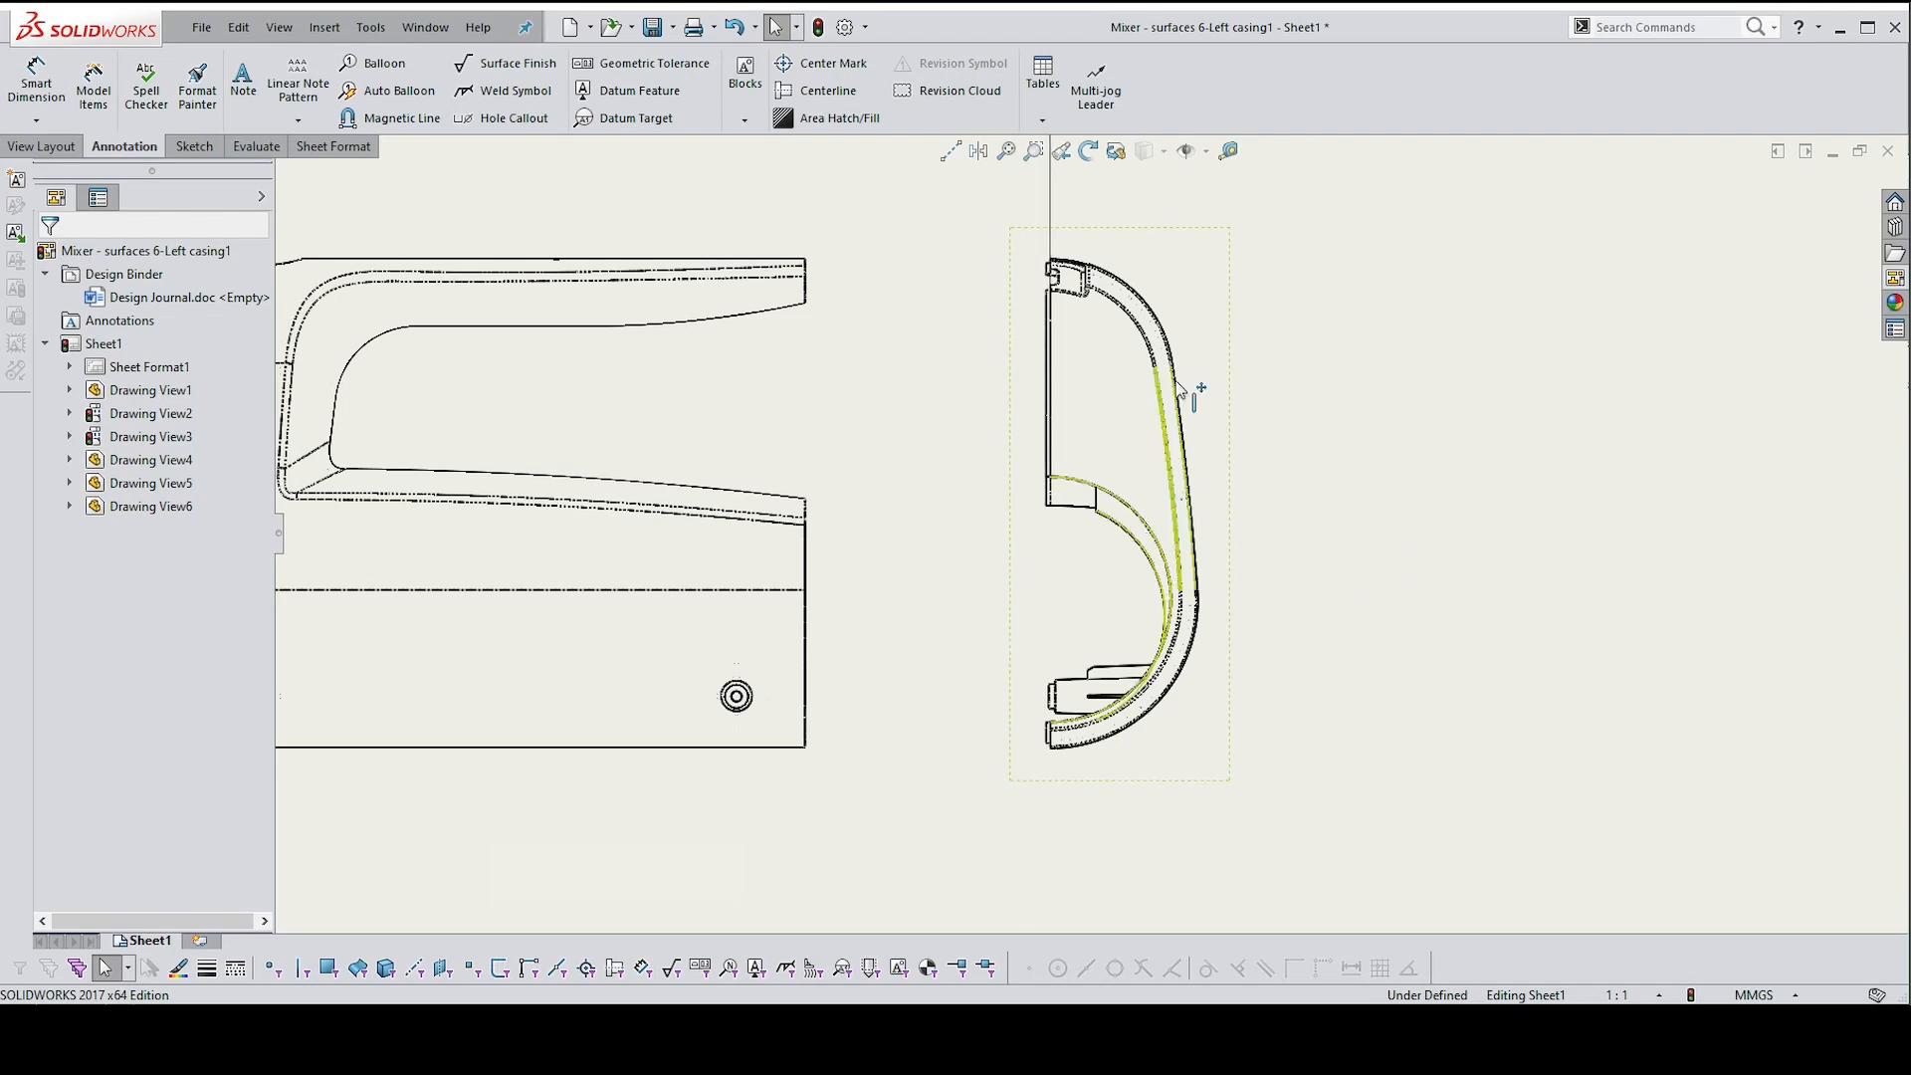
click(1138, 519)
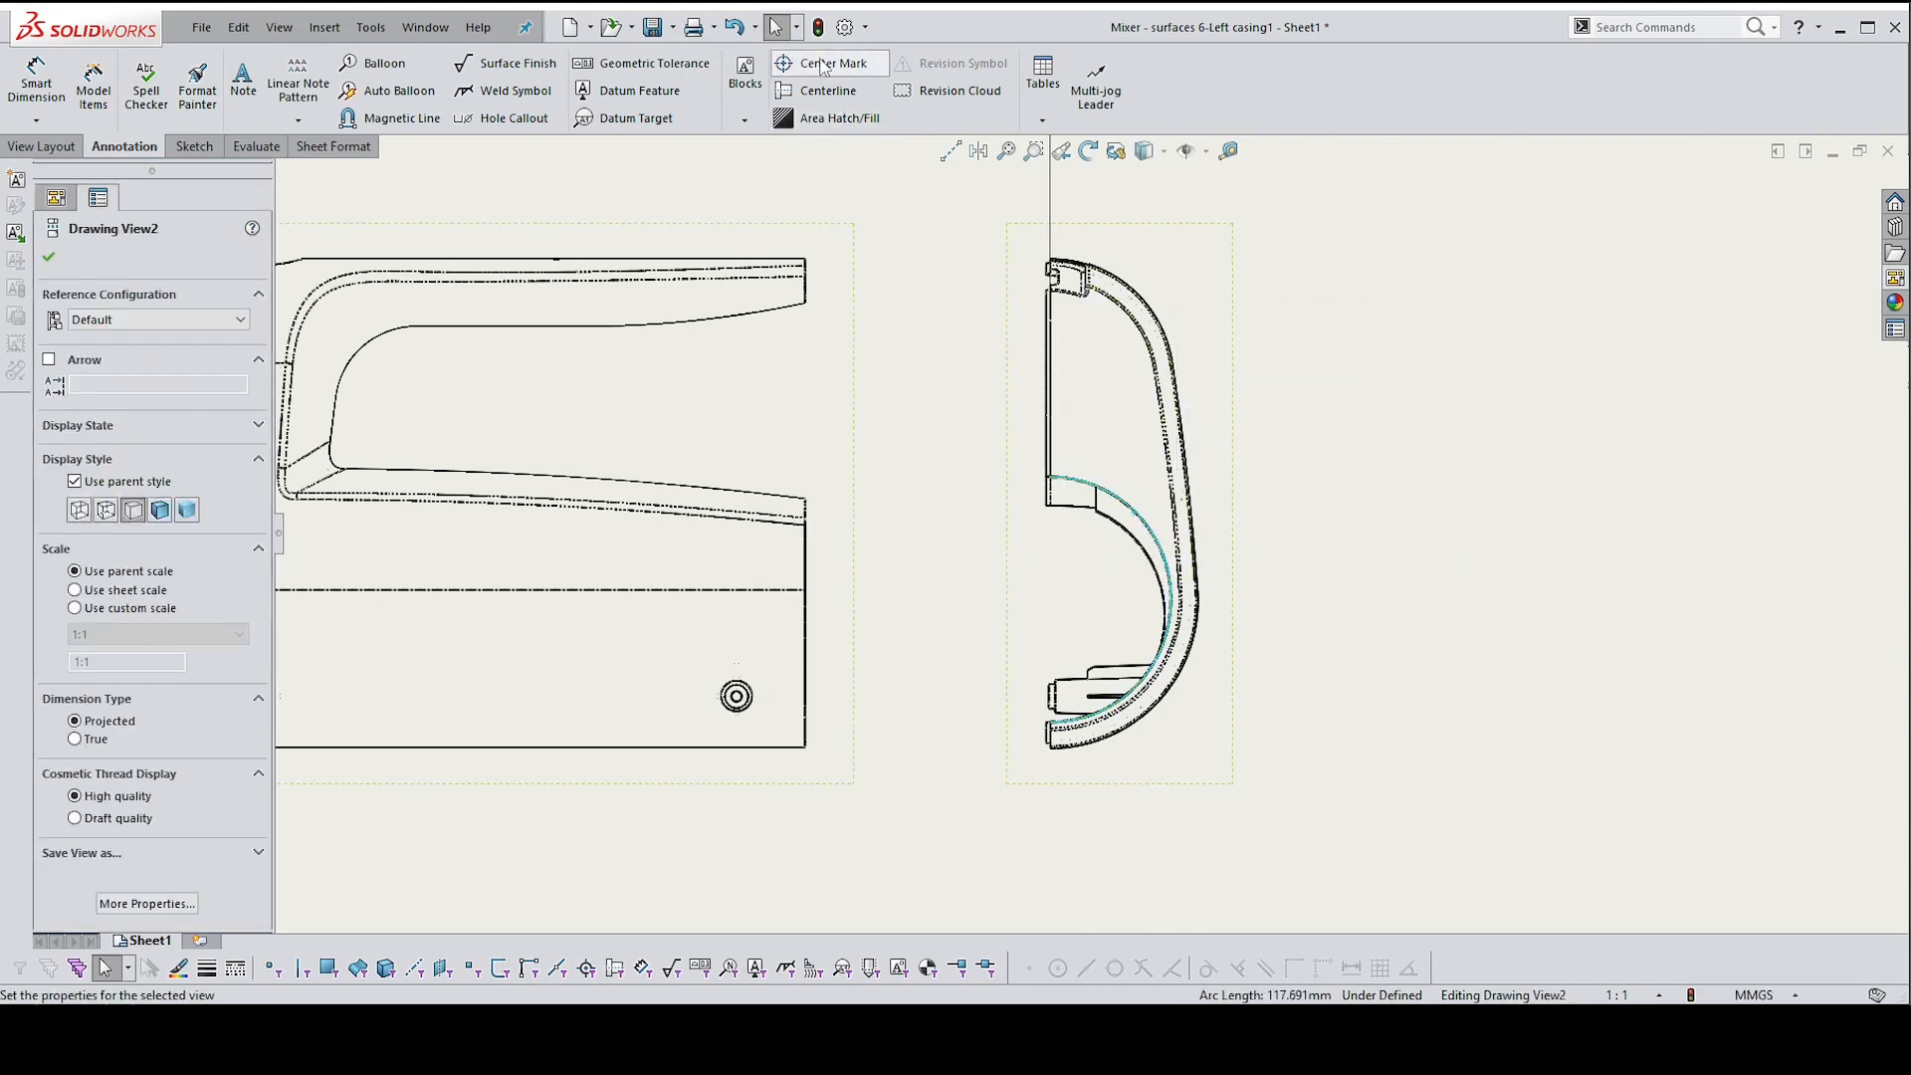
click(779, 65)
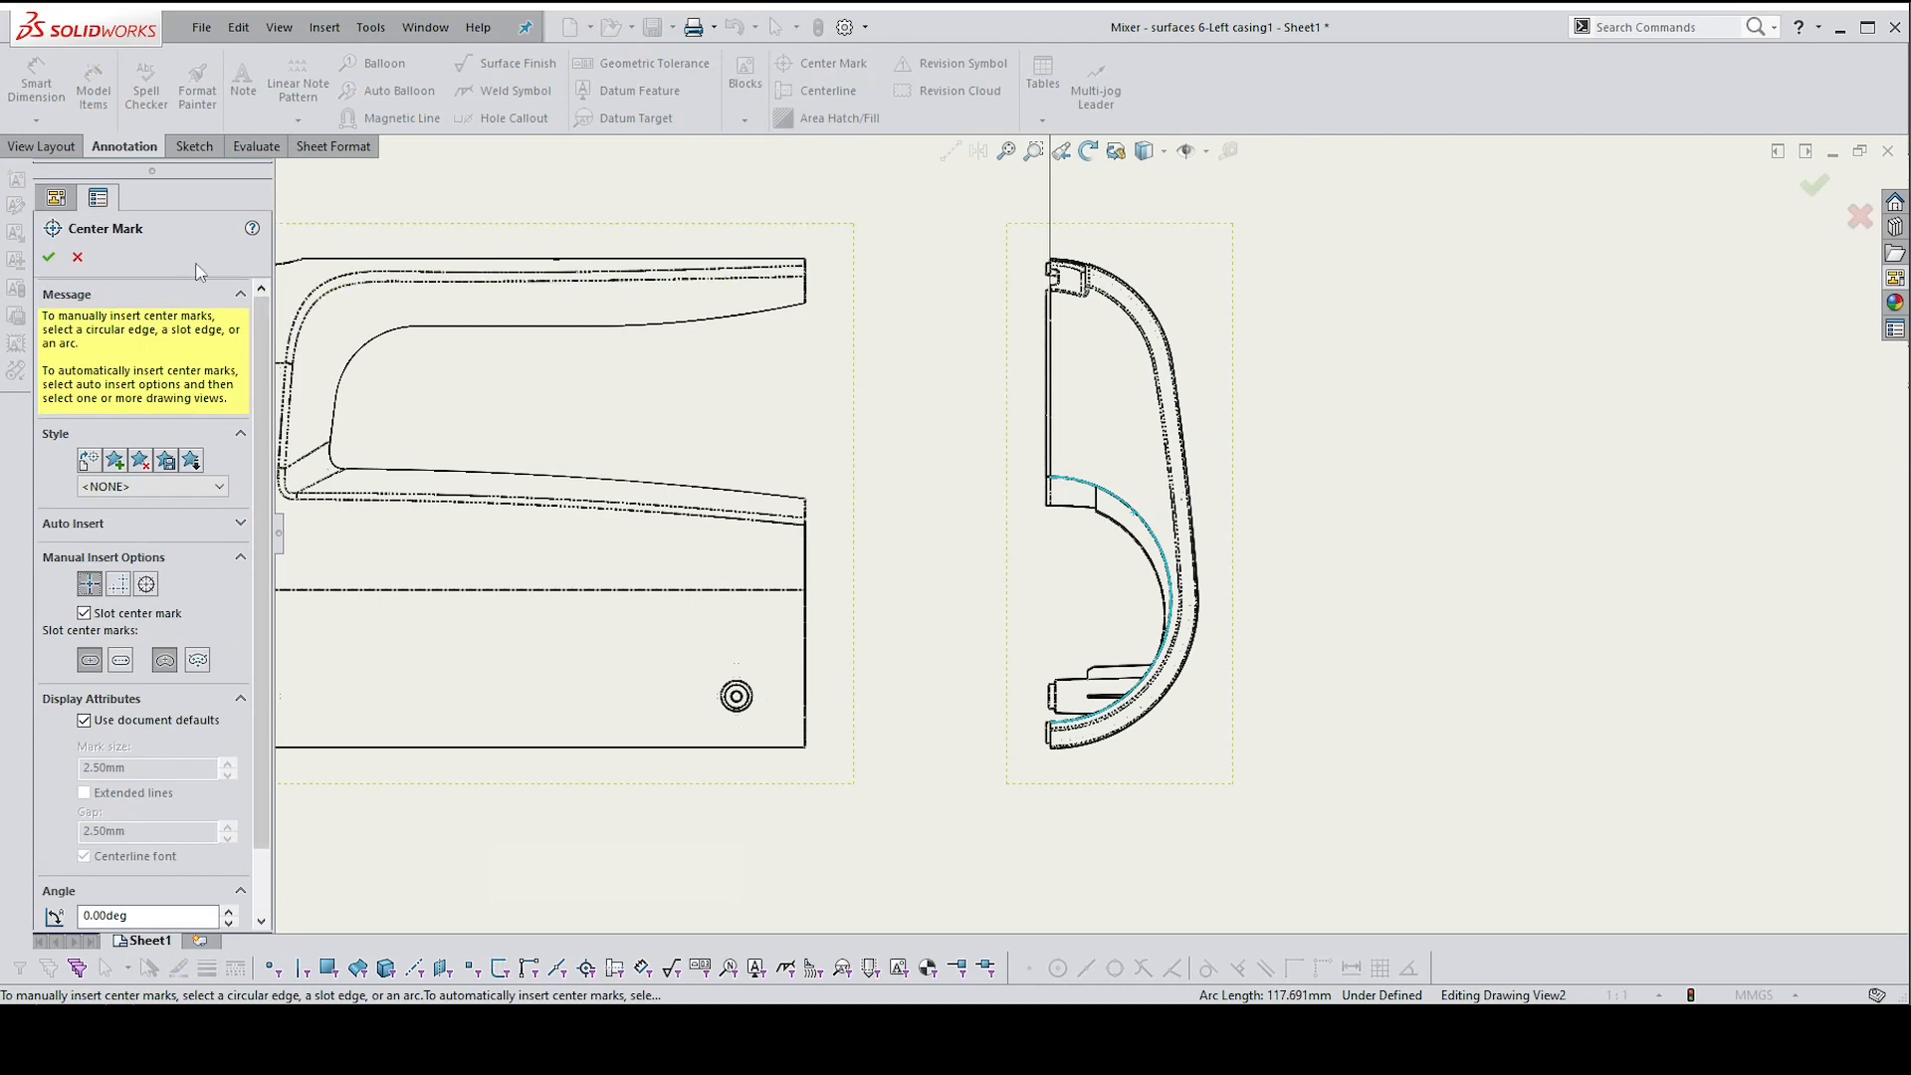
click(46, 257)
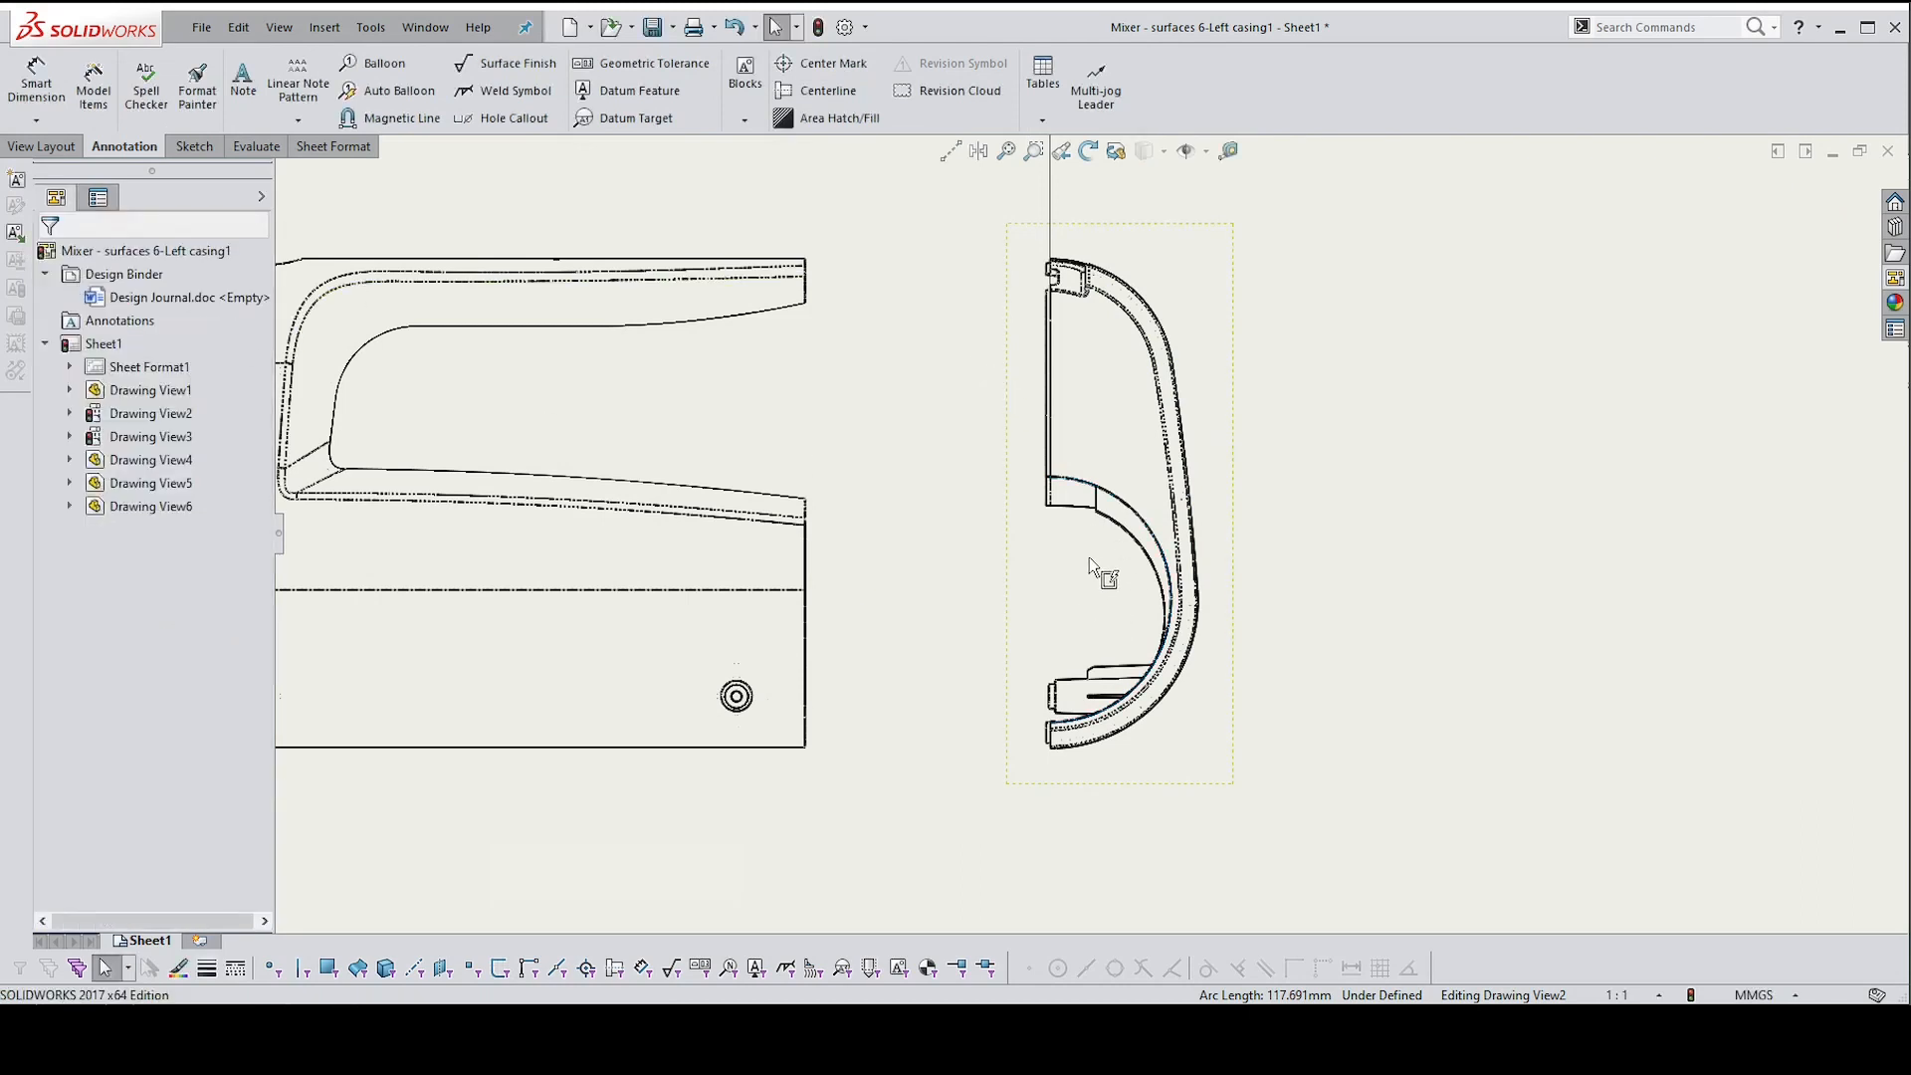
key(Escape)
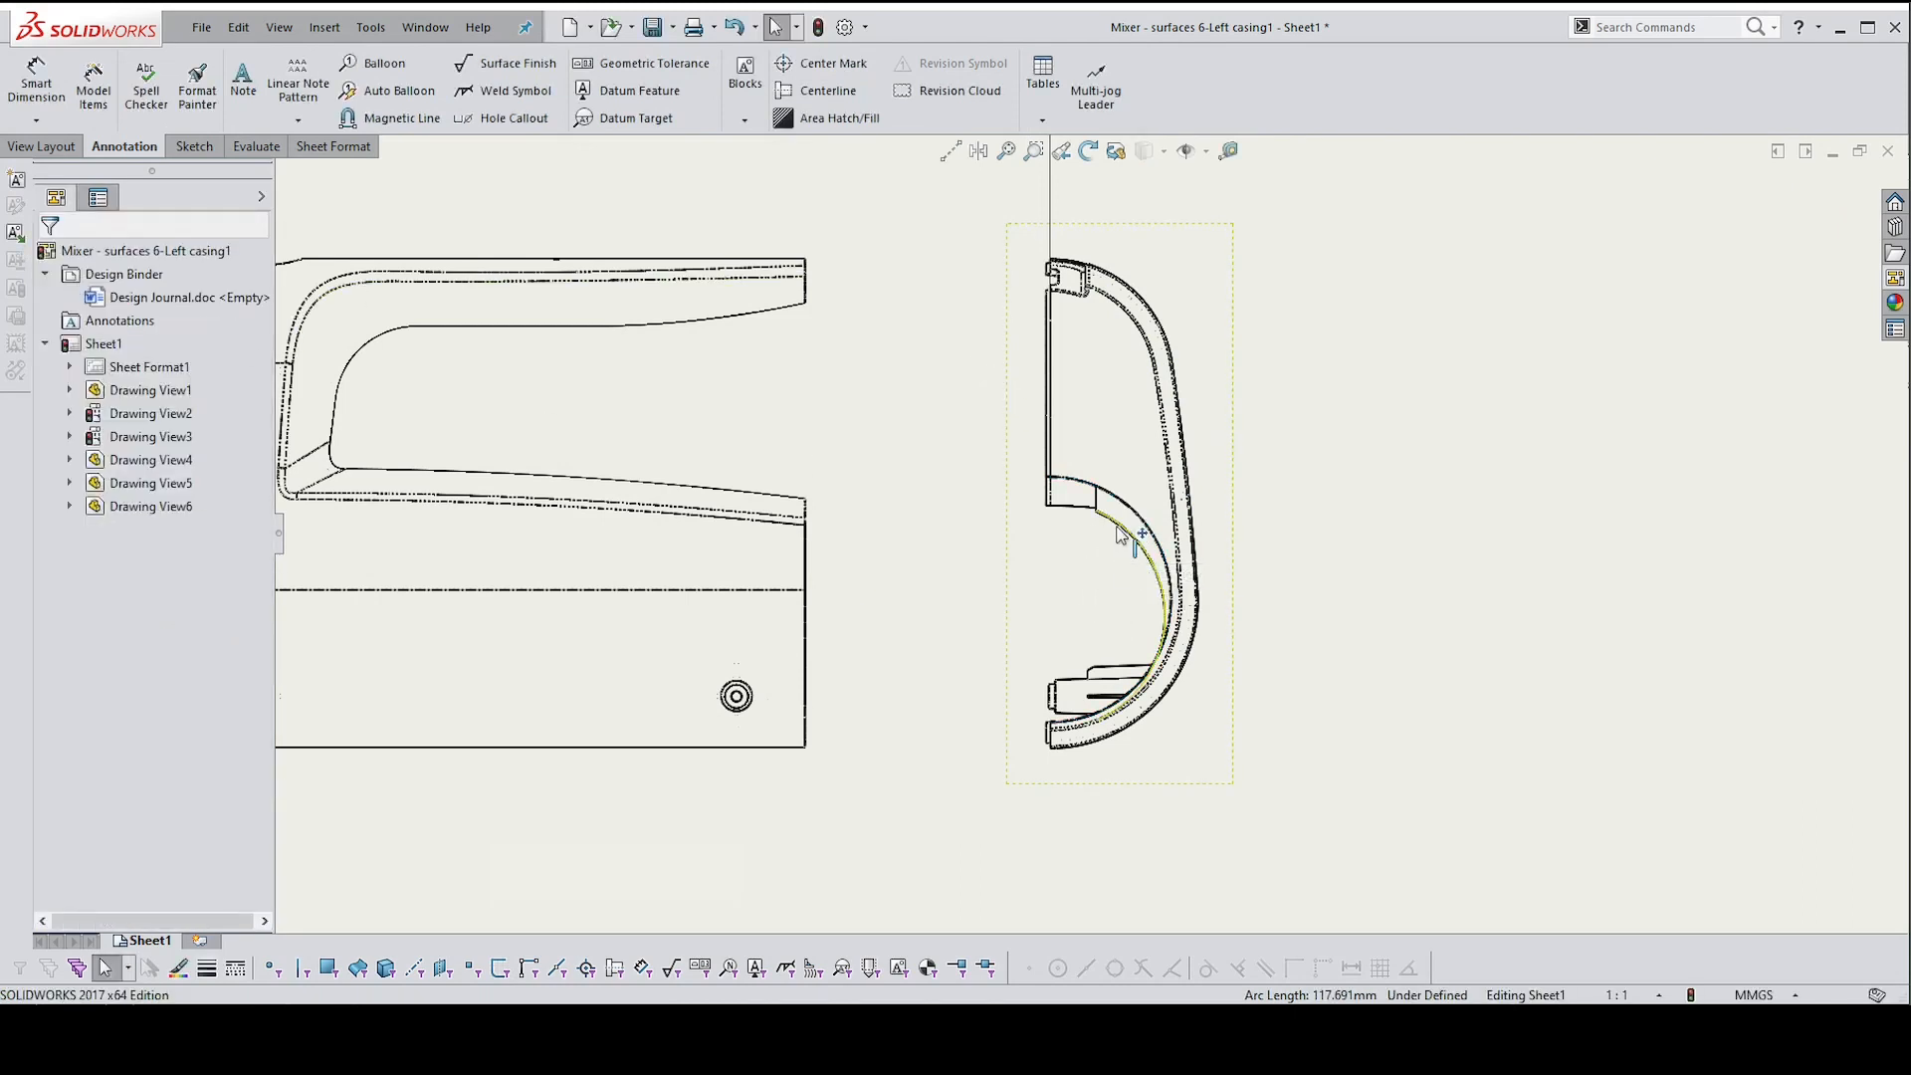
Add a center mark to the side view's inner arc, overriding the document defaults to use extended lines
click(1130, 542)
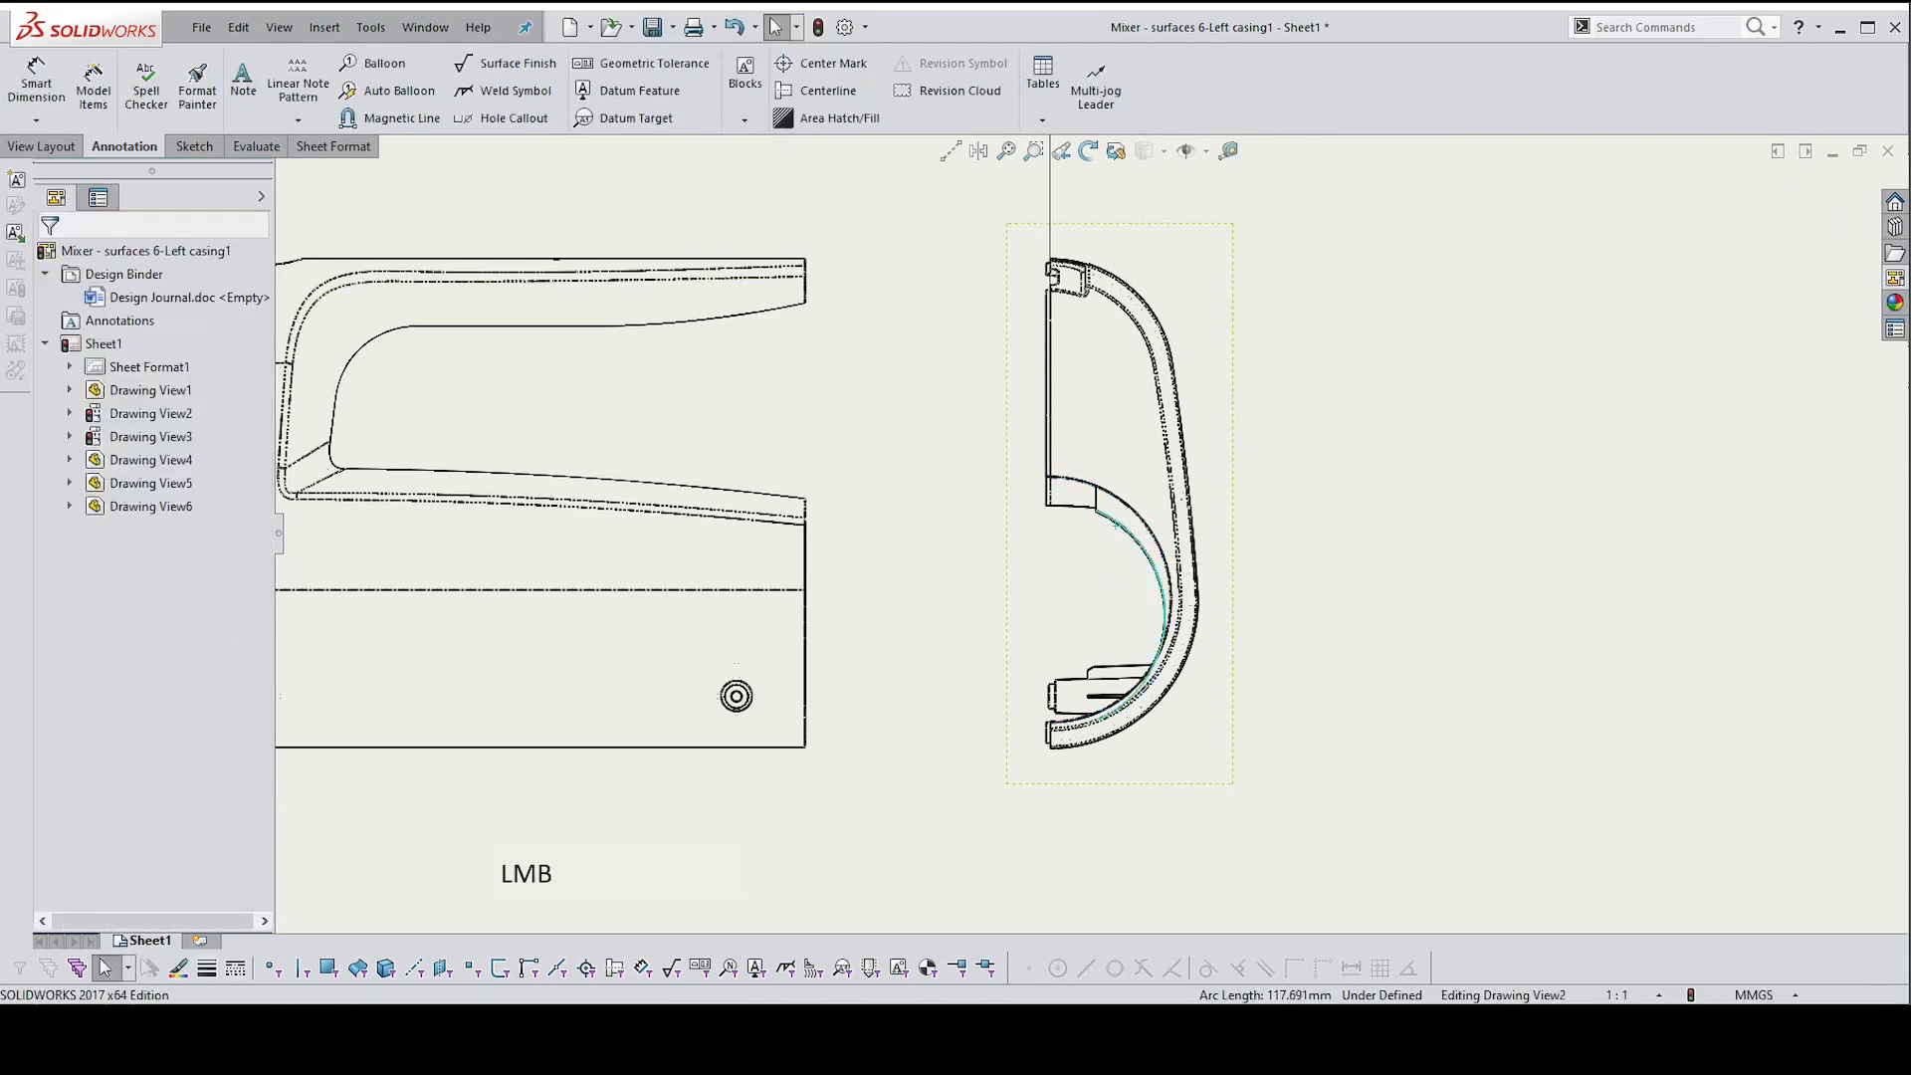
click(832, 64)
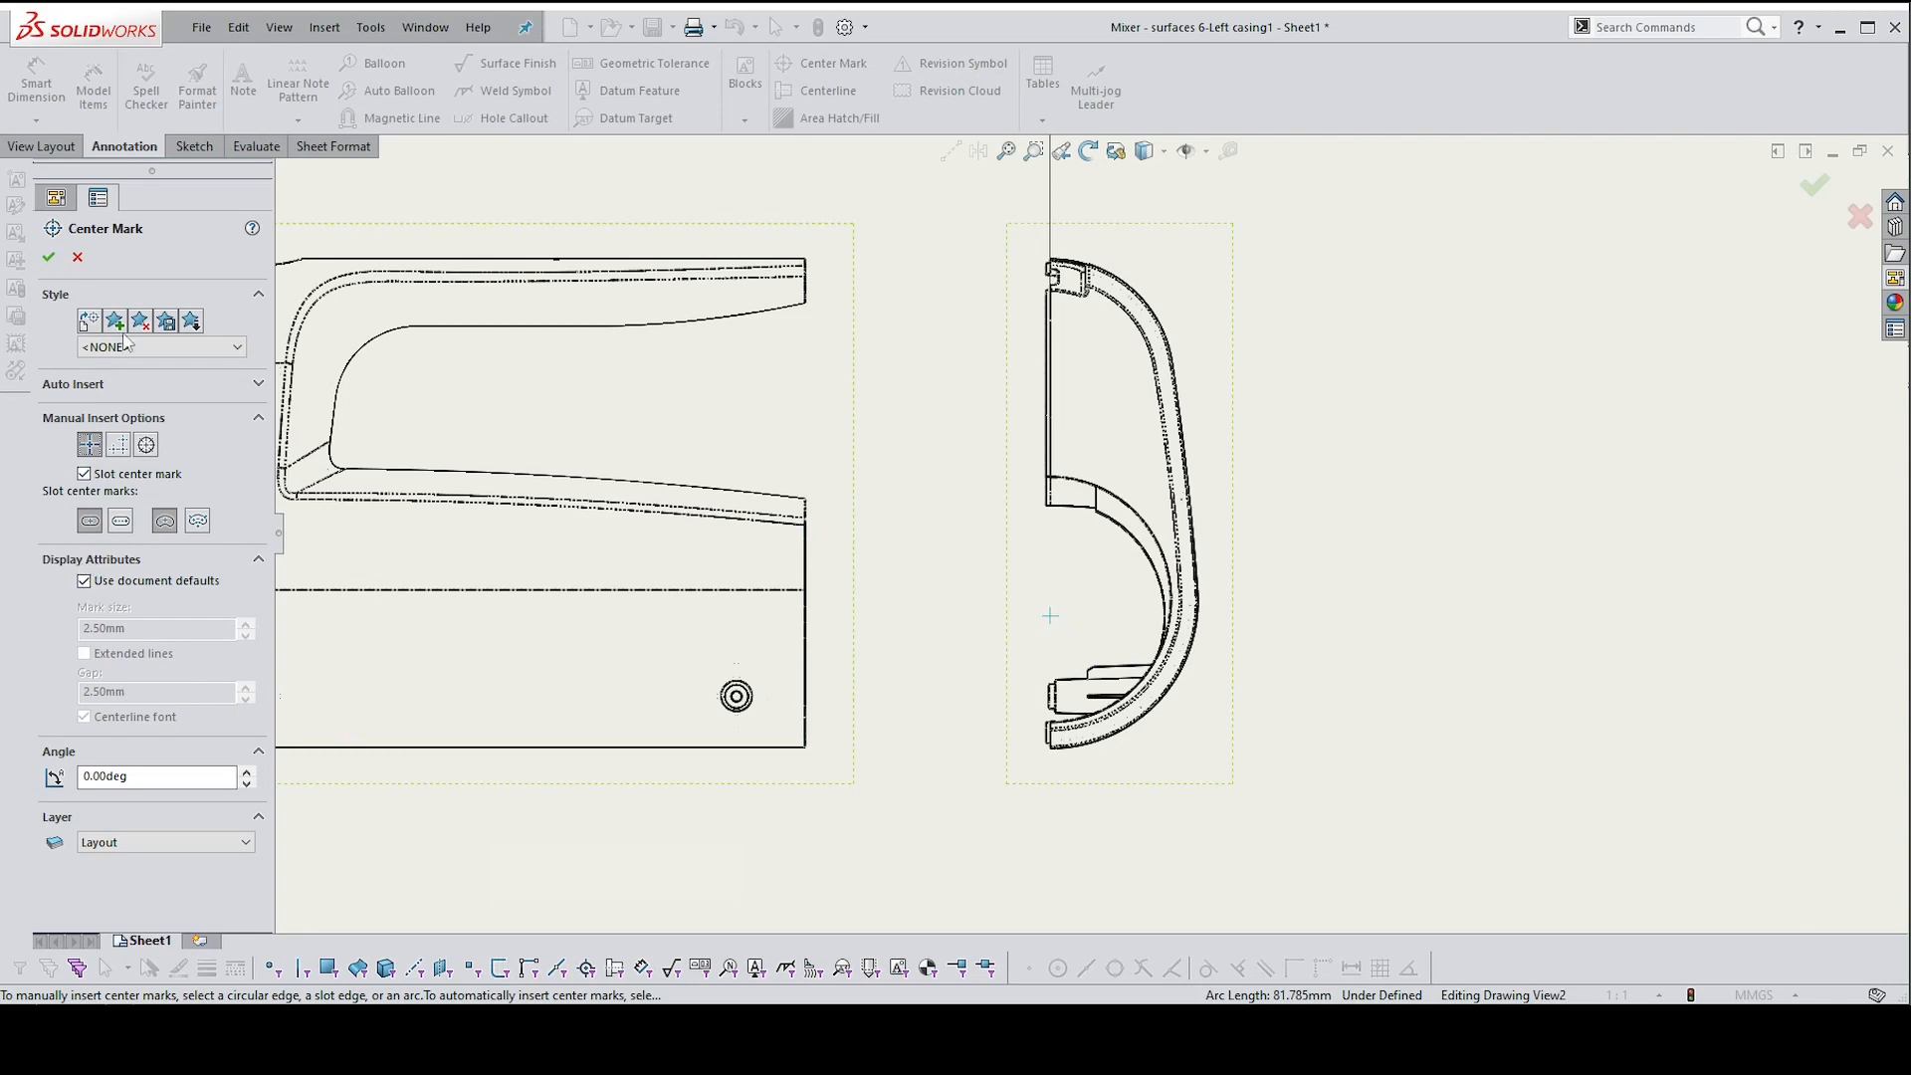
click(85, 581)
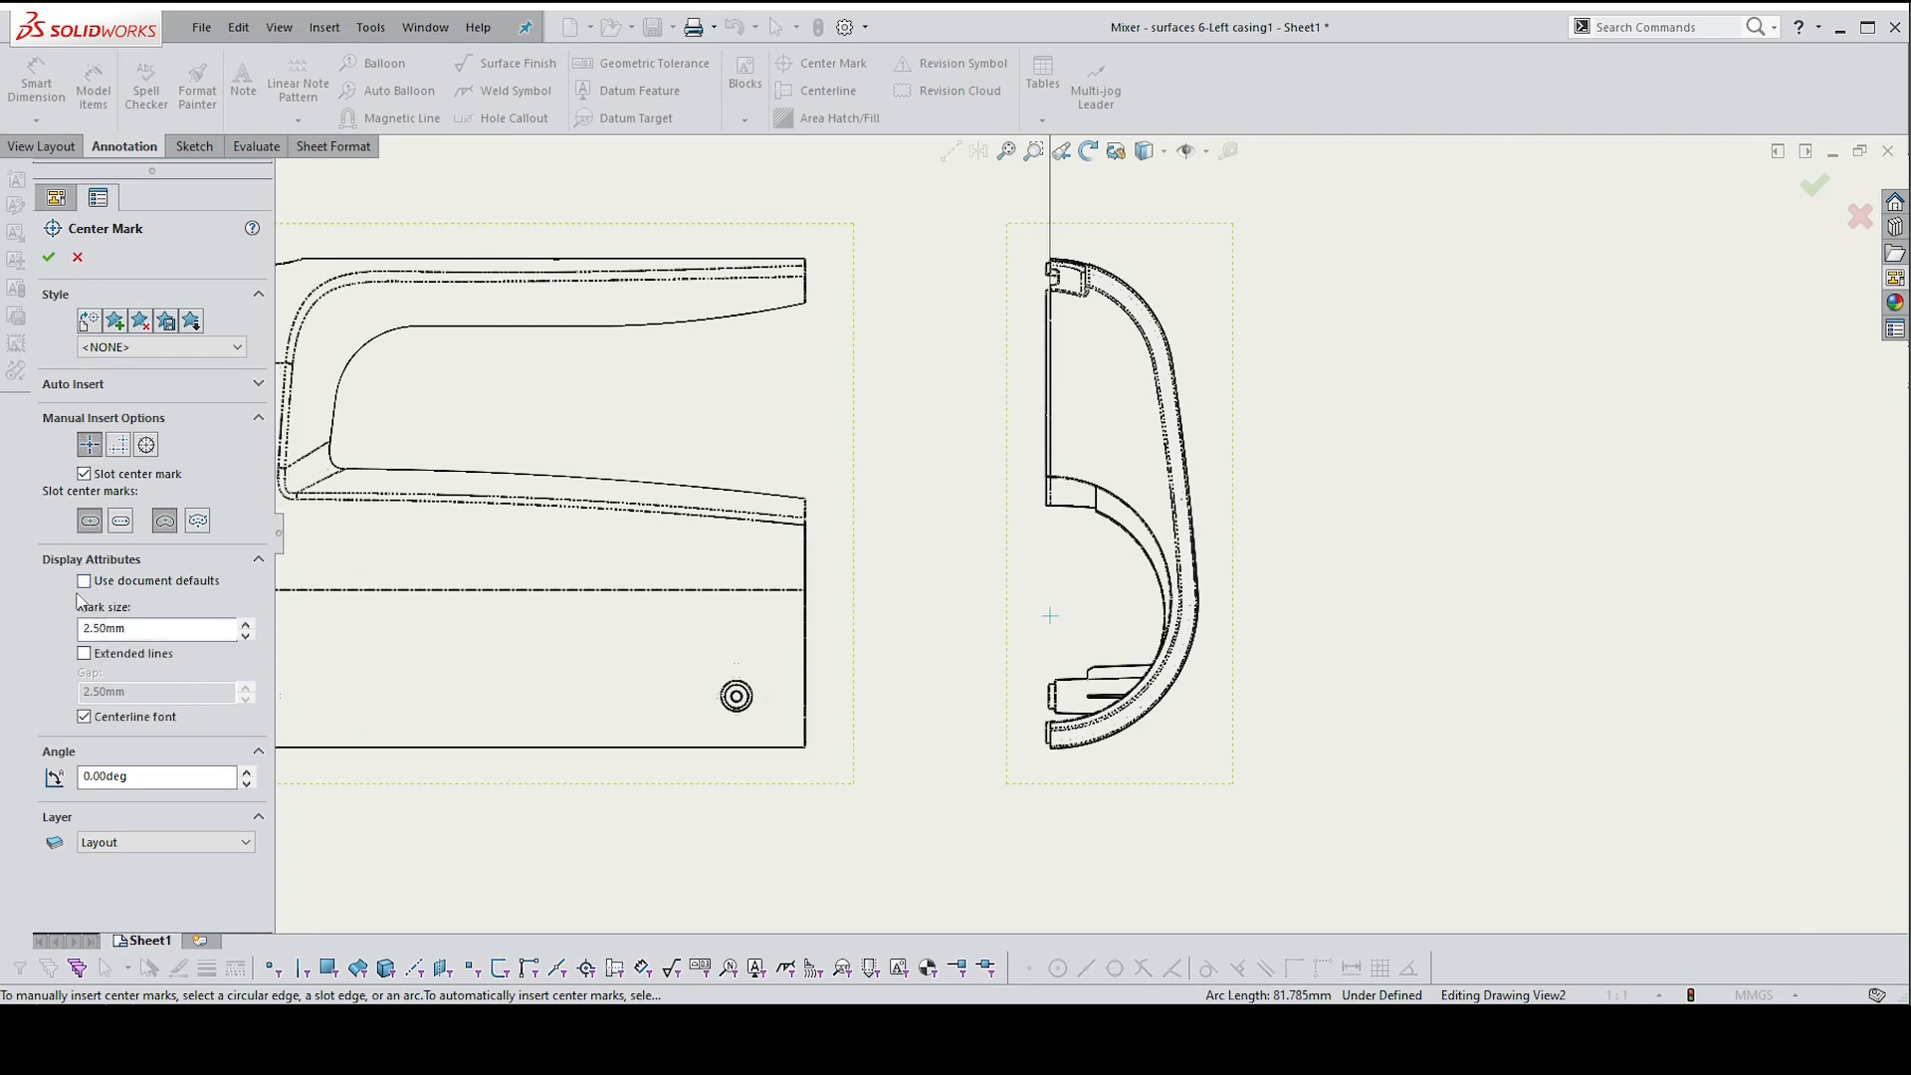
click(84, 654)
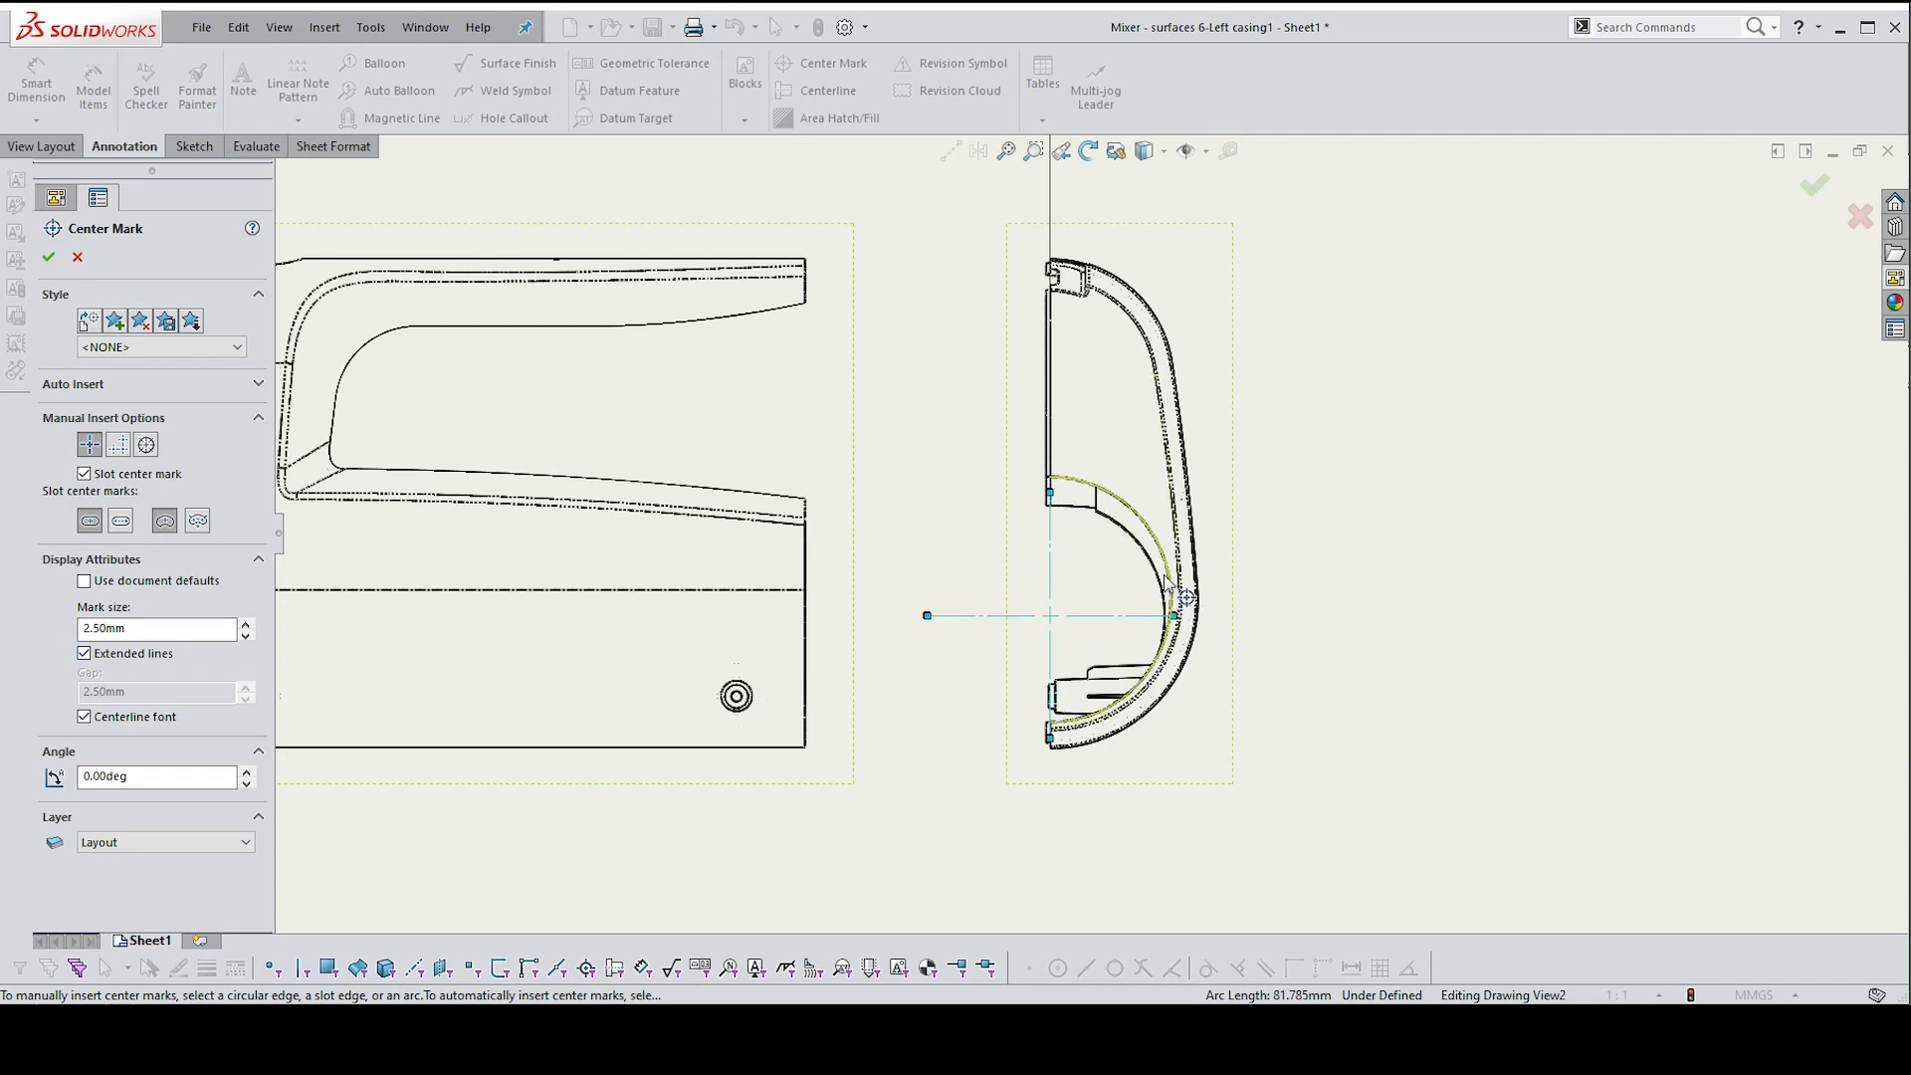
click(50, 258)
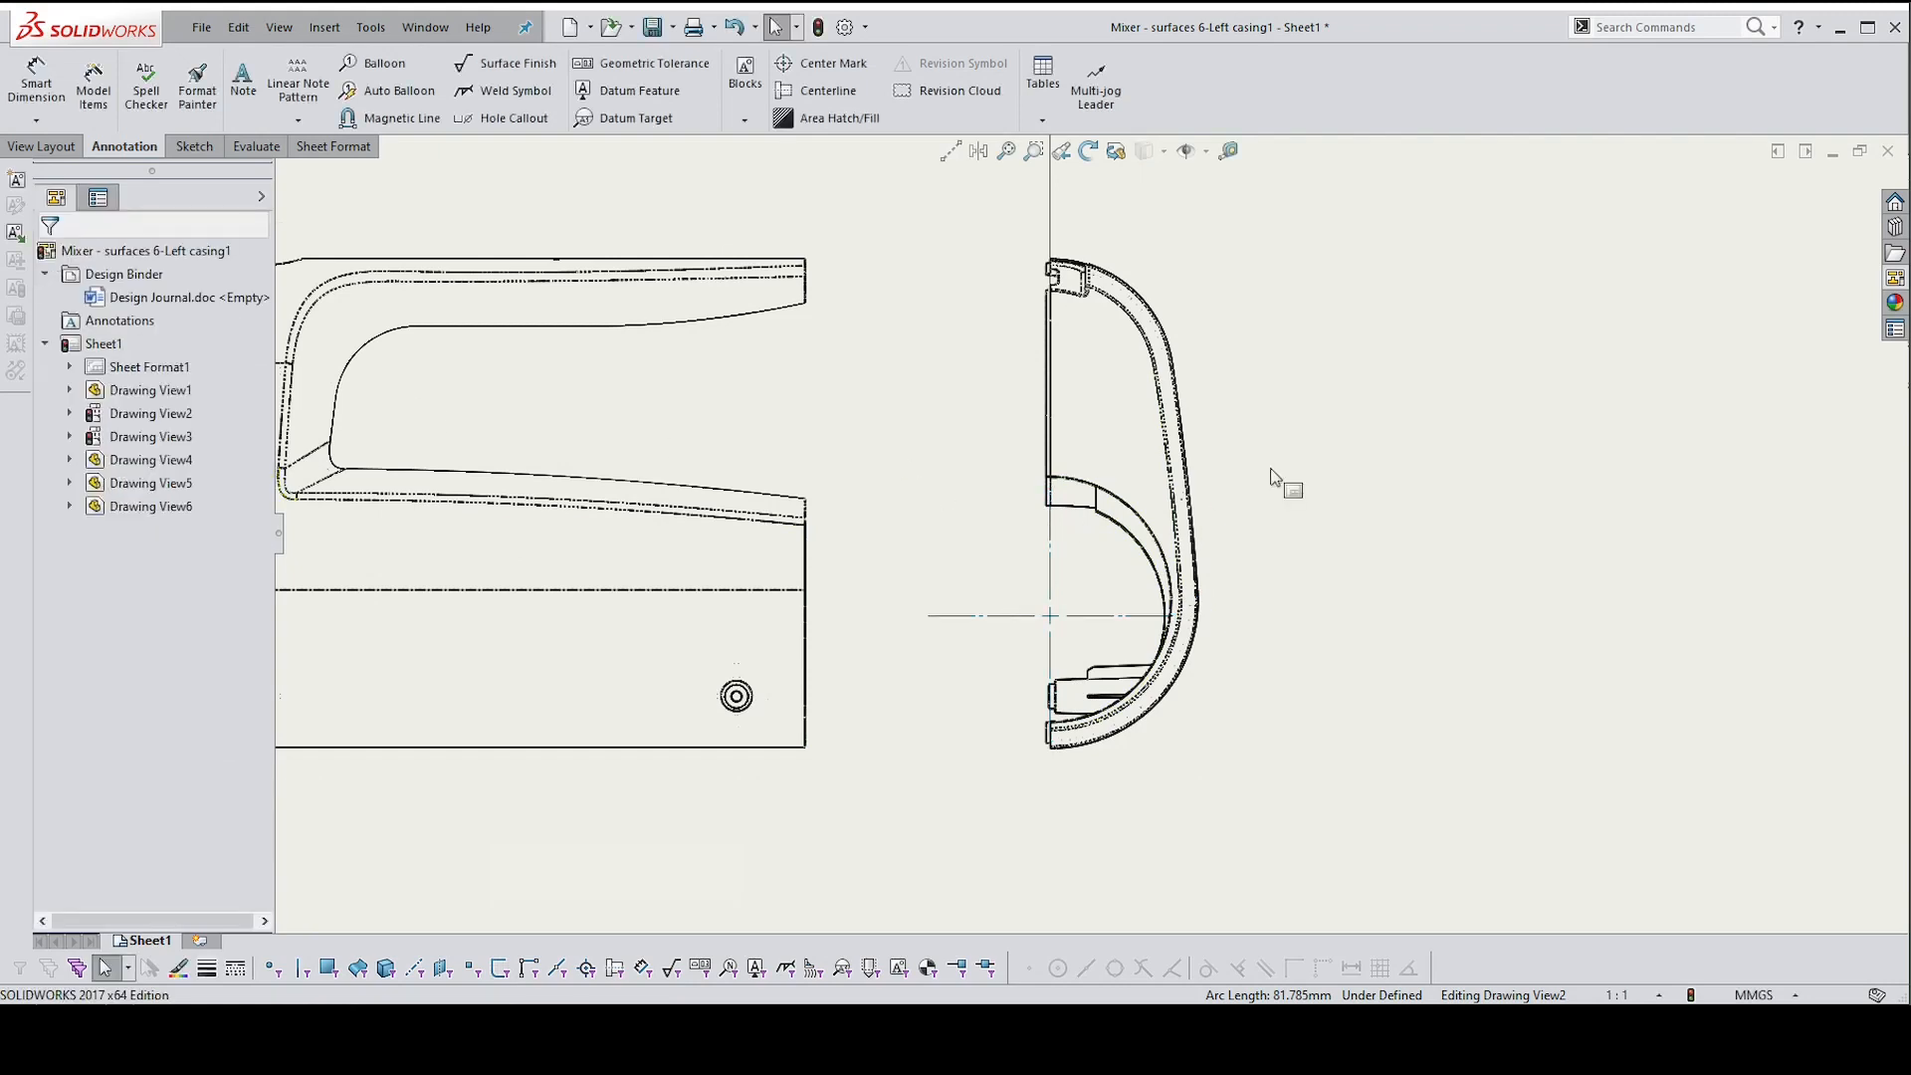
Extend the center mark's horizontal line from the side view across the Back view to just beyond its left edge
scroll(1057, 531, up, 5)
scroll(1026, 528, up, 2)
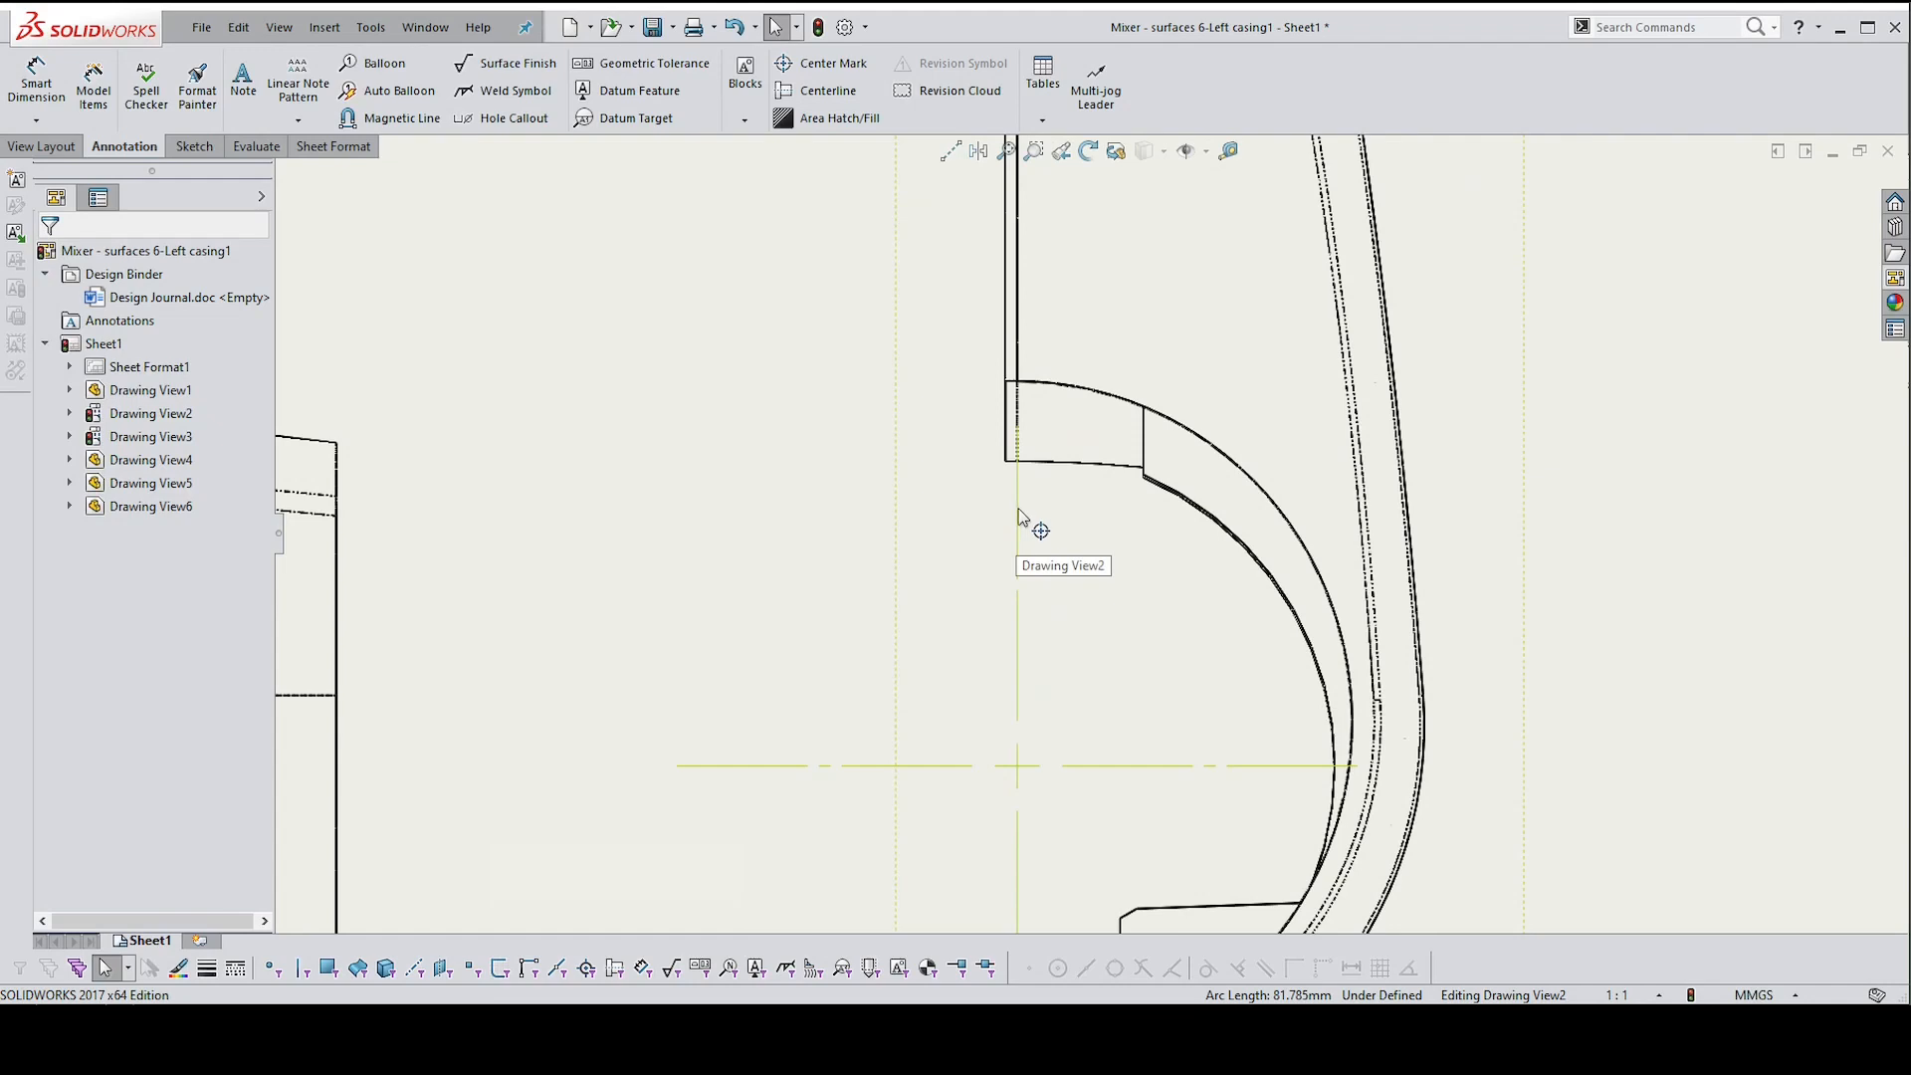
scroll(1019, 512, up, 6)
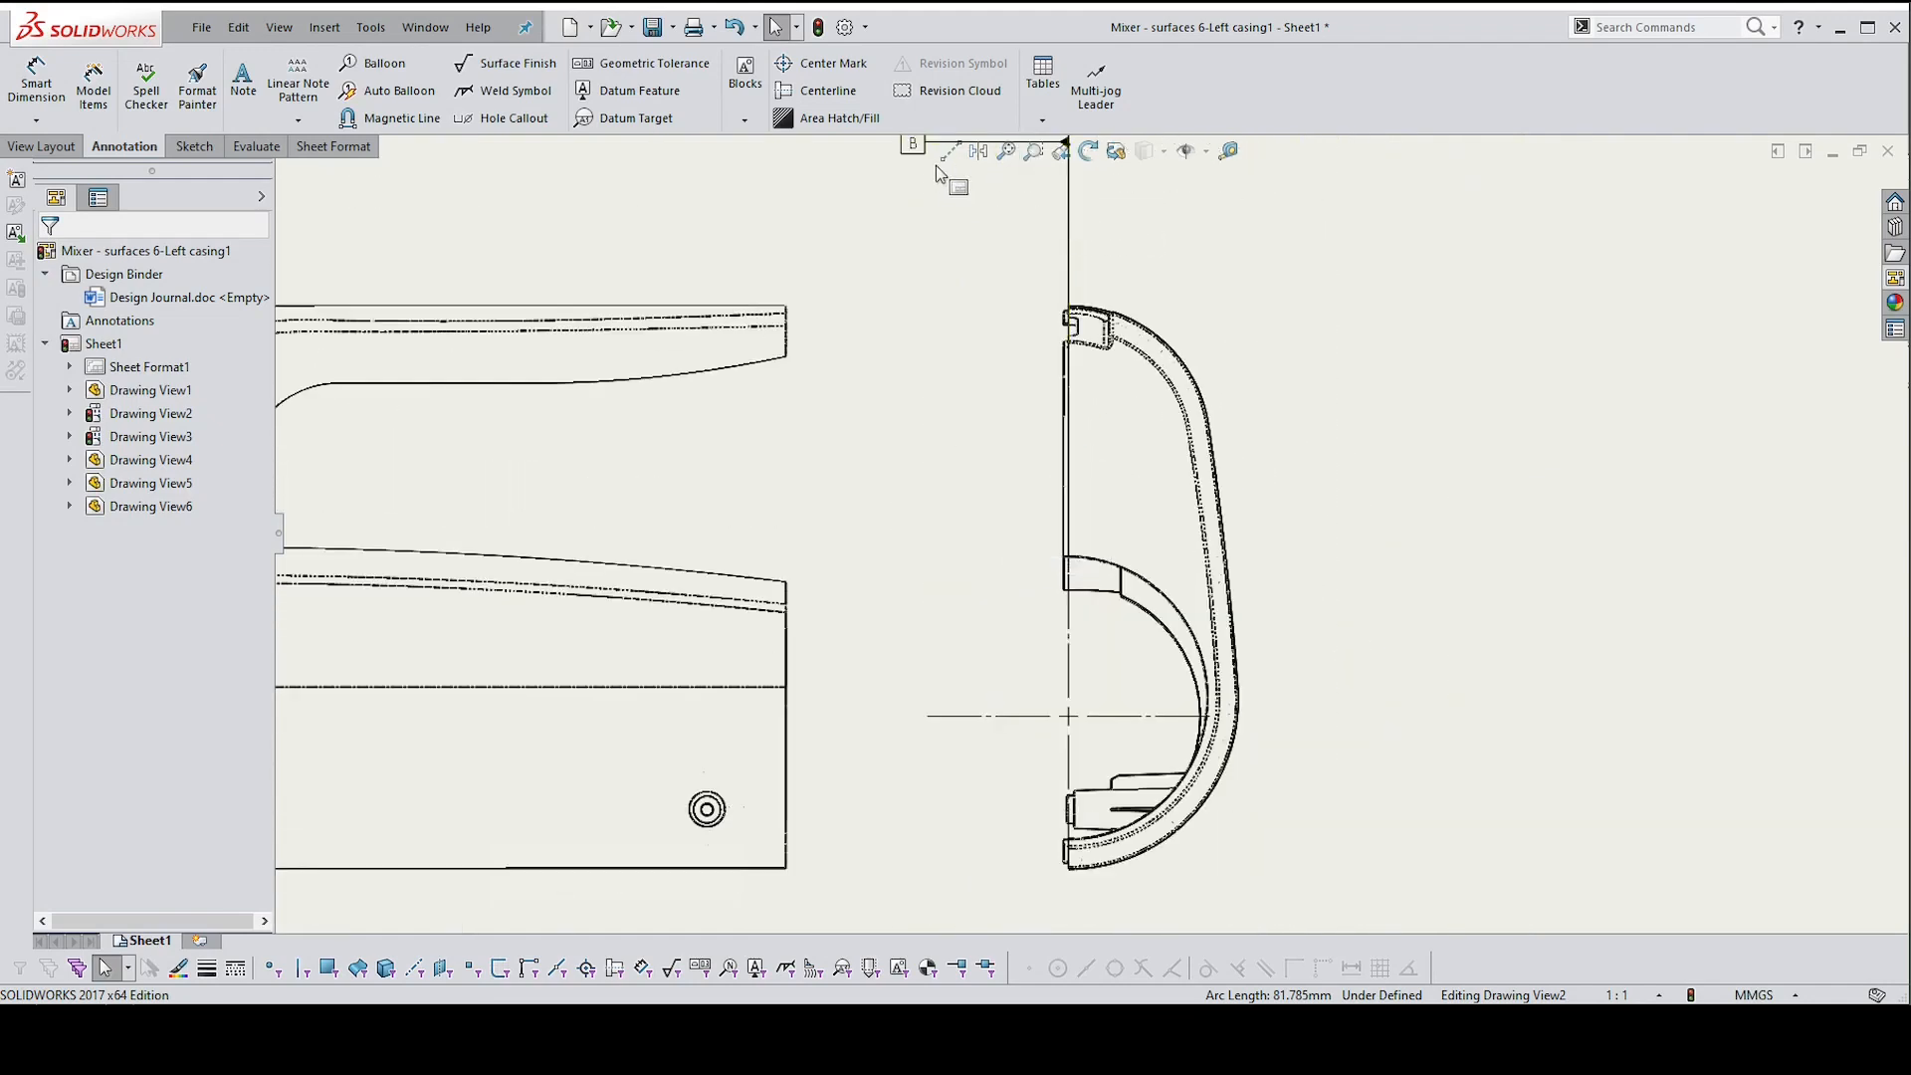
scroll(1080, 637, down, 1)
scroll(1060, 631, up, 2)
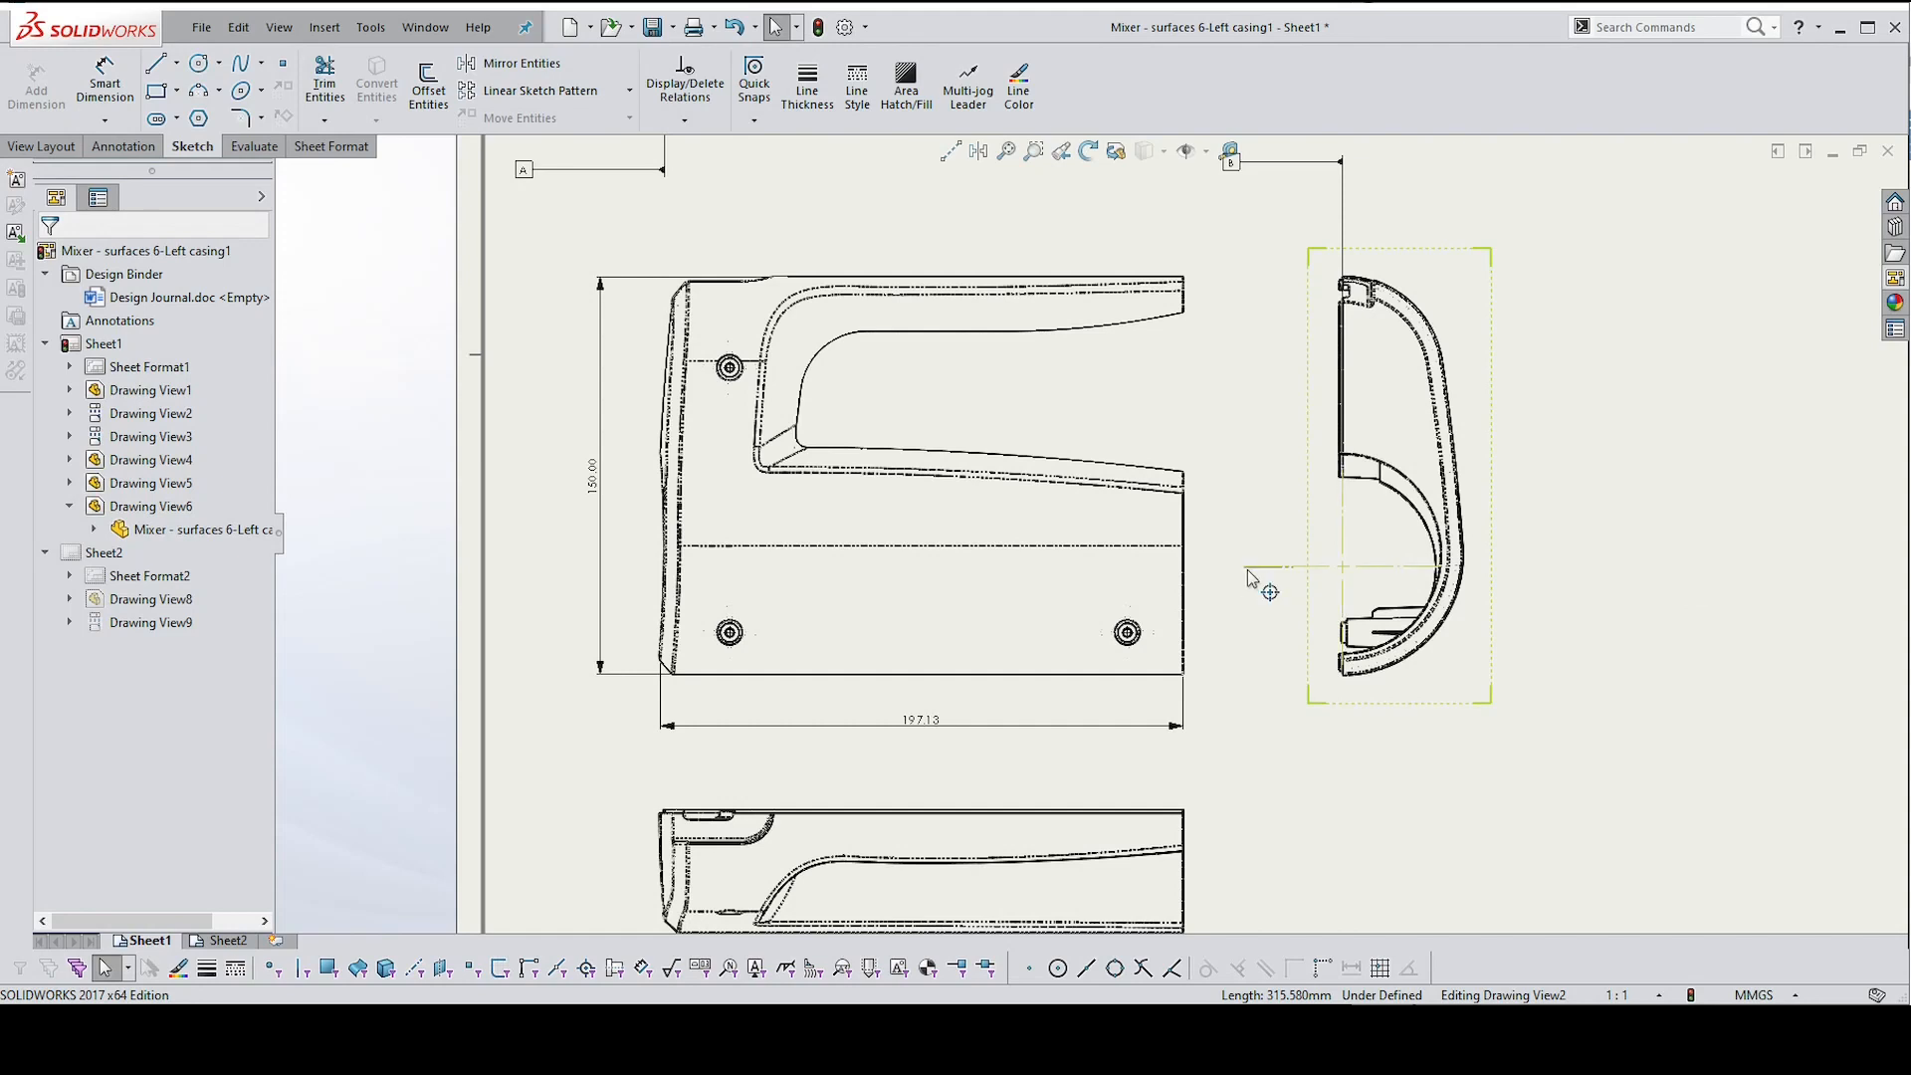
click(1248, 568)
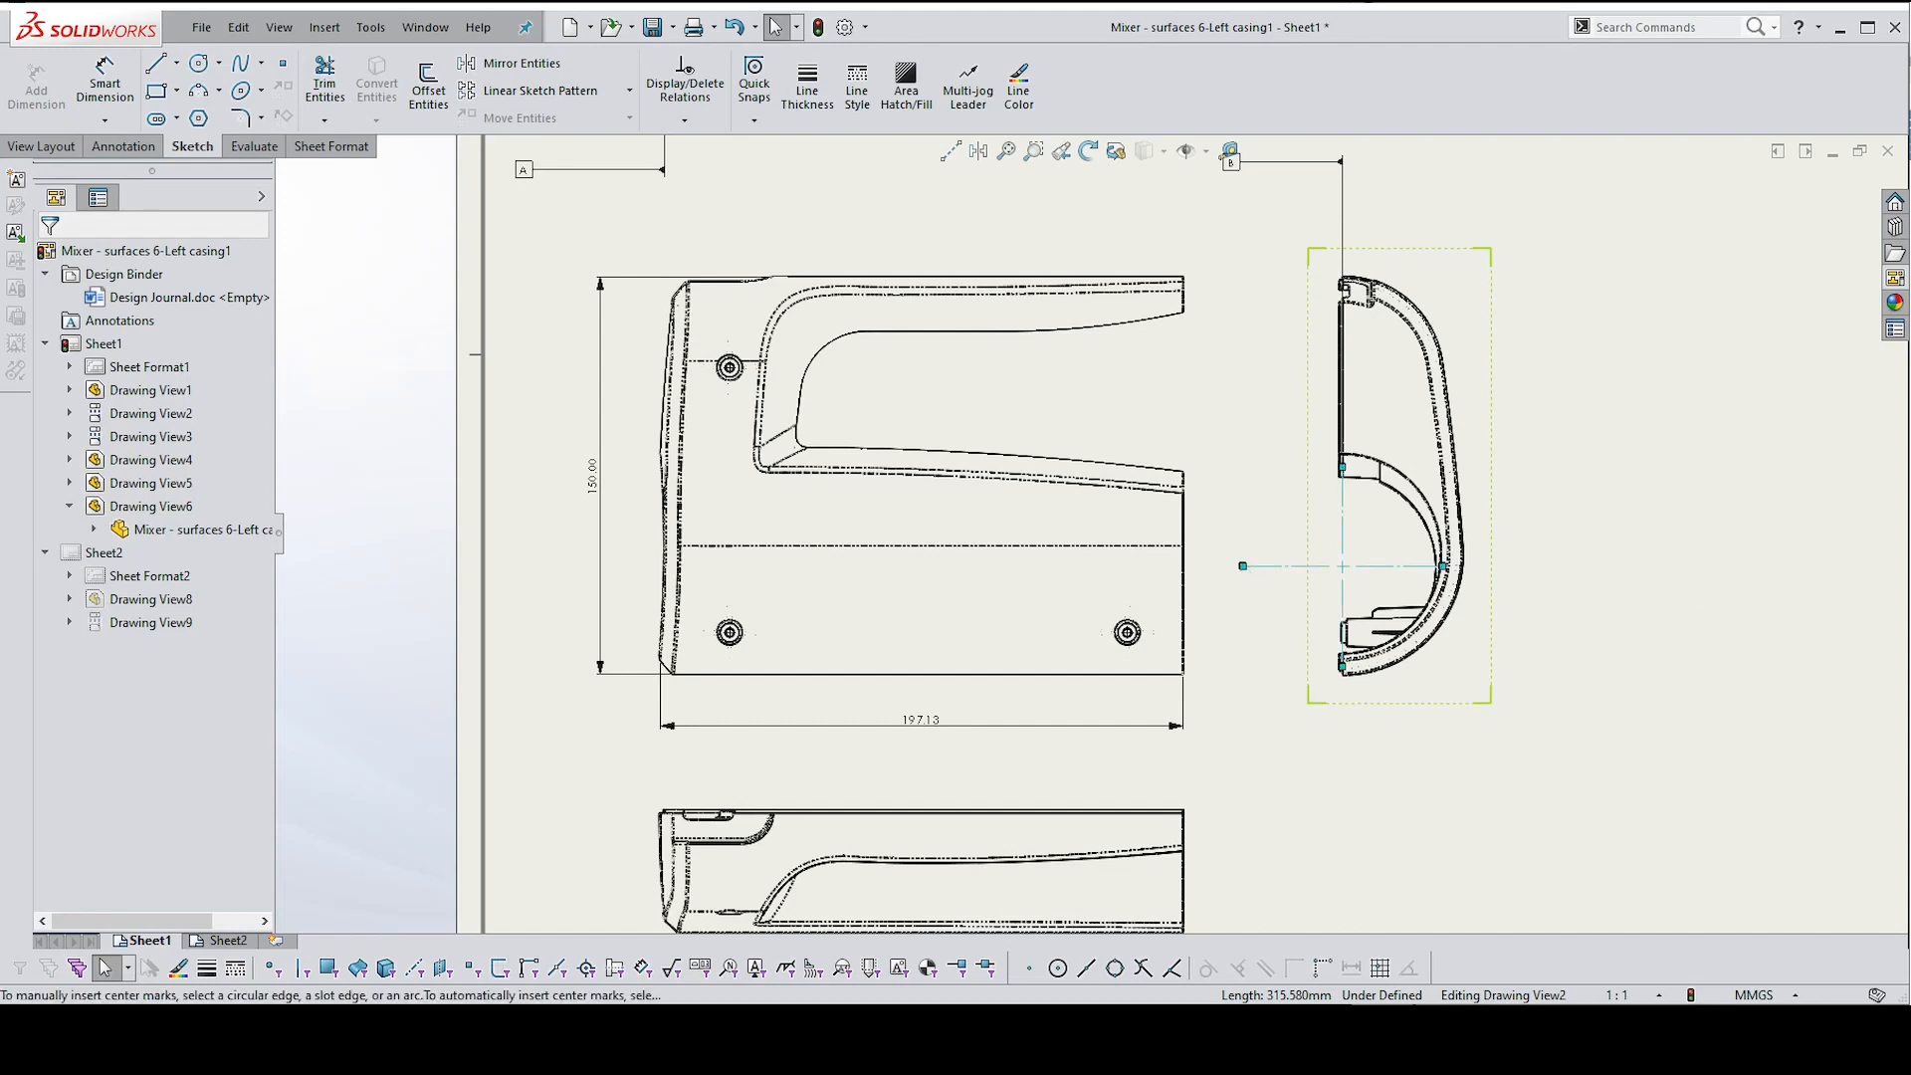
drag(1243, 574, 652, 555)
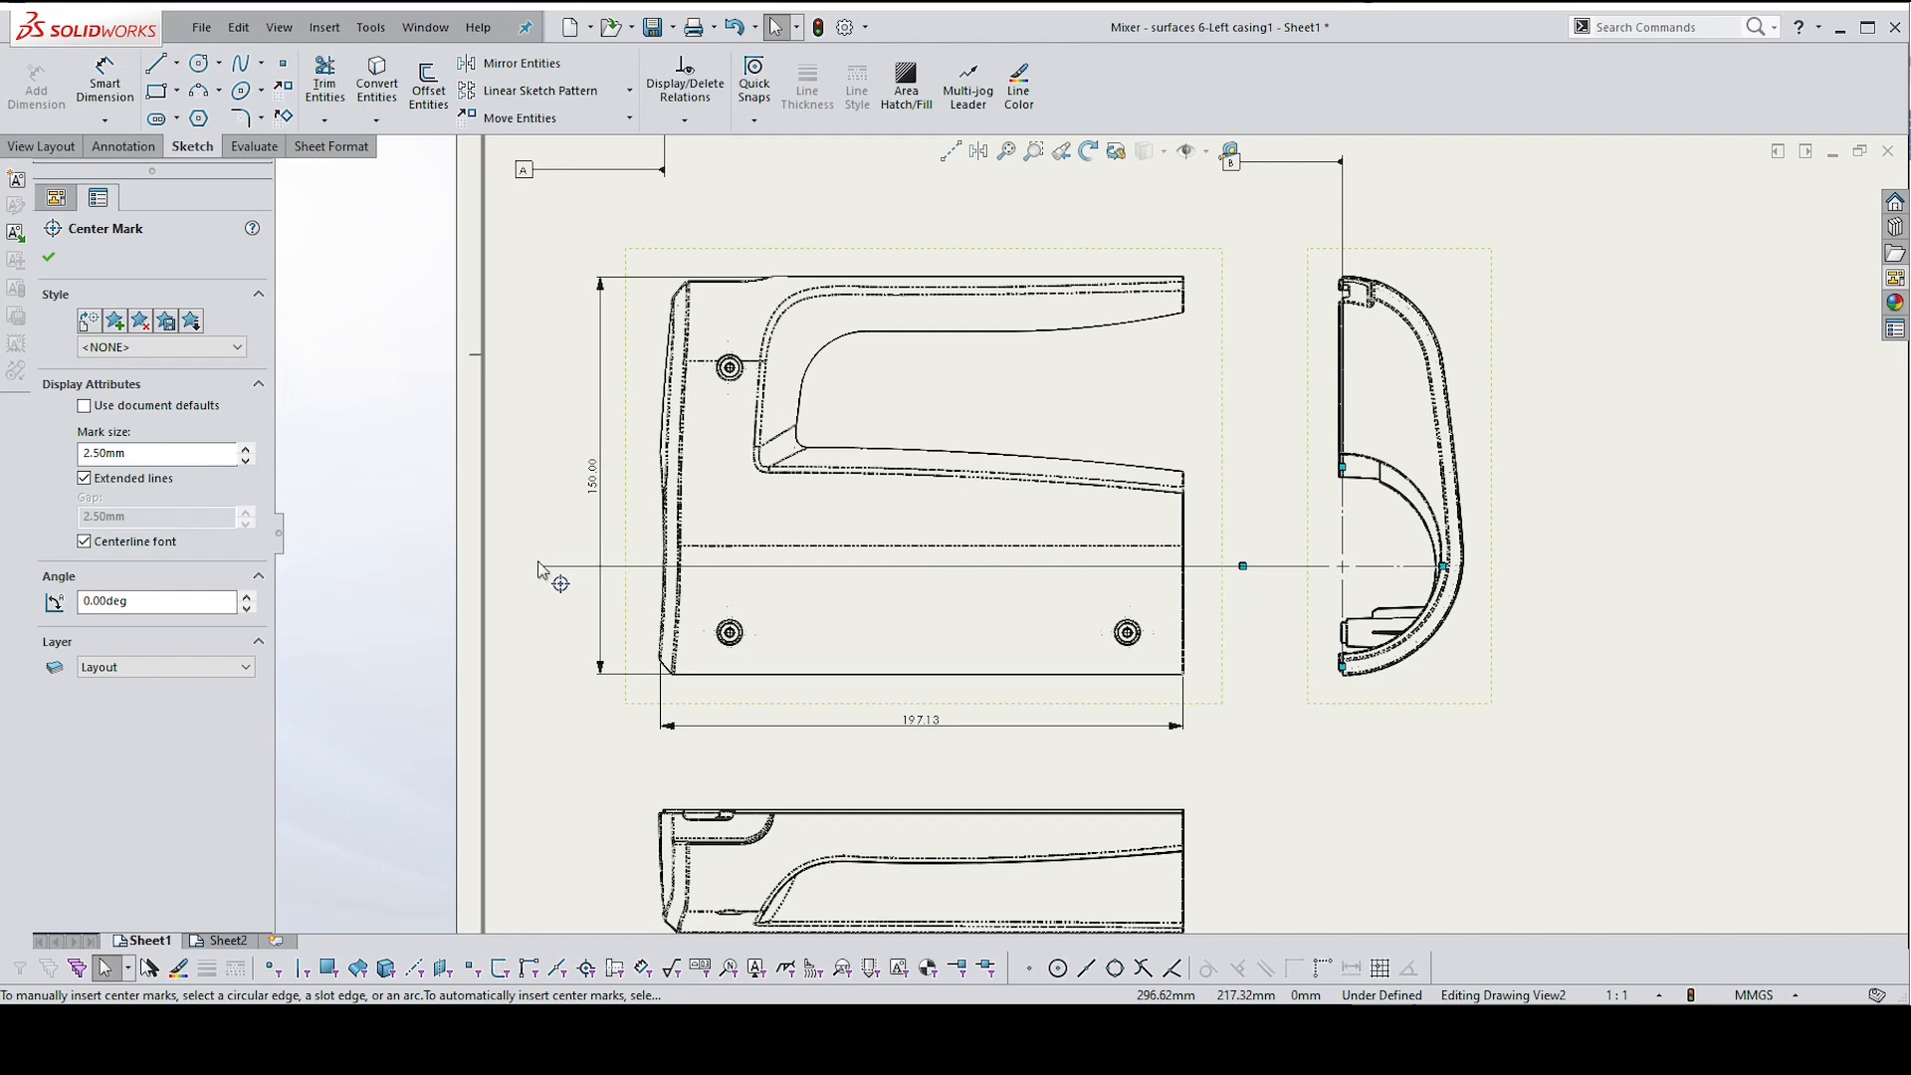
drag(533, 567, 535, 567)
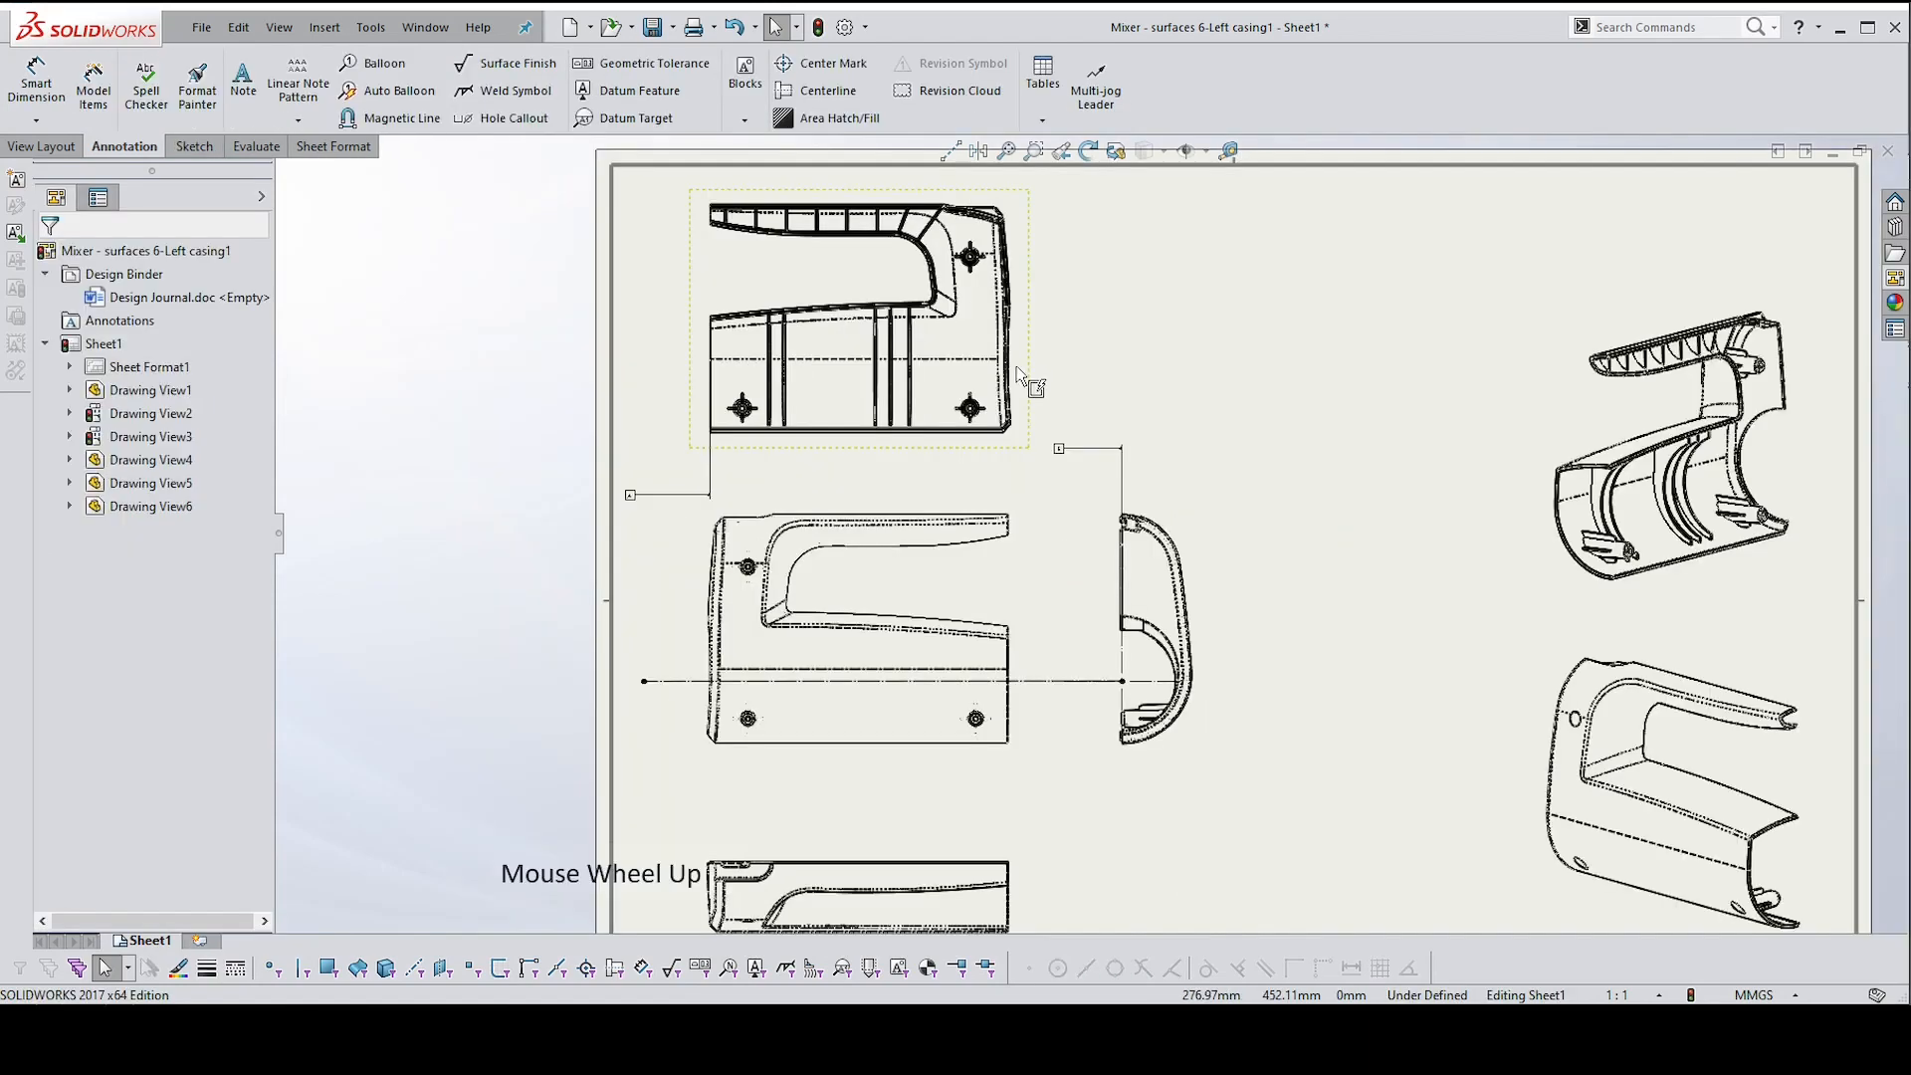
Insert a centerline between the short upper and lower end edges of the leftmost of the three grouped ribs in the Front view
scroll(1024, 369, up, 2)
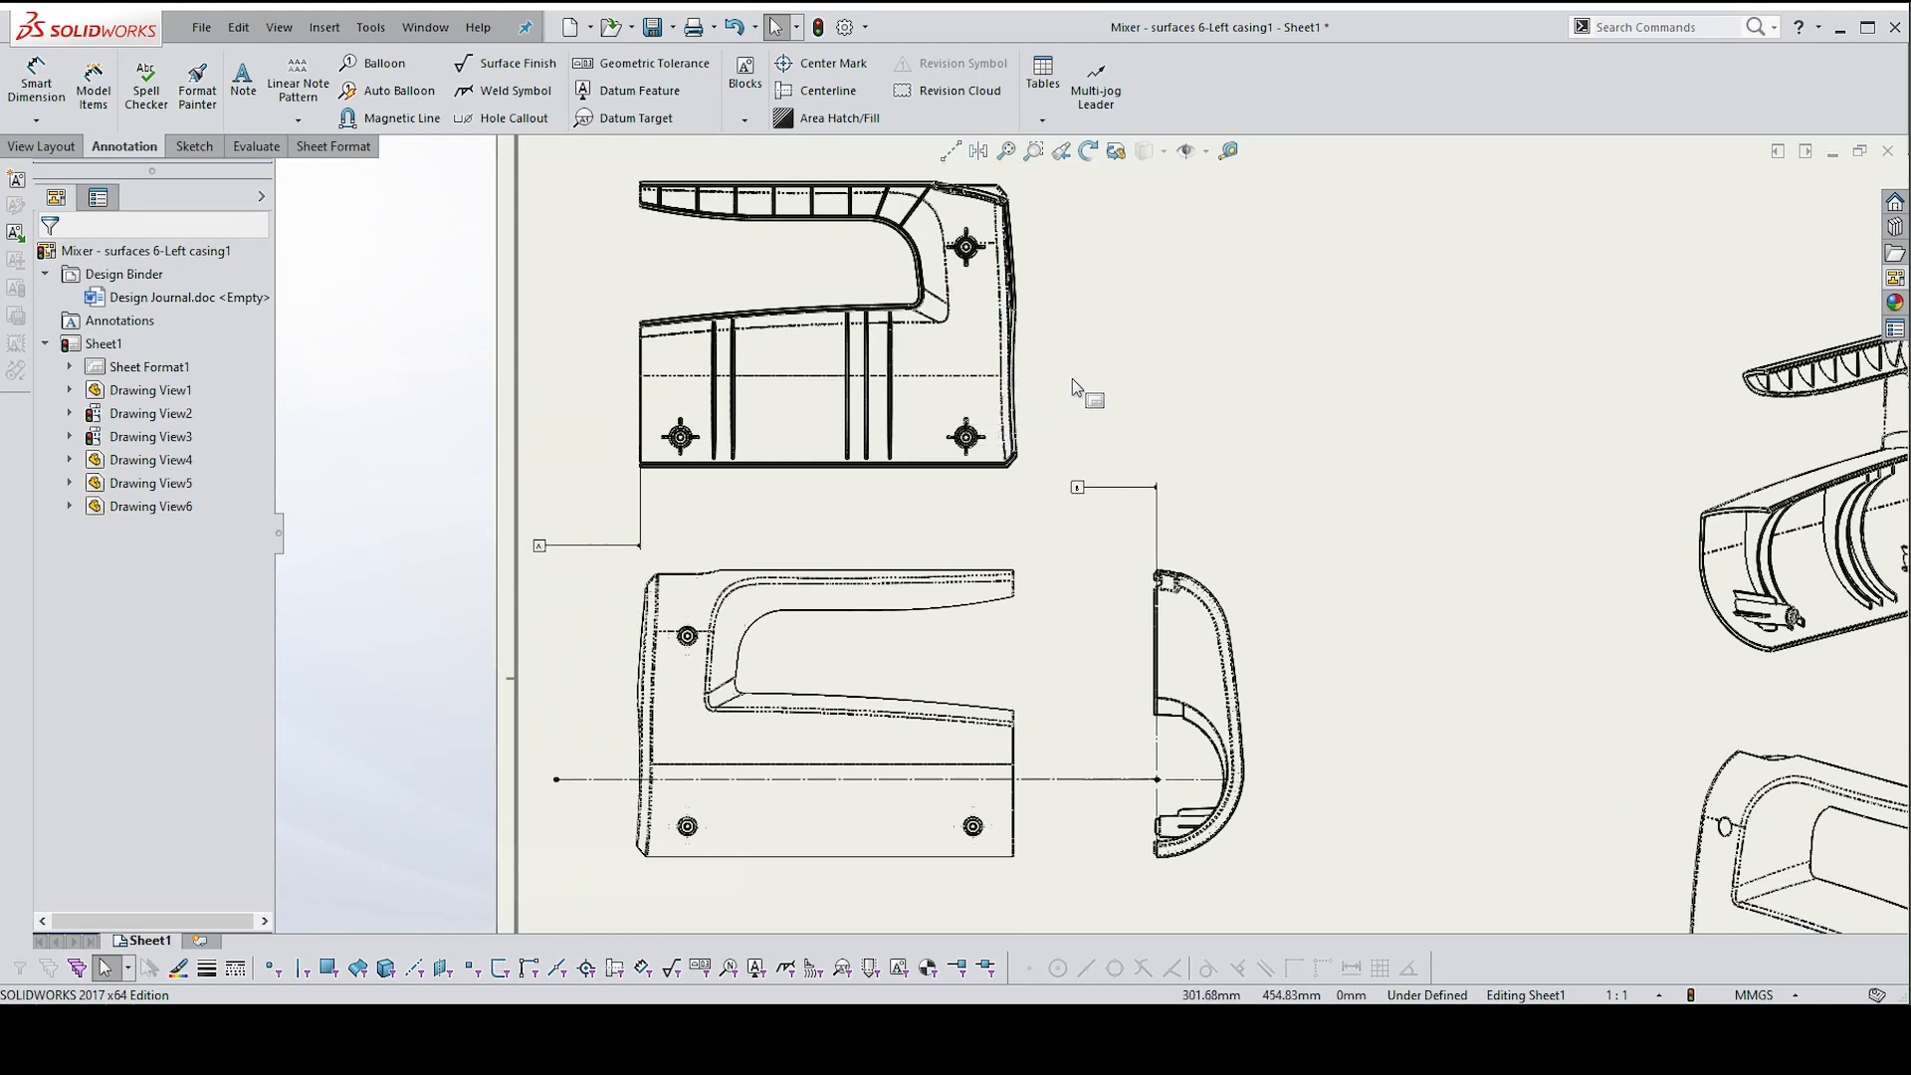
scroll(913, 403, up, 1)
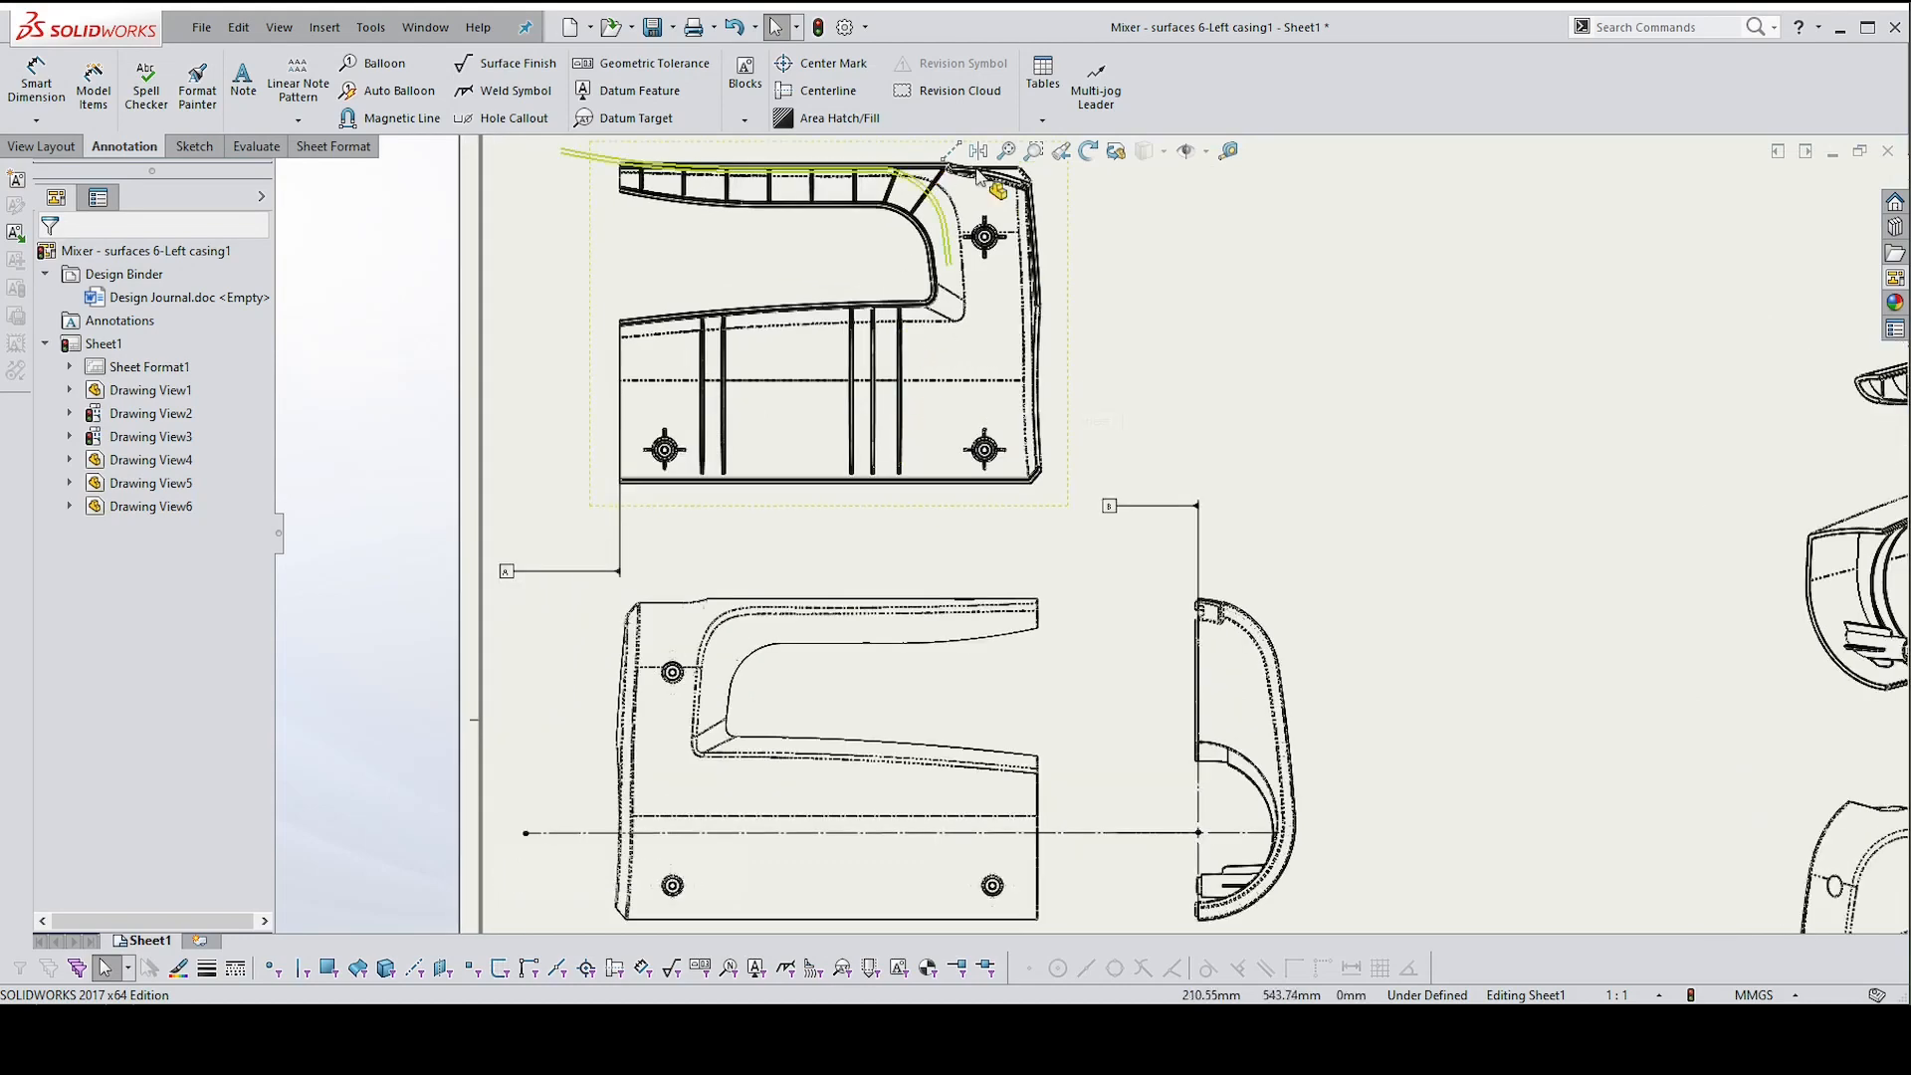
scroll(993, 170, up, 1)
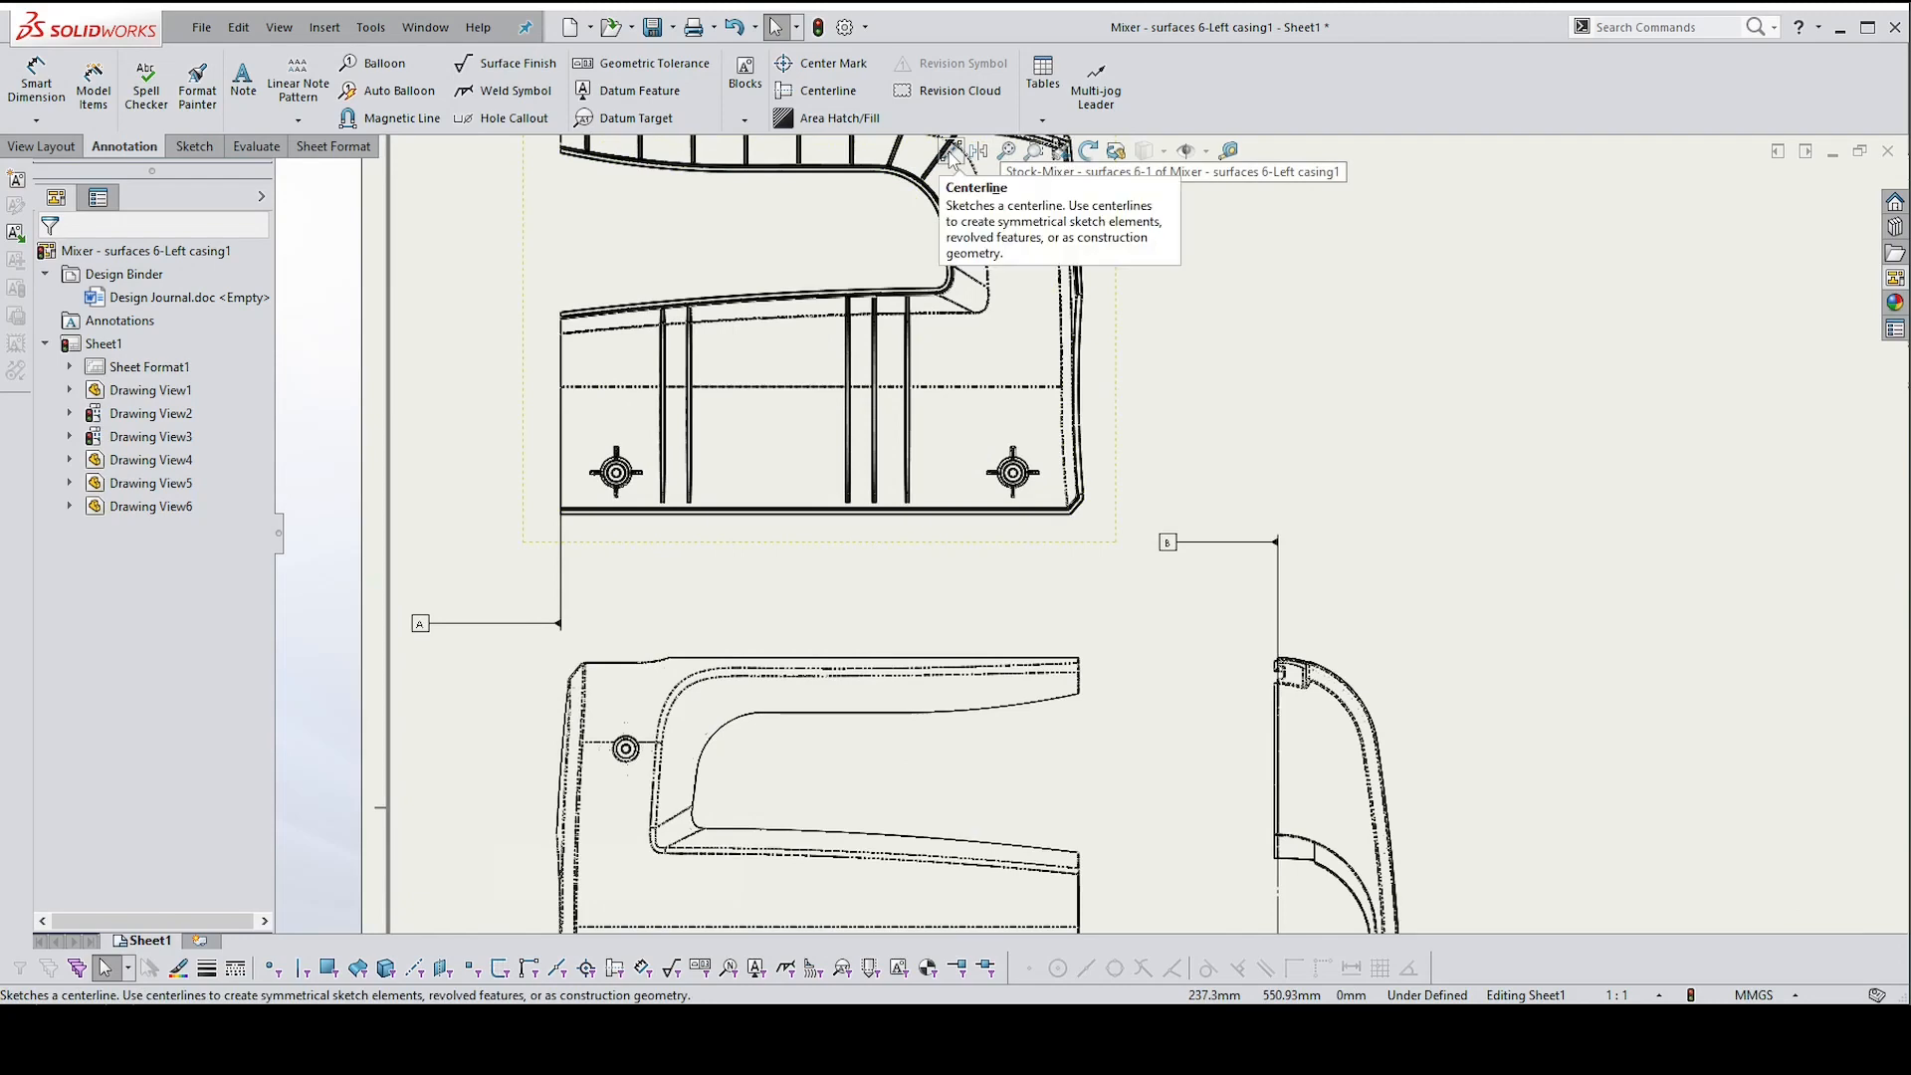
scroll(864, 577, down, 1)
scroll(864, 569, down, 2)
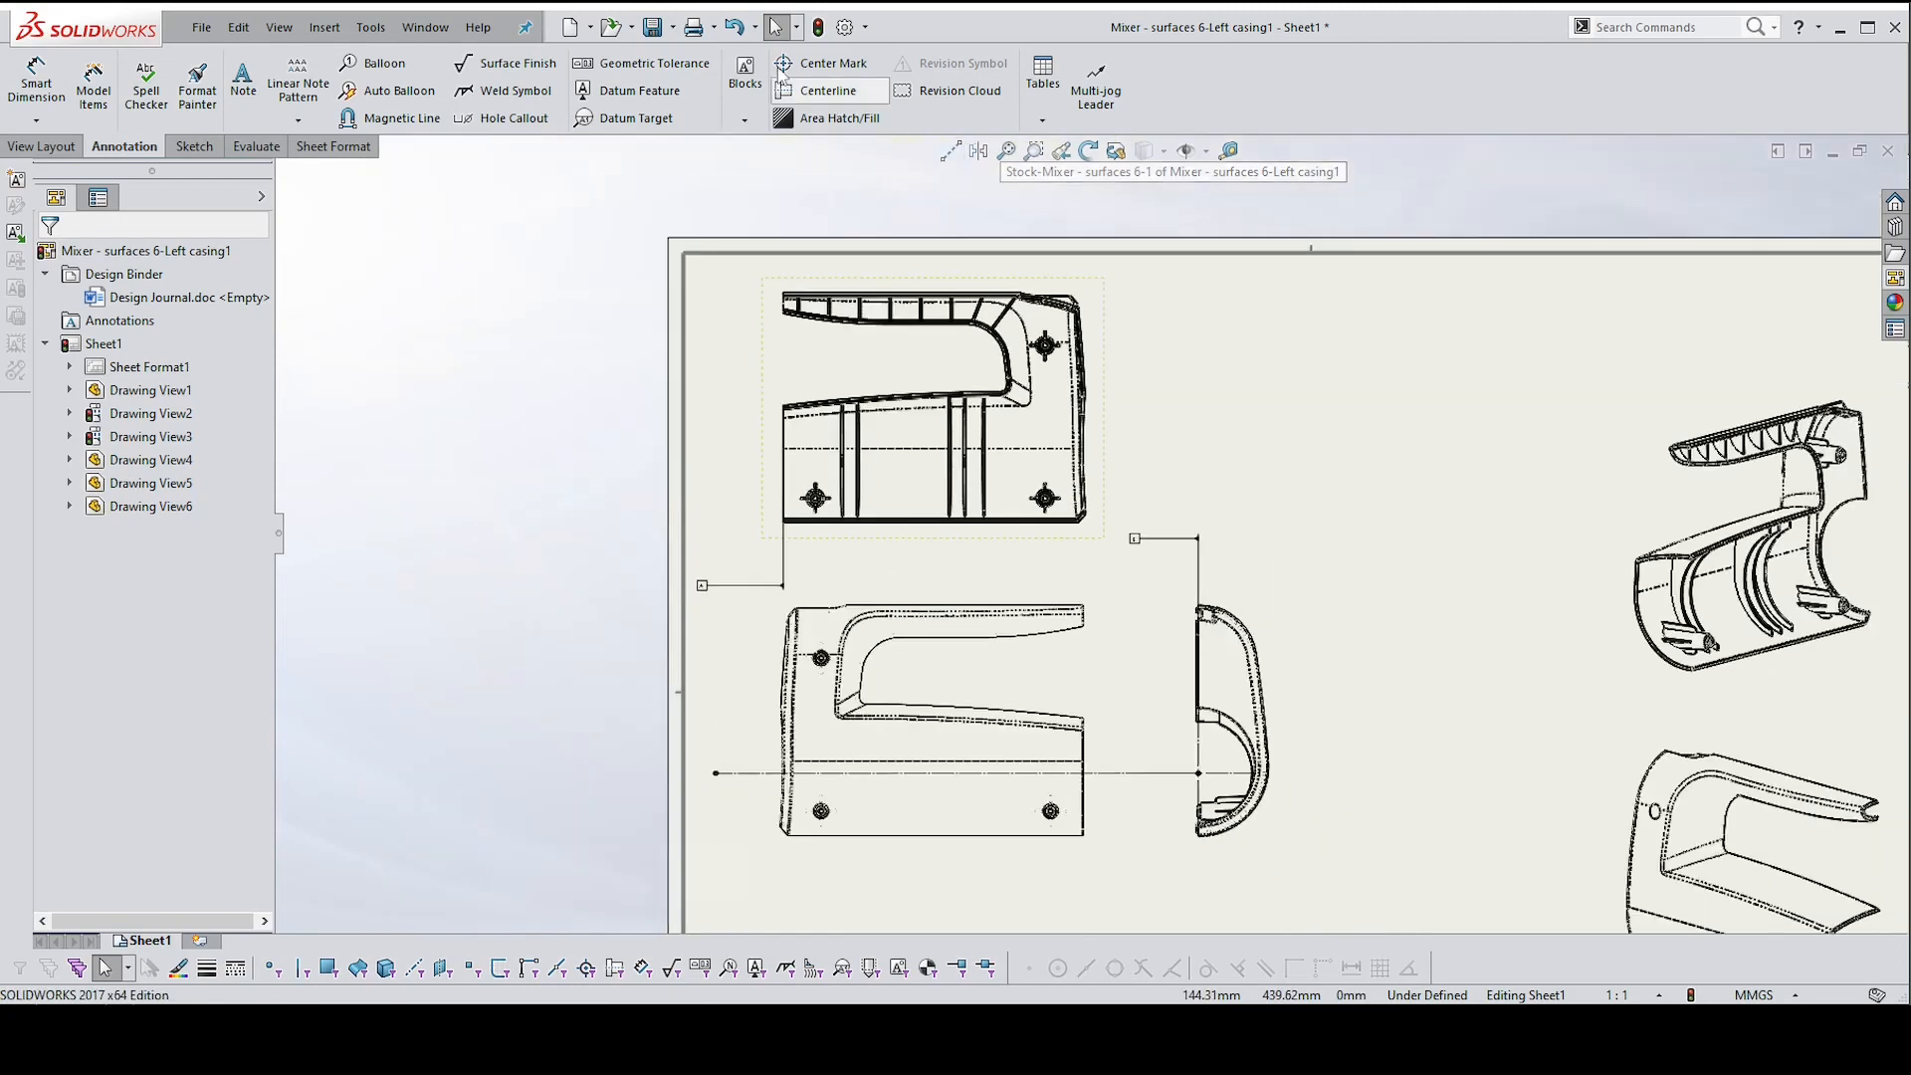
click(841, 97)
scroll(1095, 448, up, 3)
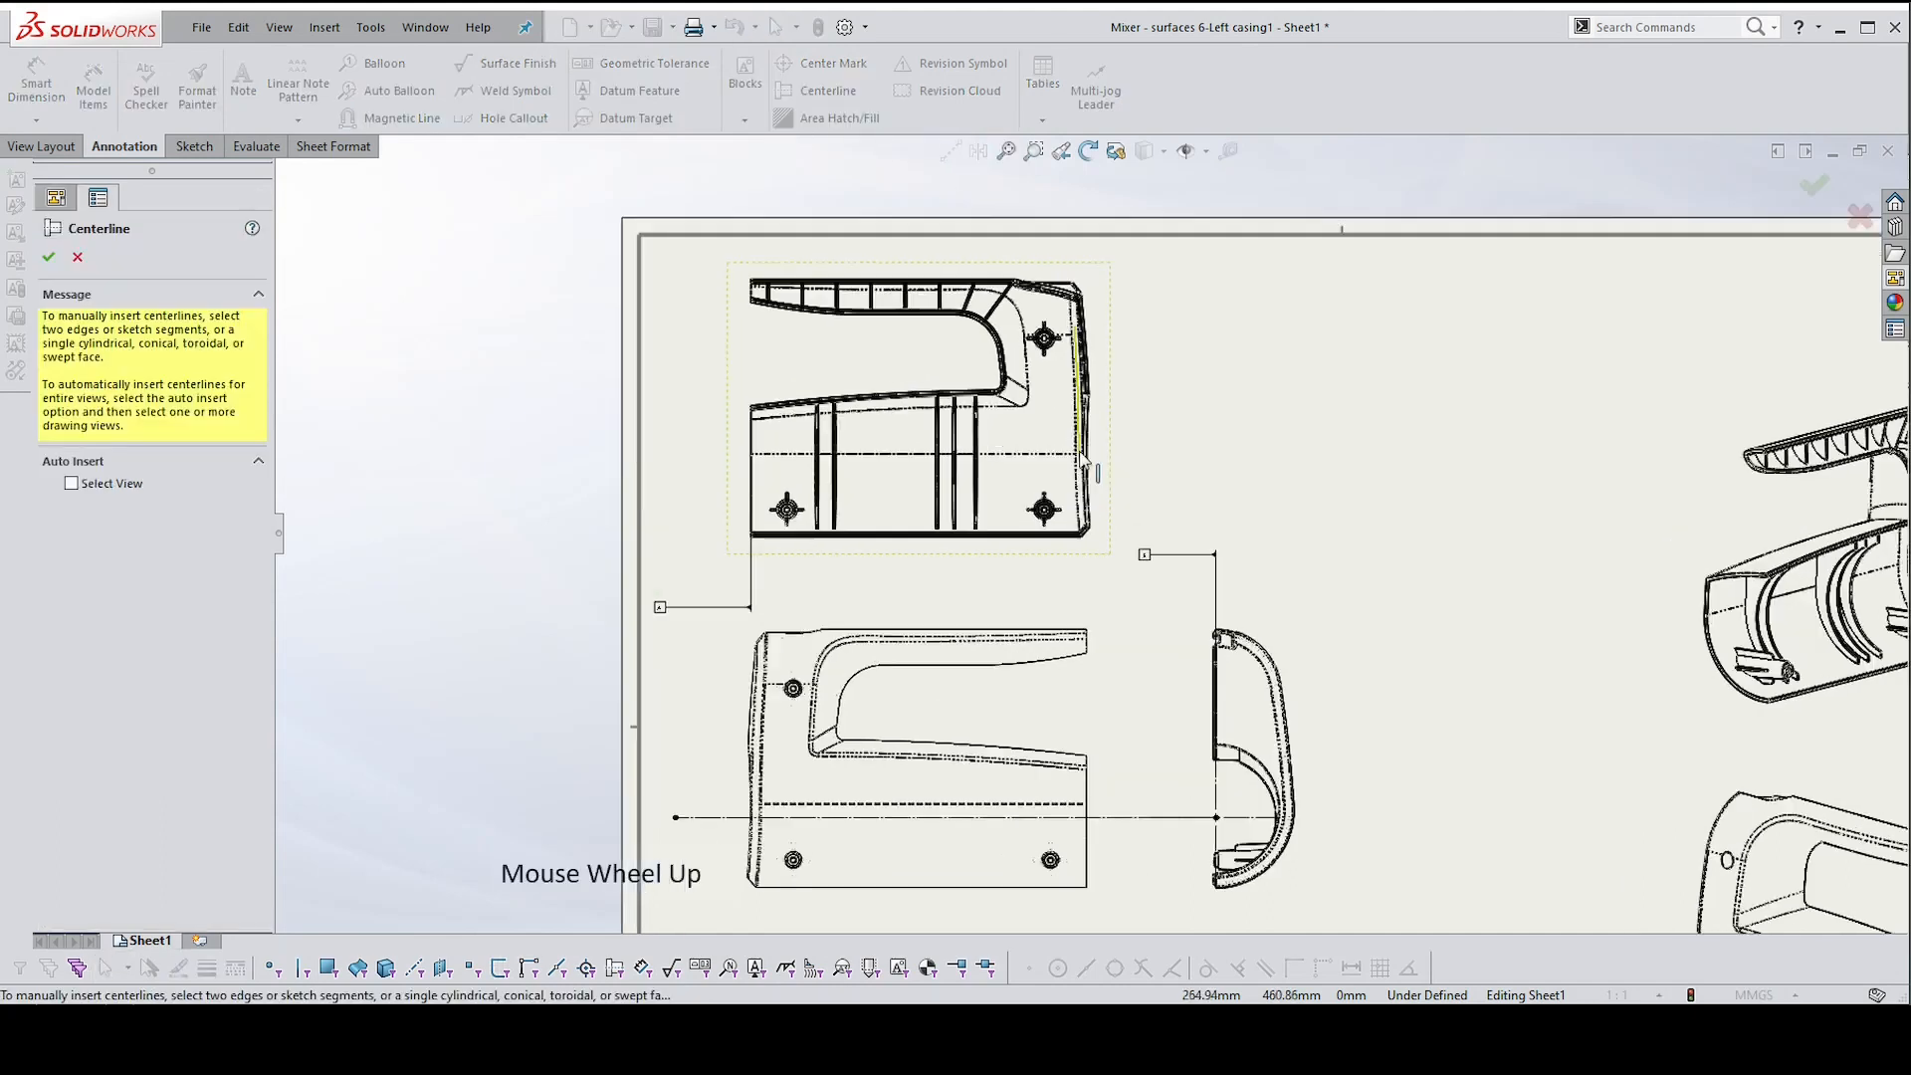
scroll(1101, 437, up, 6)
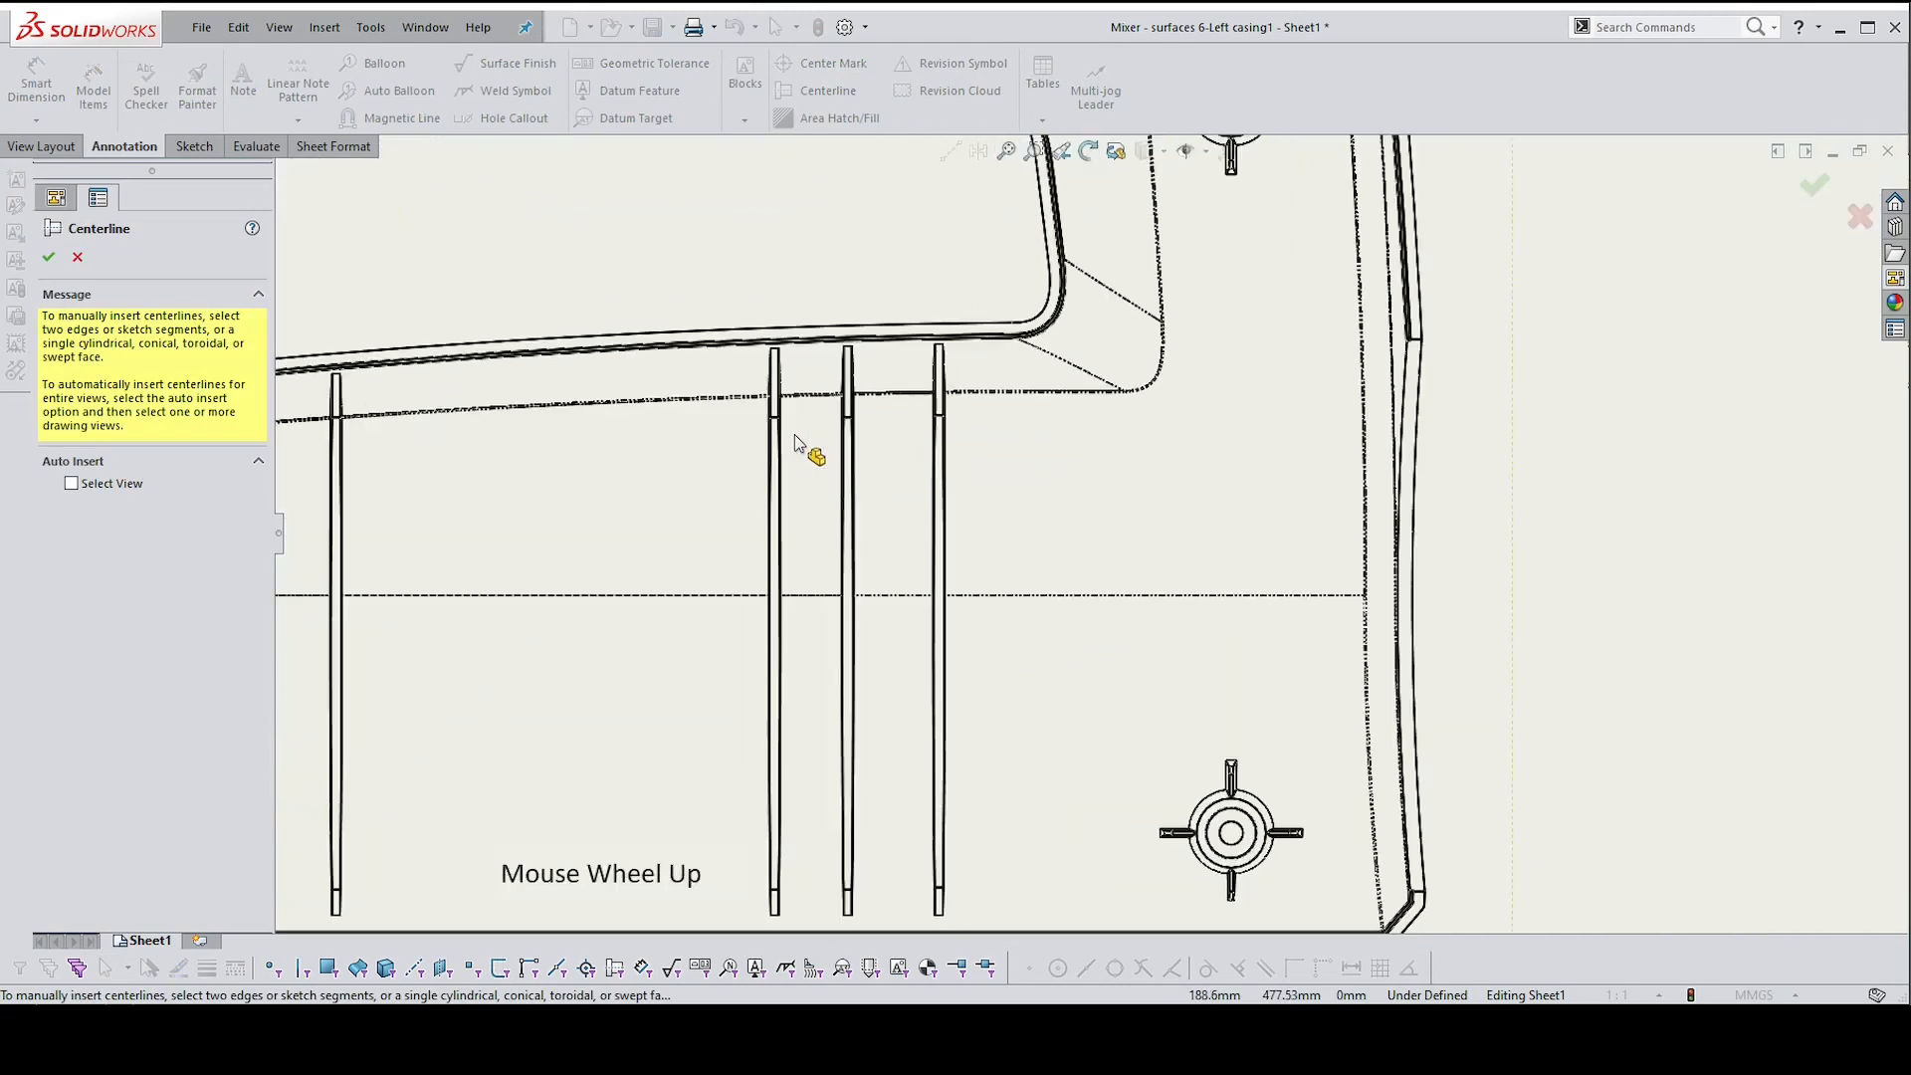
scroll(802, 438, up, 3)
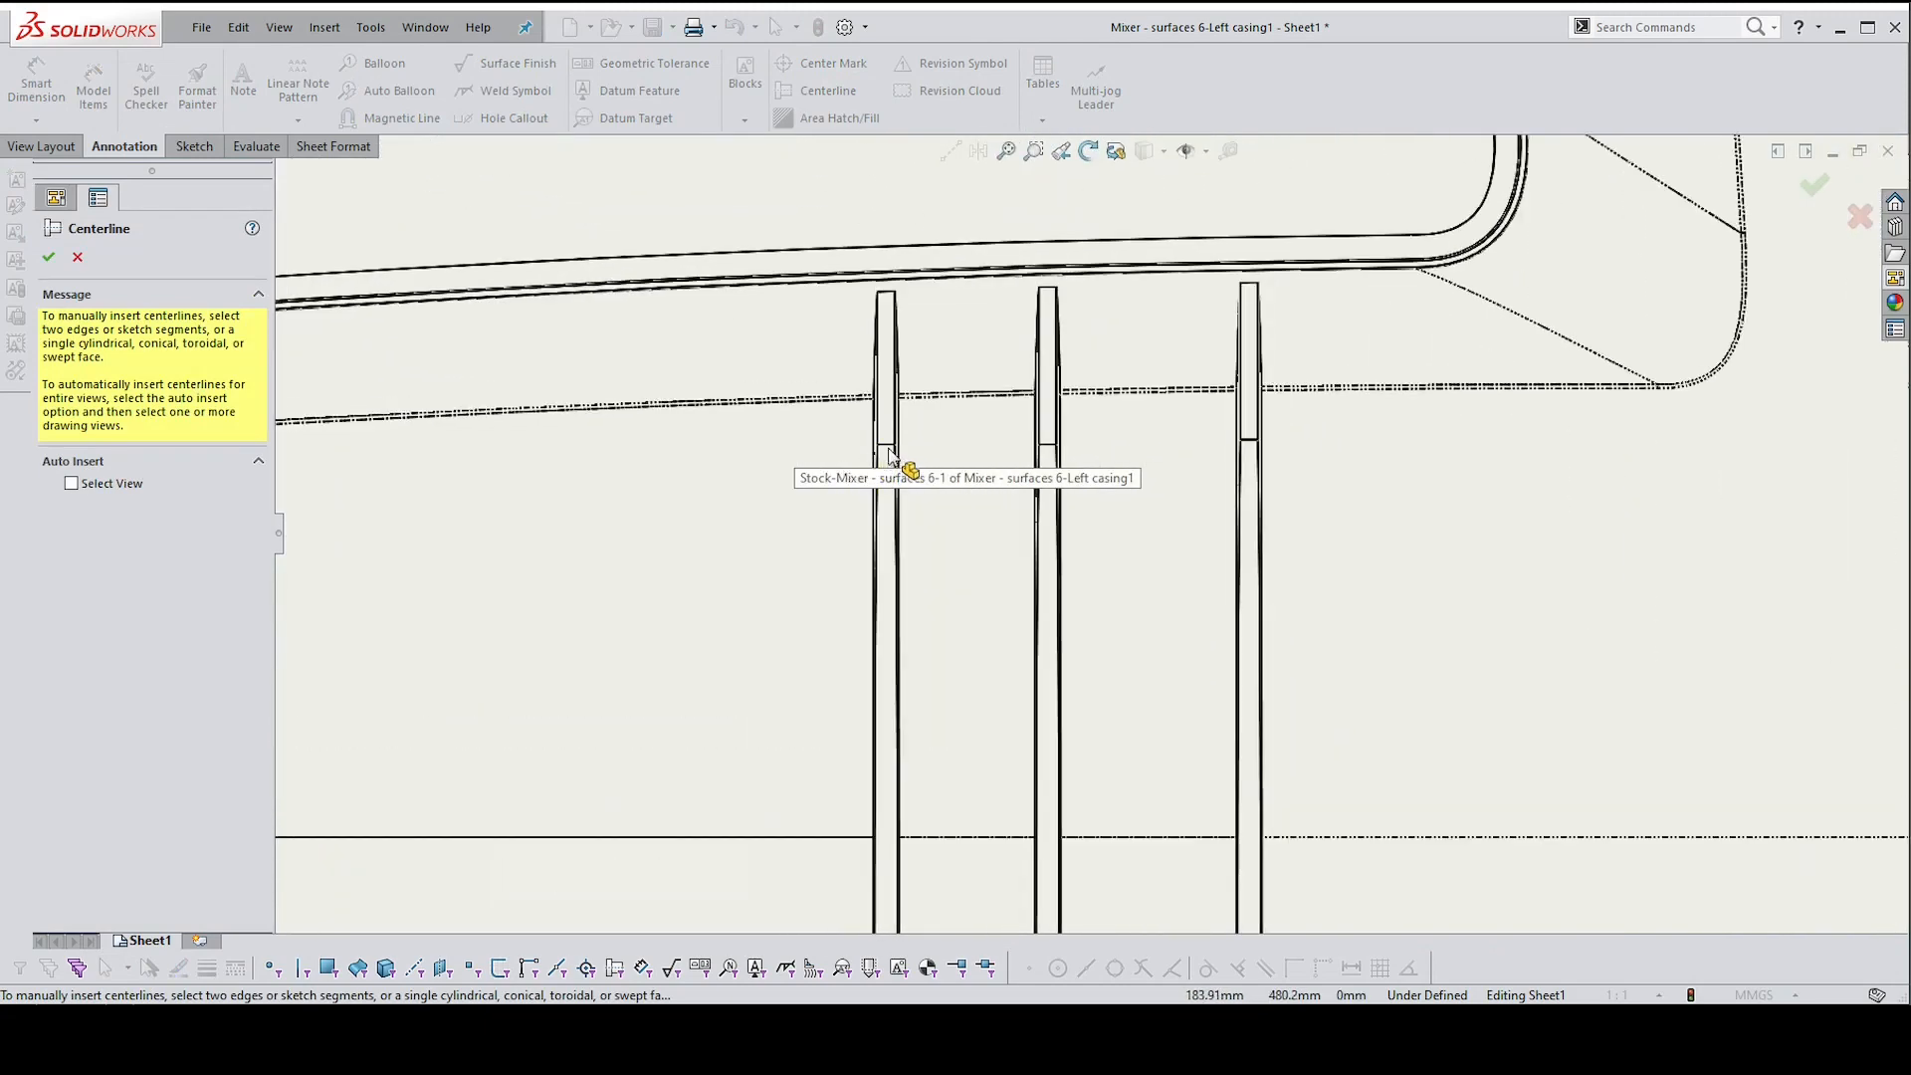
click(889, 454)
scroll(942, 568, down, 6)
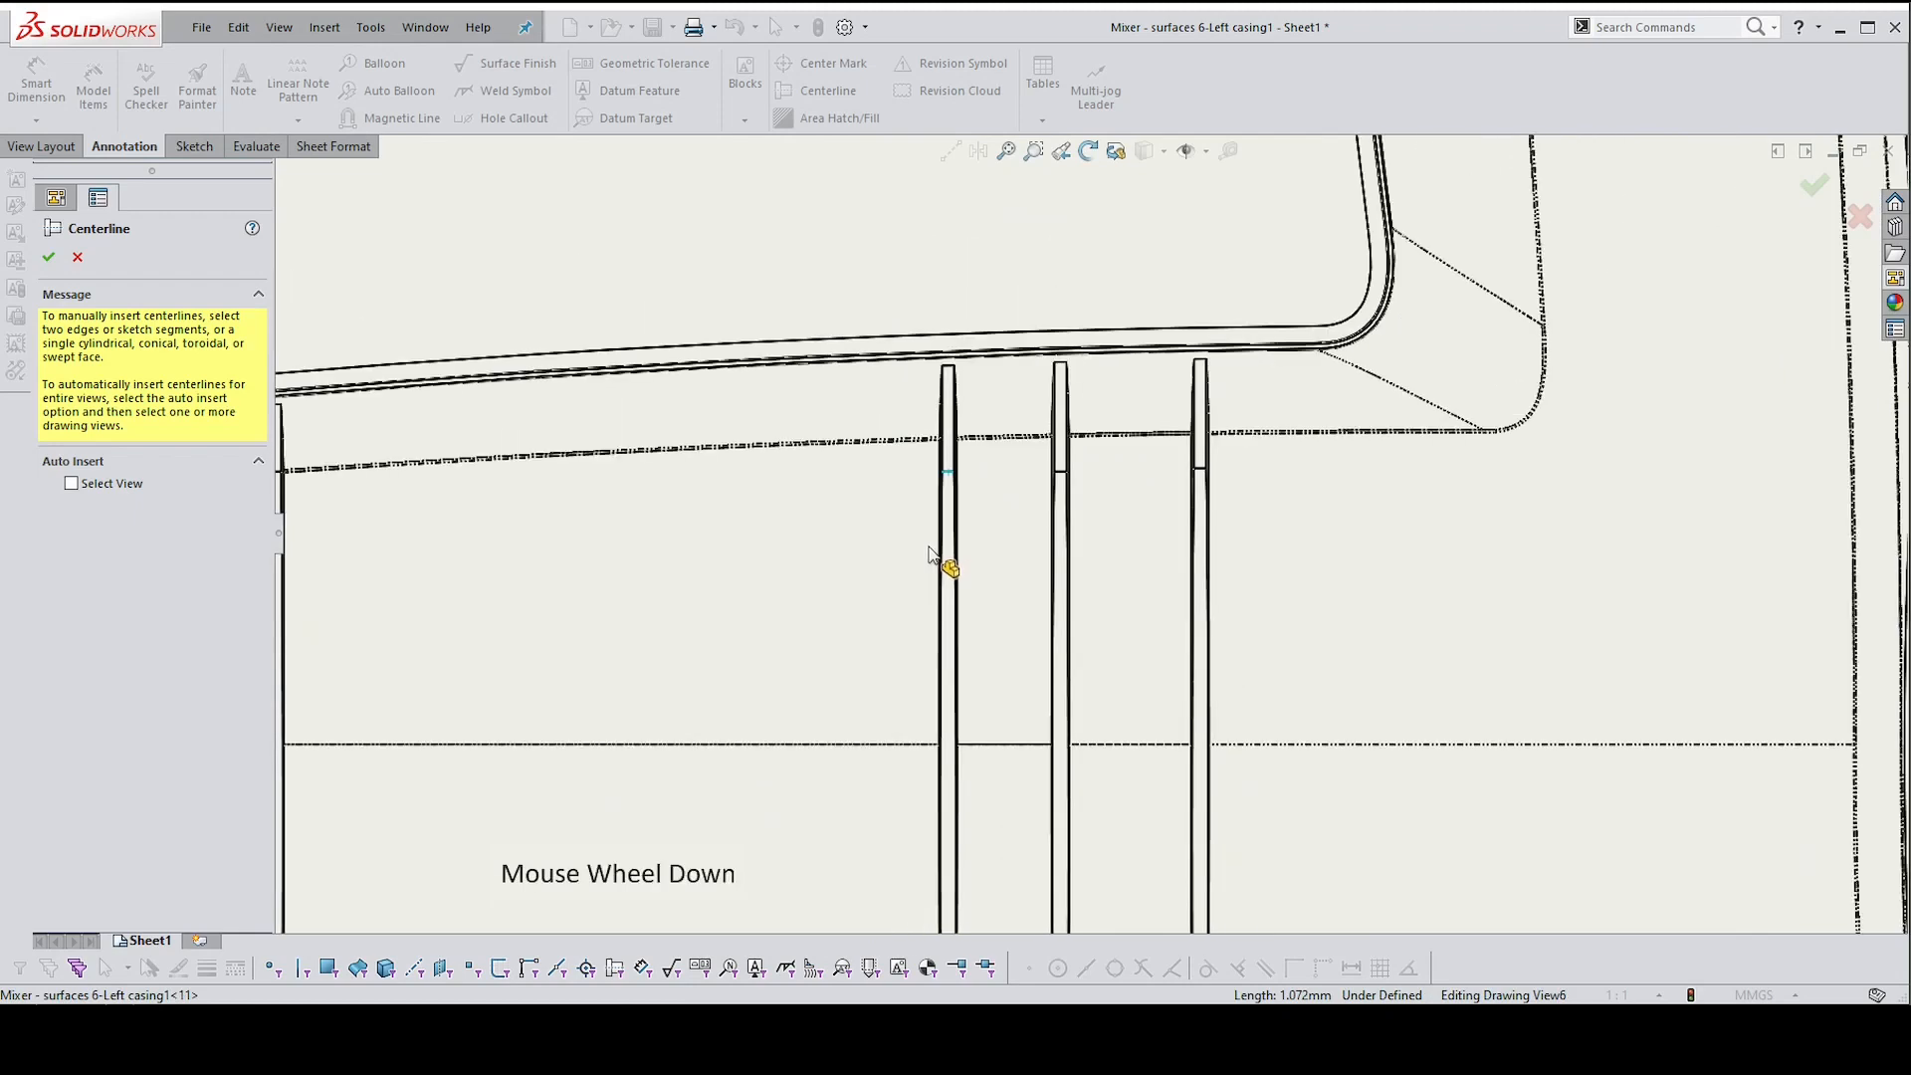
scroll(1009, 657, up, 8)
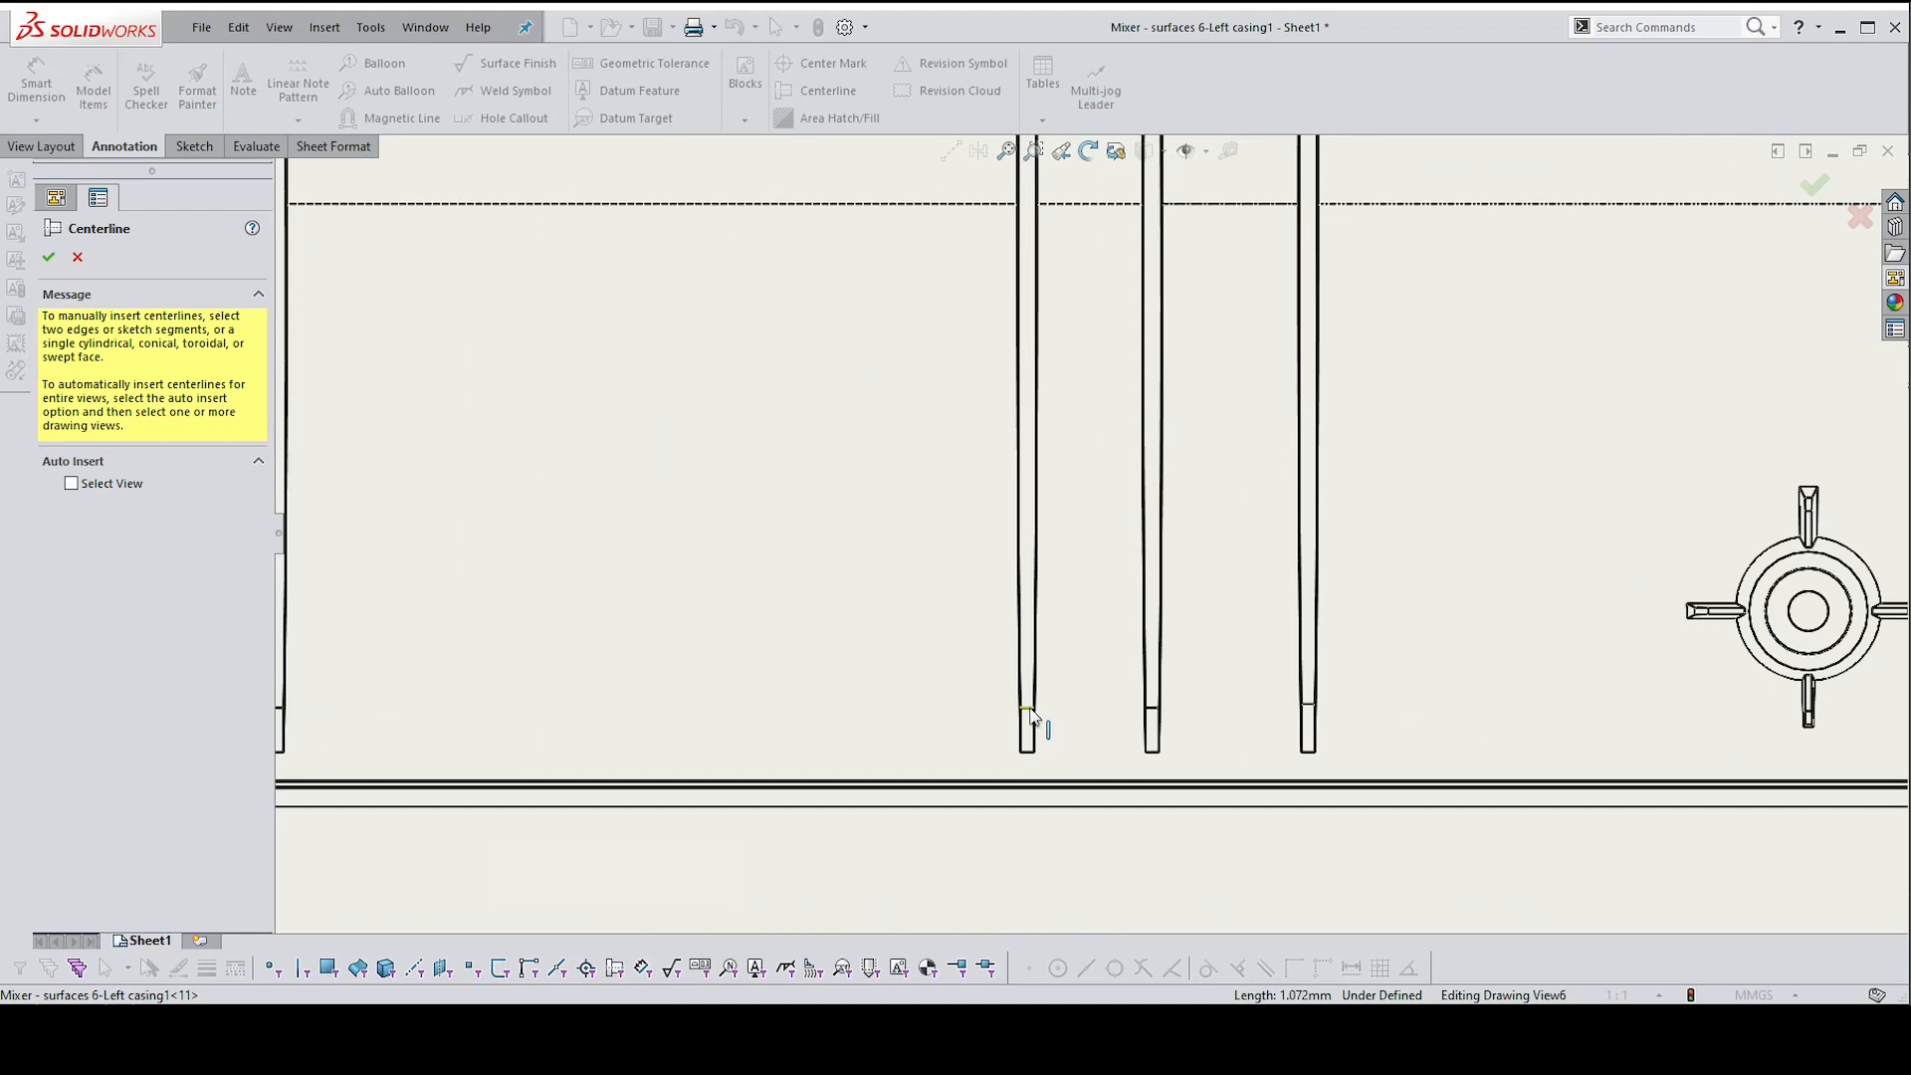
click(1030, 713)
key(Escape)
Extend the short horizontal centerline on the Front view's ribs in both directions, to beyond the view's left and right edges
key(z)
click(1030, 349)
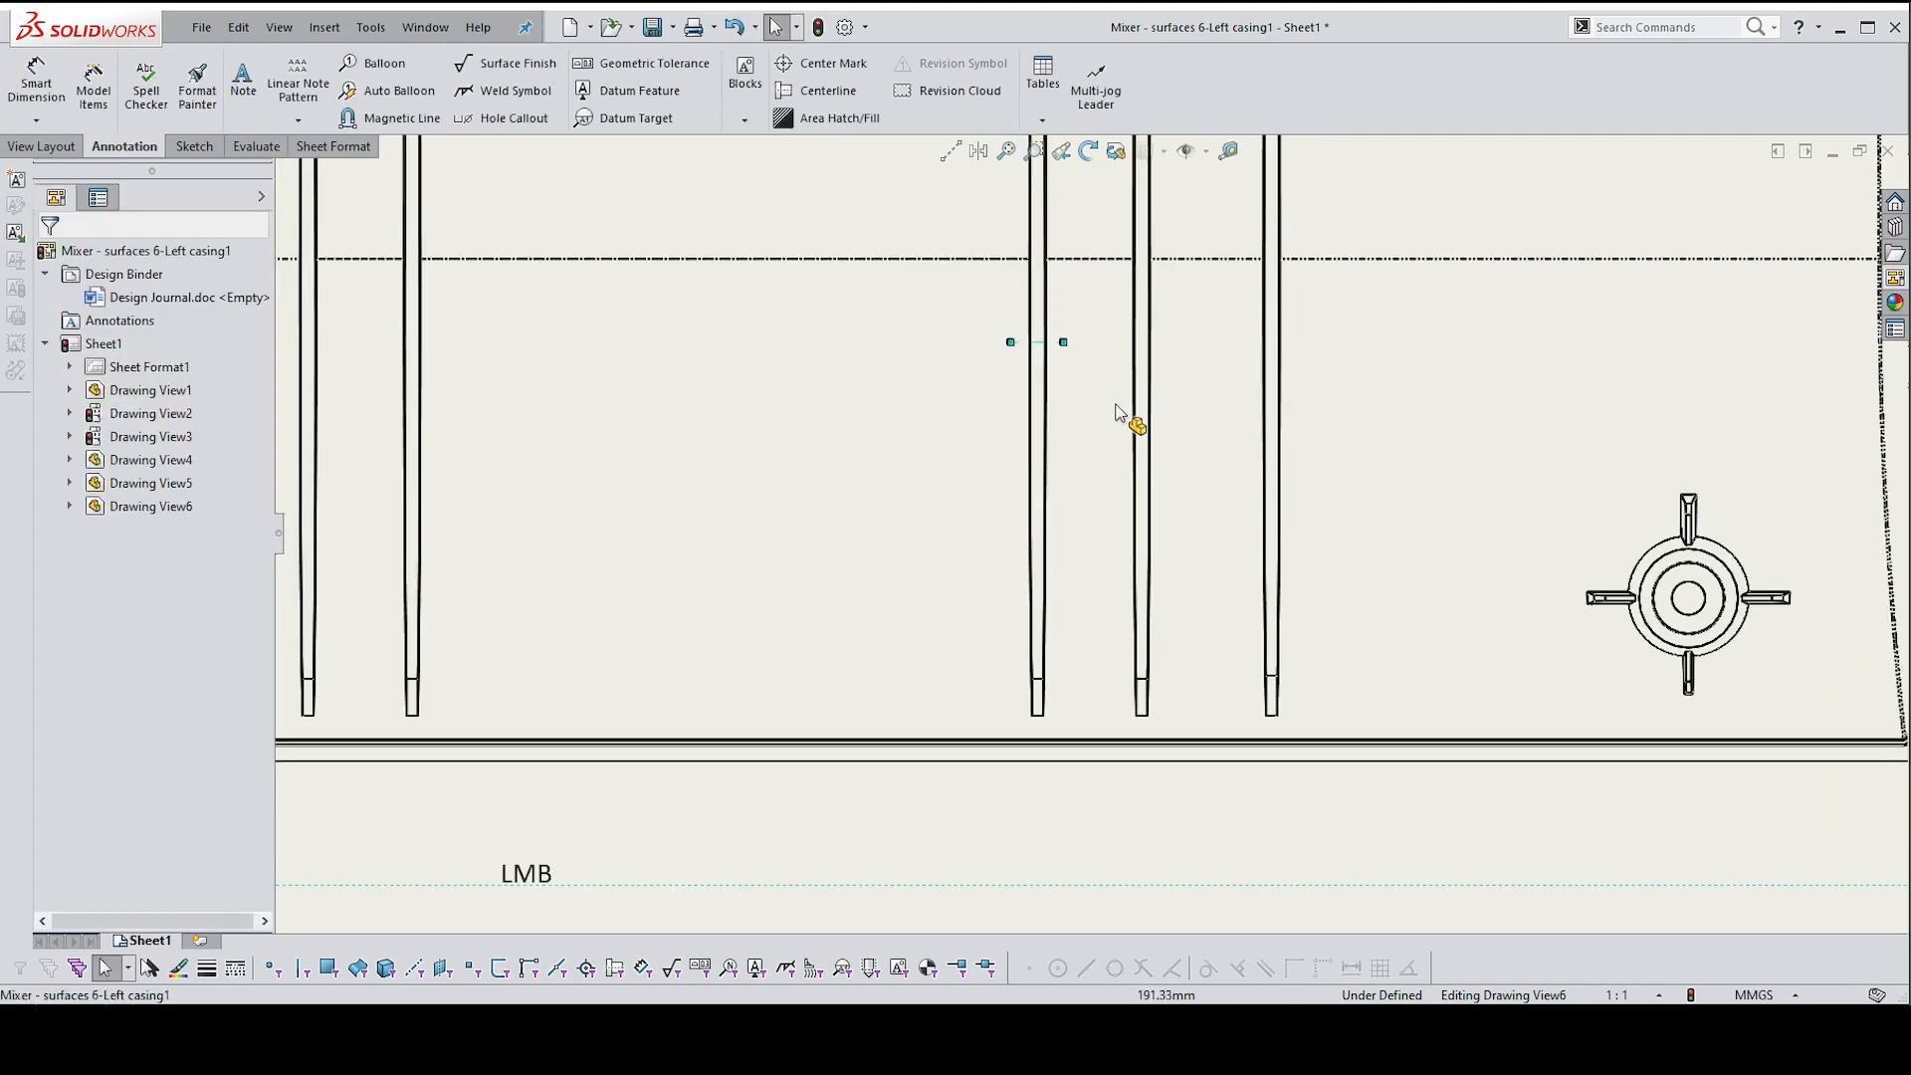
scroll(1125, 458, down, 5)
scroll(1257, 615, down, 5)
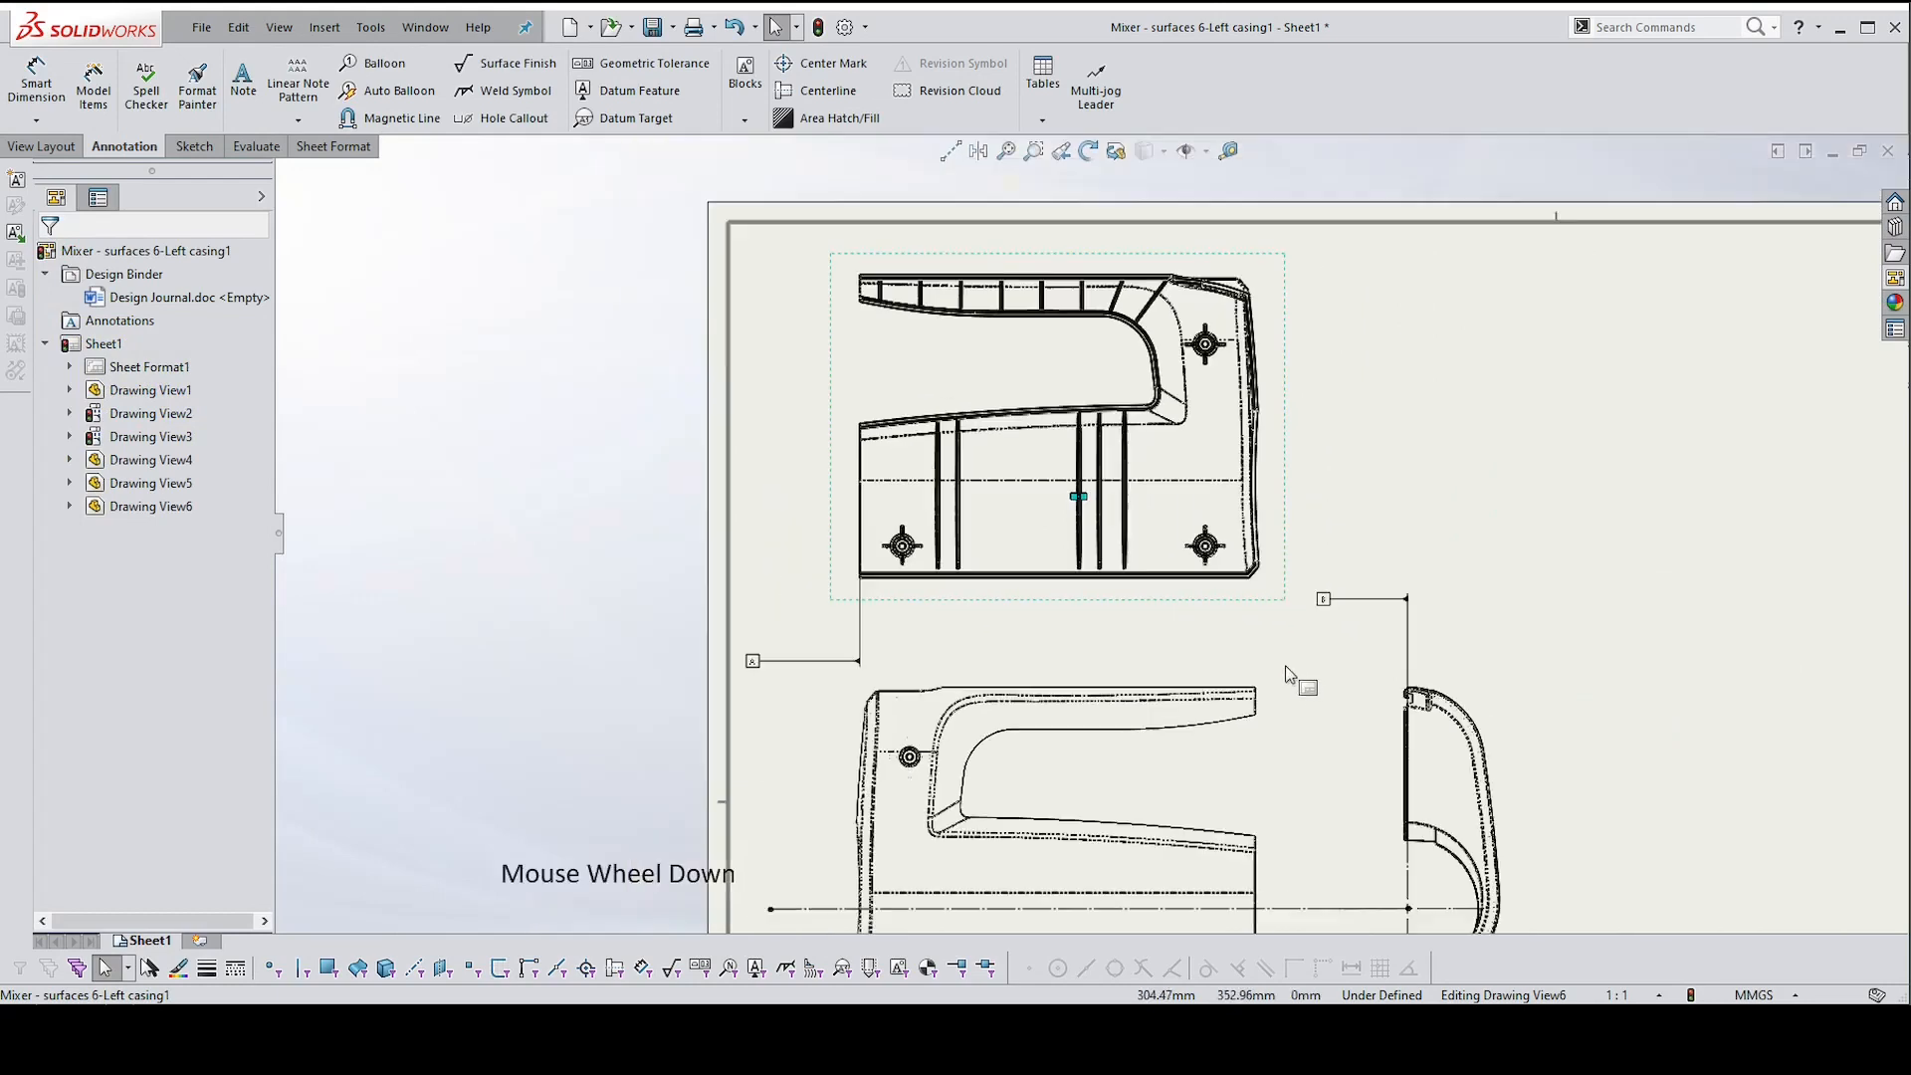
key(shift)
shift+click(1234, 794)
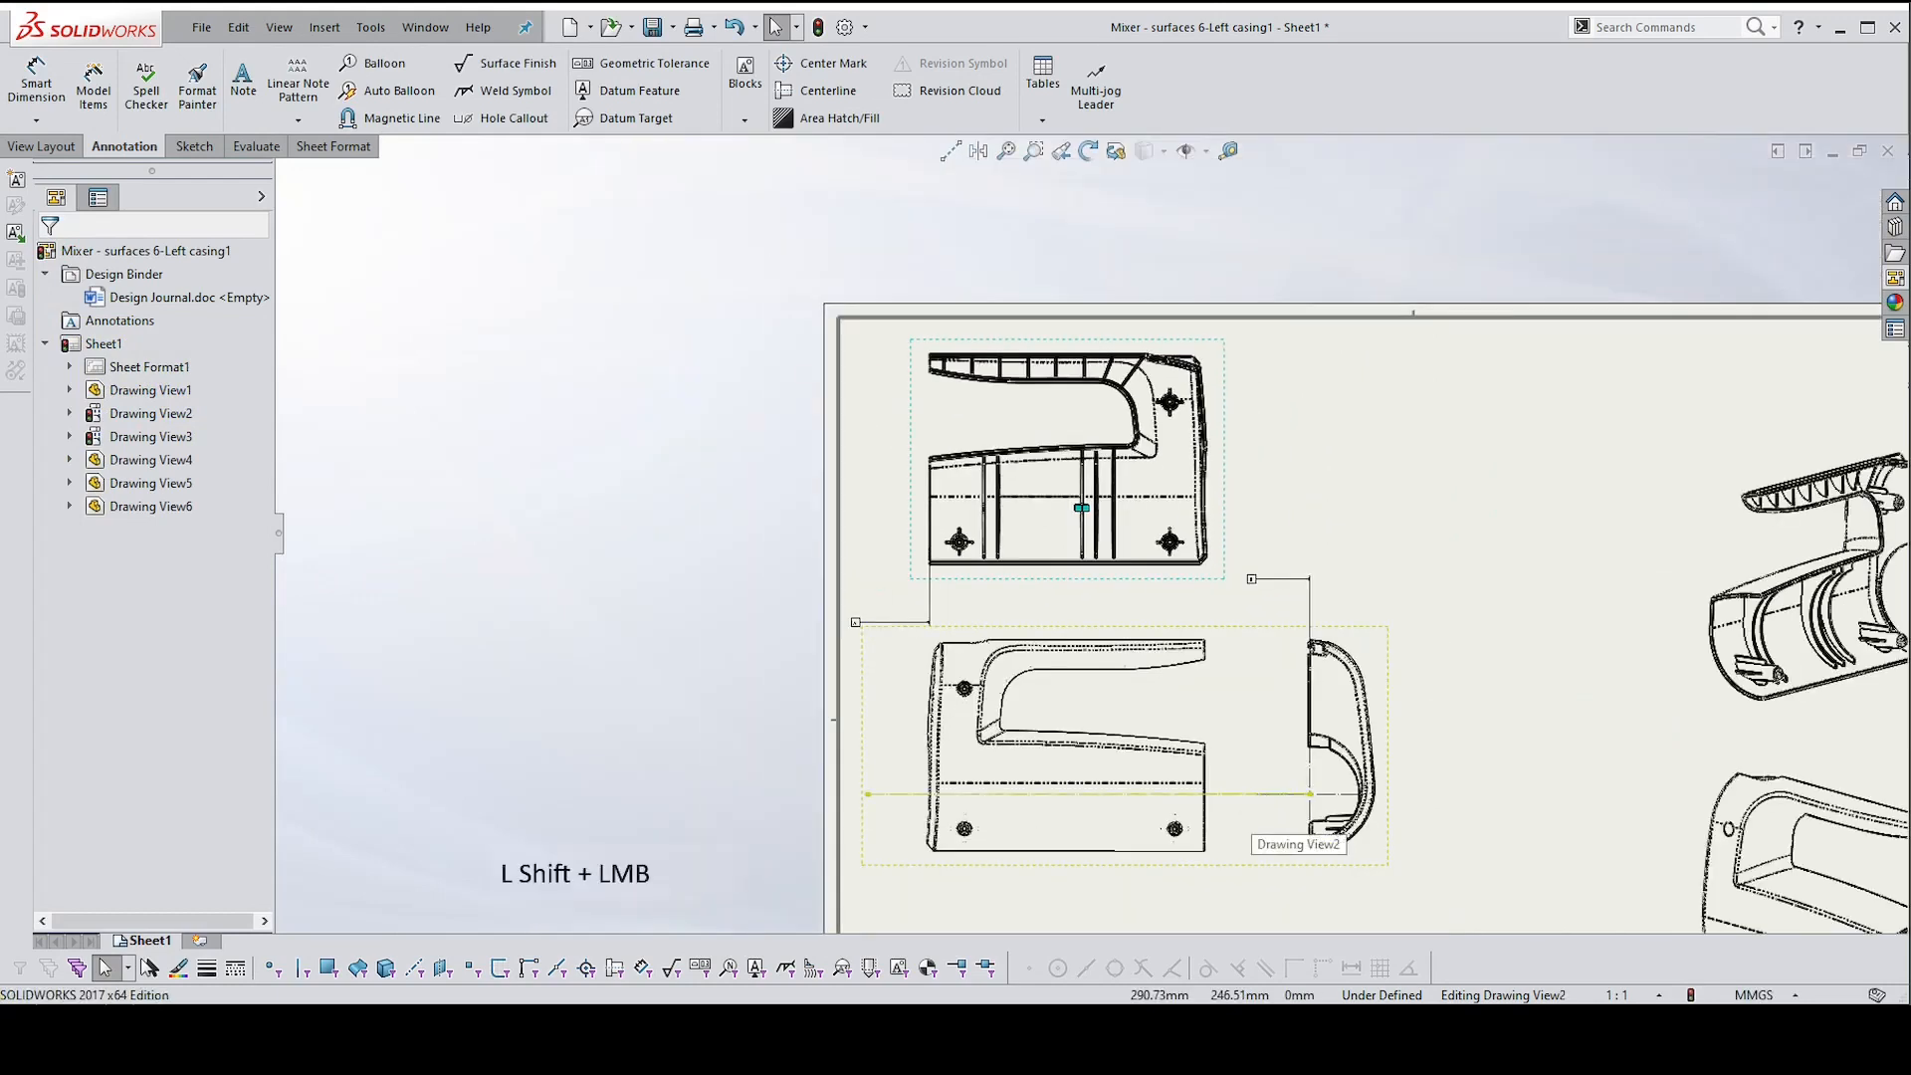
key(Escape)
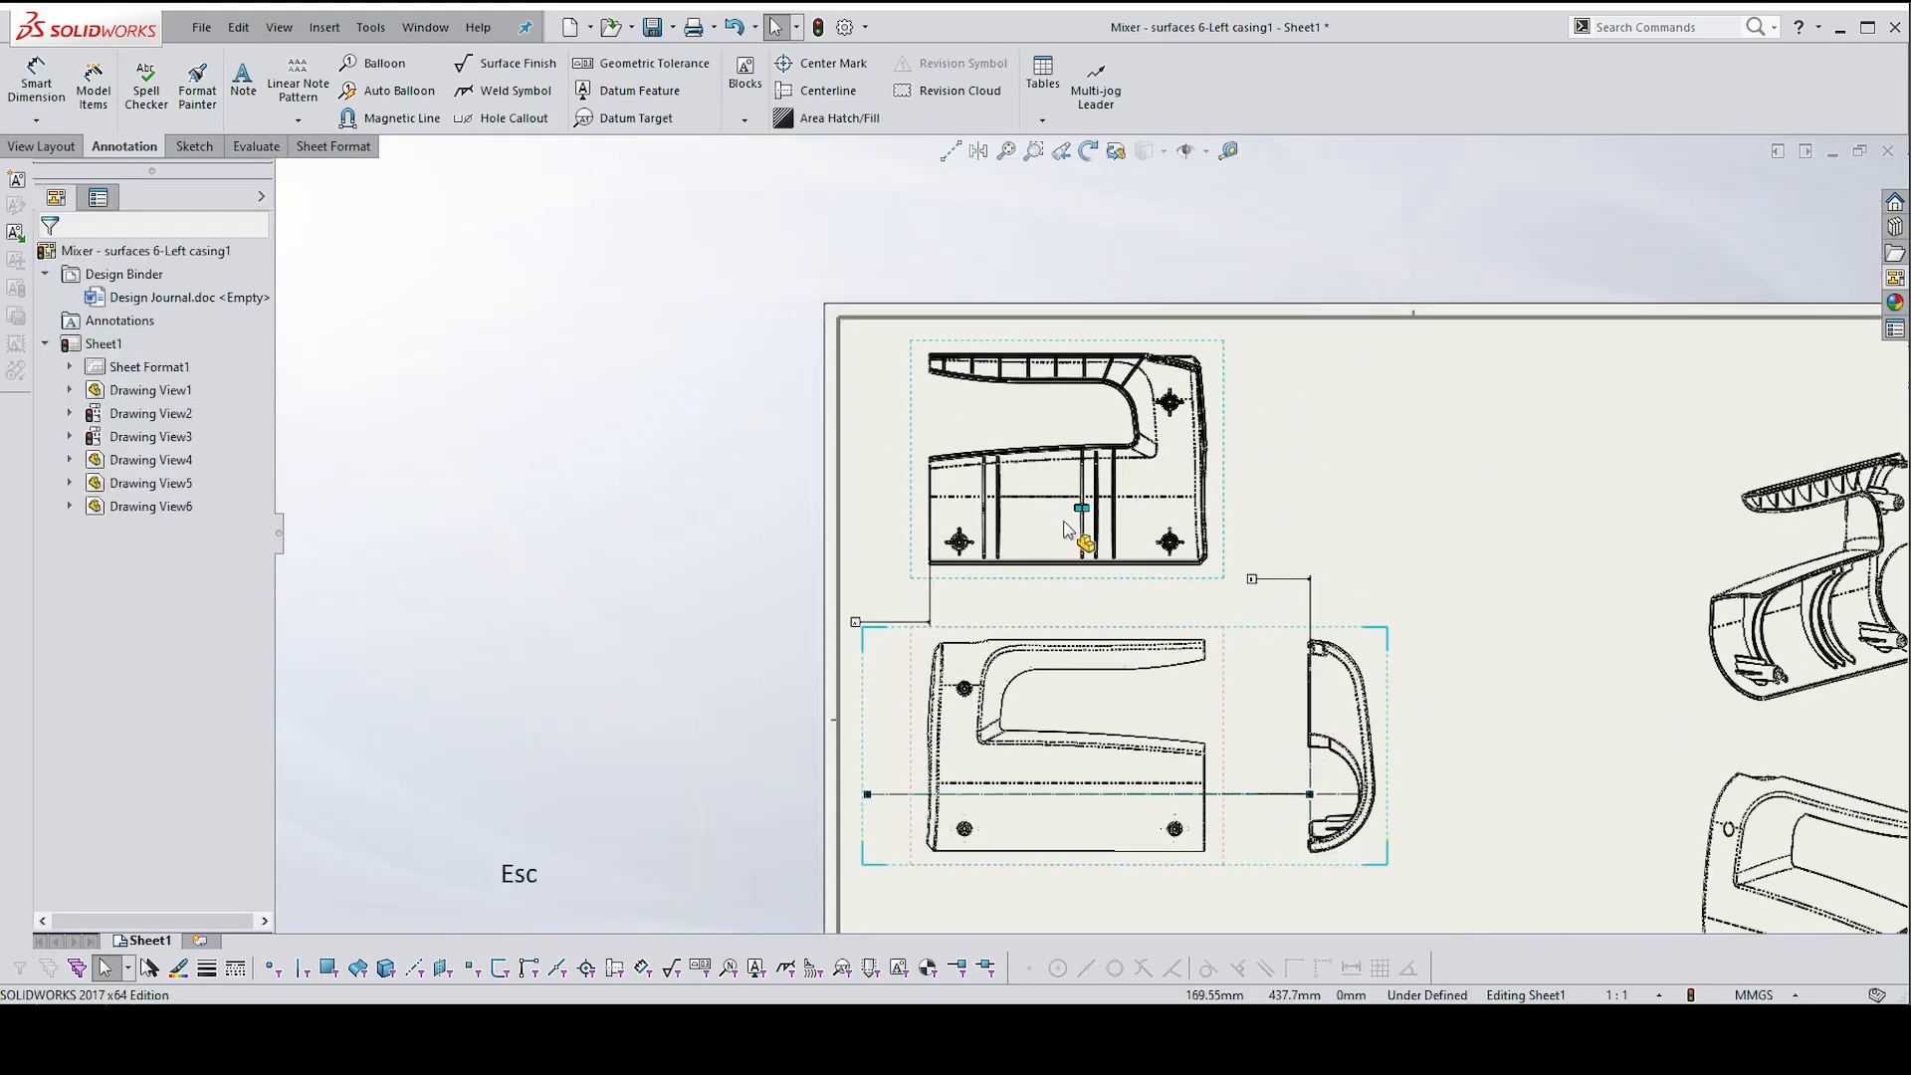
click(1081, 512)
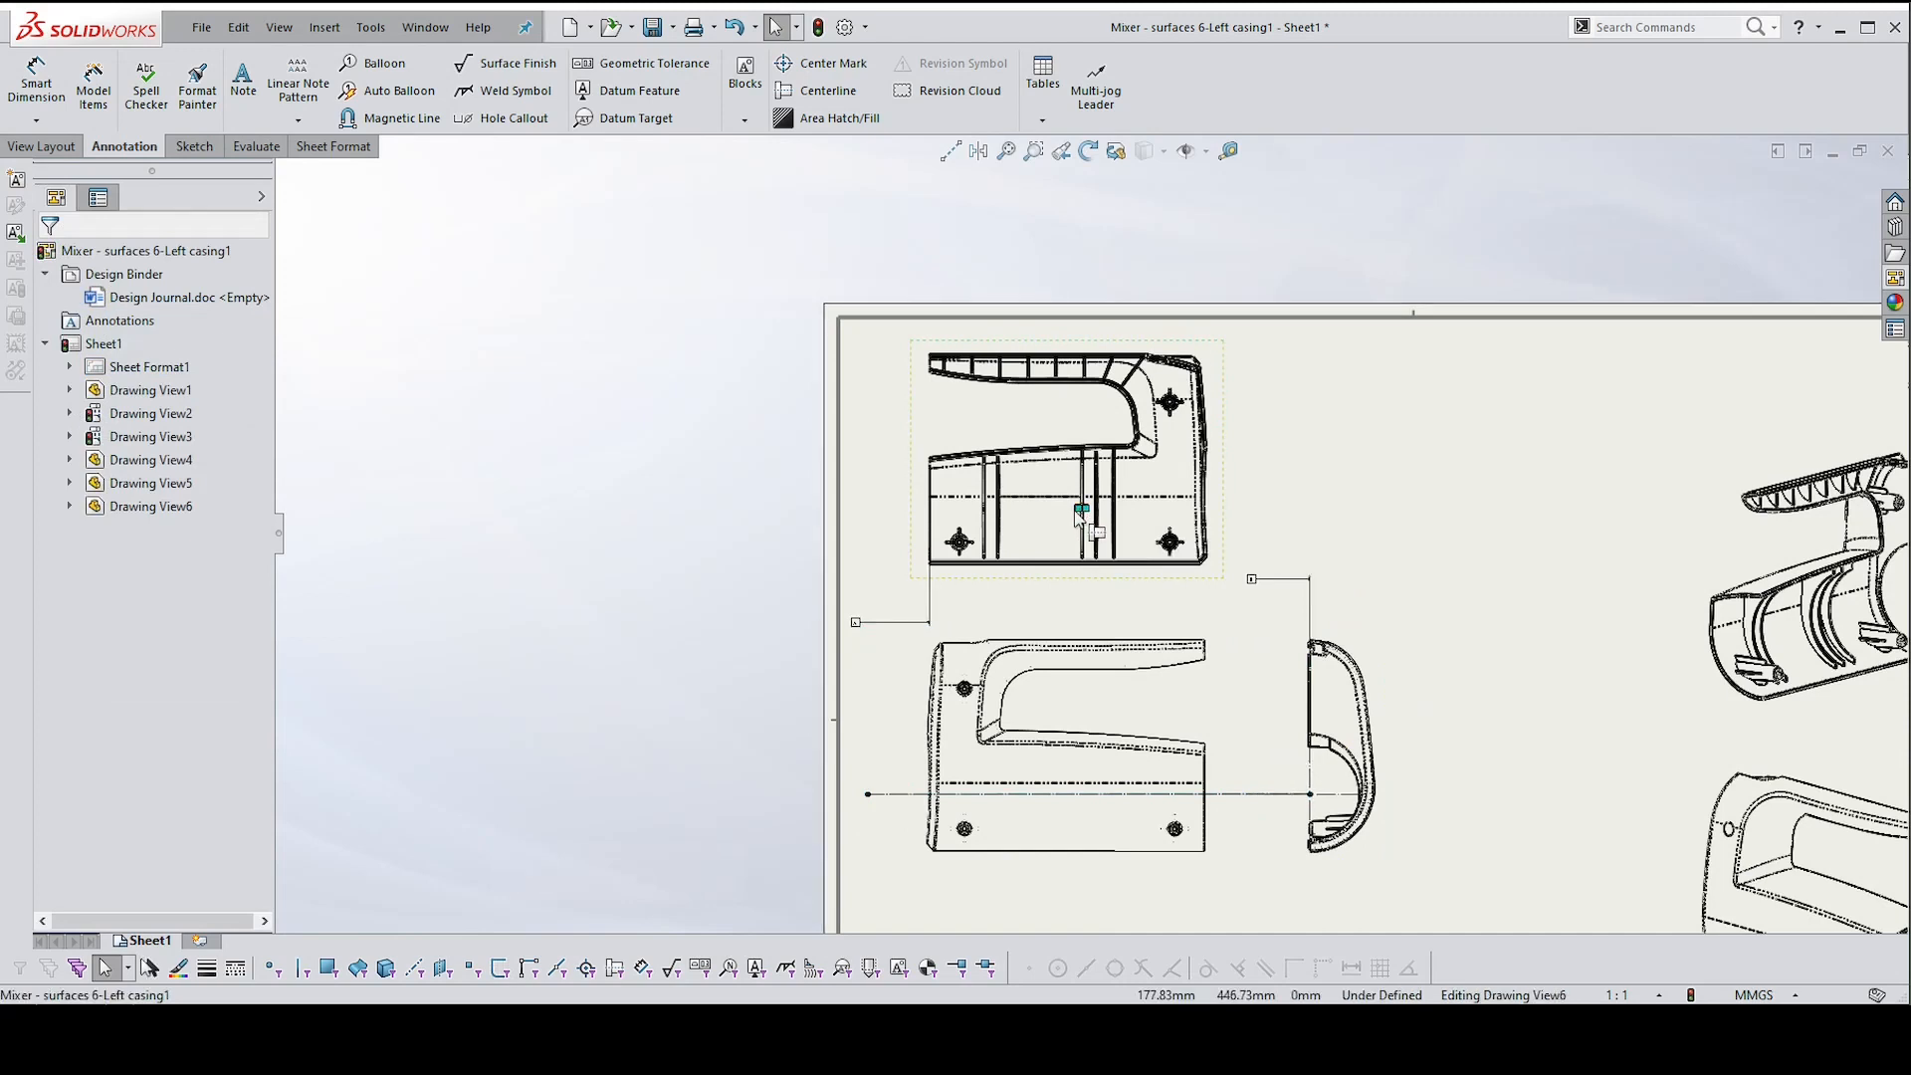
drag(1082, 513, 890, 514)
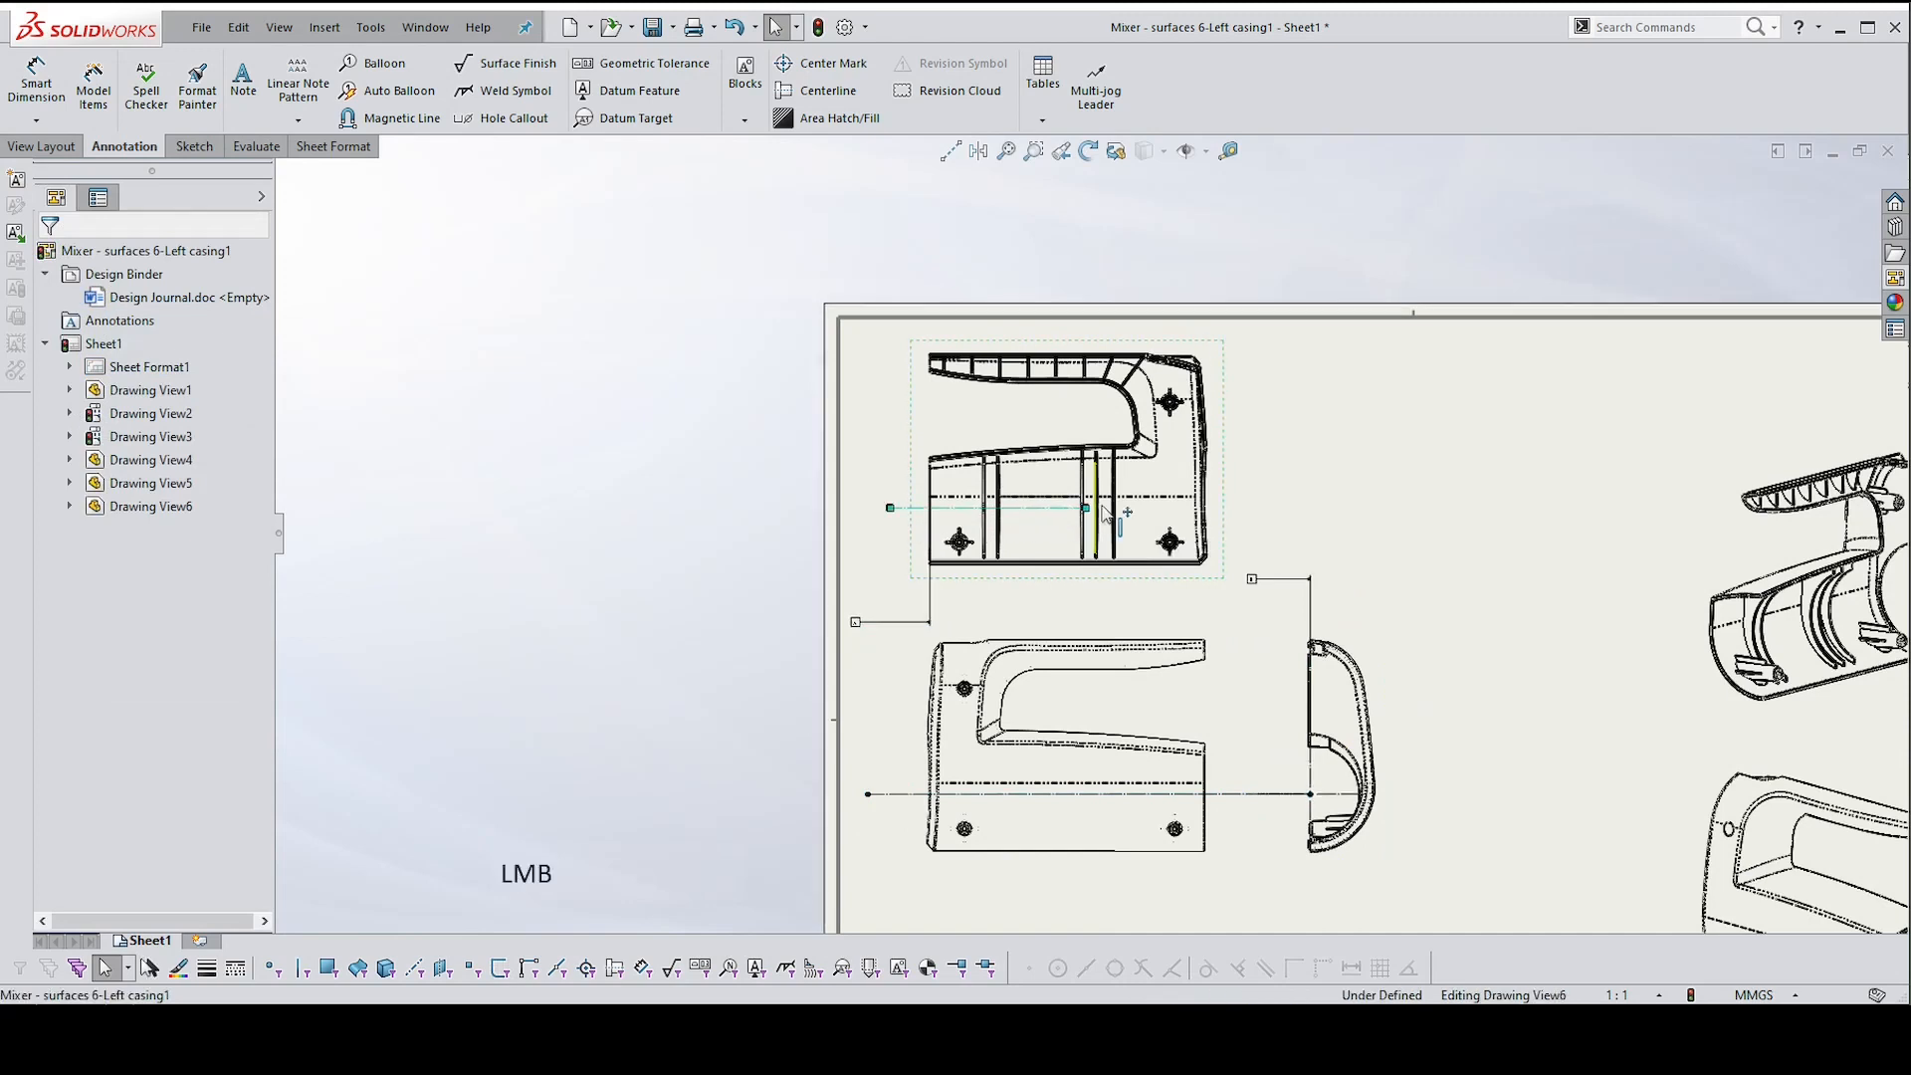
drag(1086, 510, 1309, 509)
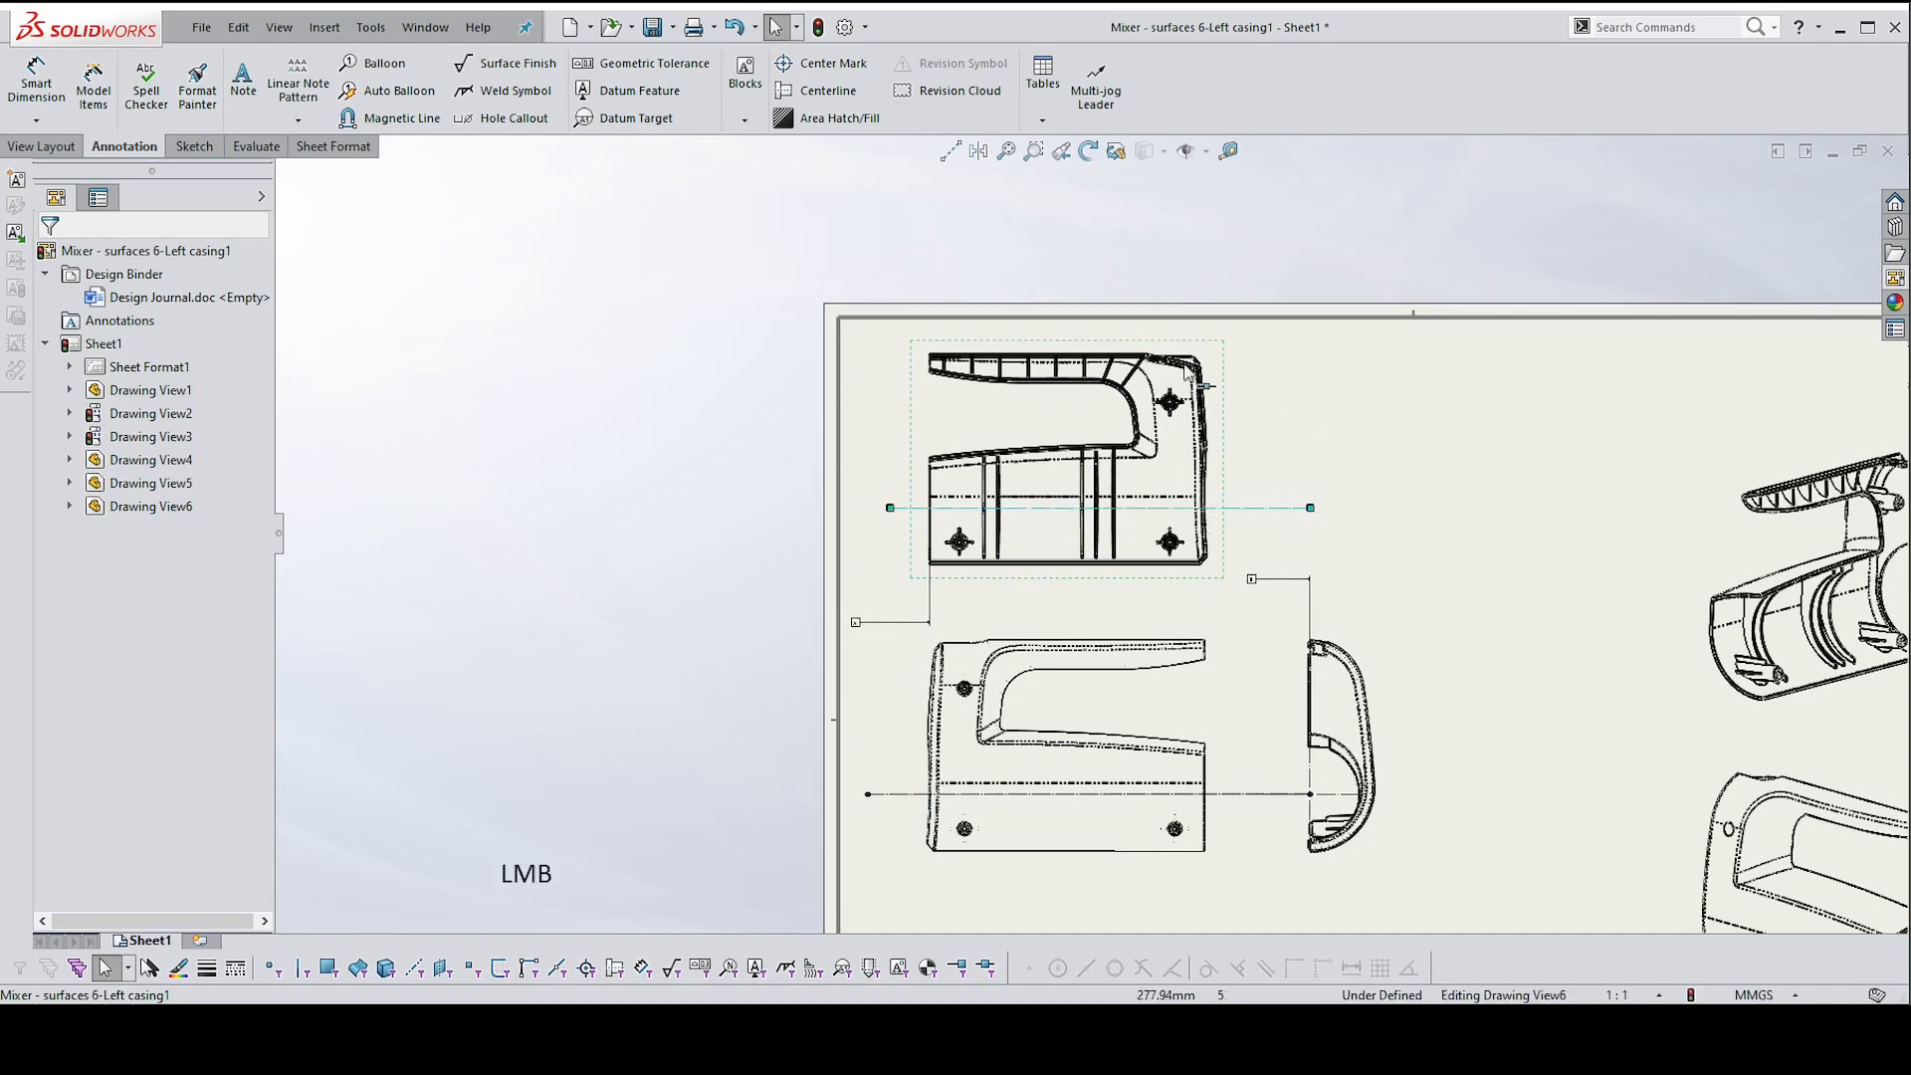
Attach datum feature C to the Front view's extended horizontal centerline beyond its right edge, placing the label above the line
click(676, 92)
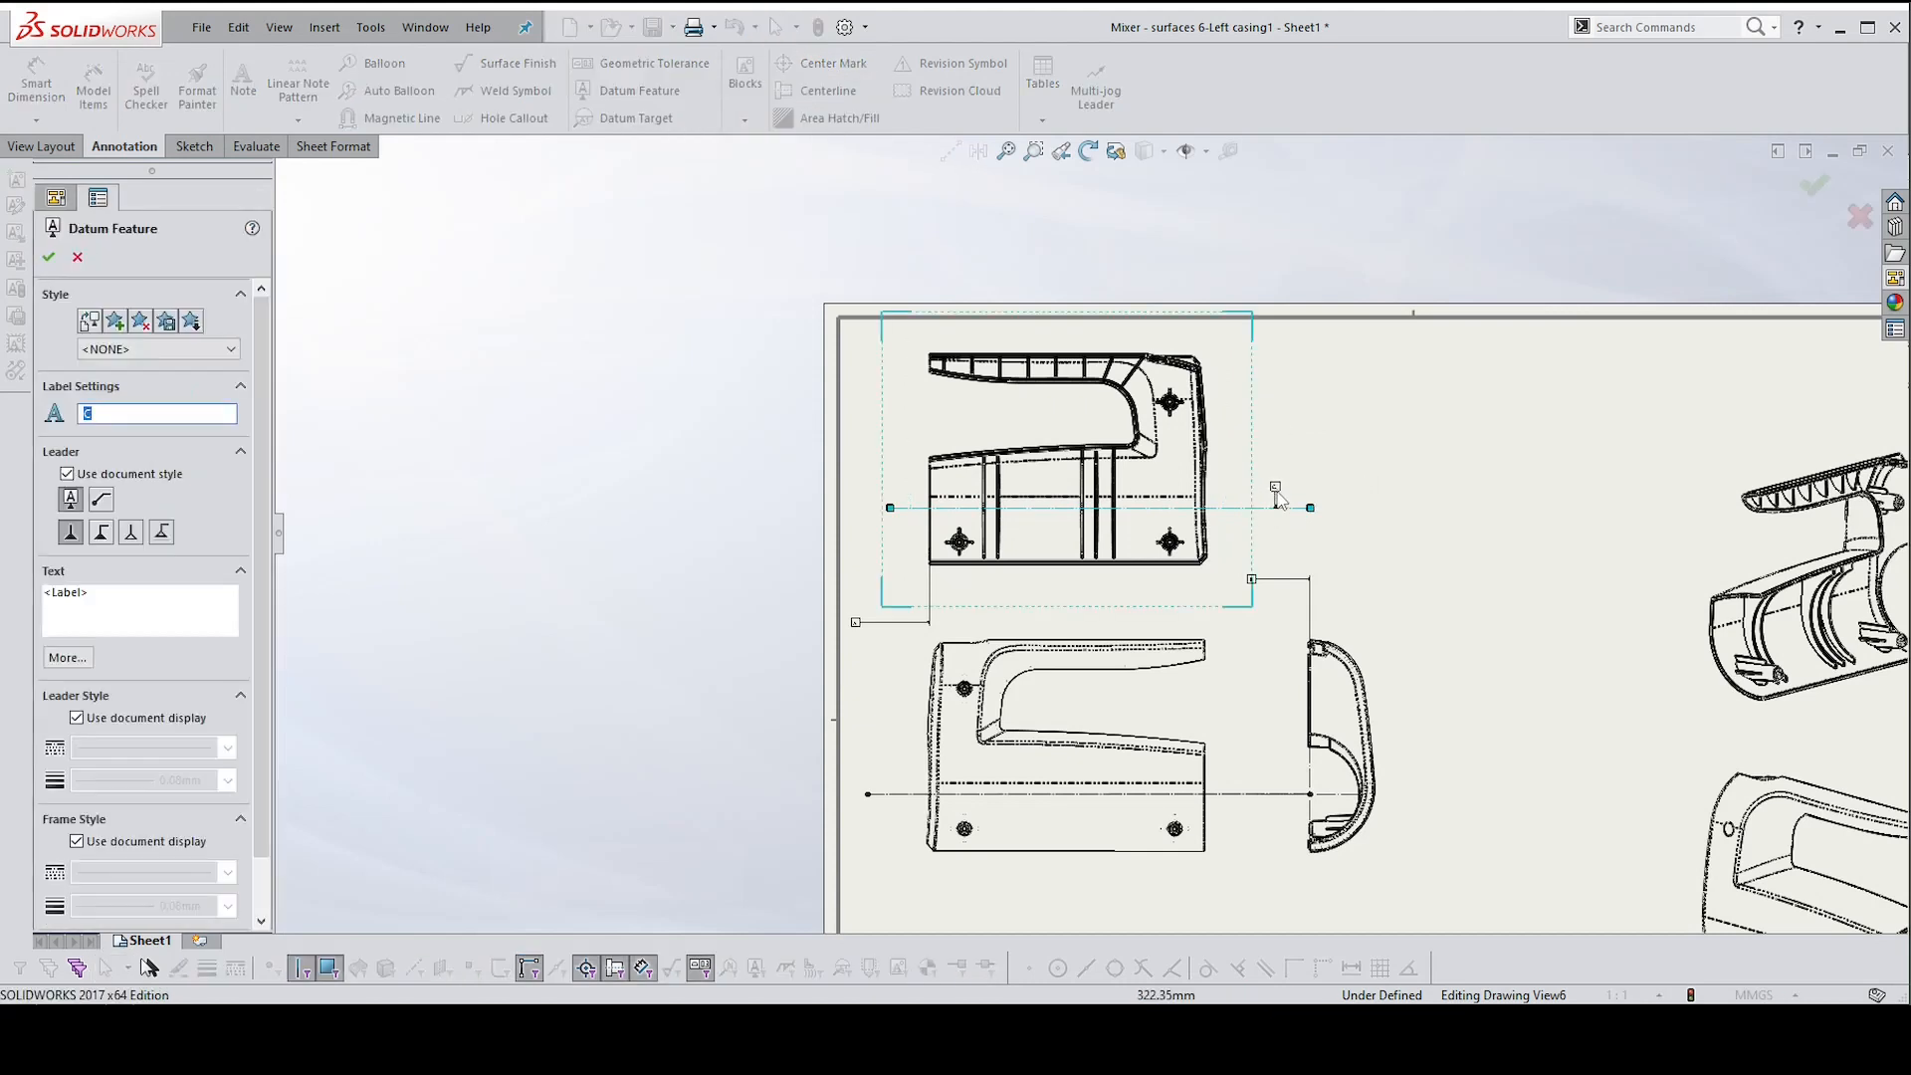
click(1299, 410)
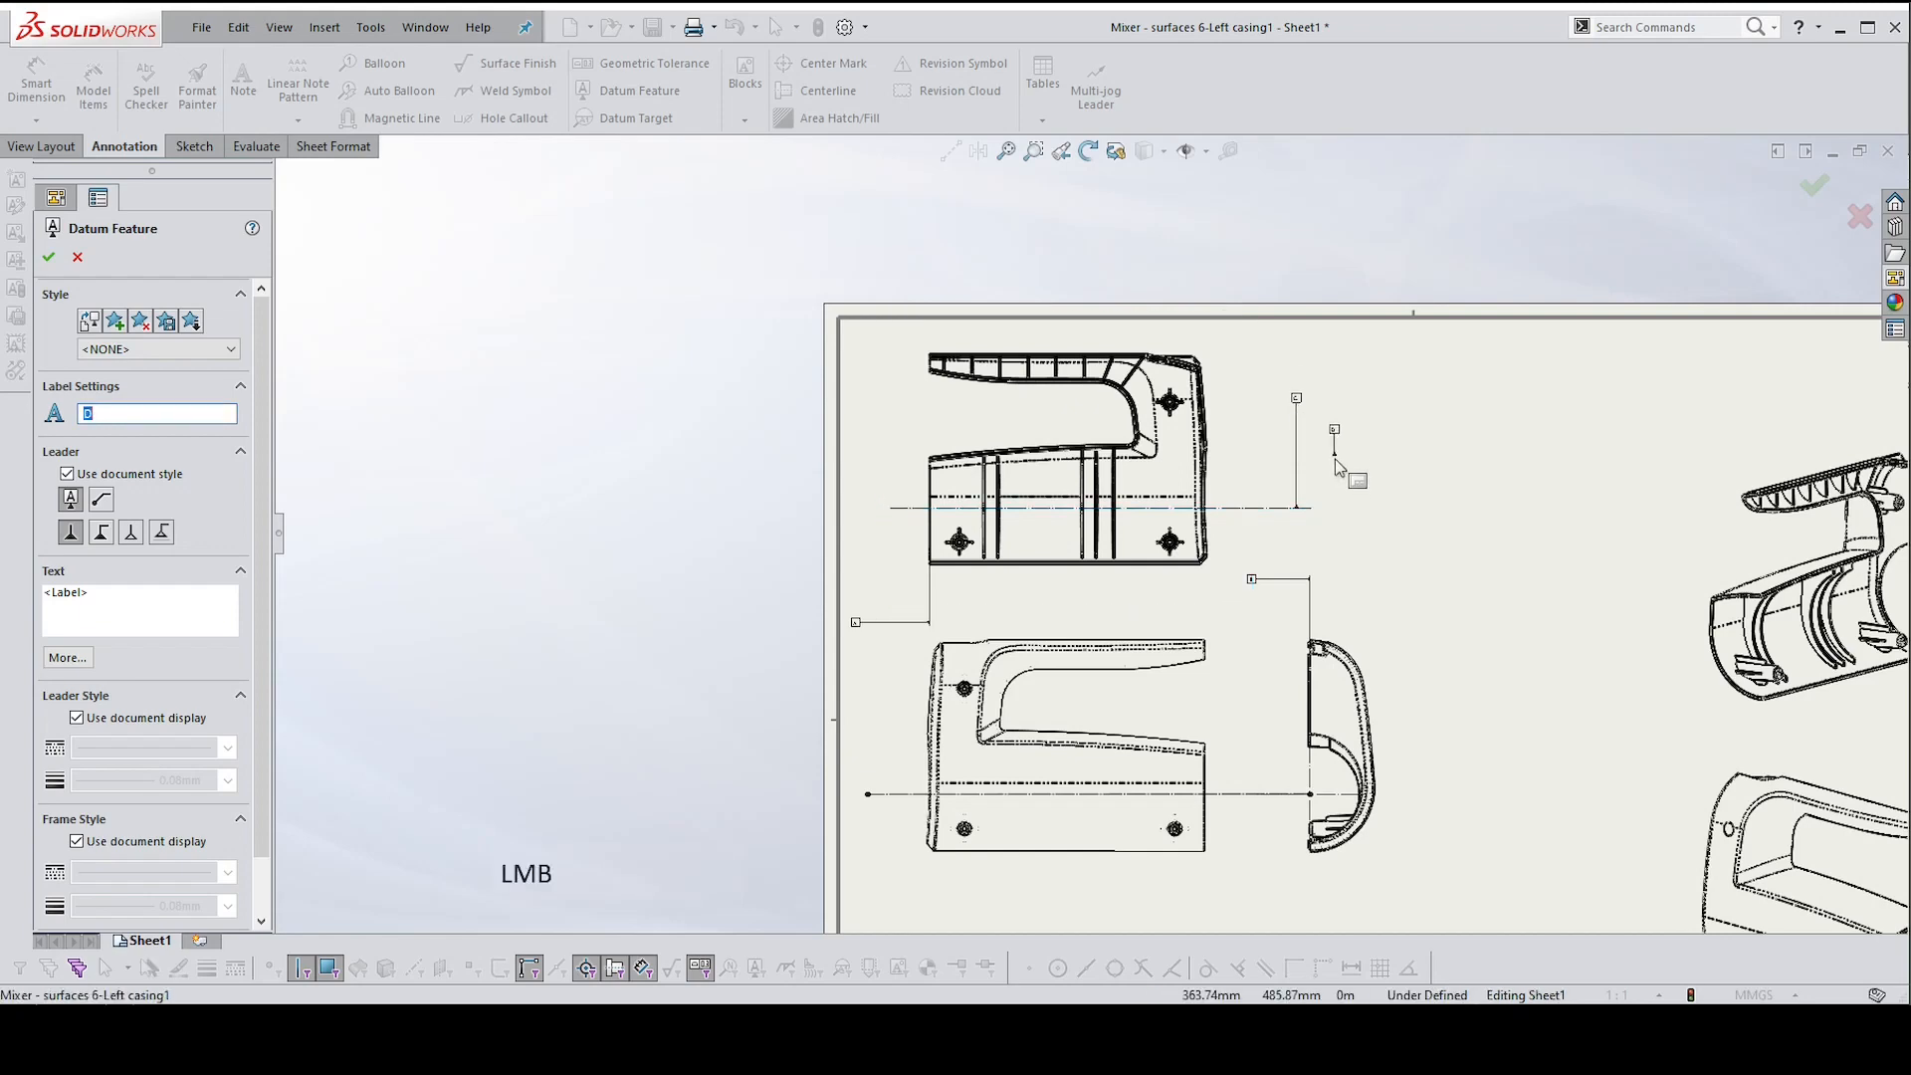
key(Escape)
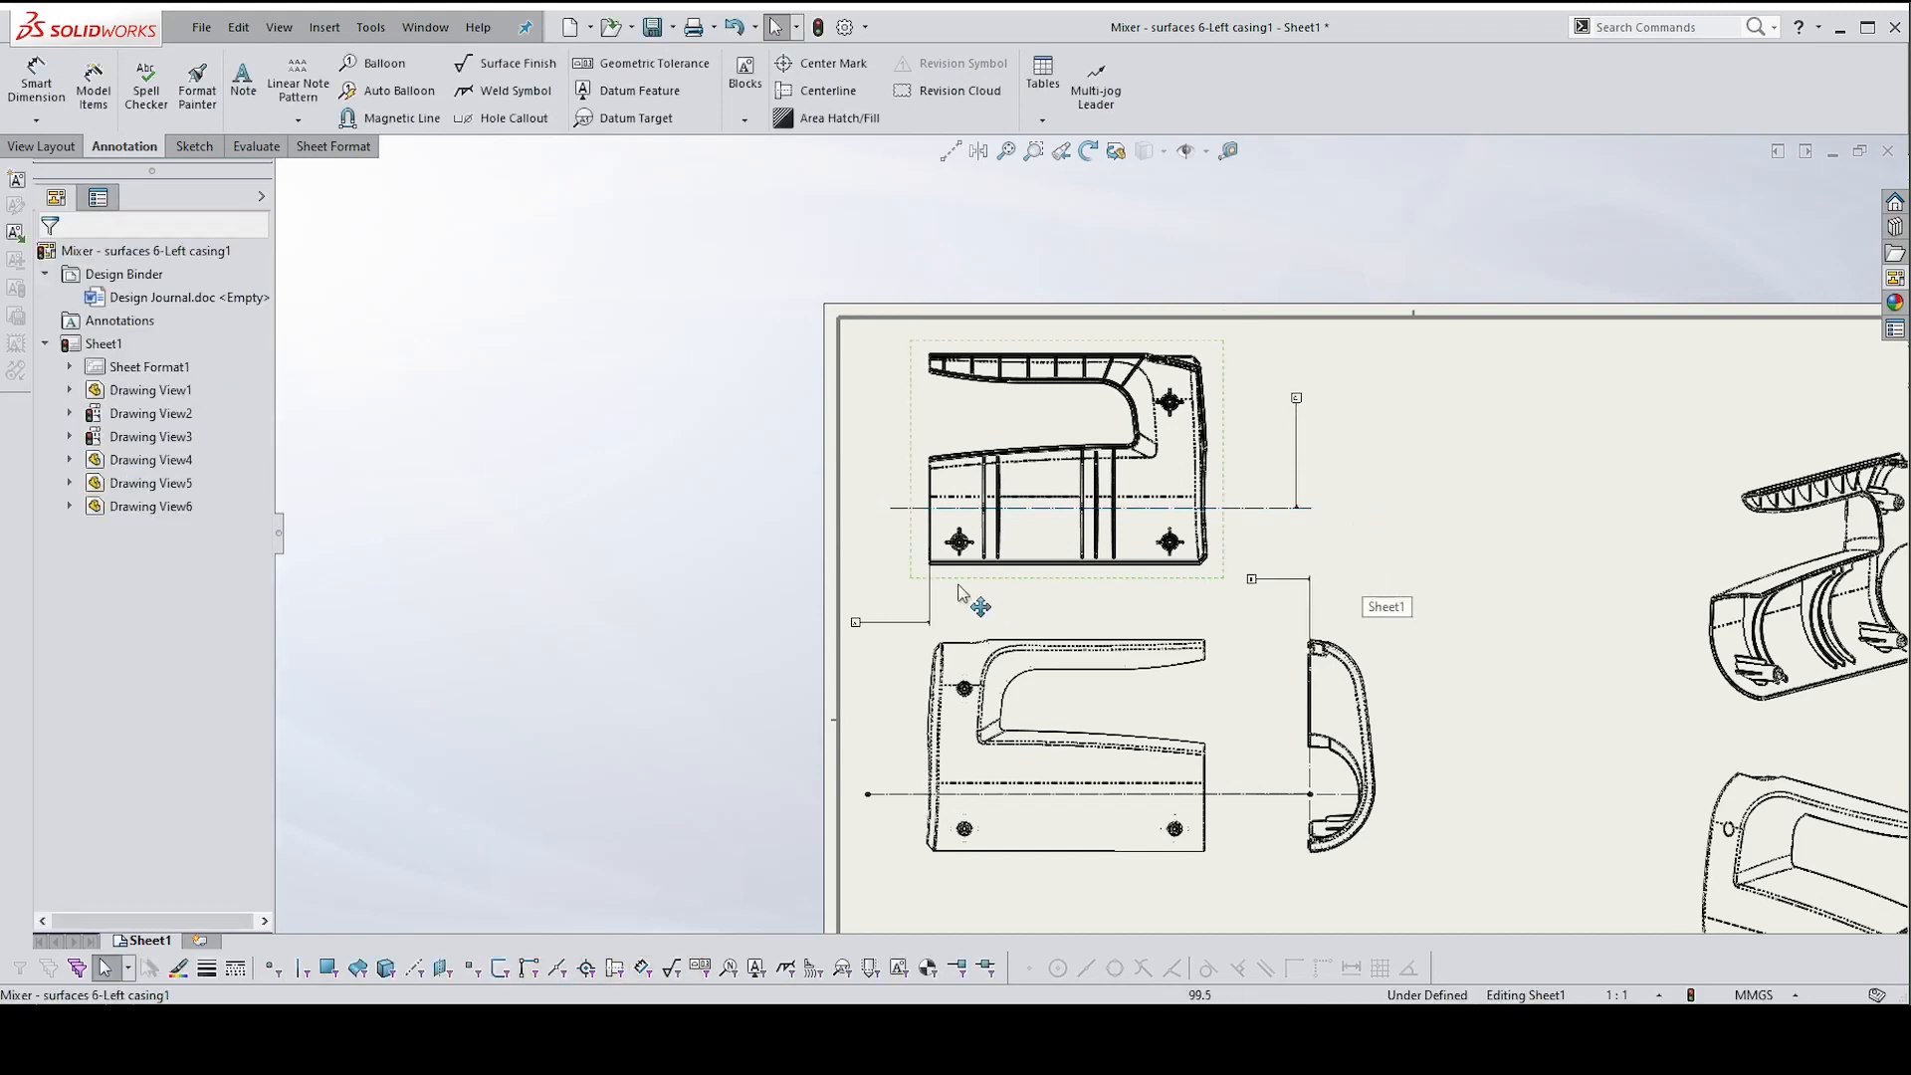
Add center marks to the lower left, lower right and upper right screw bosses in the Front view
scroll(960, 597, up, 3)
scroll(1120, 578, up, 1)
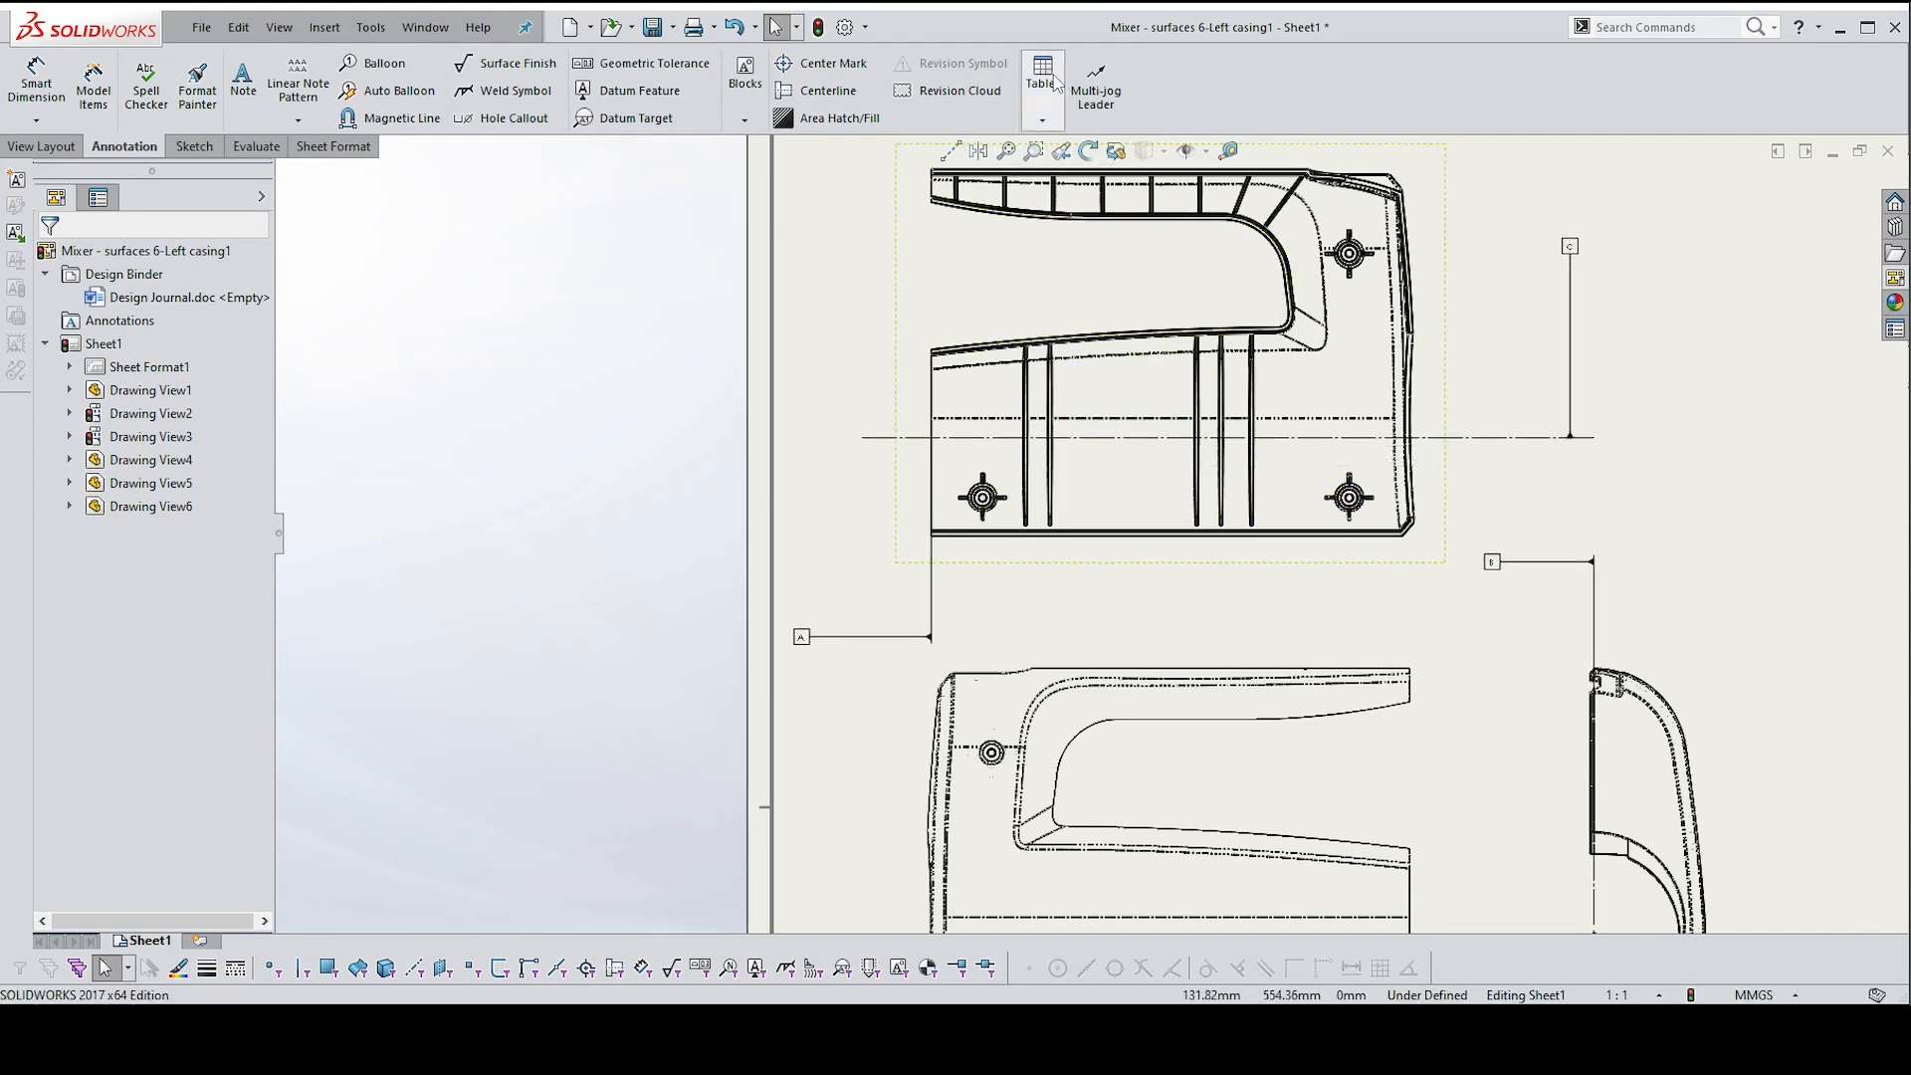
click(831, 65)
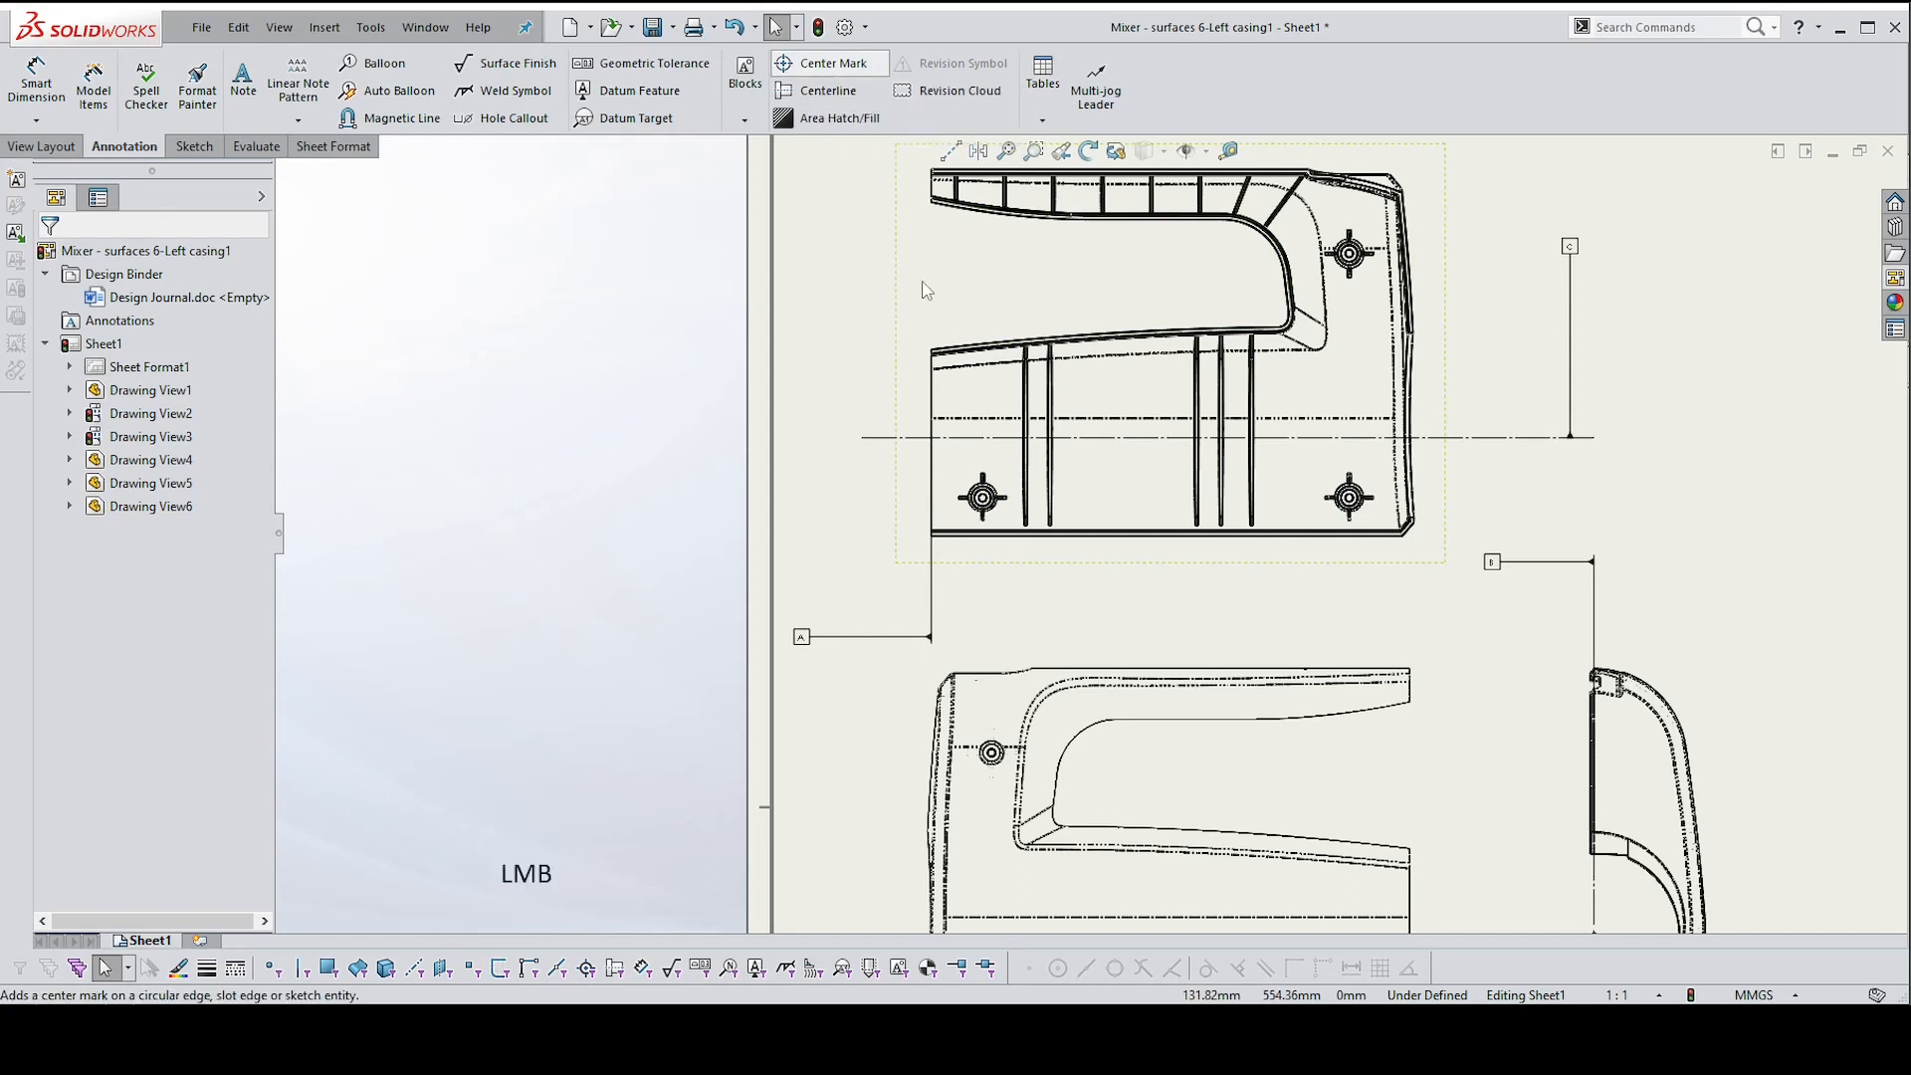
click(983, 500)
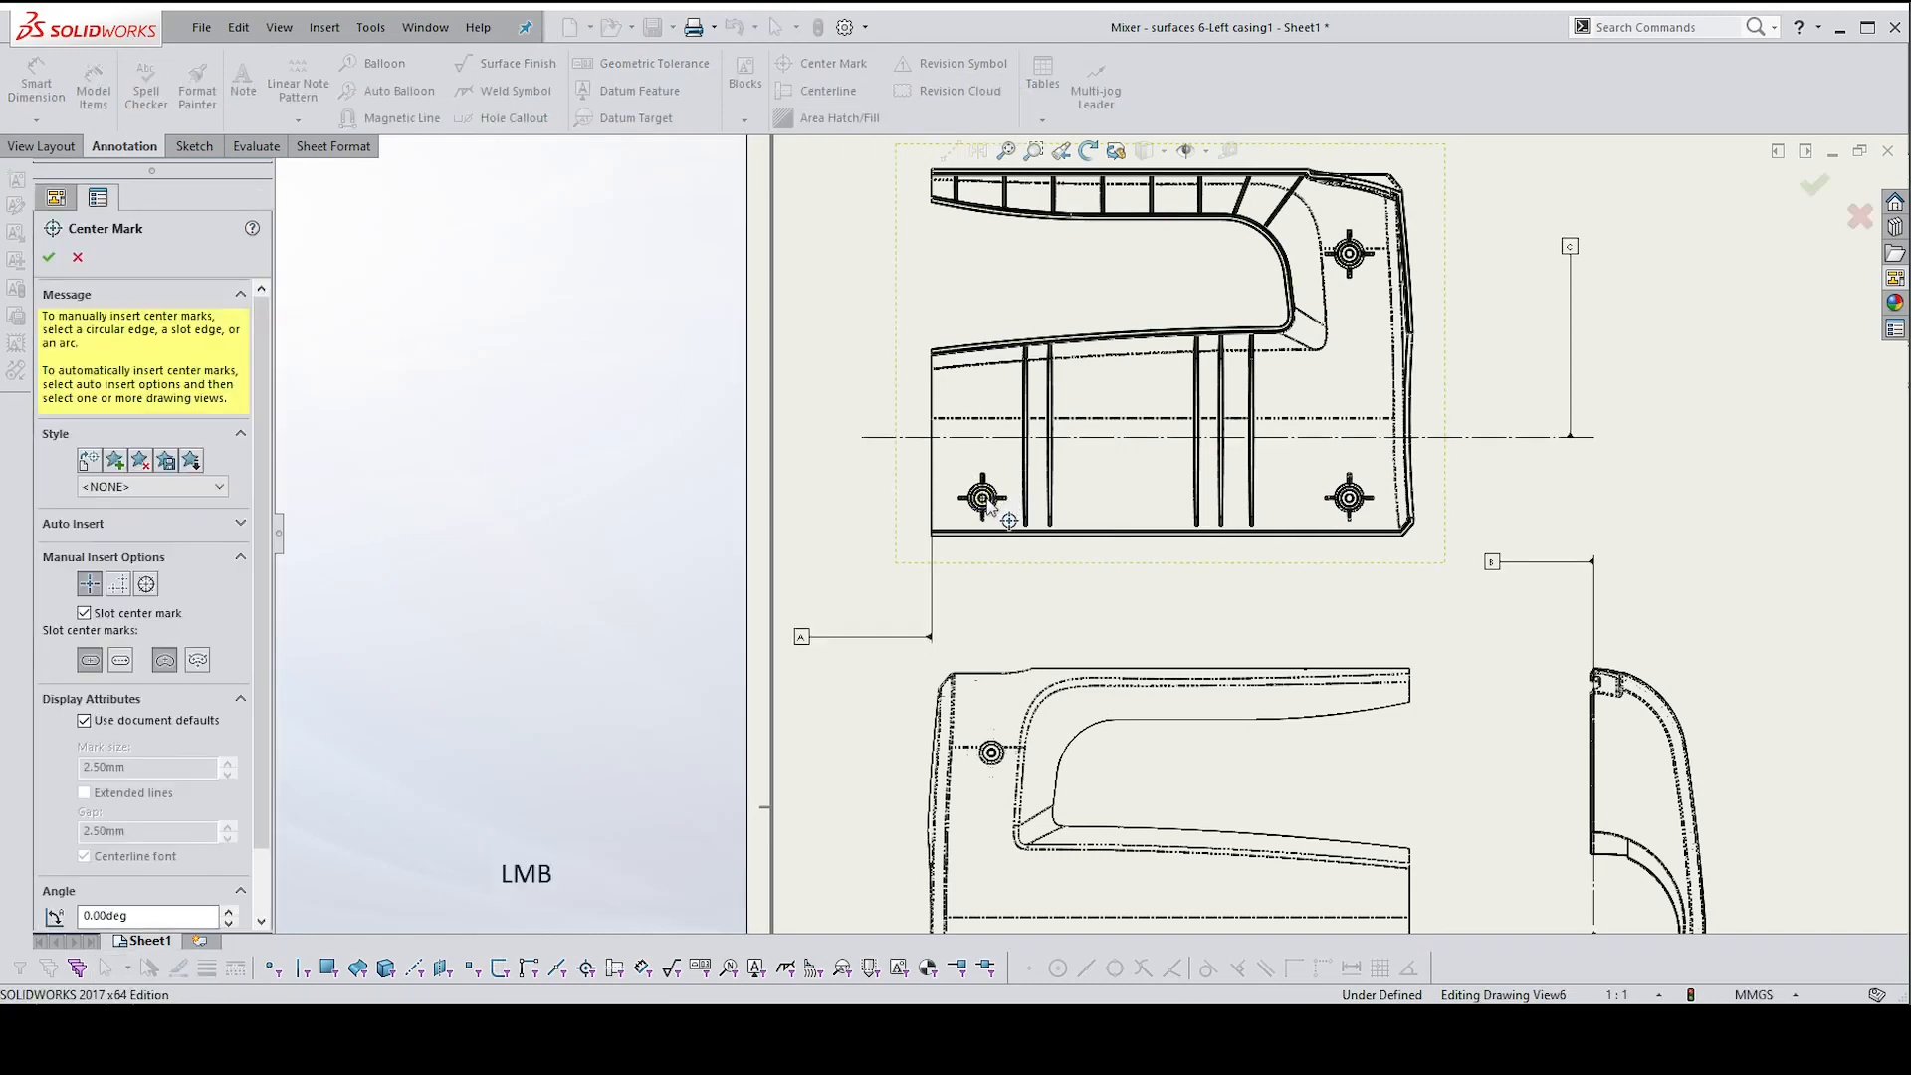
click(1350, 499)
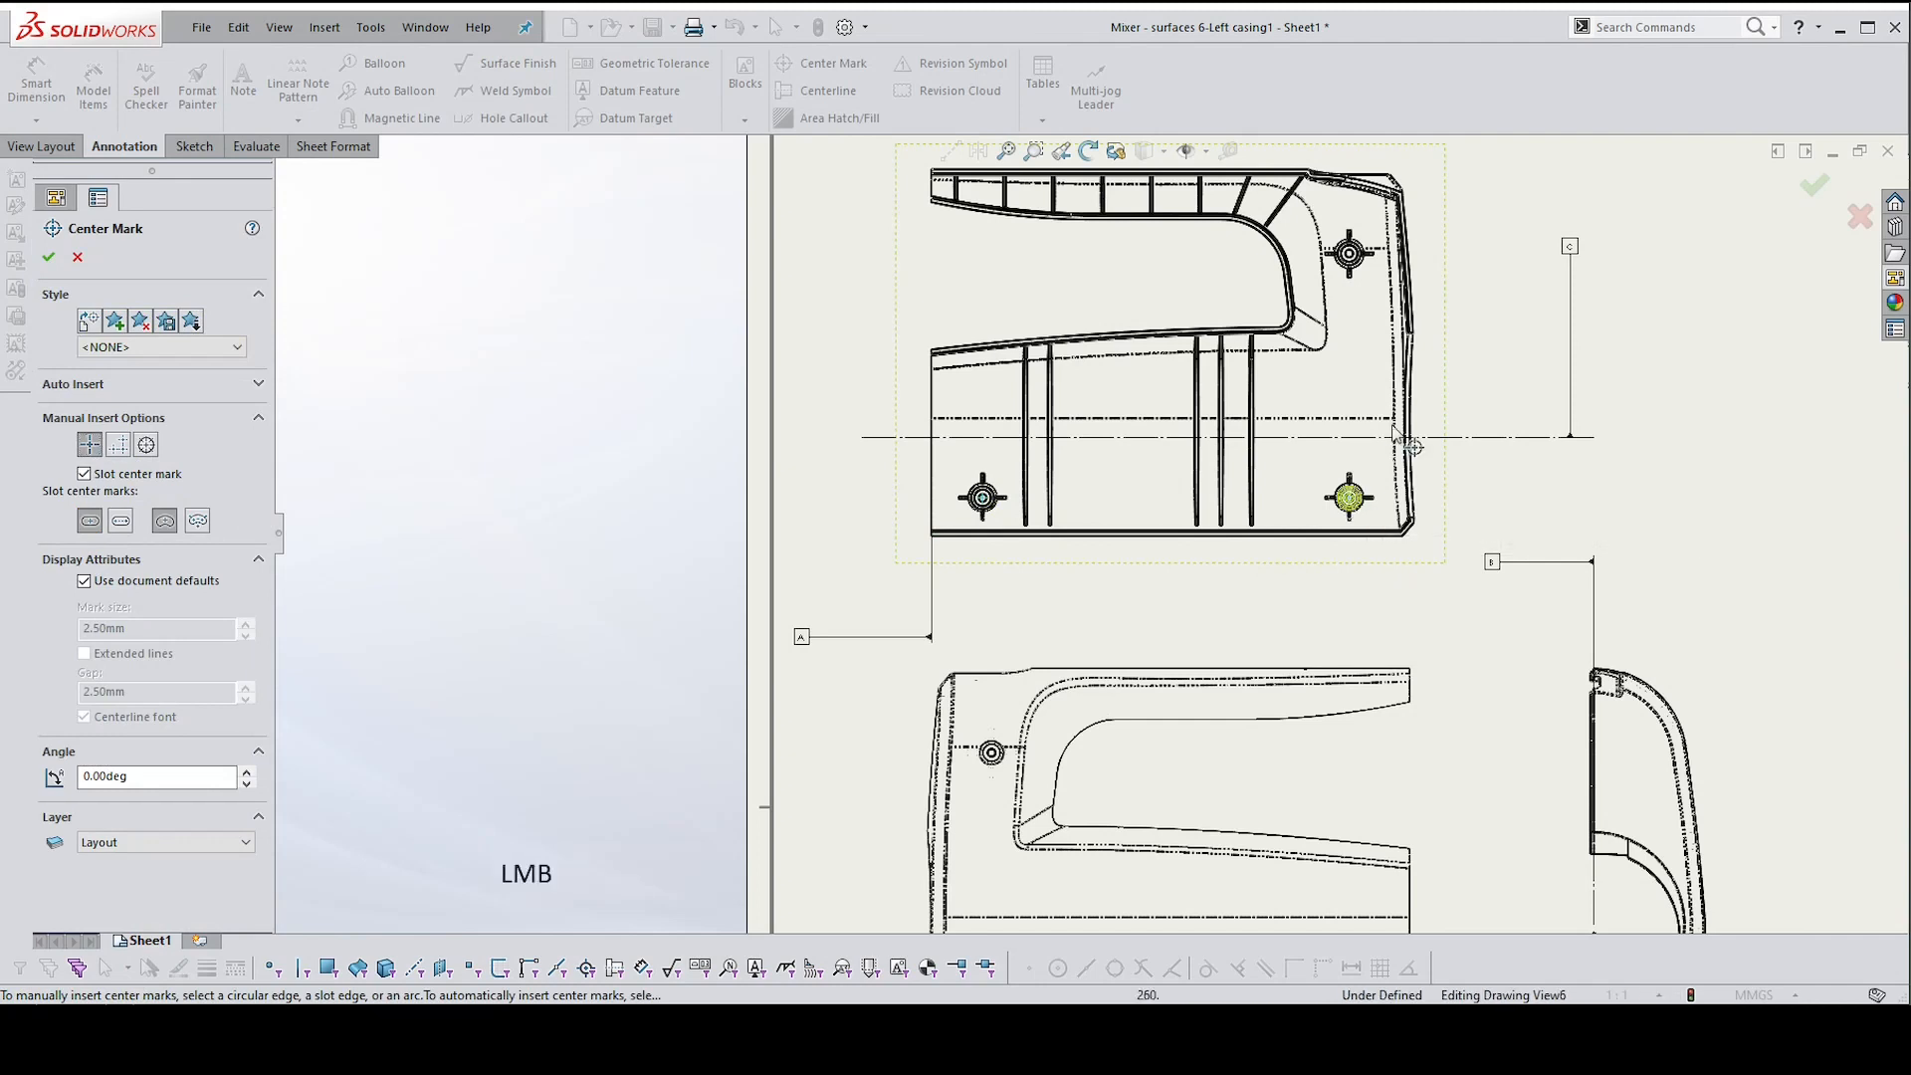
click(1352, 255)
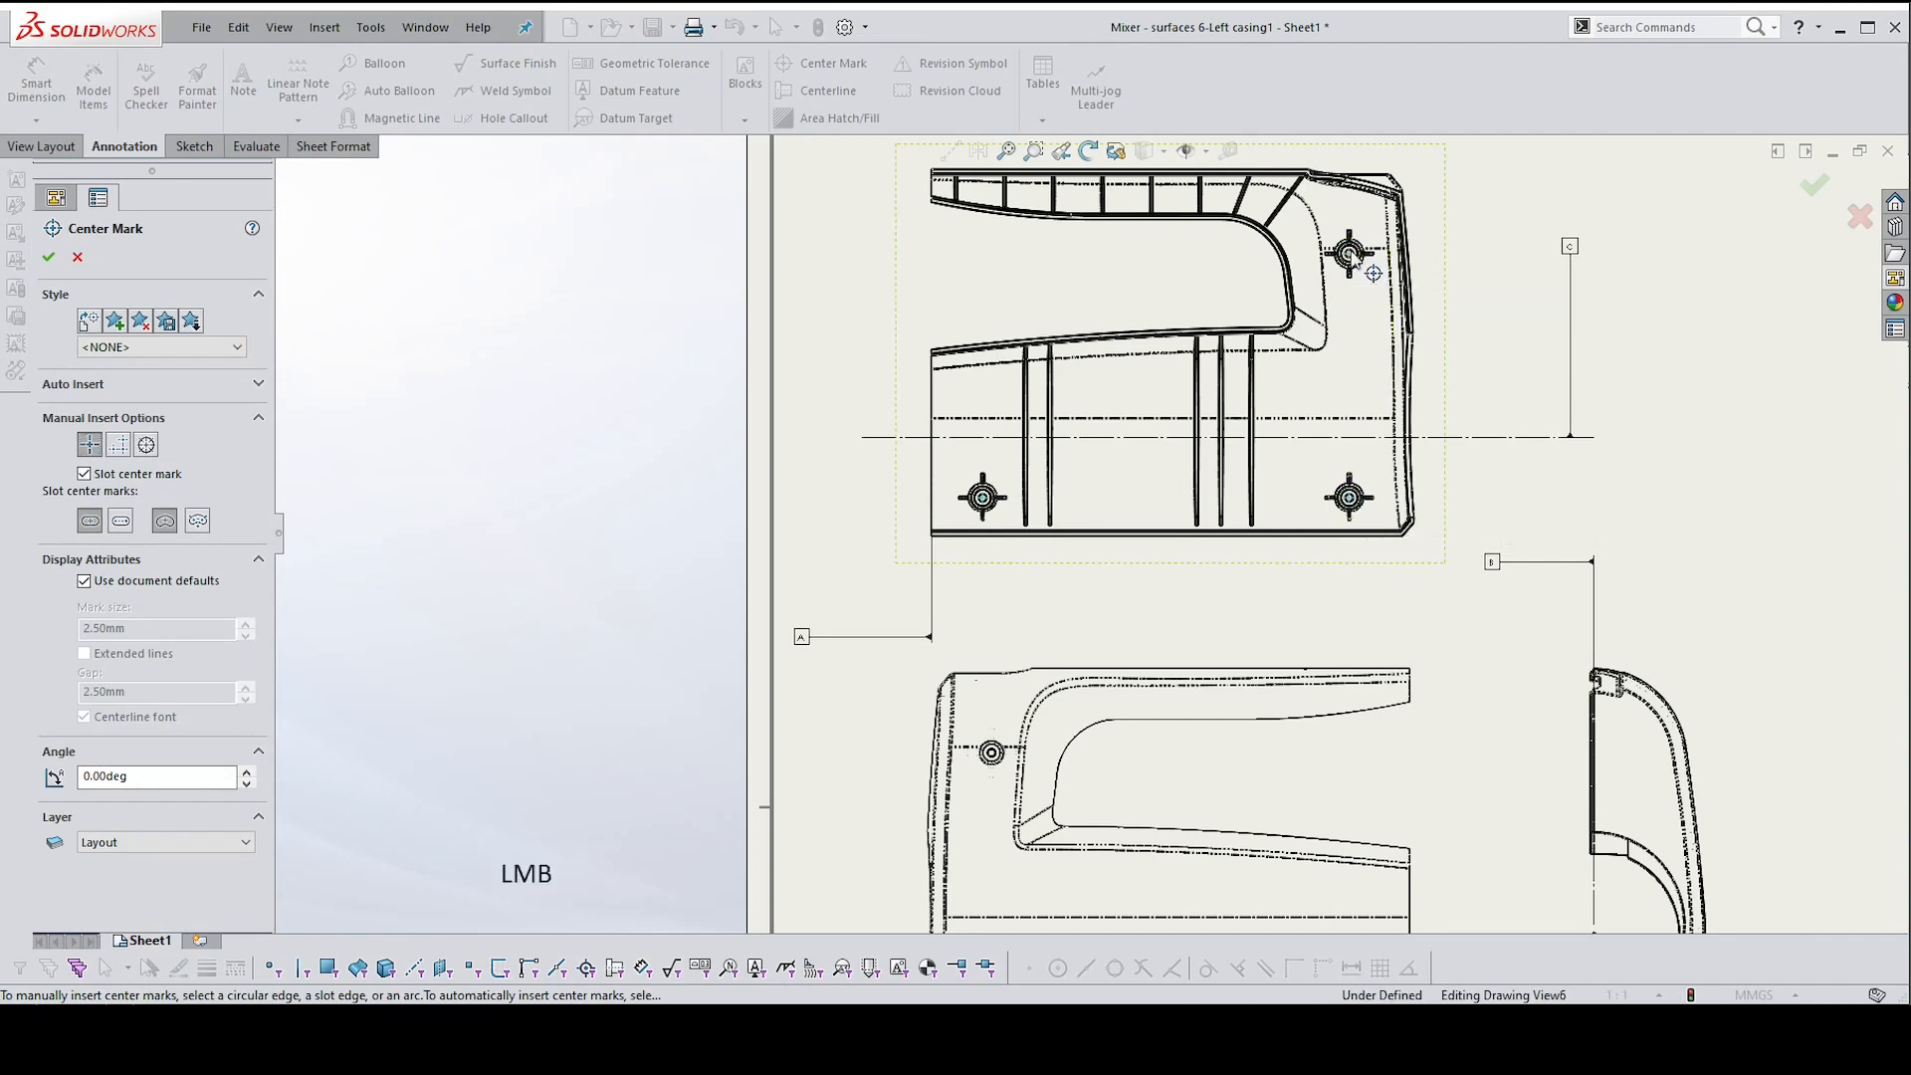
Add center marks to the upper left, lower left and lower right screw bosses in the Back view
click(992, 754)
scroll(1035, 834, down, 3)
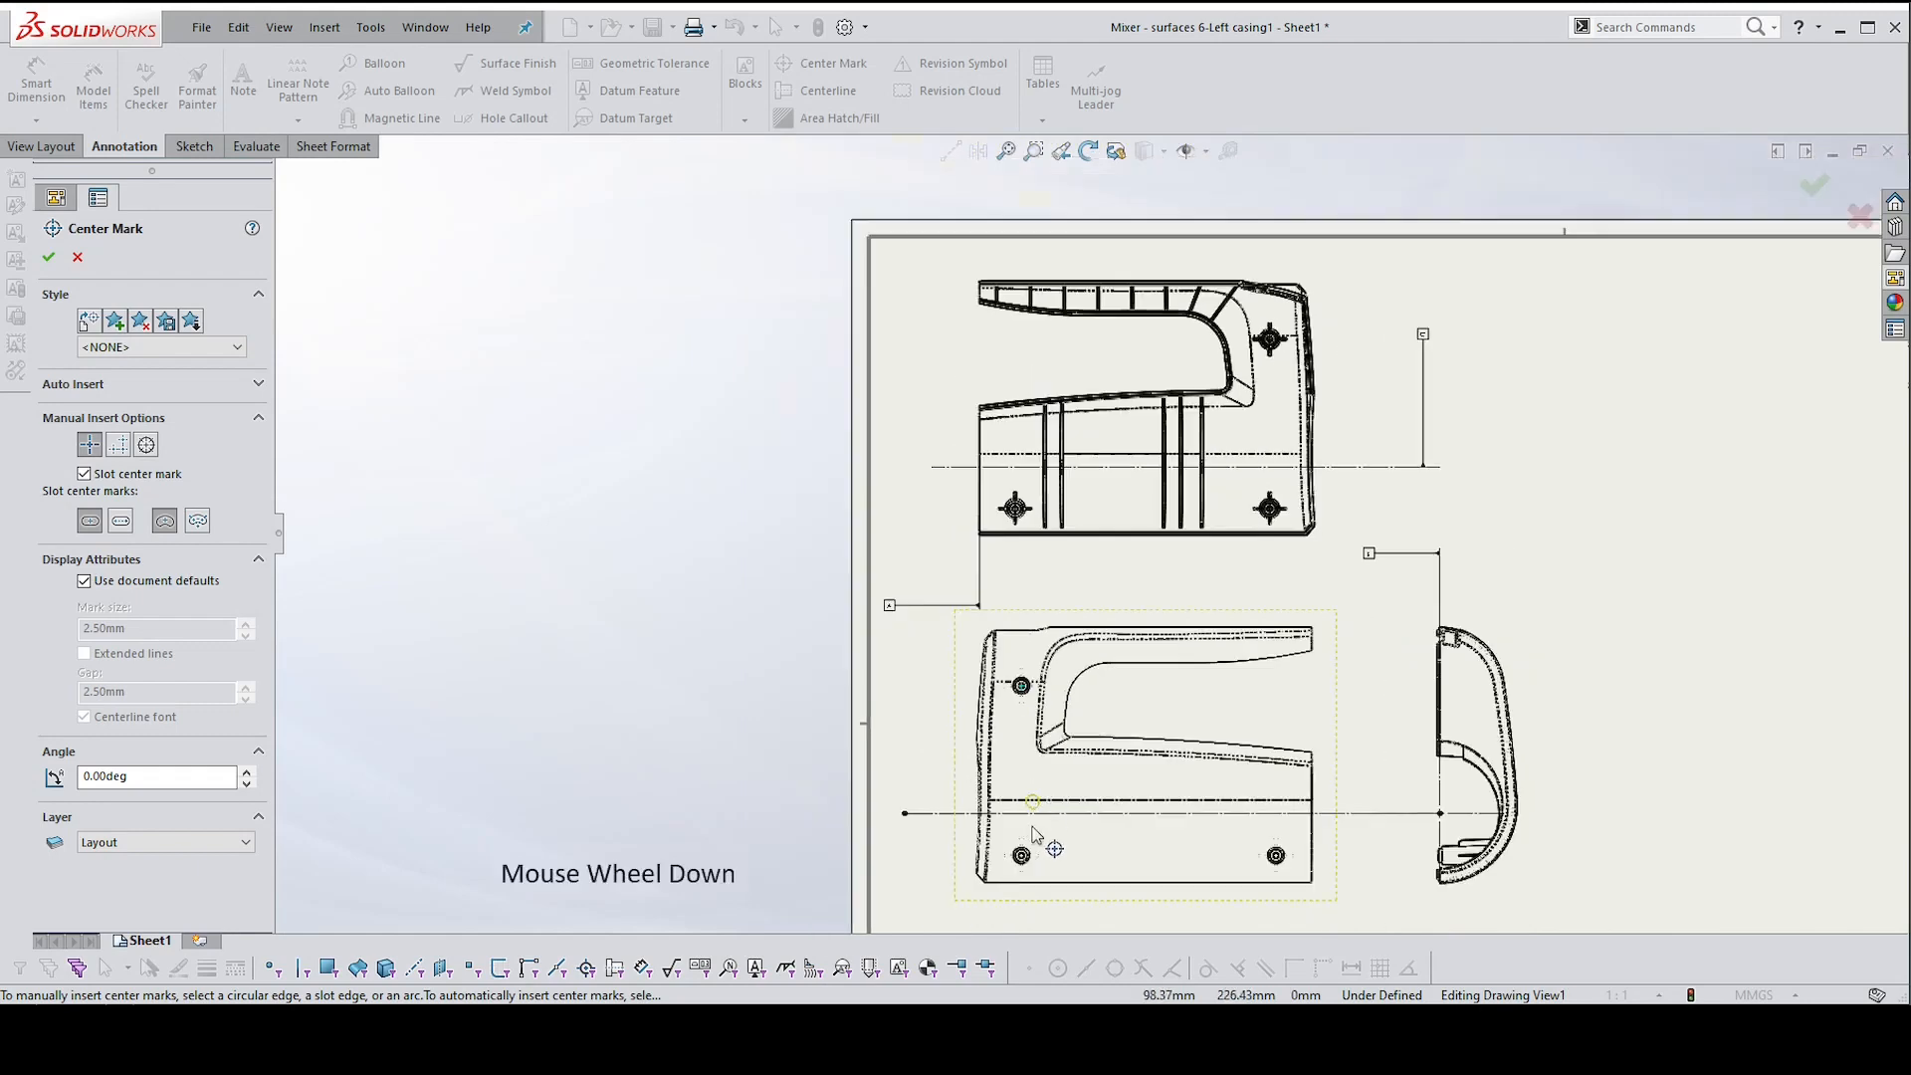
scroll(1035, 834, up, 5)
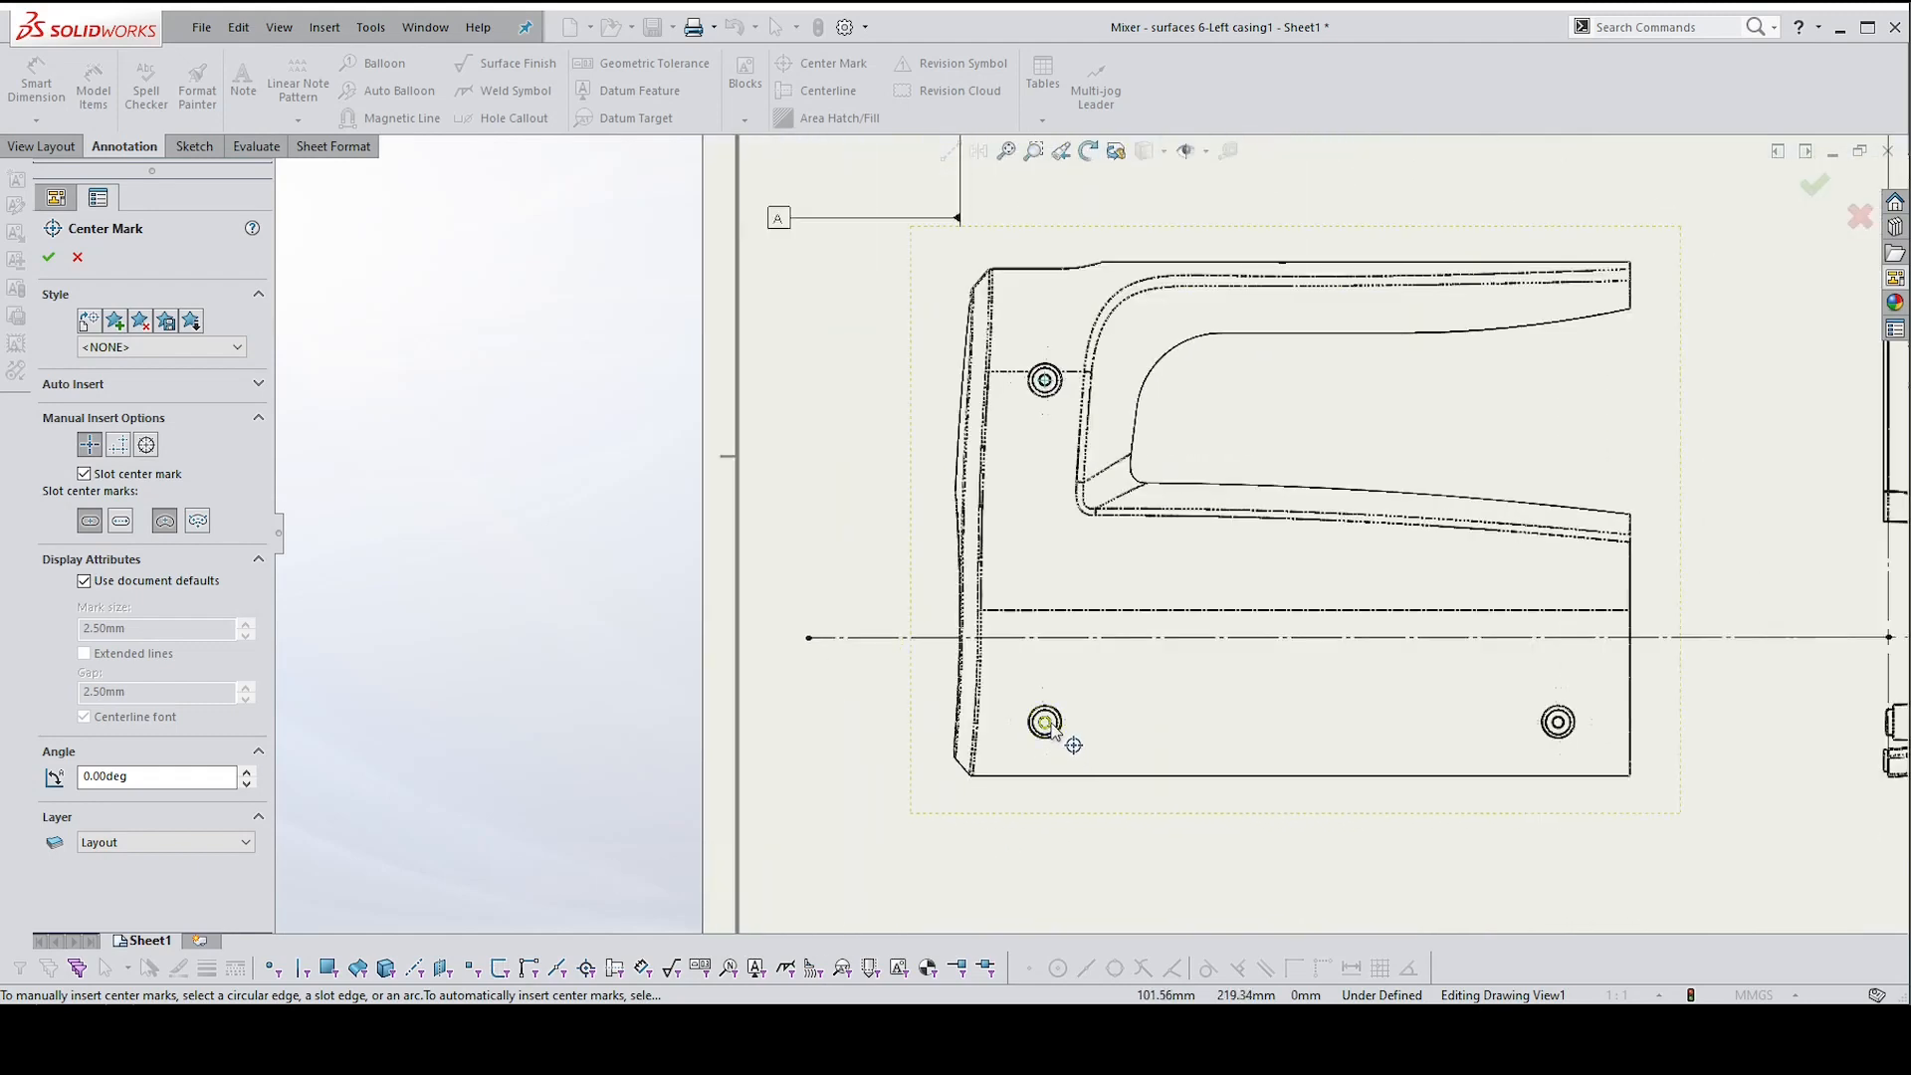
click(1050, 726)
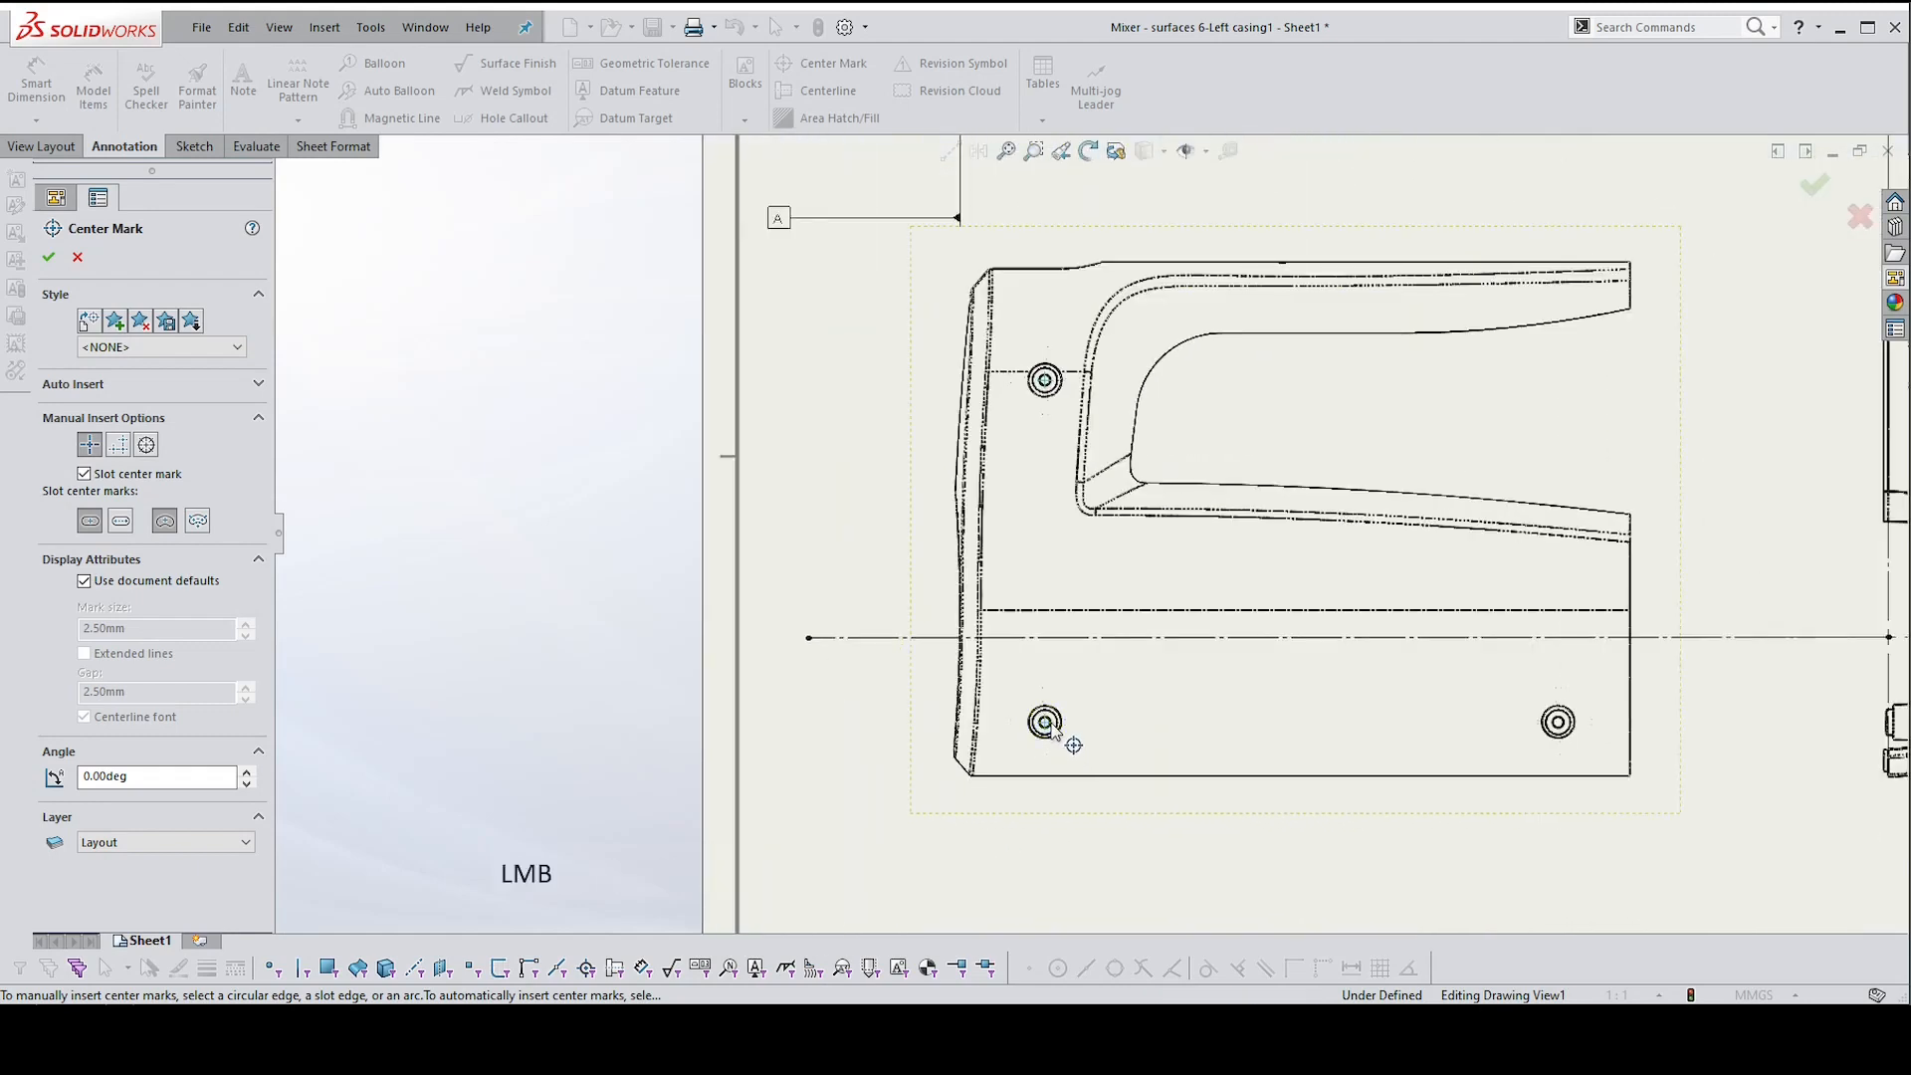
click(1561, 725)
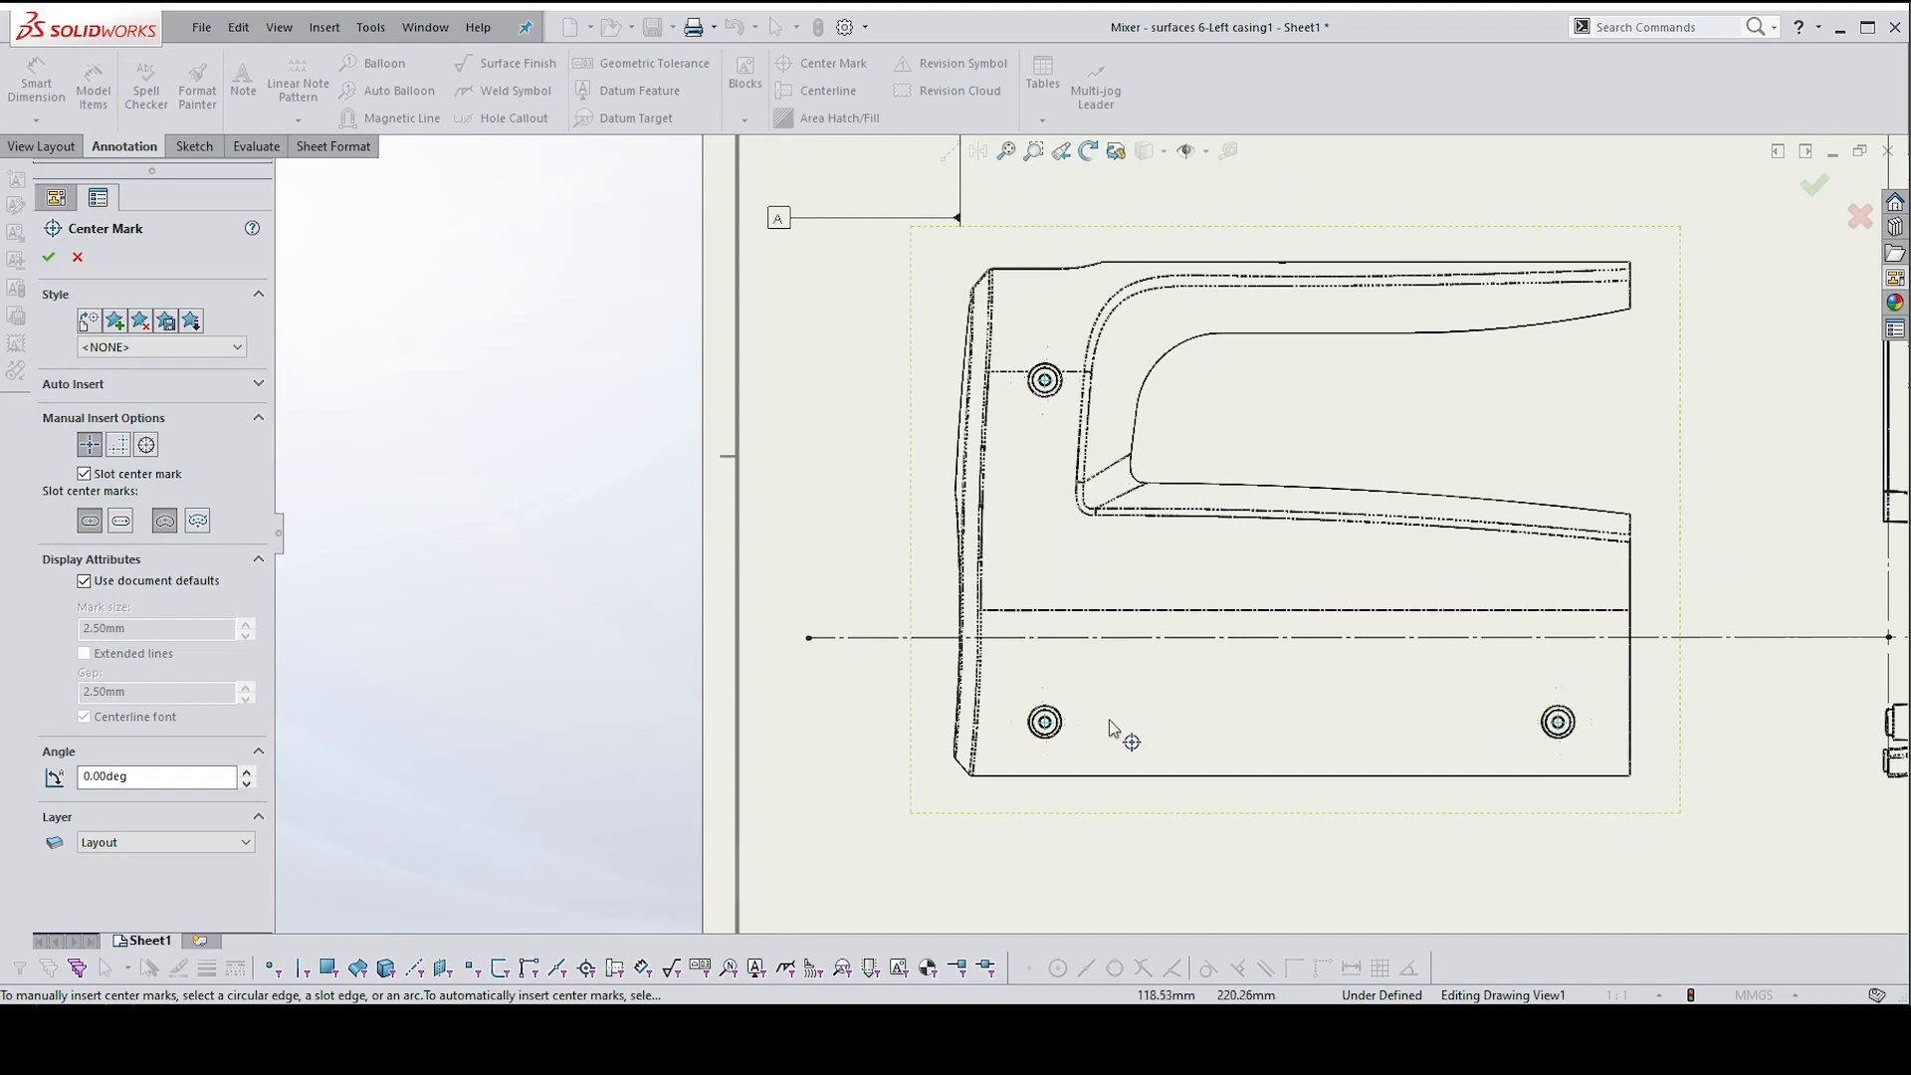
scroll(1094, 400, up, 1)
scroll(1095, 400, up, 7)
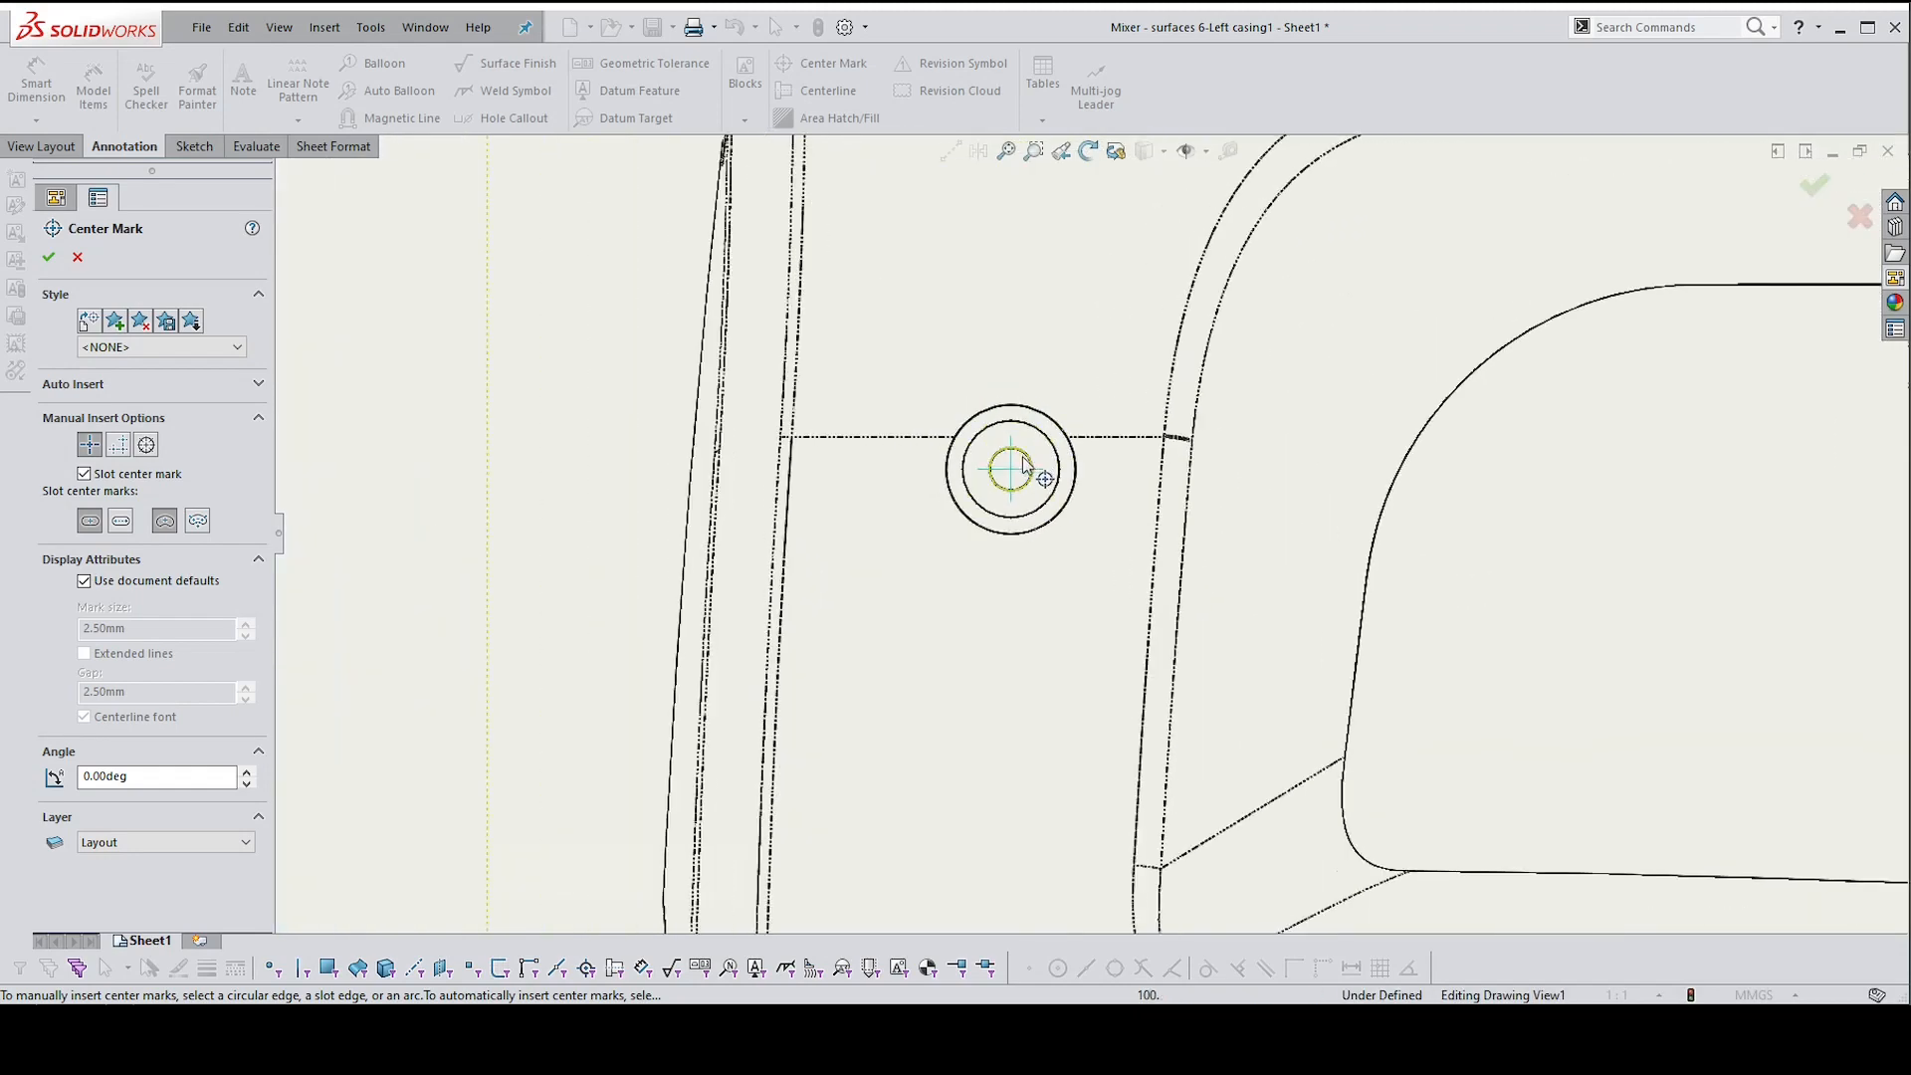
key(Escape)
Dimension the horizontal distance from the Front view's left vertical edge to the lower left boss's center, placing it just below the view
scroll(1017, 471, down, 7)
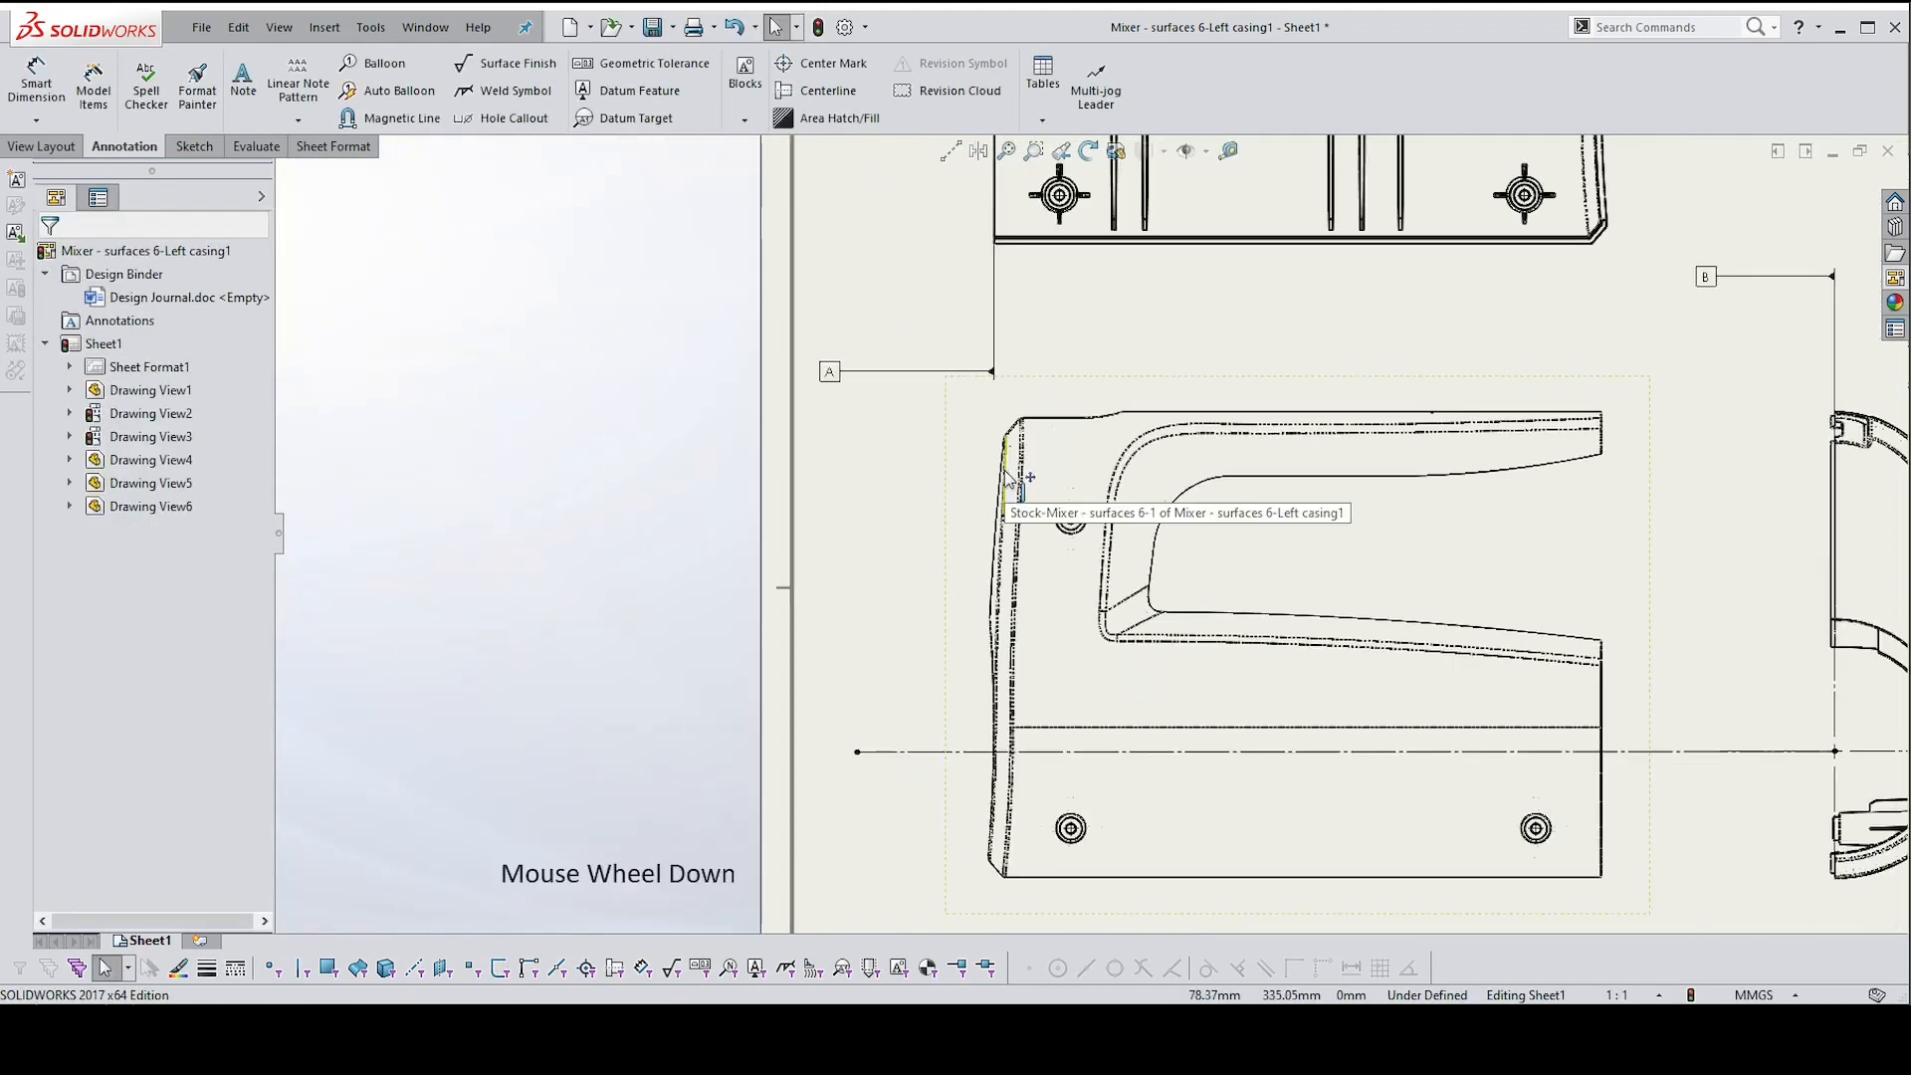
scroll(1081, 351, up, 6)
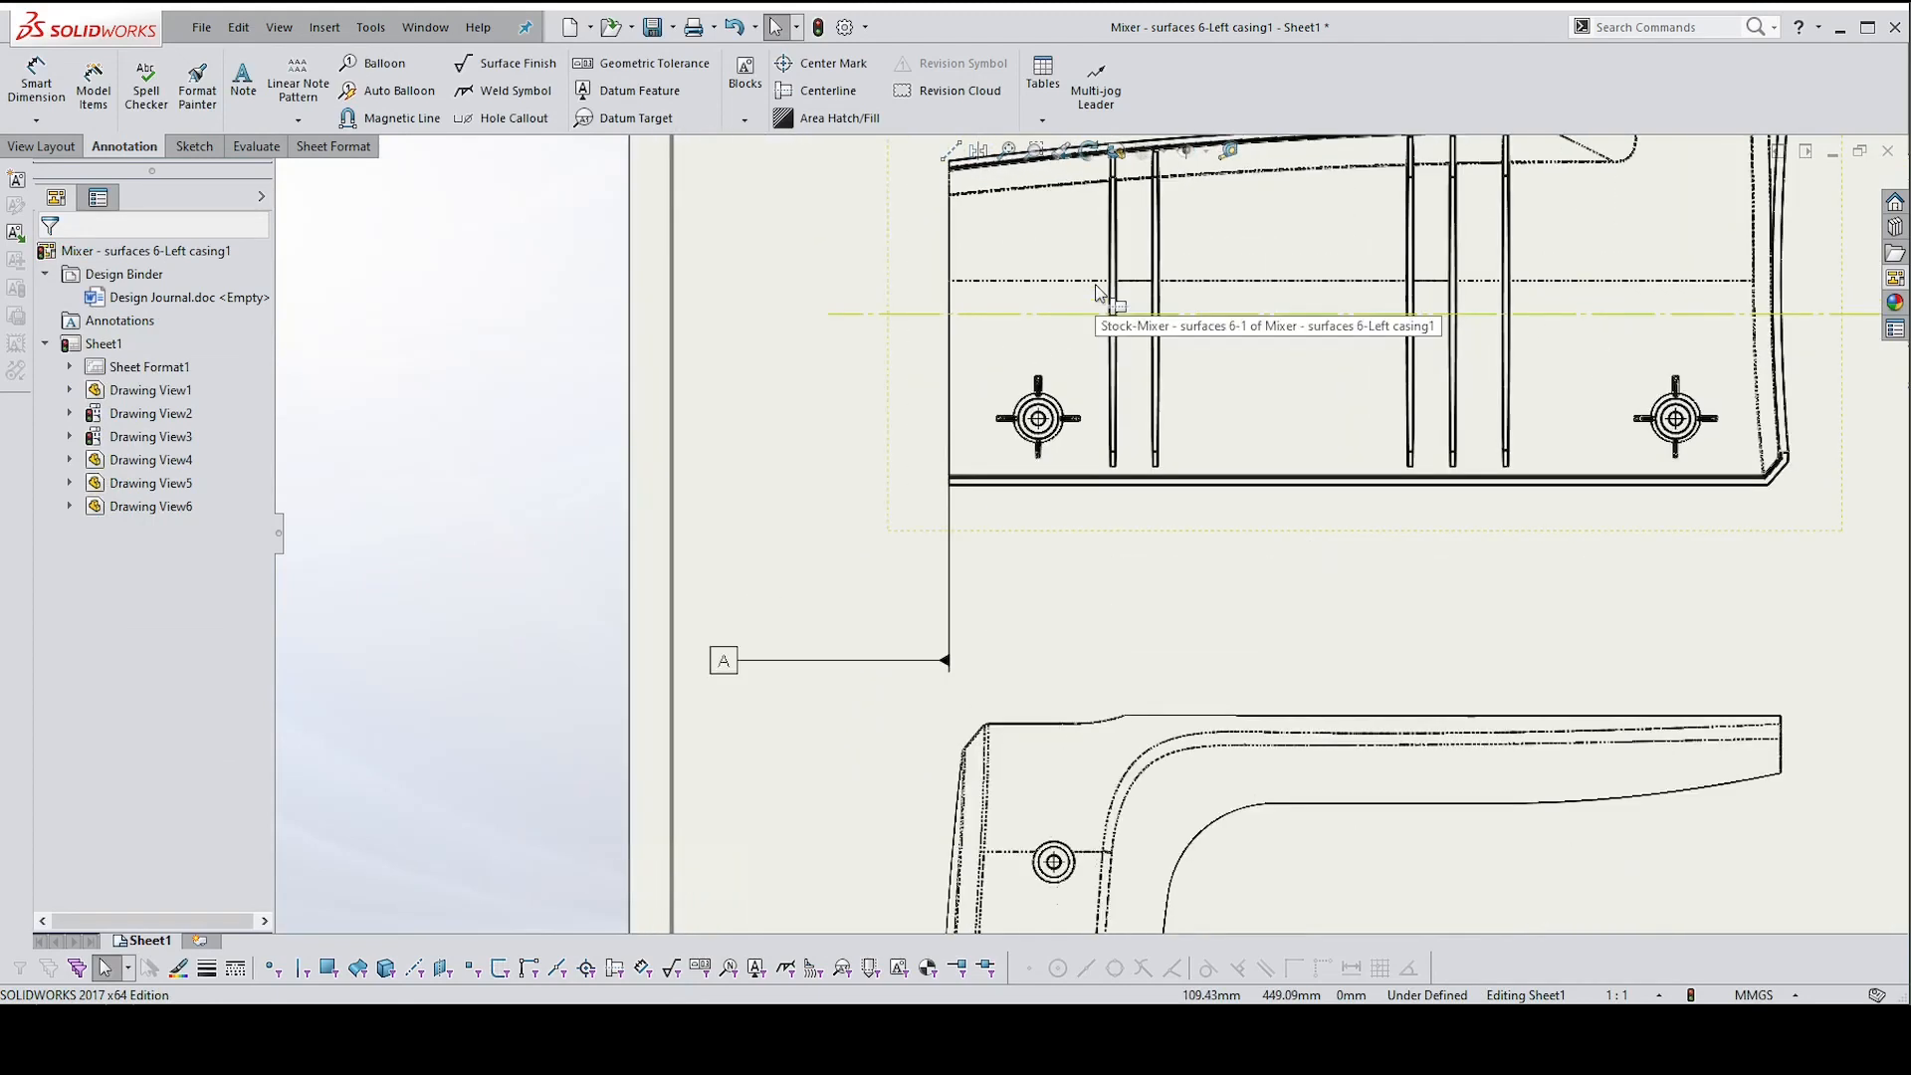
right_drag(755, 340, 759, 217)
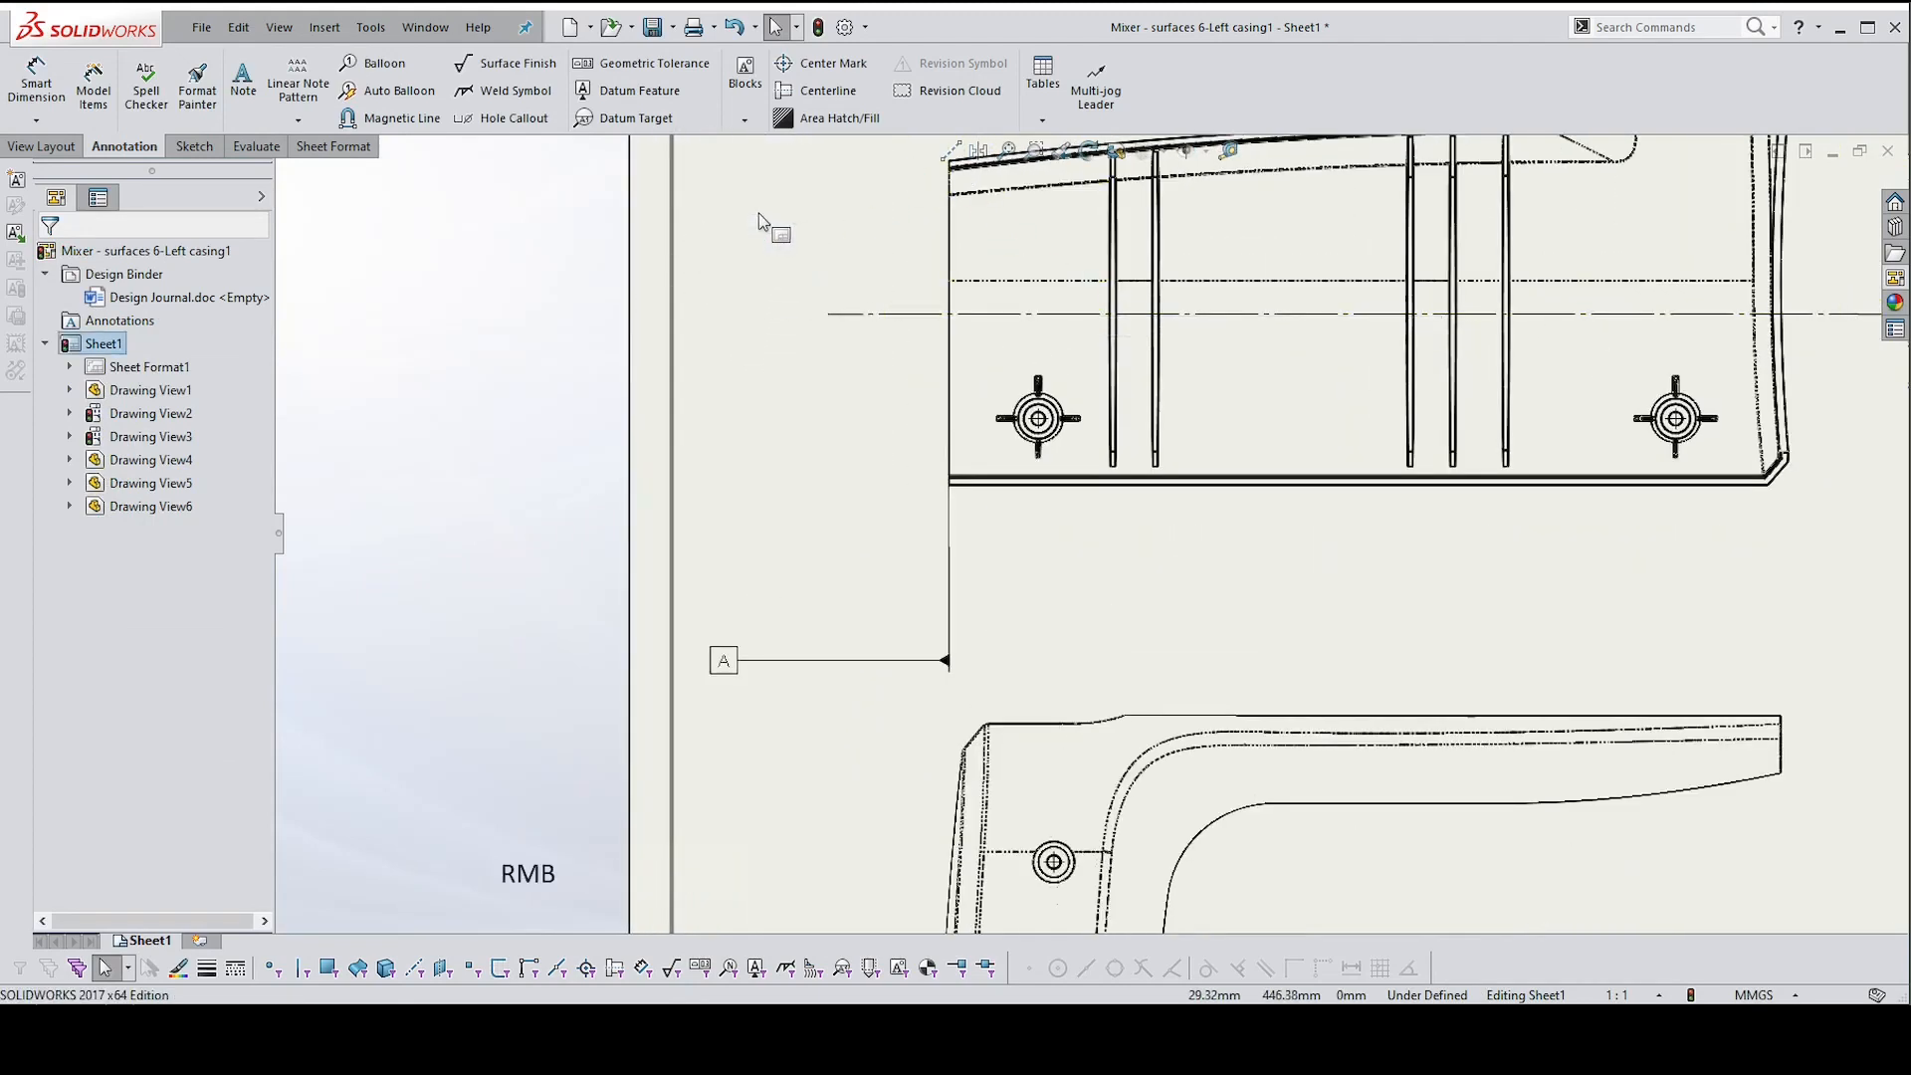
click(948, 419)
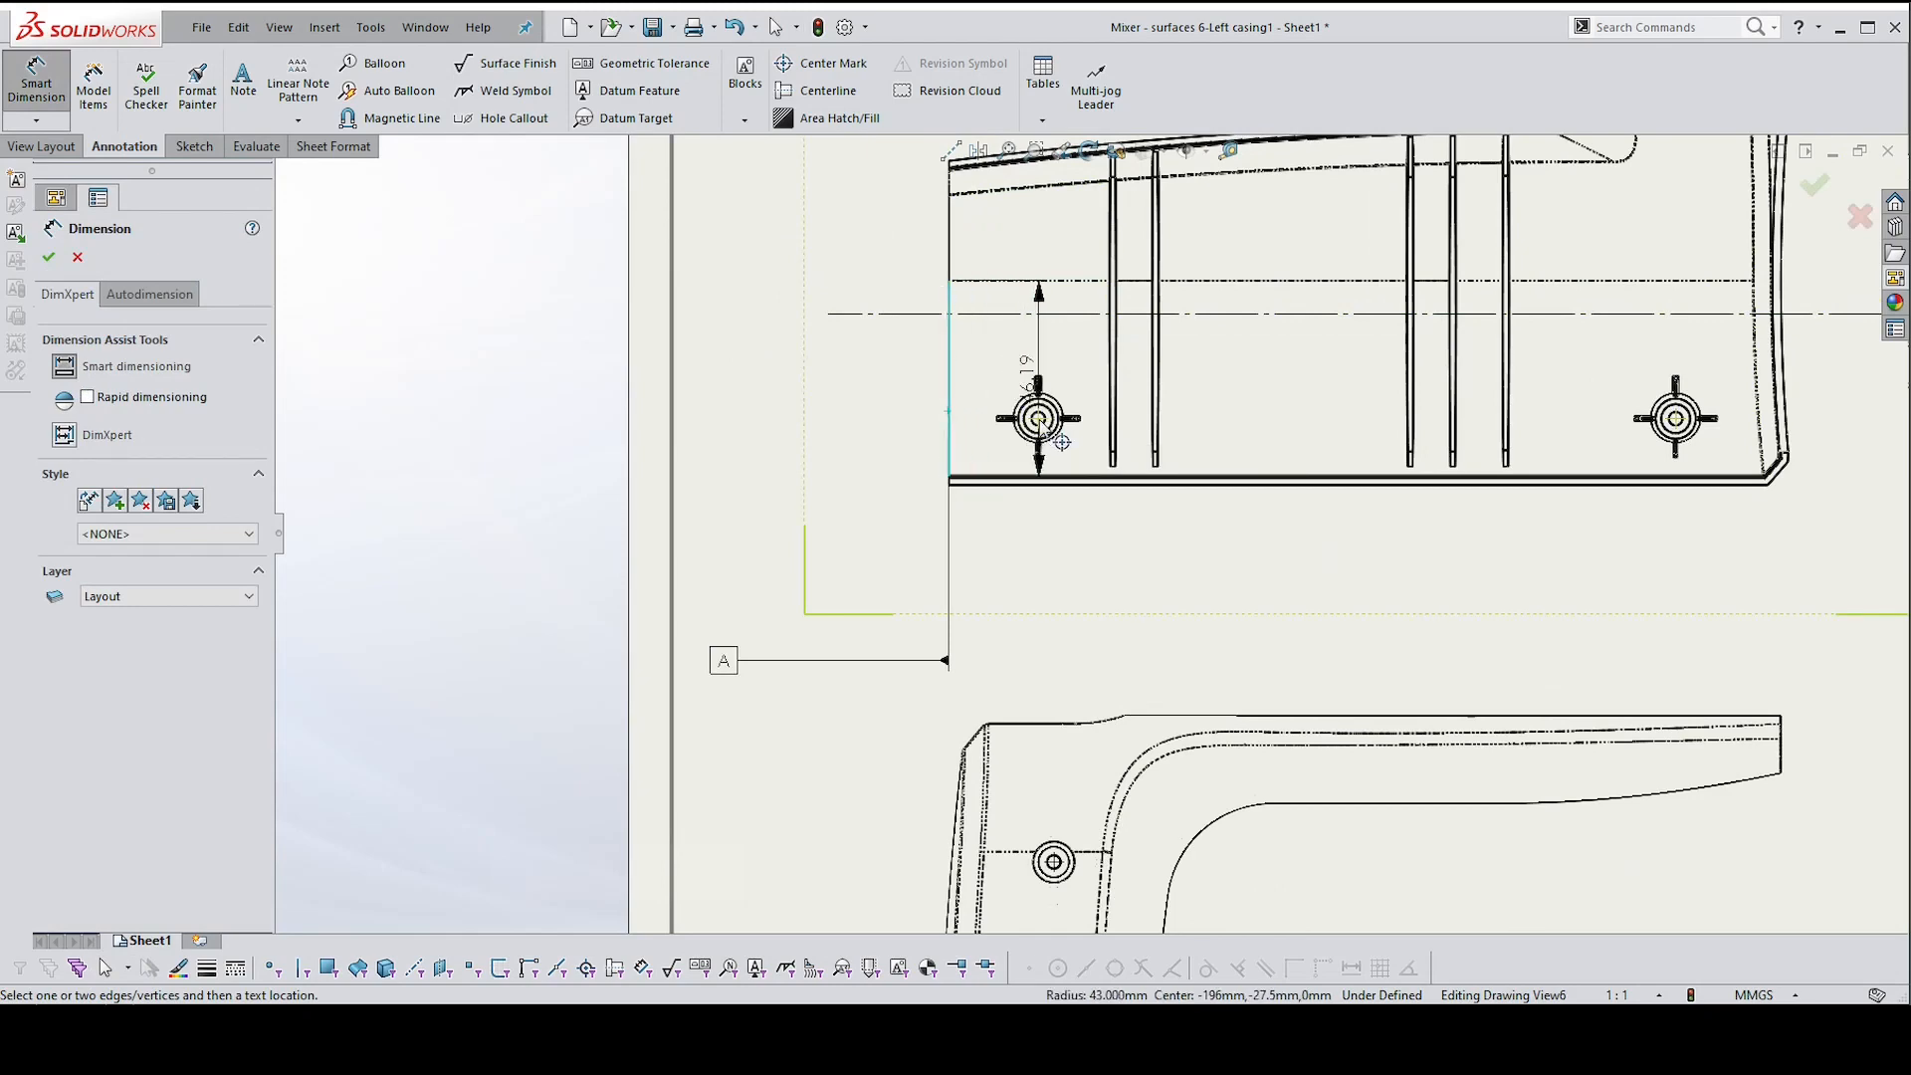
scroll(1061, 444, up, 5)
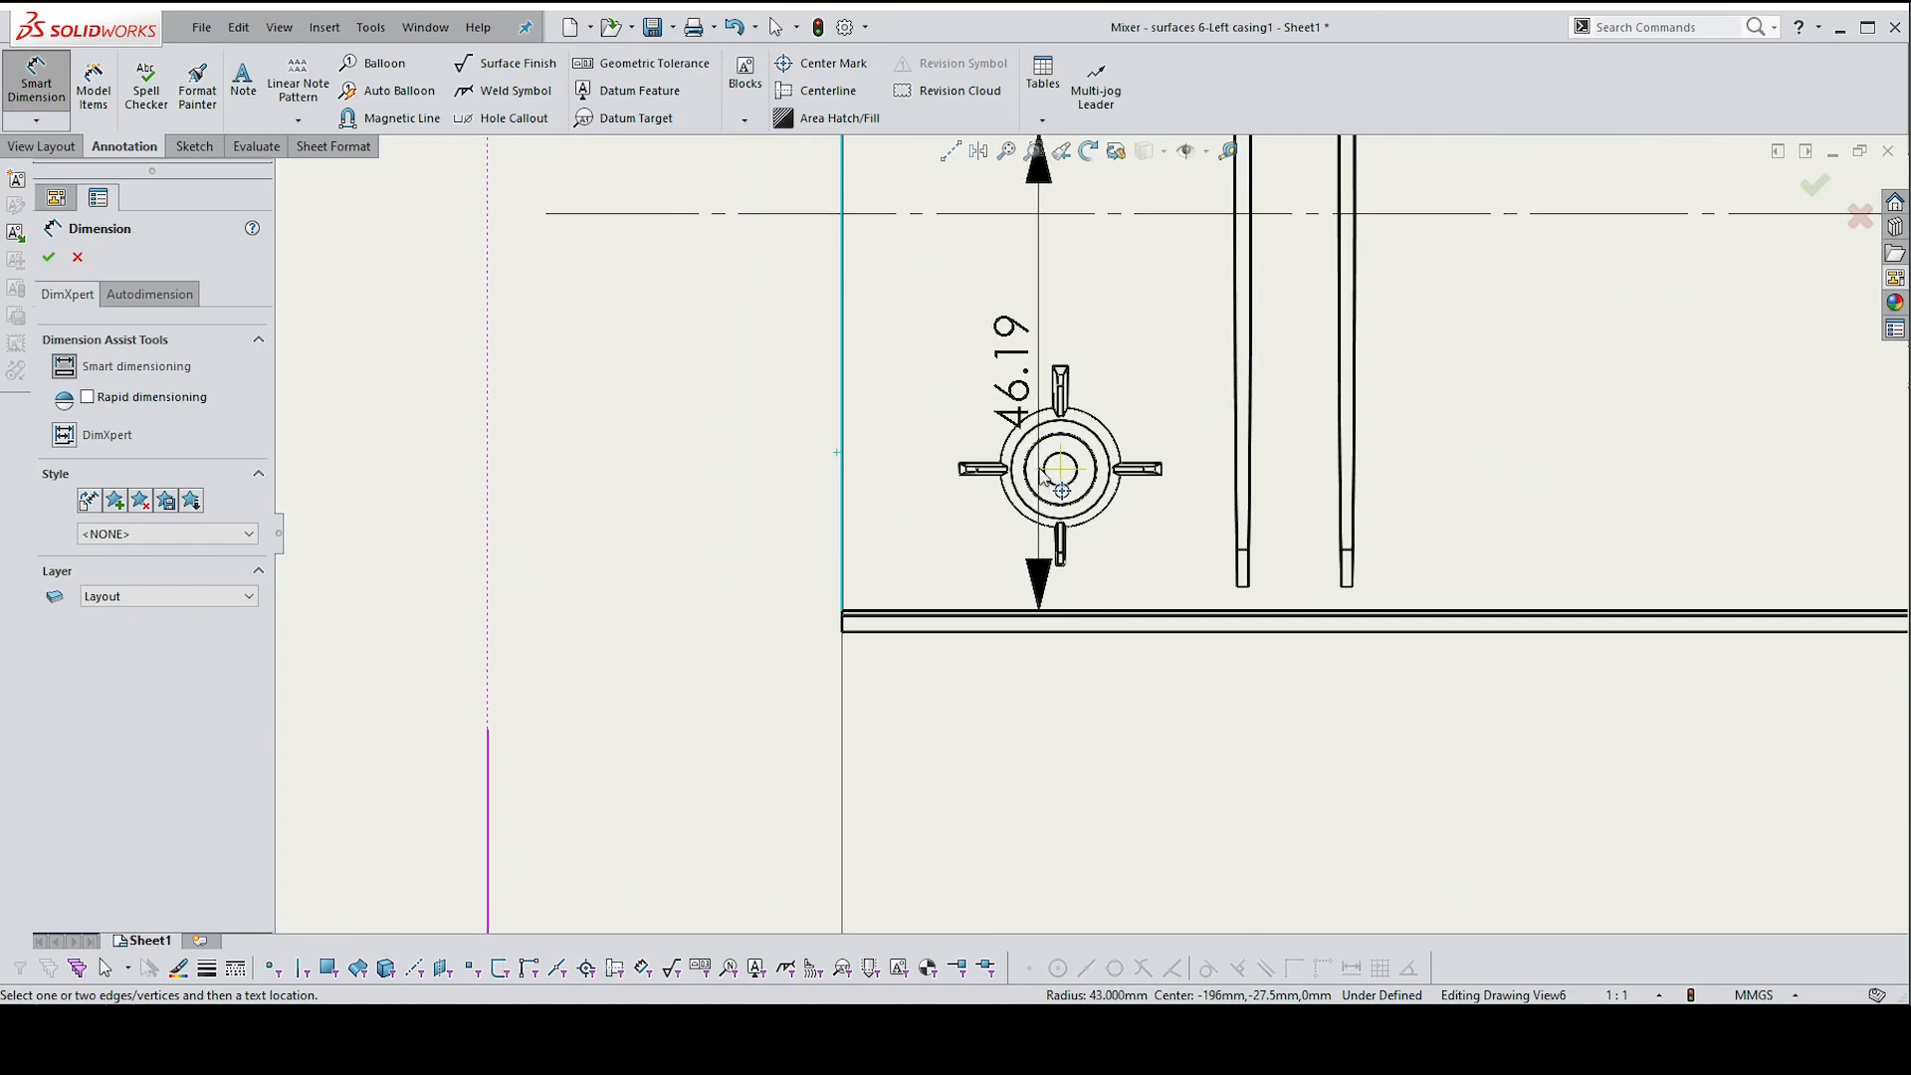
click(1041, 469)
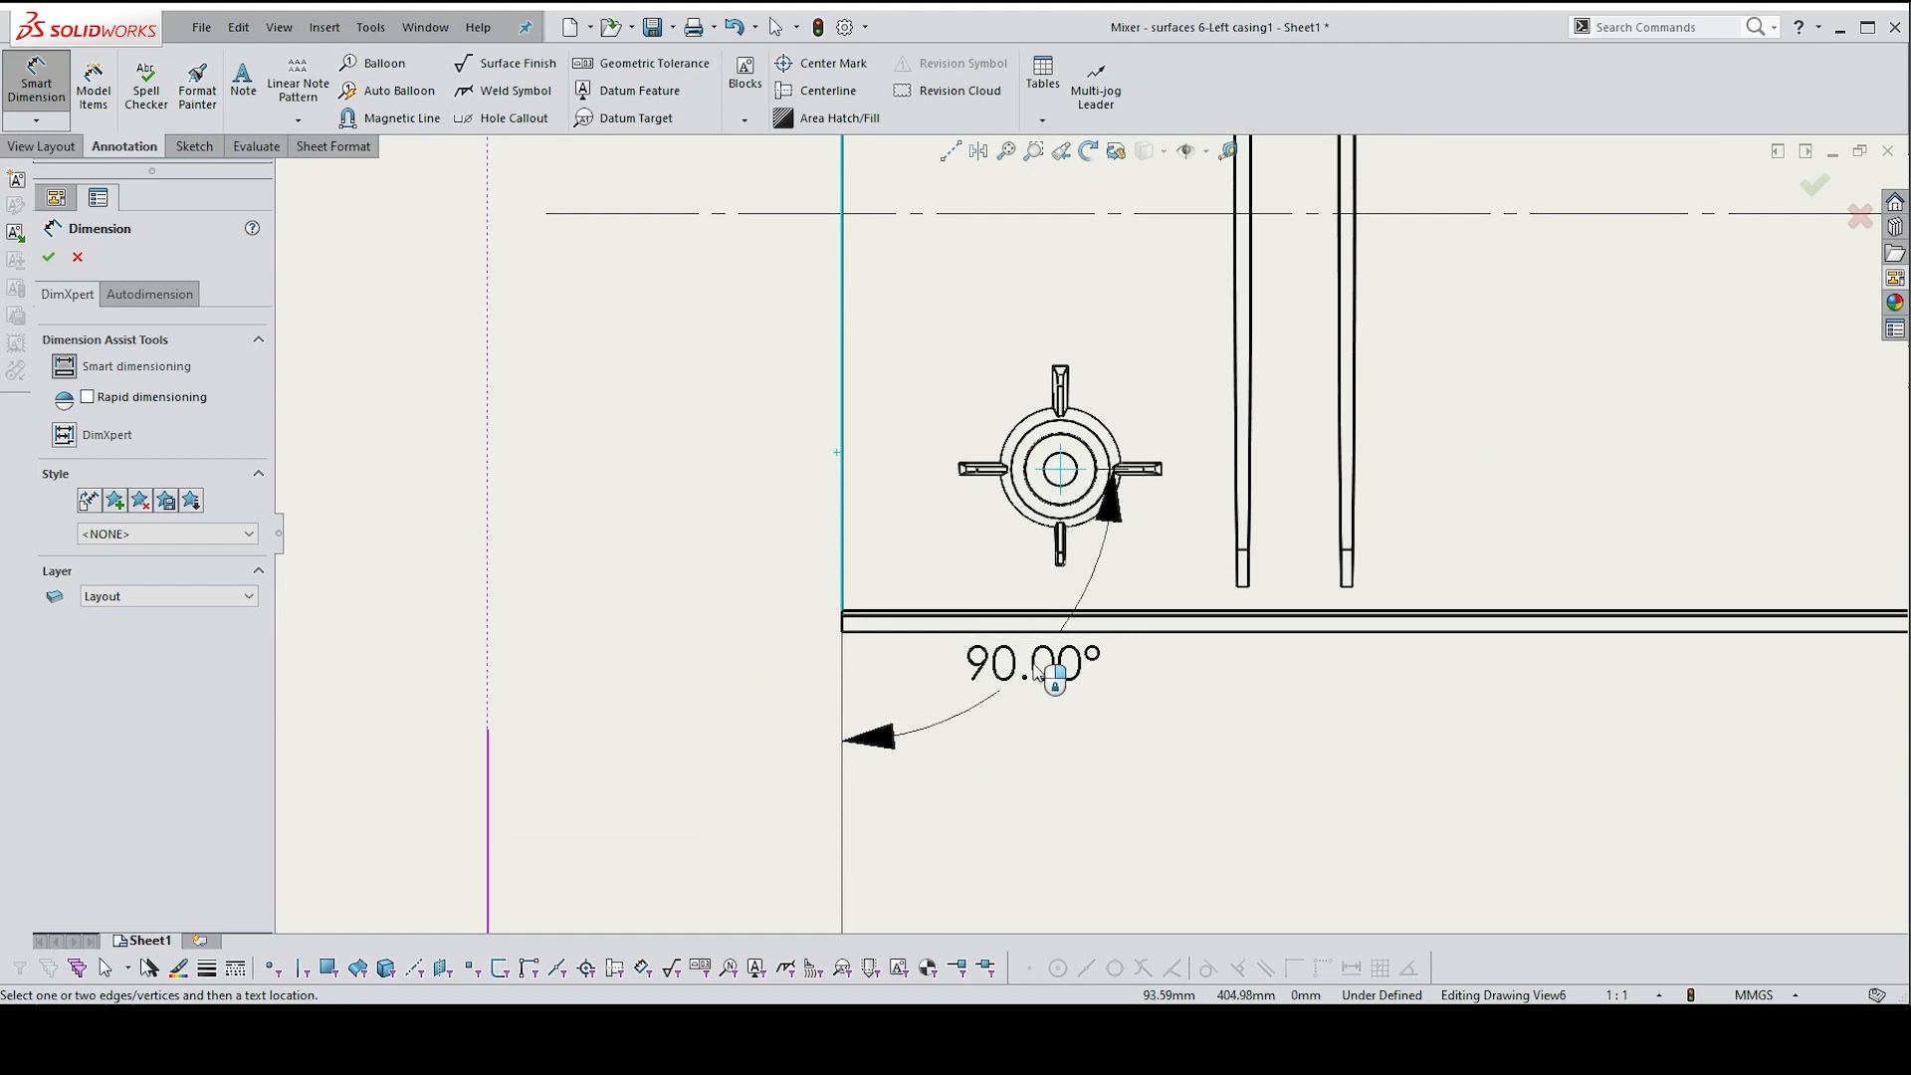
key(Escape)
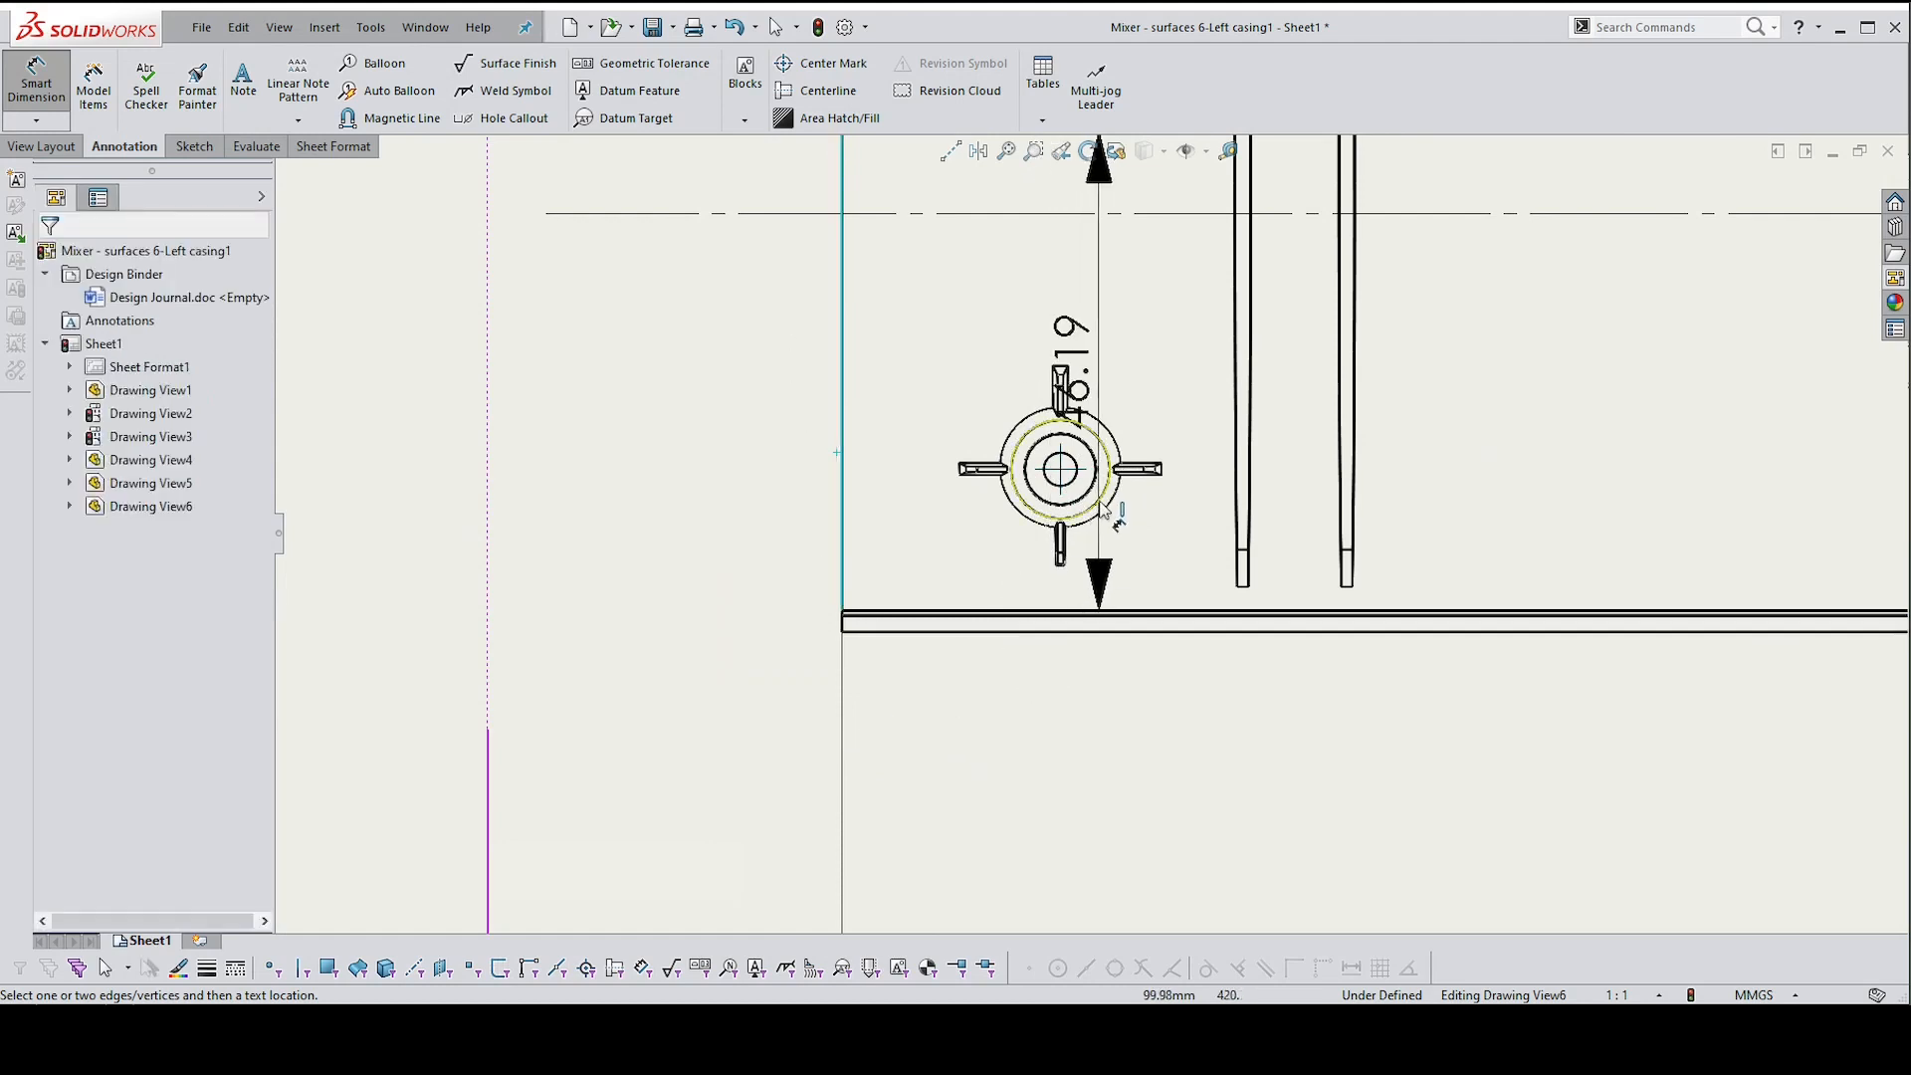
click(1062, 486)
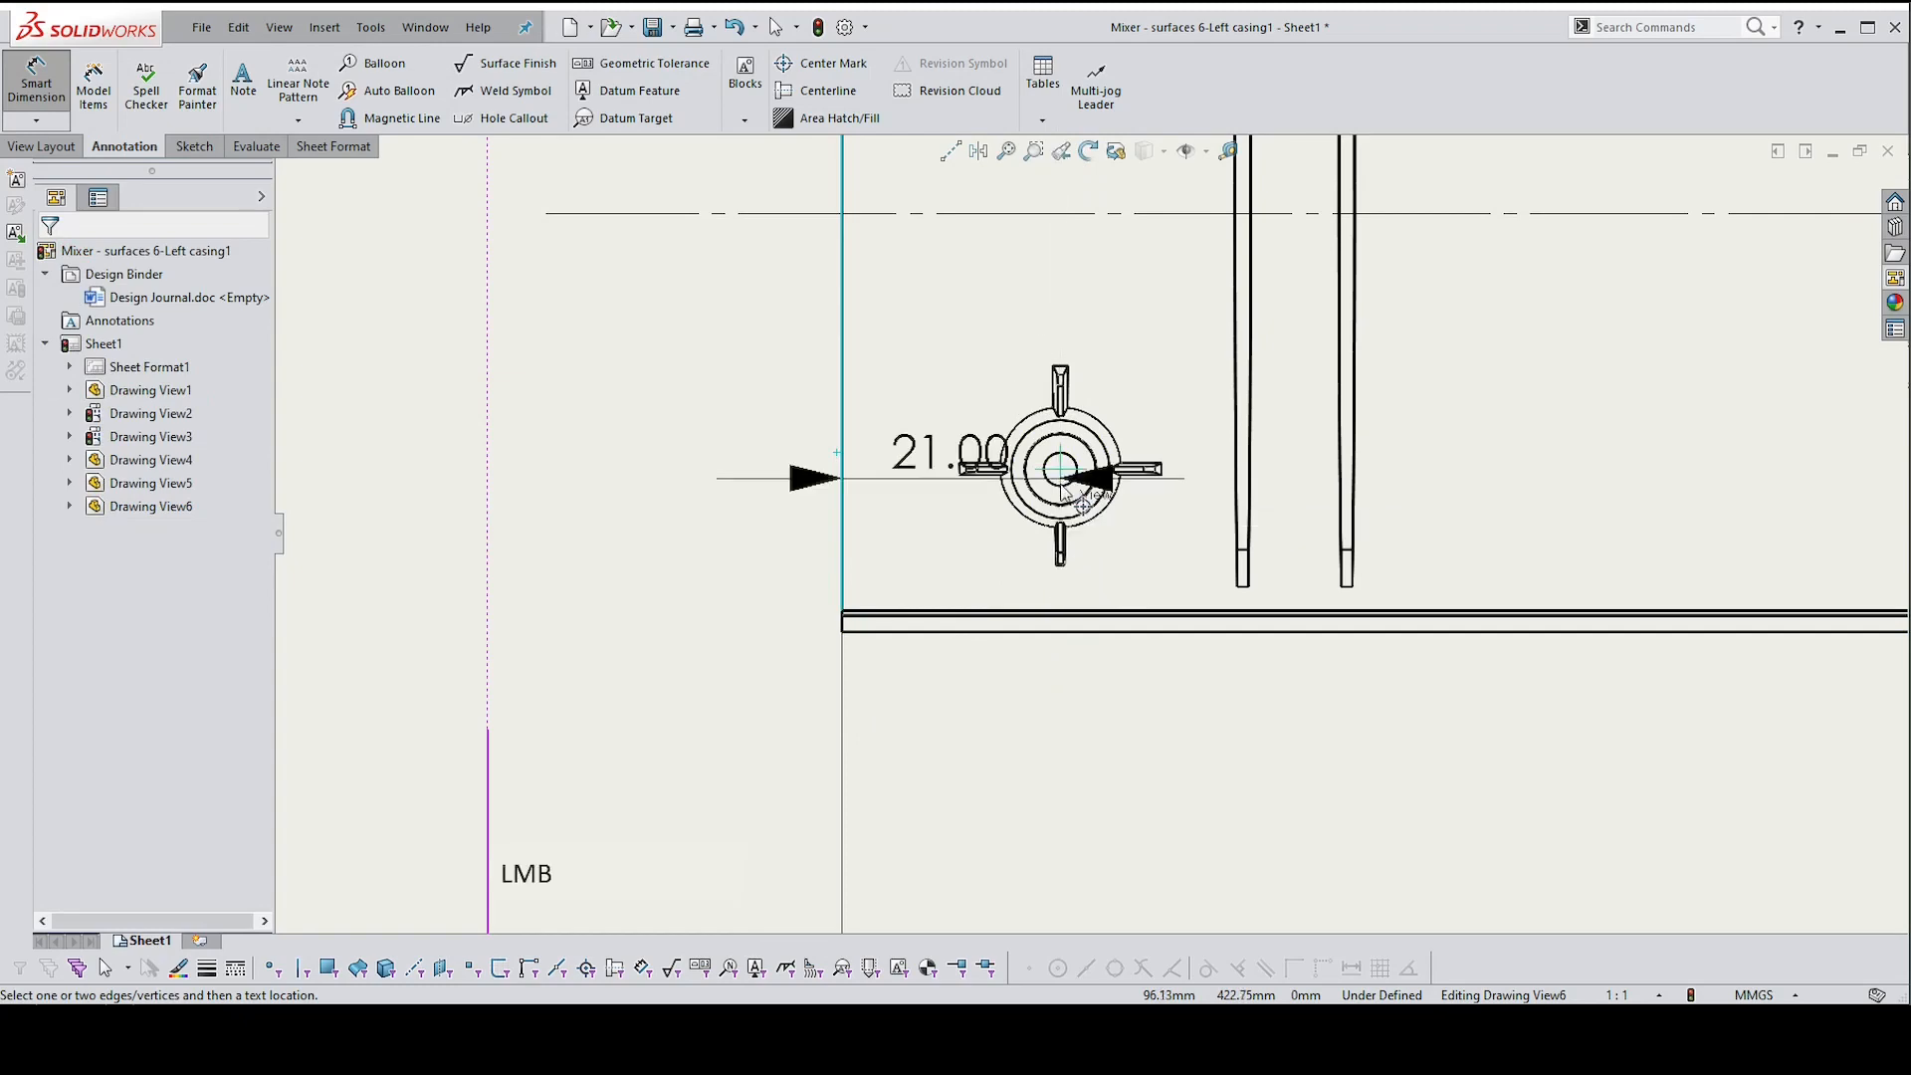
scroll(1012, 742, down, 1)
click(1003, 693)
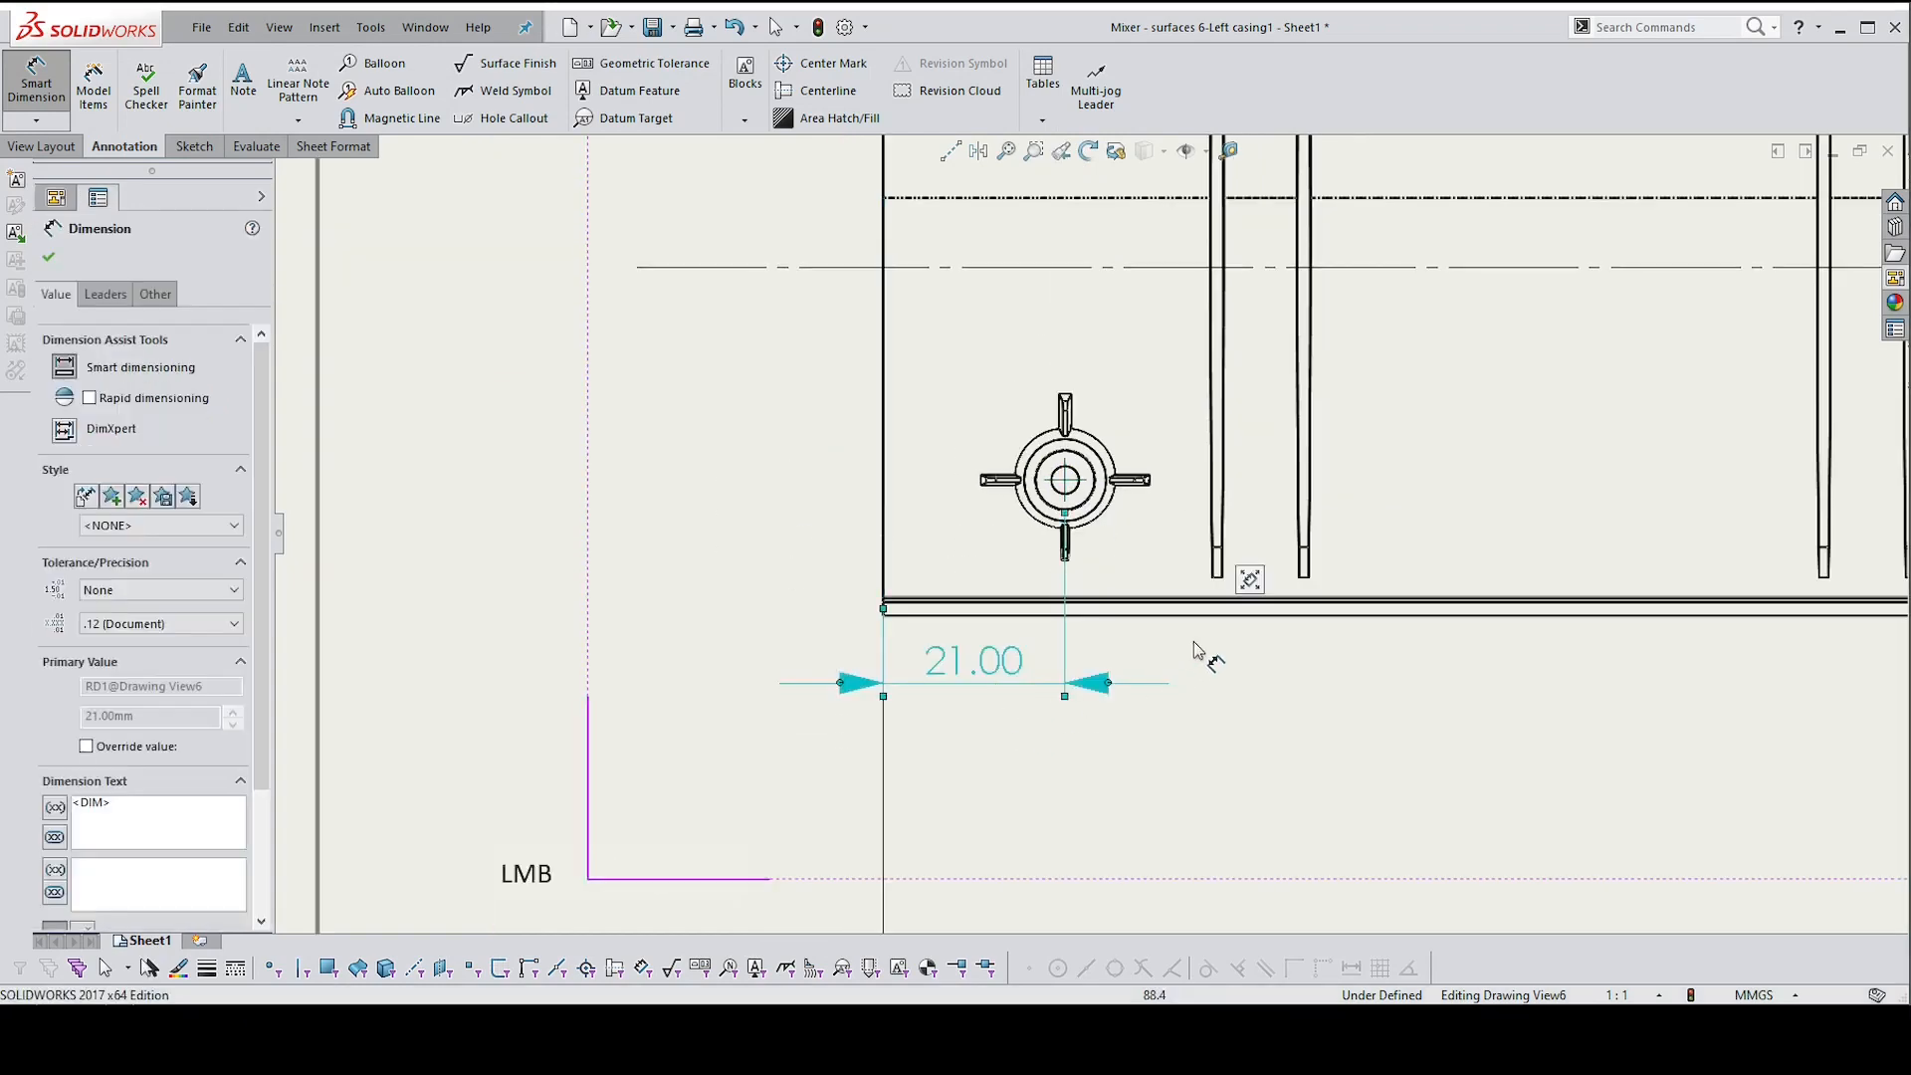
Dimension the horizontal distance from the Front view's left edge to the lower right boss's center, placing it below the first dimension
scroll(1207, 653, down, 2)
click(475, 541)
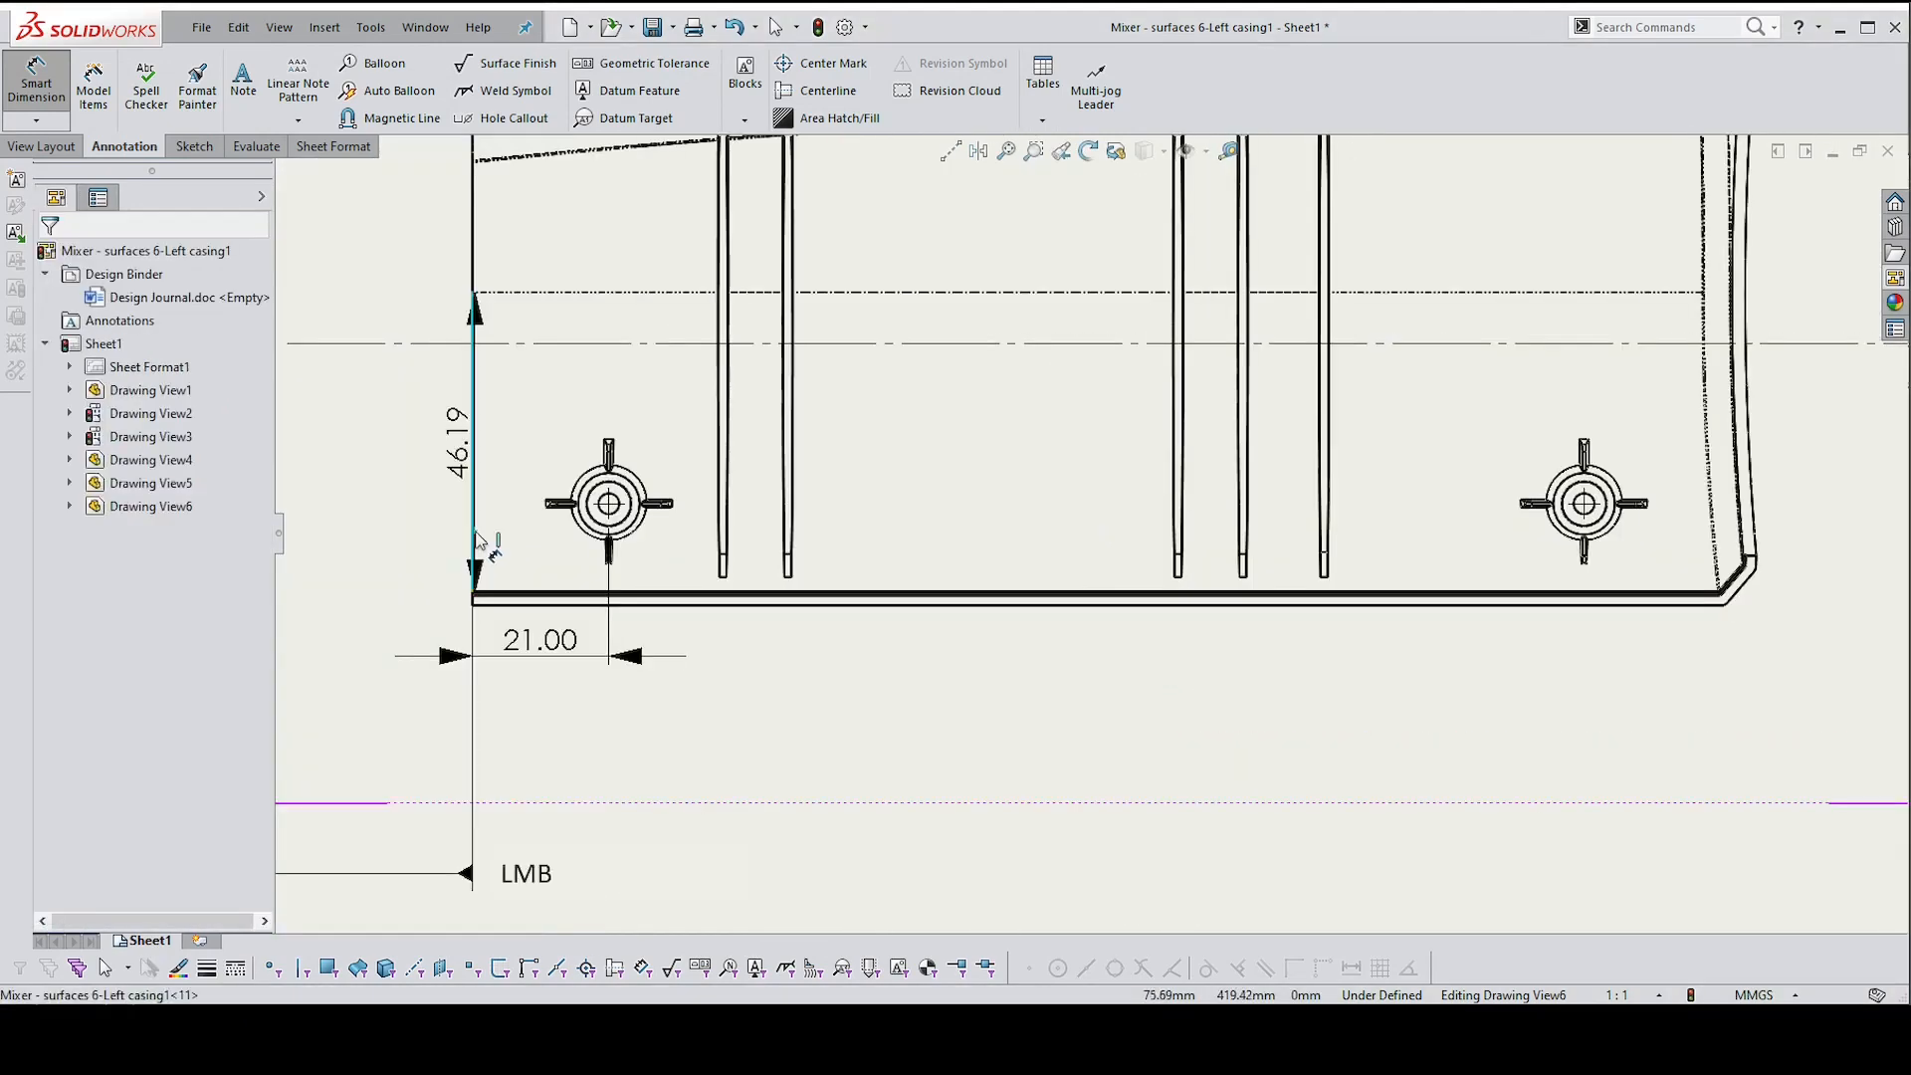
click(1589, 534)
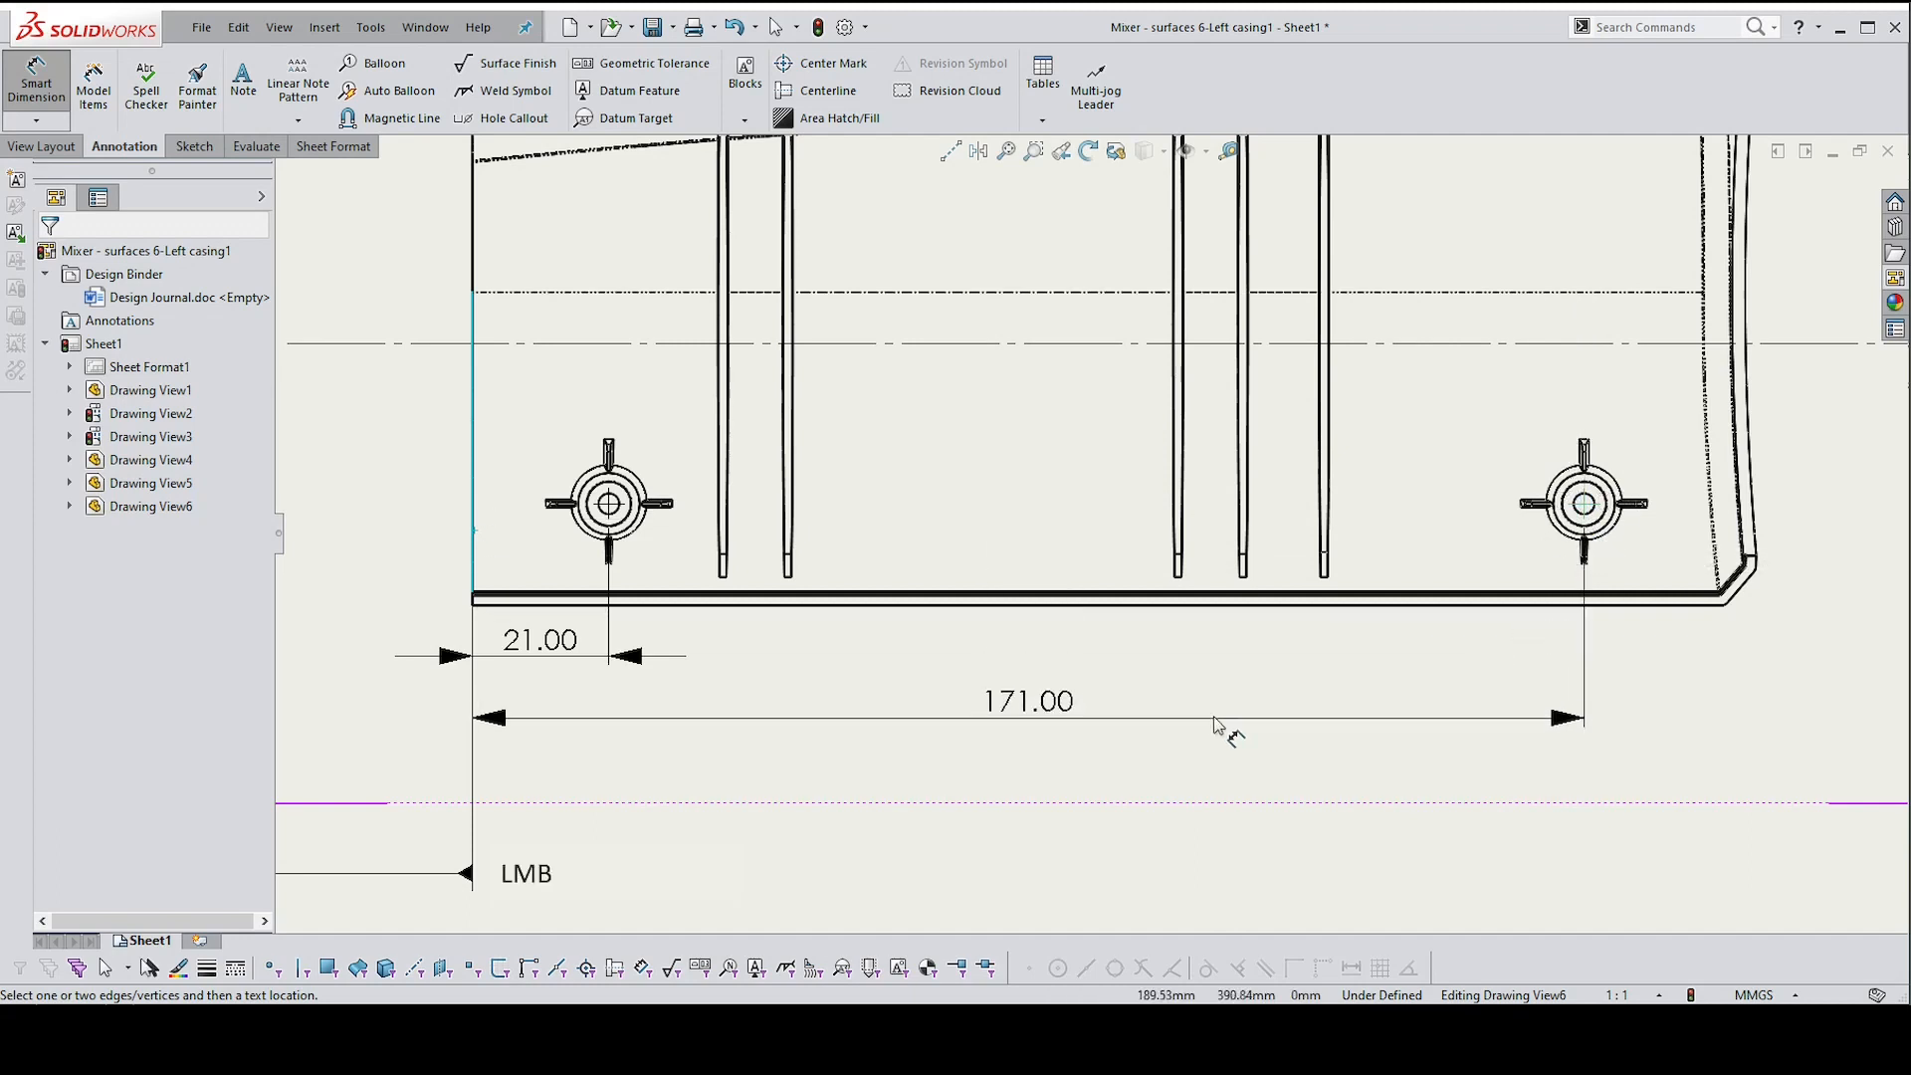
click(887, 685)
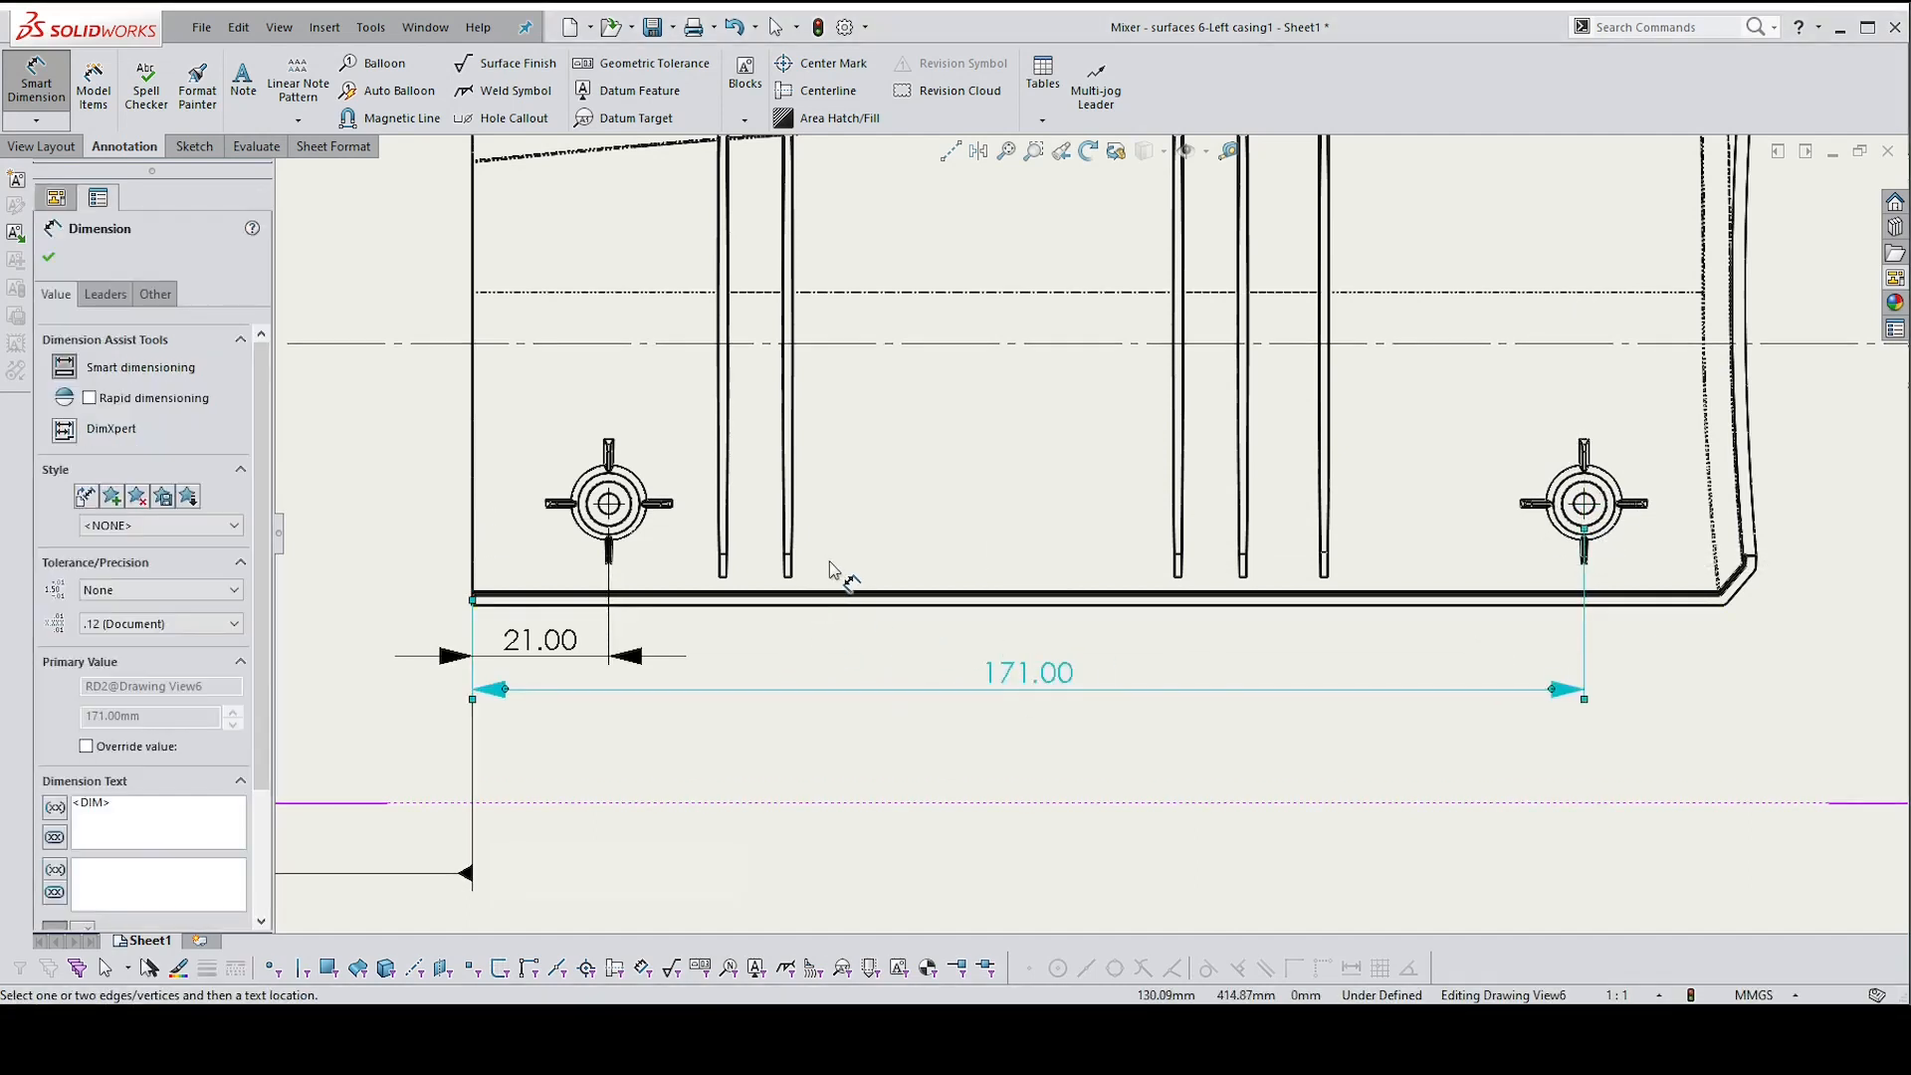
Dimension the vertical distance from the Front view's horizontal centerline to the lower right boss's center, placing it beside the view's right edge
scroll(1006, 541, down, 1)
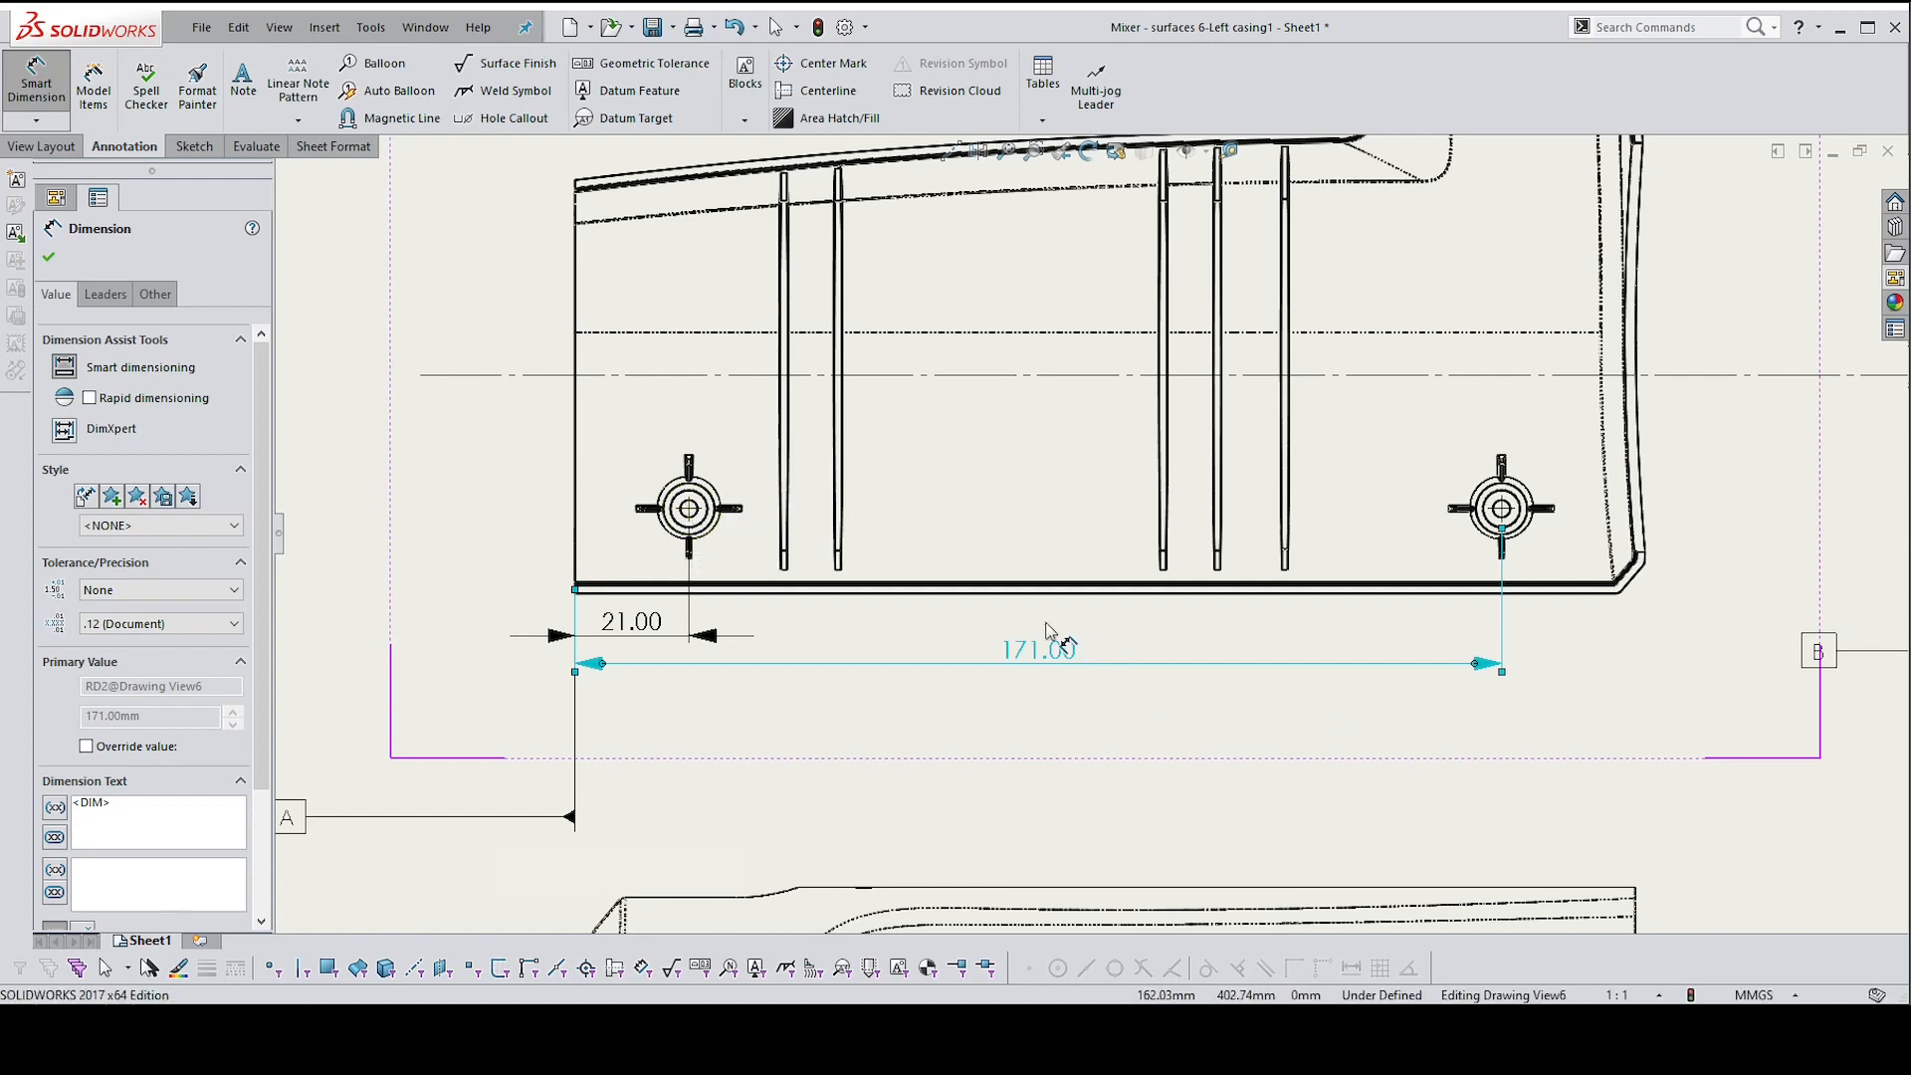
click(1719, 377)
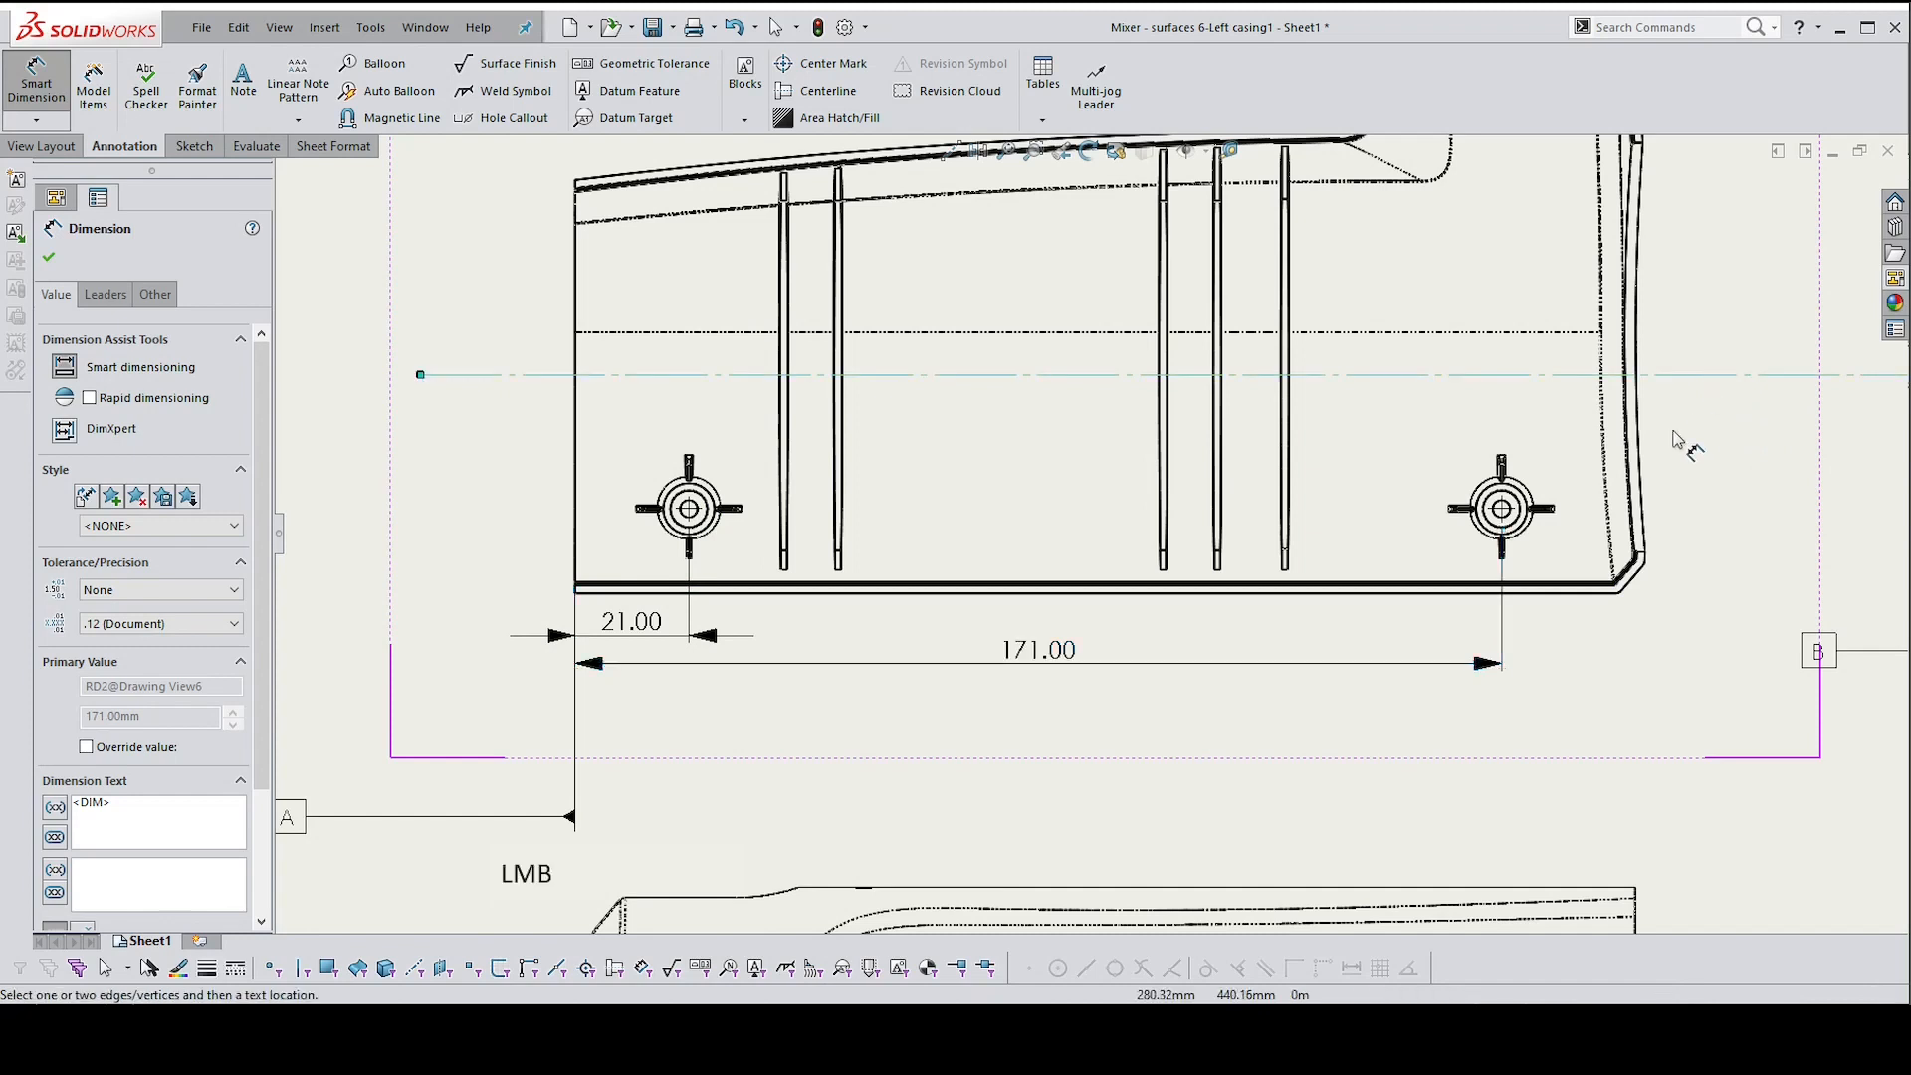
scroll(1569, 439, up, 2)
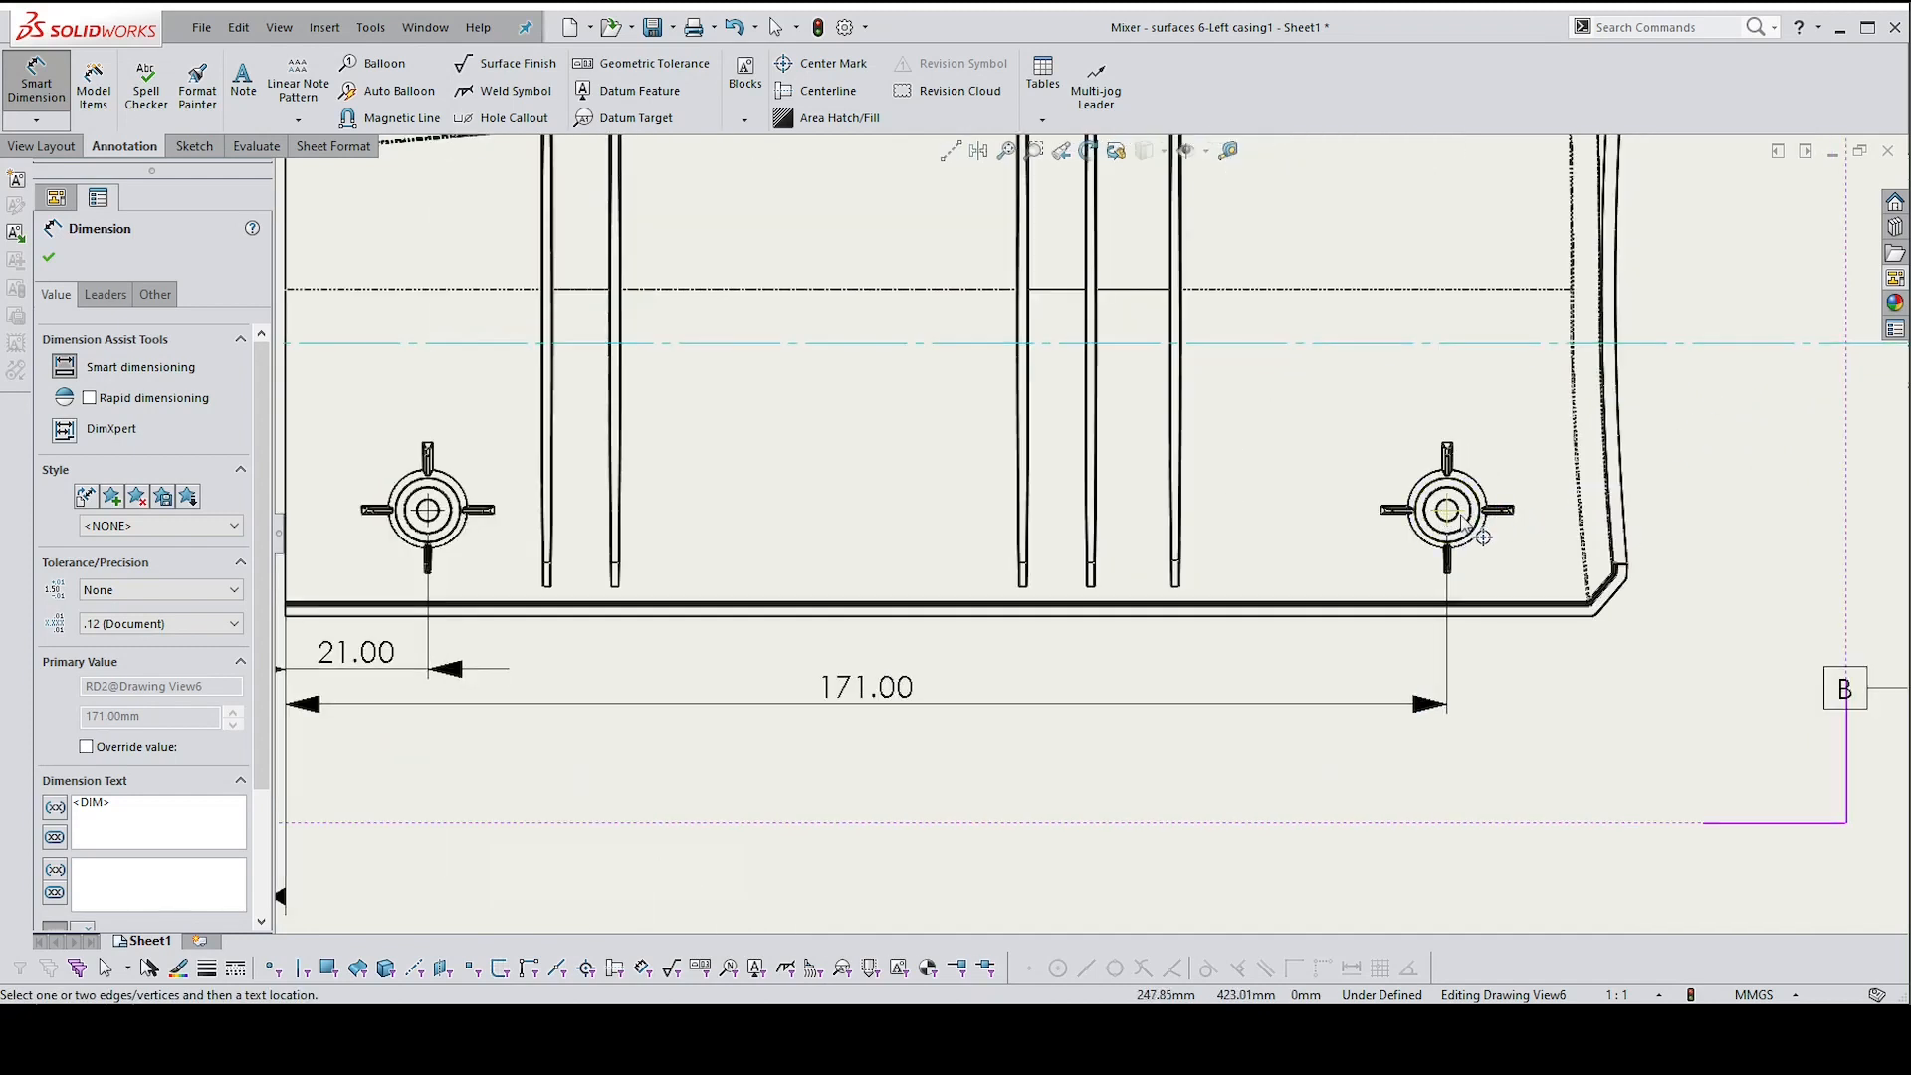
click(1455, 513)
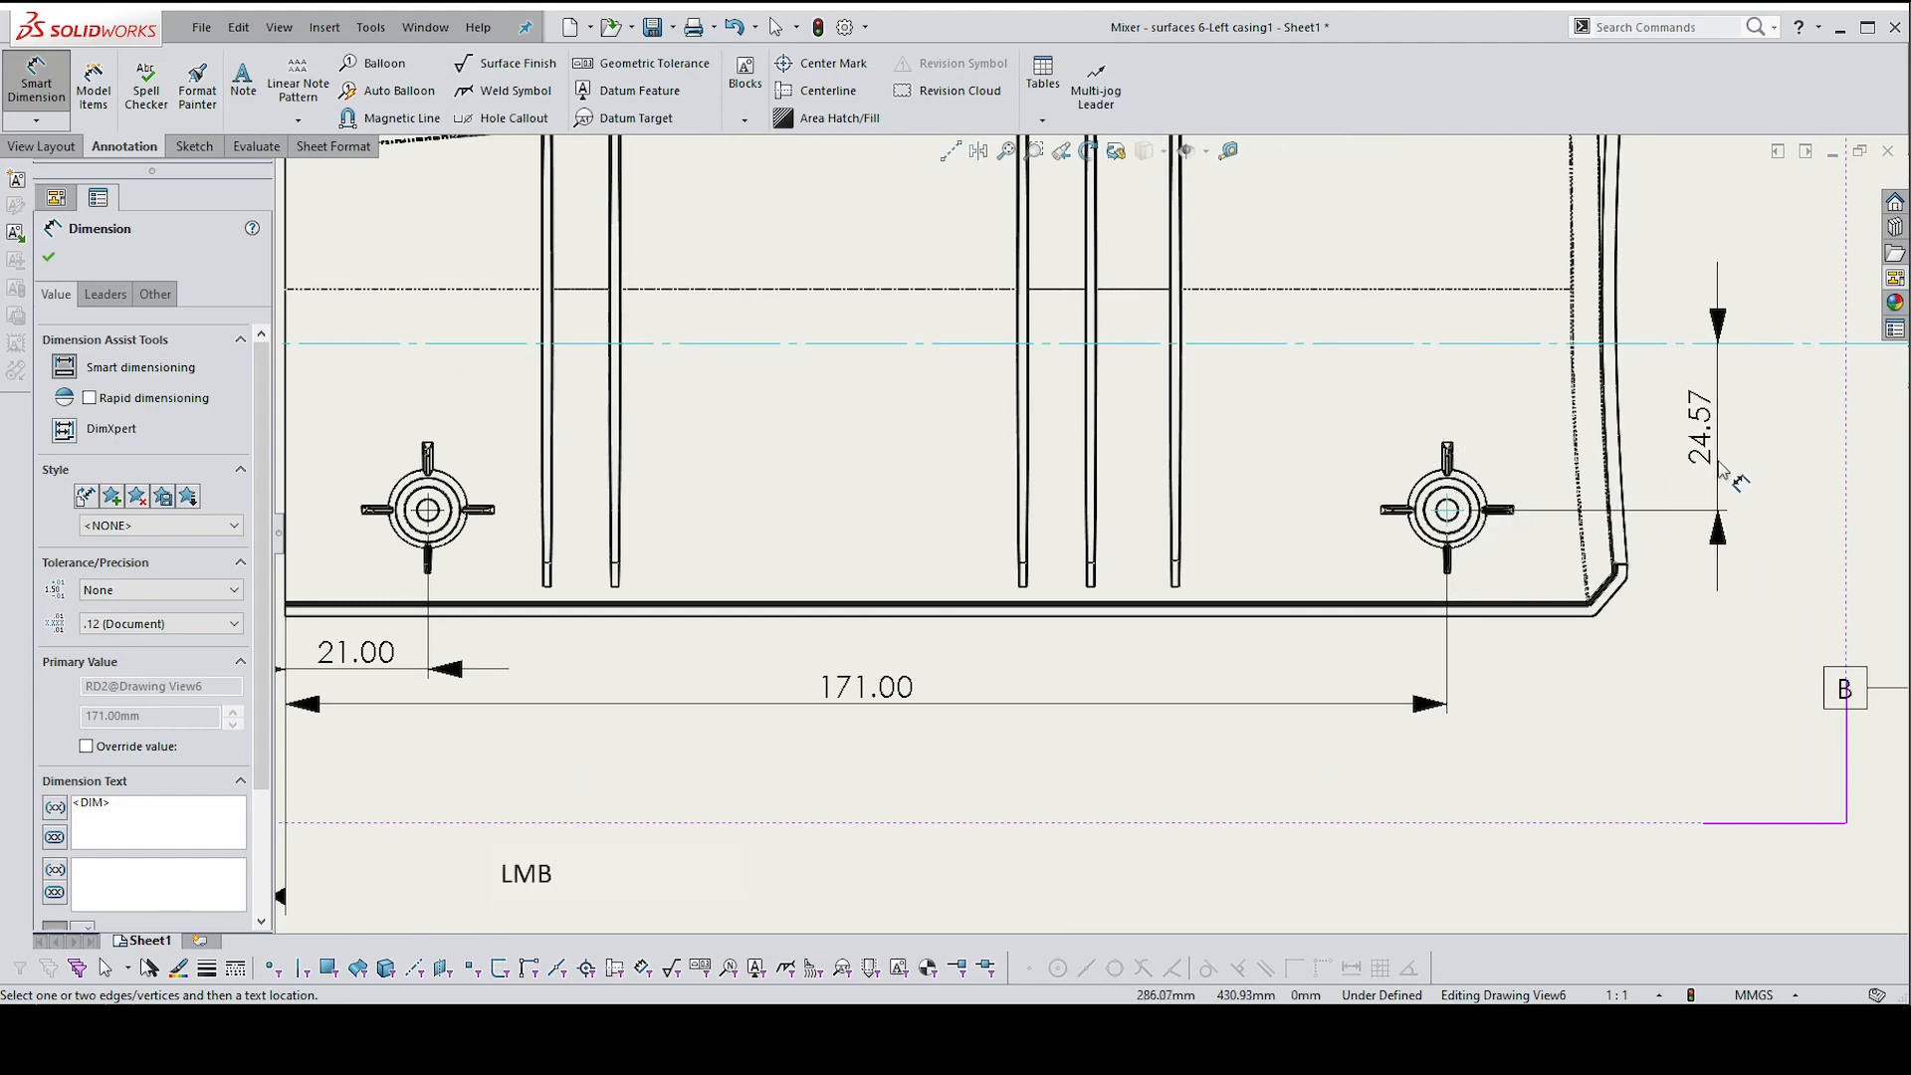
scroll(1723, 470, down, 5)
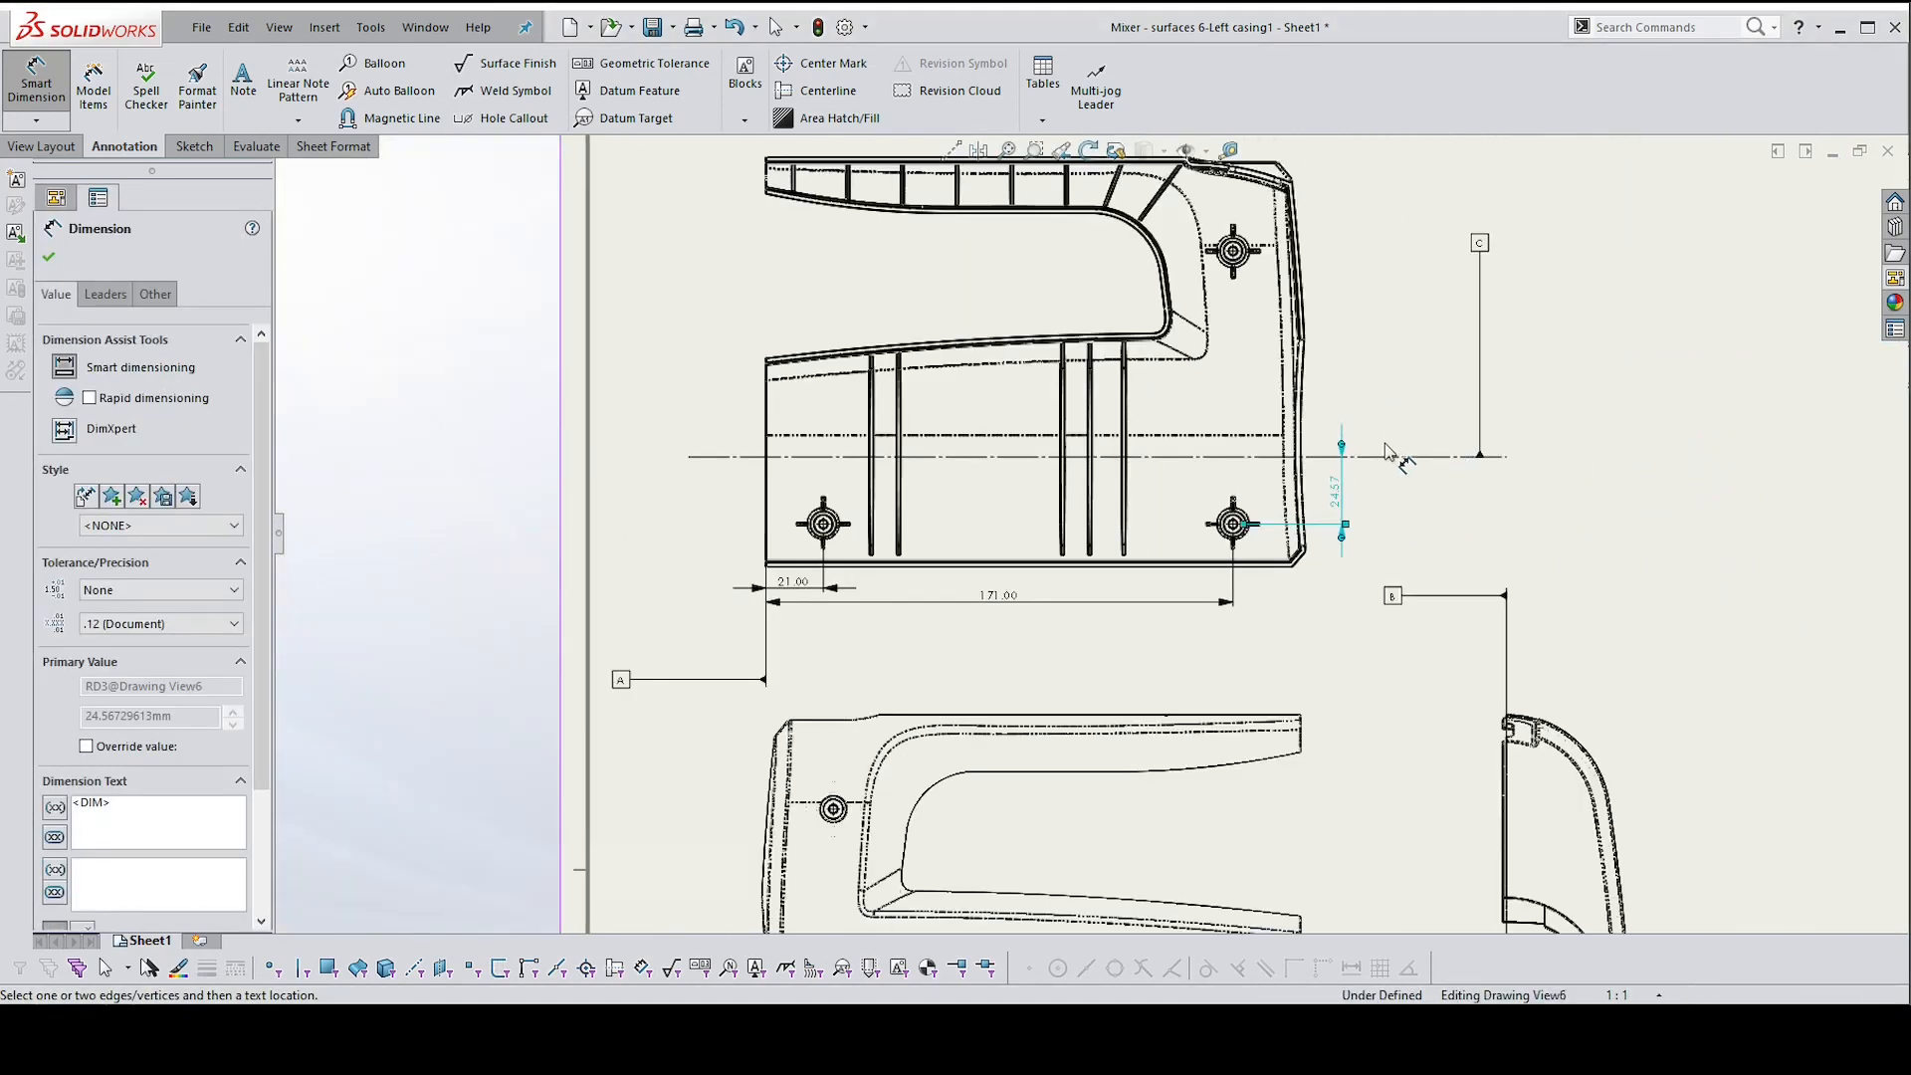
Dimension the vertical distance from the Front view's horizontal centerline to the upper right boss's center, placing it outside the right edge
click(1355, 476)
scroll(1294, 214, up, 3)
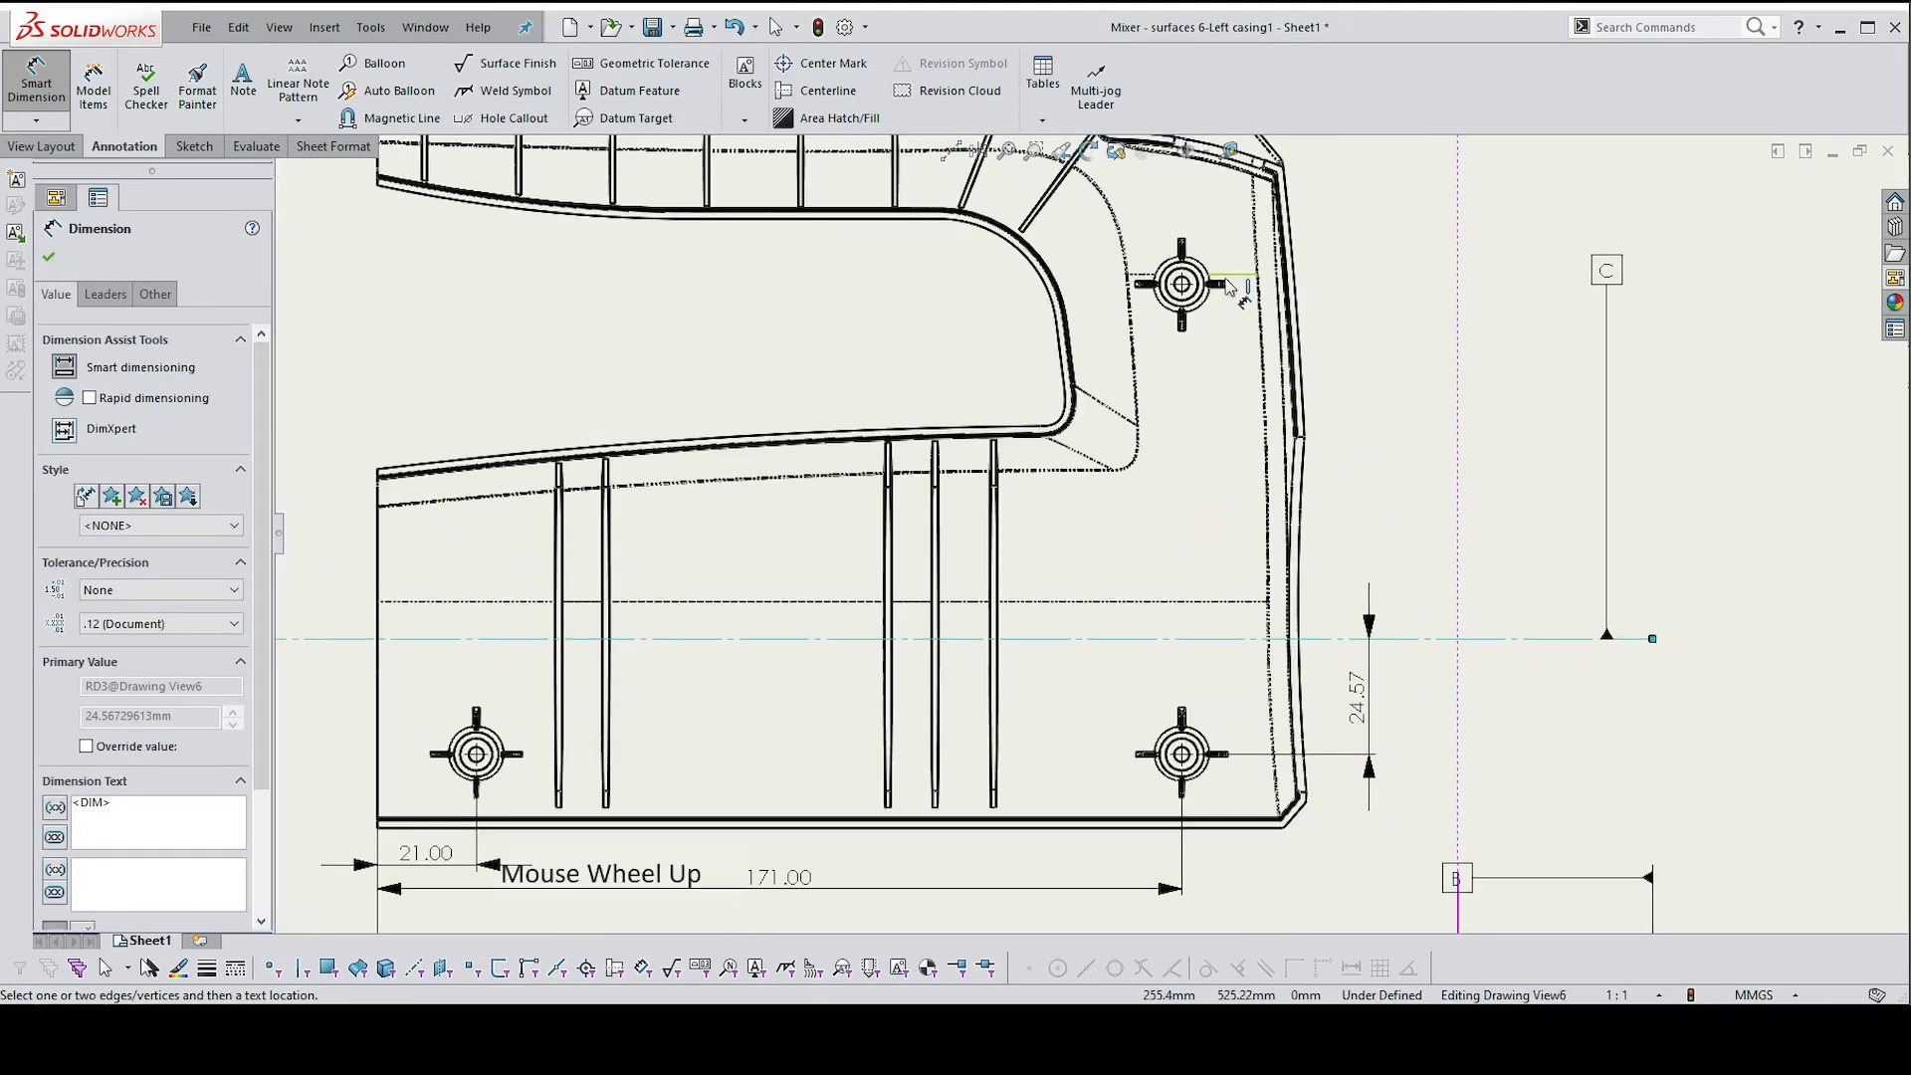
click(1160, 316)
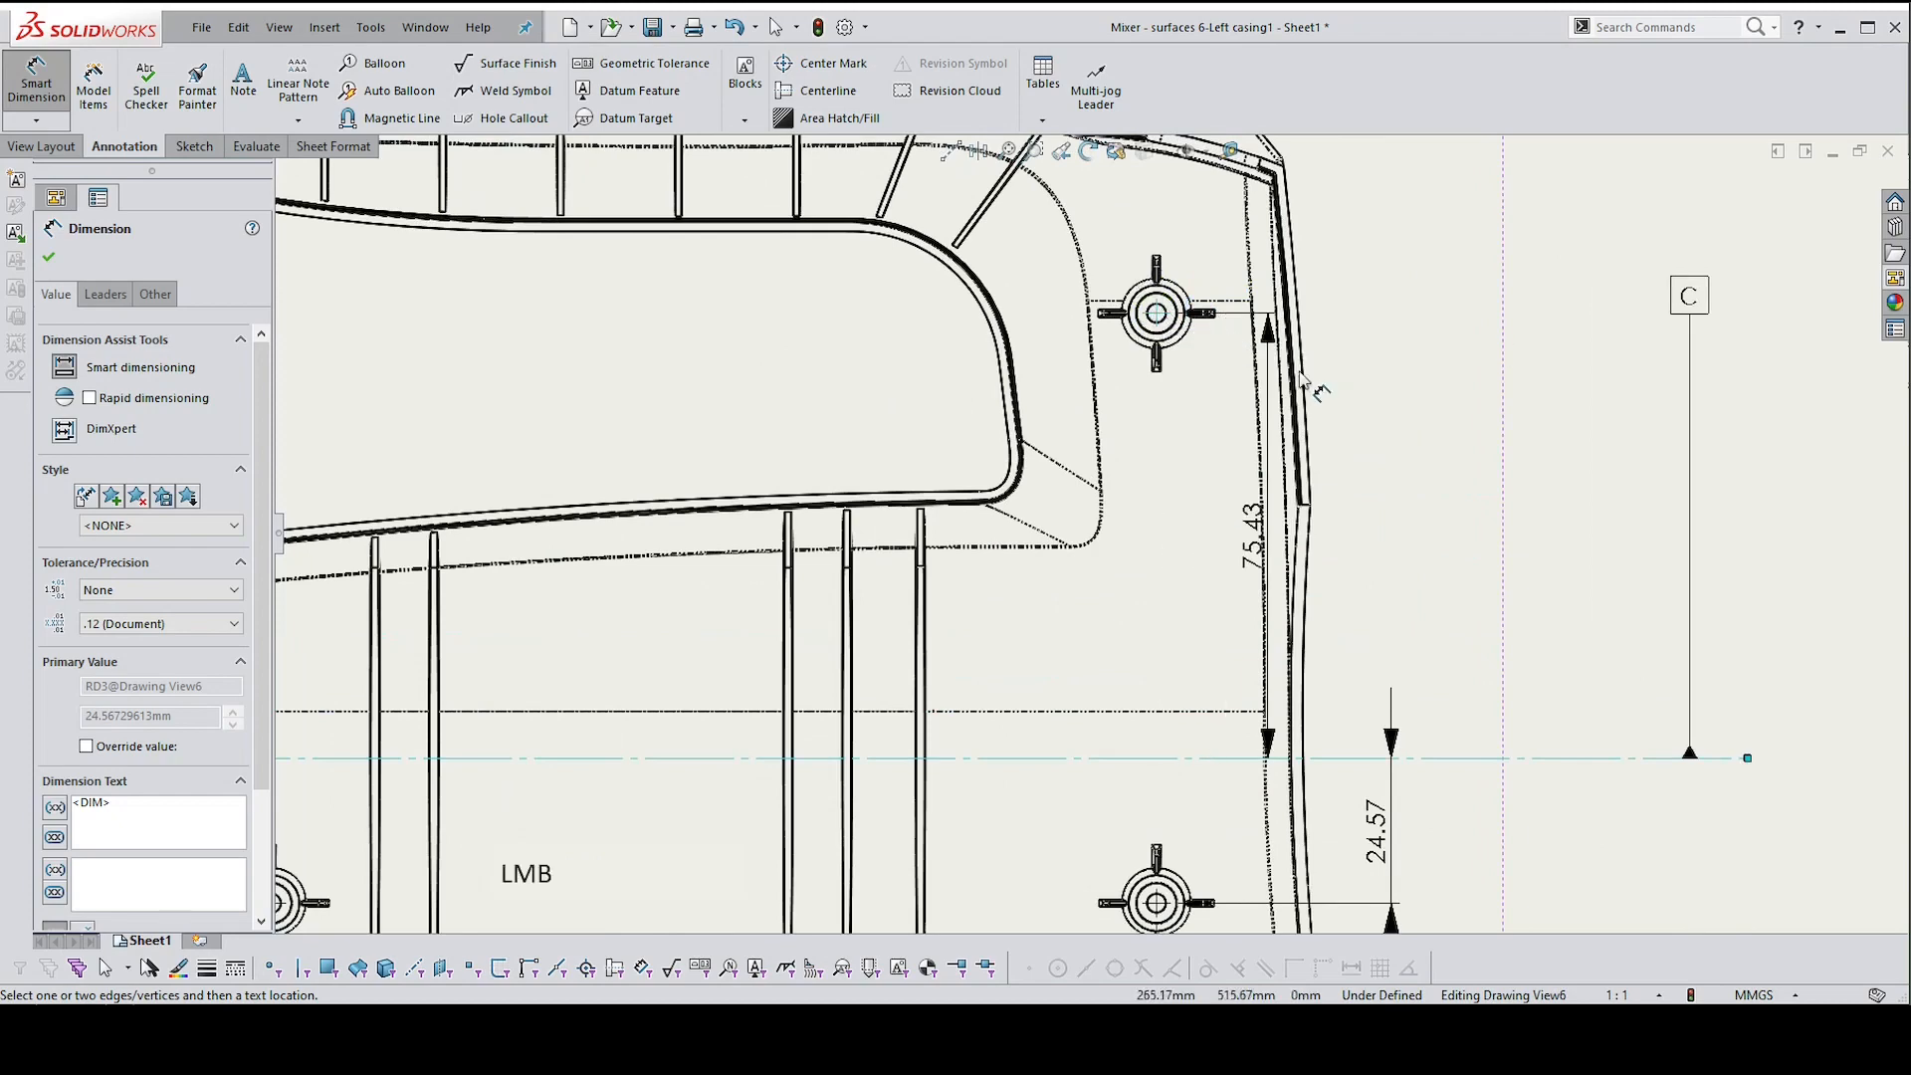
click(1434, 575)
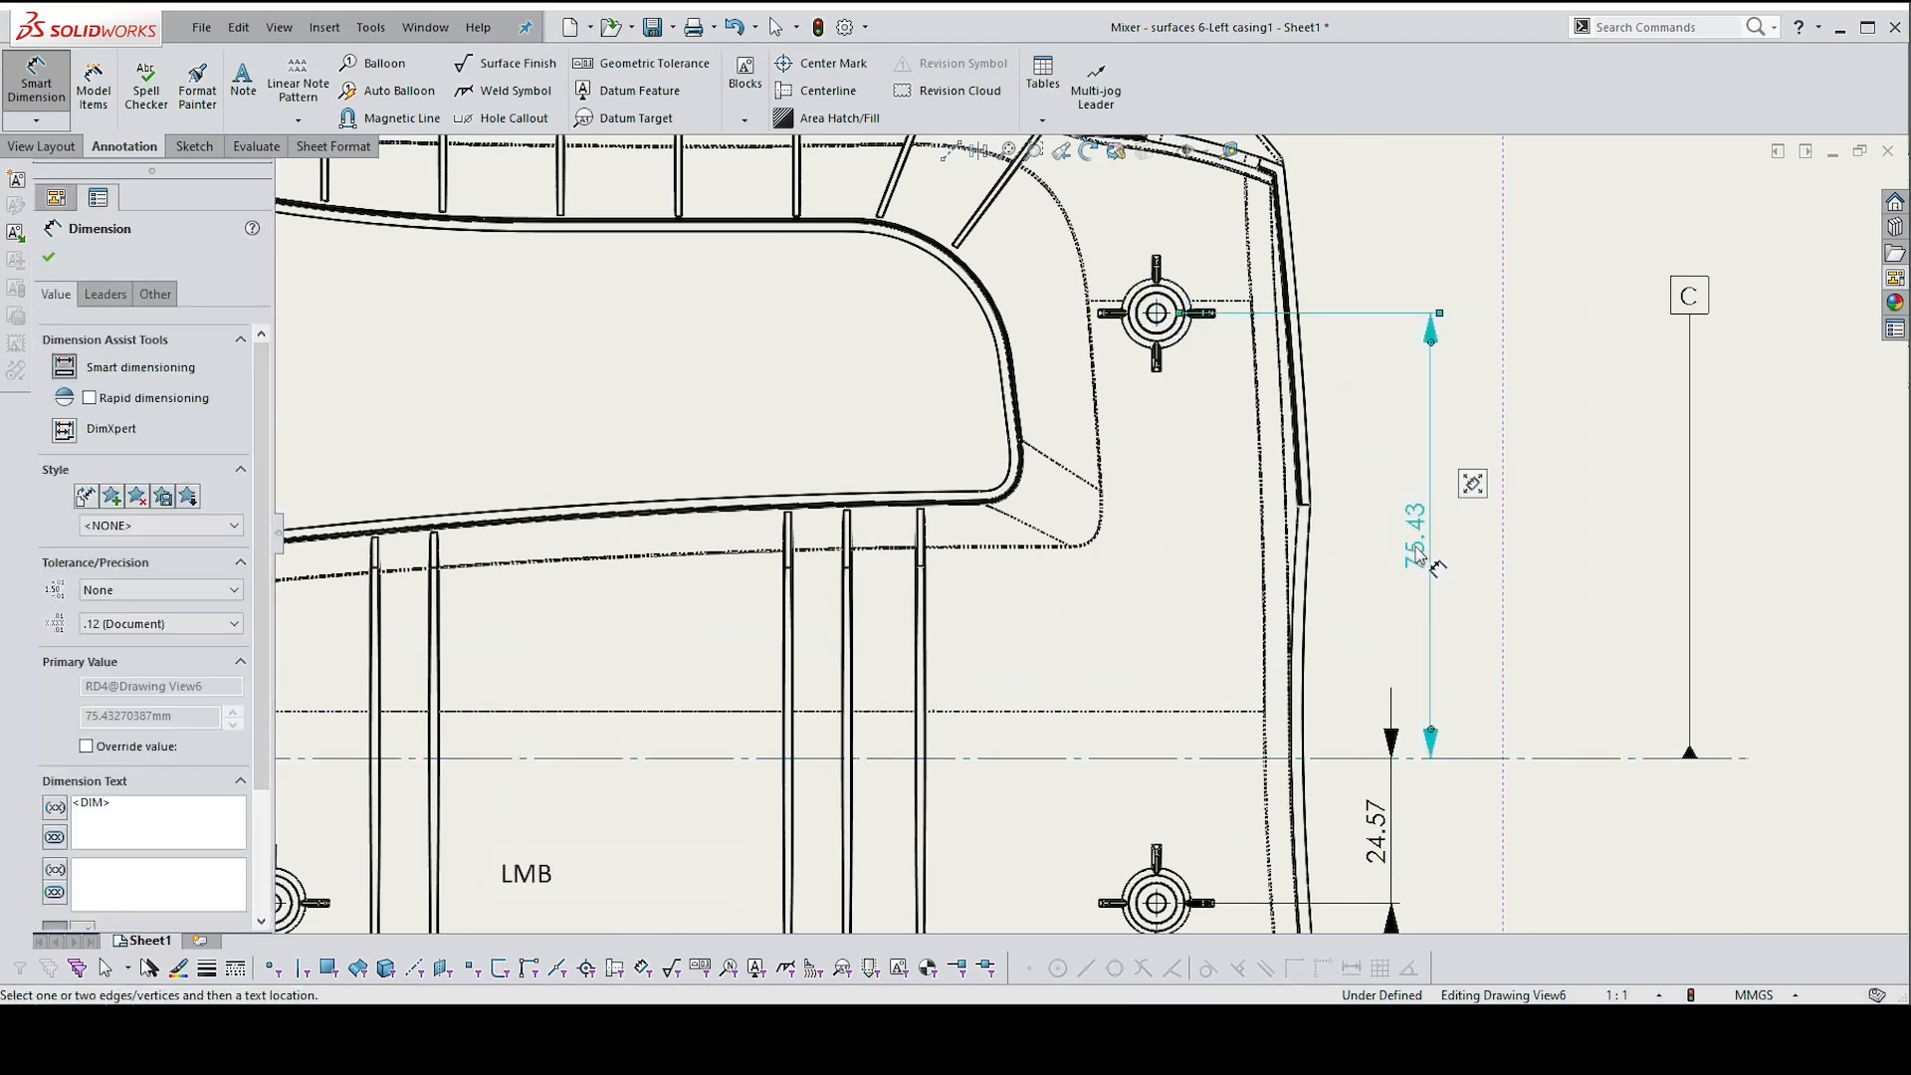
key(Escape)
Add centerlines between the side edges at the lower ends of the Front view's two left ribs
scroll(1404, 553, down, 2)
scroll(1395, 553, down, 1)
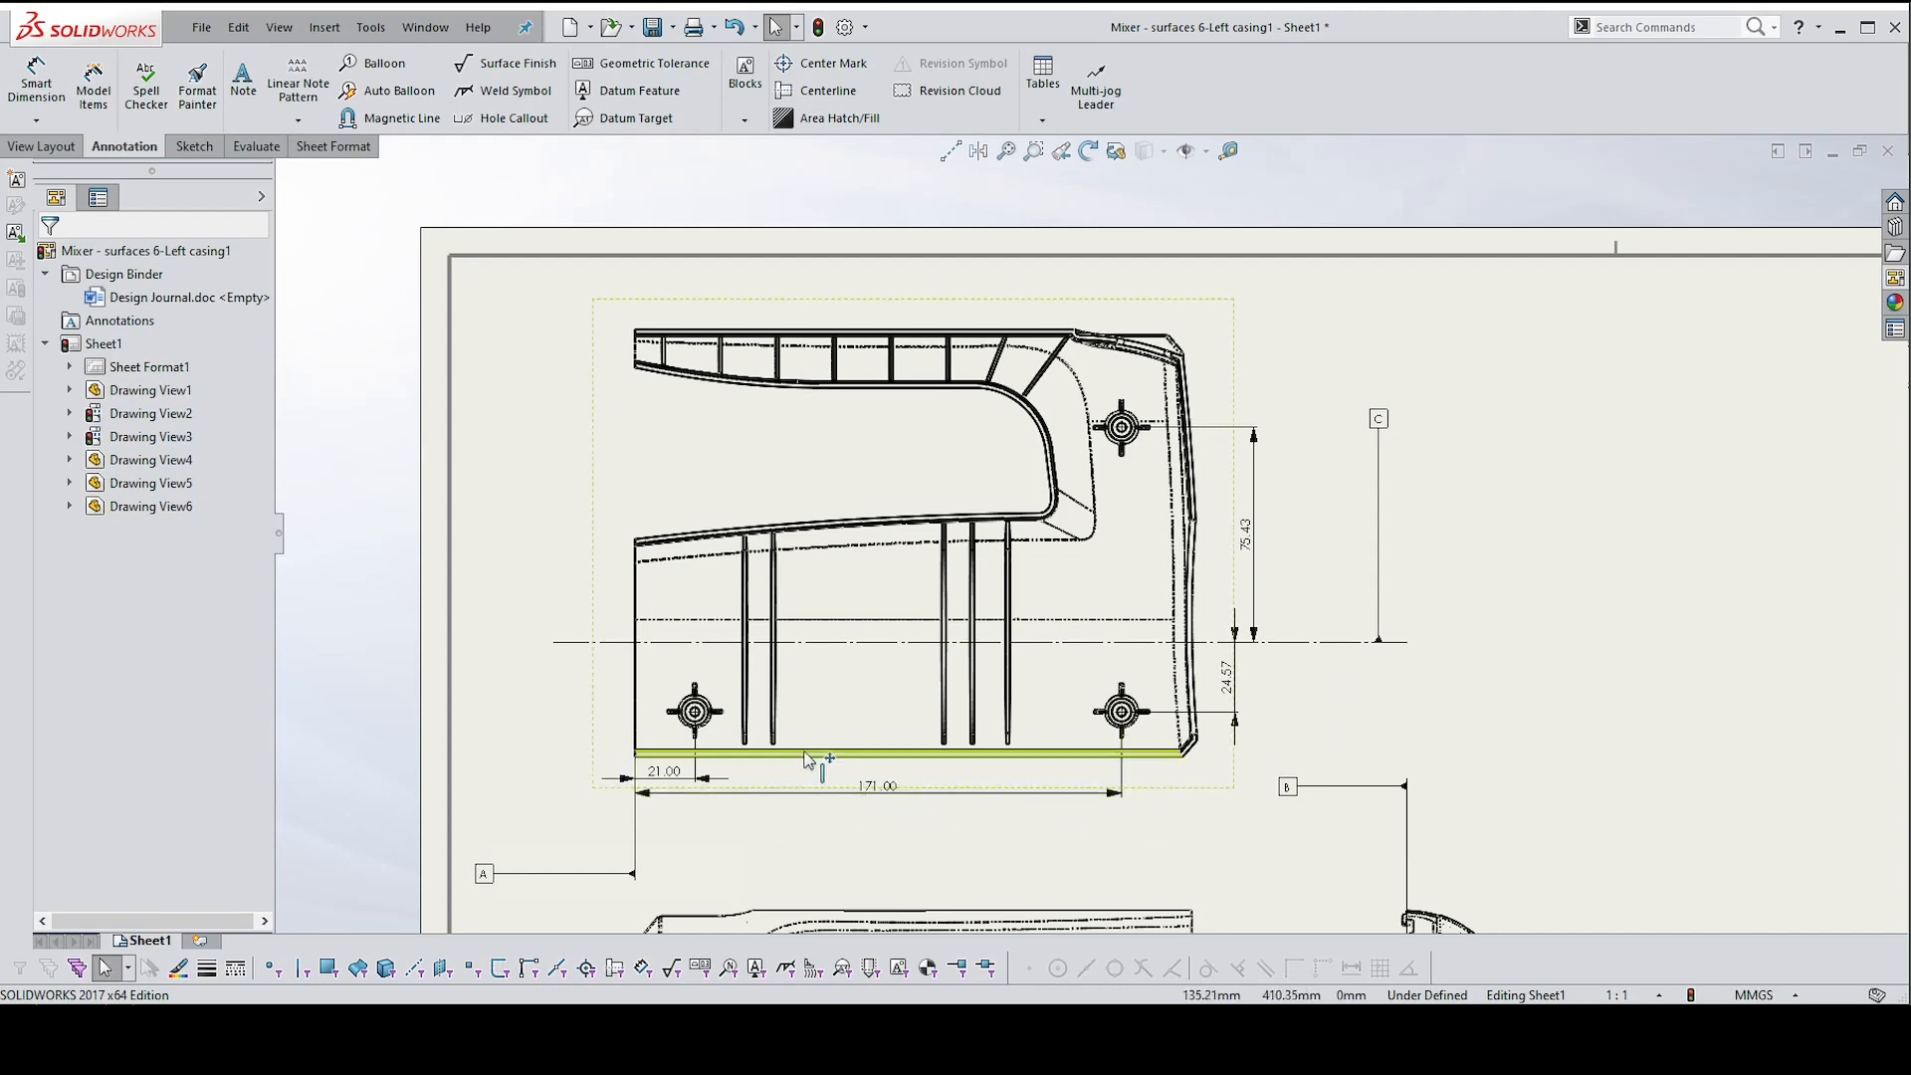
scroll(808, 760, up, 5)
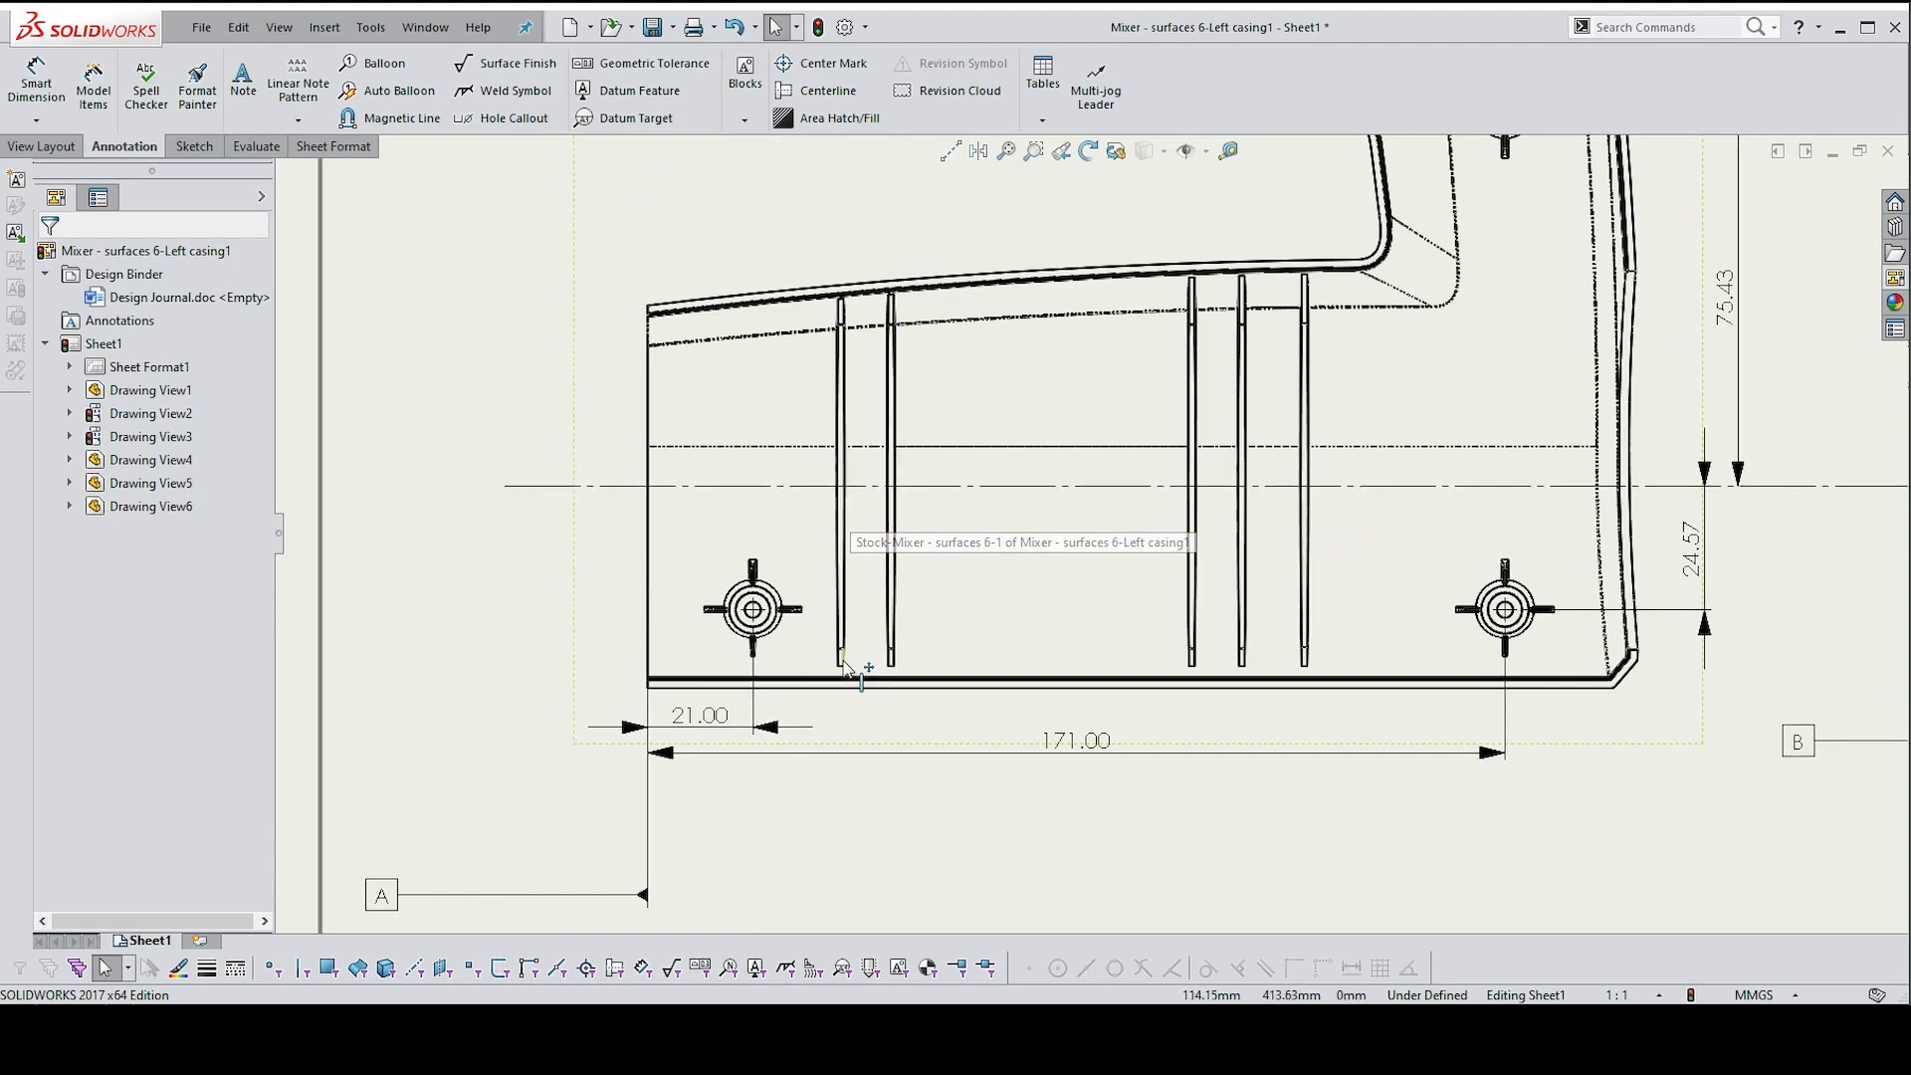
scroll(844, 665, up, 1)
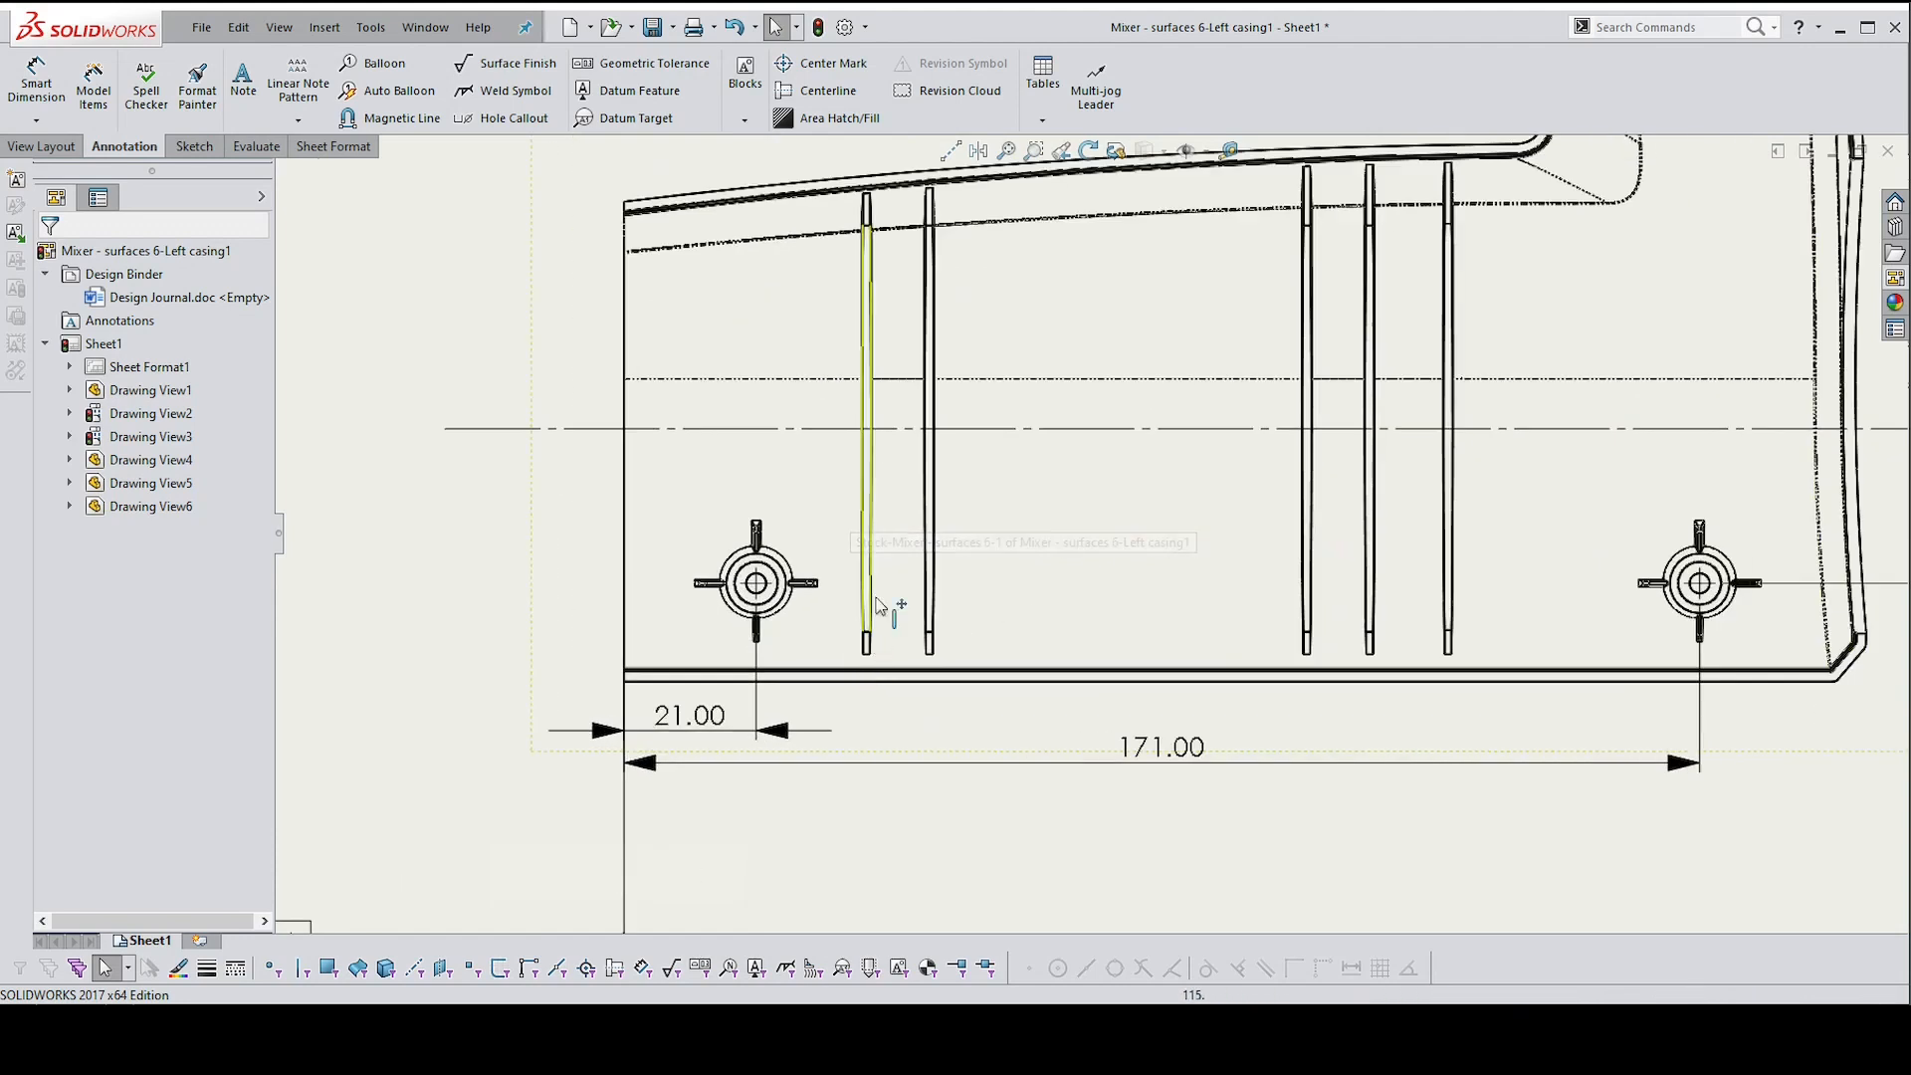
click(805, 99)
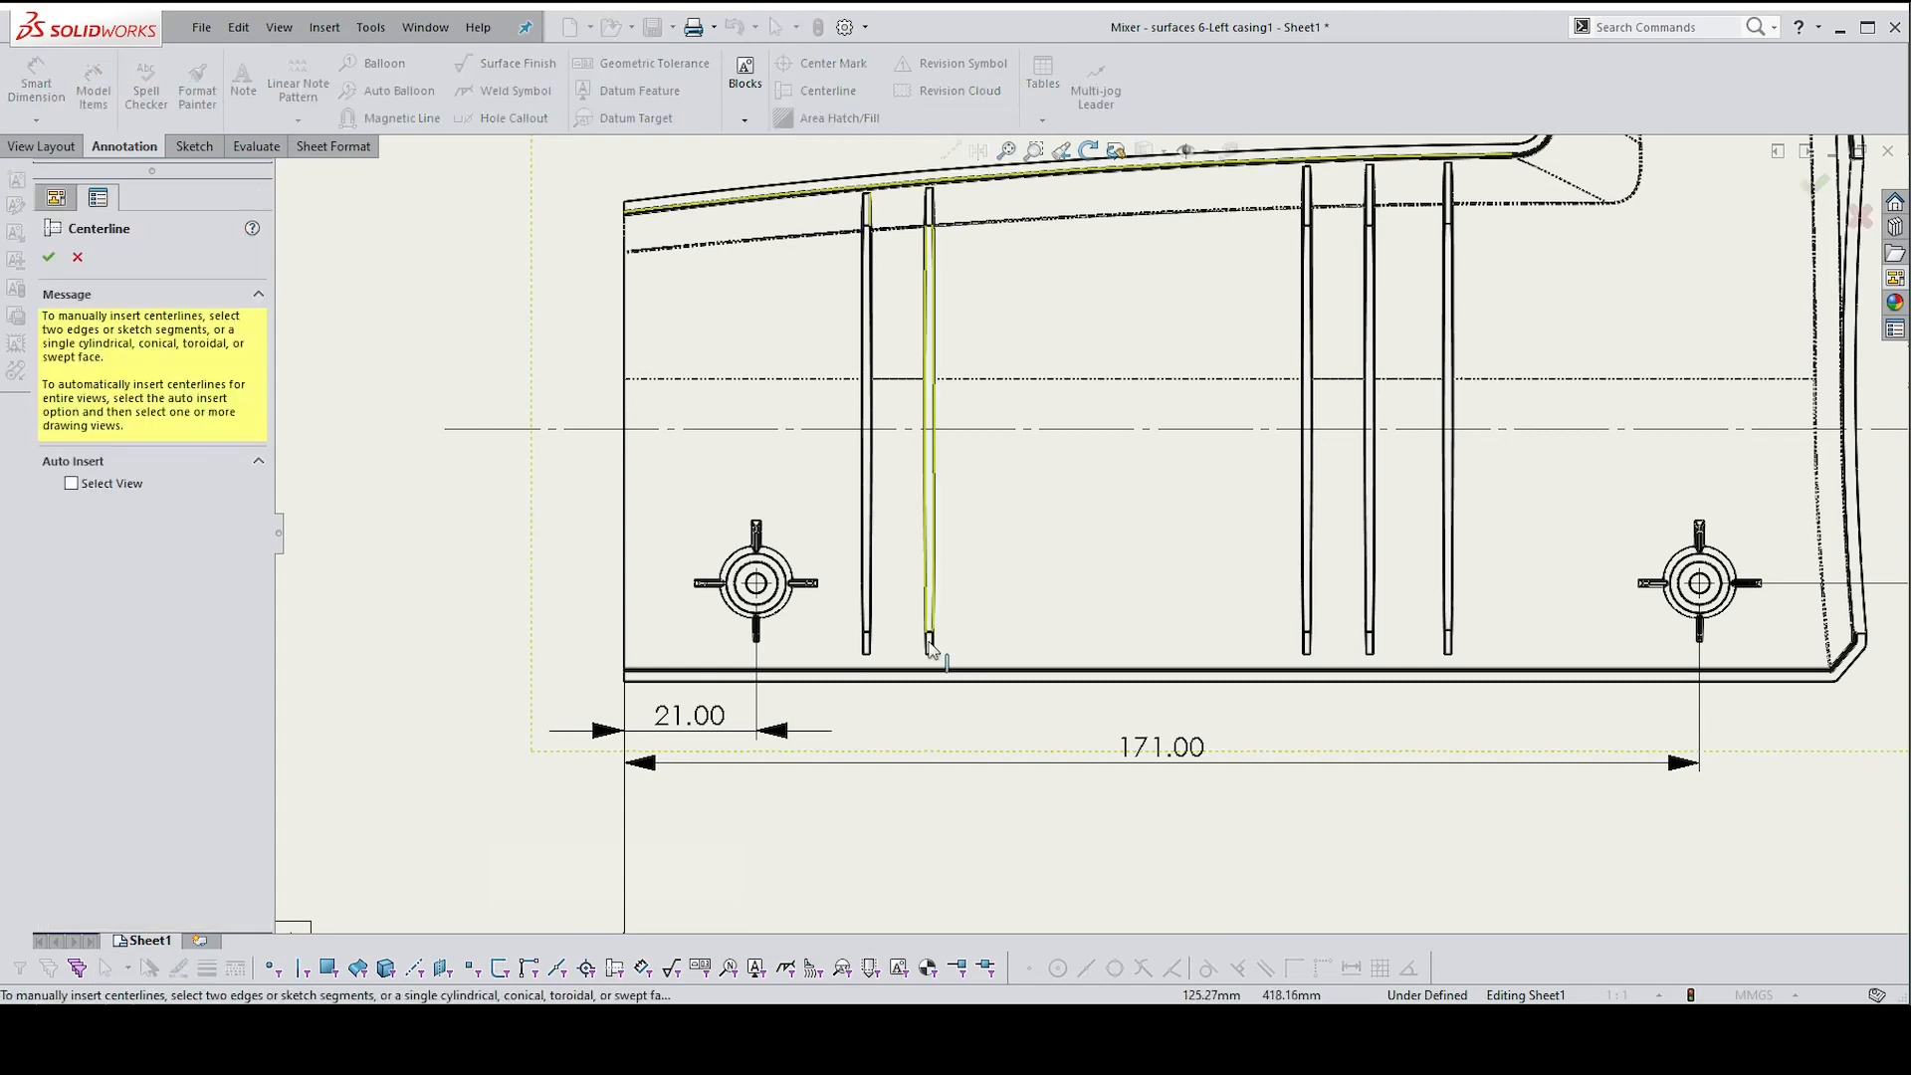
scroll(911, 657, up, 5)
scroll(900, 632, up, 3)
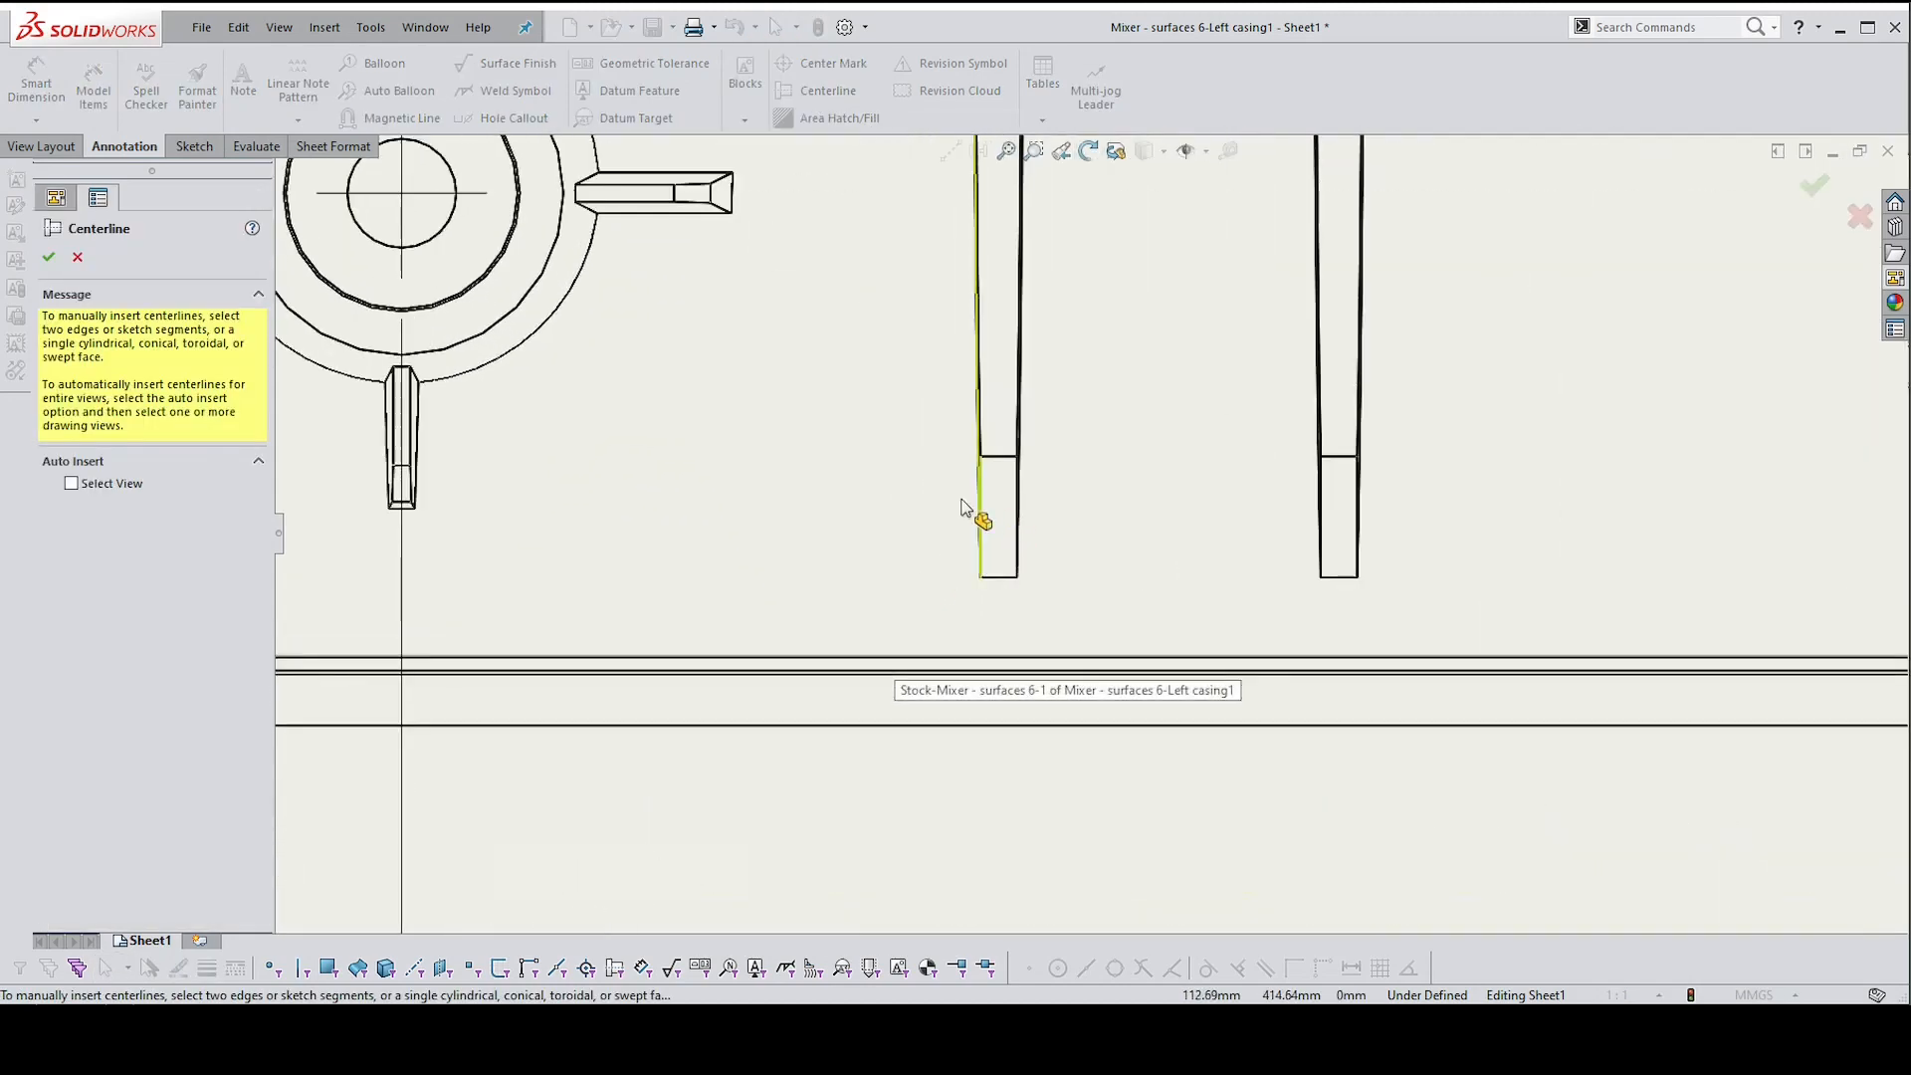
click(1018, 512)
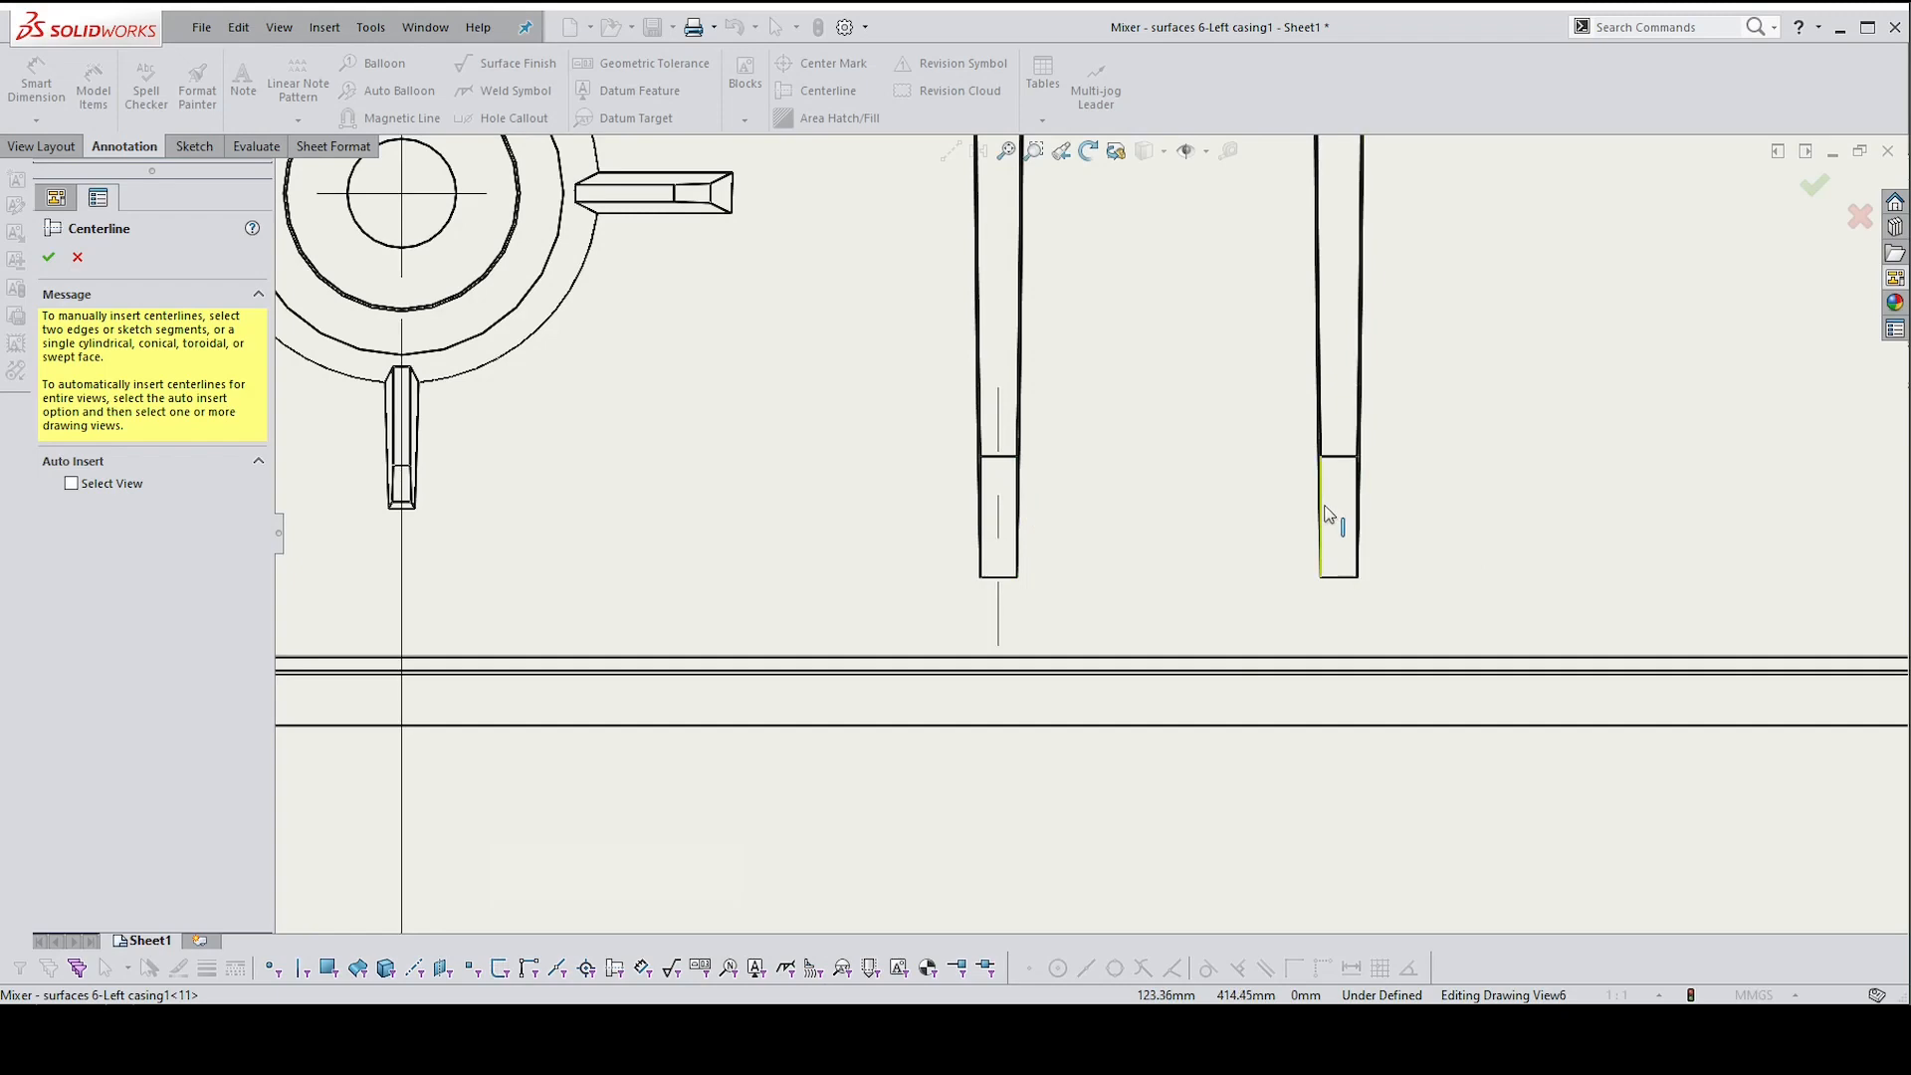
Add centerlines between the side edges at the lower ends of the Front view's three right ribs
scroll(1354, 518, down, 6)
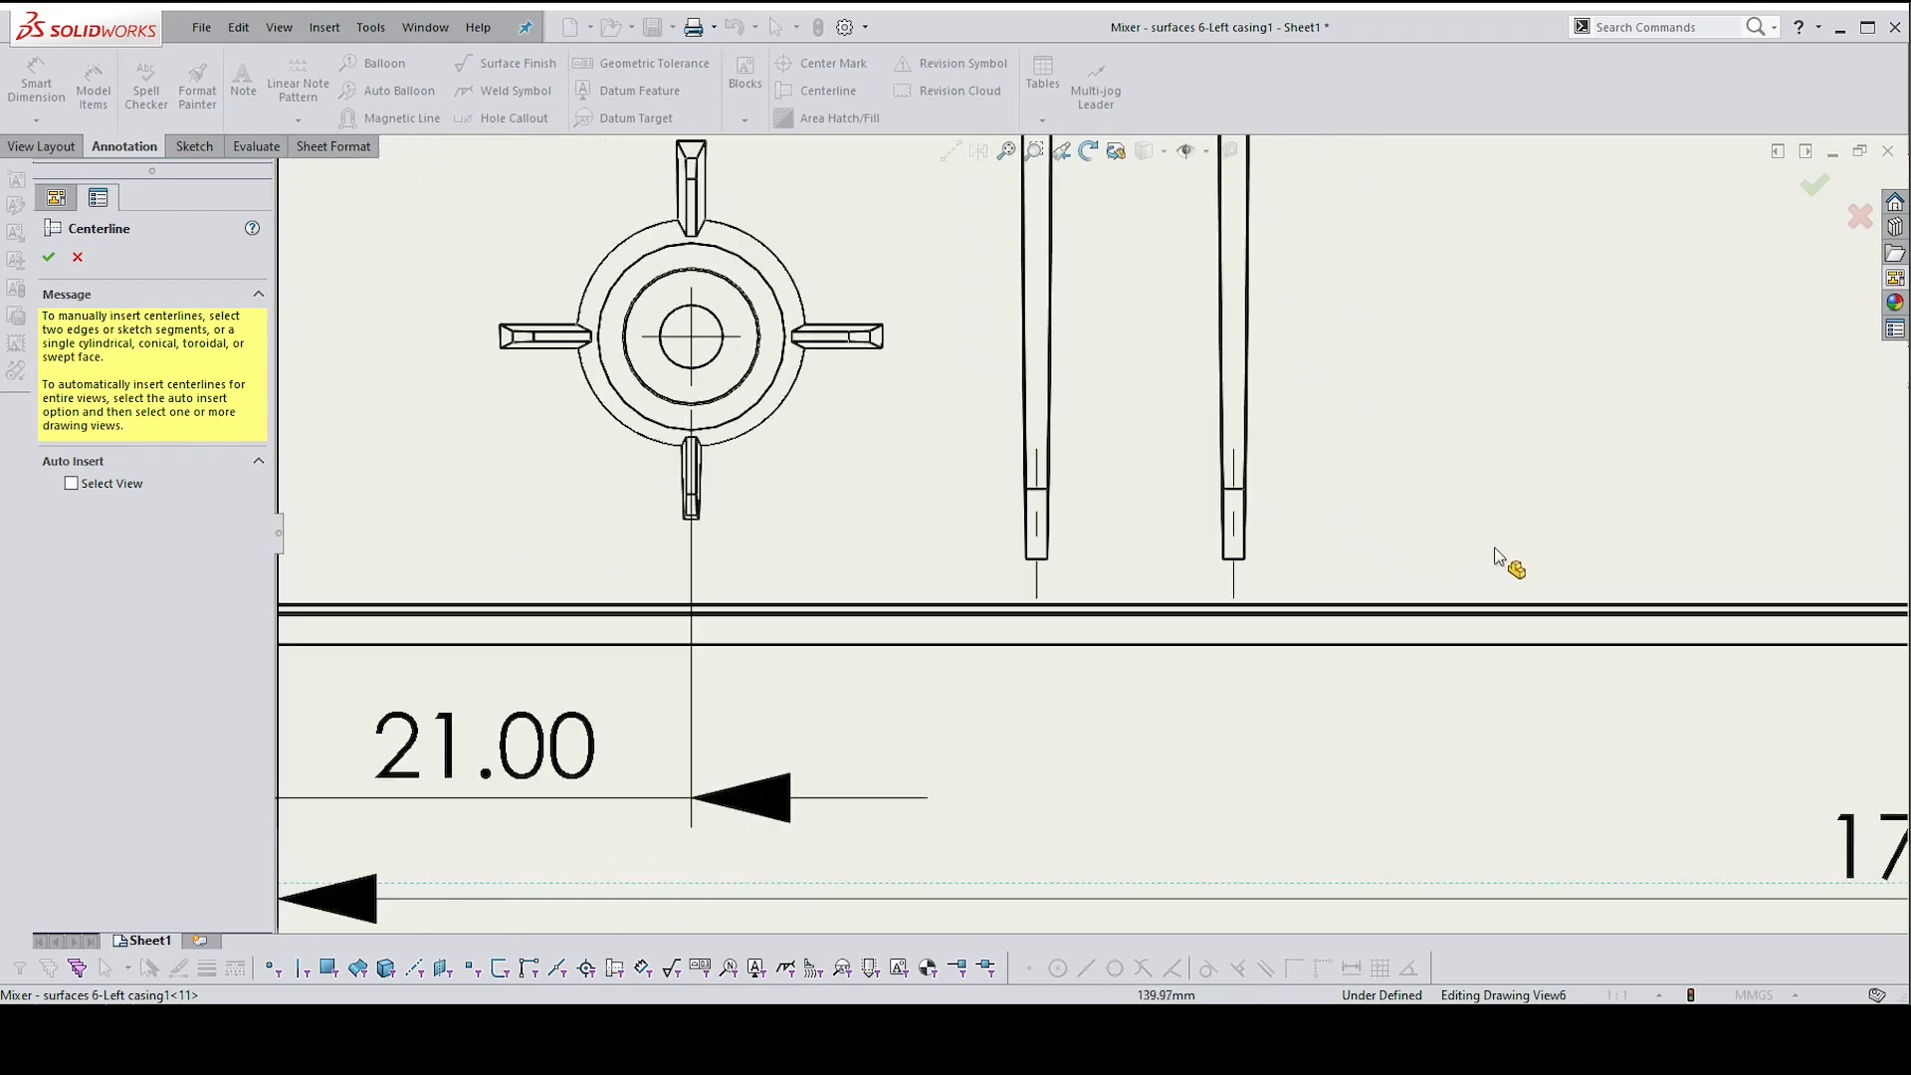
scroll(1657, 537, up, 2)
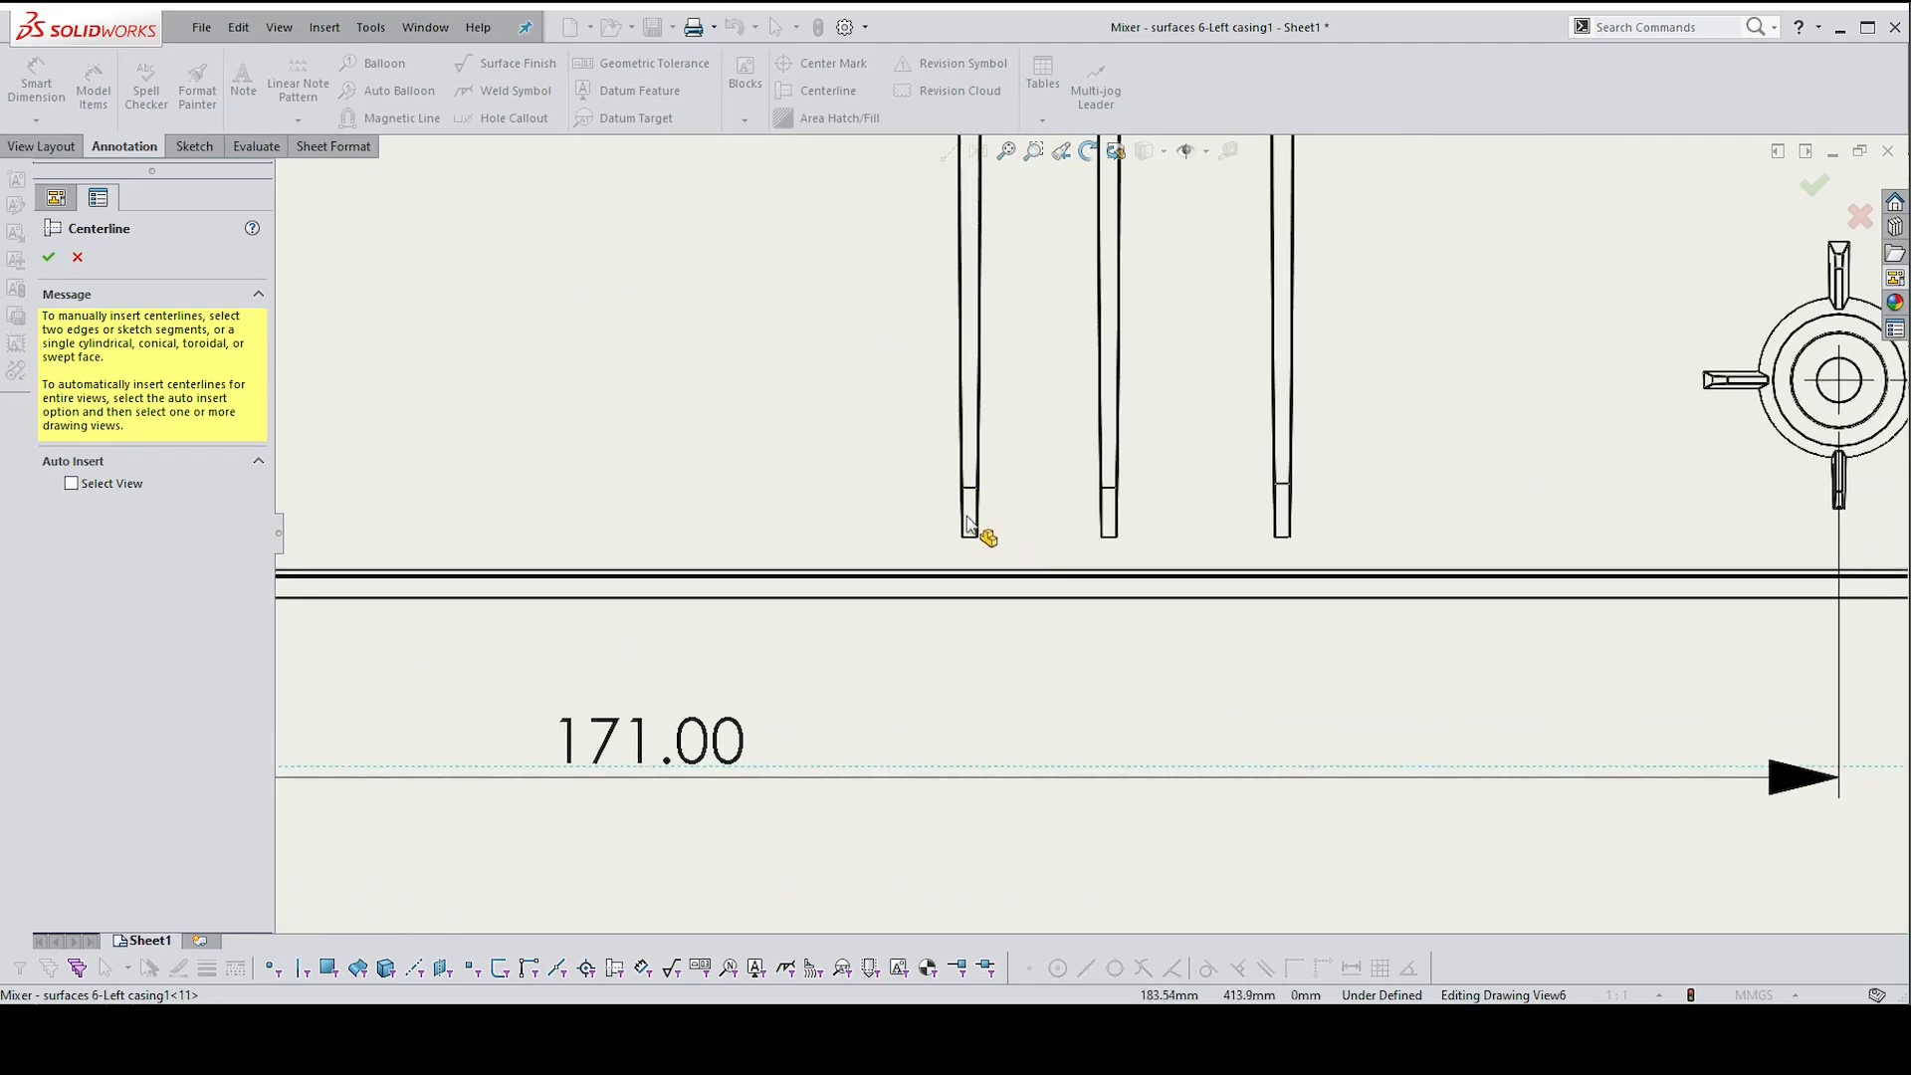
click(968, 516)
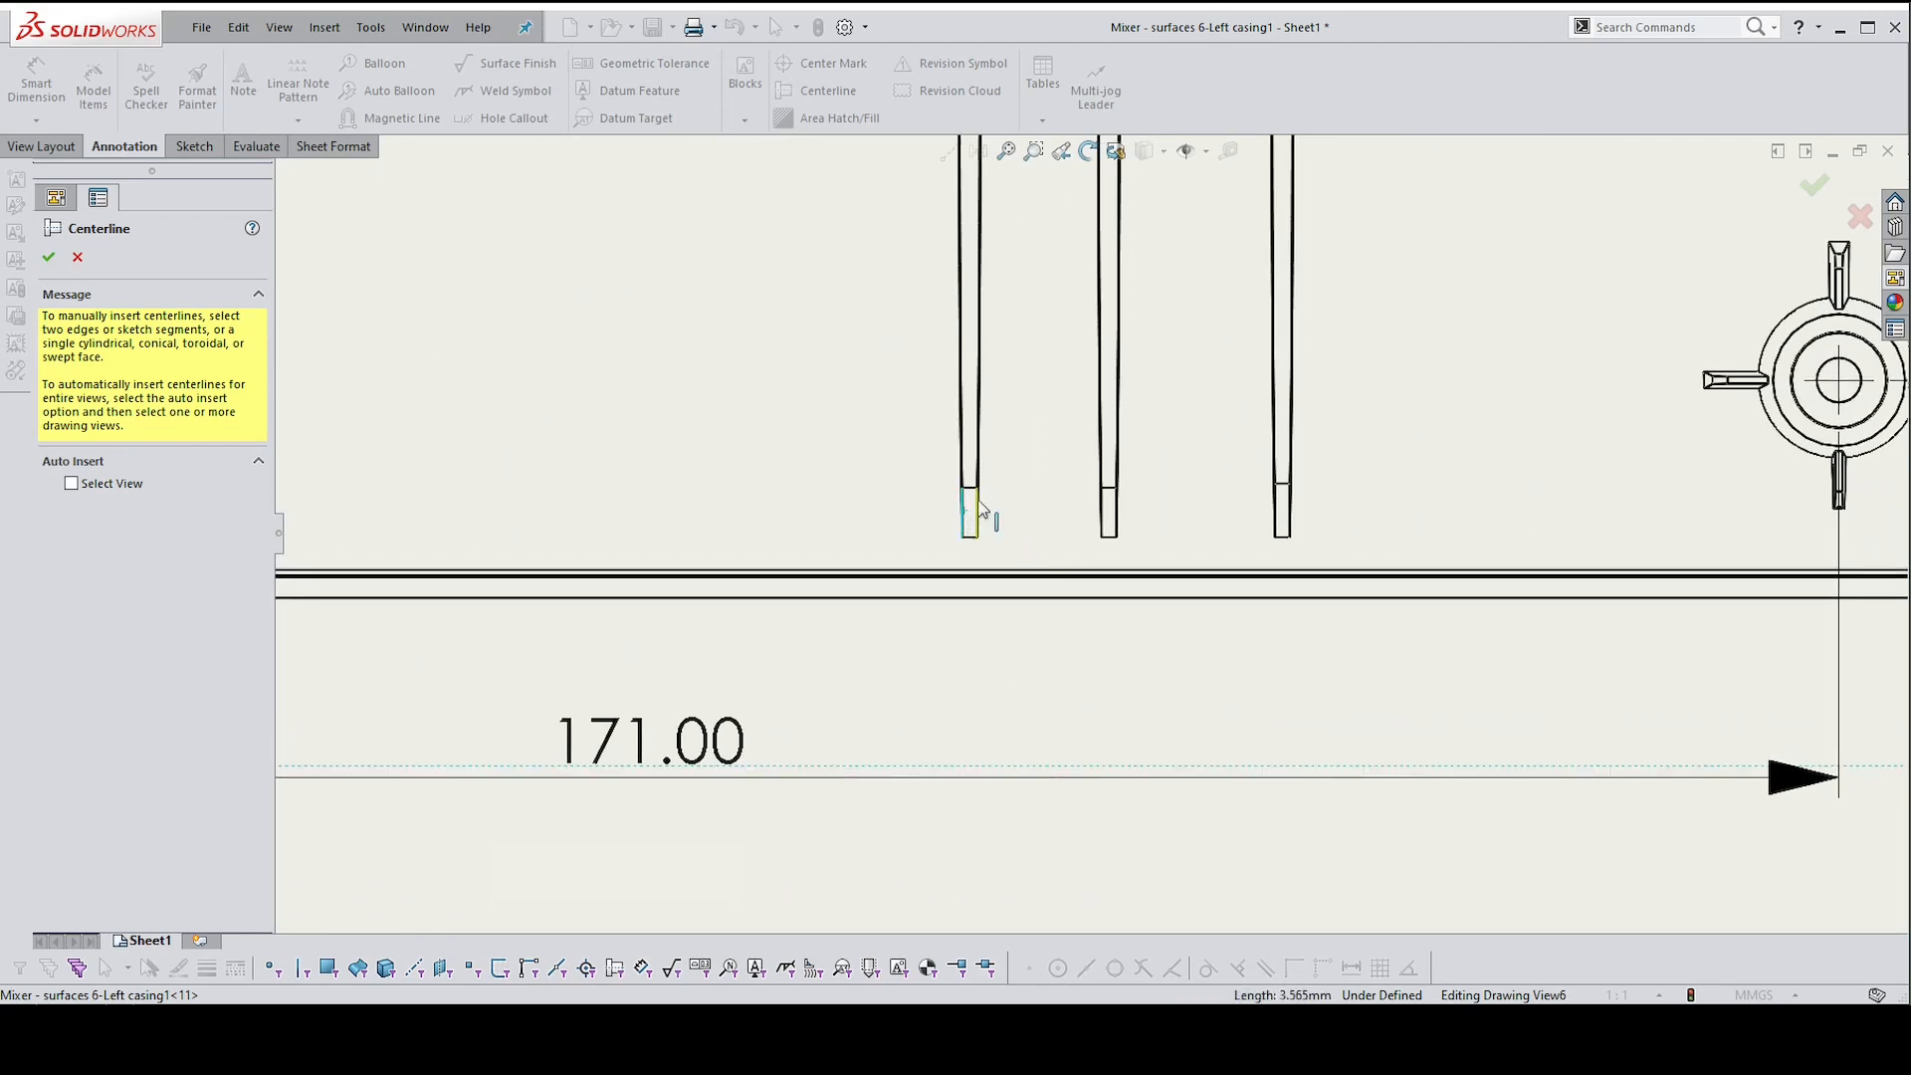
click(1125, 517)
click(1289, 520)
key(Escape)
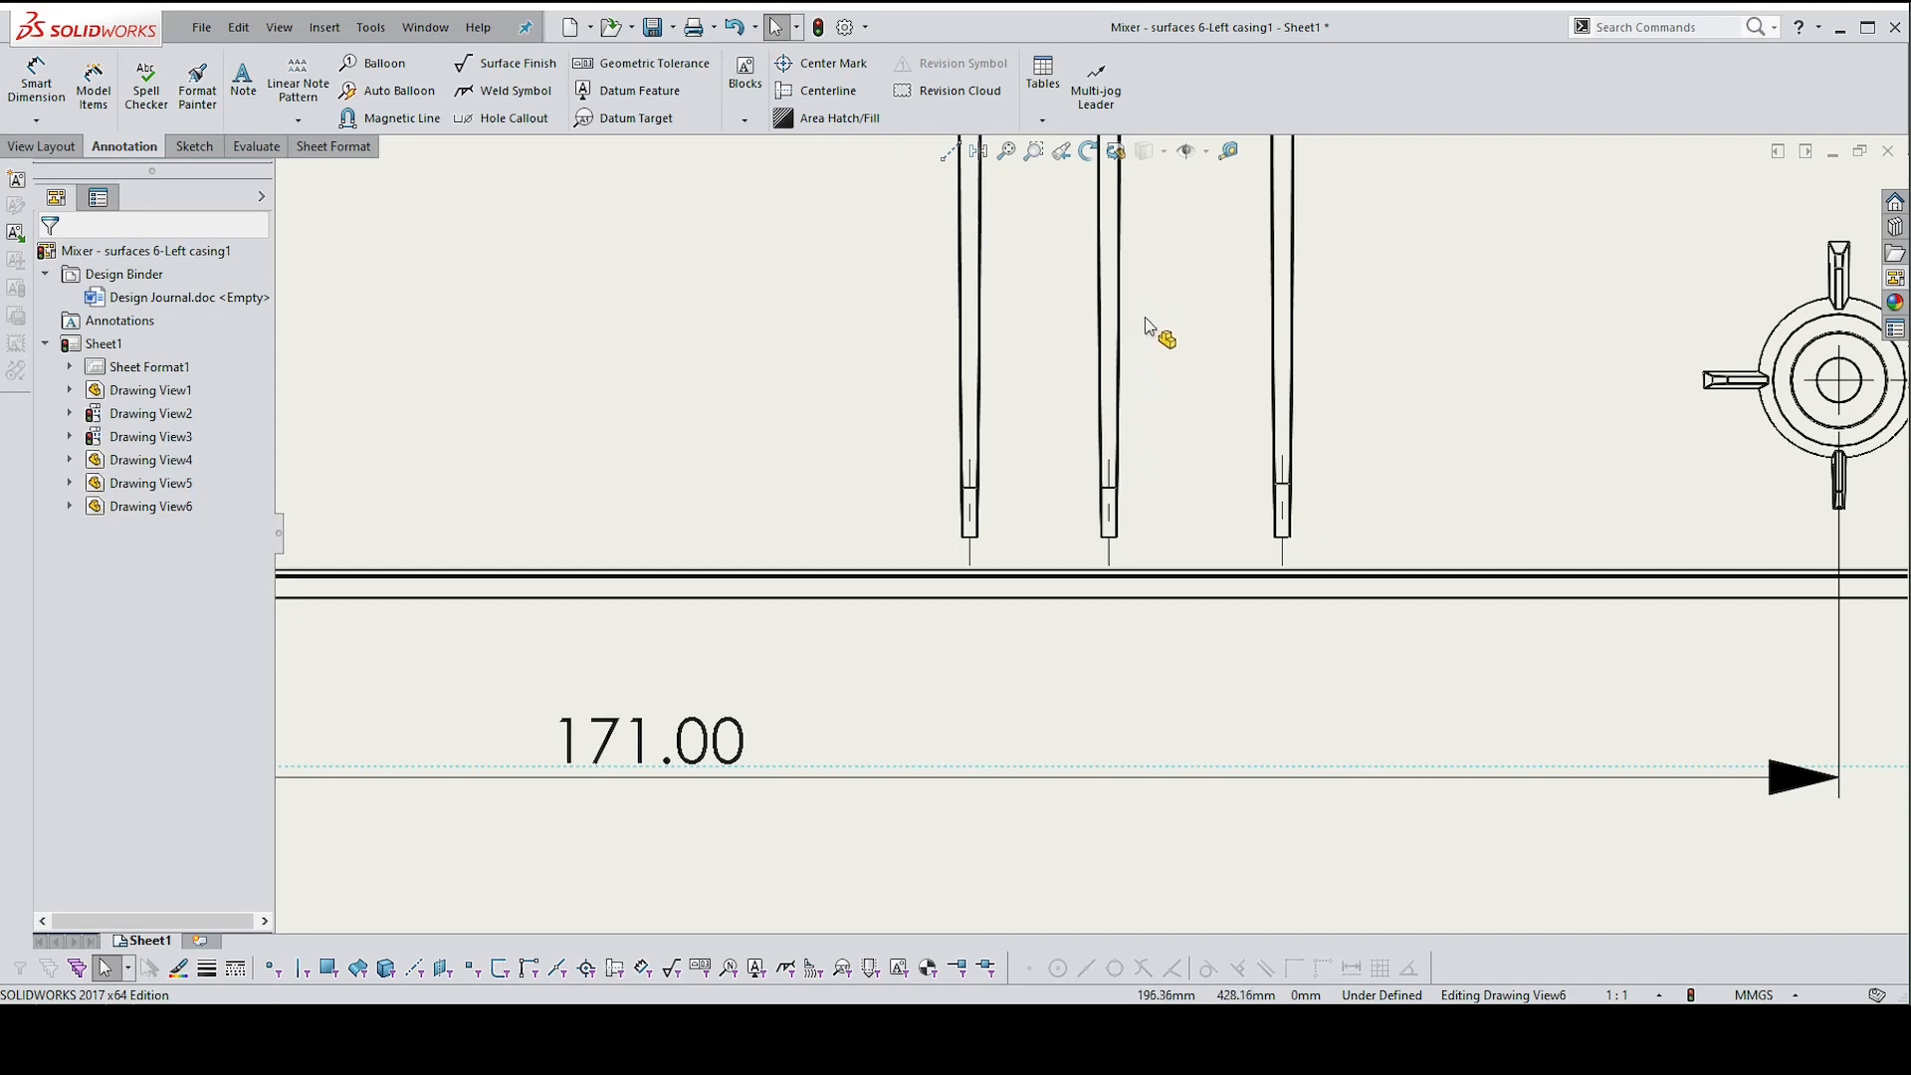
Extend the three right ribs' centerlines downward past the casing's bottom edge in the Front view
click(968, 562)
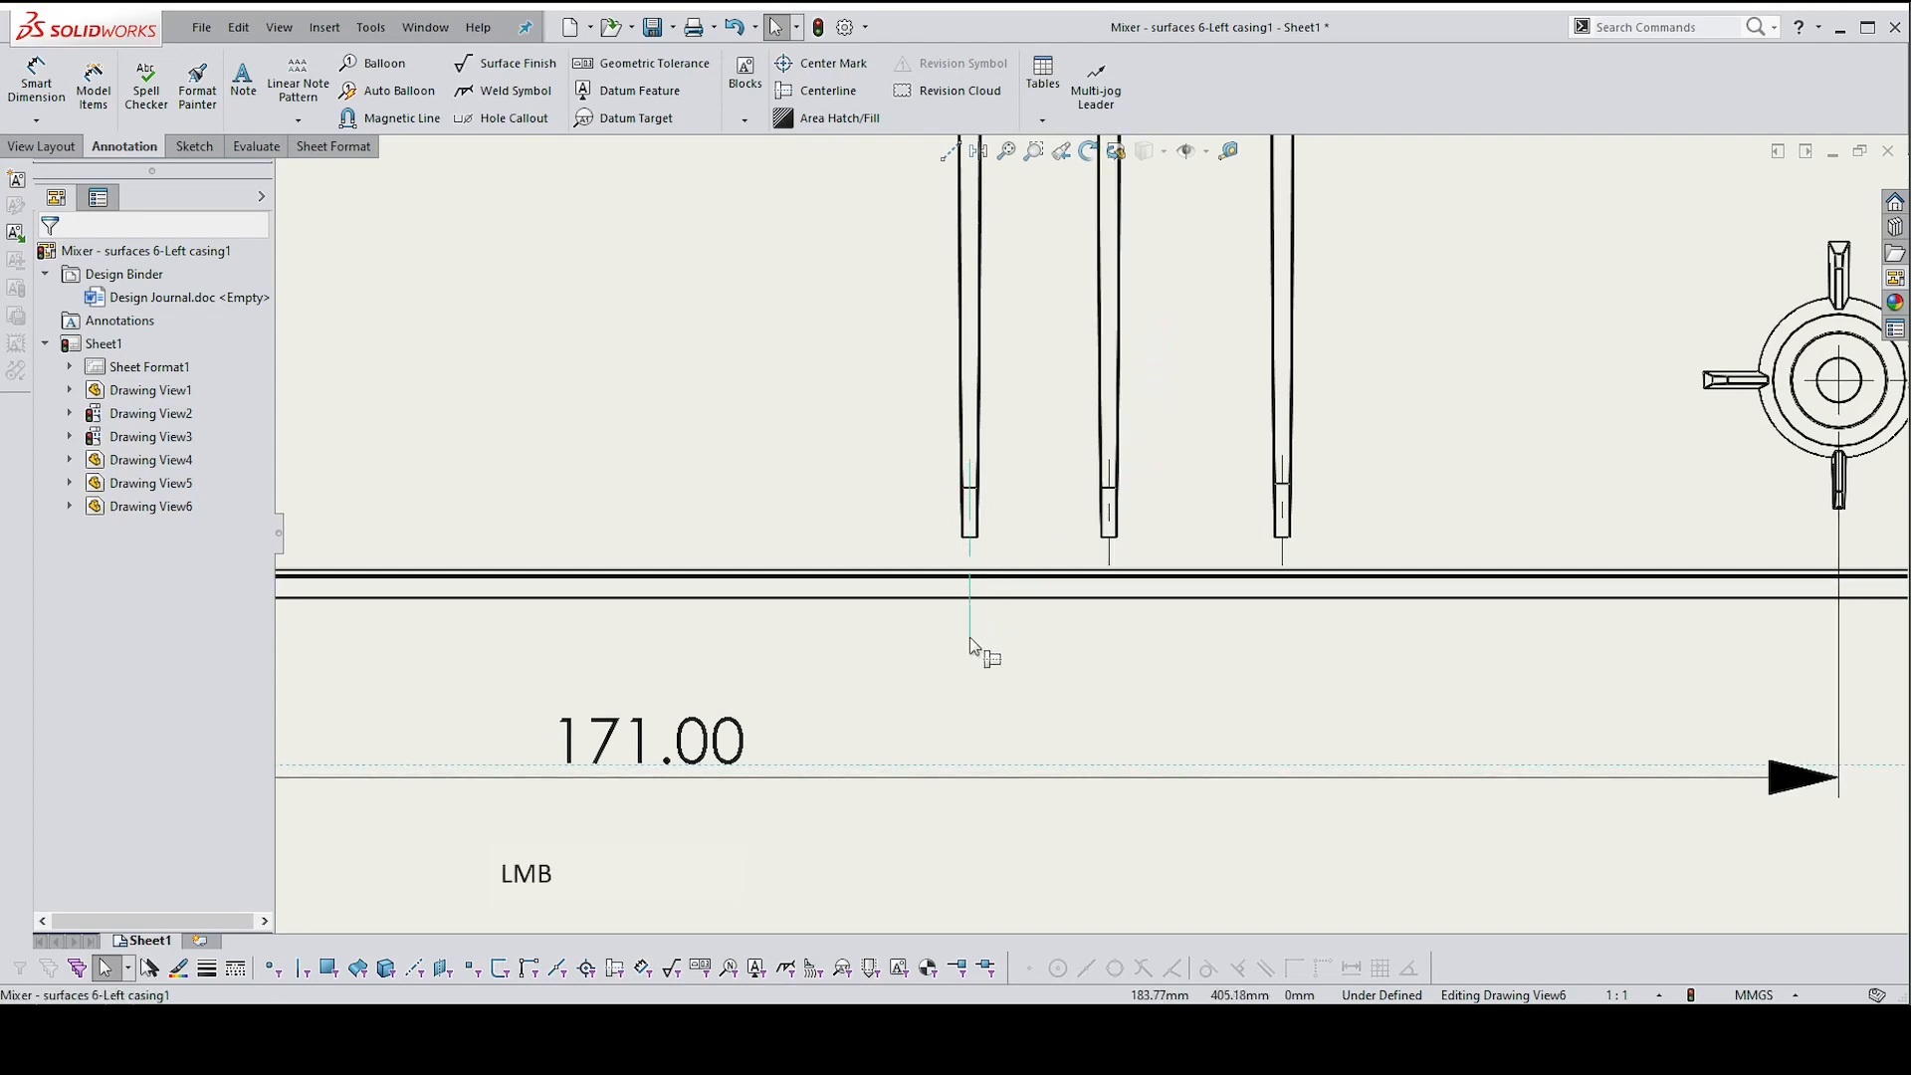
click(1109, 560)
click(1111, 576)
click(1282, 563)
click(1282, 567)
click(1110, 627)
click(1110, 631)
Extend the two left ribs' centerlines downward past the casing's bottom edge in the Front view
scroll(1108, 639, down, 5)
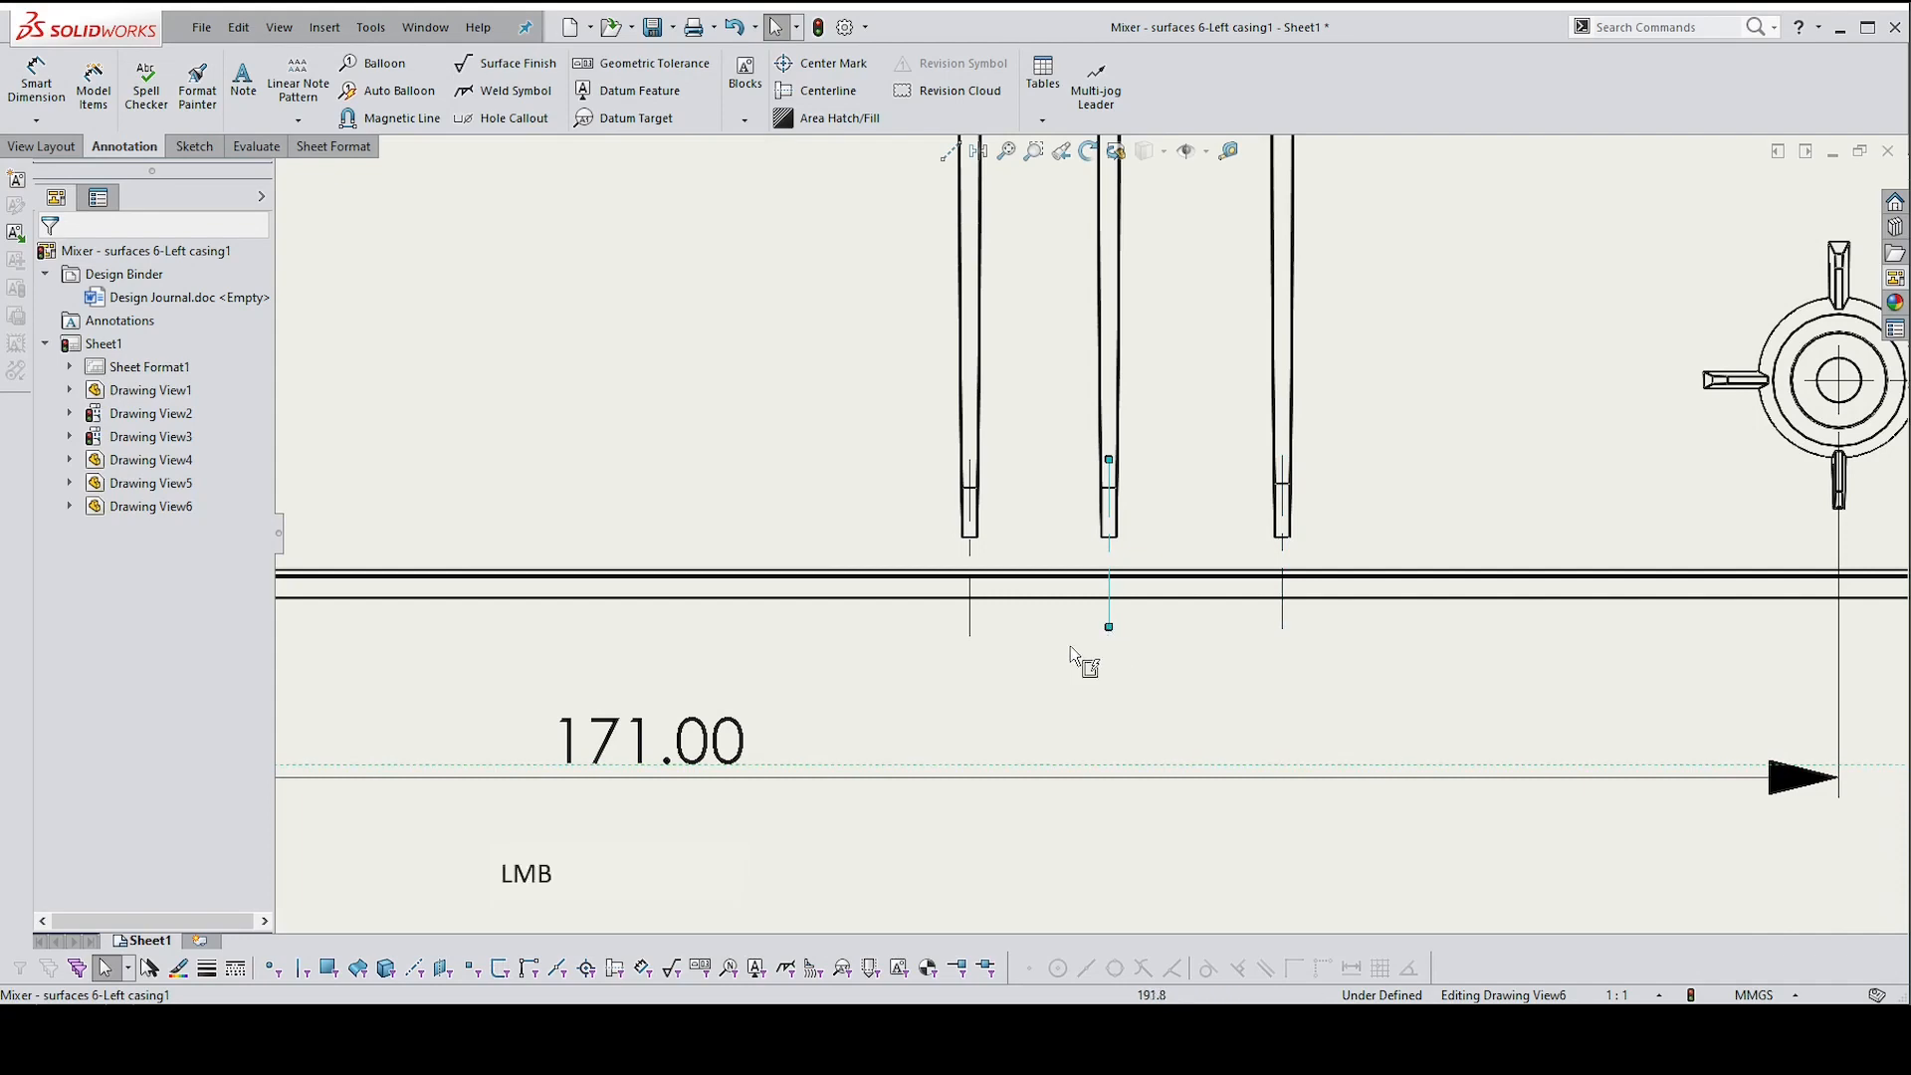
scroll(674, 567, up, 3)
scroll(601, 537, up, 2)
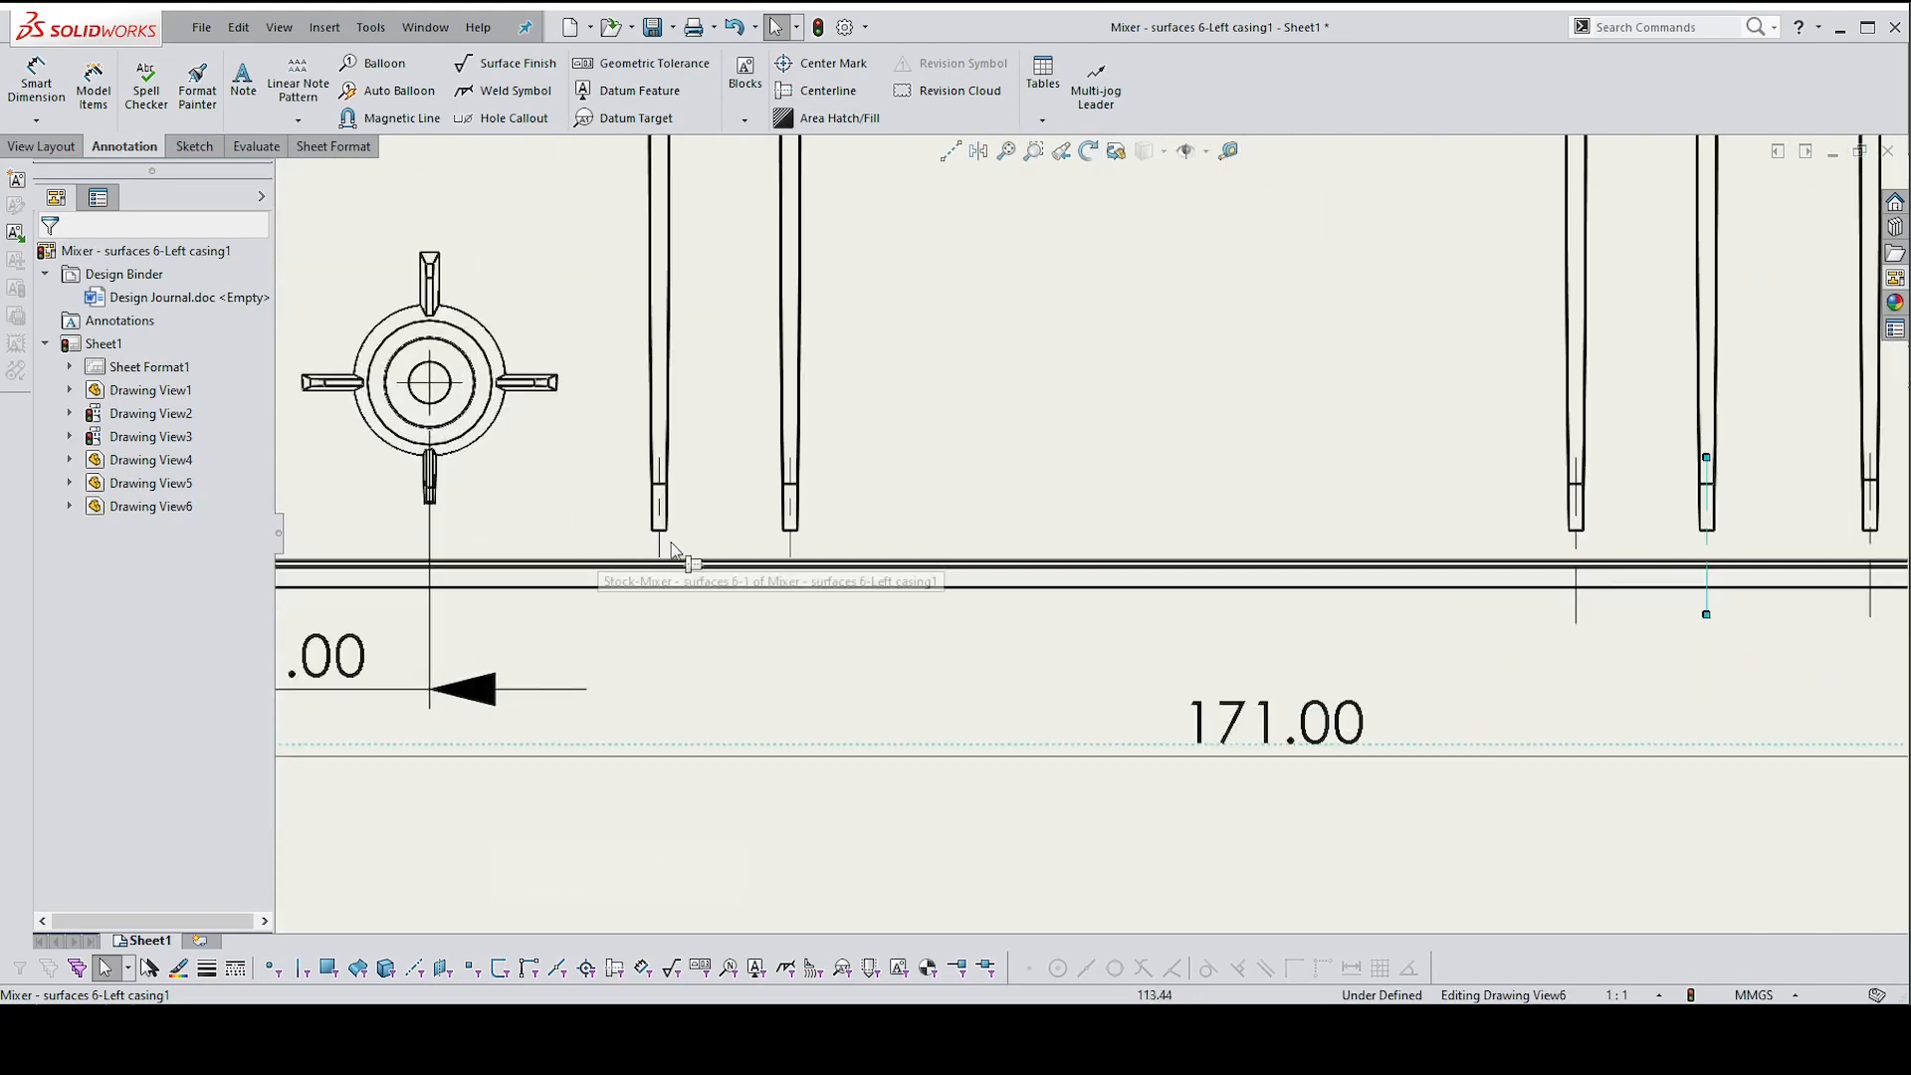
click(659, 557)
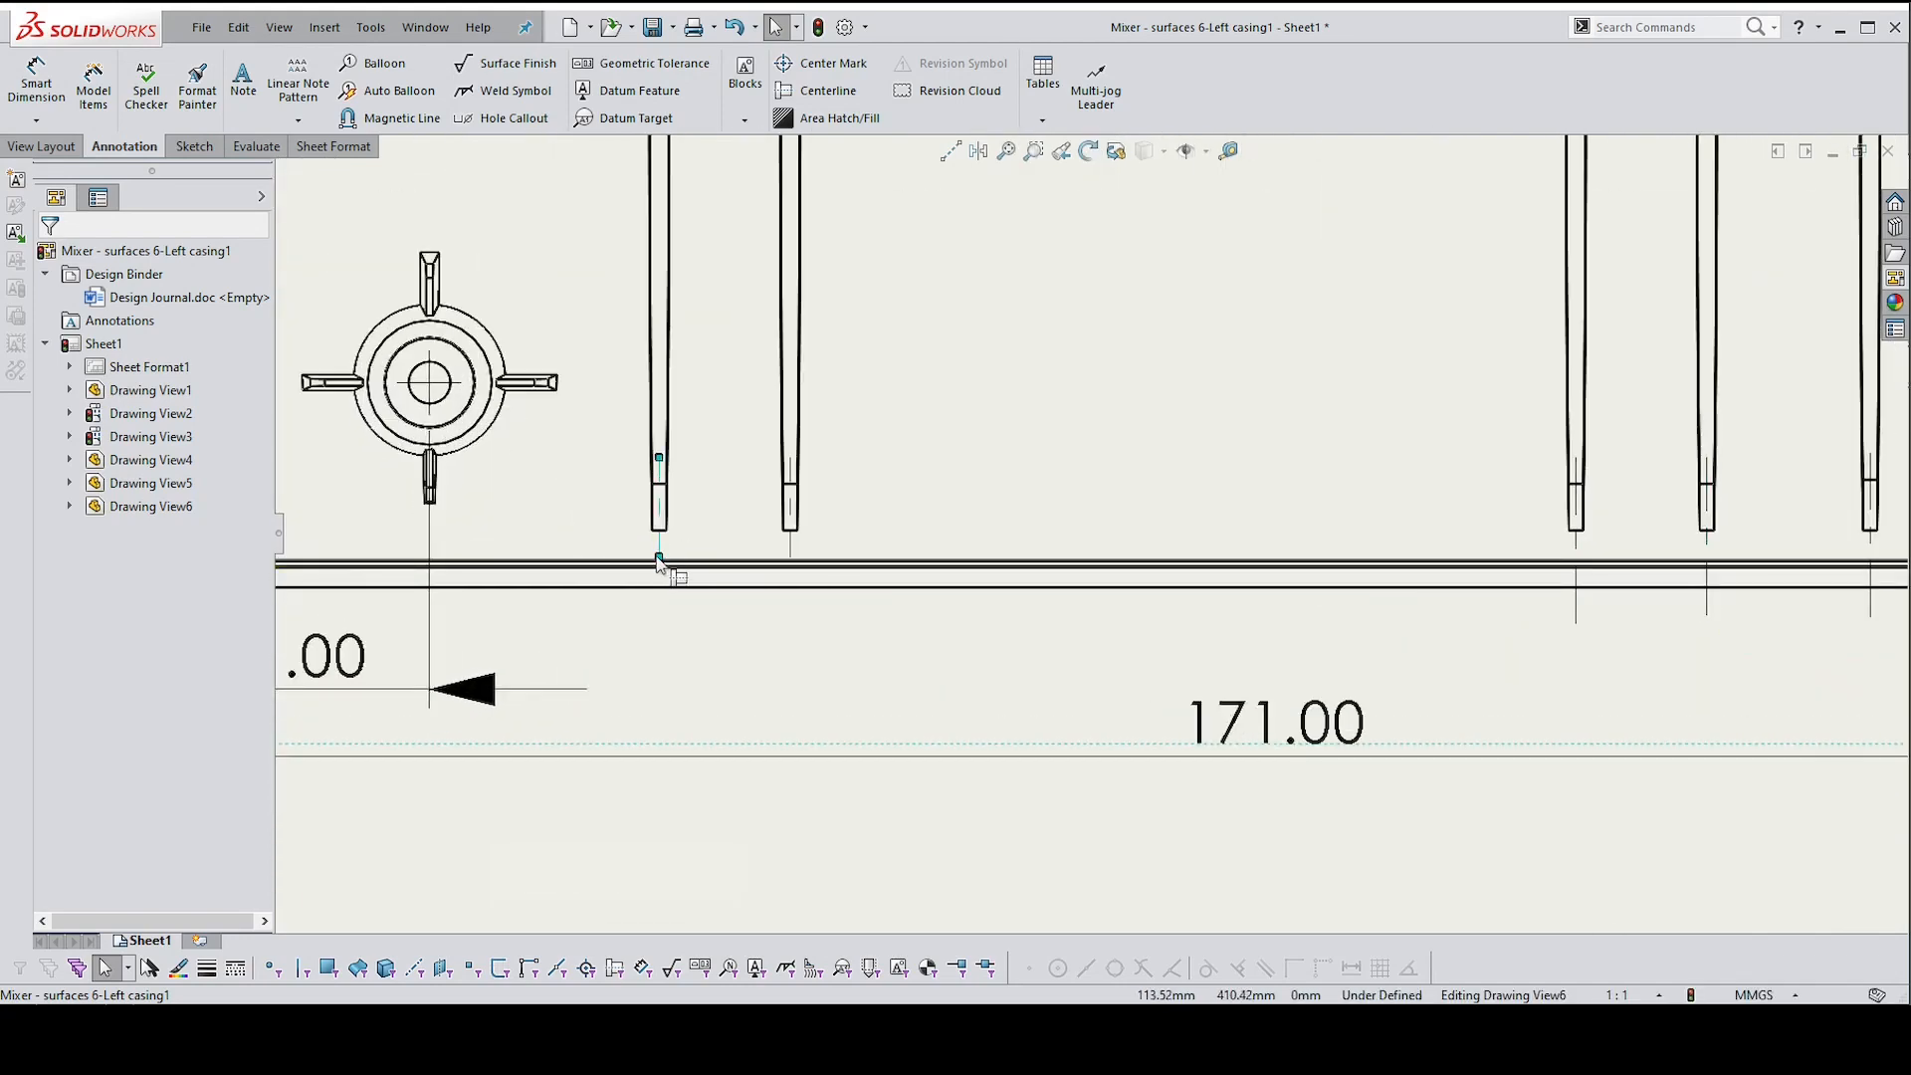
drag(659, 560, 658, 605)
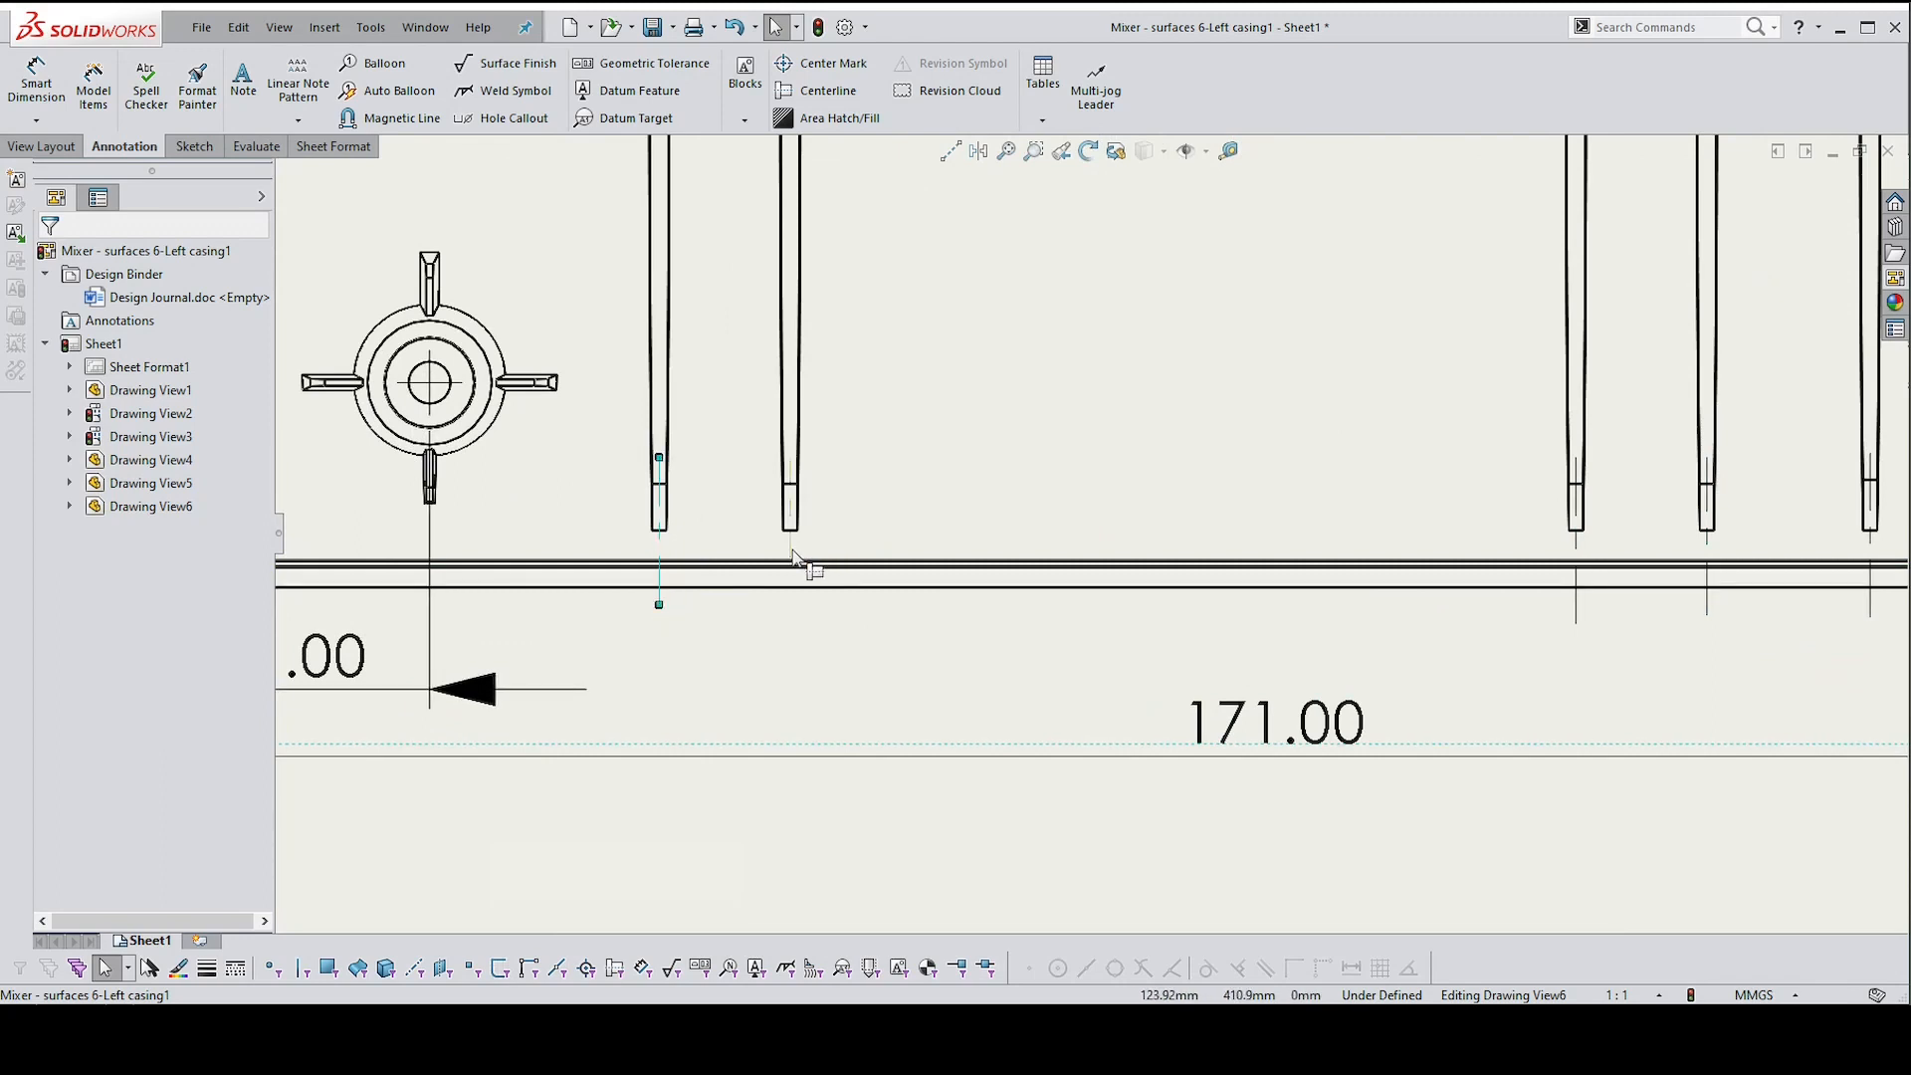
click(790, 561)
drag(793, 560, 786, 599)
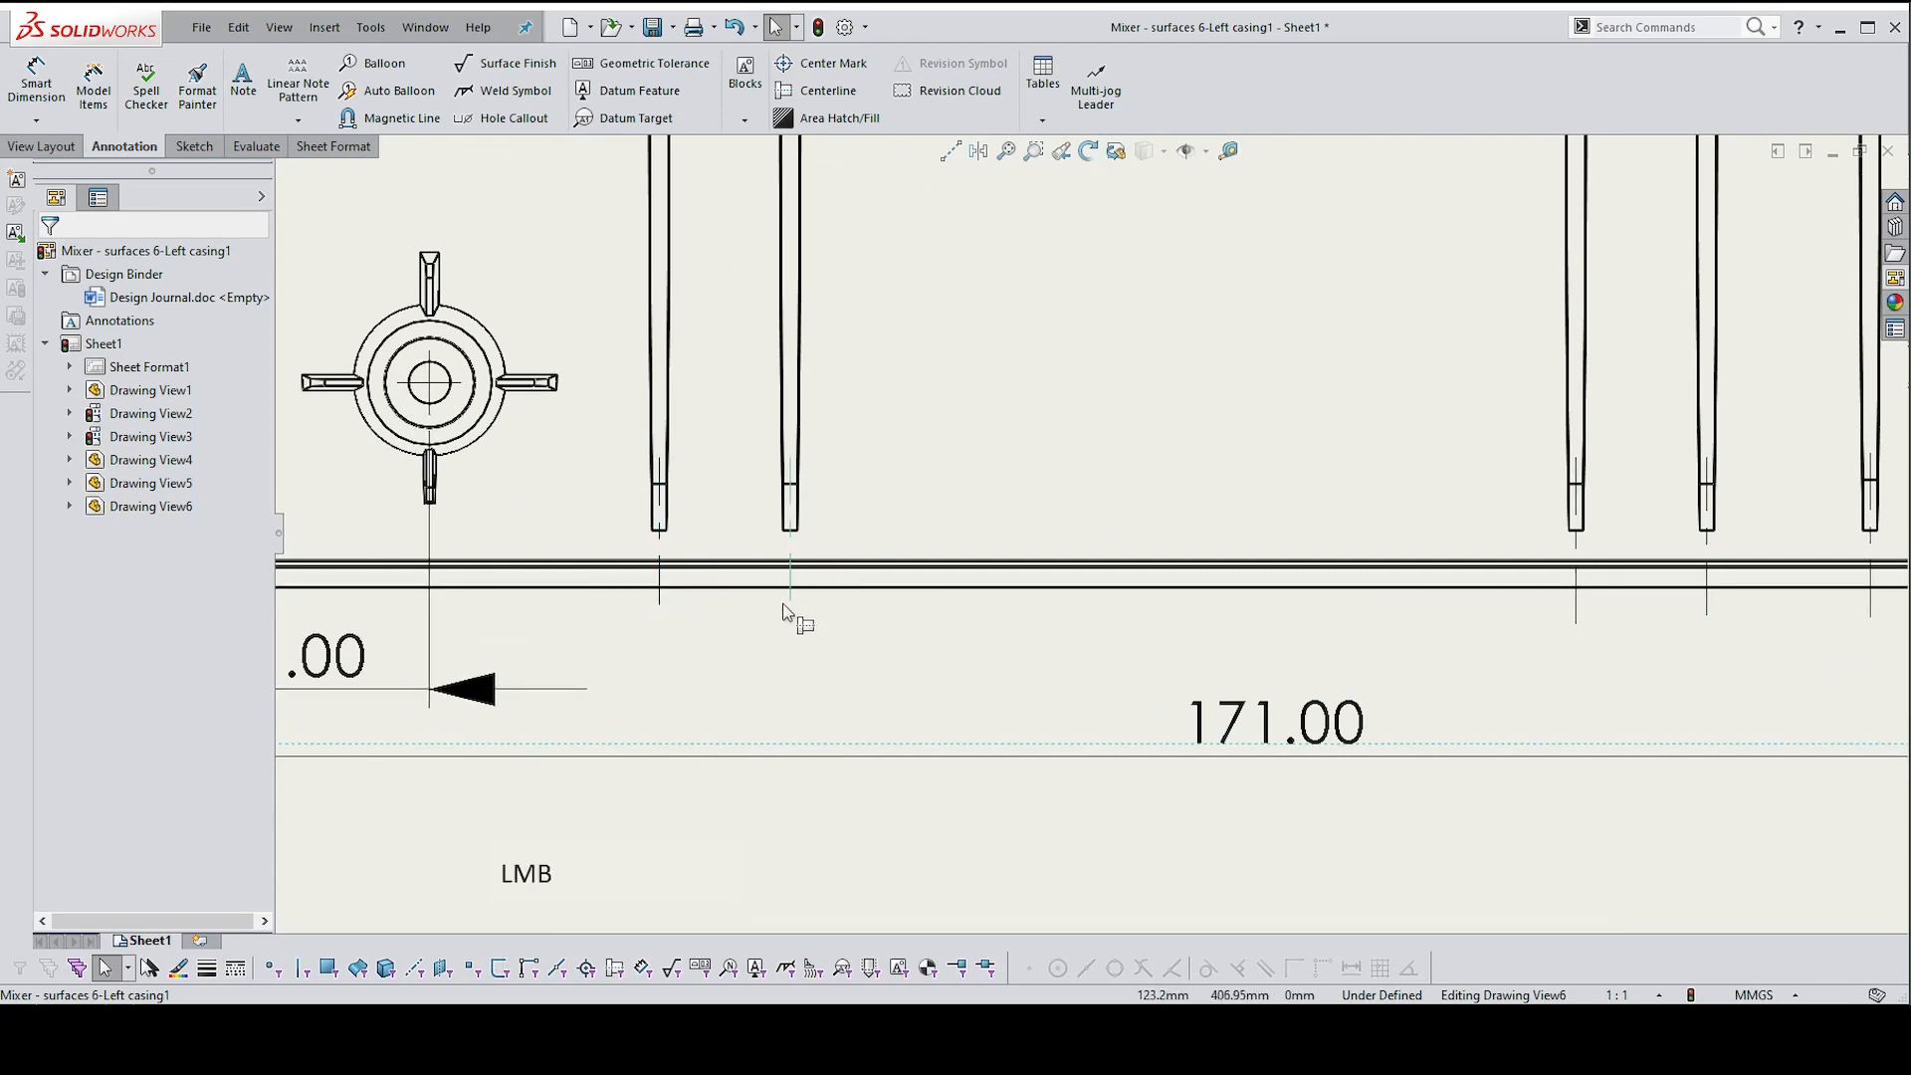
scroll(787, 621, down, 6)
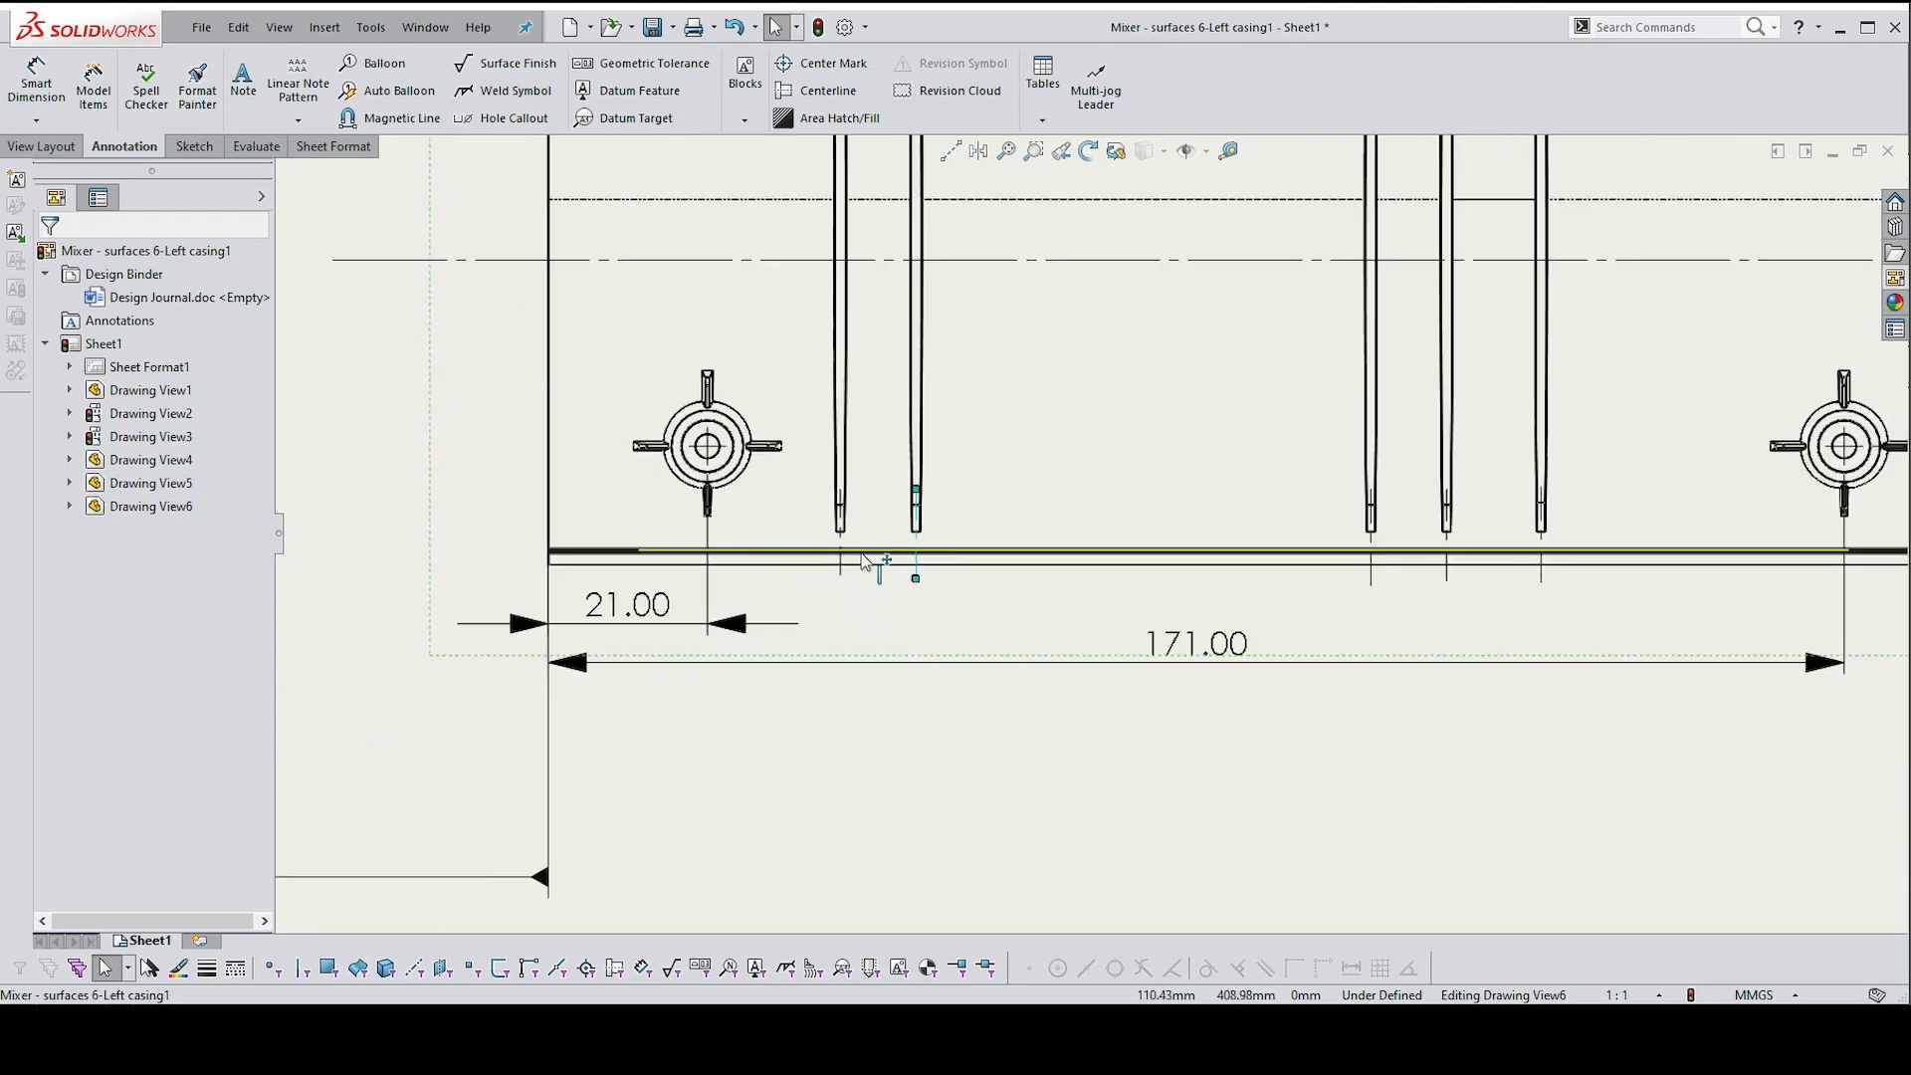
key(Escape)
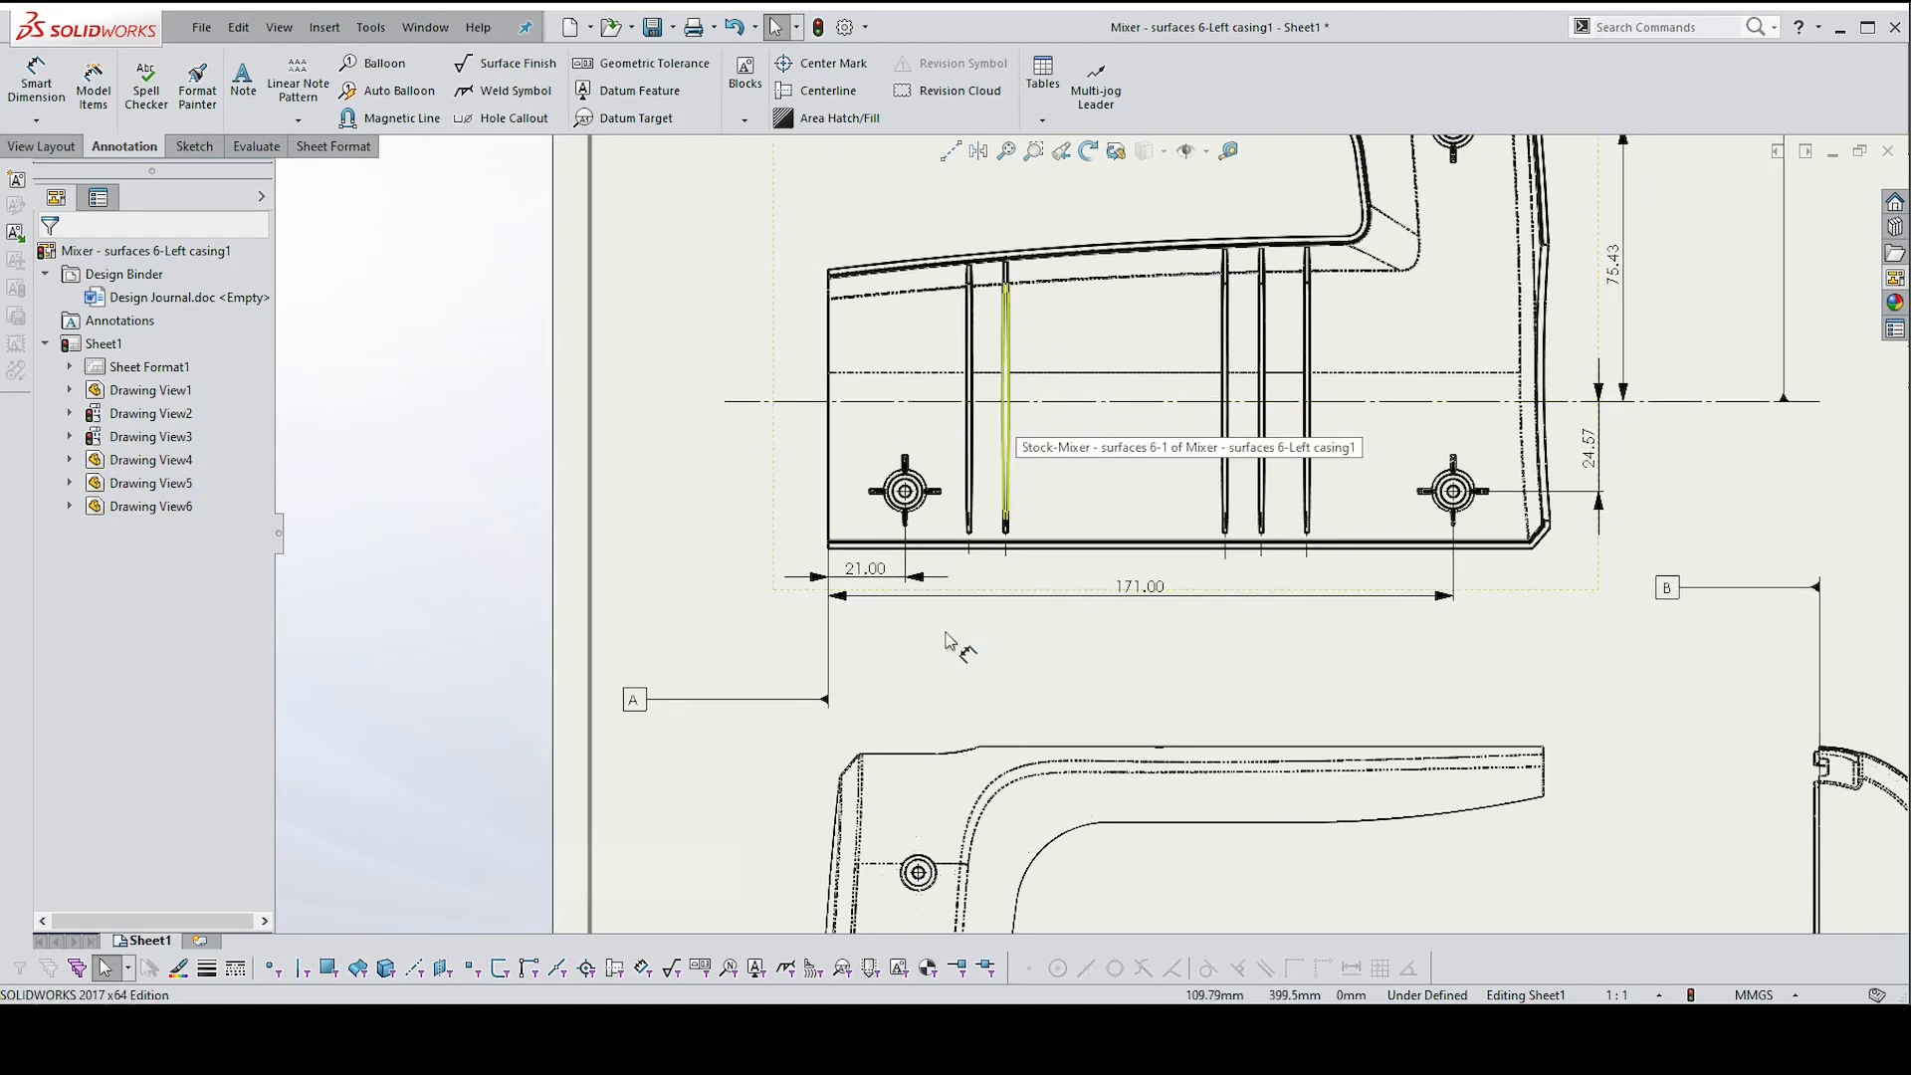
Dimension the horizontal distance from the Front view's left edge to the first rib's centerline, placing it below the boss dimensions
scroll(941, 657, up, 2)
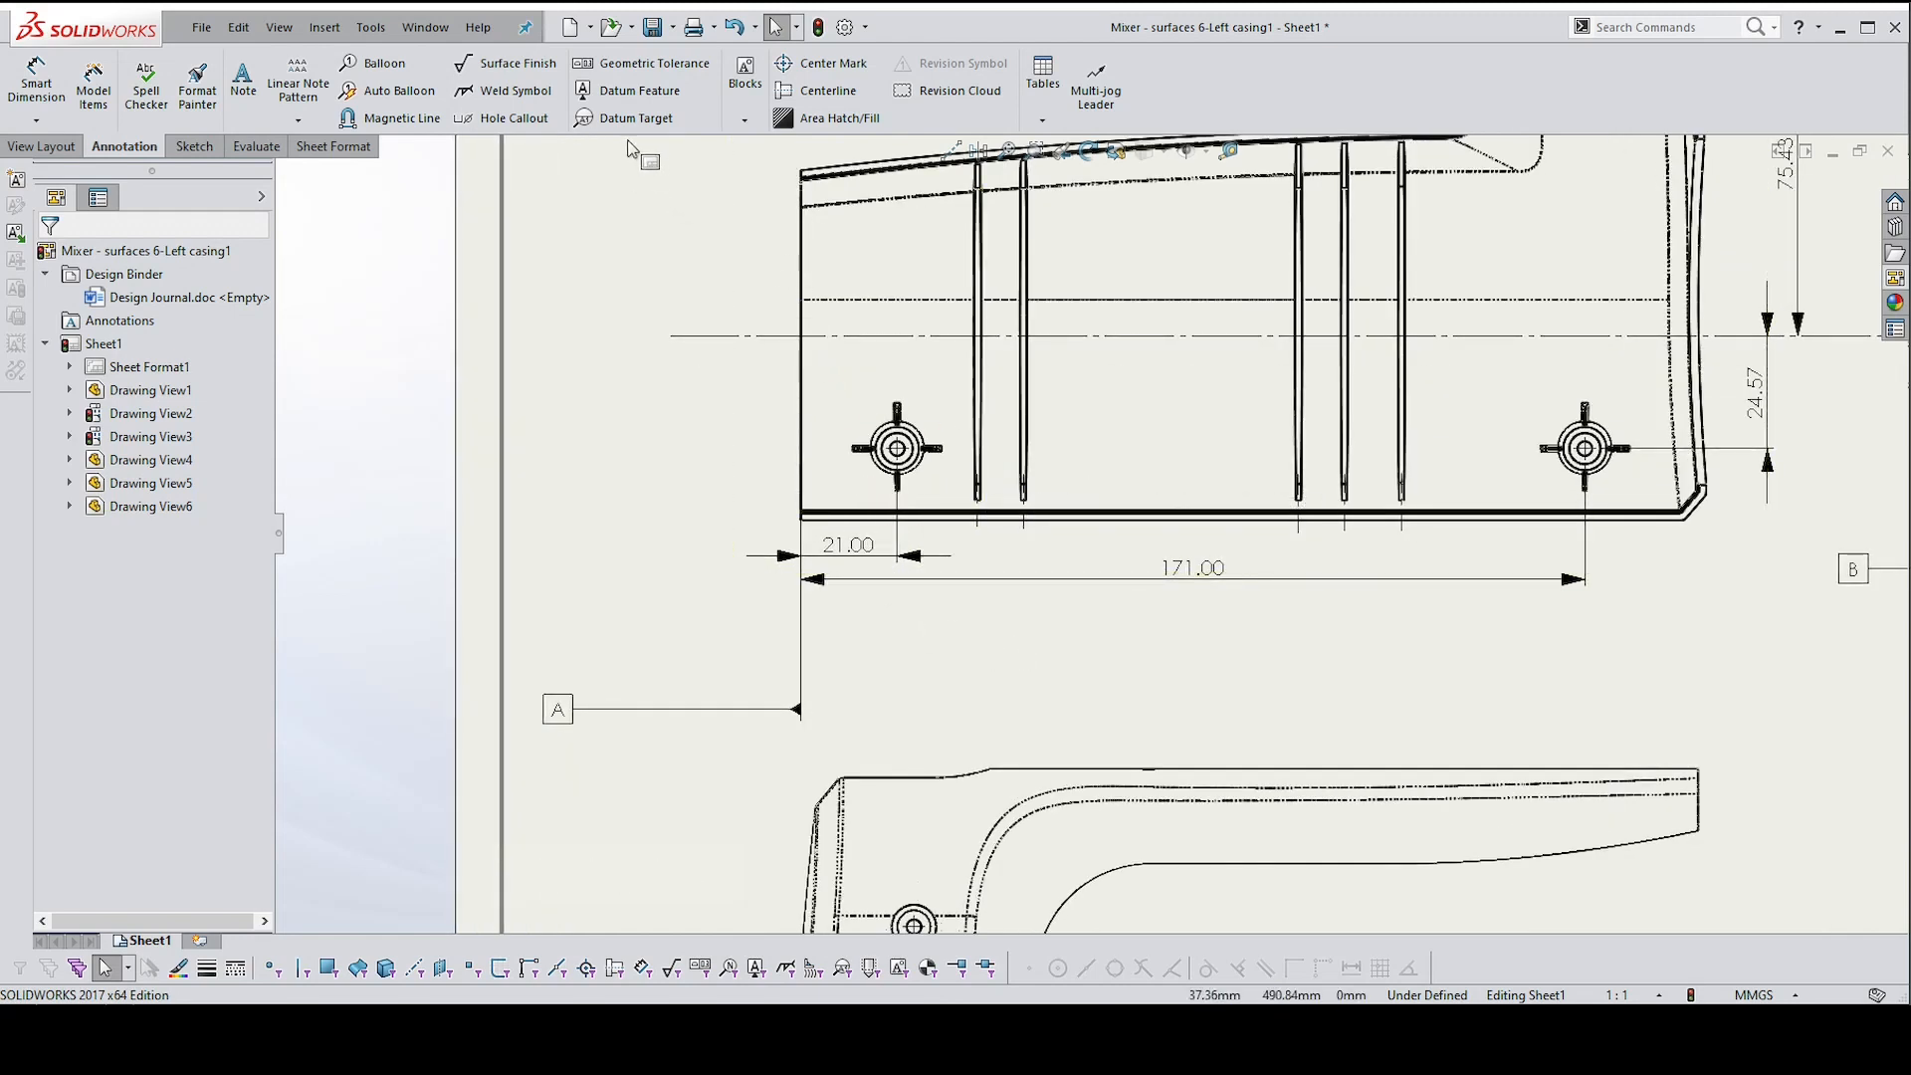
right_drag(594, 293, 603, 175)
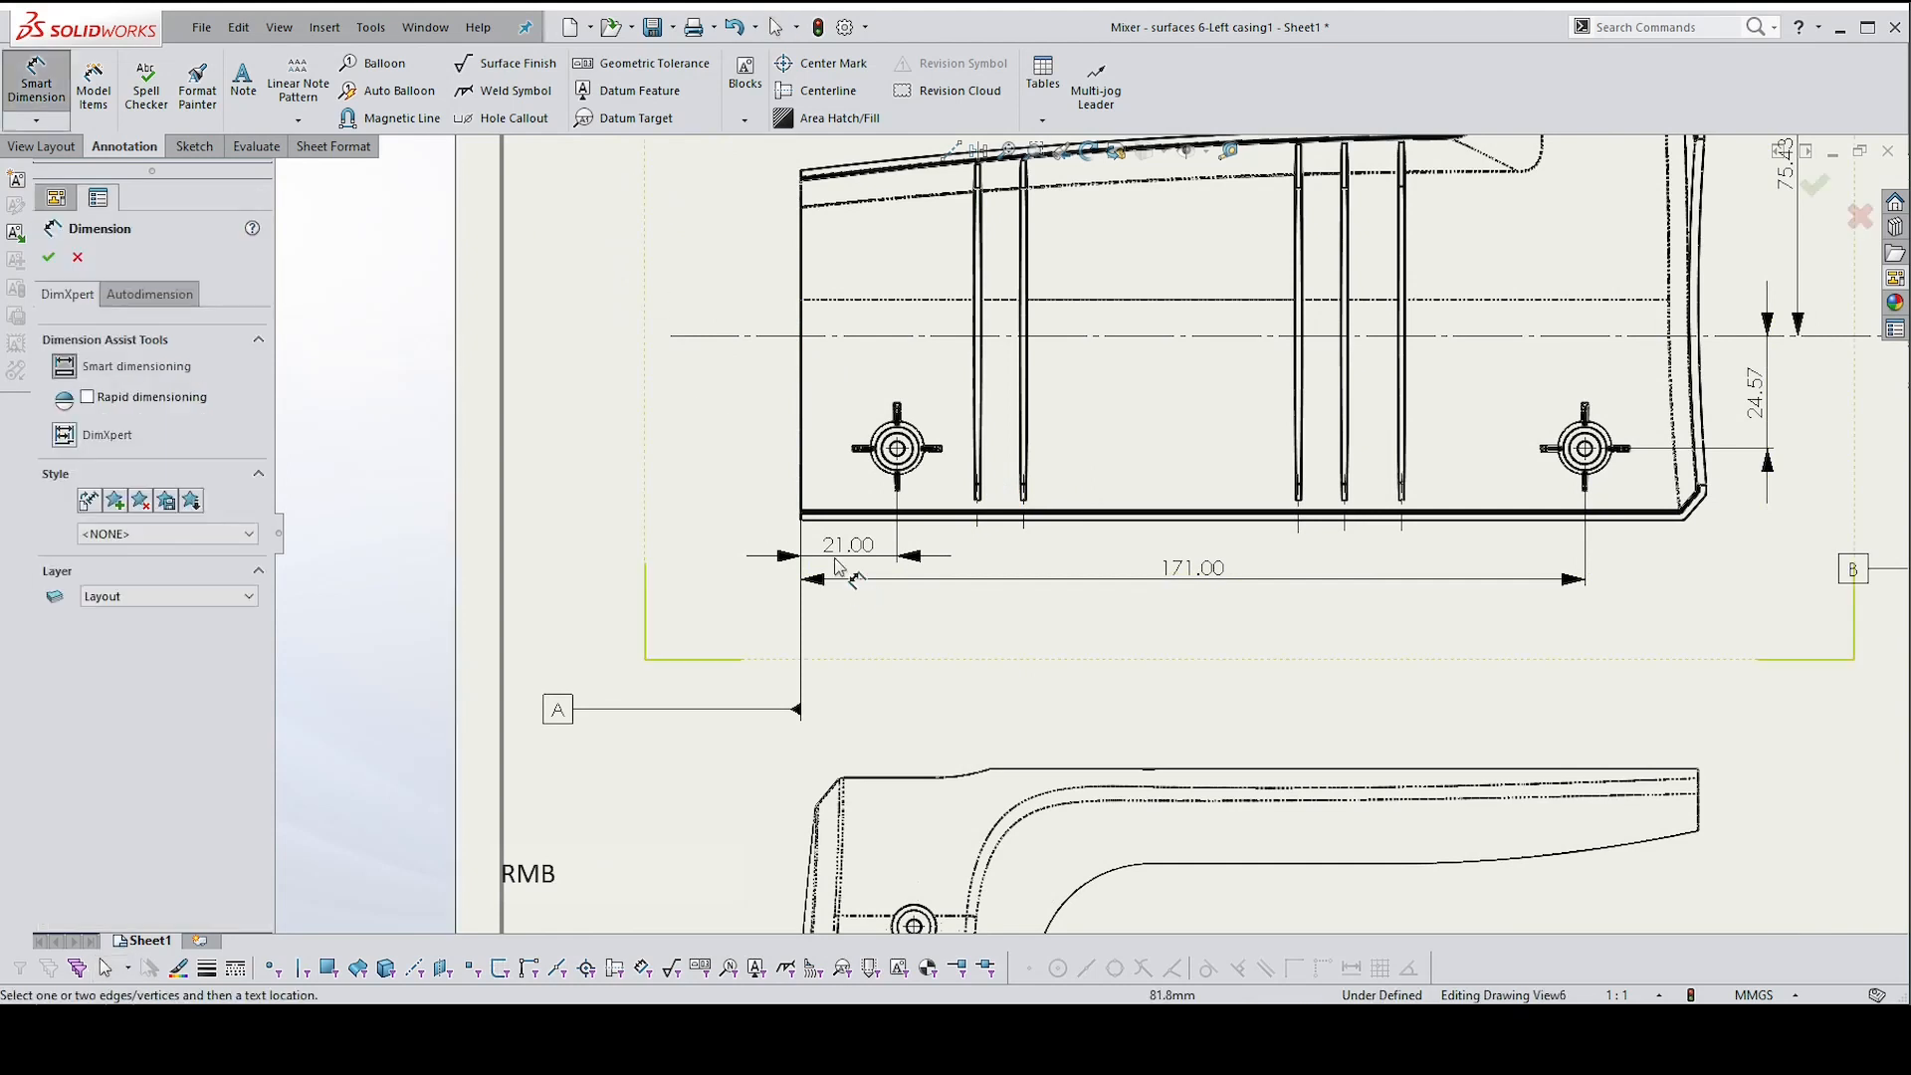
click(802, 444)
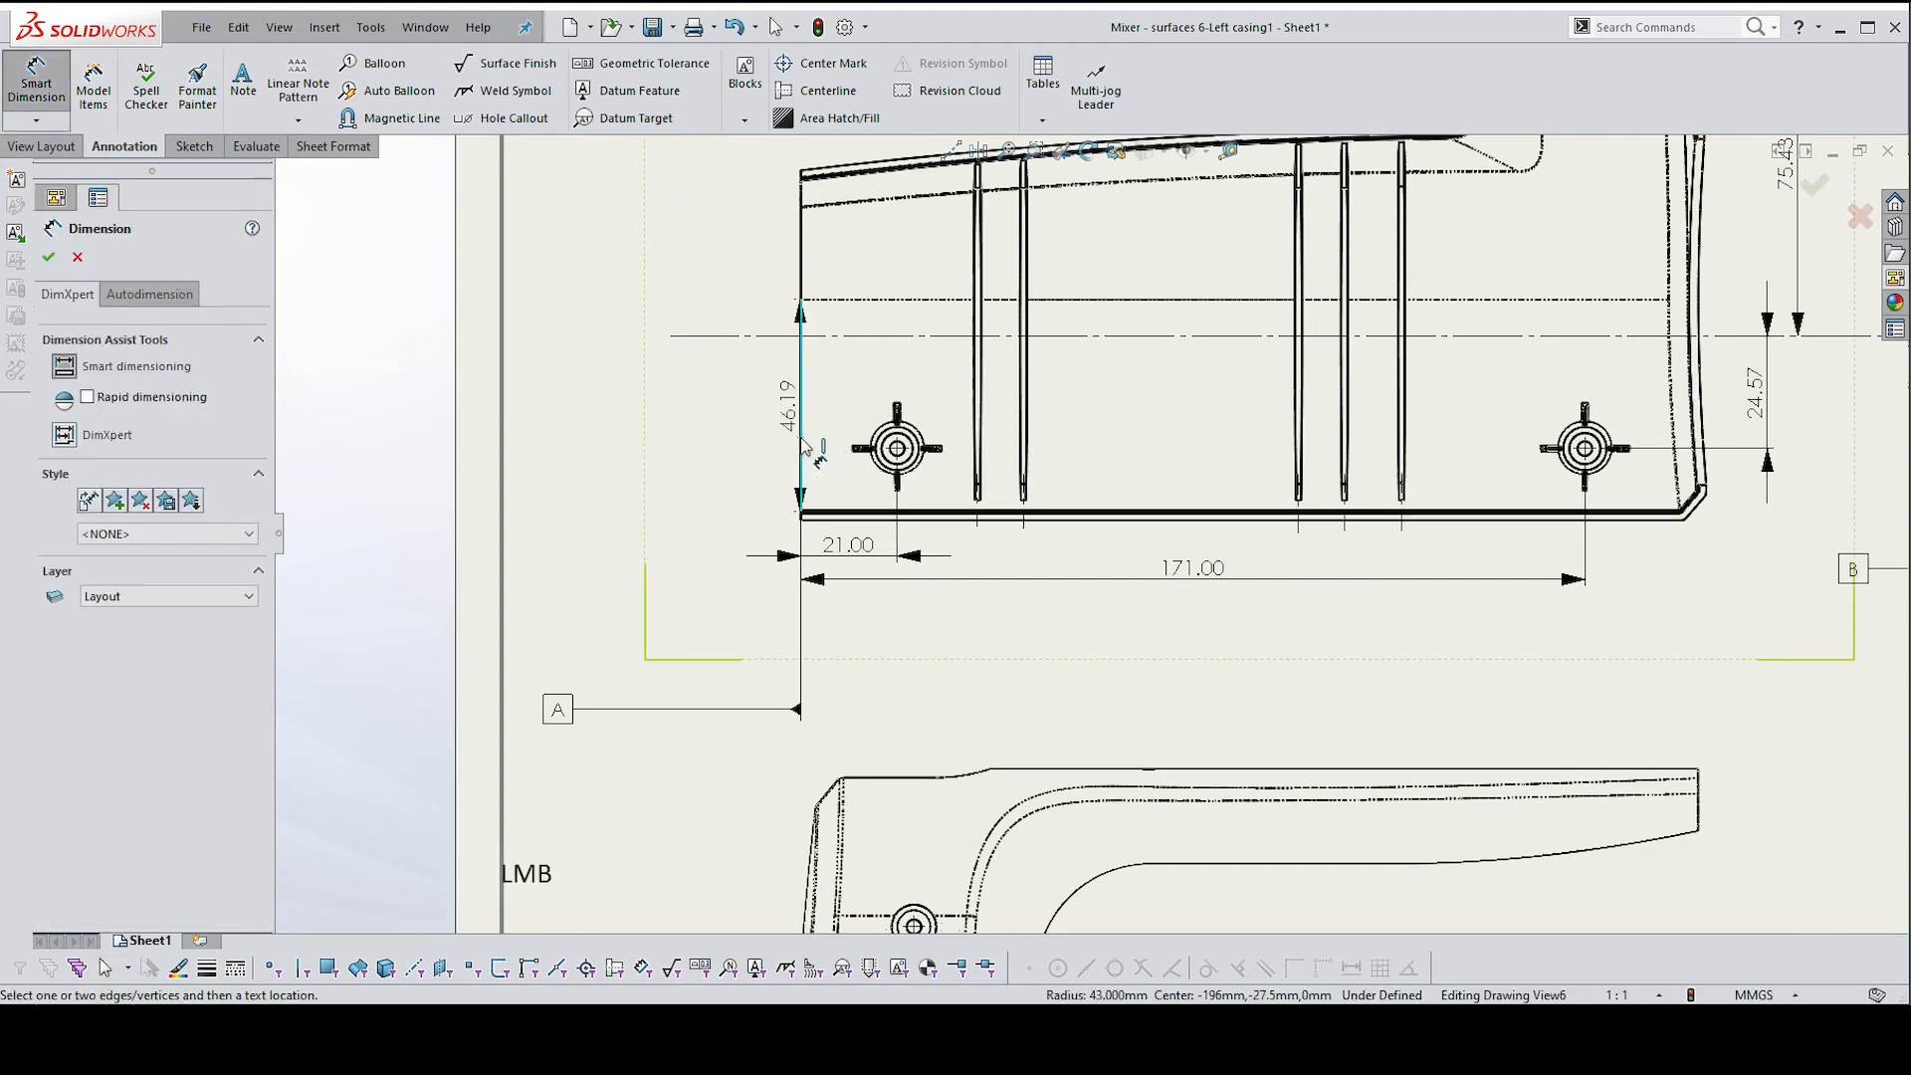
click(978, 520)
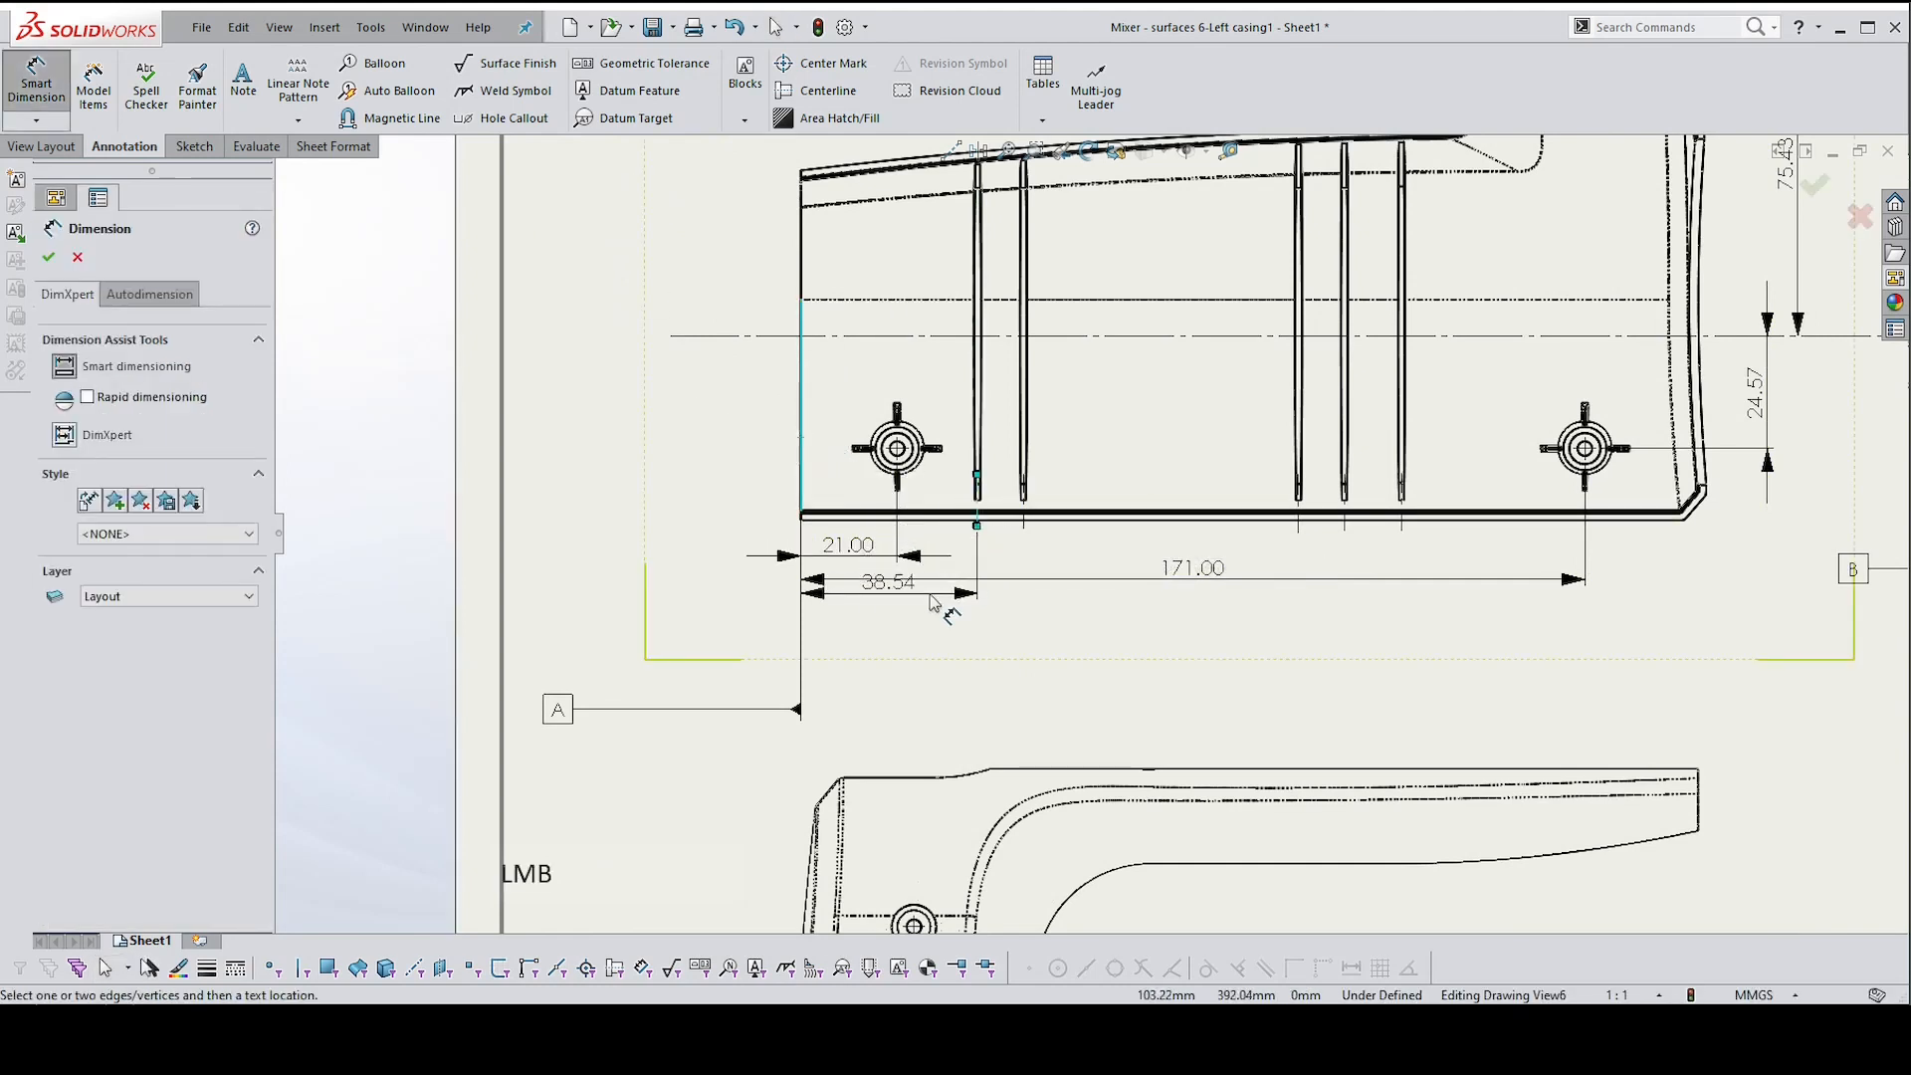
click(889, 591)
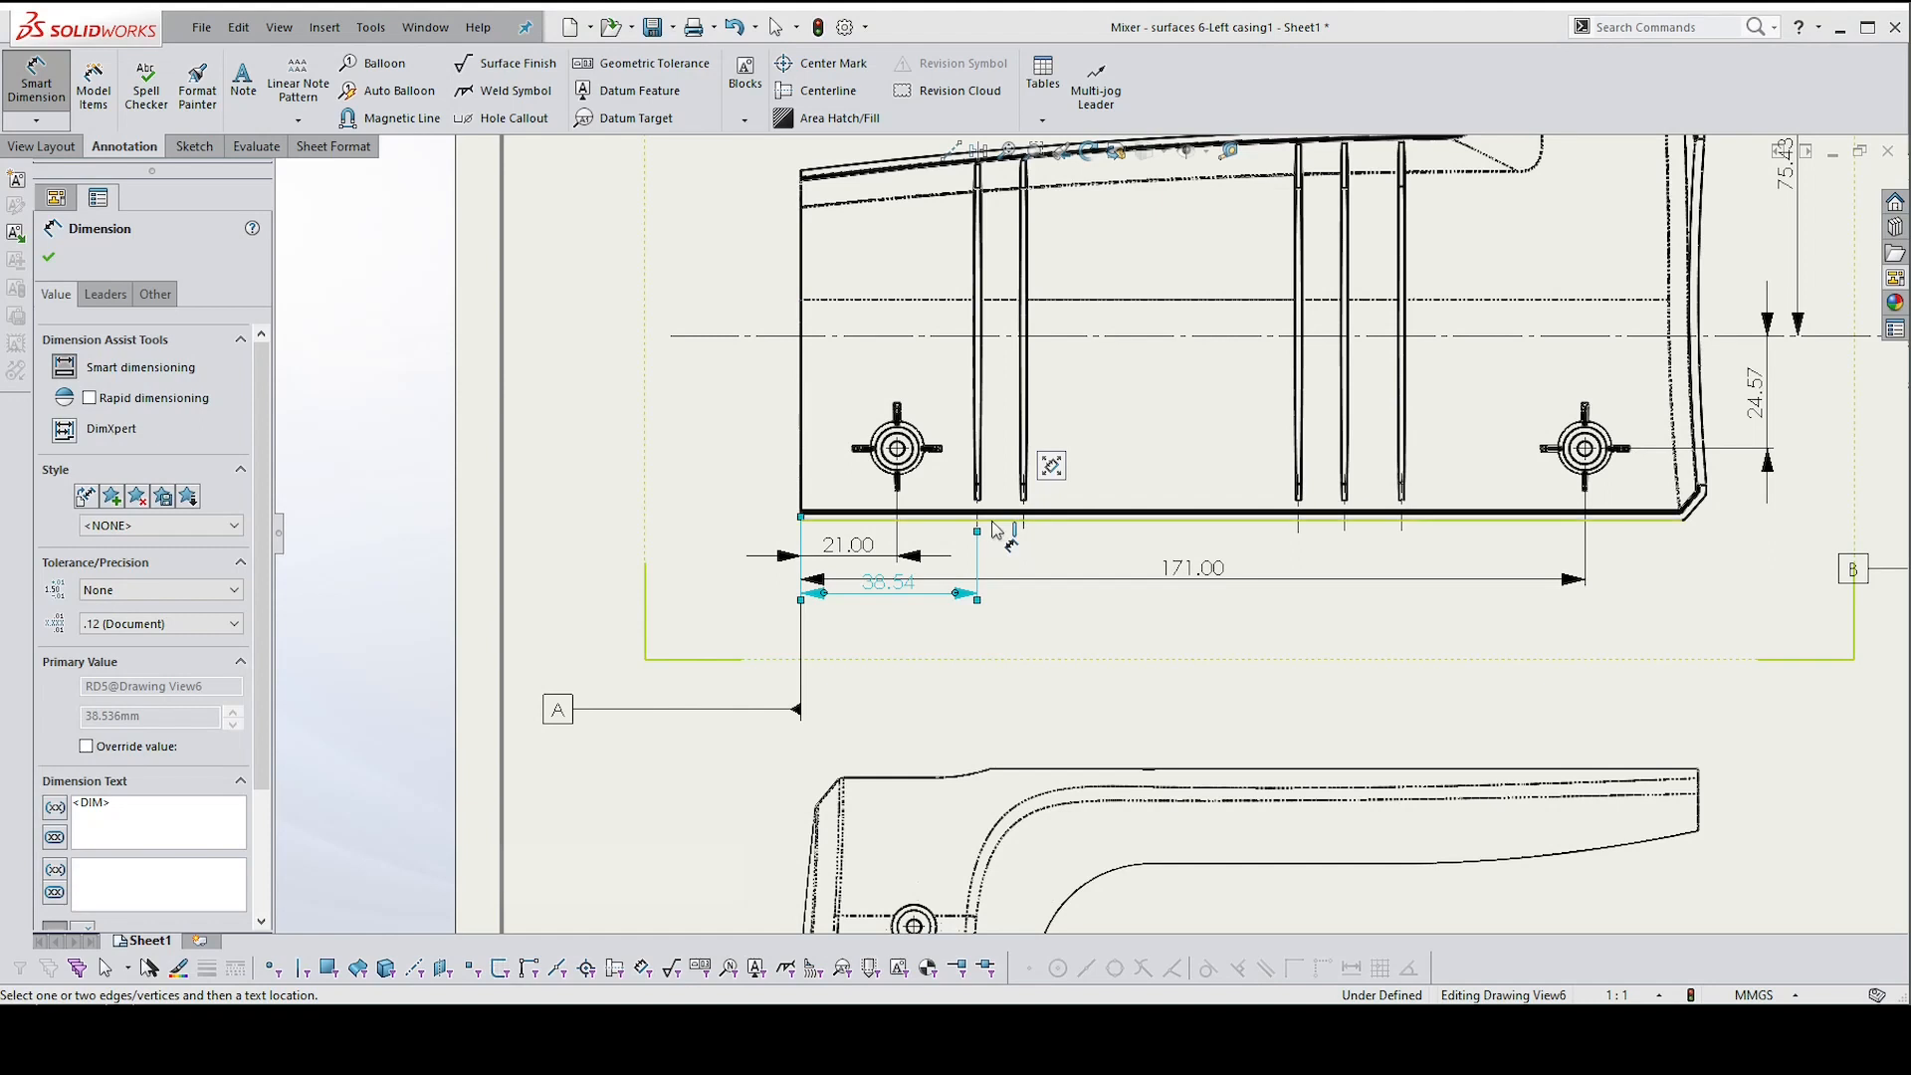
Dimension the horizontal distances from the Front view's left edge to the second and third ribs' centerlines, stacking them below the first rib's dimension
click(801, 450)
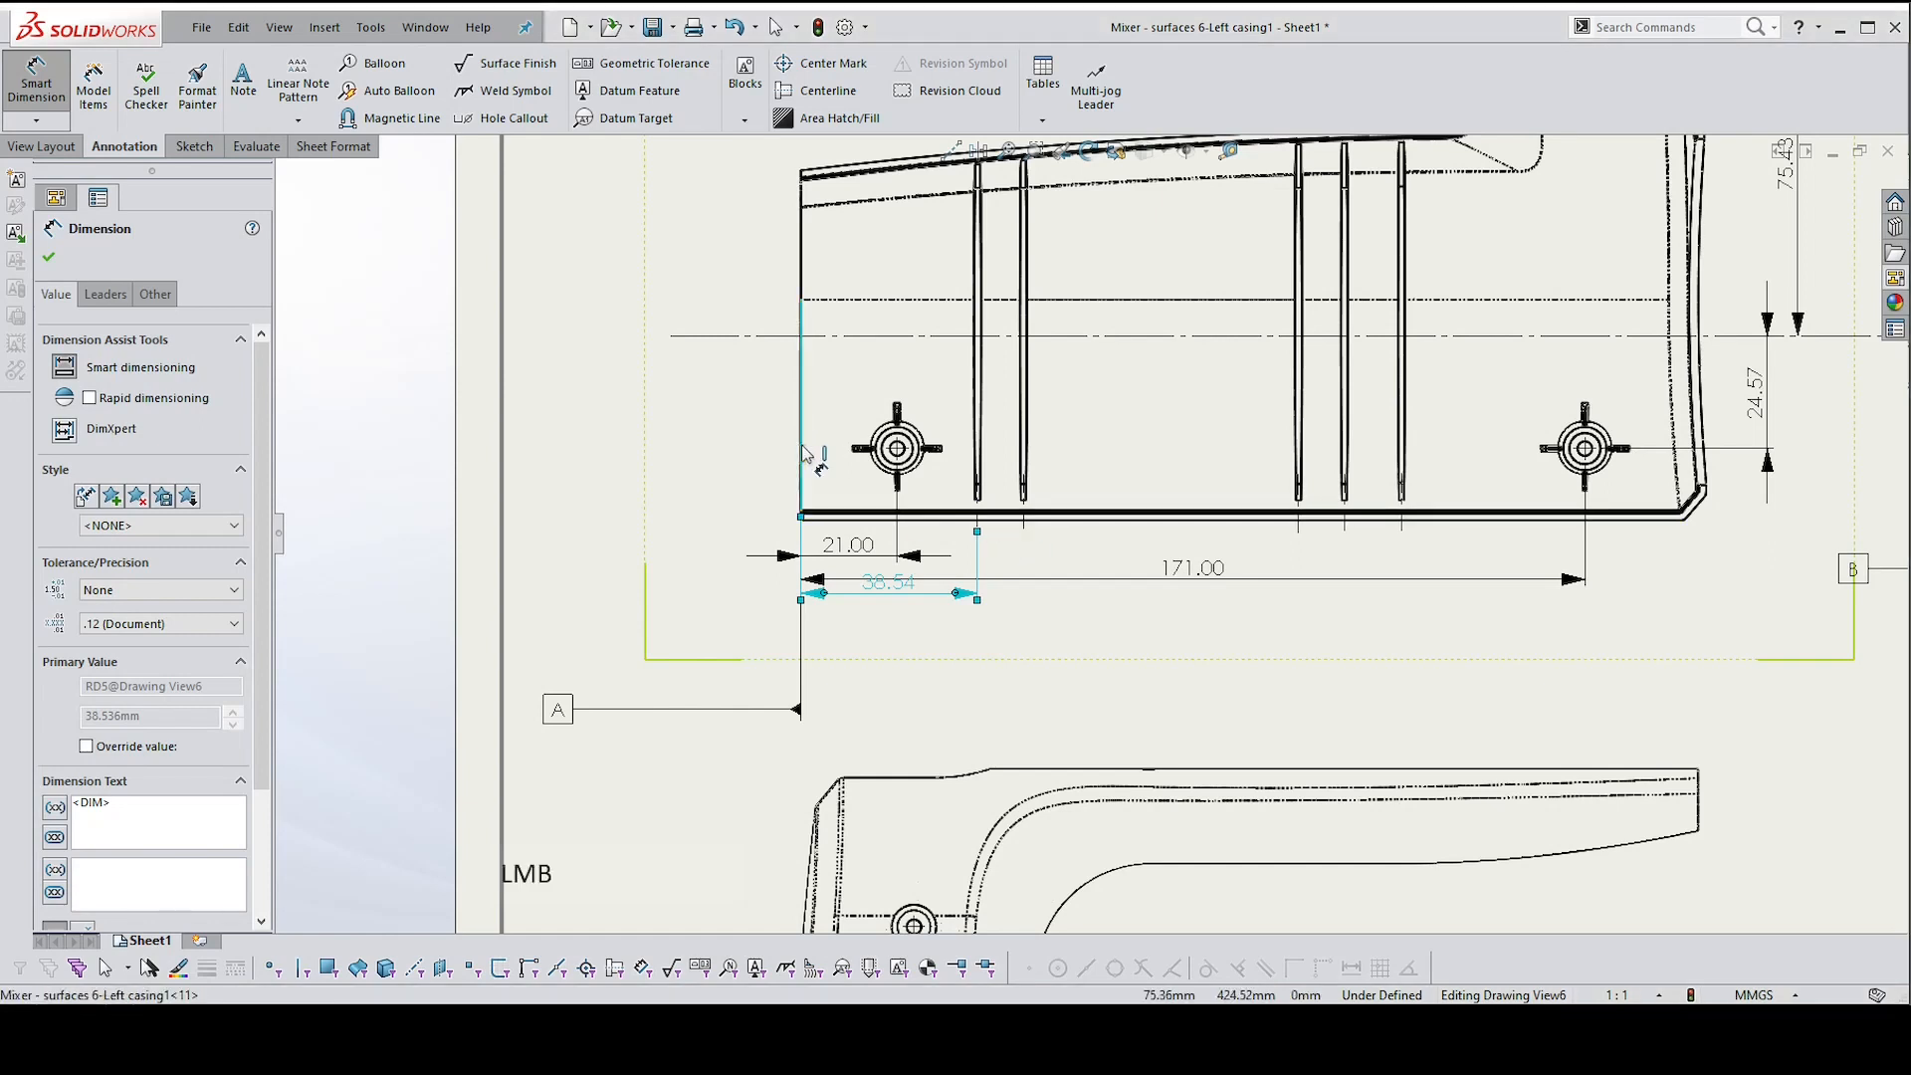
click(1024, 528)
click(980, 603)
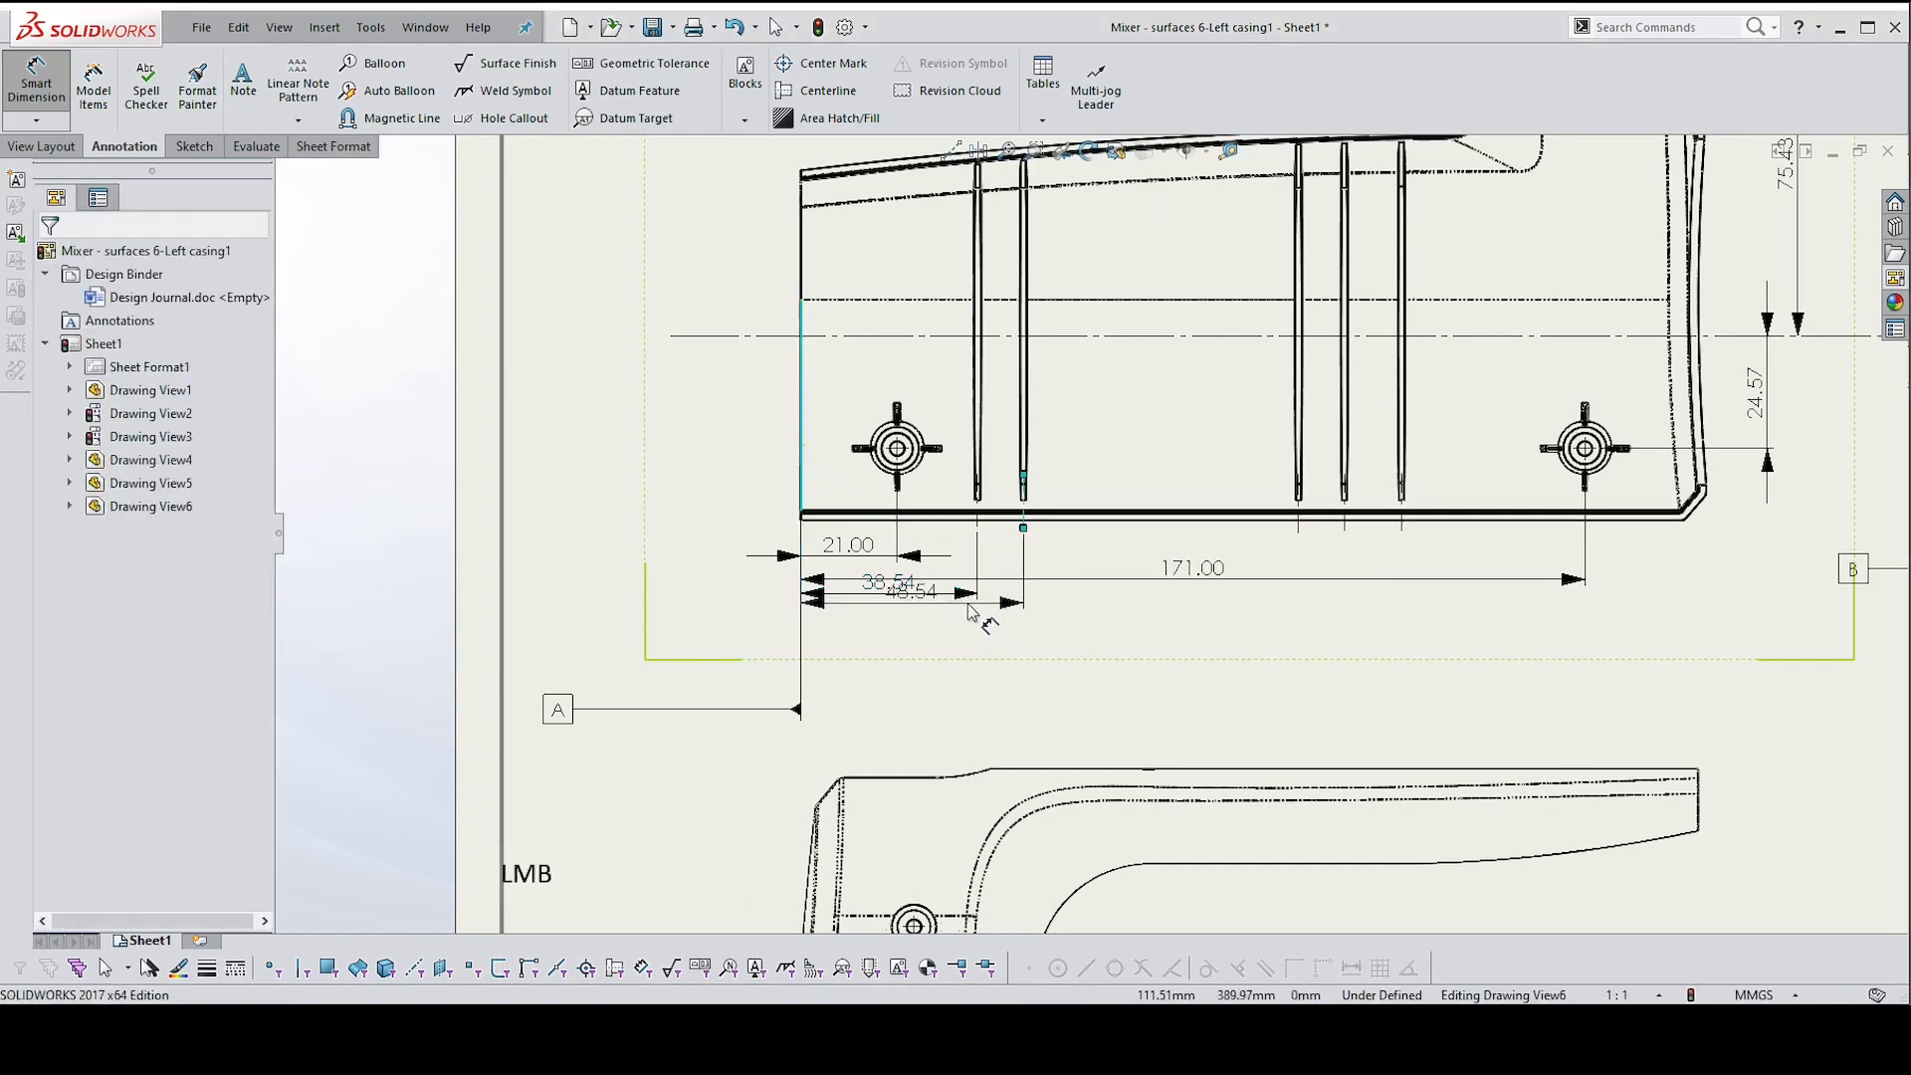
click(803, 464)
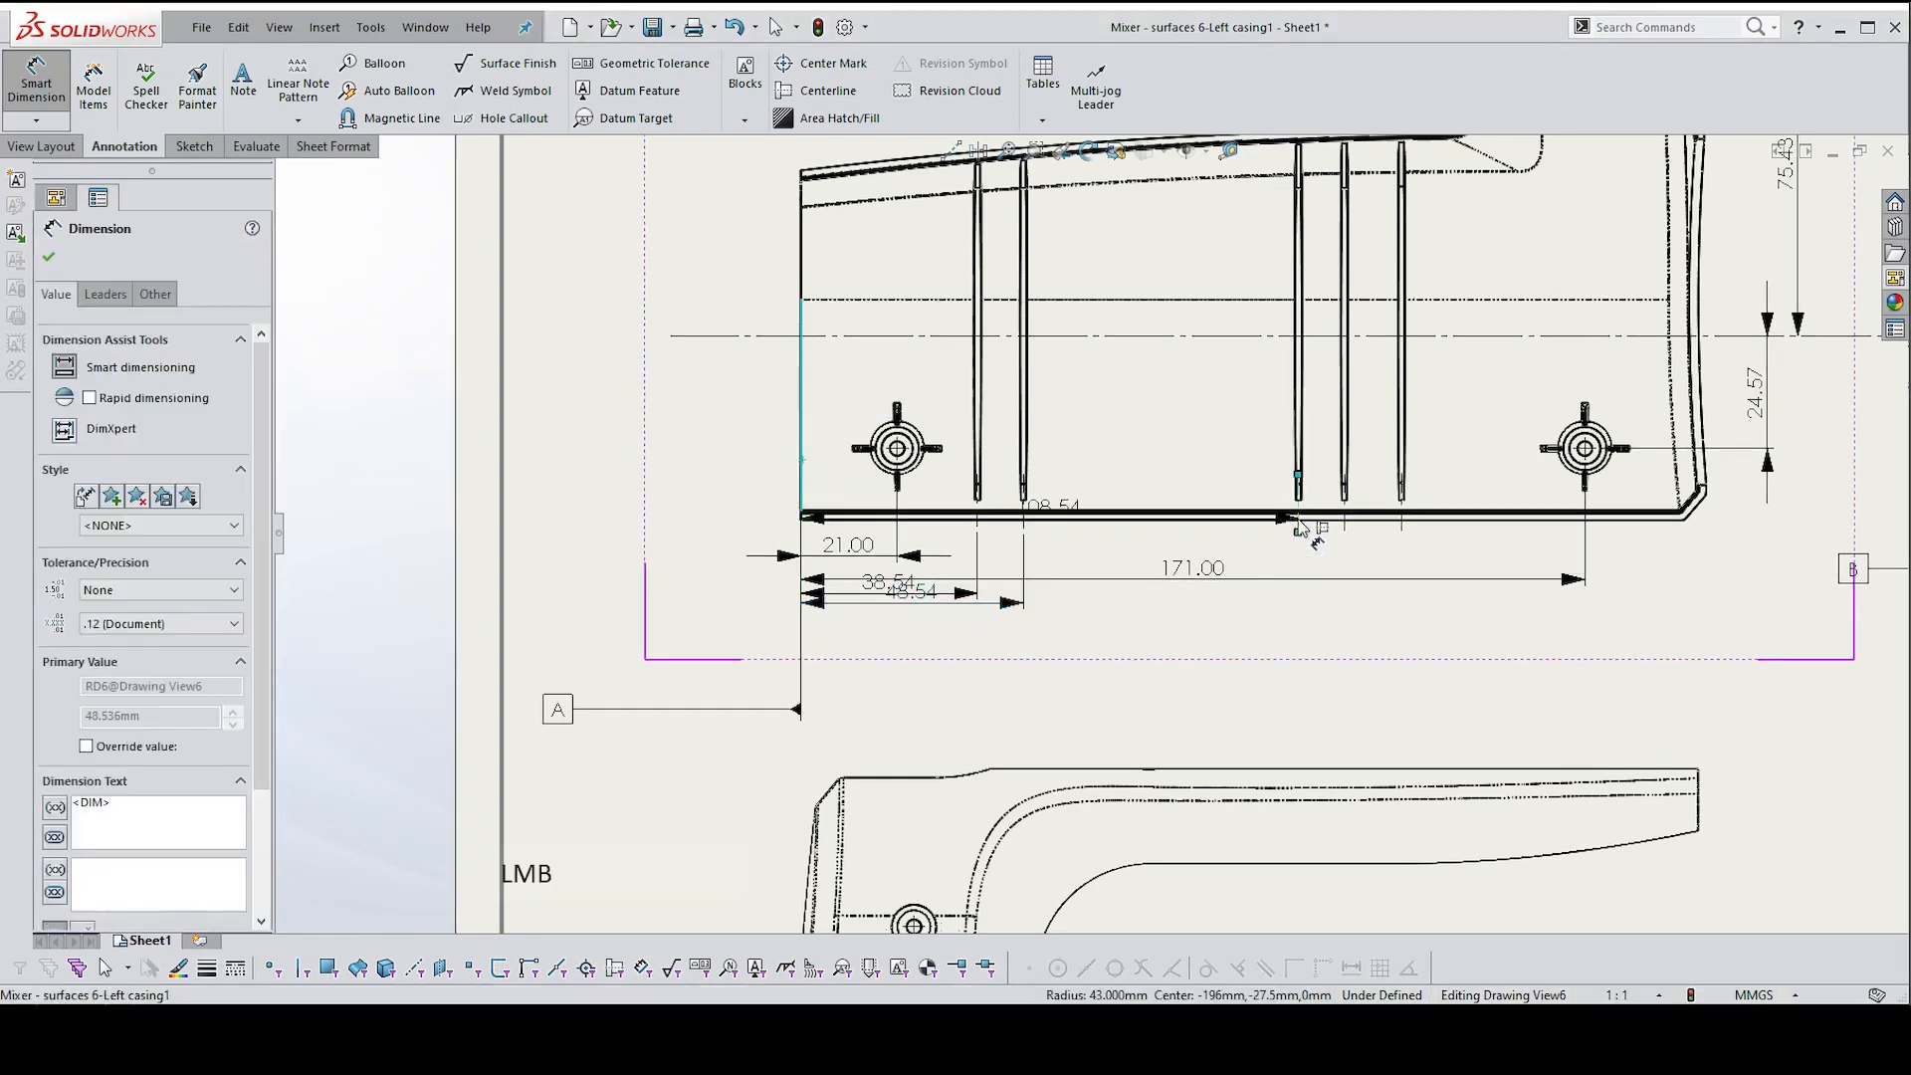
click(1225, 621)
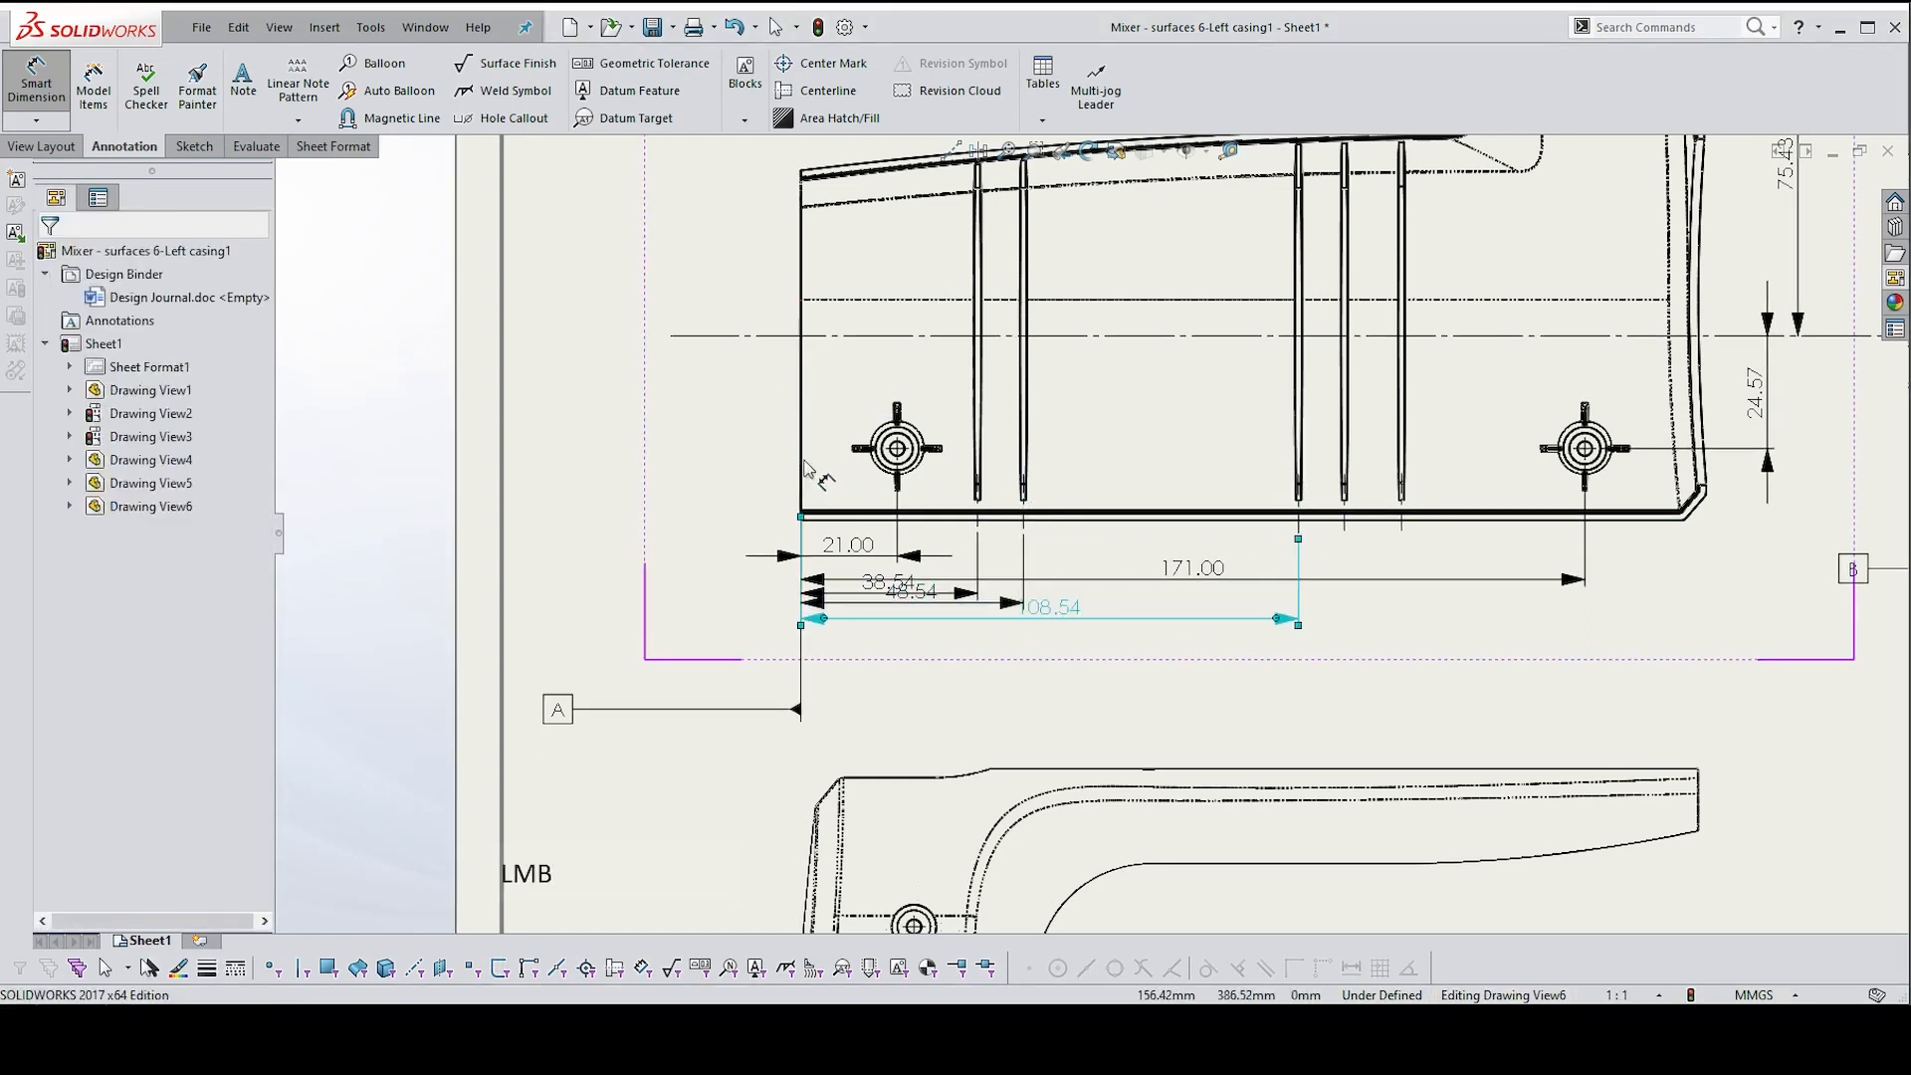
Dimension the horizontal distances from the Front view's left edge to the fourth and fifth ribs' centerlines, stacking them below the third rib's dimension
click(1344, 519)
click(1243, 642)
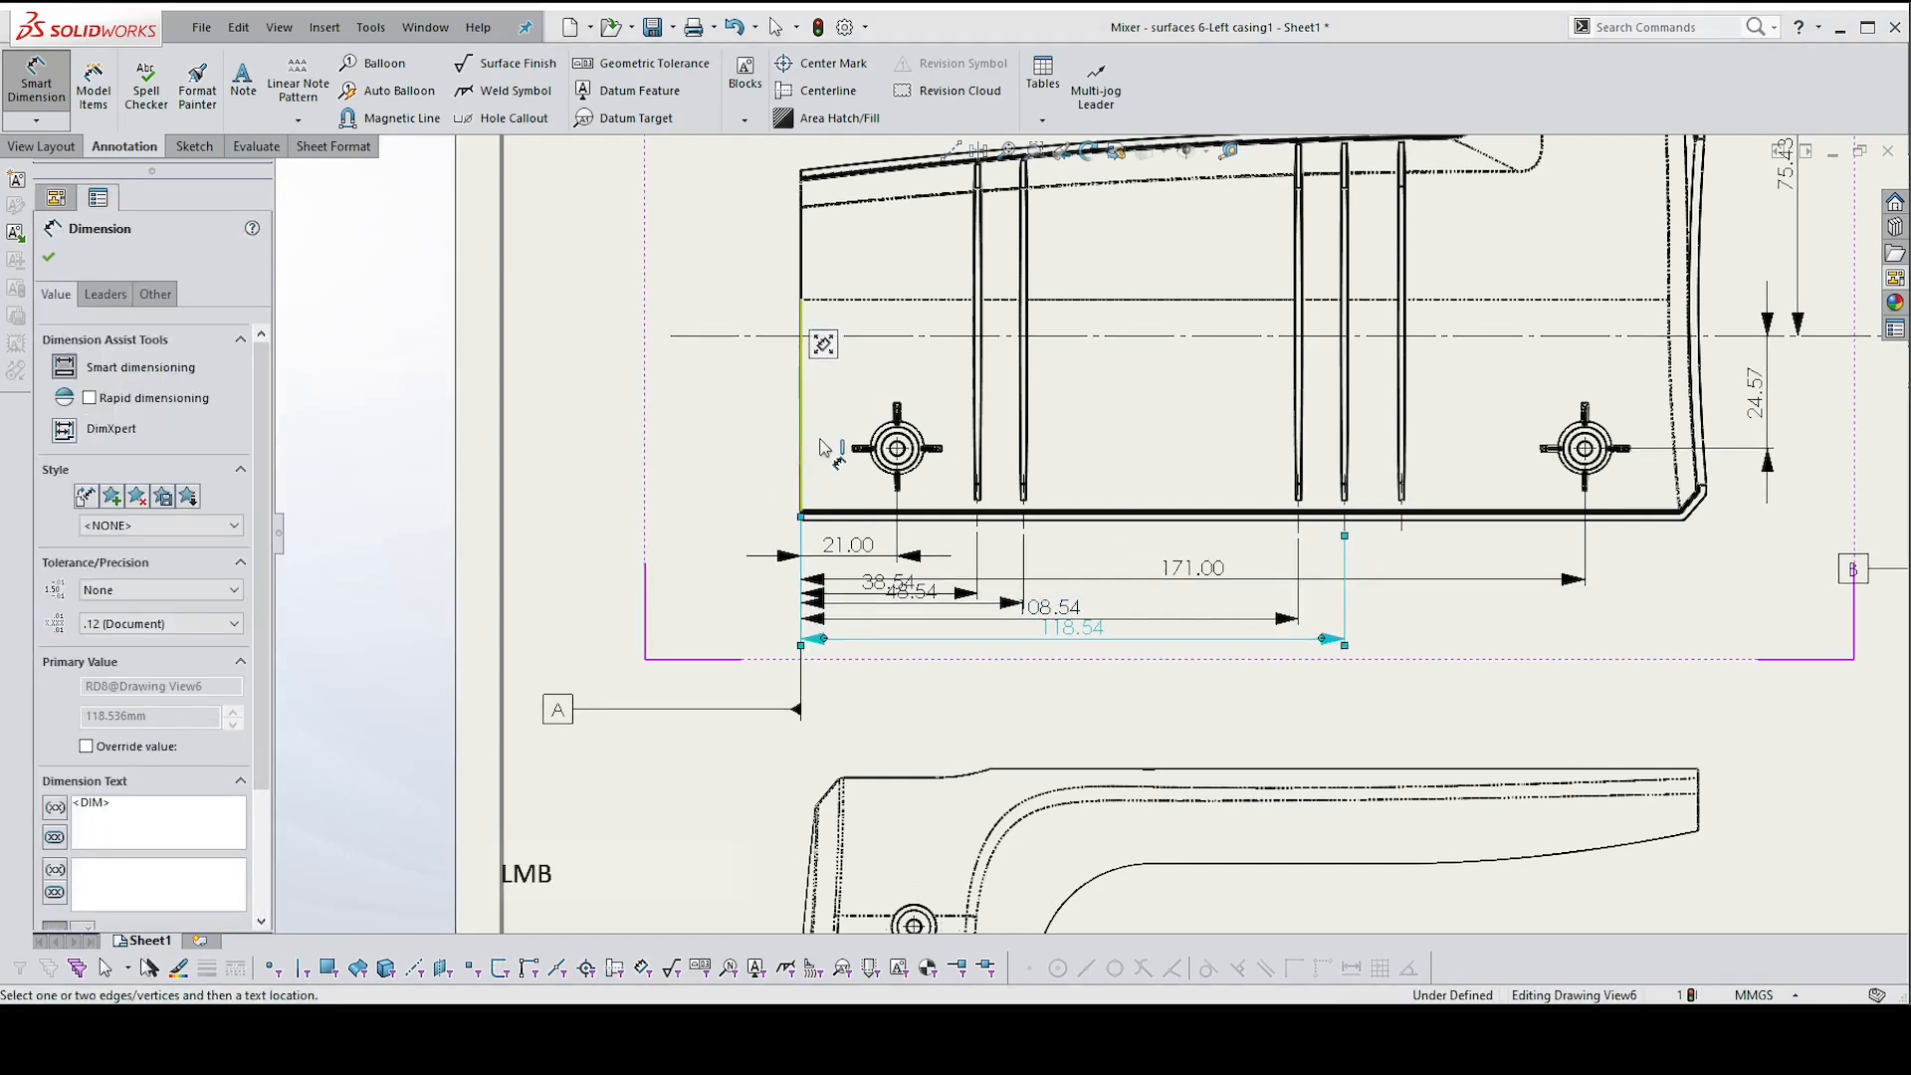
click(802, 427)
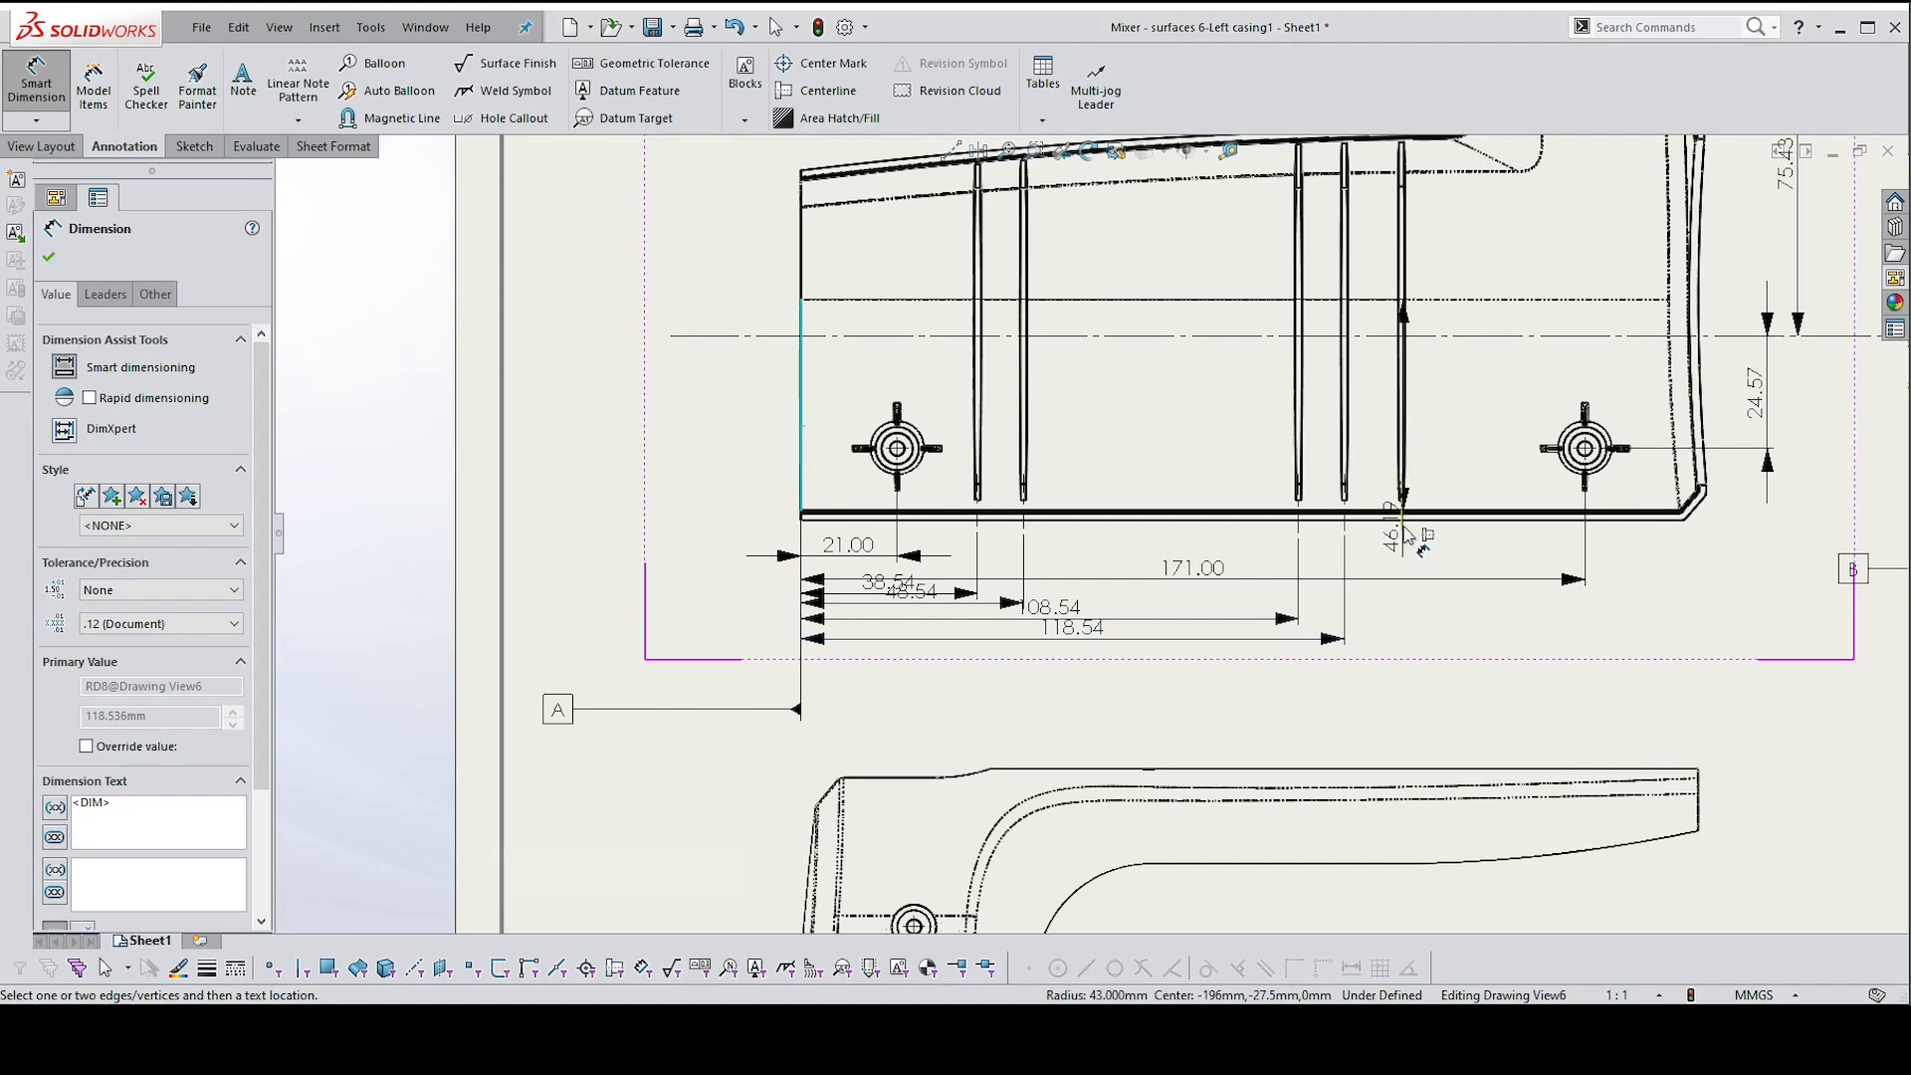
click(1403, 507)
click(1312, 685)
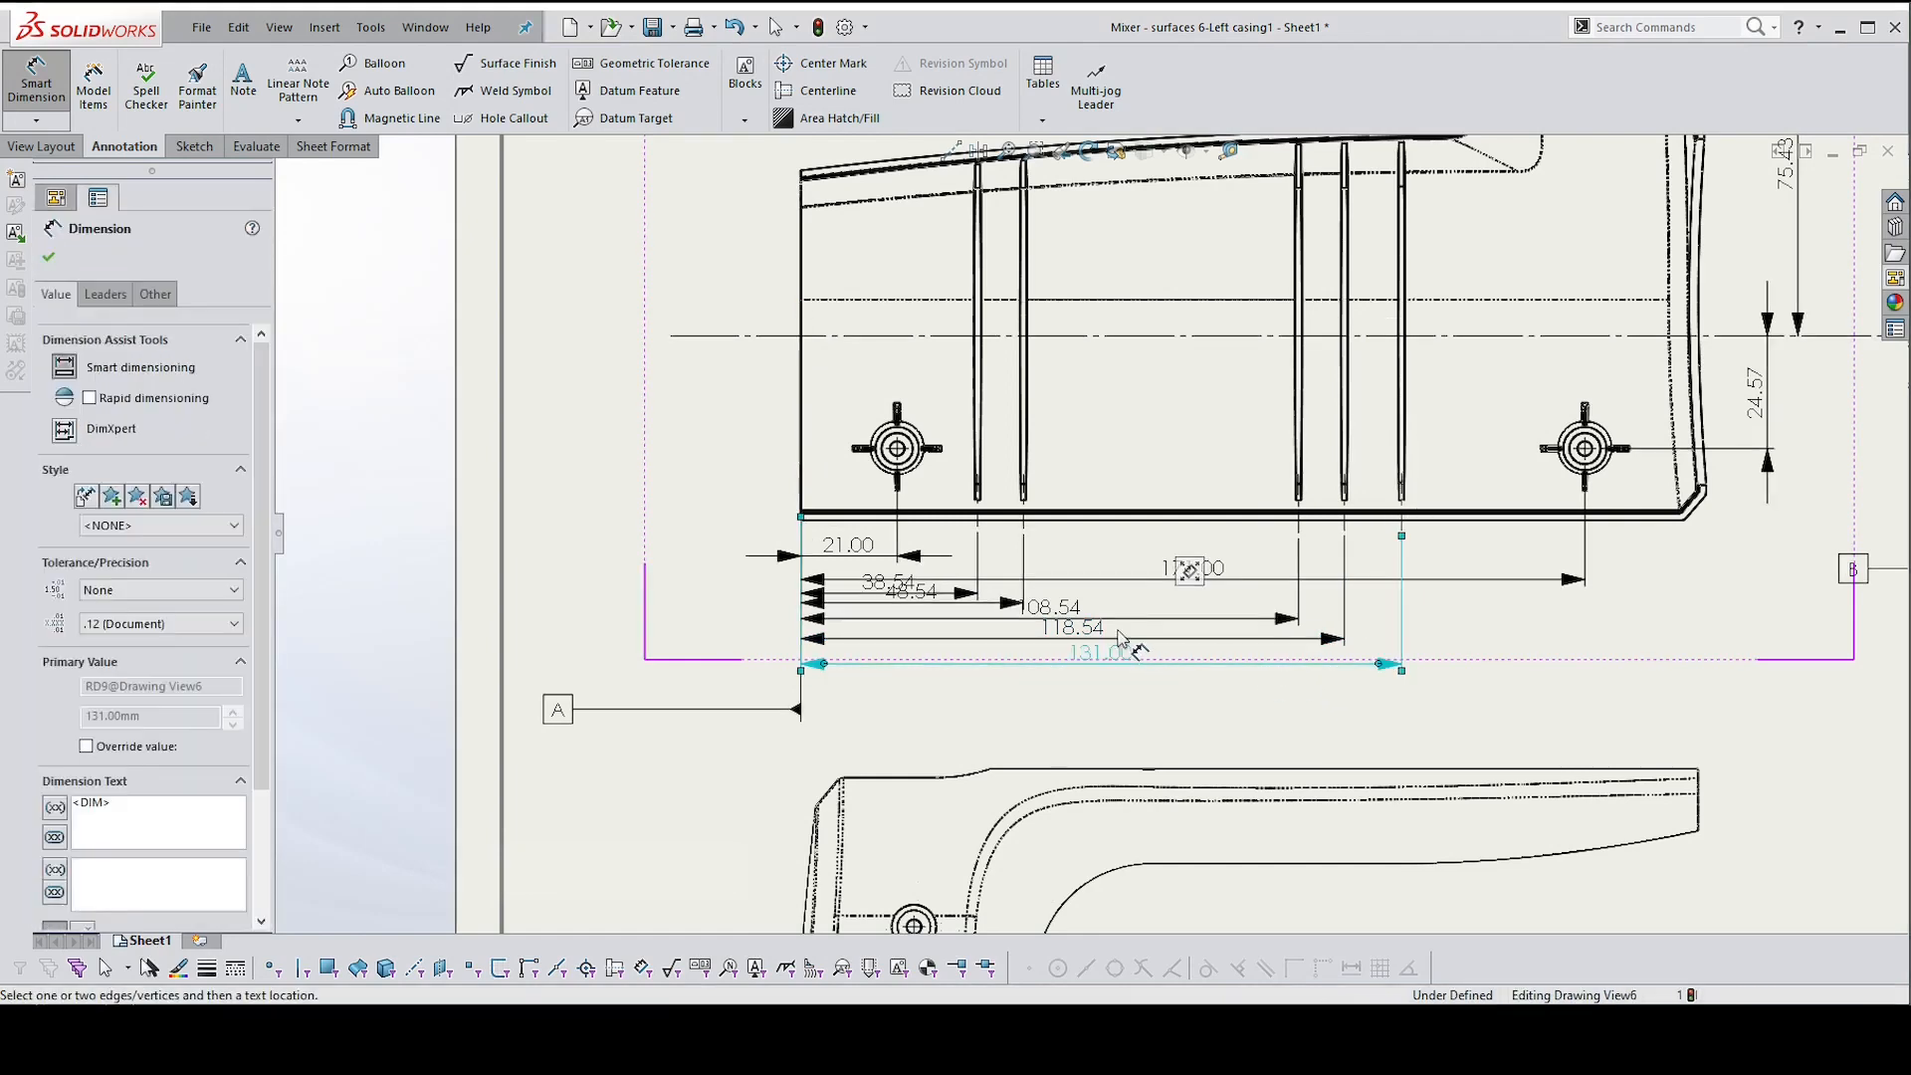
key(Escape)
Select all of the Front view's dimensions together and auto-arrange them
scroll(1126, 640, down, 1)
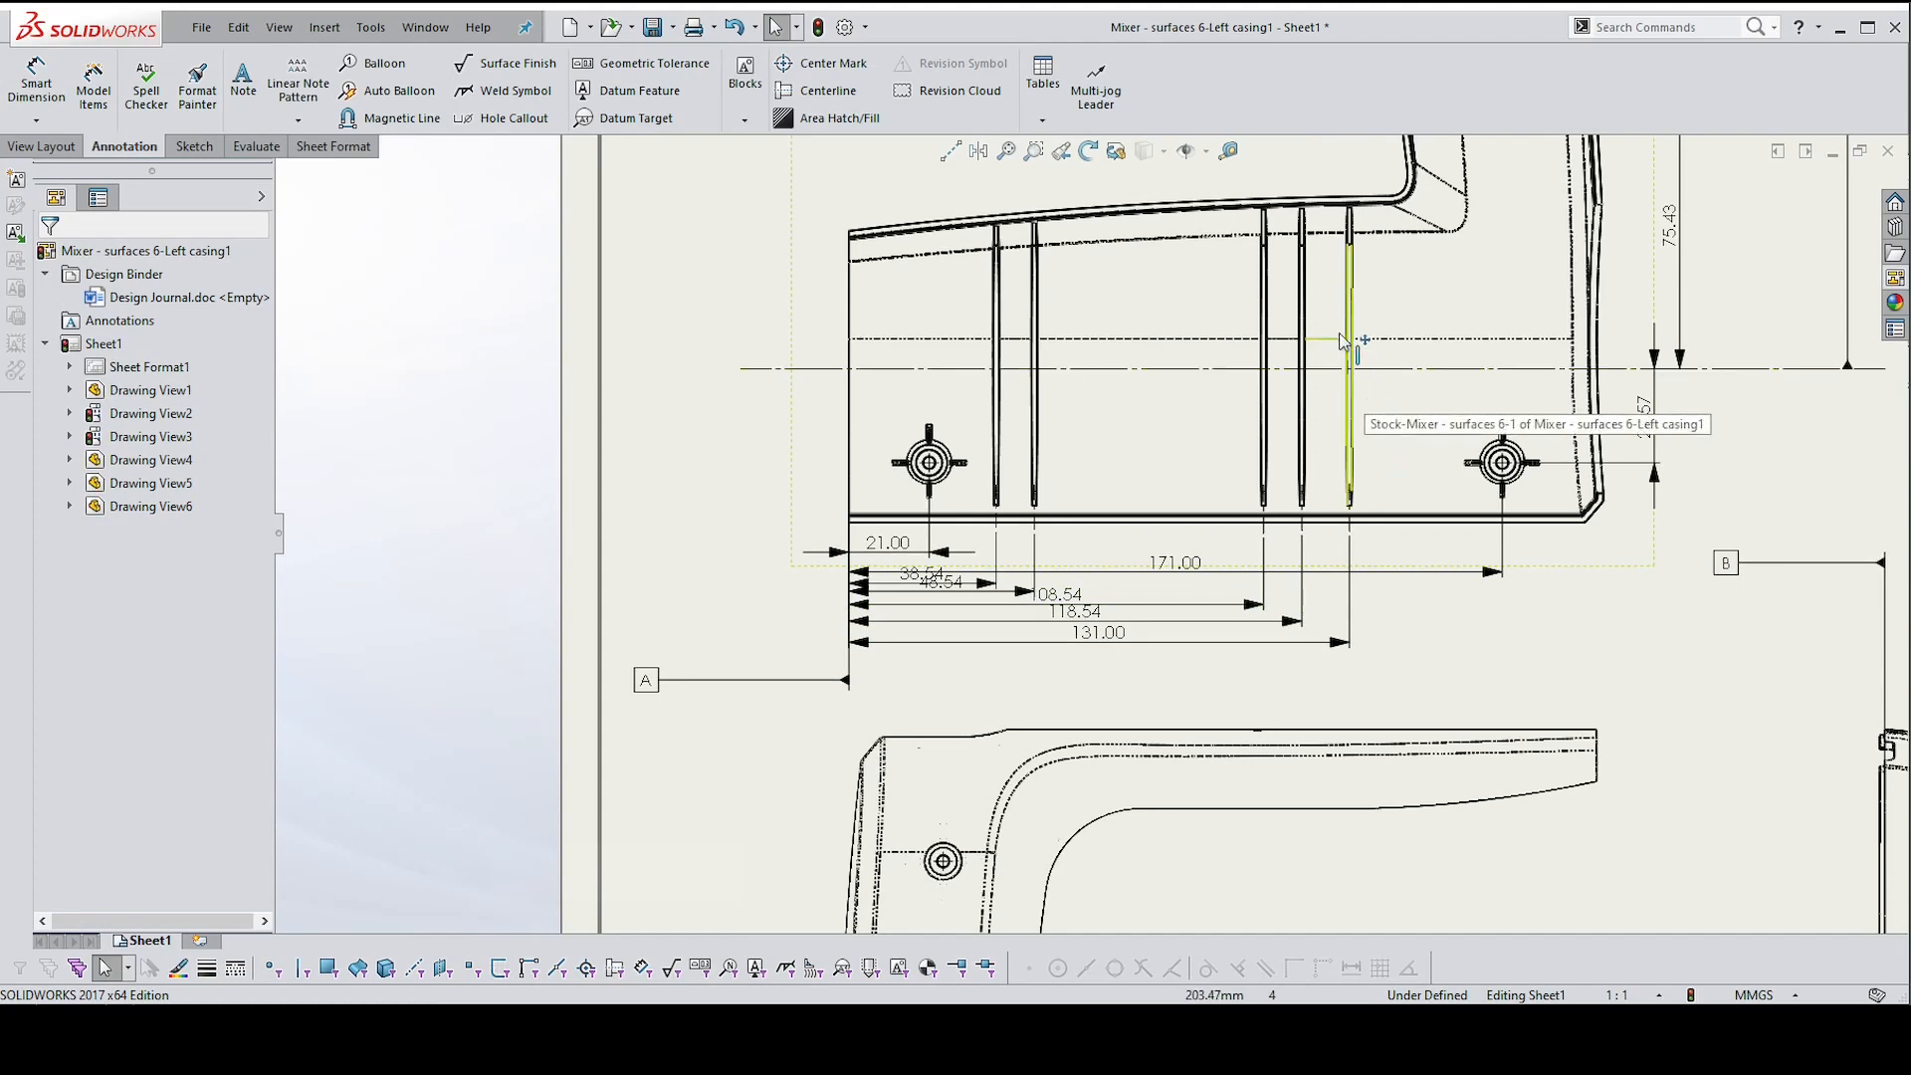
scroll(1409, 515, down, 1)
scroll(1409, 516, down, 1)
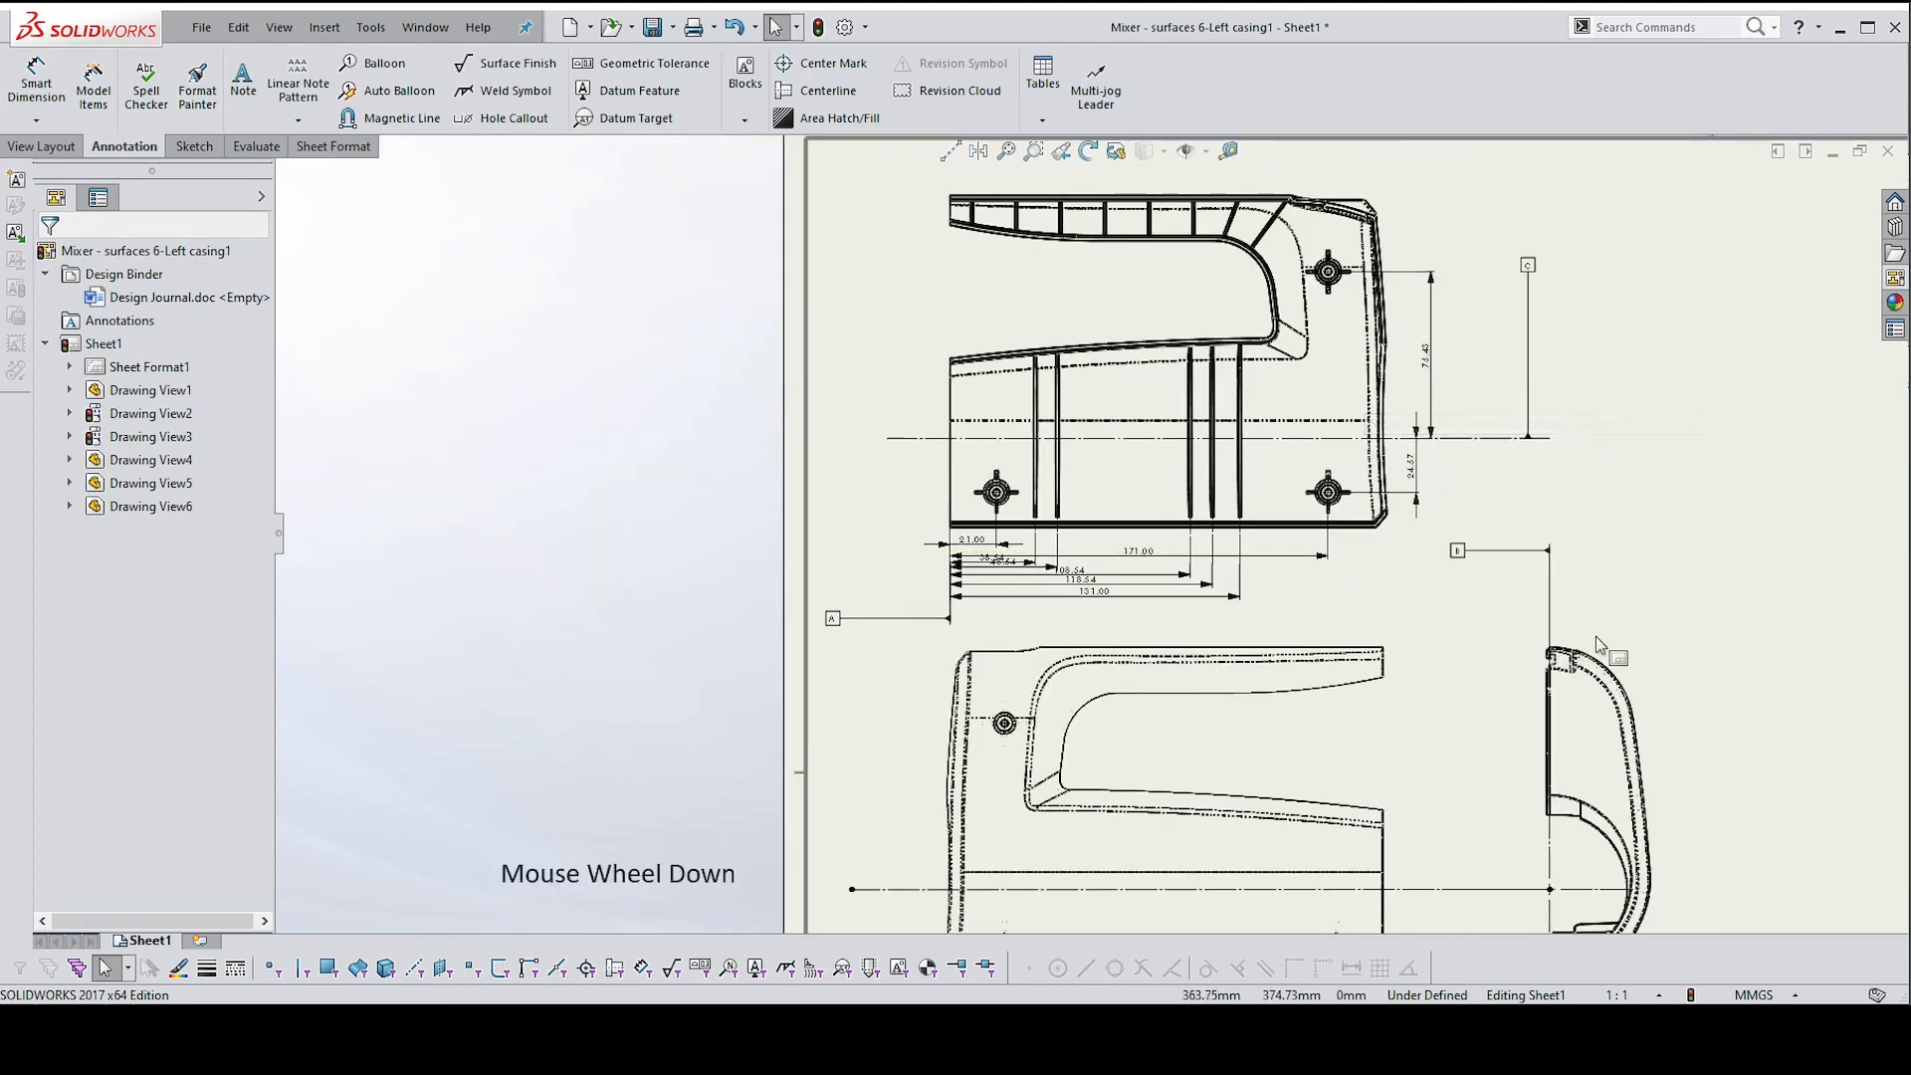
scroll(1394, 766, up, 3)
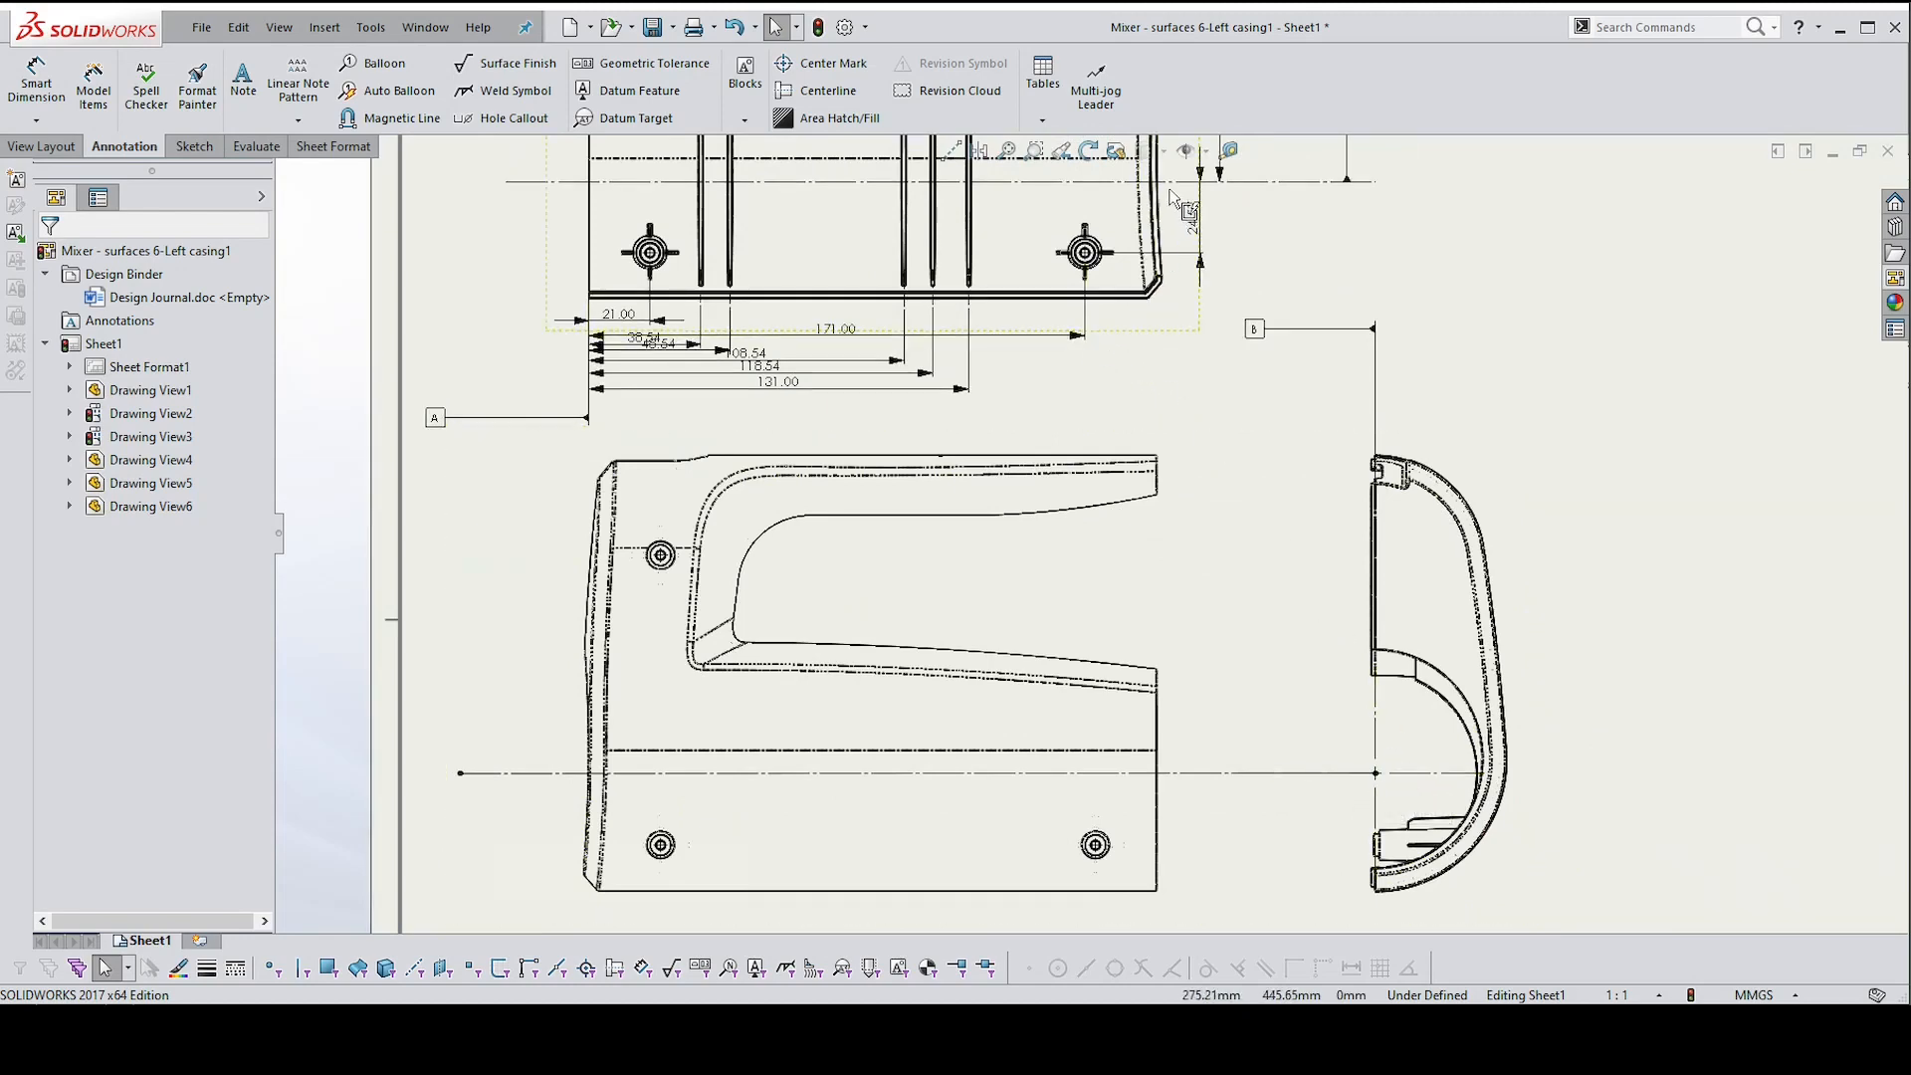
scroll(1073, 408, down, 2)
scroll(1006, 395, down, 1)
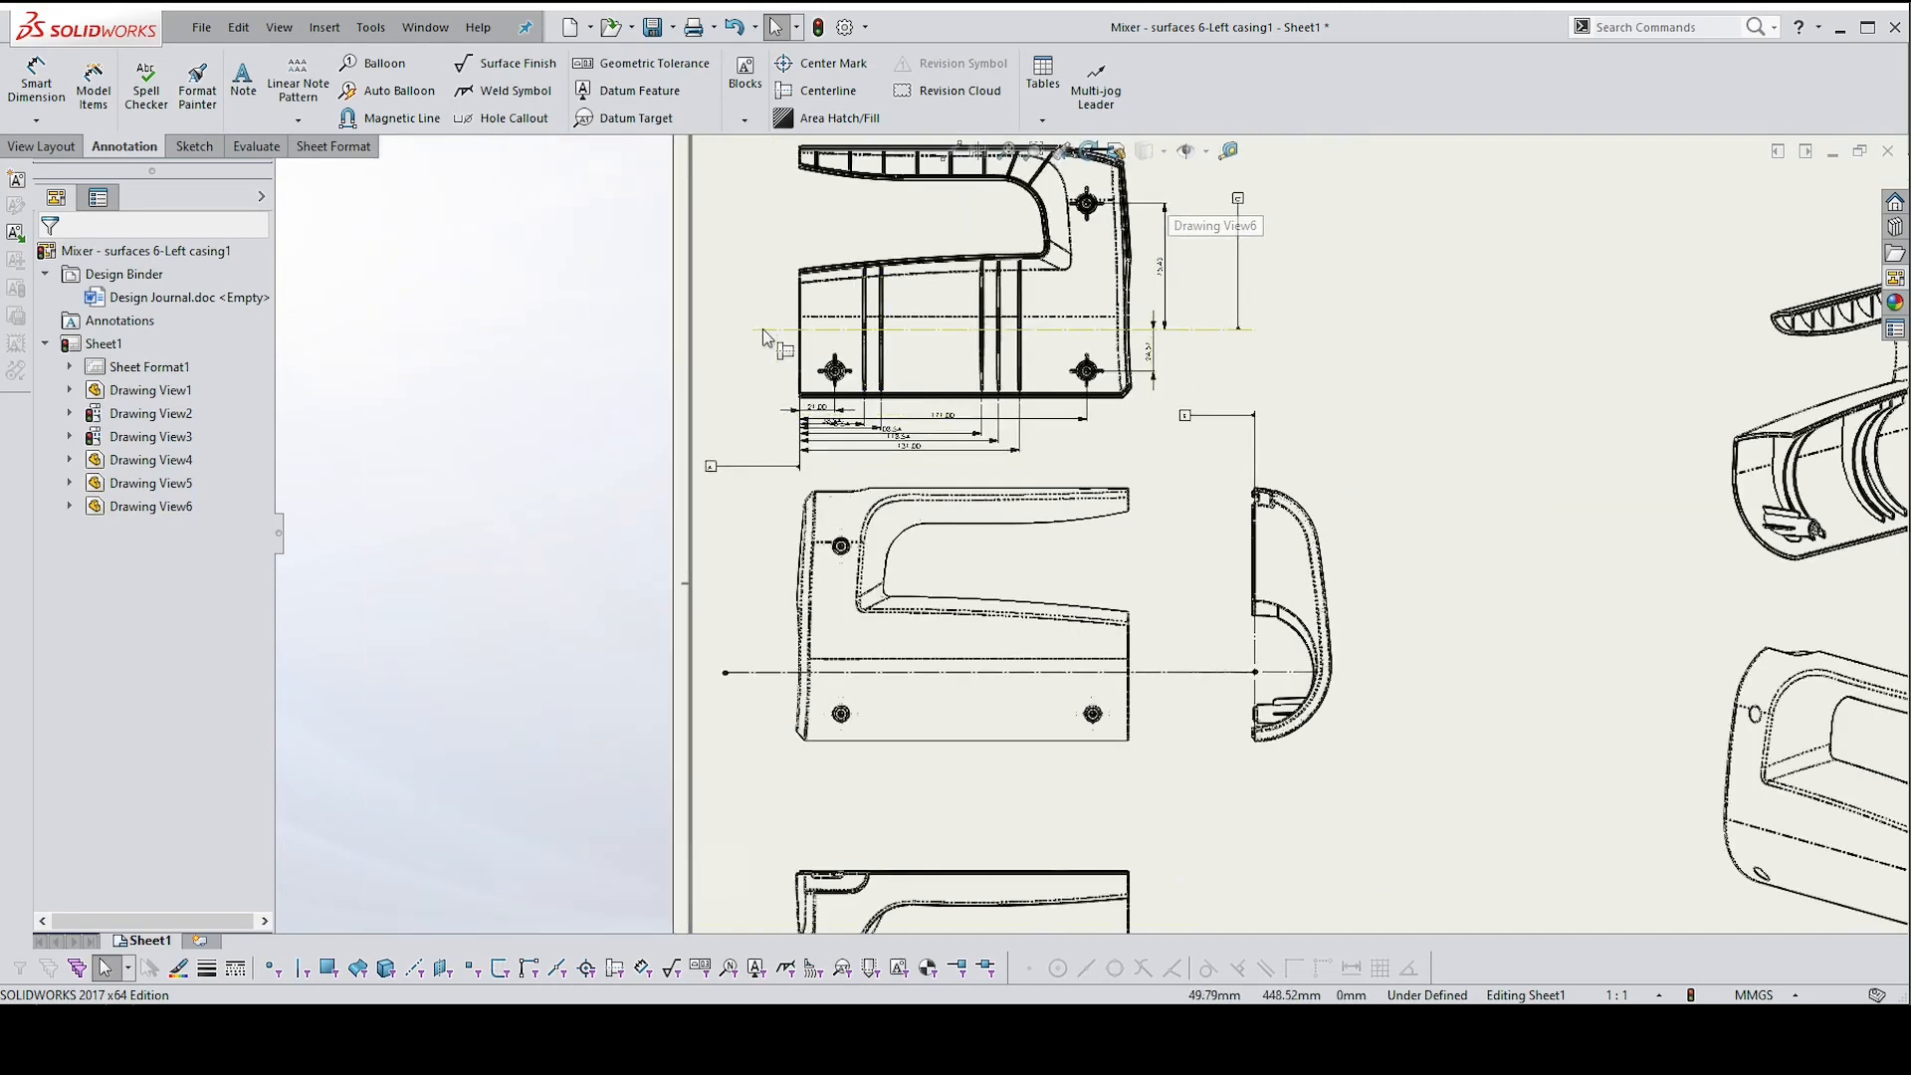
scroll(791, 257, down, 2)
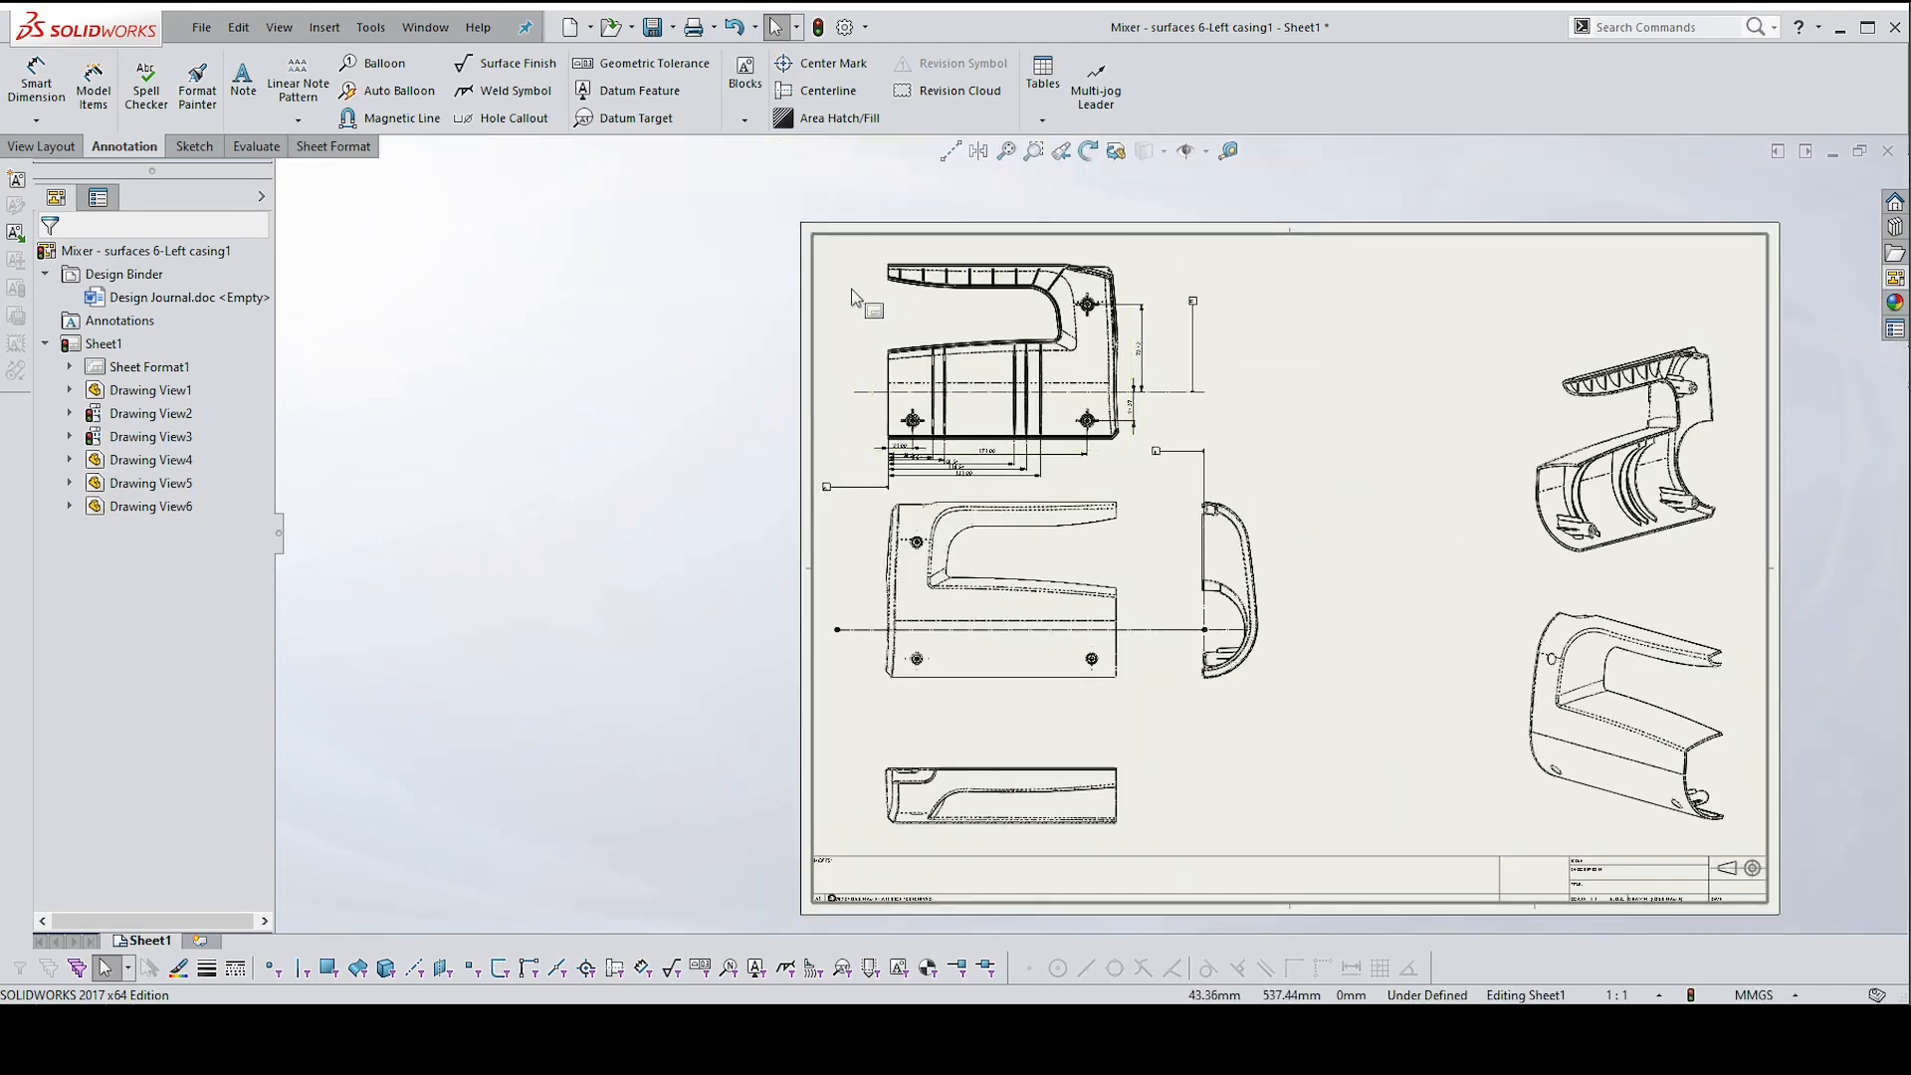
drag(833, 273, 1155, 488)
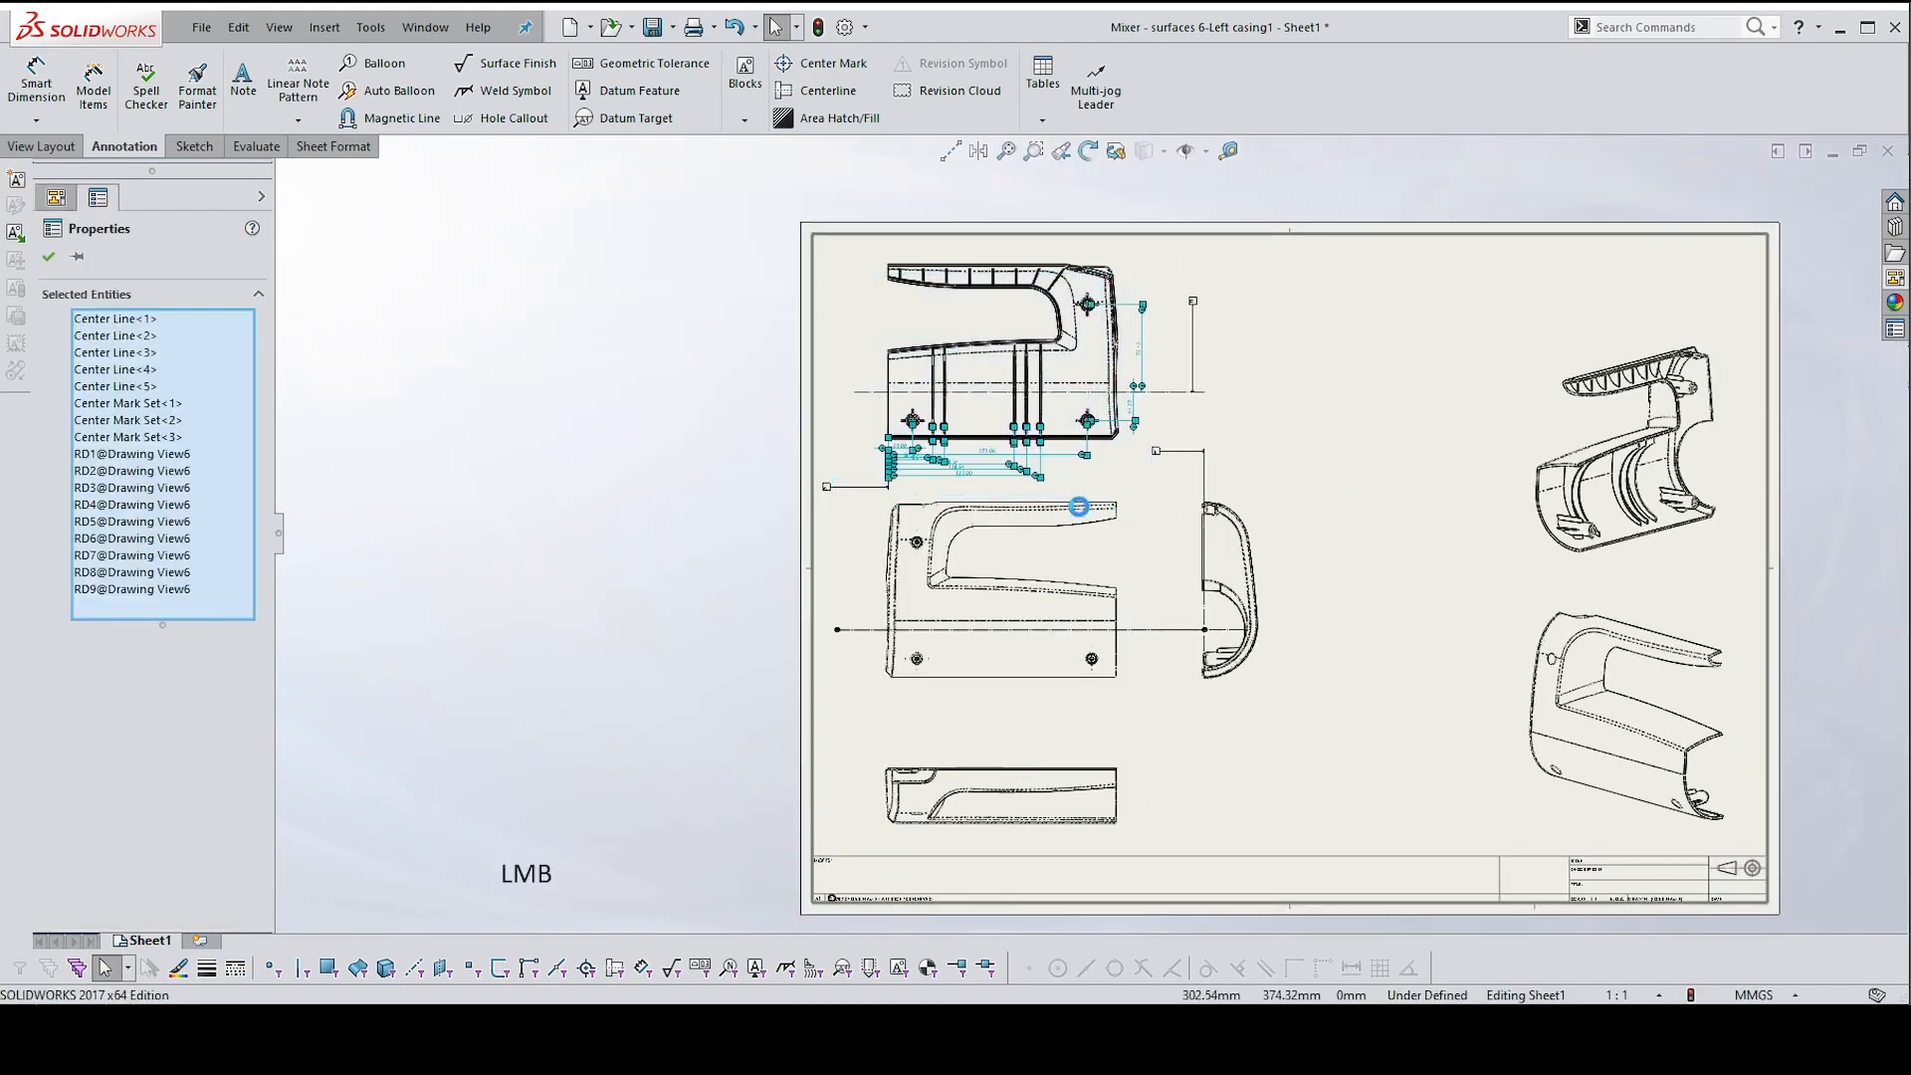
right_click(1307, 412)
mouse_move(1366, 678)
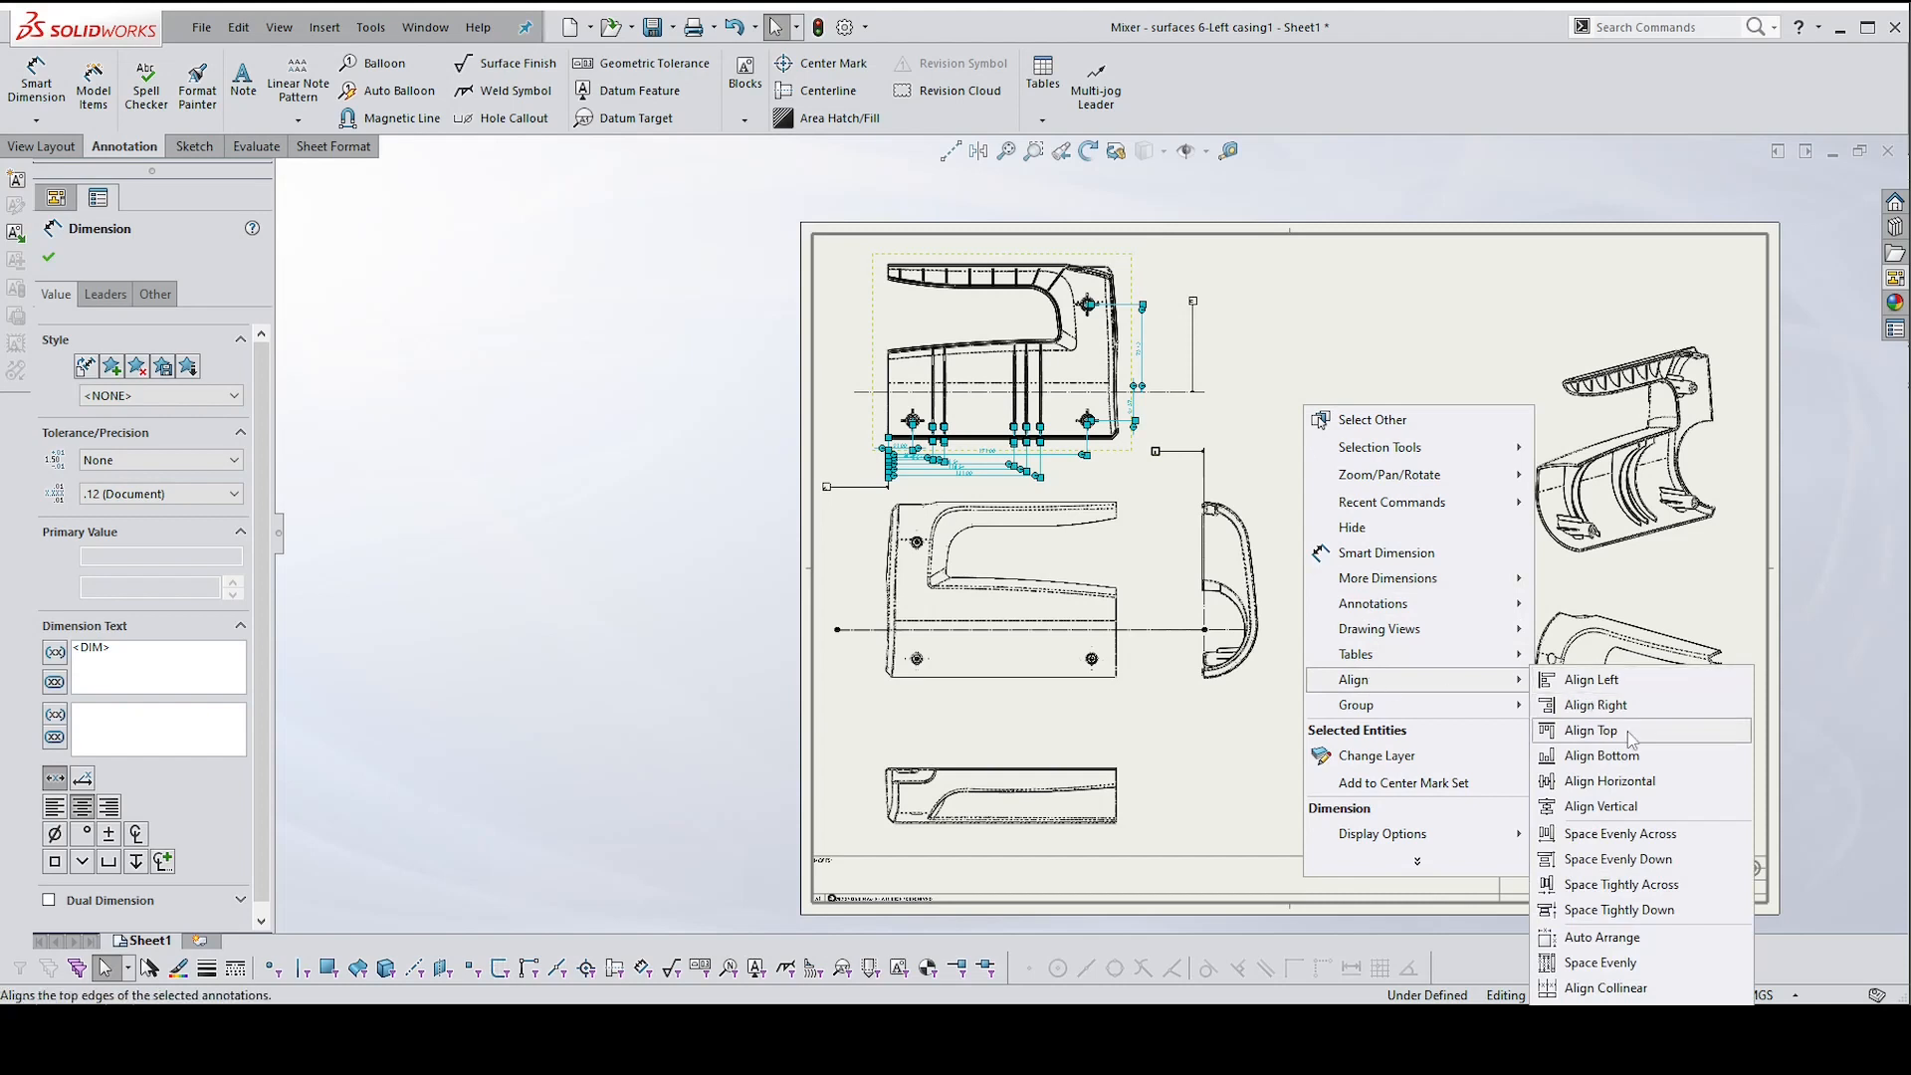
click(1574, 937)
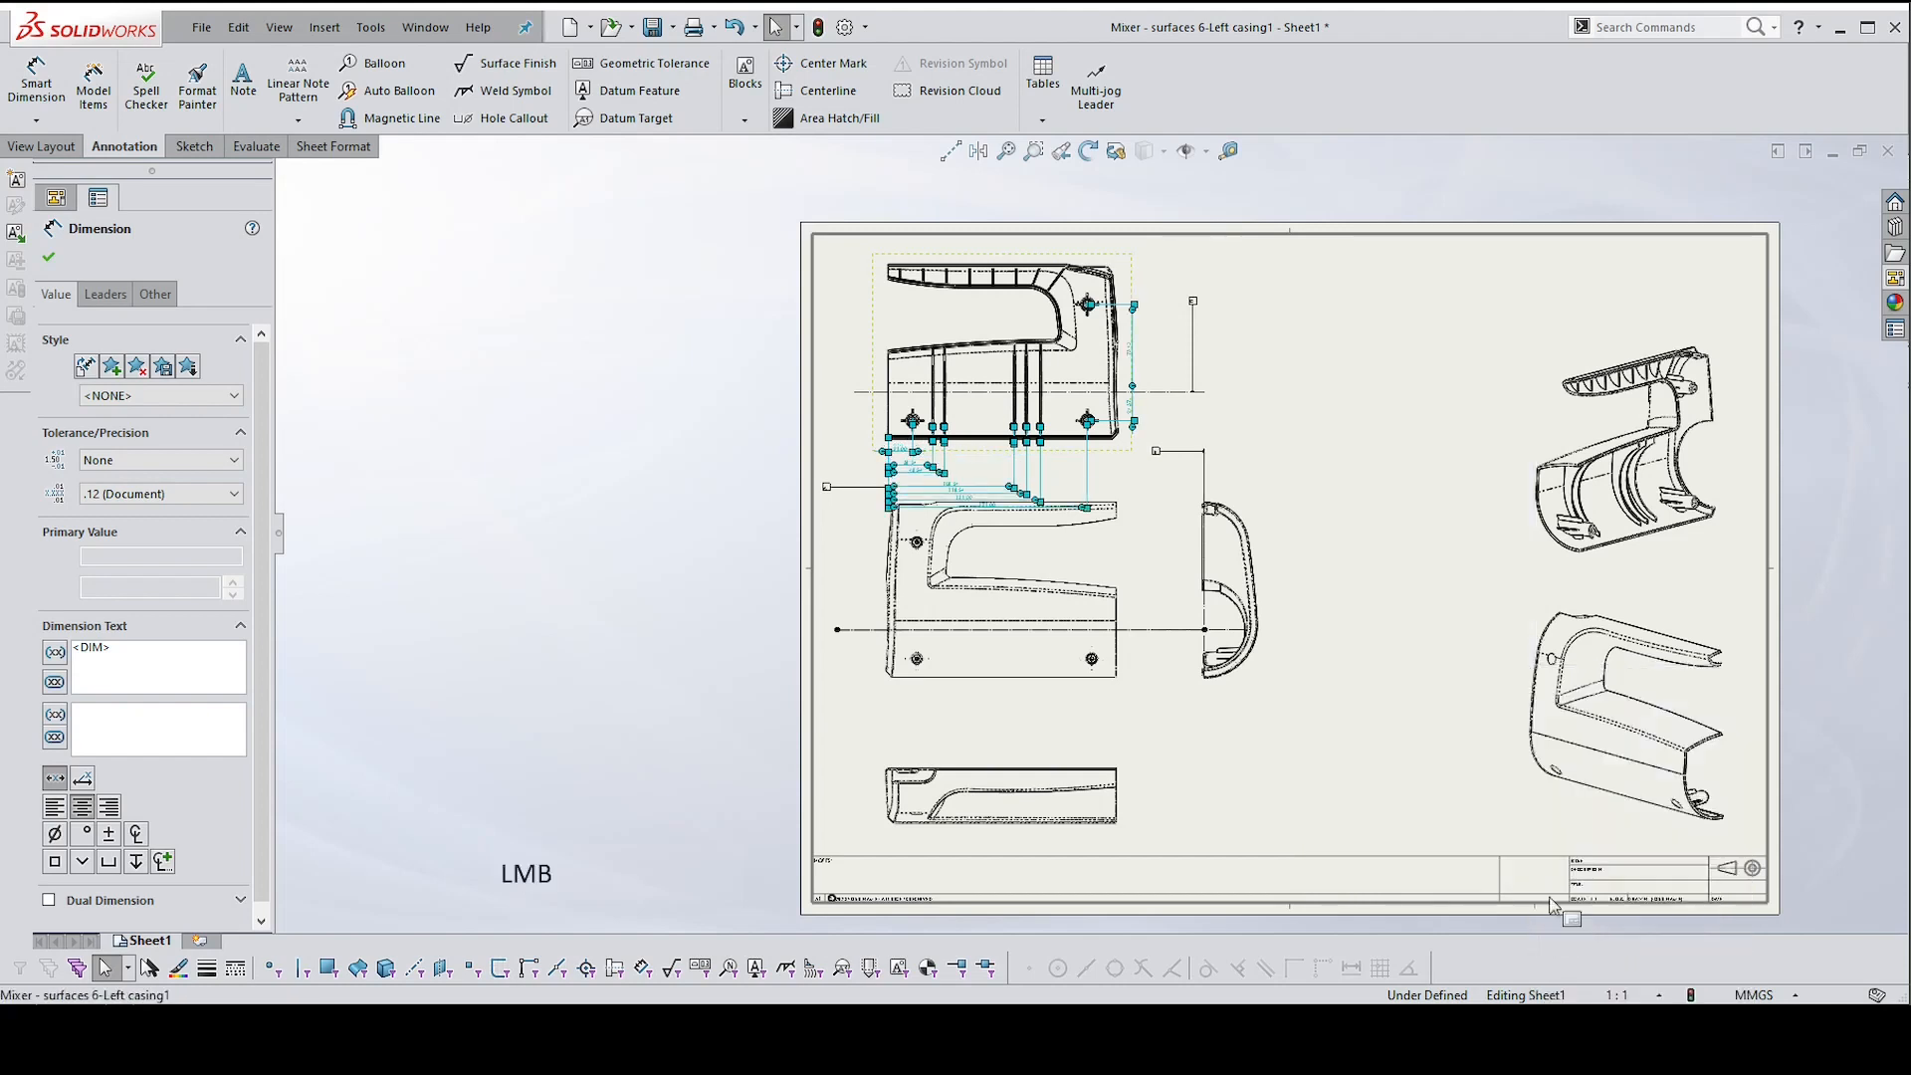
Move the first and second ribs' dimensions up, closer beneath the first boss dimension in the Front view
scroll(945, 468, up, 3)
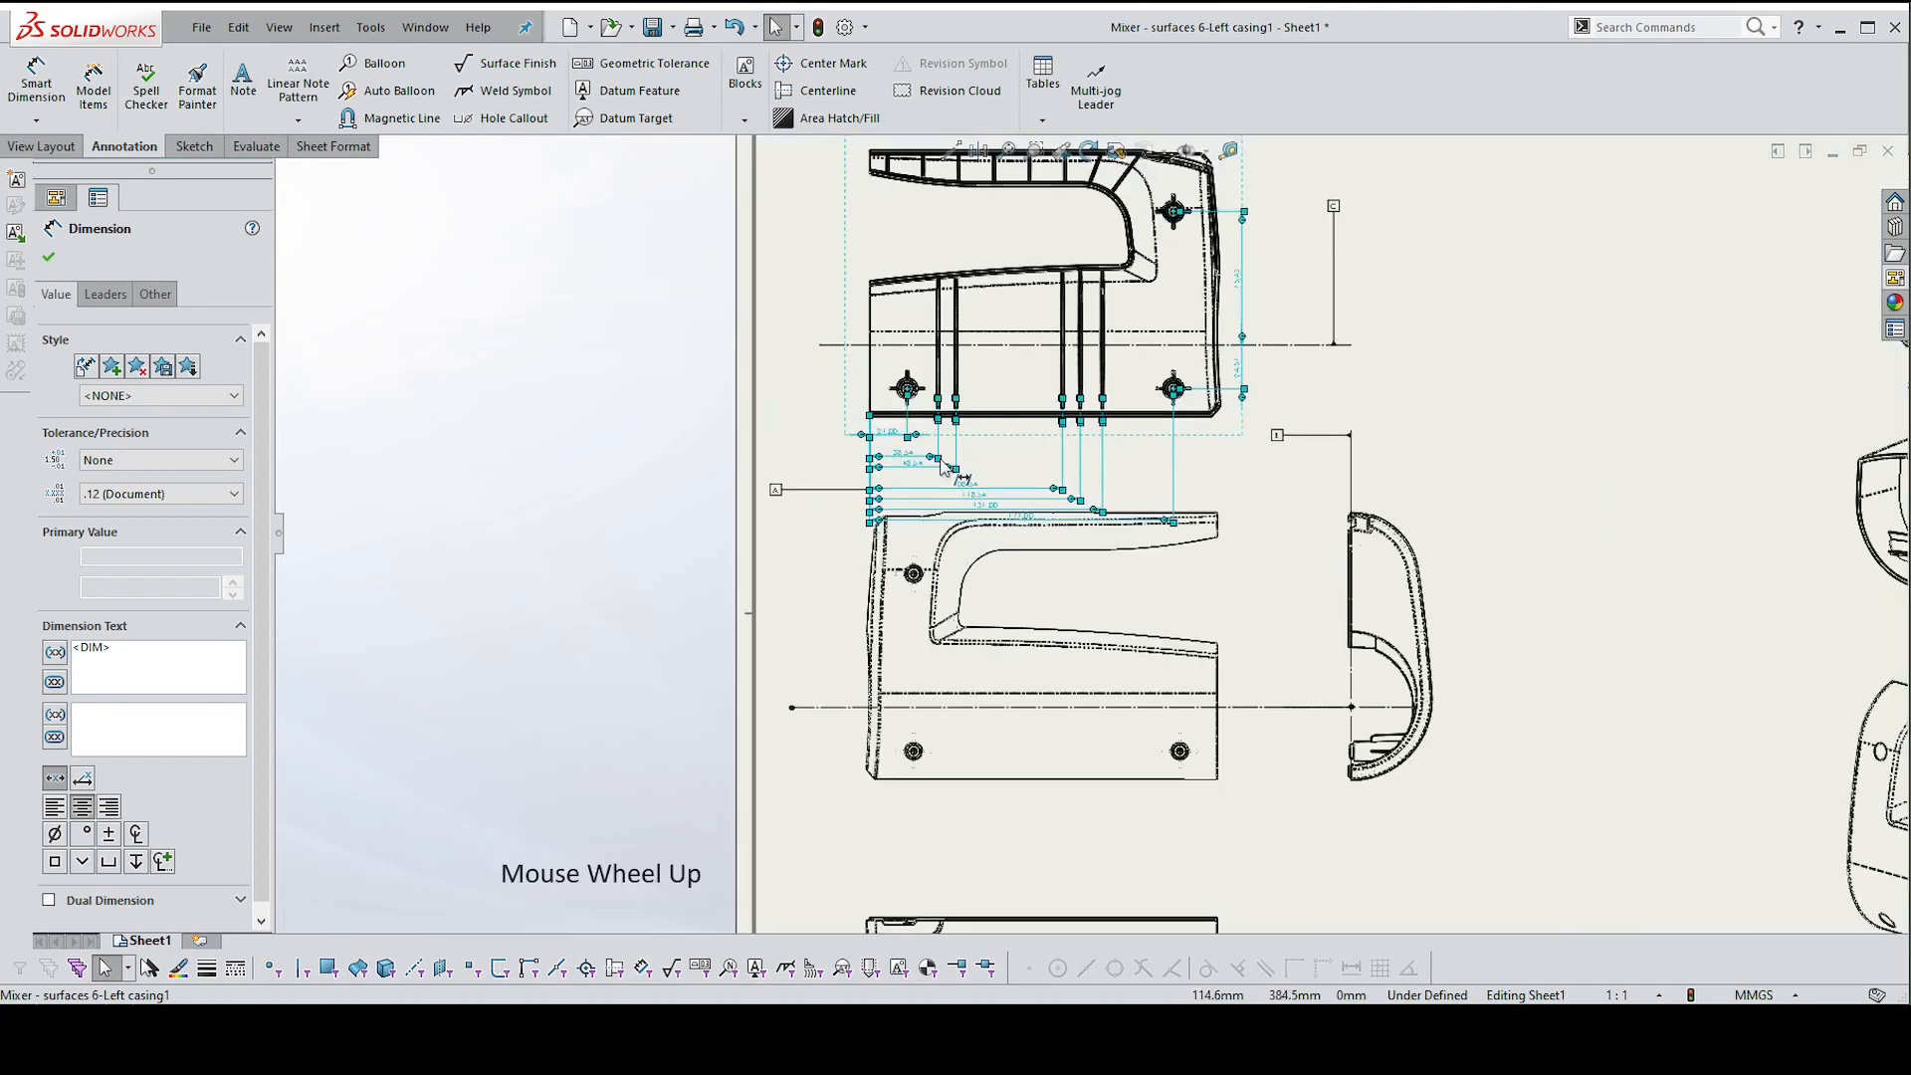
scroll(941, 472, up, 3)
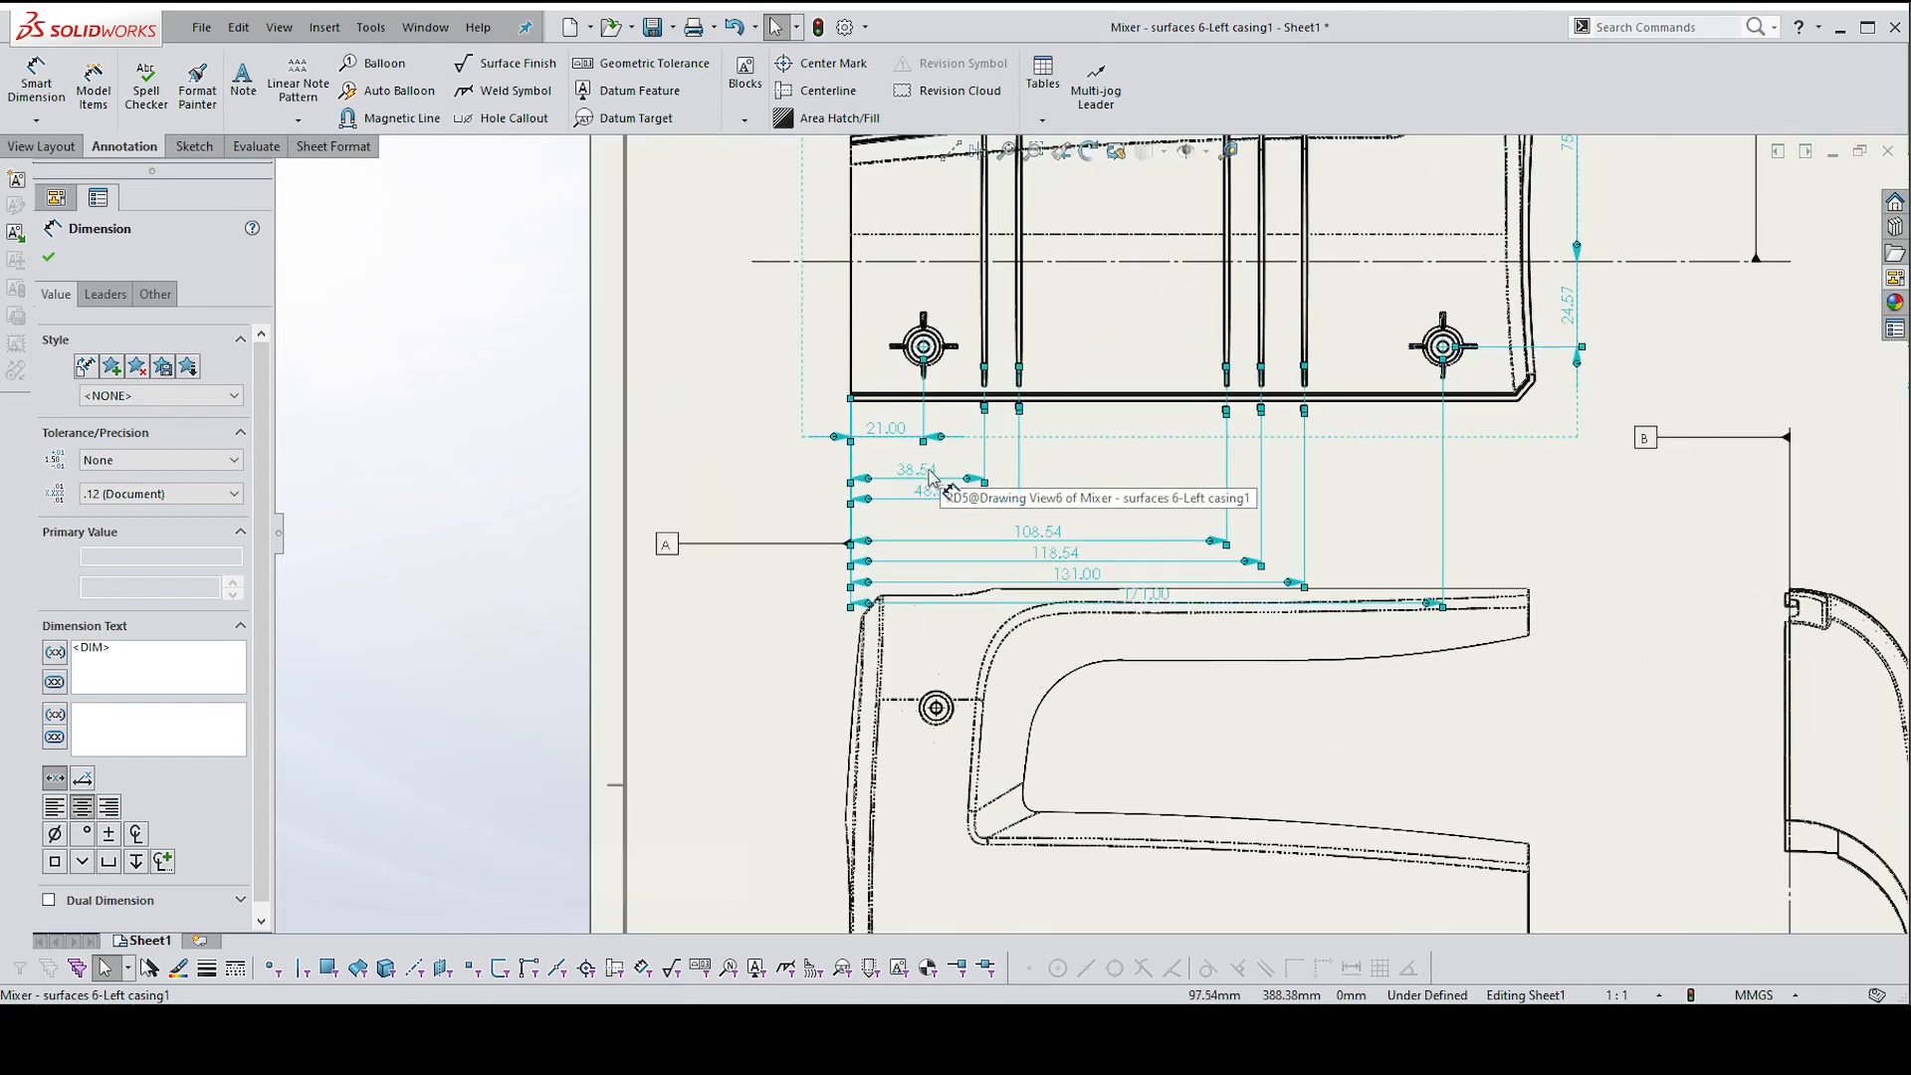
key(Escape)
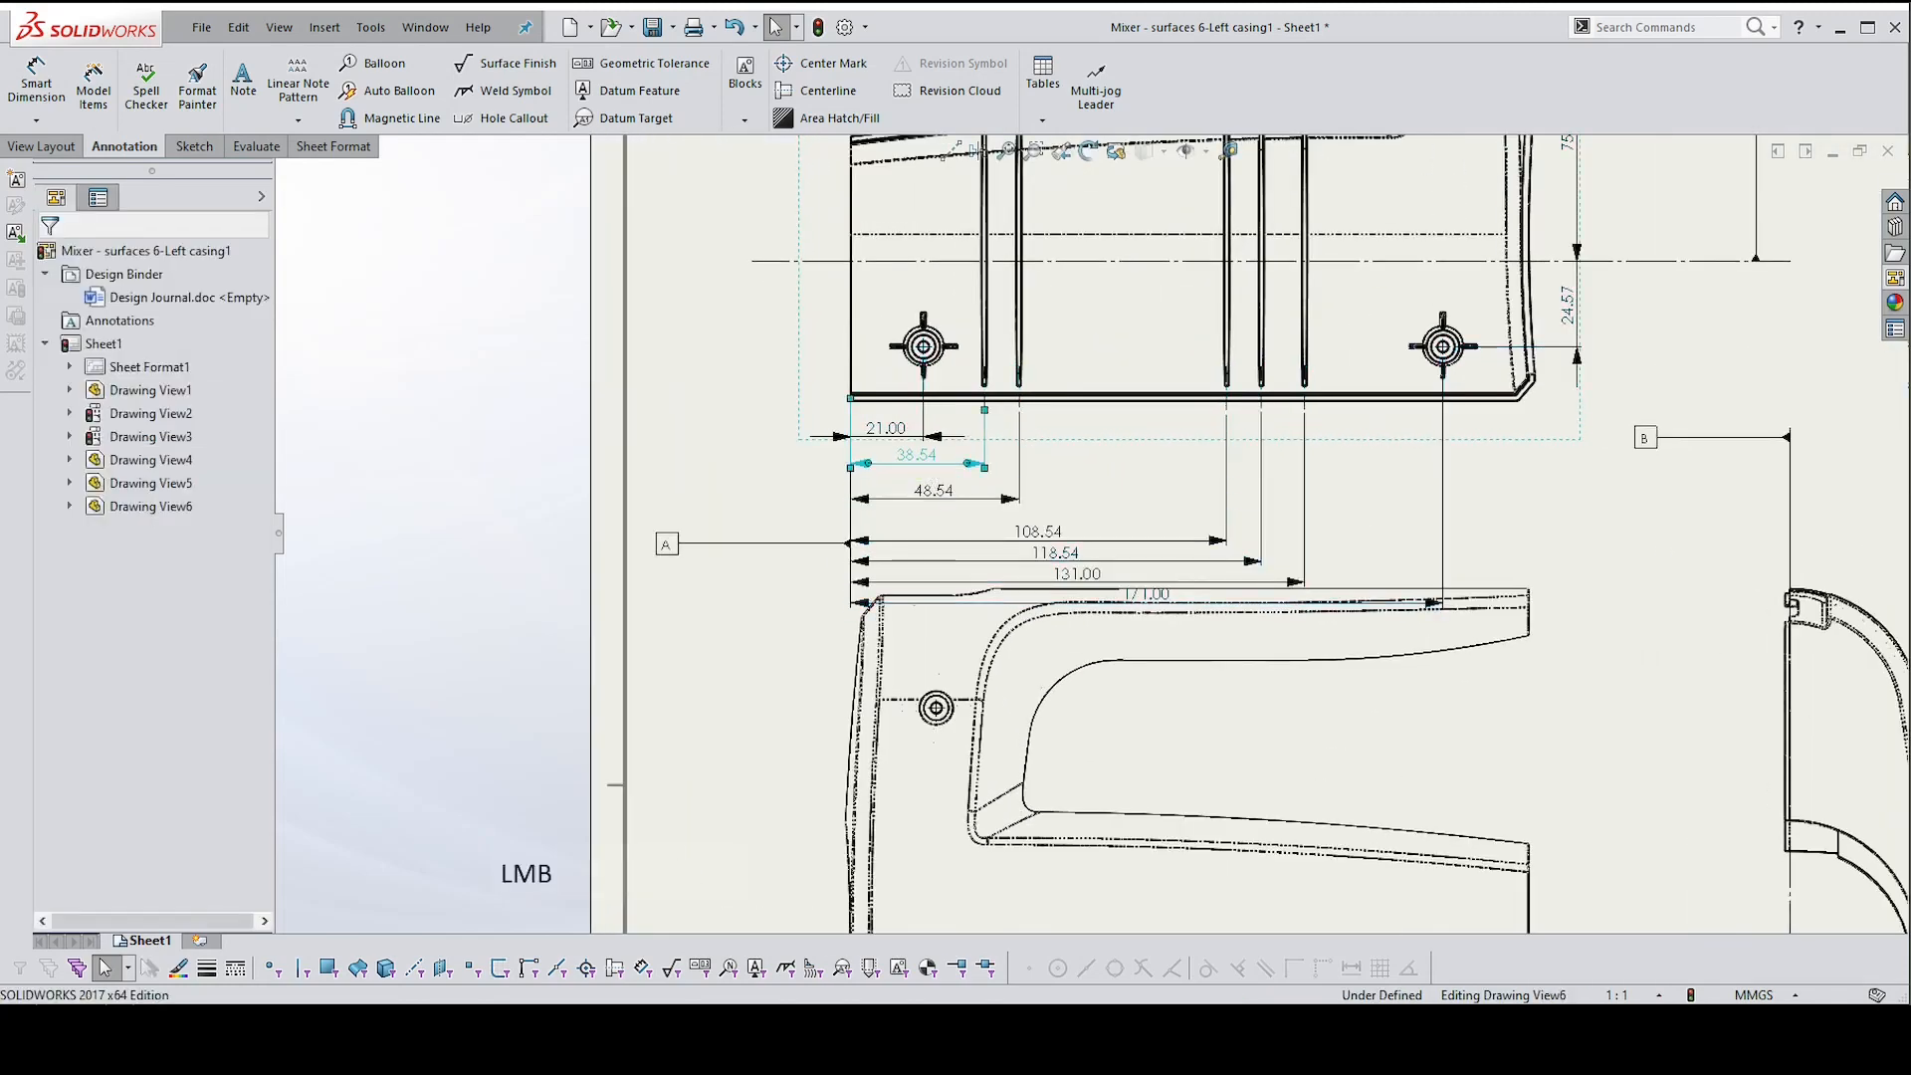
click(936, 486)
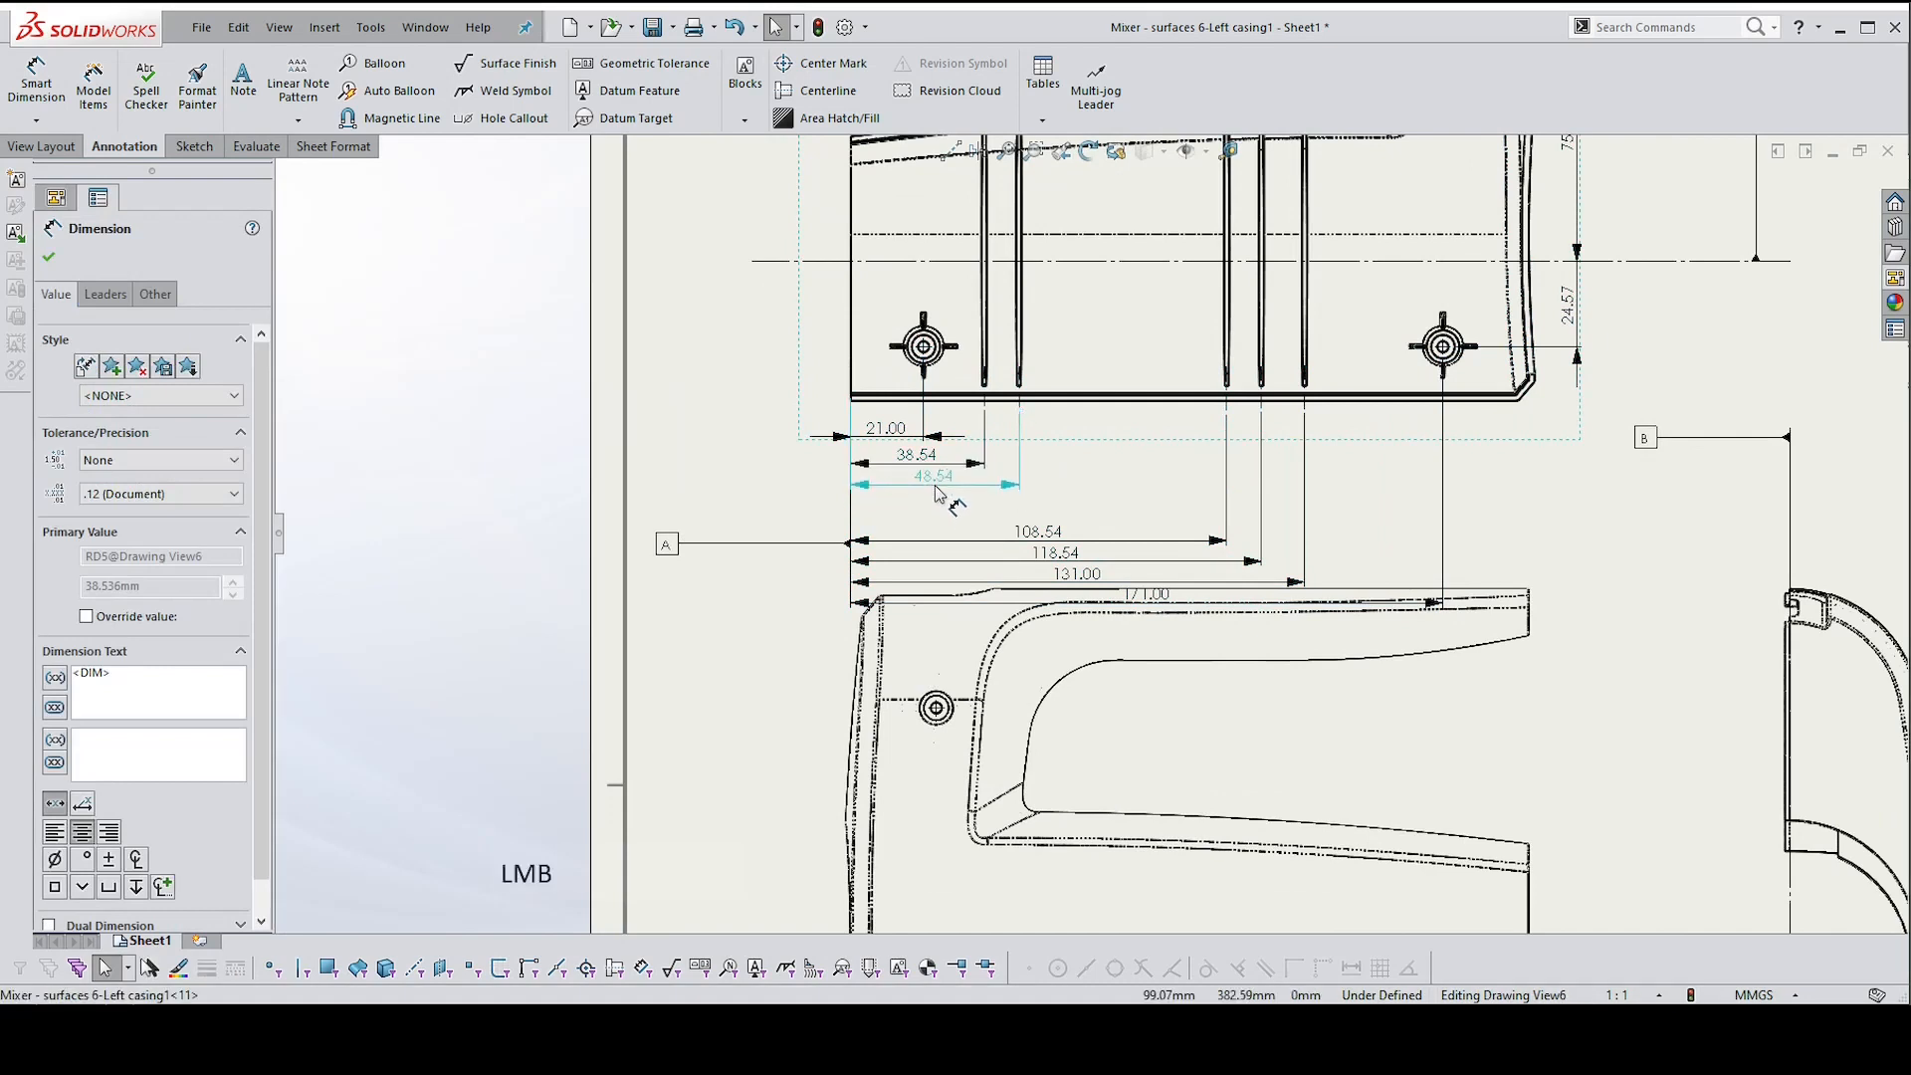
Move the third, fourth and fifth ribs' dimensions and the 171 mm boss dimension up together, clear of the middle view
click(1037, 541)
shift+click(1054, 561)
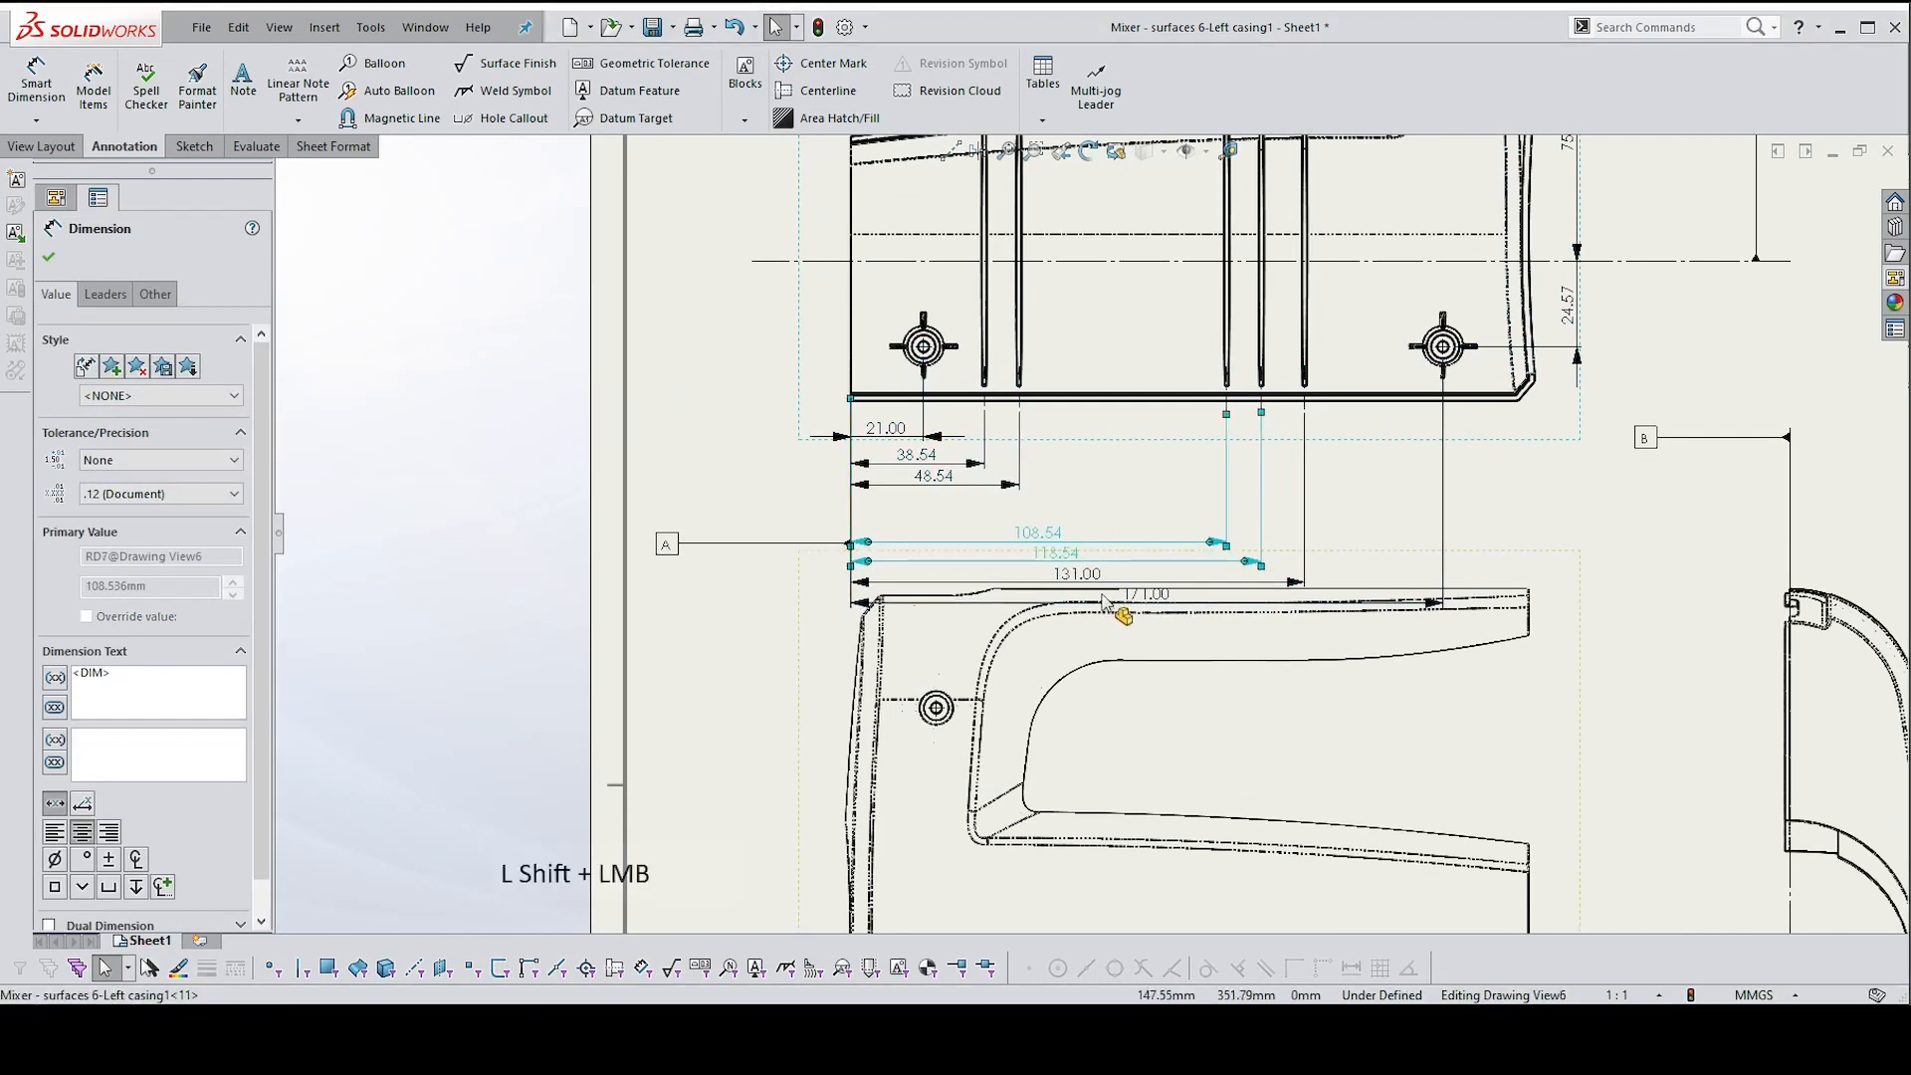
shift+click(1083, 580)
shift+click(1135, 602)
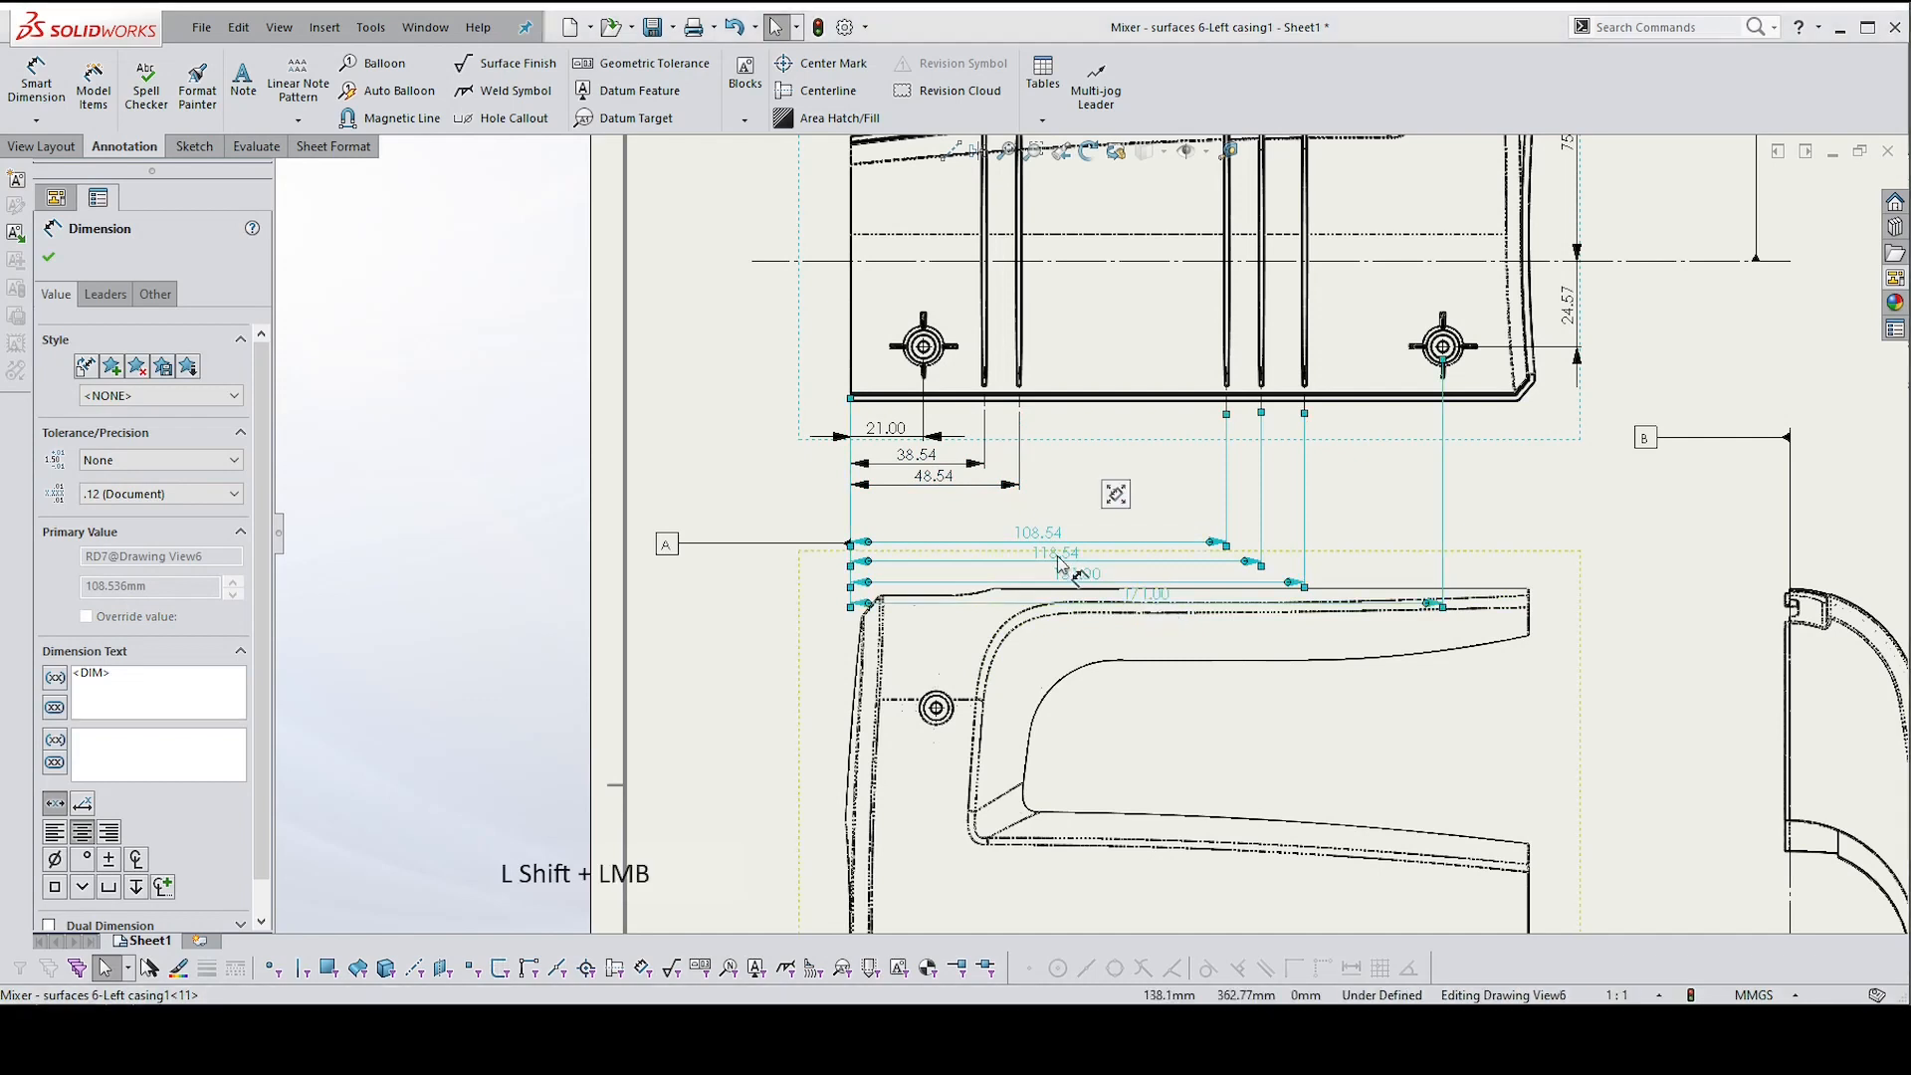
drag(1061, 563, 1042, 504)
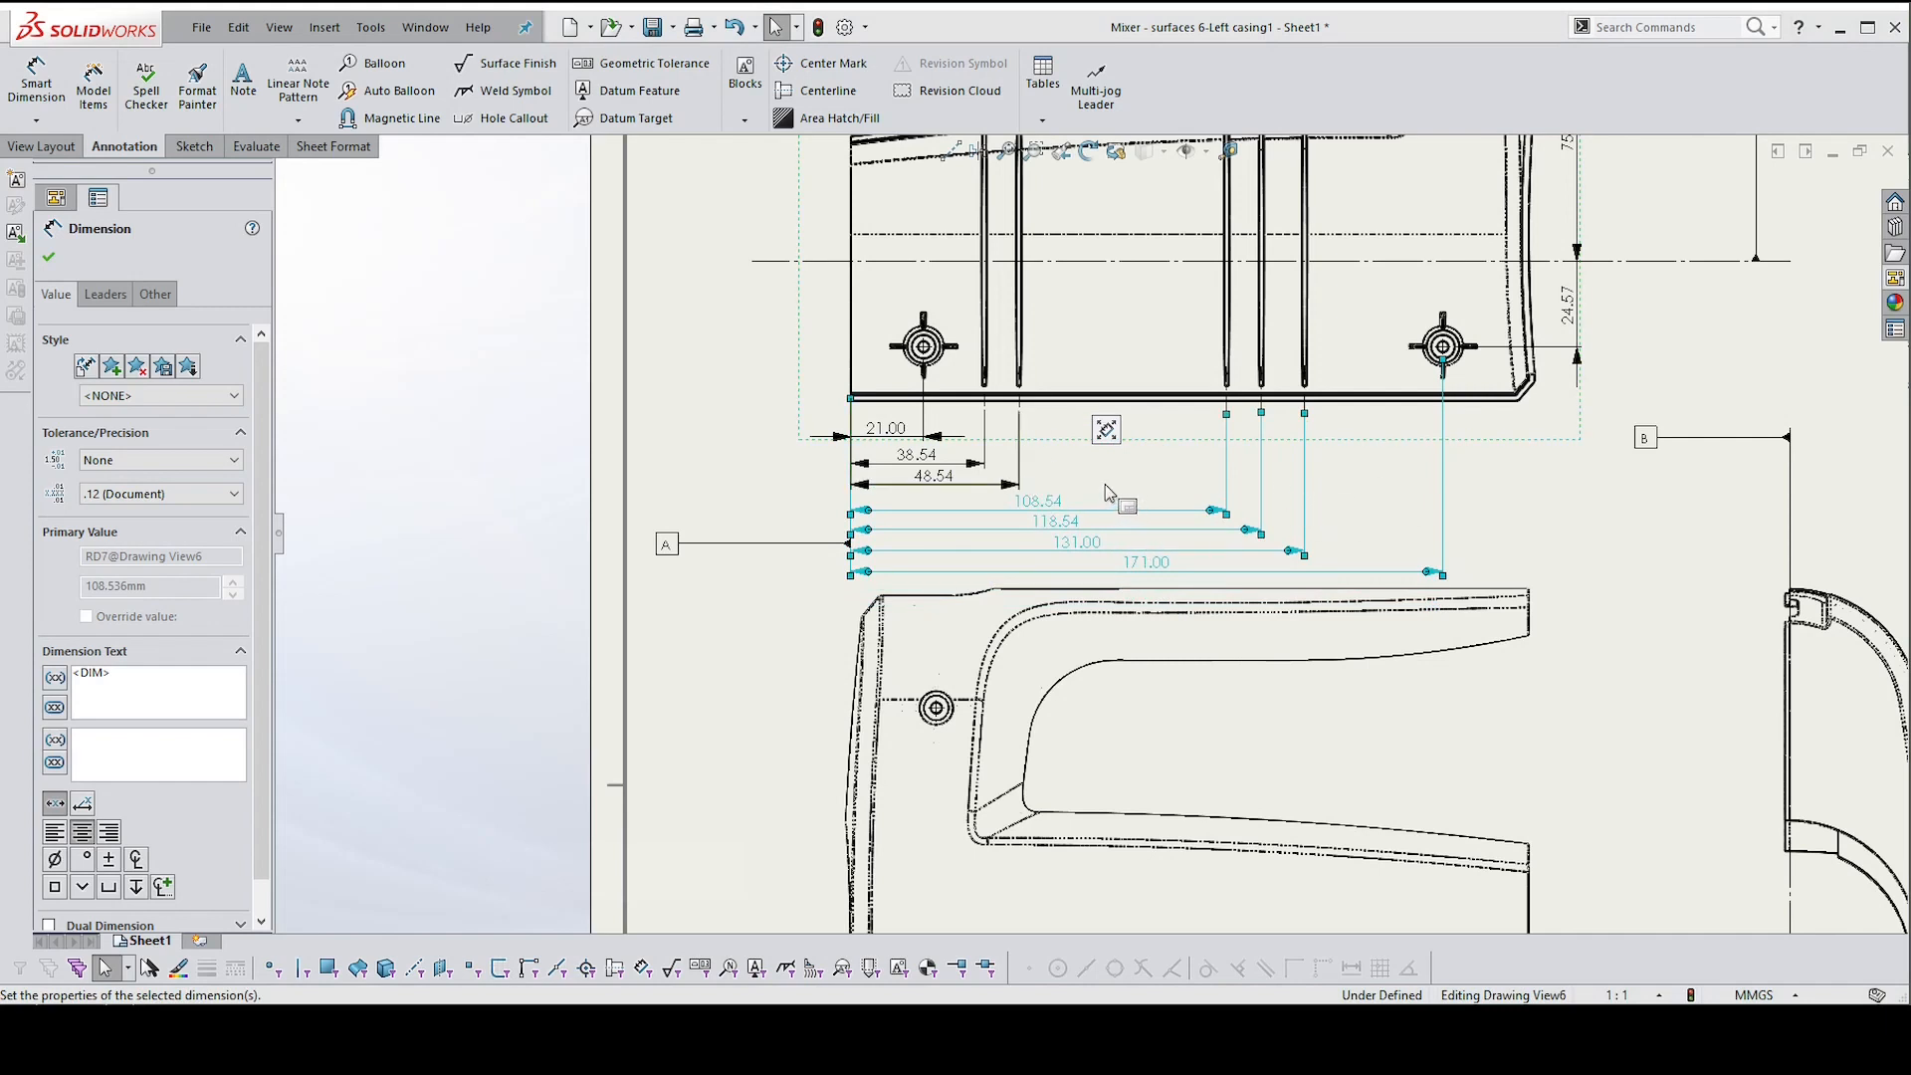
click(1174, 426)
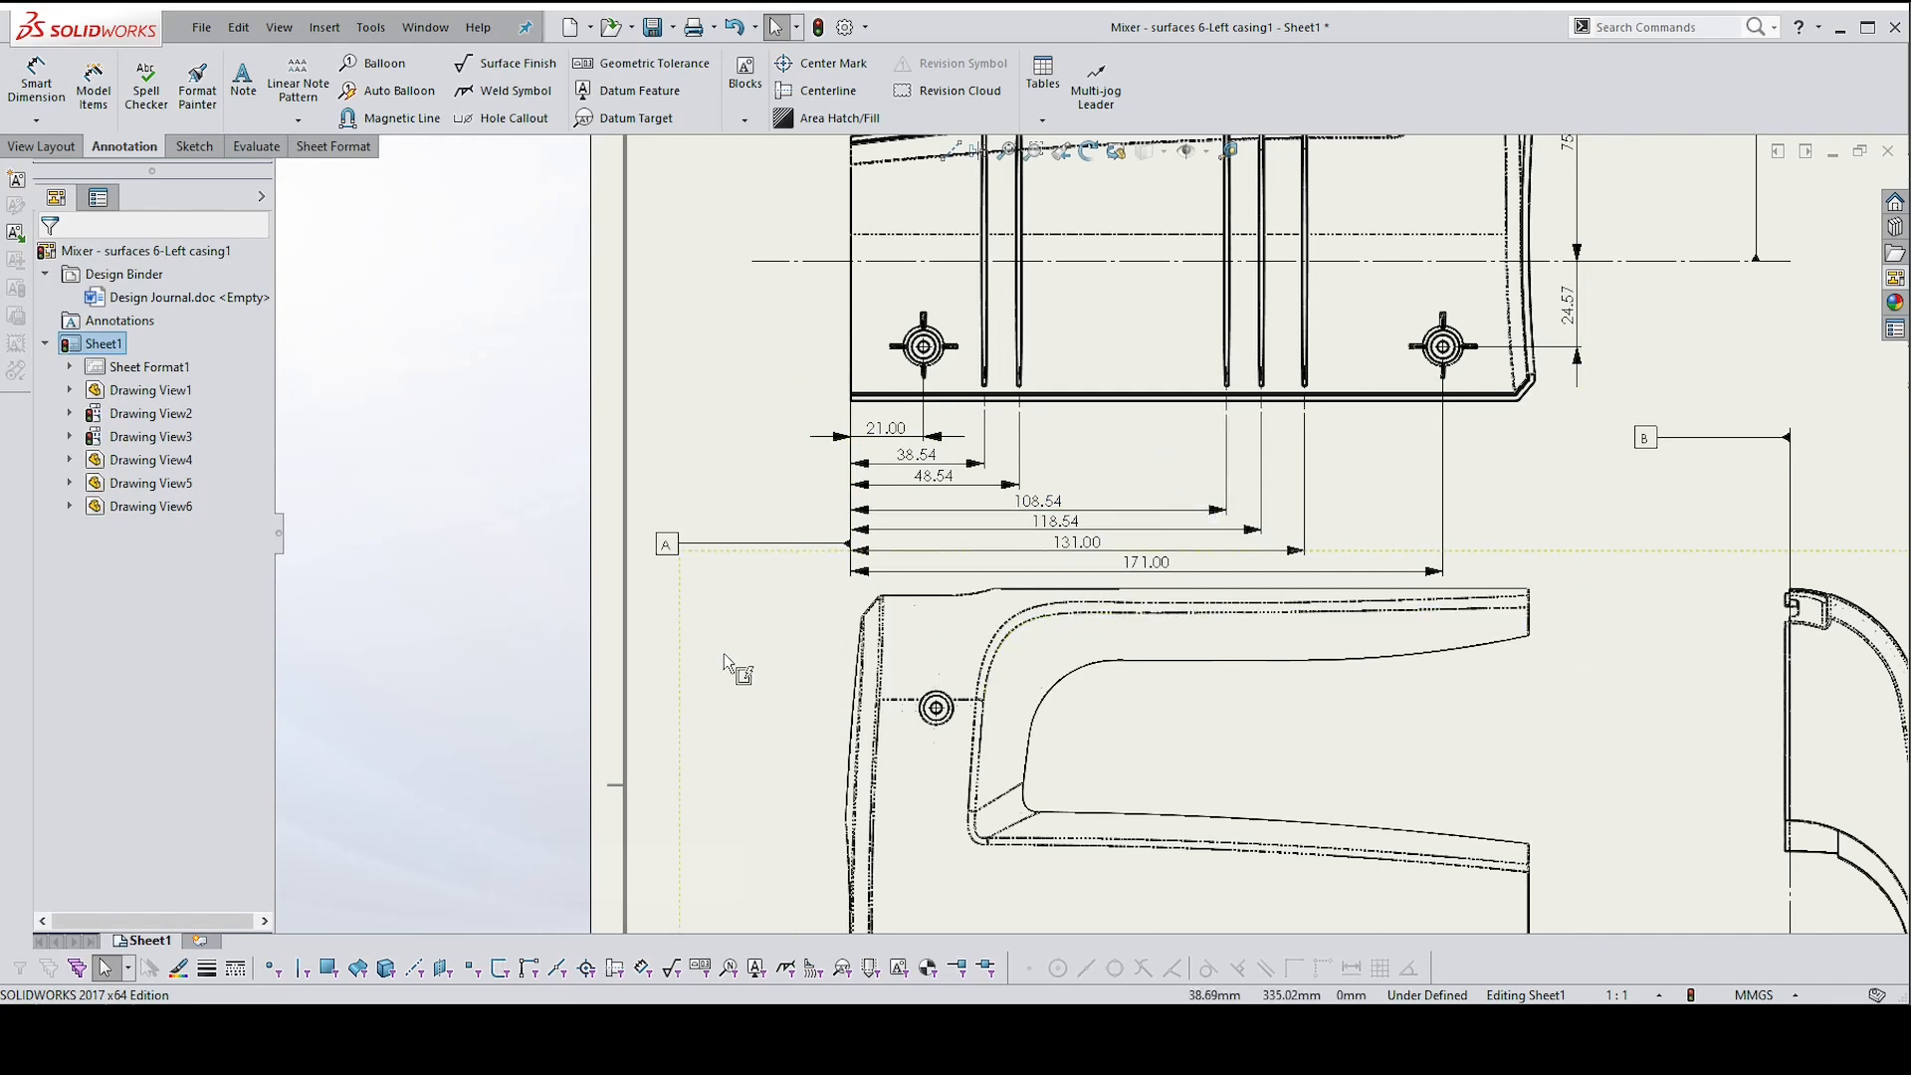
Shift the casing's end view slightly closer to the middle view, keeping the two aligned
click(672, 682)
scroll(1089, 537, down, 2)
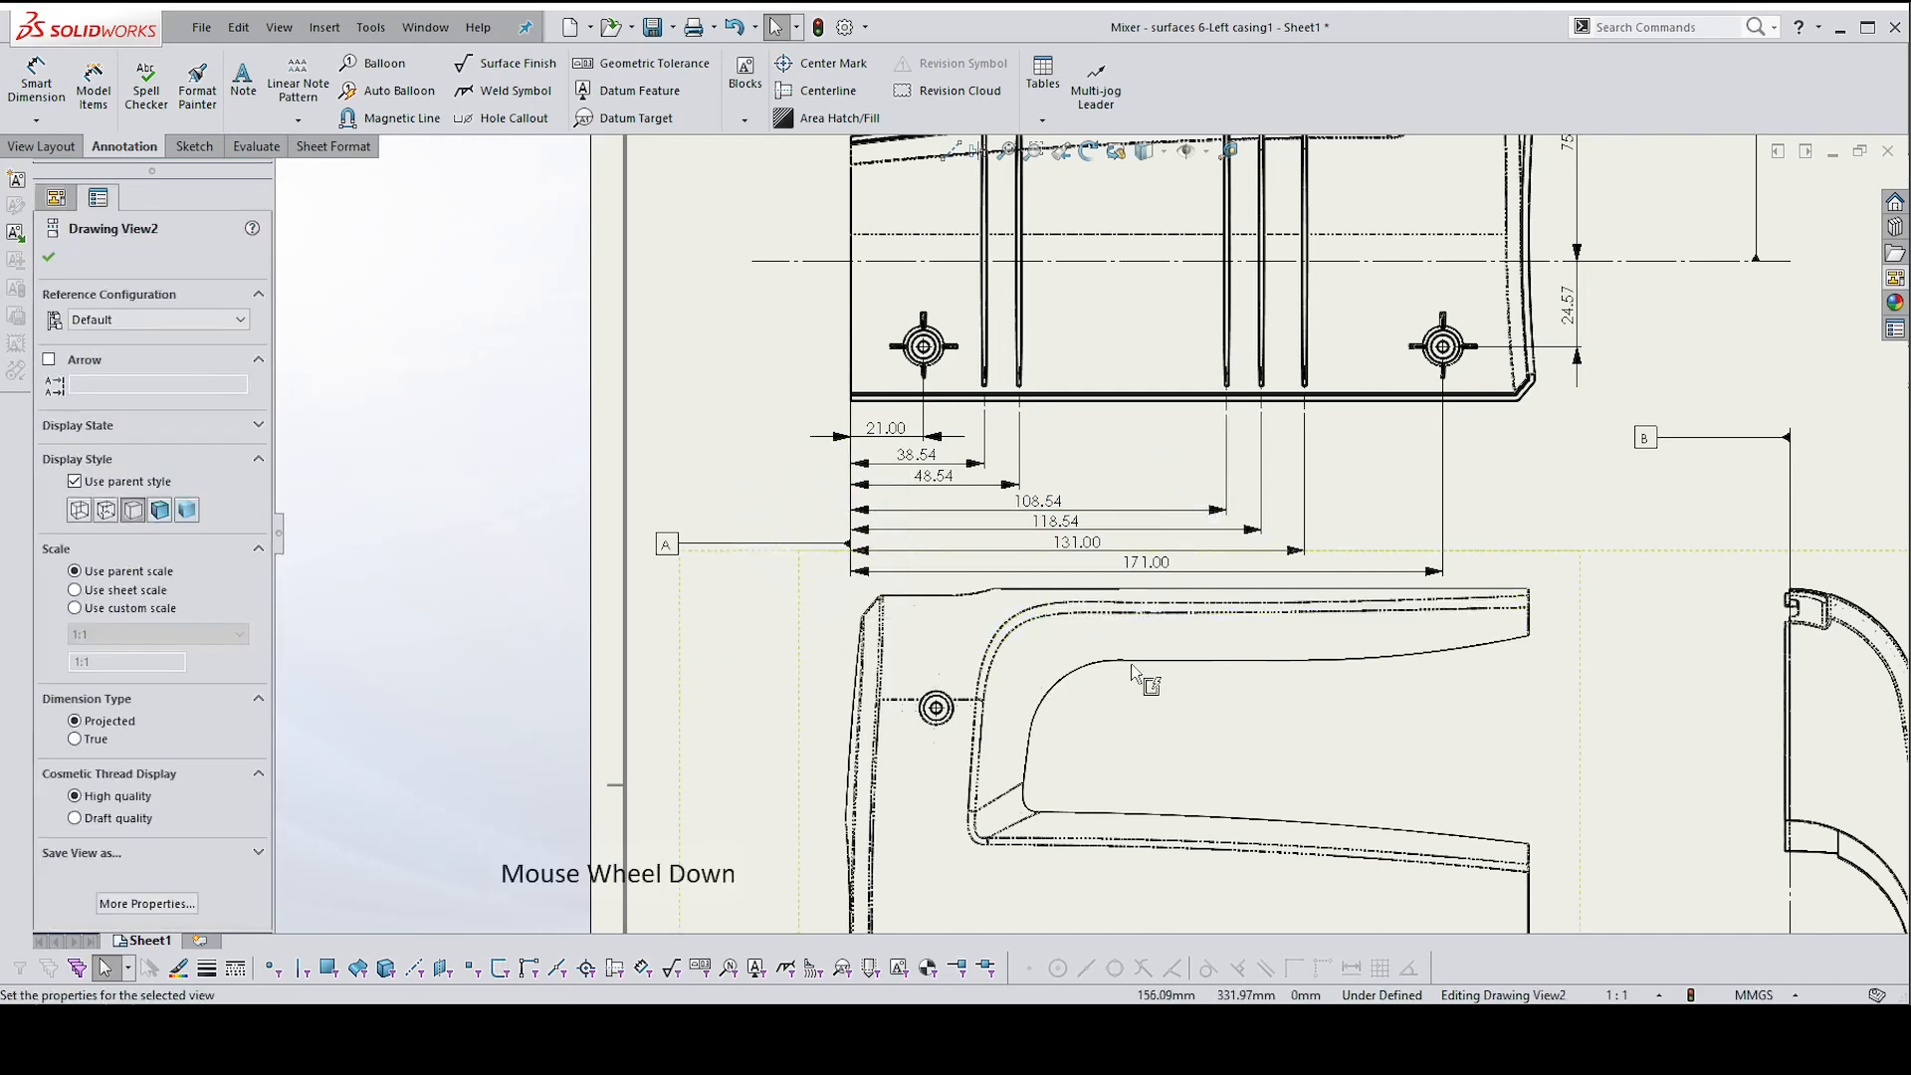
scroll(1254, 676, down, 3)
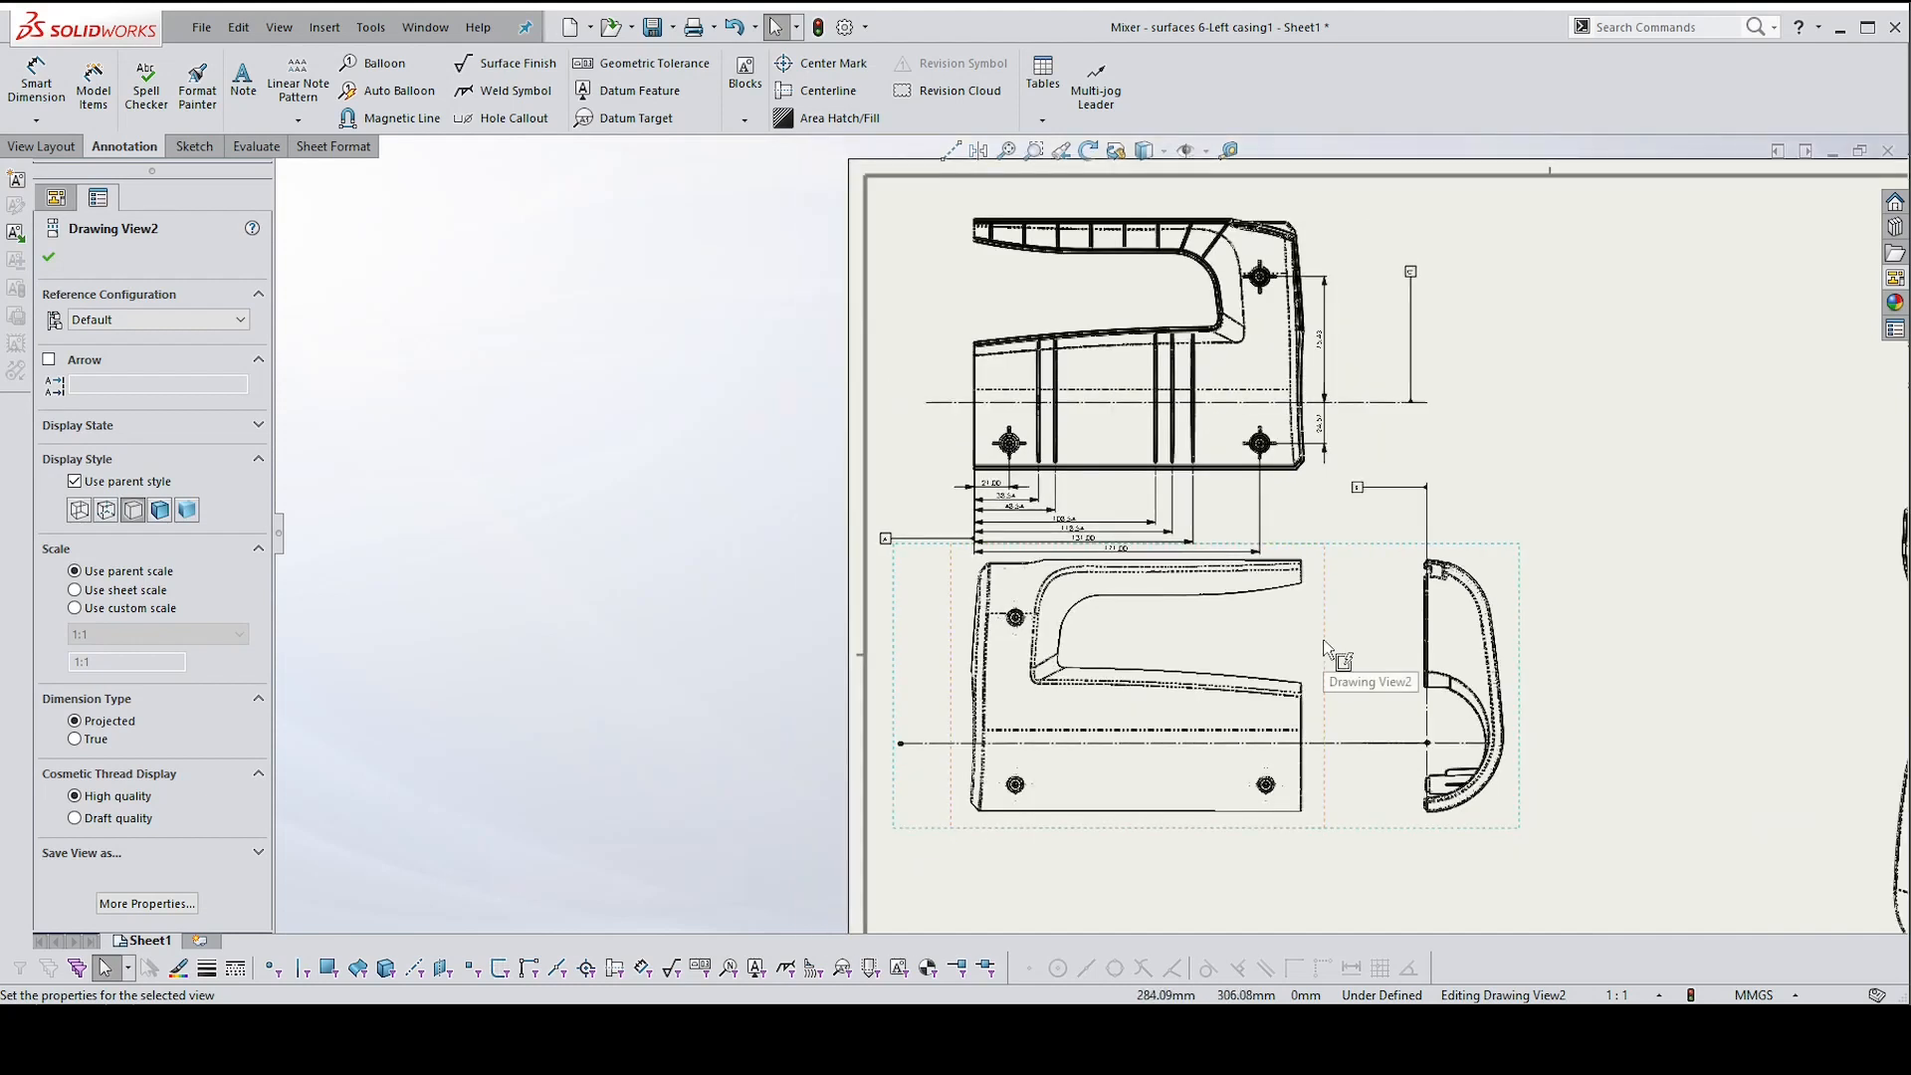
click(1325, 651)
key(Escape)
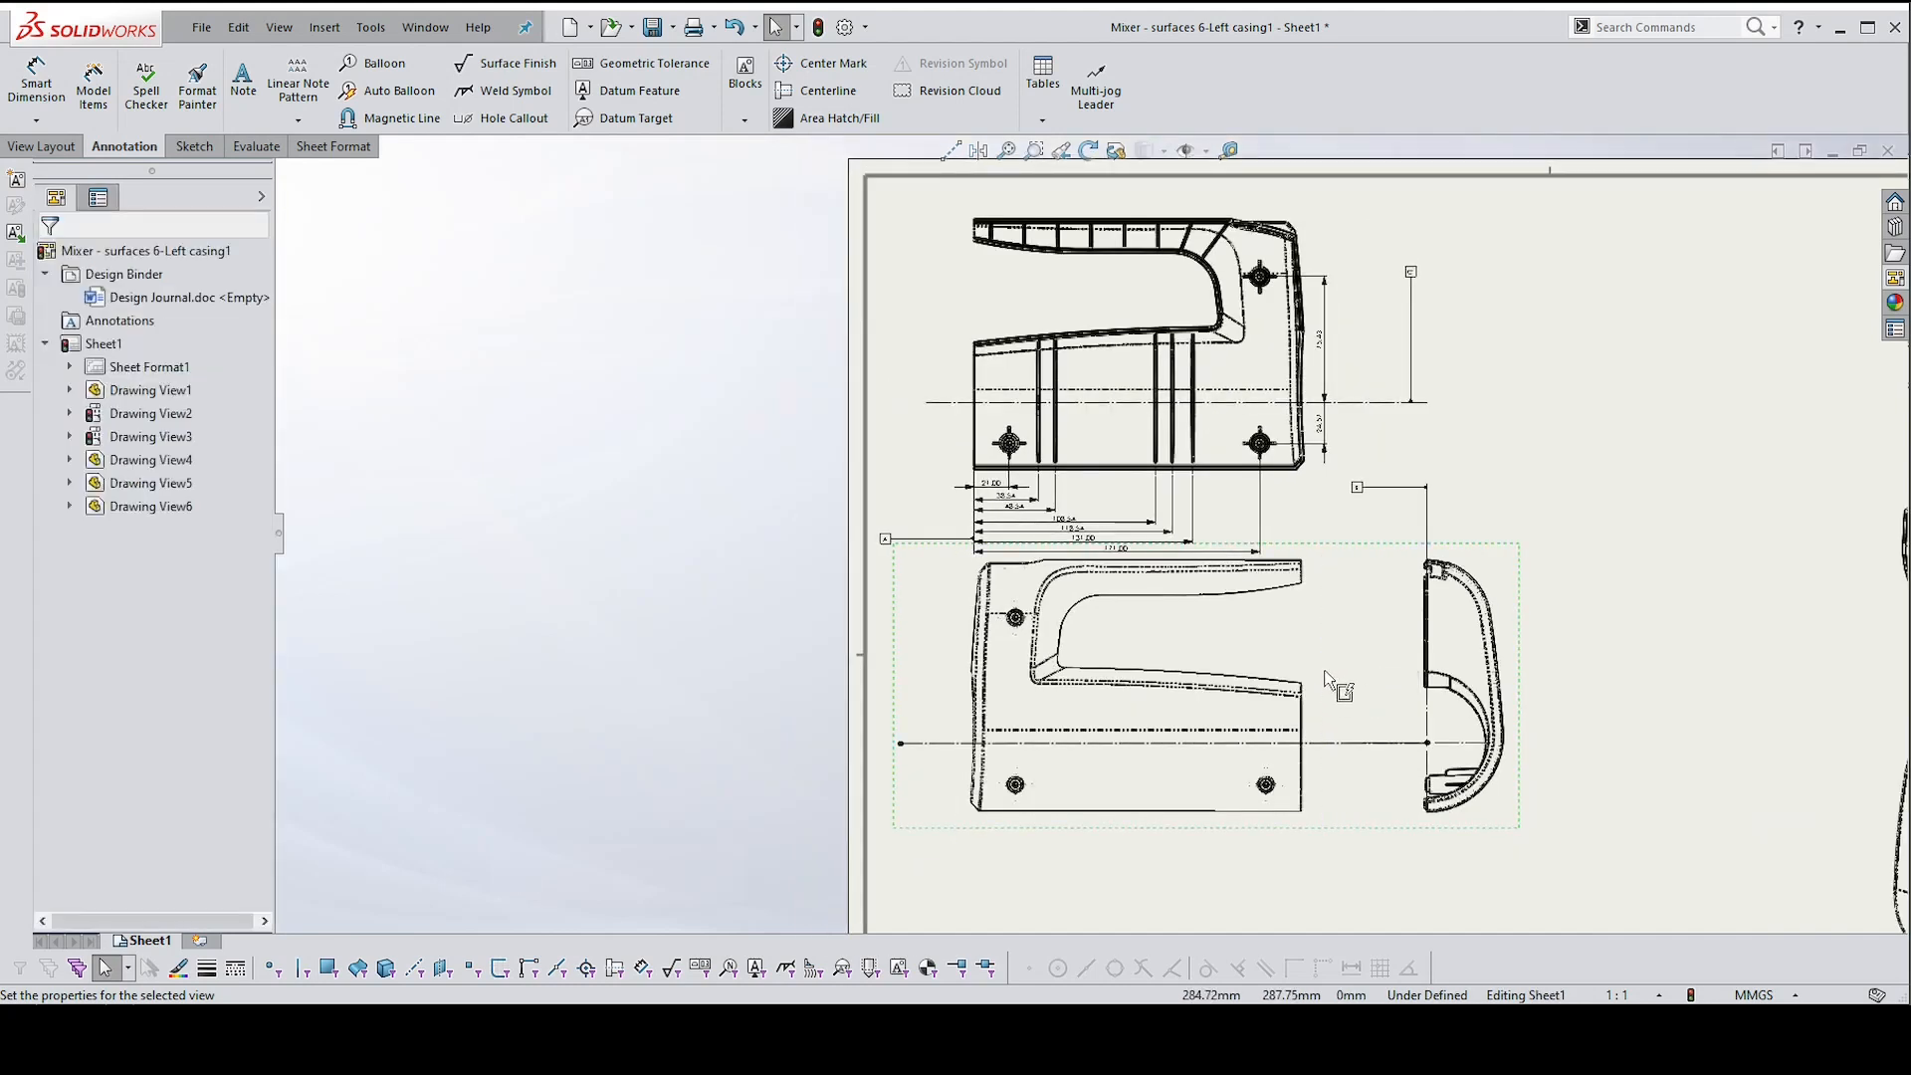
drag(1324, 839, 1244, 841)
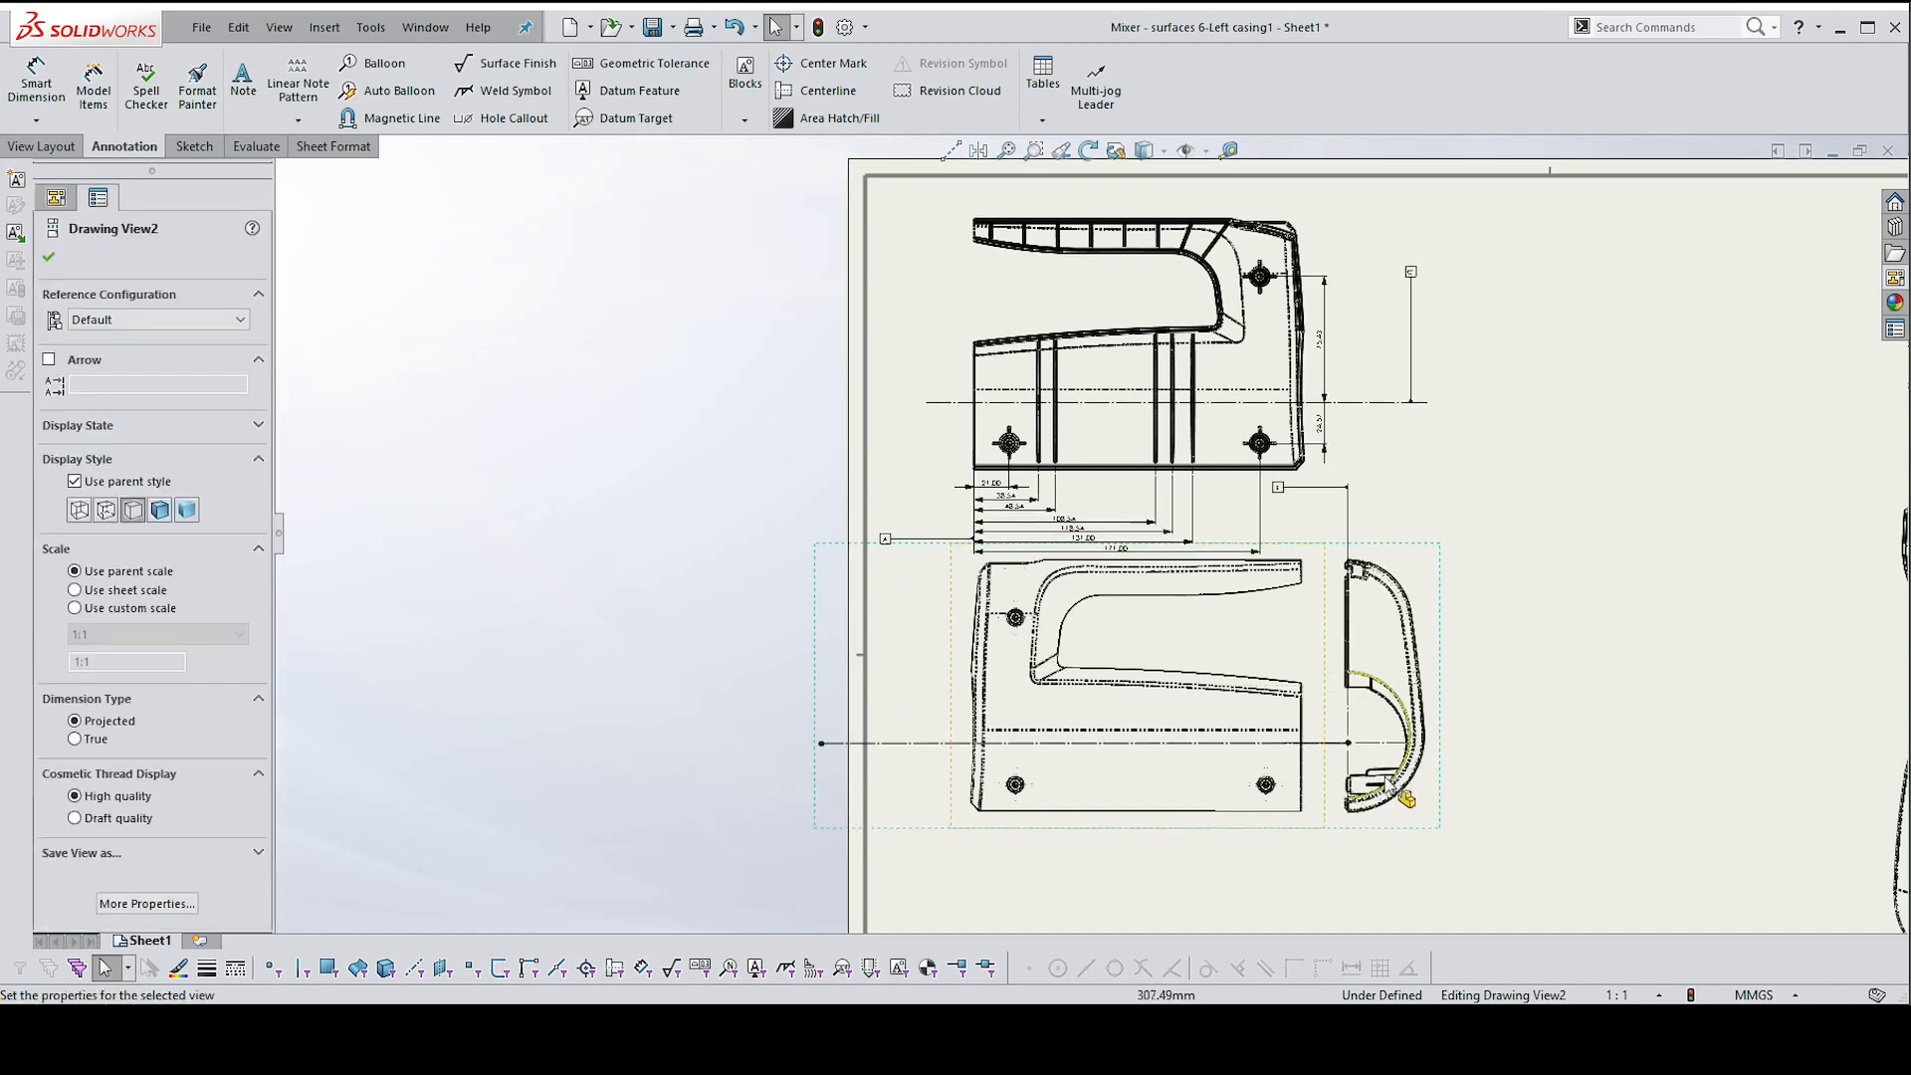
mouse_move(1450, 776)
mouse_down()
mouse_move(1592, 774)
mouse_move(1453, 861)
mouse_up()
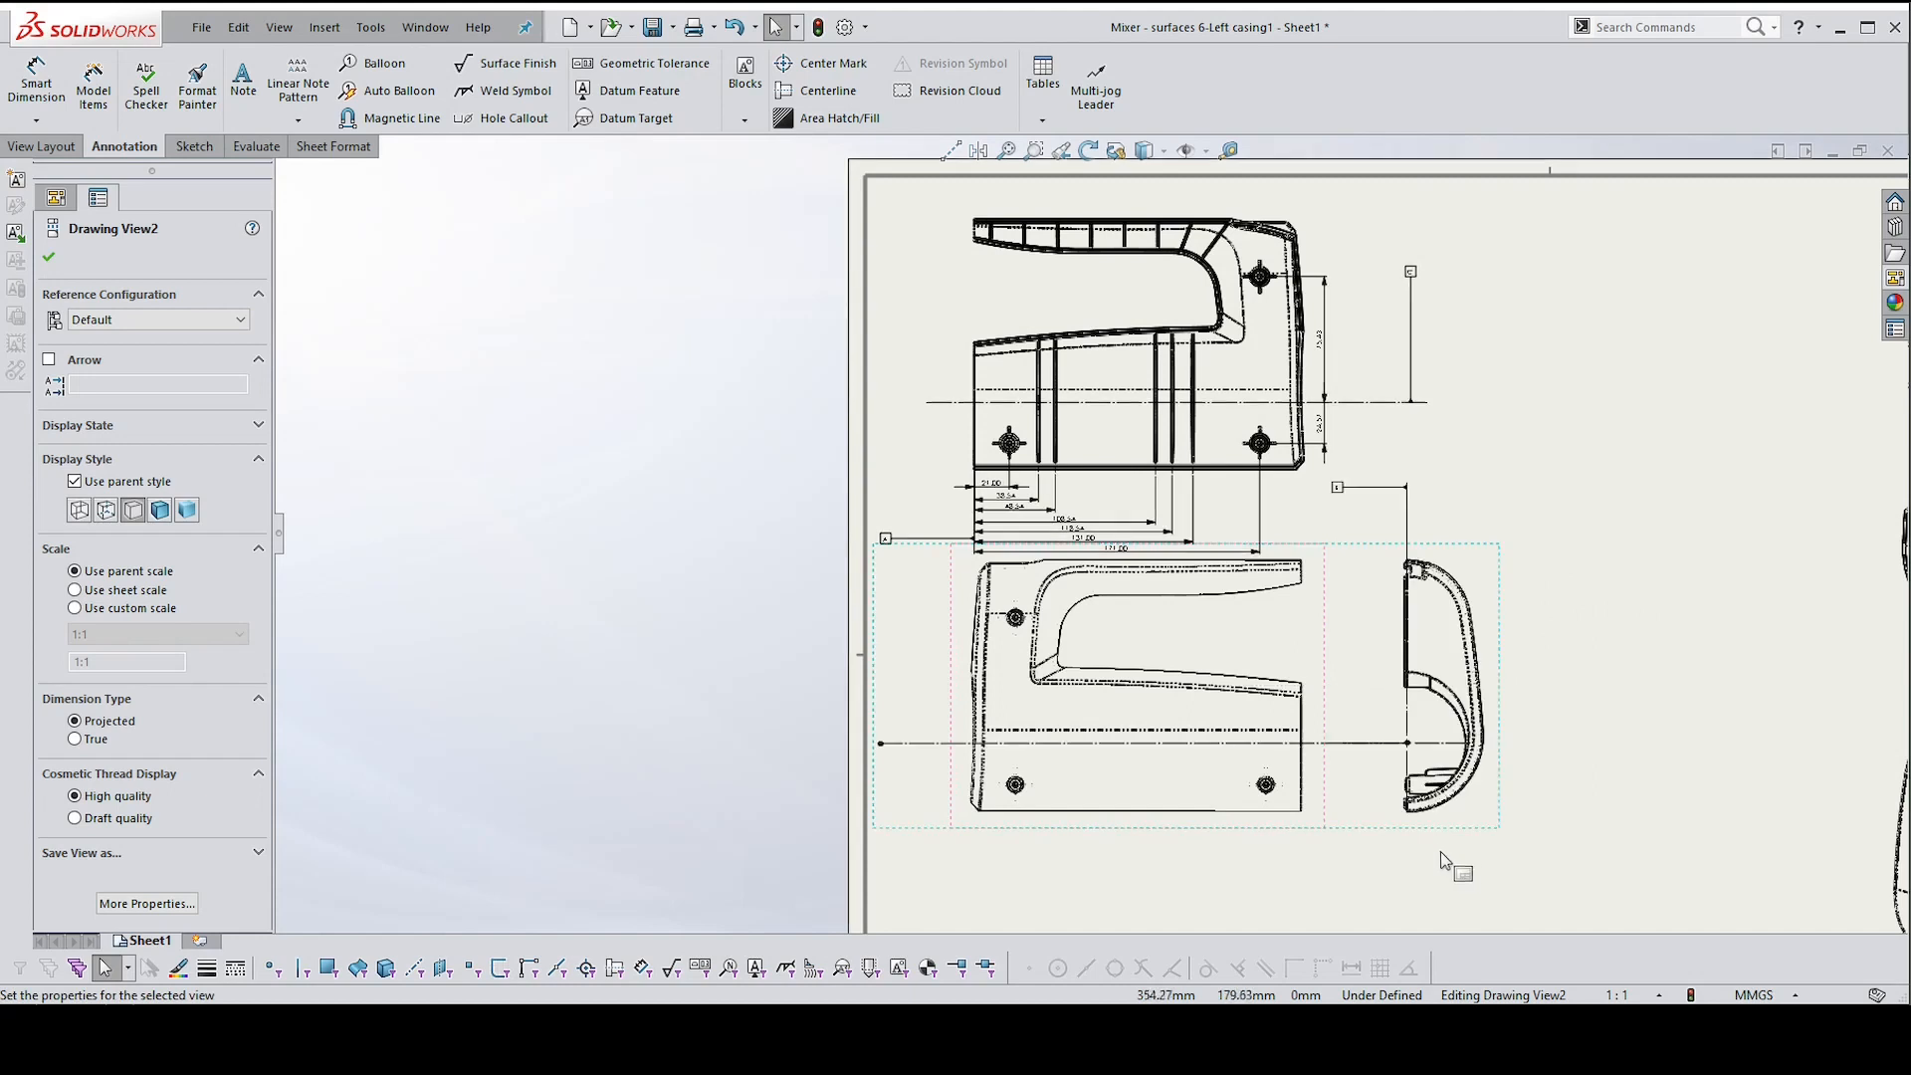
Move the middle view and its aligned end view down to widen the gap below the Front view's dimensions
click(980, 840)
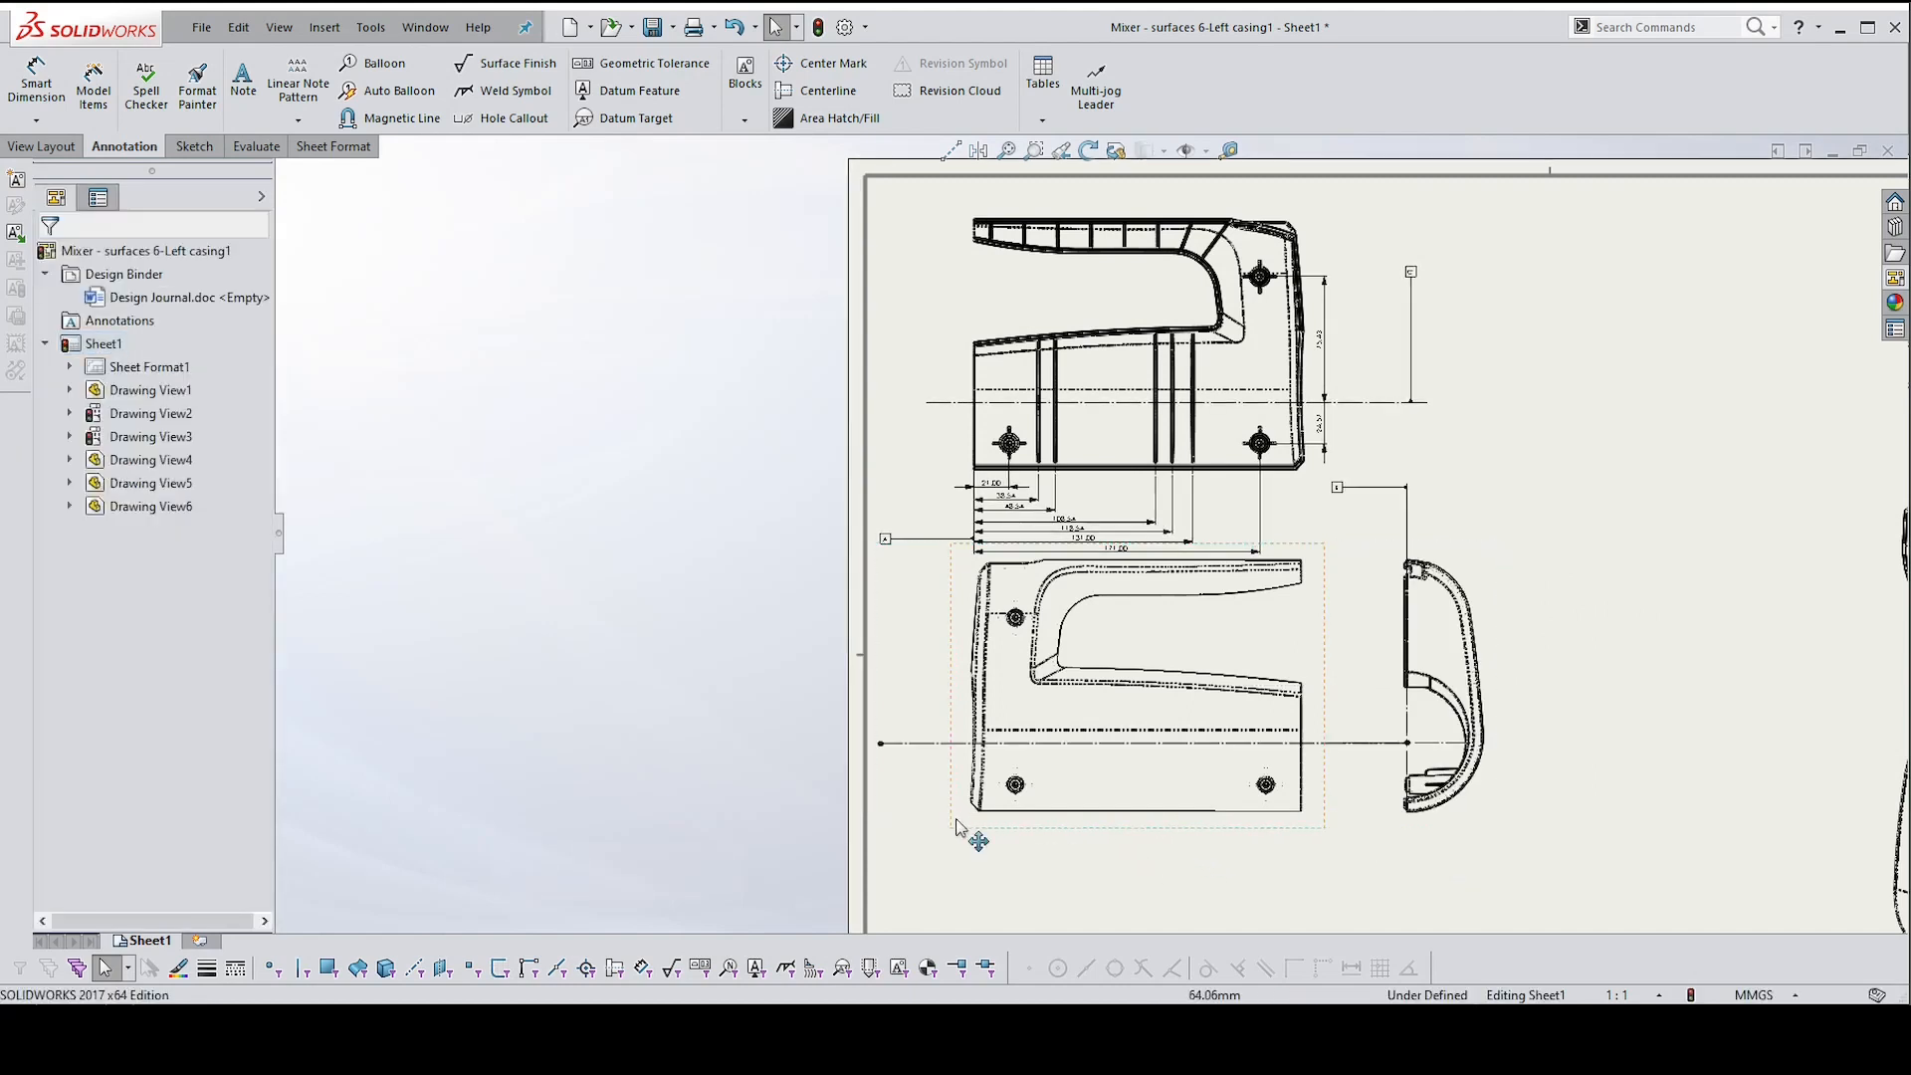
click(1053, 853)
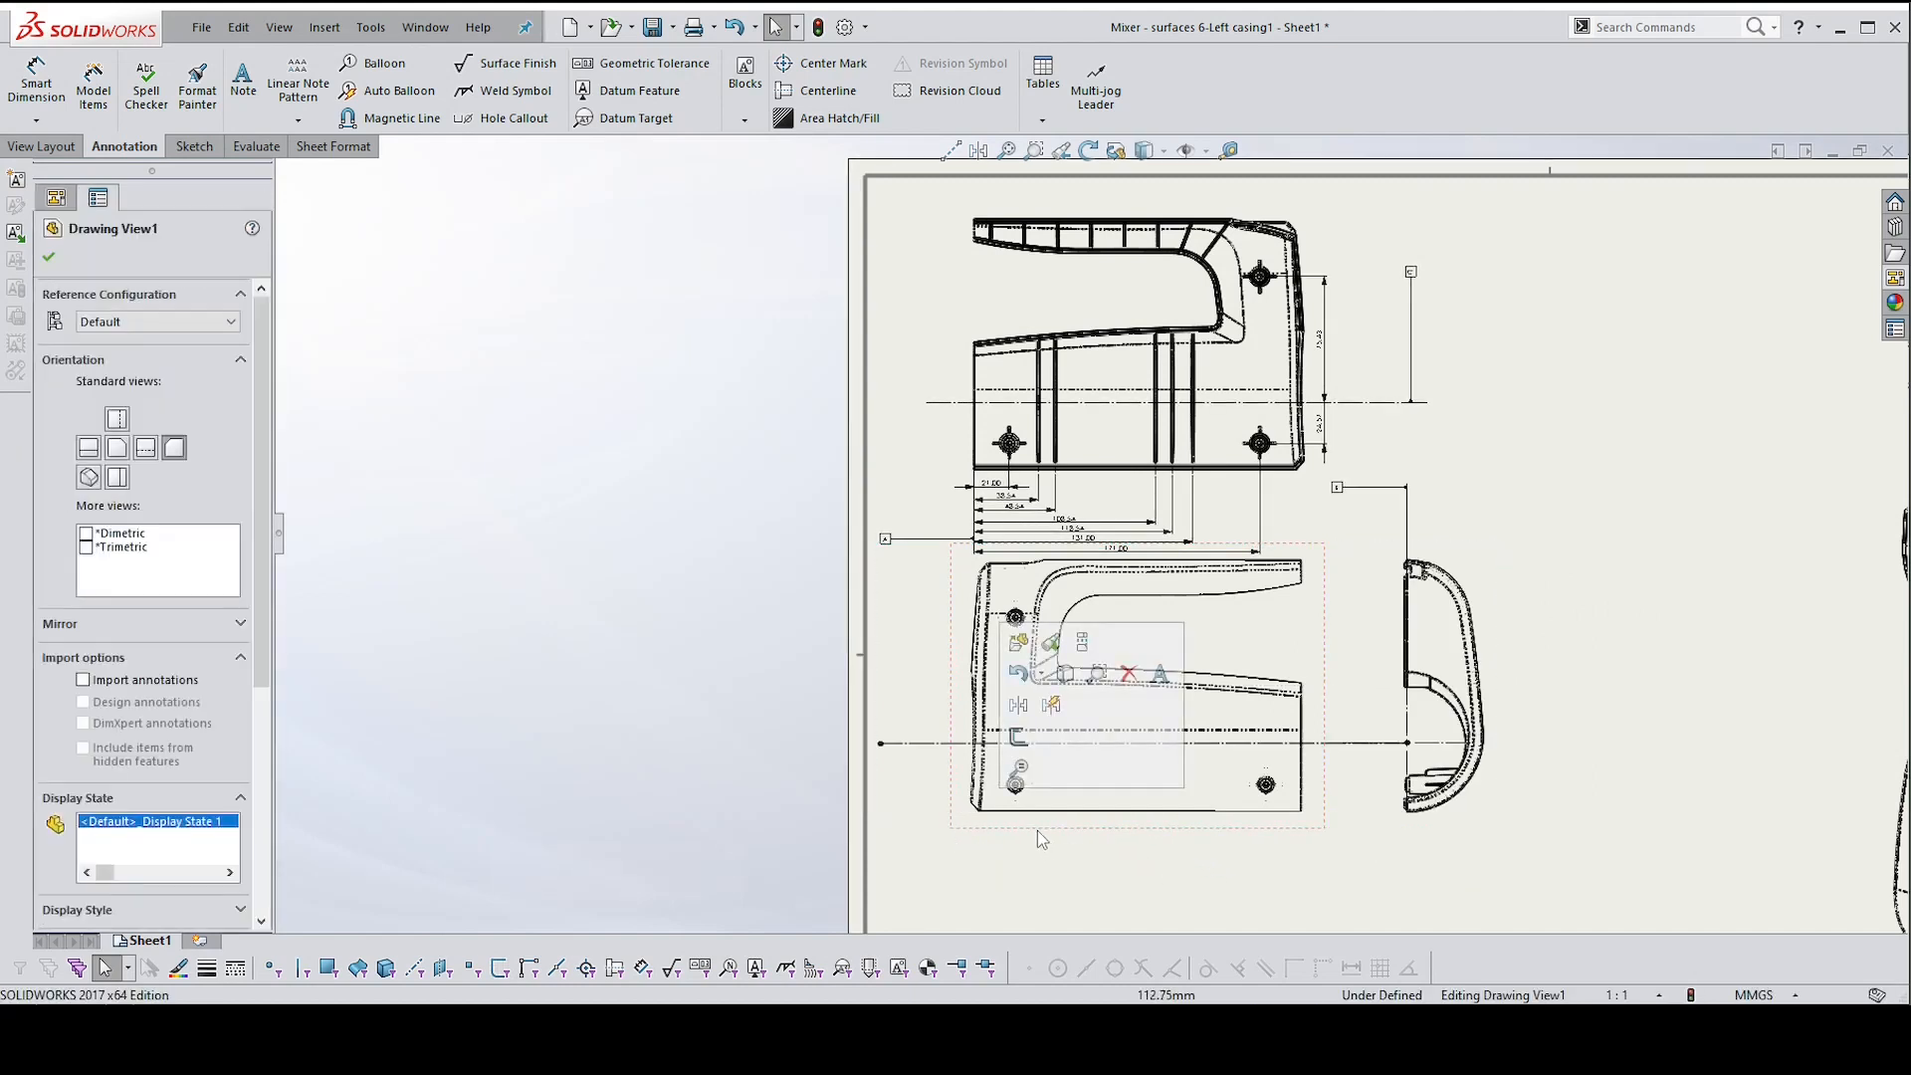
drag(1037, 830, 1042, 875)
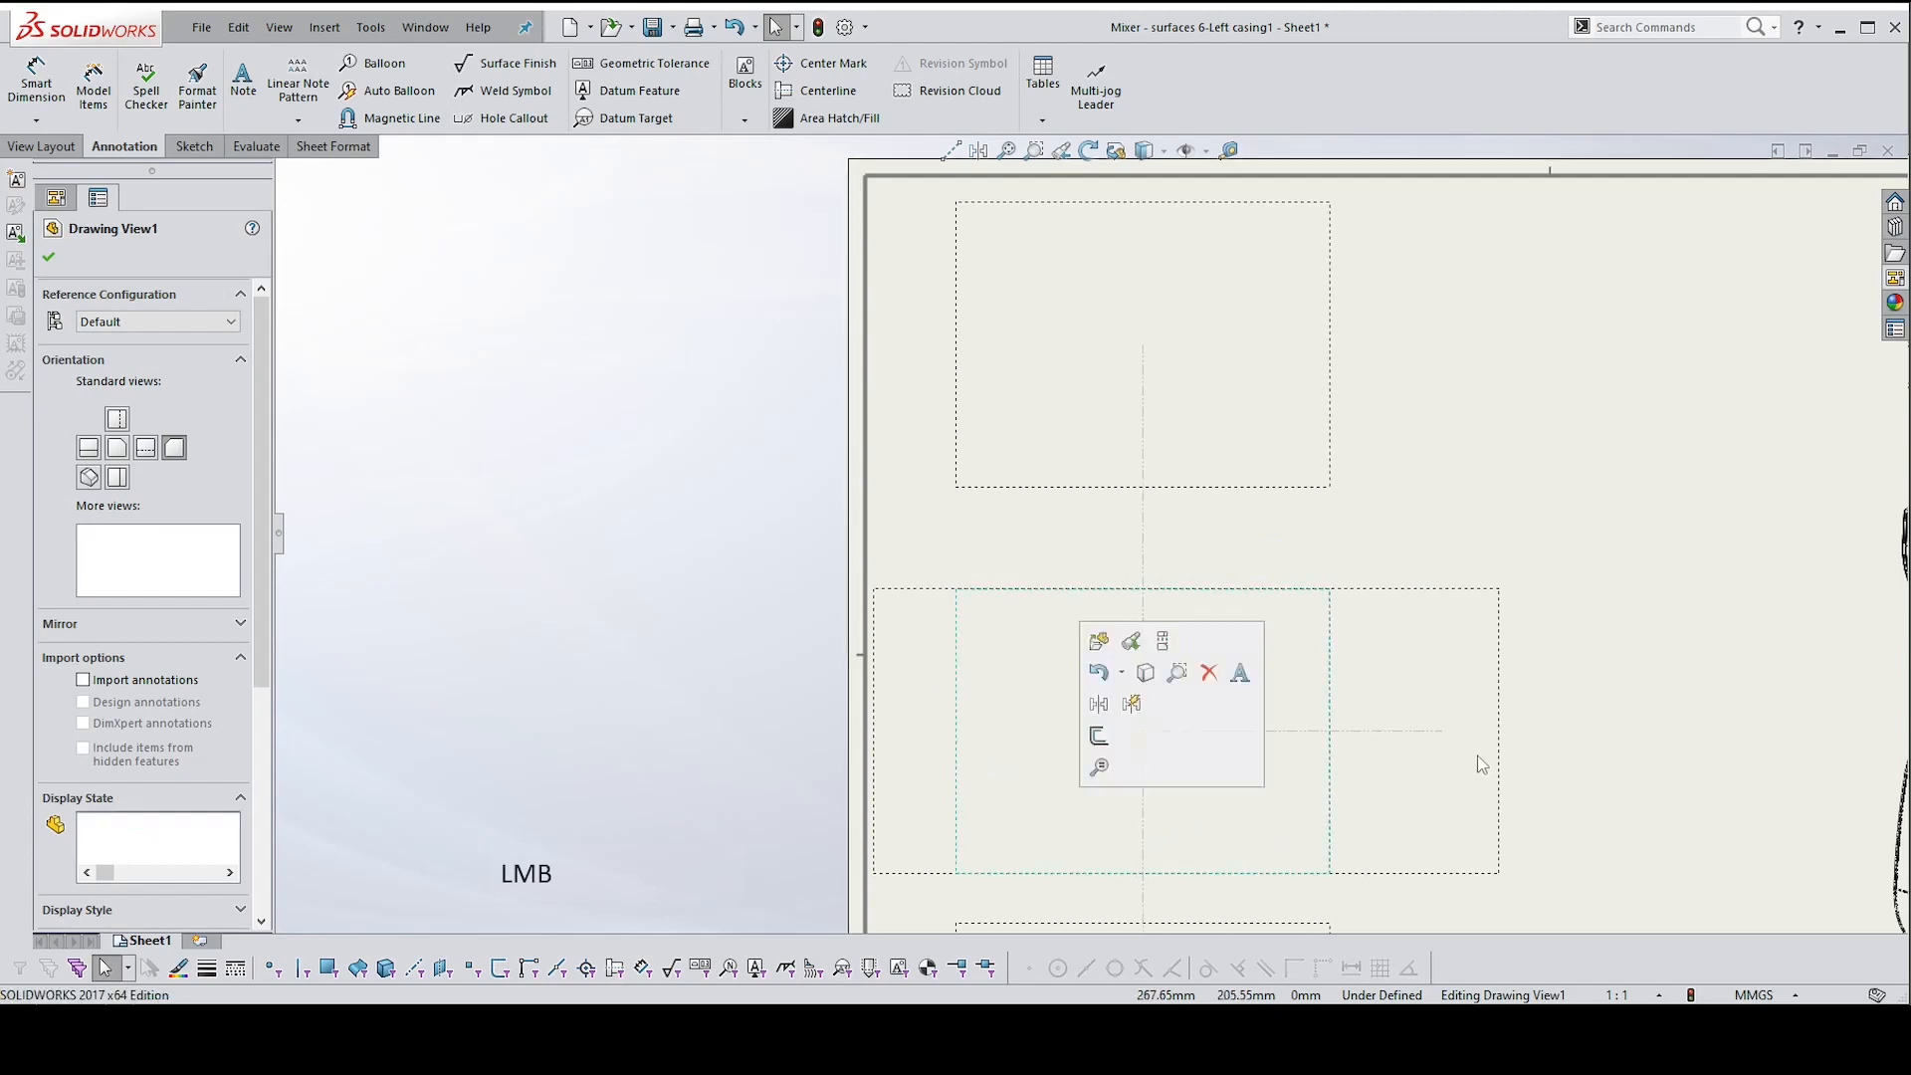
Dimension the casing's overall height in the middle view, from its bottom edge to its top edge, placing it outside the rounded end
scroll(1521, 677, down, 3)
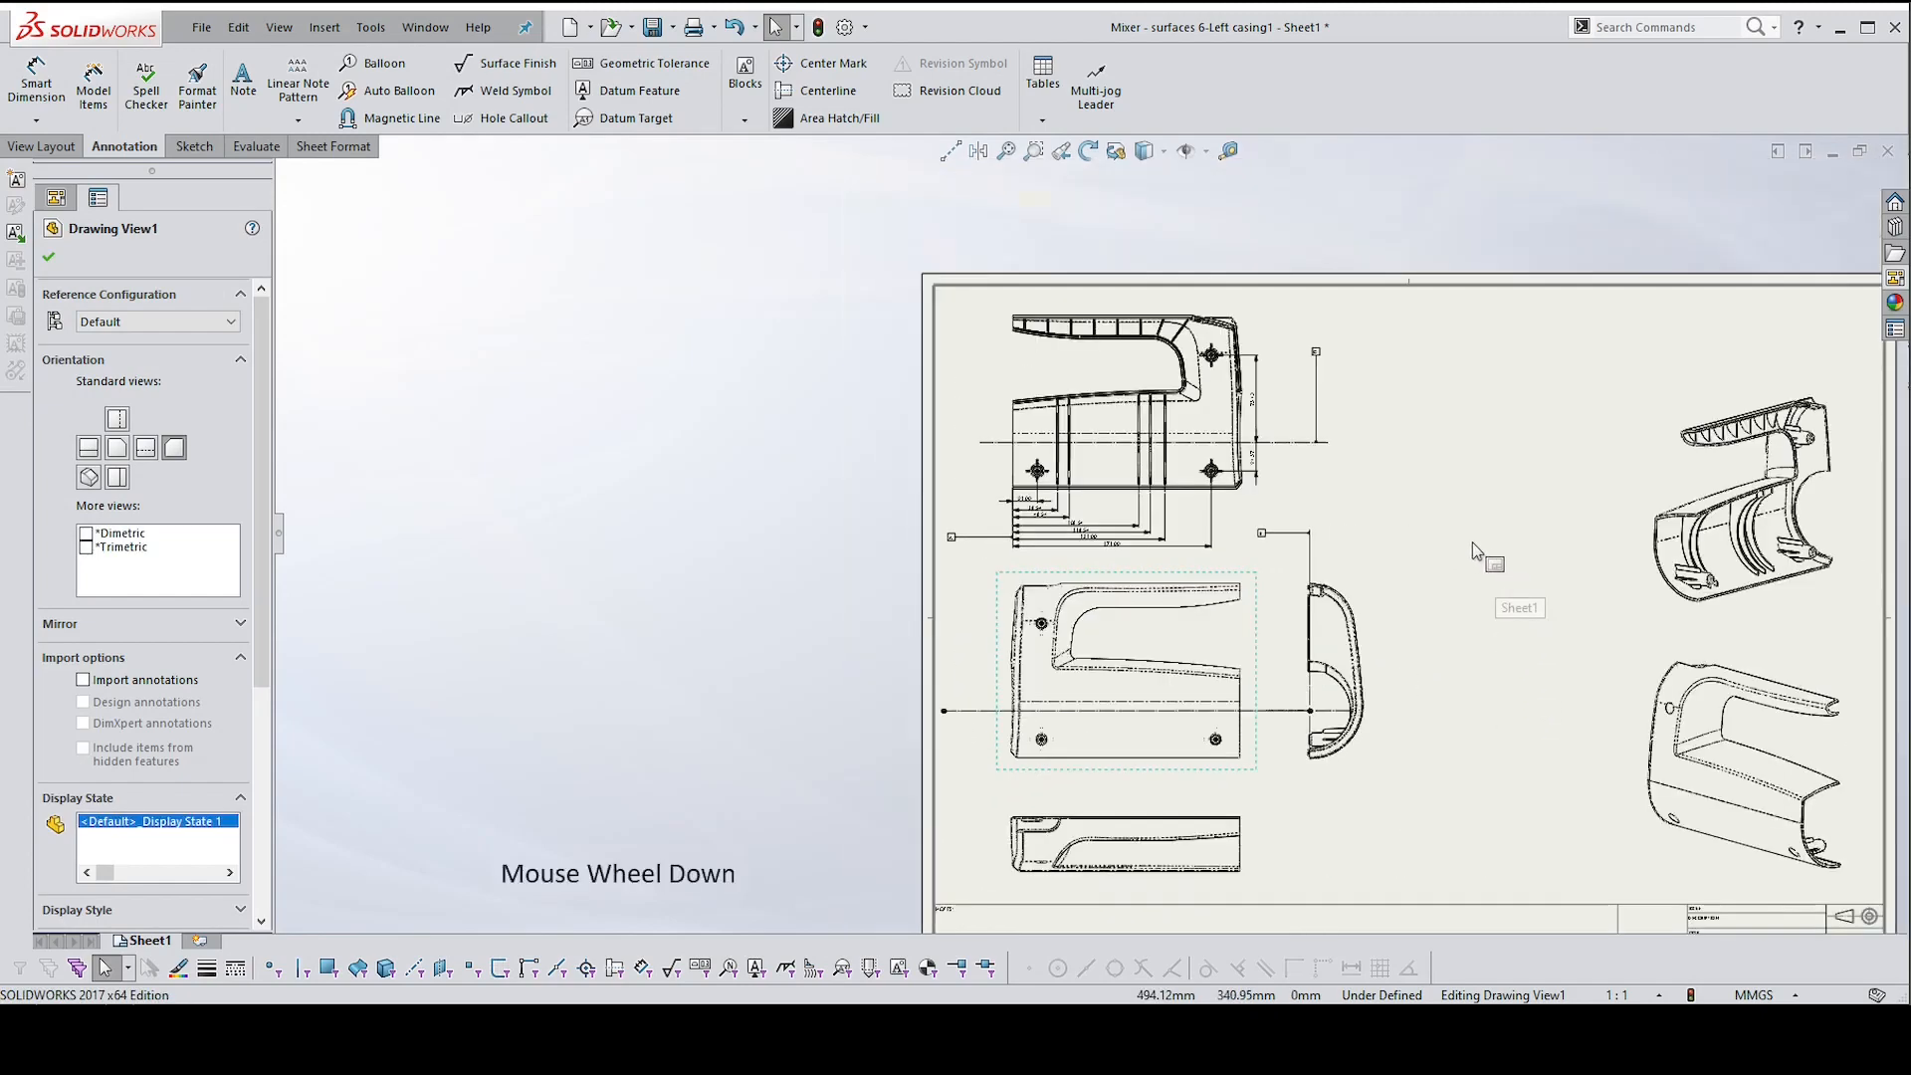
scroll(1415, 487, up, 2)
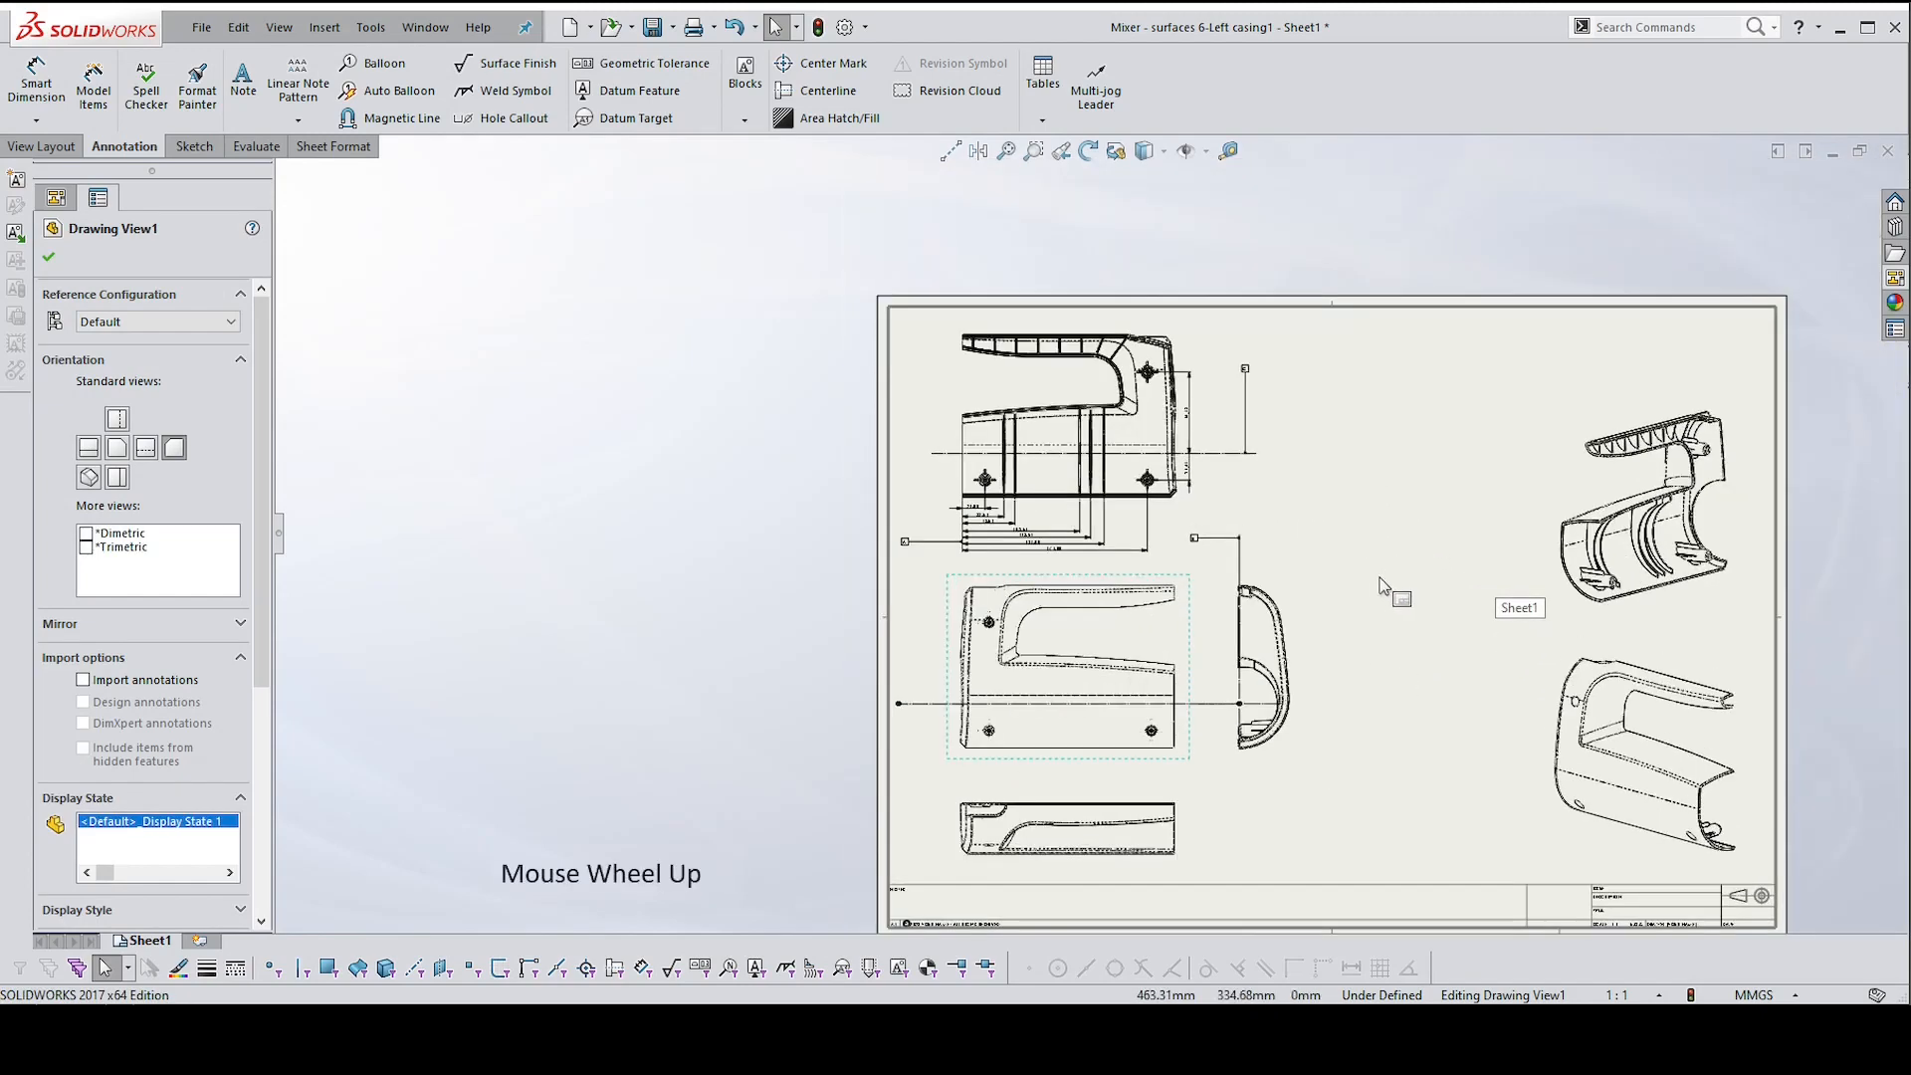
scroll(1368, 567, up, 1)
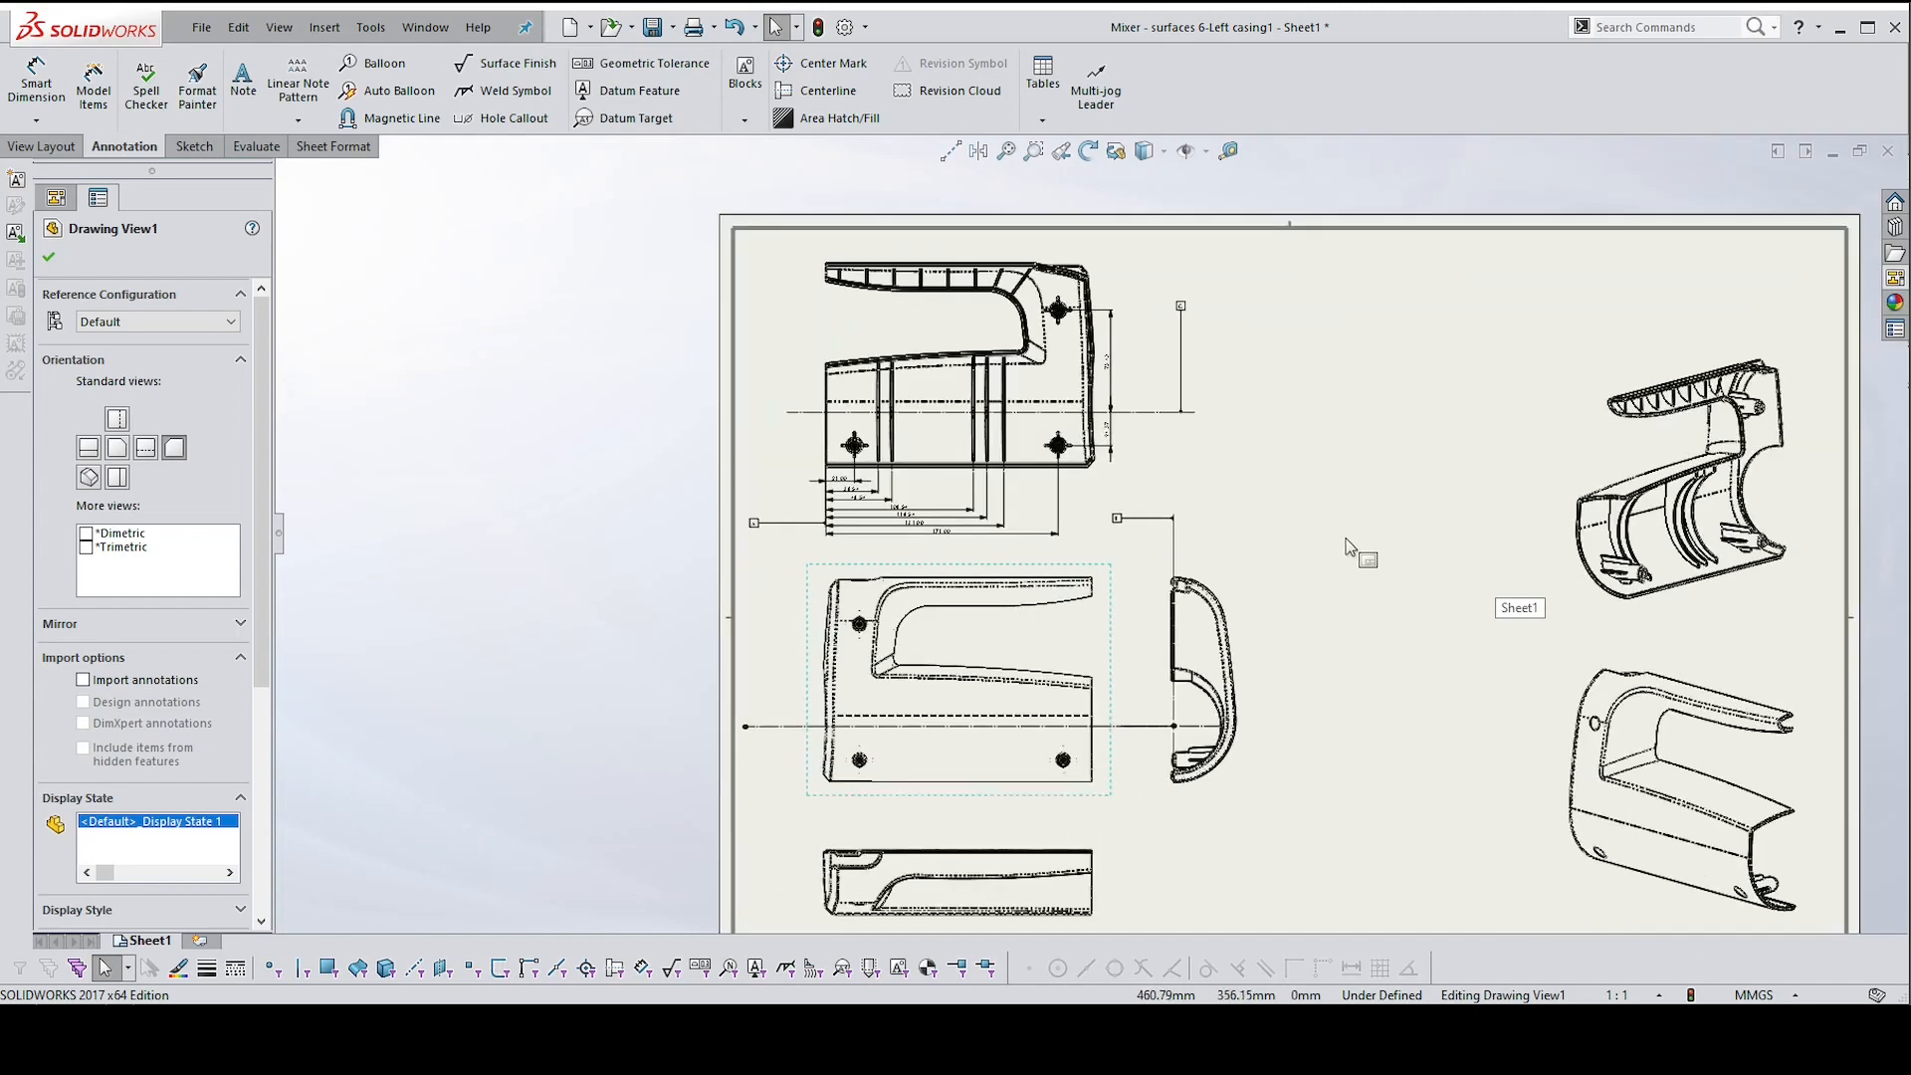
scroll(1262, 821, up, 1)
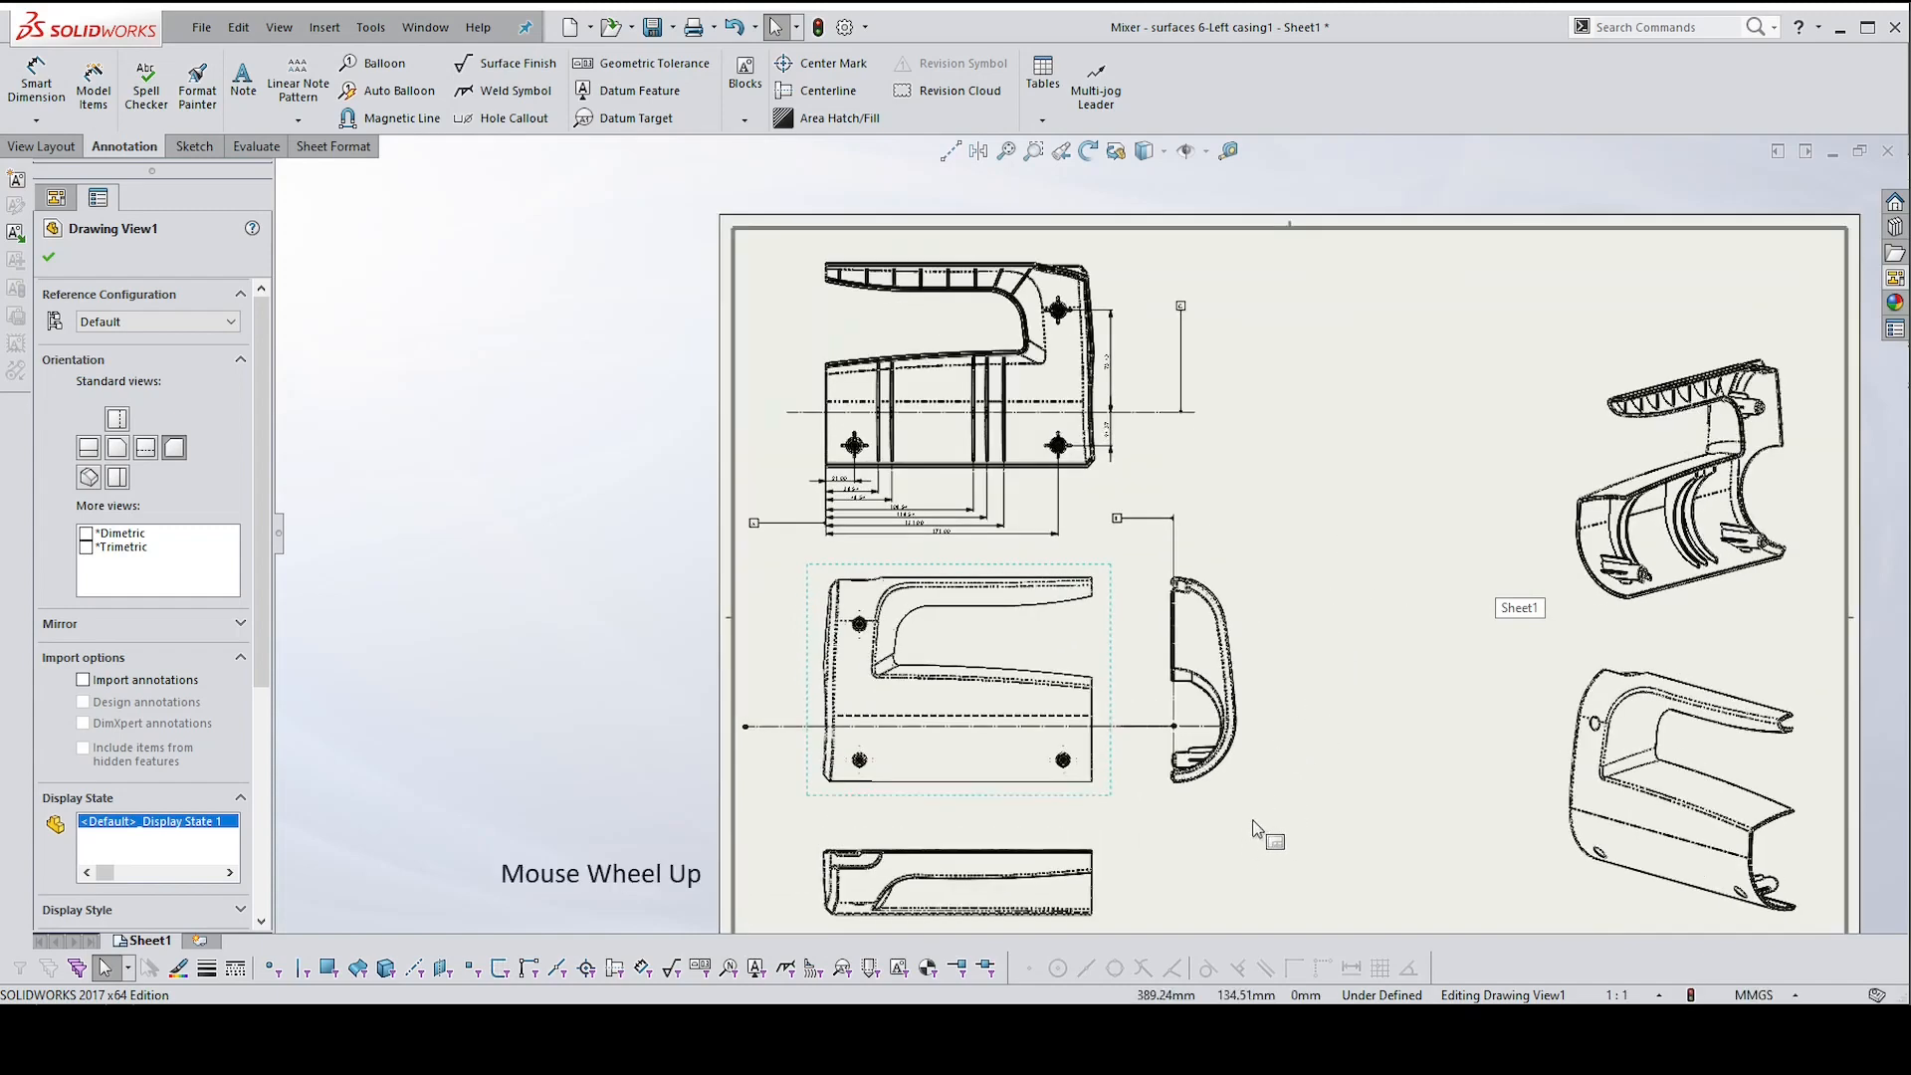
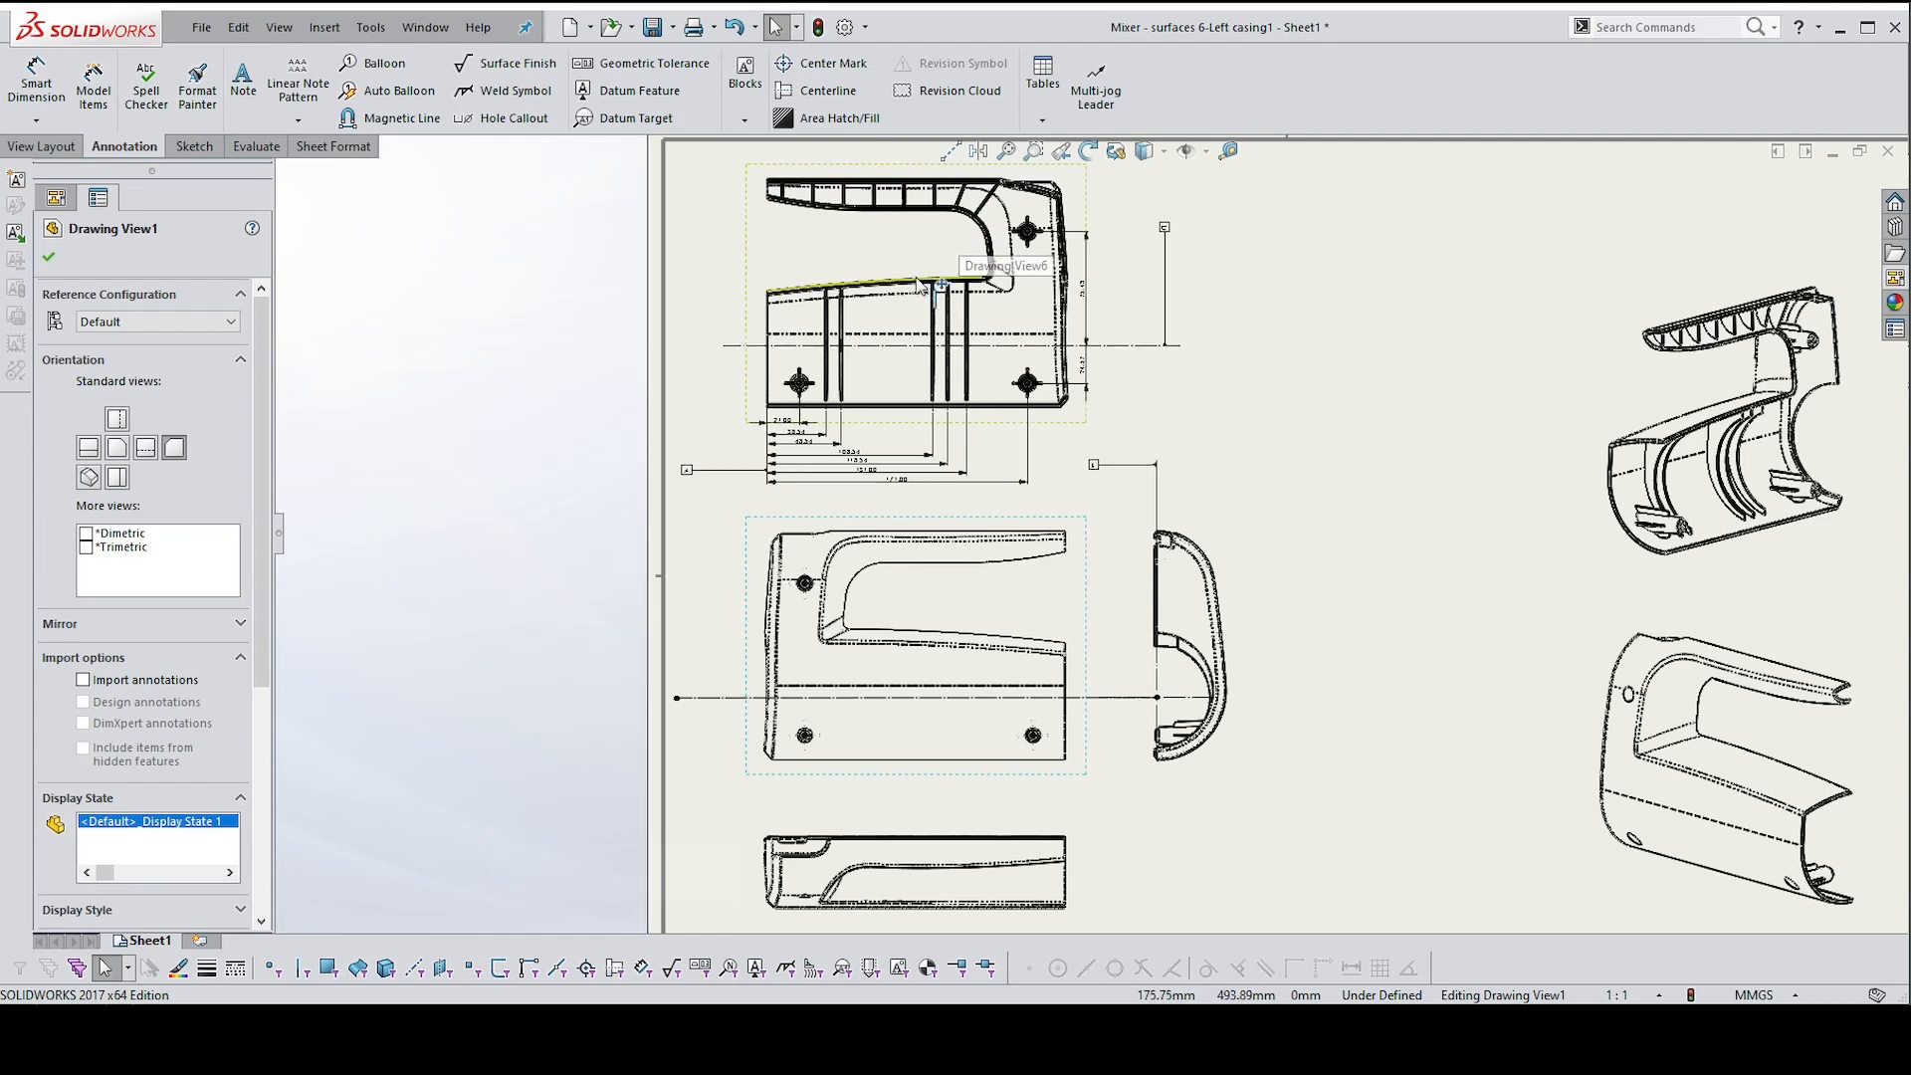
right_drag(1394, 704, 1378, 494)
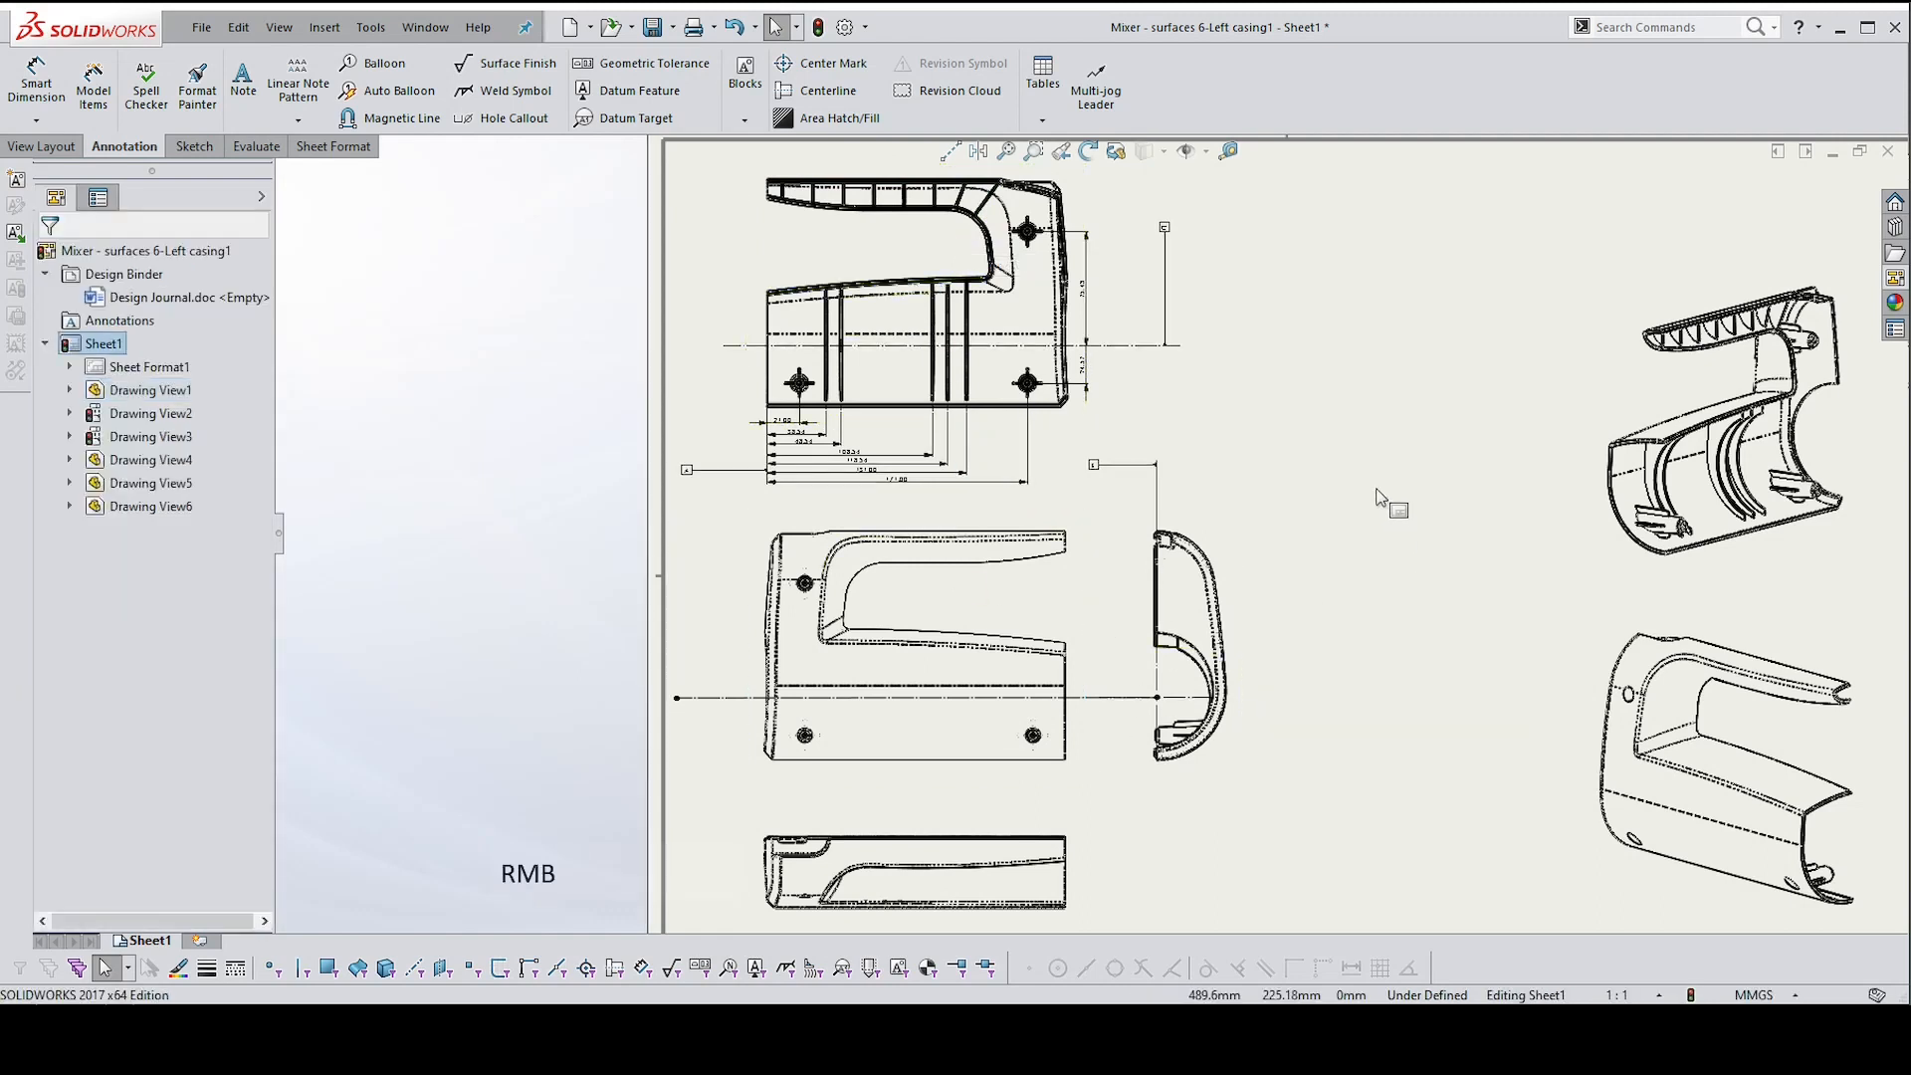
click(825, 763)
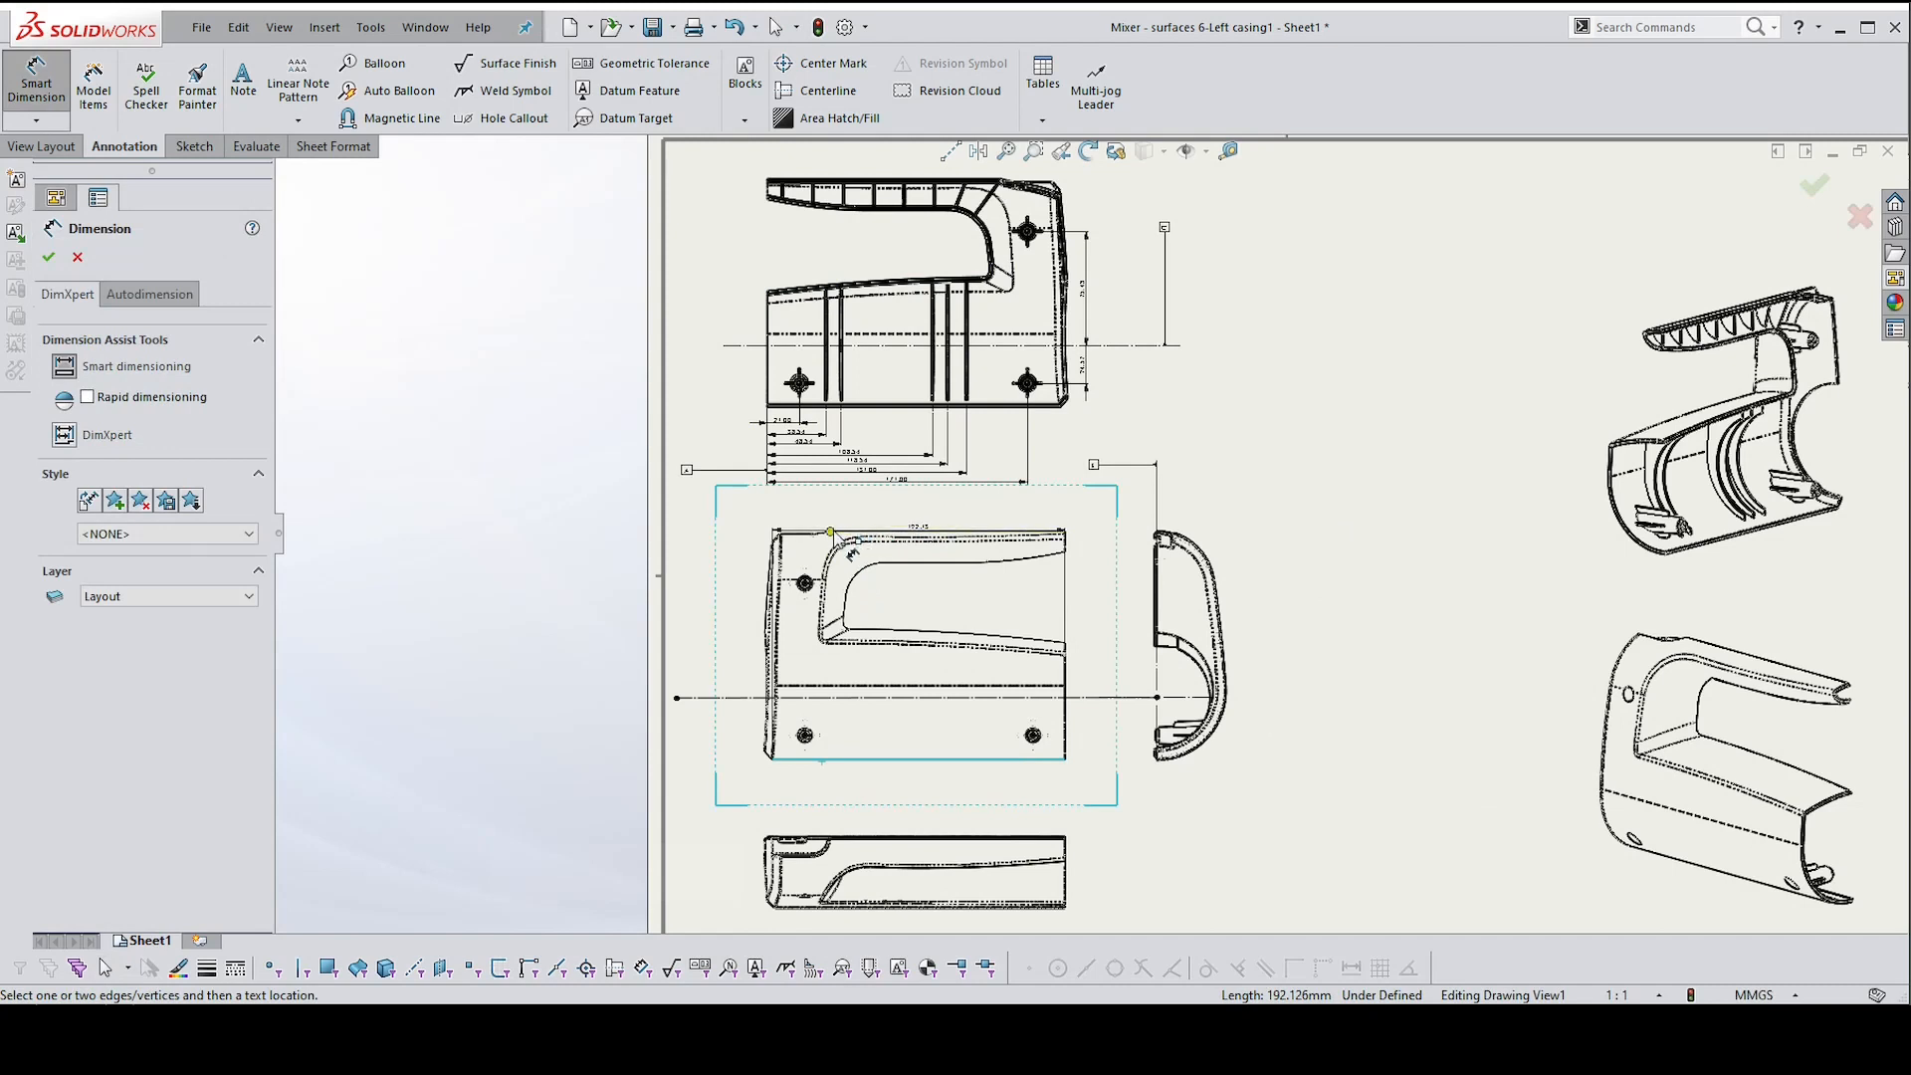
click(832, 532)
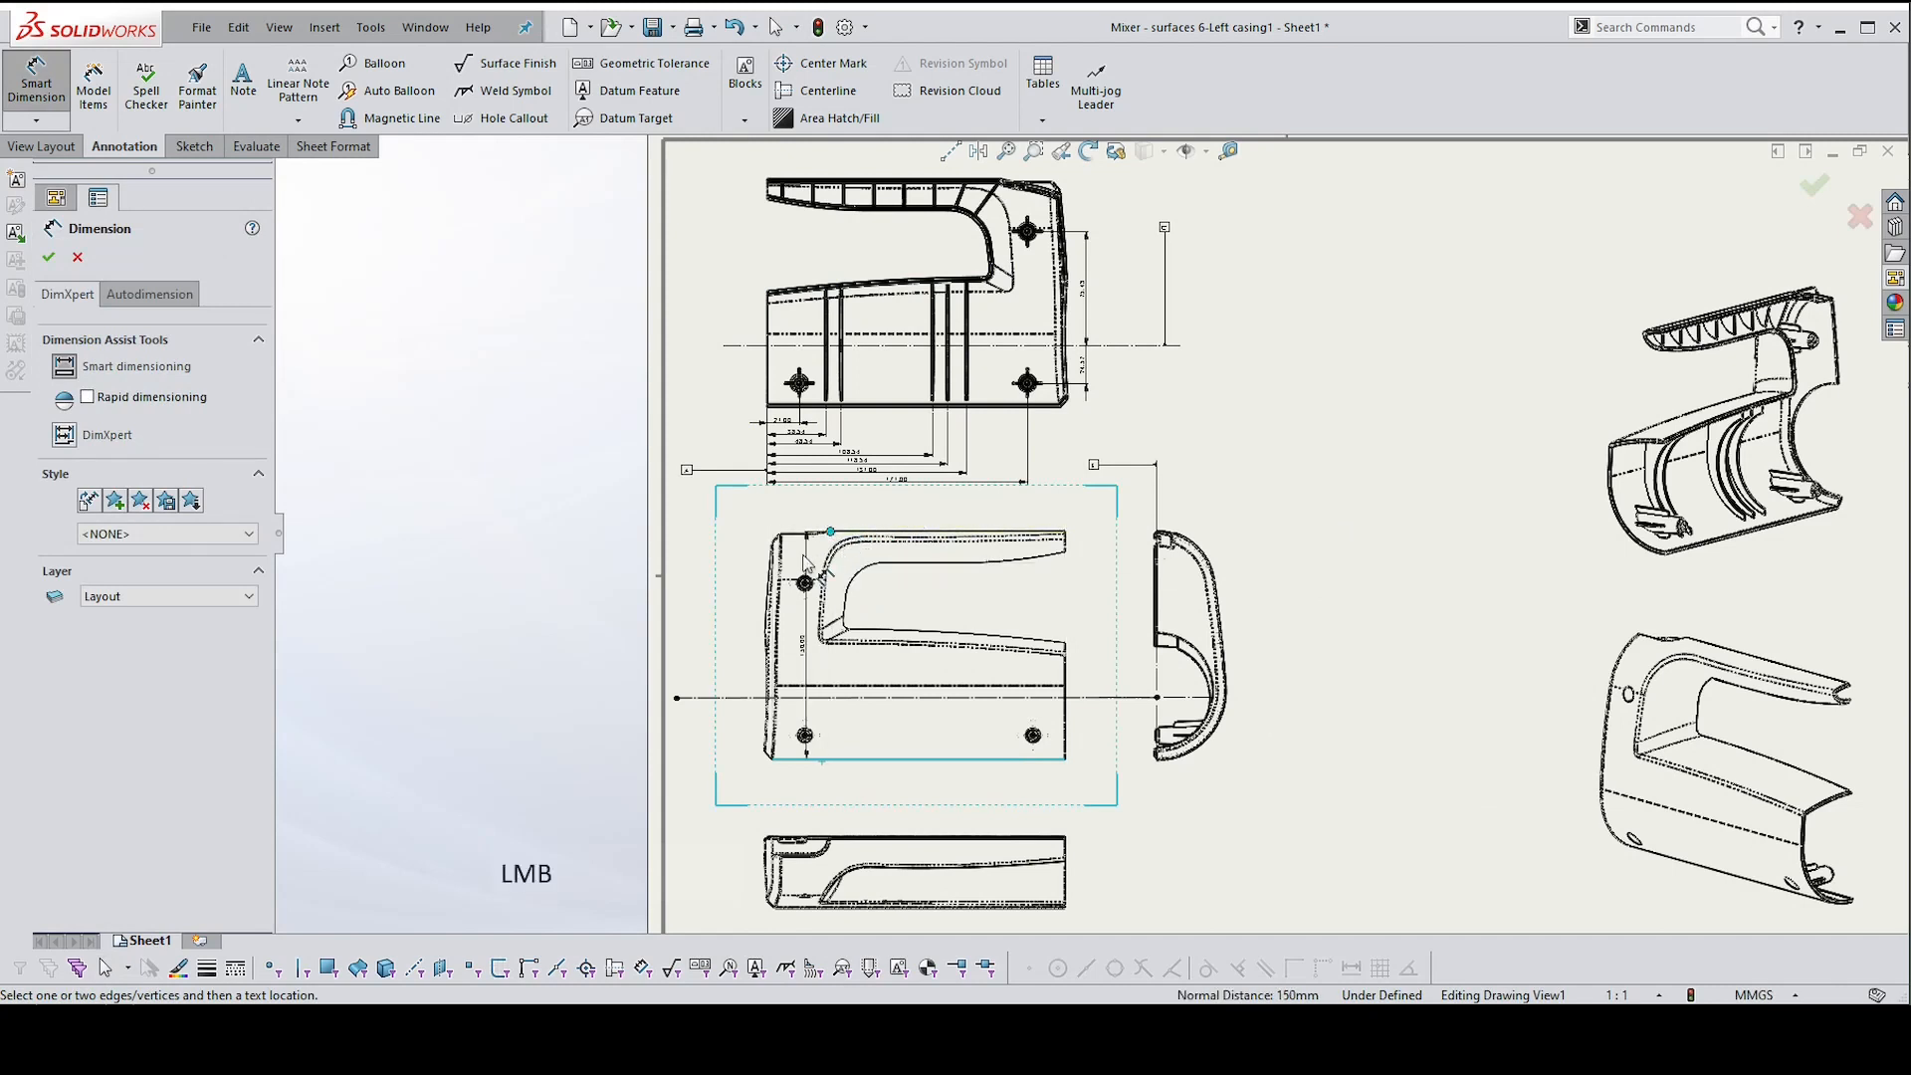
click(733, 622)
scroll(797, 785, up, 1)
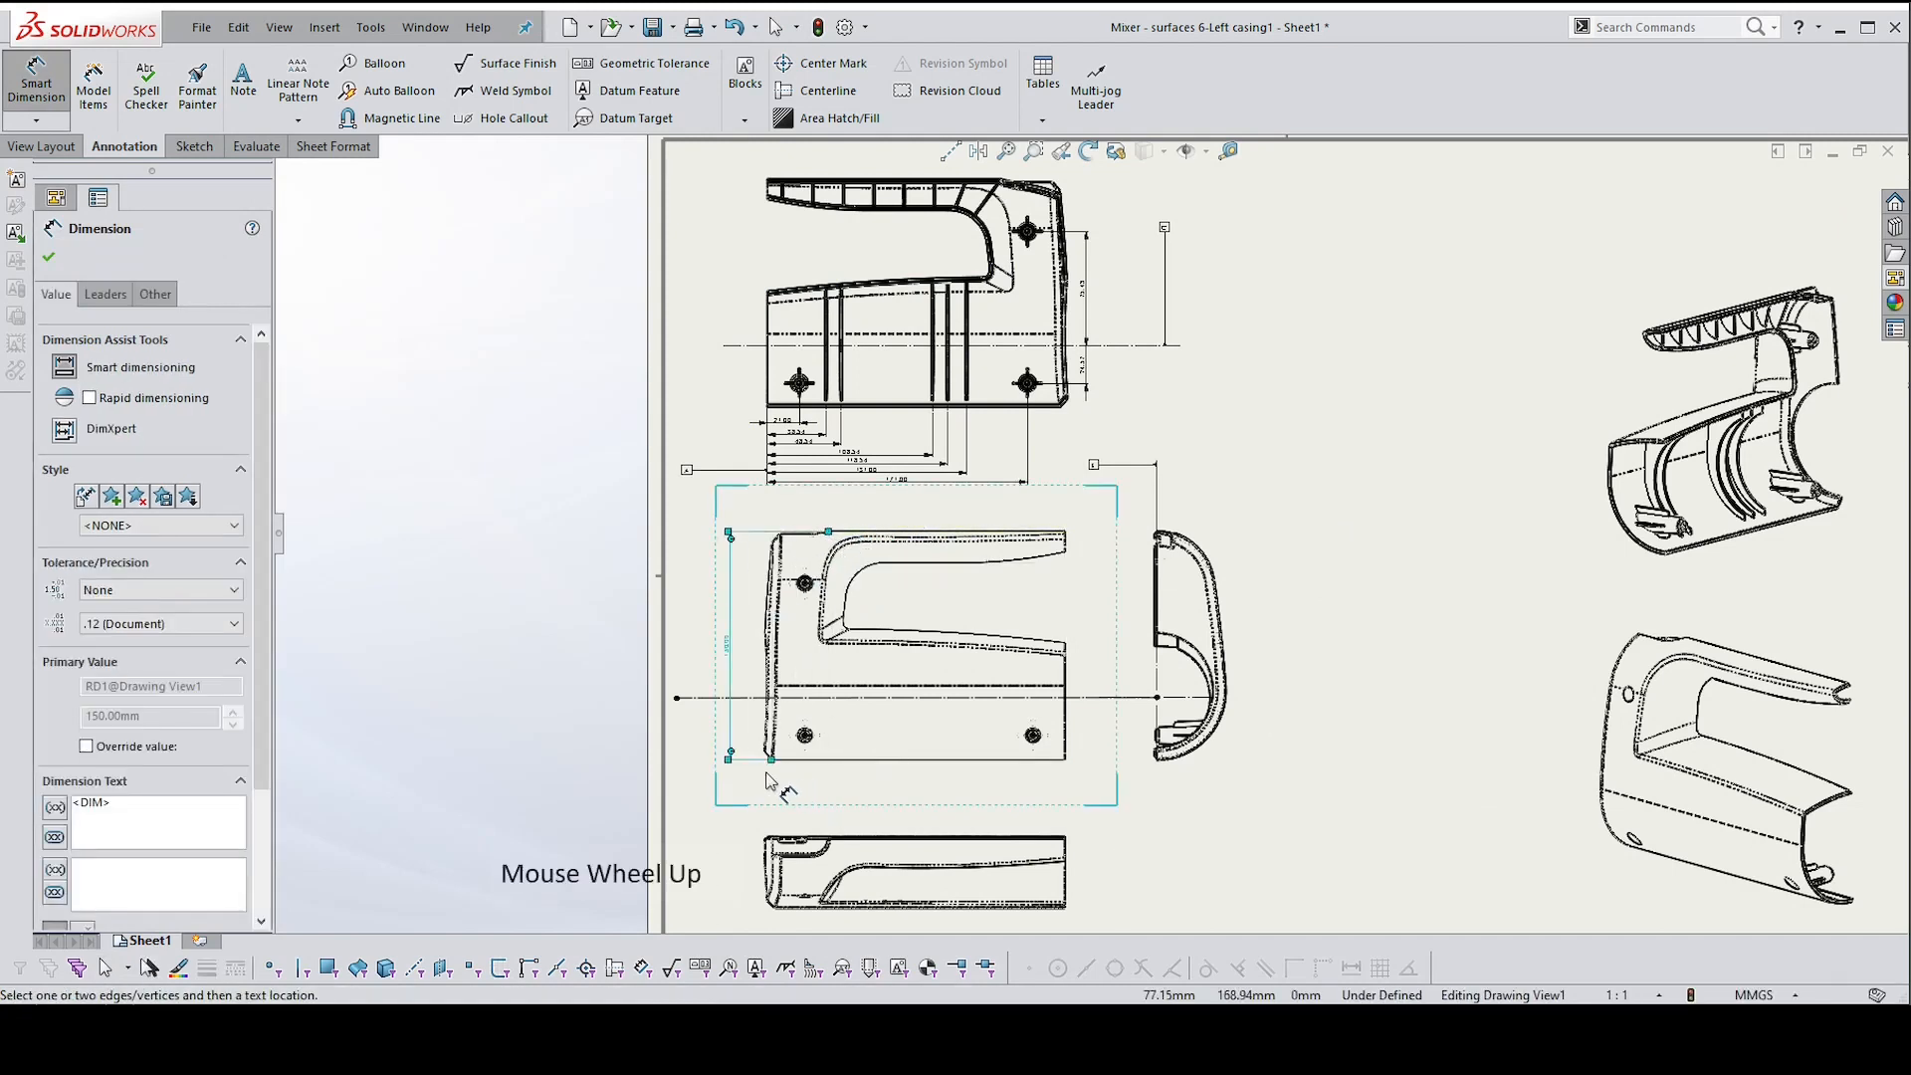
Dimension the casing's overall length in the middle view, from the straight end edge to the outermost lower corner, placing it beneath the view
scroll(1280, 681, up, 2)
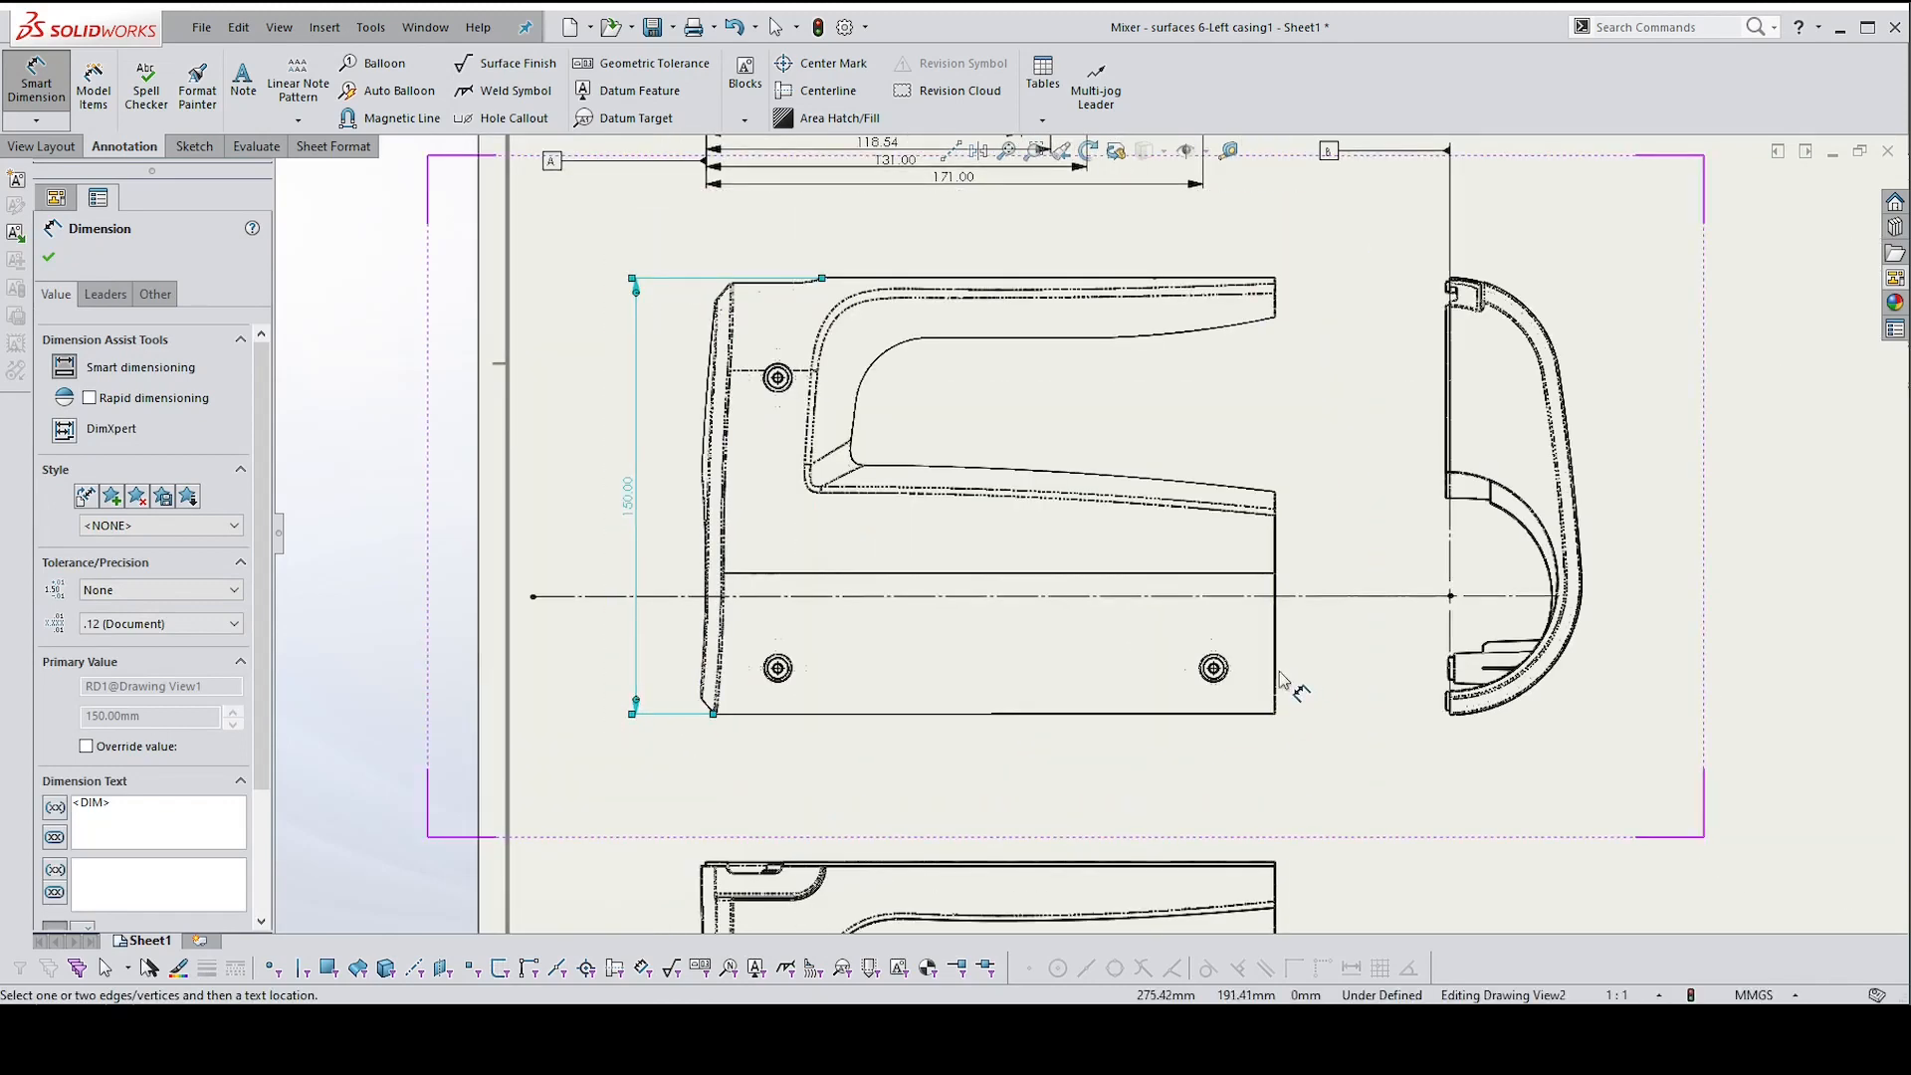
click(1276, 681)
scroll(726, 737, up, 3)
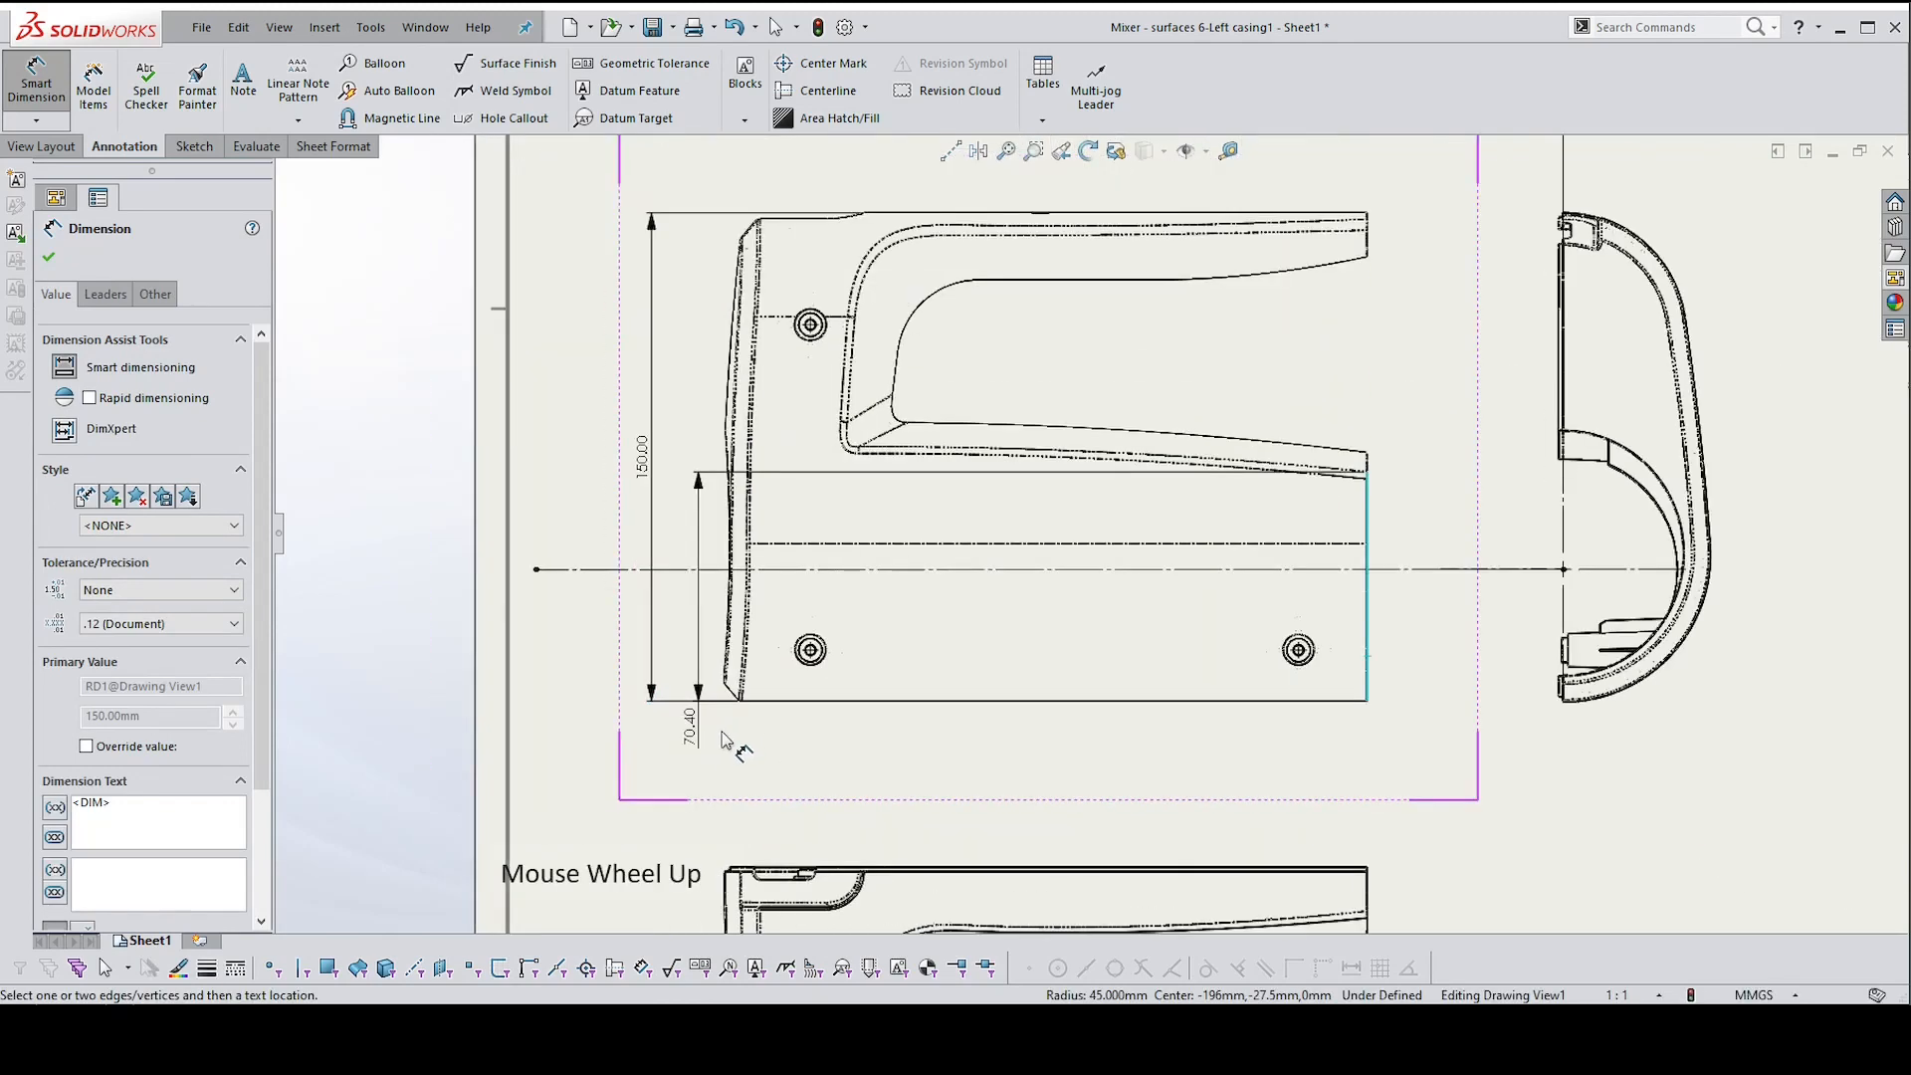
scroll(777, 657, up, 1)
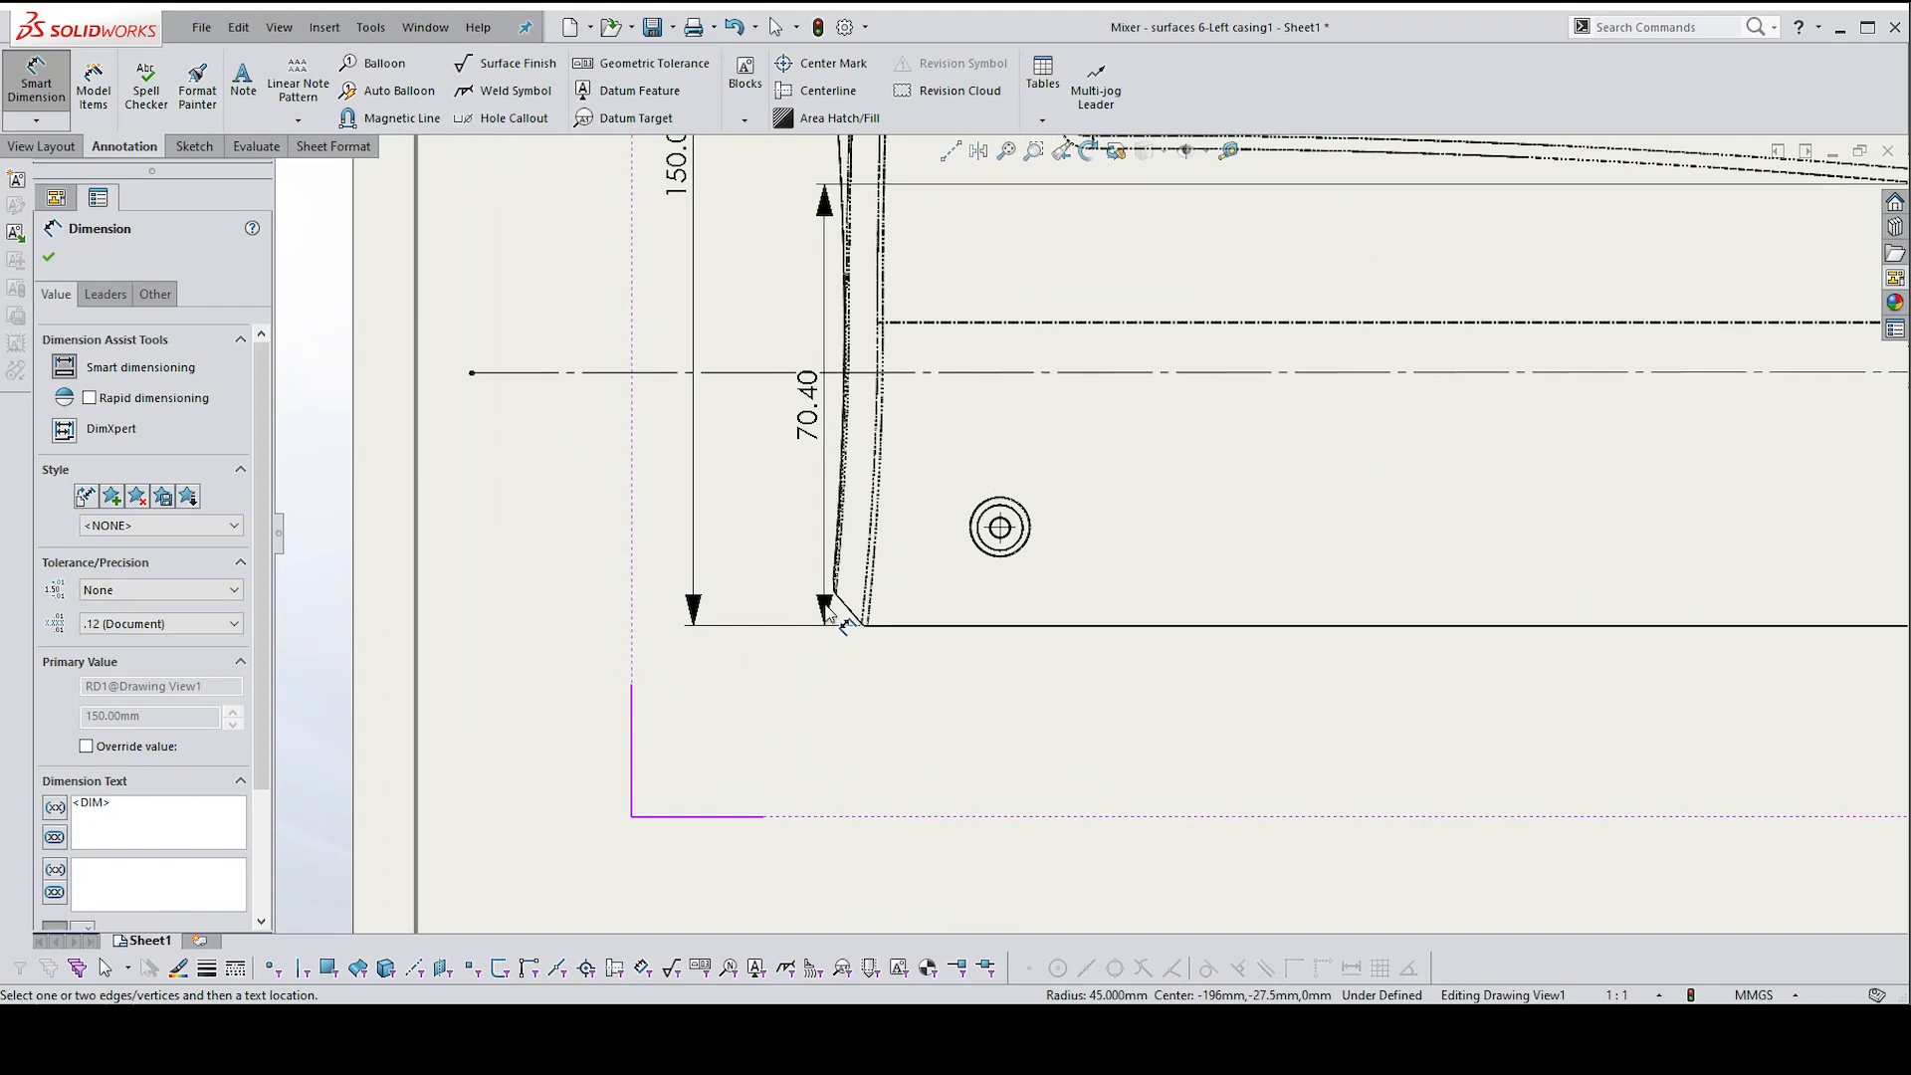
shift+click(835, 595)
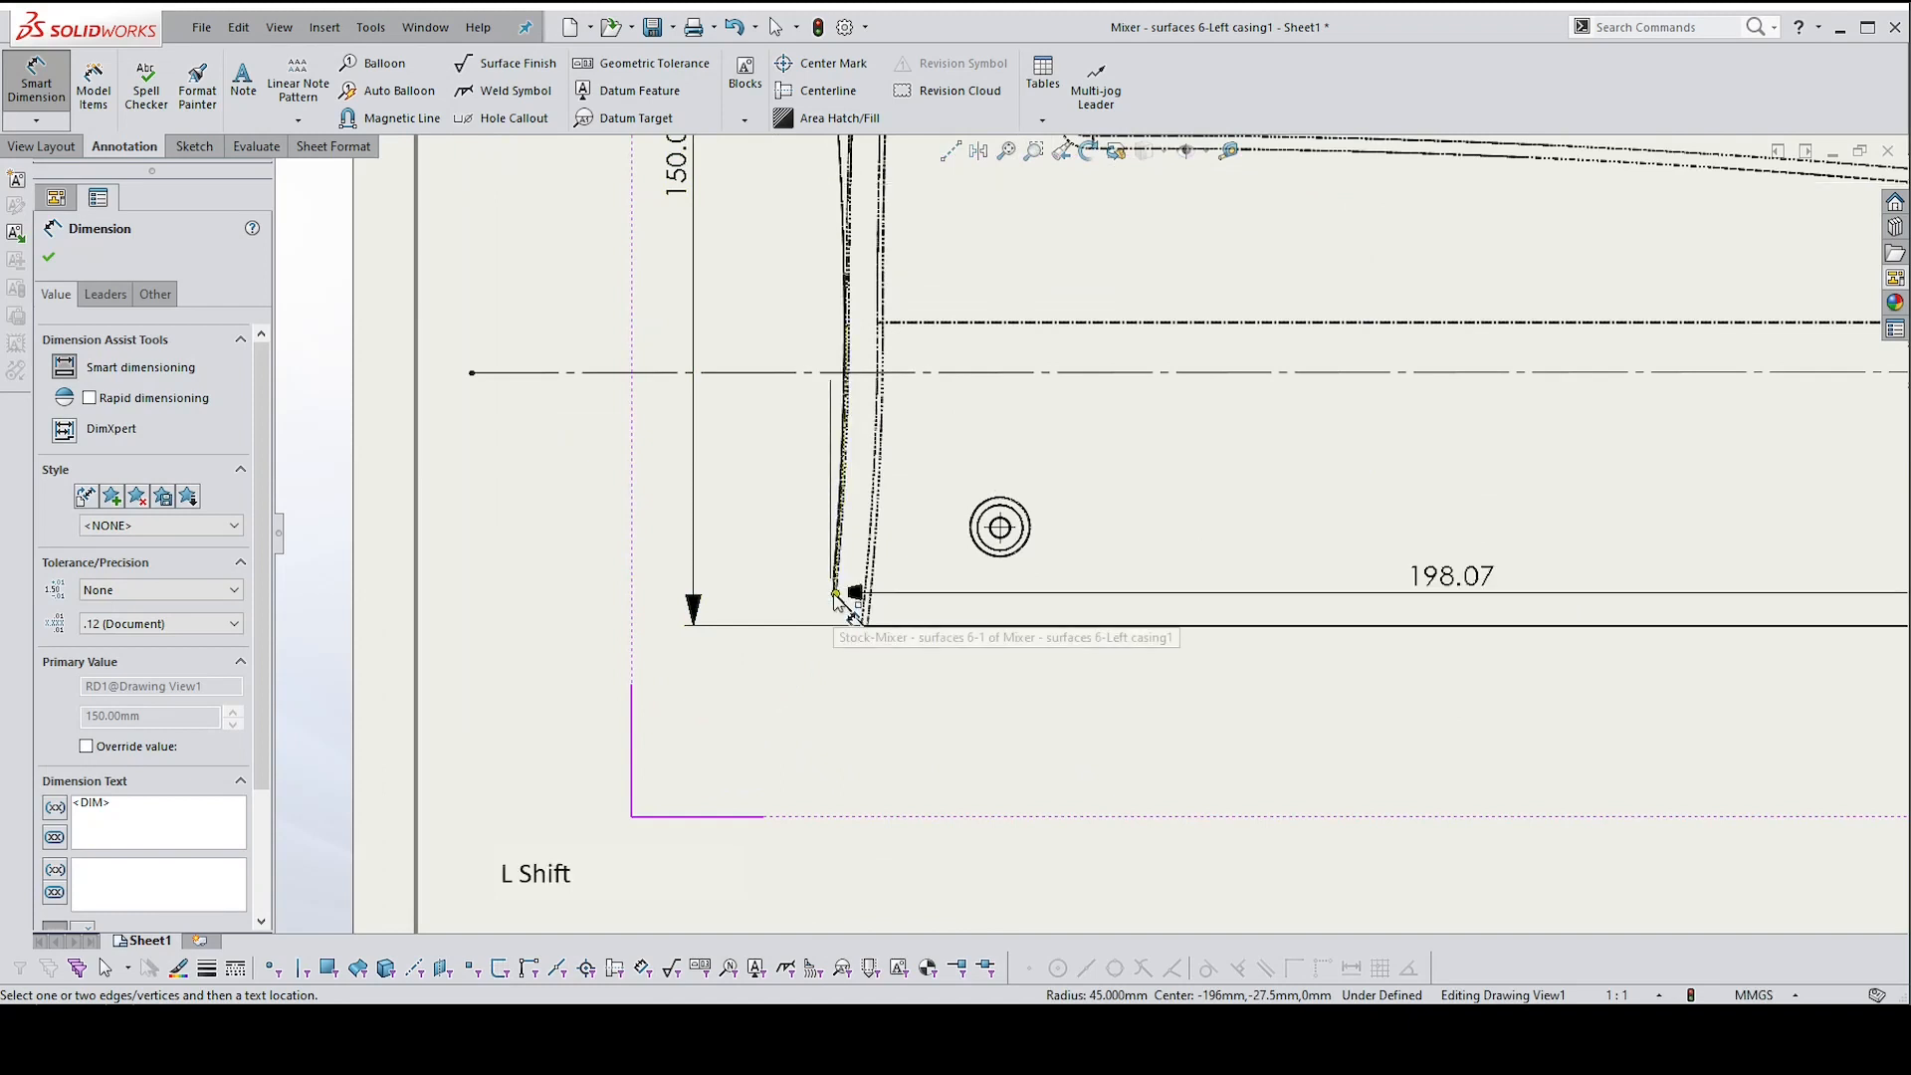
shift+click(835, 595)
scroll(1151, 737, down, 2)
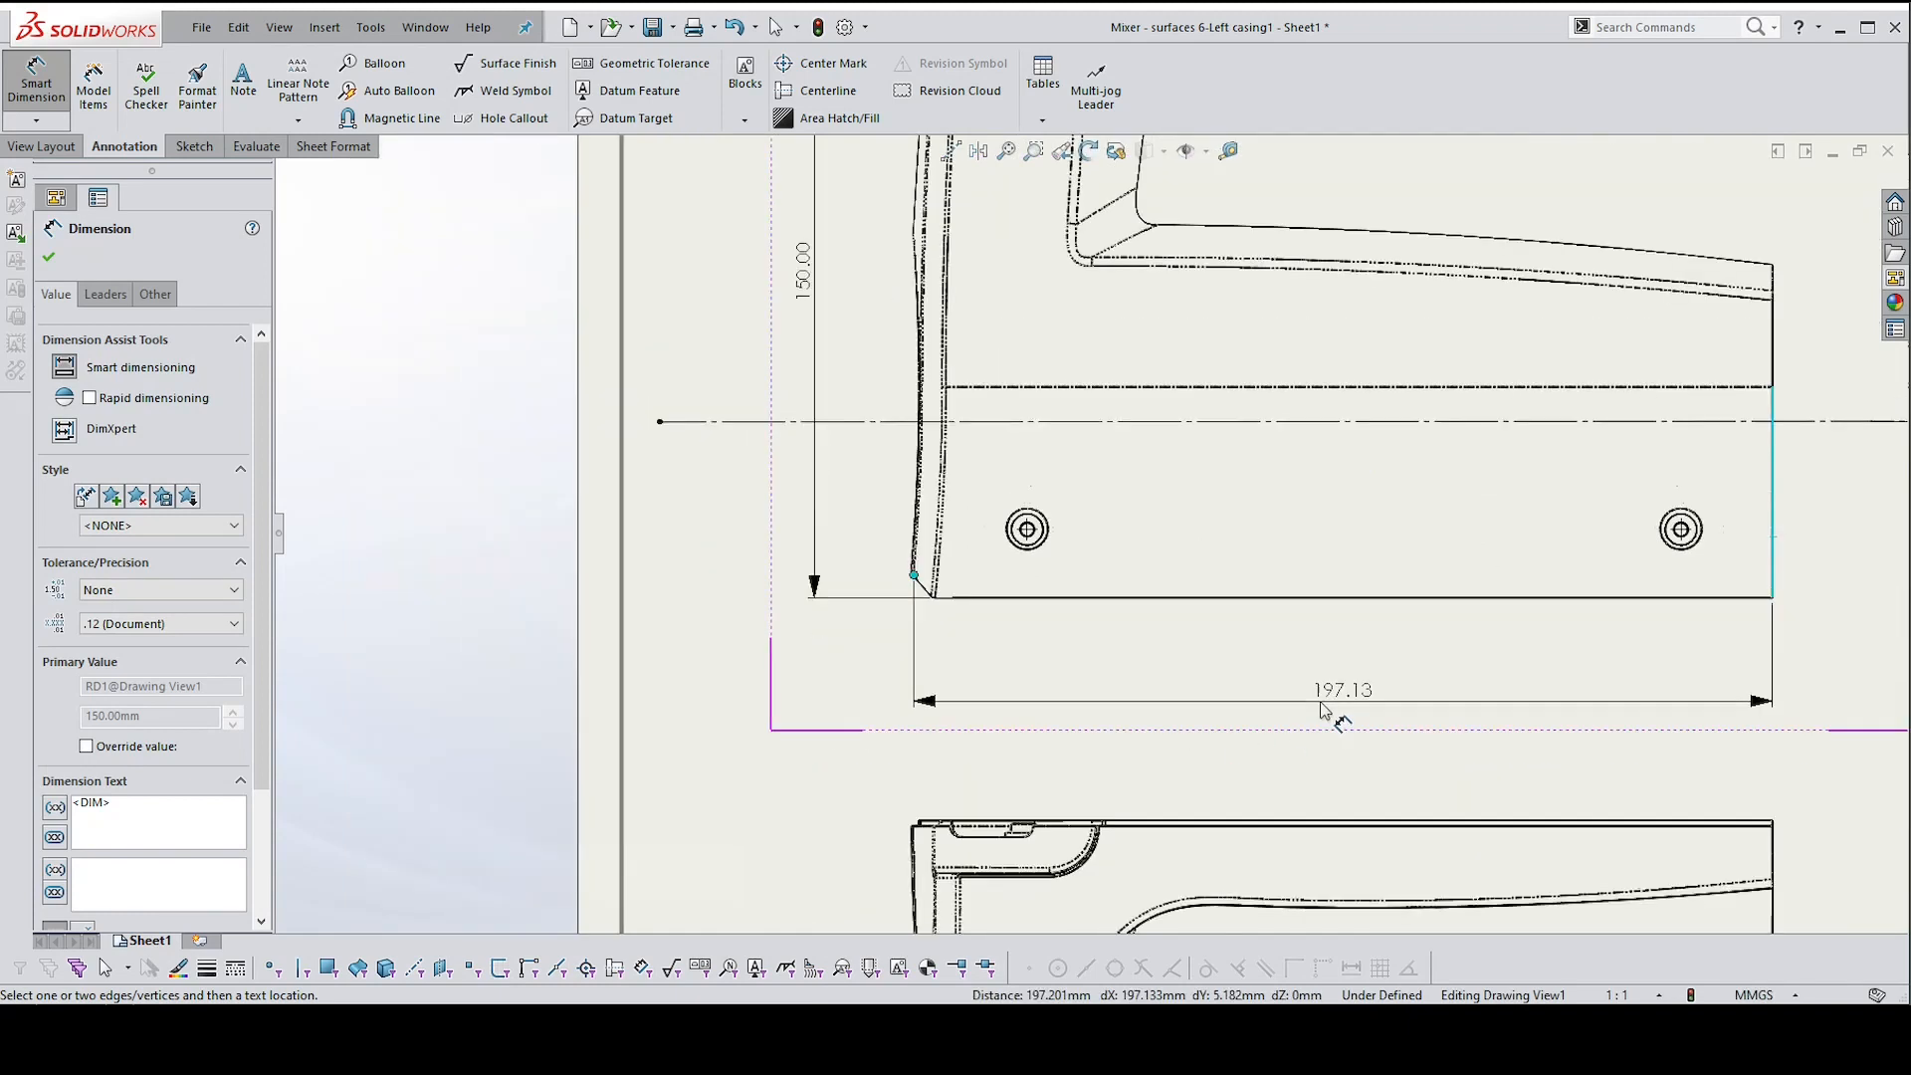
click(1321, 693)
key(Escape)
scroll(1244, 696, down, 3)
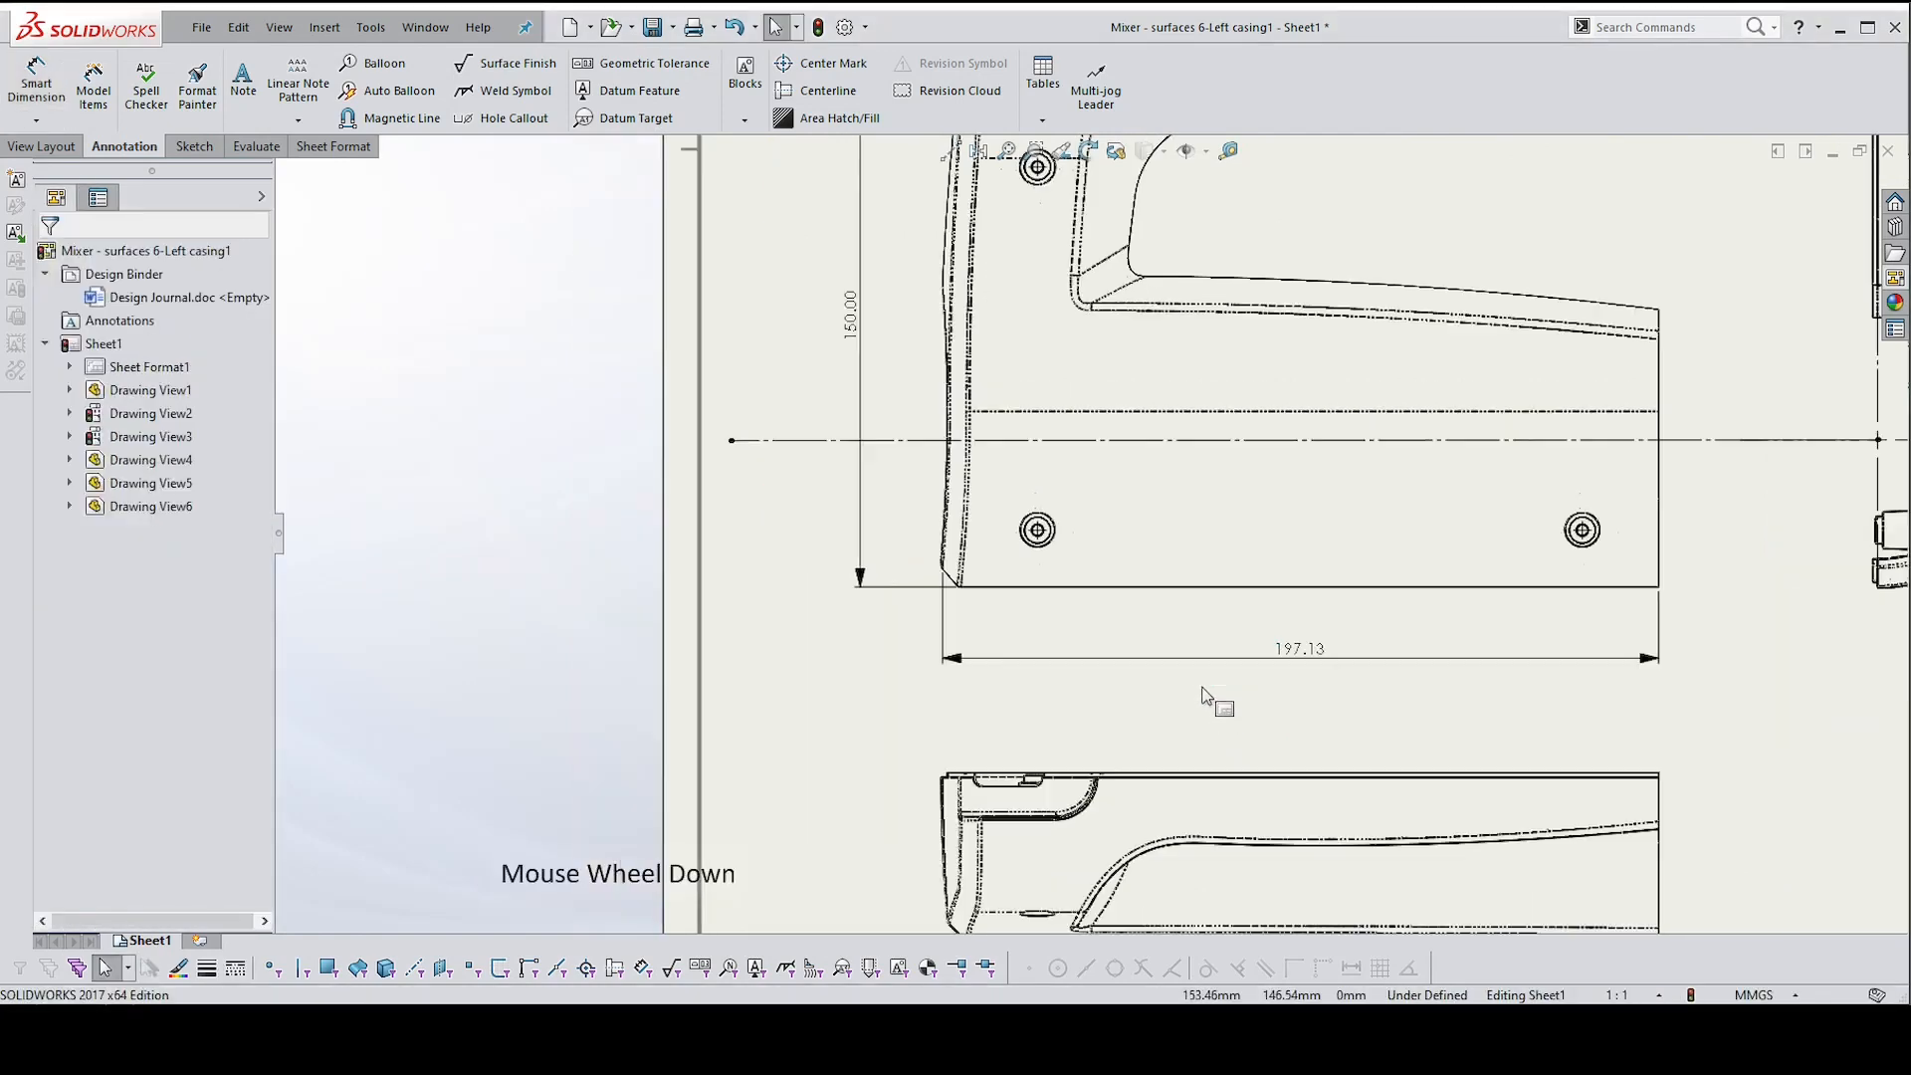
scroll(1215, 654, down, 6)
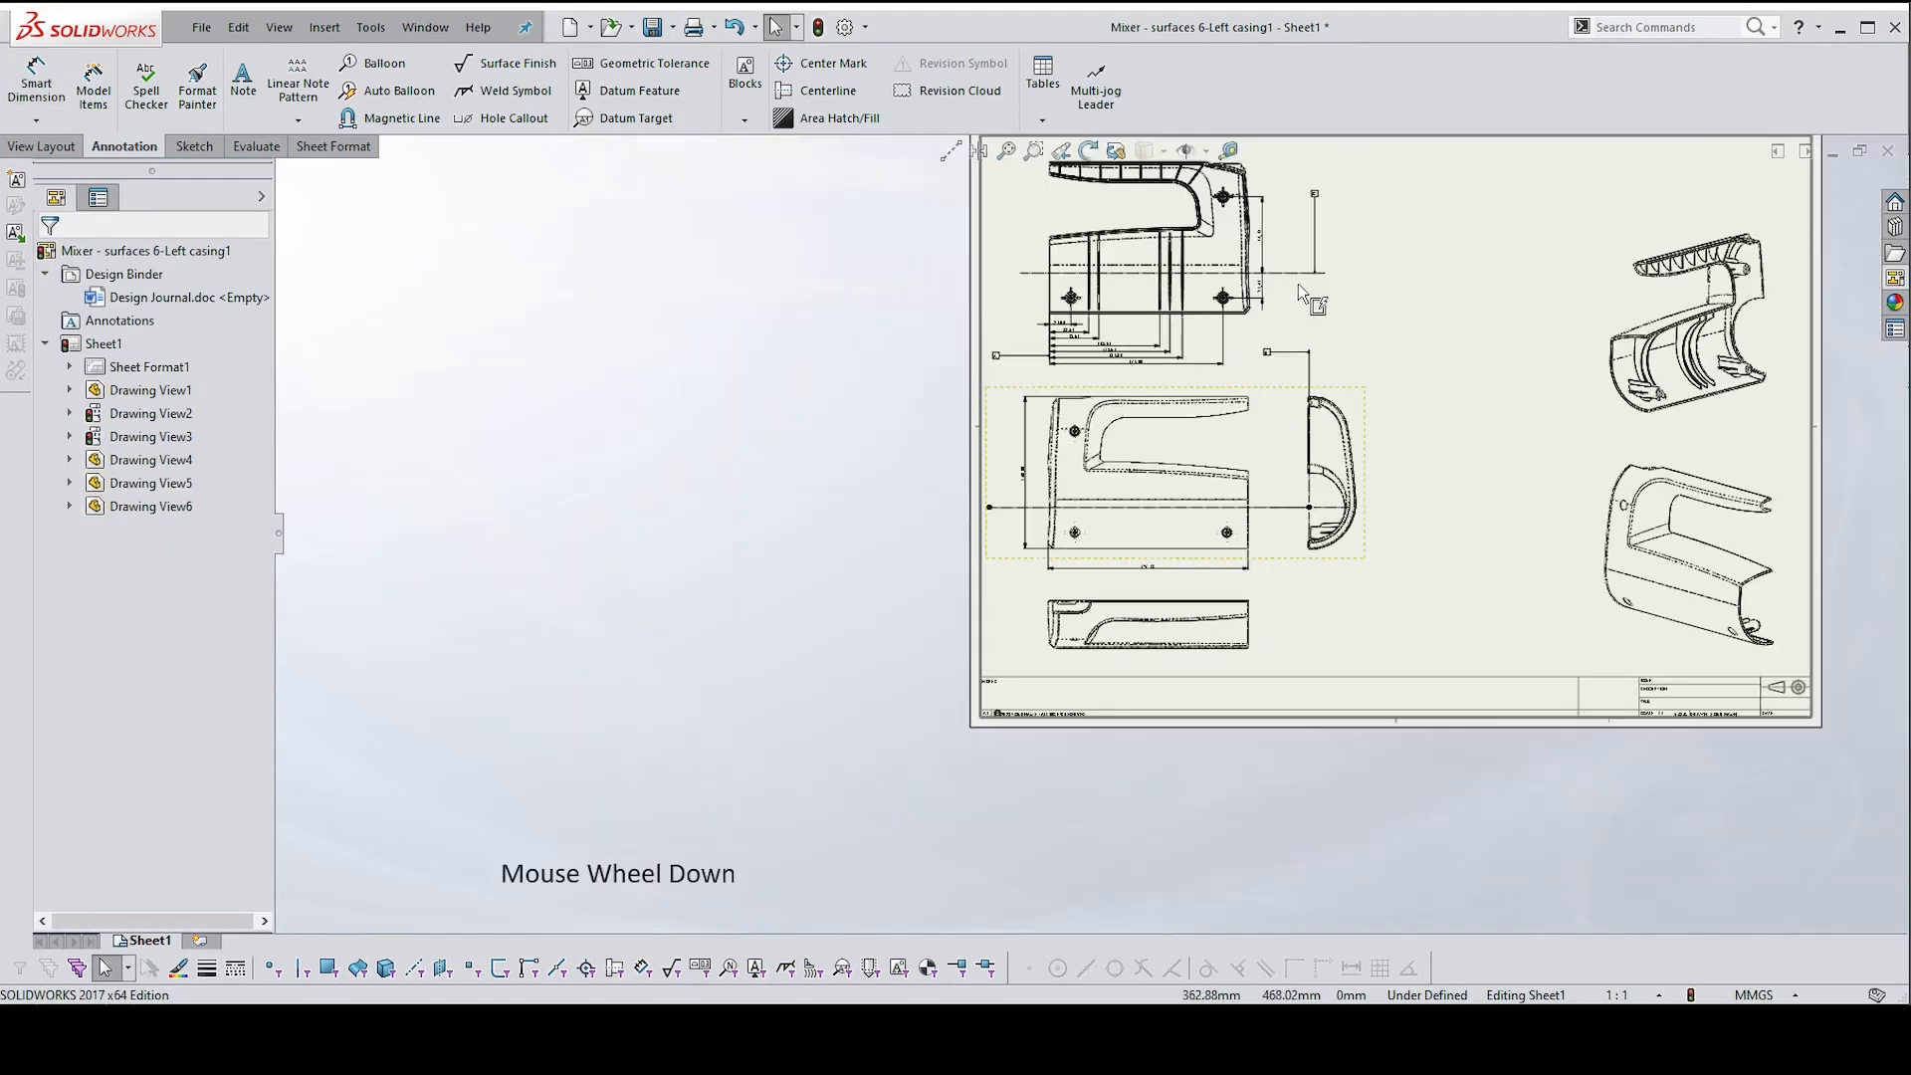
Add diameter dimensions to the innermost hole and the next larger circle of the boss nearest datum A in the Front view
scroll(1200, 237, up, 3)
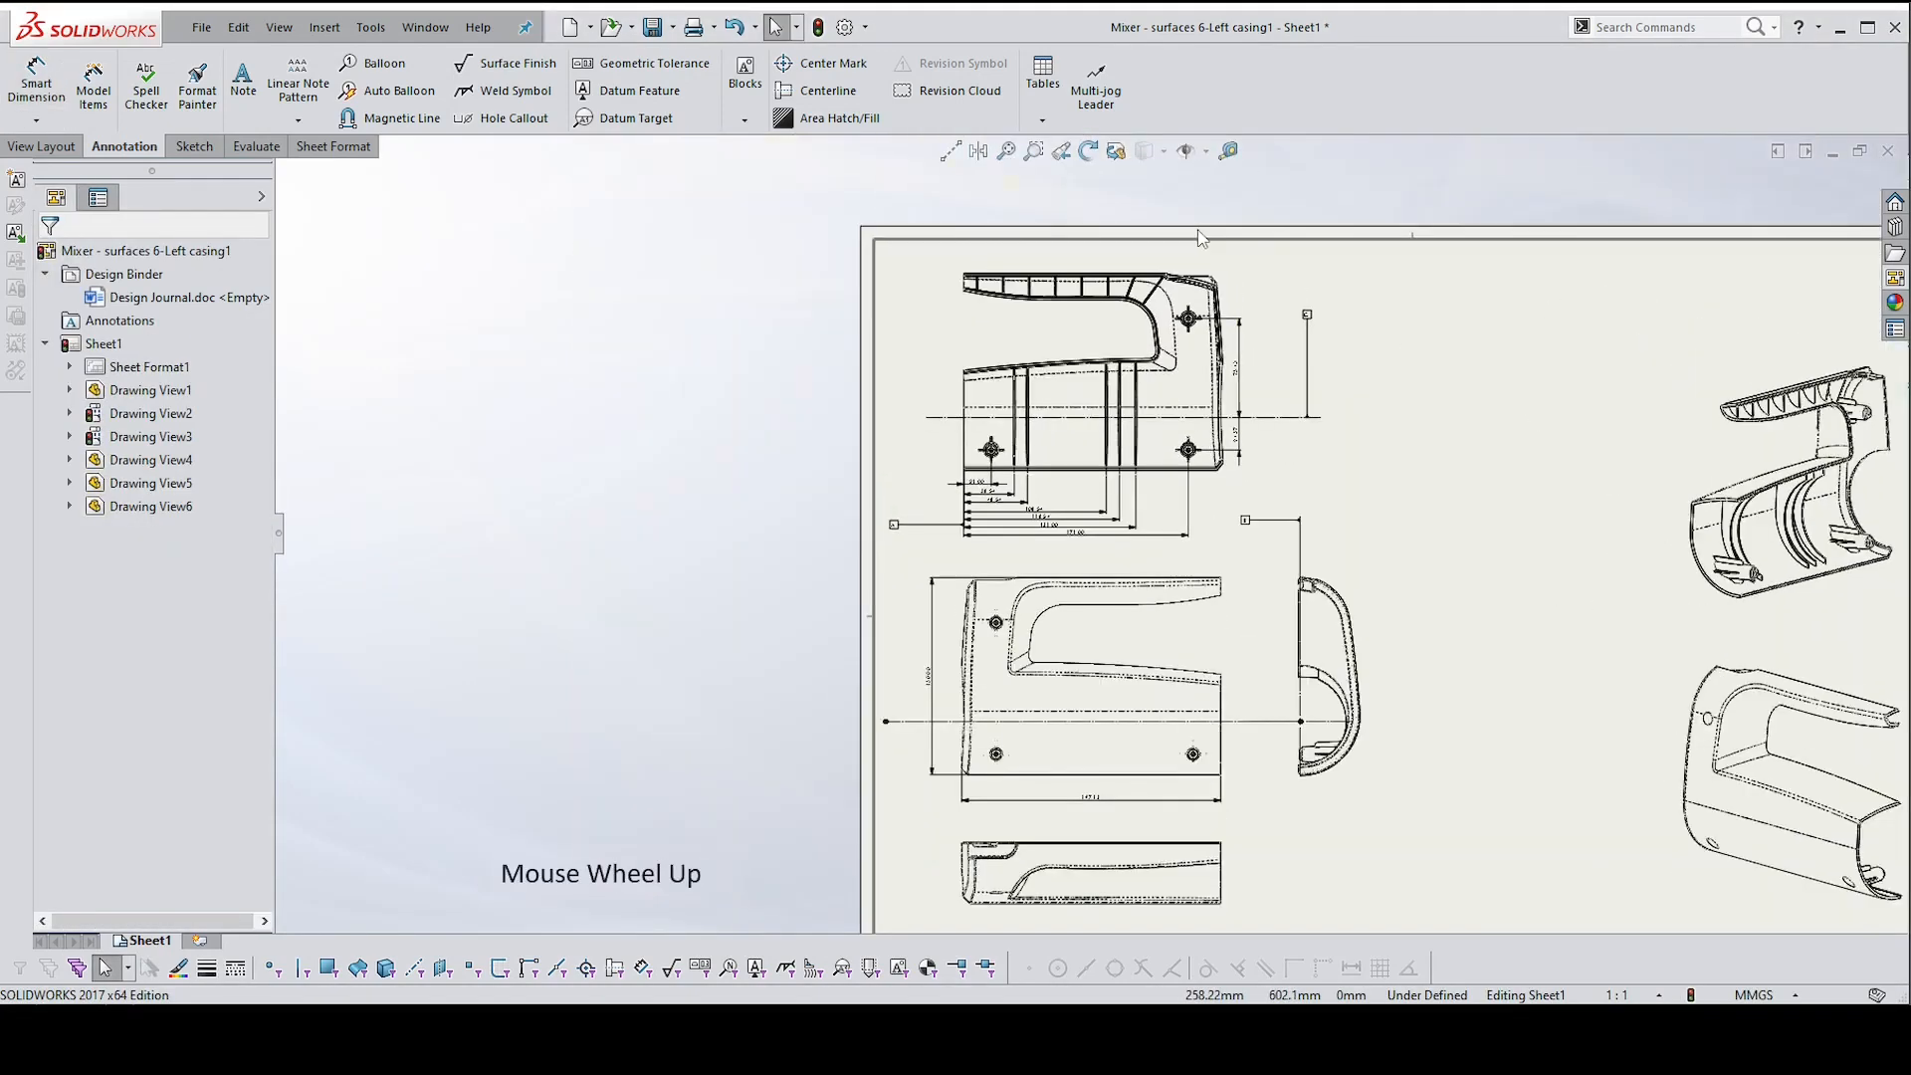
scroll(1219, 266, up, 1)
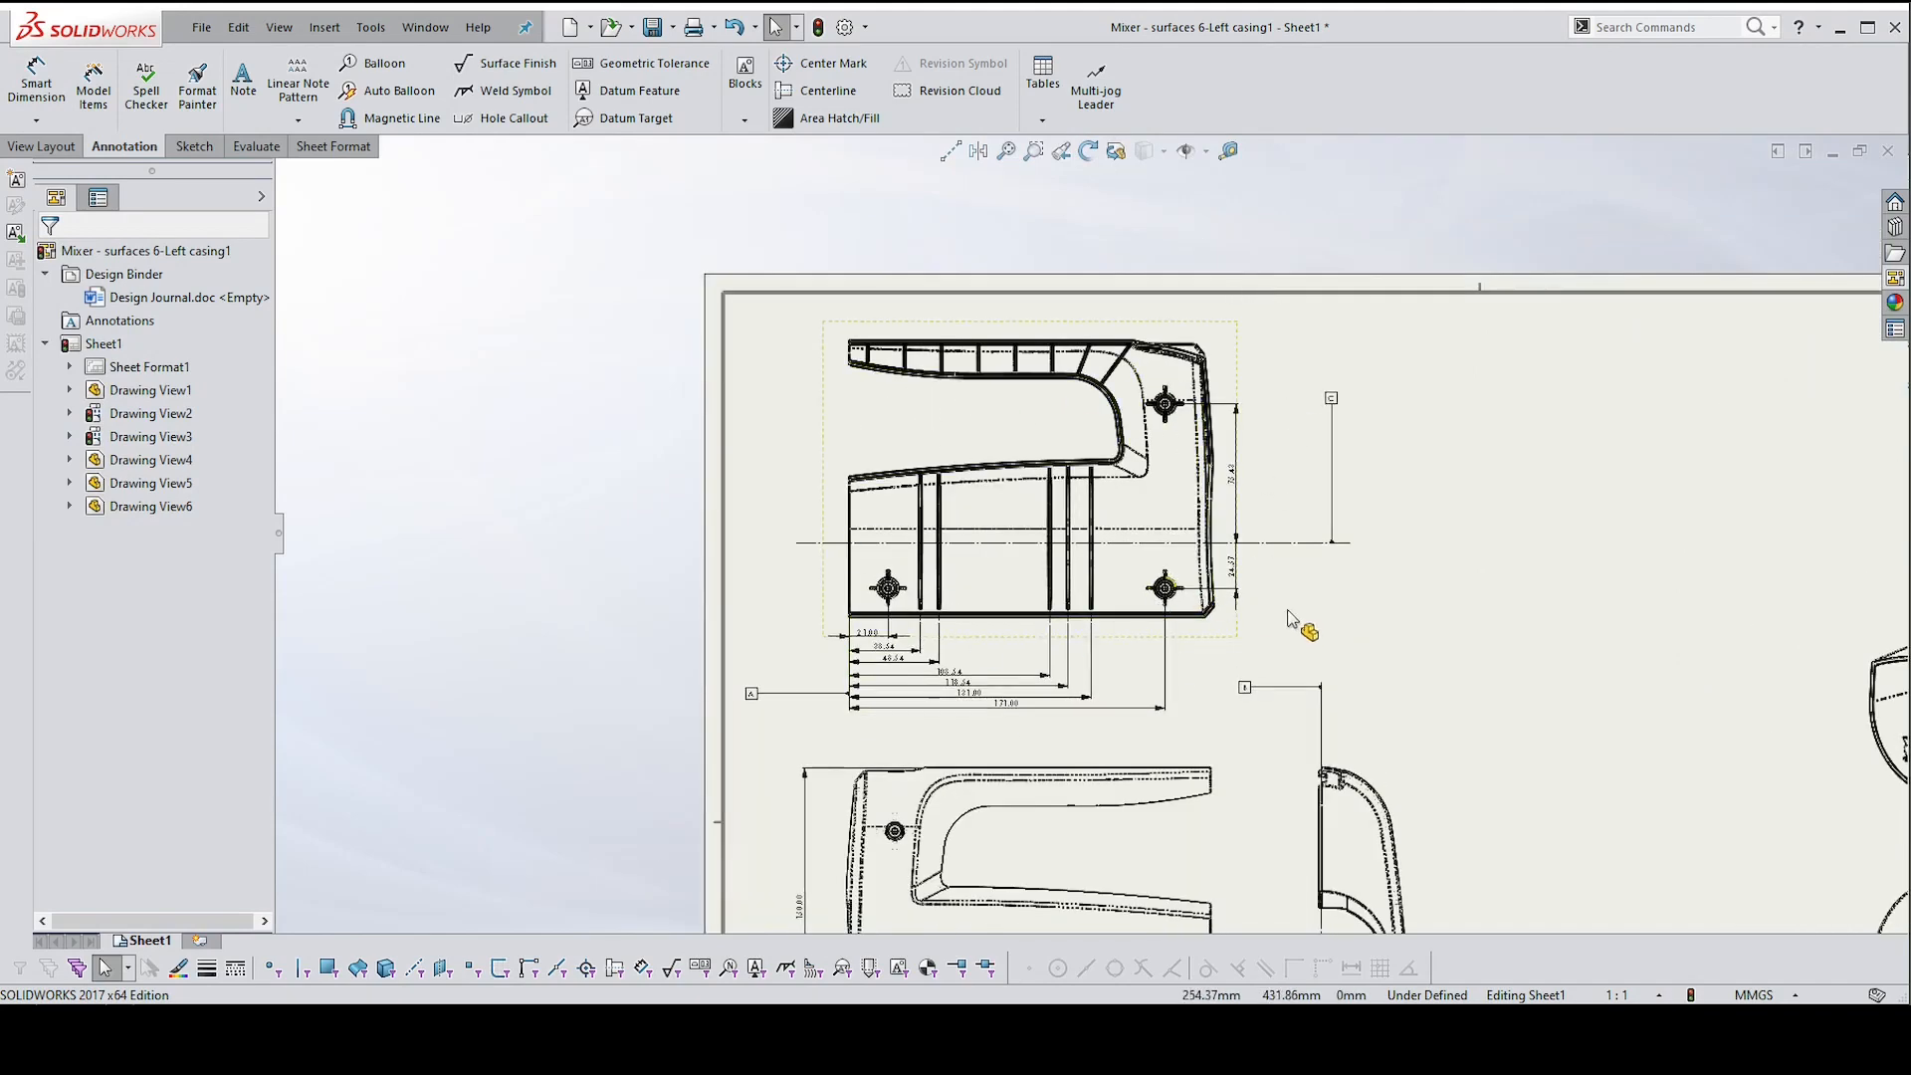
scroll(1211, 711, down, 3)
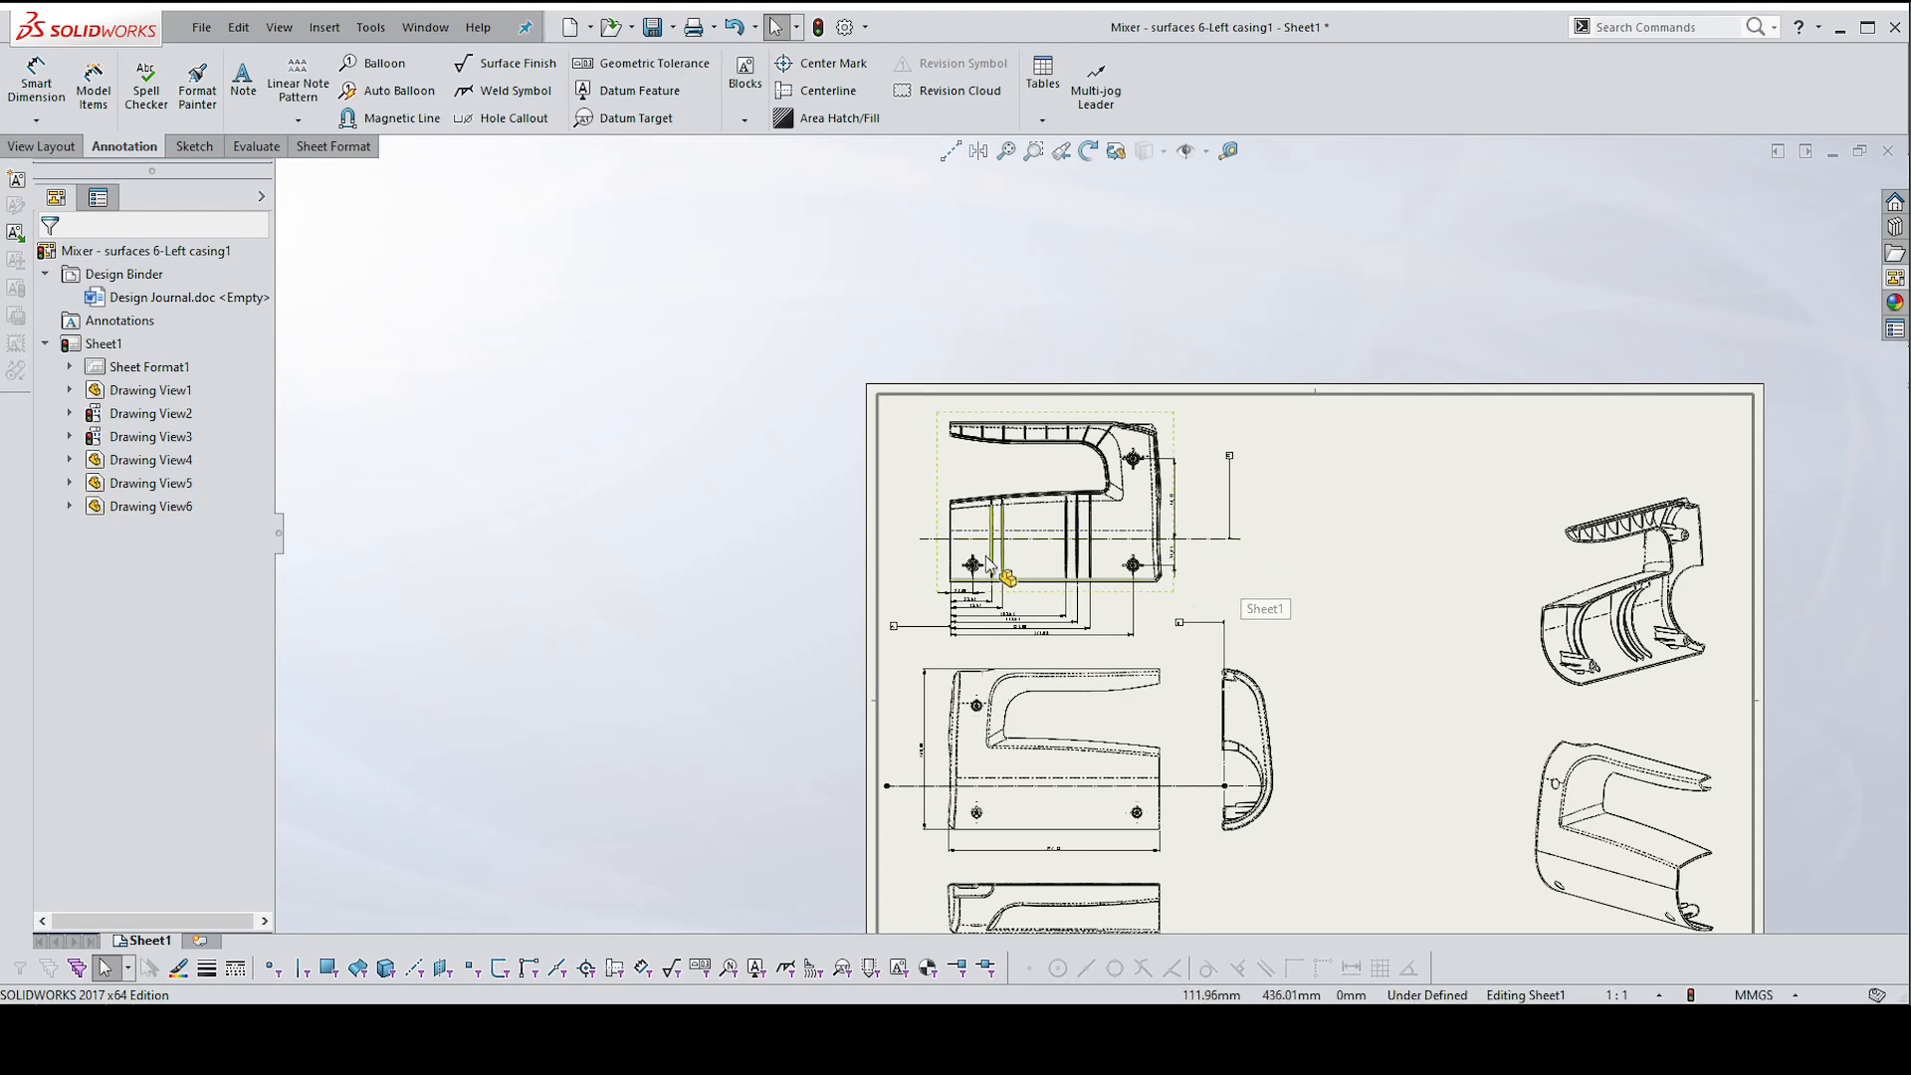
scroll(1003, 565, up, 1)
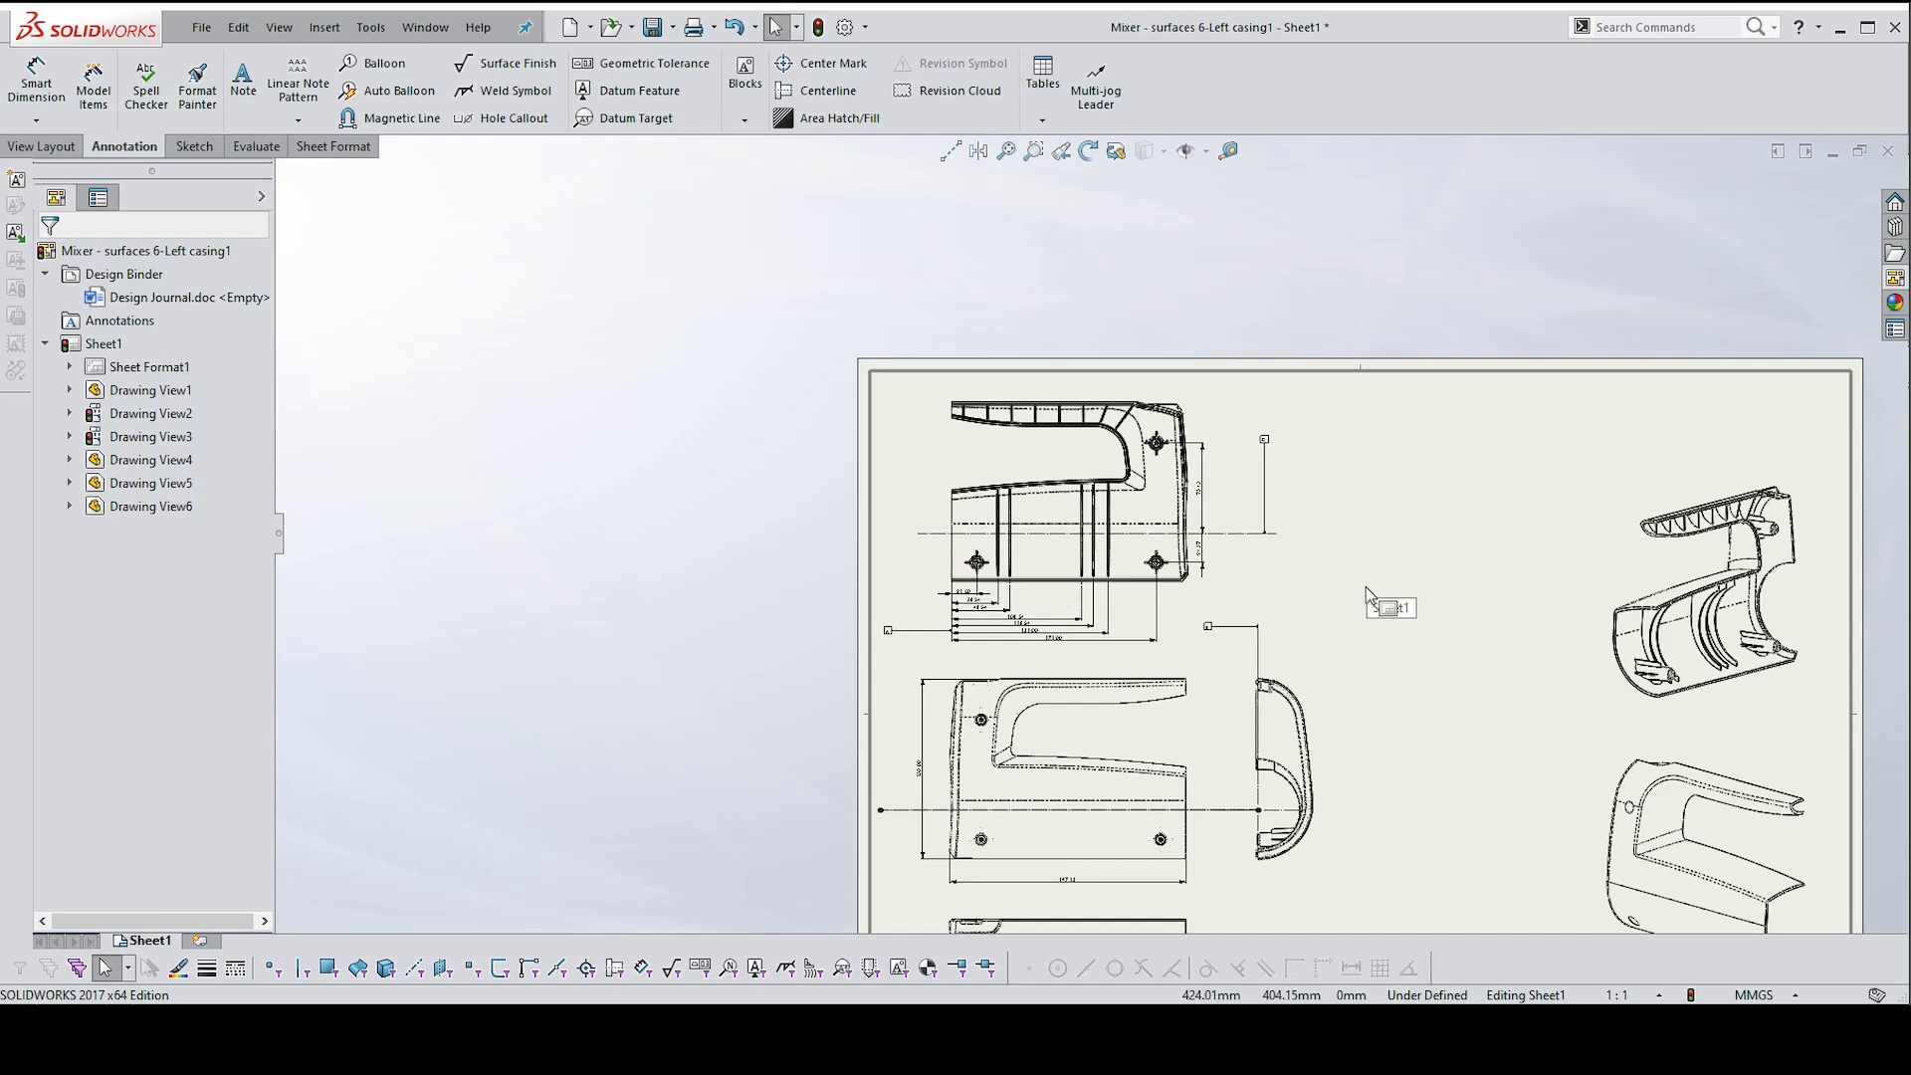
scroll(978, 563, up, 4)
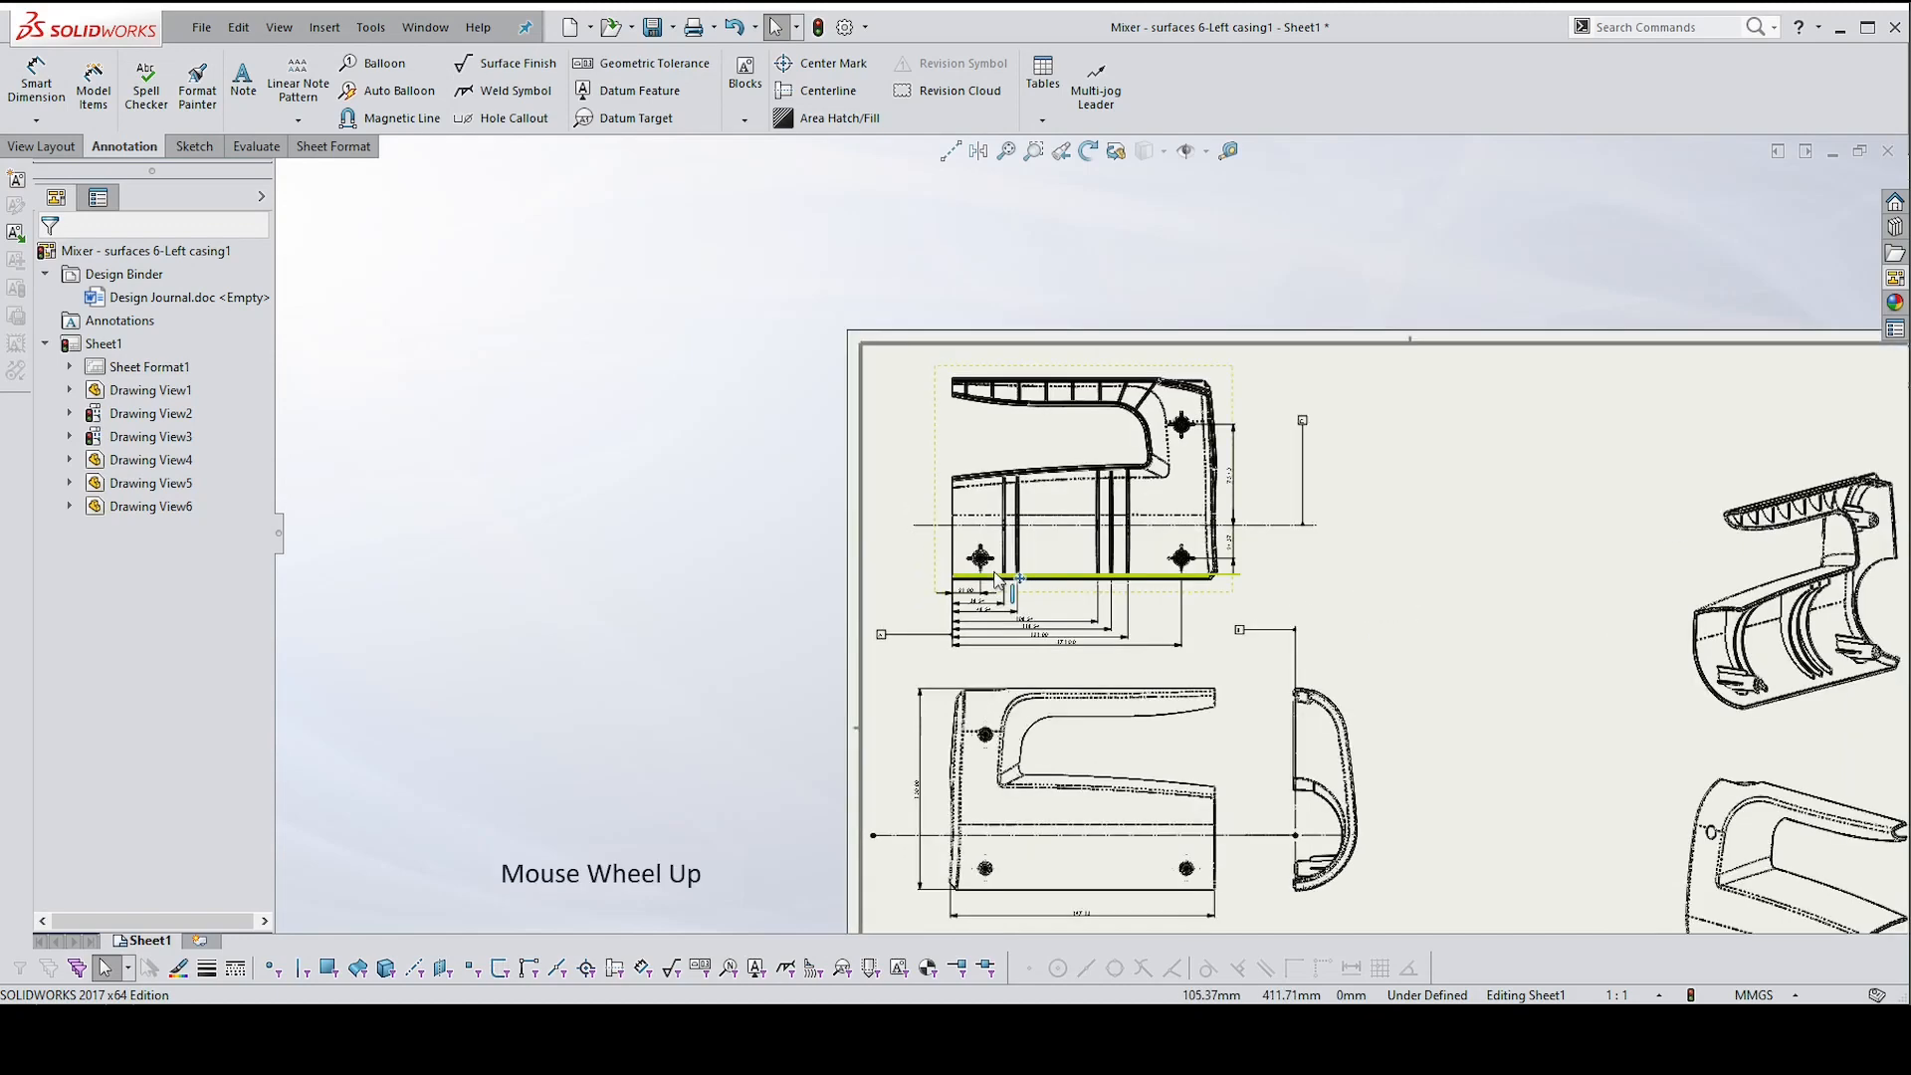
scroll(1007, 553, up, 3)
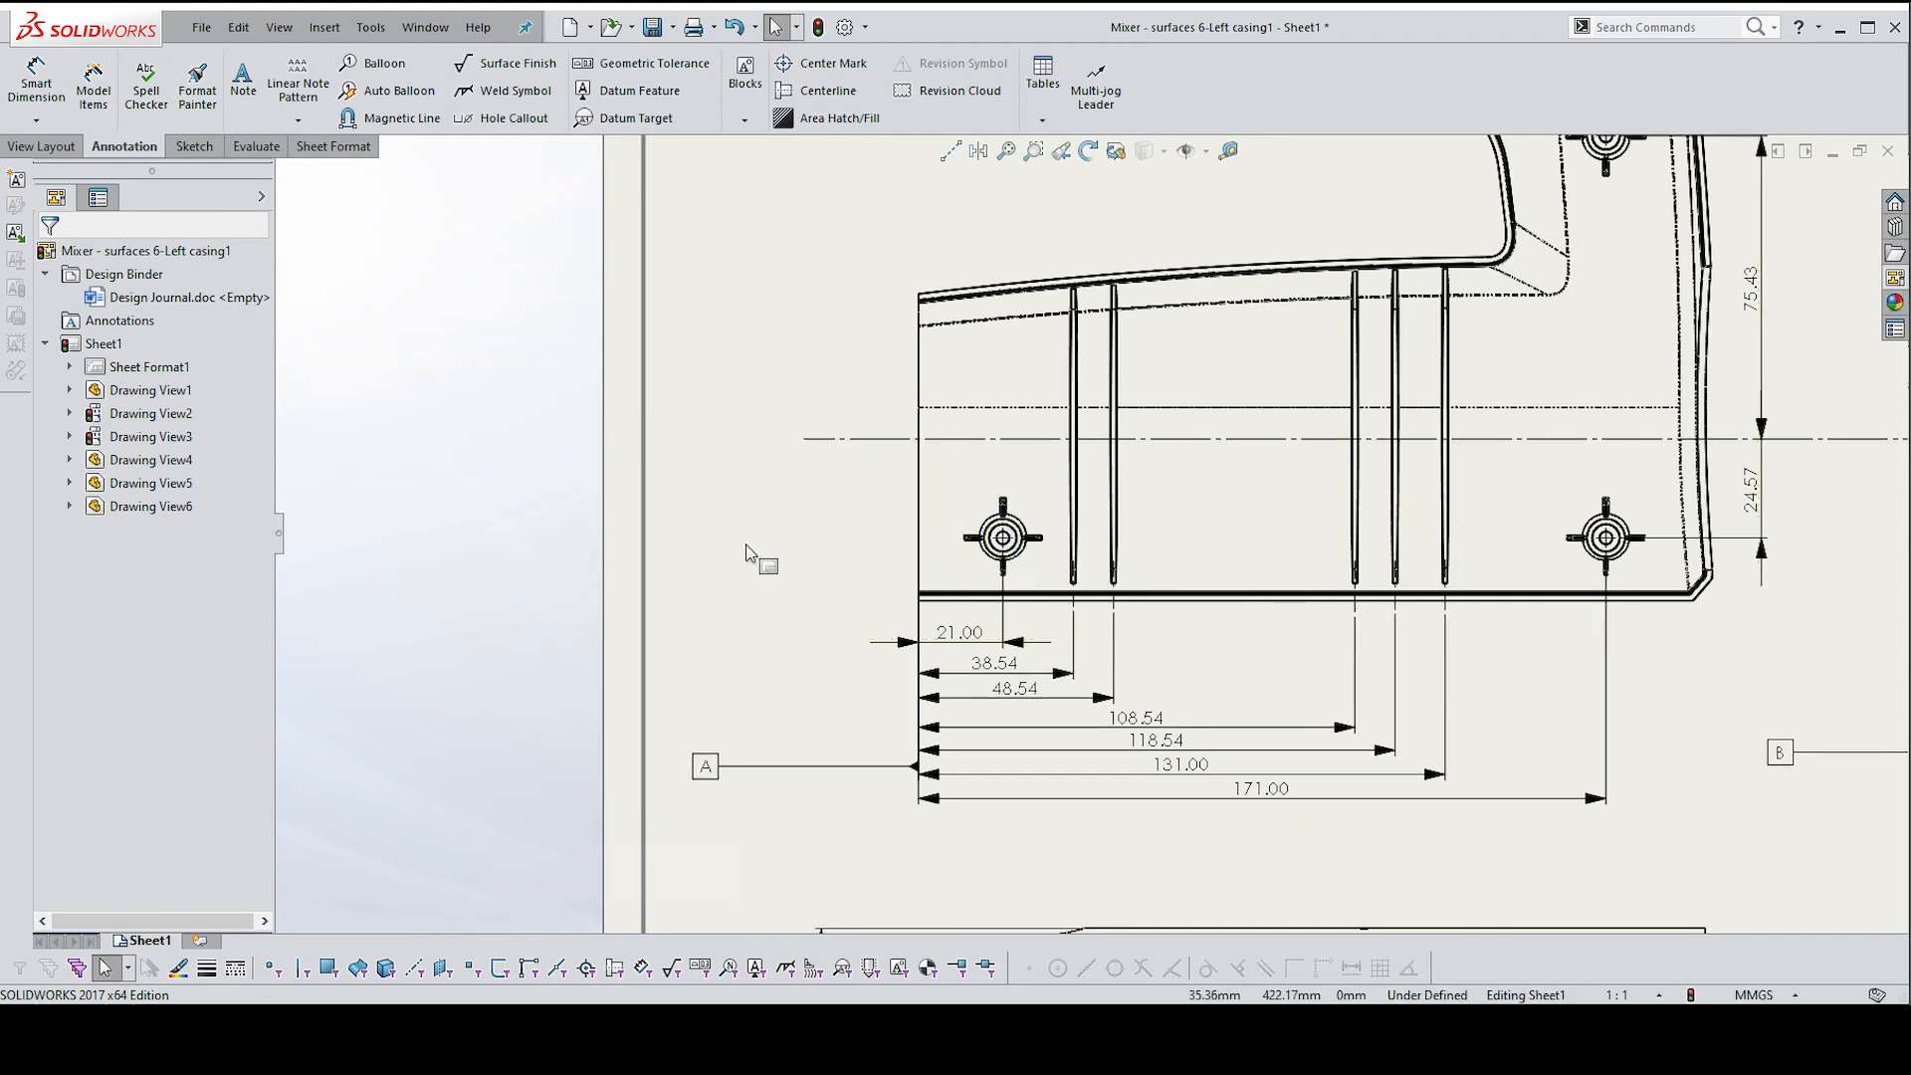
right_drag(752, 553, 755, 418)
scroll(981, 543, up, 2)
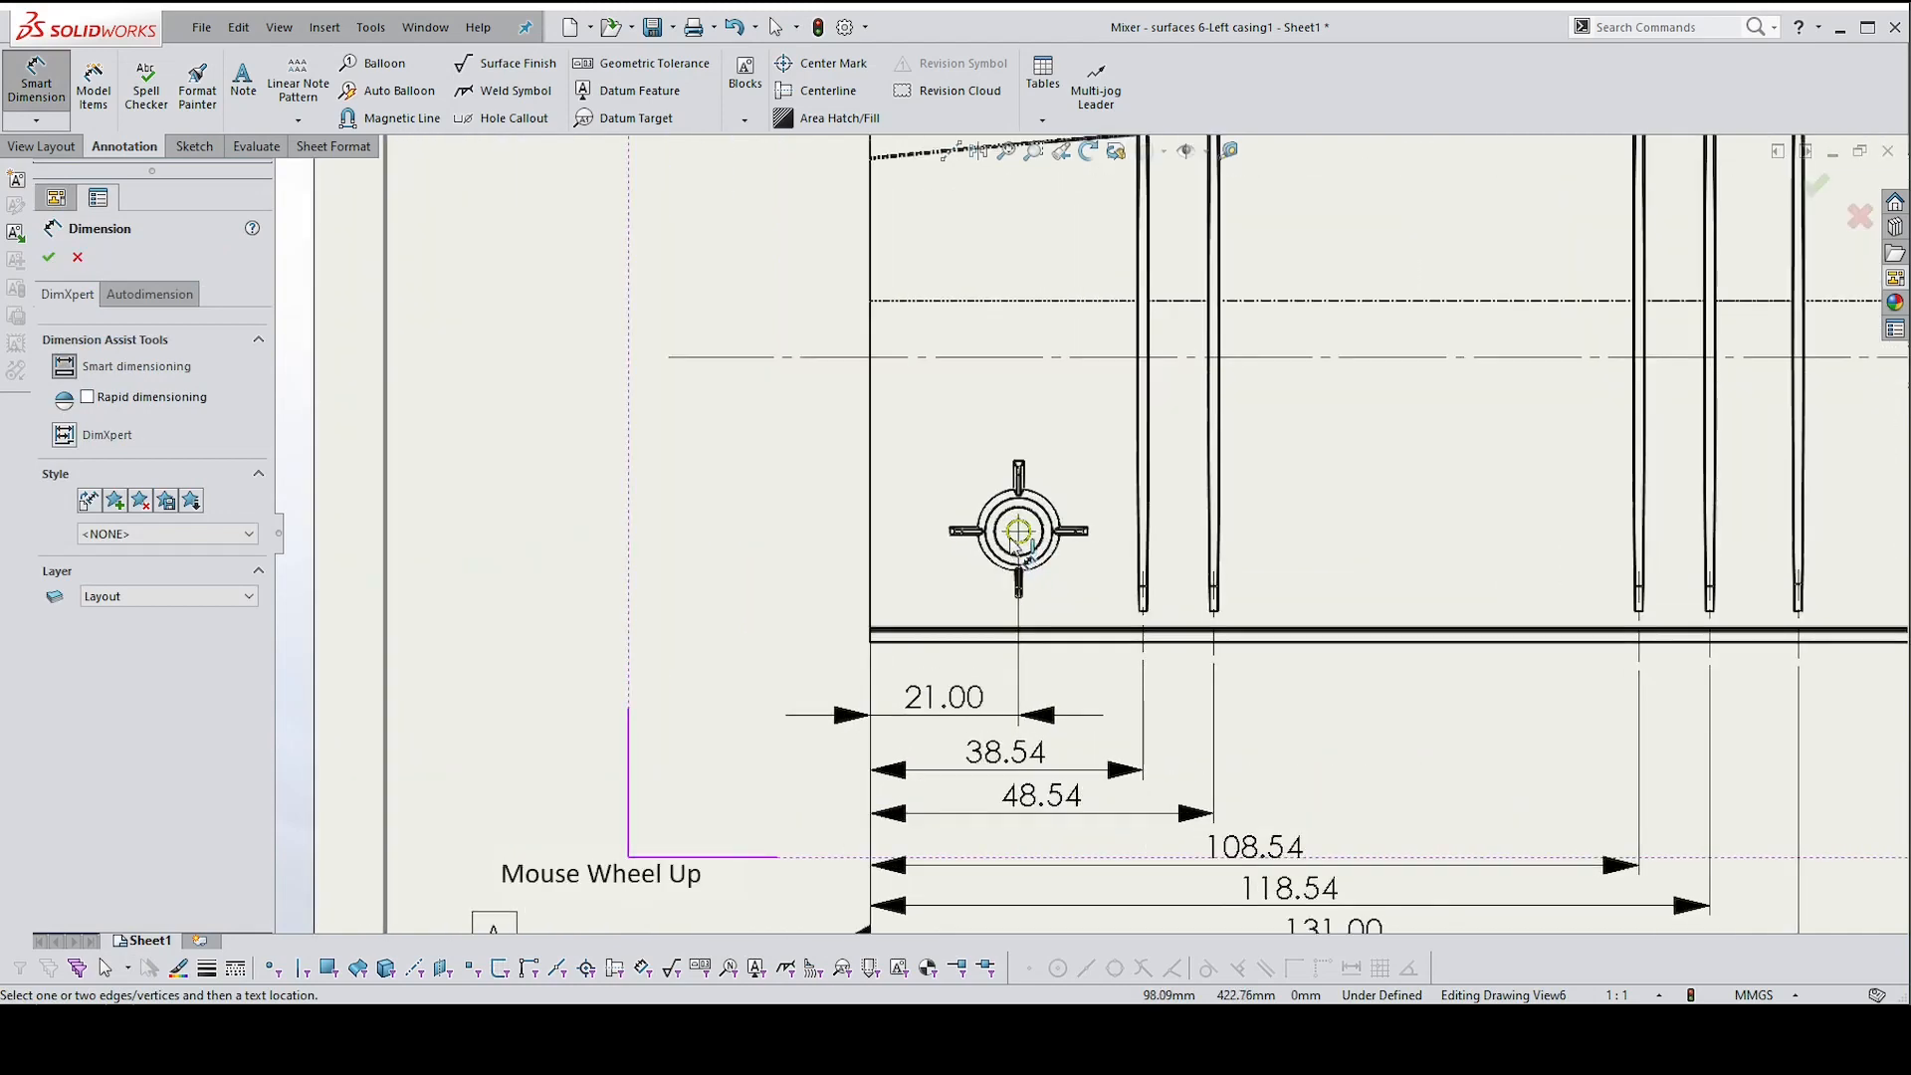
scroll(1020, 542, up, 2)
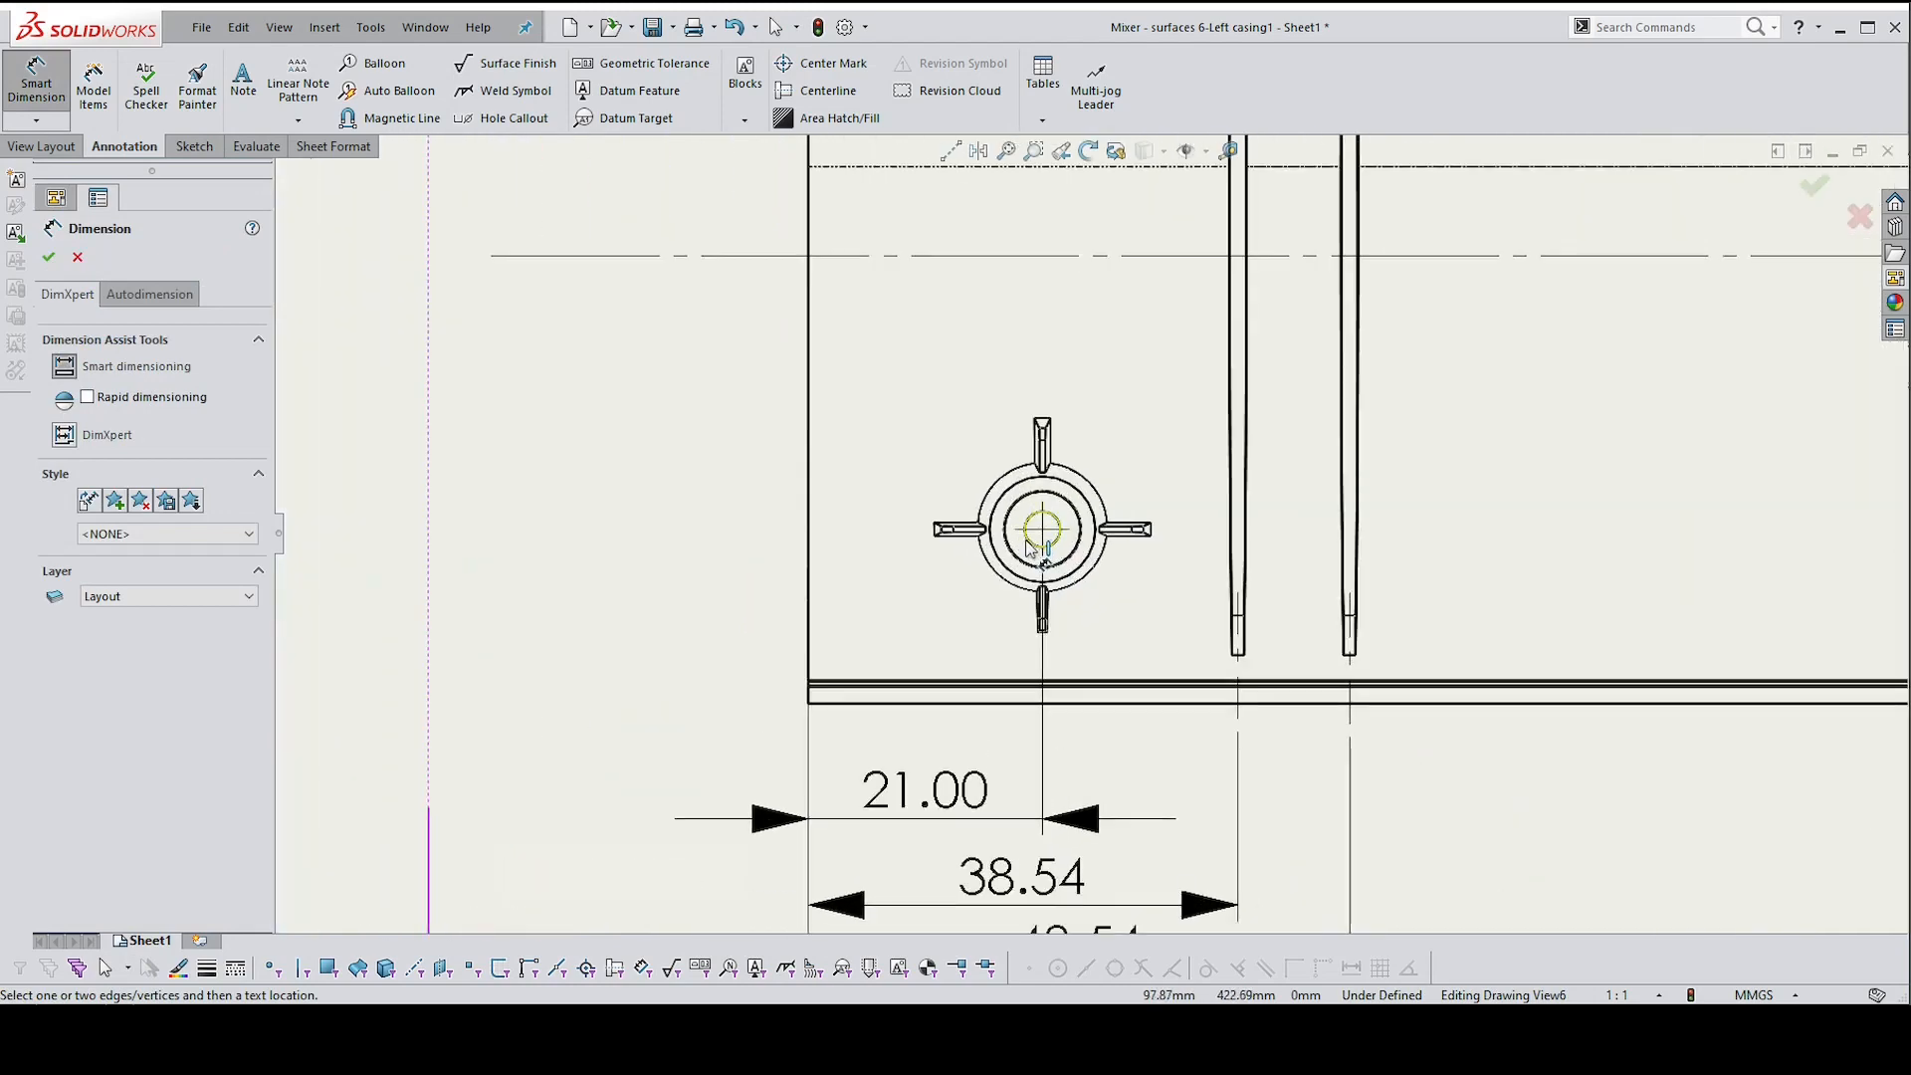
click(1030, 547)
click(587, 627)
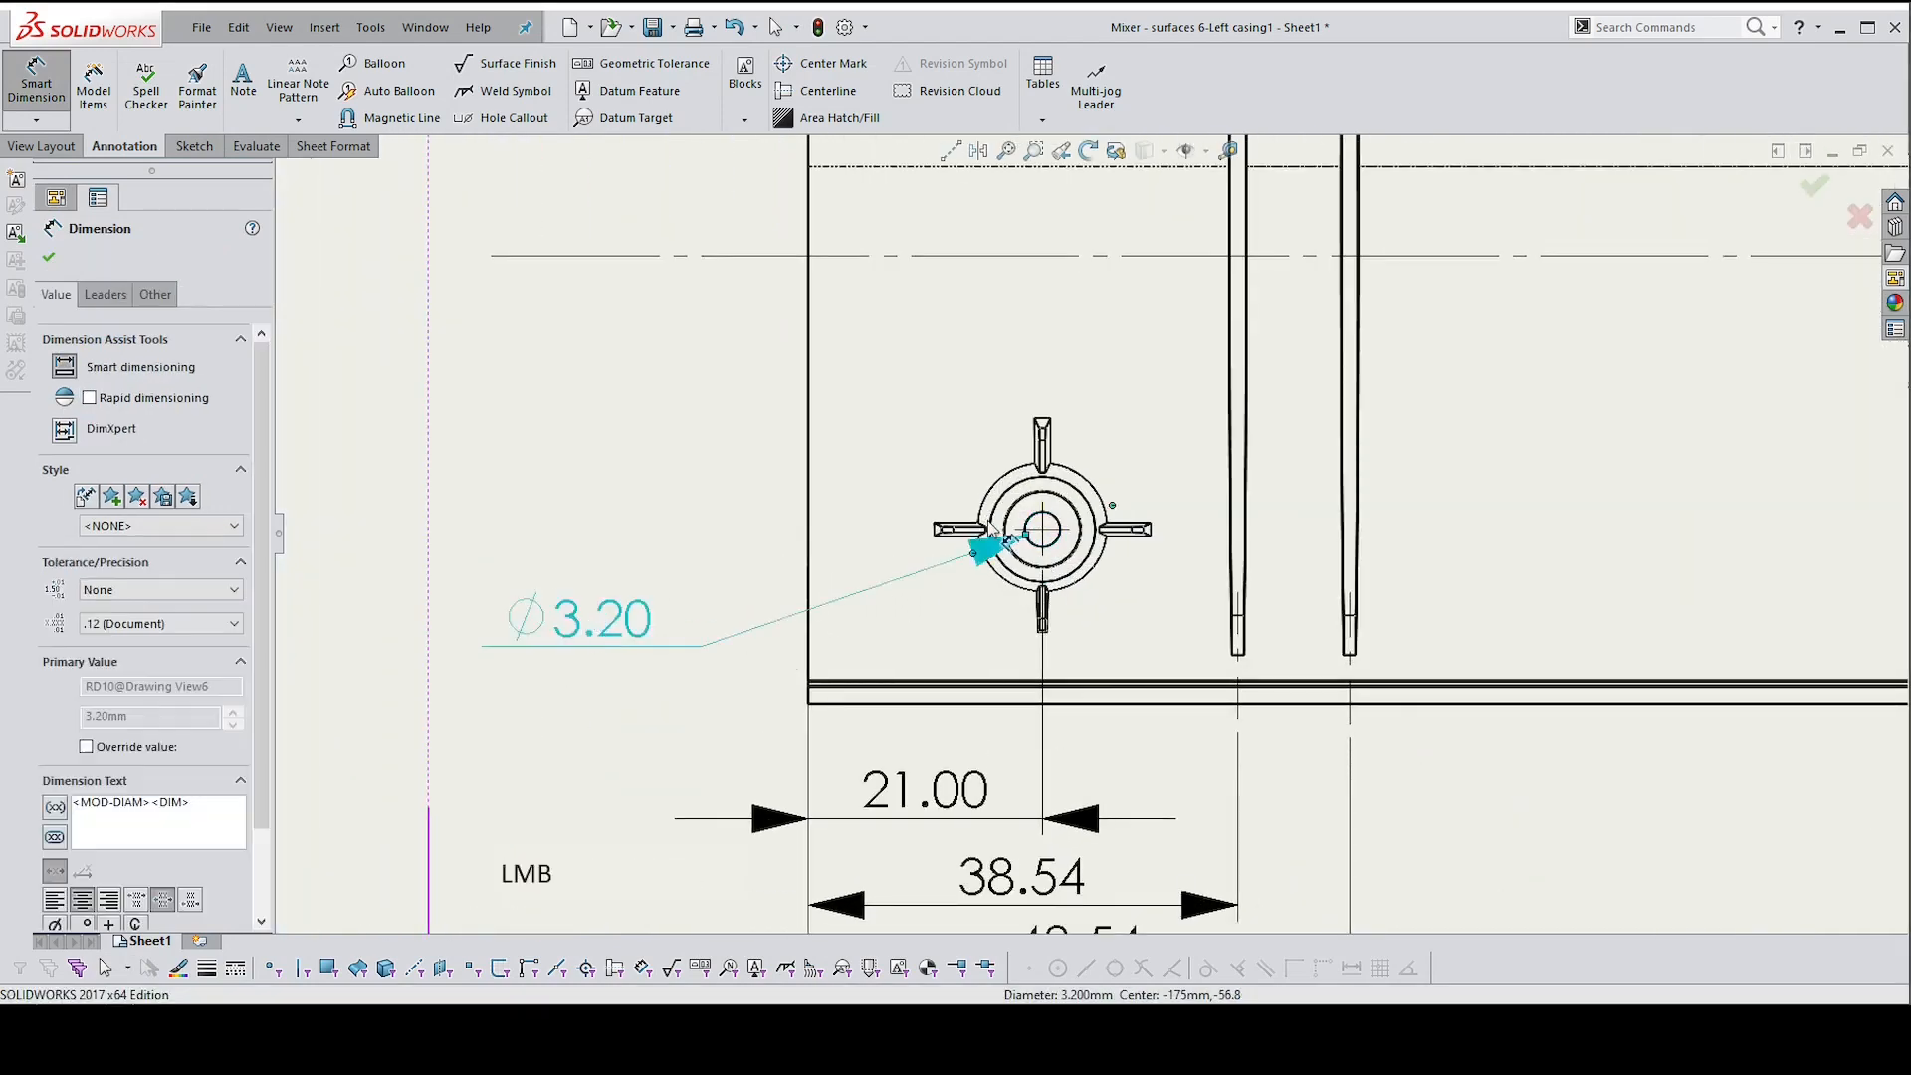
click(1018, 518)
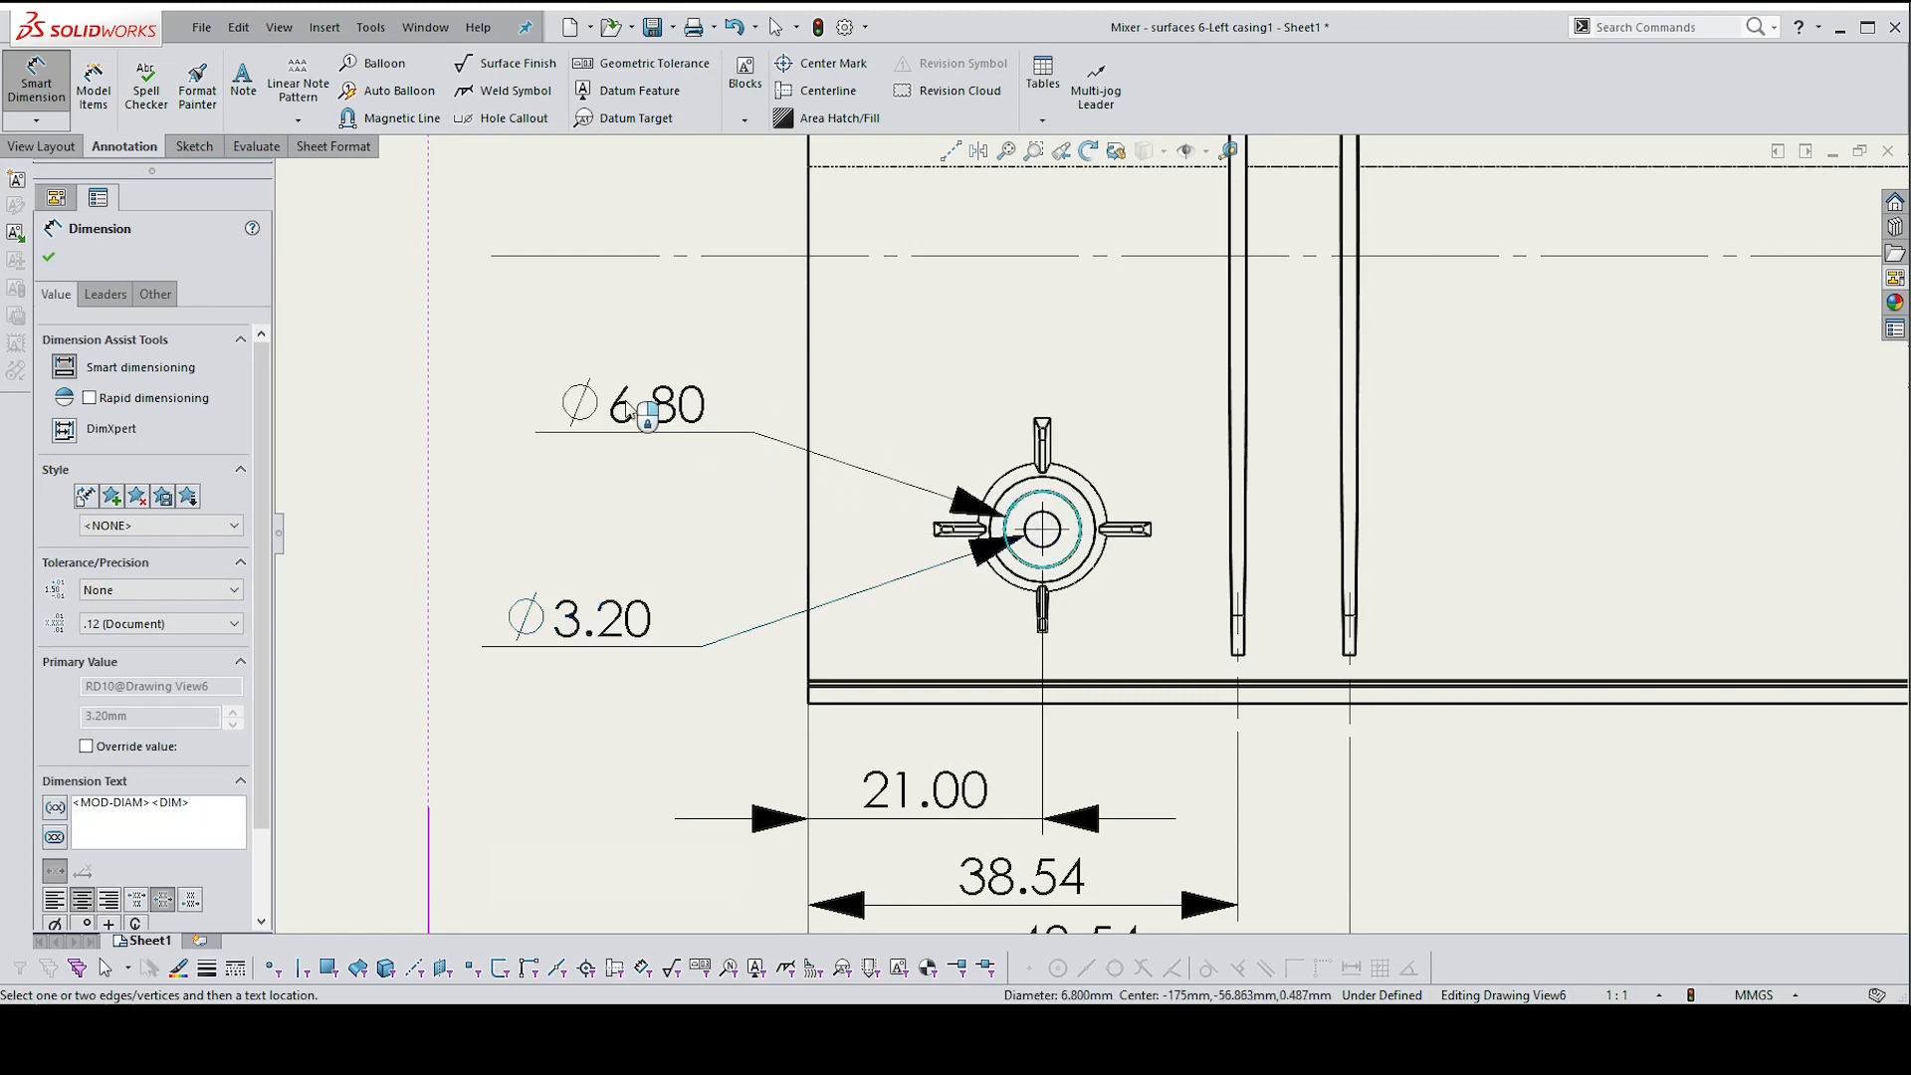
click(683, 390)
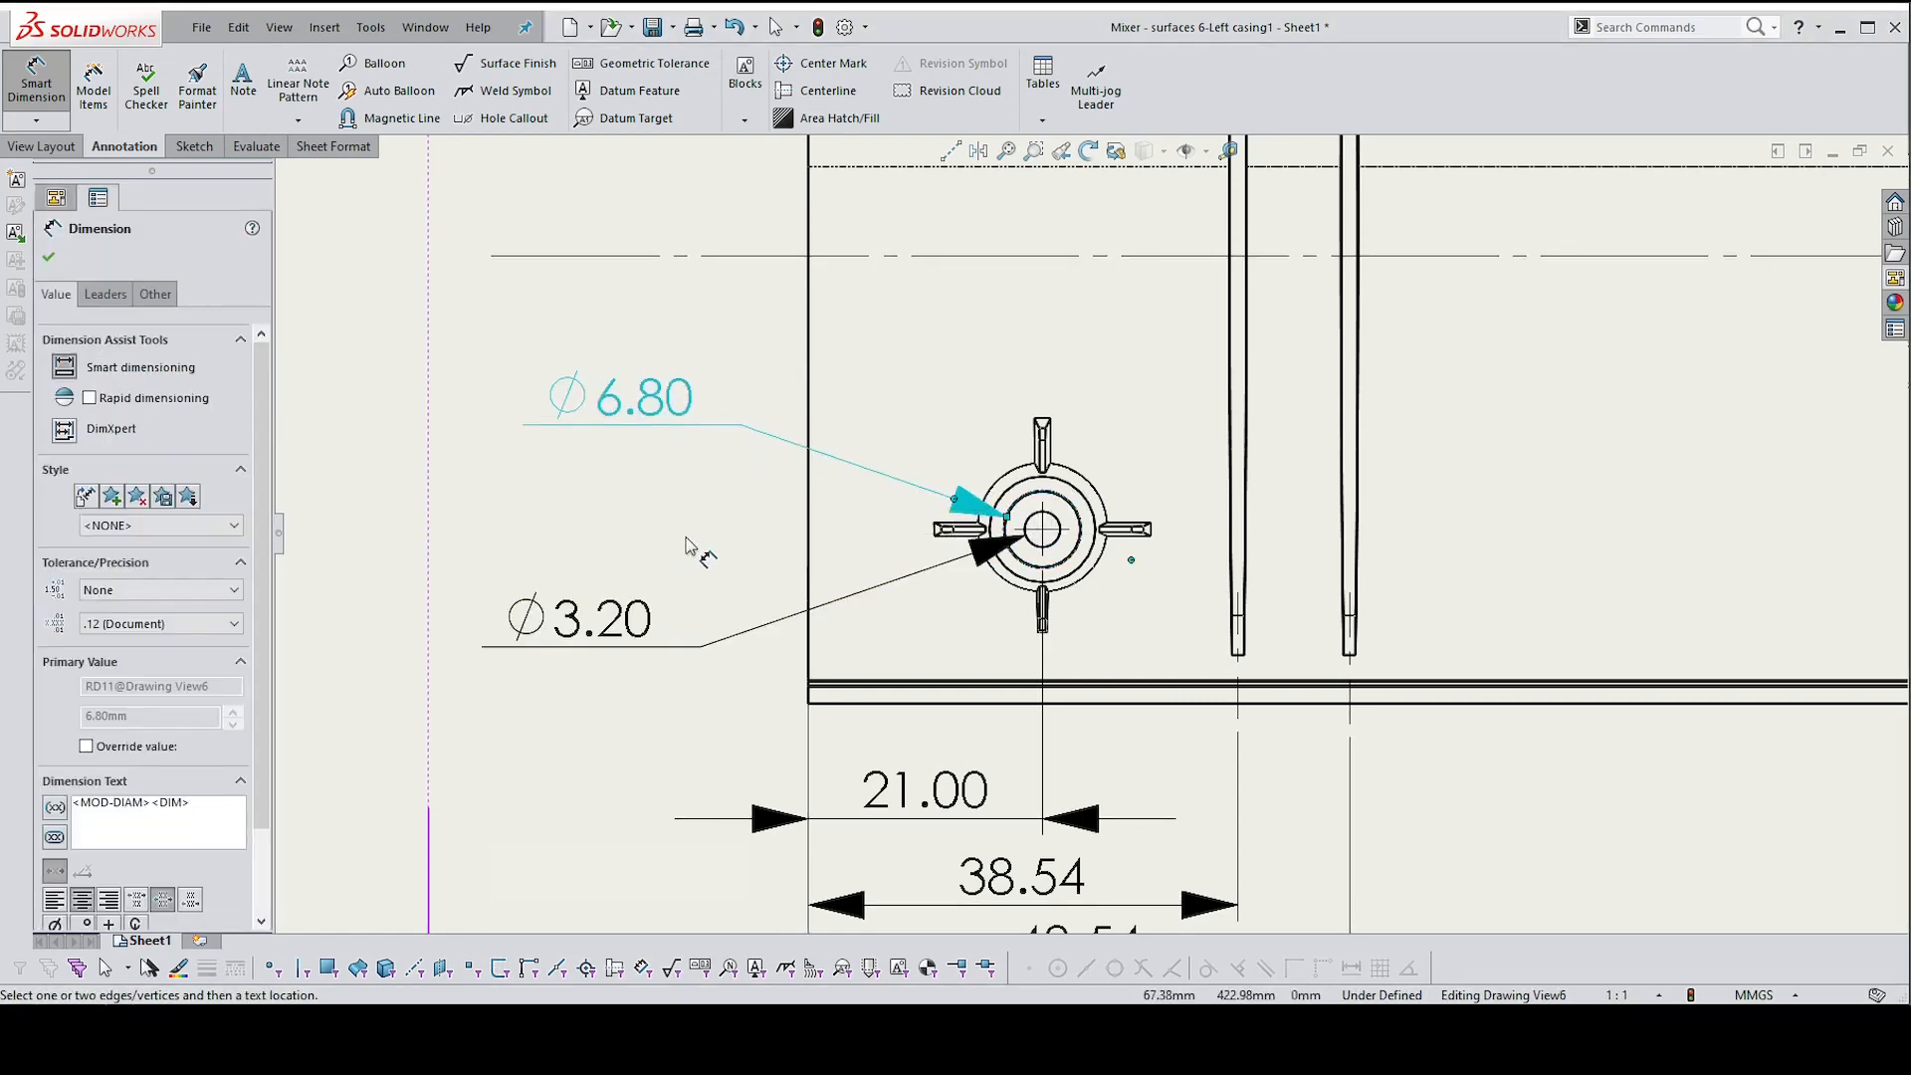
Examine the two closely spaced circles at the arrow tip of the boss's larger diameter dimension, selecting the narrow ring between them
scroll(1058, 512, down, 1)
scroll(1055, 505, up, 4)
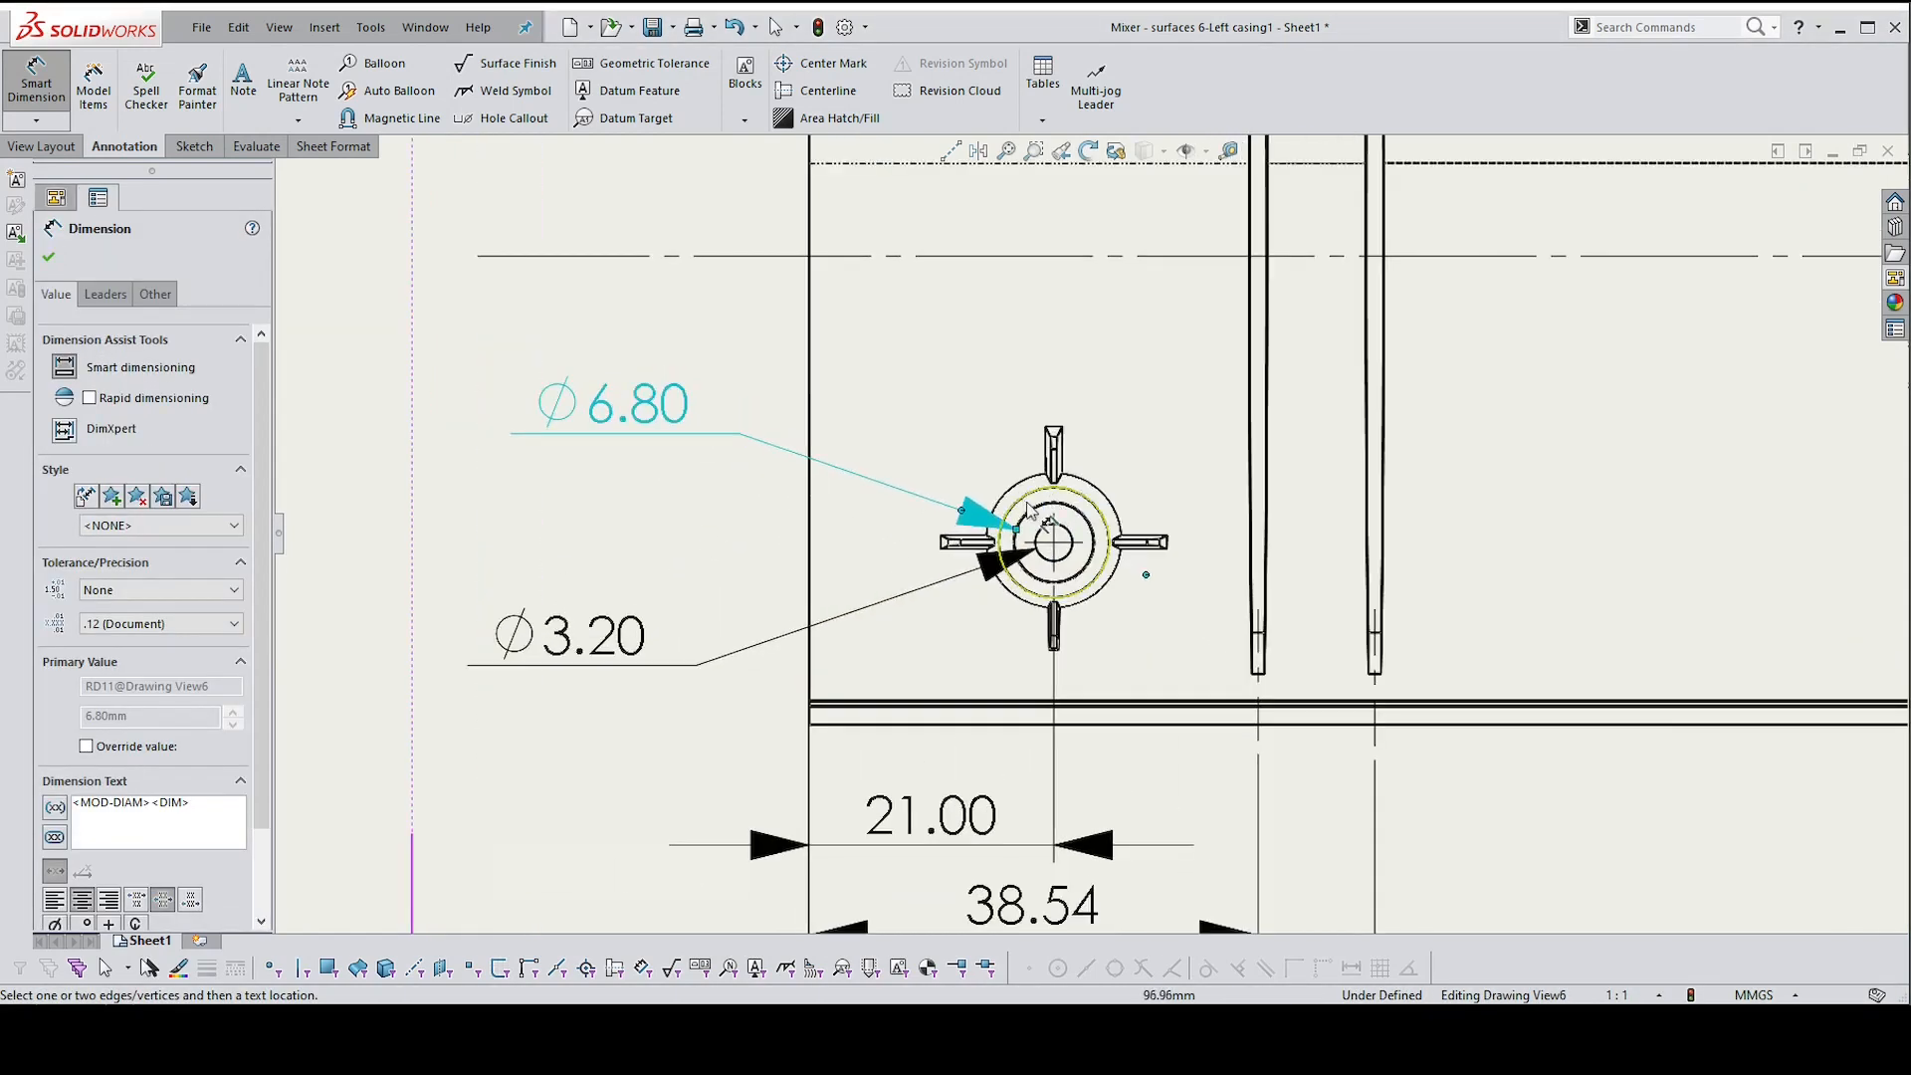
scroll(1038, 546, up, 5)
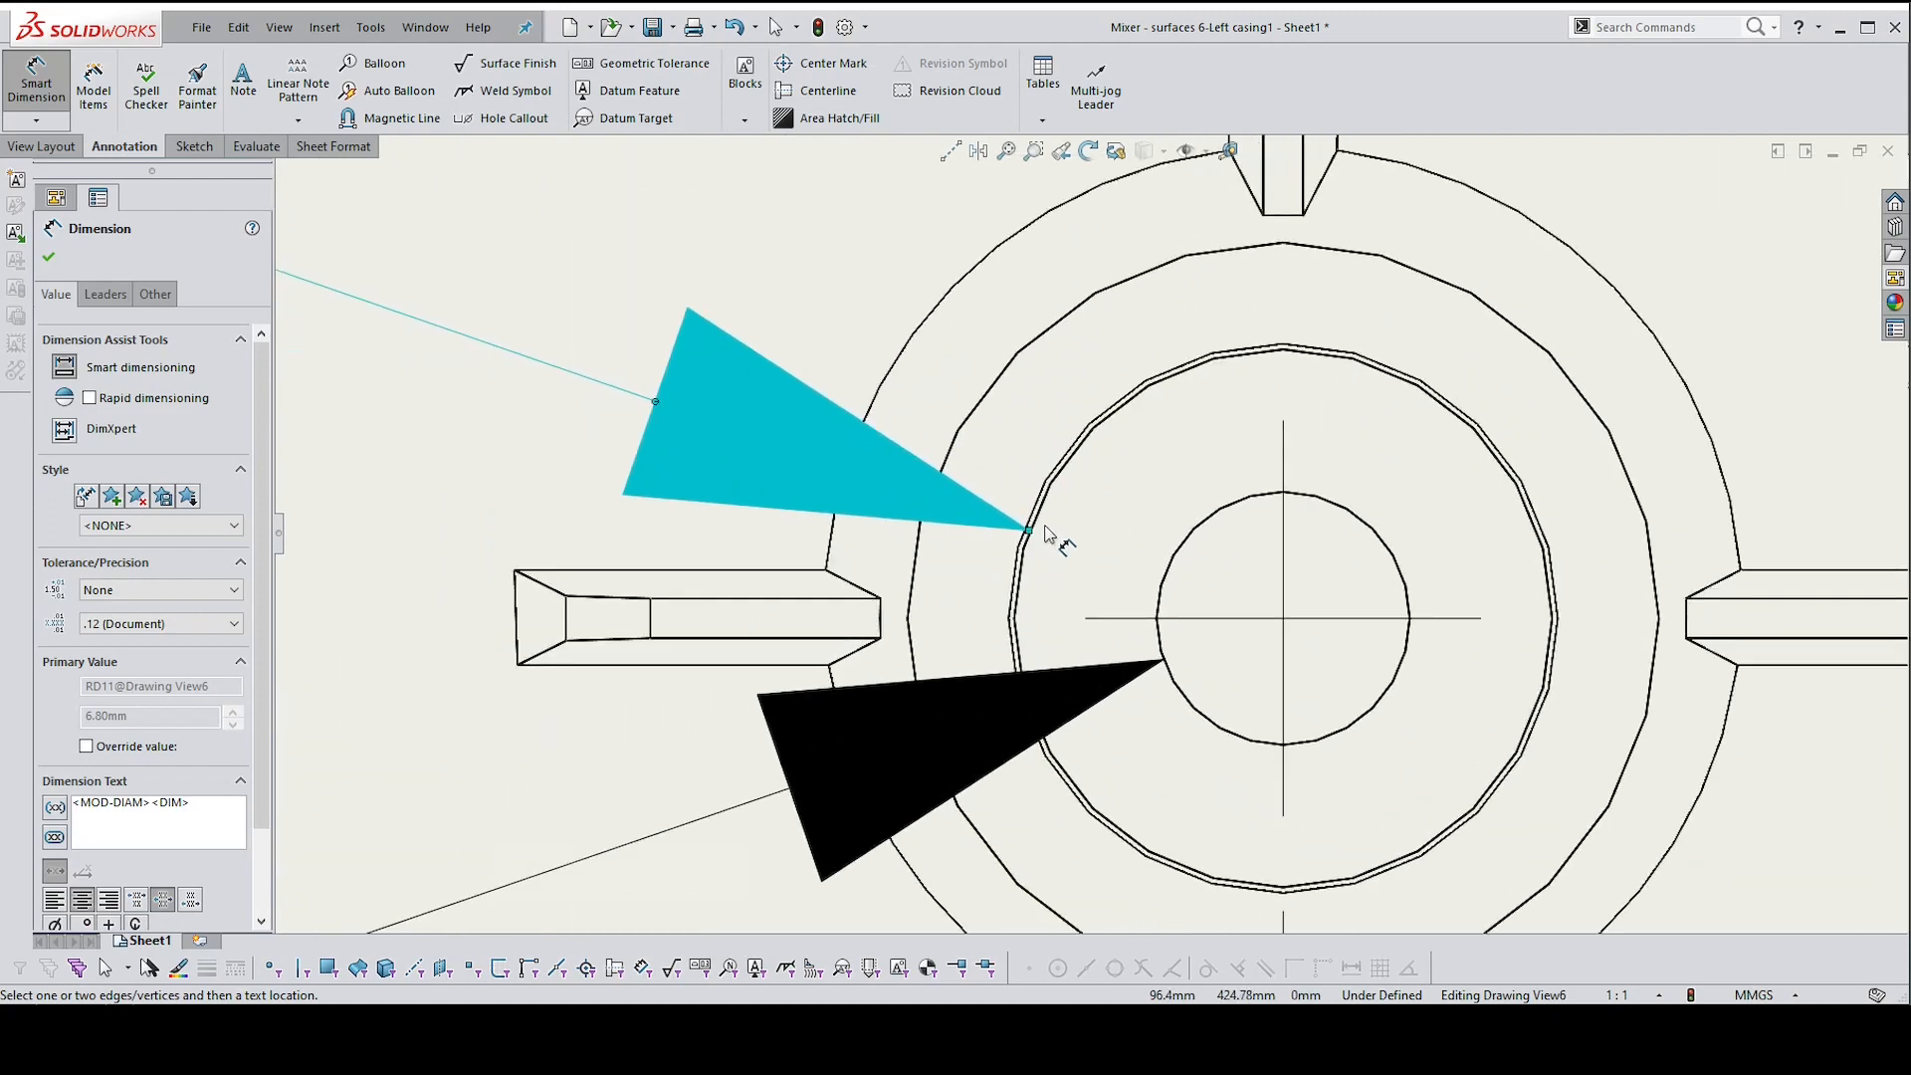
key(Escape)
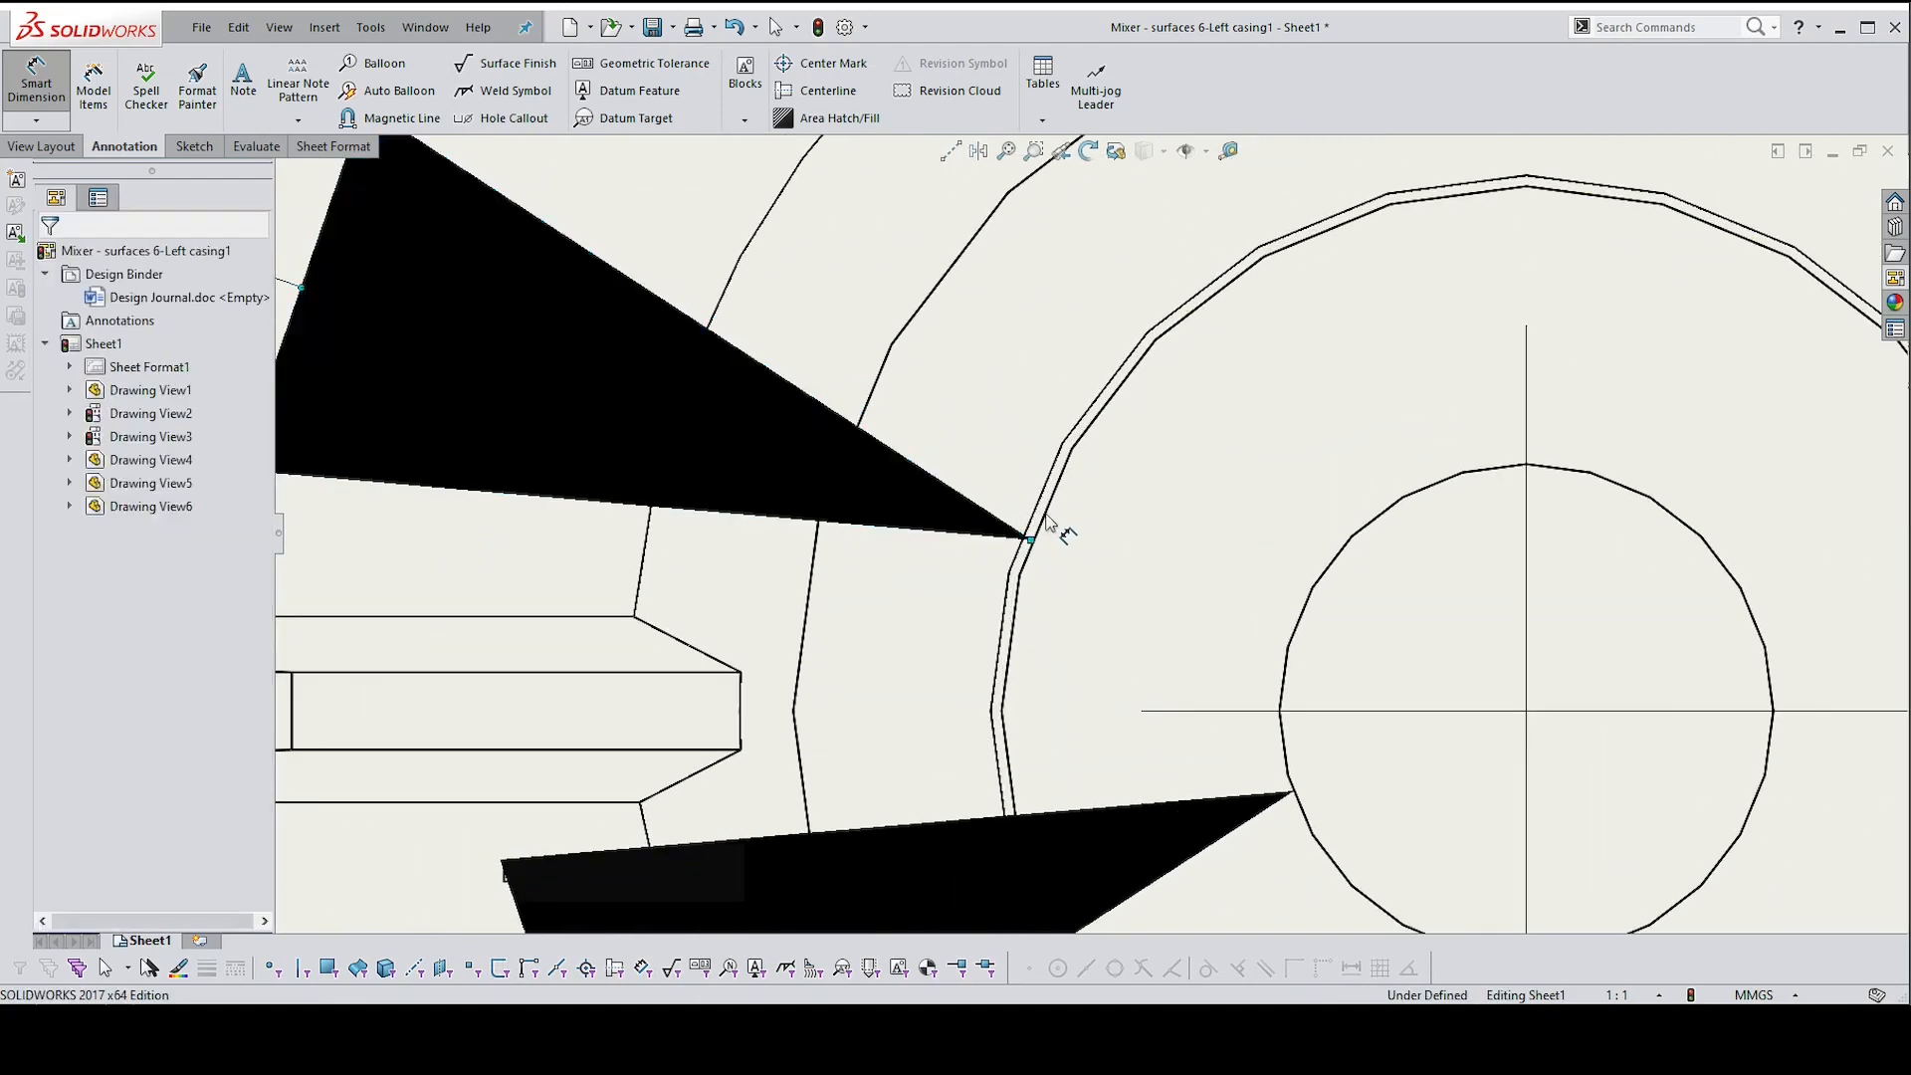
click(1037, 516)
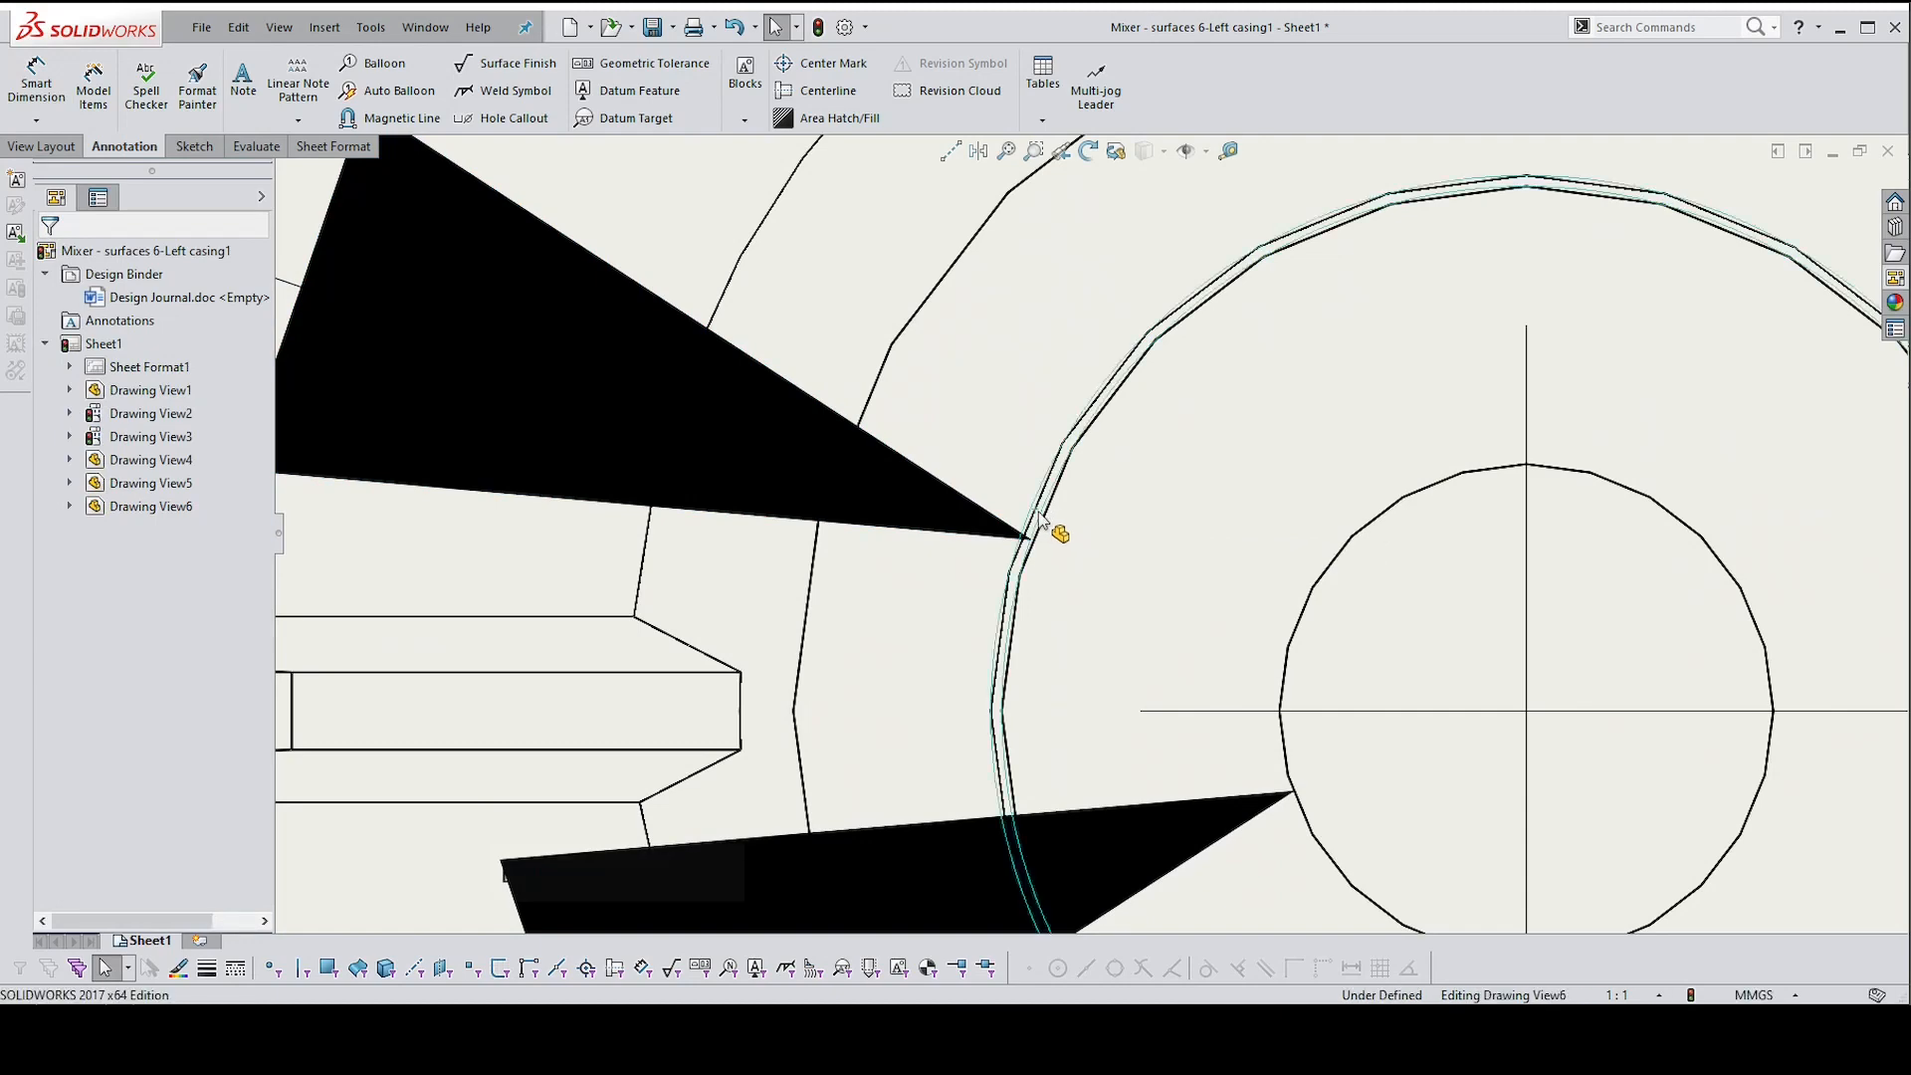
scroll(1035, 528, down, 1)
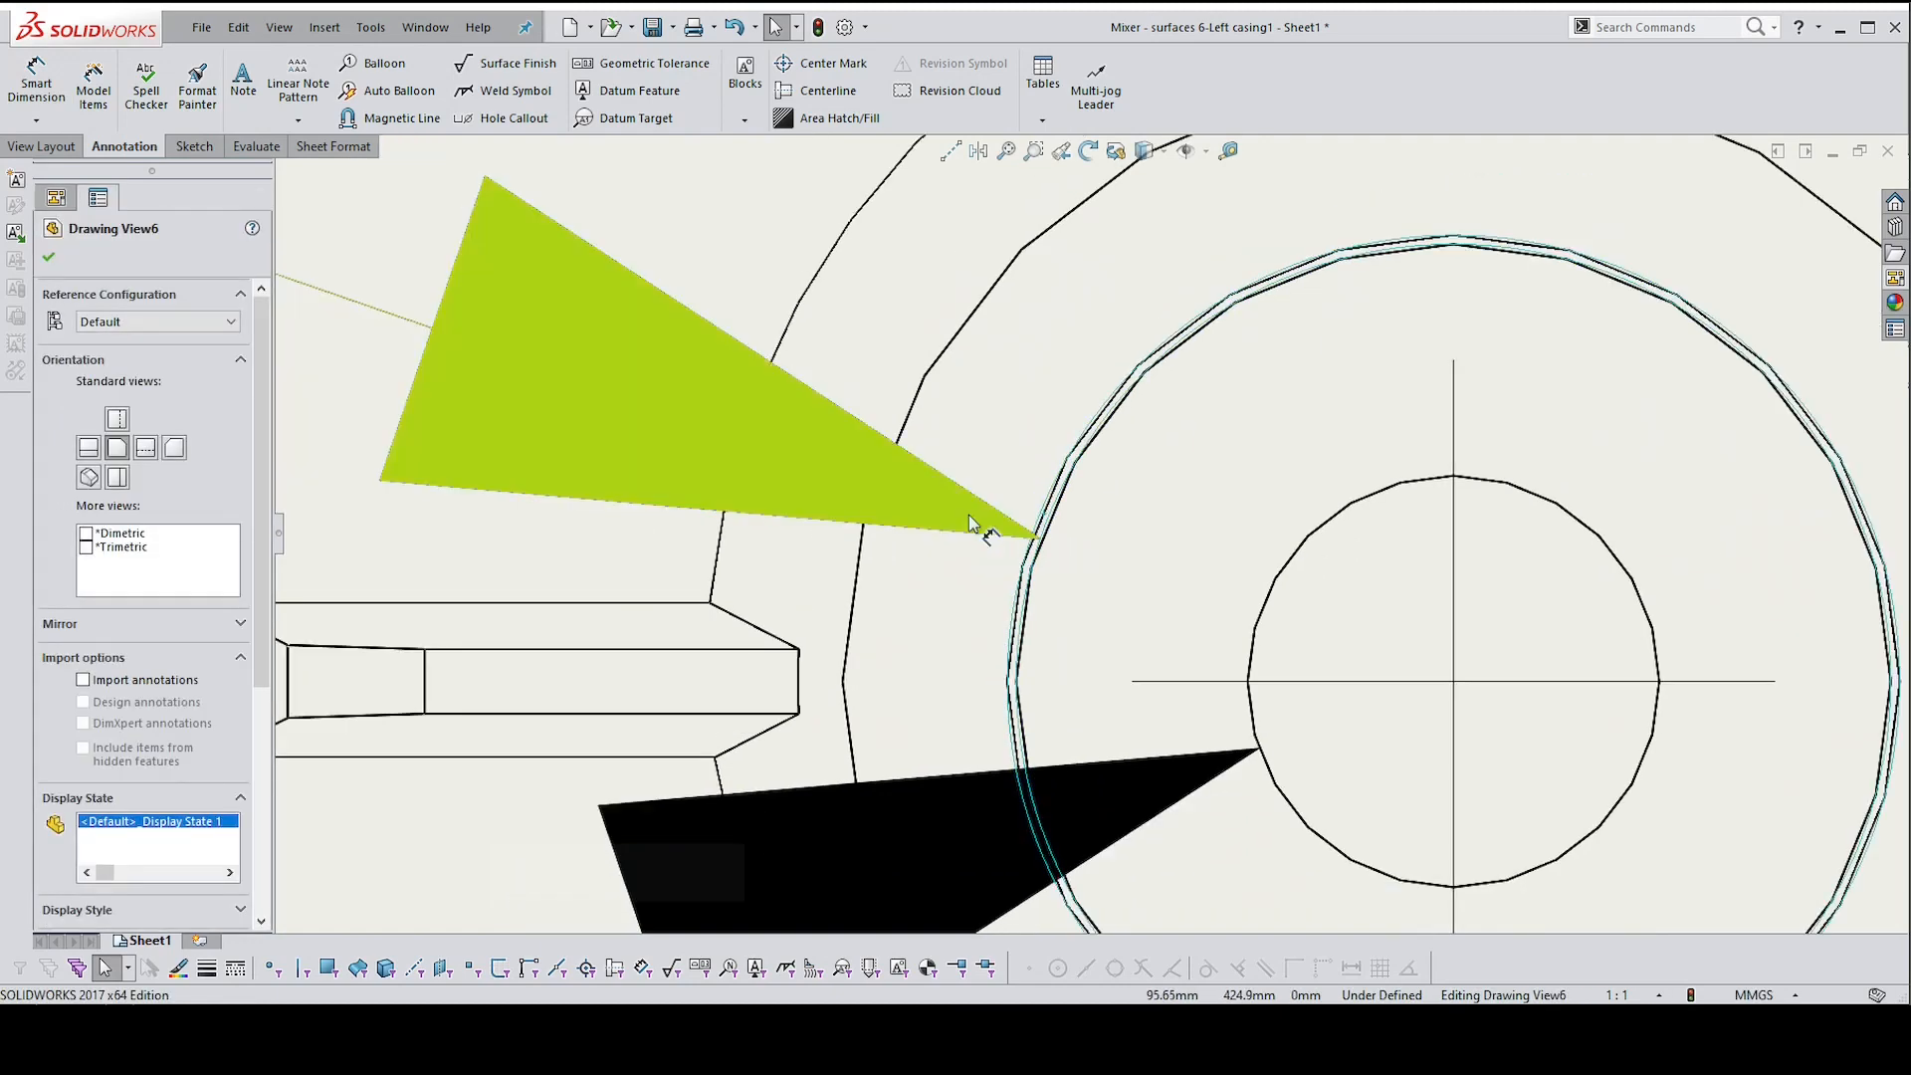
Delete the two diameter dimensions attached to the lower-left screw boss in the upper casing view
click(974, 525)
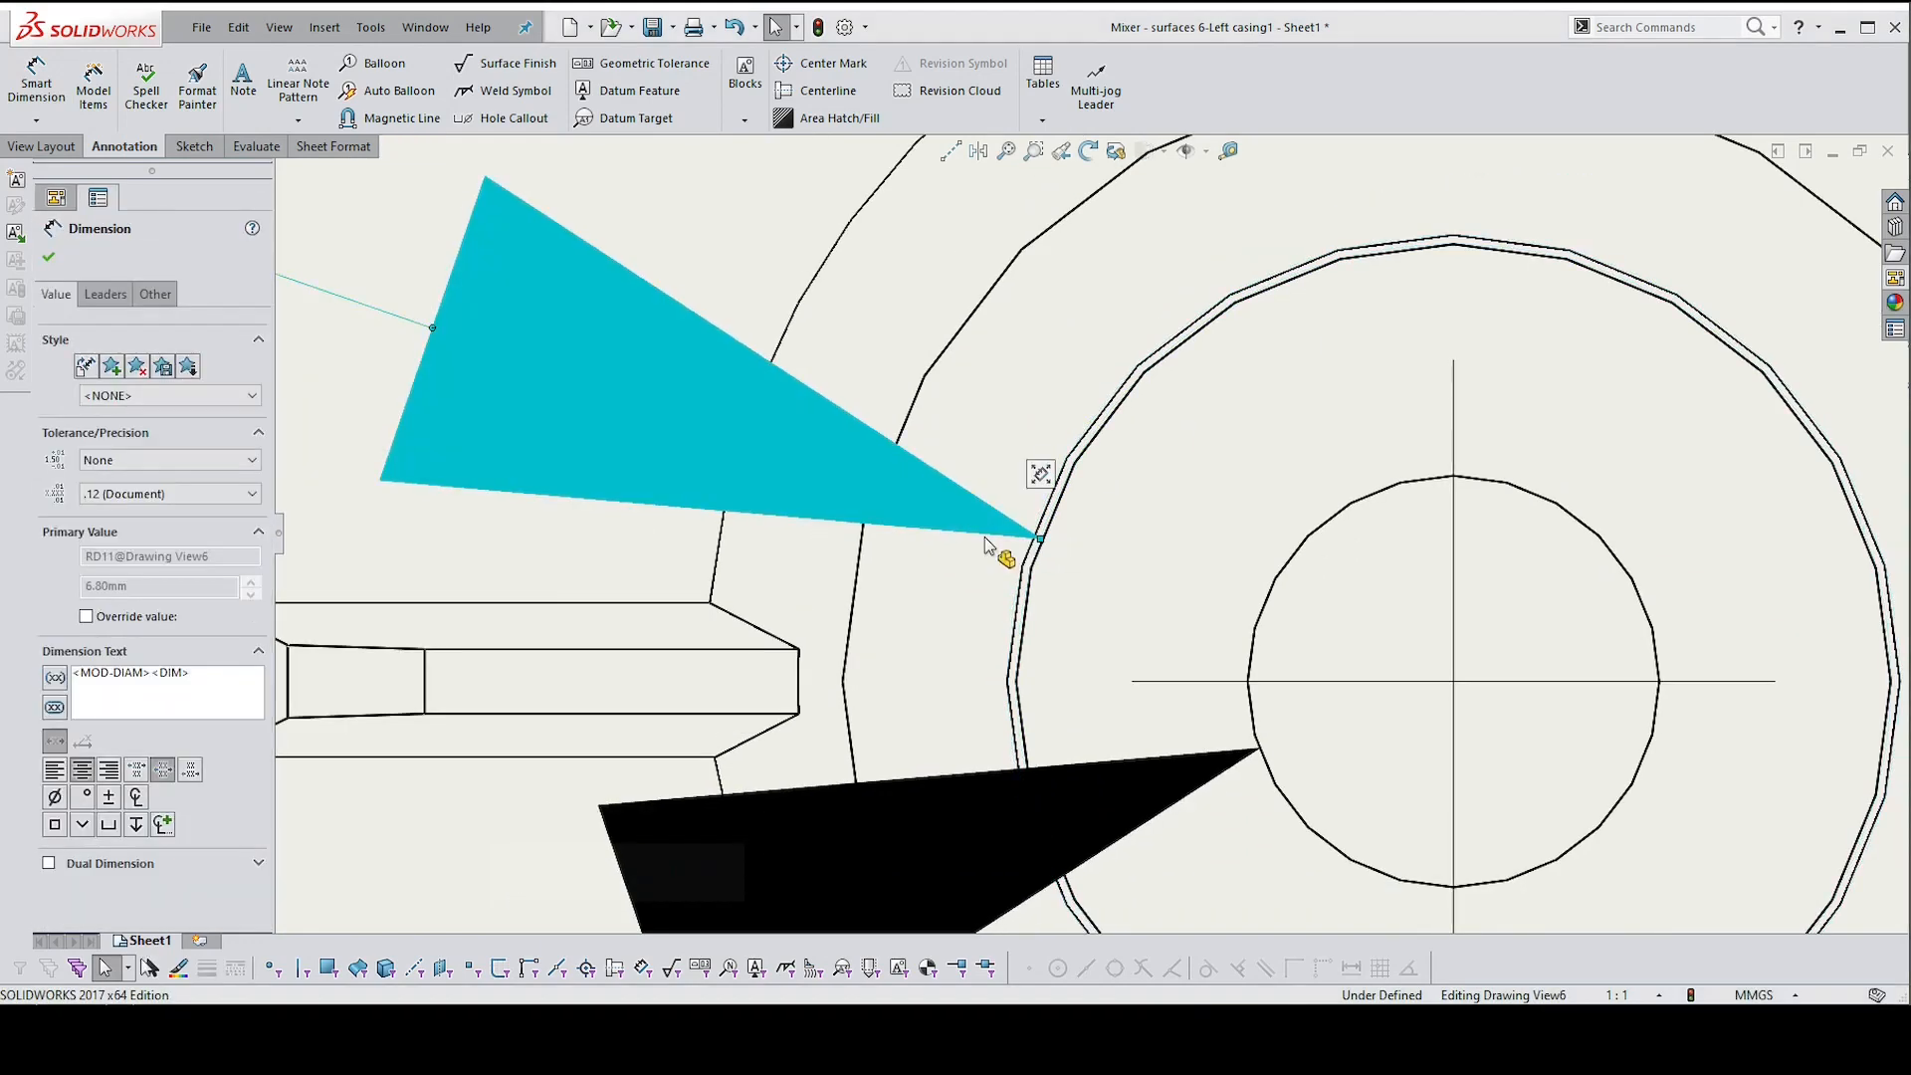
scroll(992, 554, down, 1)
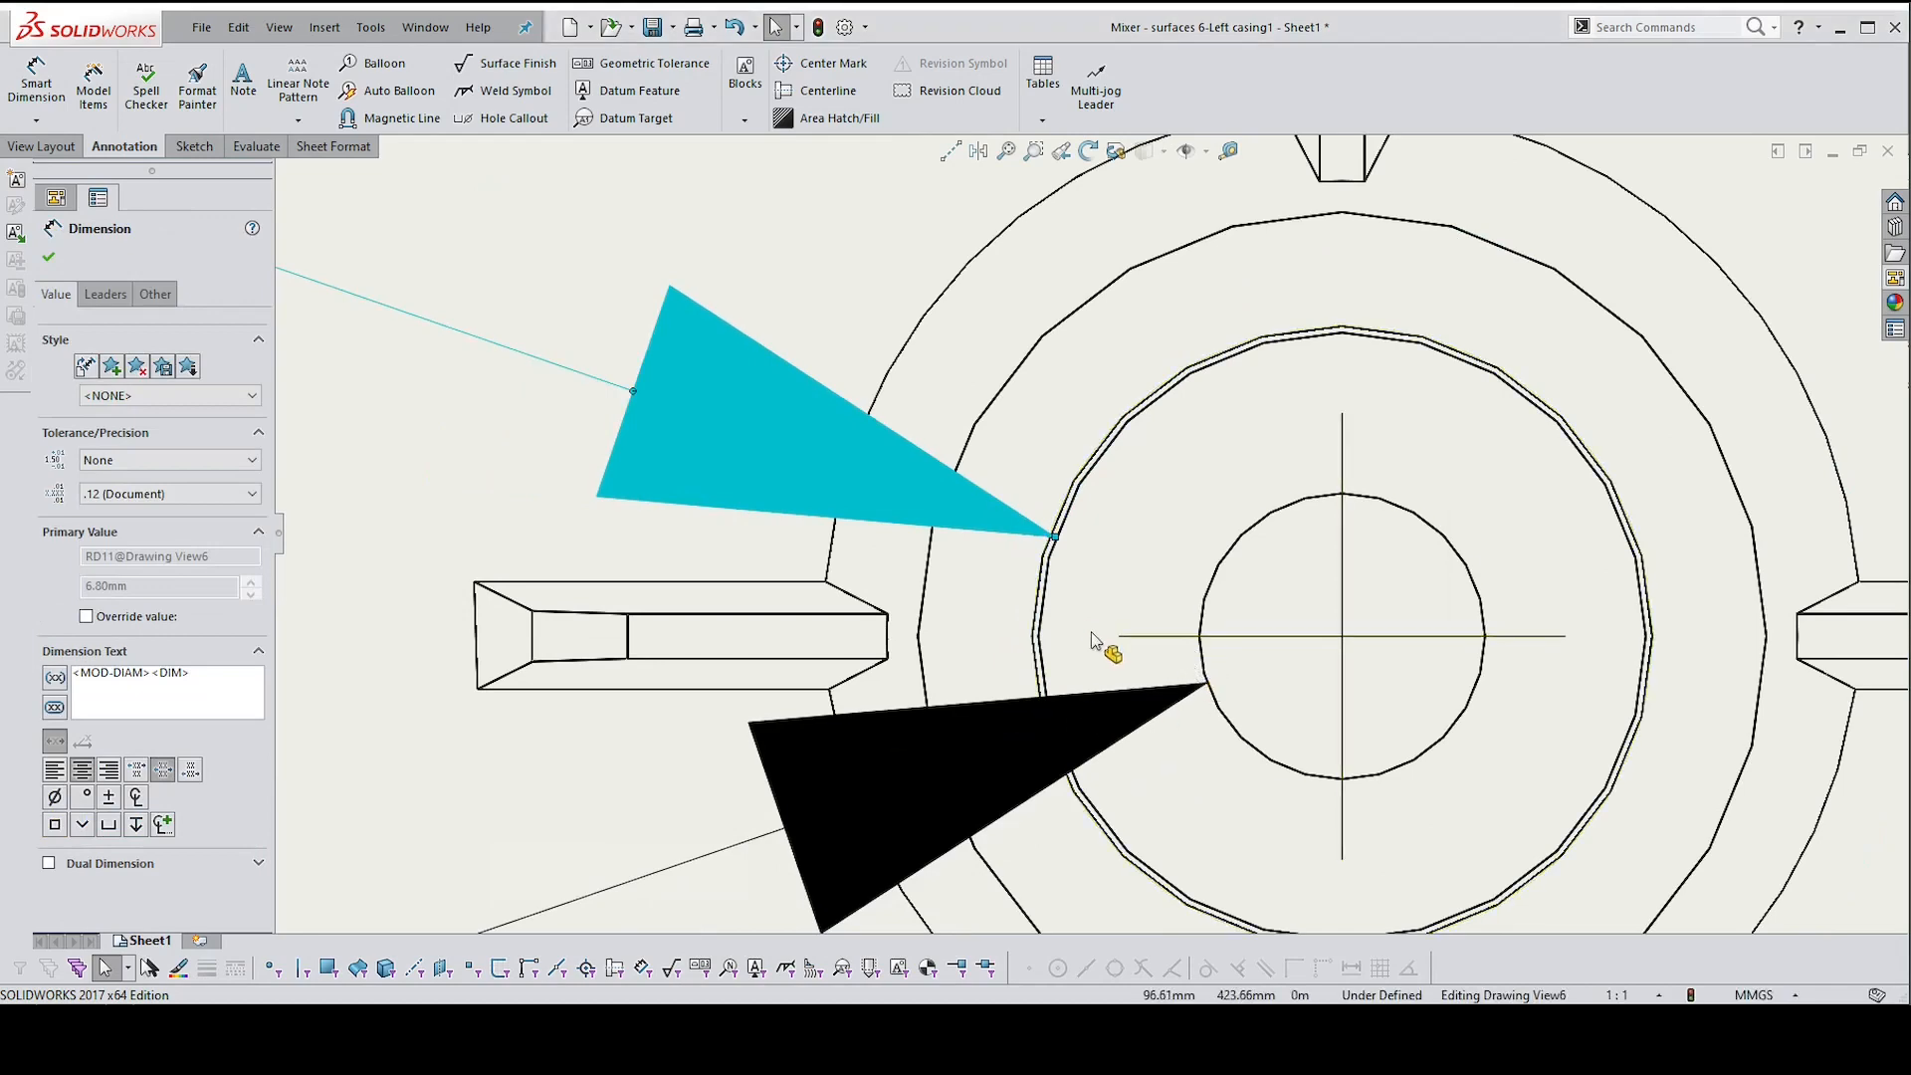
key(Delete)
scroll(941, 690, down, 1)
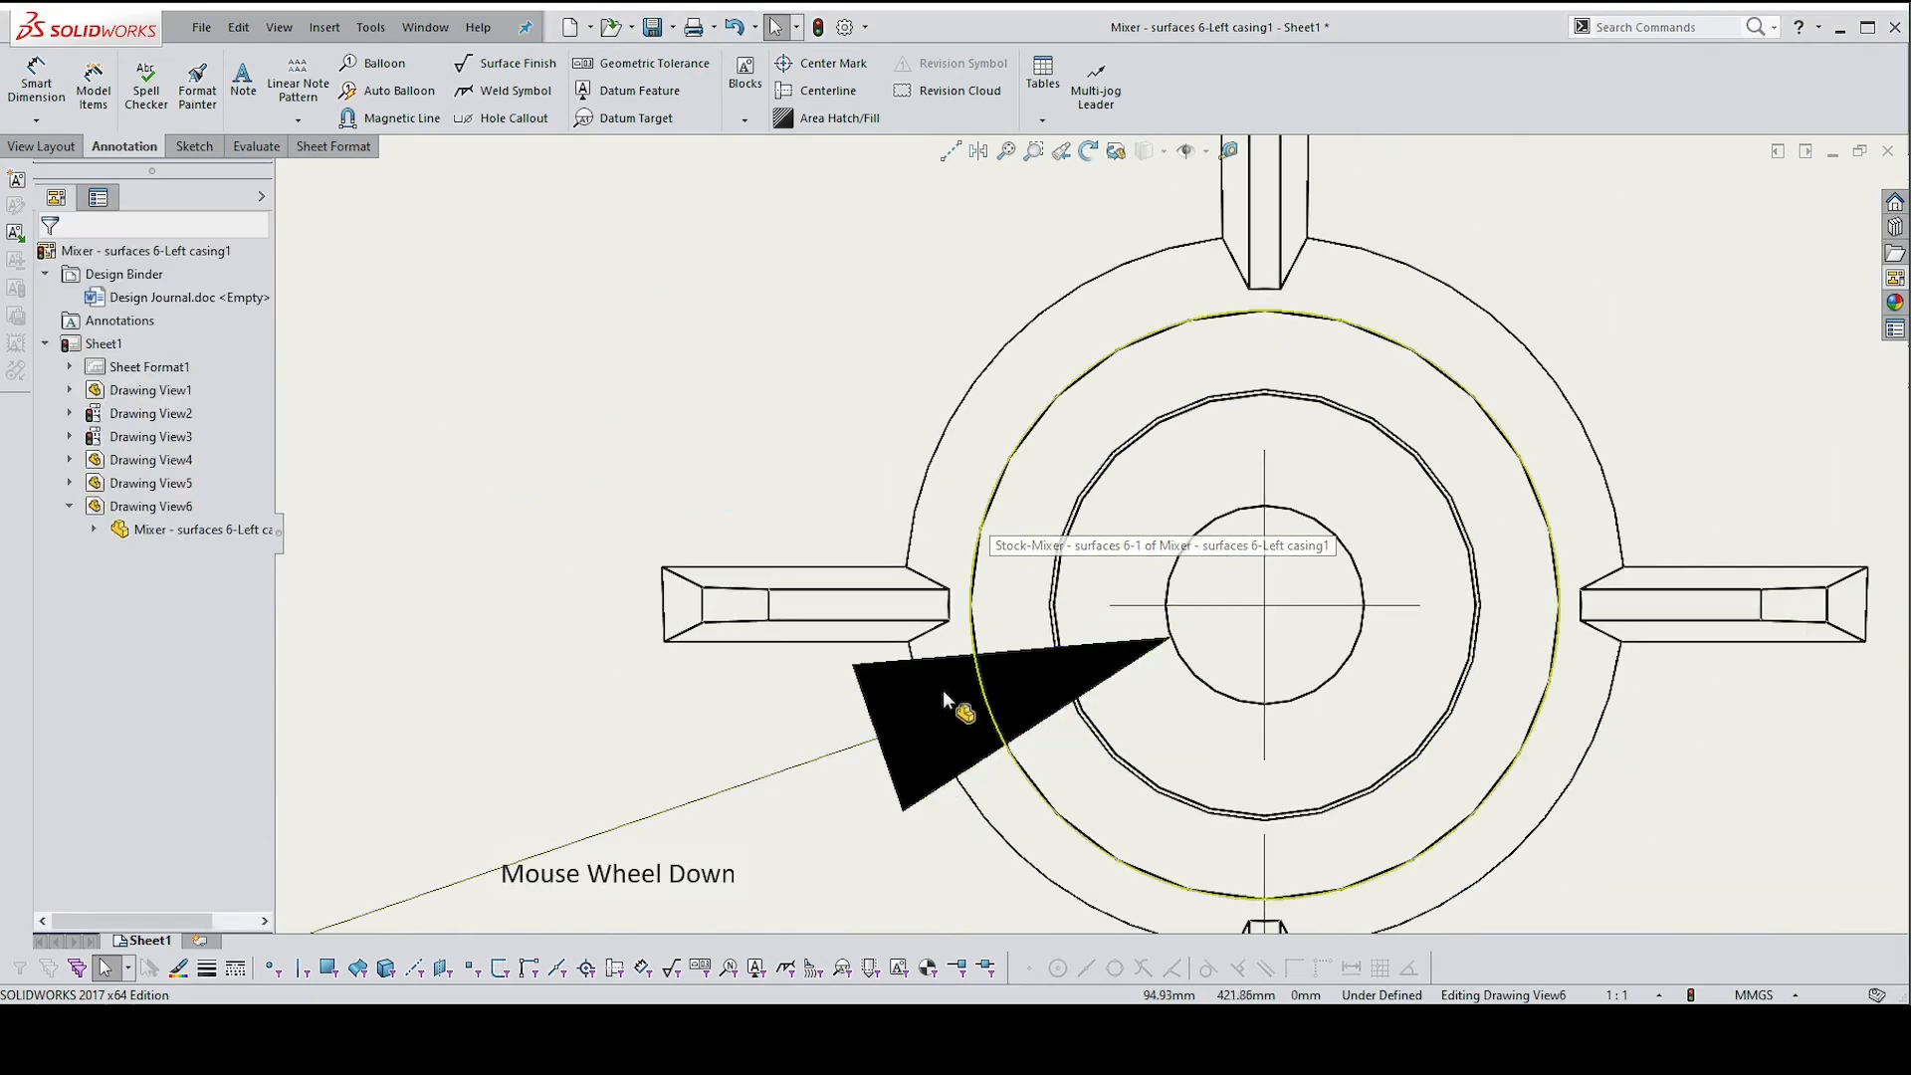
click(931, 696)
click(916, 713)
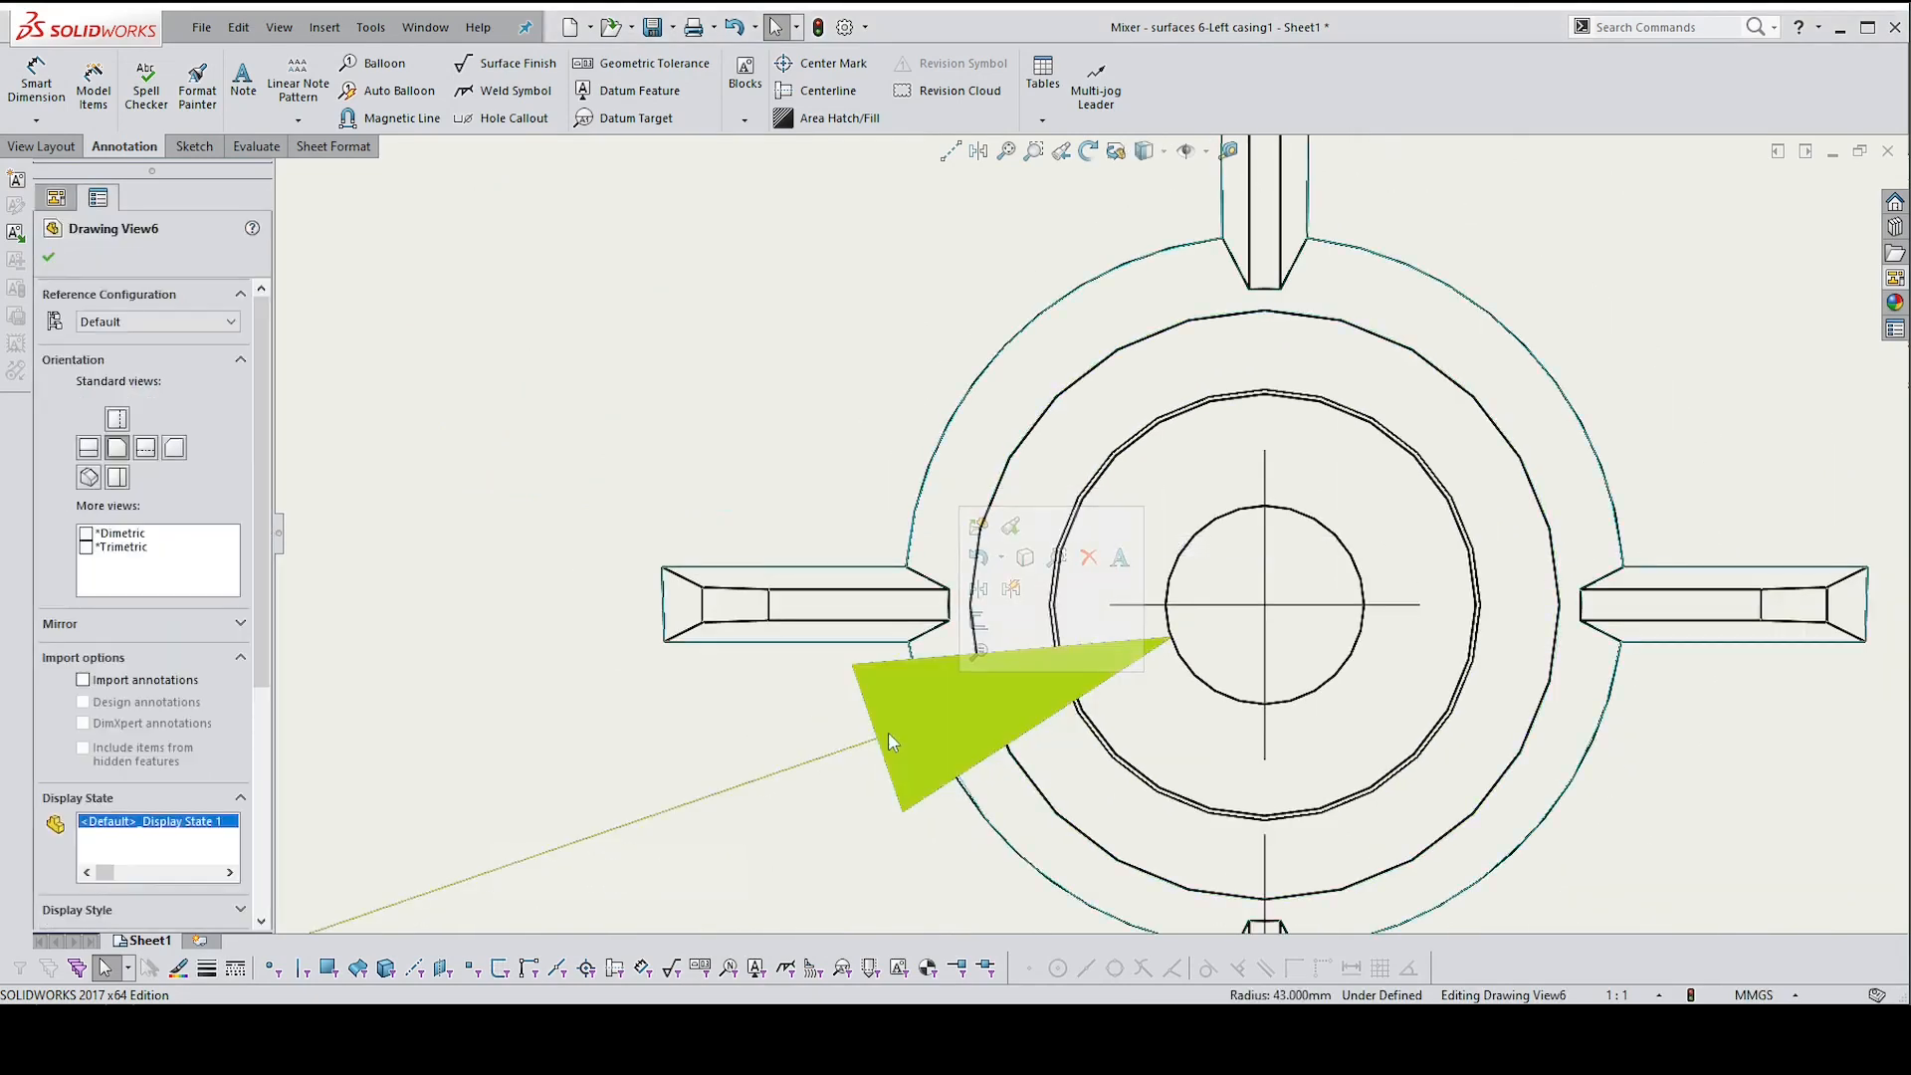
click(889, 727)
key(Delete)
scroll(889, 701, down, 8)
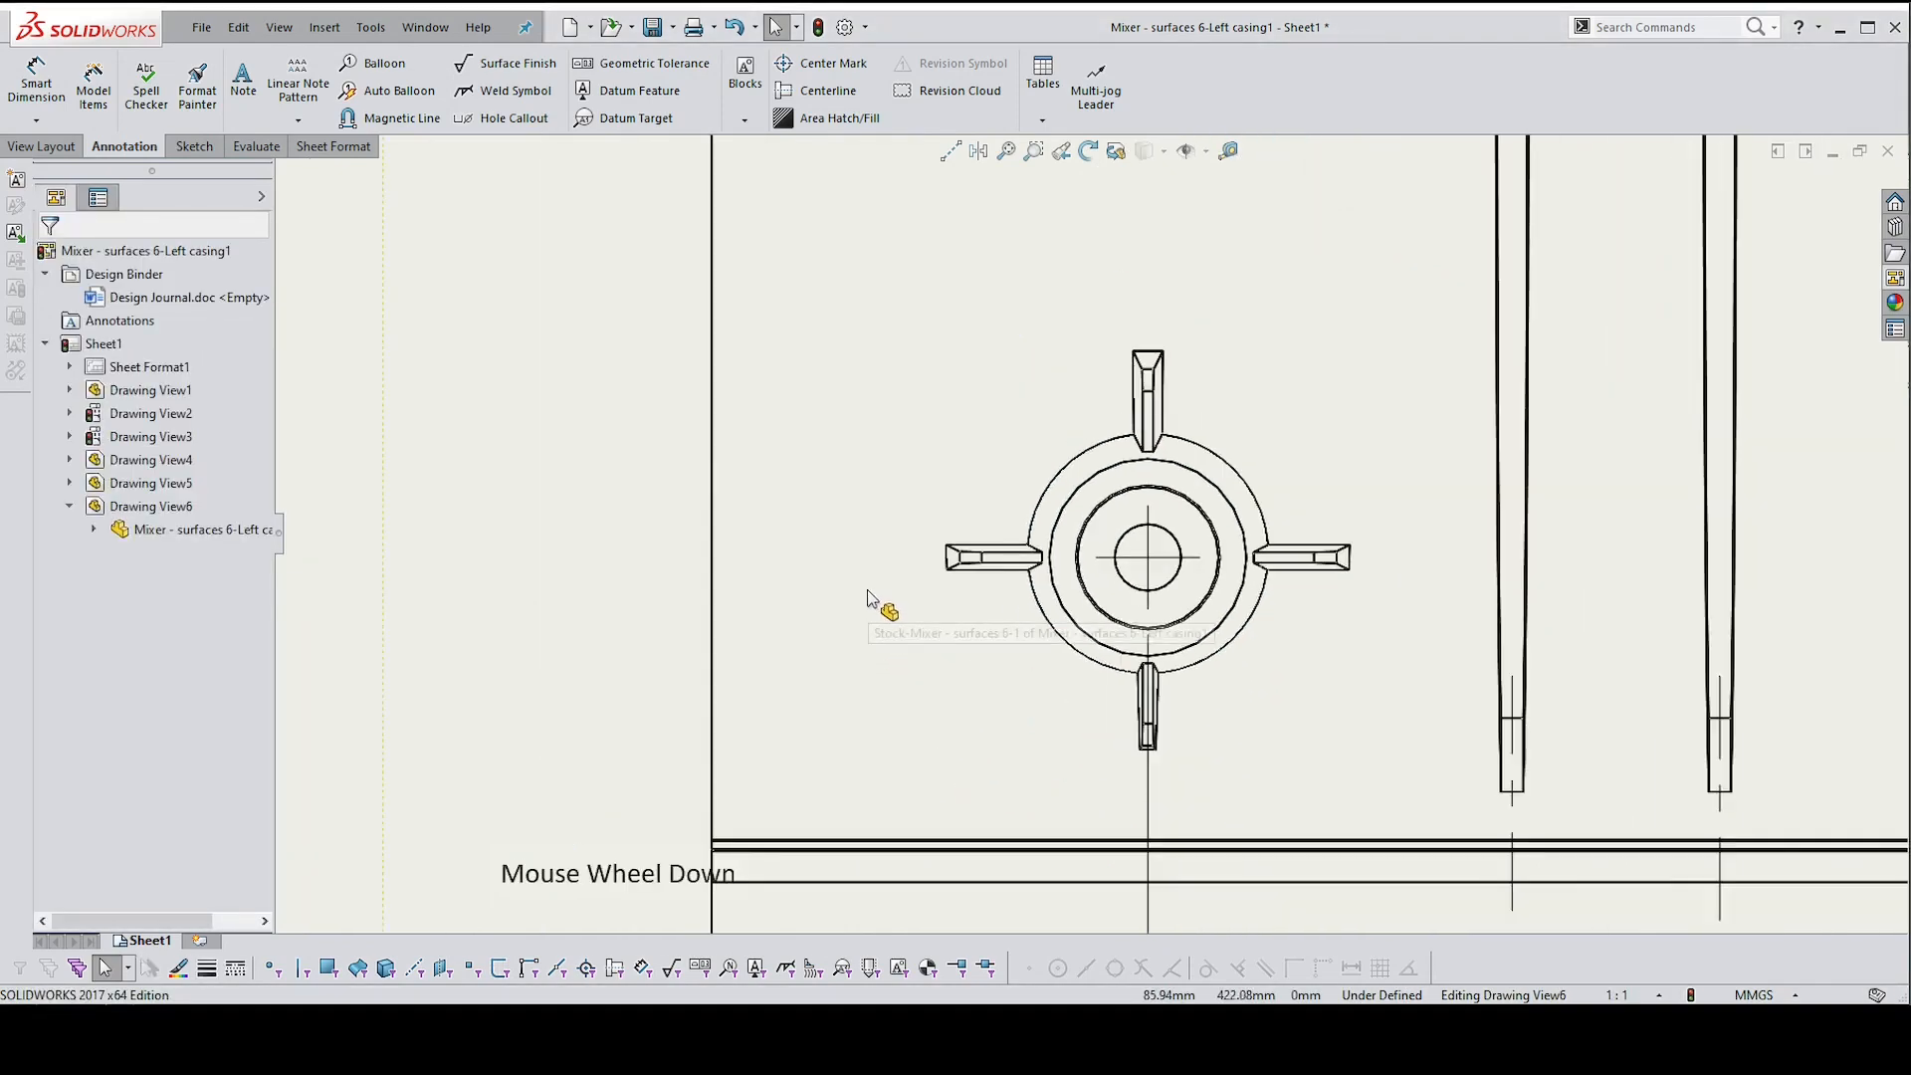
Start a section view with a vertical cutting line through the centre of the lower-left screw boss in the upper casing view
scroll(889, 587, down, 5)
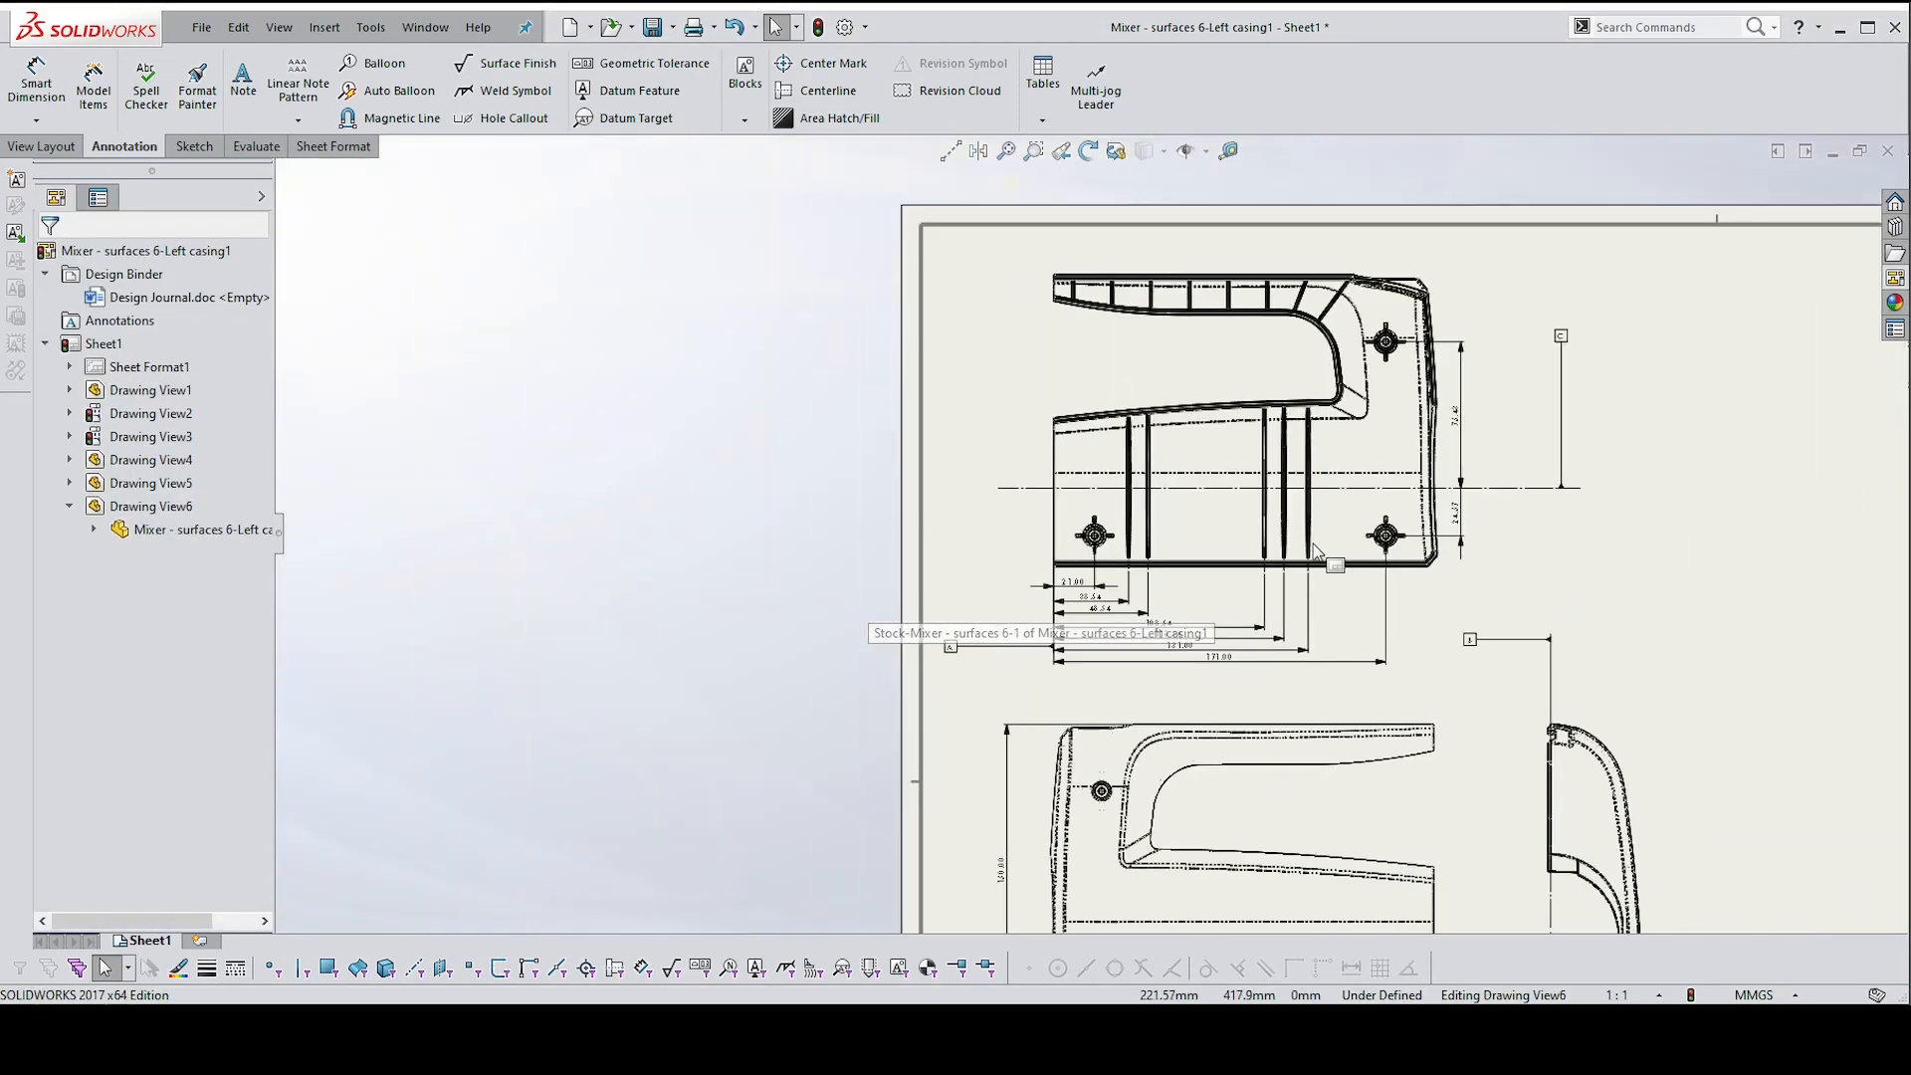
scroll(1582, 572, up, 1)
scroll(1573, 592, down, 2)
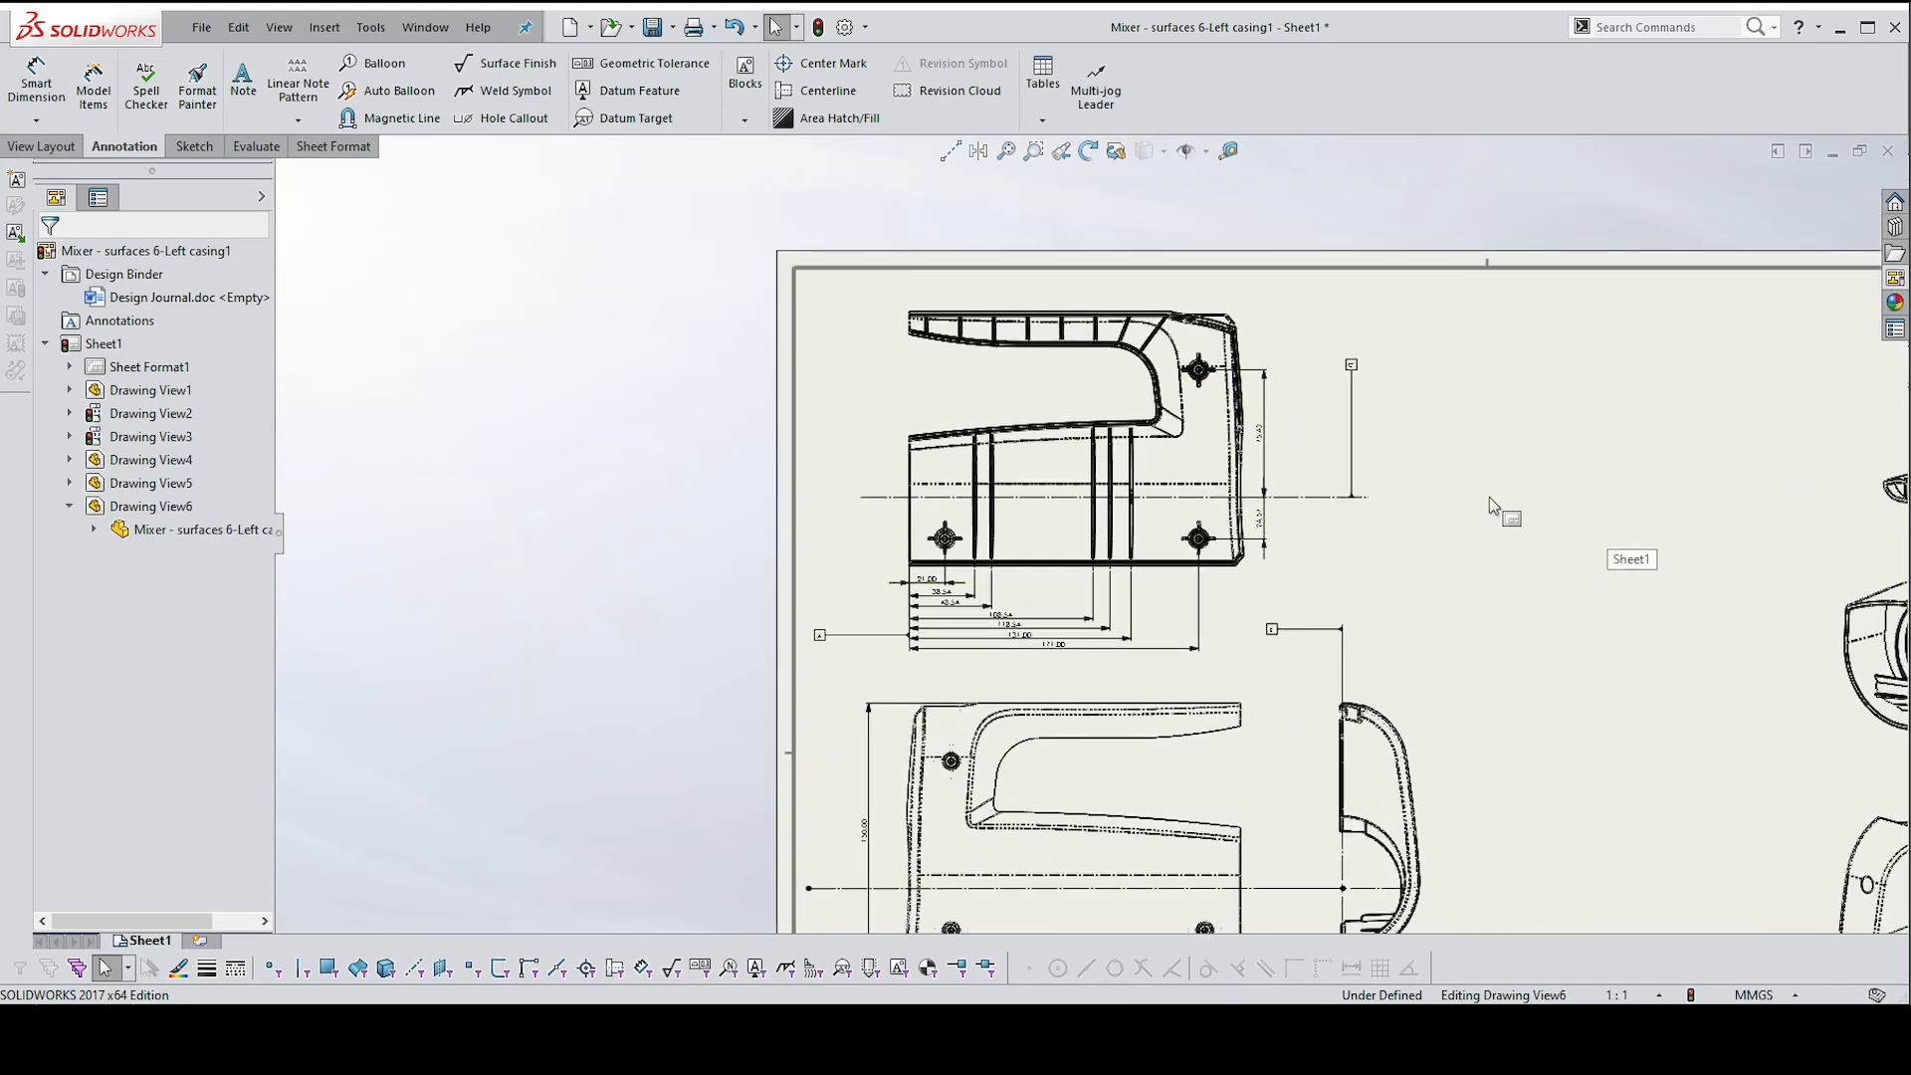
scroll(1265, 532, up, 1)
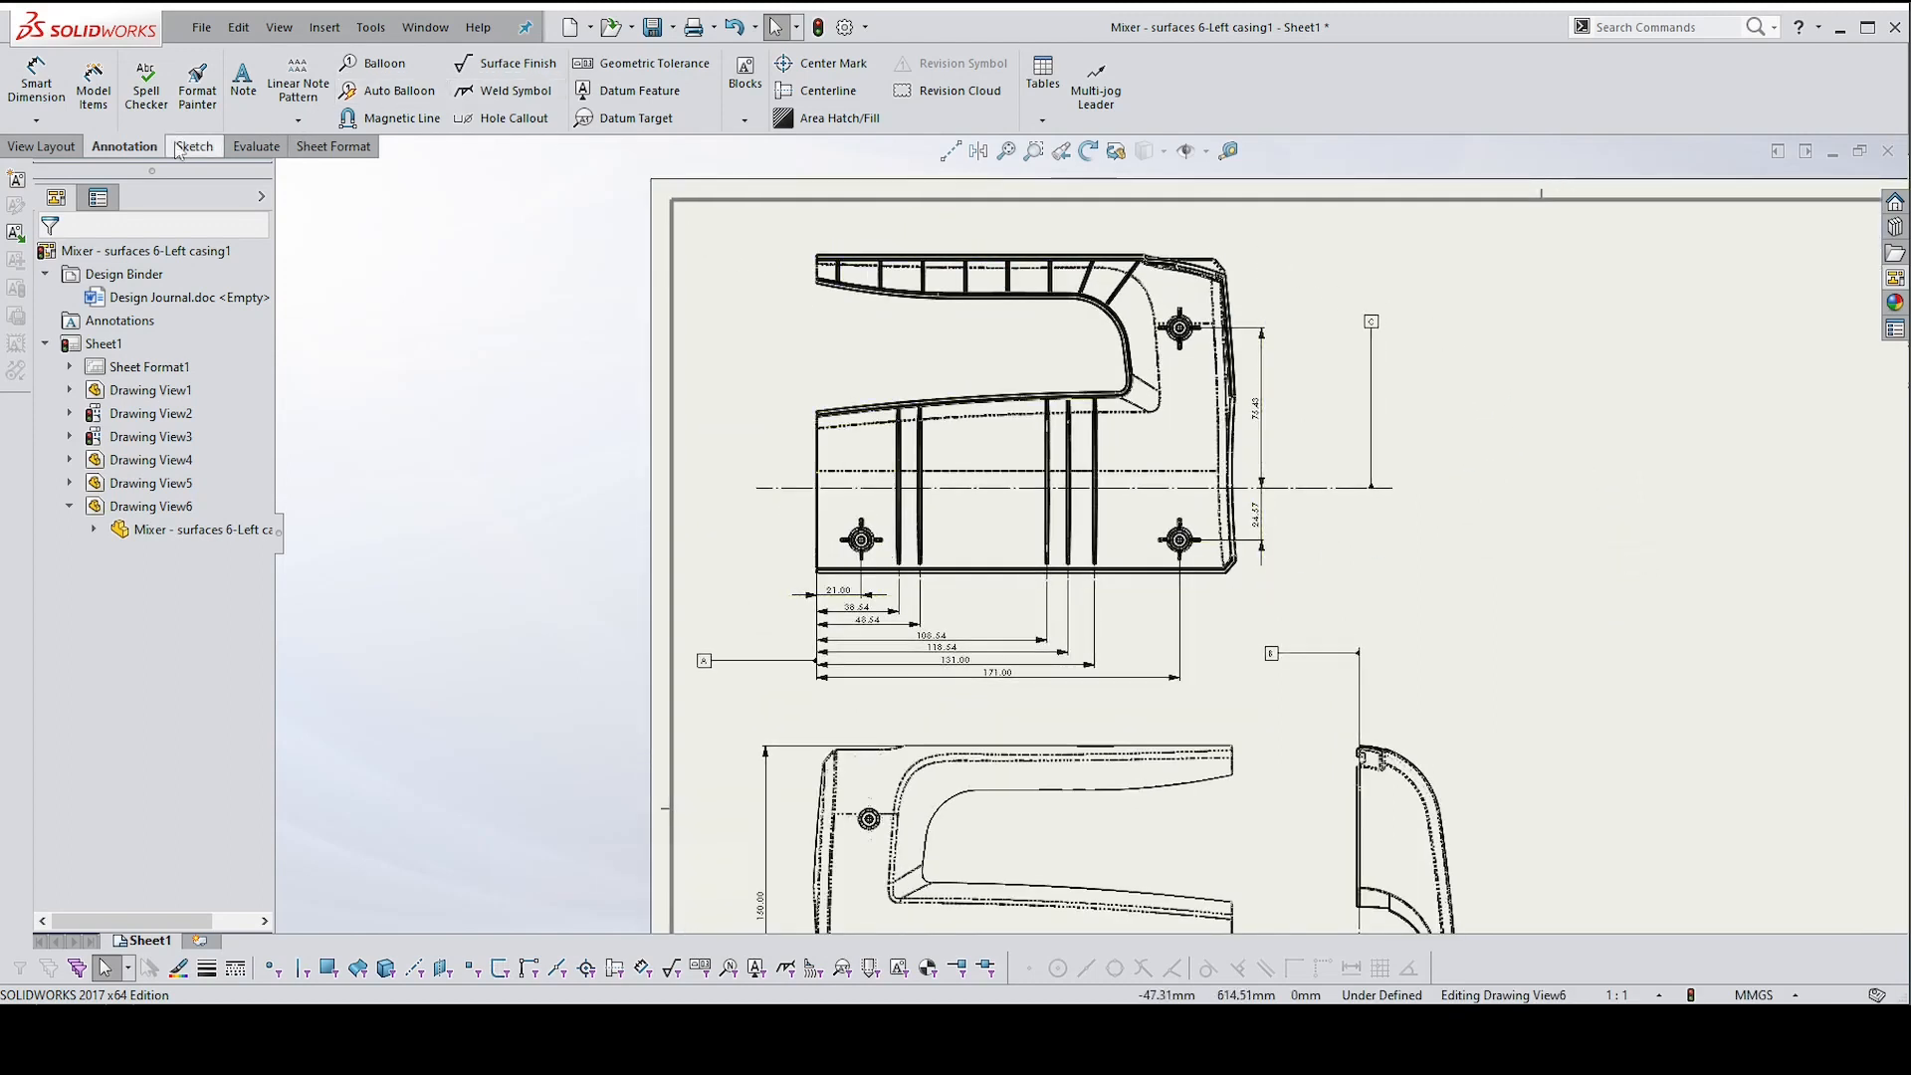
click(42, 149)
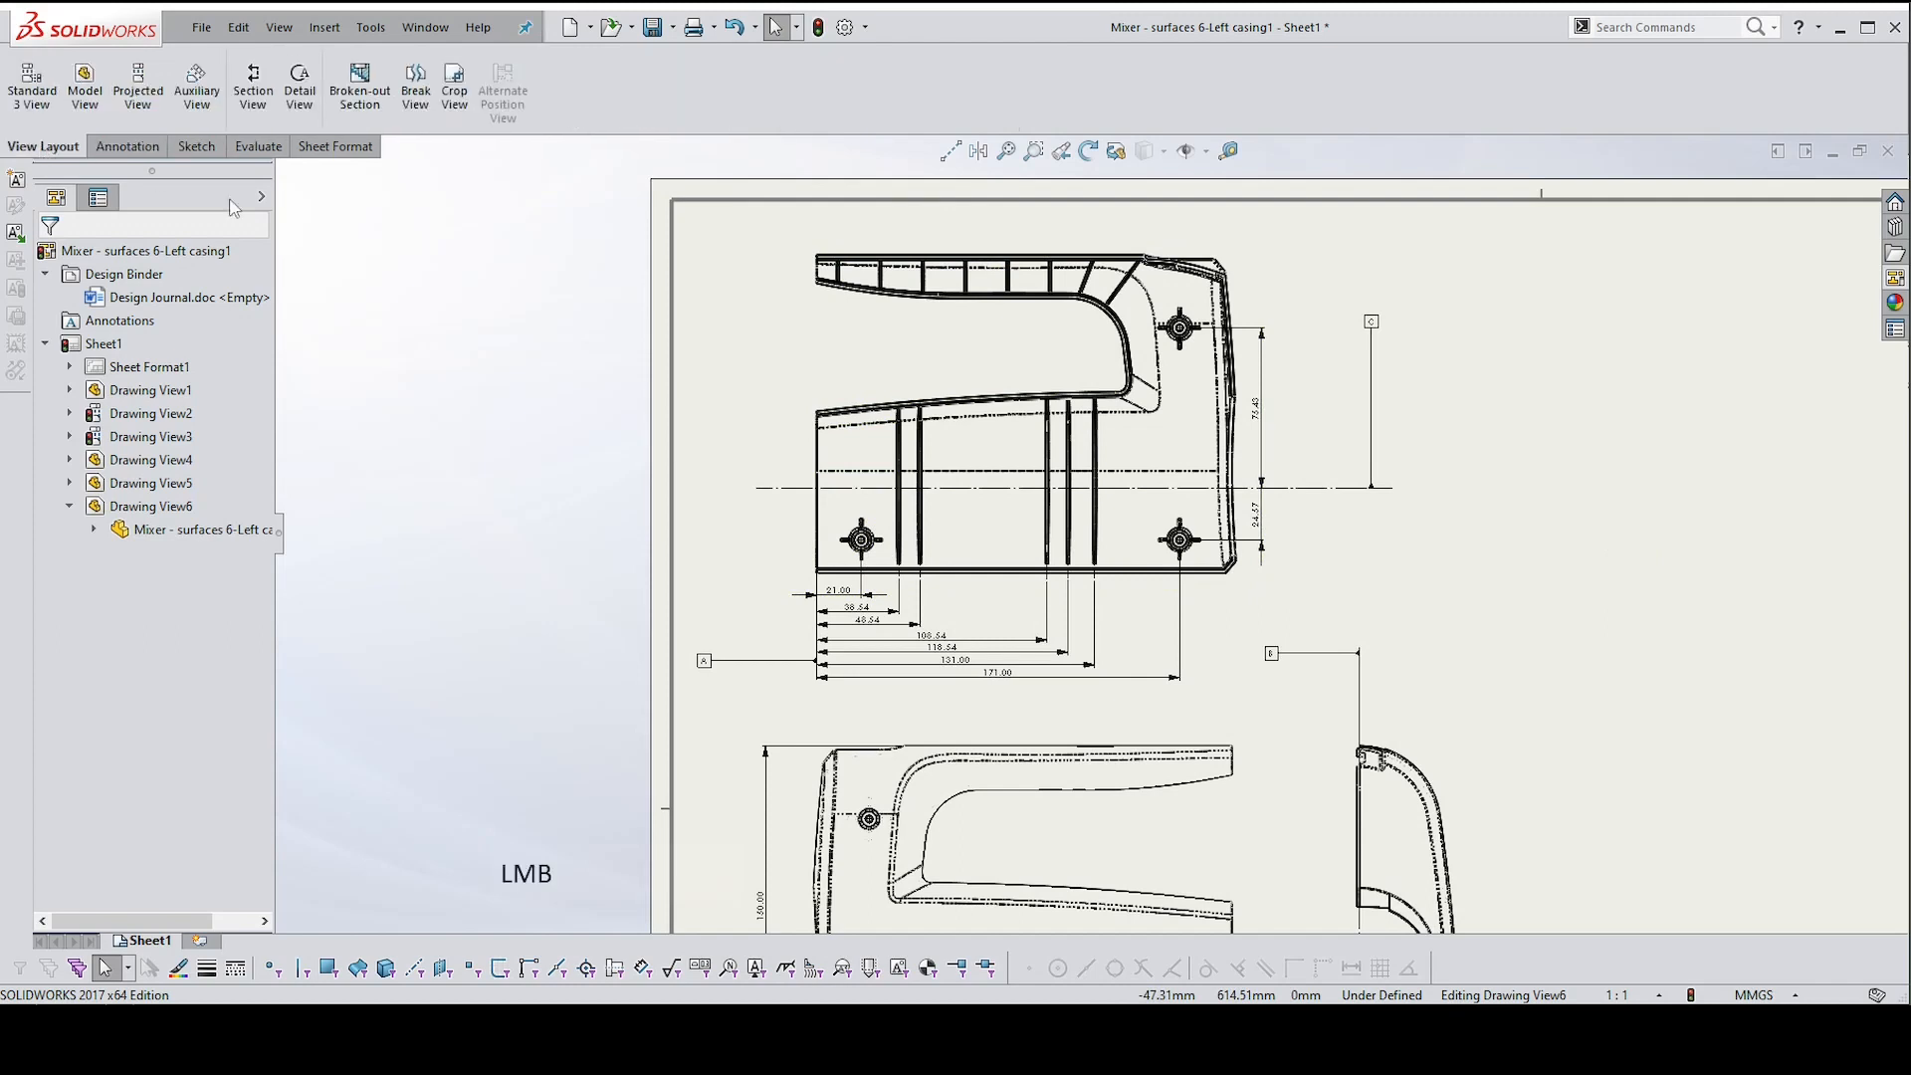
click(253, 88)
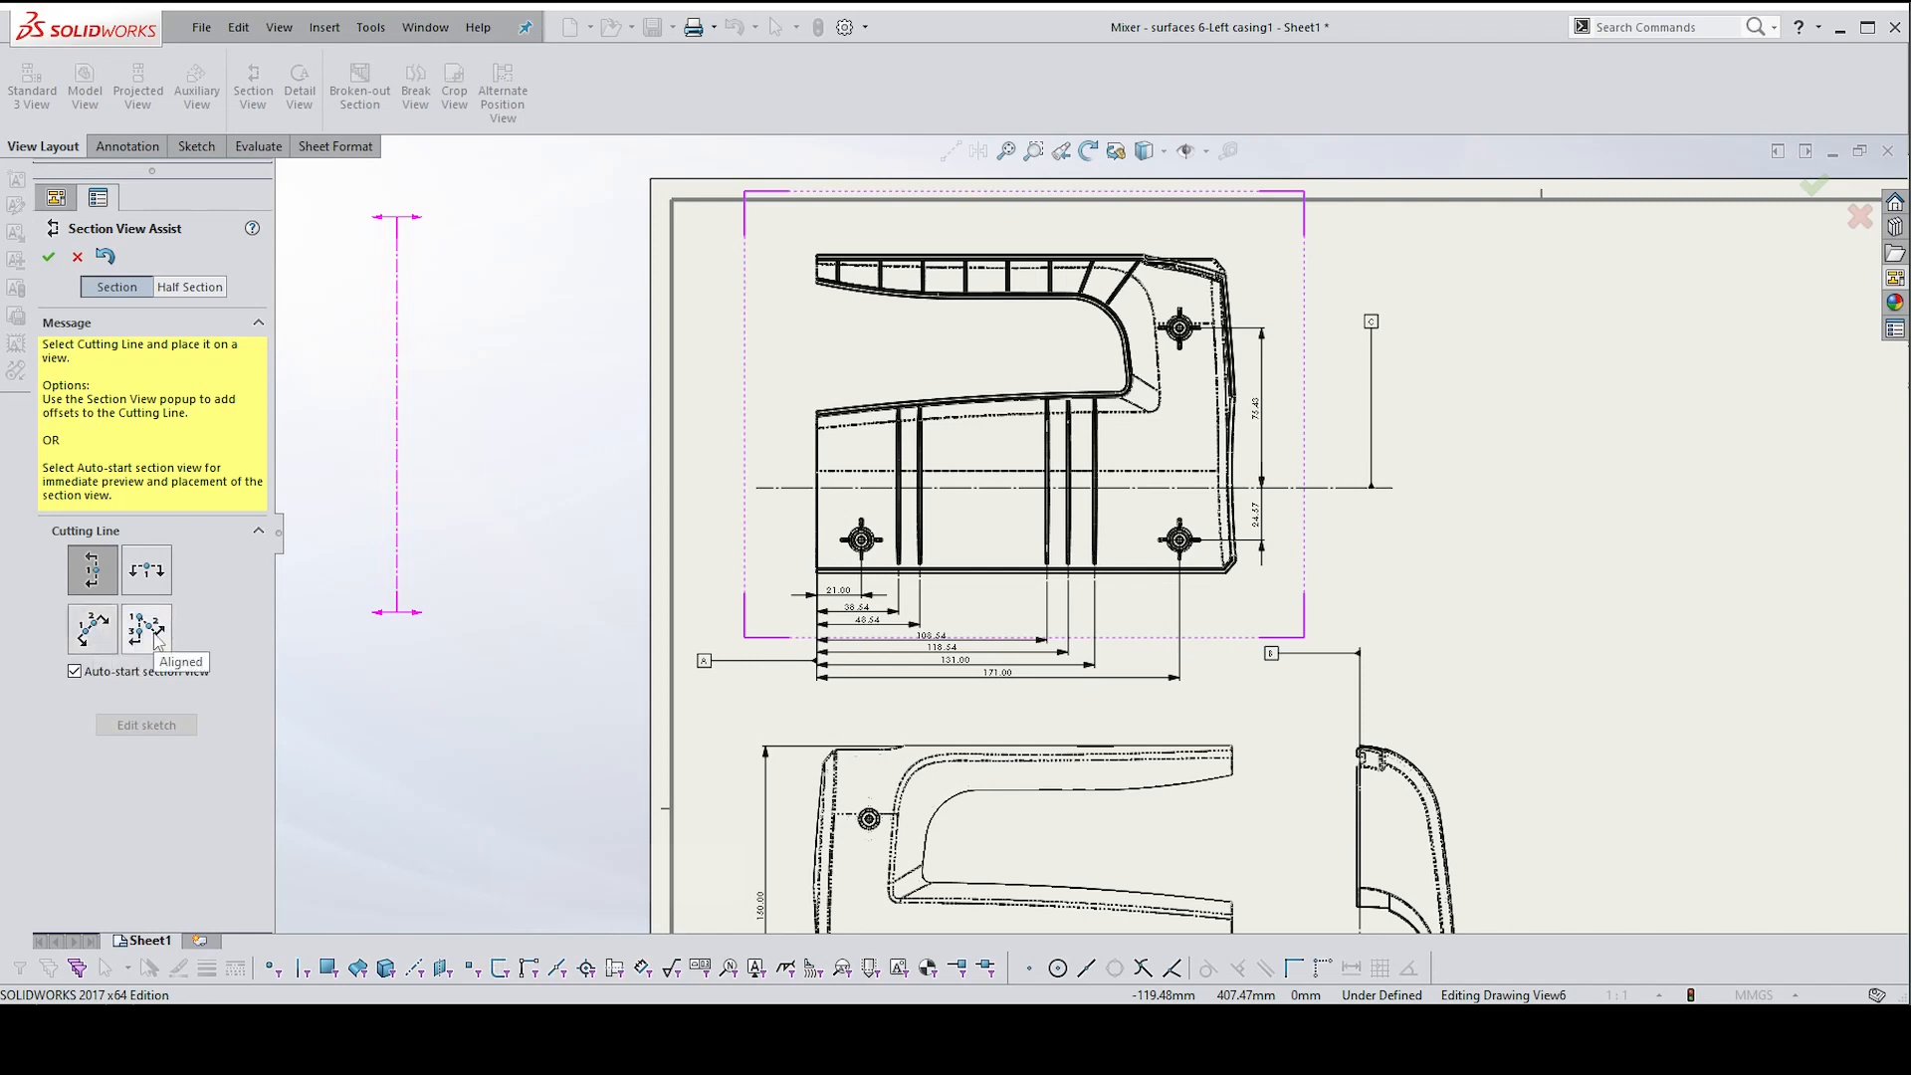
click(94, 570)
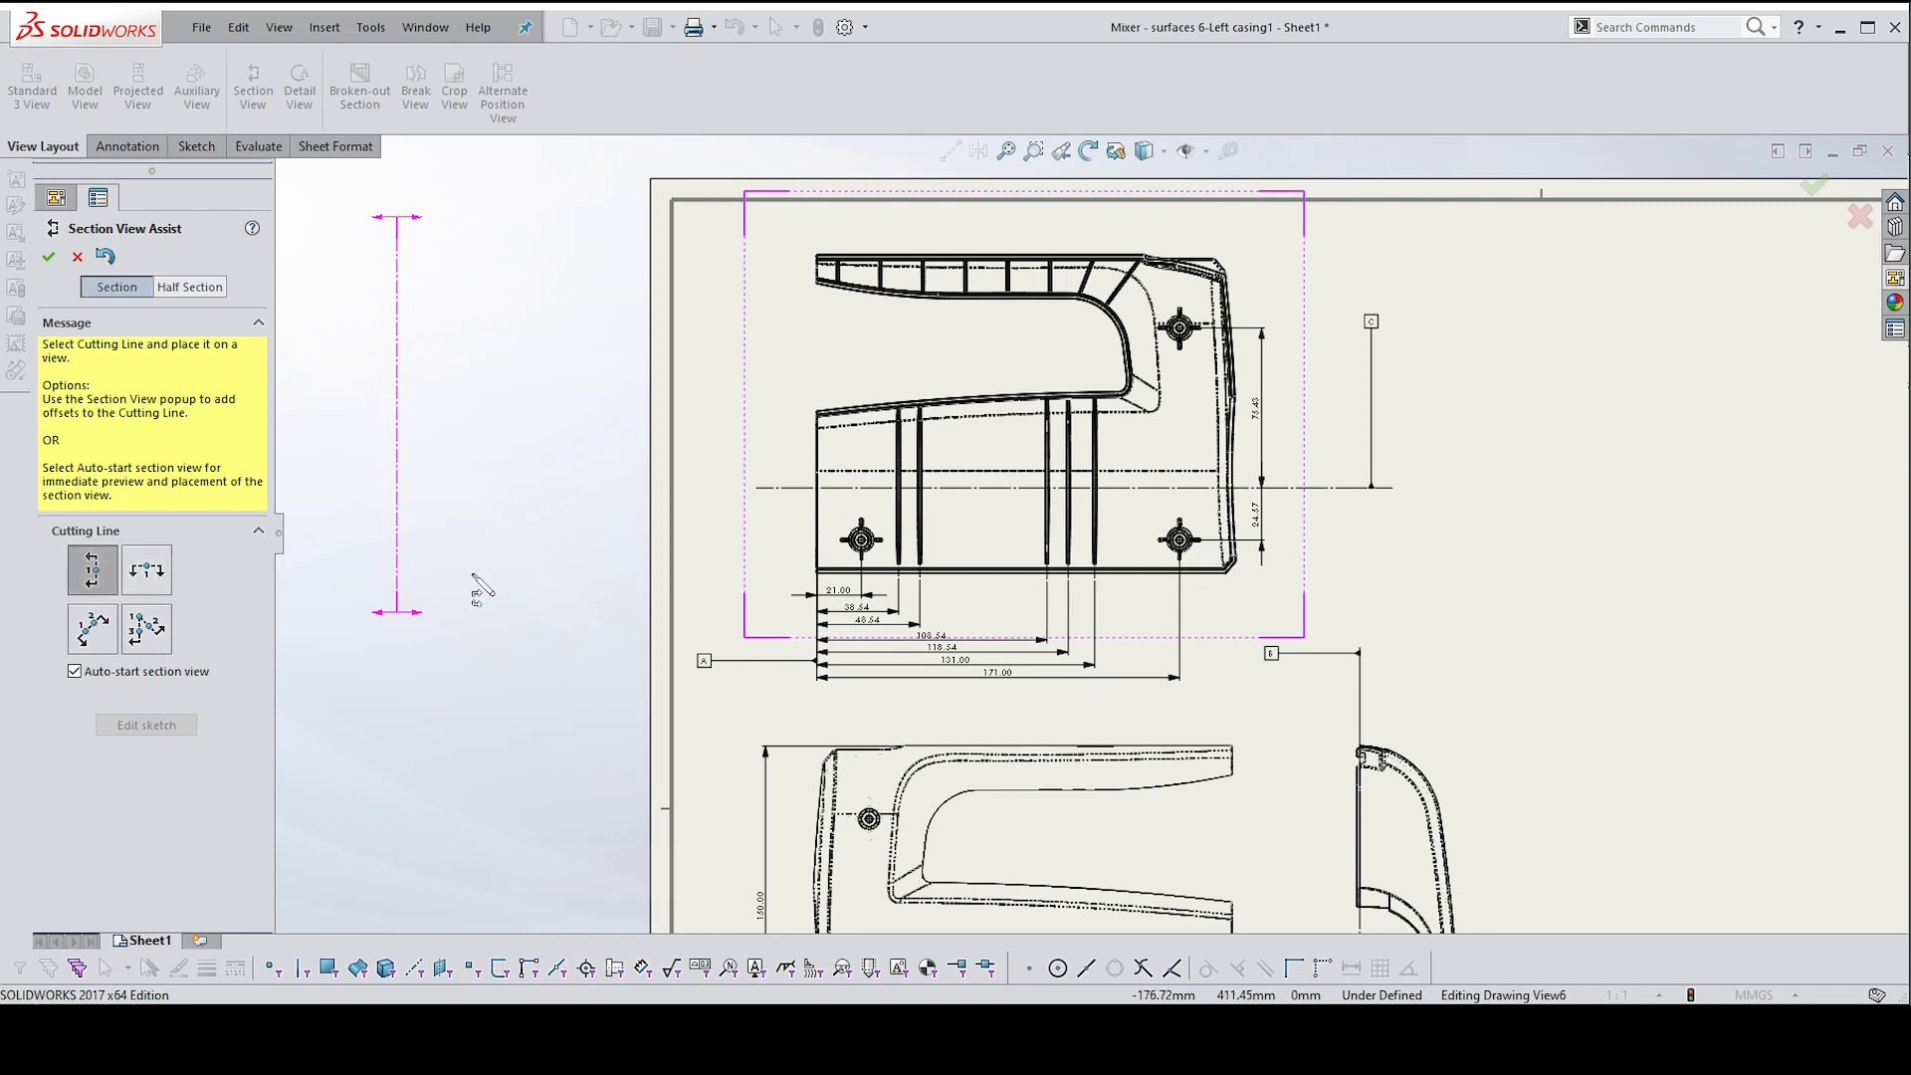
scroll(867, 543, up, 1)
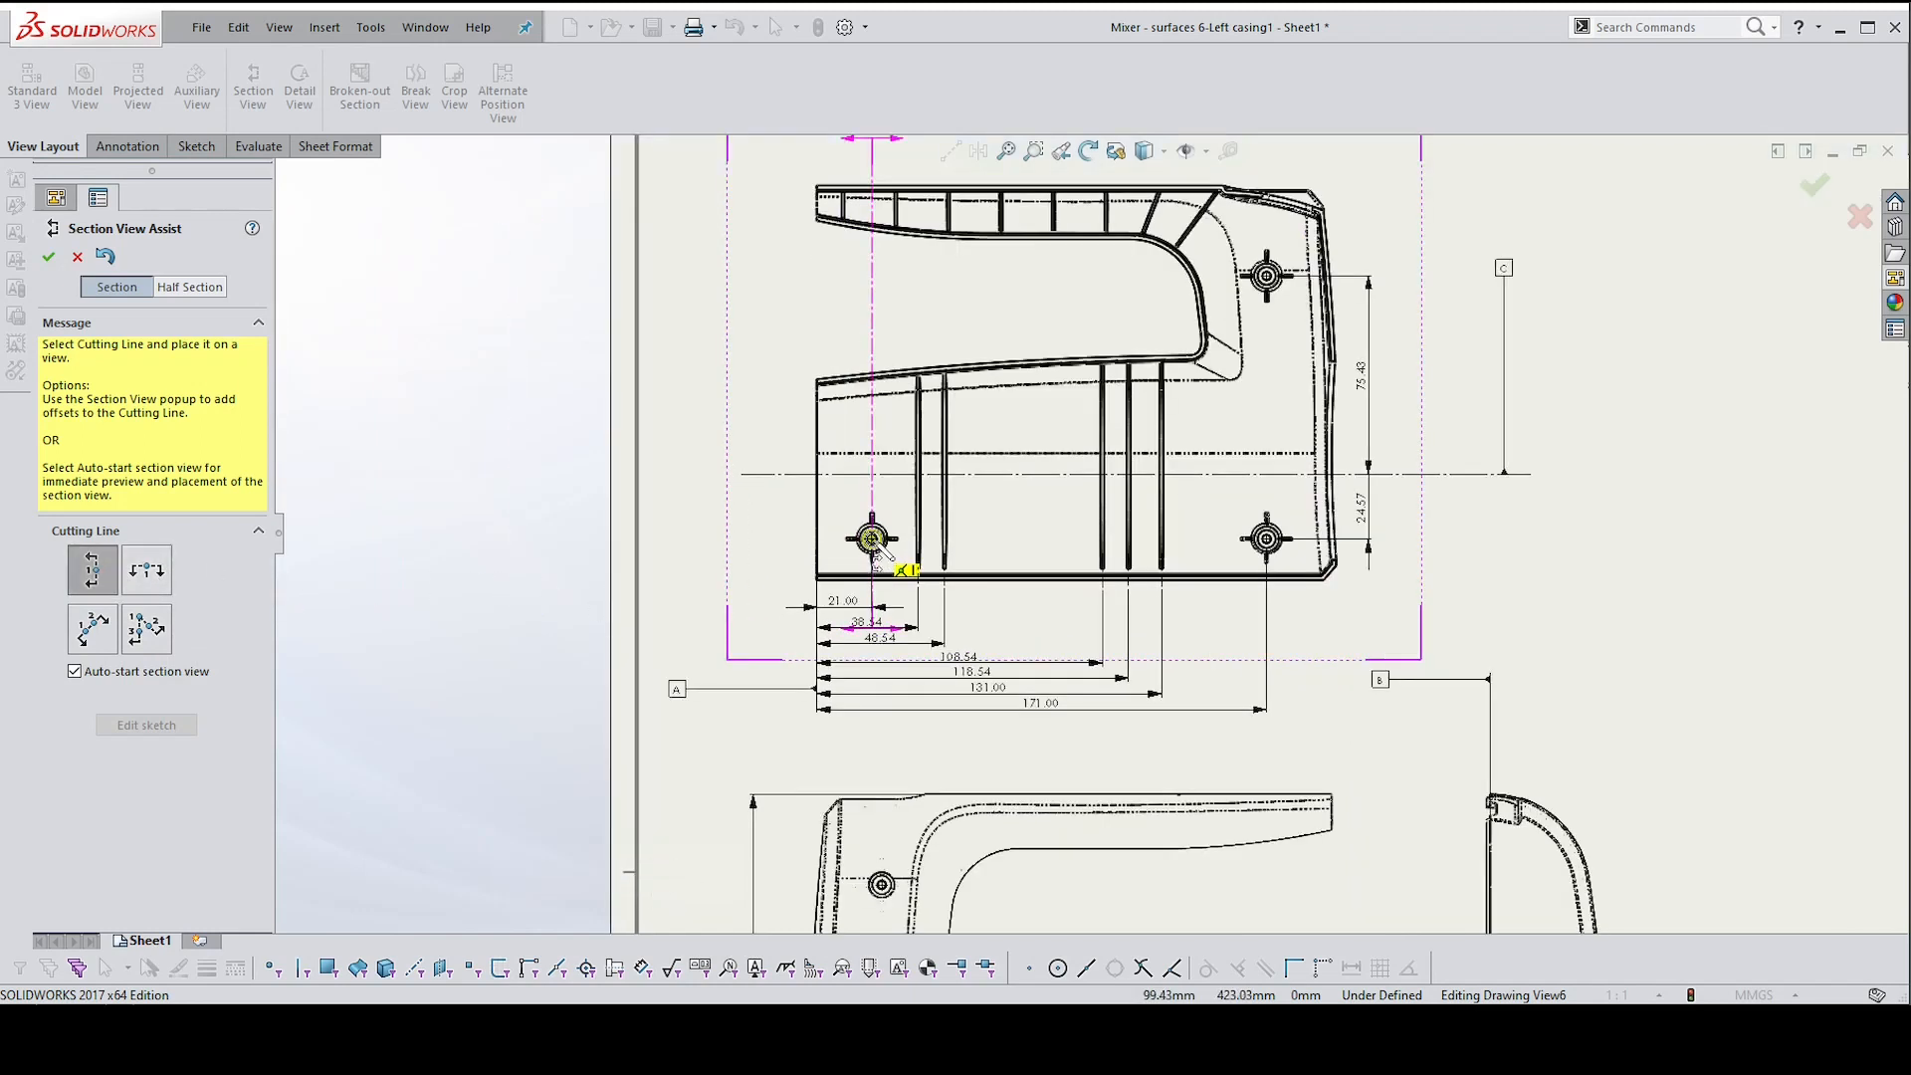
click(872, 539)
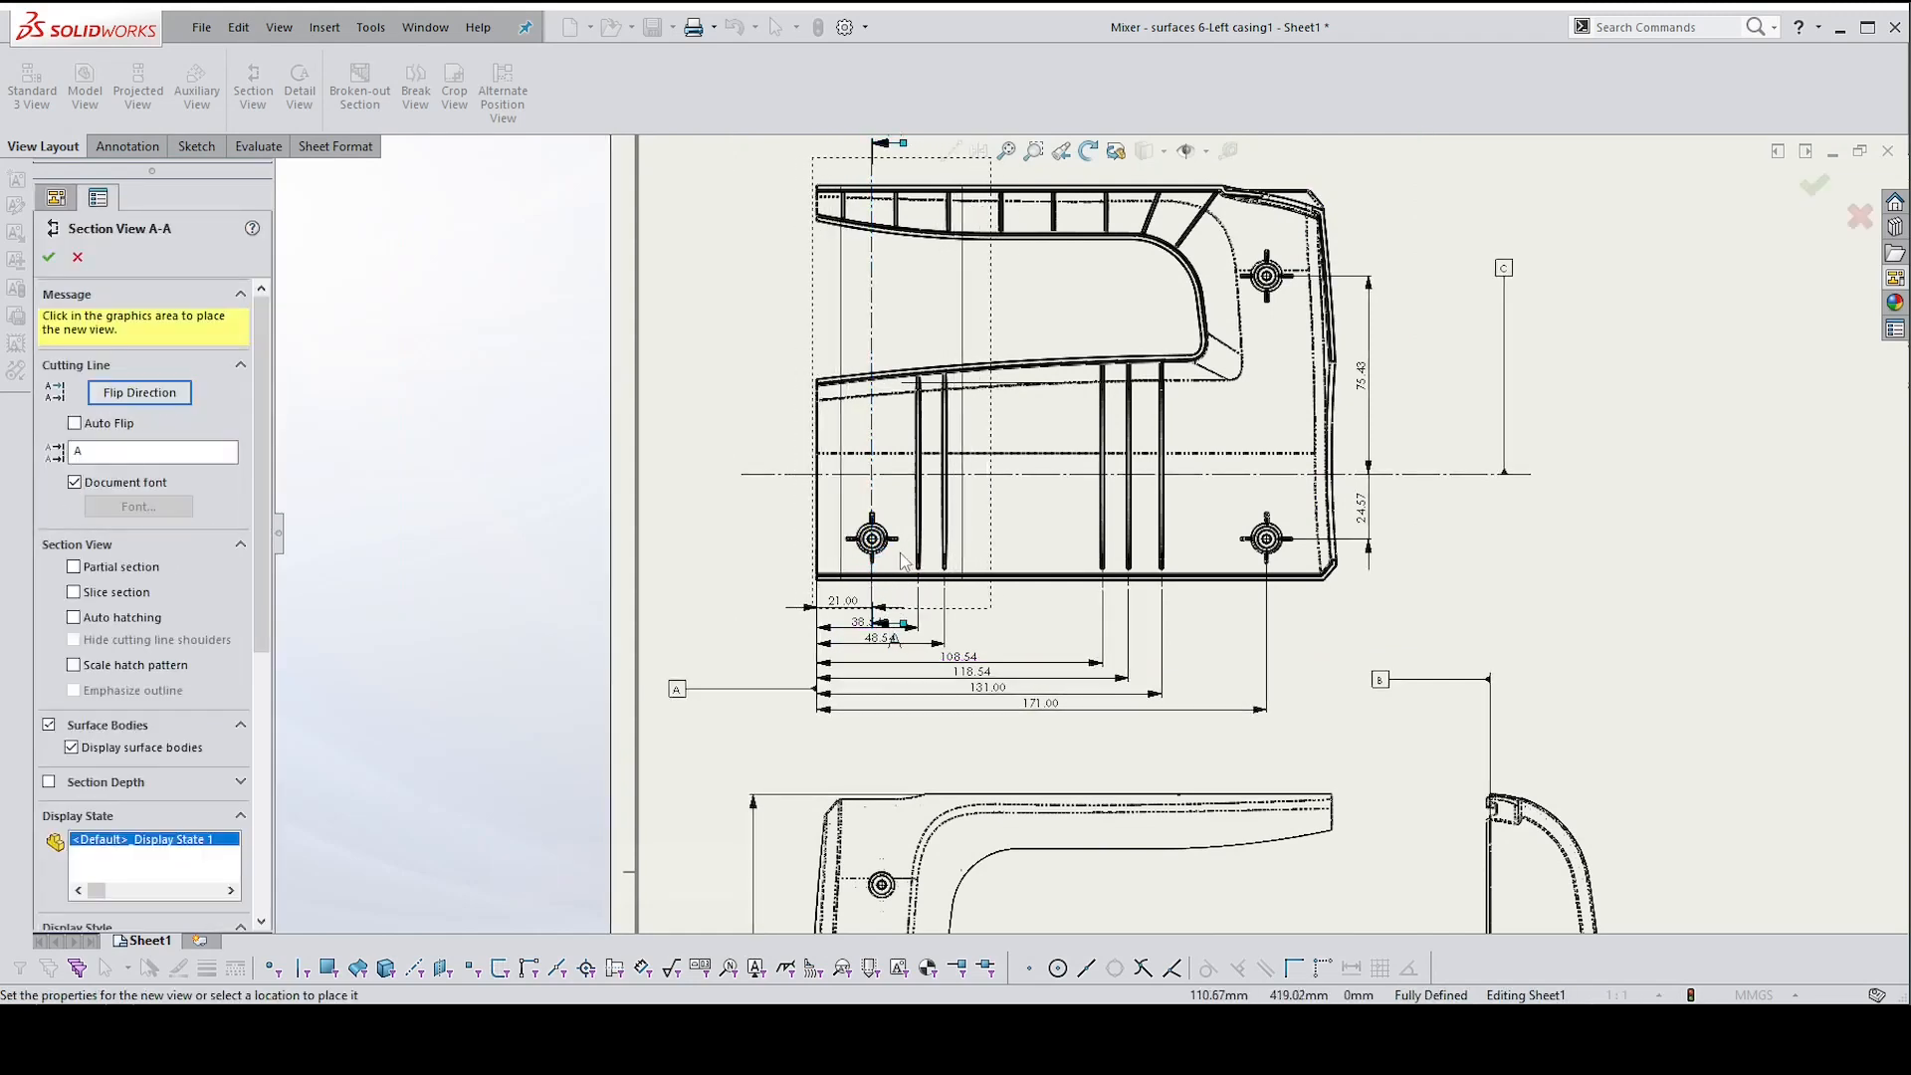
Flip the section's viewing direction and place the section view to the right of the upper casing view
scroll(915, 446, down, 1)
scroll(916, 446, down, 2)
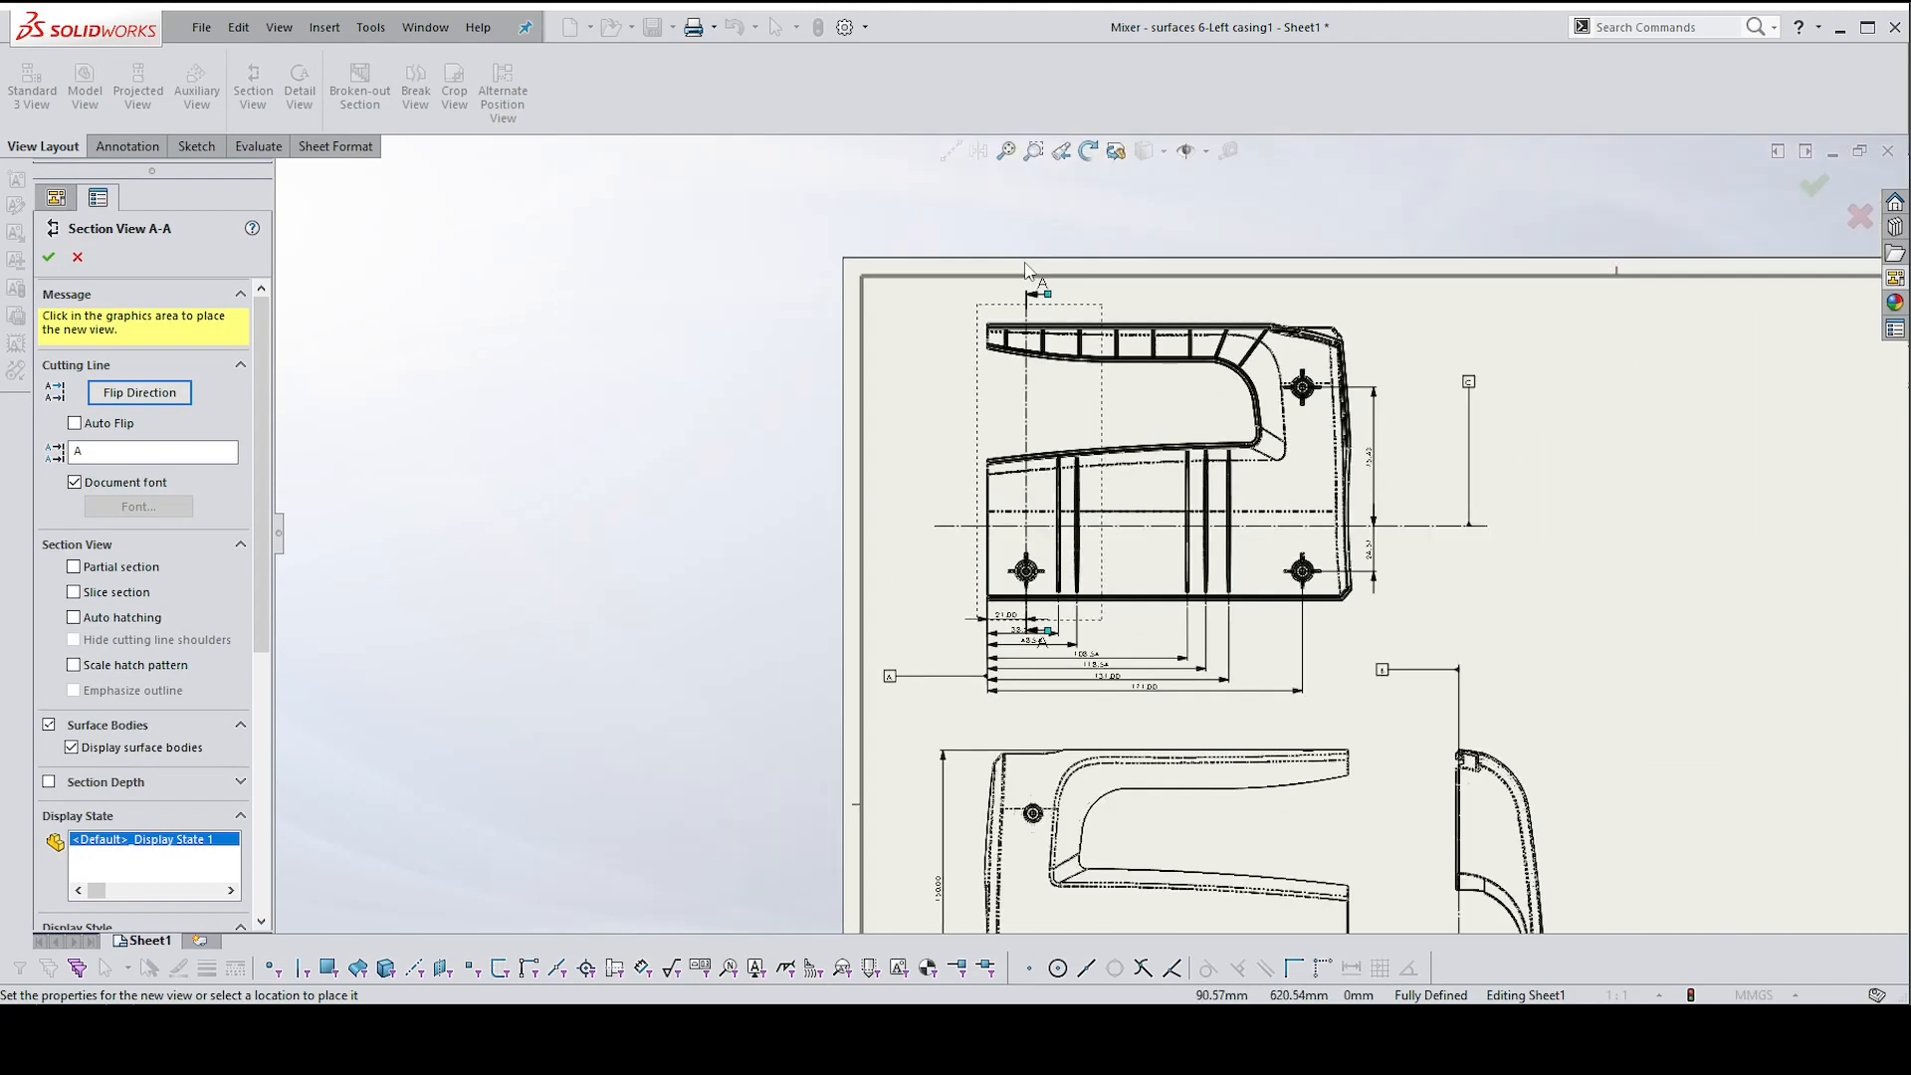
scroll(1066, 408, up, 2)
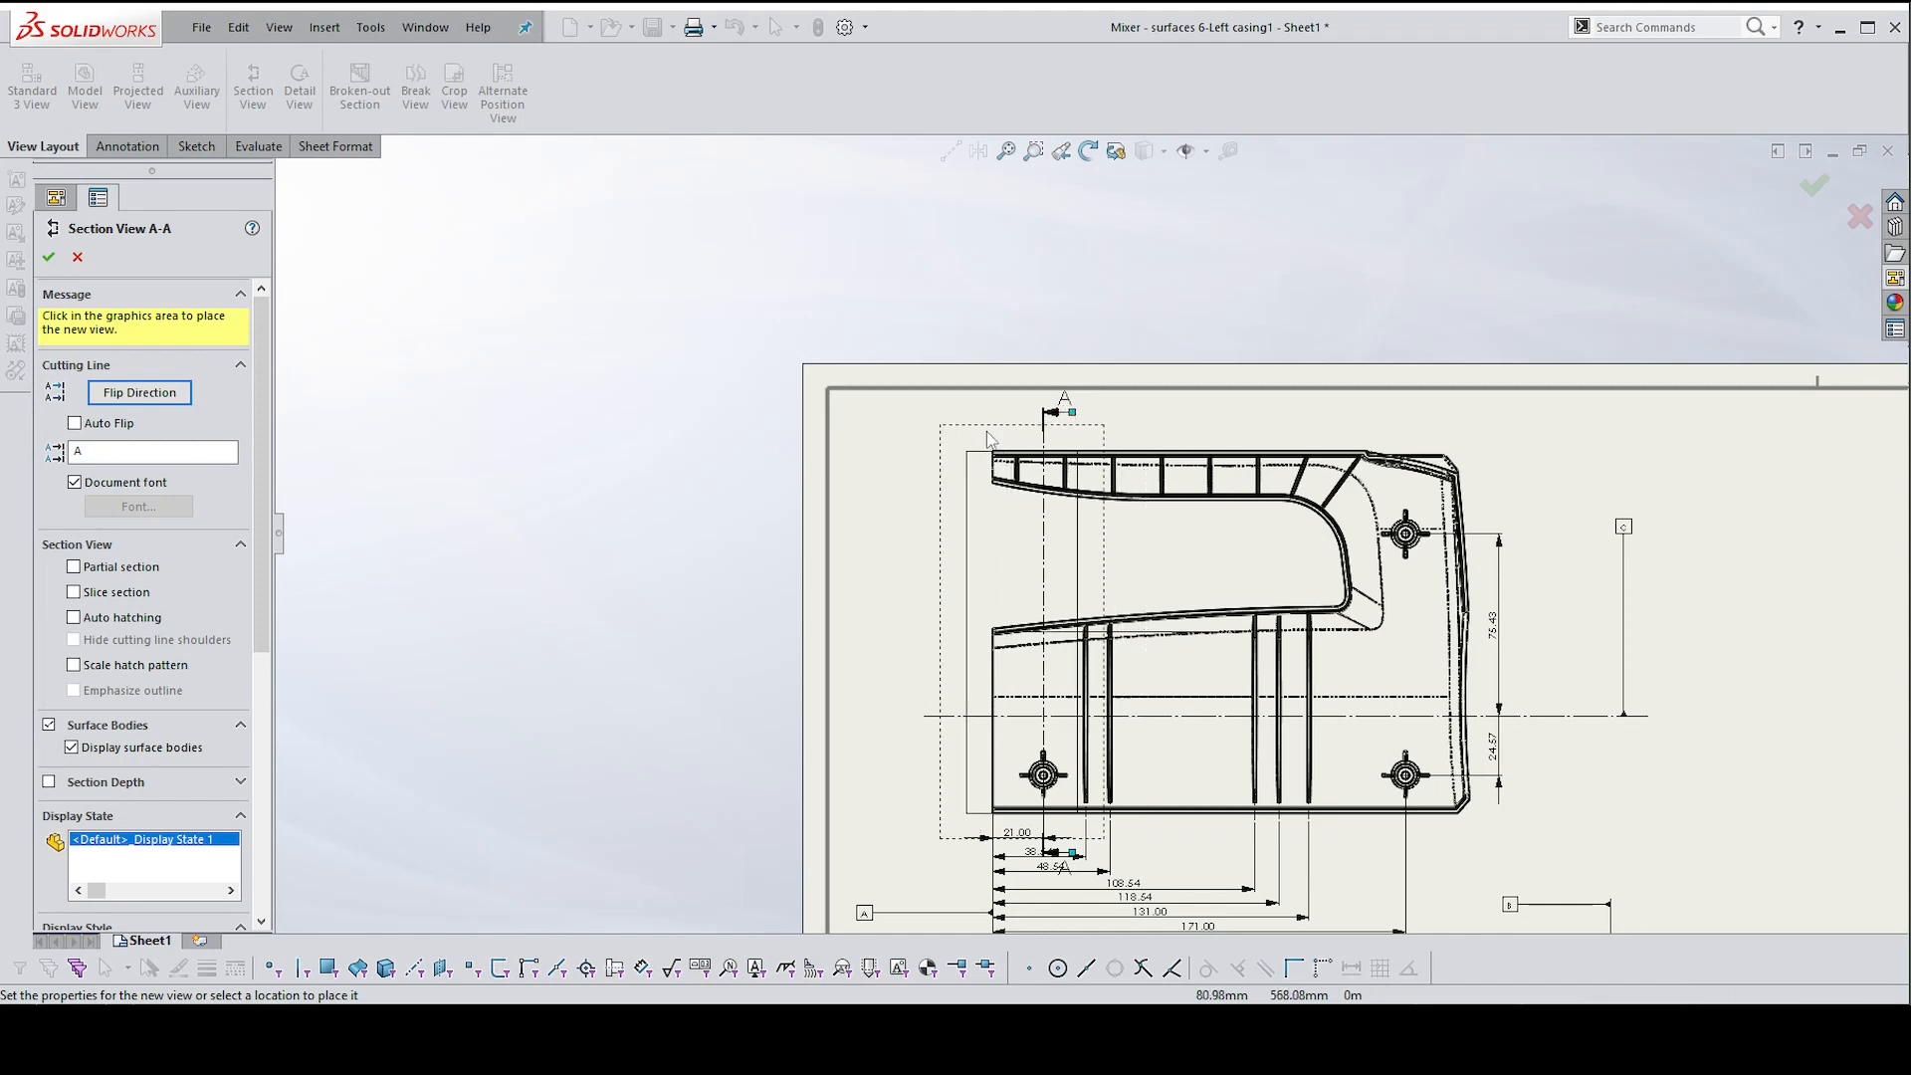
click(159, 396)
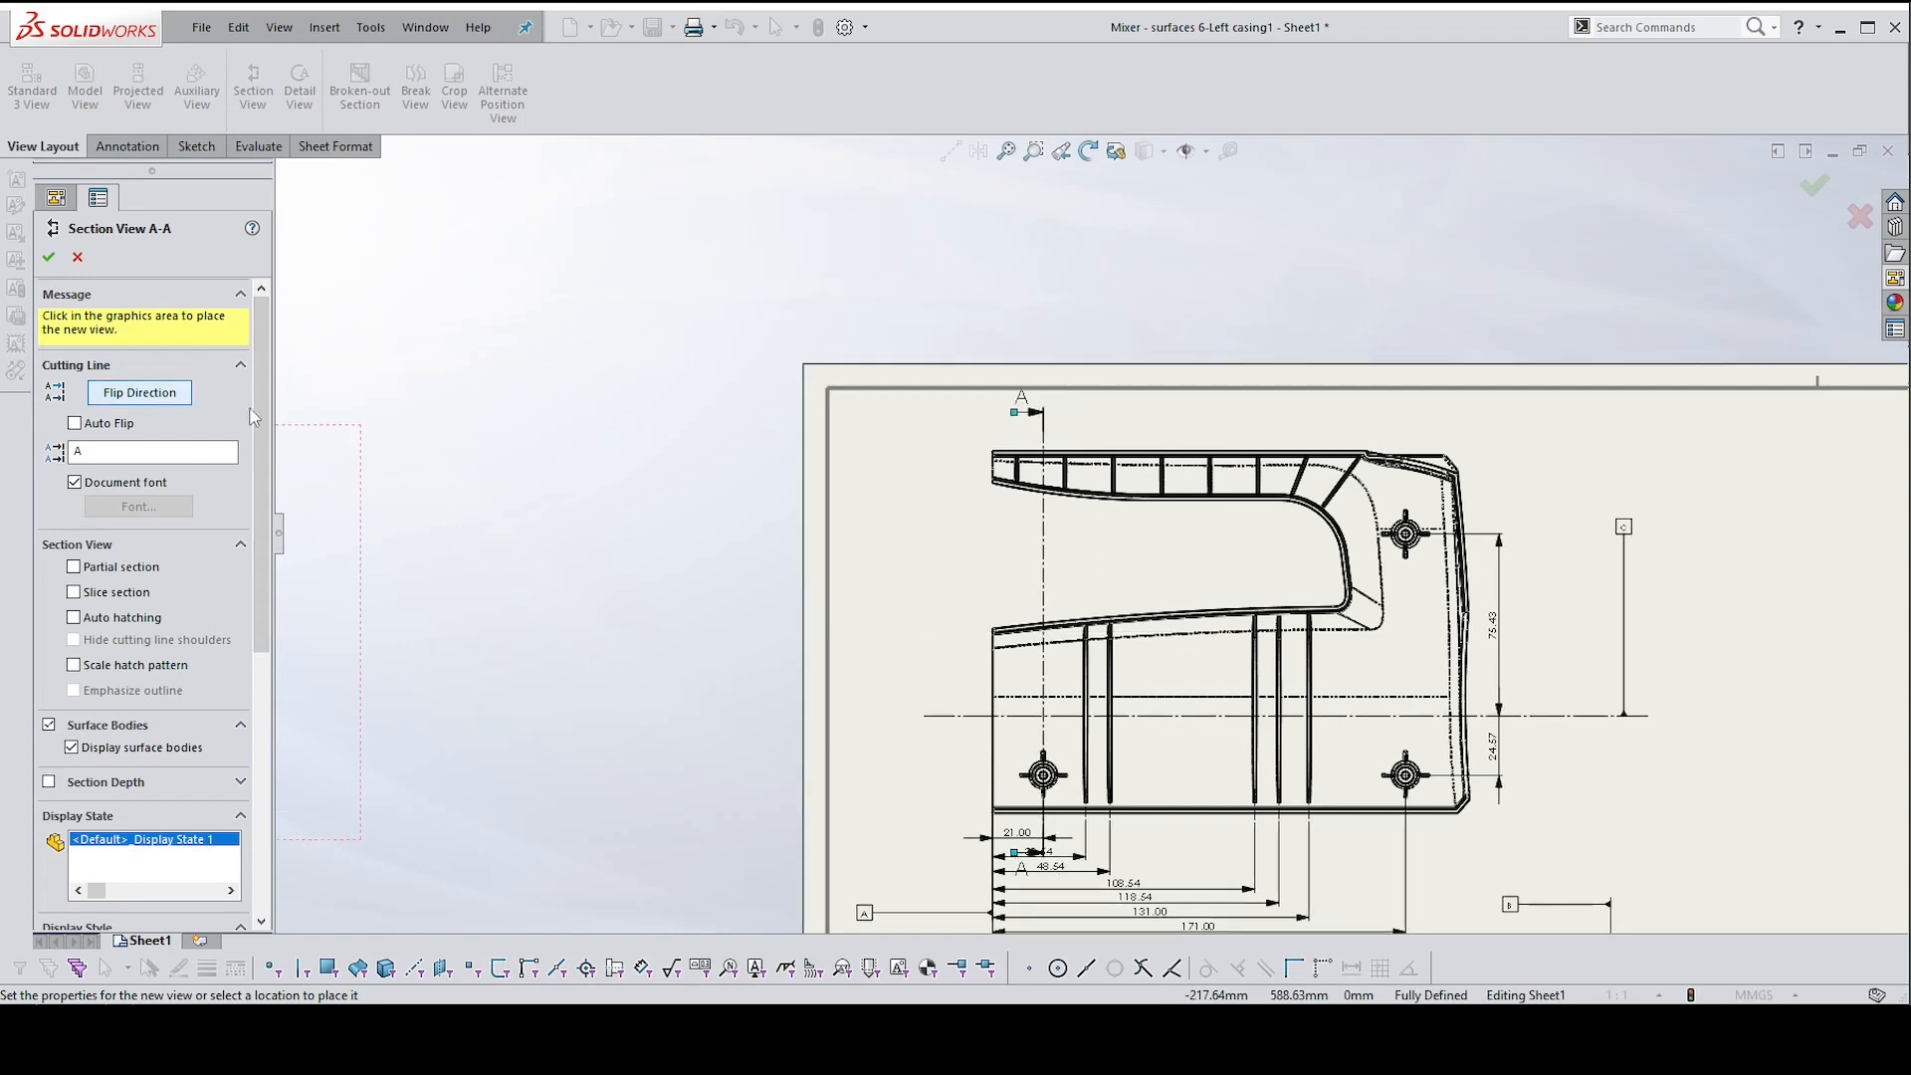
scroll(1697, 612, down, 2)
scroll(1698, 617, down, 2)
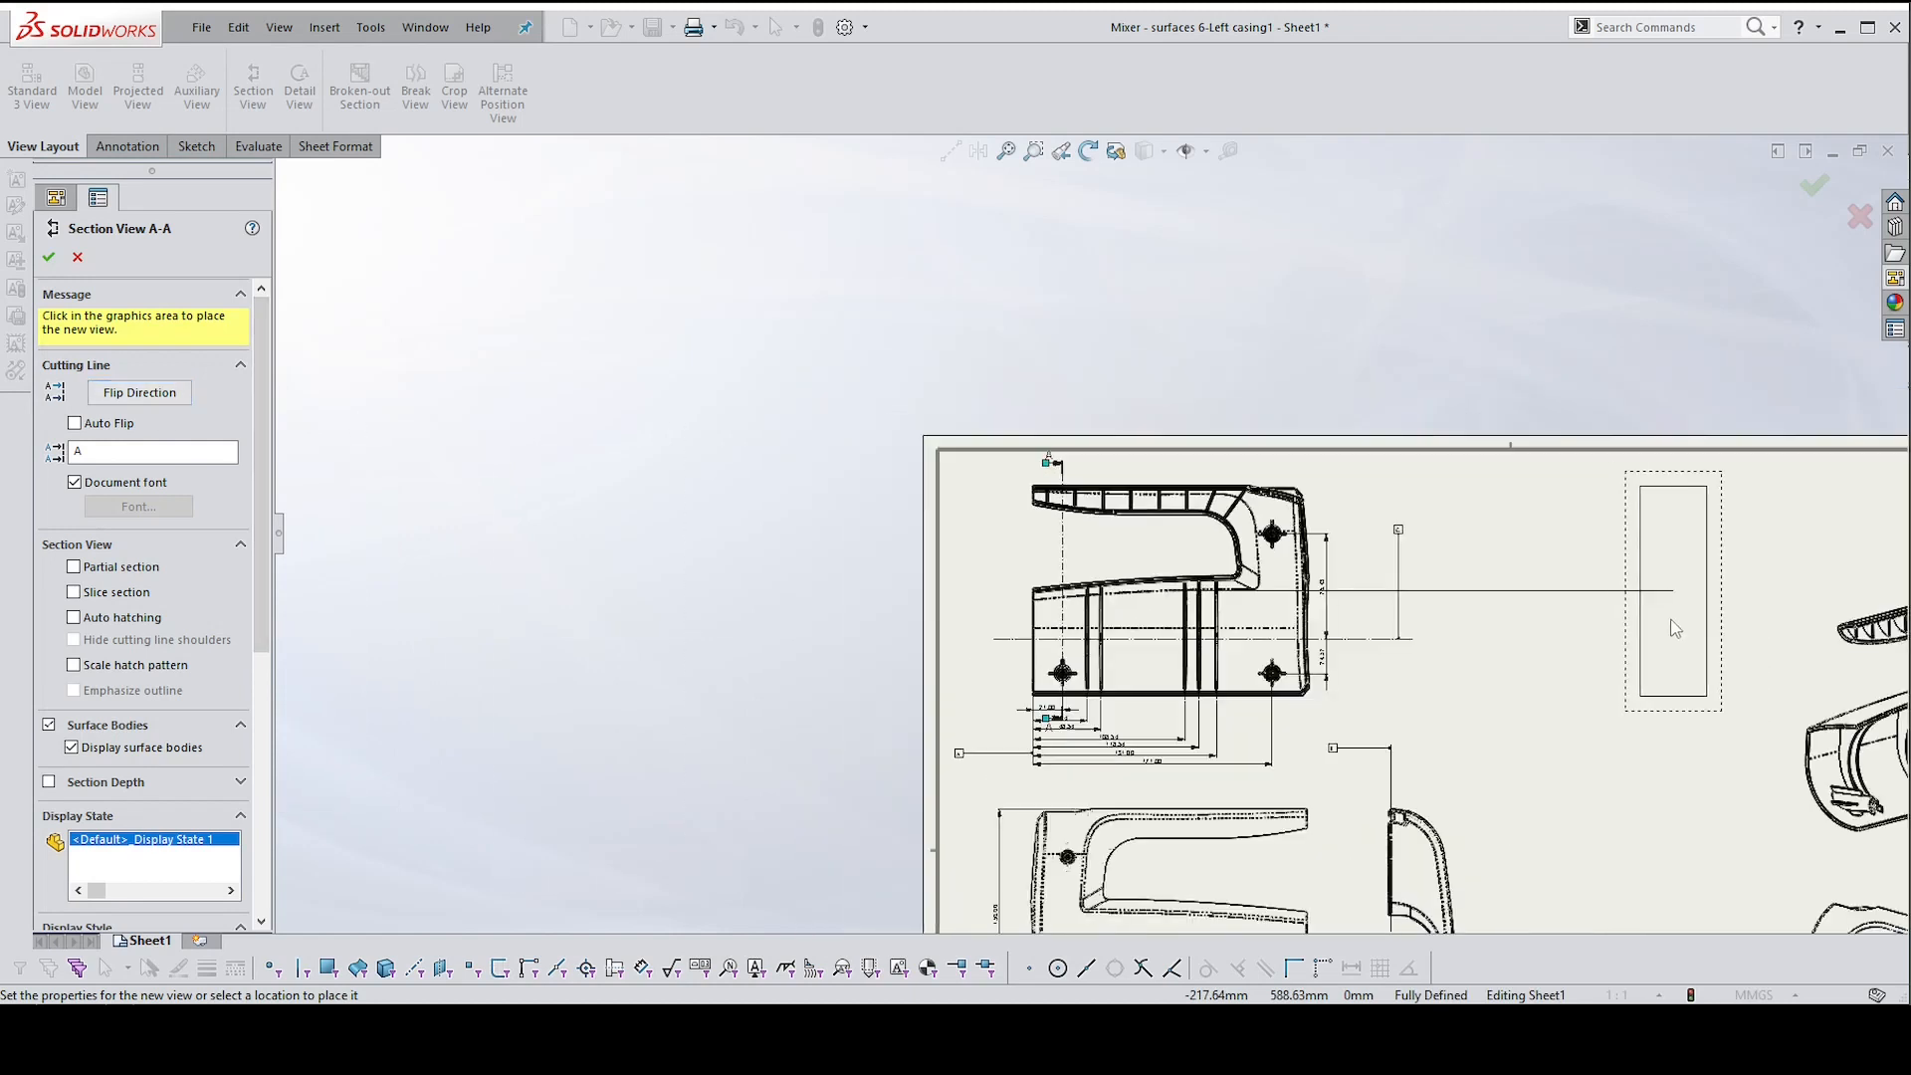
click(1589, 644)
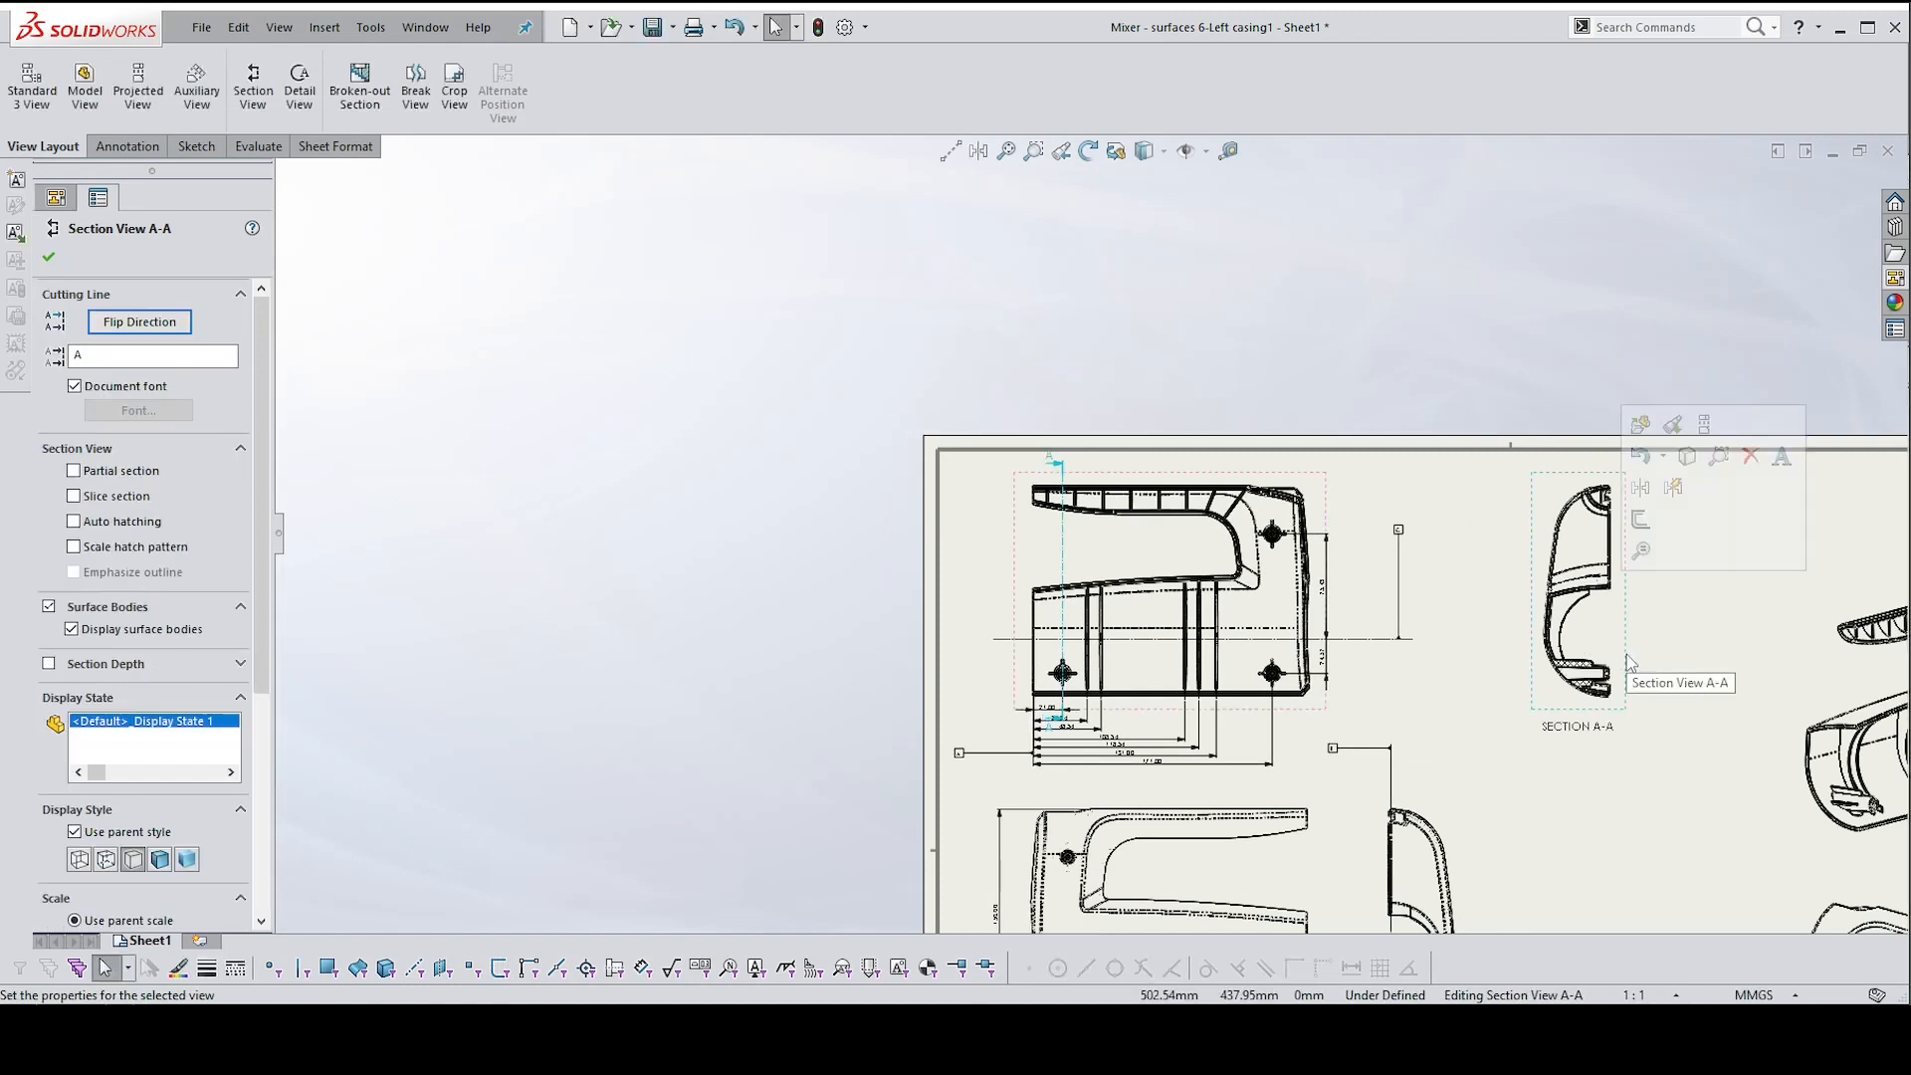
key(Escape)
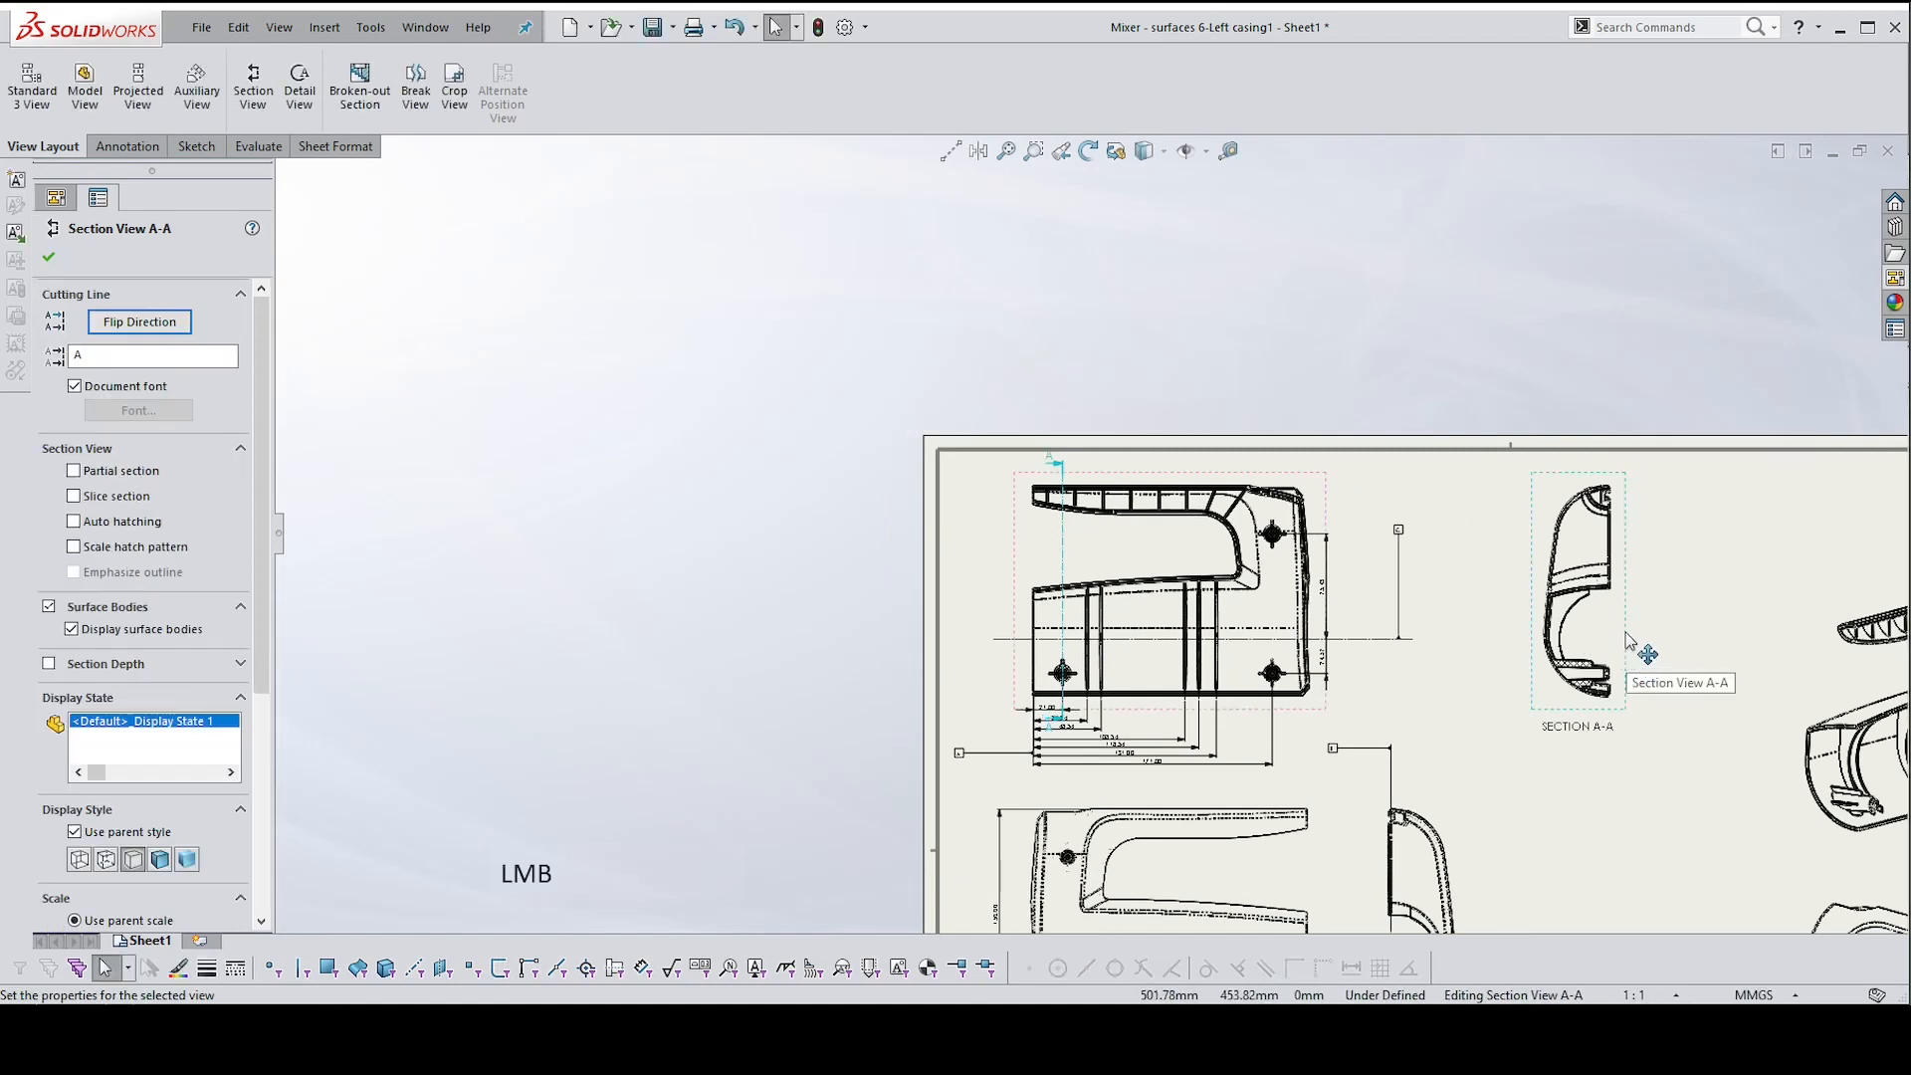
Give Section View A-A a custom scale of 2:1
scroll(199, 791, down, 3)
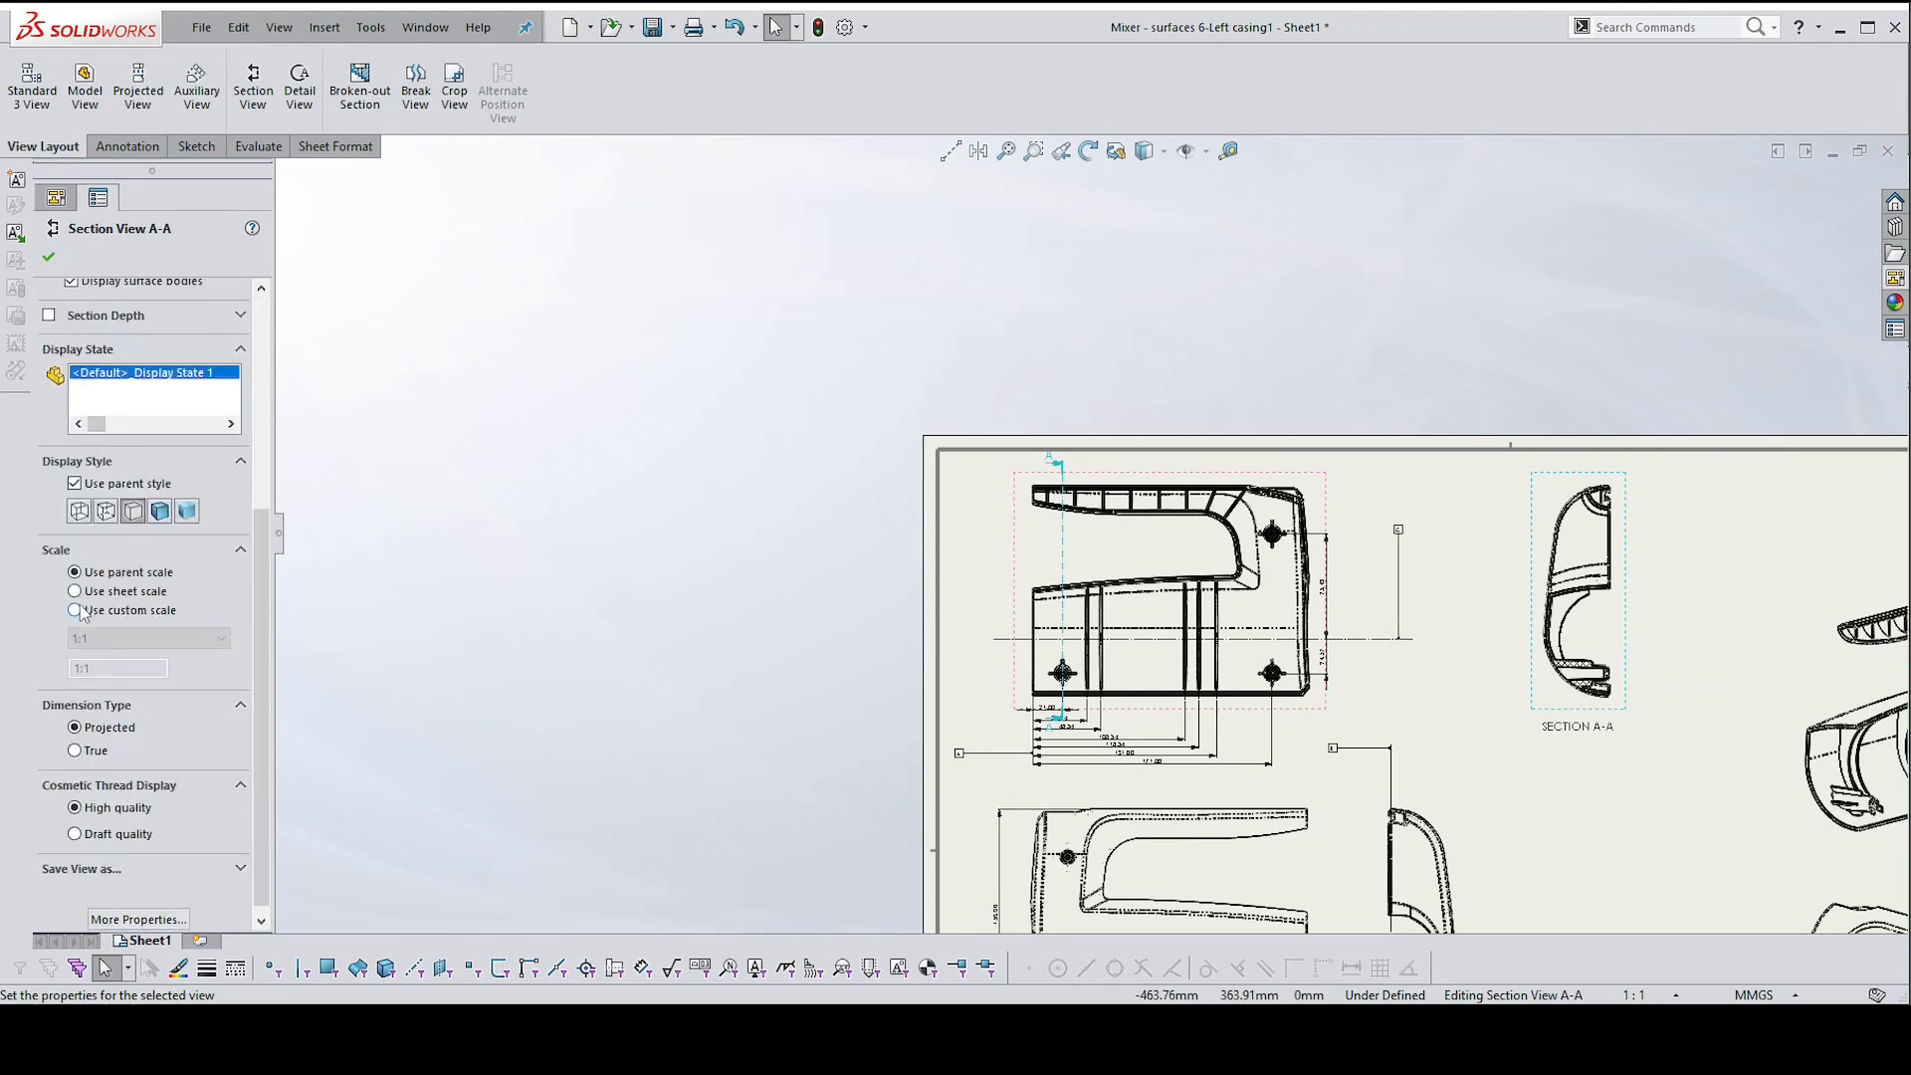
click(75, 610)
click(149, 638)
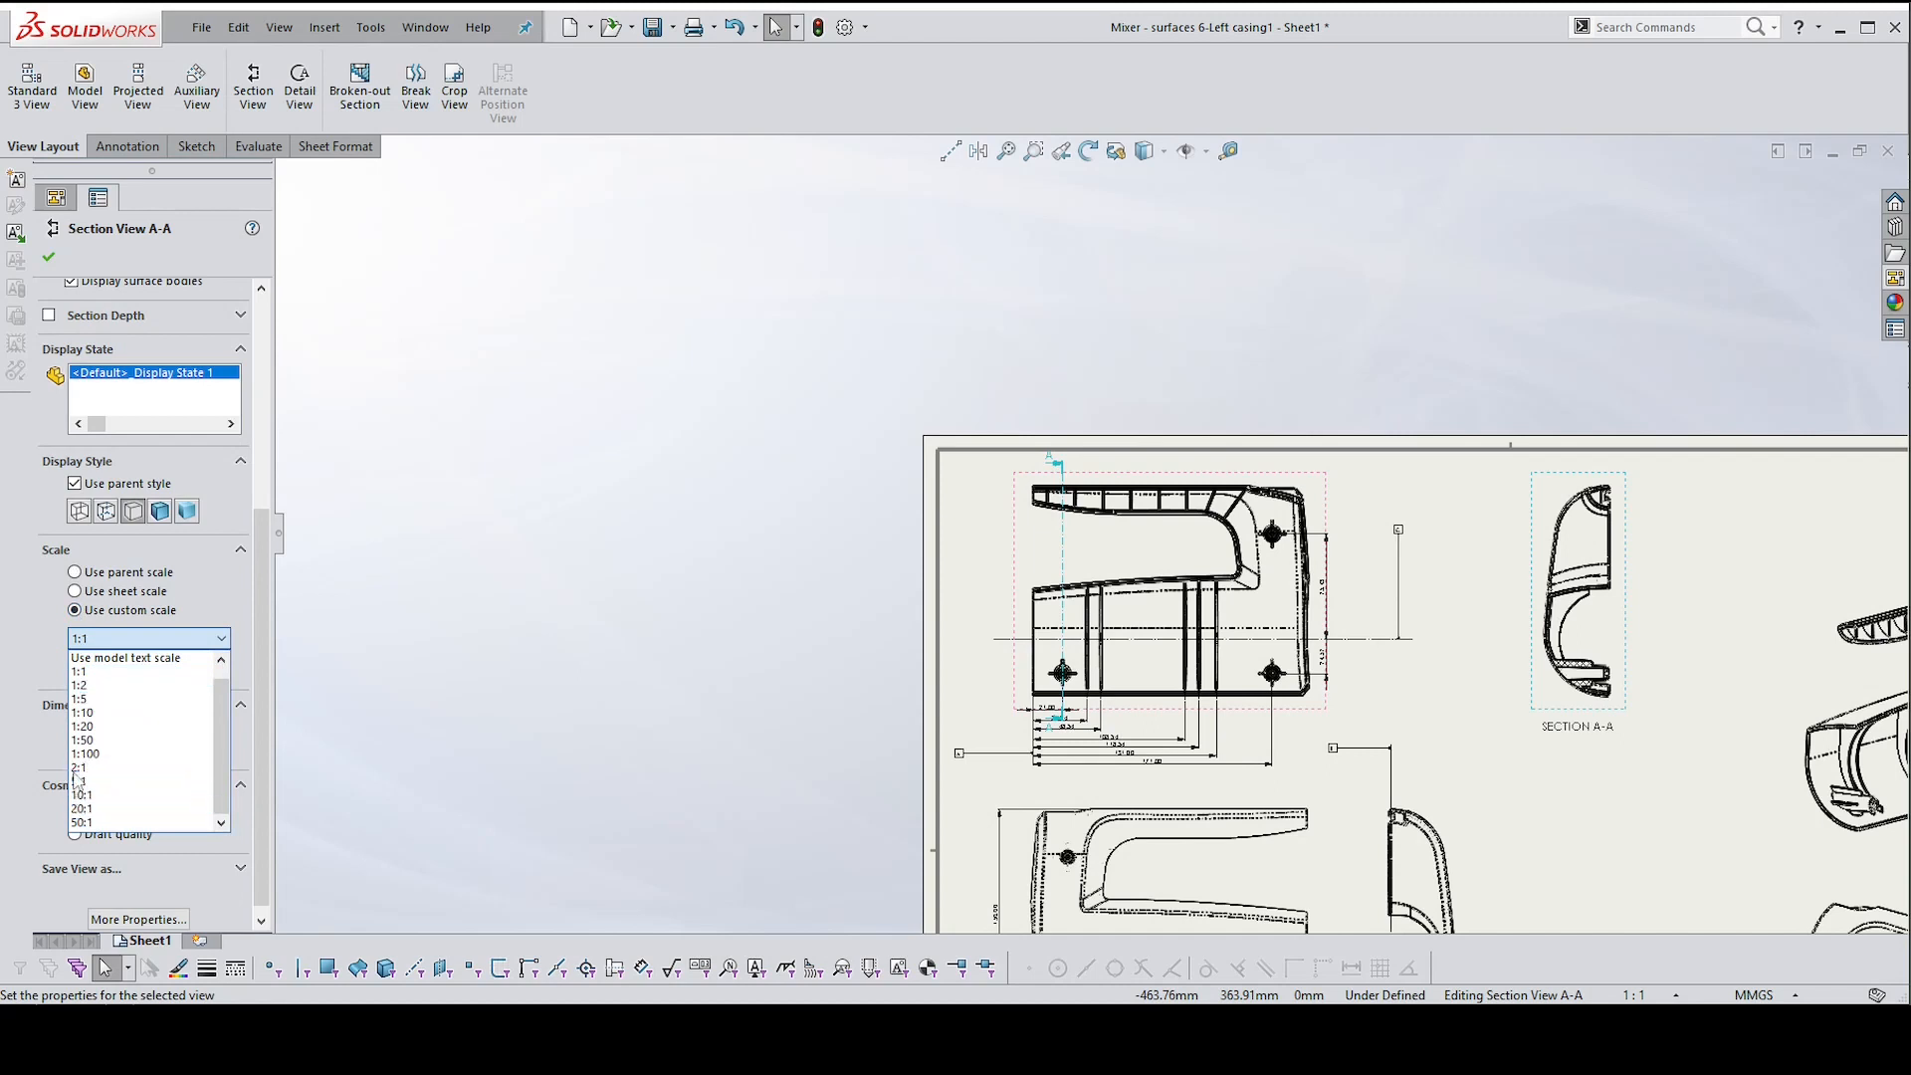
click(78, 768)
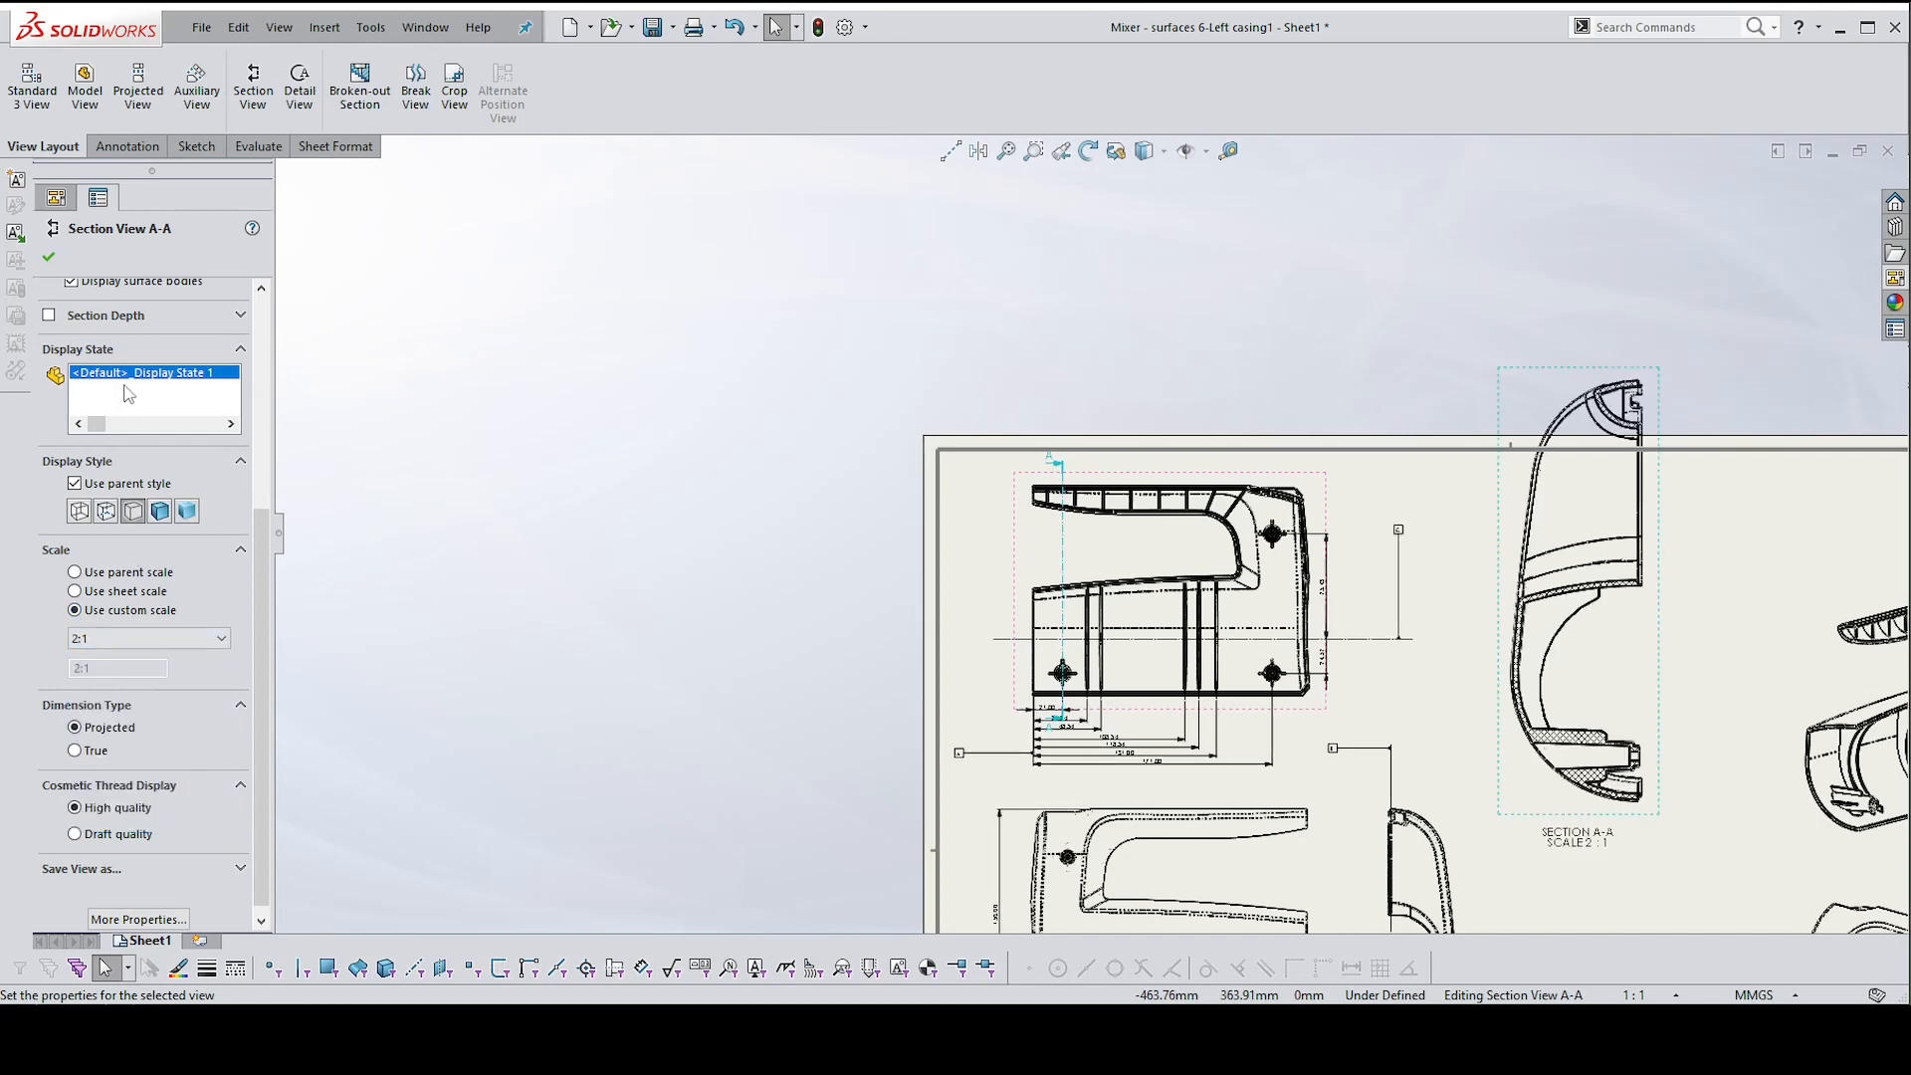
click(48, 258)
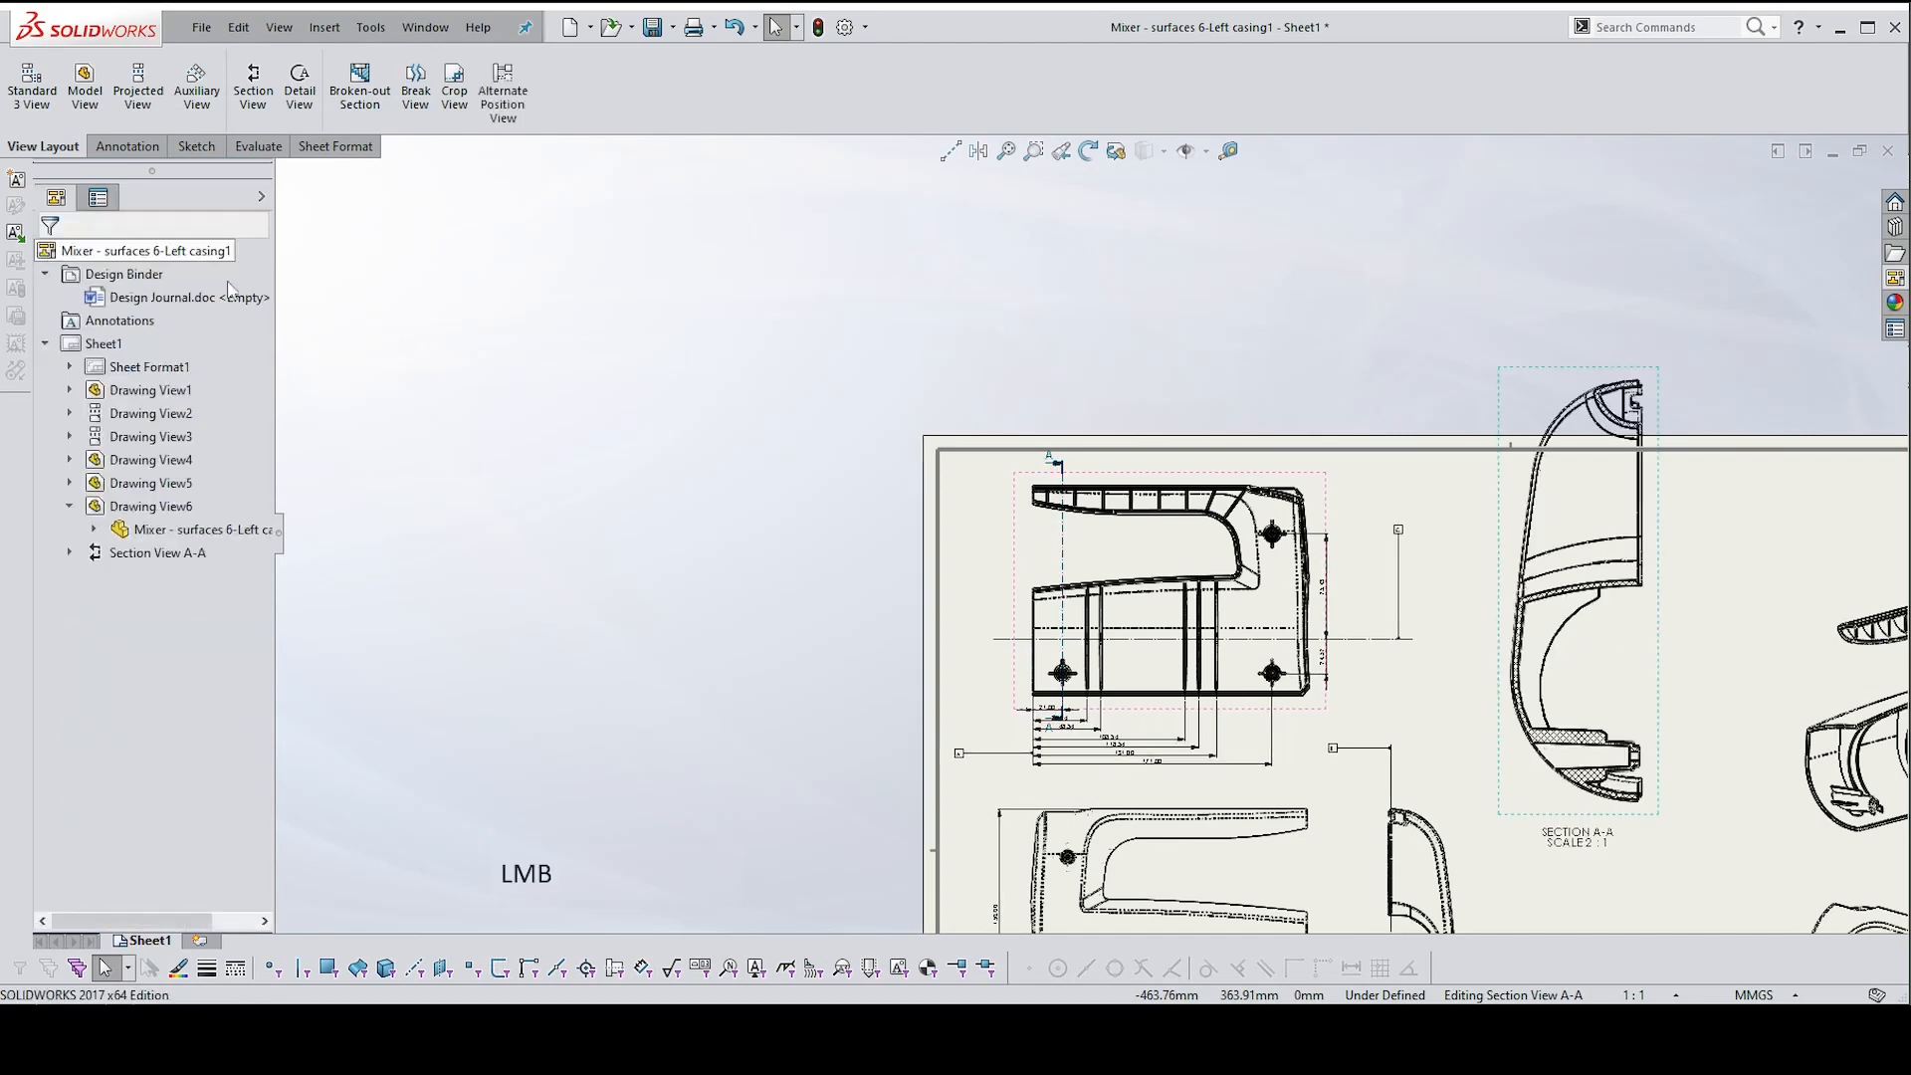
Break the alignment of Section View A-A with its parent view and move it down inside the sheet border
click(1660, 613)
click(1662, 613)
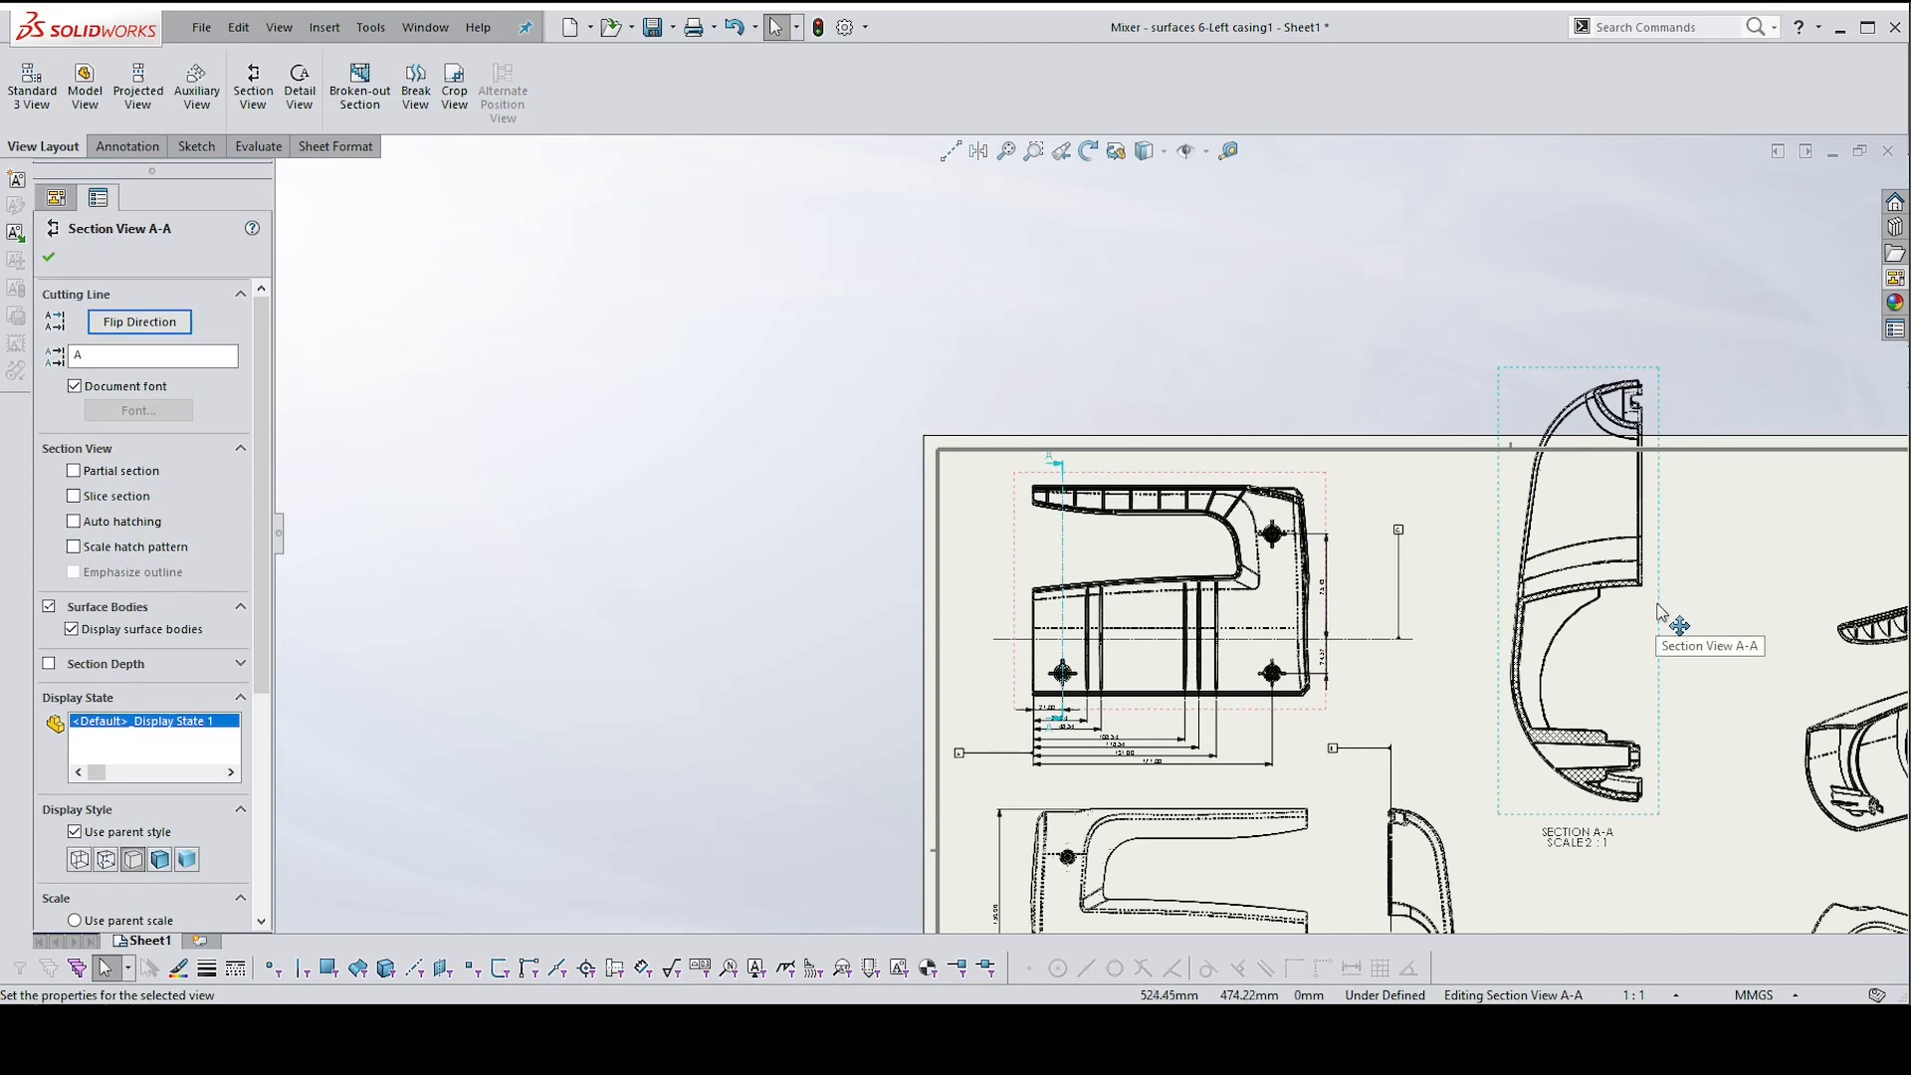
right_click(1660, 614)
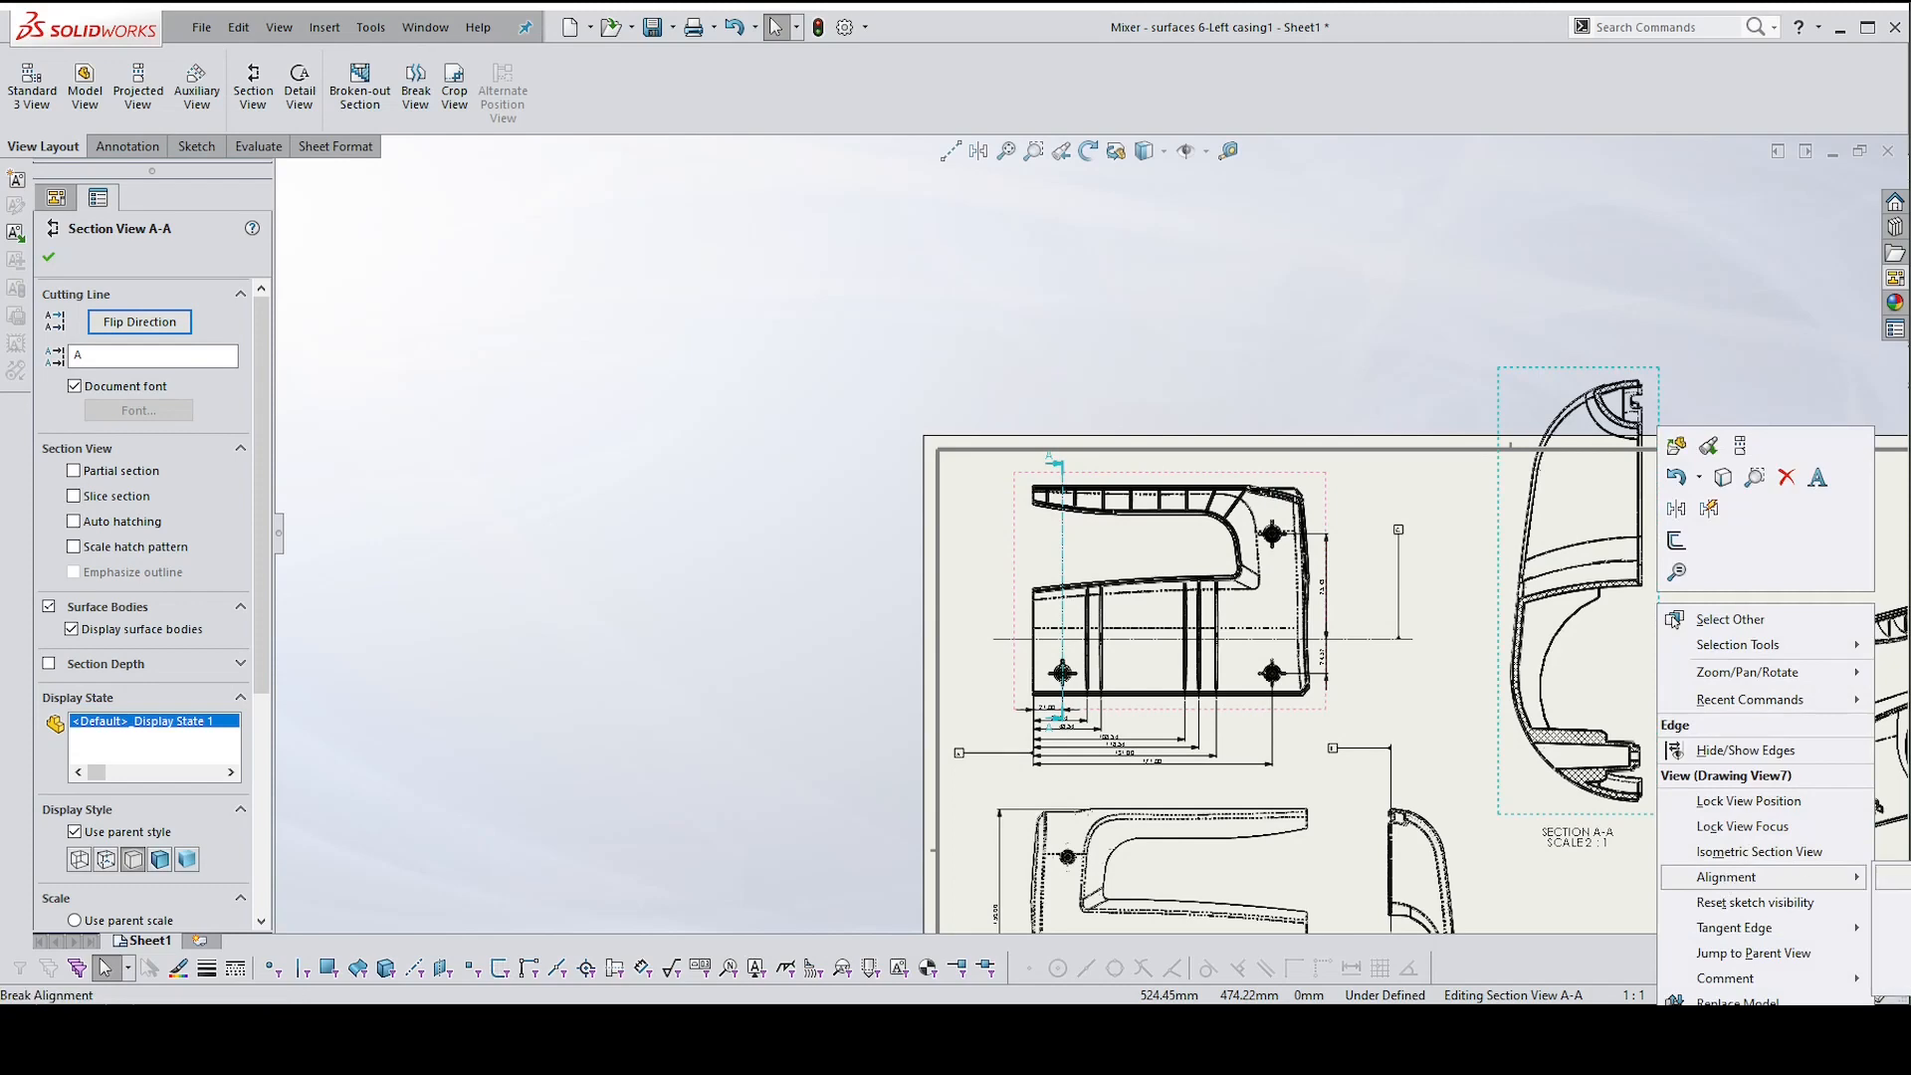
click(1624, 842)
scroll(1557, 779, down, 3)
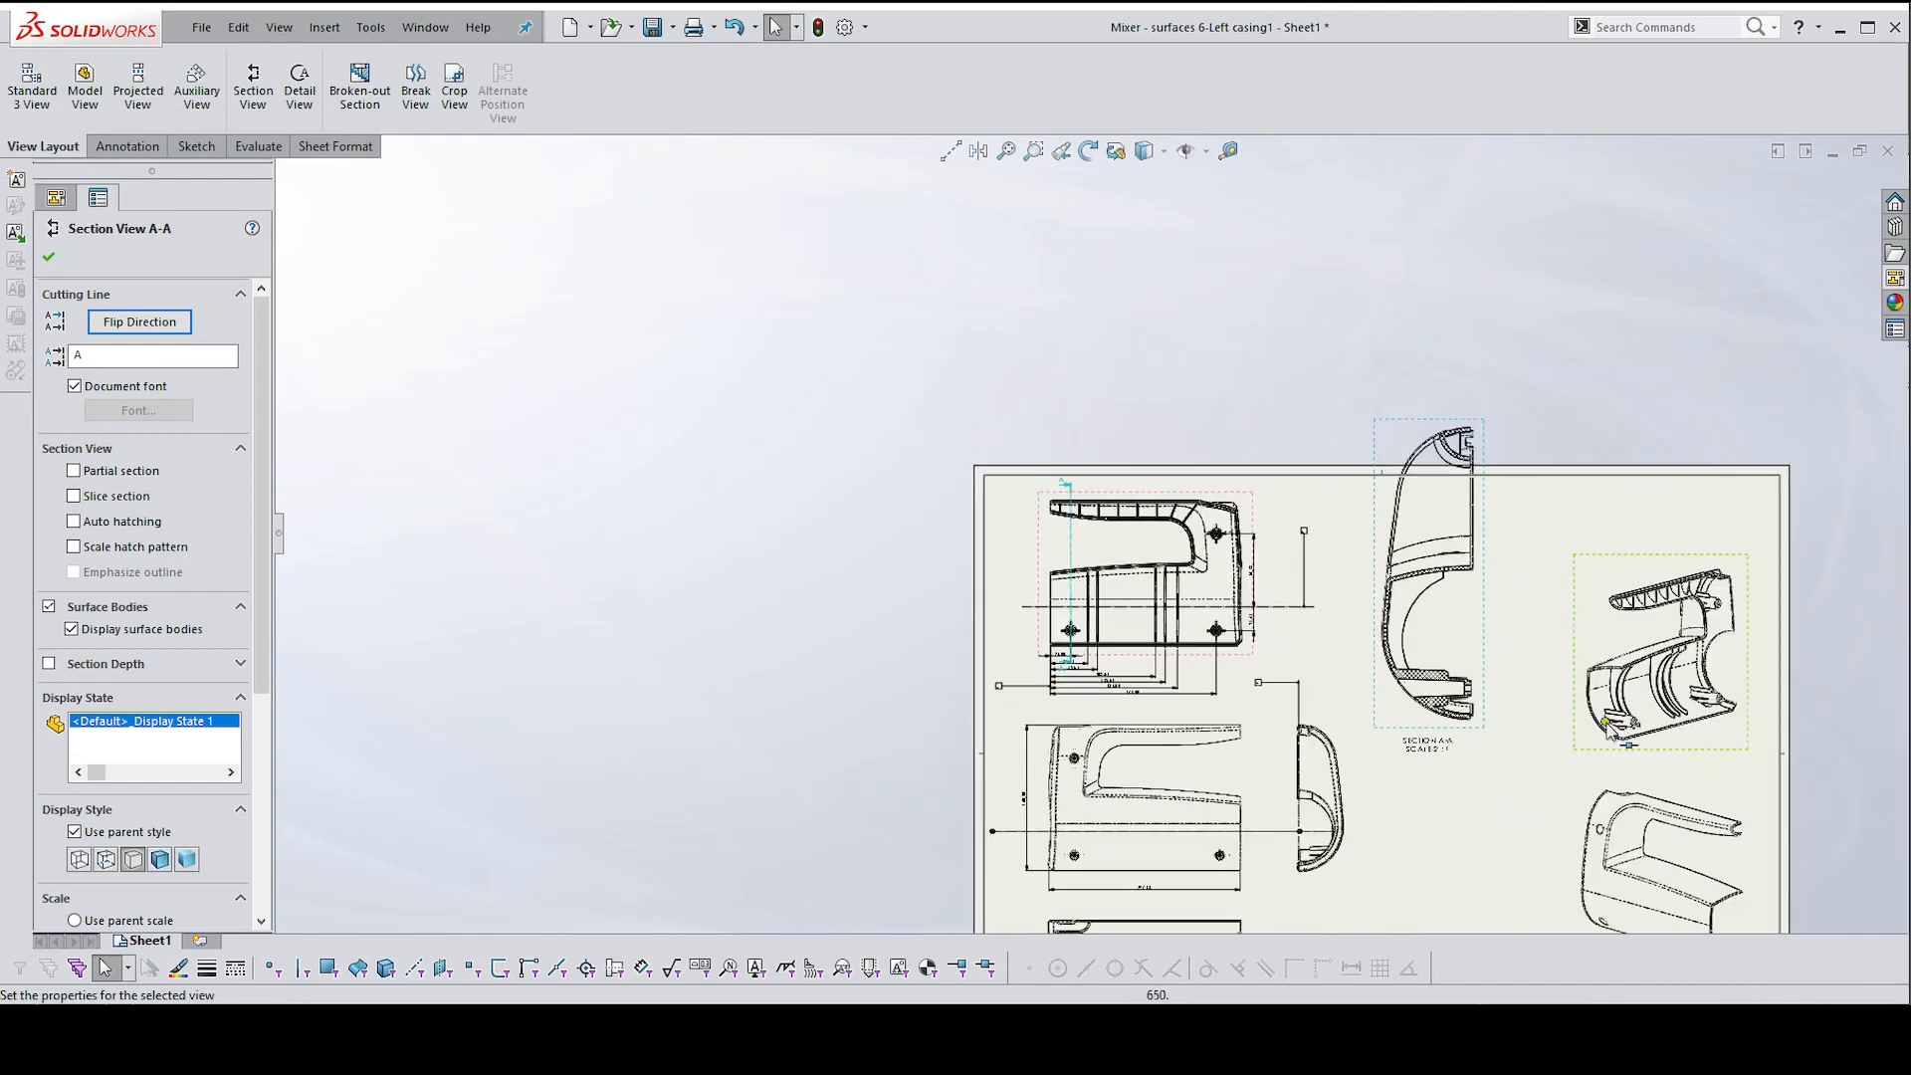
drag(1475, 621, 1490, 687)
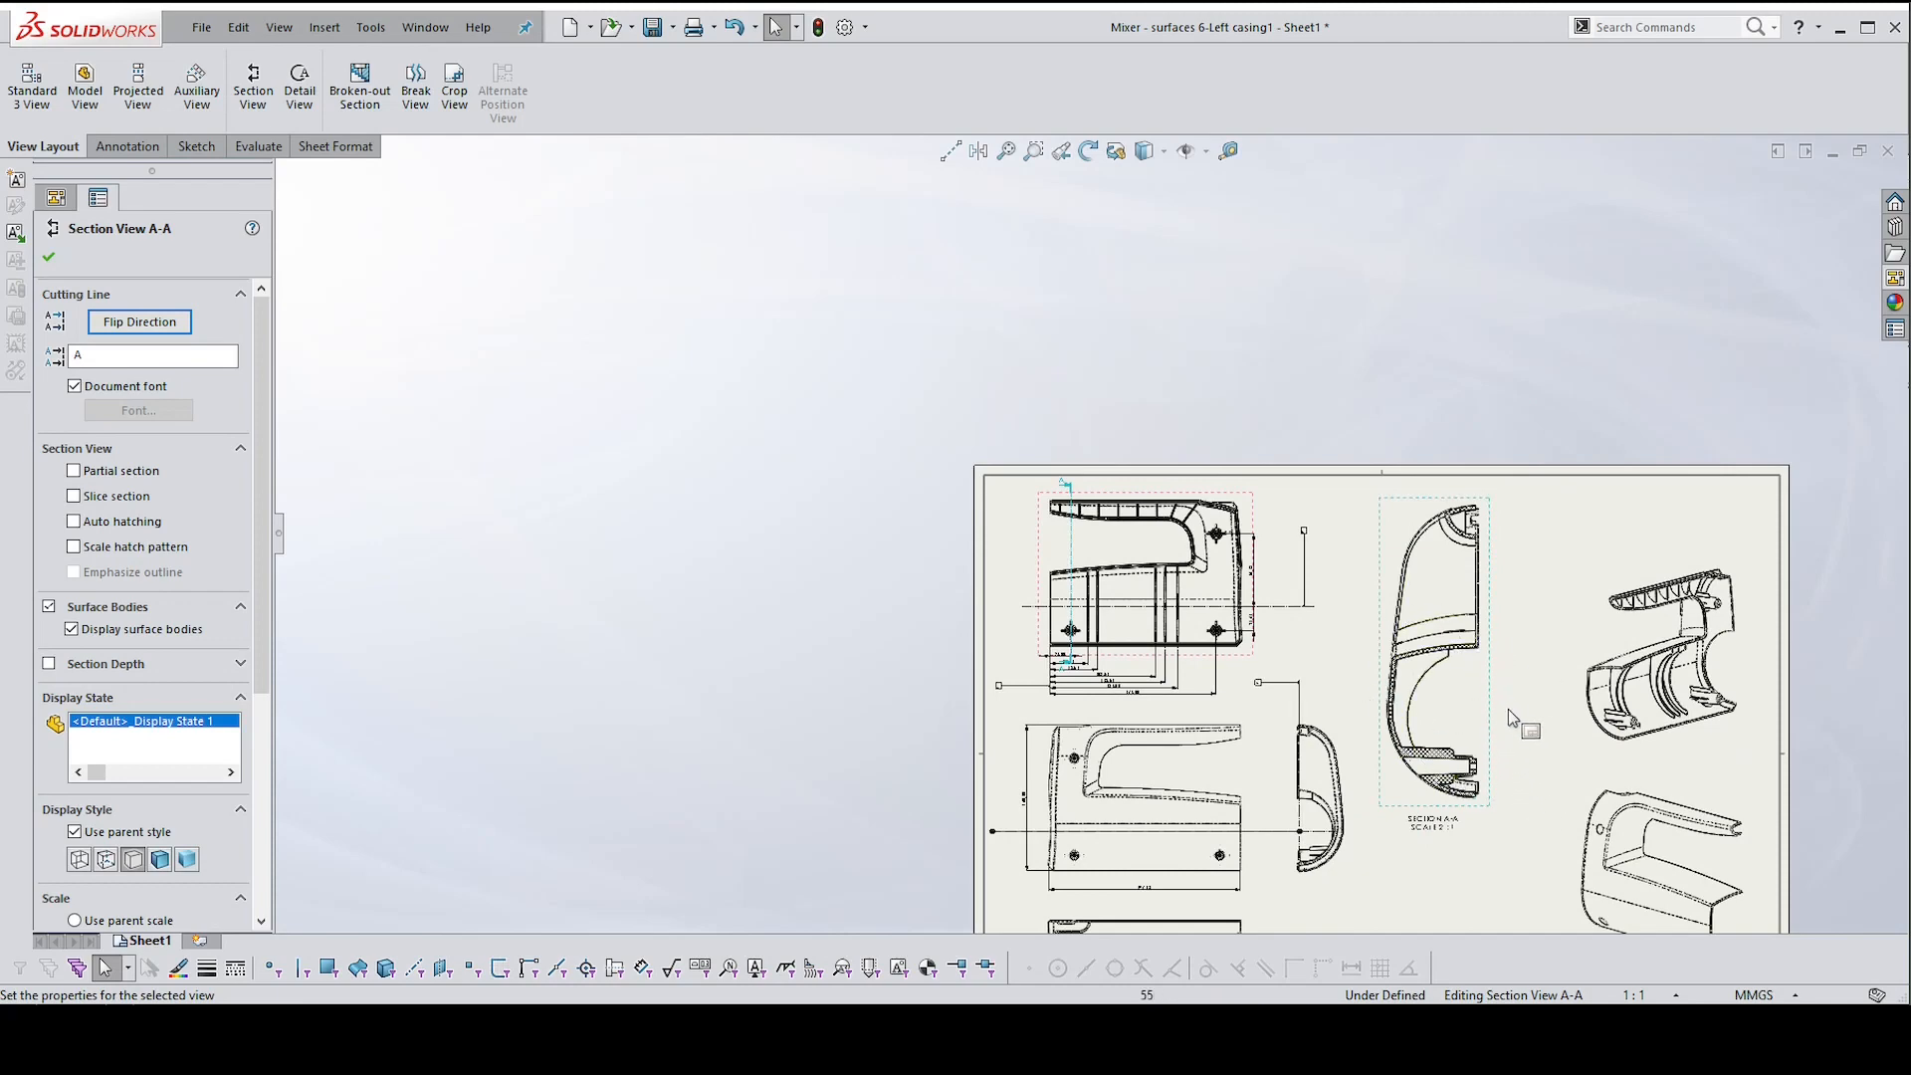
Examine the sectioned screw boss in Section View A-A by selecting its upper bore edge and the adjoining edge
scroll(1503, 735, up, 1)
scroll(1493, 737, up, 3)
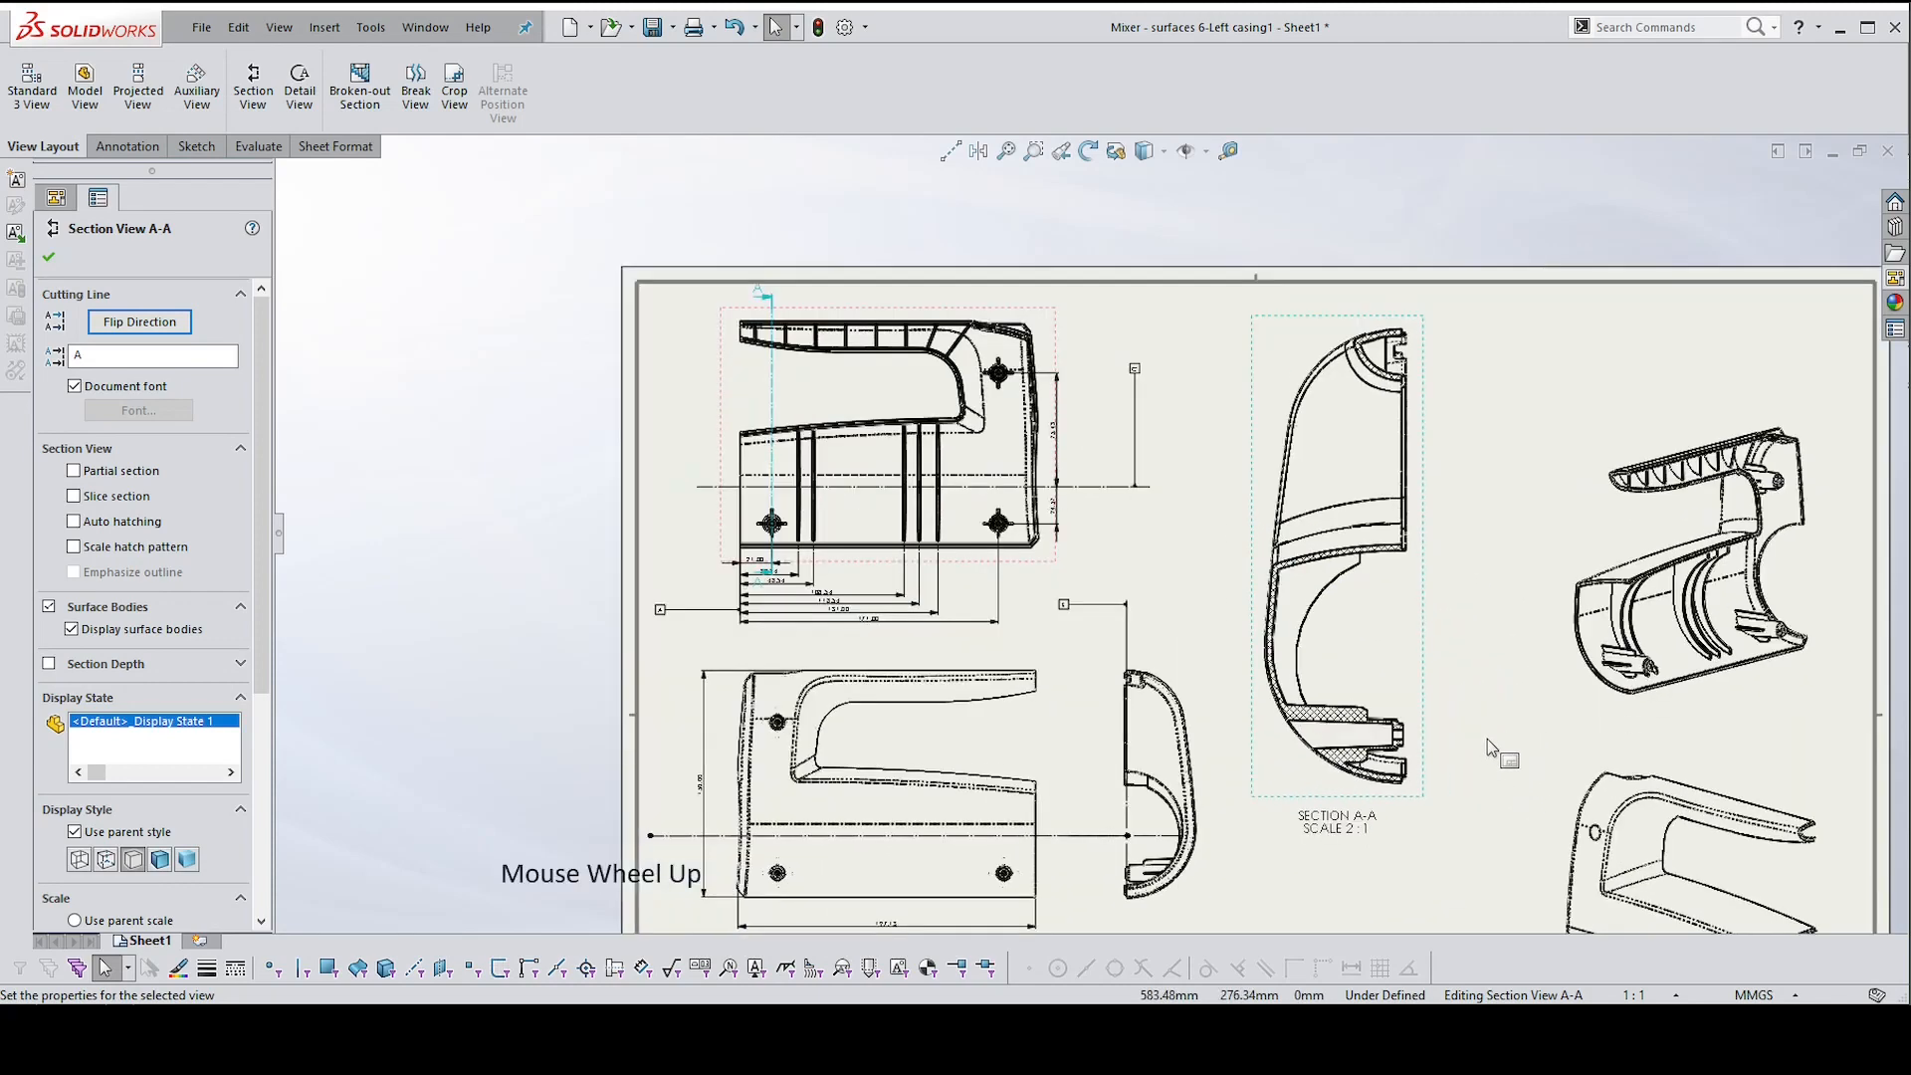
scroll(1453, 732, up, 1)
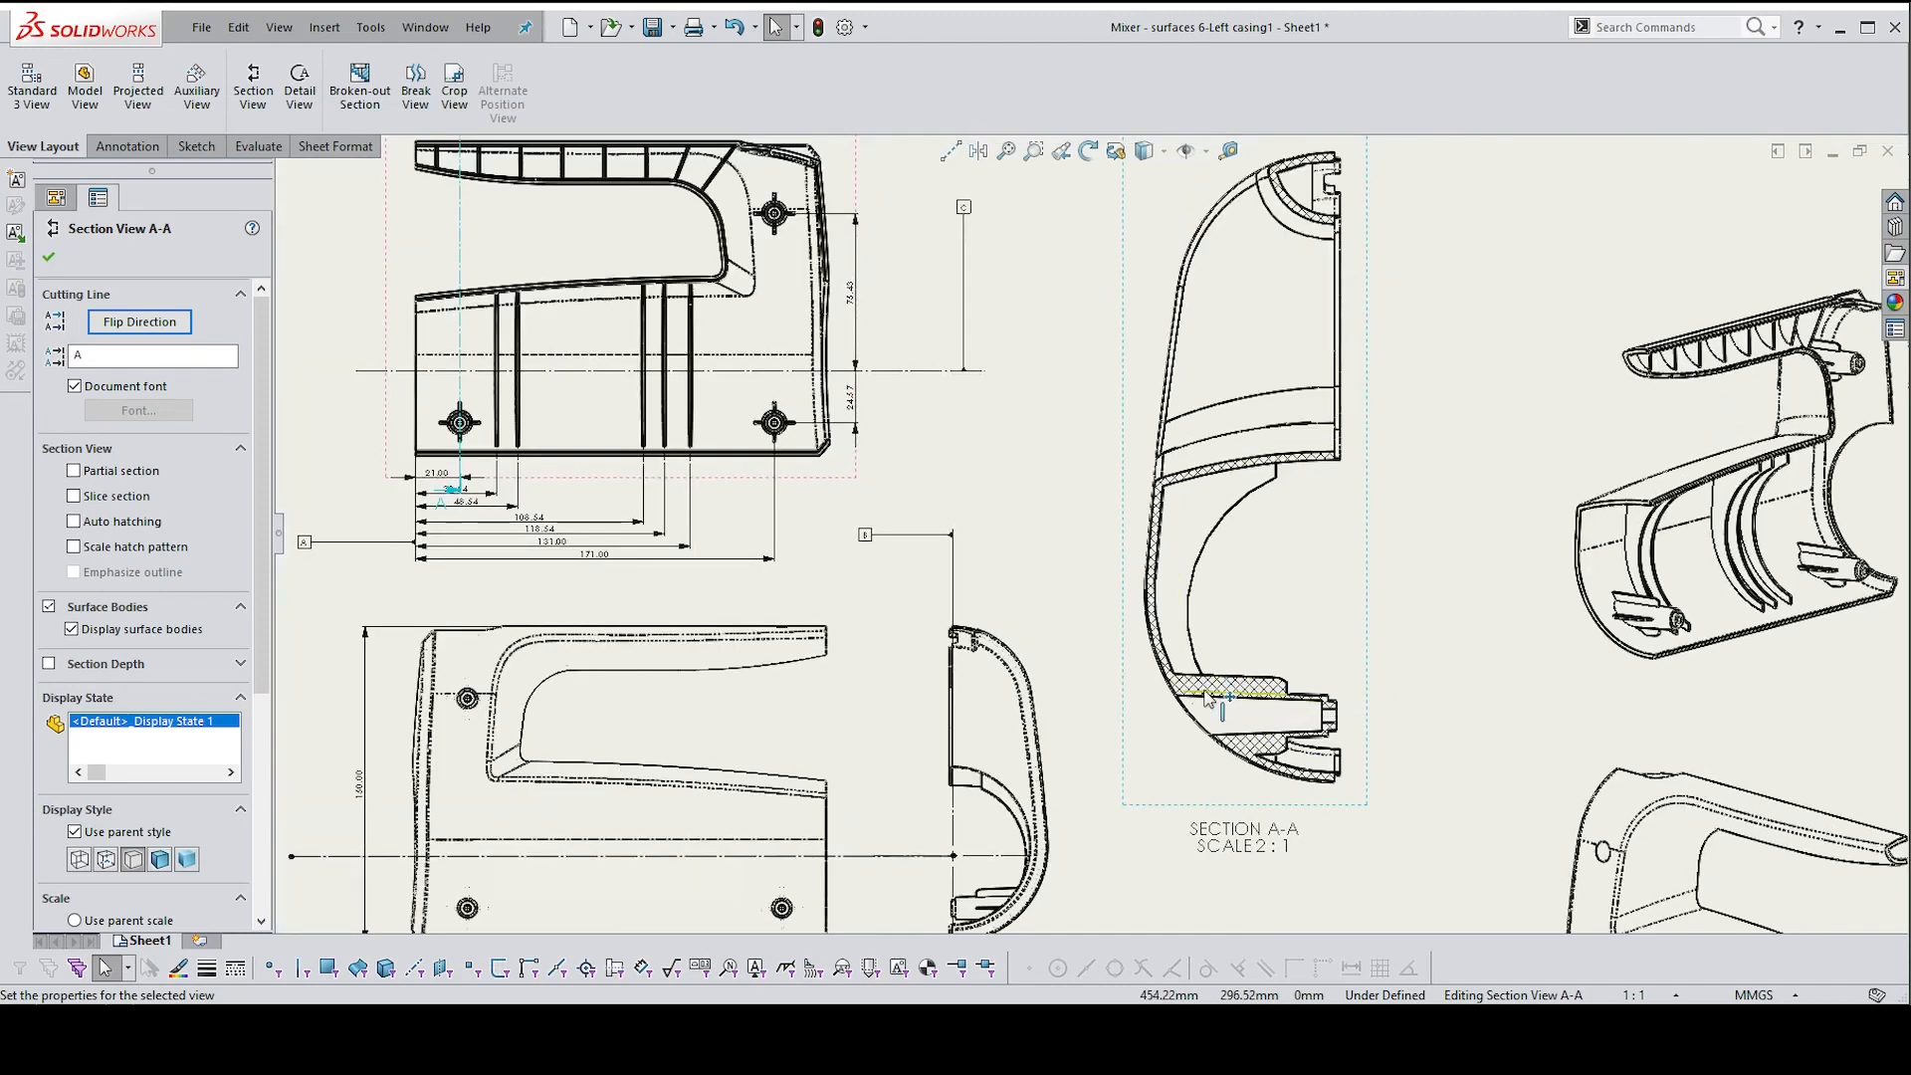
click(1270, 699)
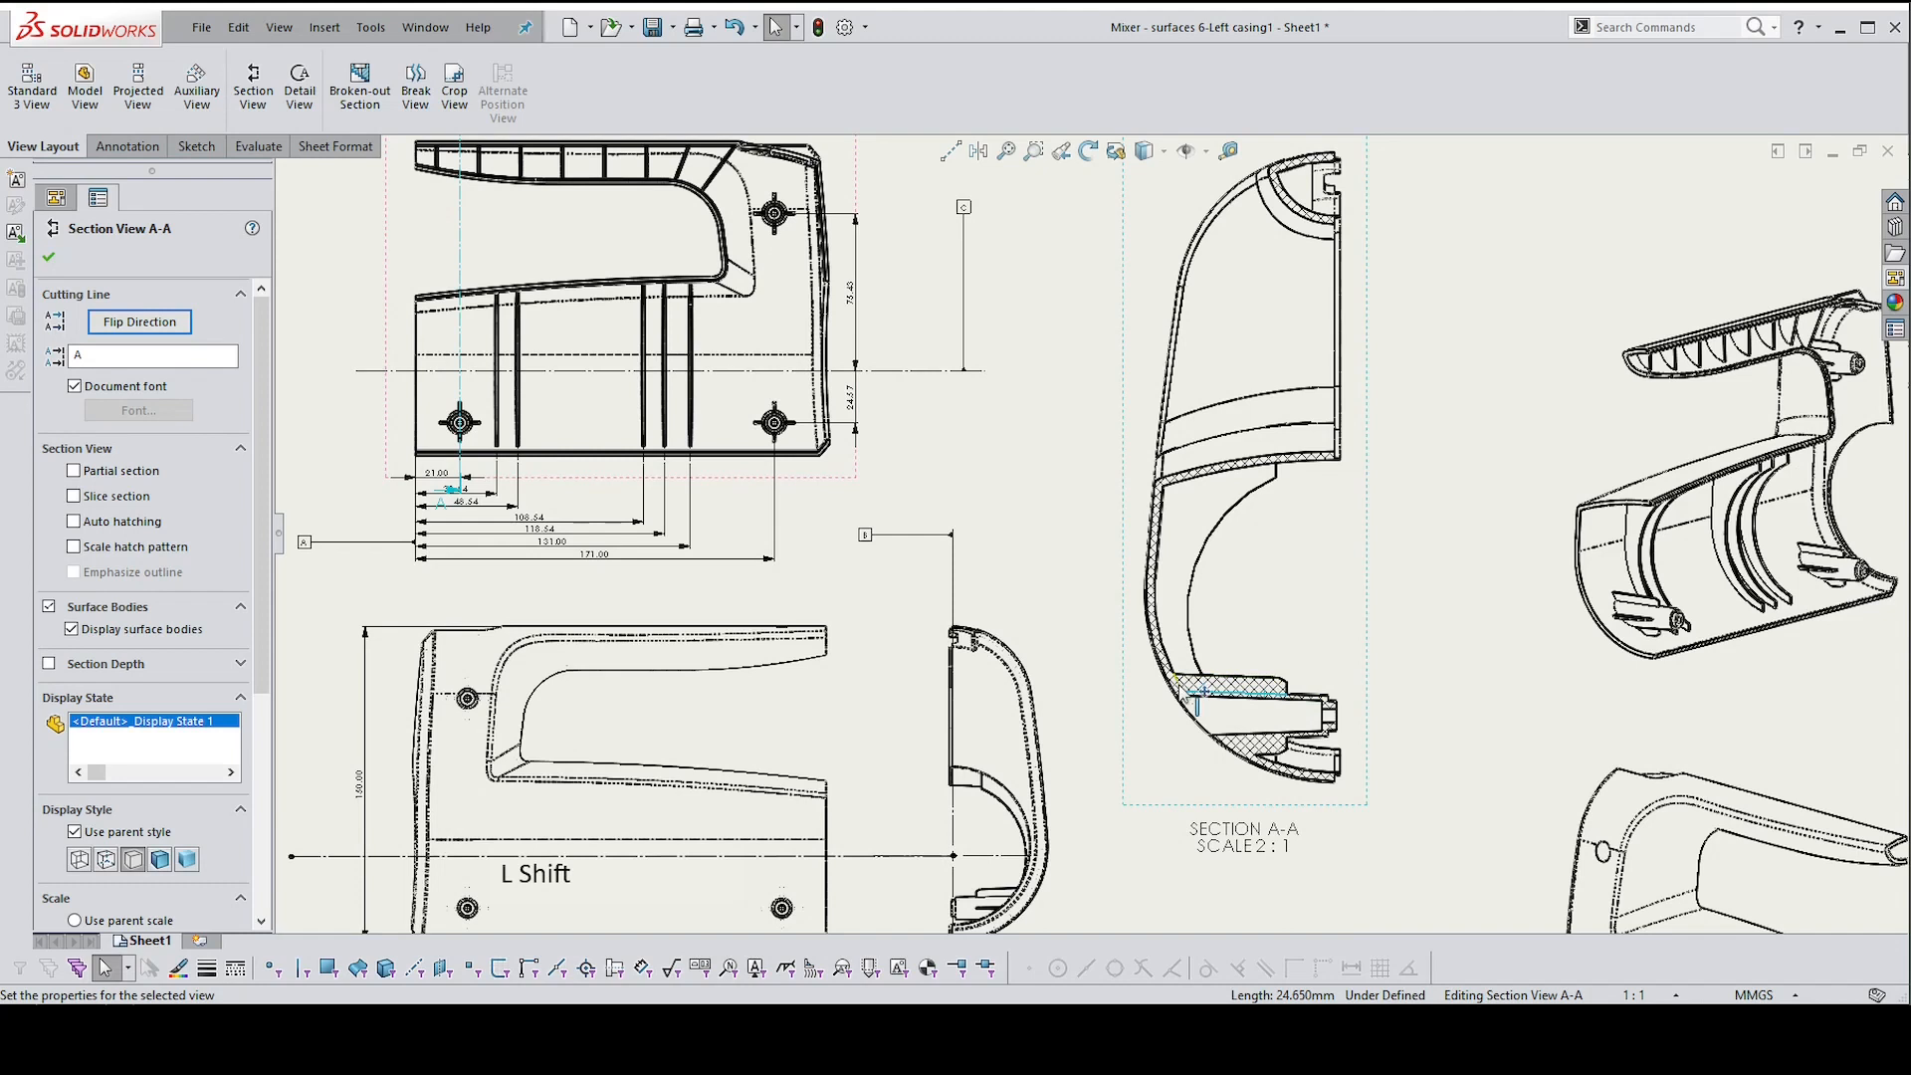
shift+click(1197, 691)
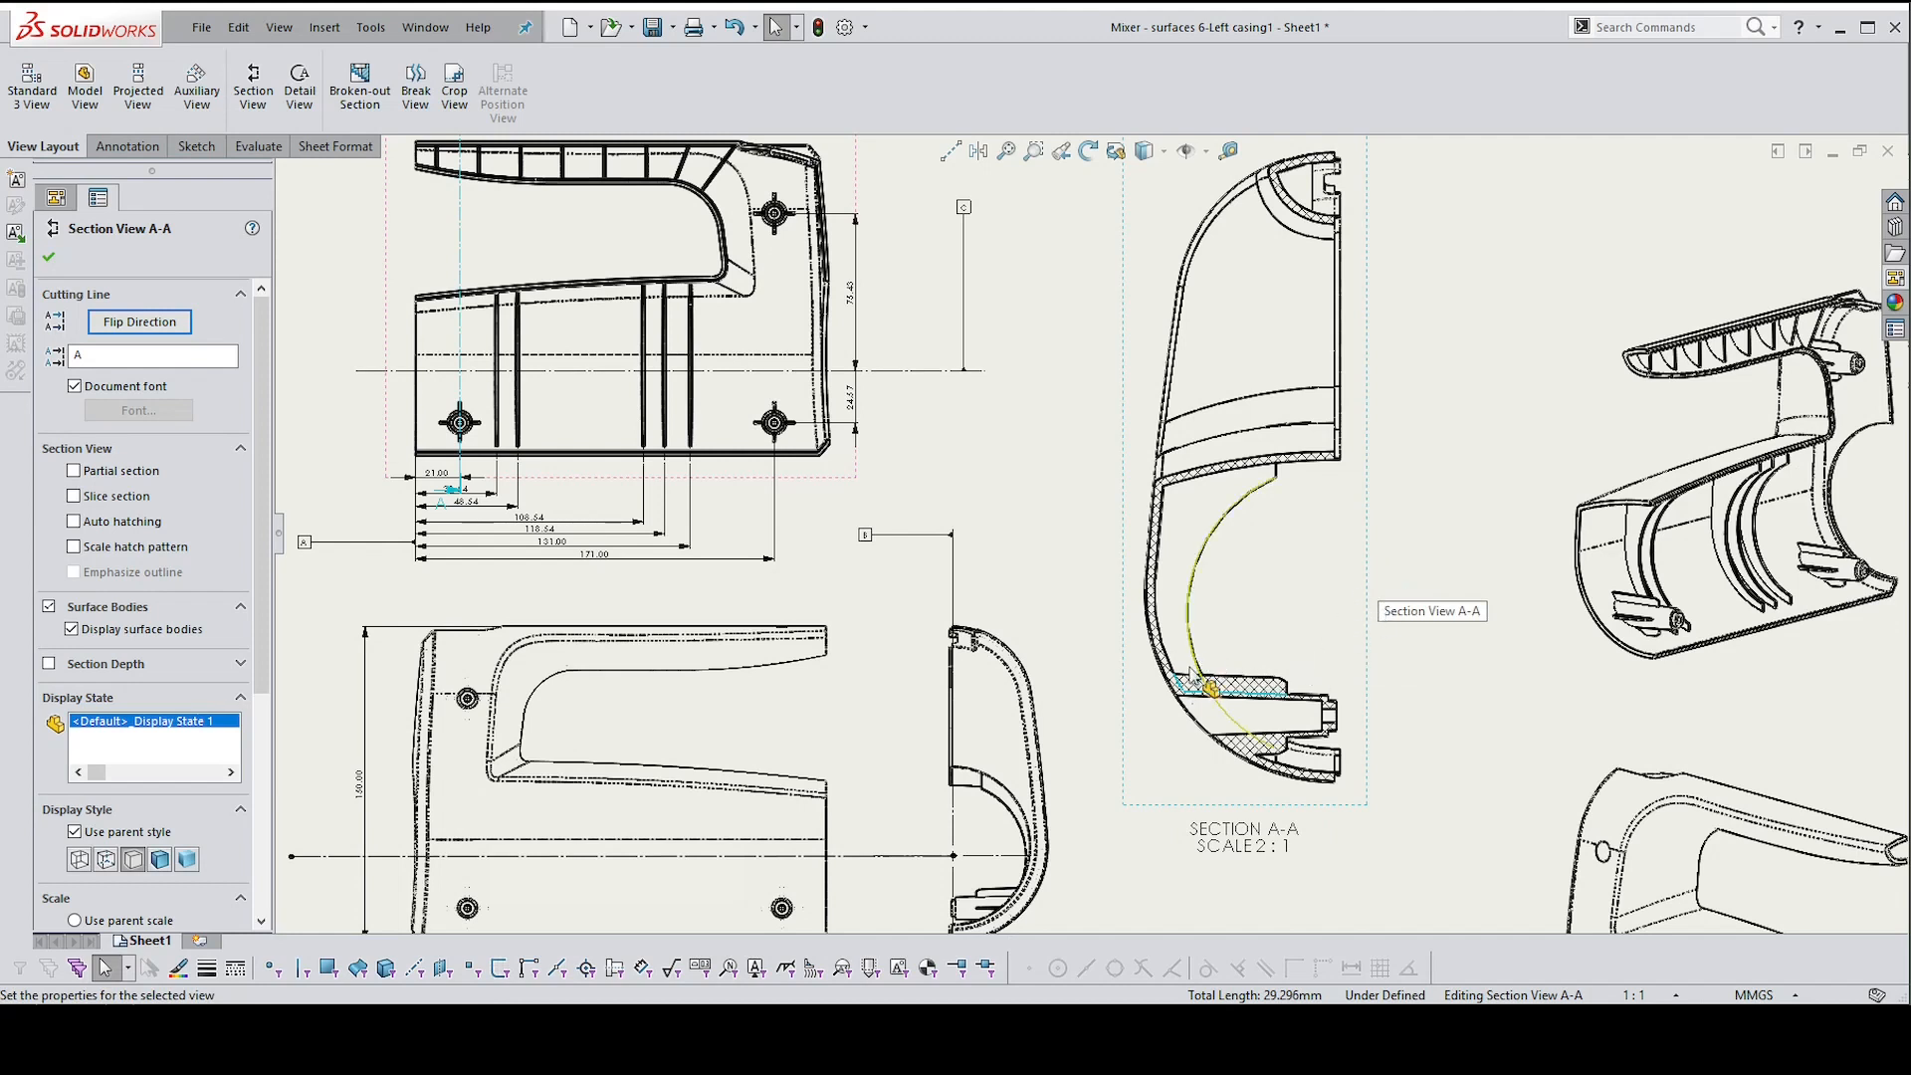
key(Escape)
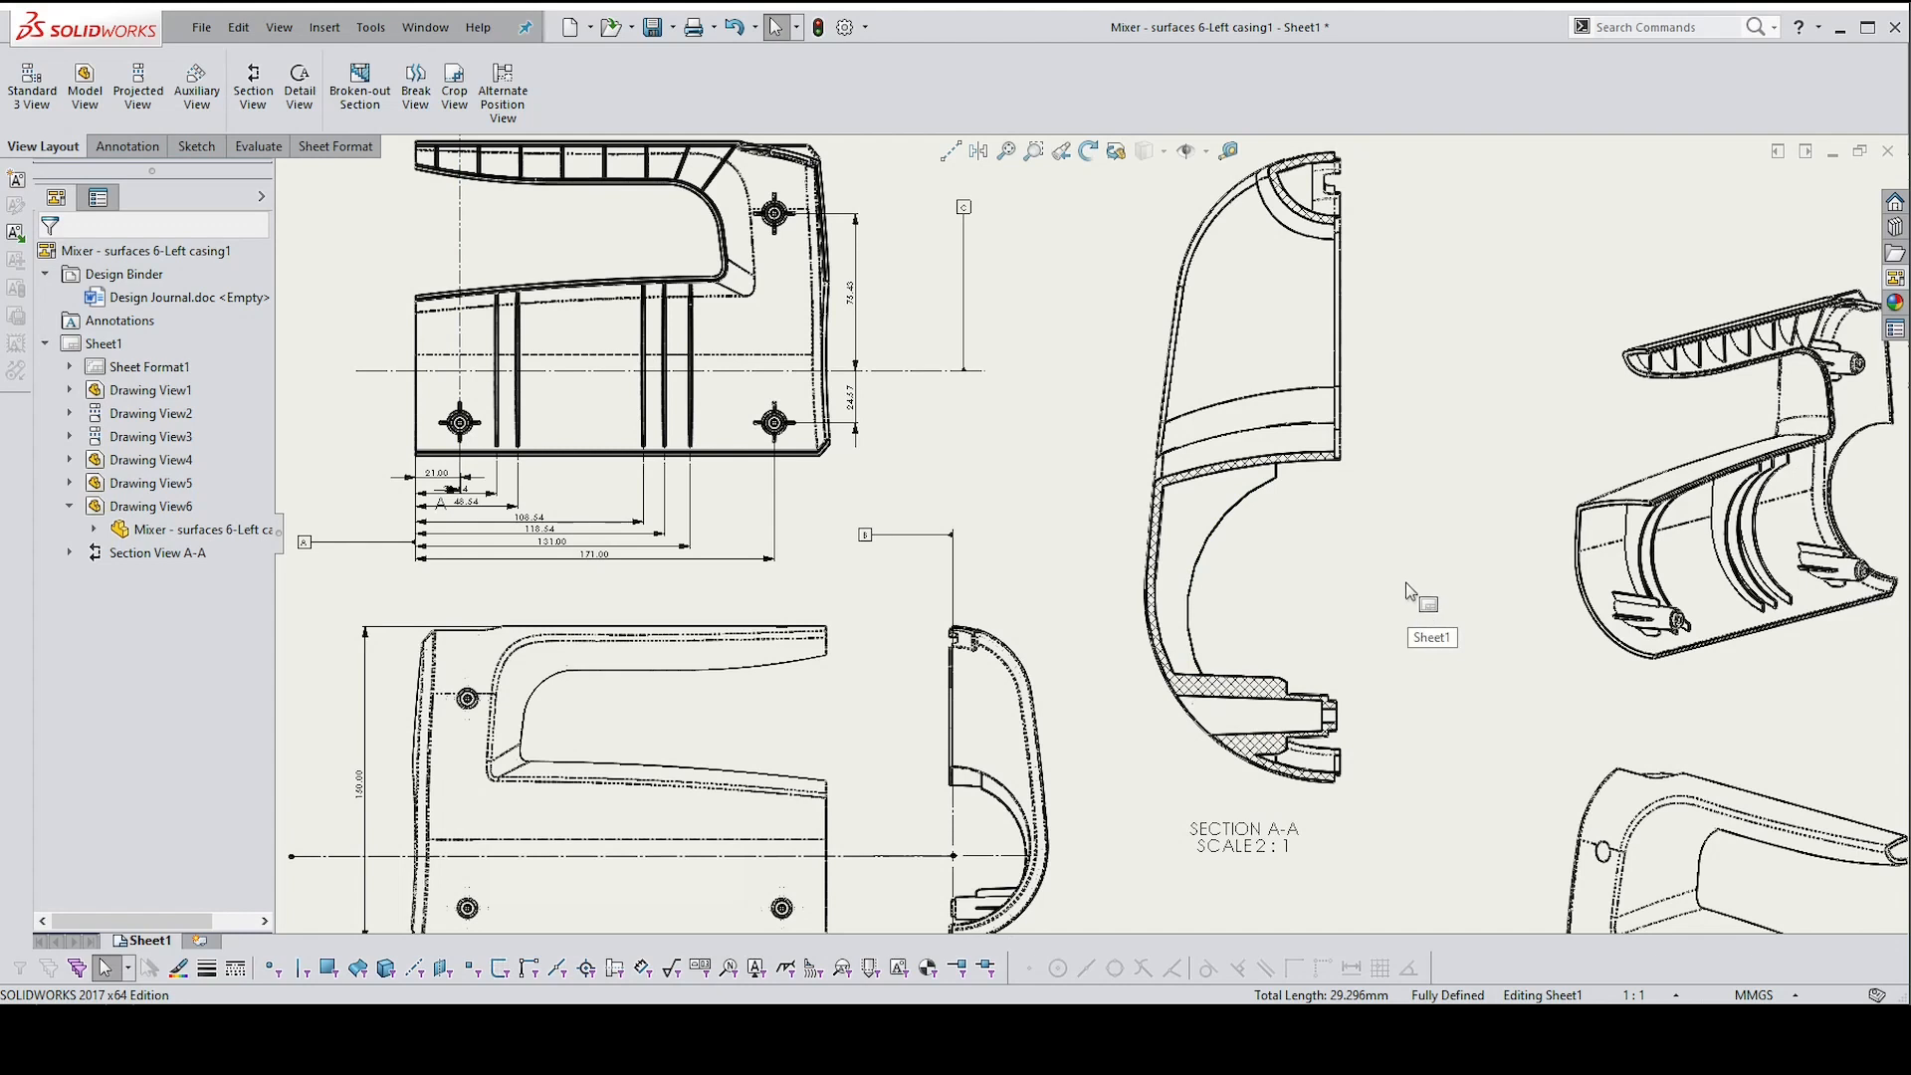
Edit cutting line A-A so its upper end sits just above the casing's lower body and its lower end extends below the stacked dimensions
click(1372, 533)
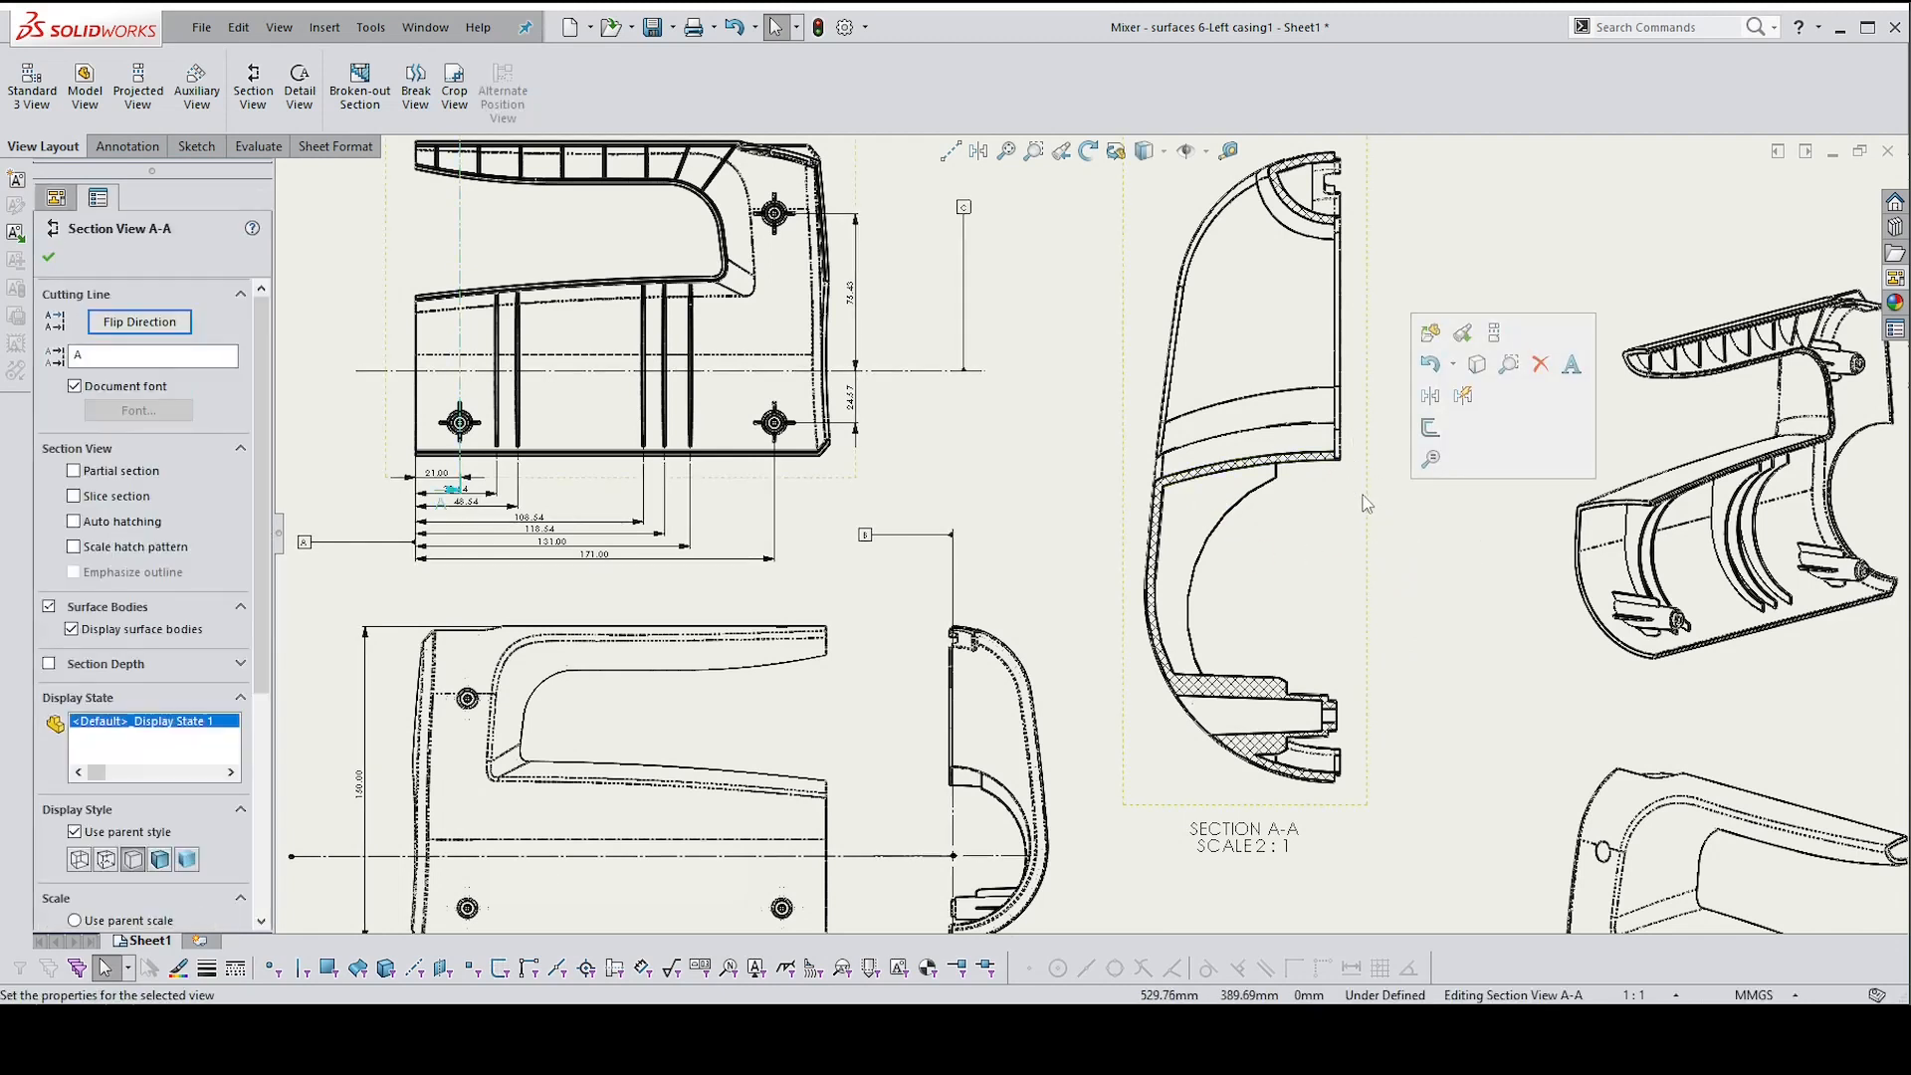
key(f)
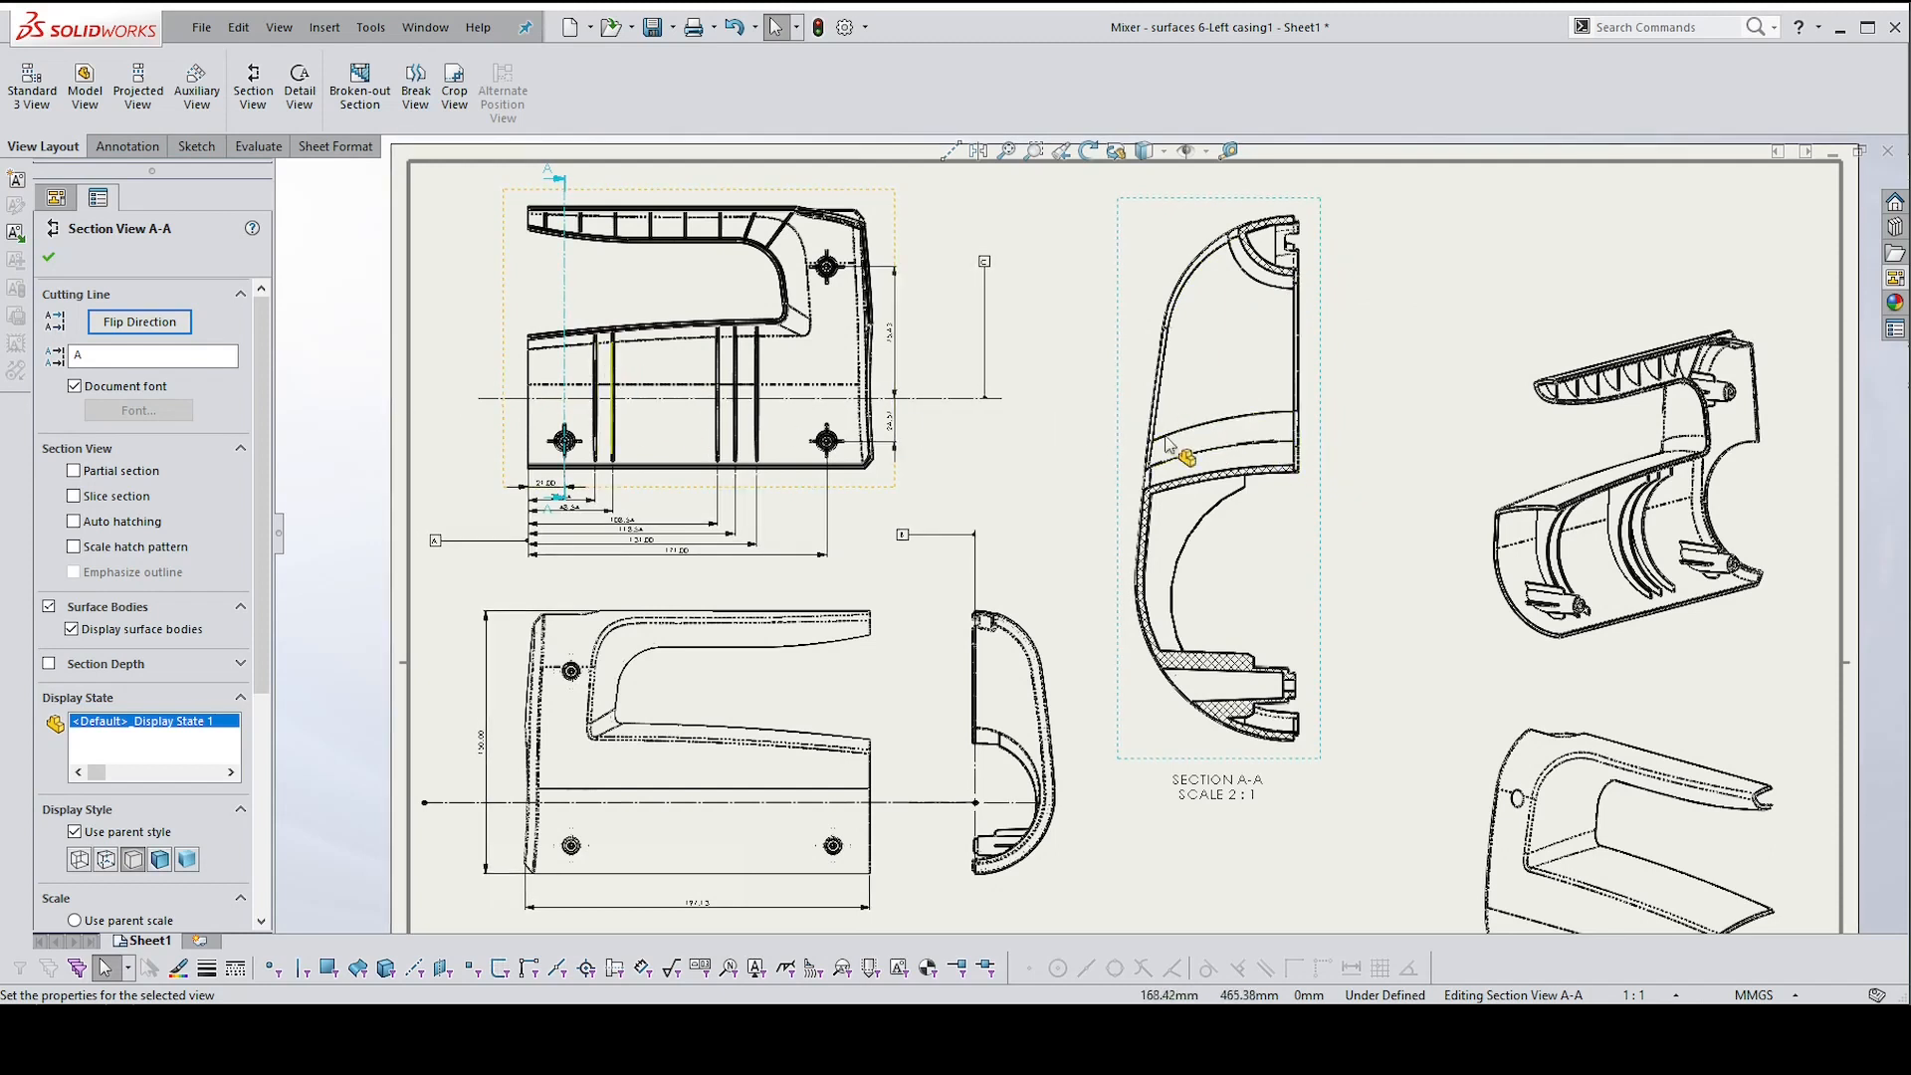
right_click(564, 303)
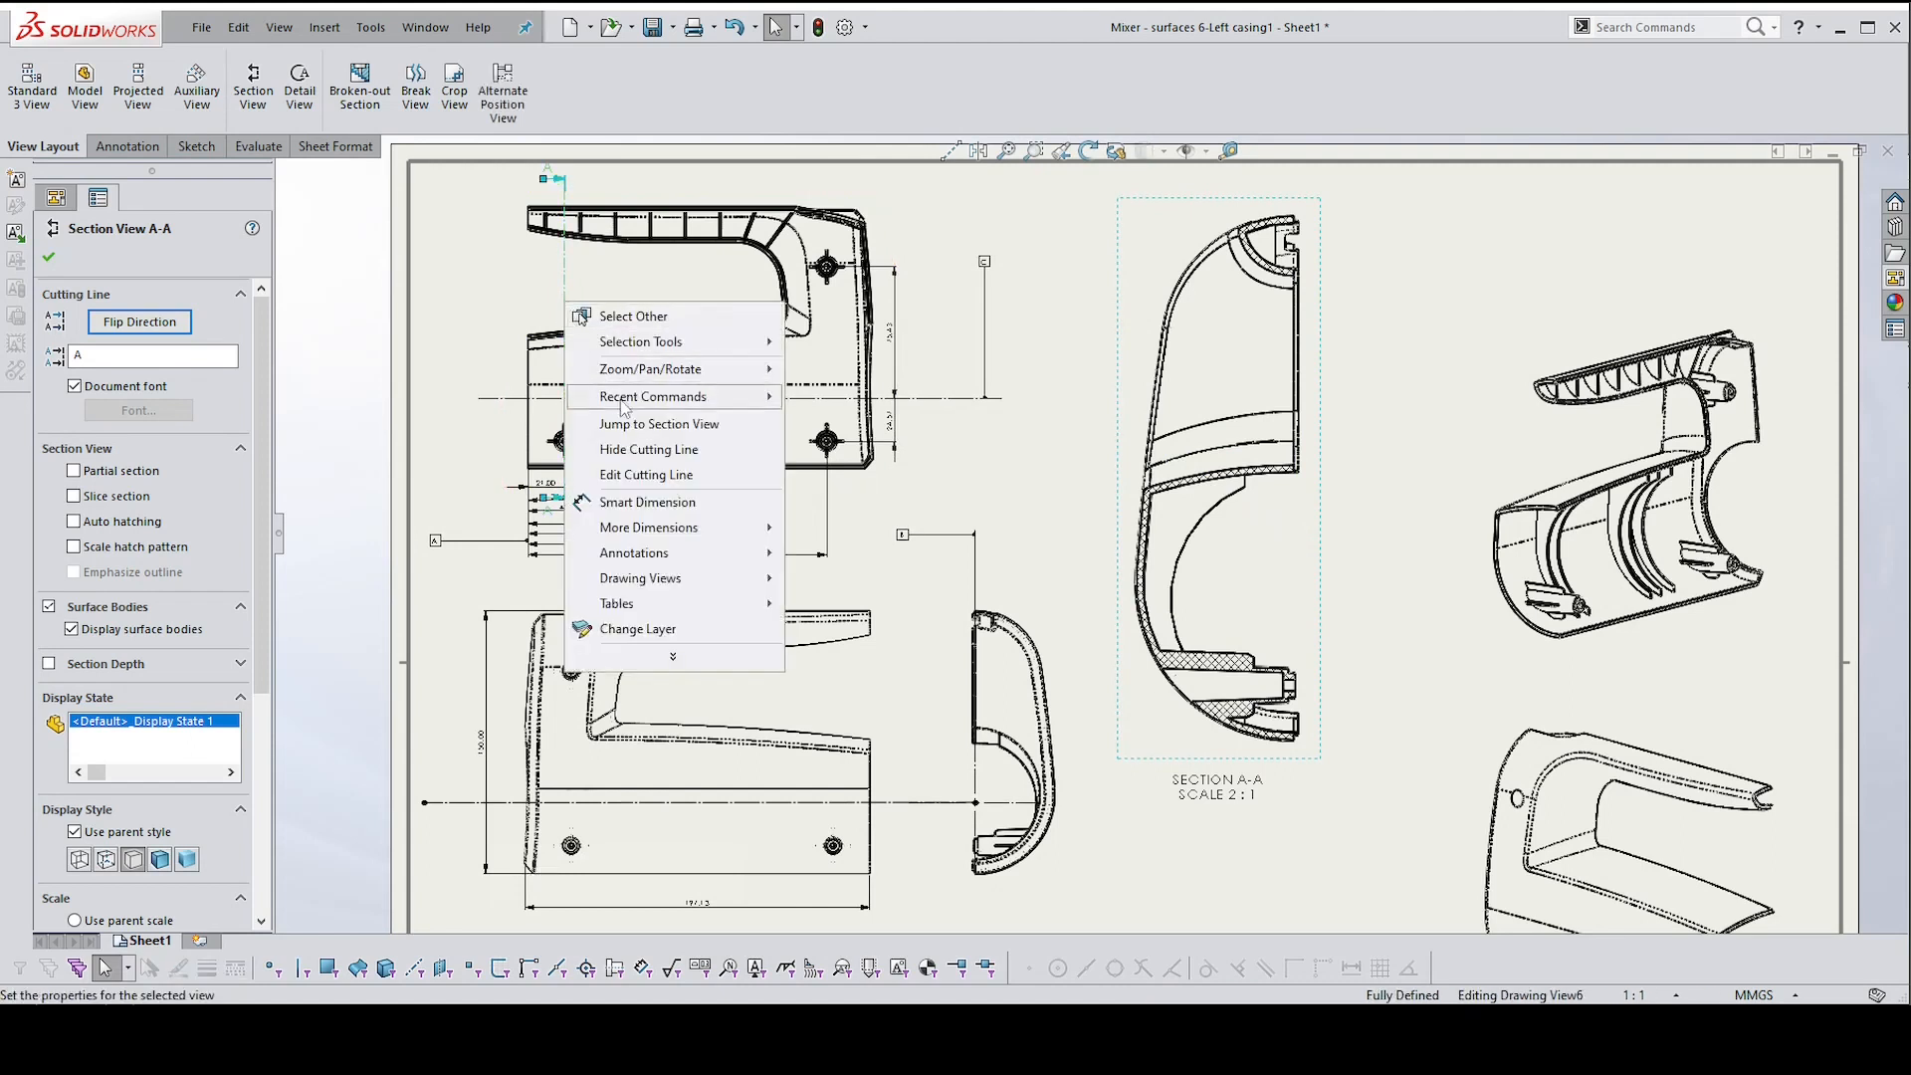
click(630, 476)
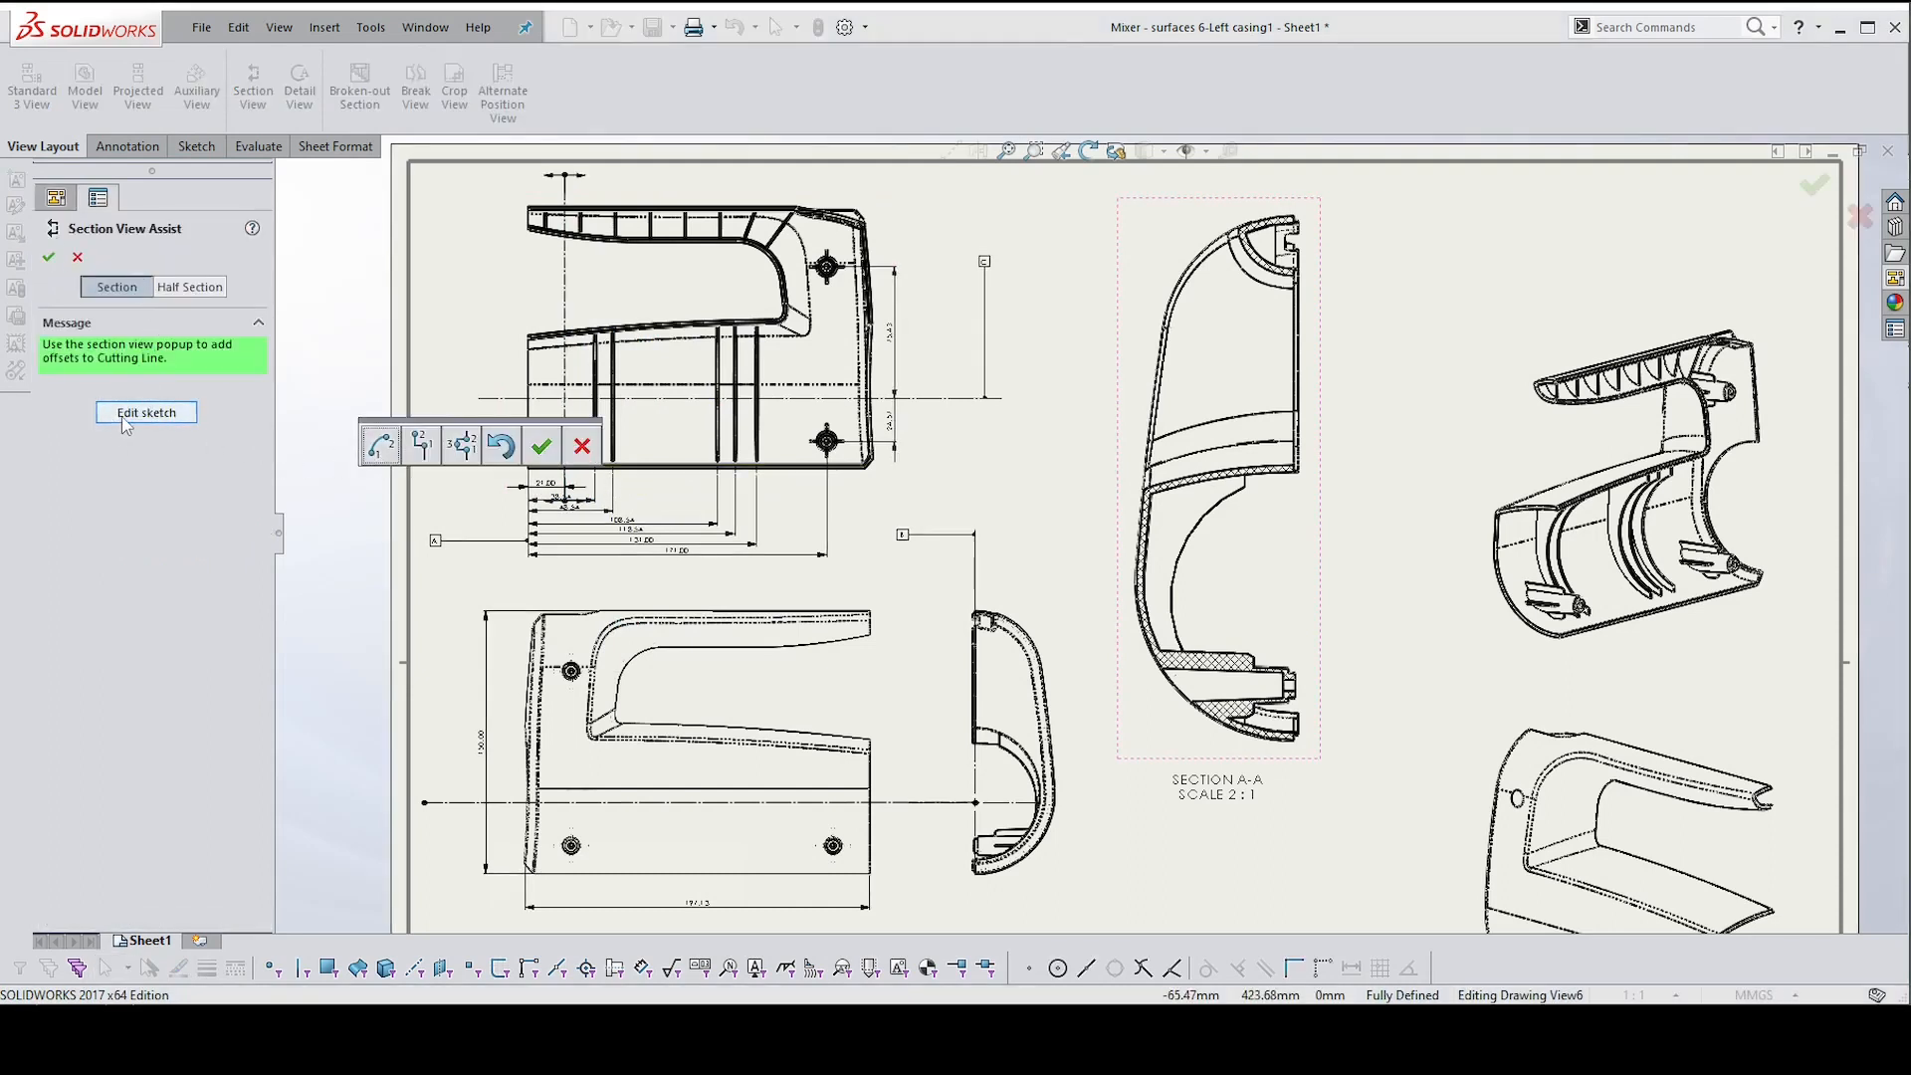
click(130, 413)
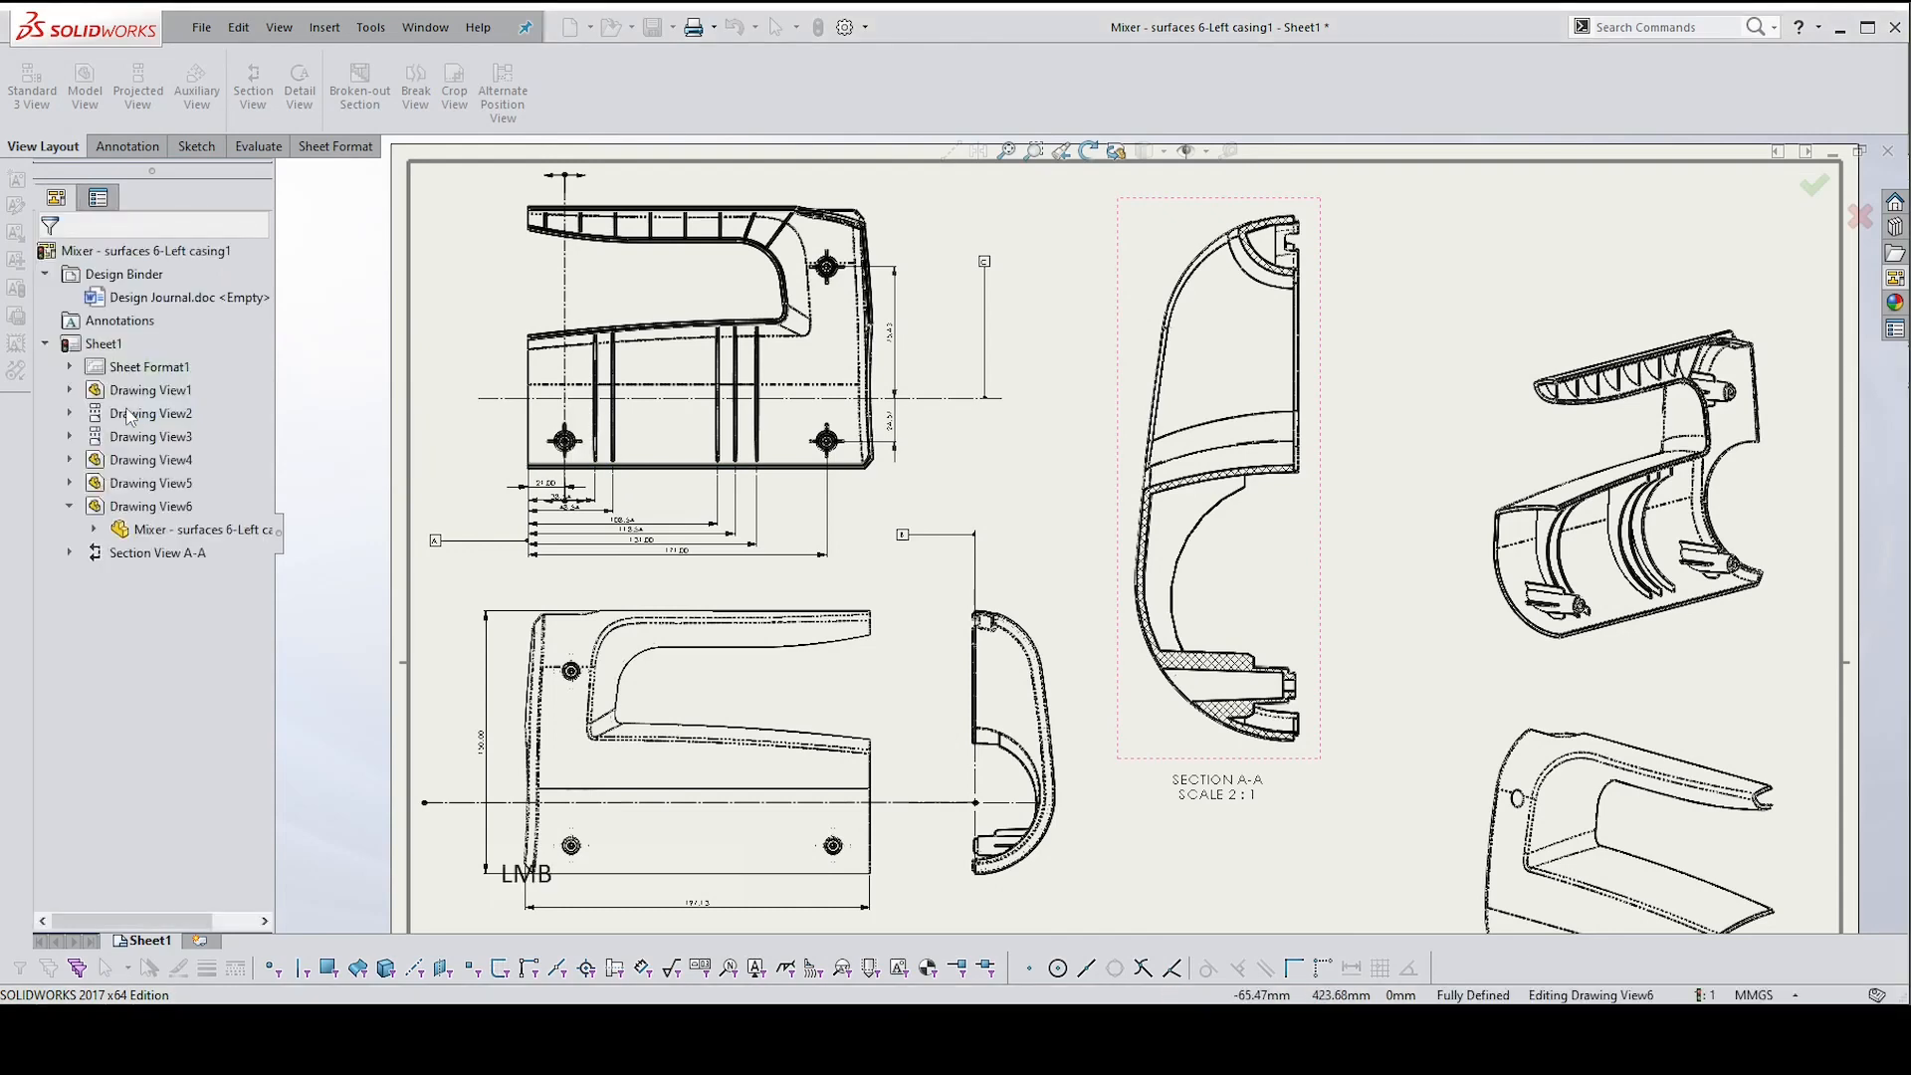
scroll(564, 176, up, 2)
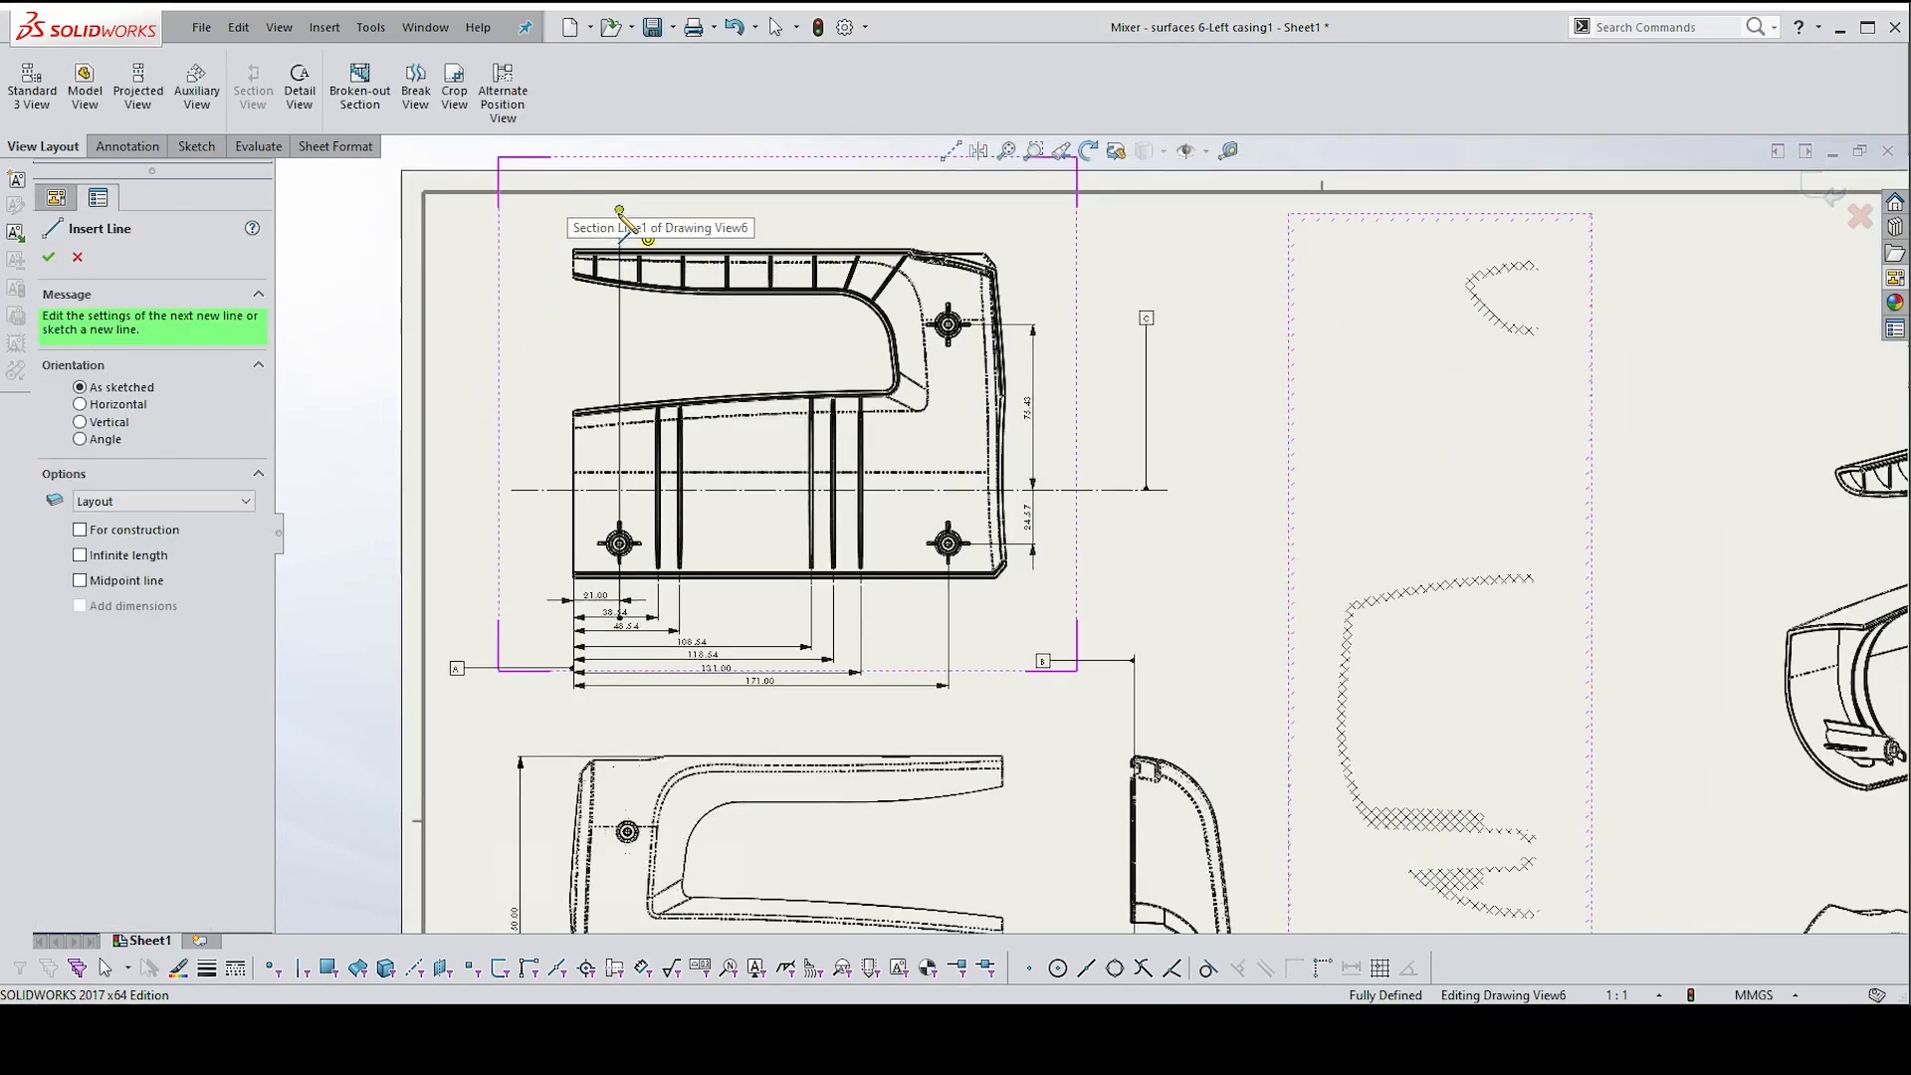
key(Escape)
drag(619, 212, 621, 378)
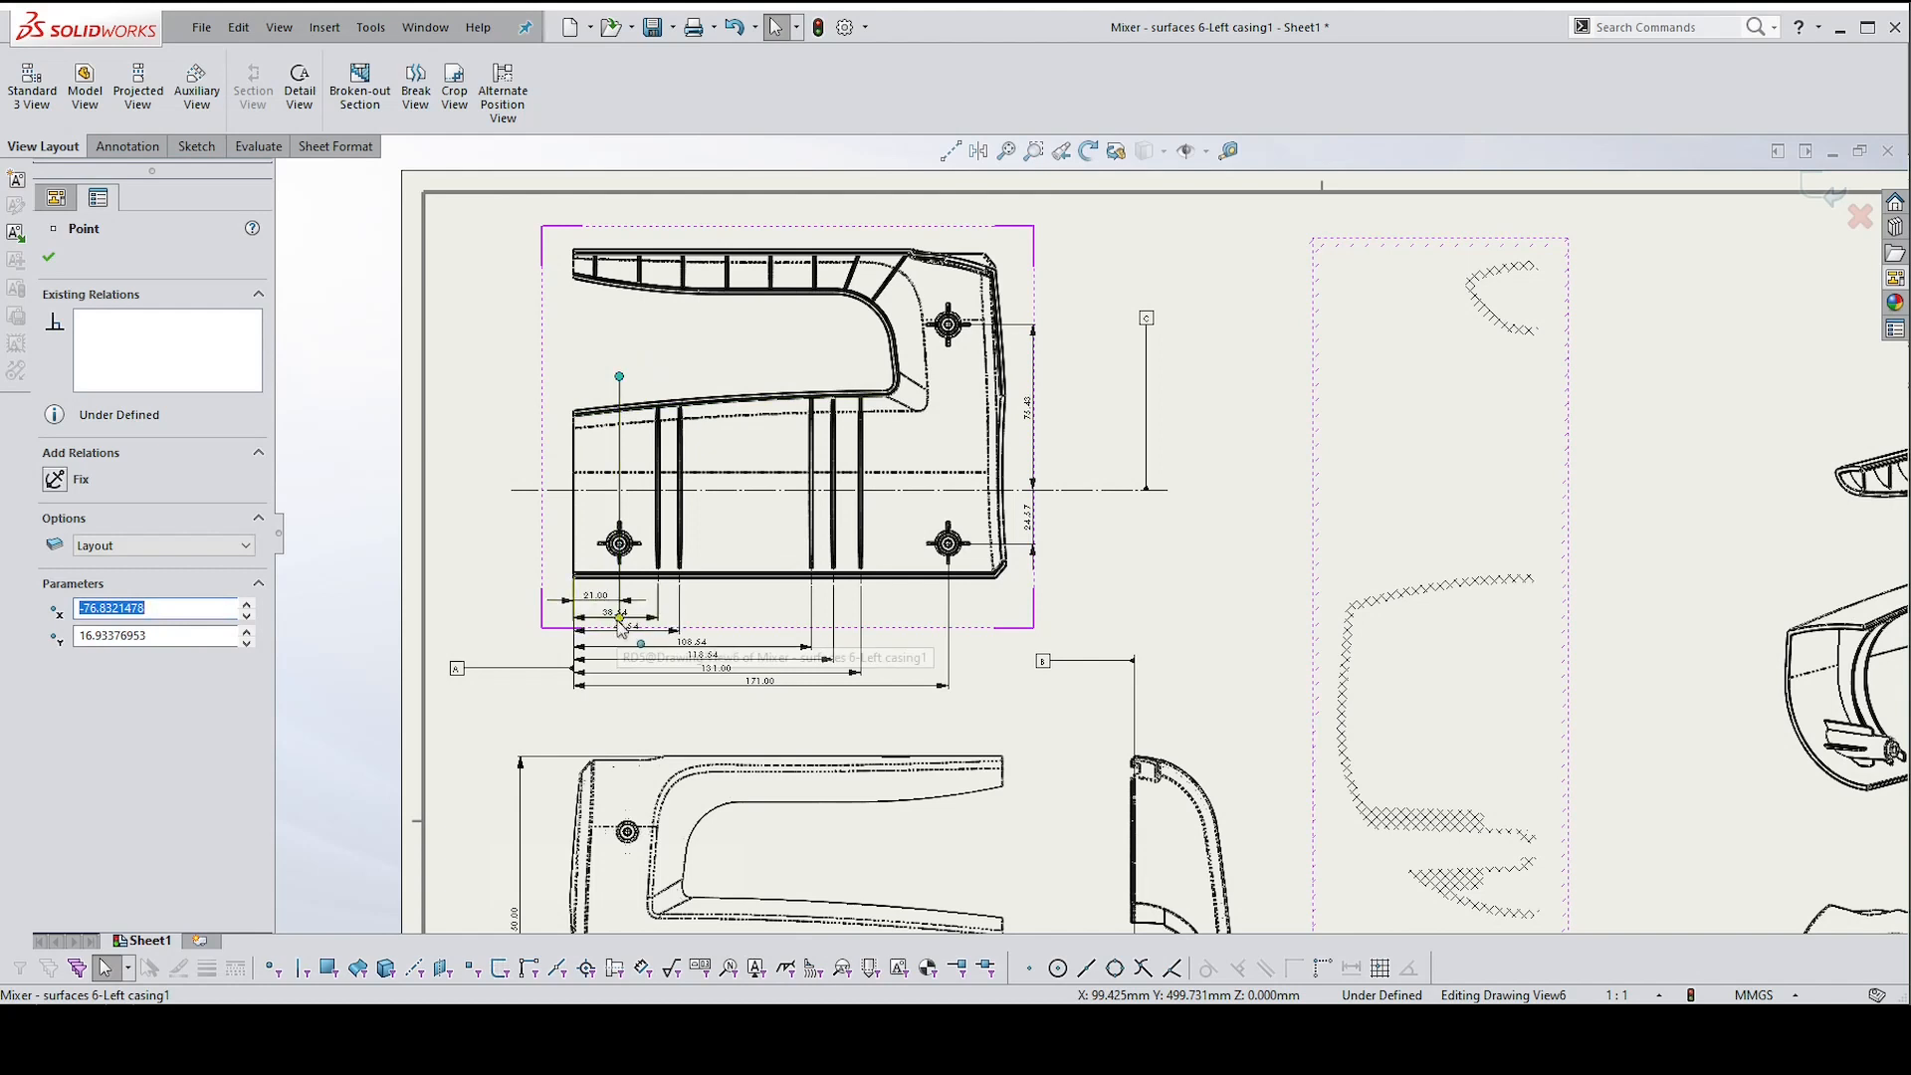
drag(621, 625, 622, 735)
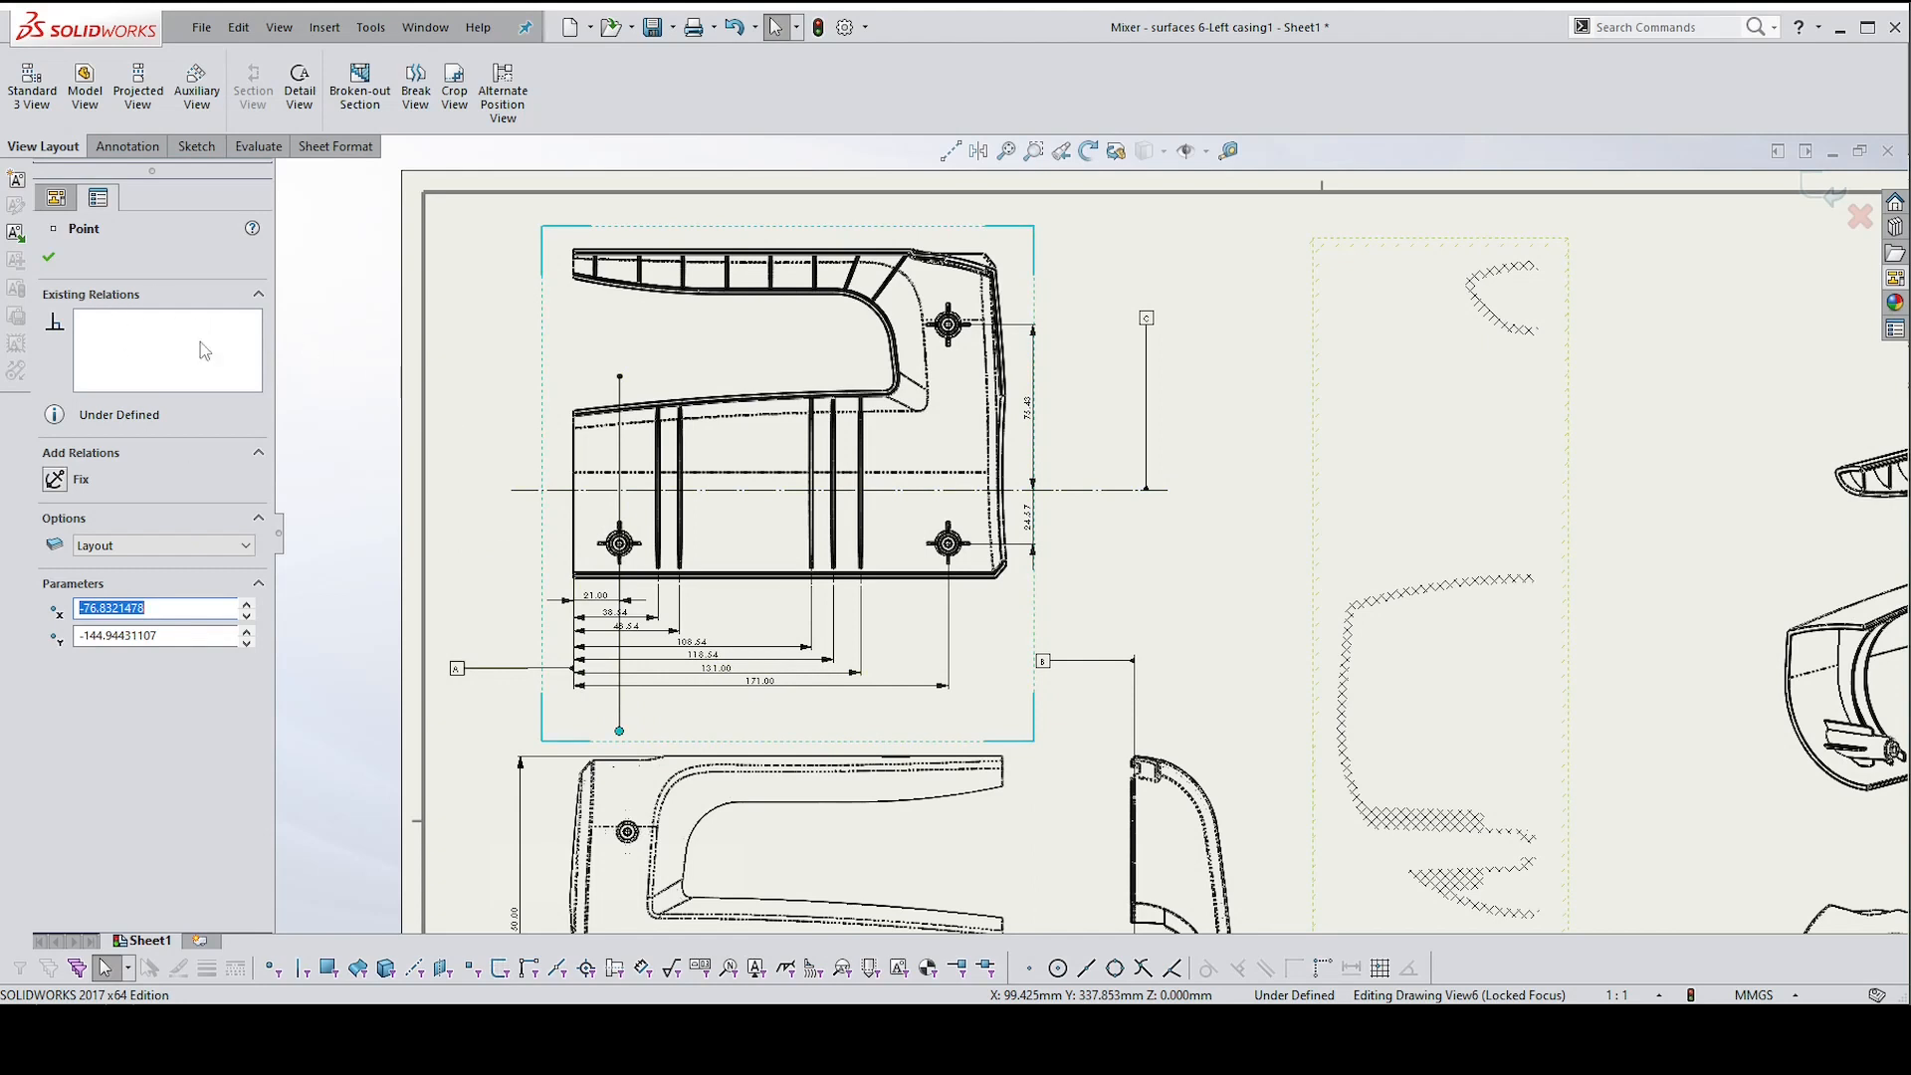
click(48, 259)
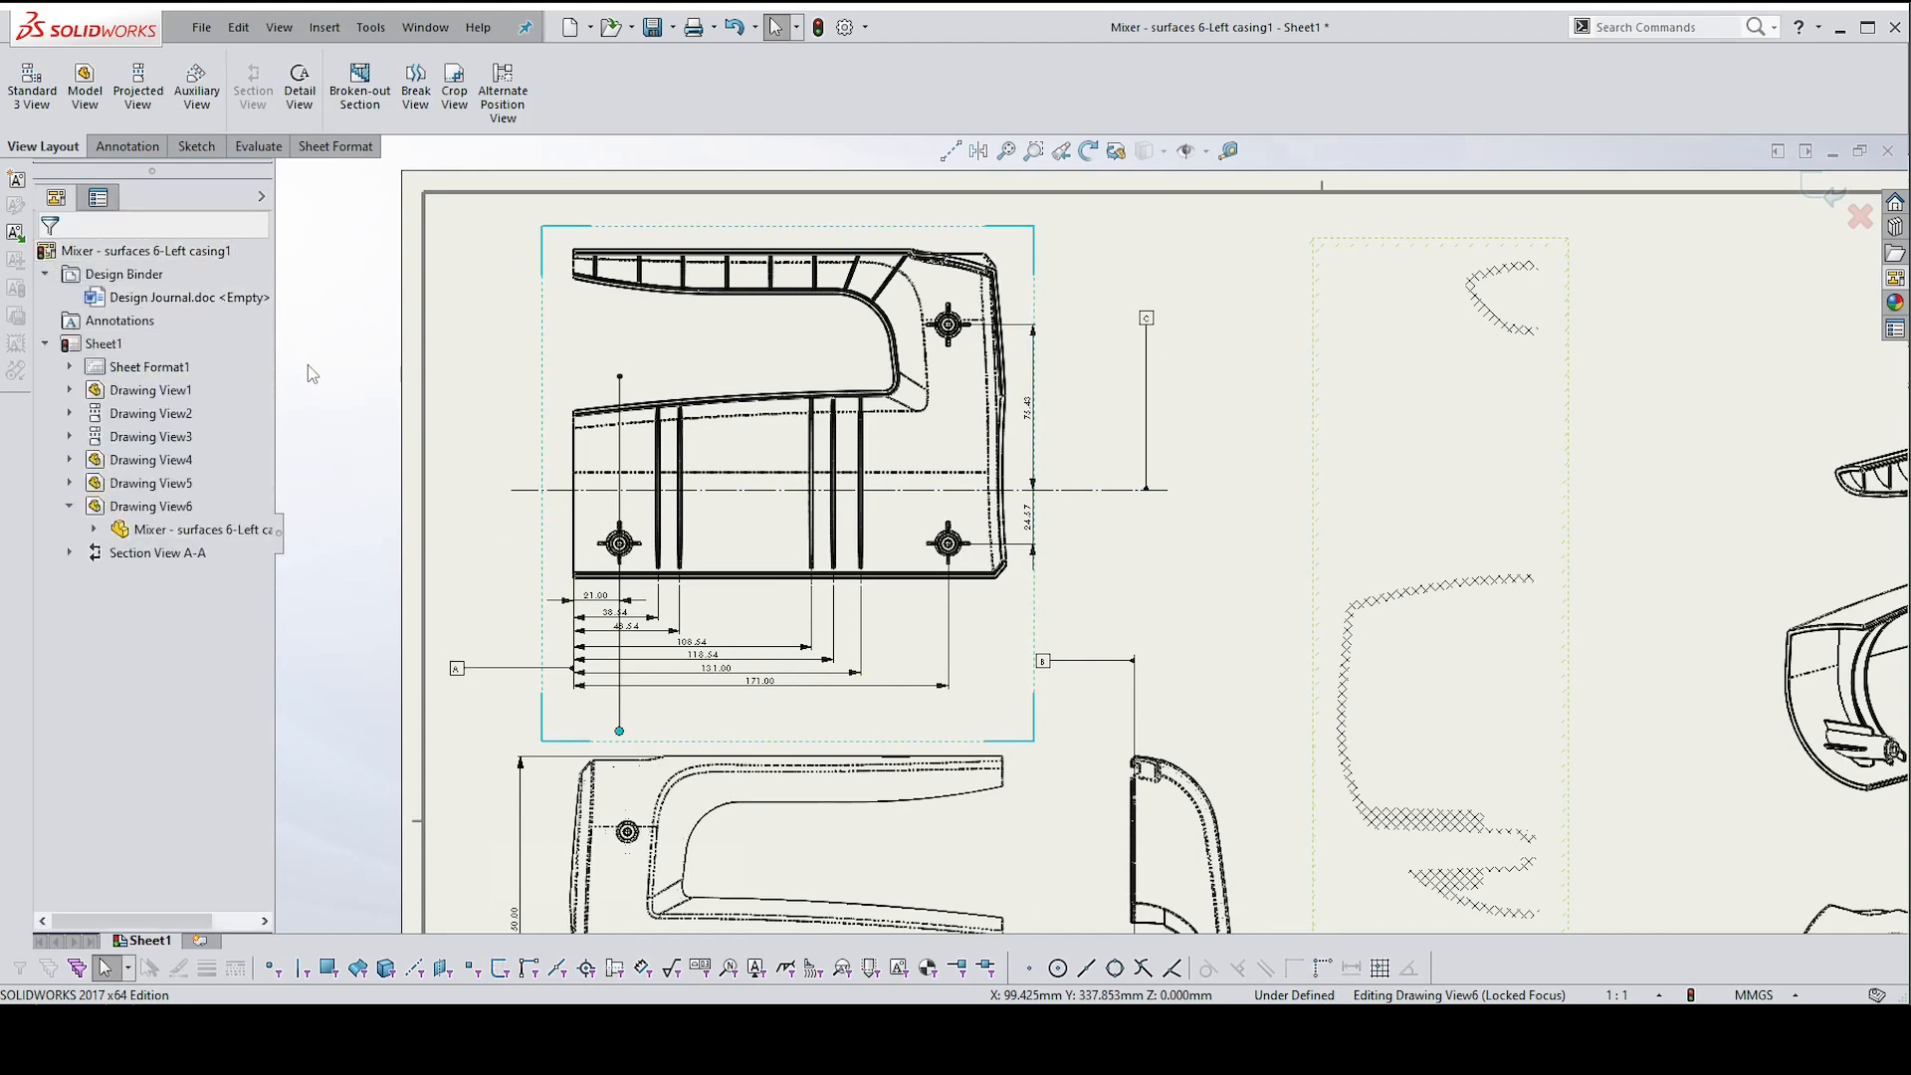
click(1836, 199)
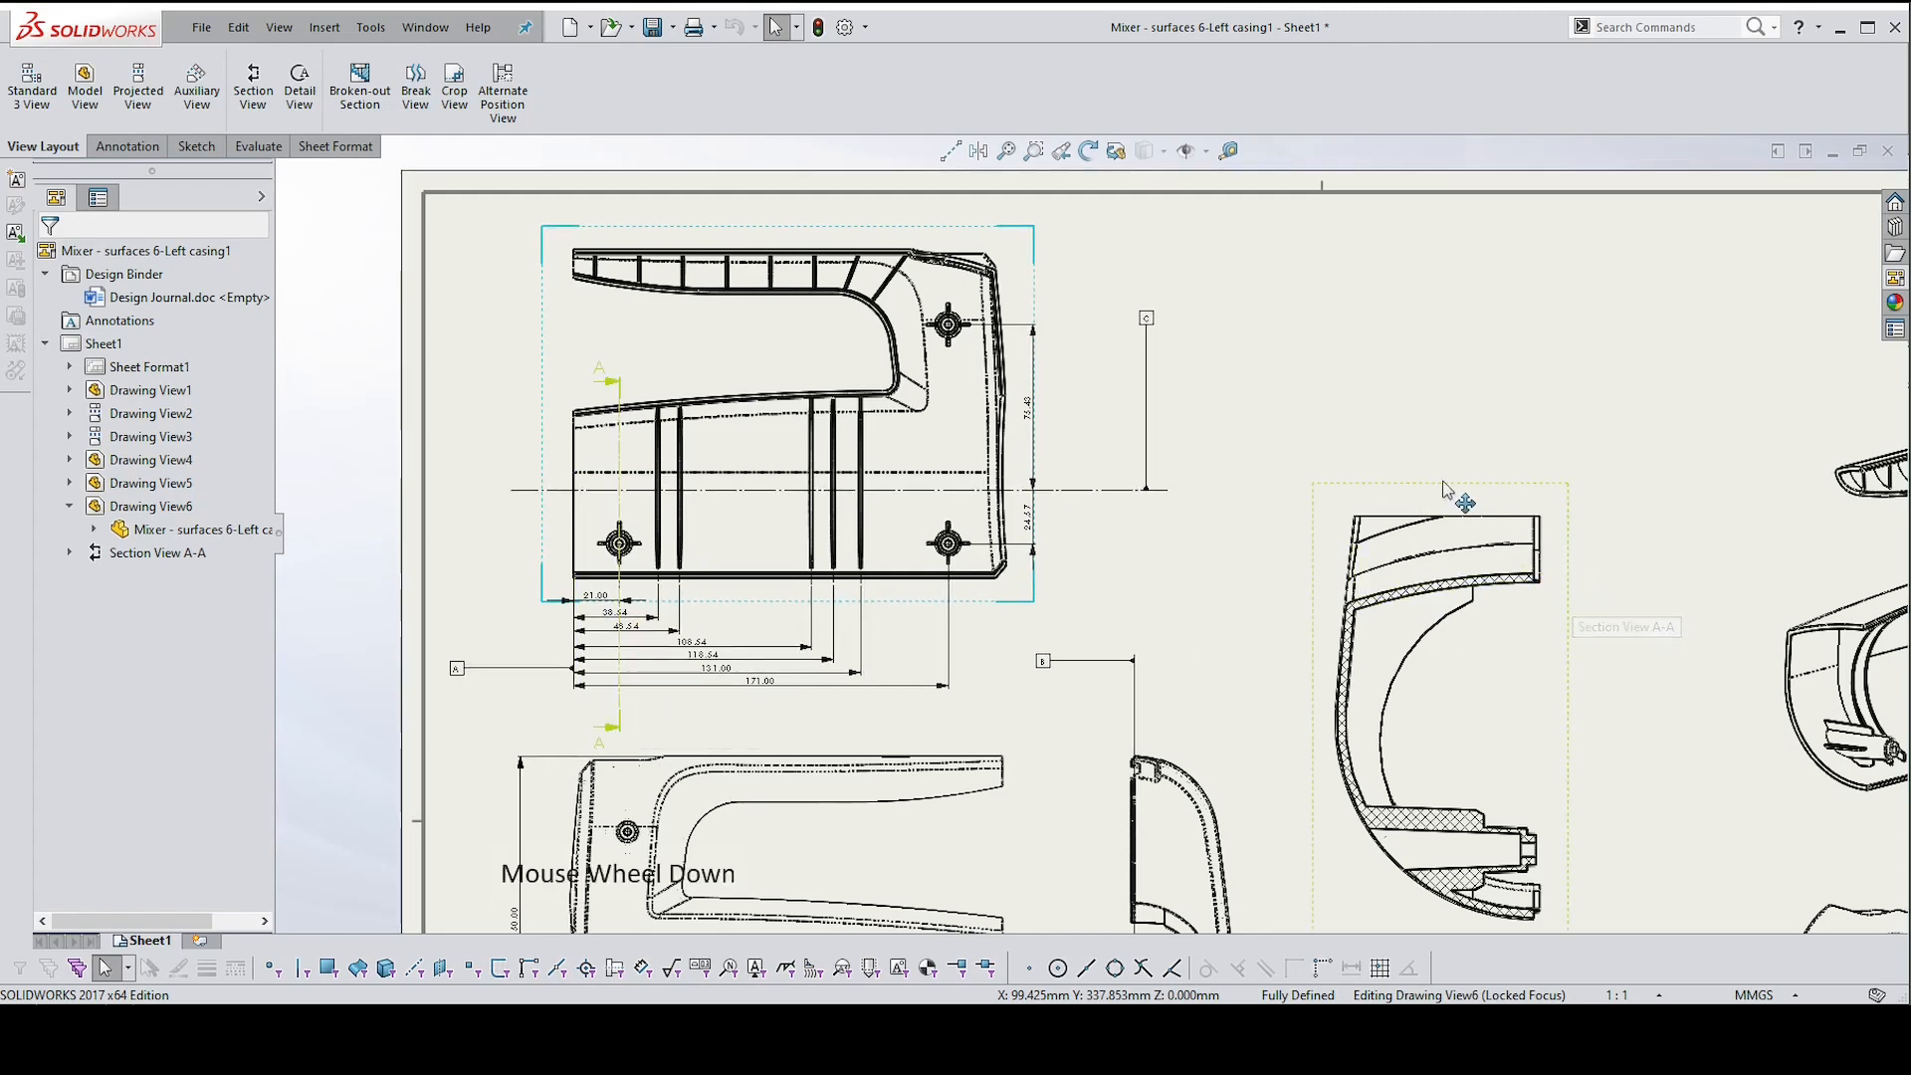
Add a center mark to the large inner arc in Section View A-A, with document defaults off and extended lines on
scroll(1453, 503, down, 1)
scroll(1443, 527, down, 1)
scroll(1438, 689, up, 1)
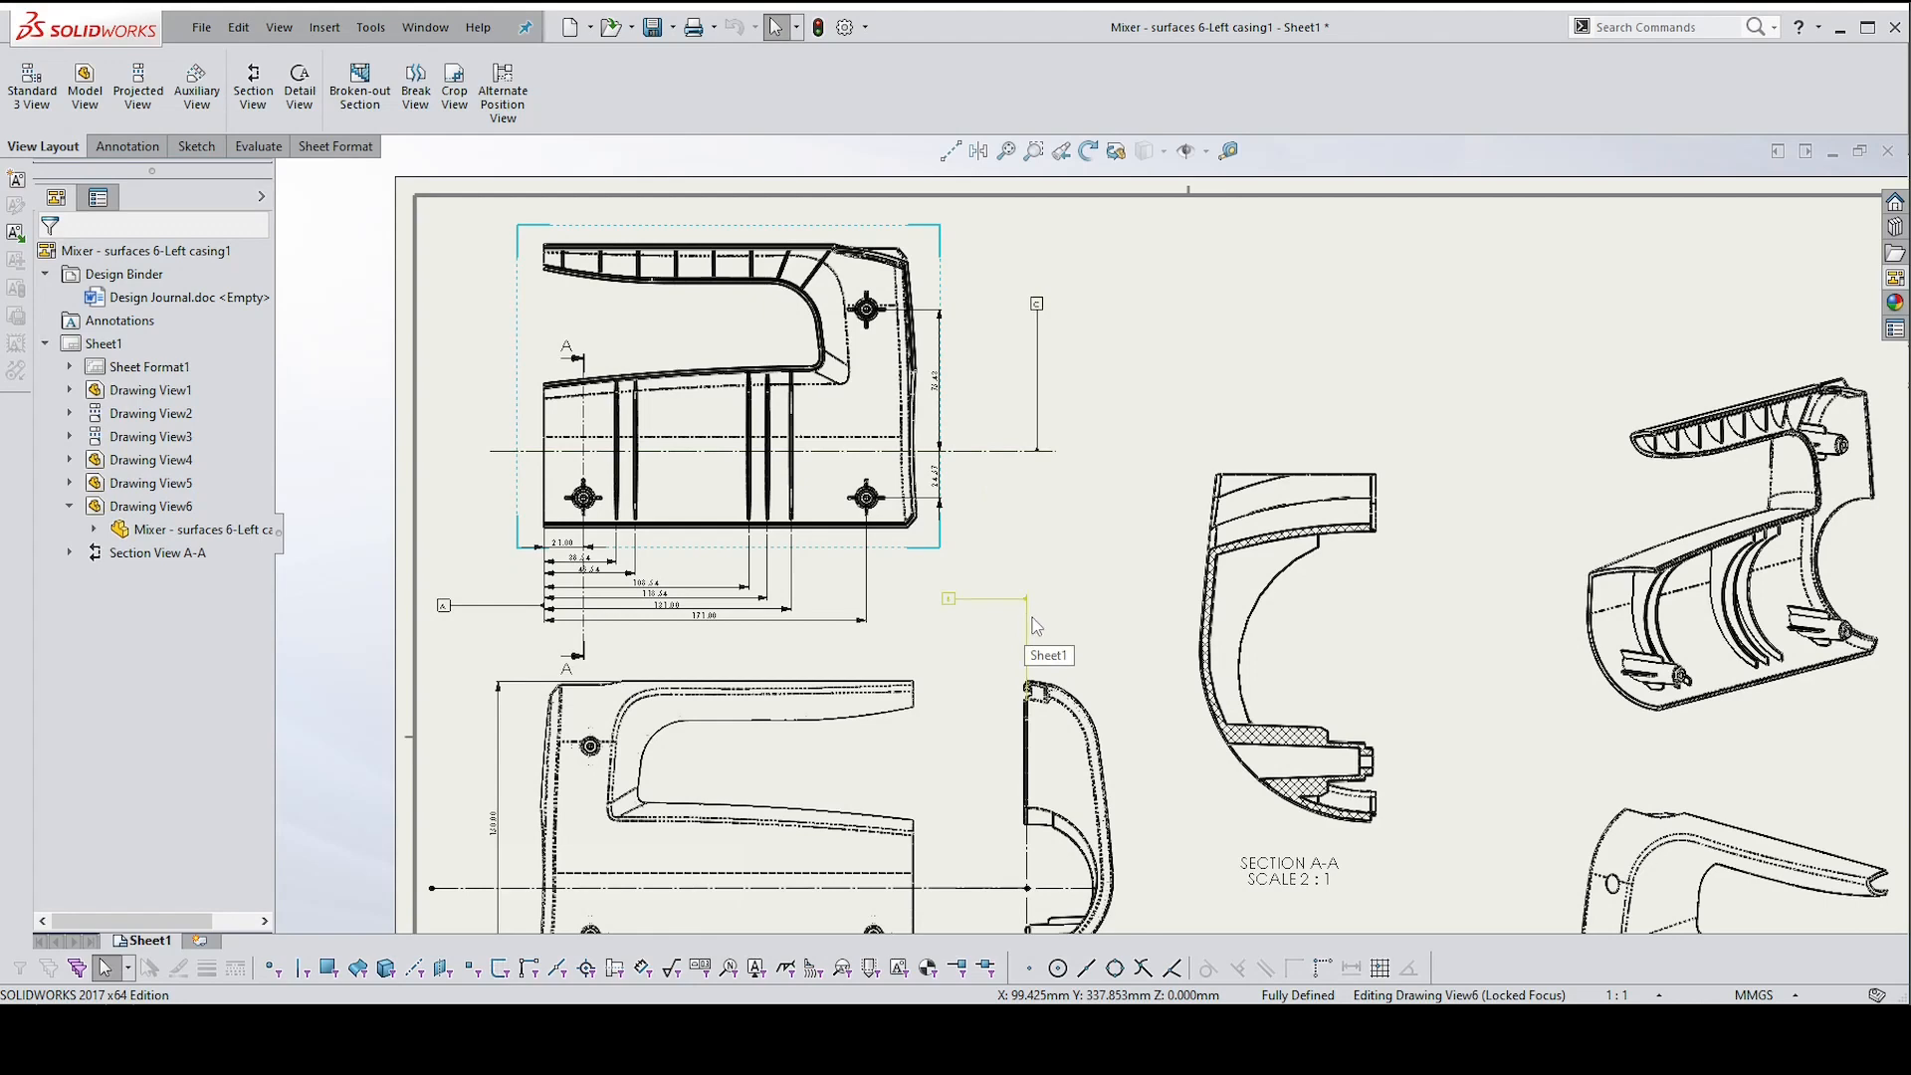
scroll(1493, 697, up, 1)
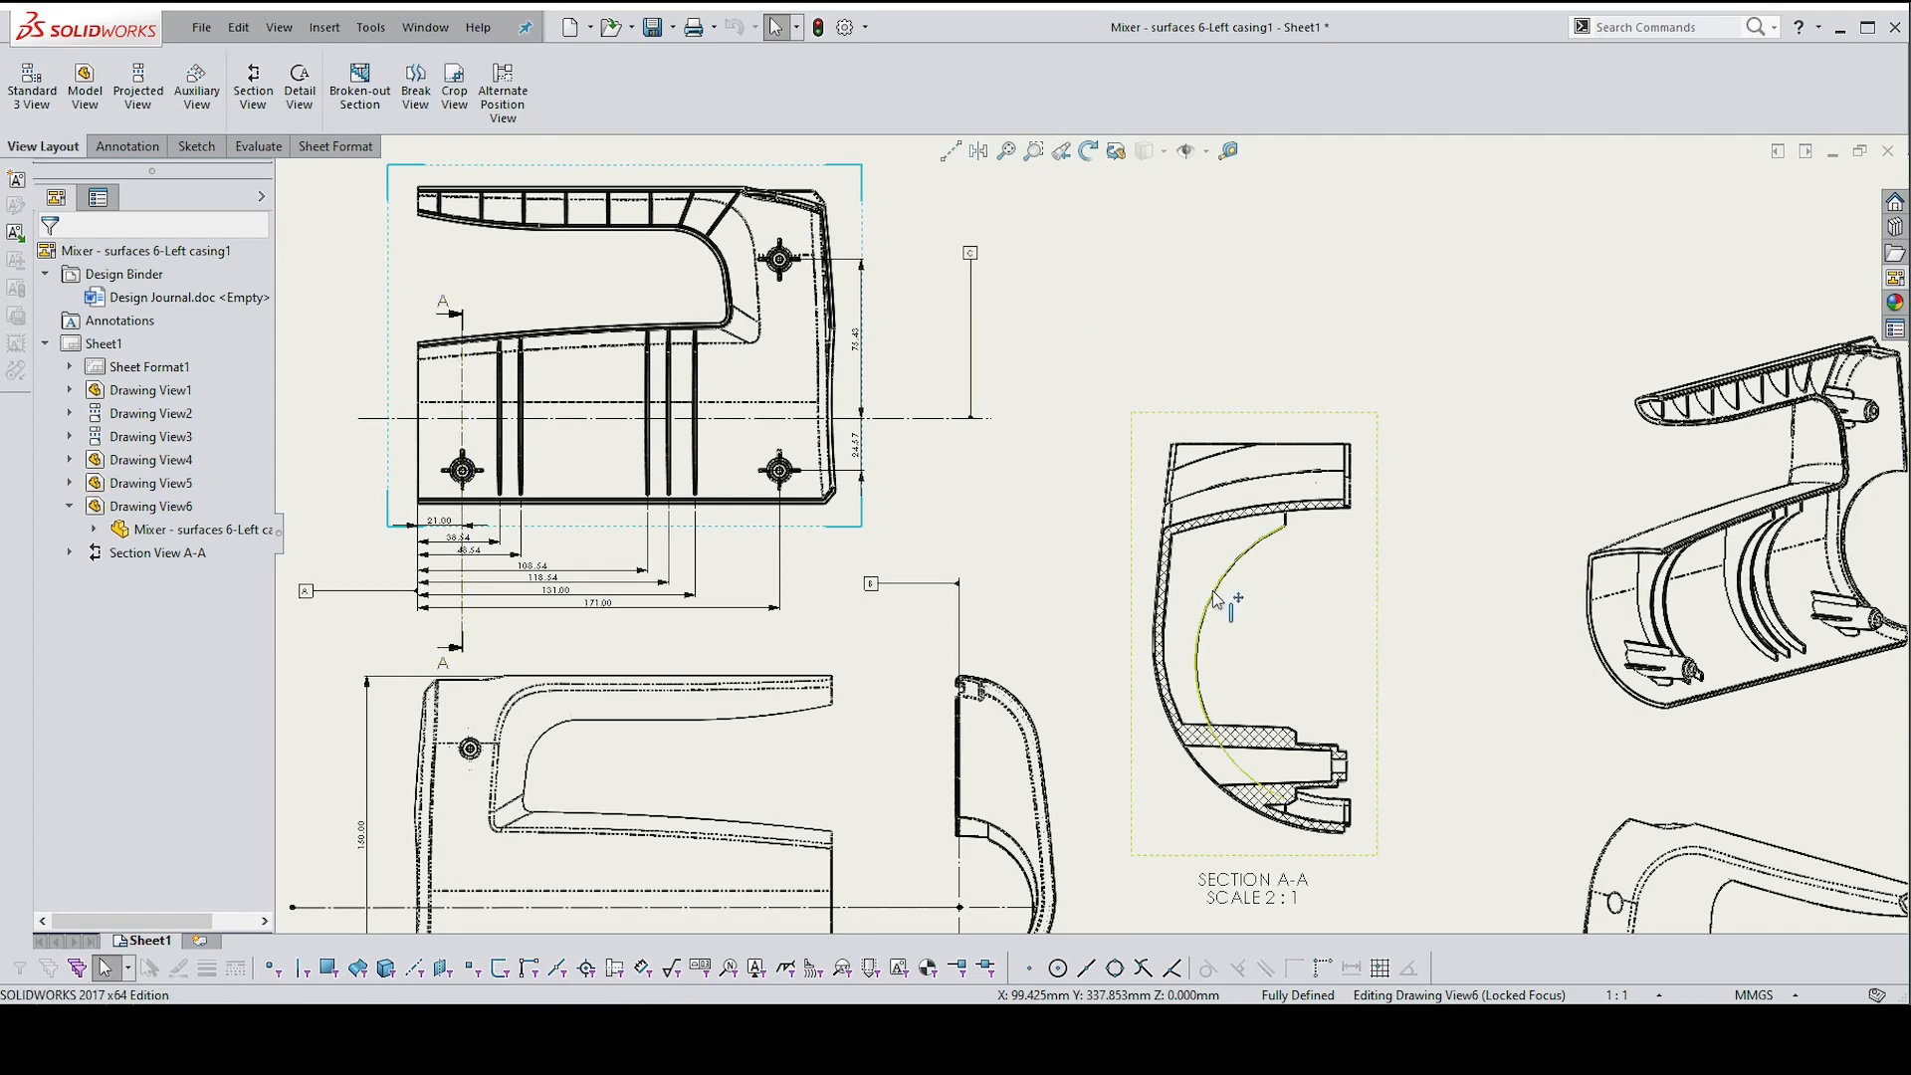
click(1298, 633)
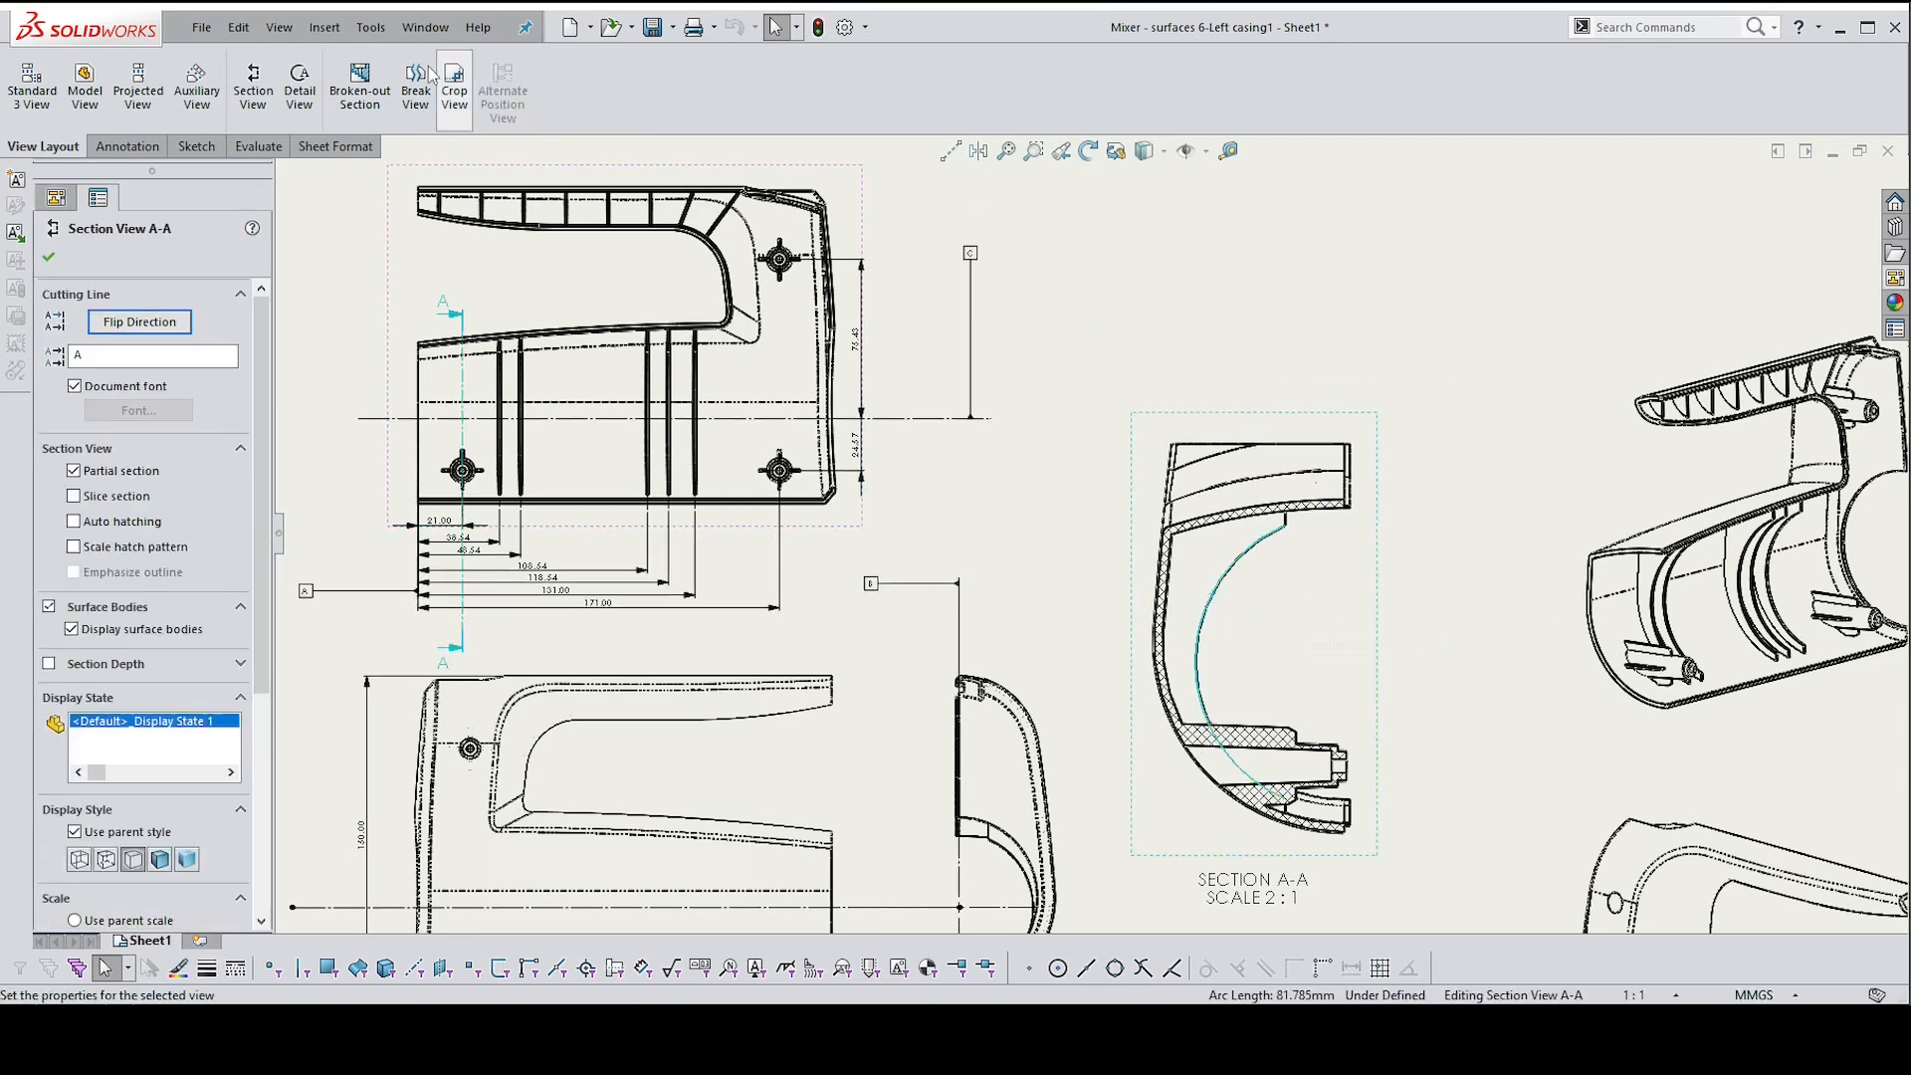
click(113, 148)
click(822, 63)
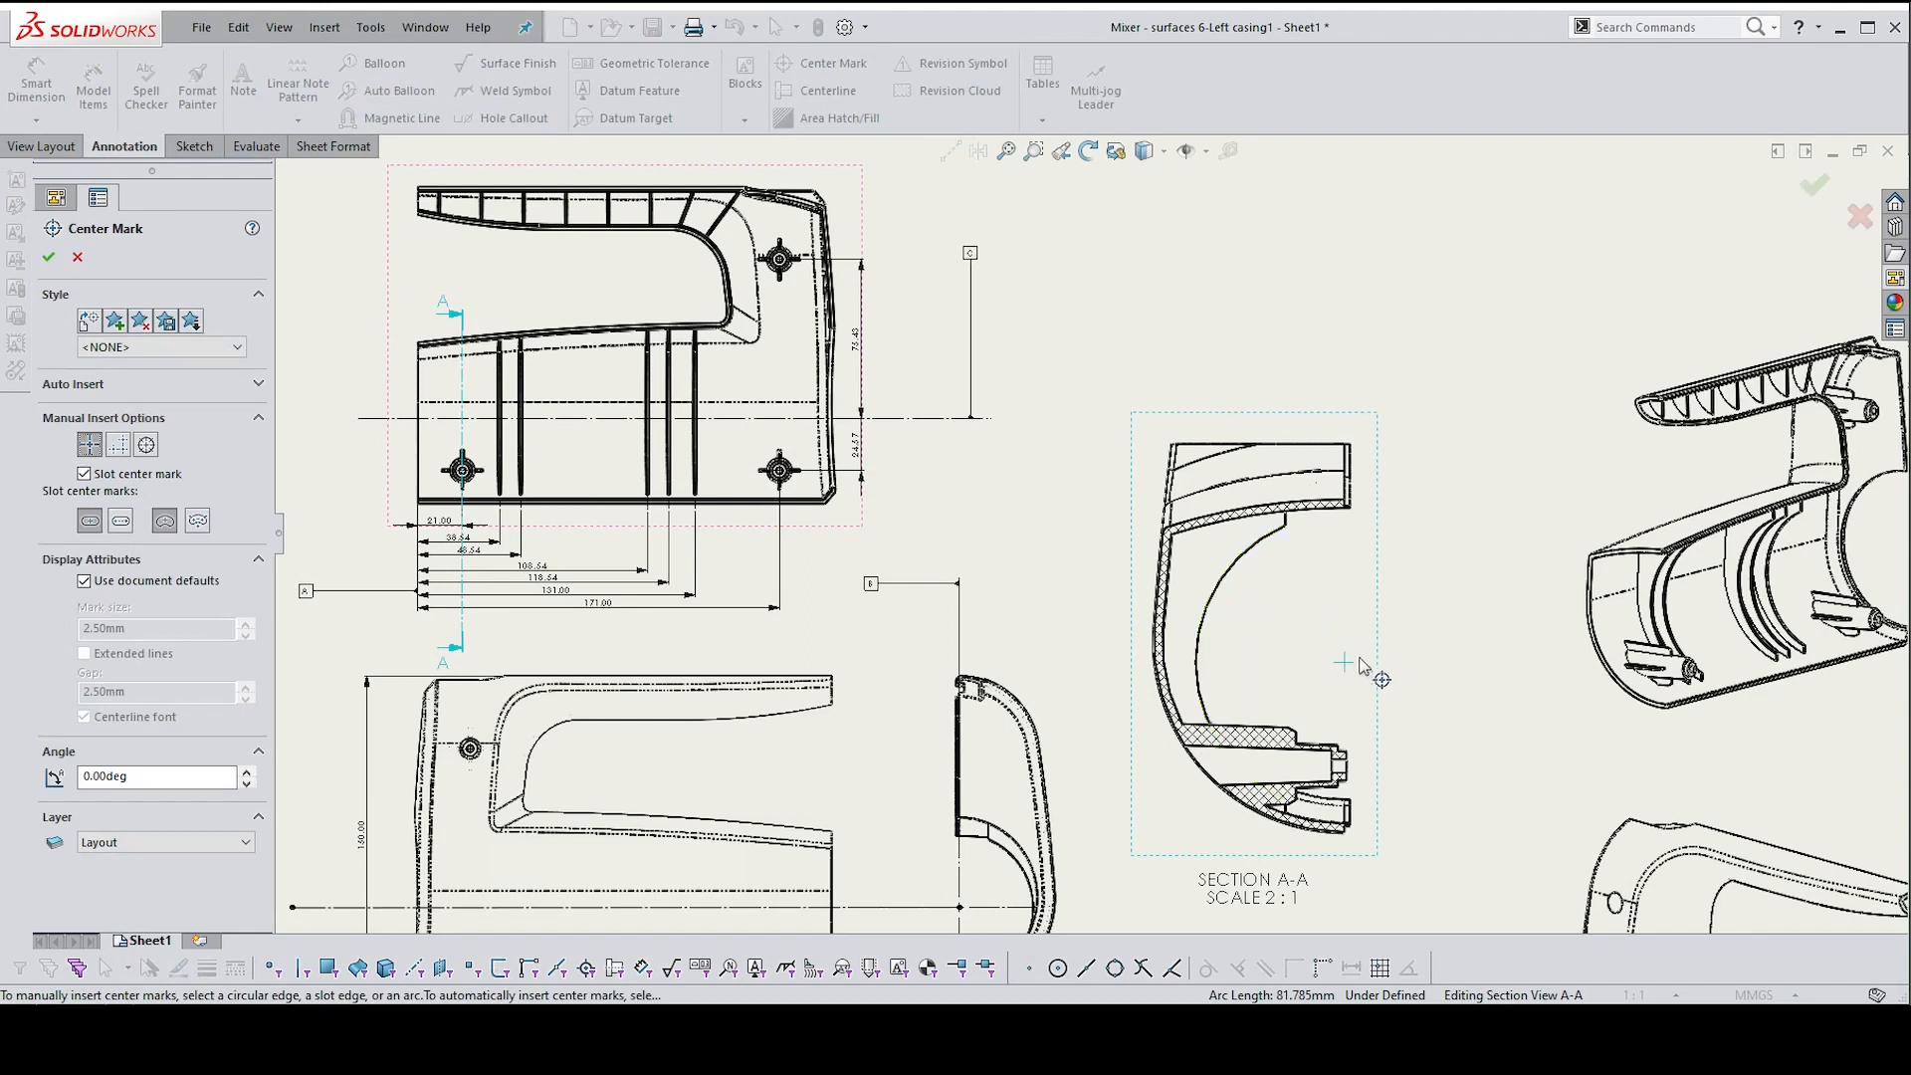
click(84, 583)
click(83, 654)
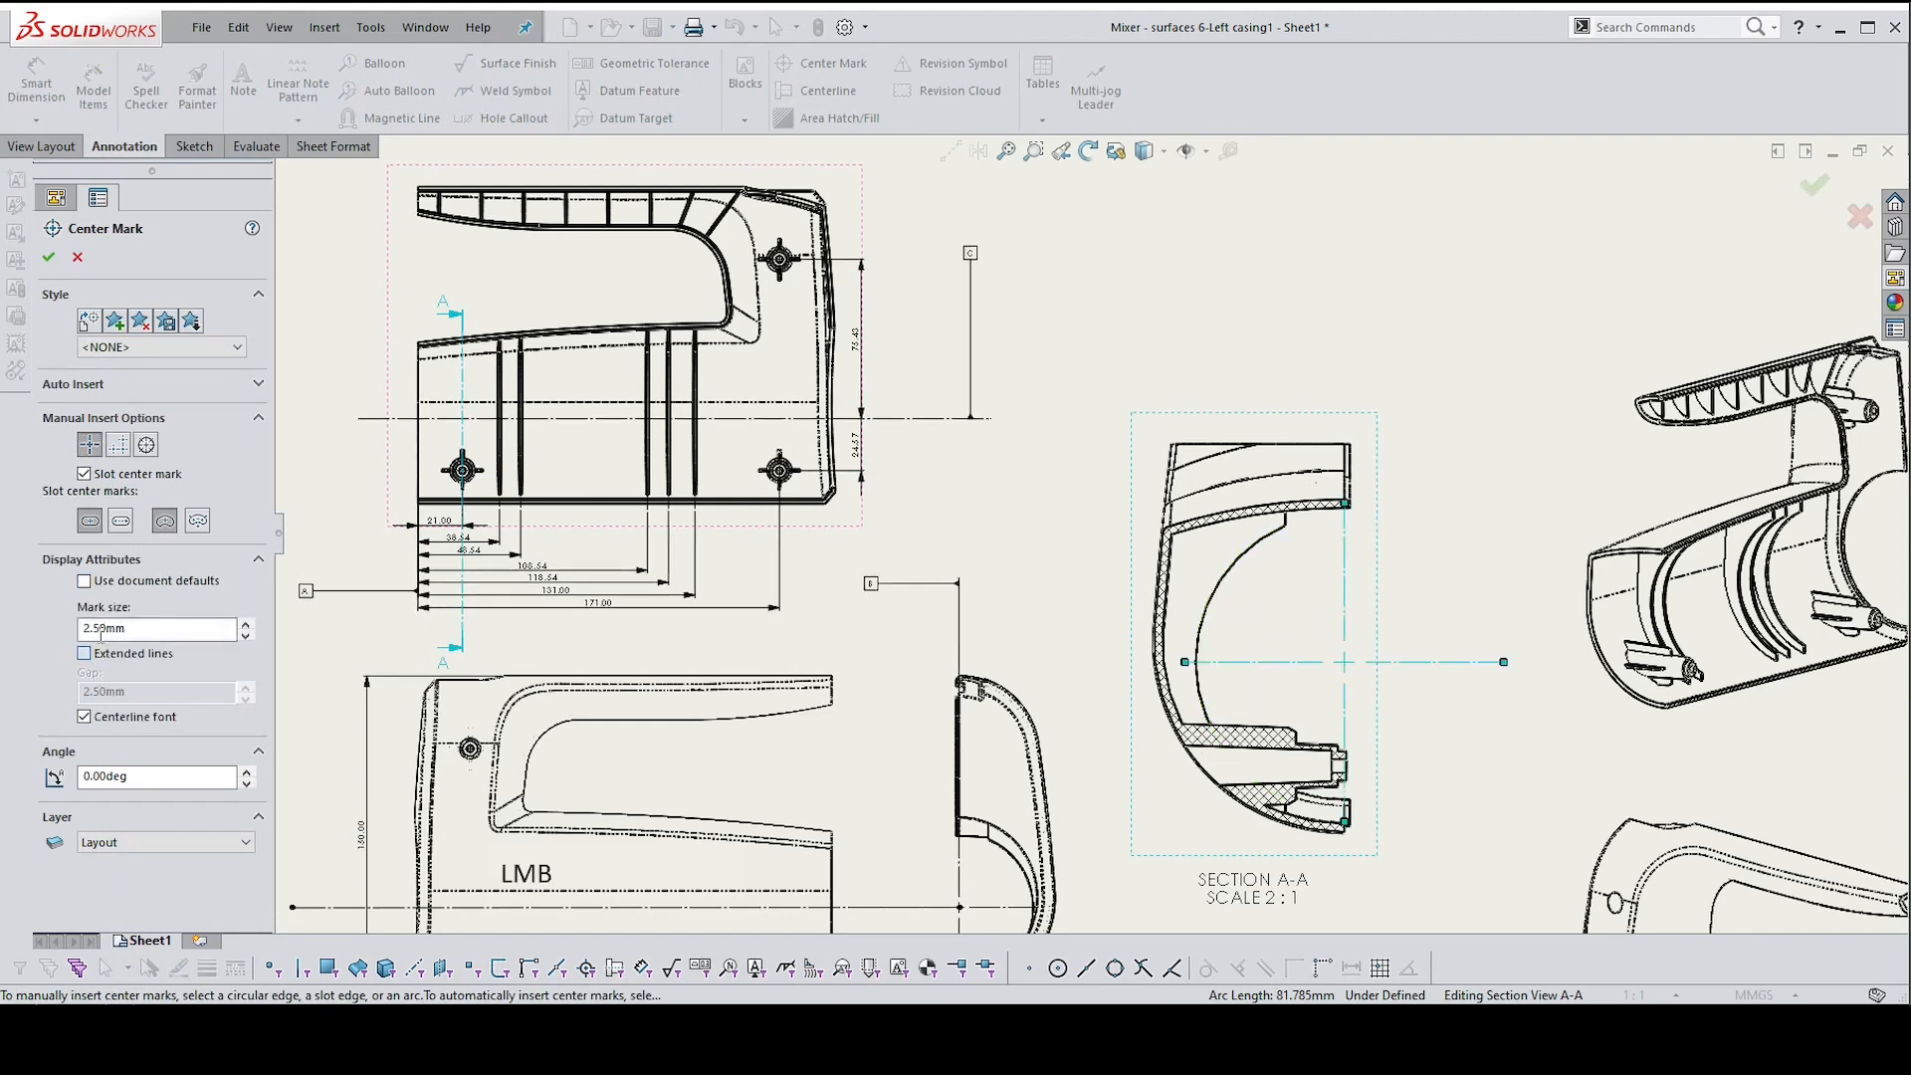
click(48, 259)
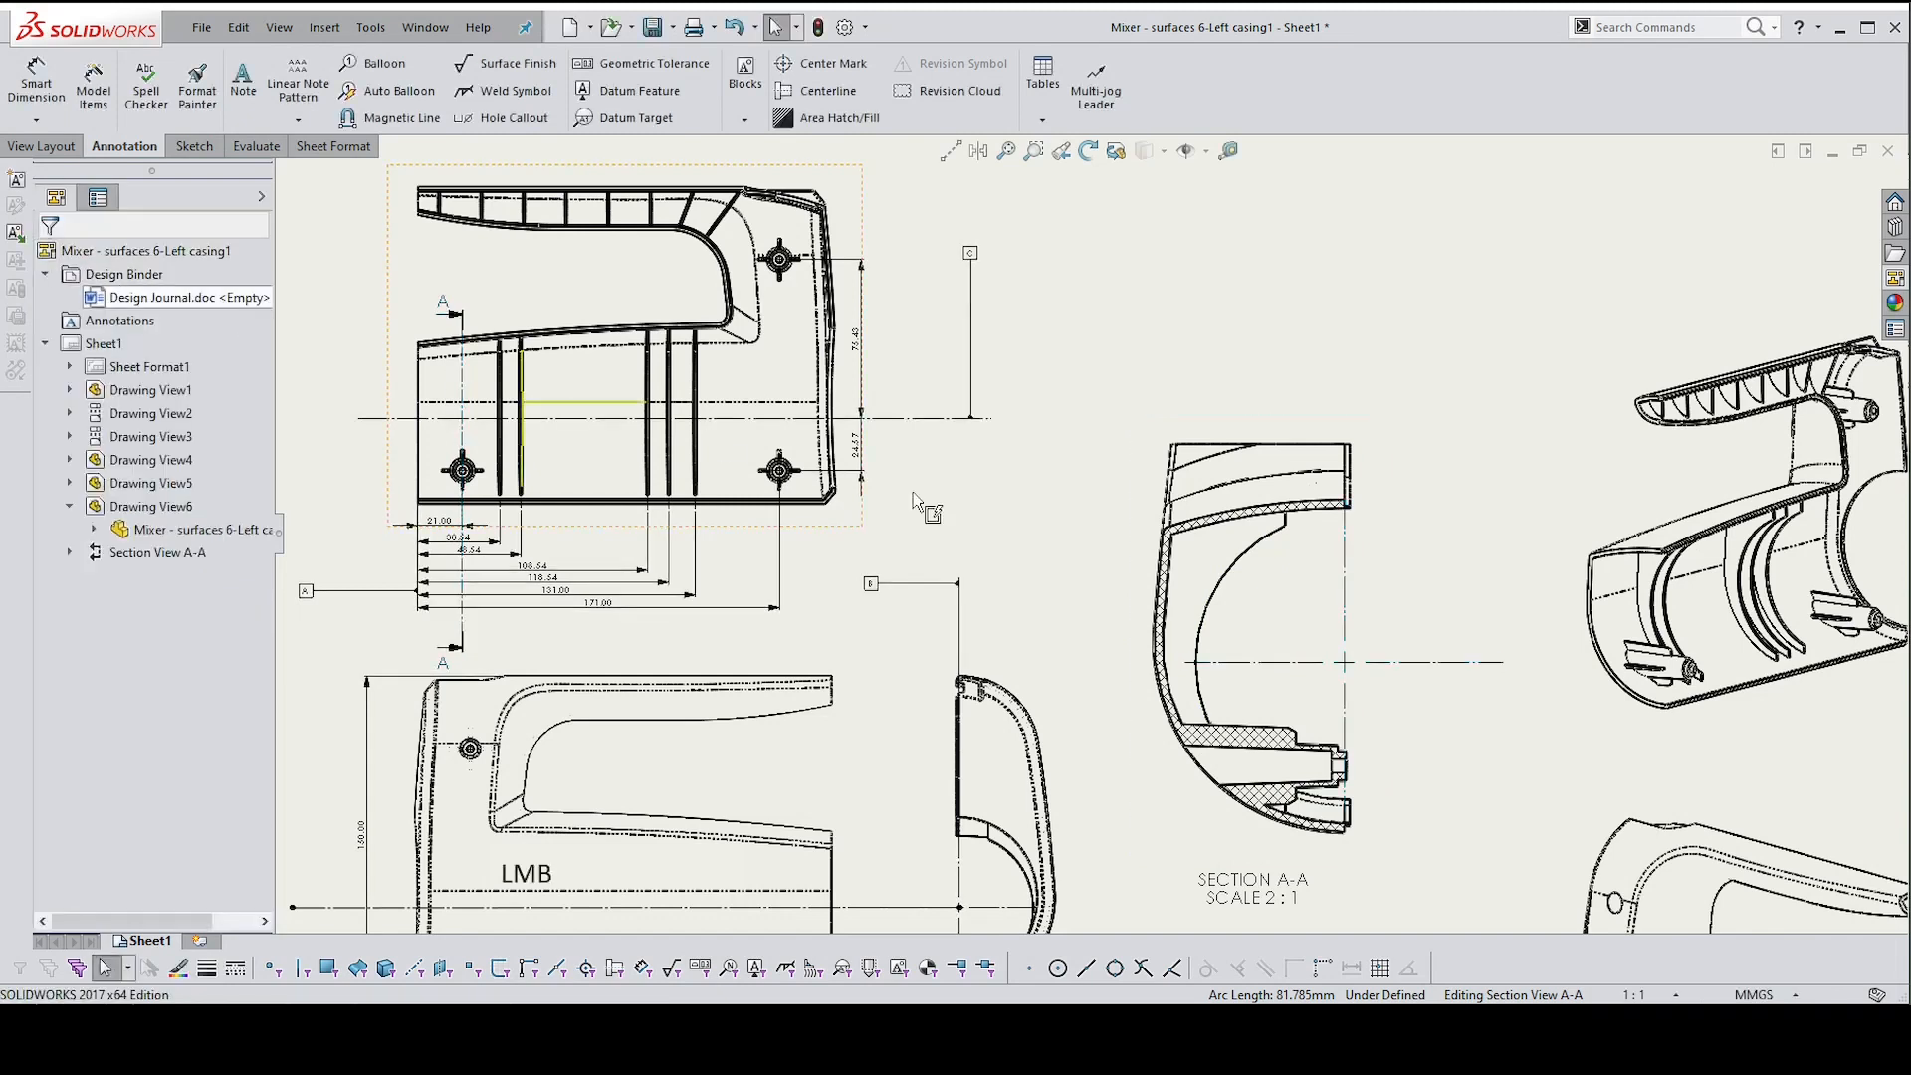
Stretch the center mark's horizontal line in Section View A-A outward past the casing's curved outer wall
click(1192, 666)
drag(1189, 667, 1021, 662)
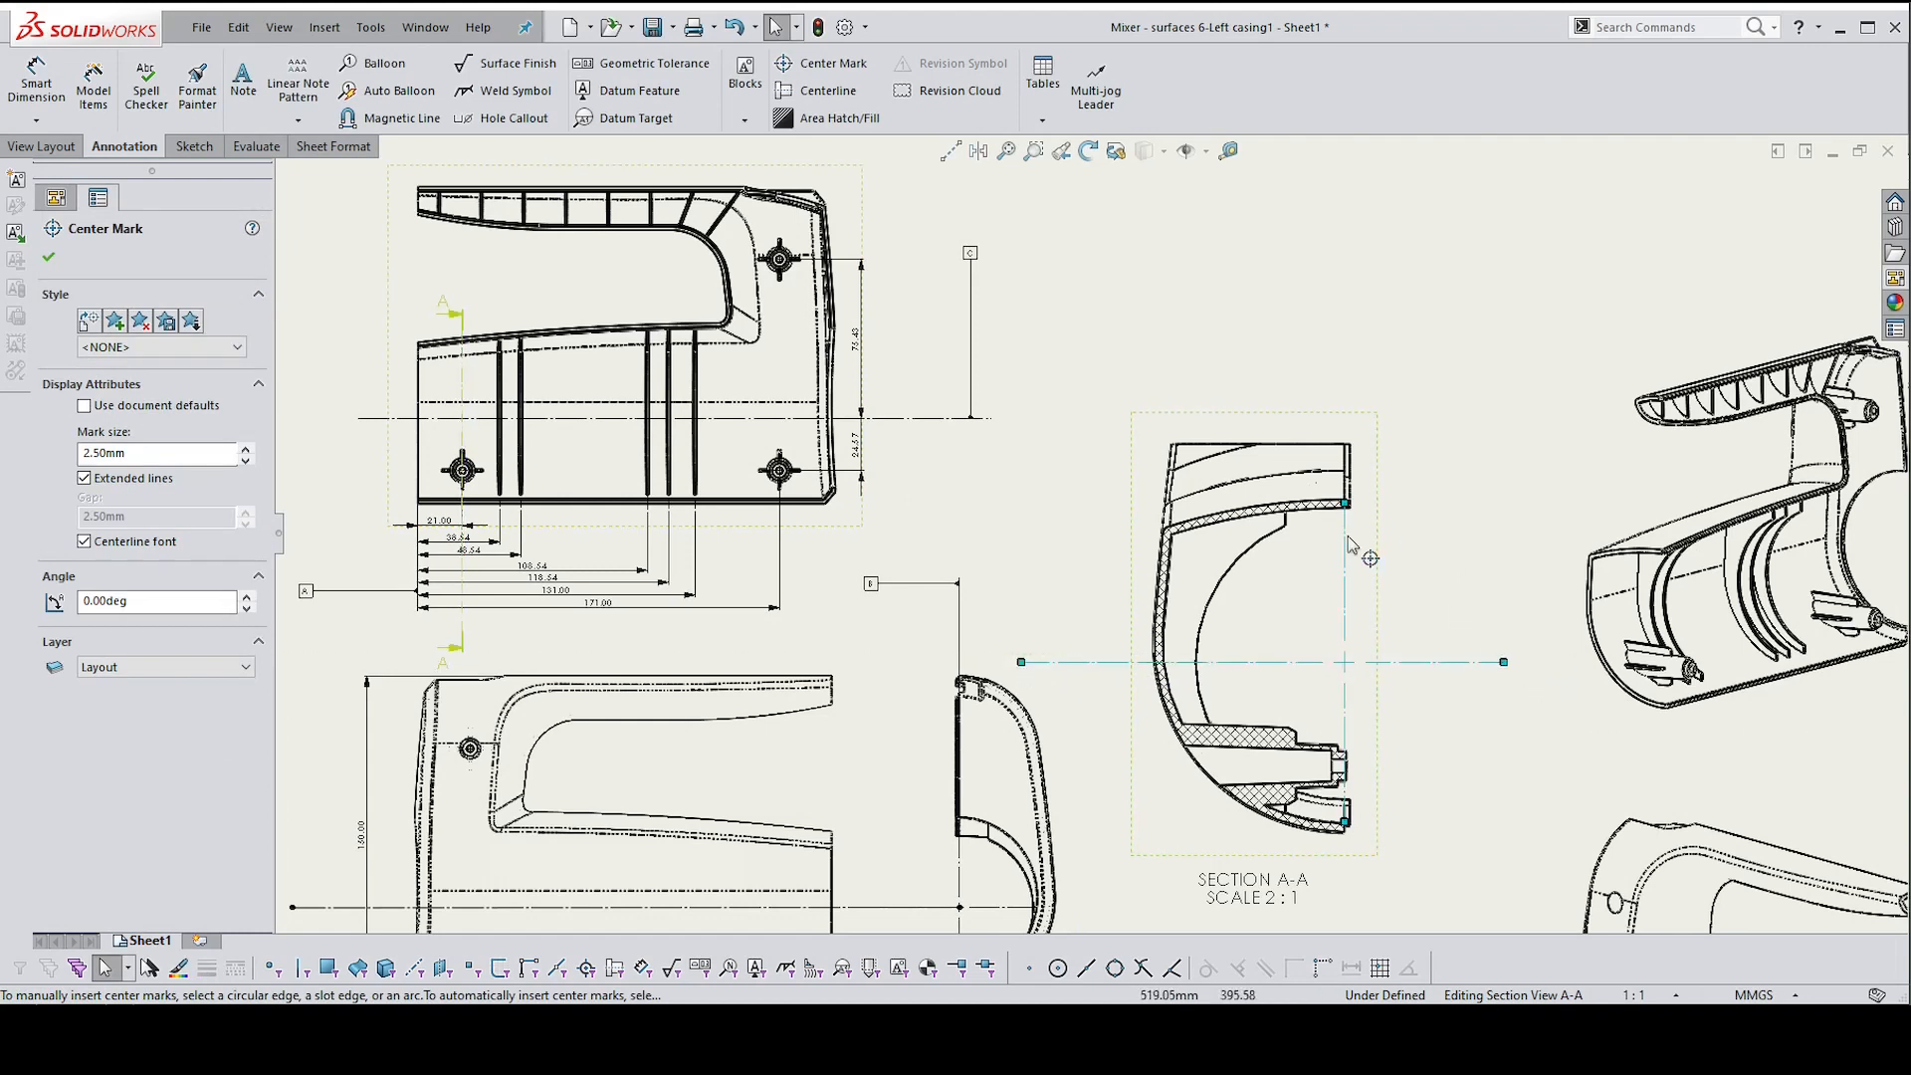
click(1506, 603)
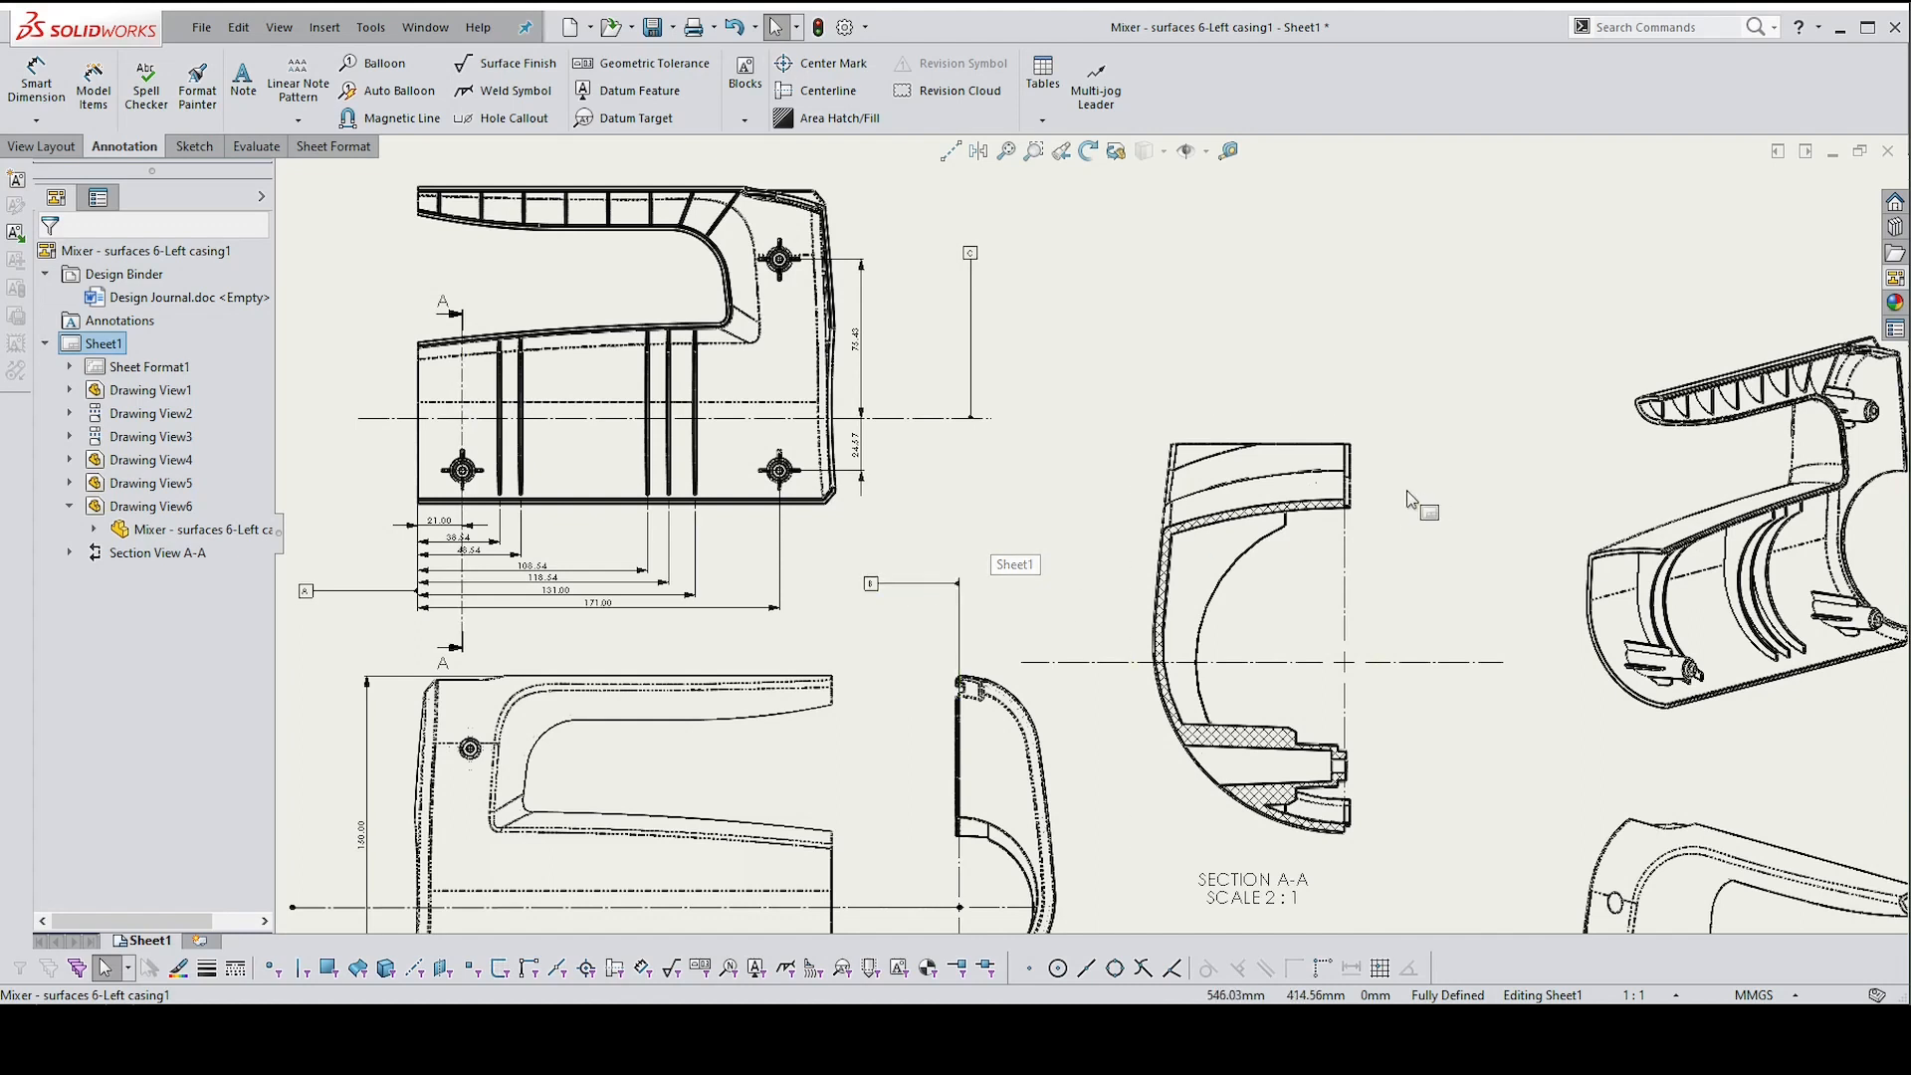
Copy datum B from the side view to the vertical center line of Section View A-A and place its label above the section
click(902, 588)
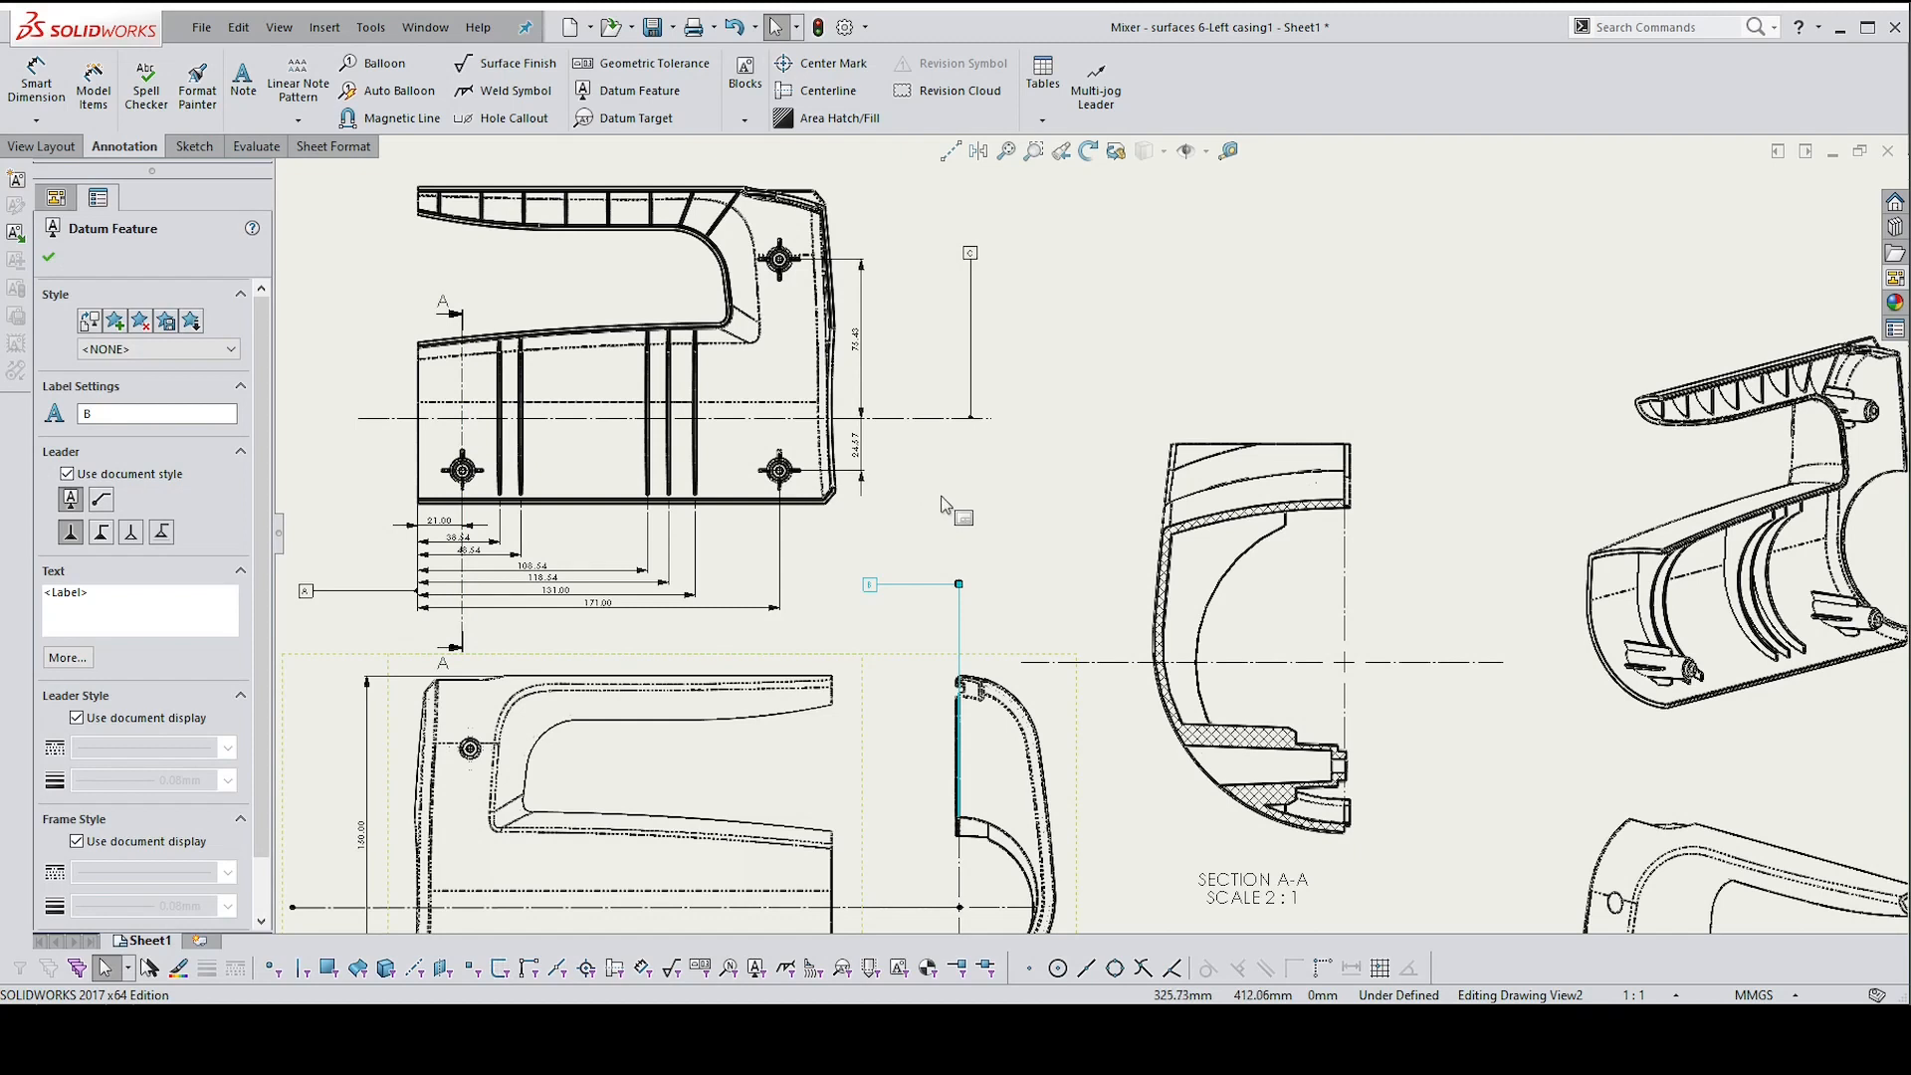
key(ctrl+c)
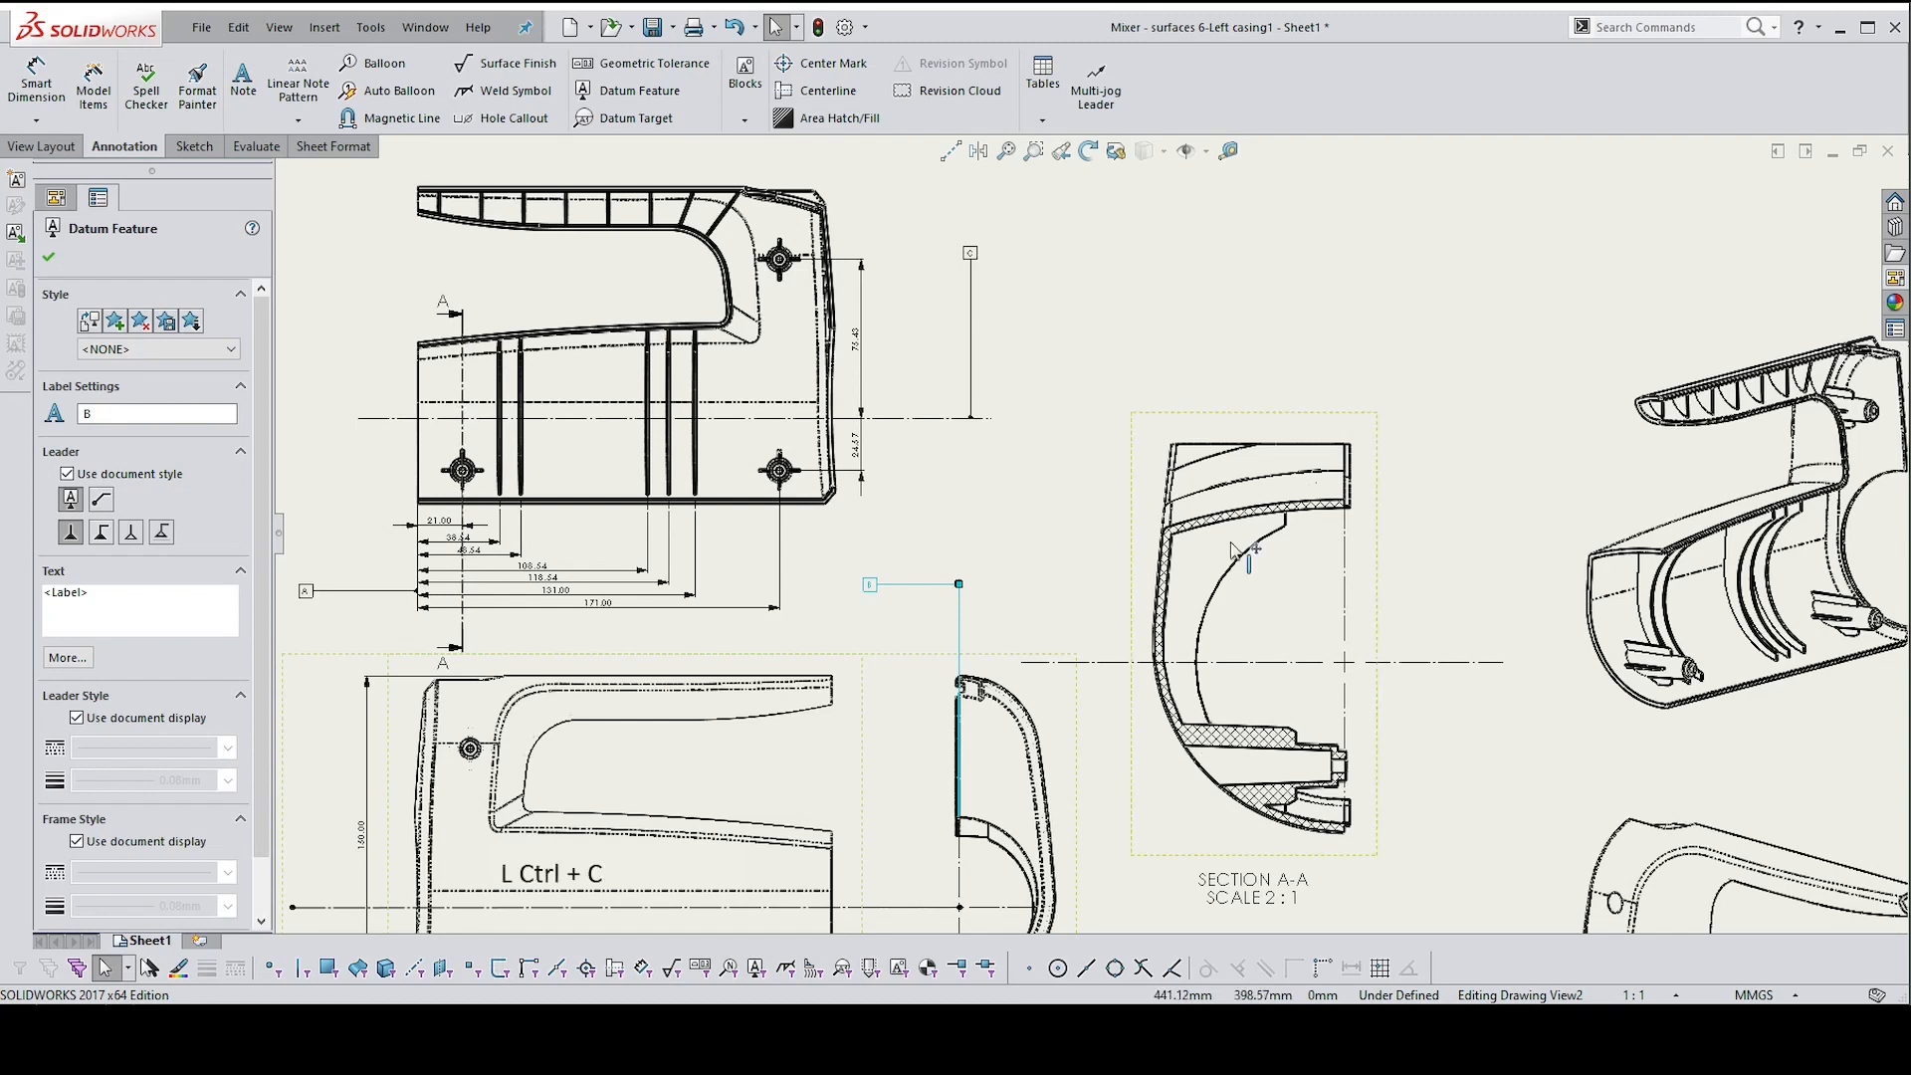
click(1346, 554)
key(ctrl+v)
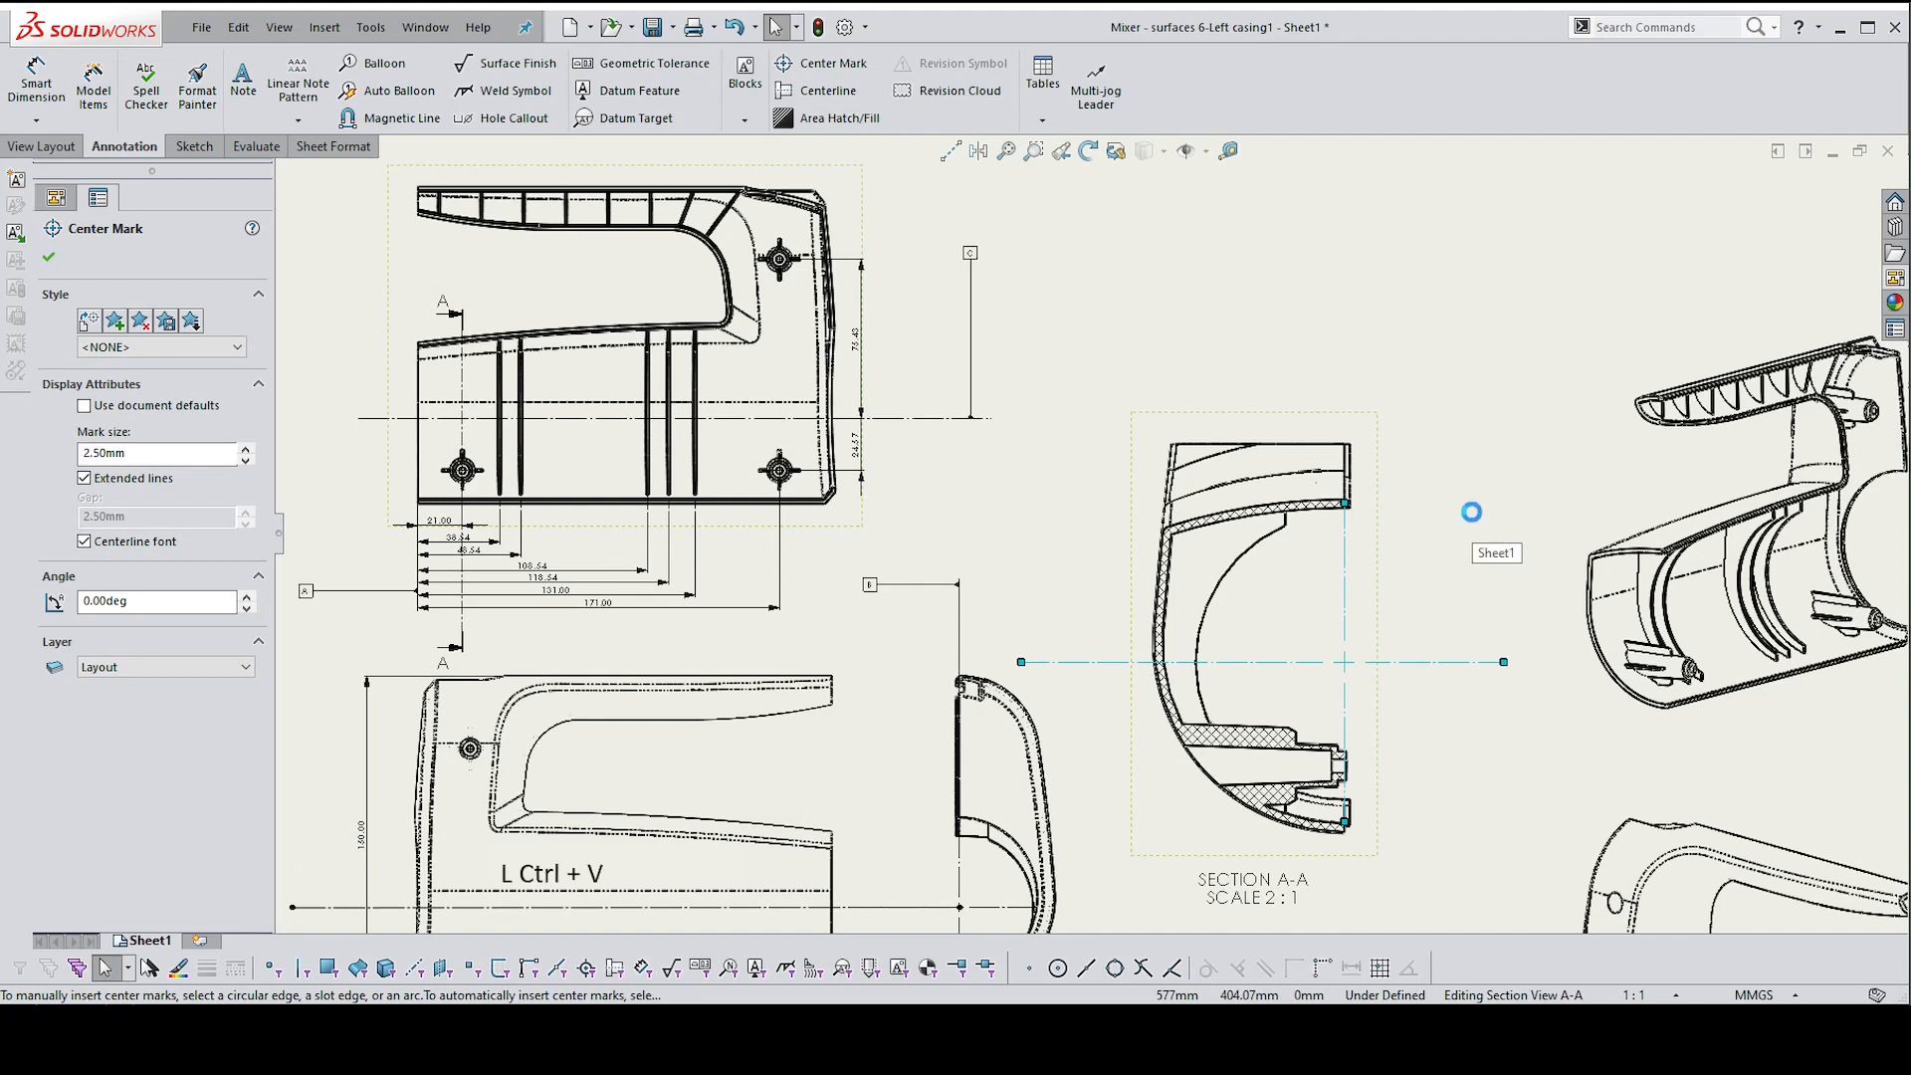
drag(1256, 556, 1453, 271)
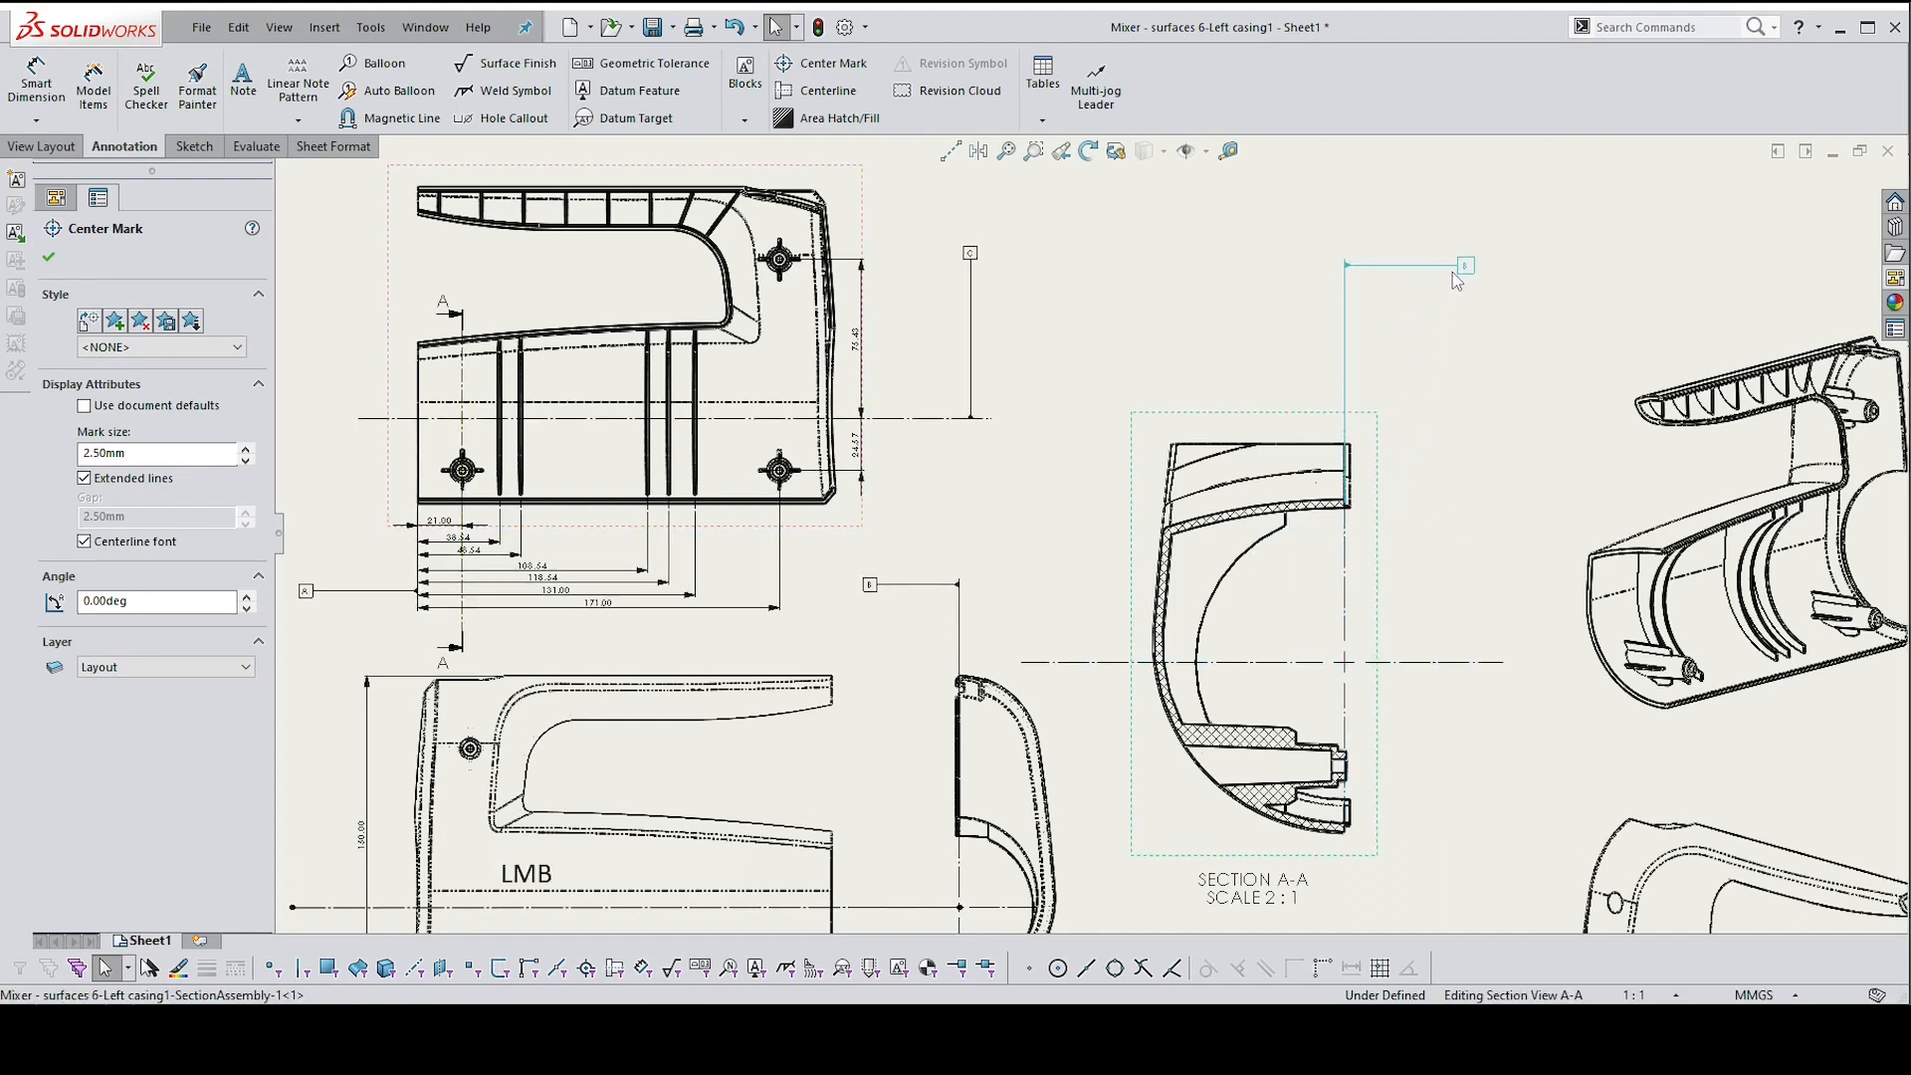
click(1469, 454)
Copy datum C from the upper casing view to the right end of the horizontal center line in Section View A-A
click(972, 298)
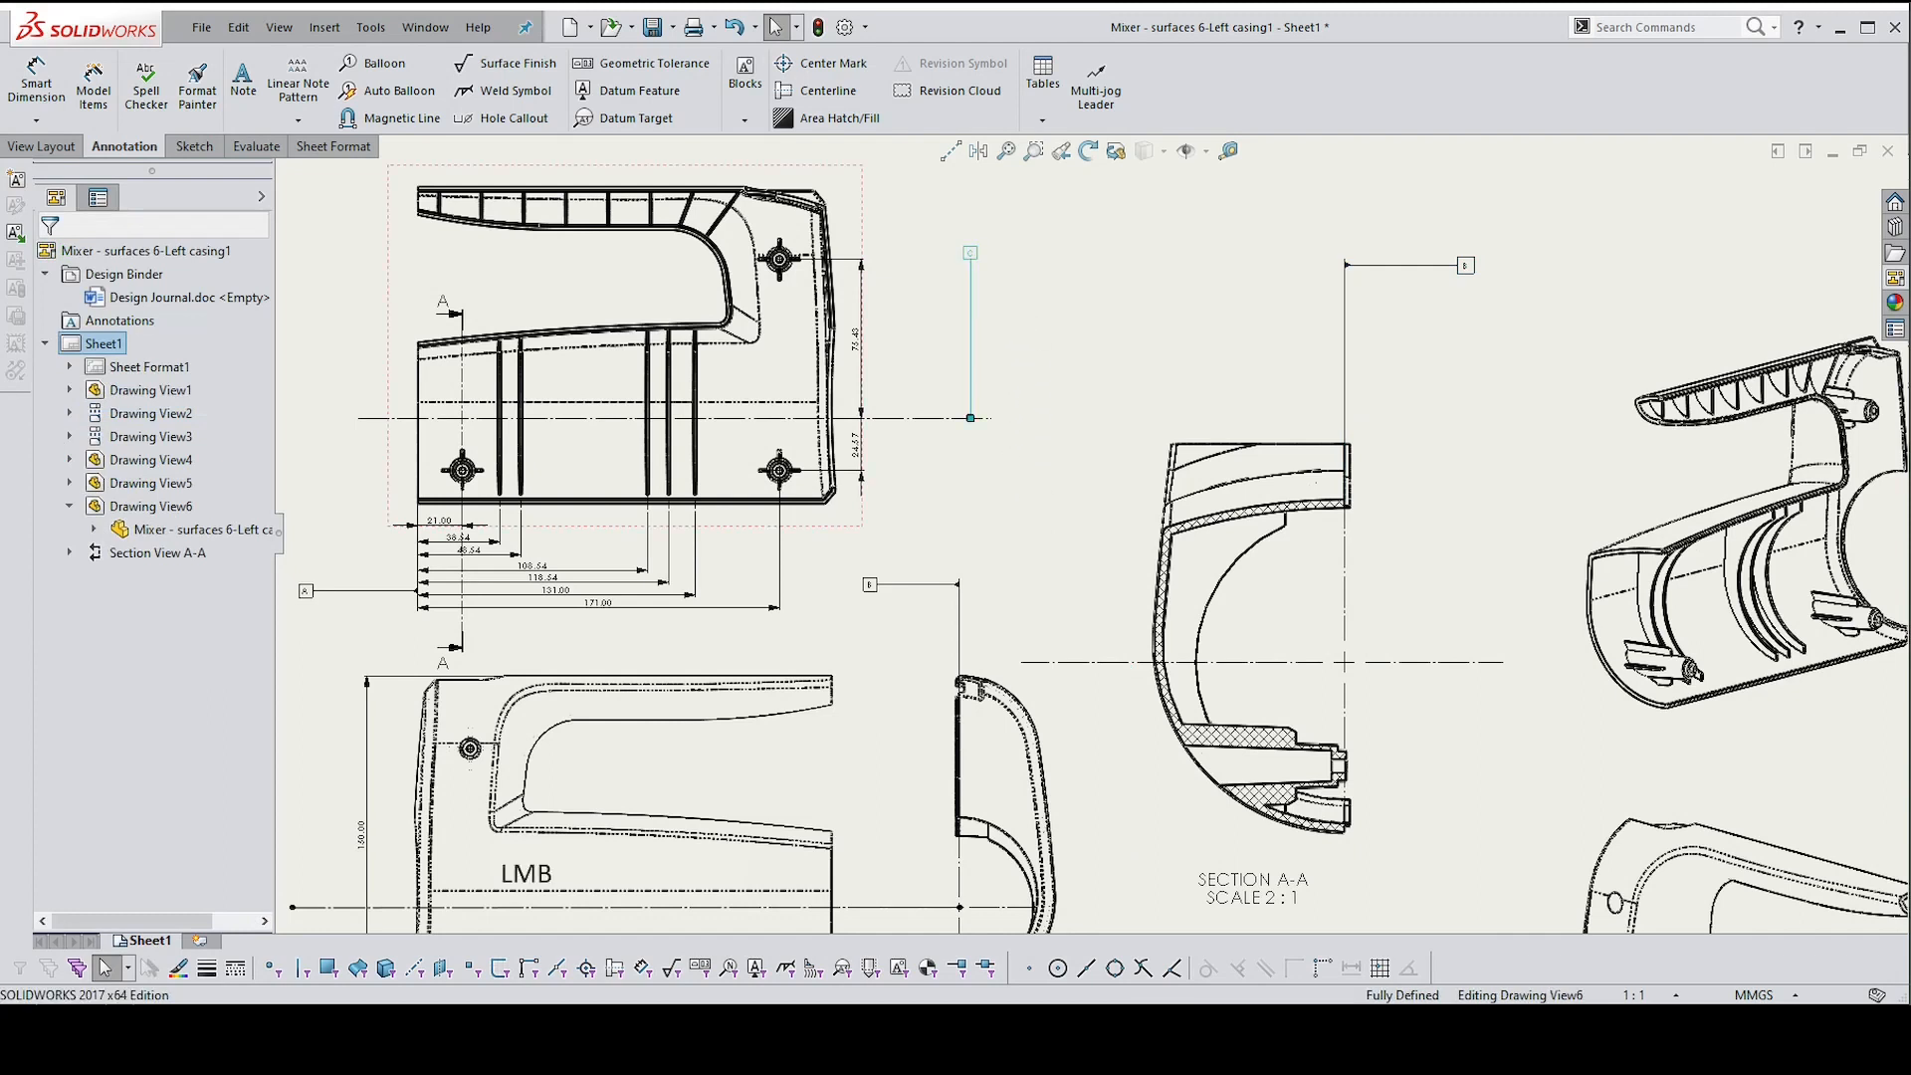
key(ctrl+c)
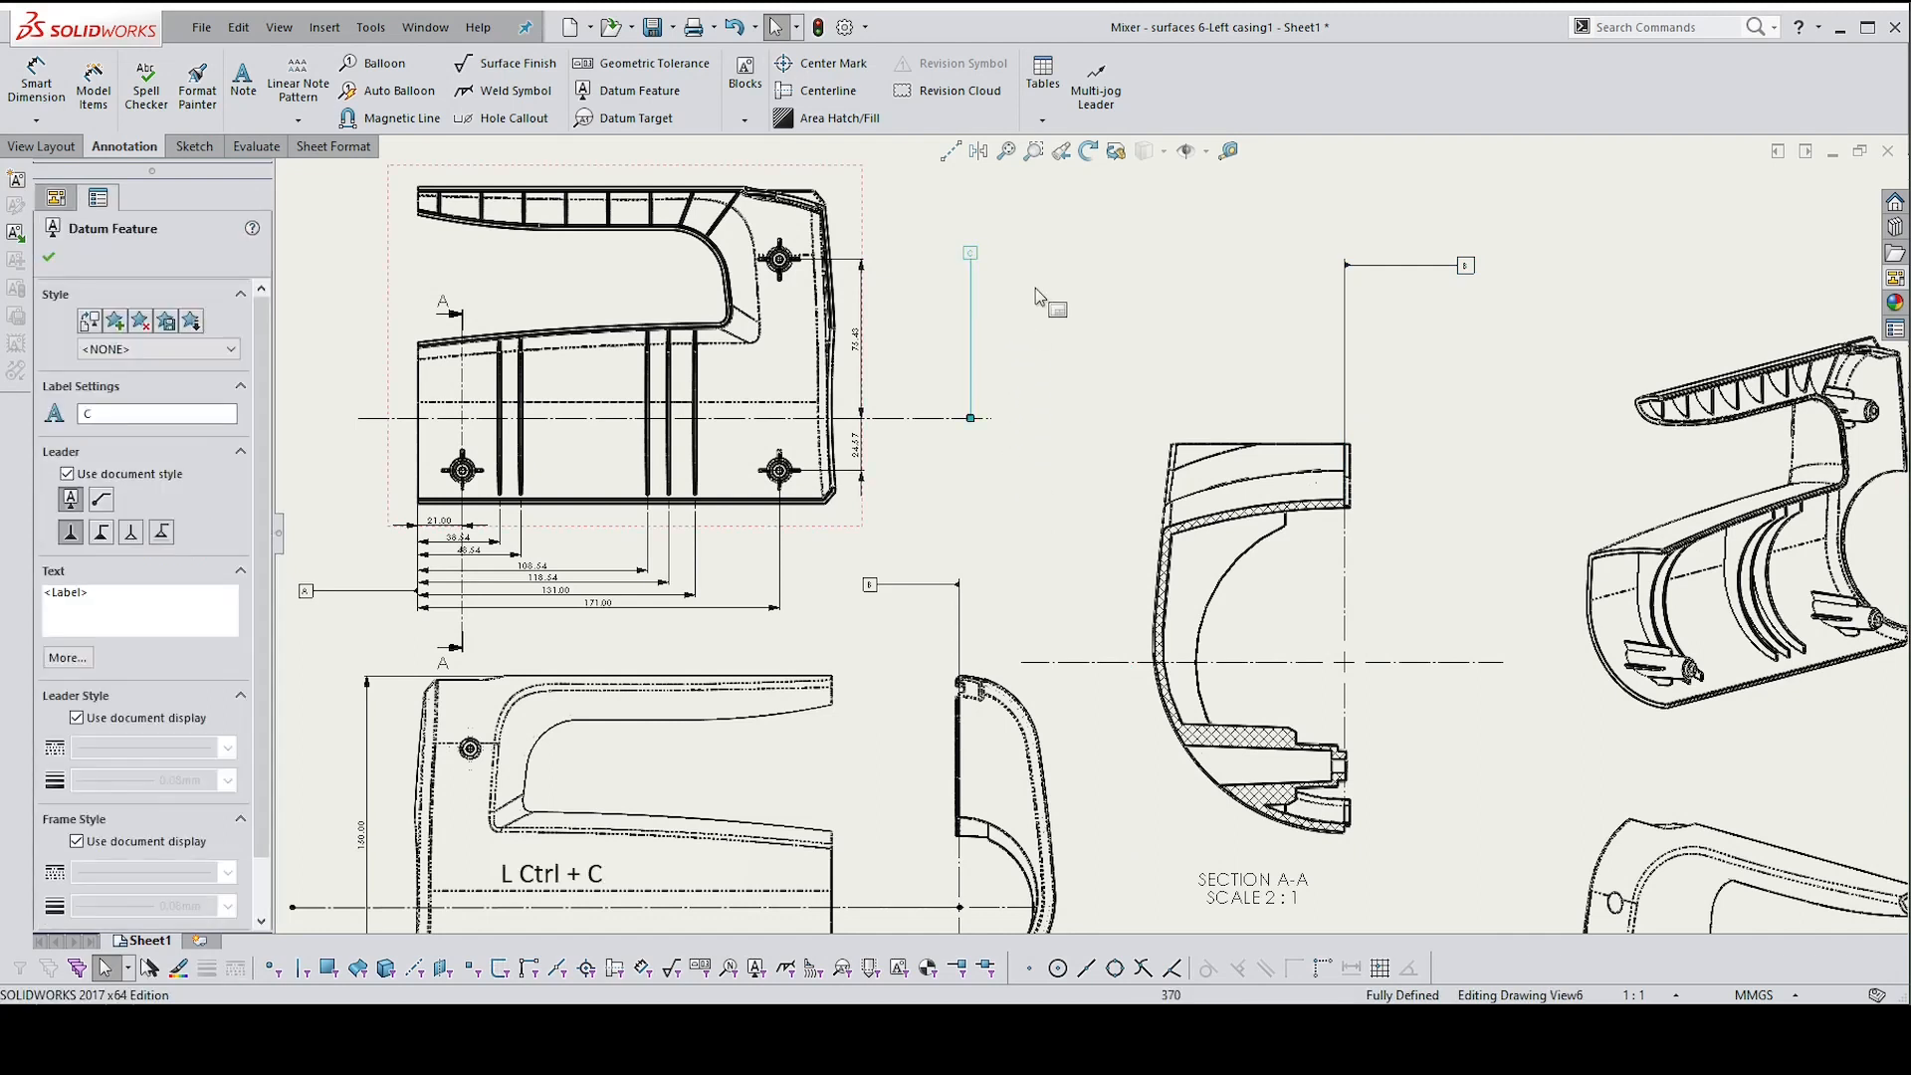
click(1455, 662)
key(ctrl+v)
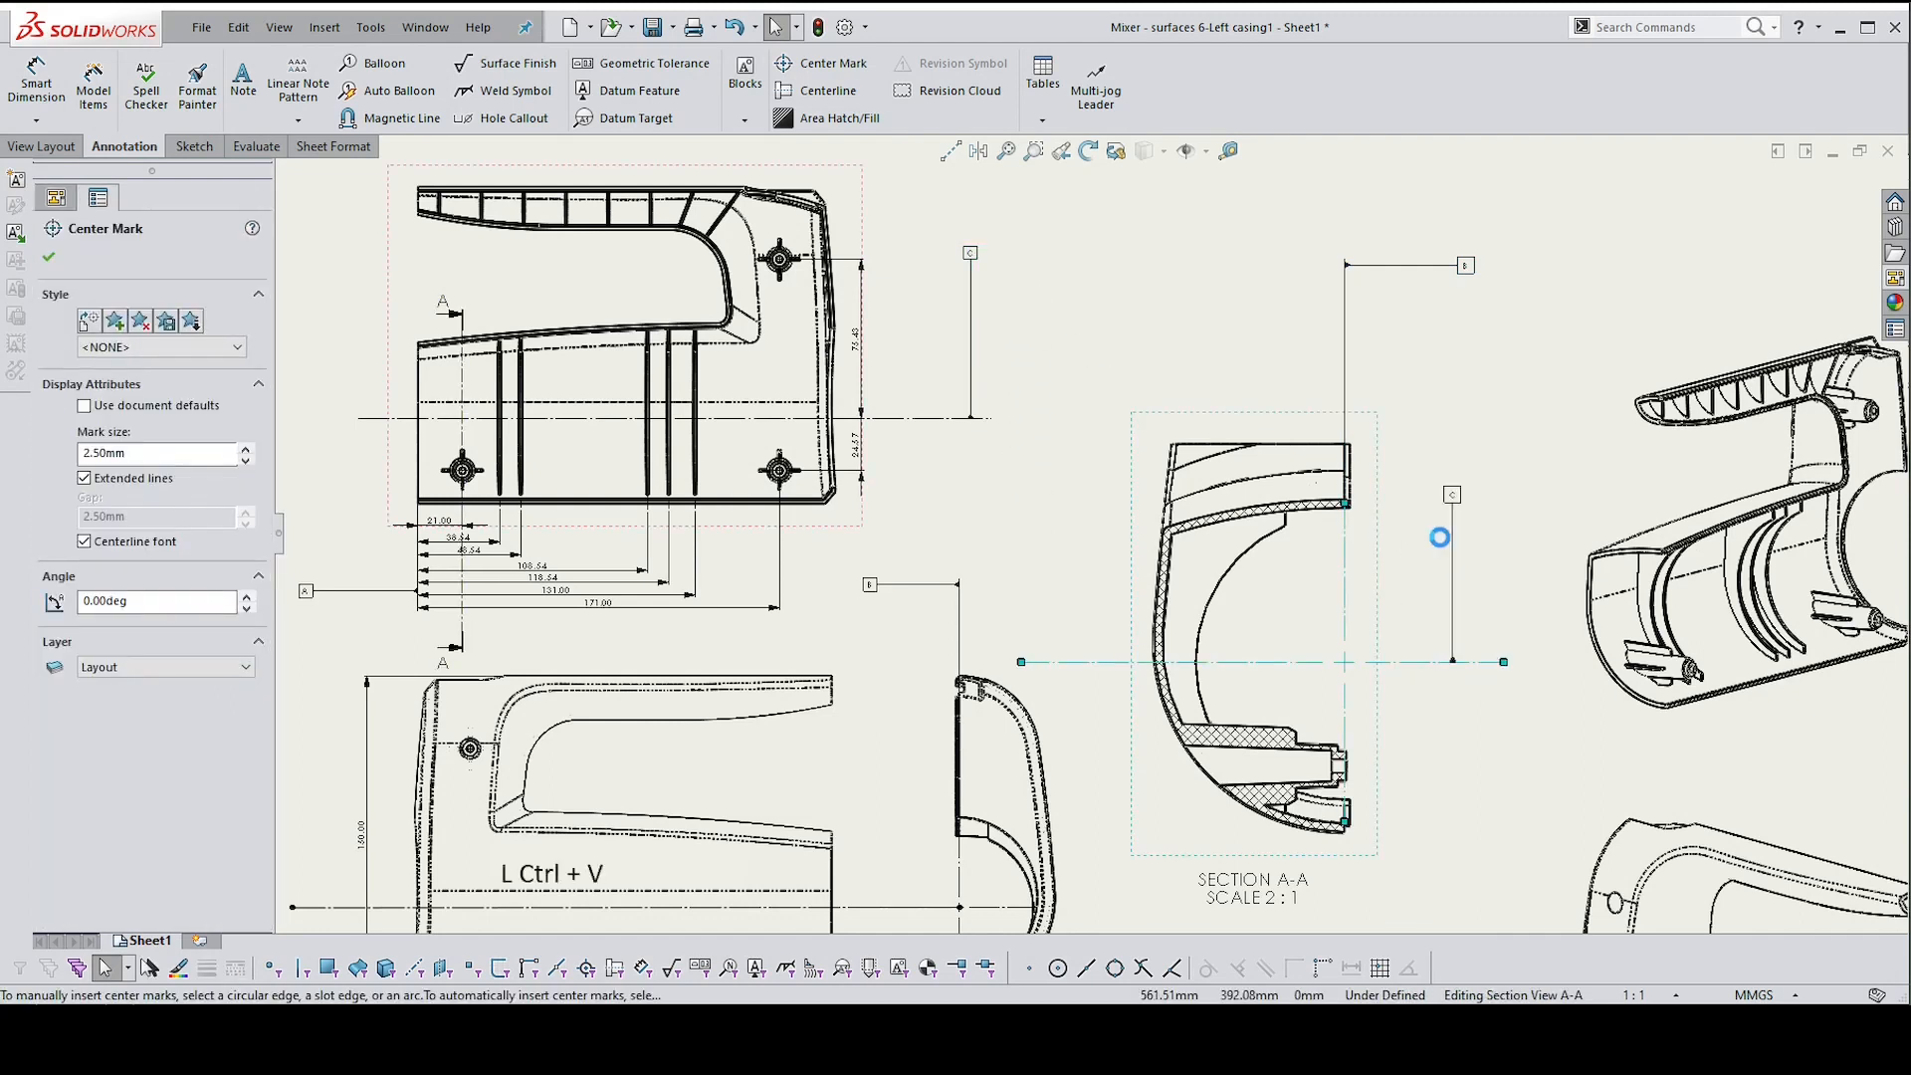
click(1473, 503)
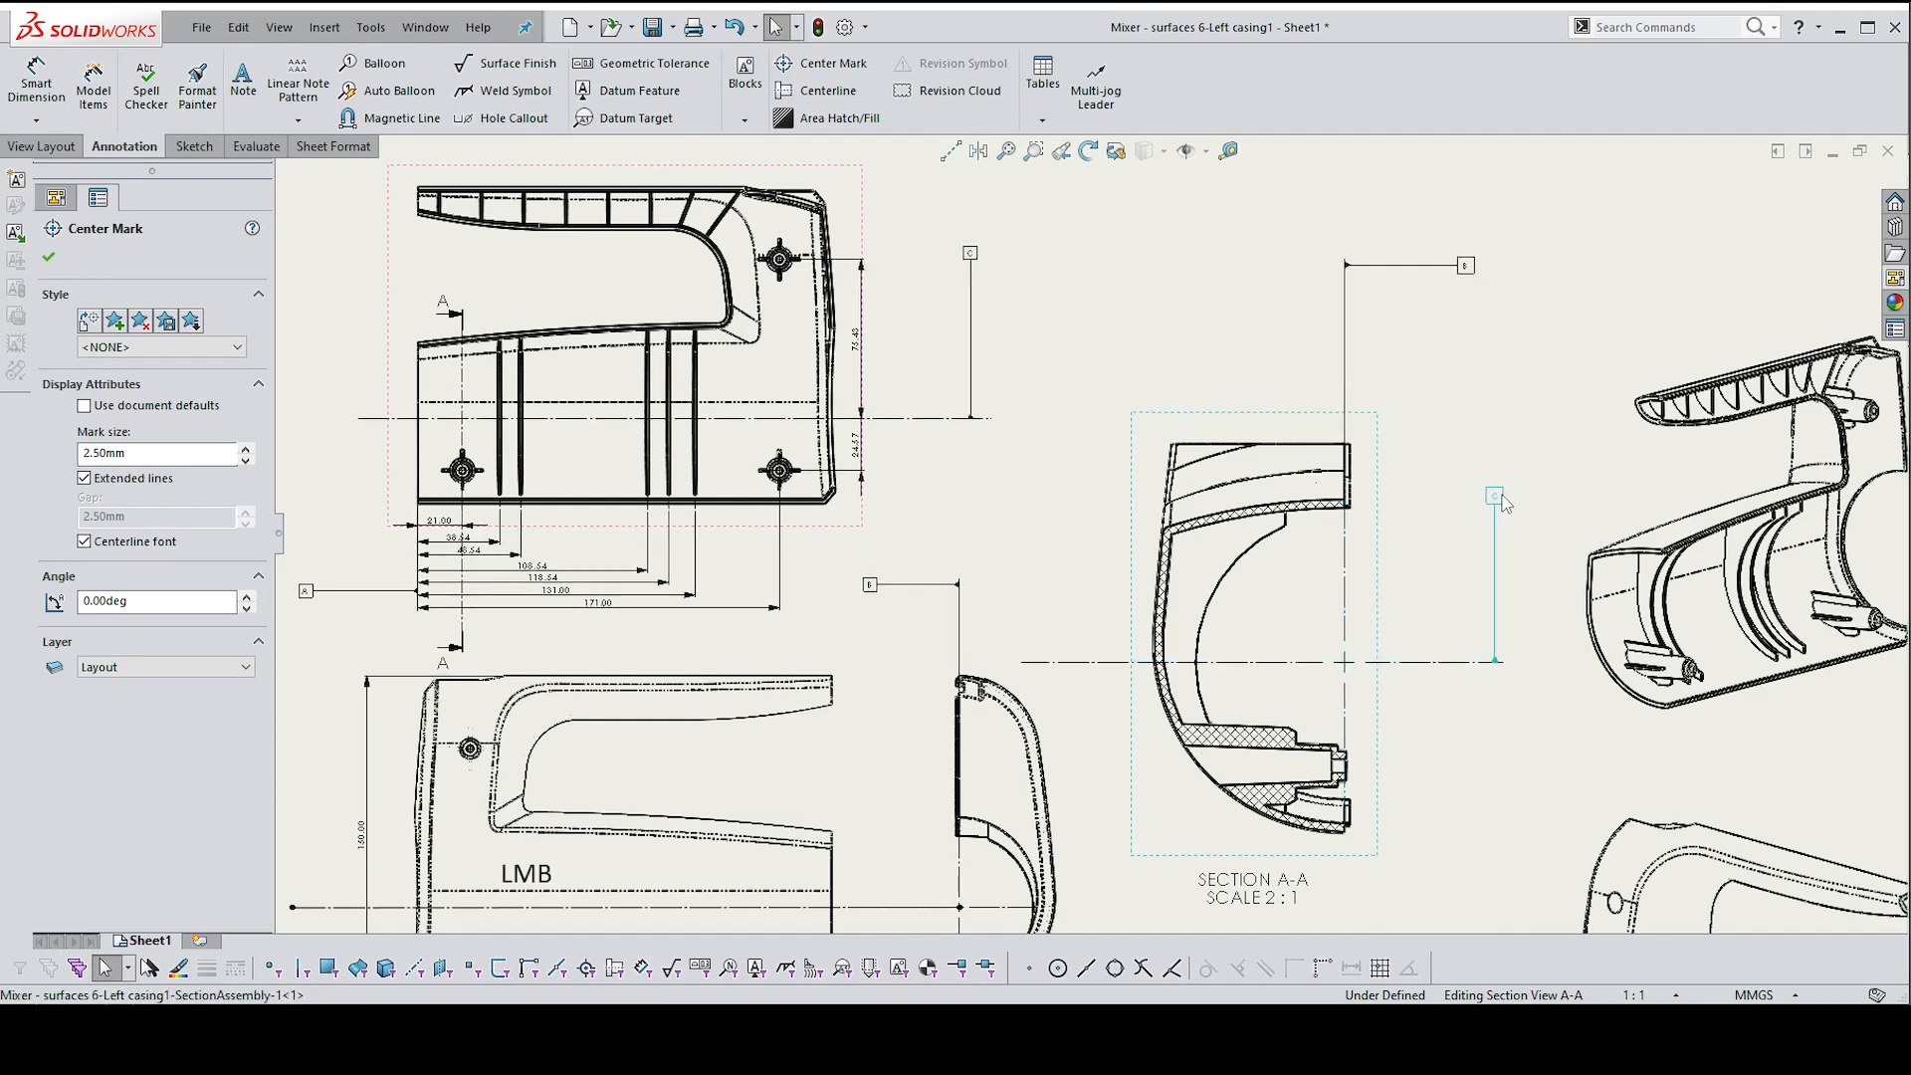
drag(1504, 493, 1508, 493)
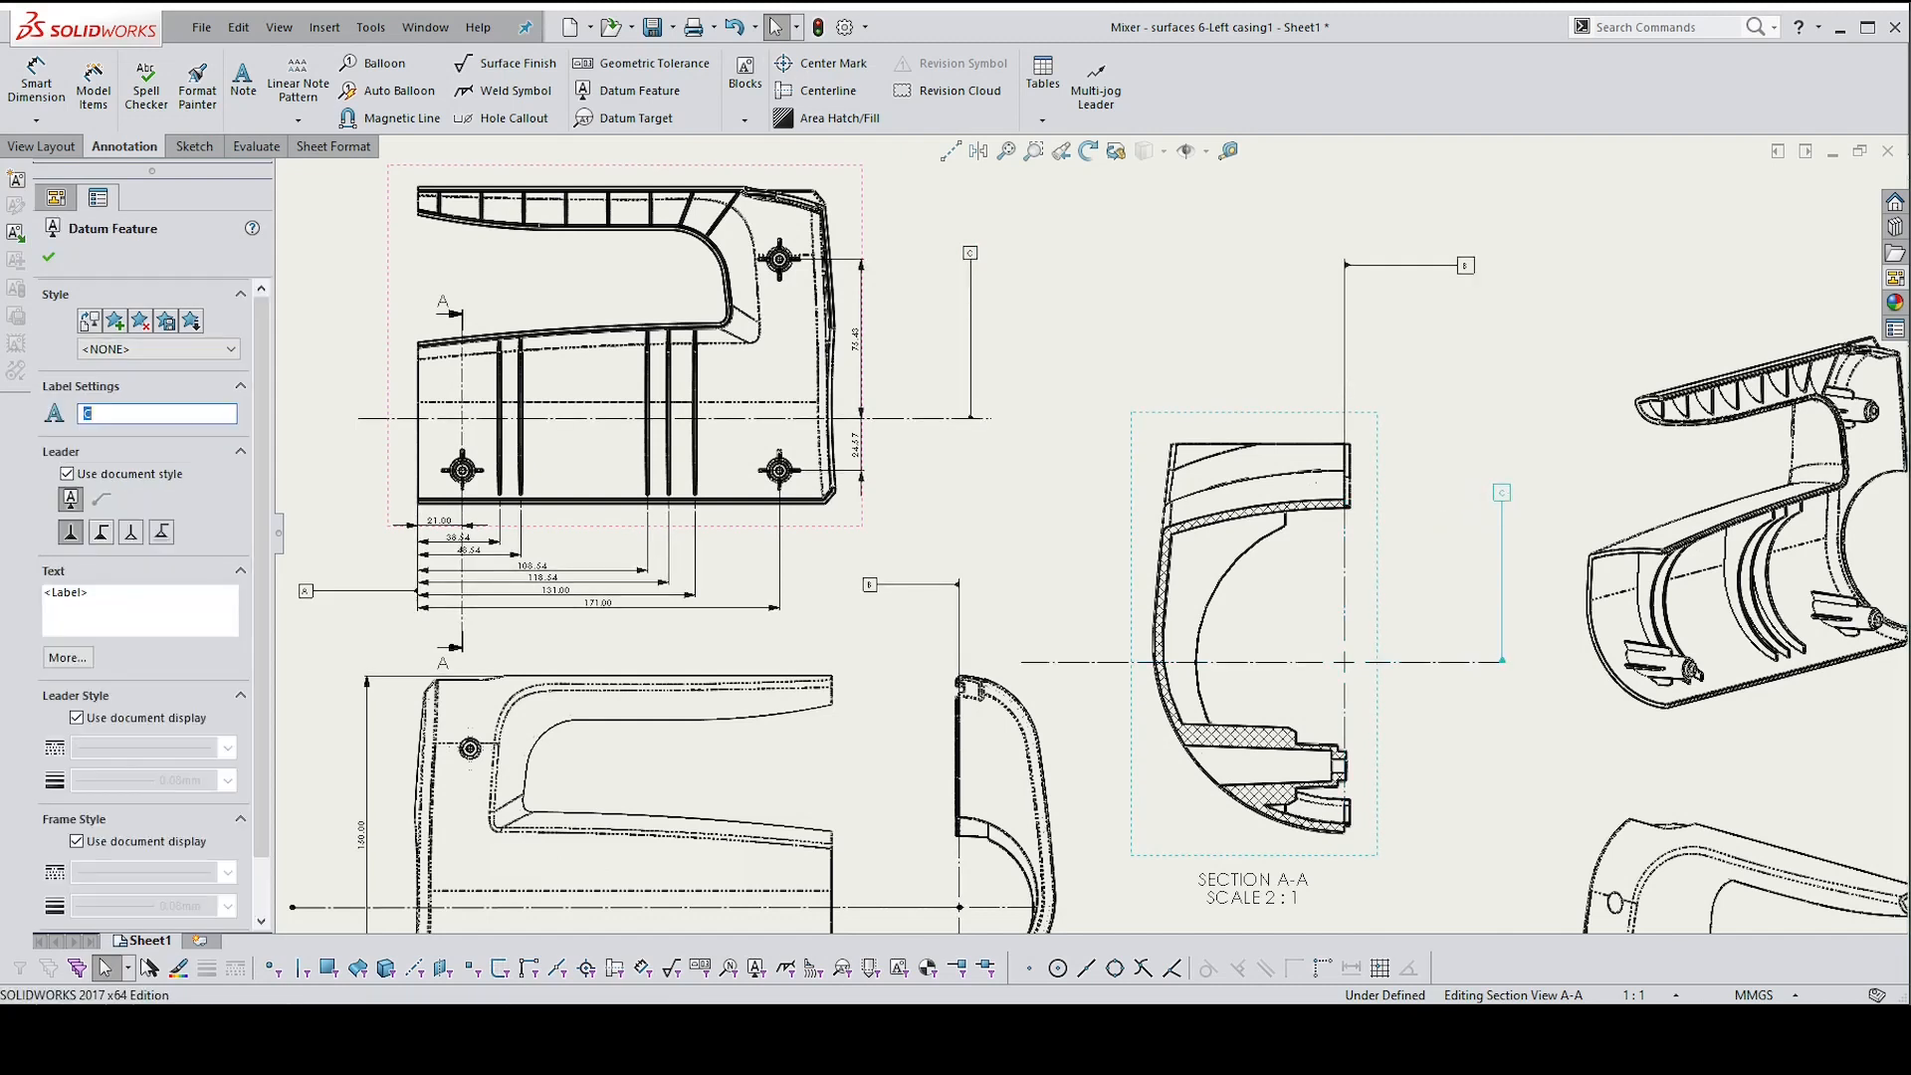
click(1490, 739)
Dimension the horizontal distance from Section View A-A's vertical center line to the screw boss's outer shoulder, placing it above the boss
scroll(1401, 760, up, 1)
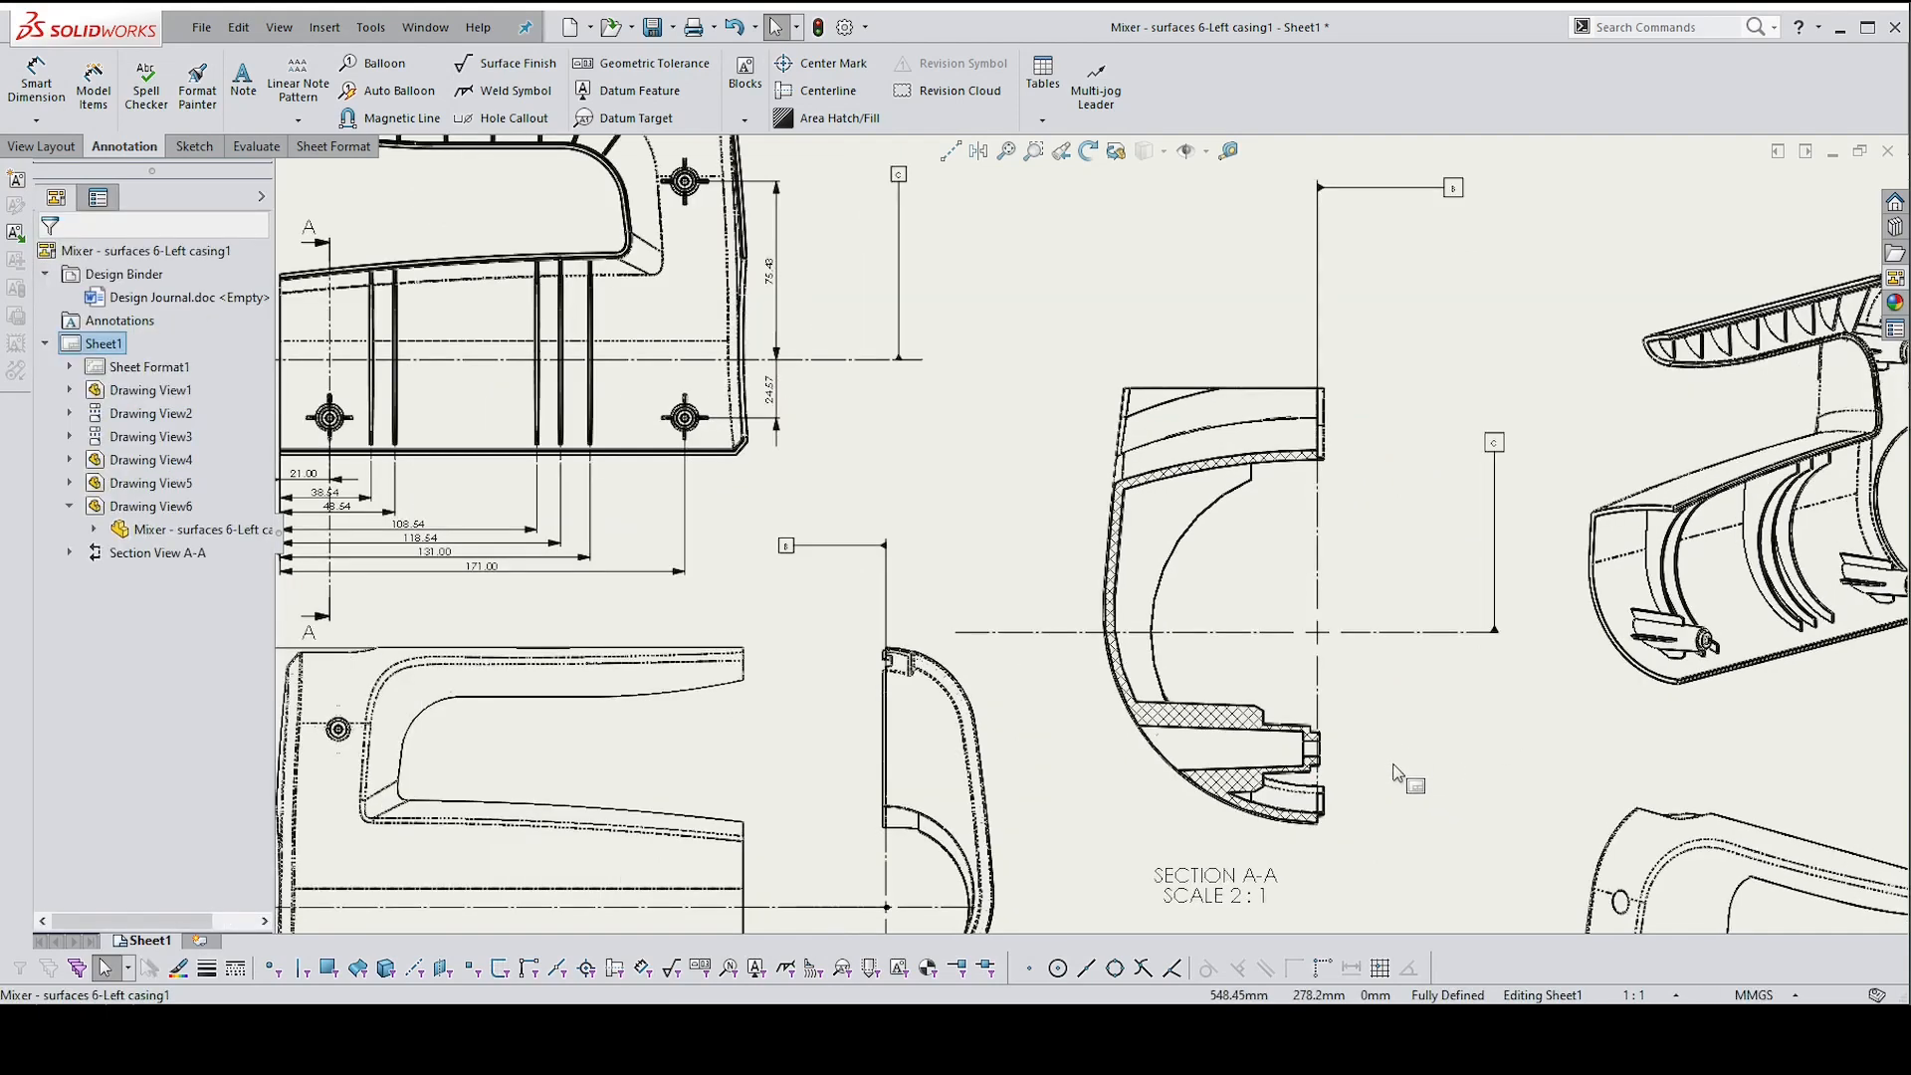
scroll(1413, 784, up, 1)
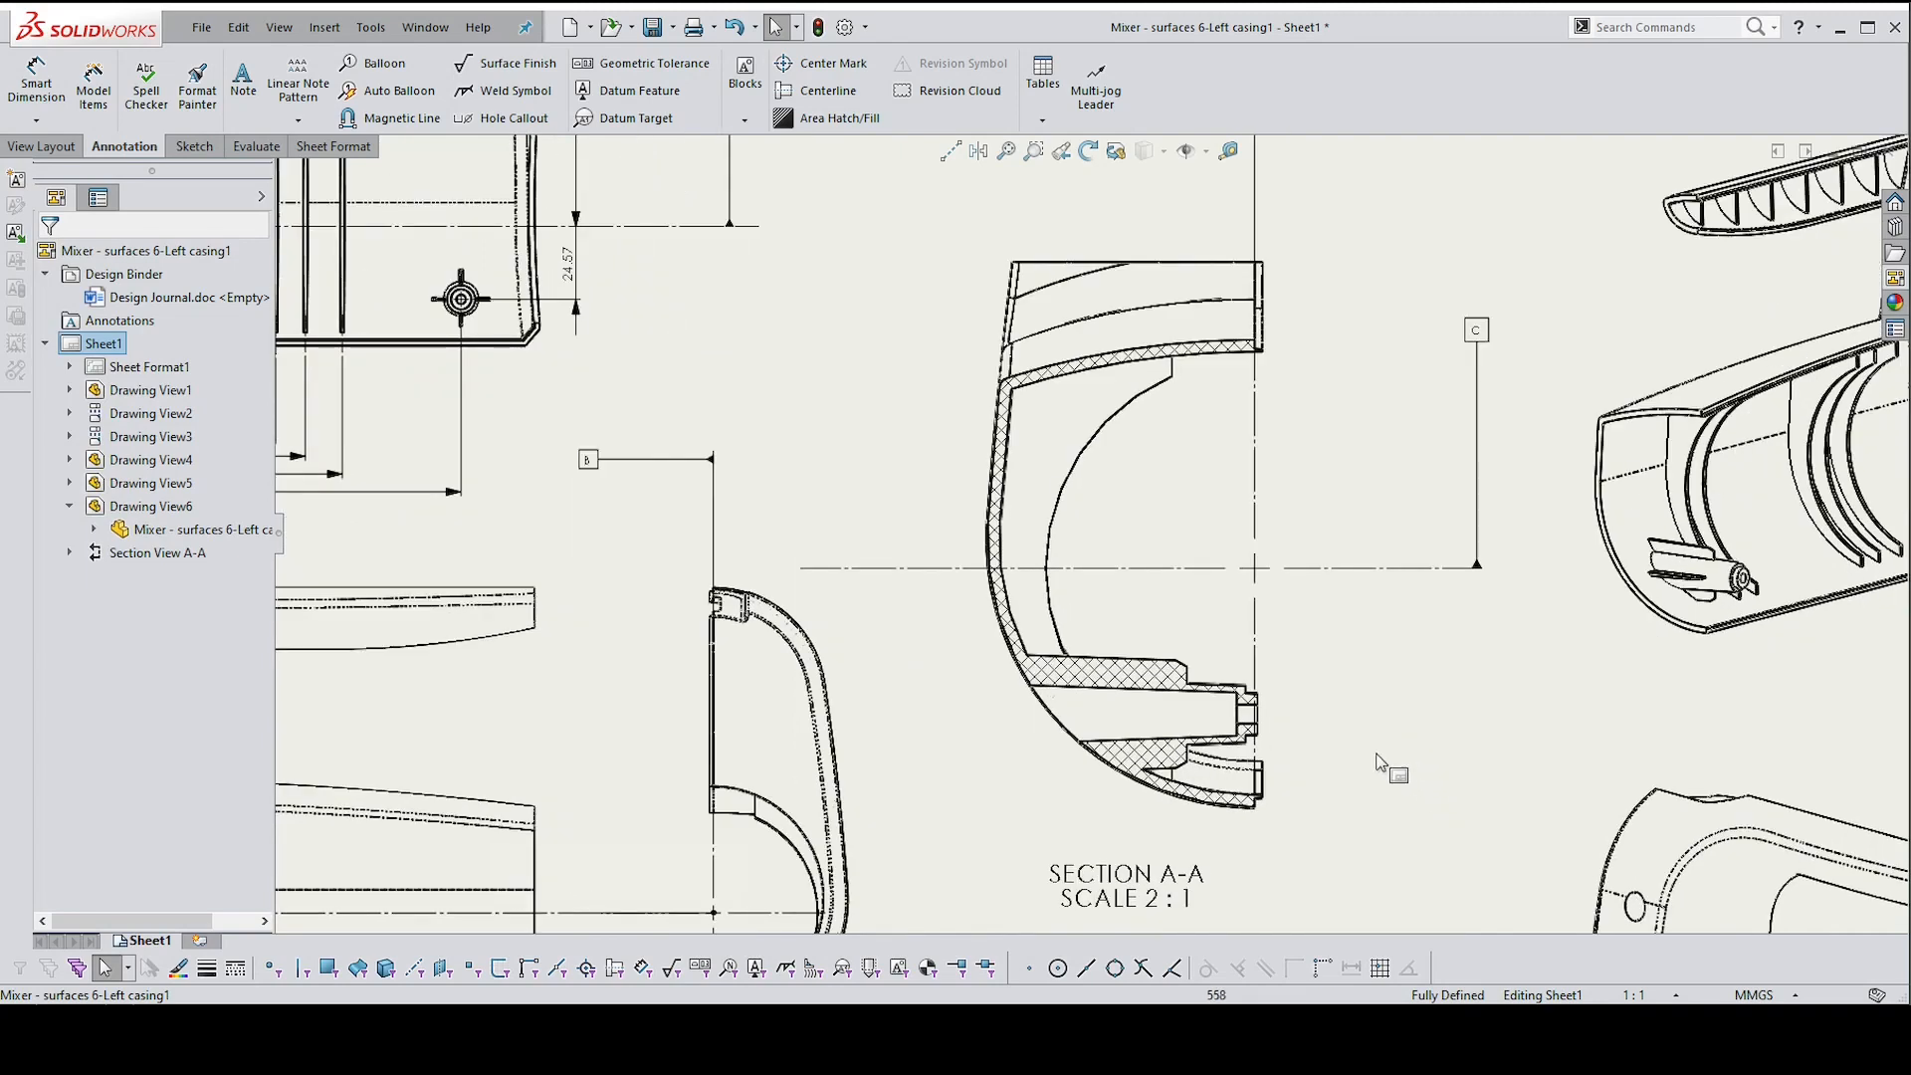
scroll(1348, 826, up, 1)
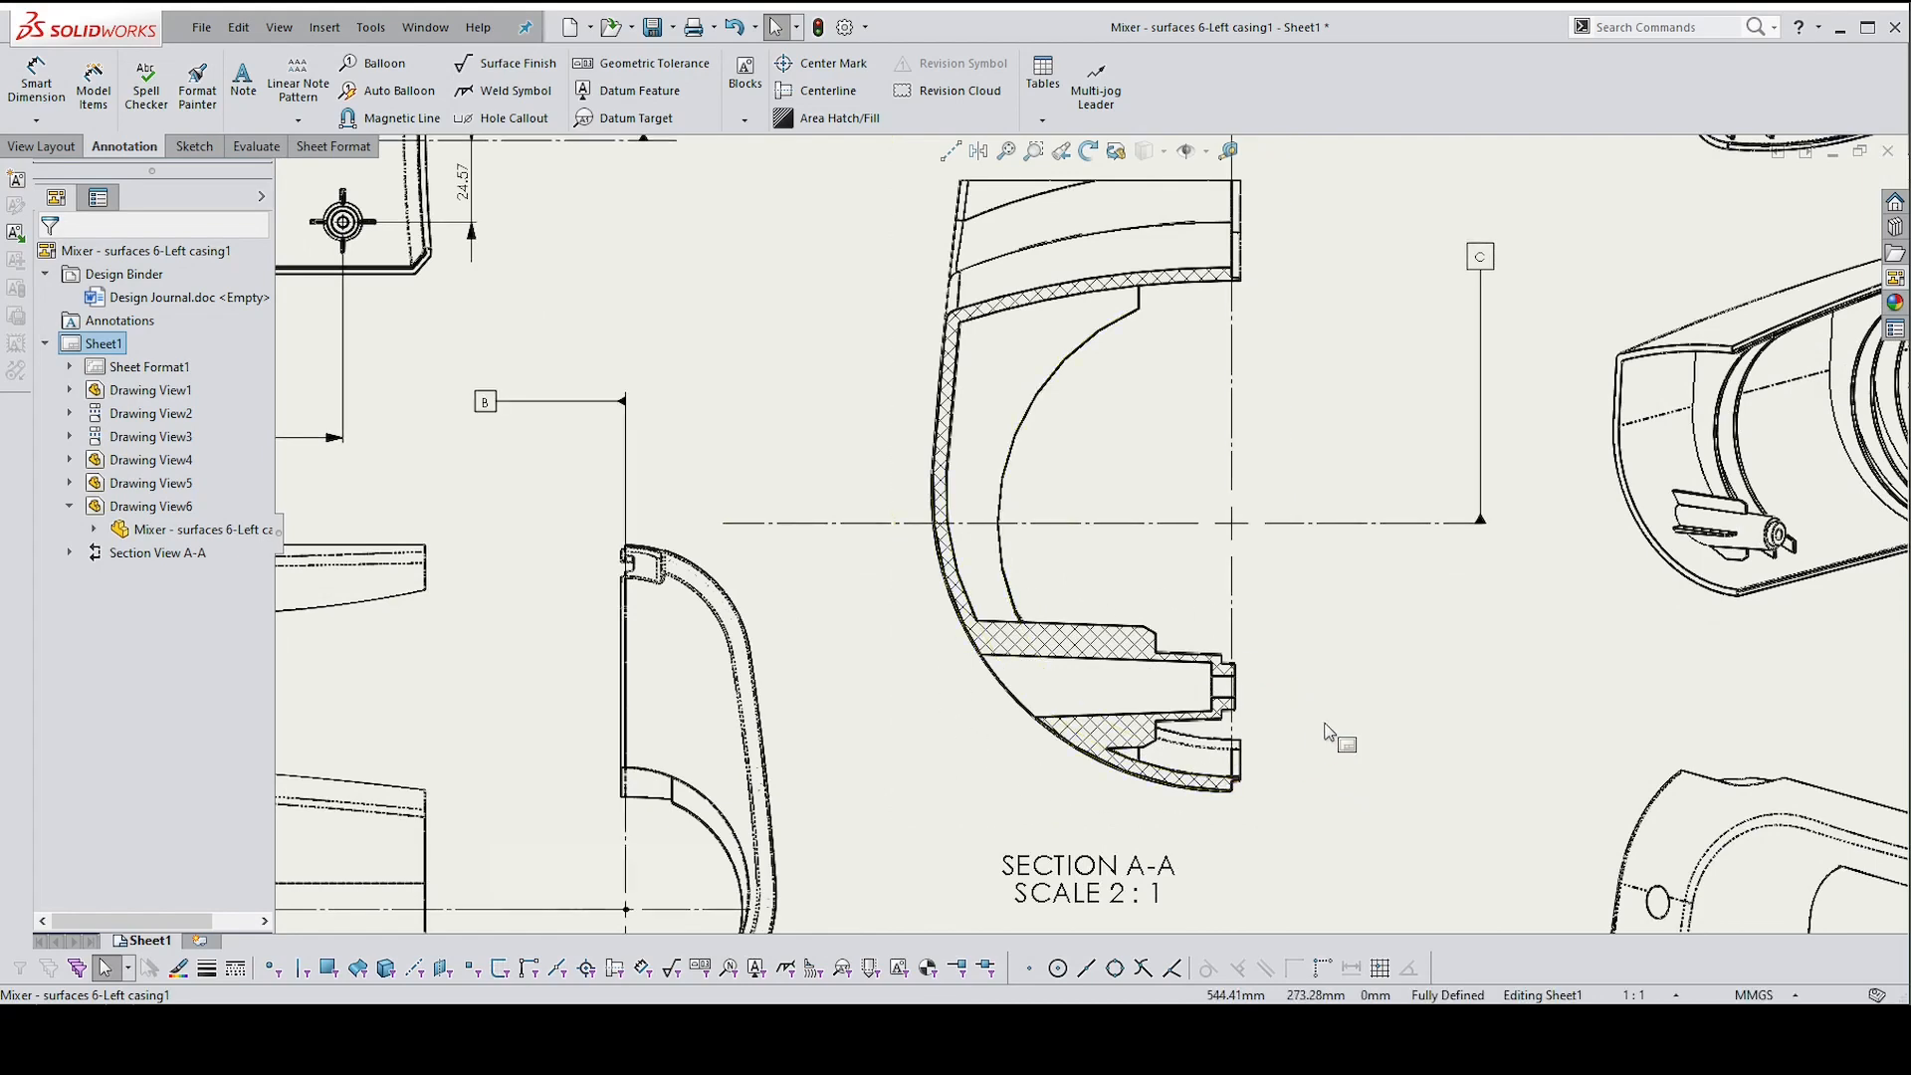
scroll(1294, 746, up, 1)
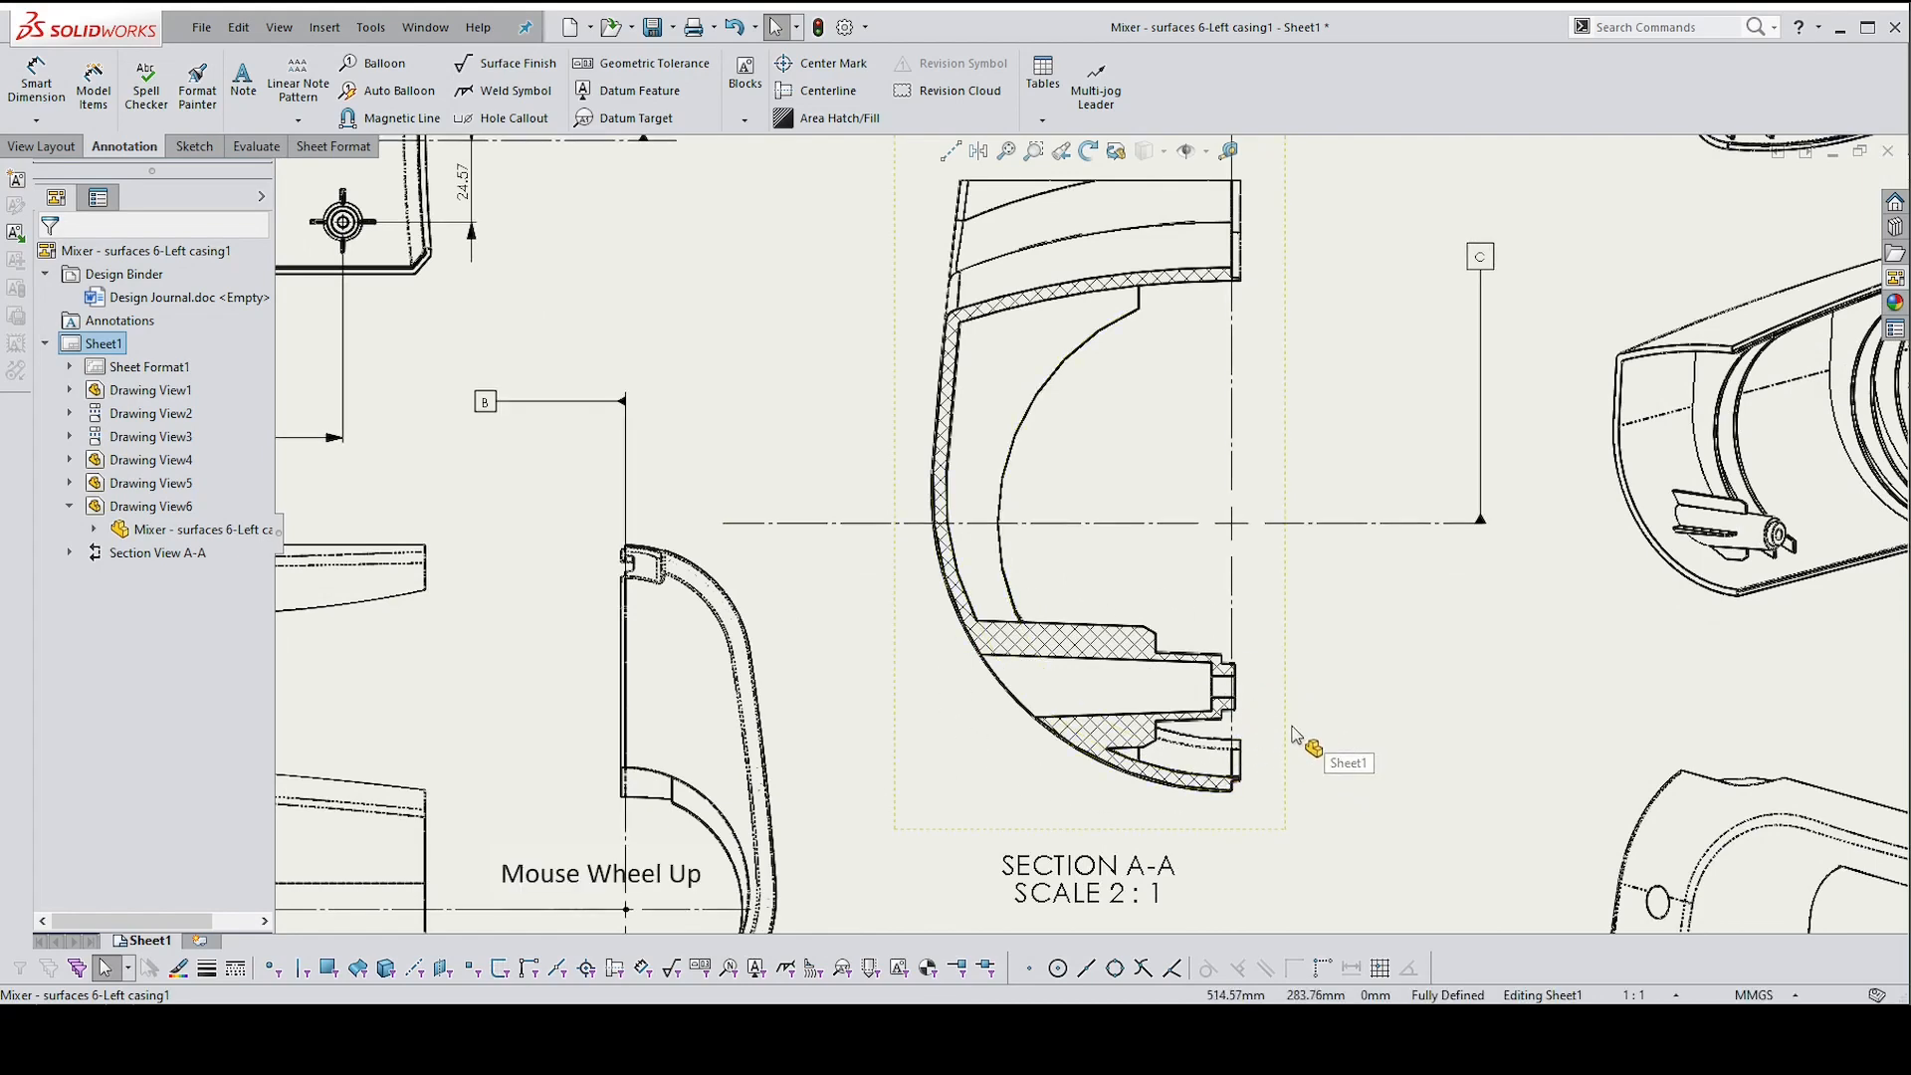
scroll(1284, 778, up, 1)
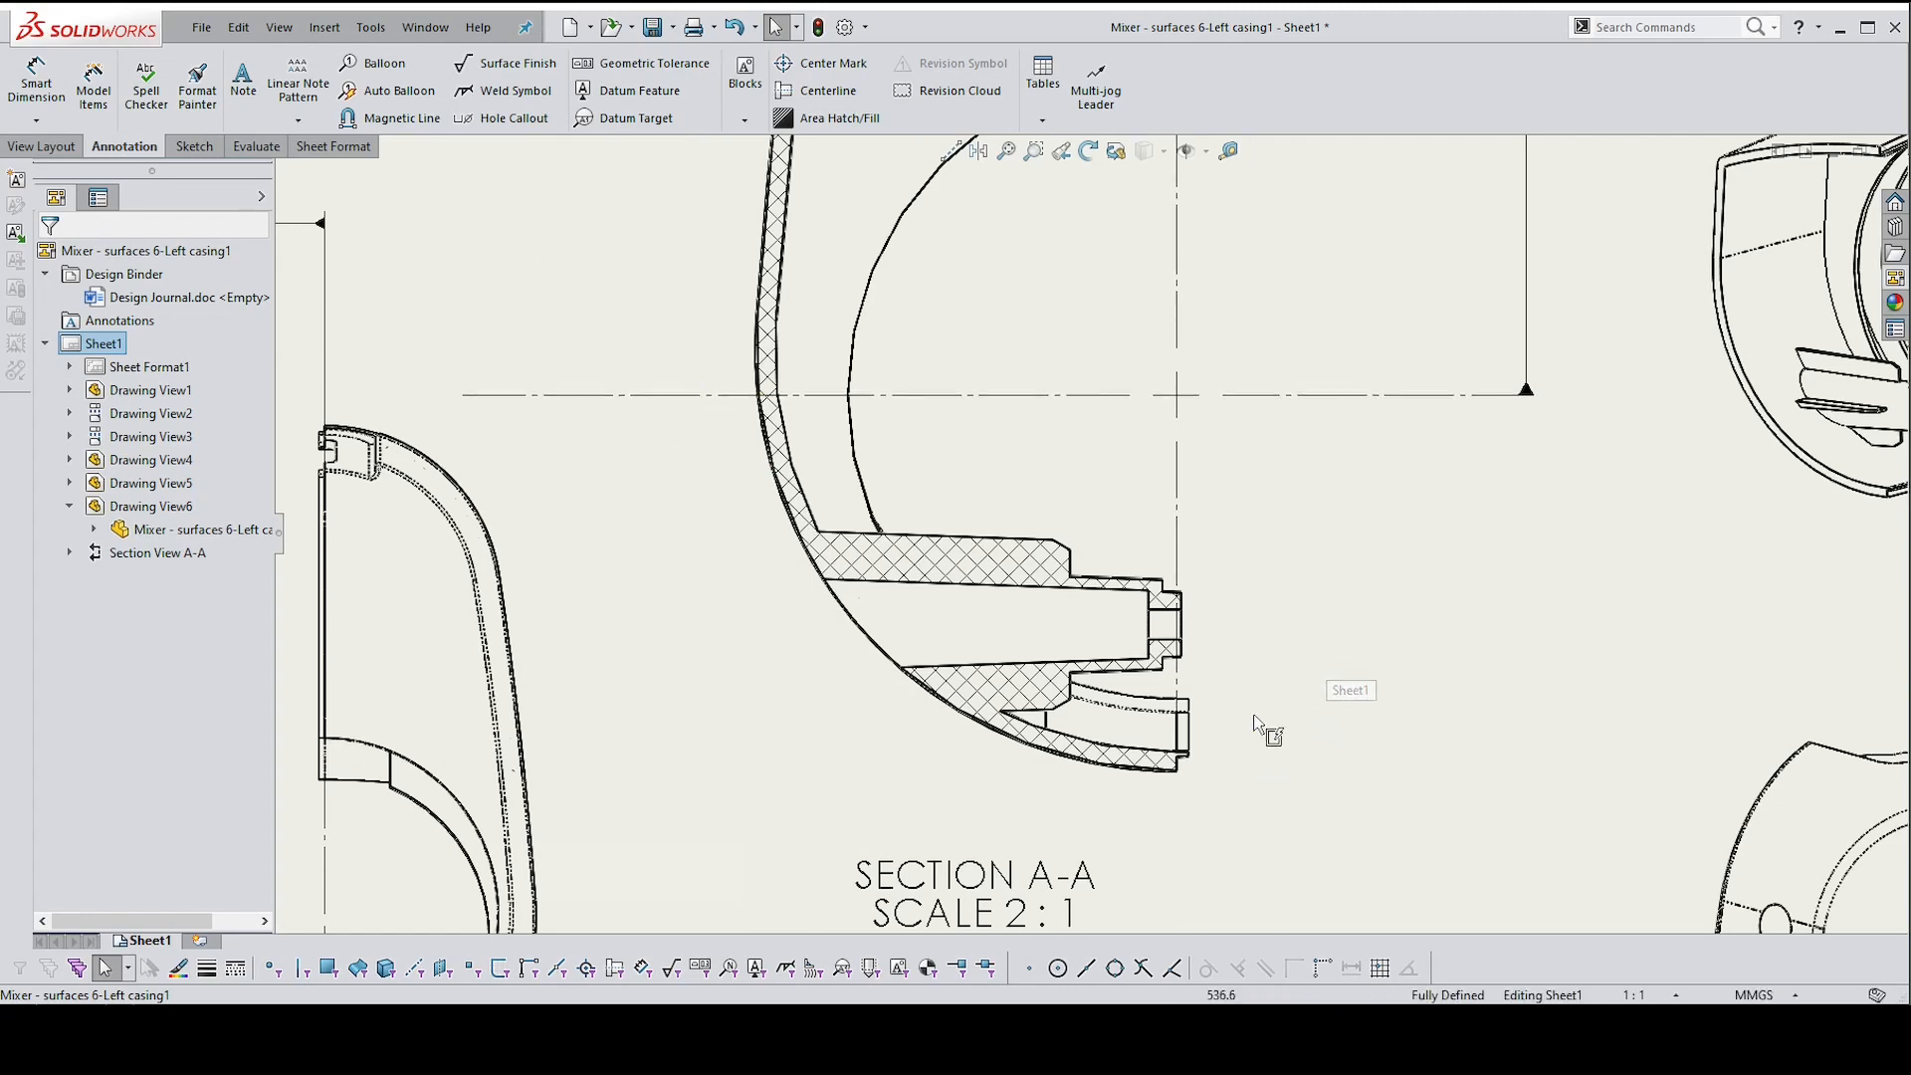
scroll(1209, 731, up, 3)
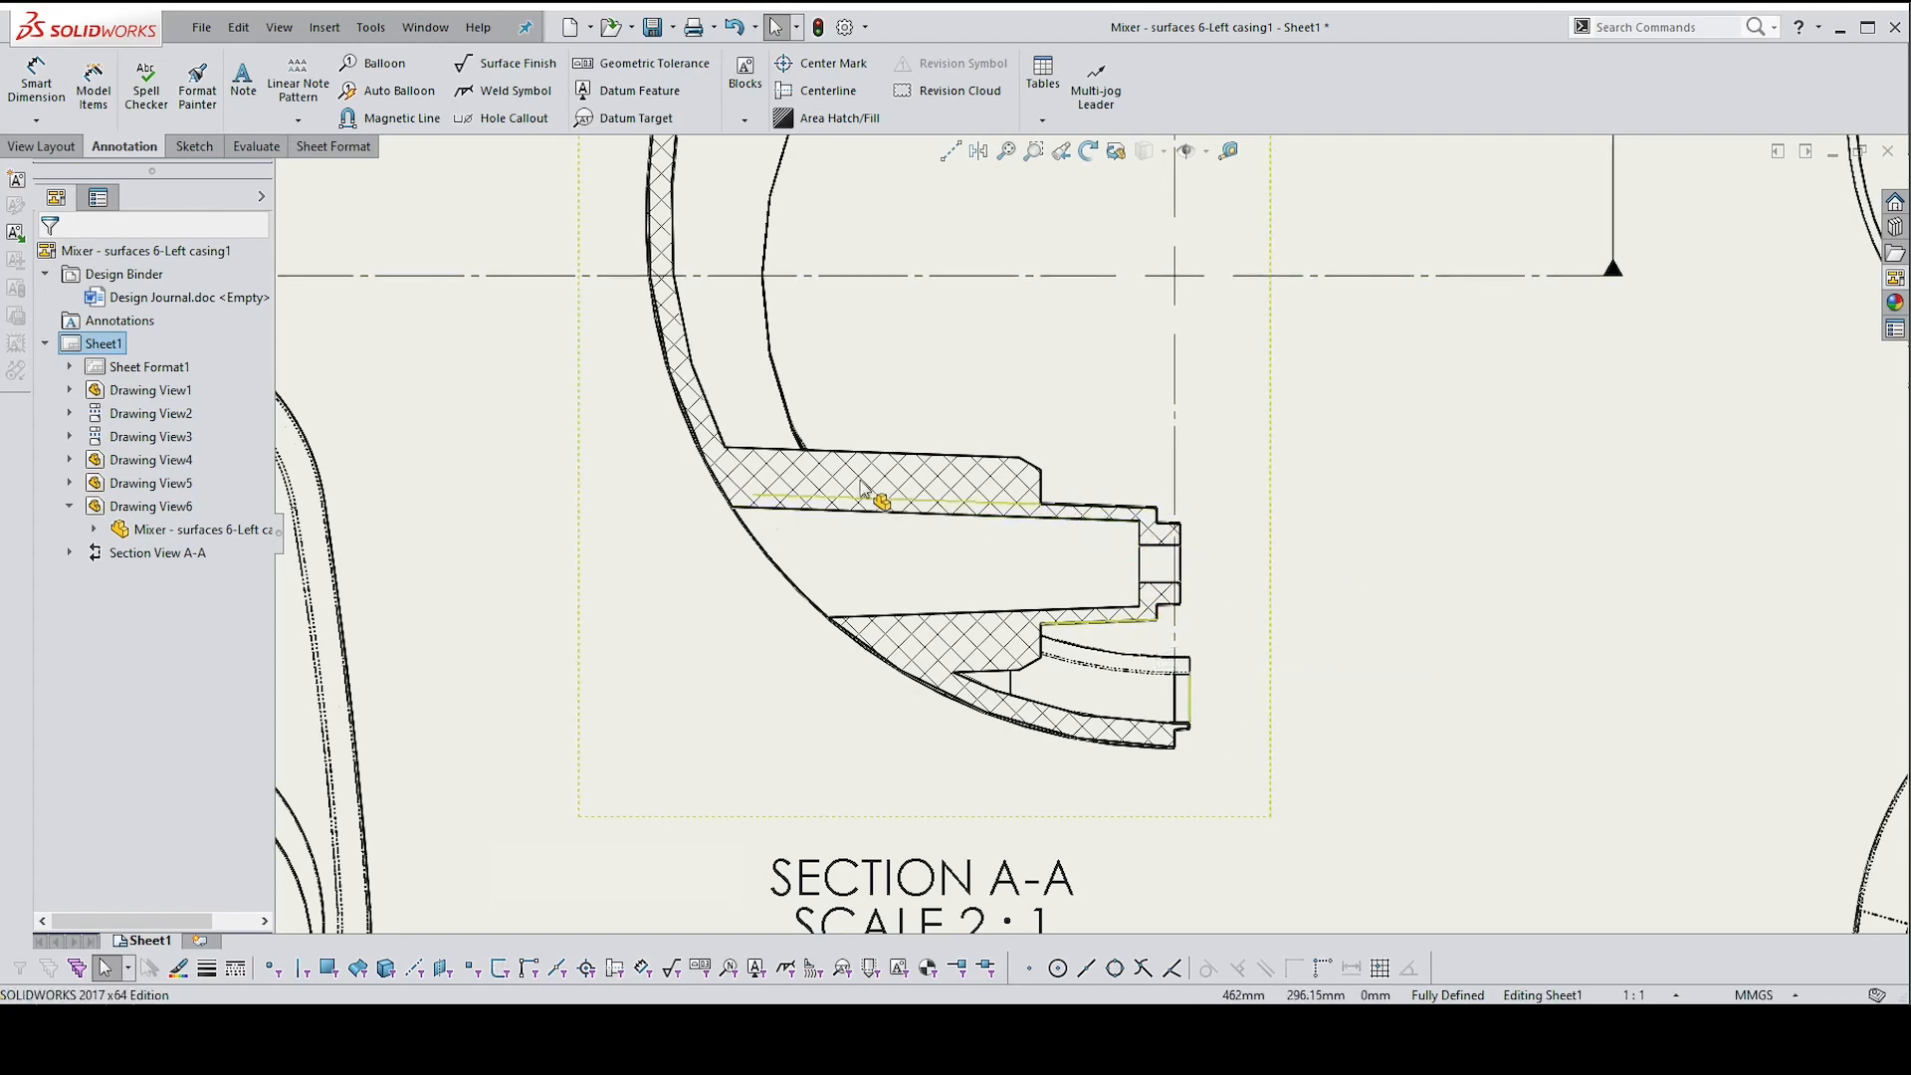
right_drag(1430, 521, 1423, 473)
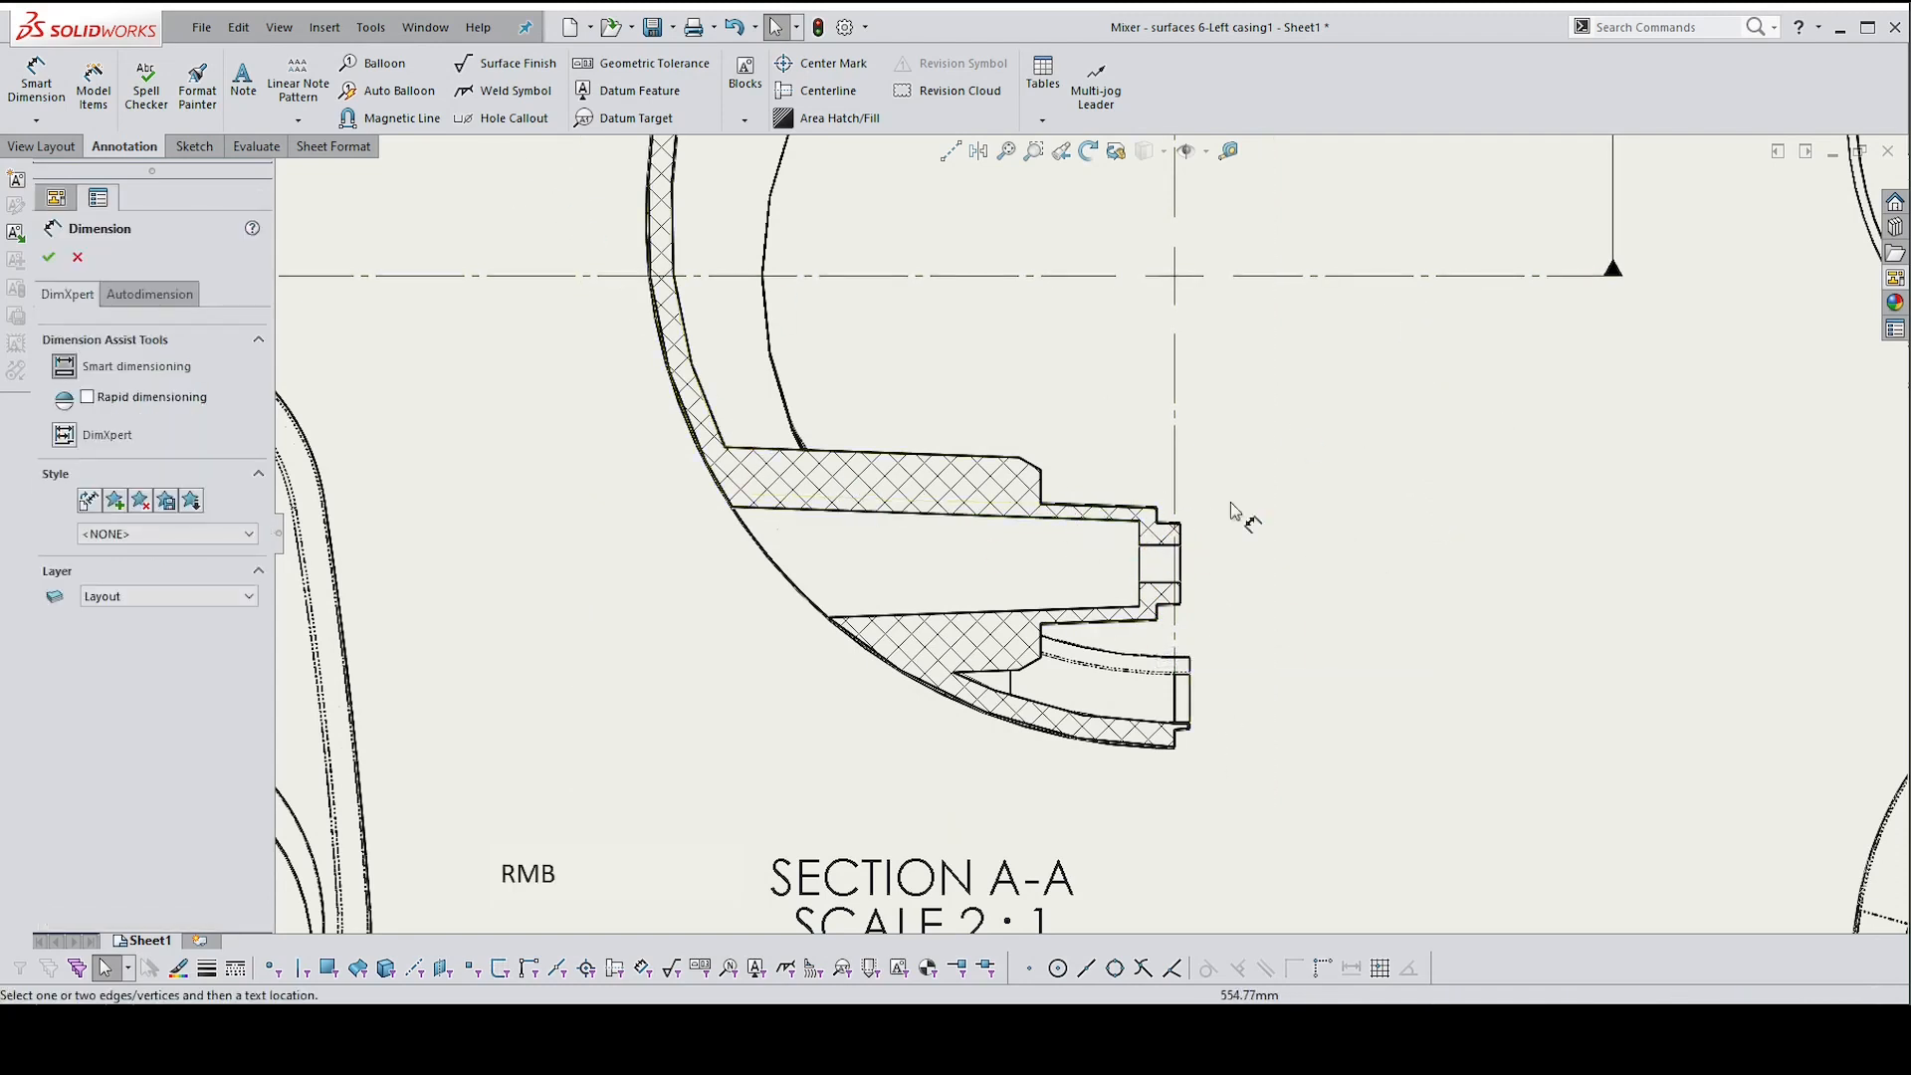
scroll(1160, 627, up, 2)
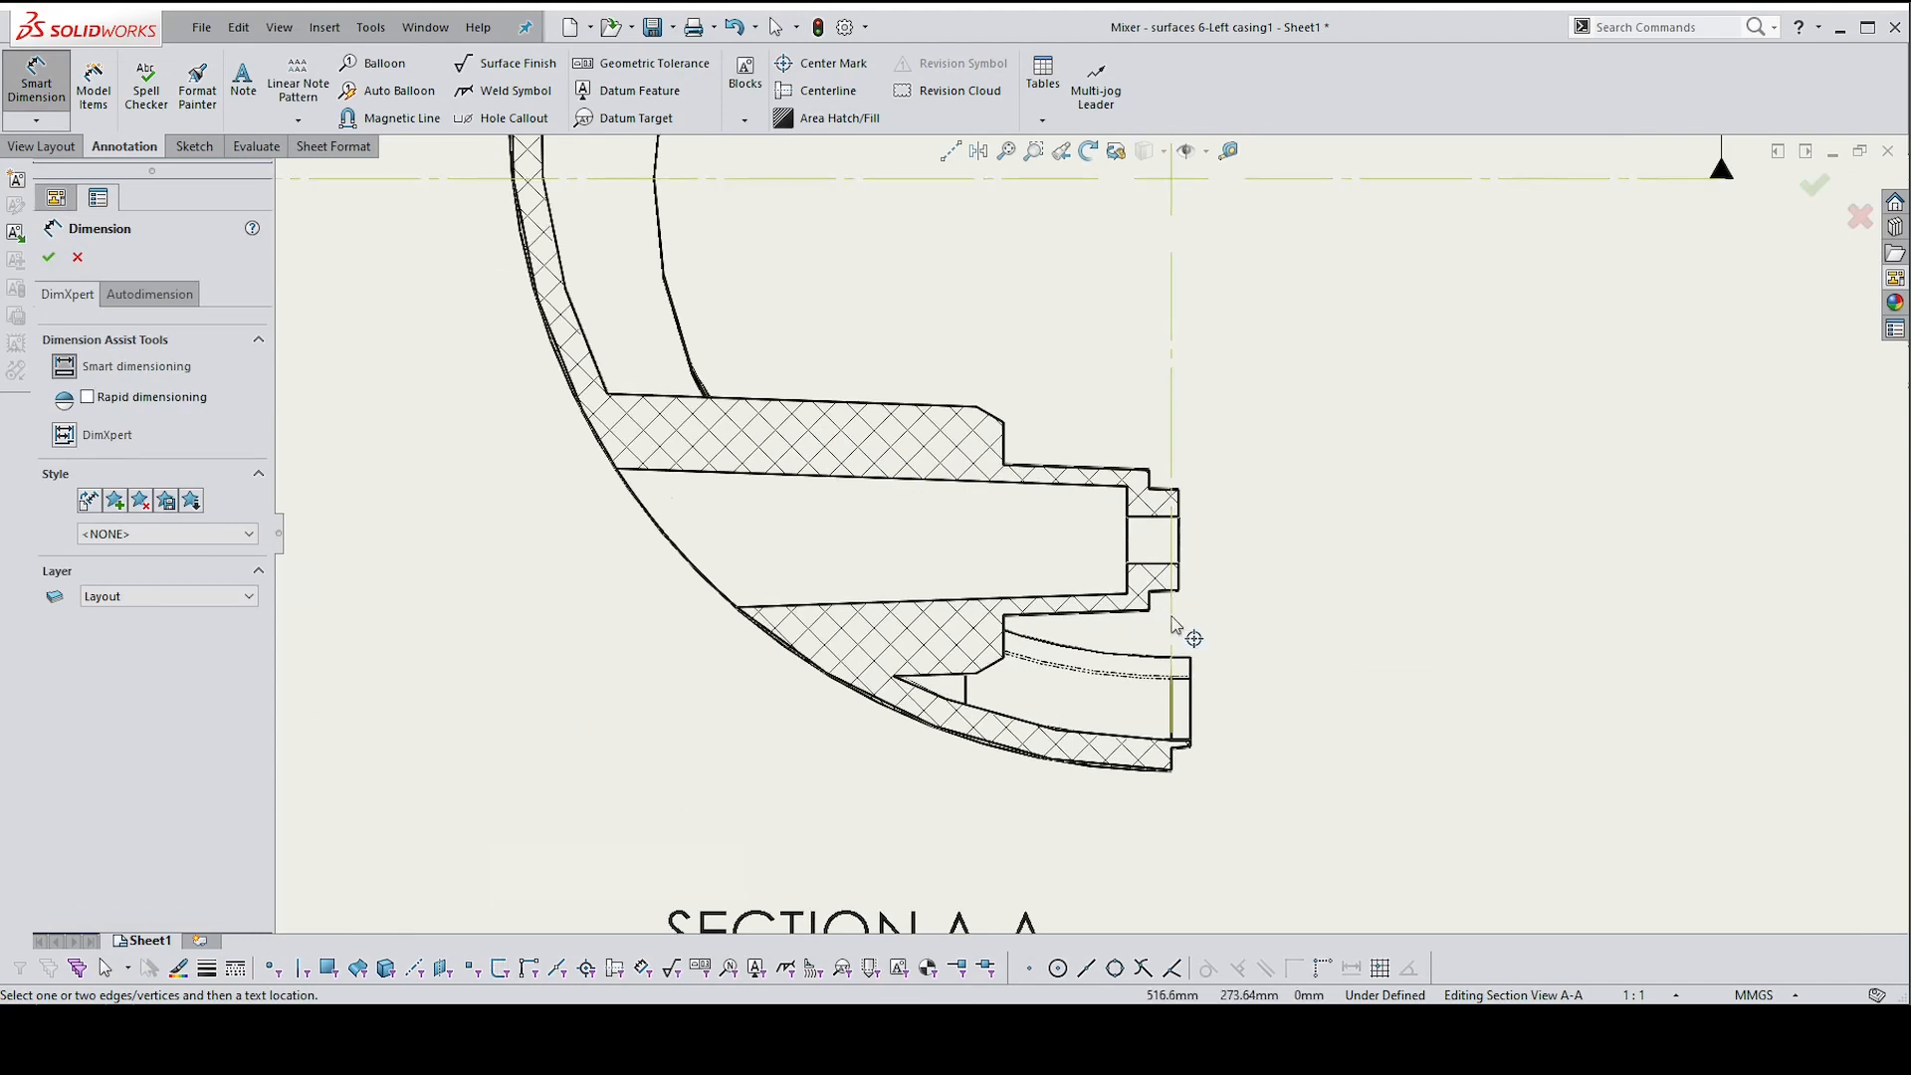
click(1173, 621)
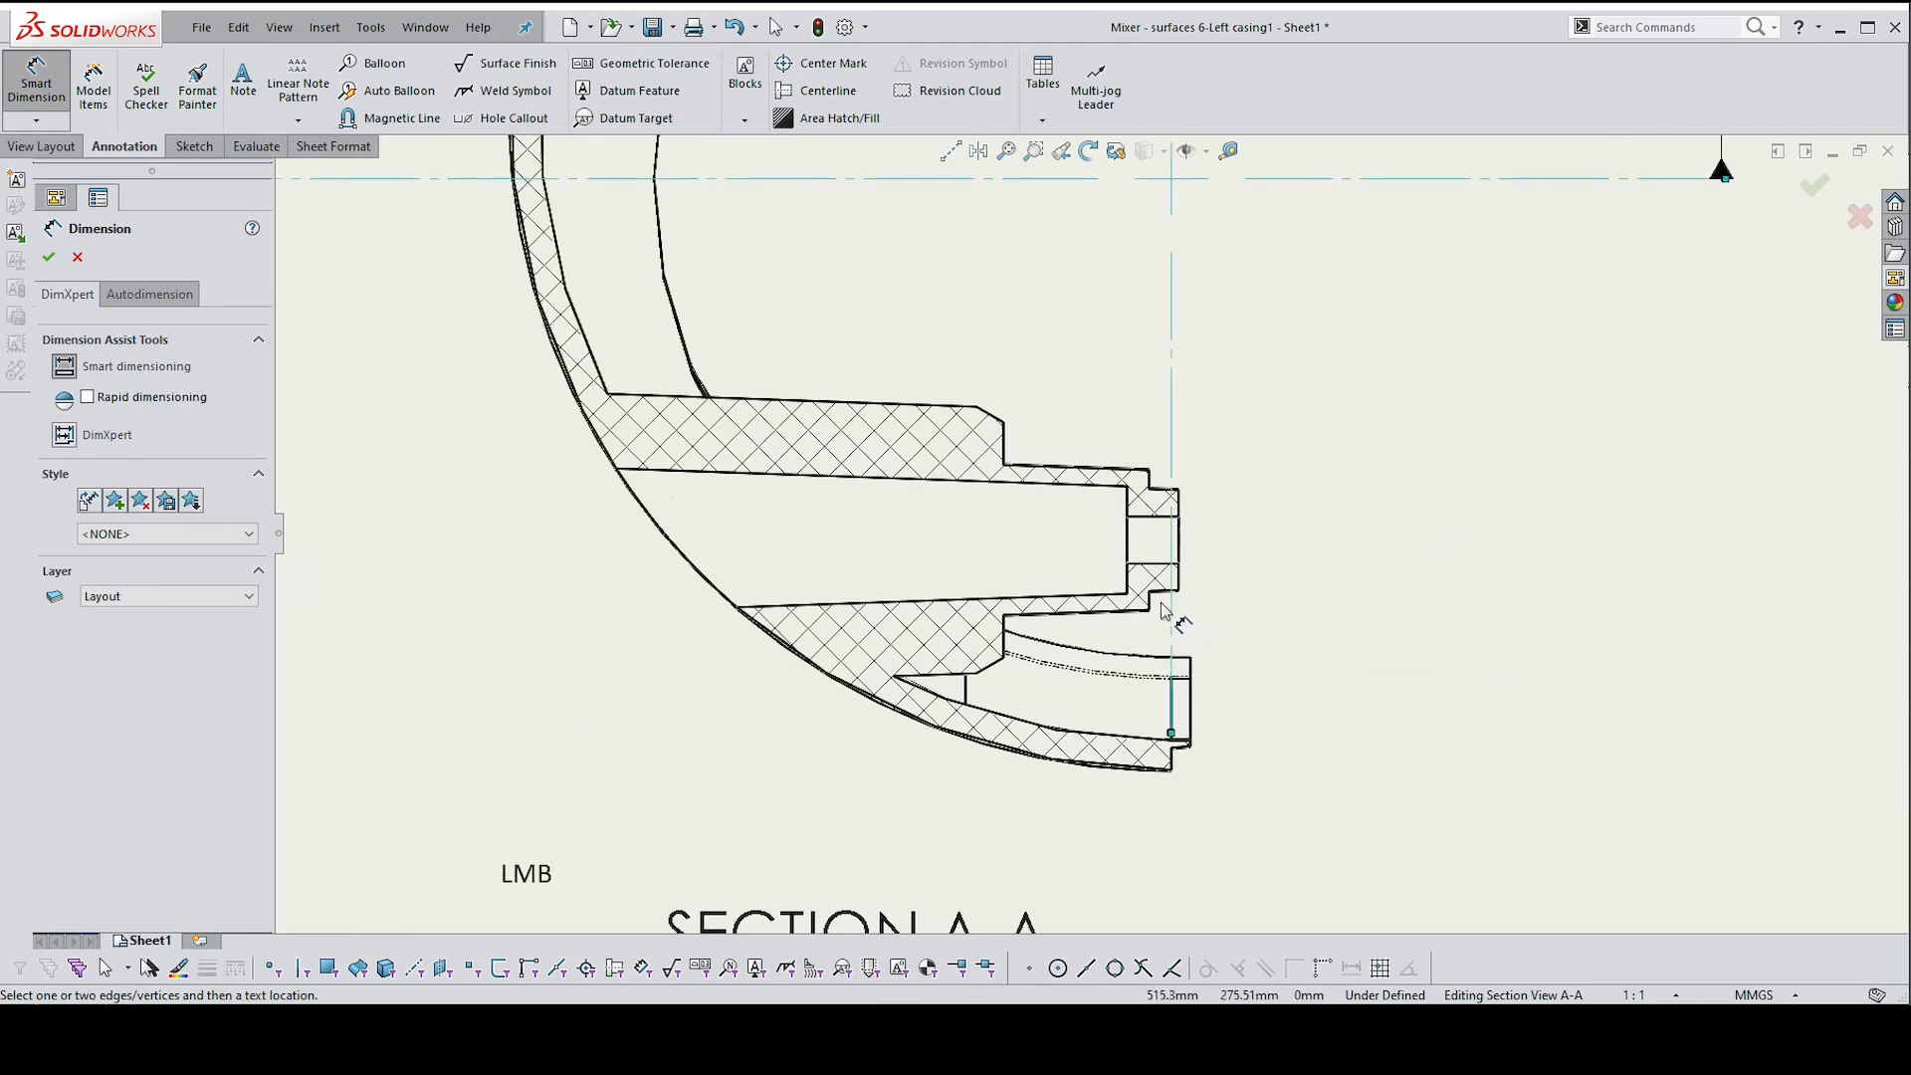
click(1152, 476)
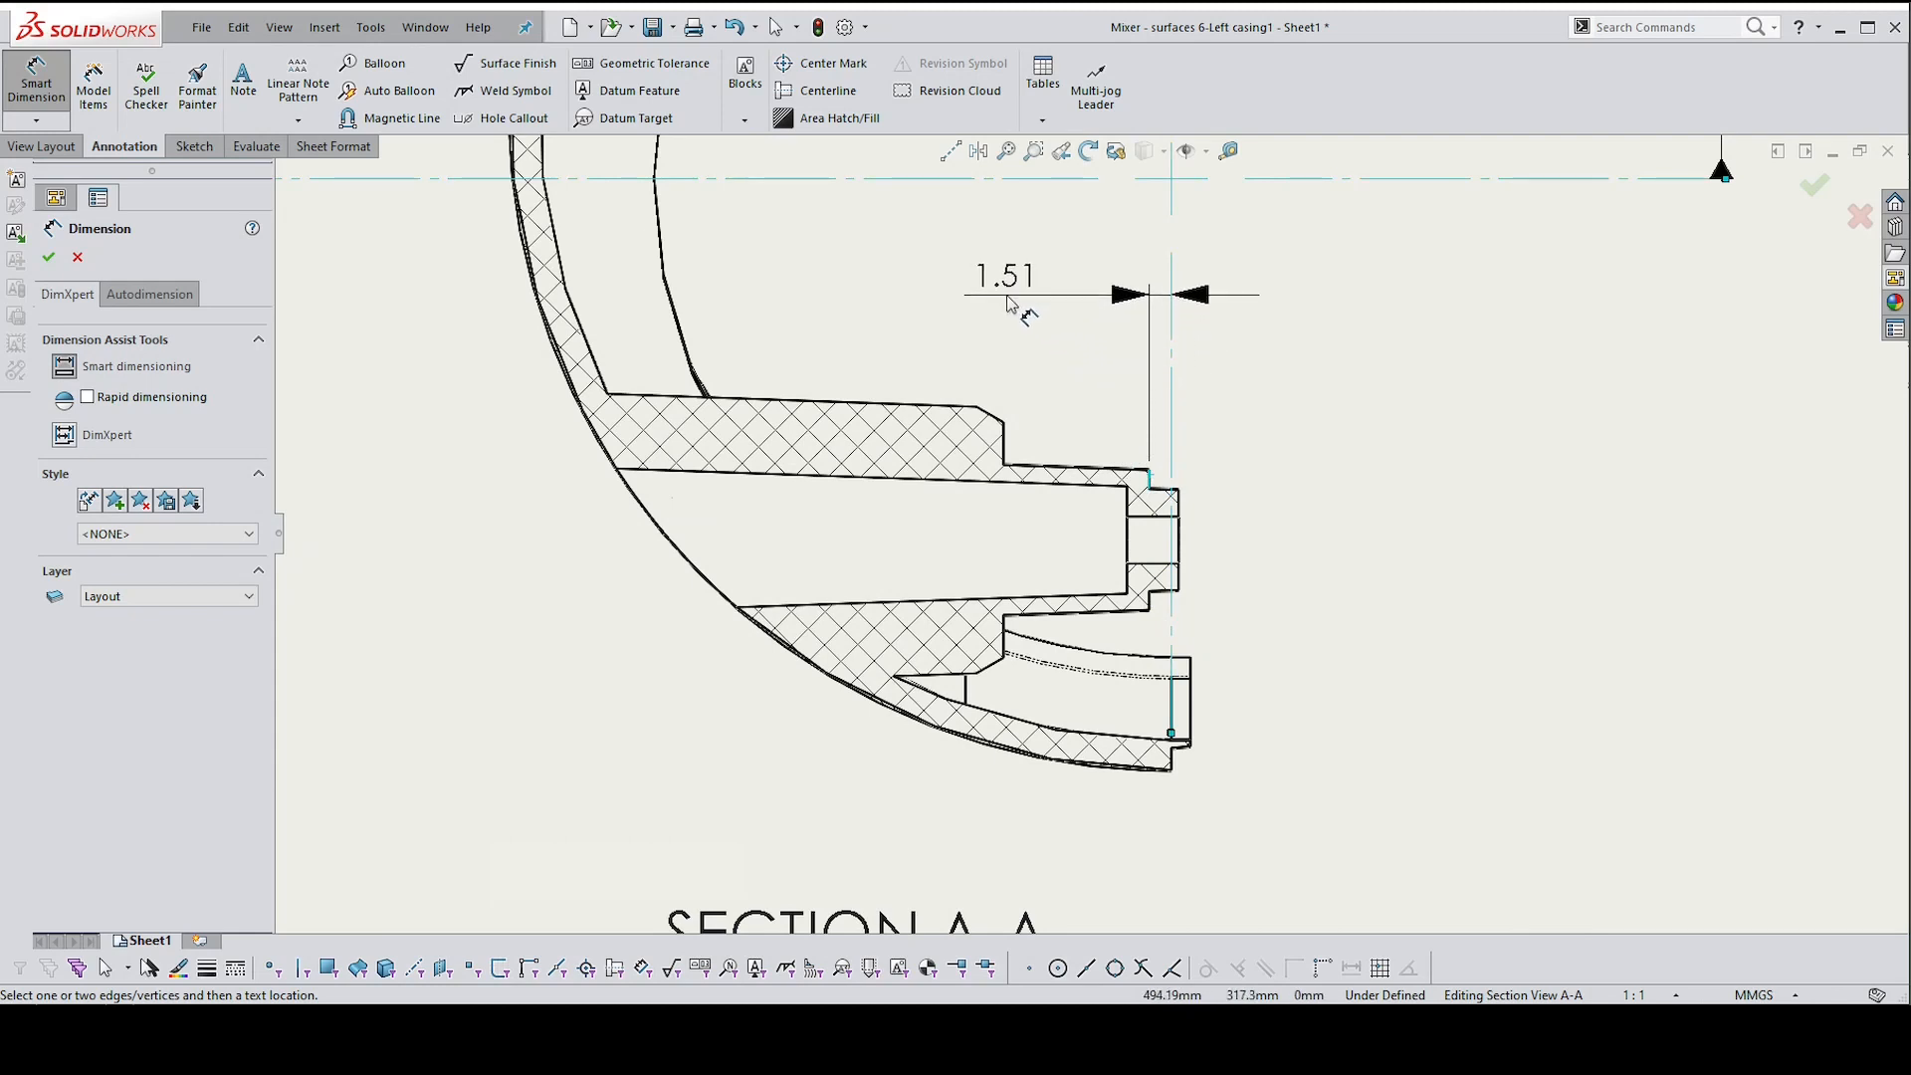
click(1060, 308)
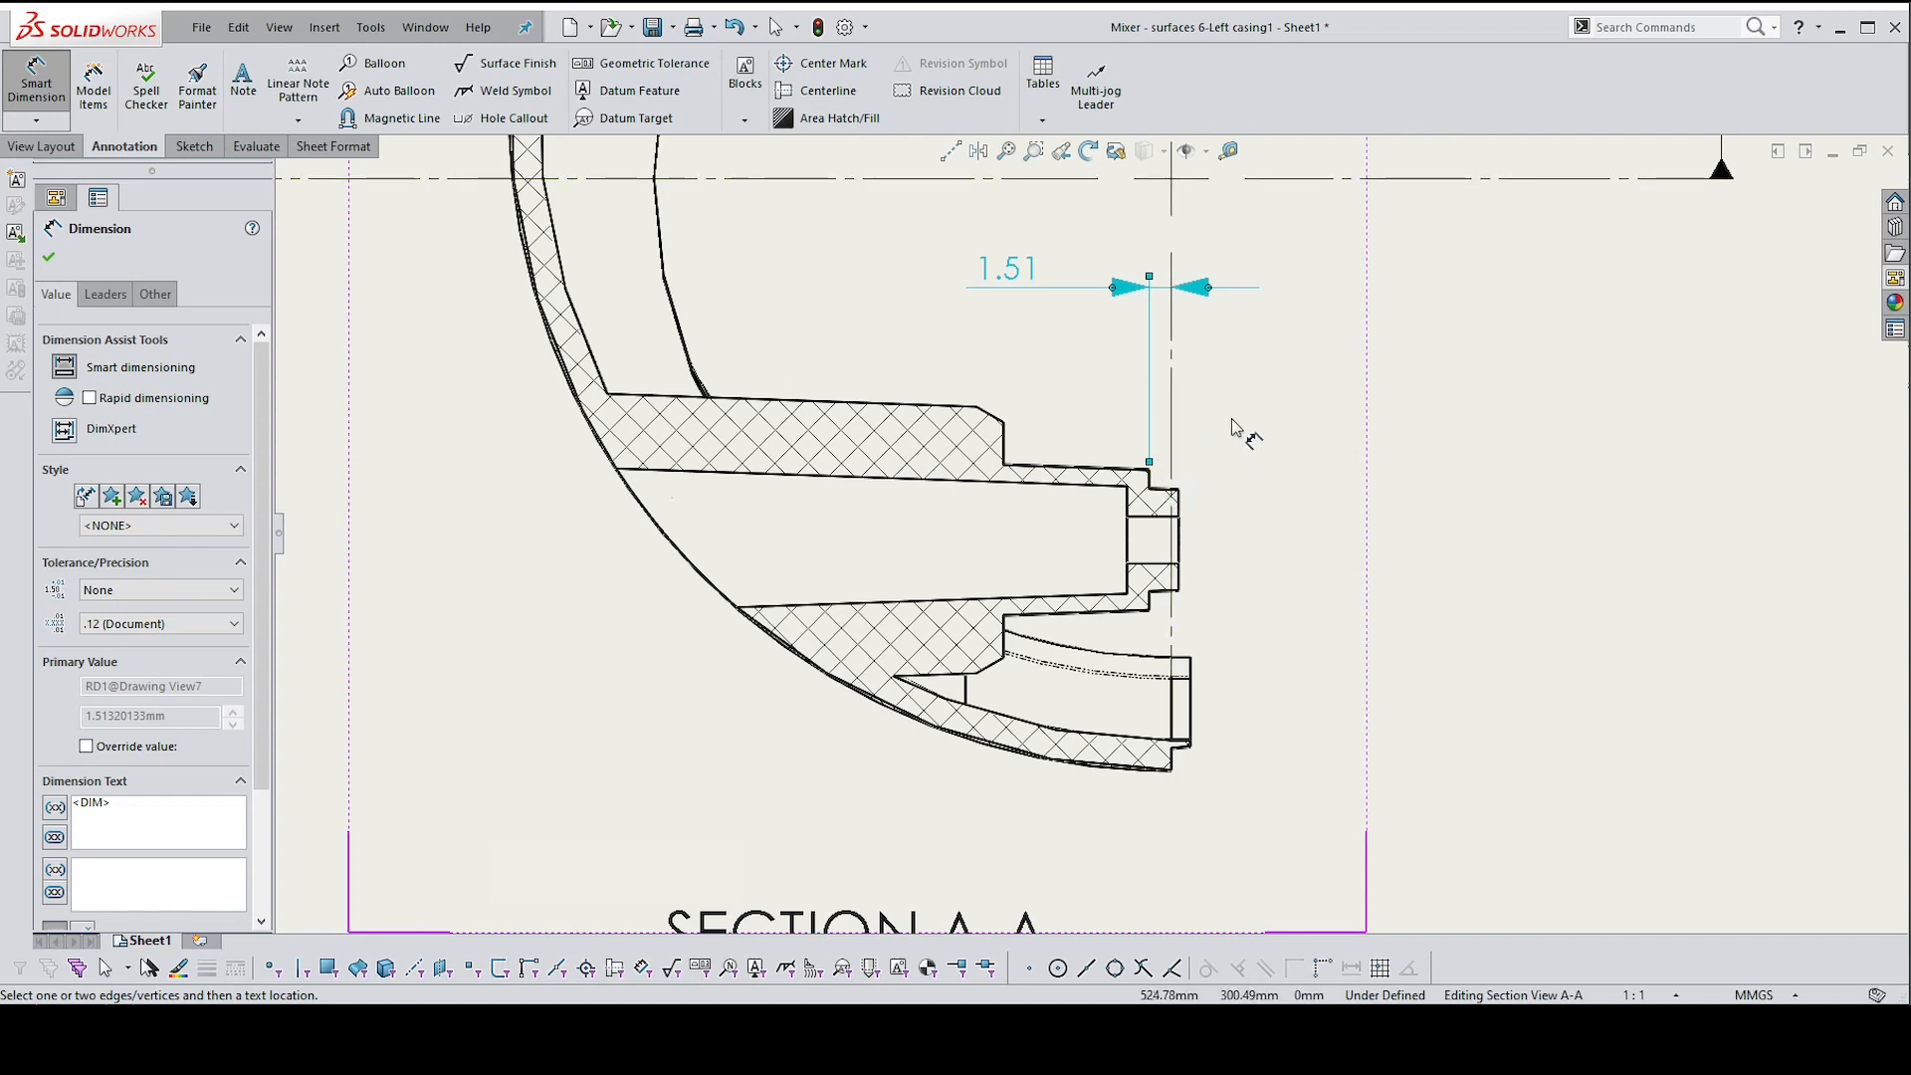
key(Escape)
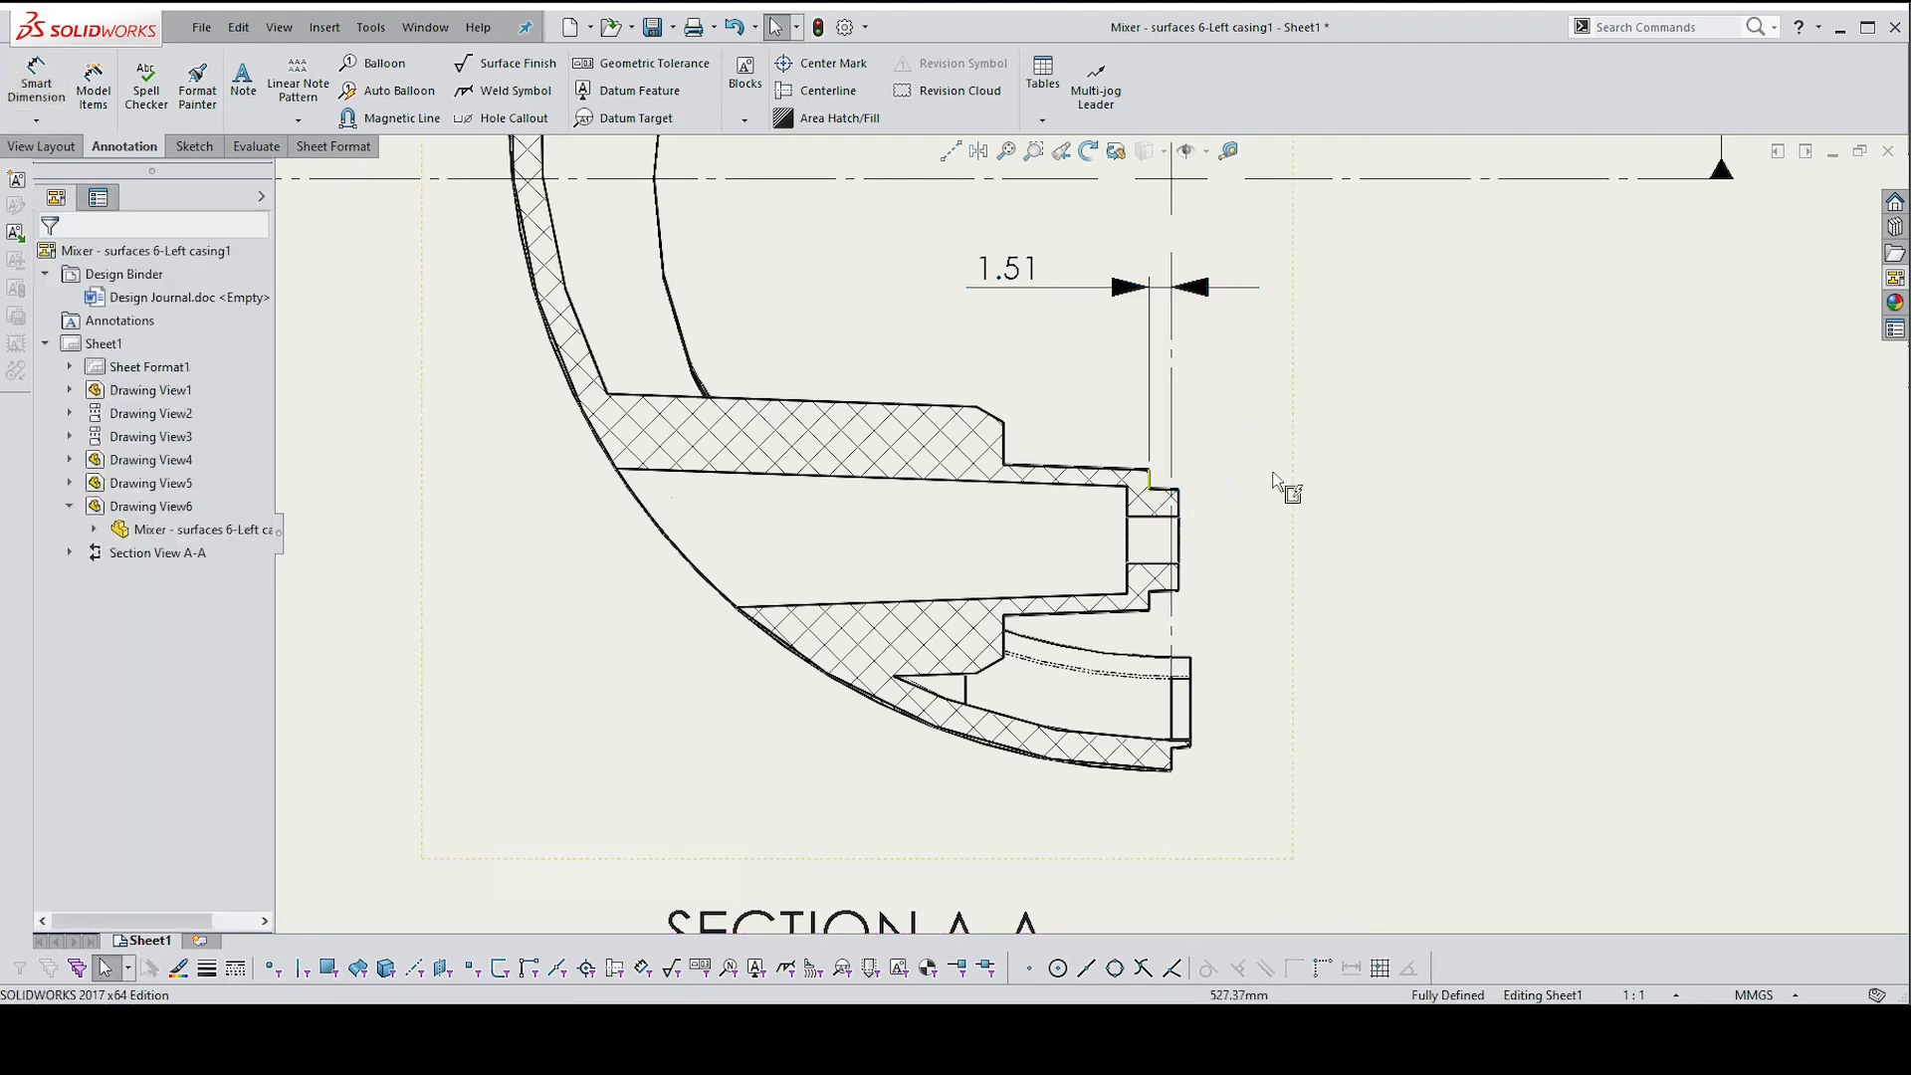
Dimension from the boss's outer shoulder to the bore's inner end face and to the boss tip in Section View A-A
right_drag(1377, 482, 1365, 324)
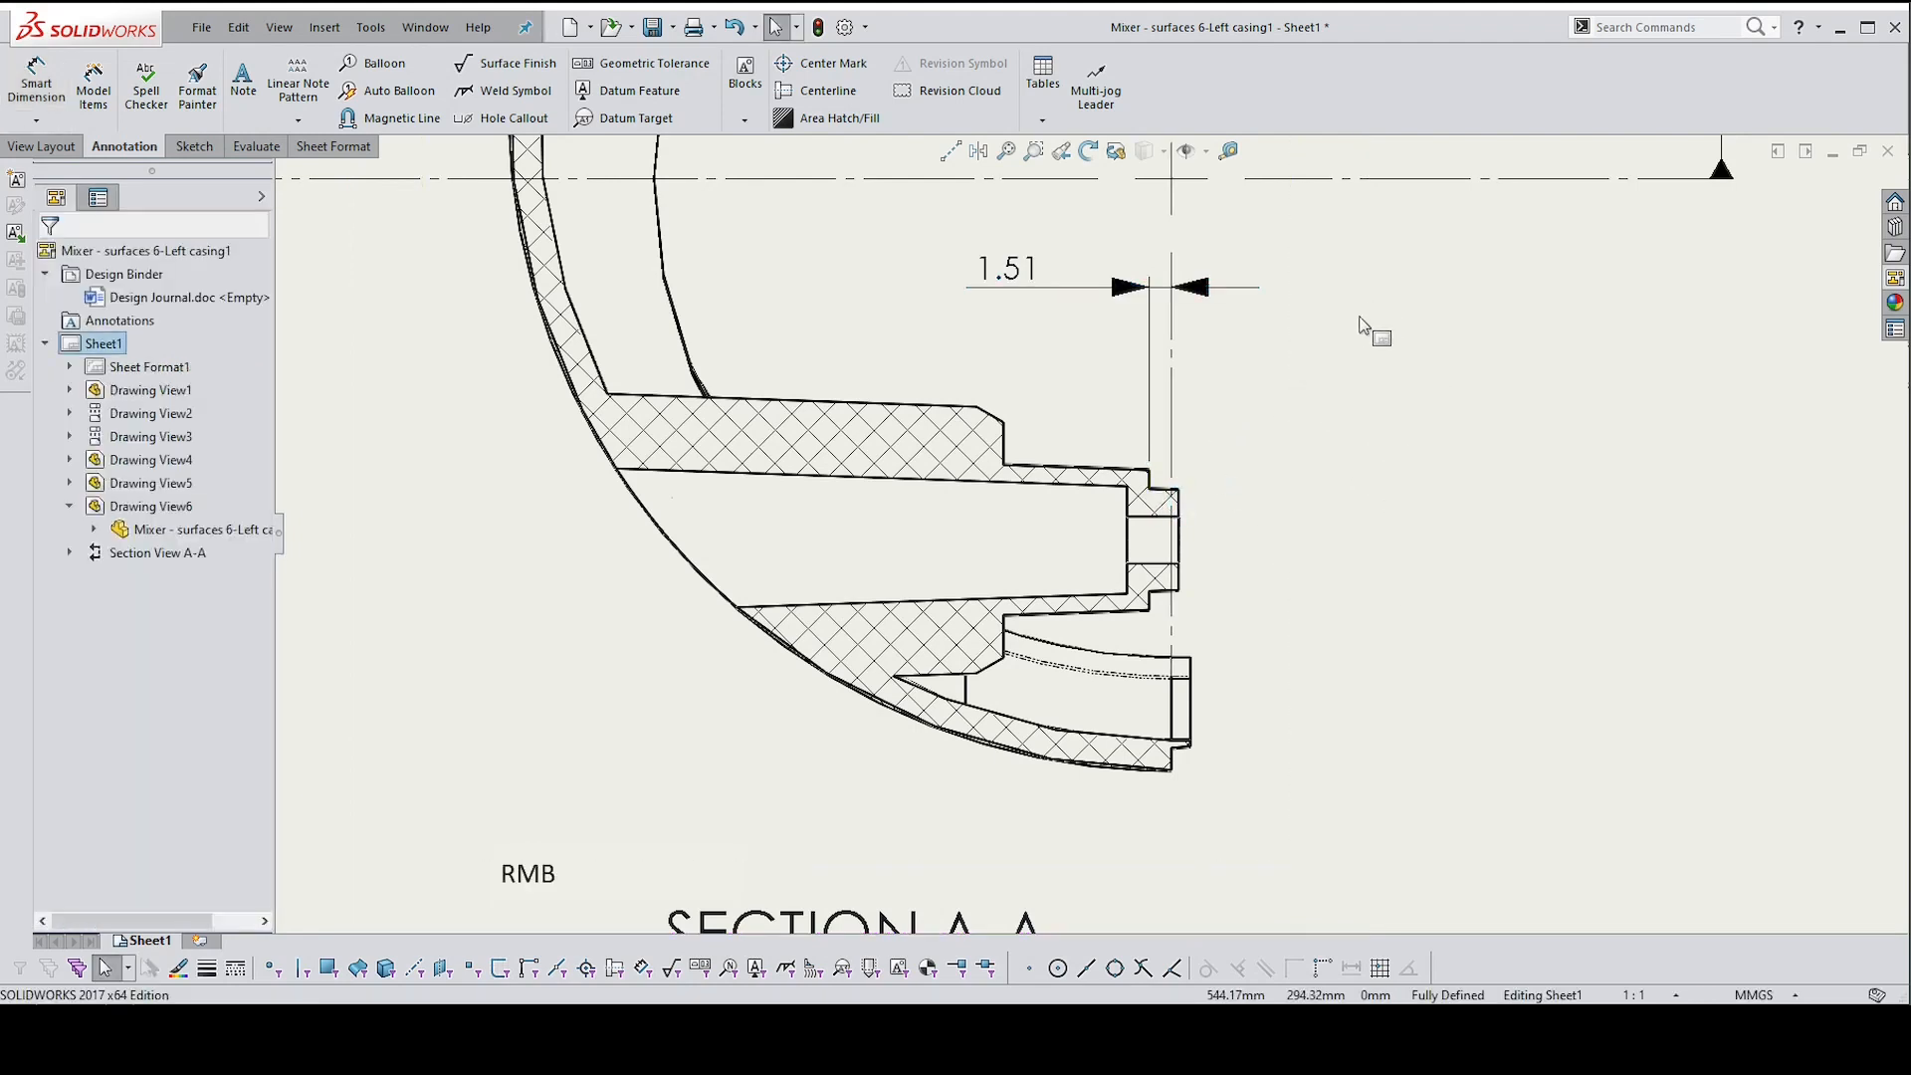
click(1151, 482)
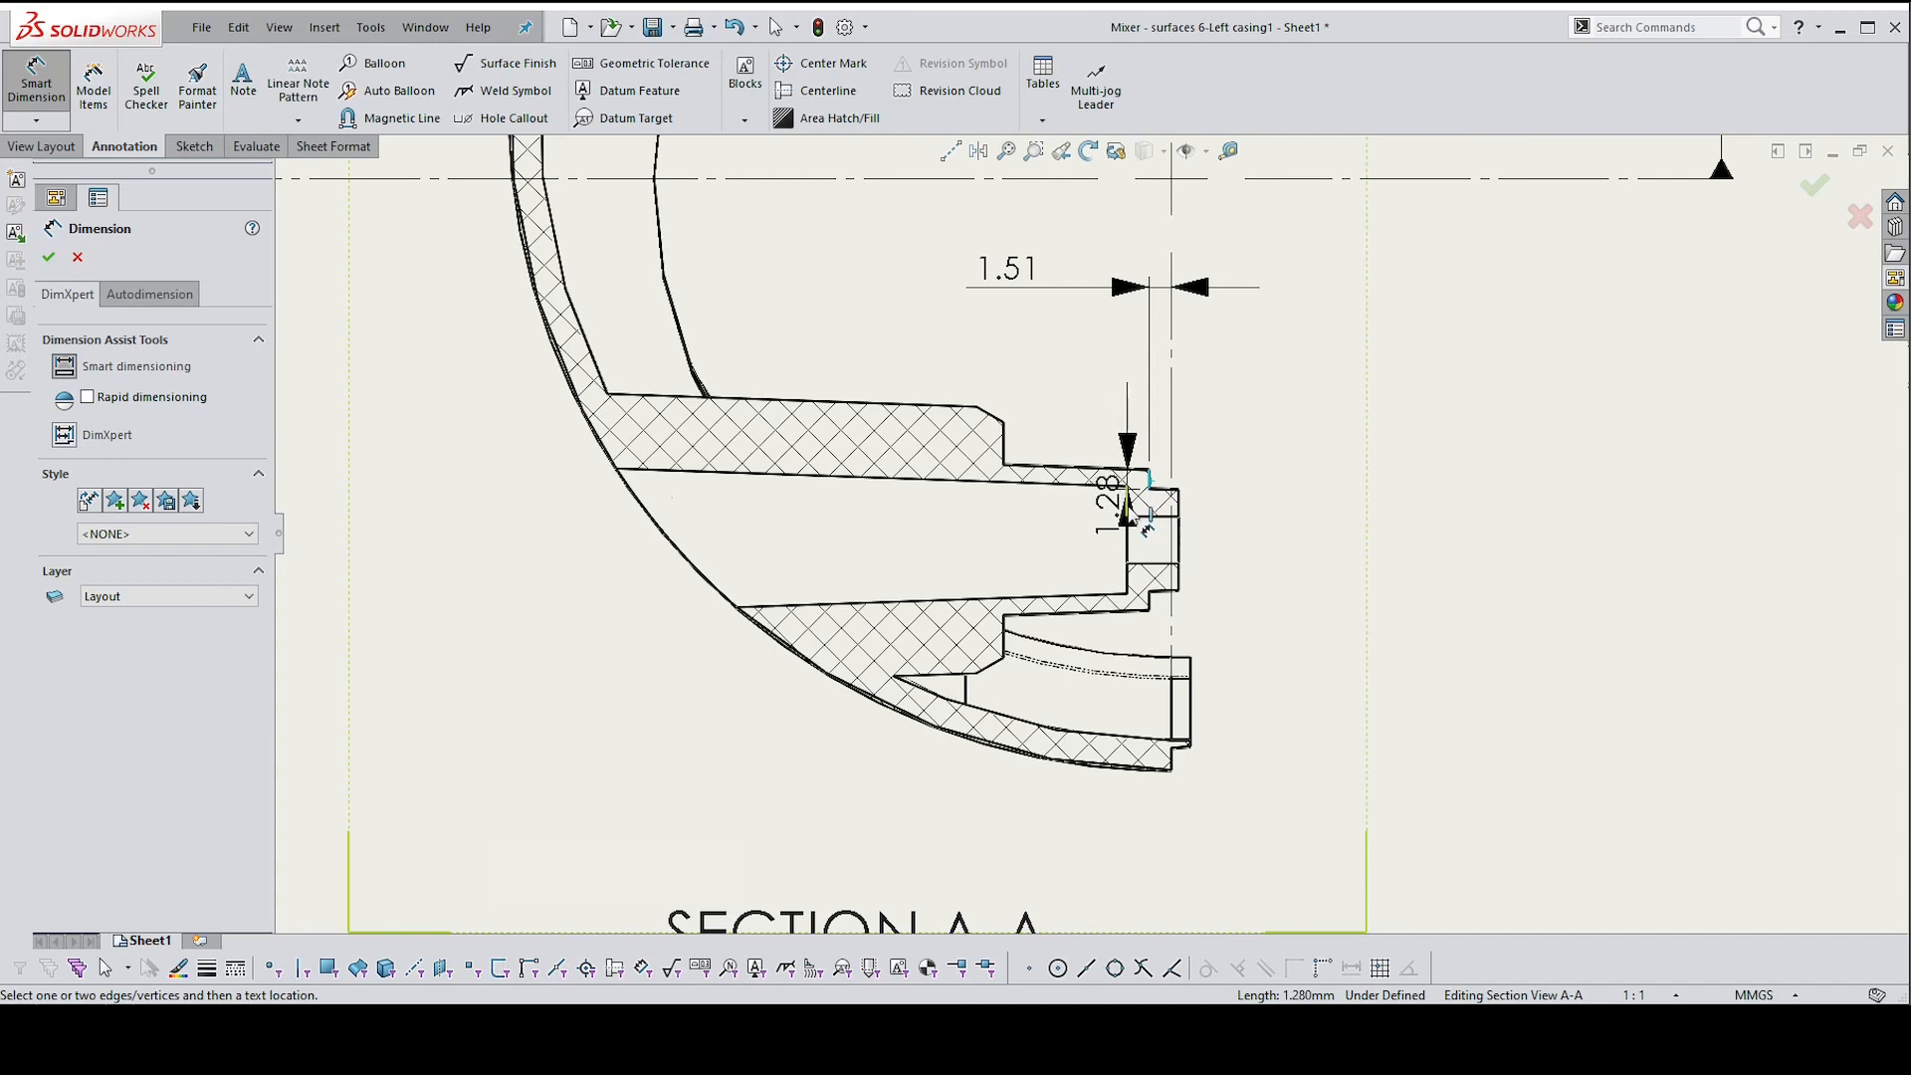
click(1128, 502)
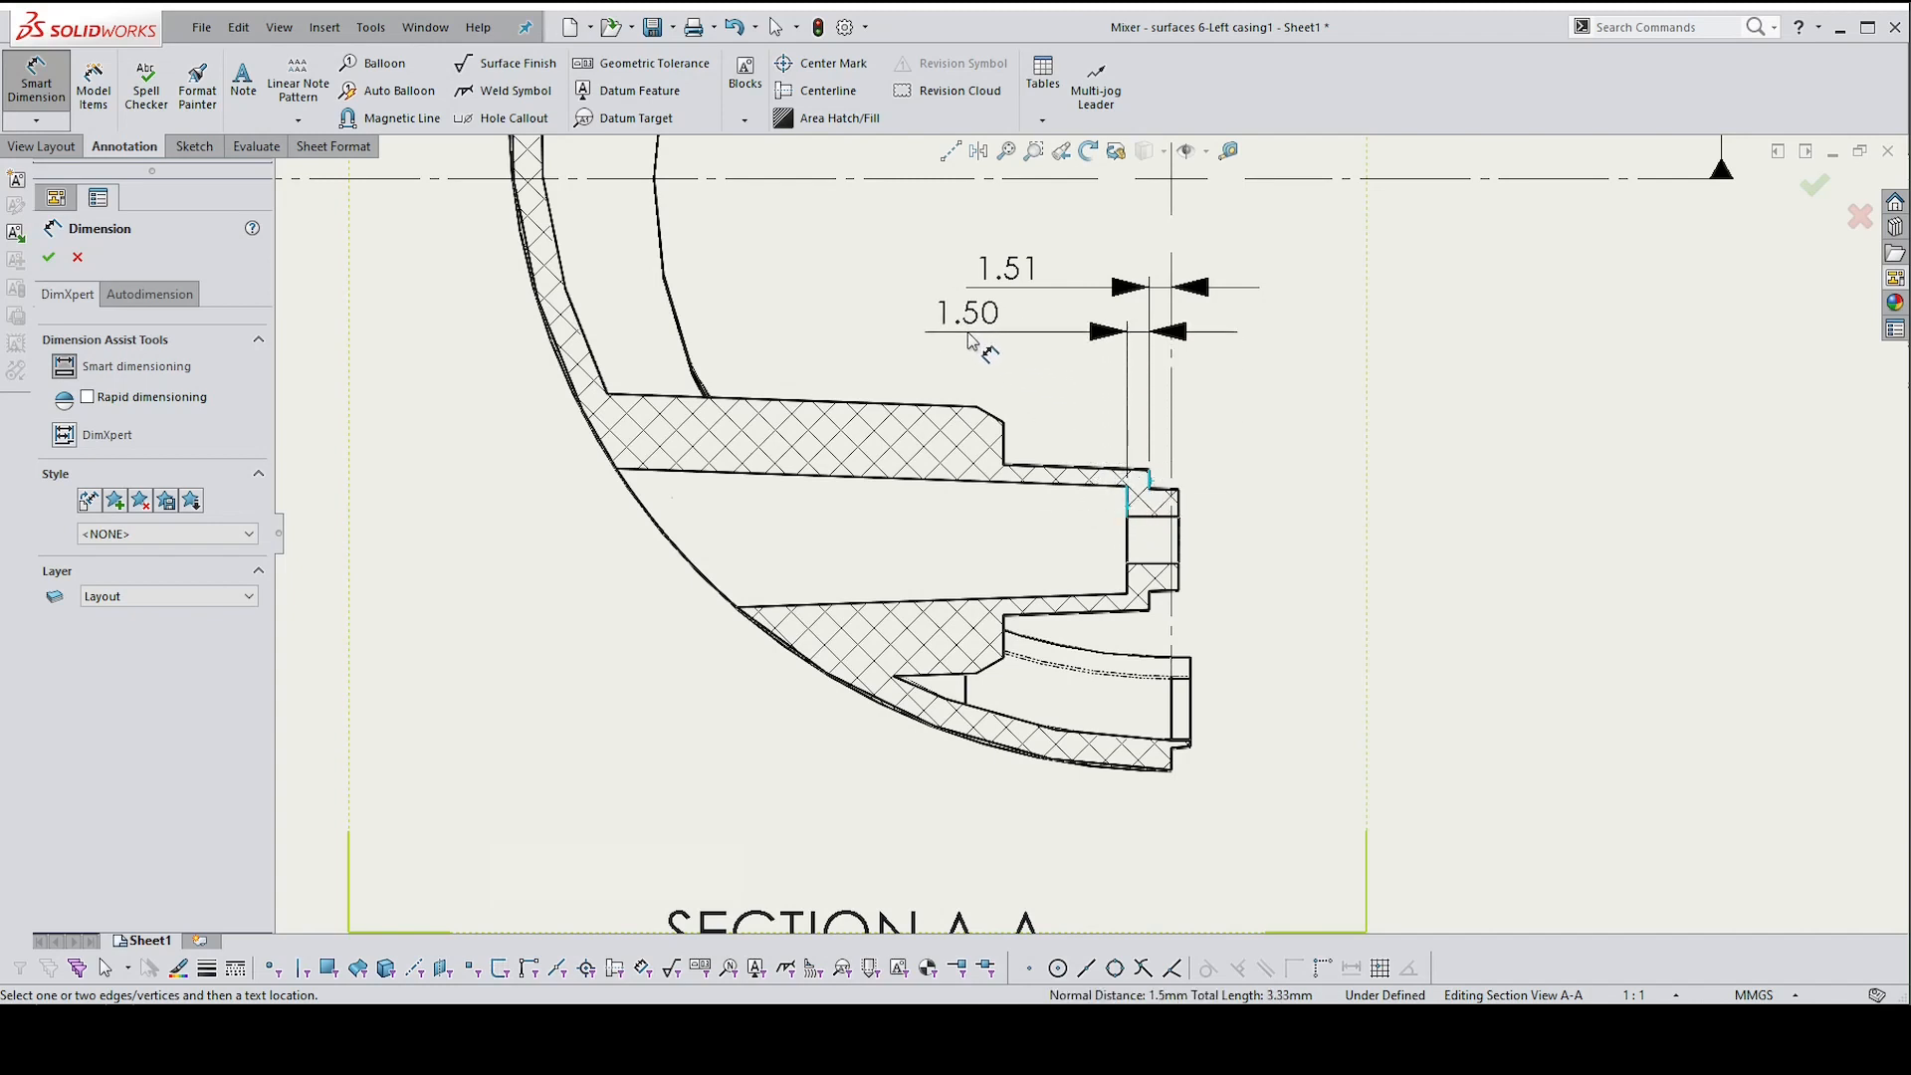
click(966, 338)
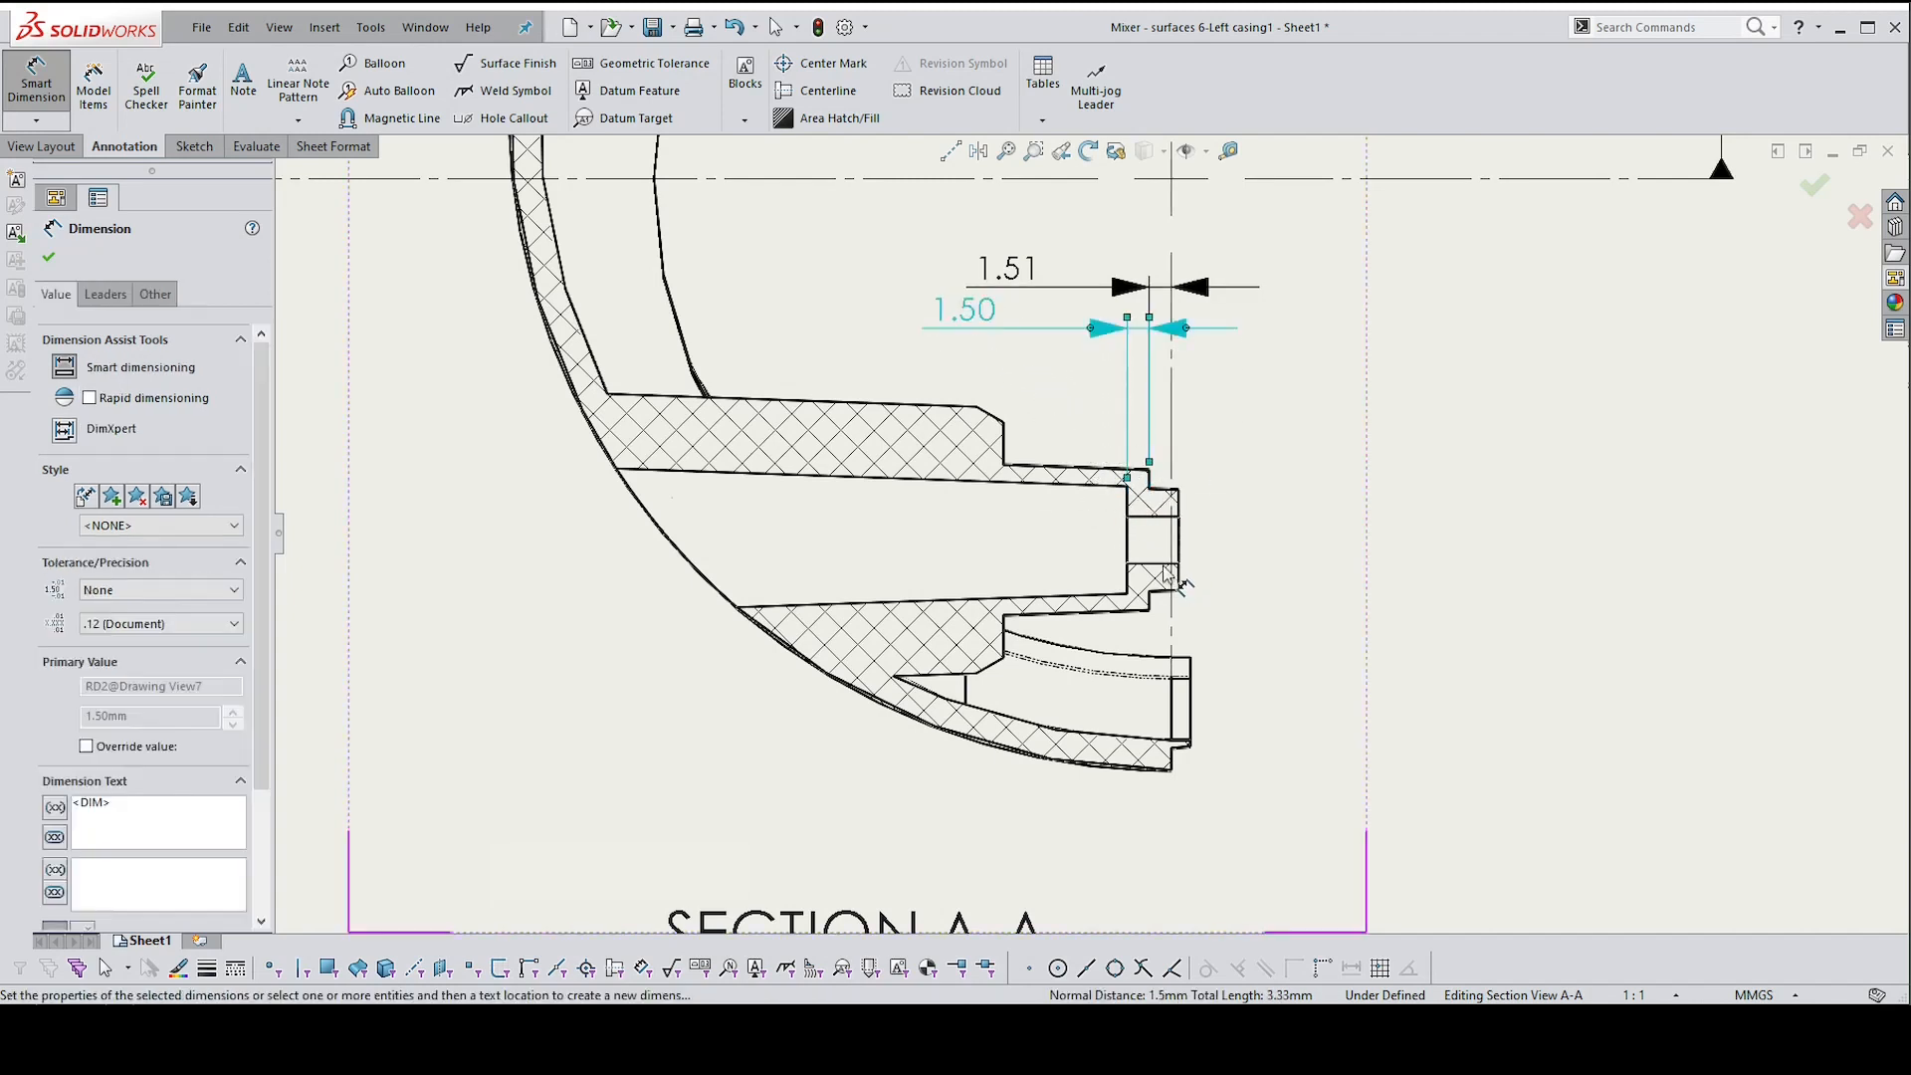
click(1153, 484)
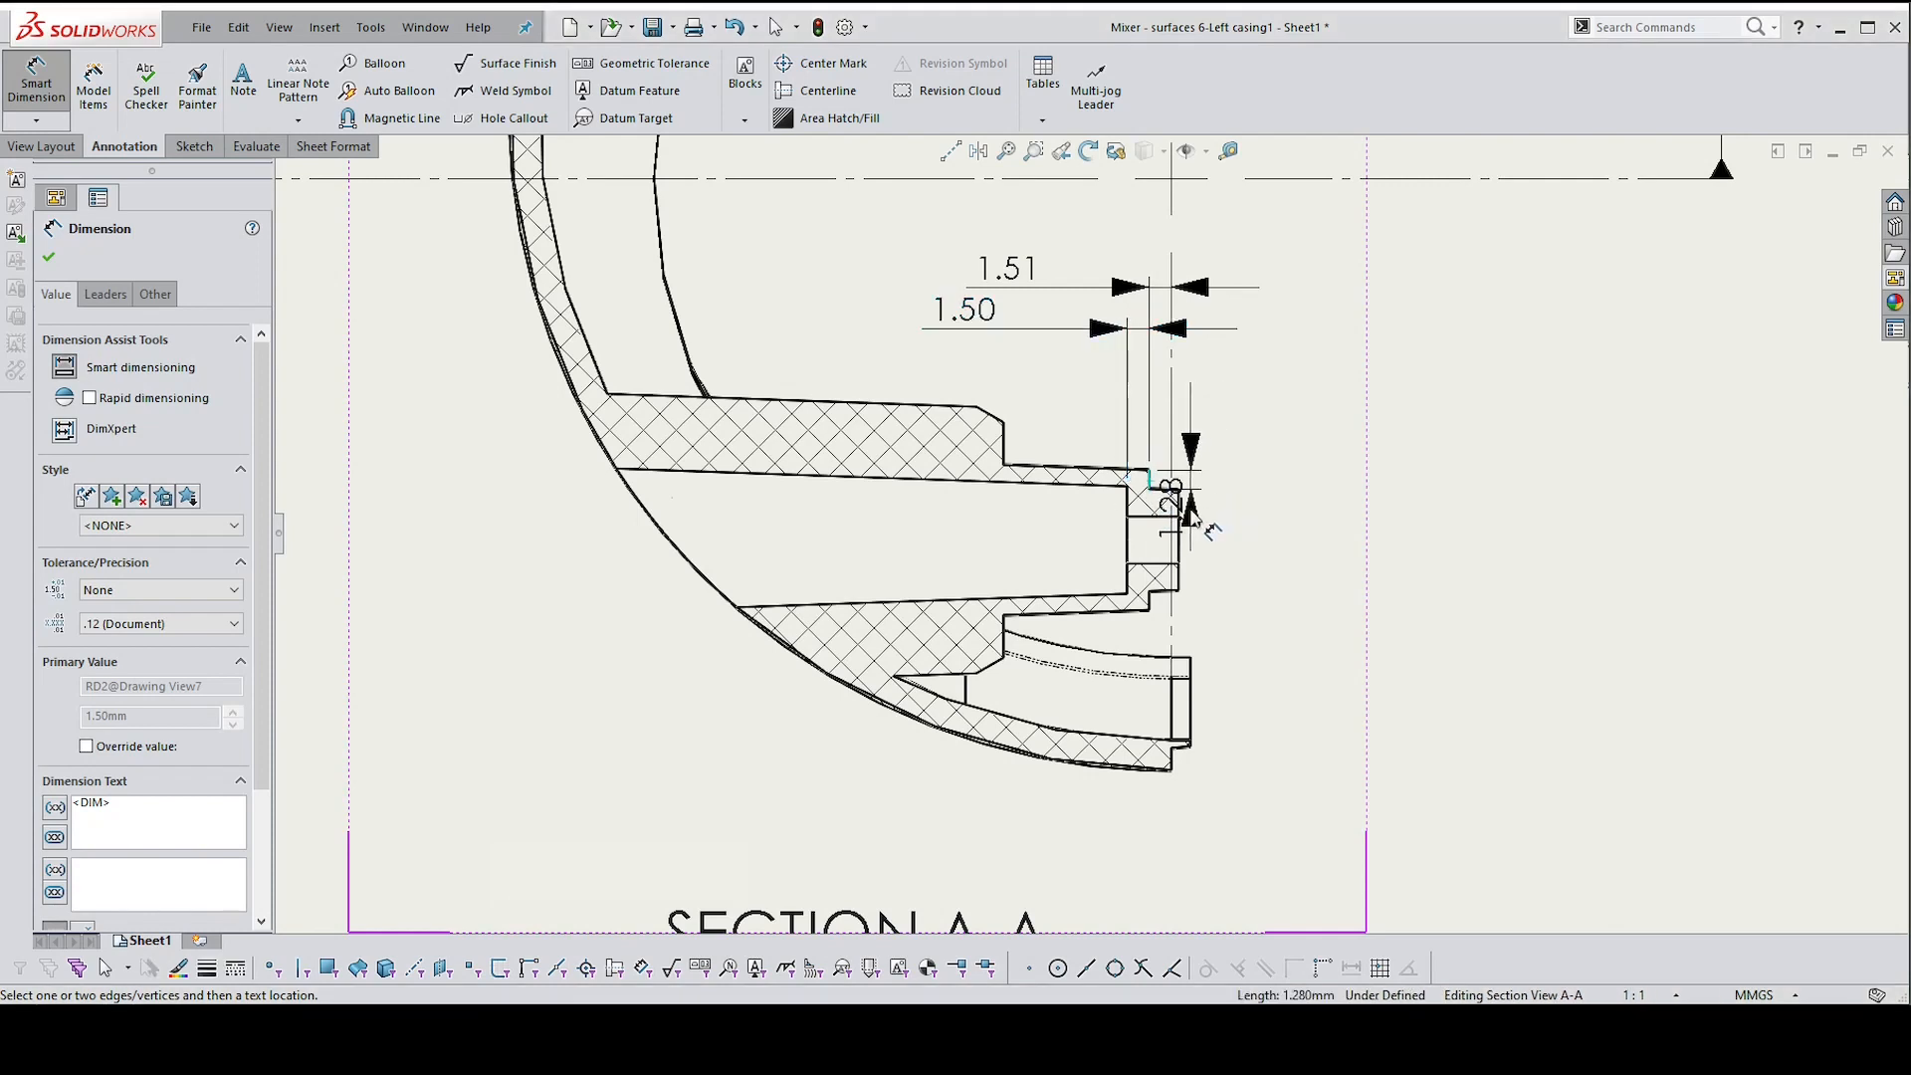
click(1180, 515)
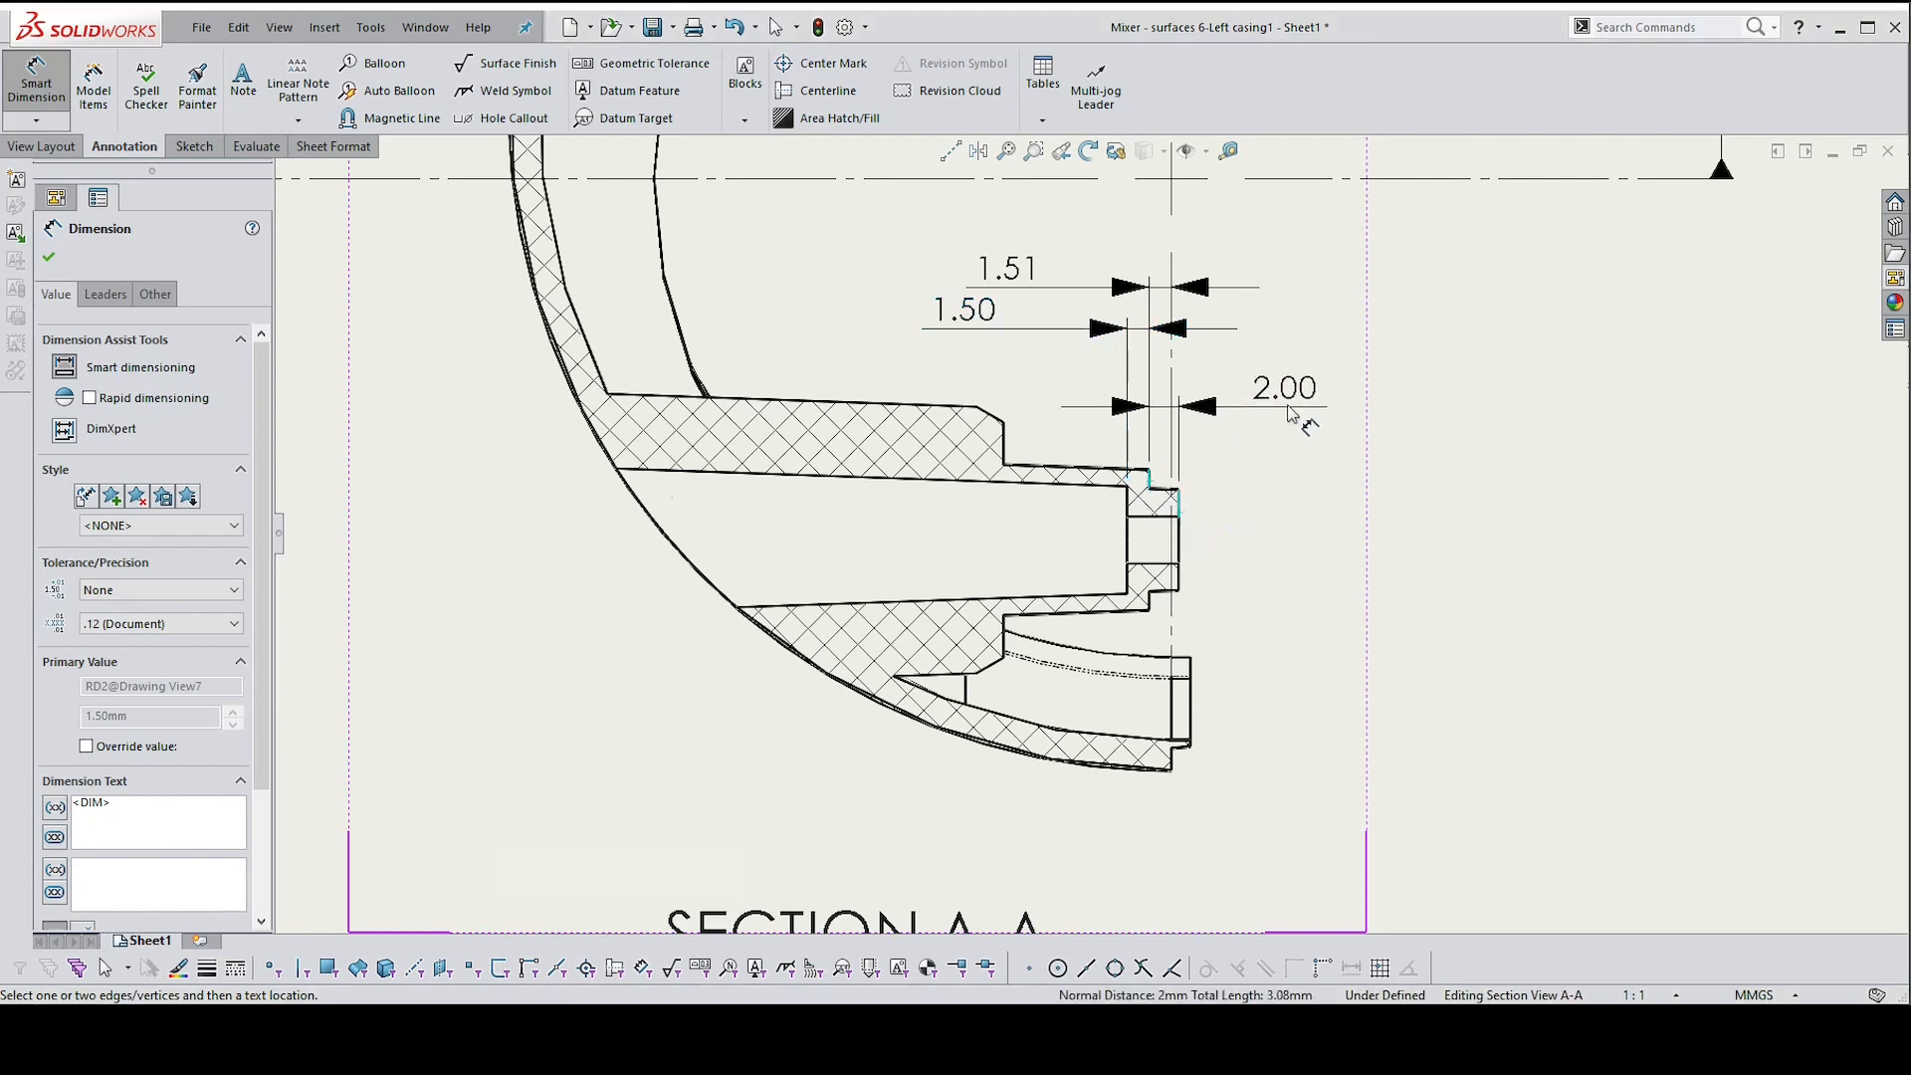
click(1353, 384)
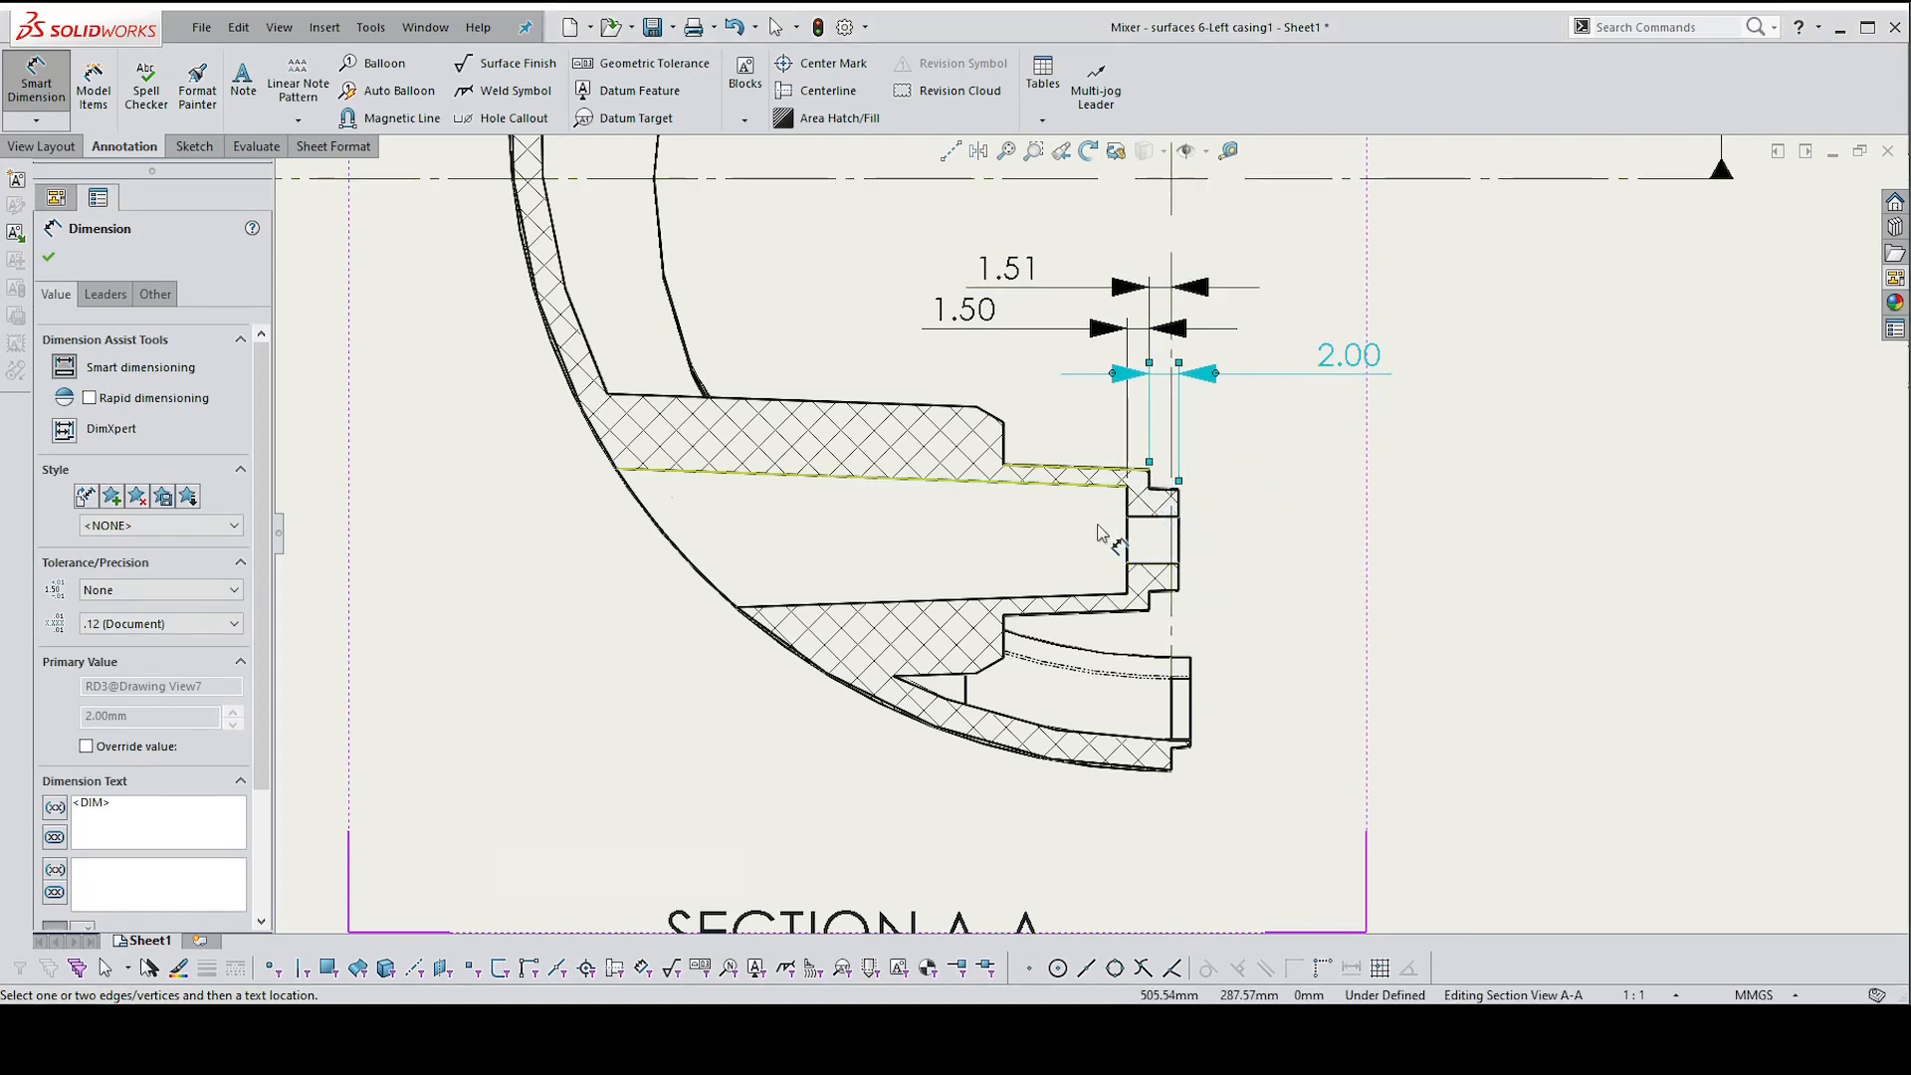
Dimension from the boss's outer shoulder back to the end face of its thicker section, placing it above the other dimensions
click(1152, 479)
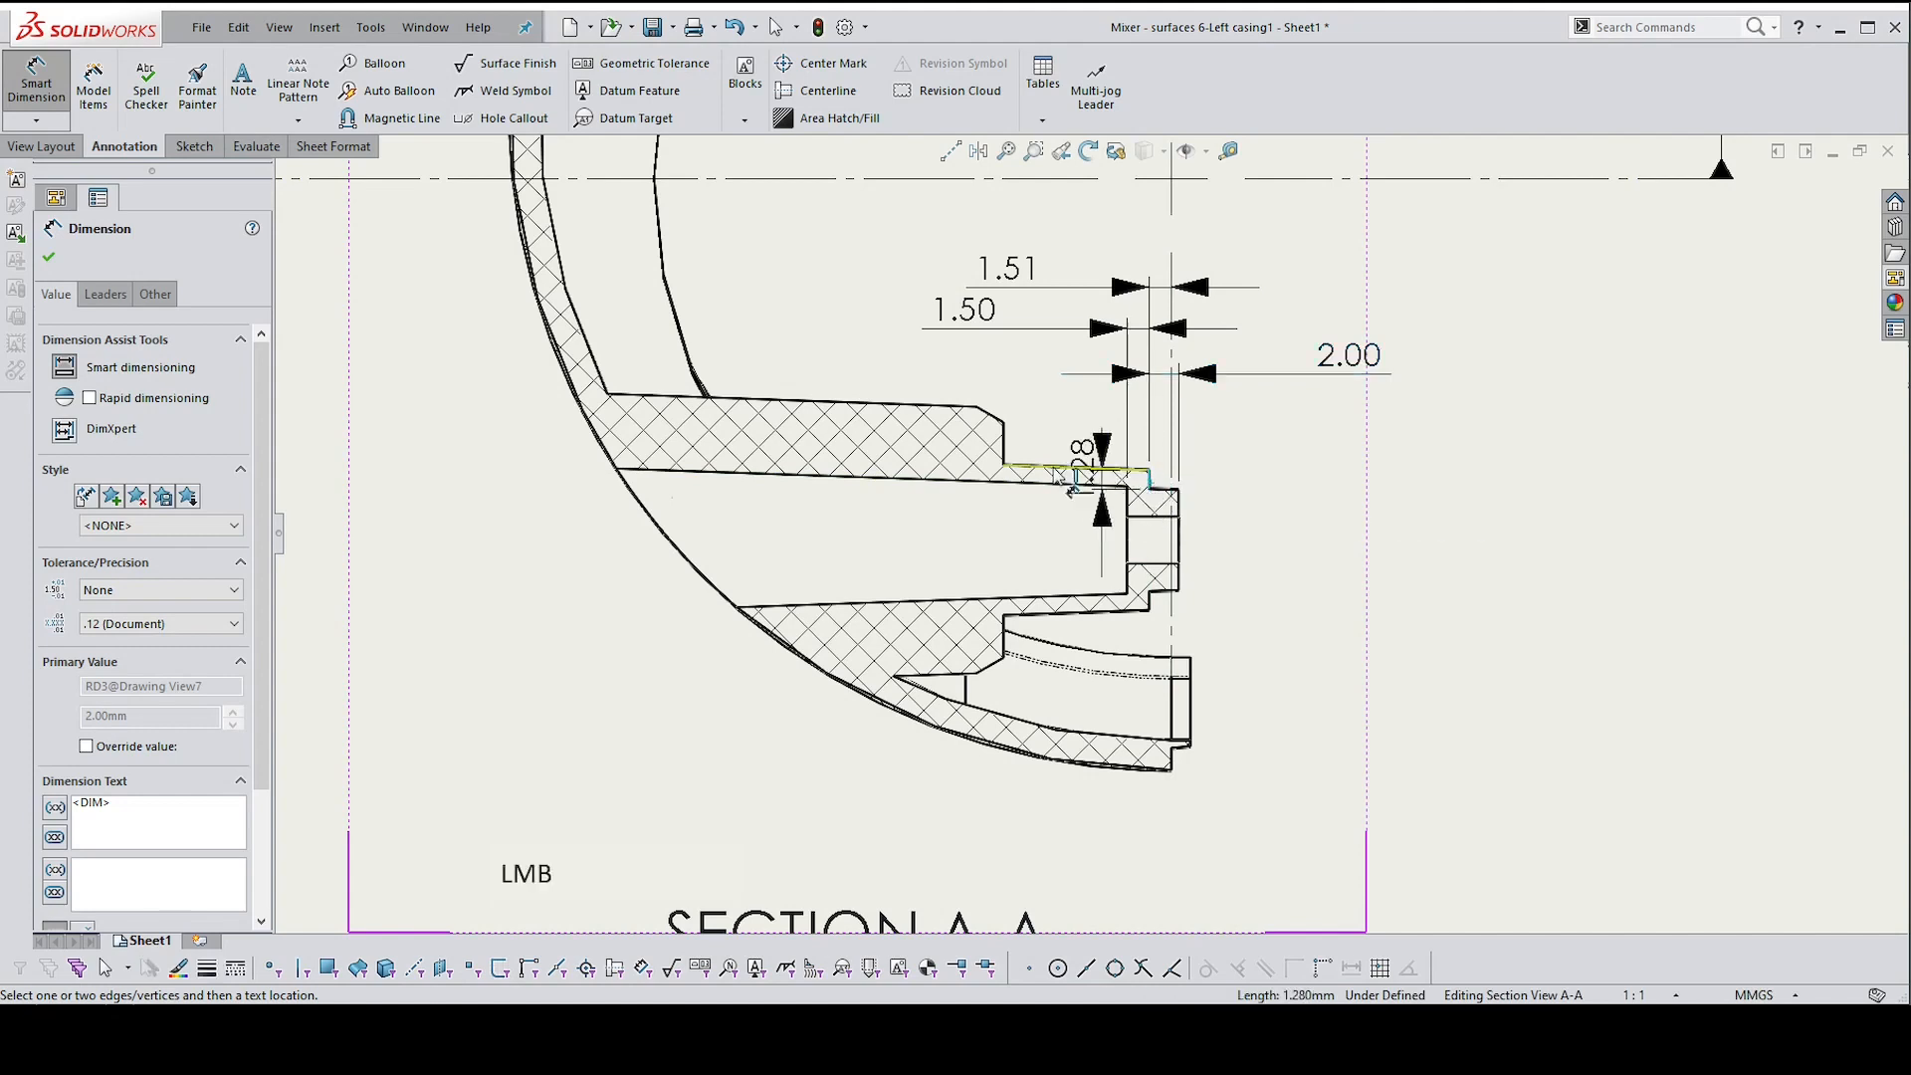
click(1003, 438)
click(884, 246)
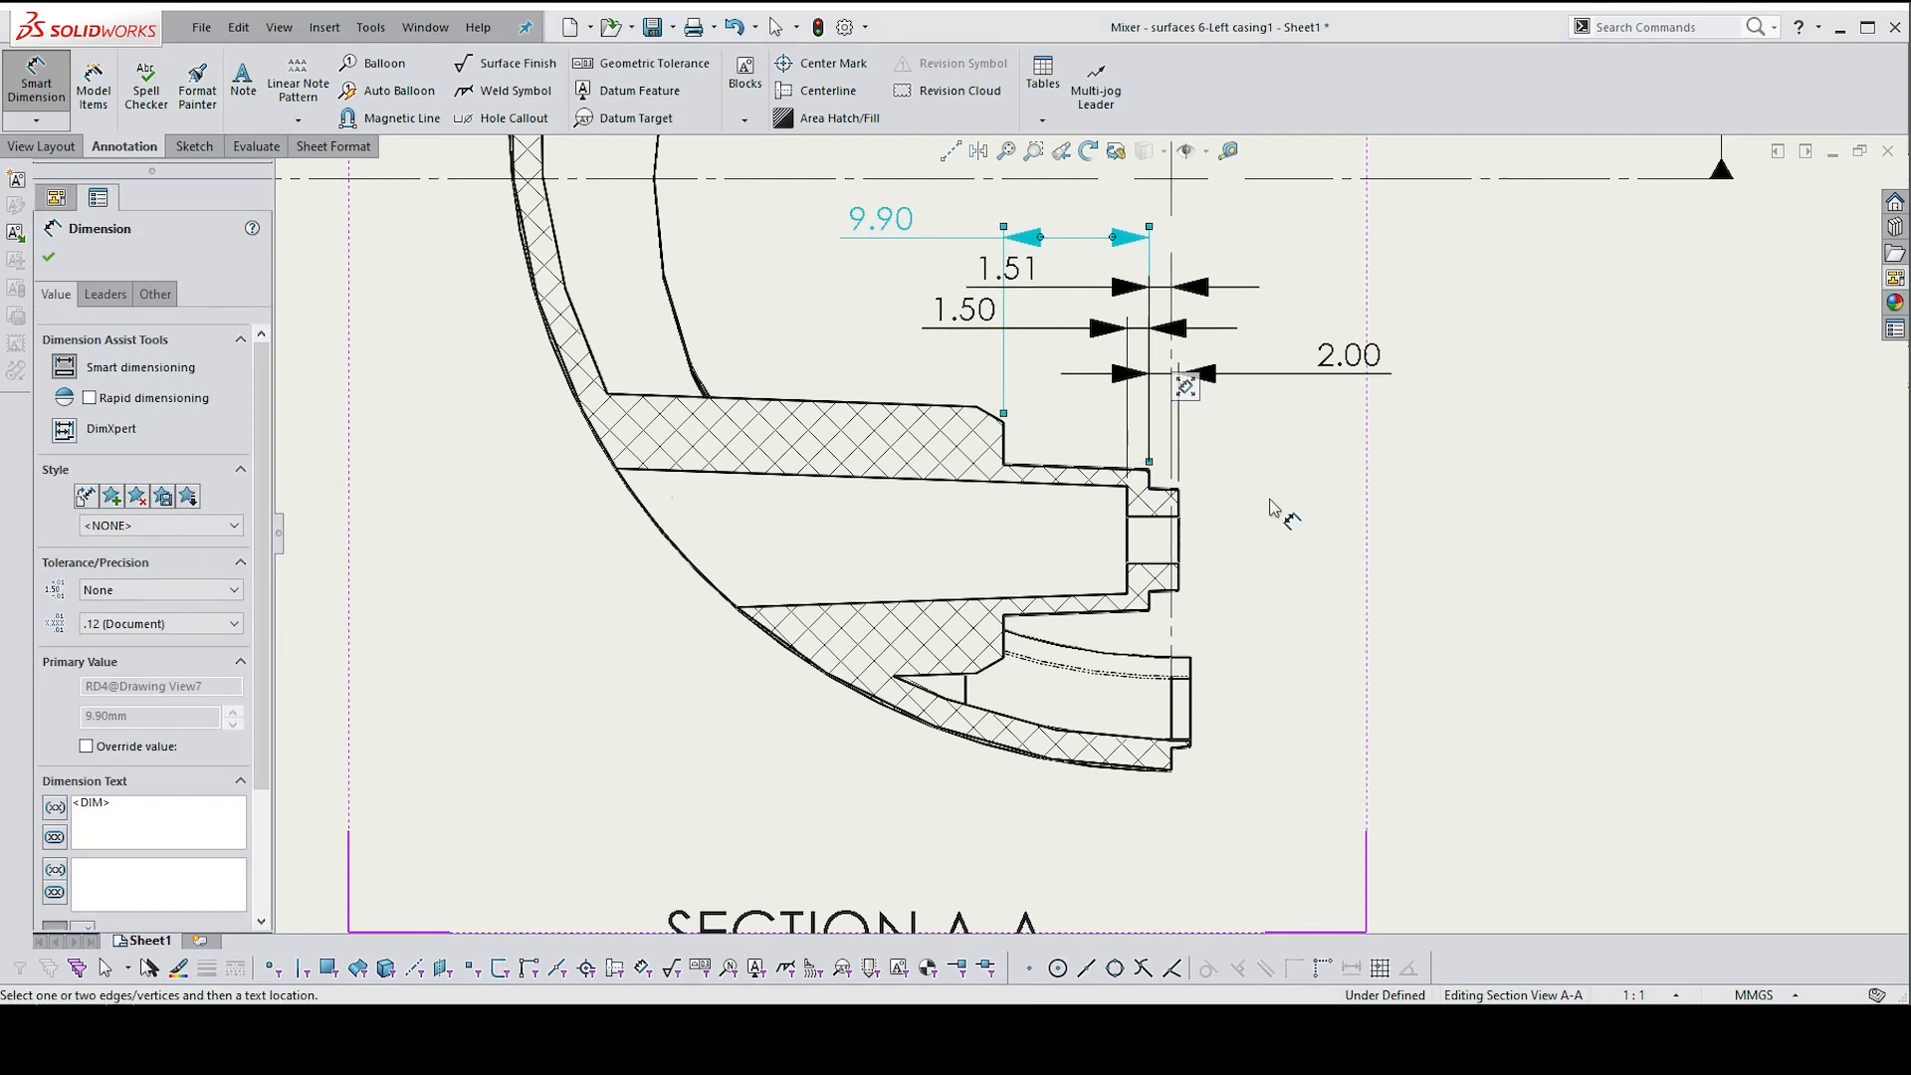
key(Escape)
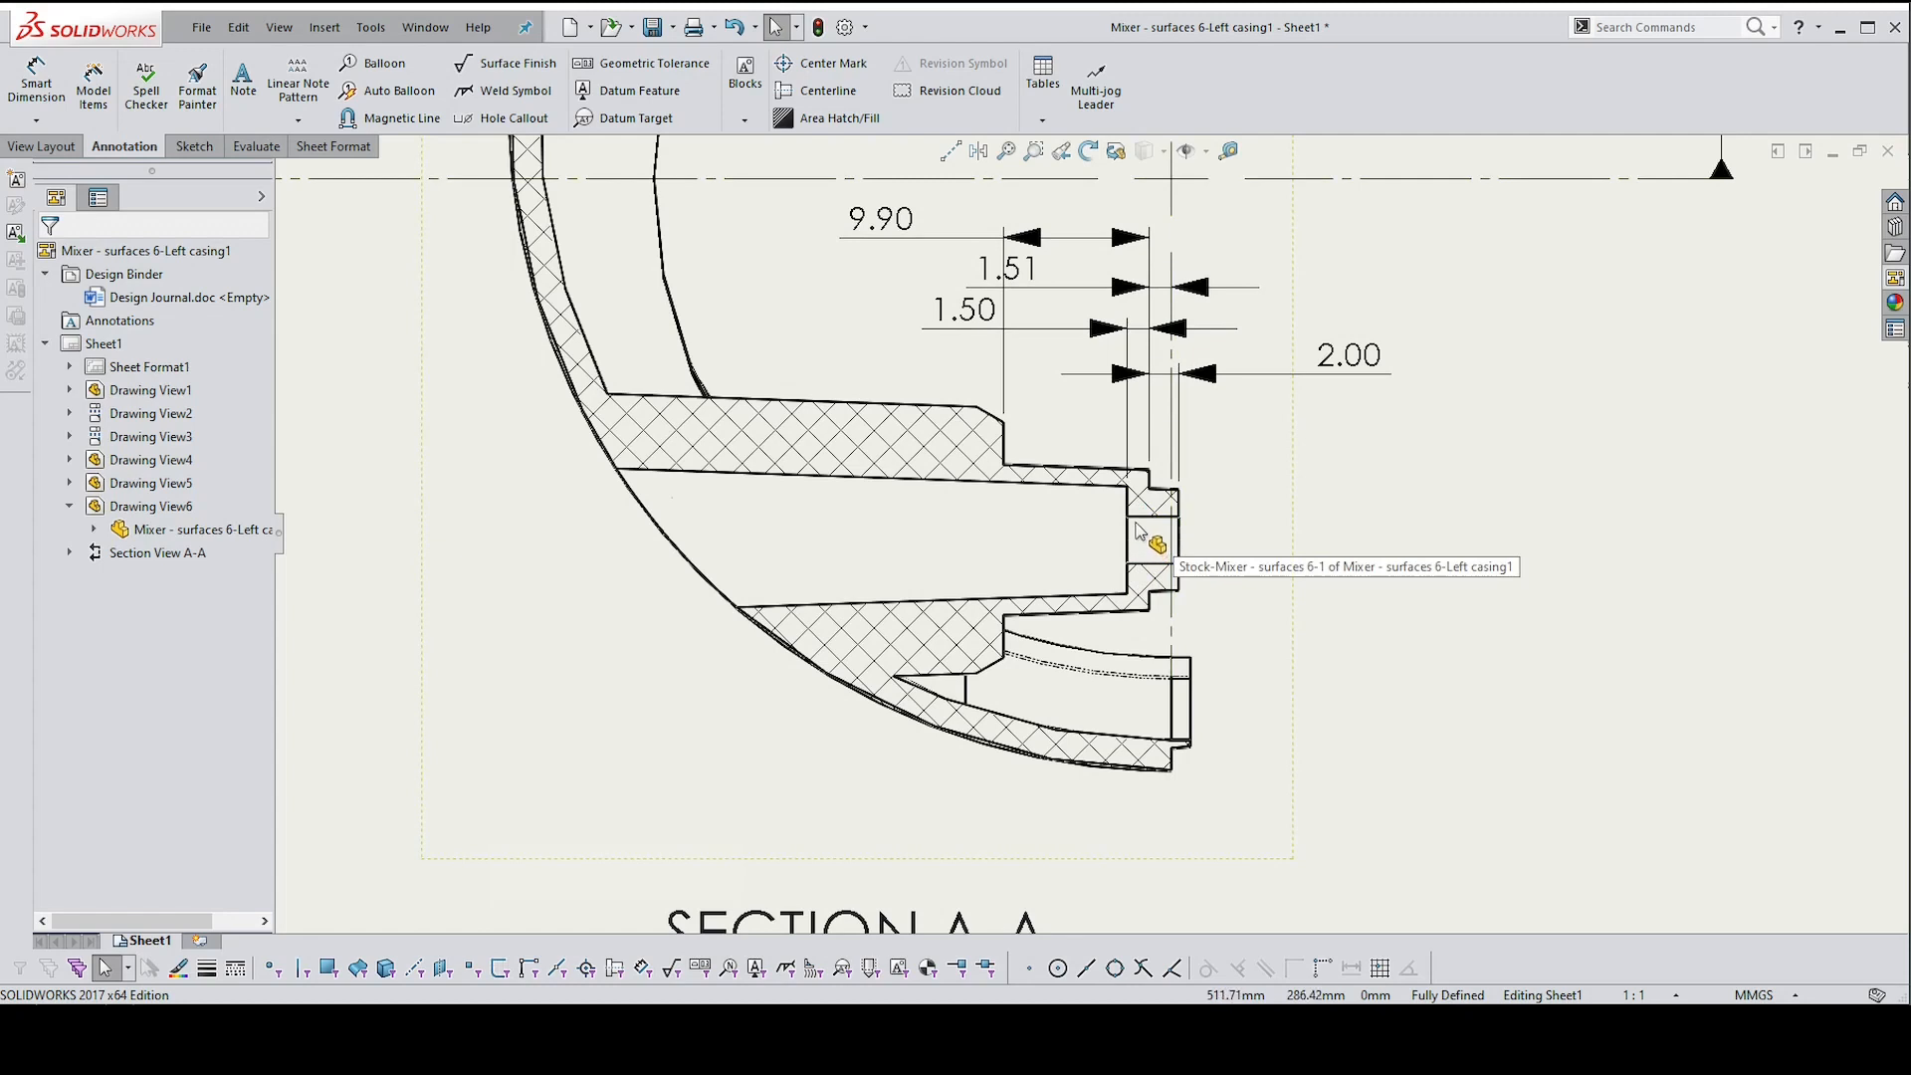
Add a centerline between the screw hole's edges in Section View A-A and extend it past the outer wall and well beyond the boss tip
click(823, 92)
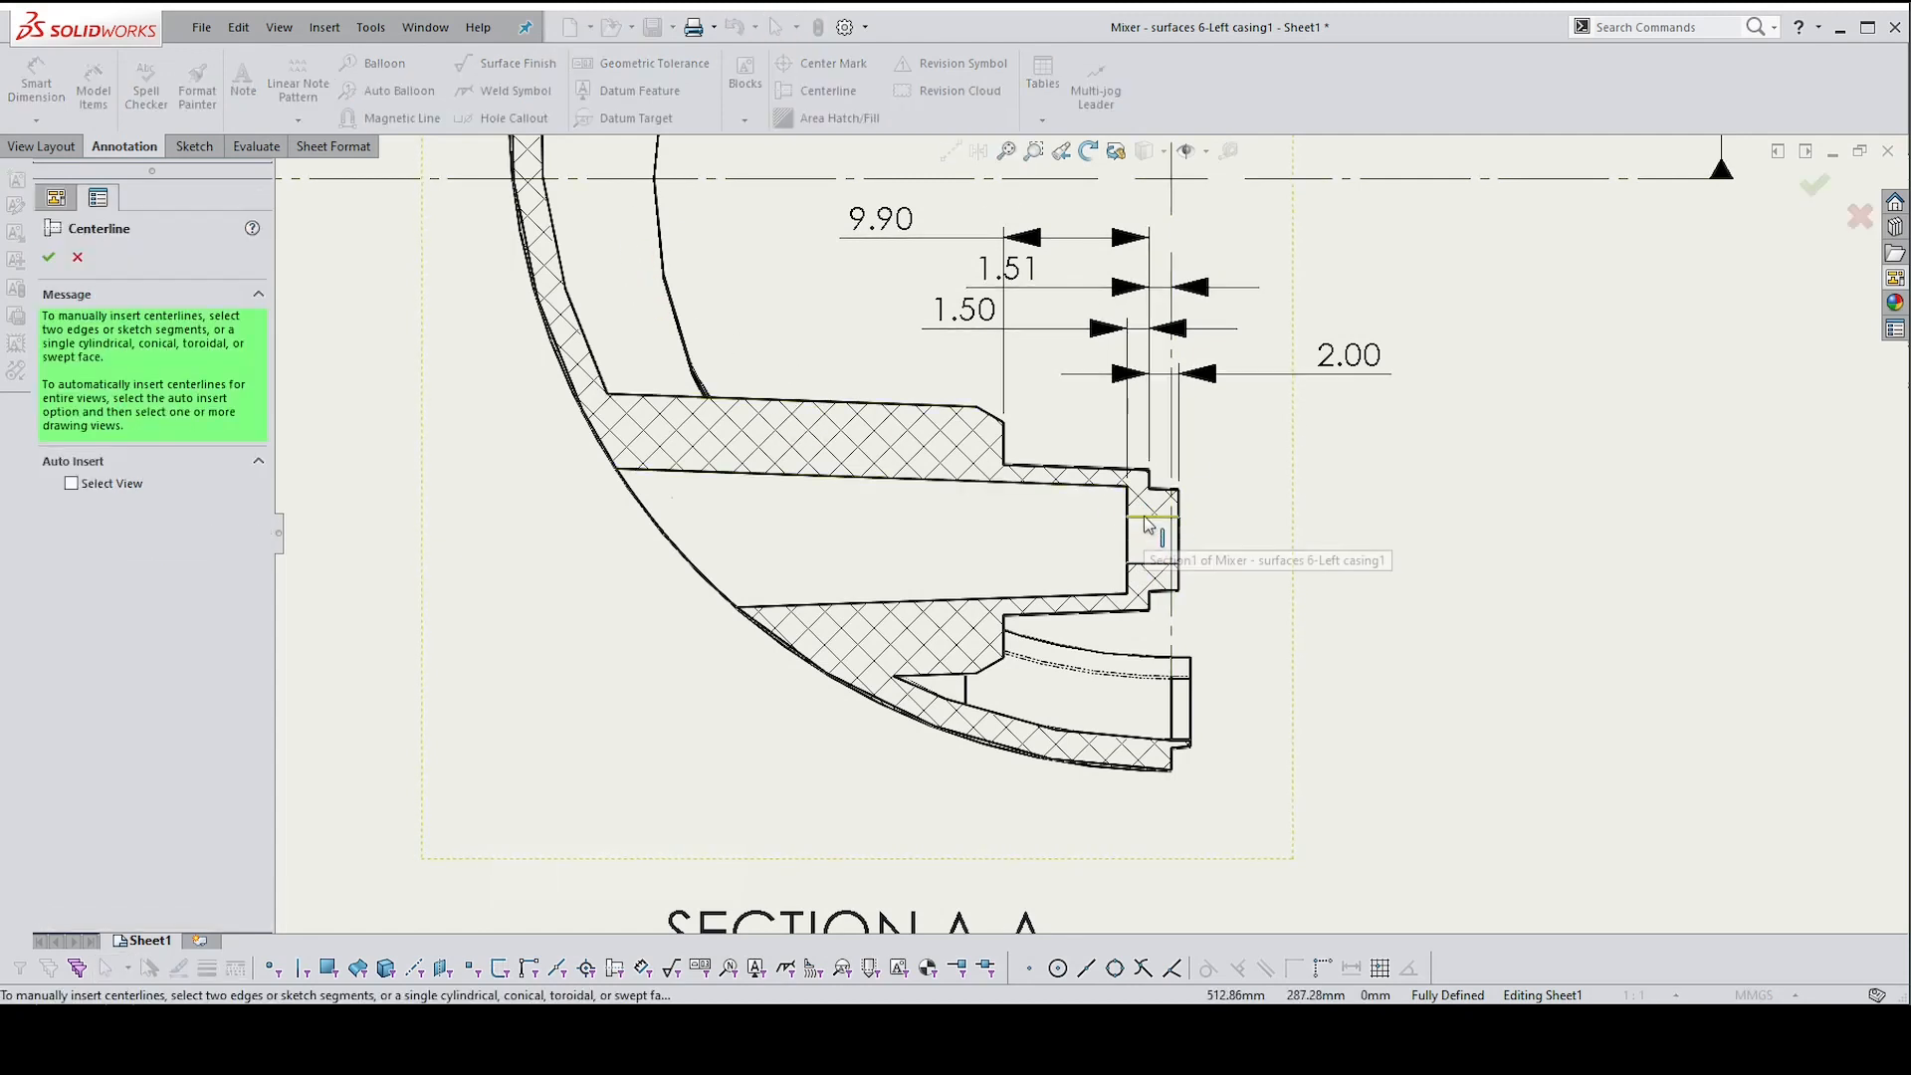
click(1144, 516)
click(1146, 566)
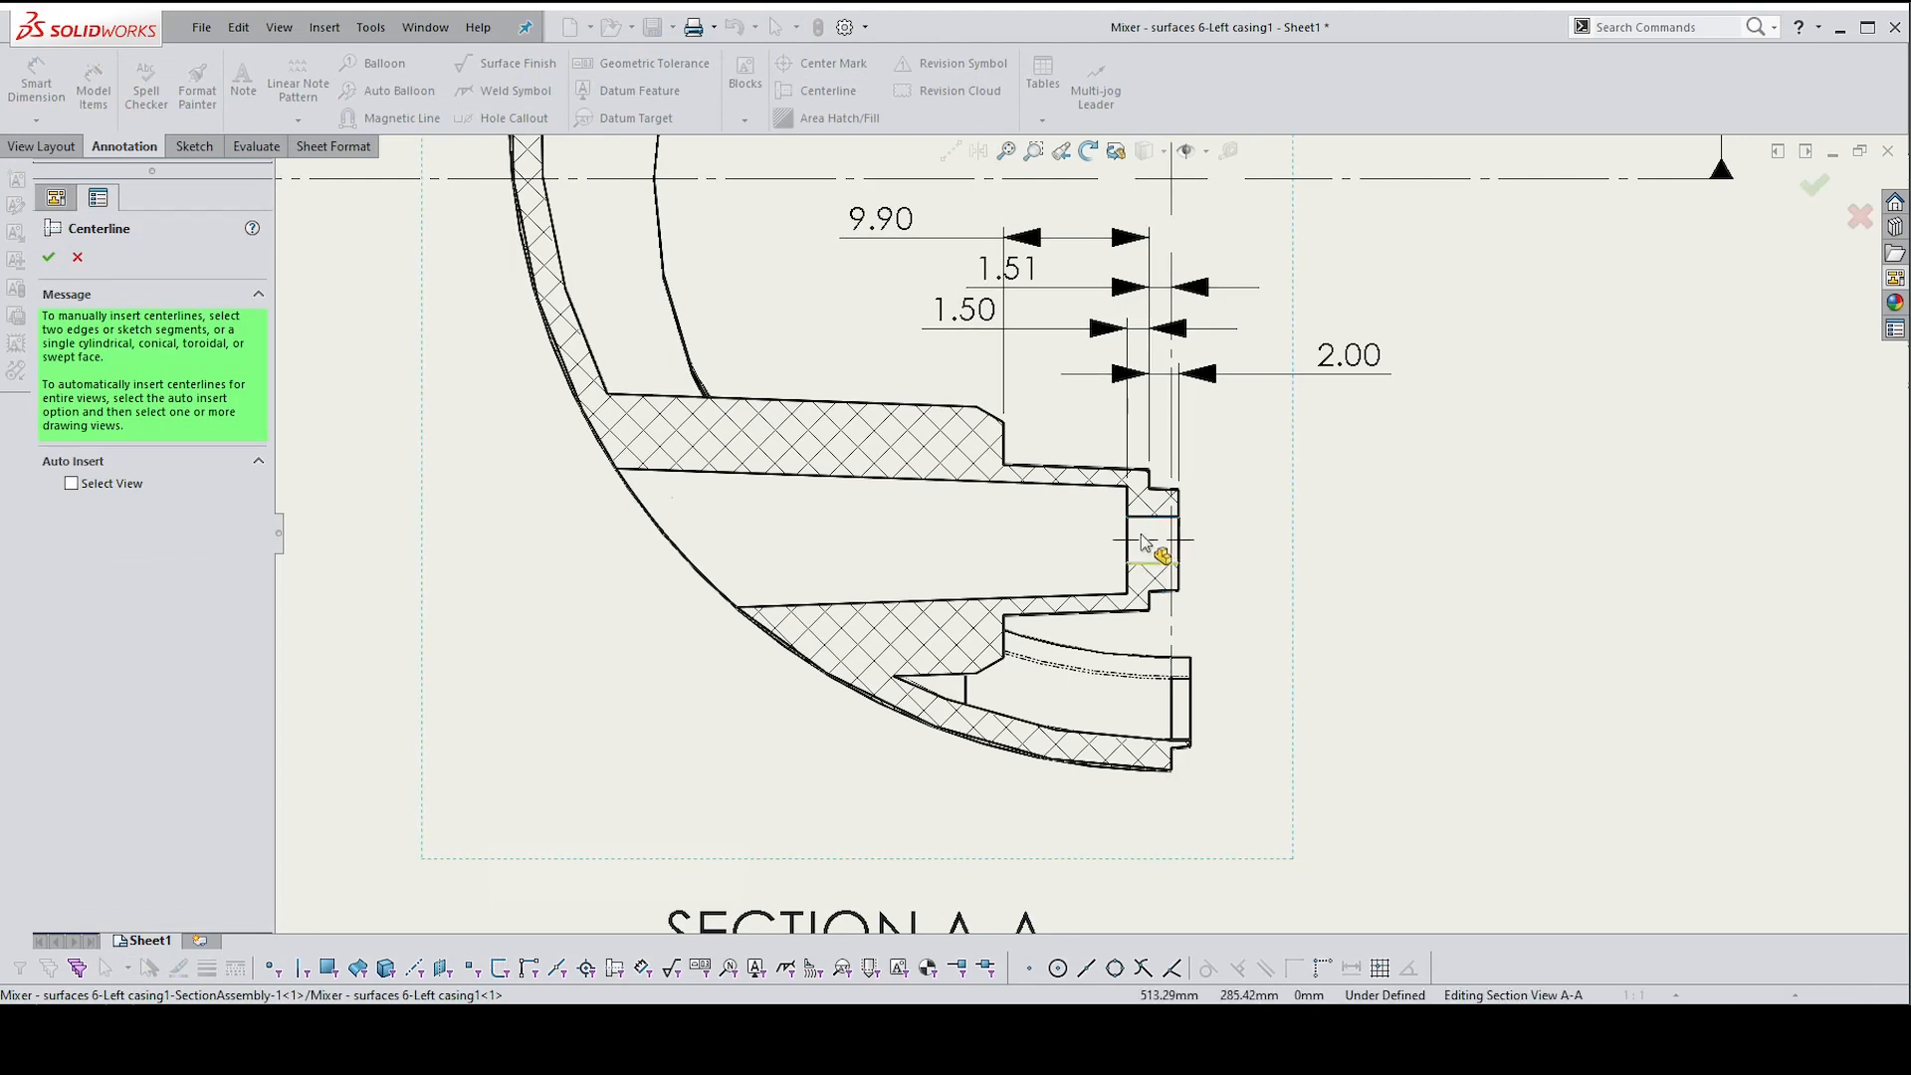
key(Escape)
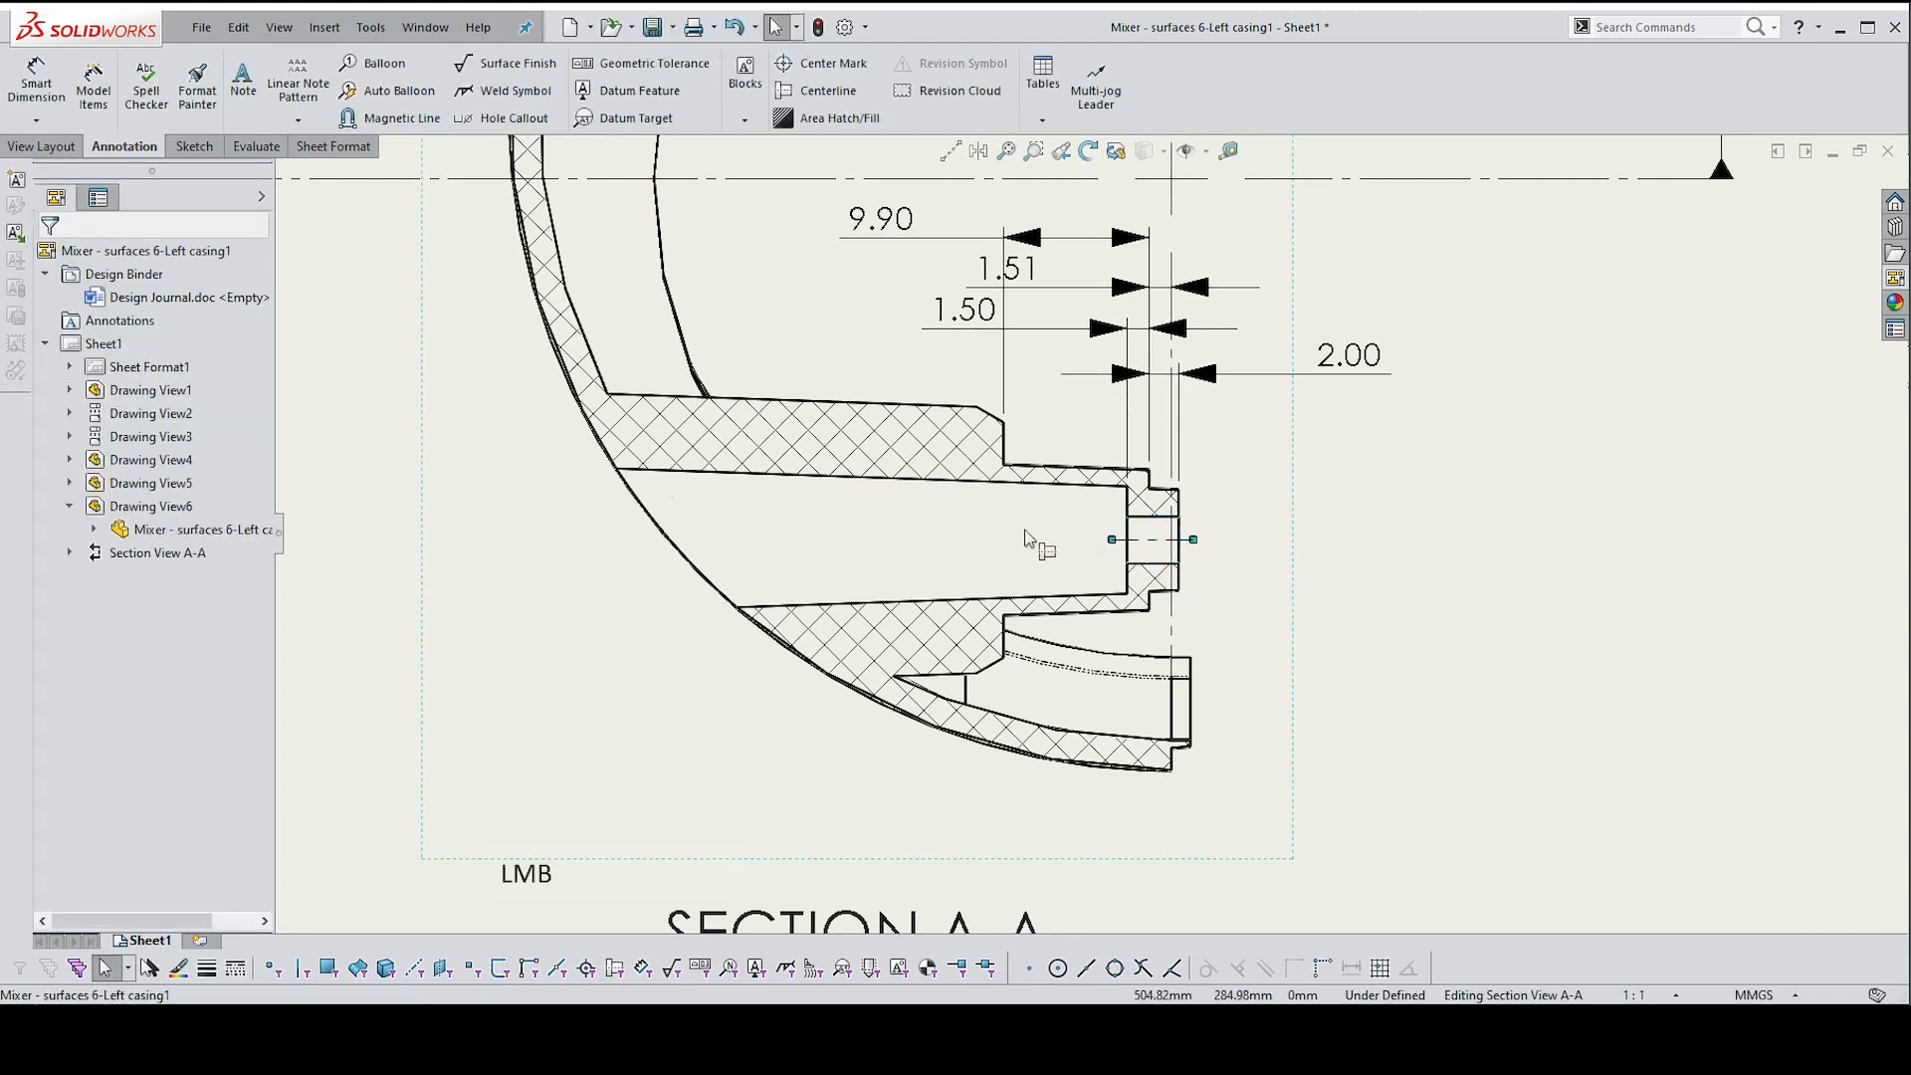
drag(488, 540, 504, 540)
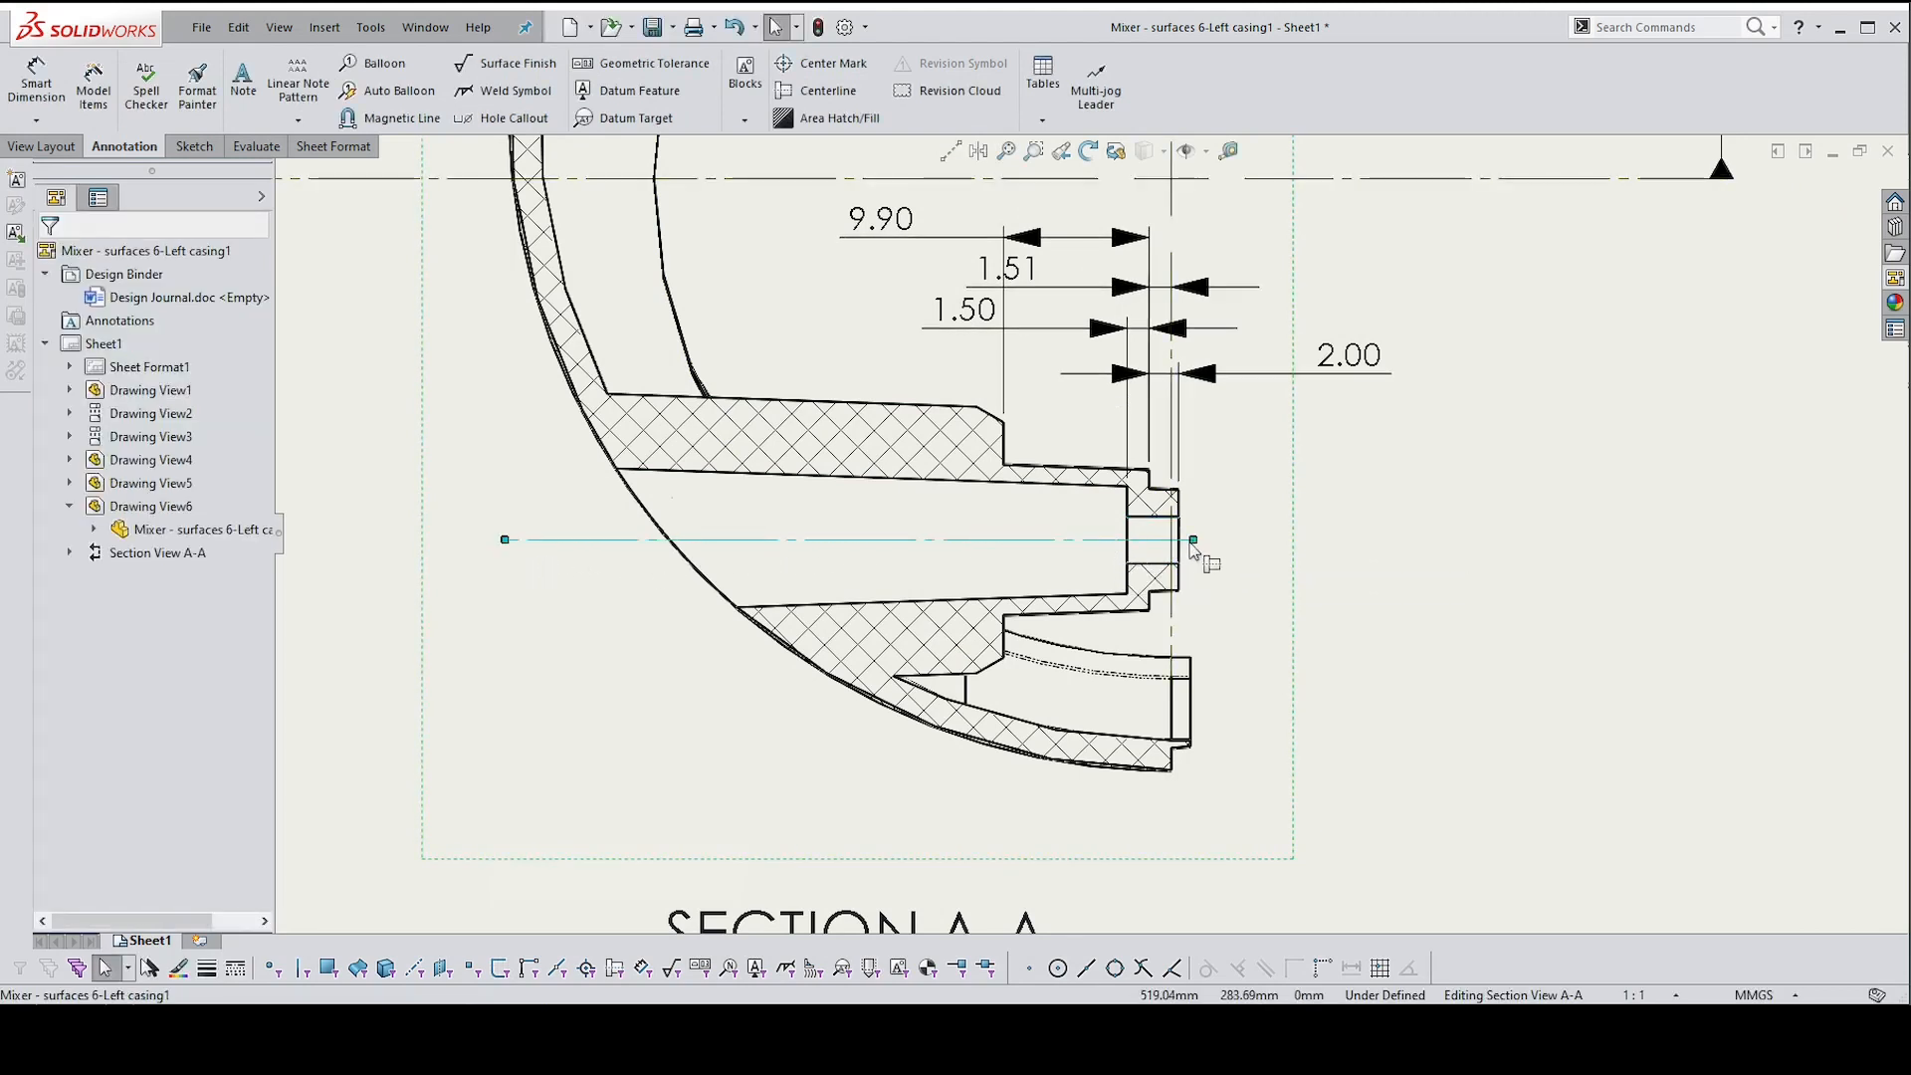
drag(1193, 540, 1370, 542)
drag(1642, 538, 1640, 539)
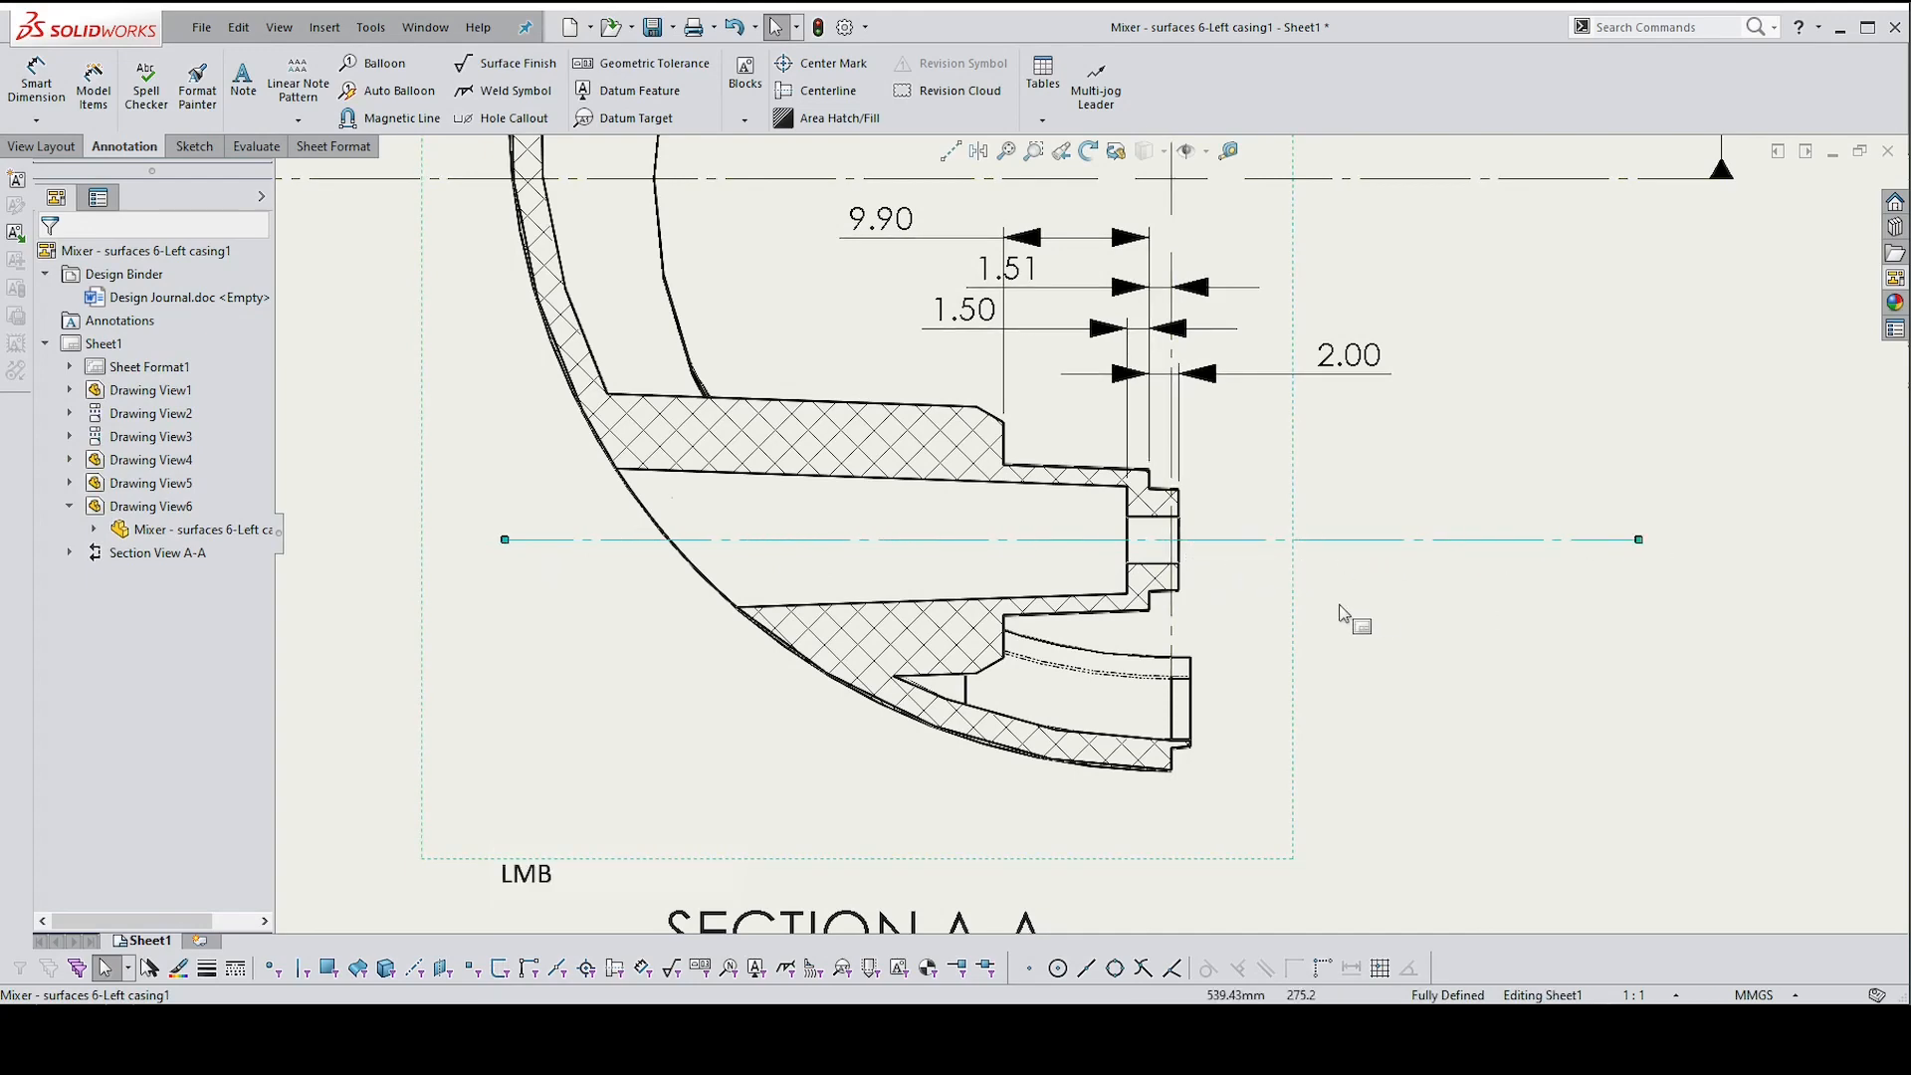
click(1367, 545)
Check the center mark properties of the lower-right screw boss in the upper casing view
scroll(1367, 567, up, 6)
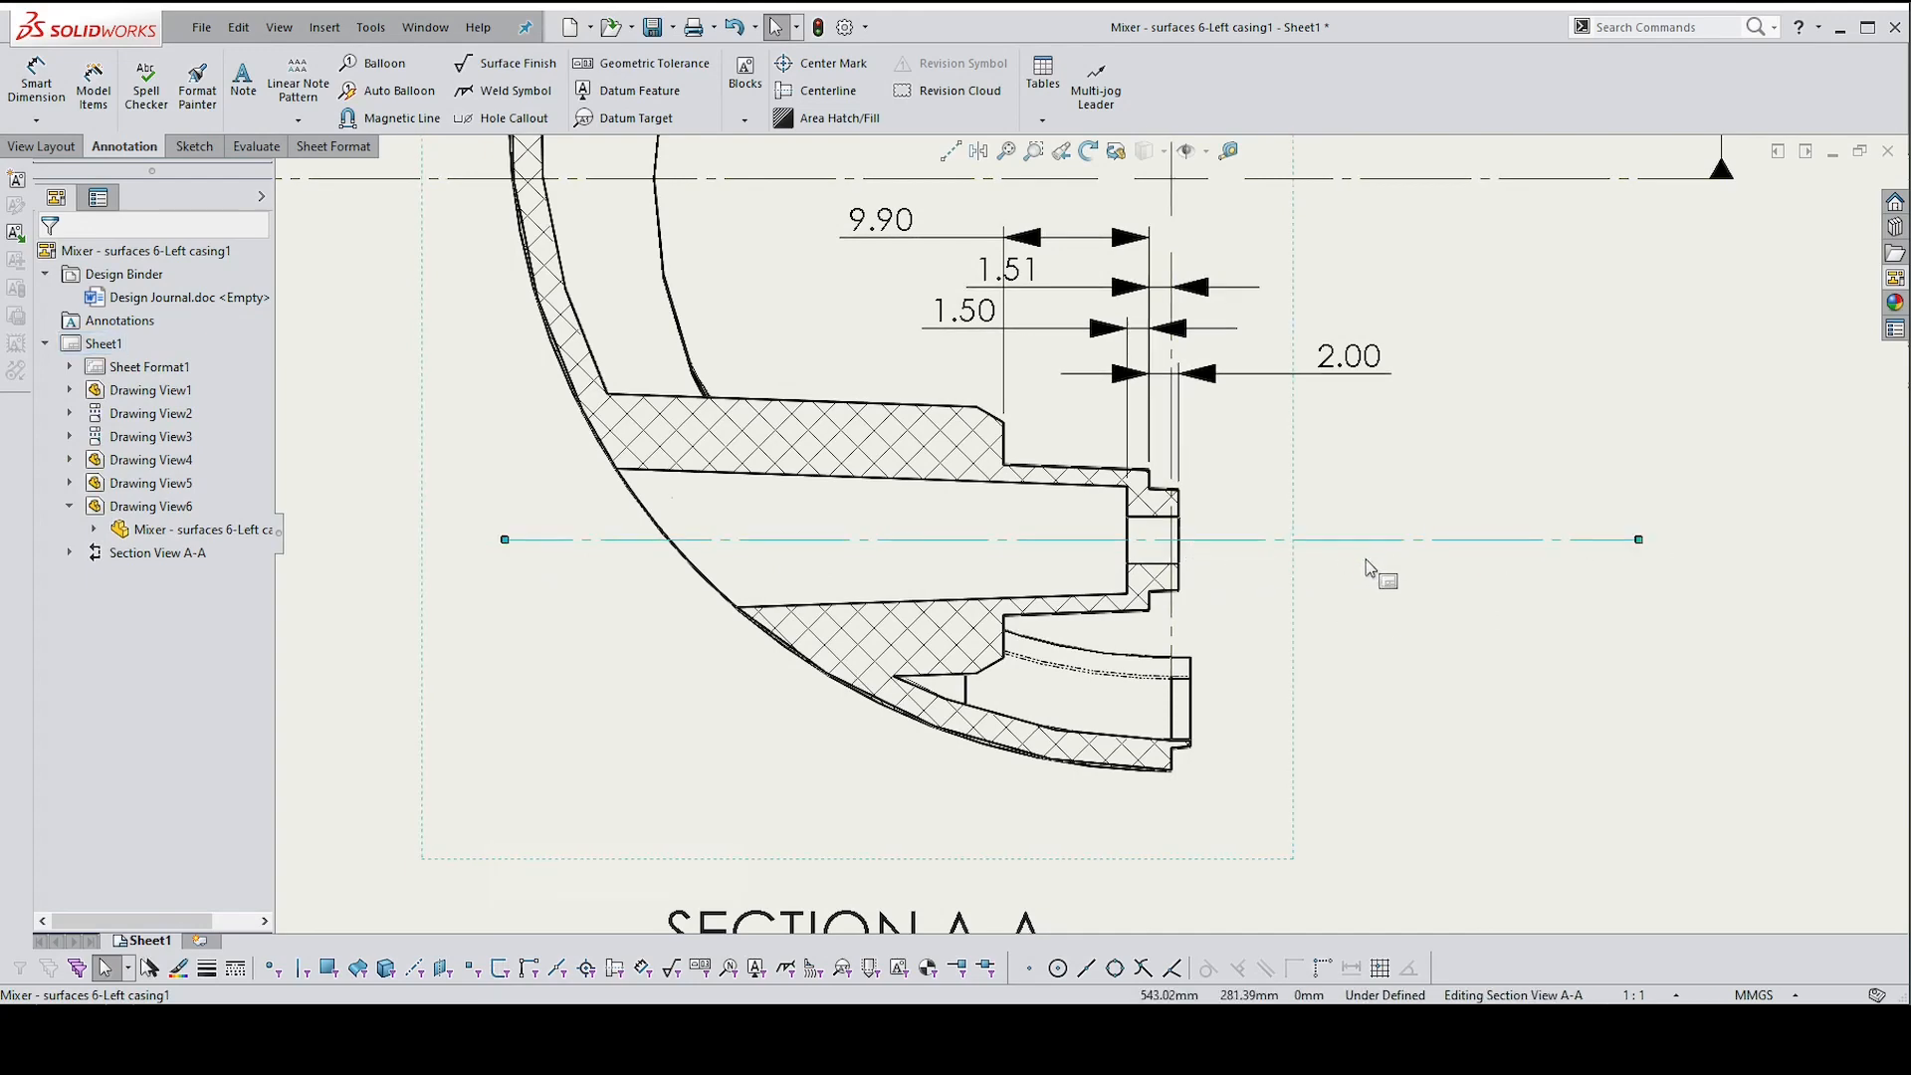
scroll(1367, 560, up, 3)
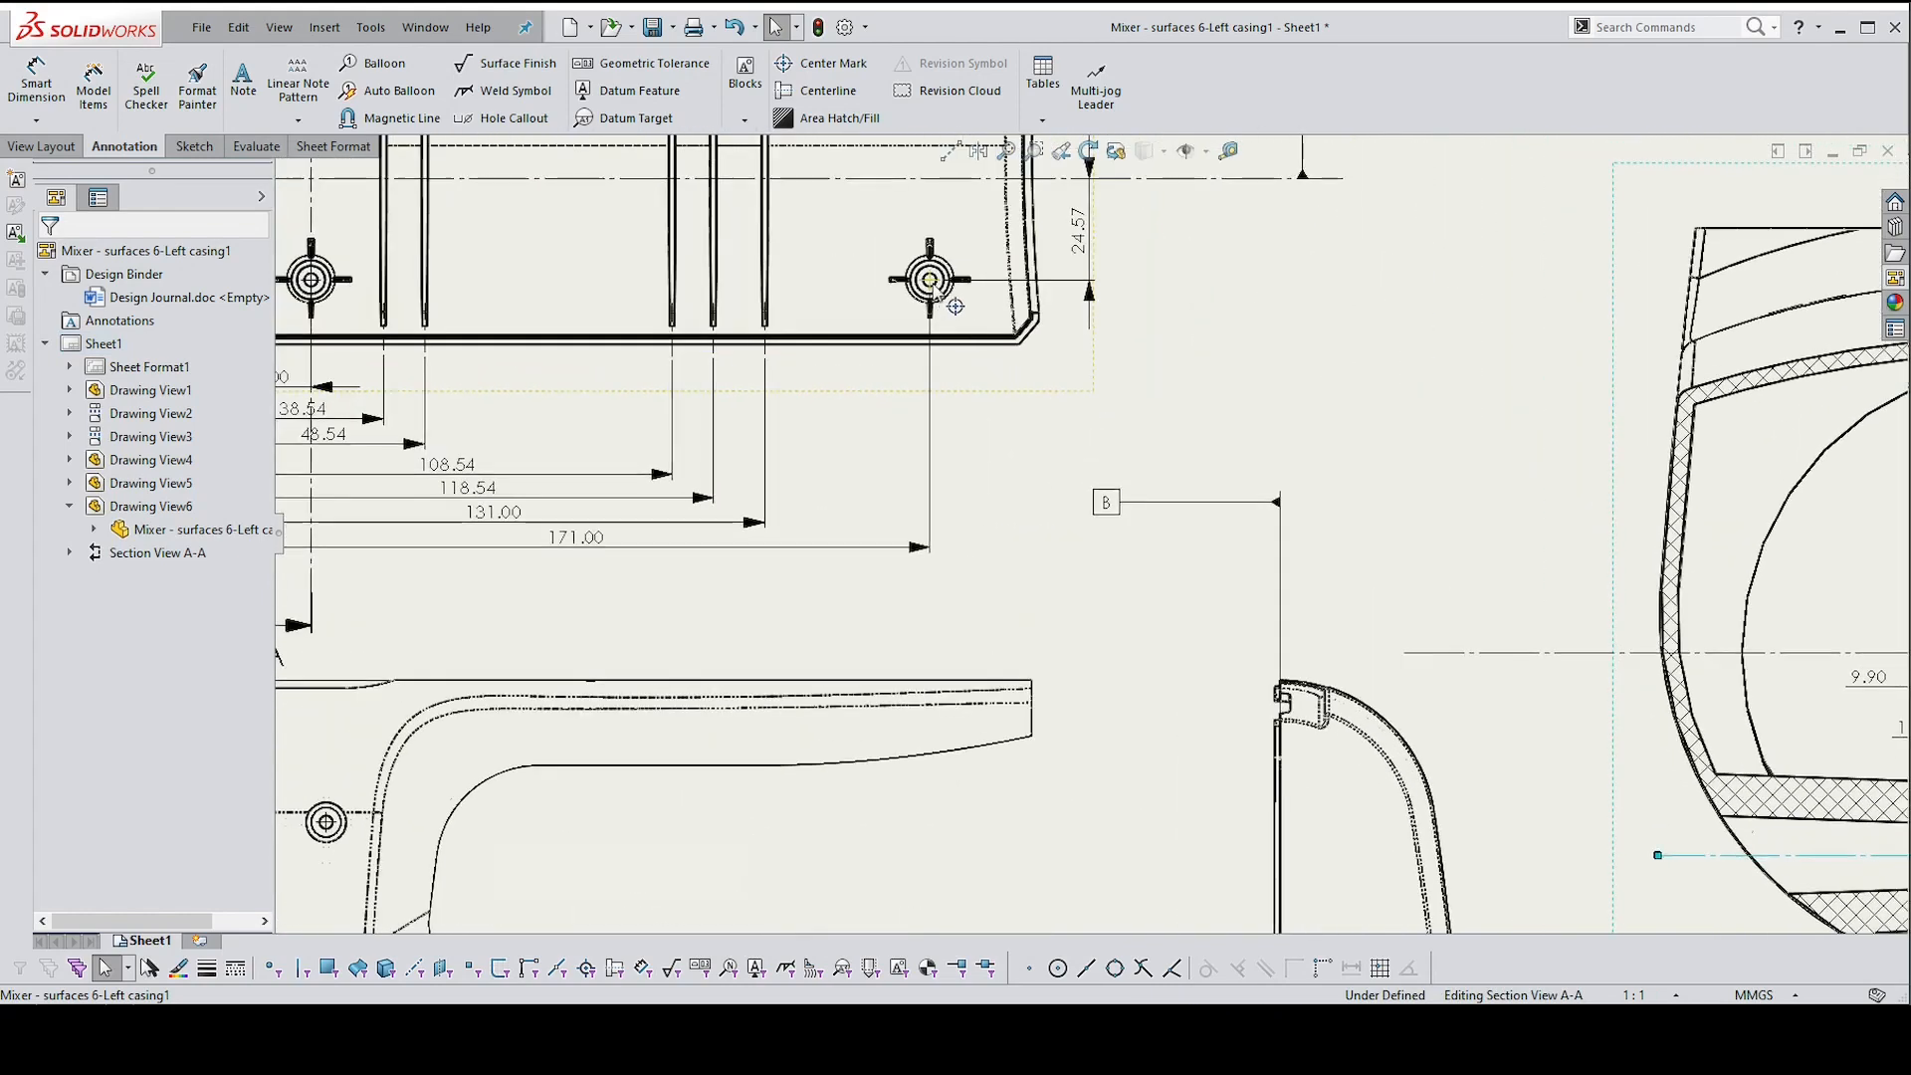
shift+click(932, 281)
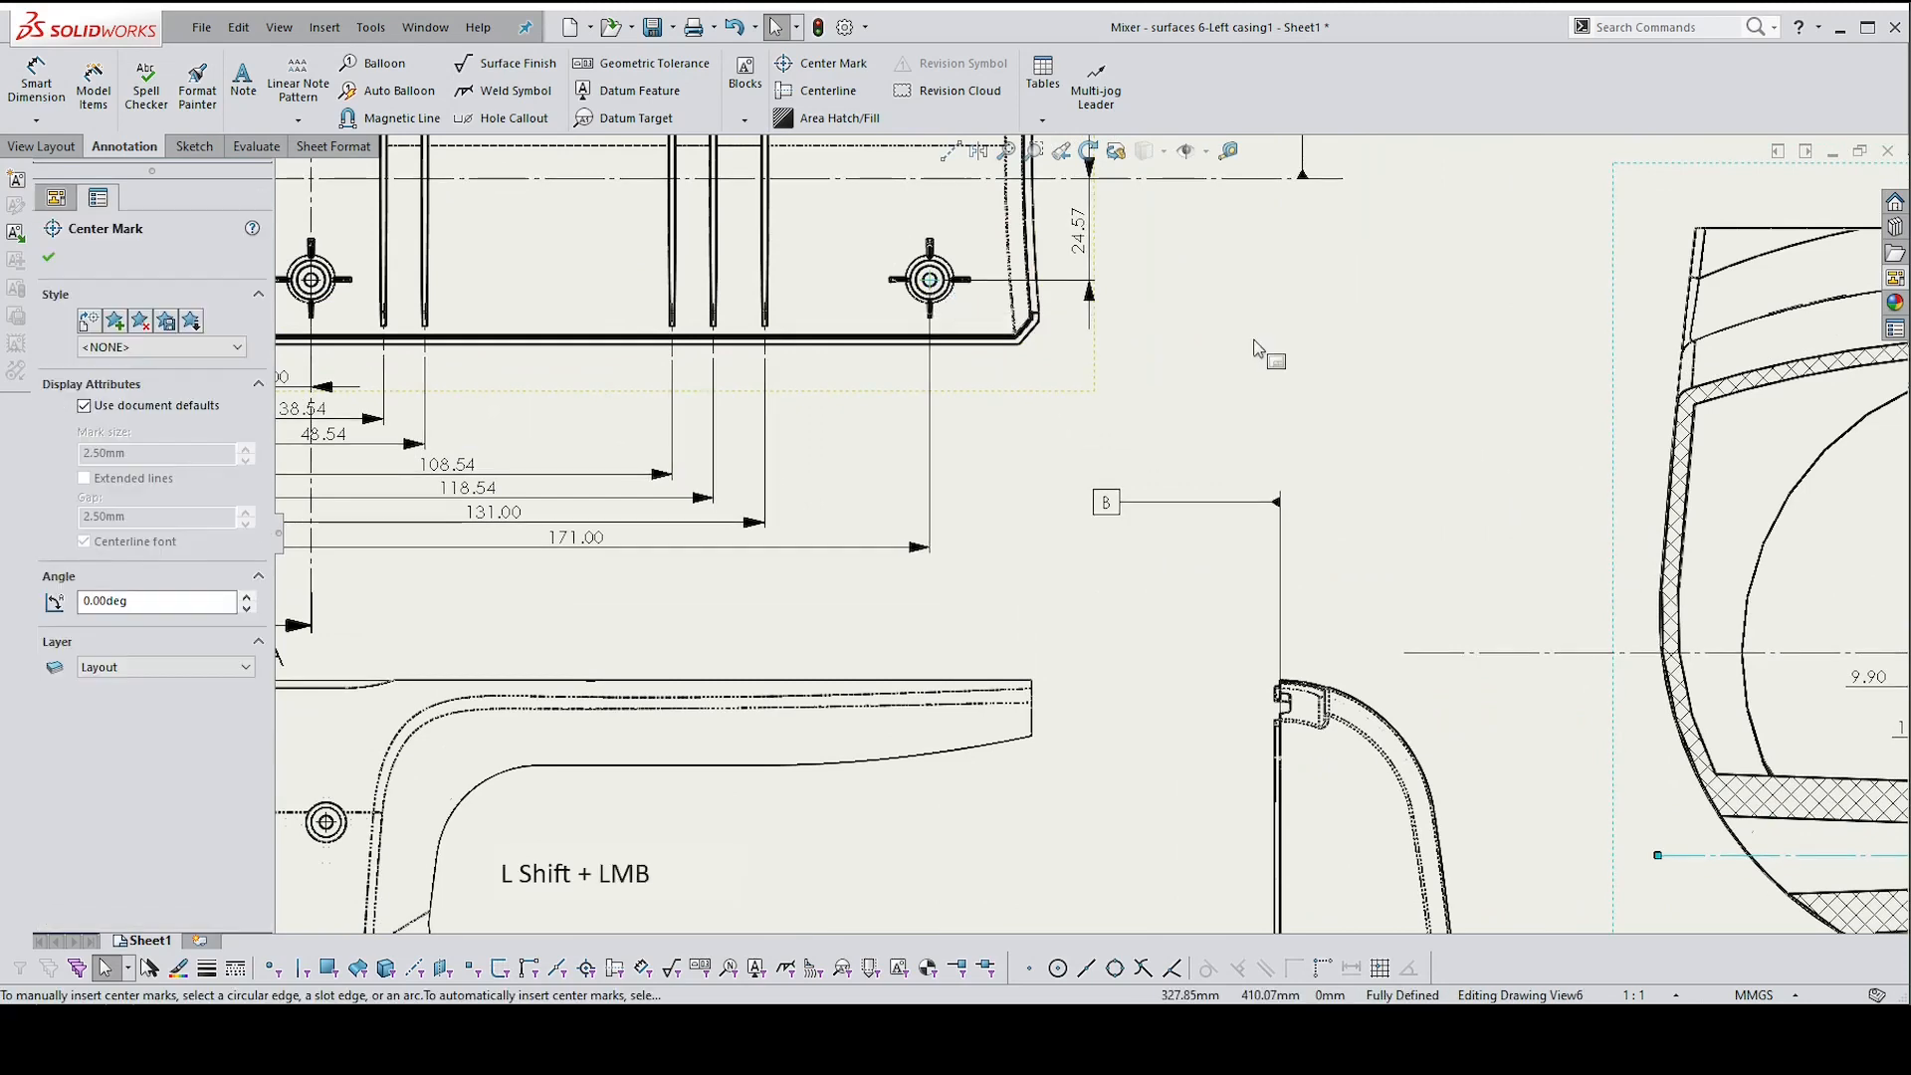
key(Escape)
scroll(1268, 396, down, 2)
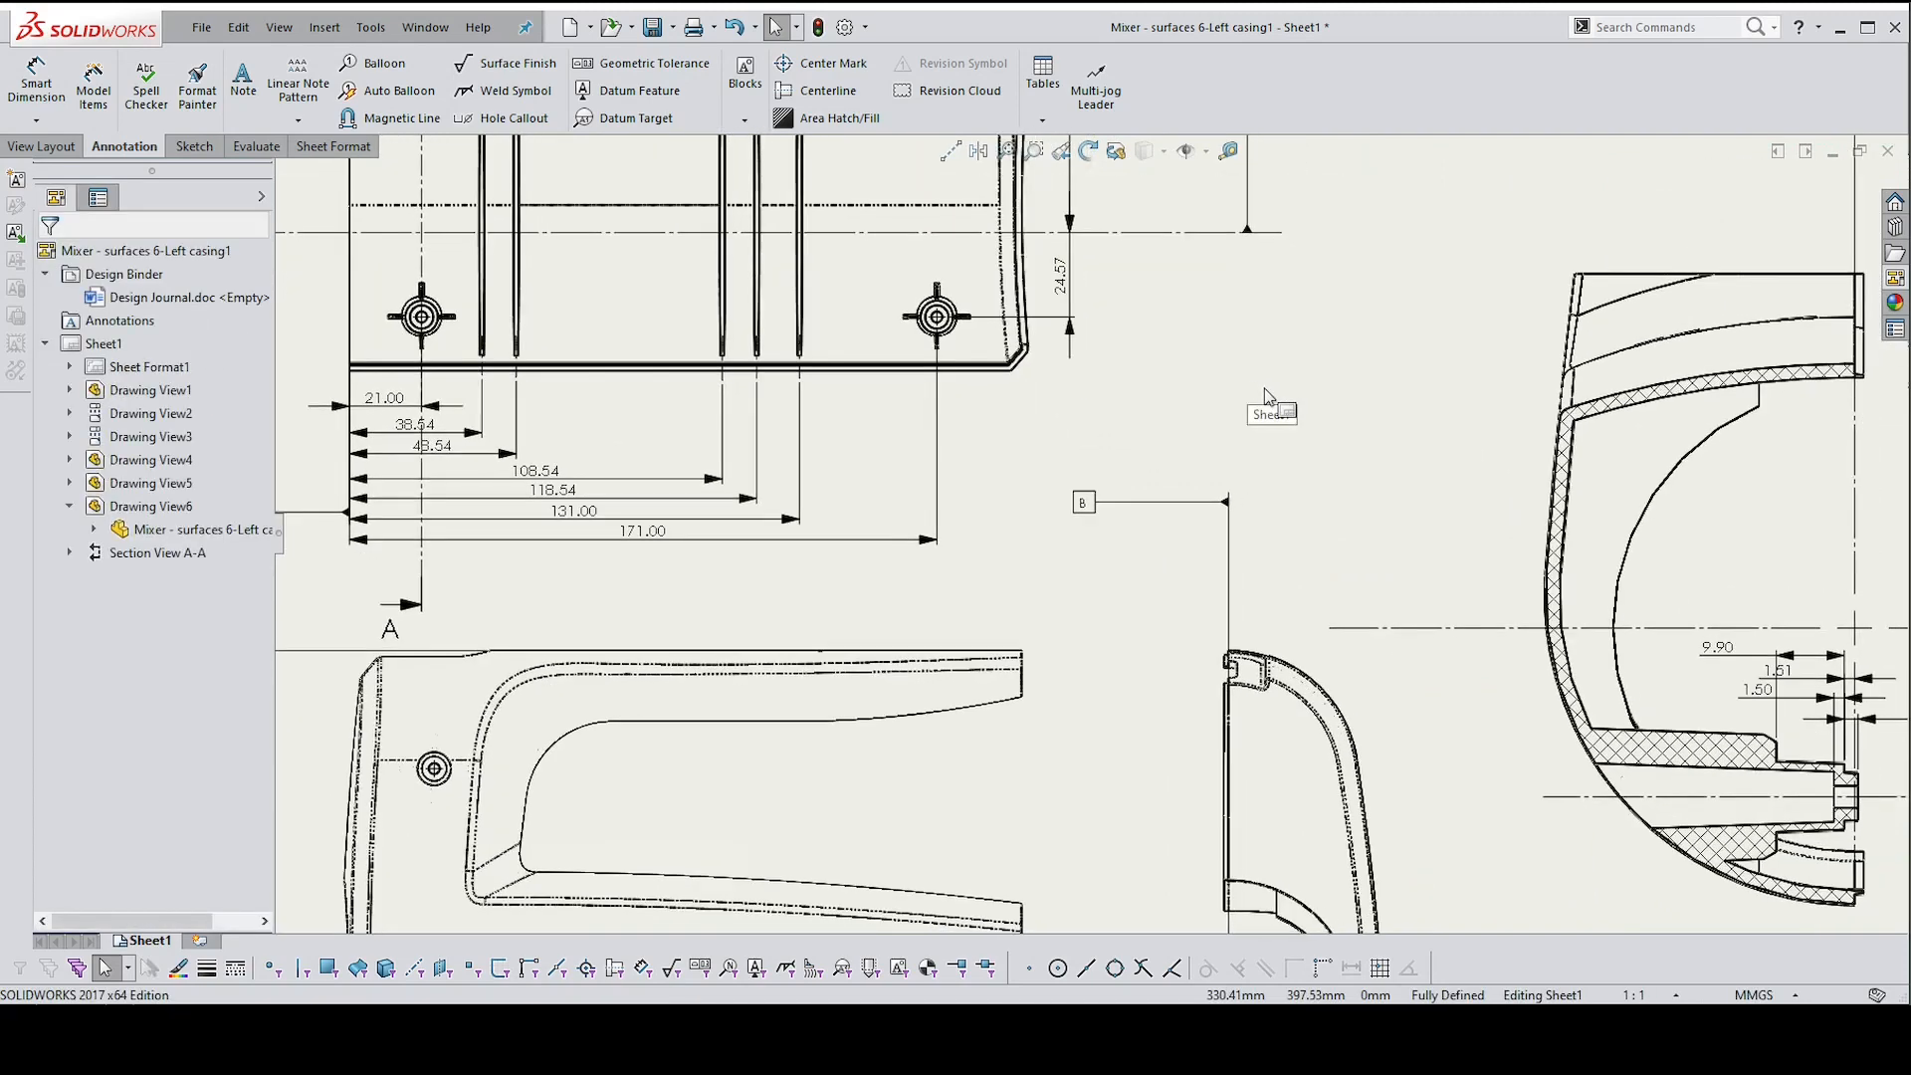
middle_drag(1487, 679, 1413, 631)
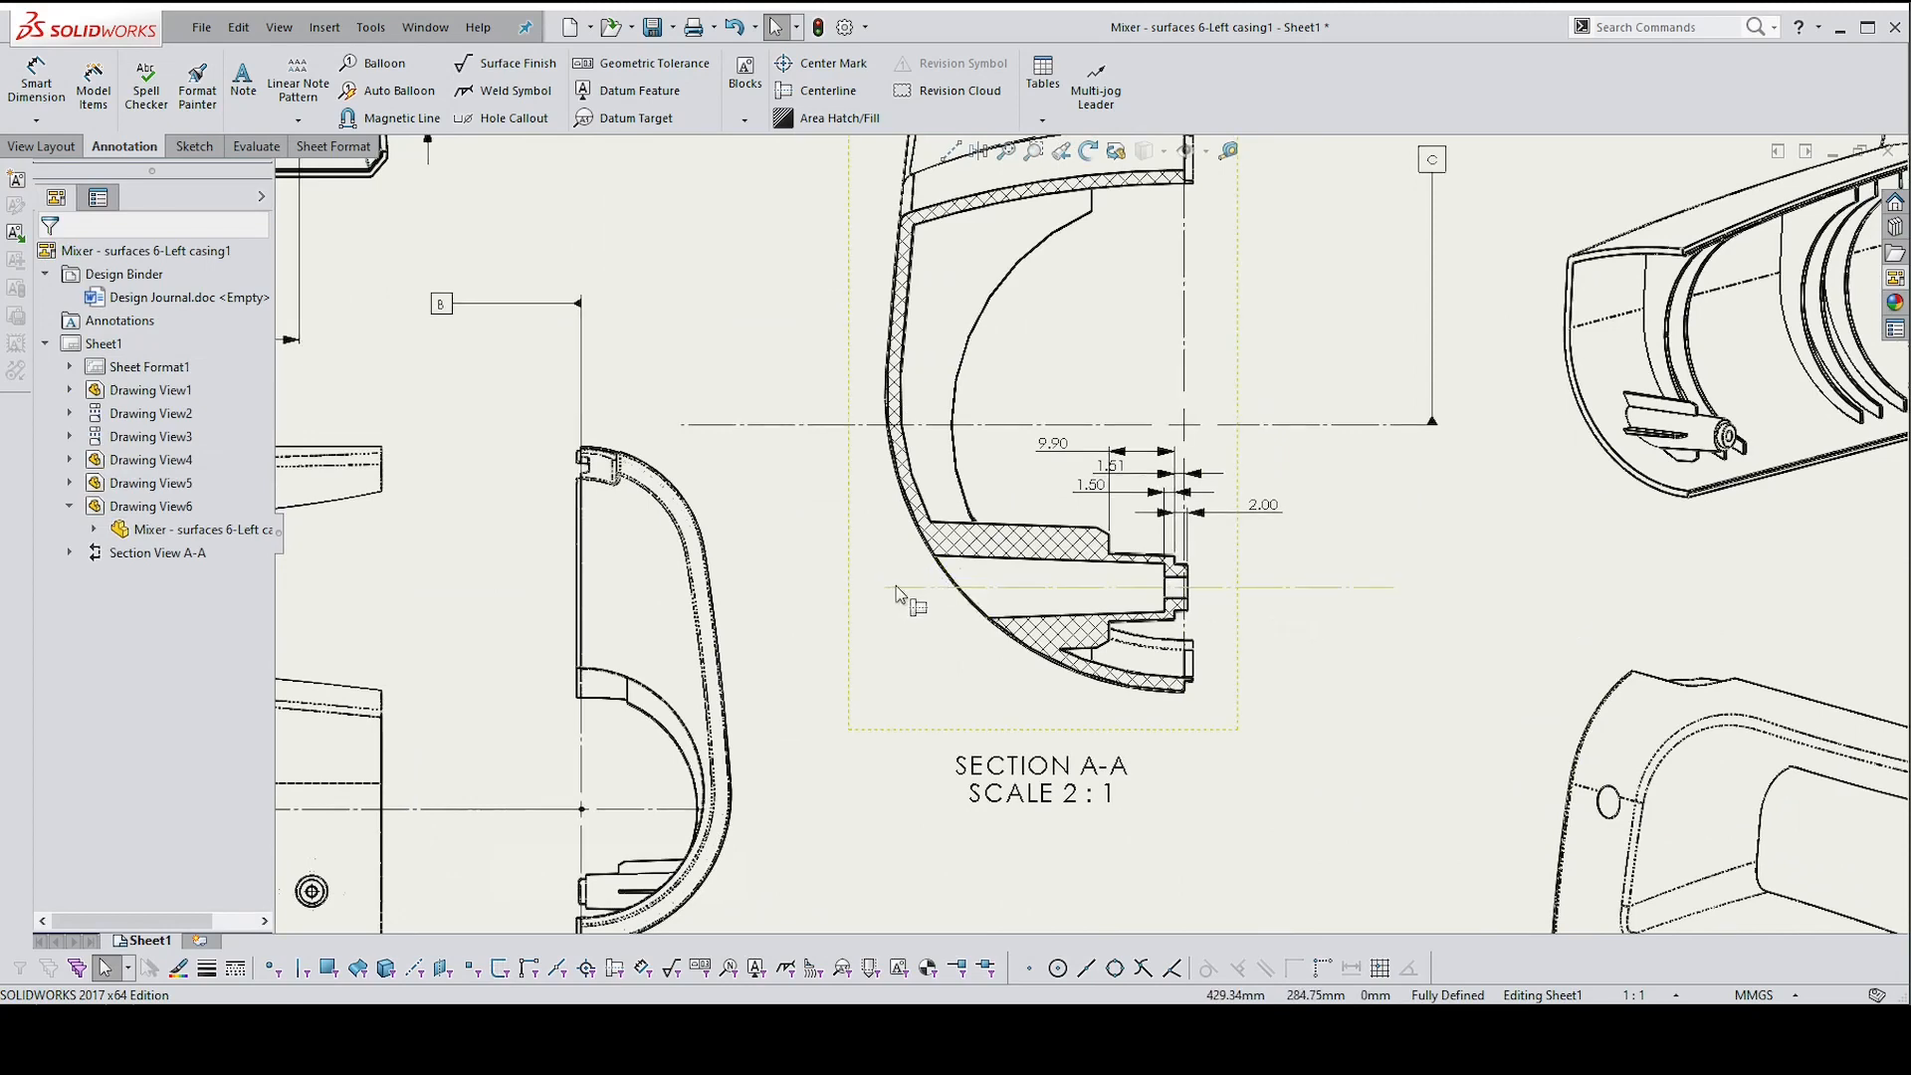
Dimension the screw hole's diameter at the boss tip in Section View A-A, placing it outside the tip
scroll(1299, 610, down, 1)
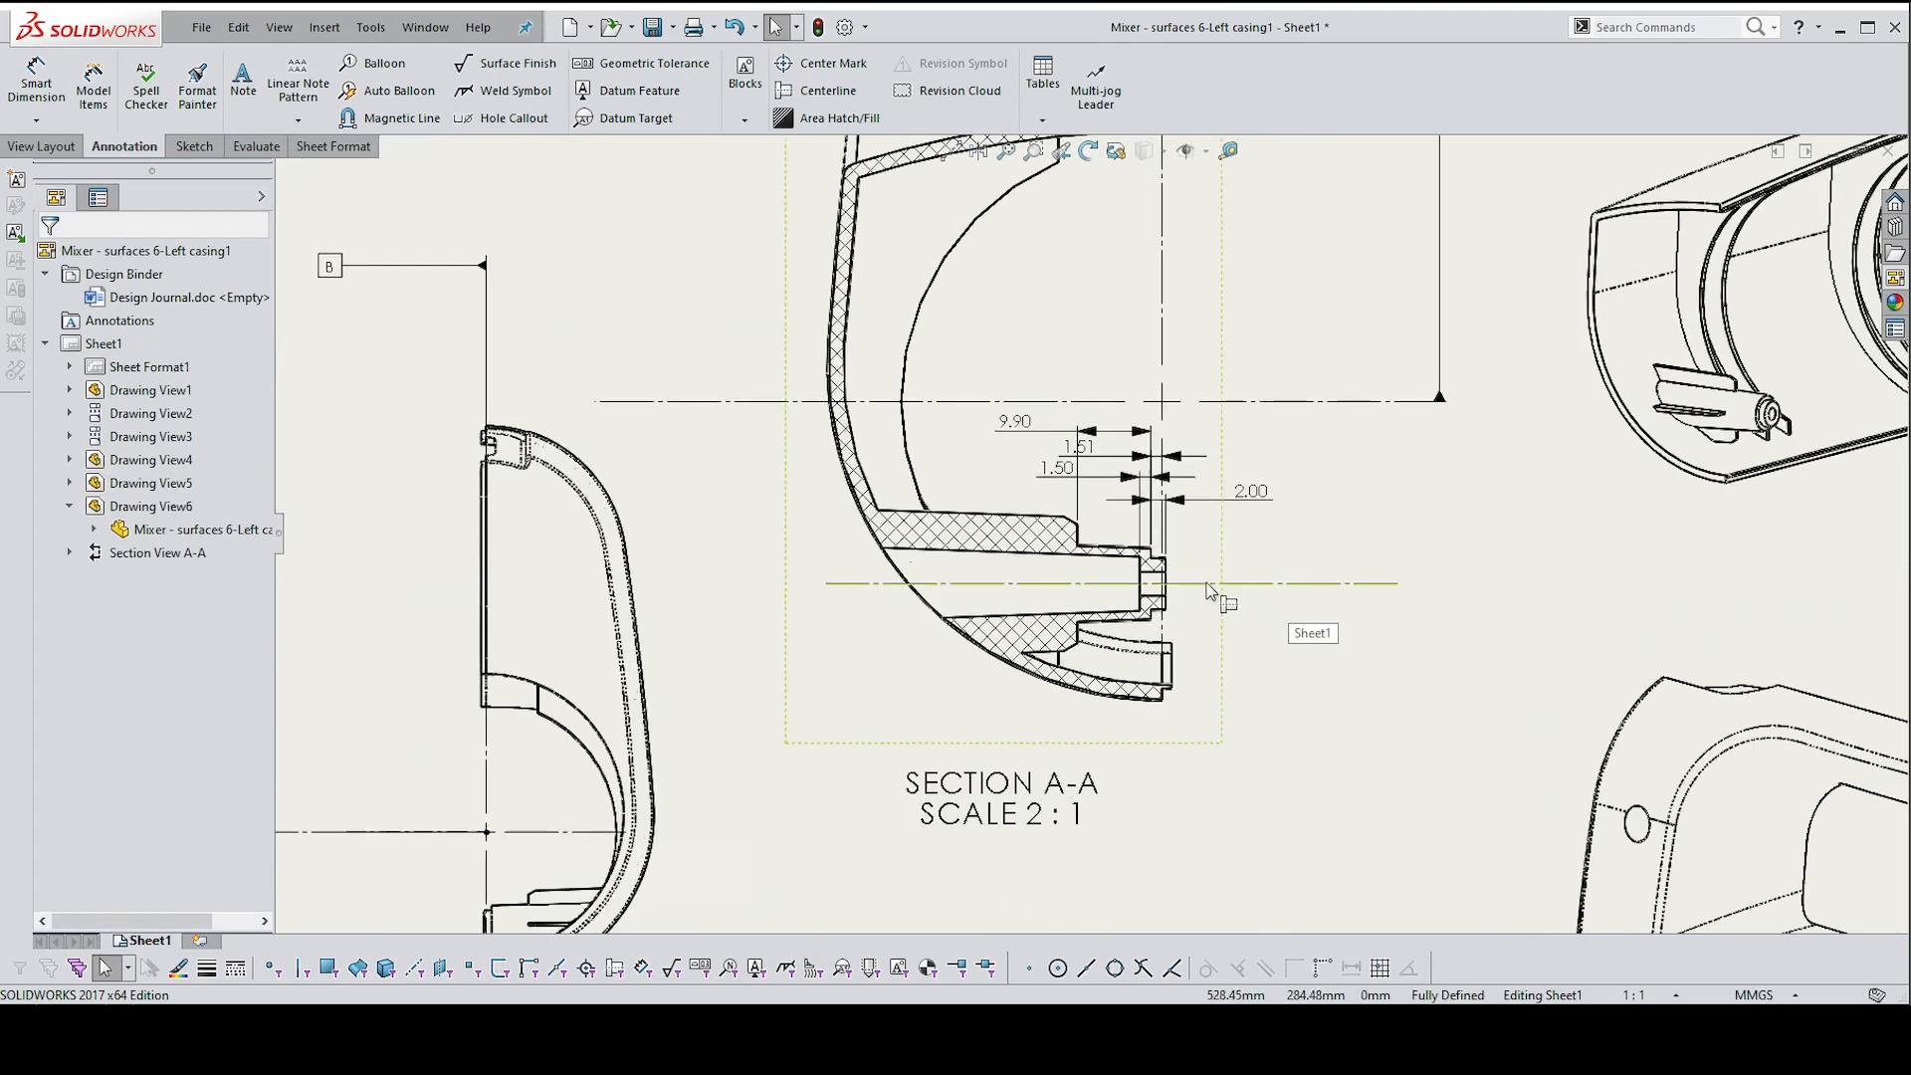
scroll(1344, 657, down, 2)
right_drag(1490, 694, 1476, 538)
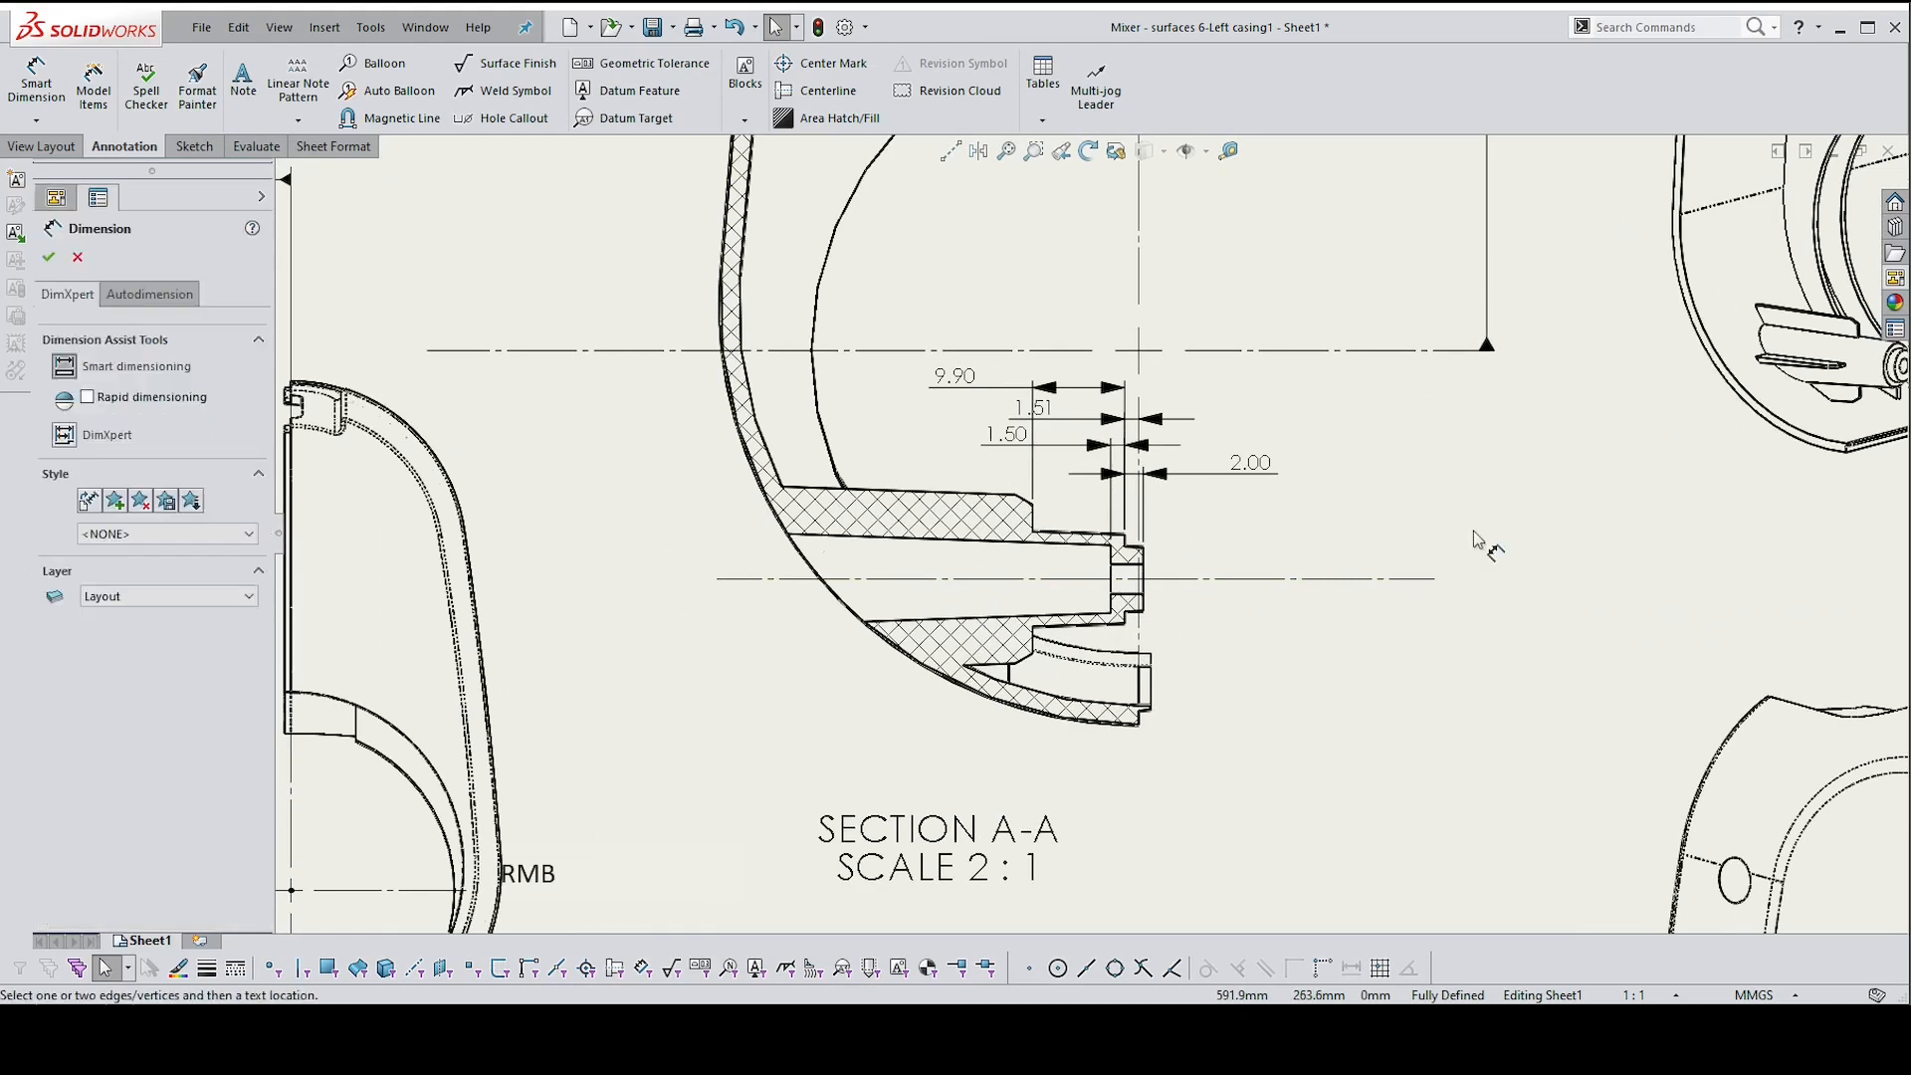
scroll(1160, 587, up, 2)
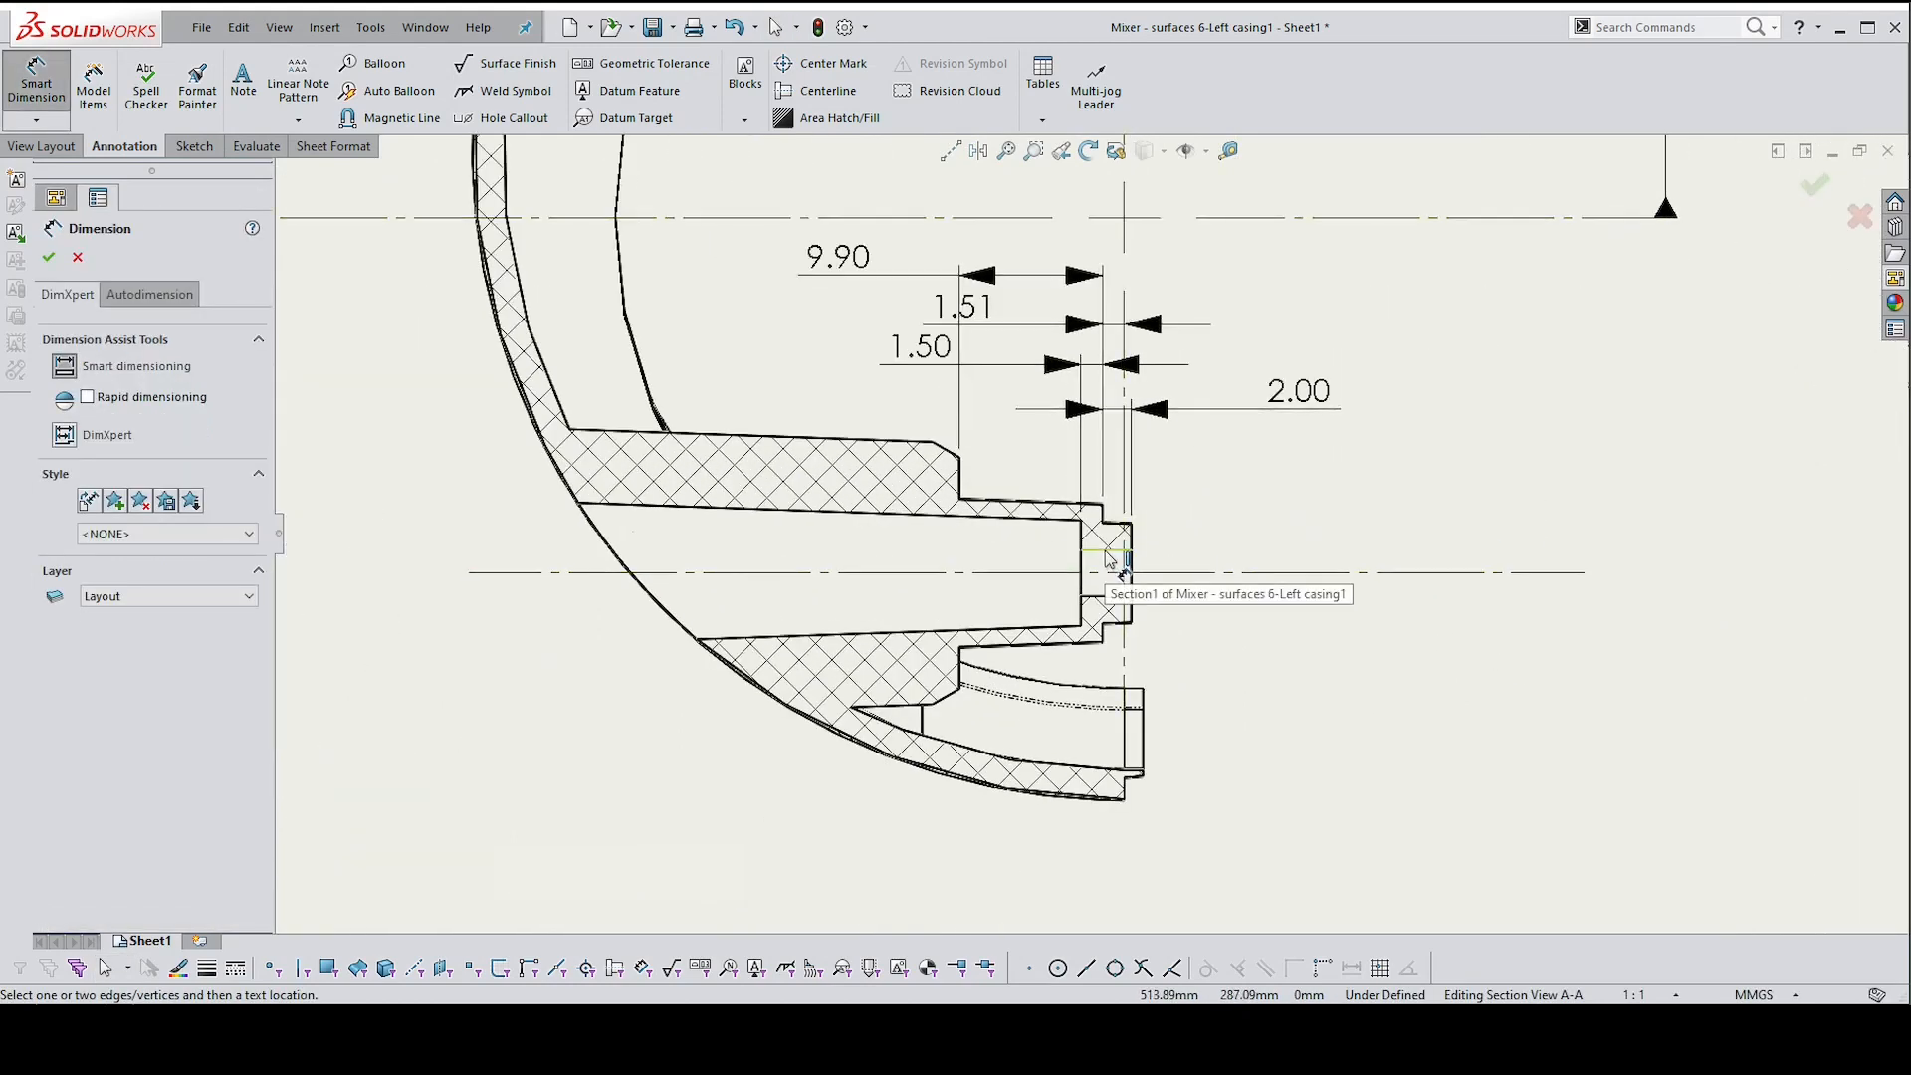
click(1111, 559)
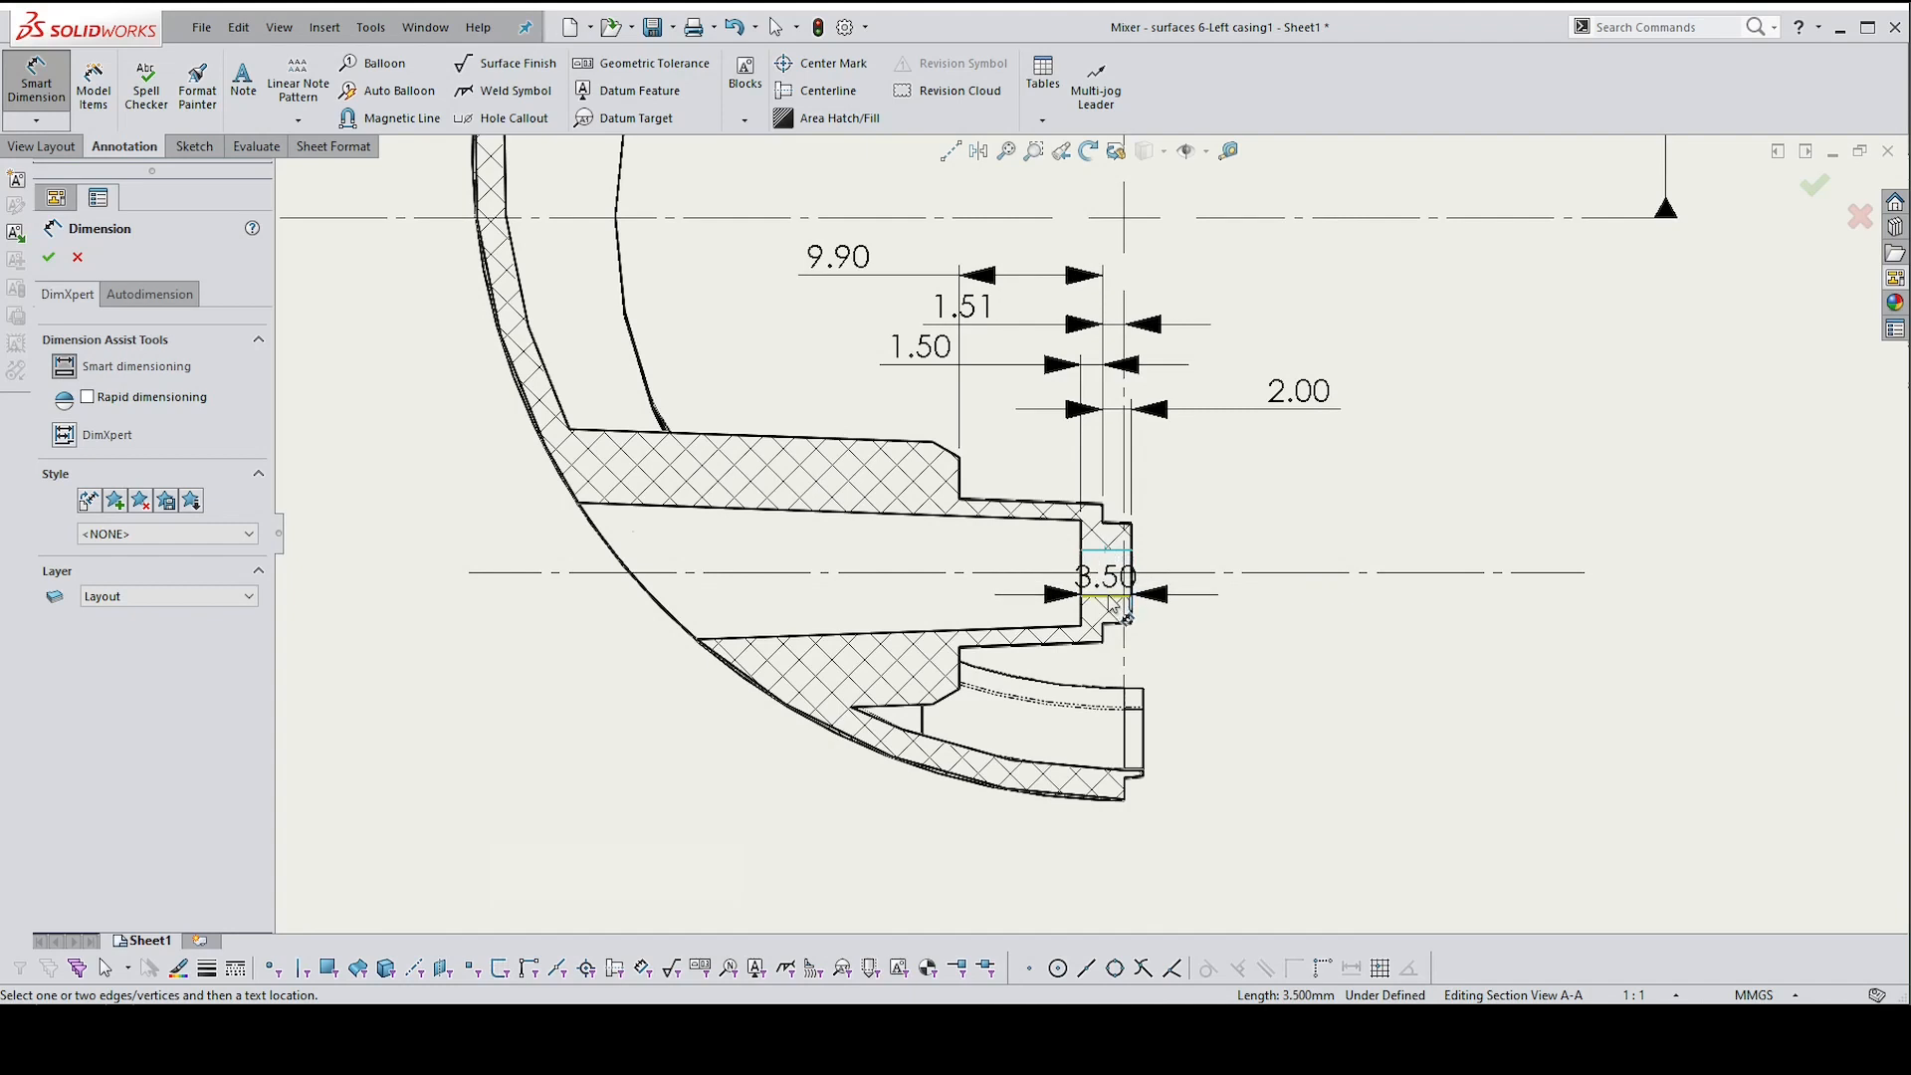
click(1110, 596)
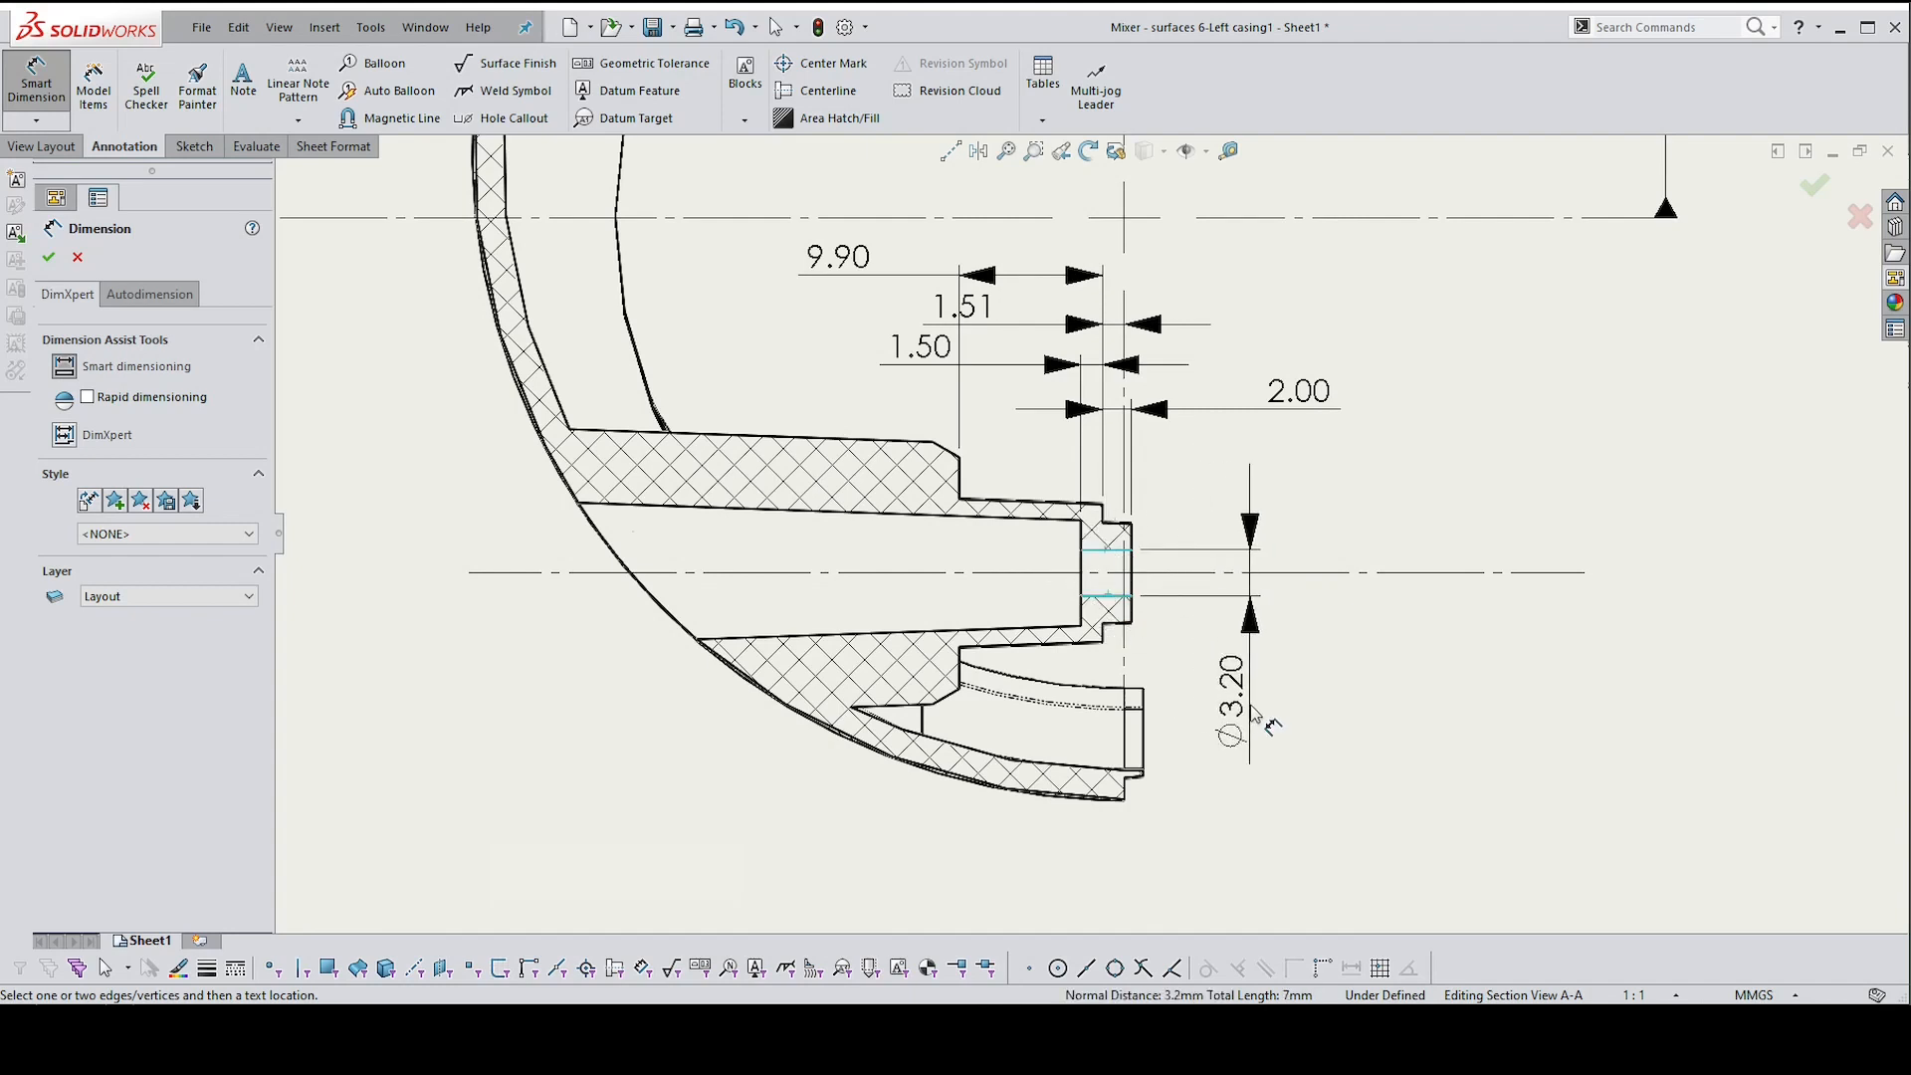
click(1252, 712)
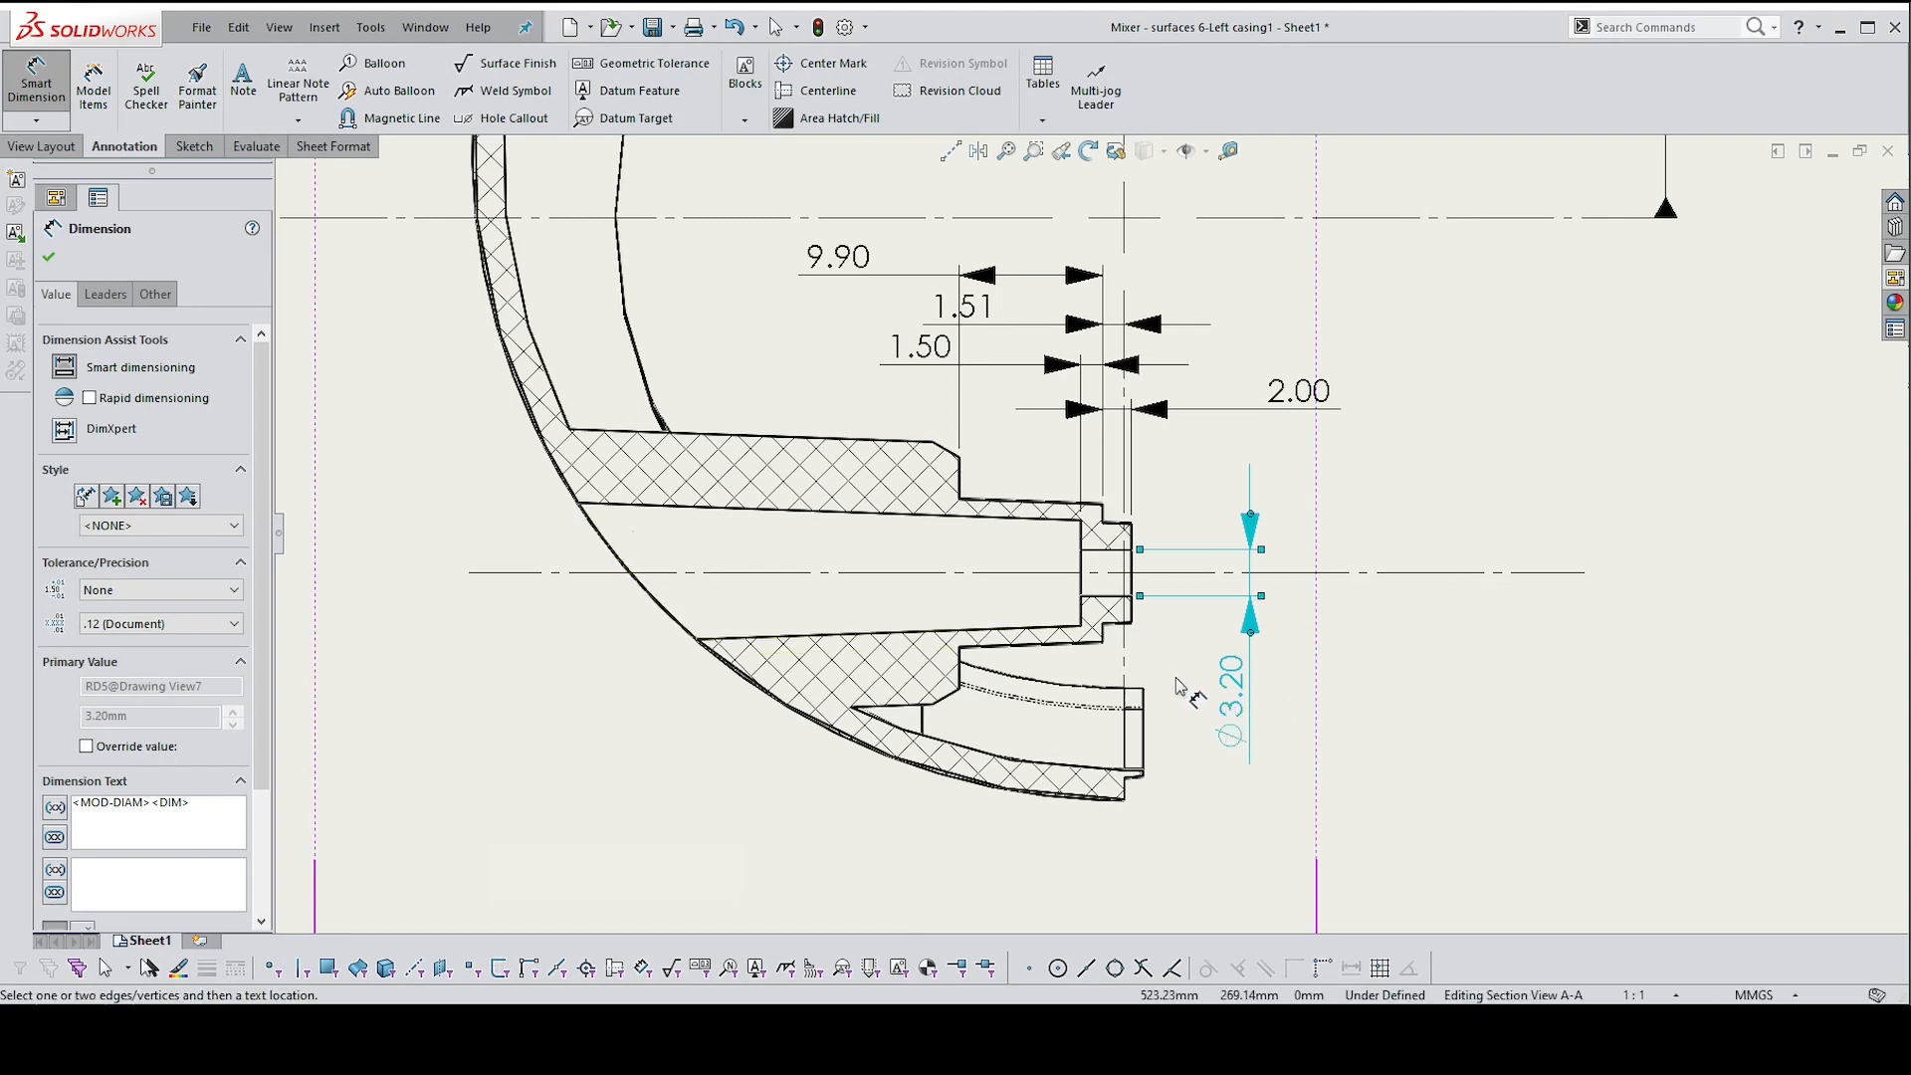
Remove the diameter symbol from the screw hole dimension's text and insert it again
right_click(1391, 679)
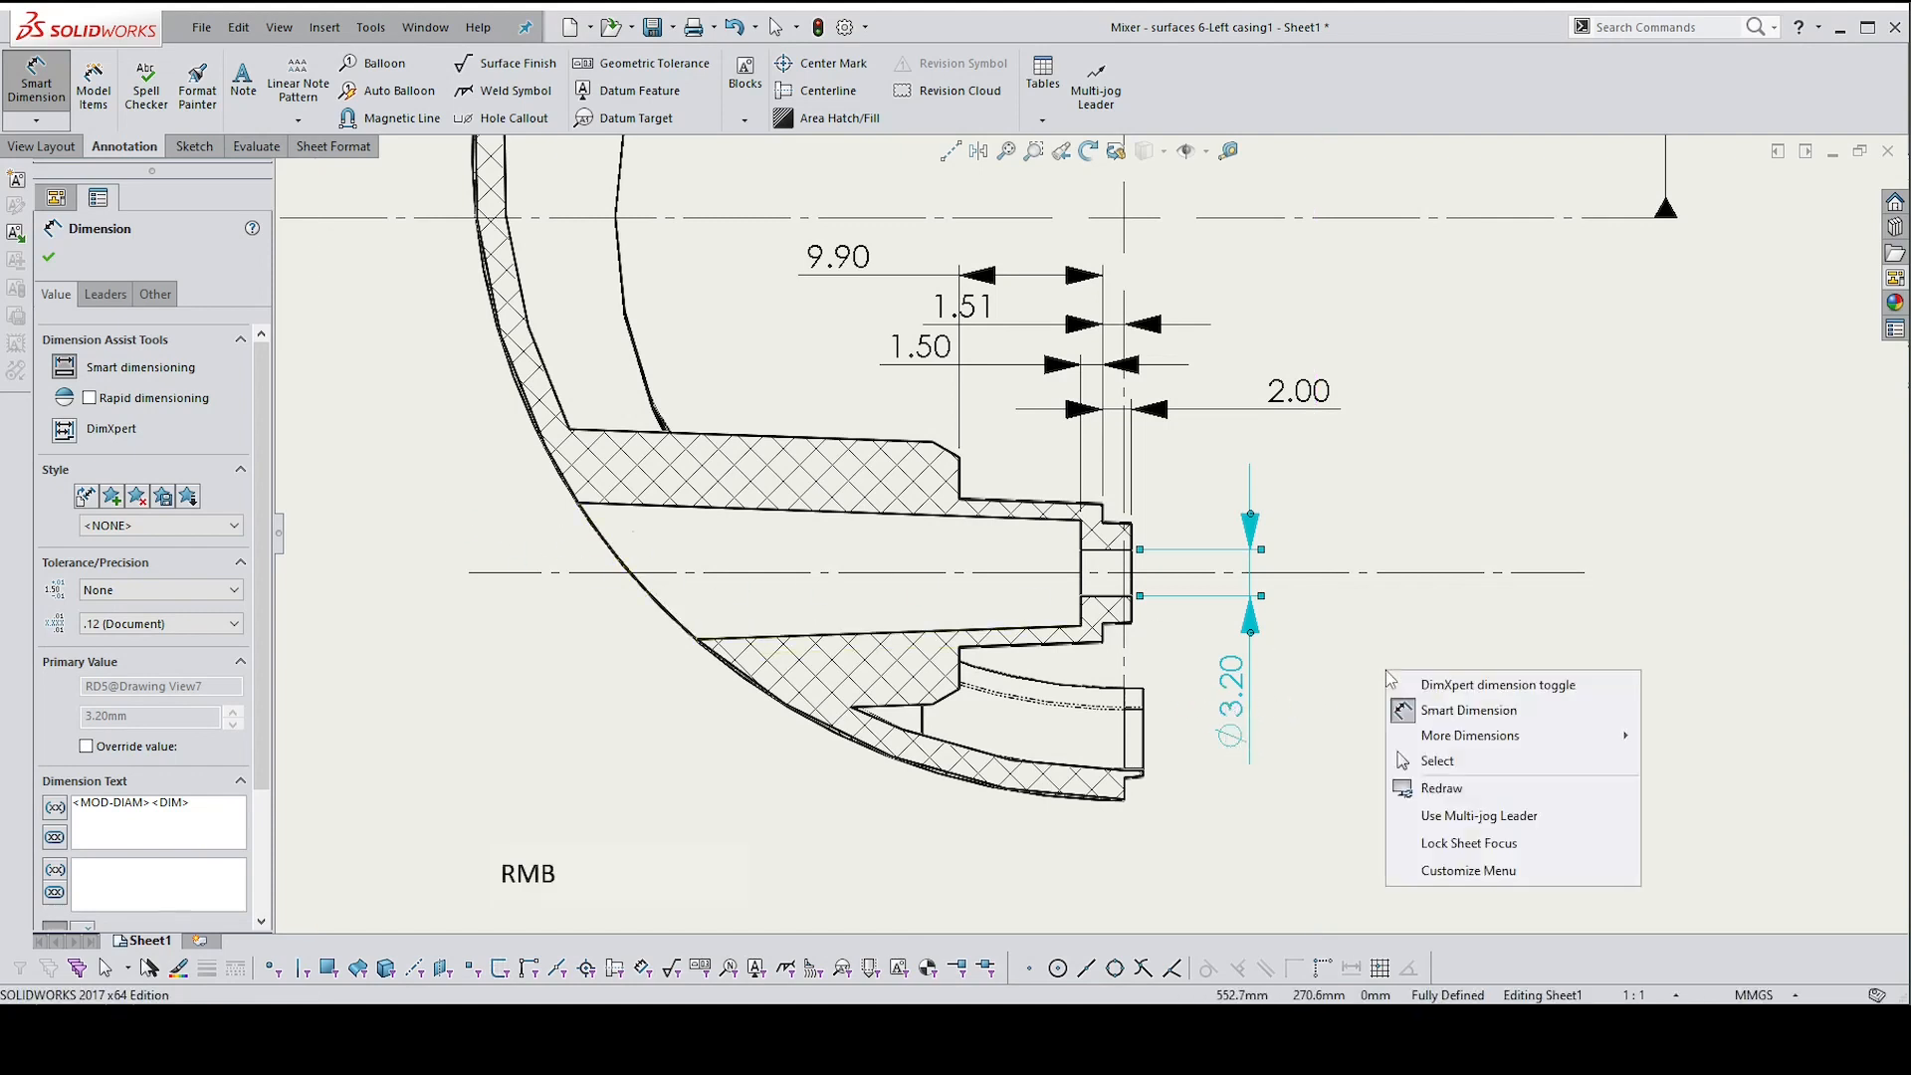
click(1323, 703)
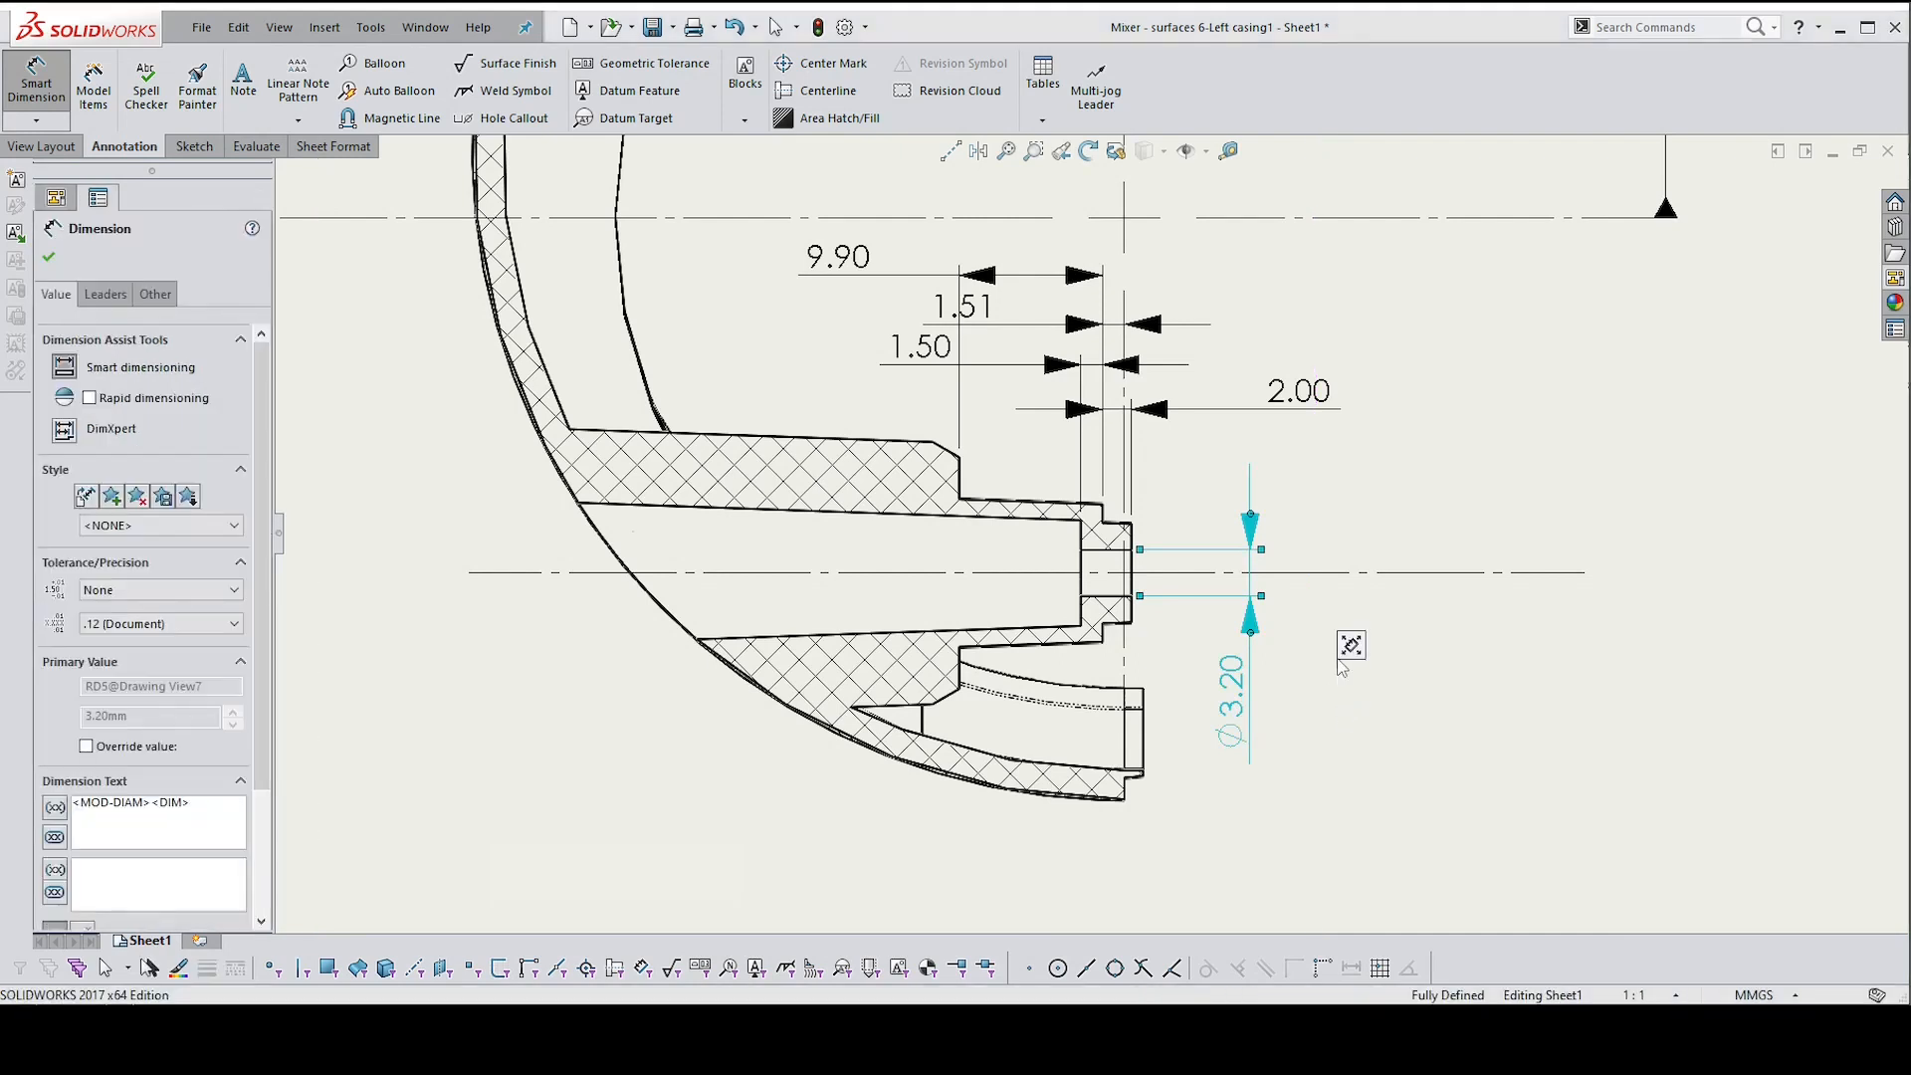
mouse_move(1364, 644)
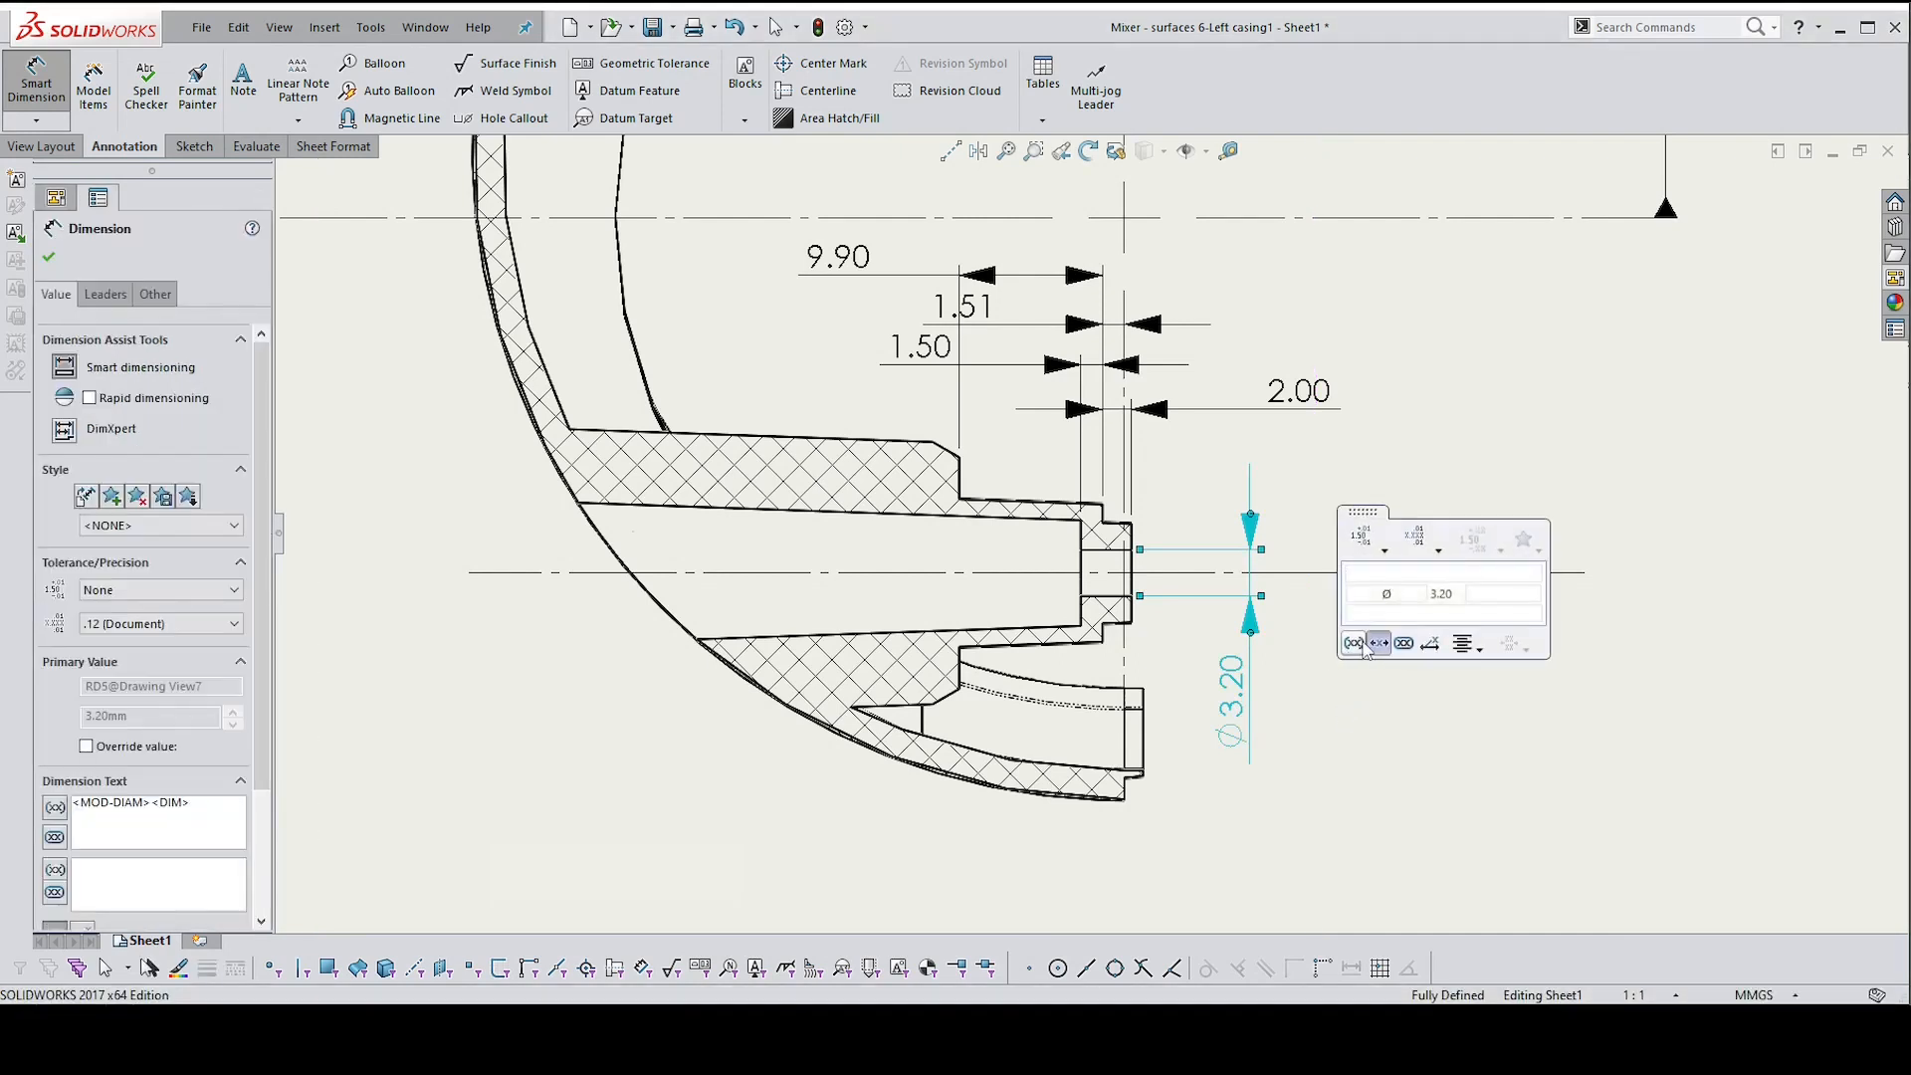
click(1396, 594)
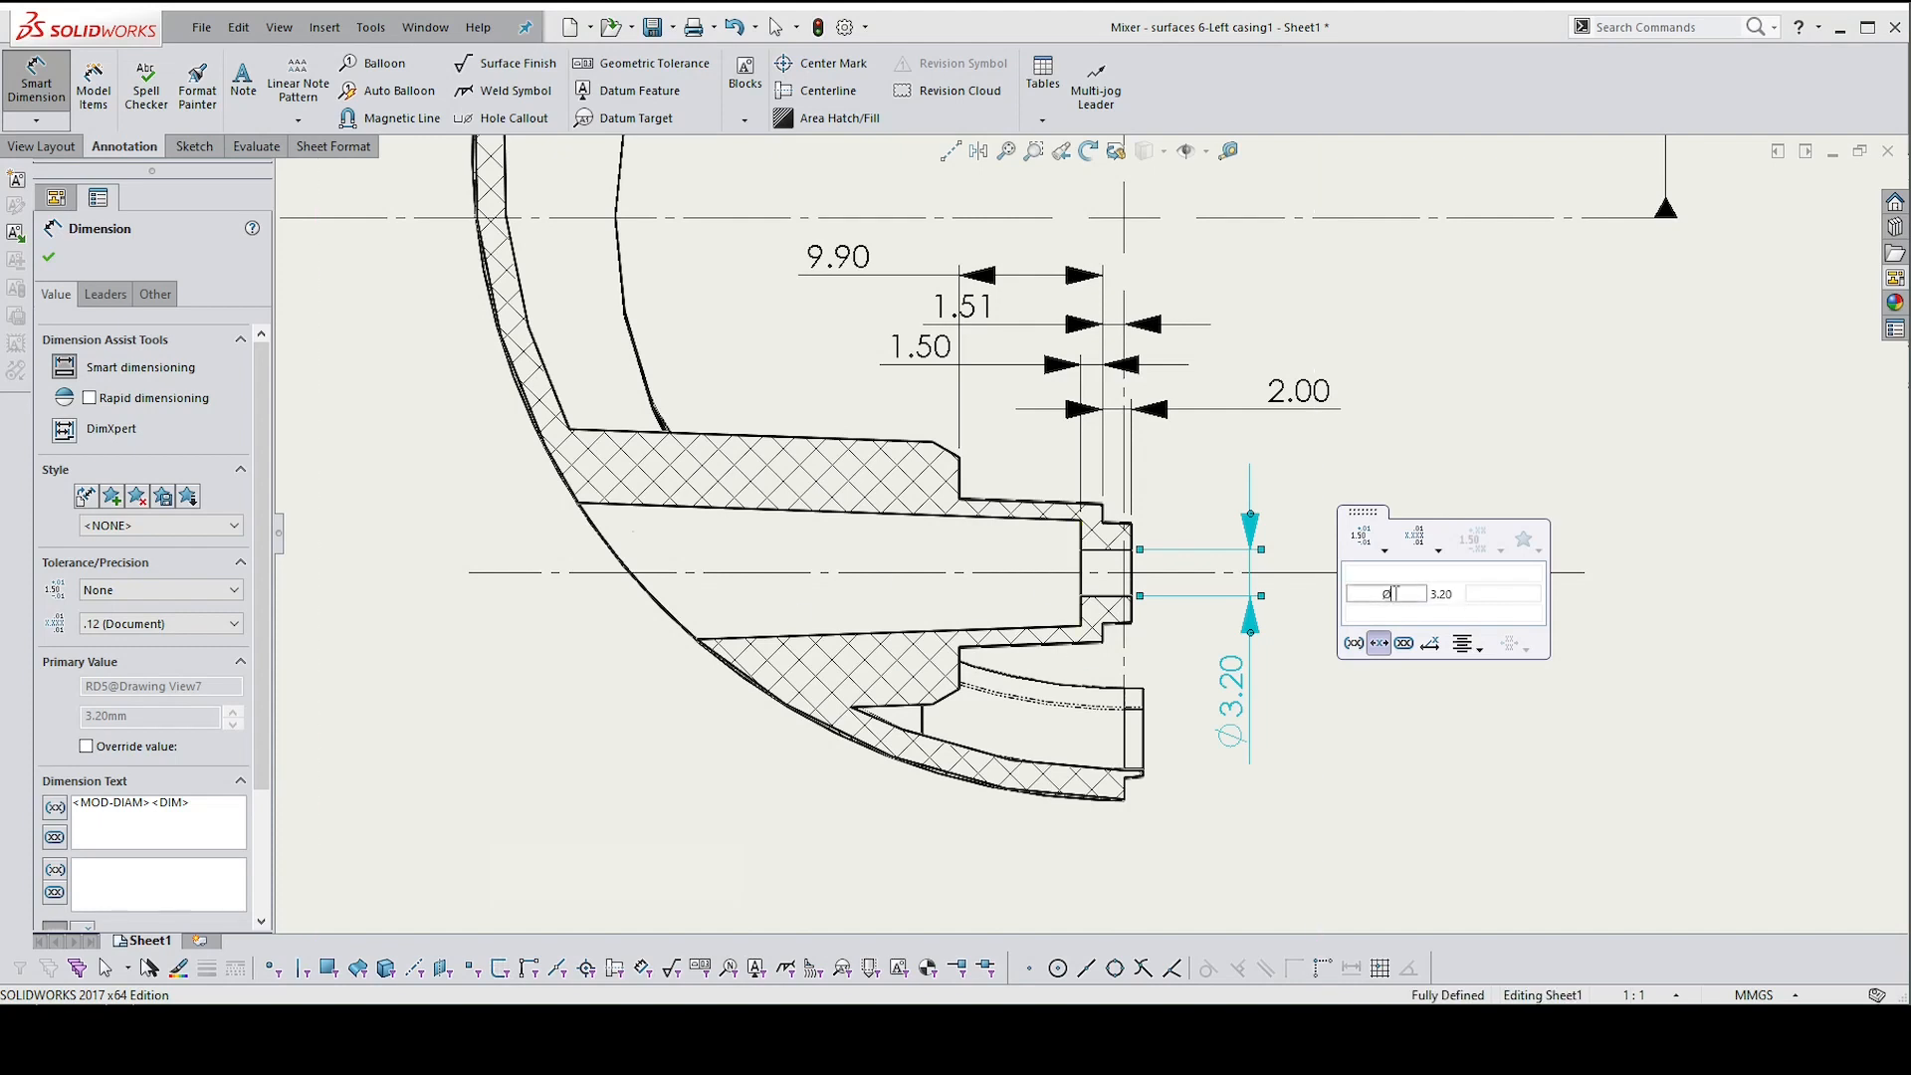
key(BackSpace)
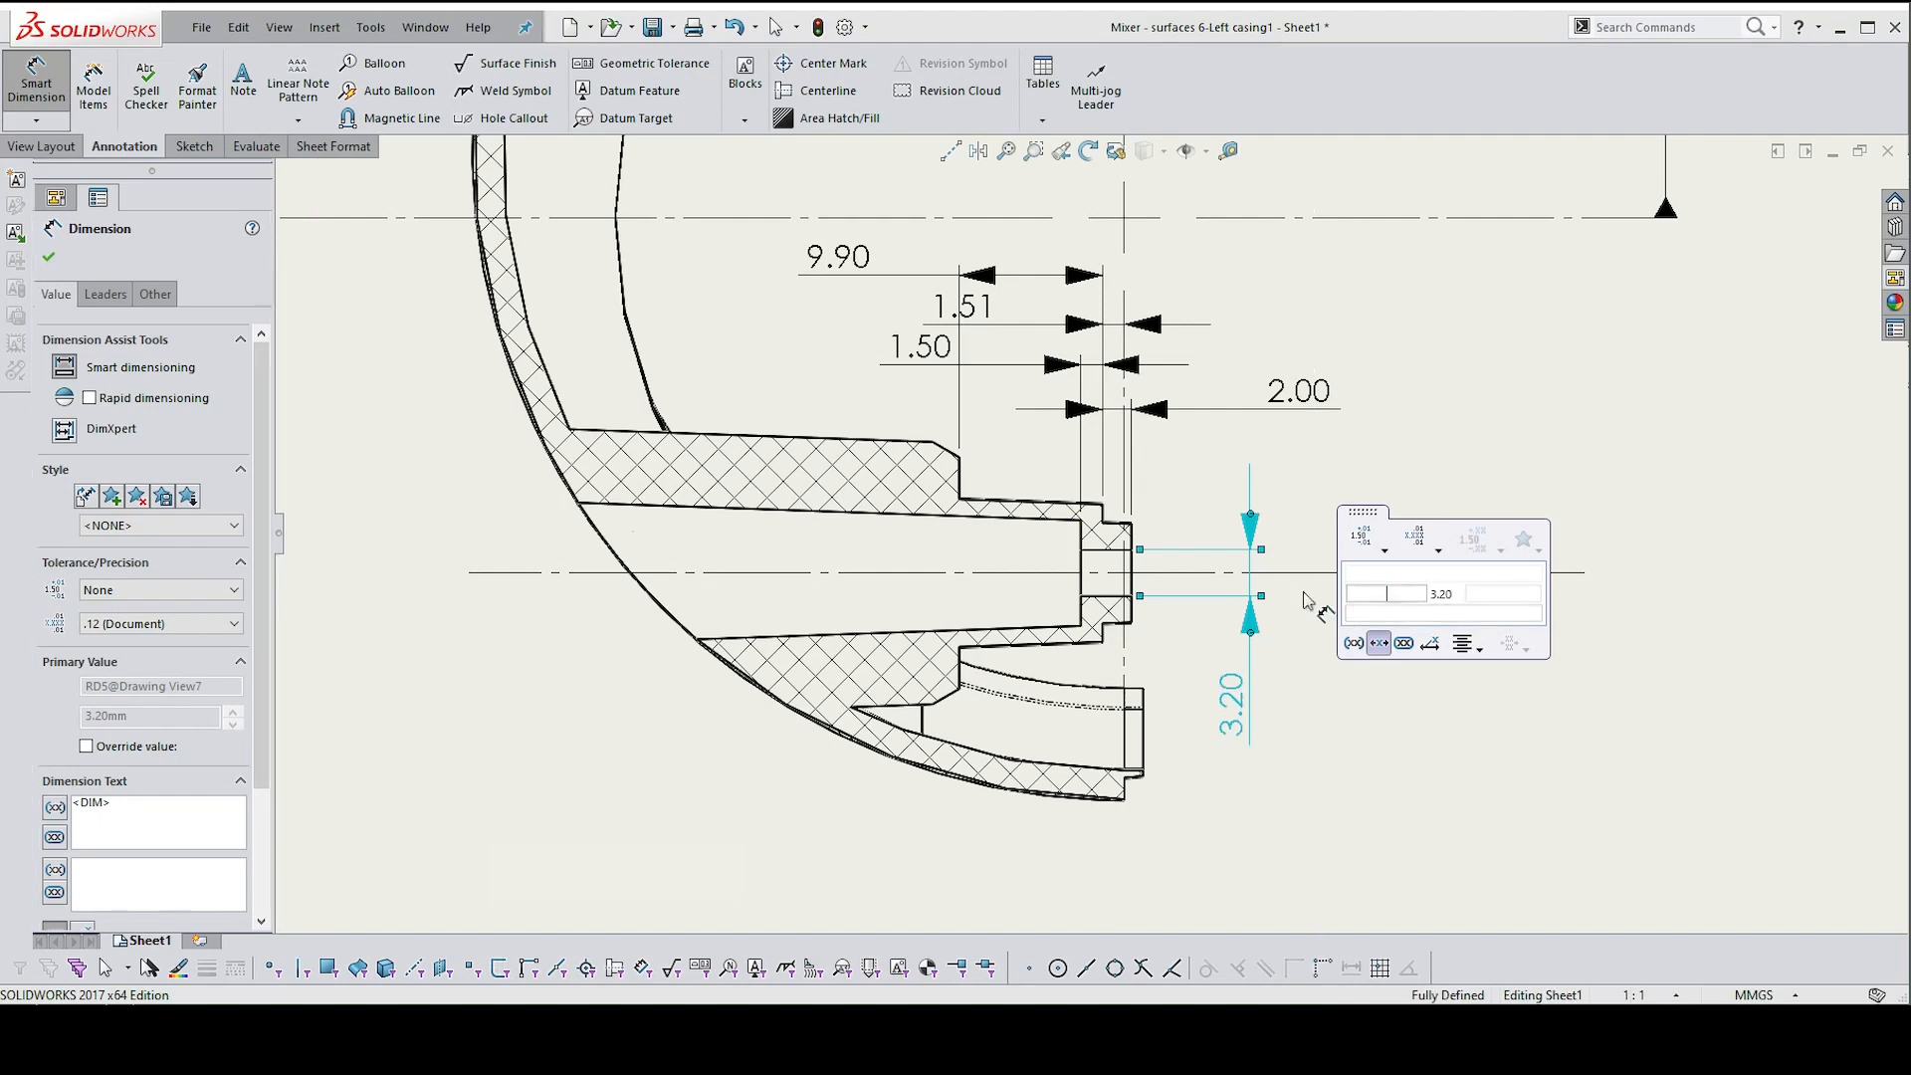
scroll(157, 763, down, 1)
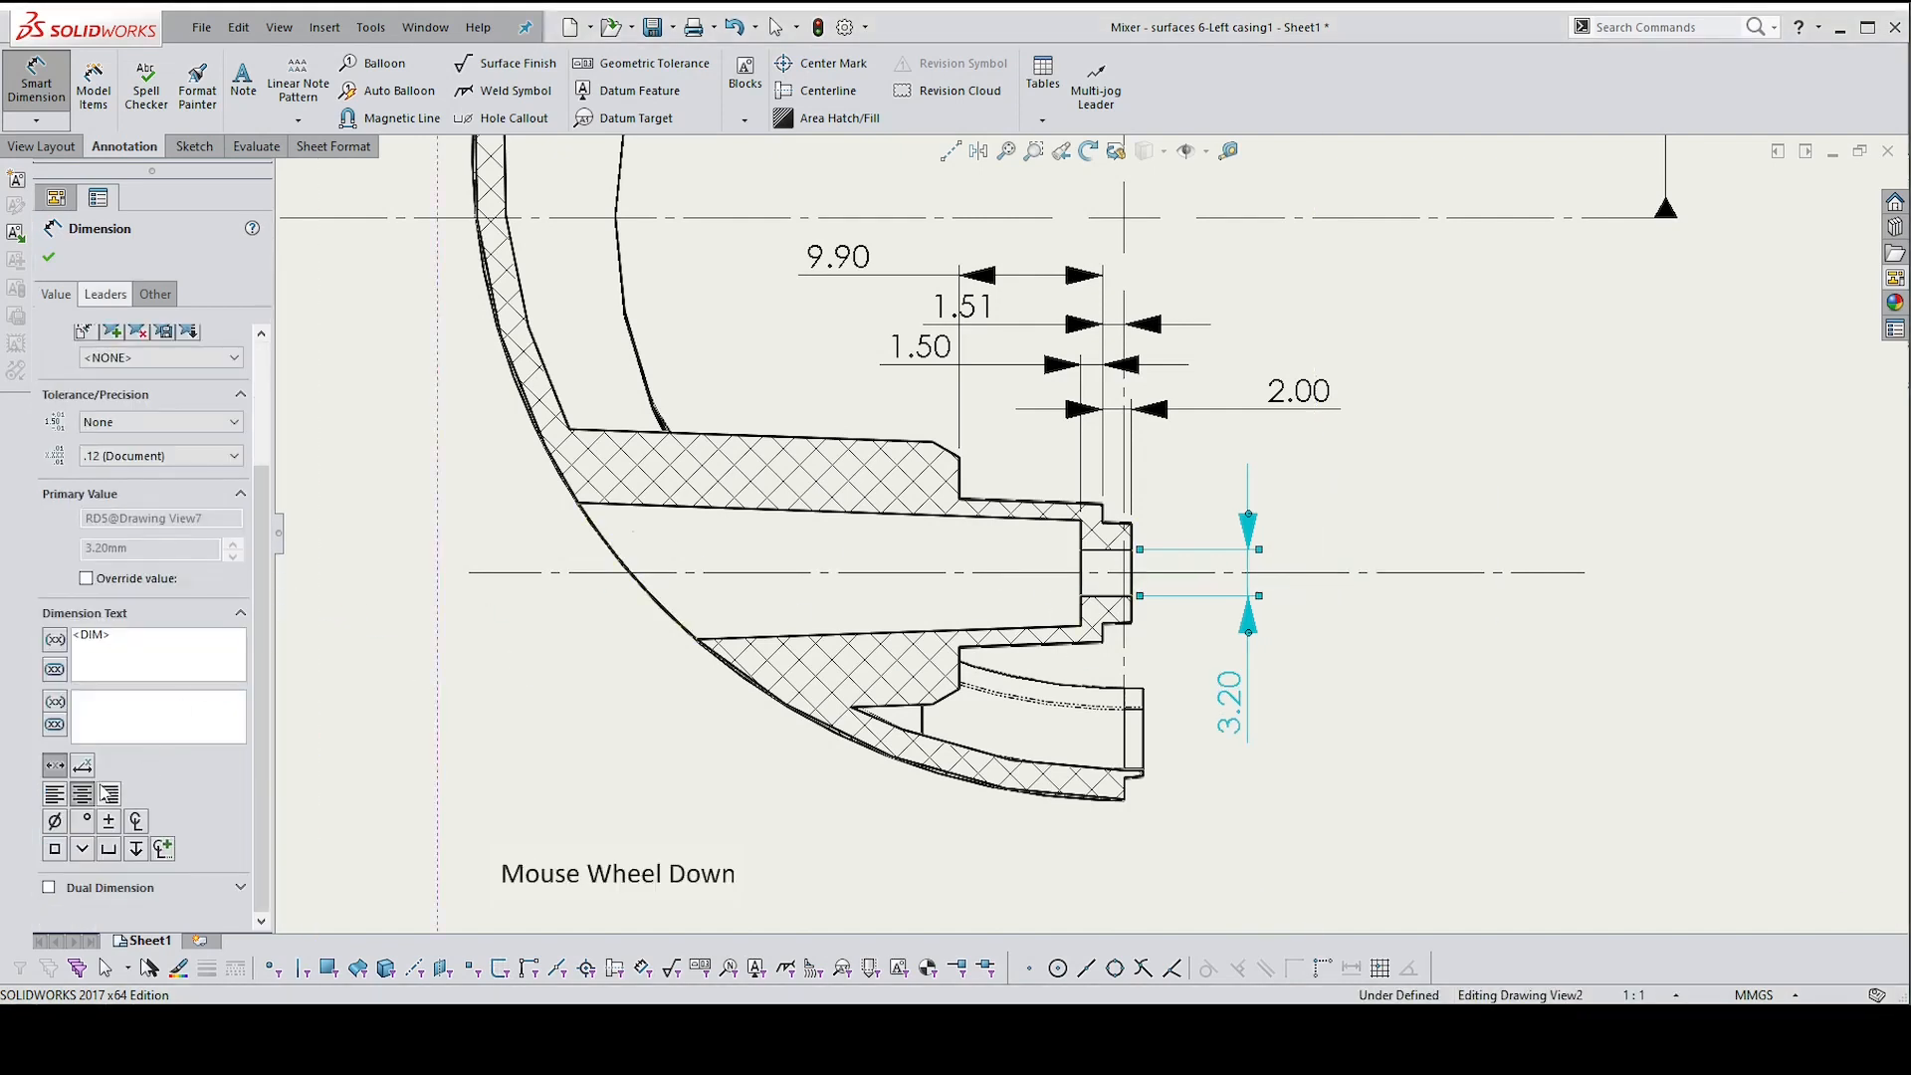
click(55, 821)
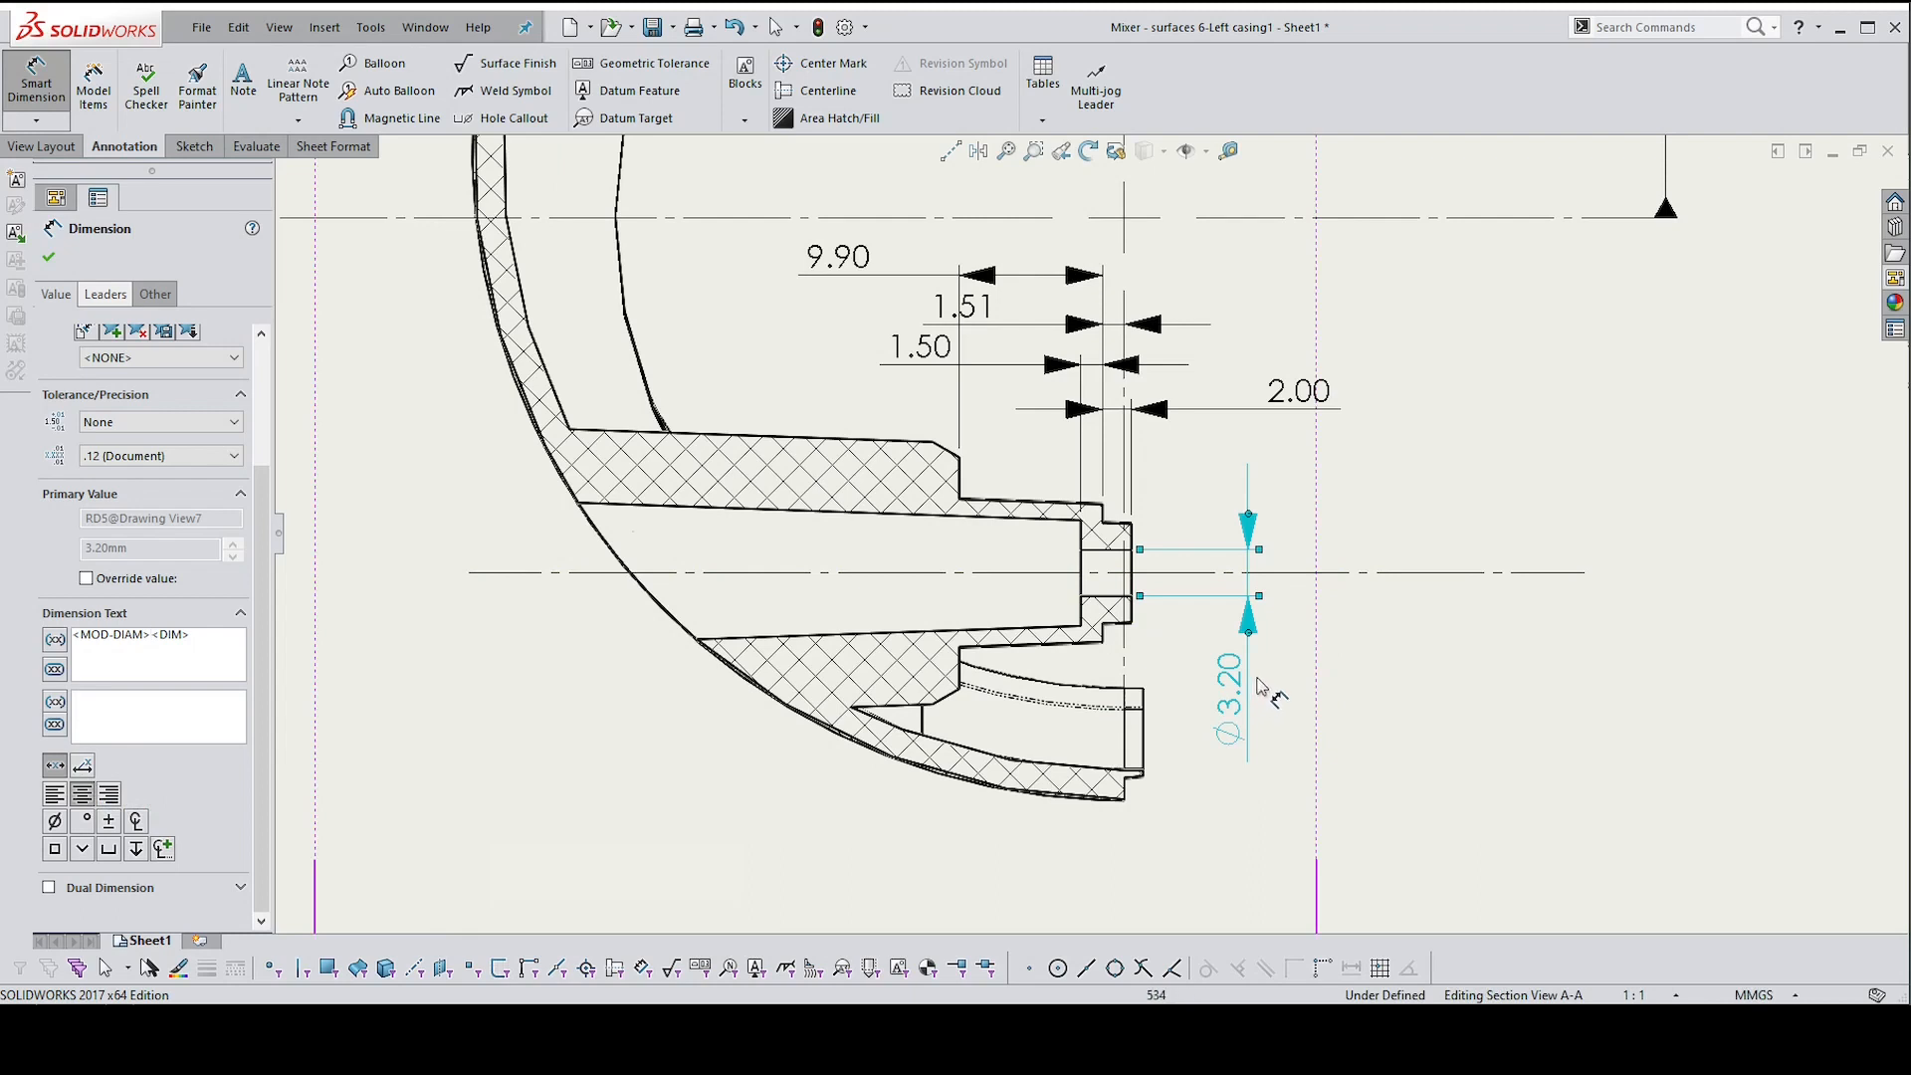
key(Escape)
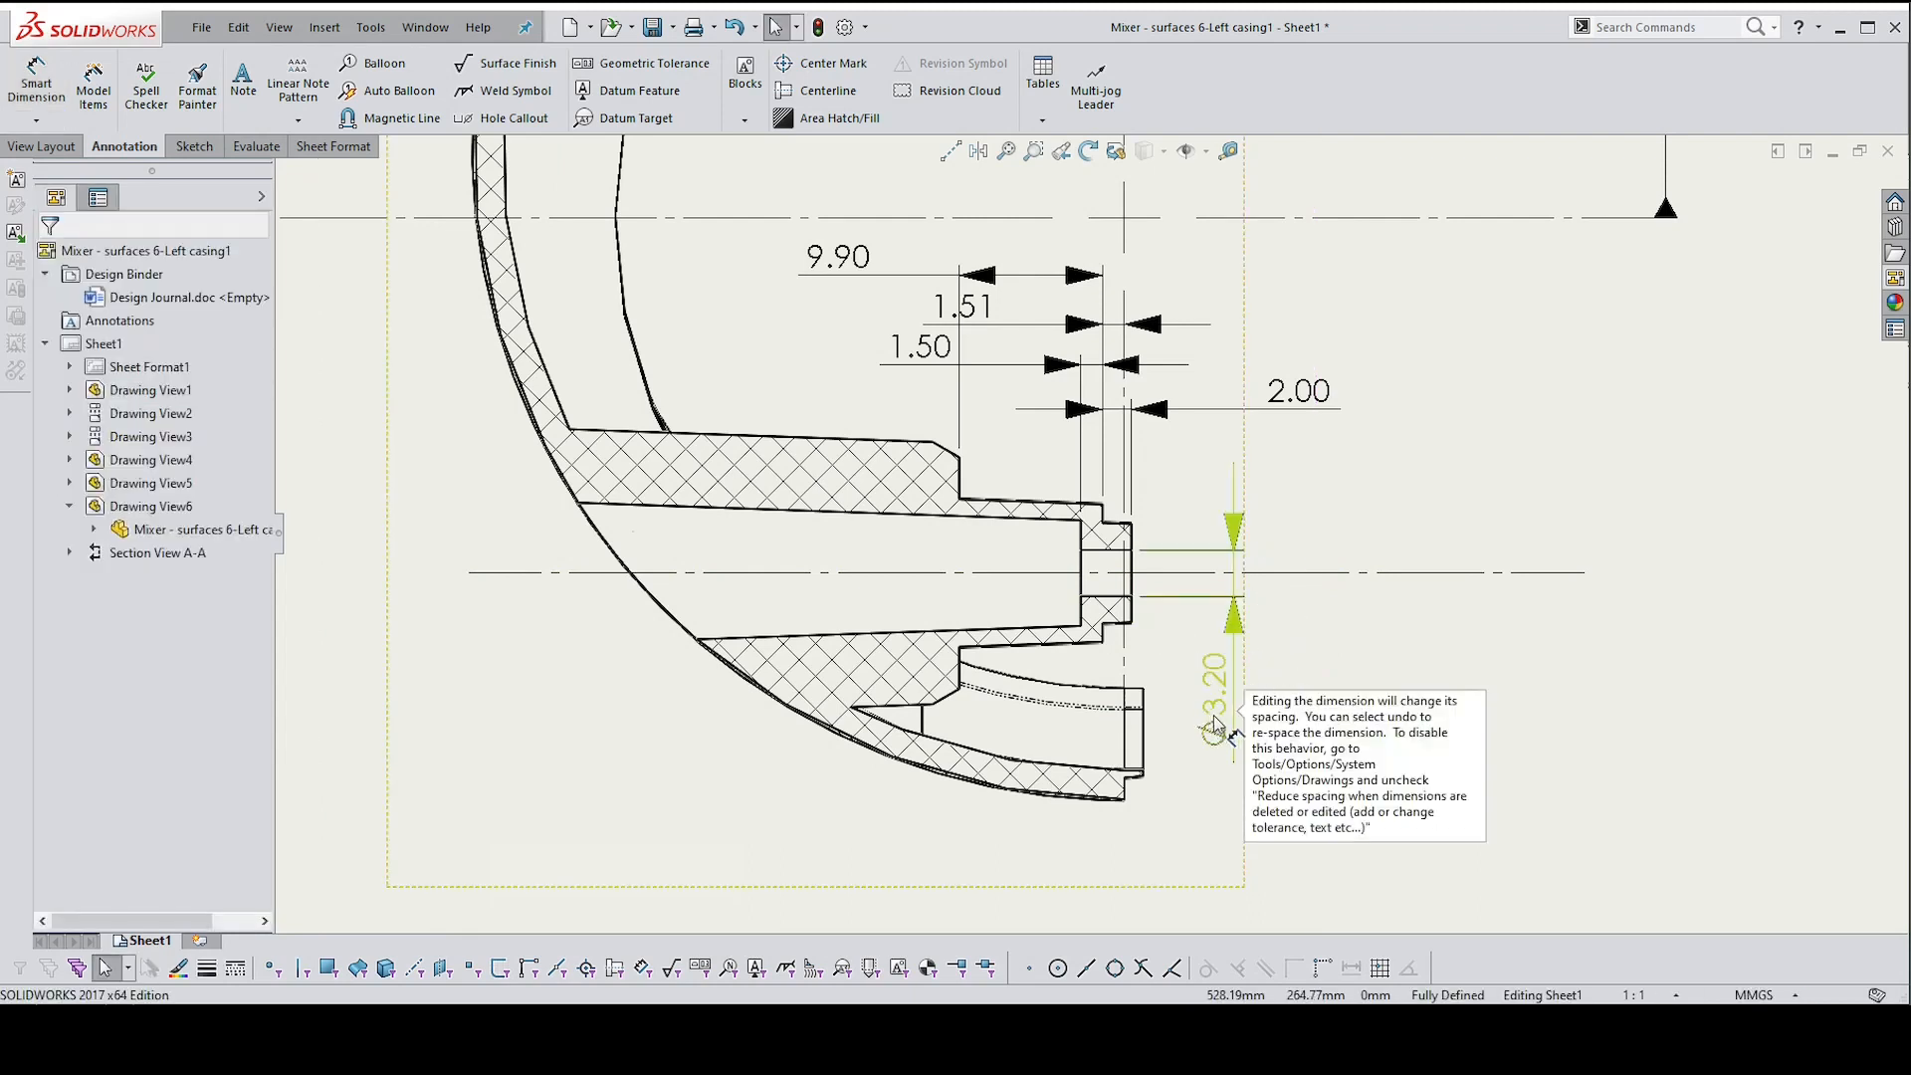
click(1666, 525)
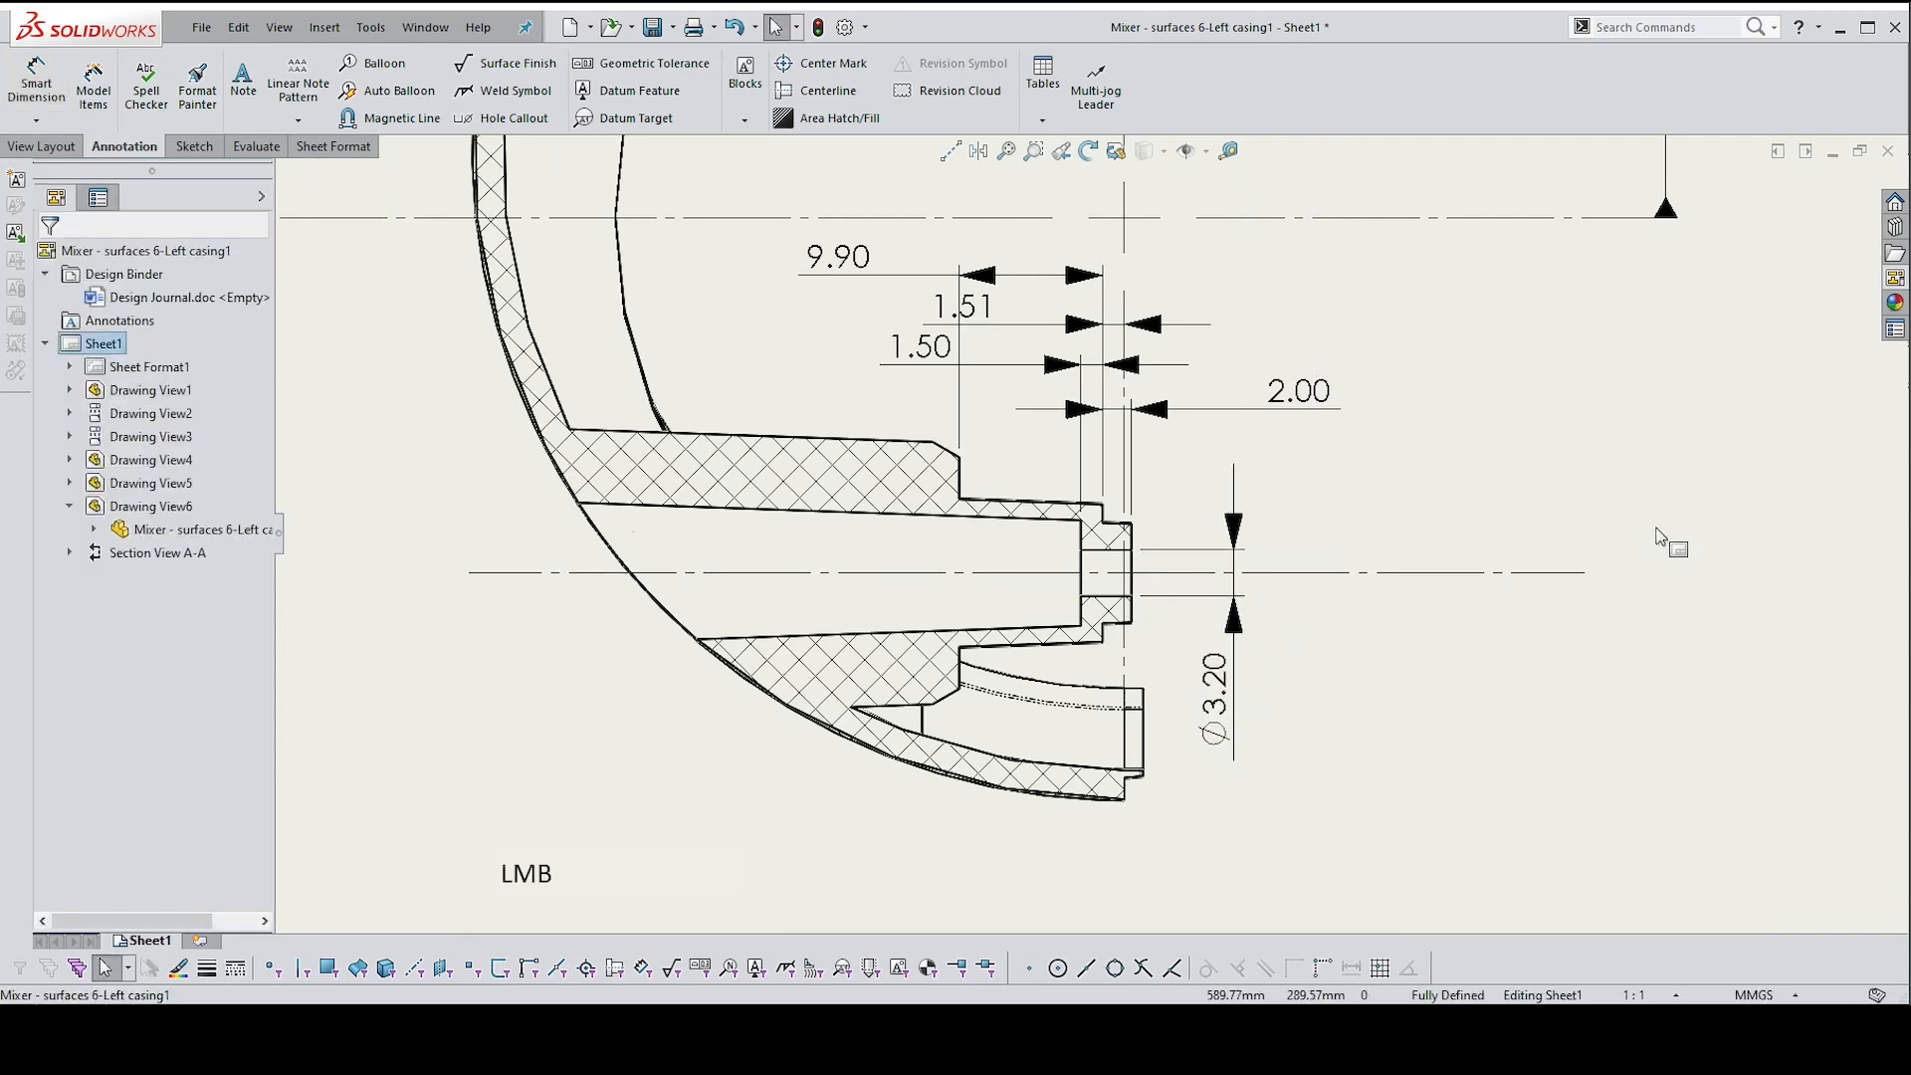
Dimension the boss tip's outer diameter and the tapered bore's inner end diameter, placing them side by side beyond the screw hole dimension
right_drag(1662, 515, 1595, 372)
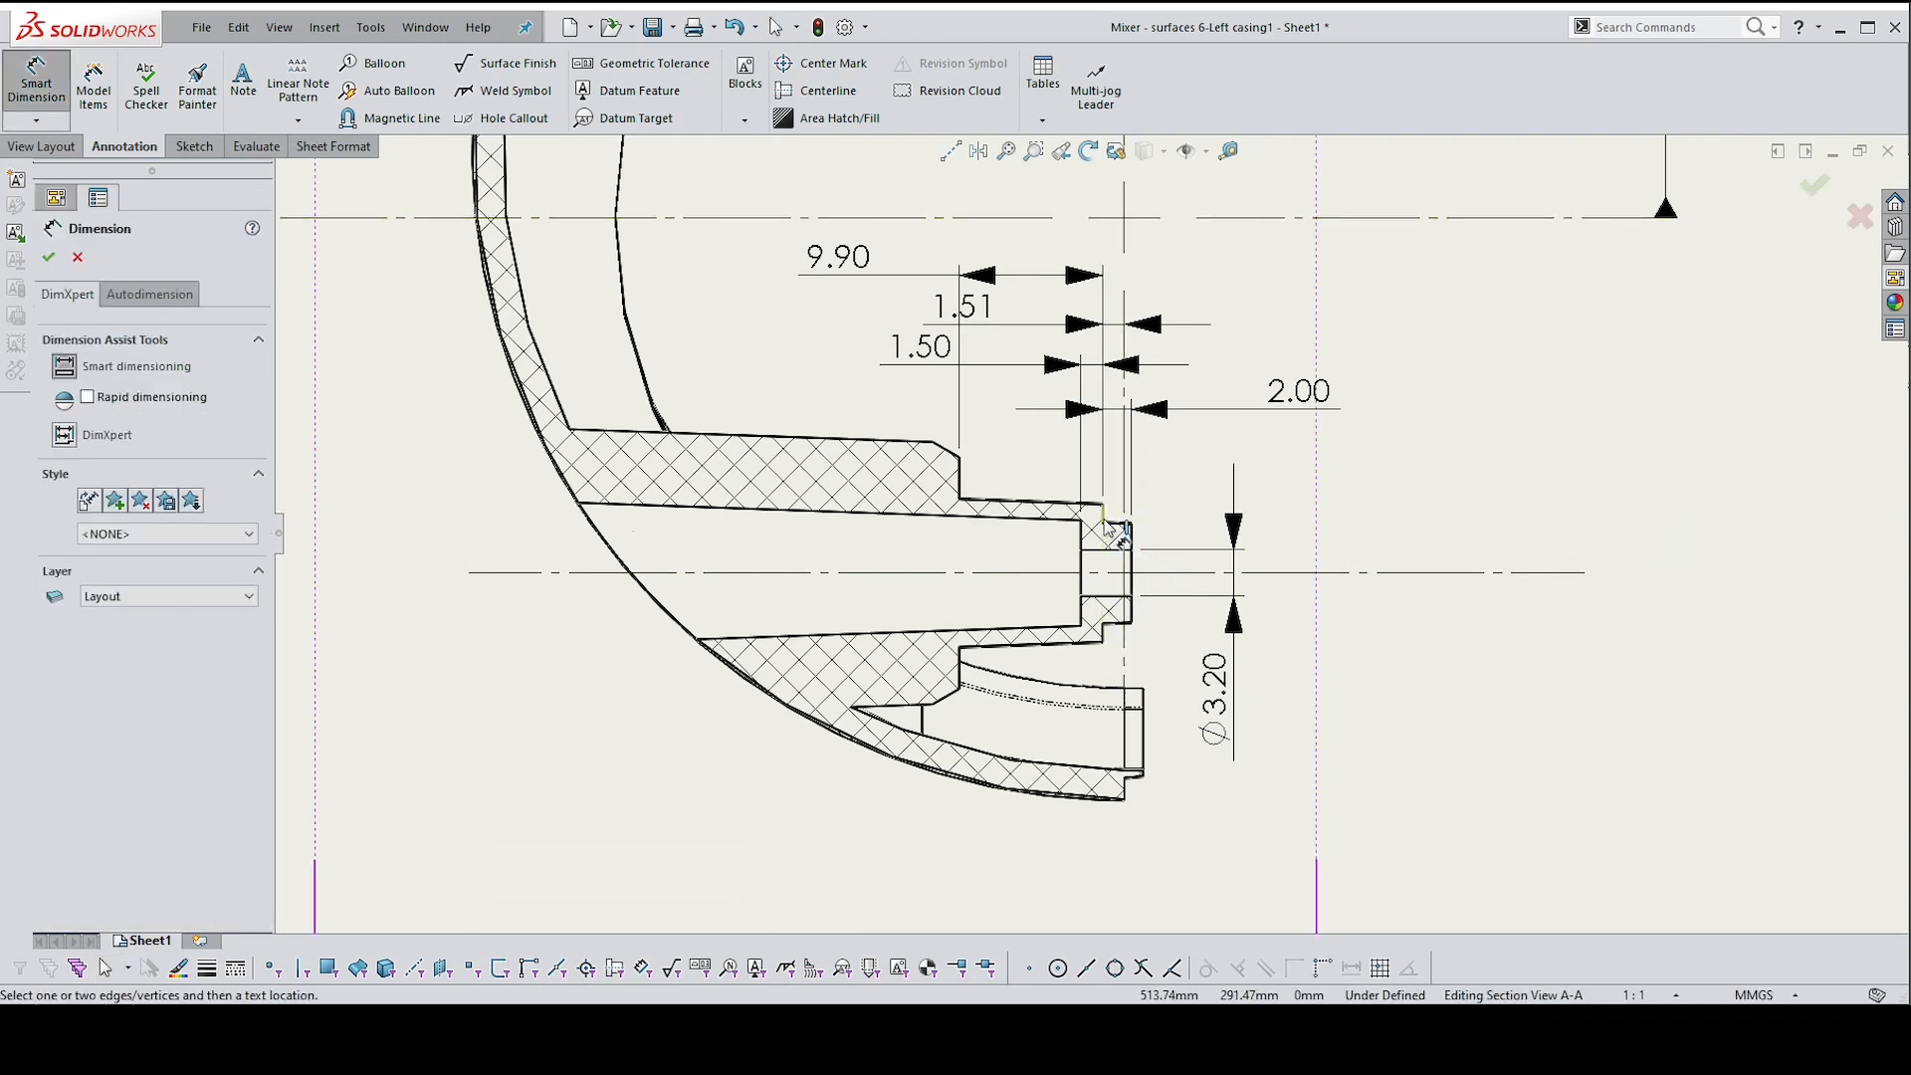
click(1105, 528)
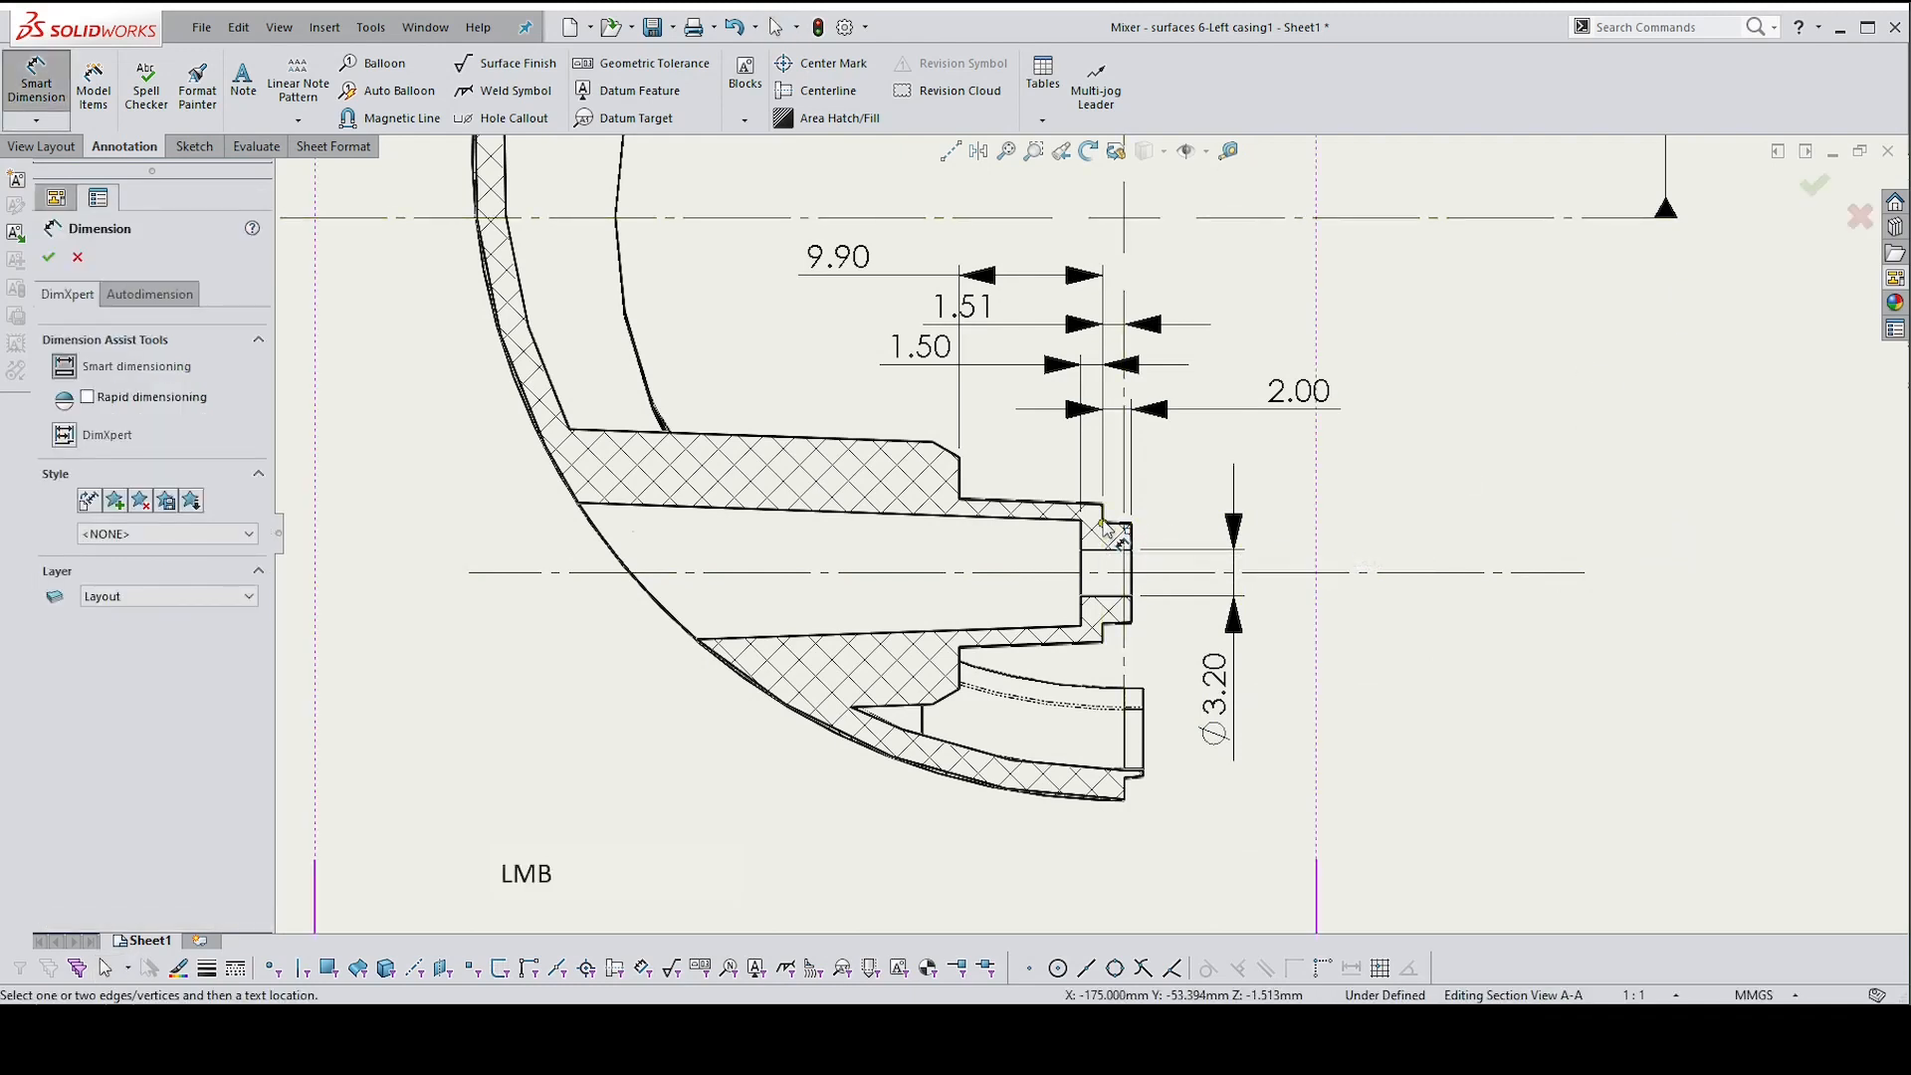
click(1105, 625)
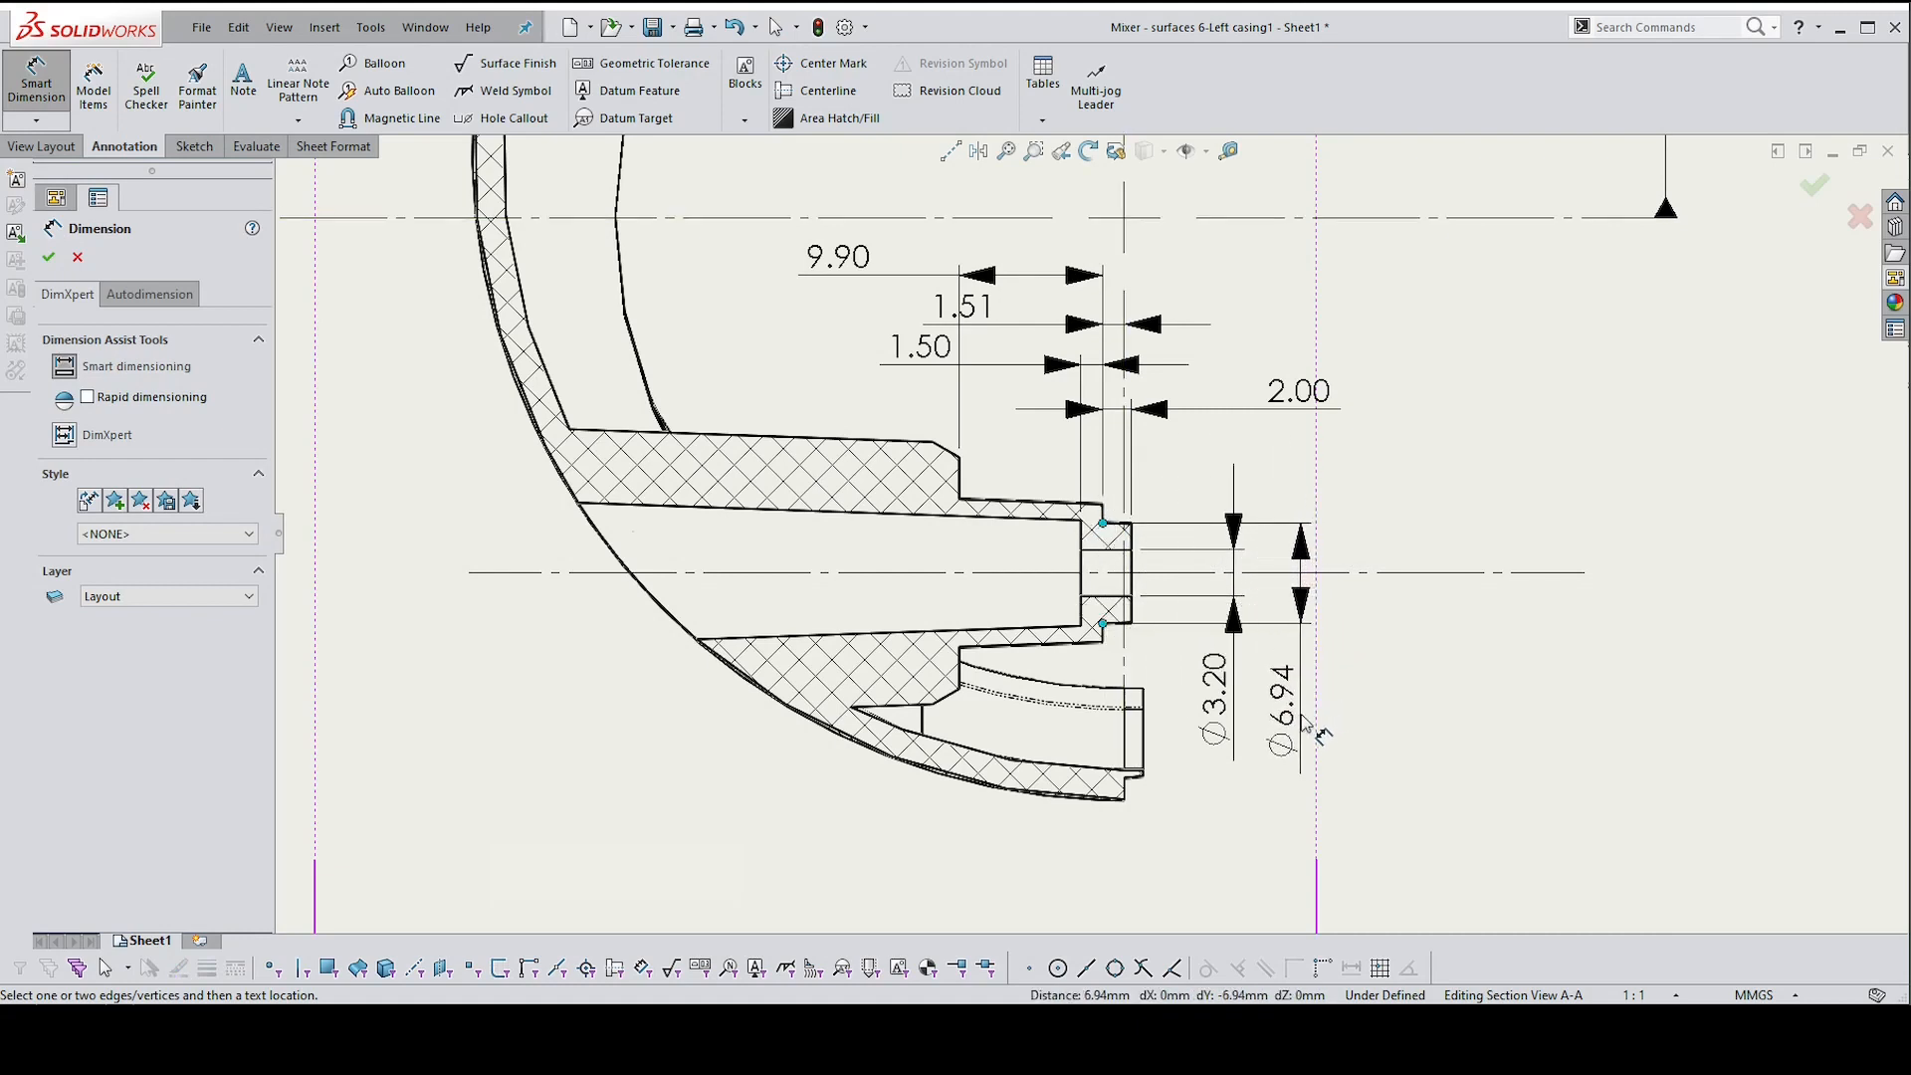
click(1304, 722)
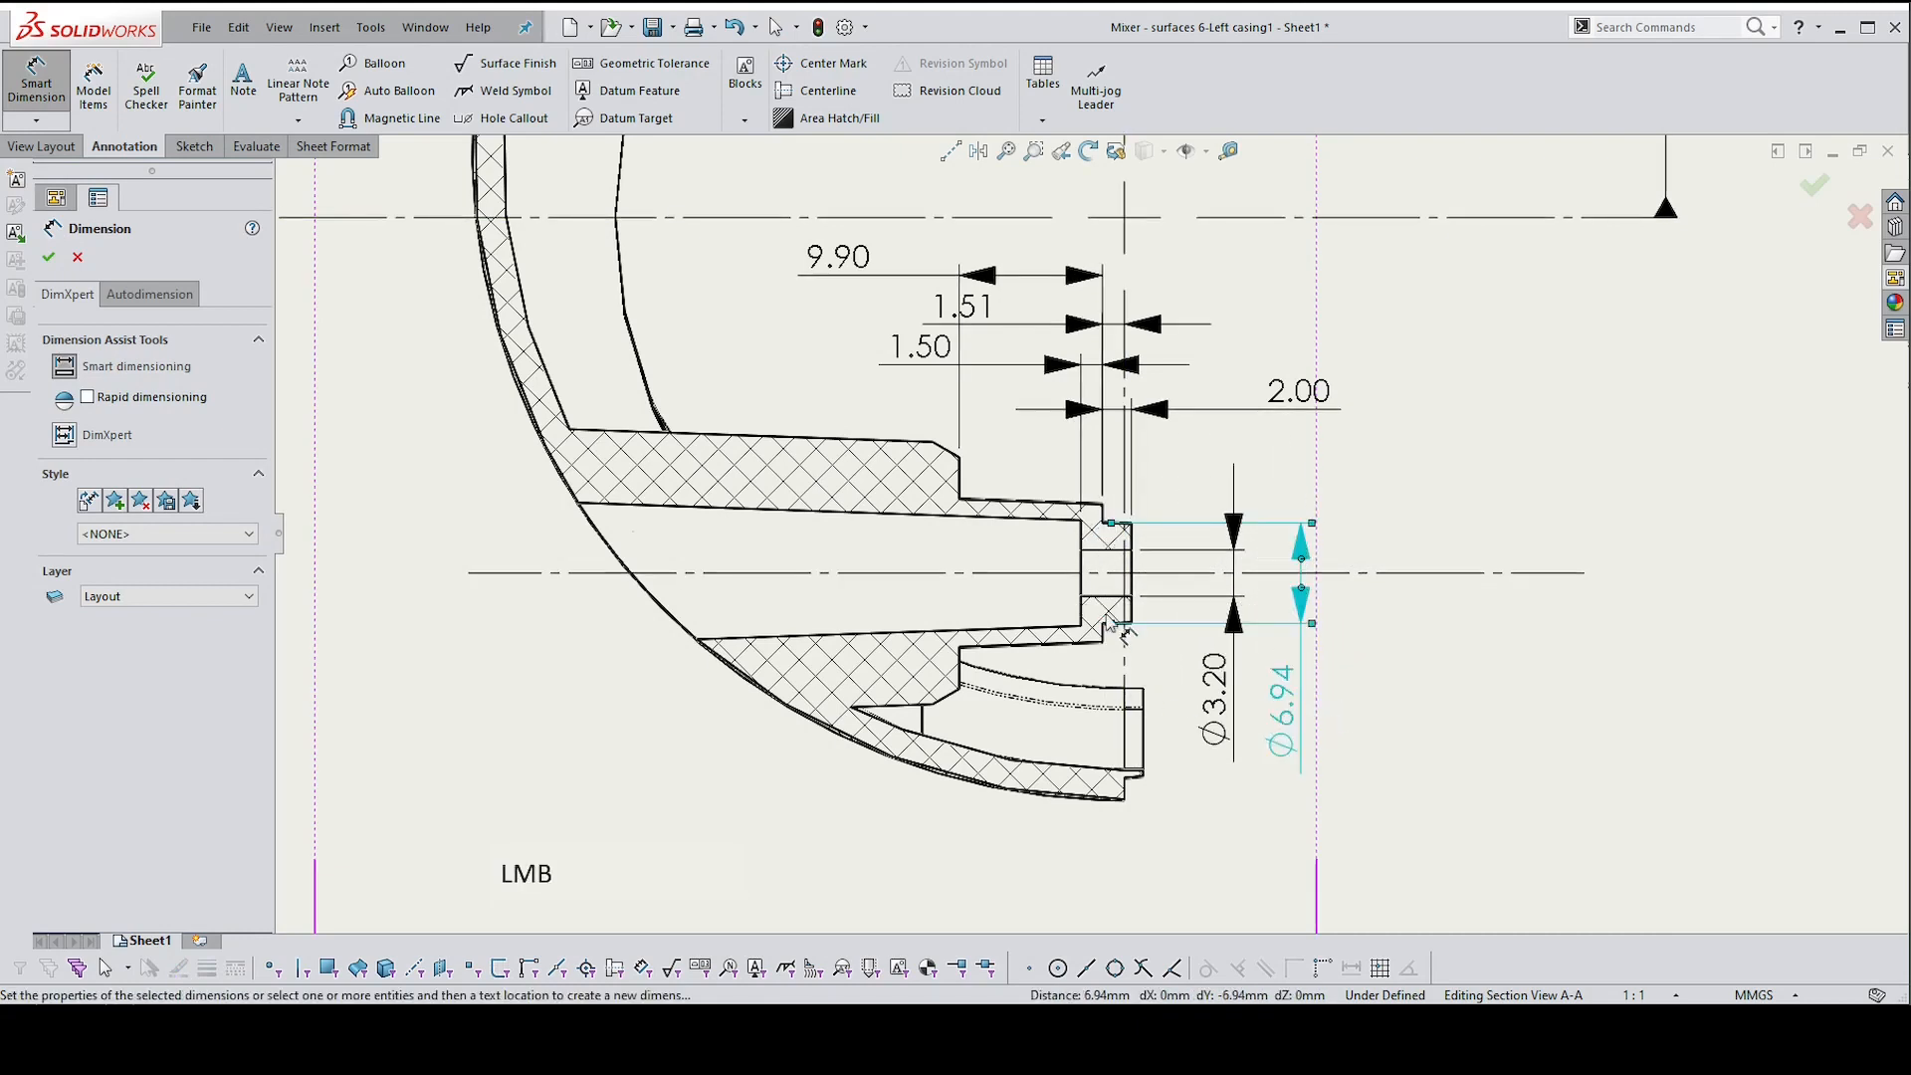
click(1083, 522)
click(1083, 626)
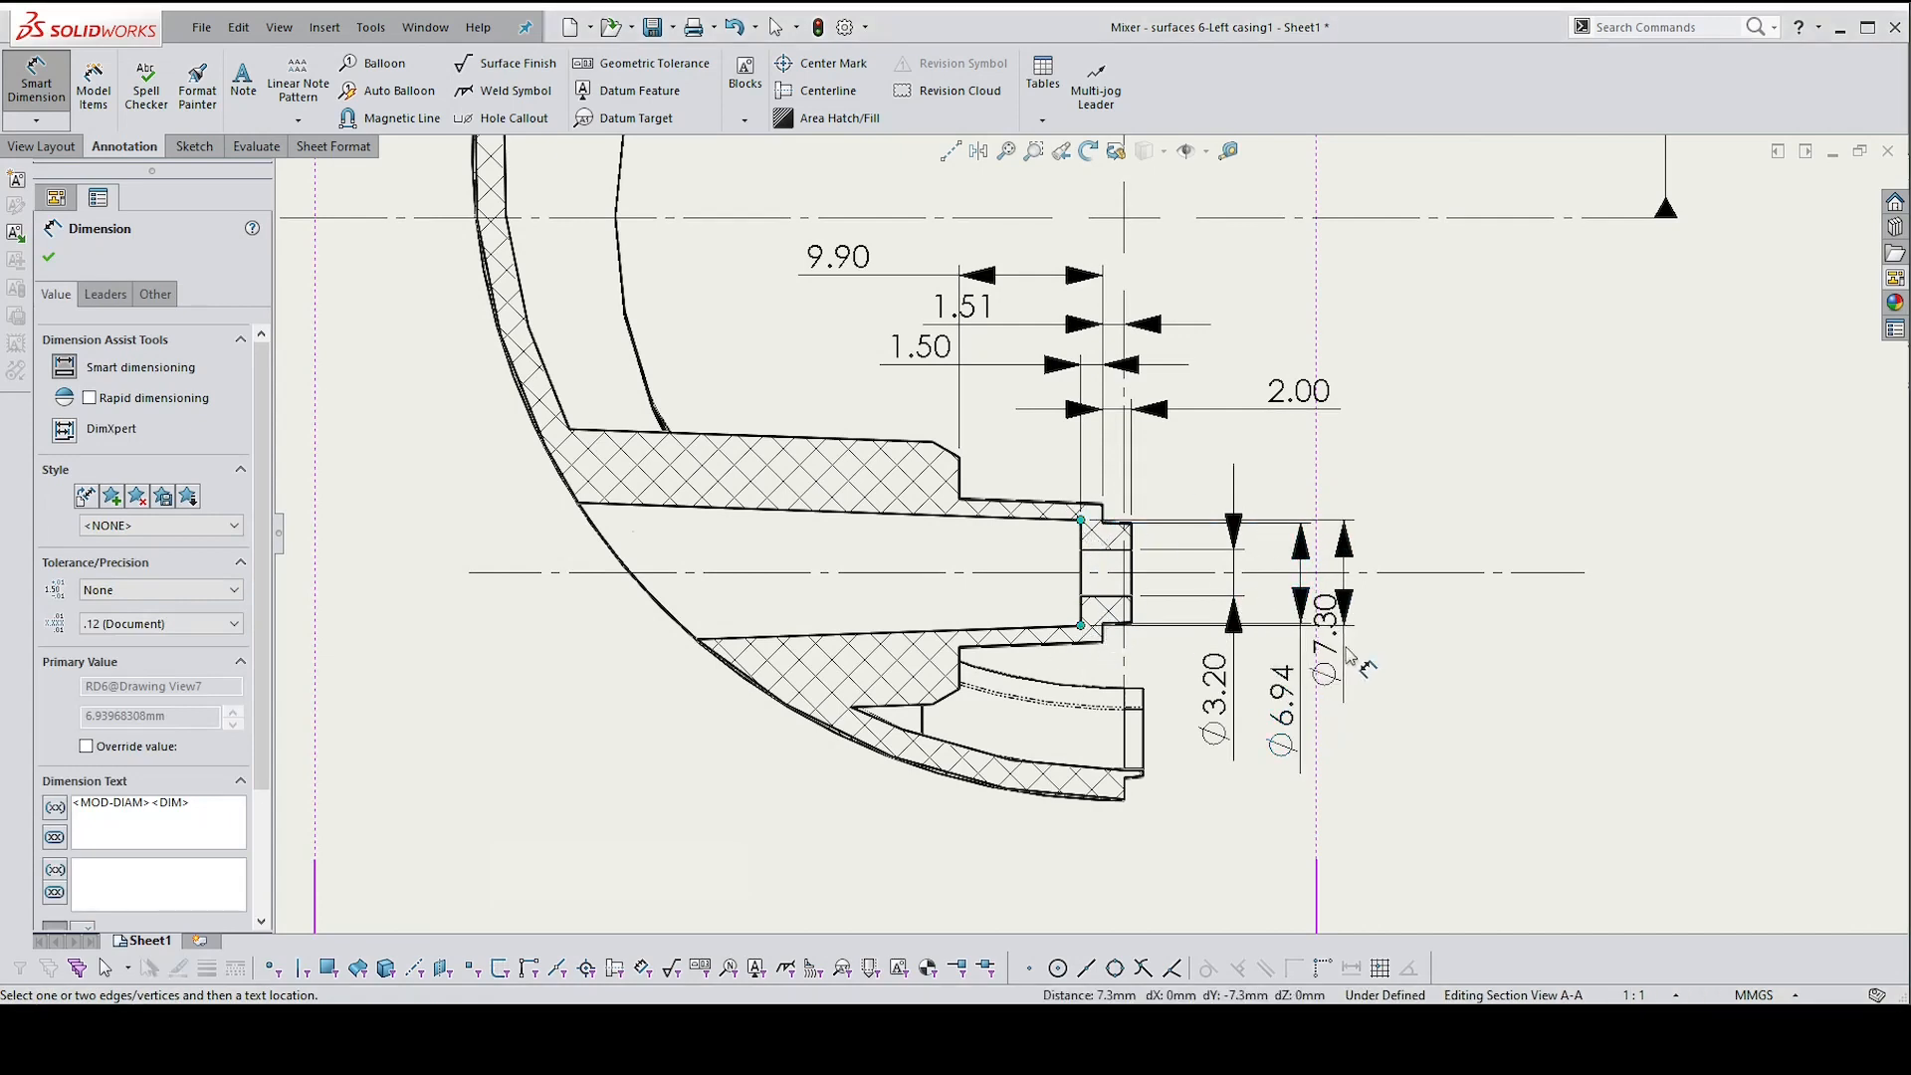
click(1371, 732)
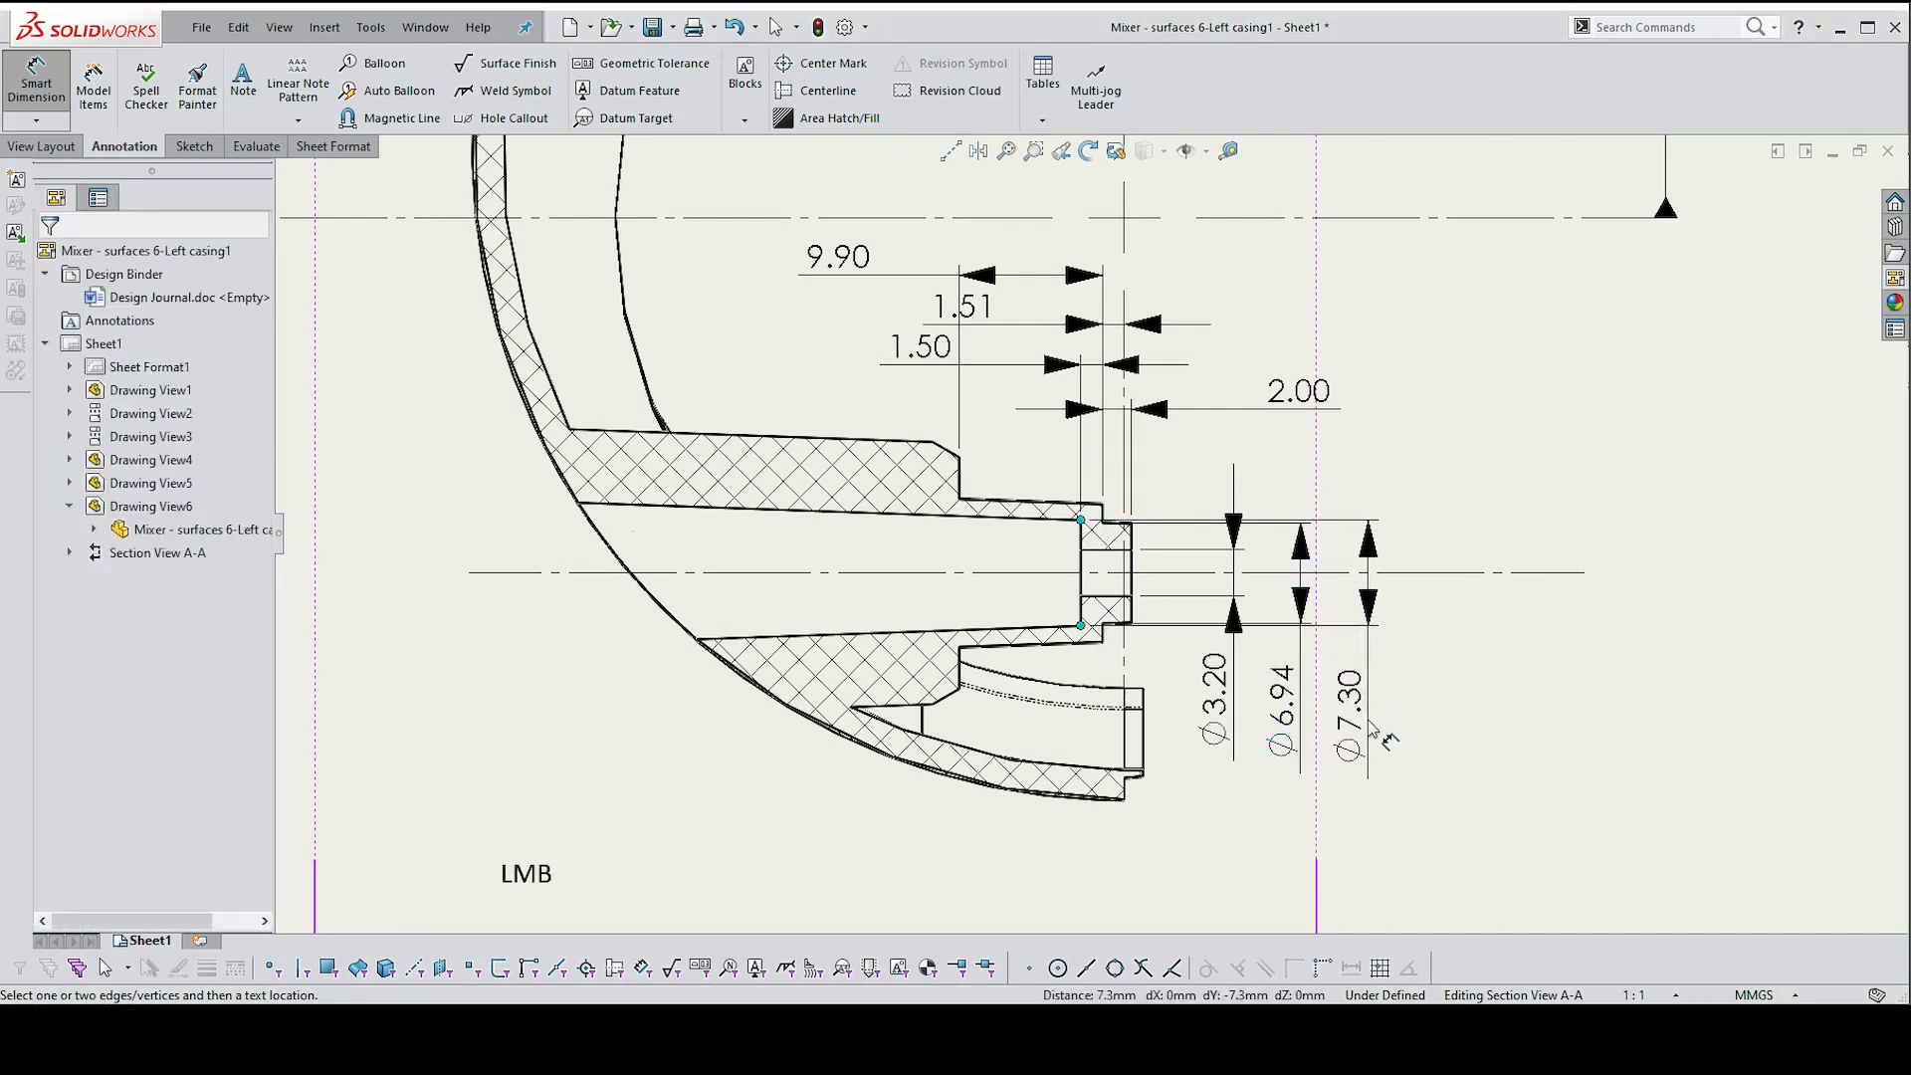
Dimension the outer diameter of the boss shoulder between its corners, placing it beyond the other diameter dimensions
click(1102, 643)
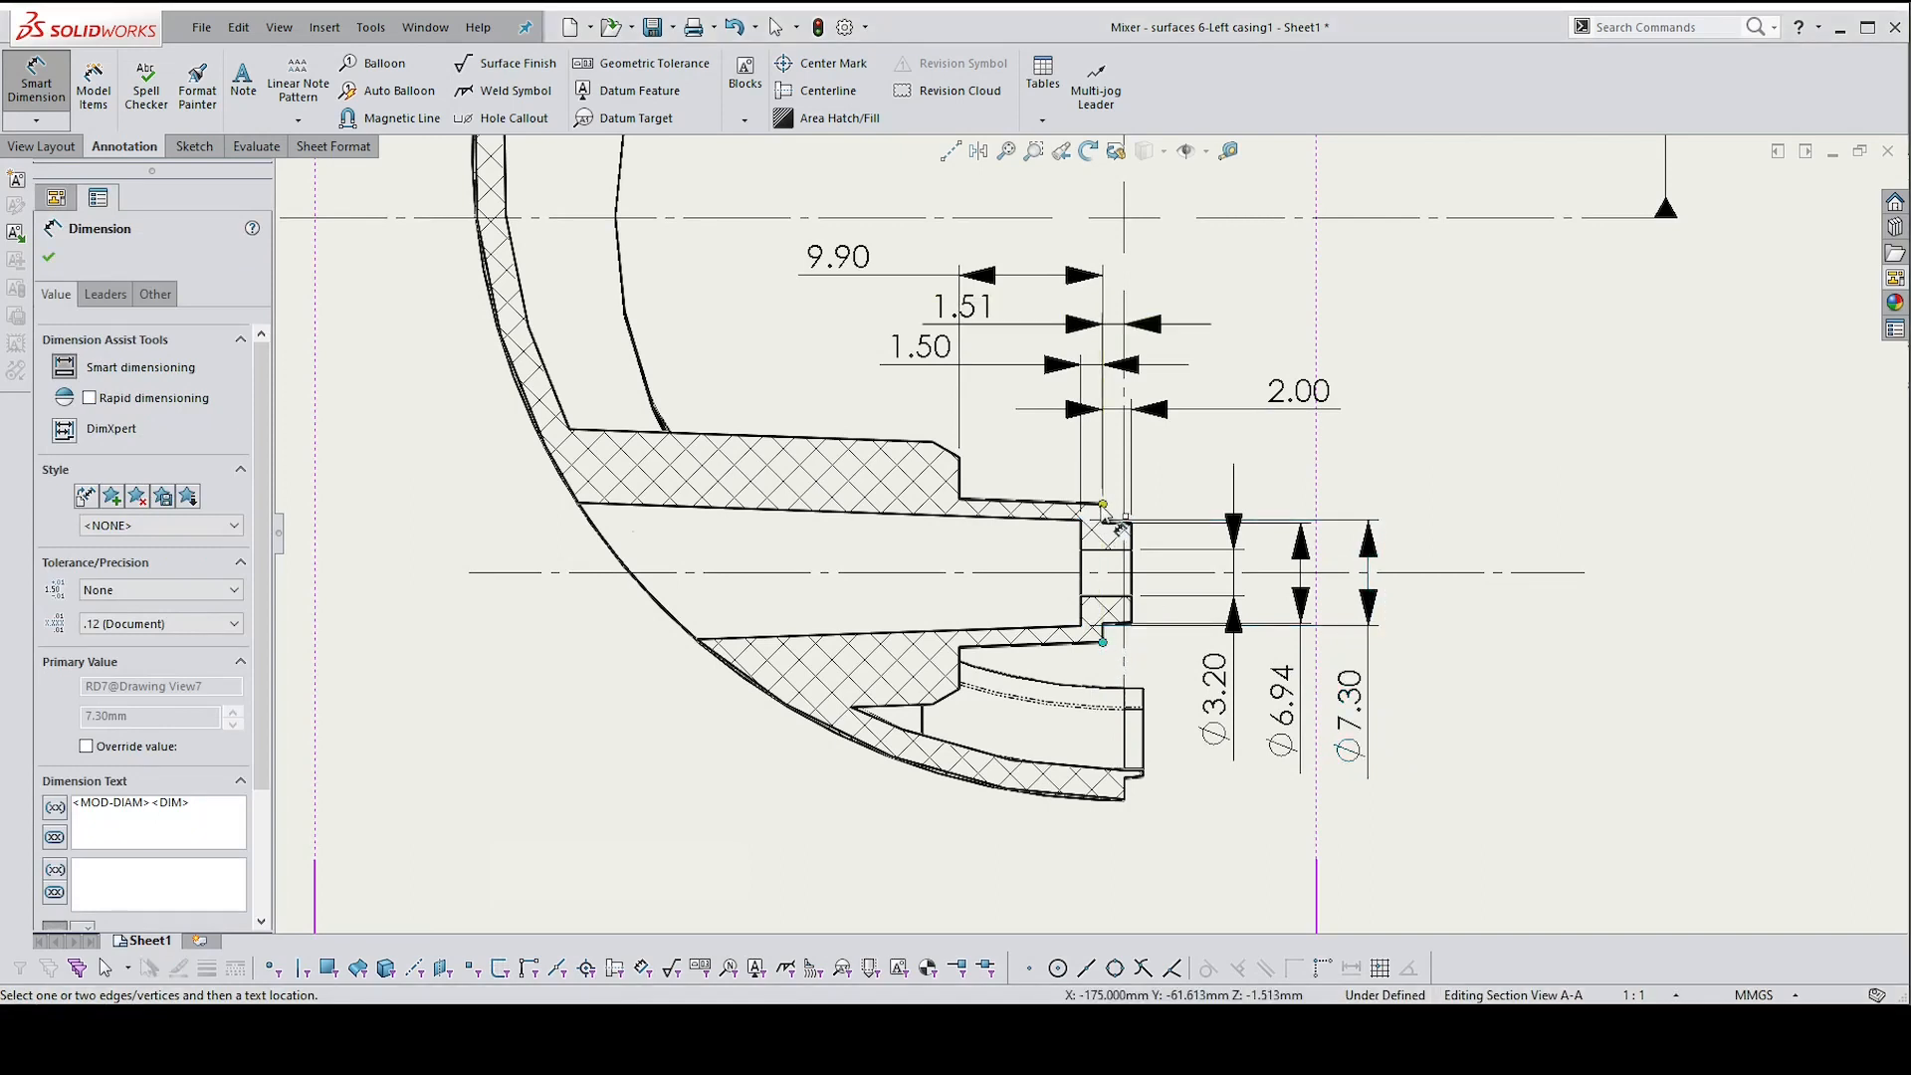
click(1105, 505)
click(1418, 737)
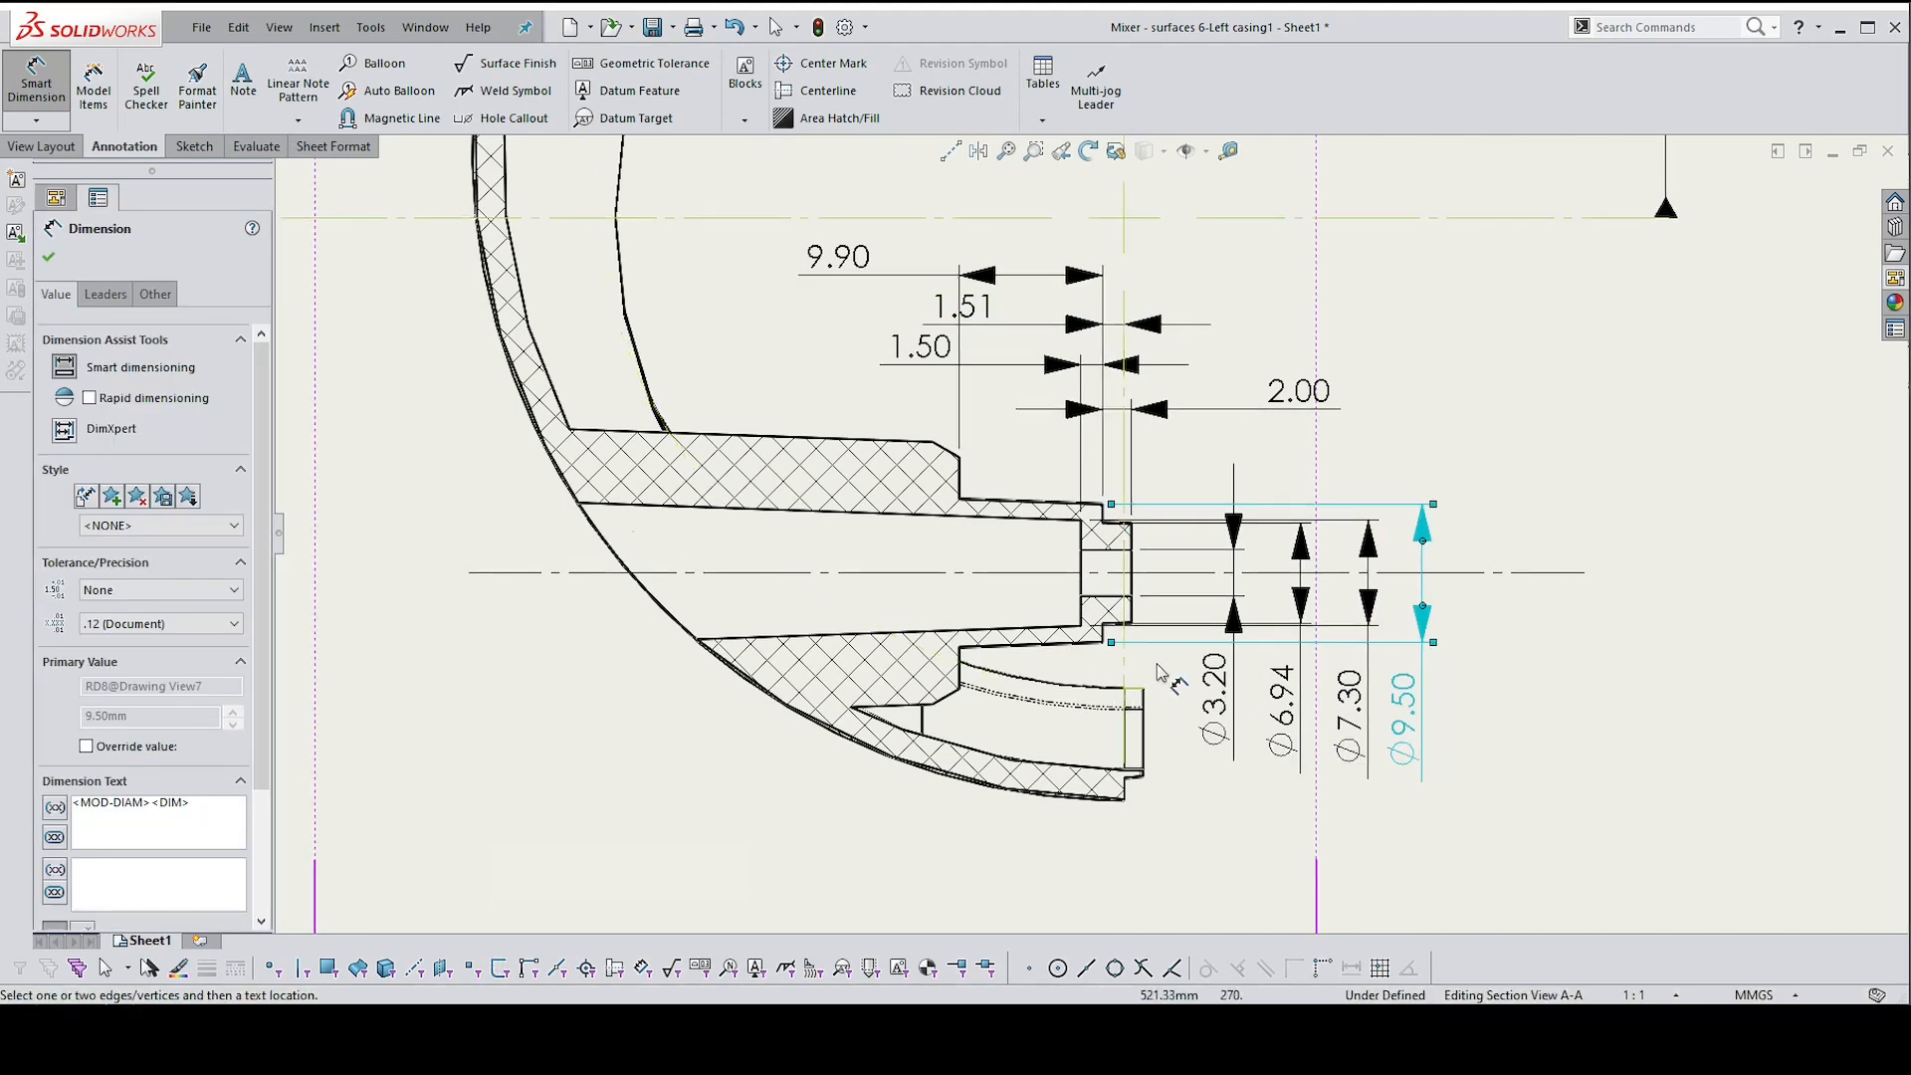
key(Escape)
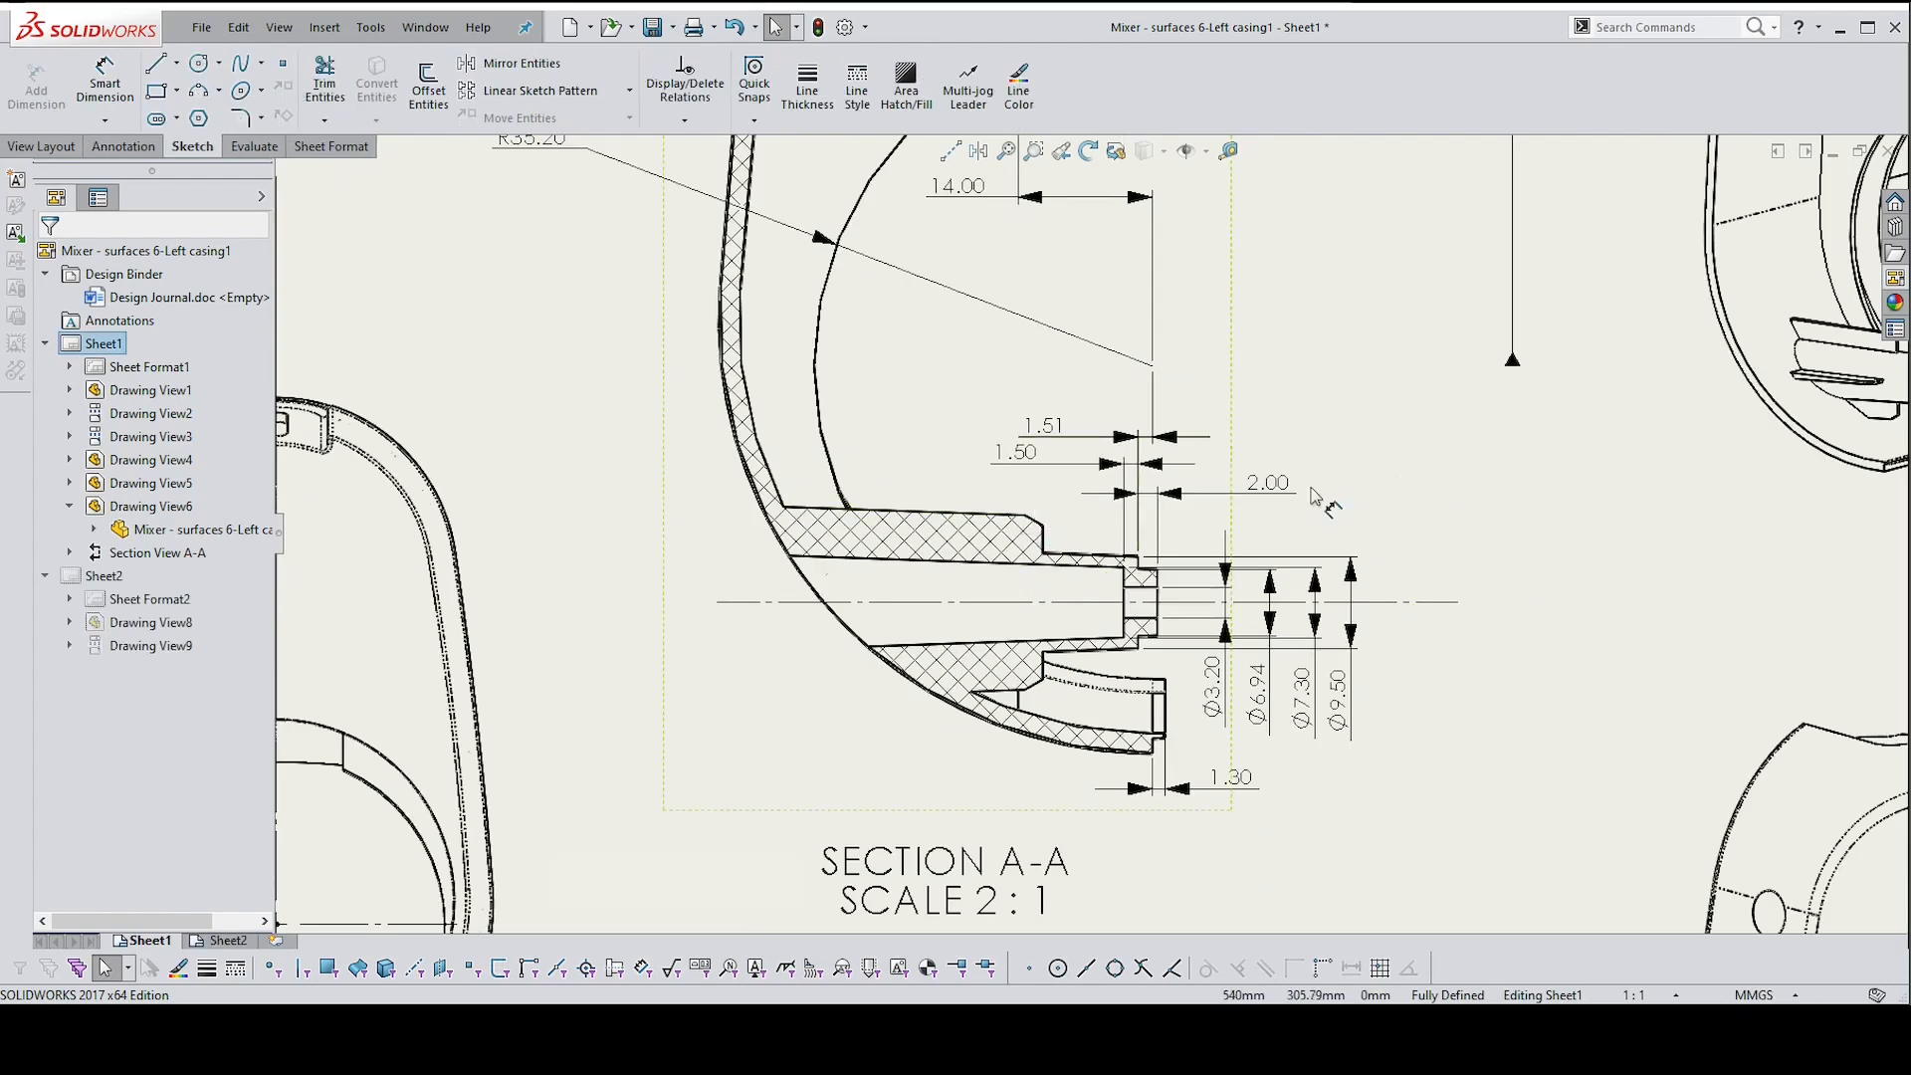
Dimension the height of the thick boss section's end face between its upper and lower corners, placing it outside the diameter dimensions
right_drag(1416, 507, 1410, 317)
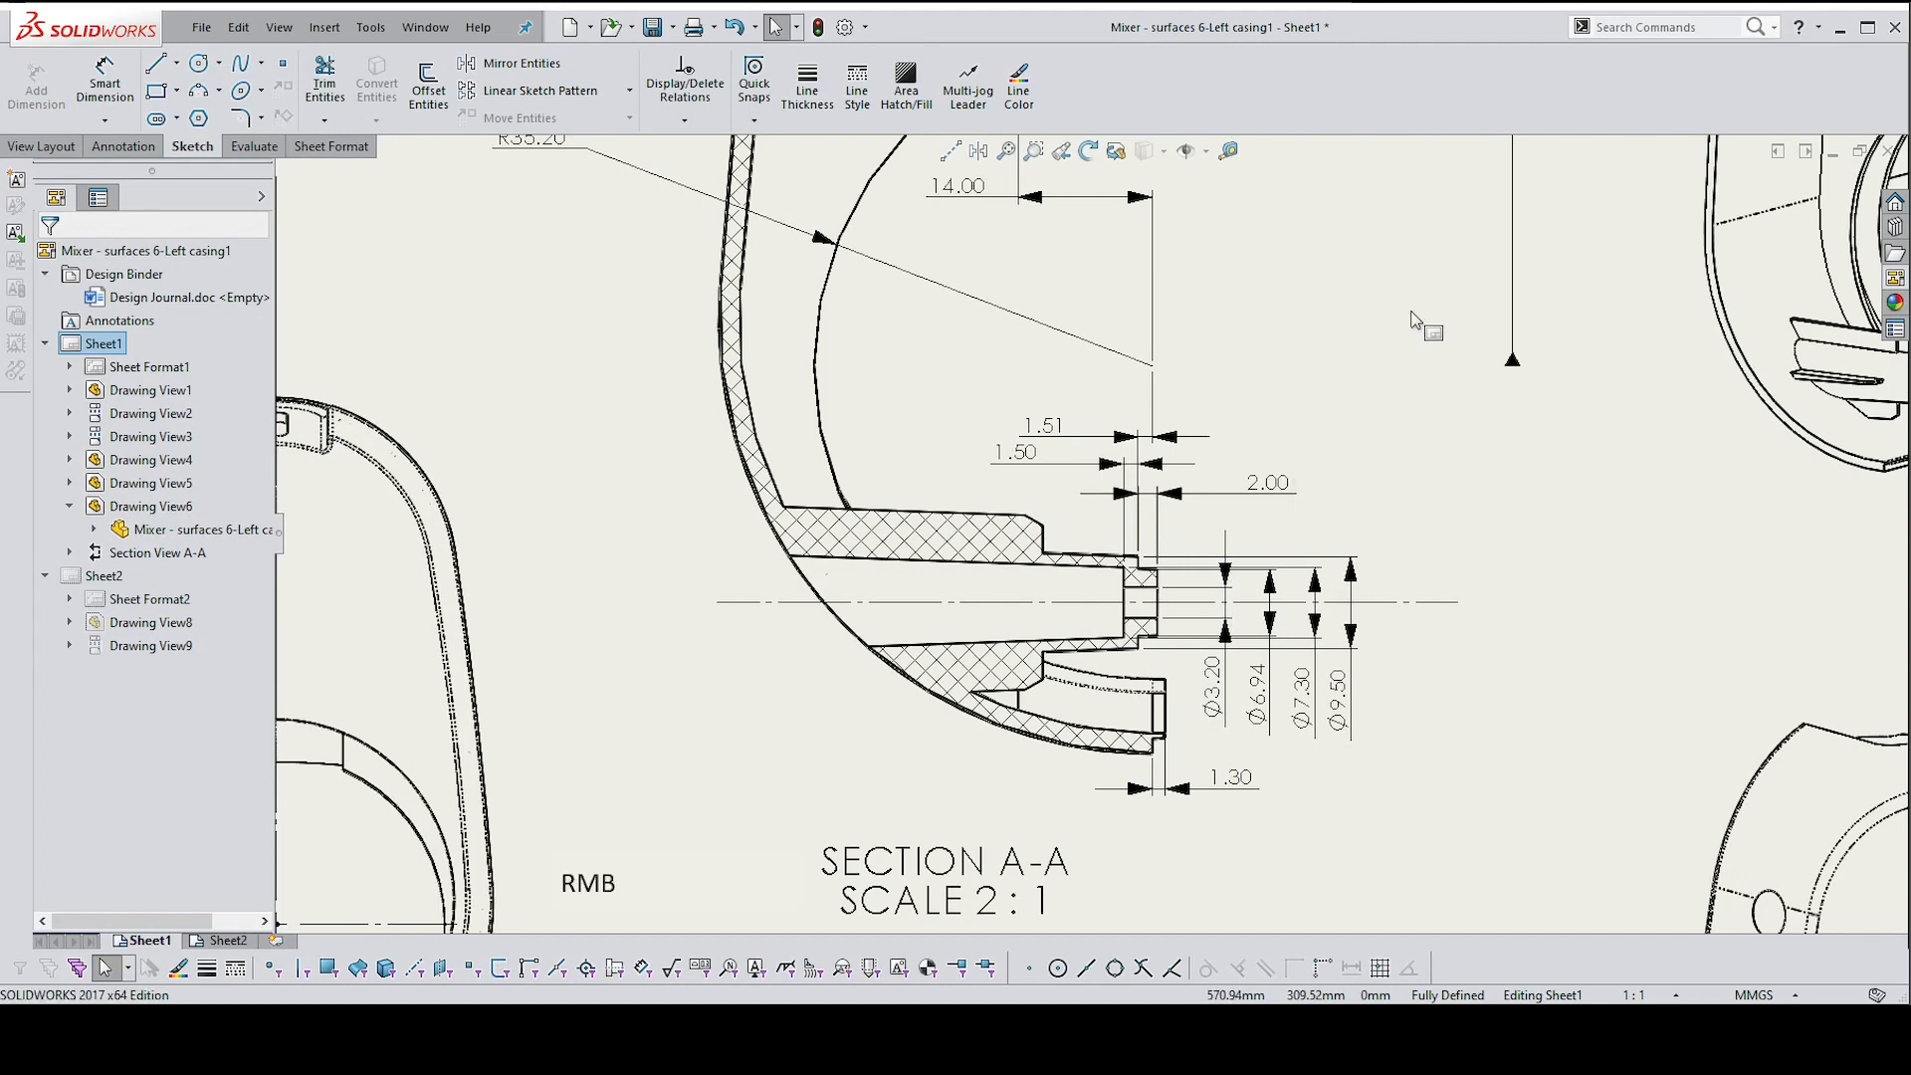
click(1043, 527)
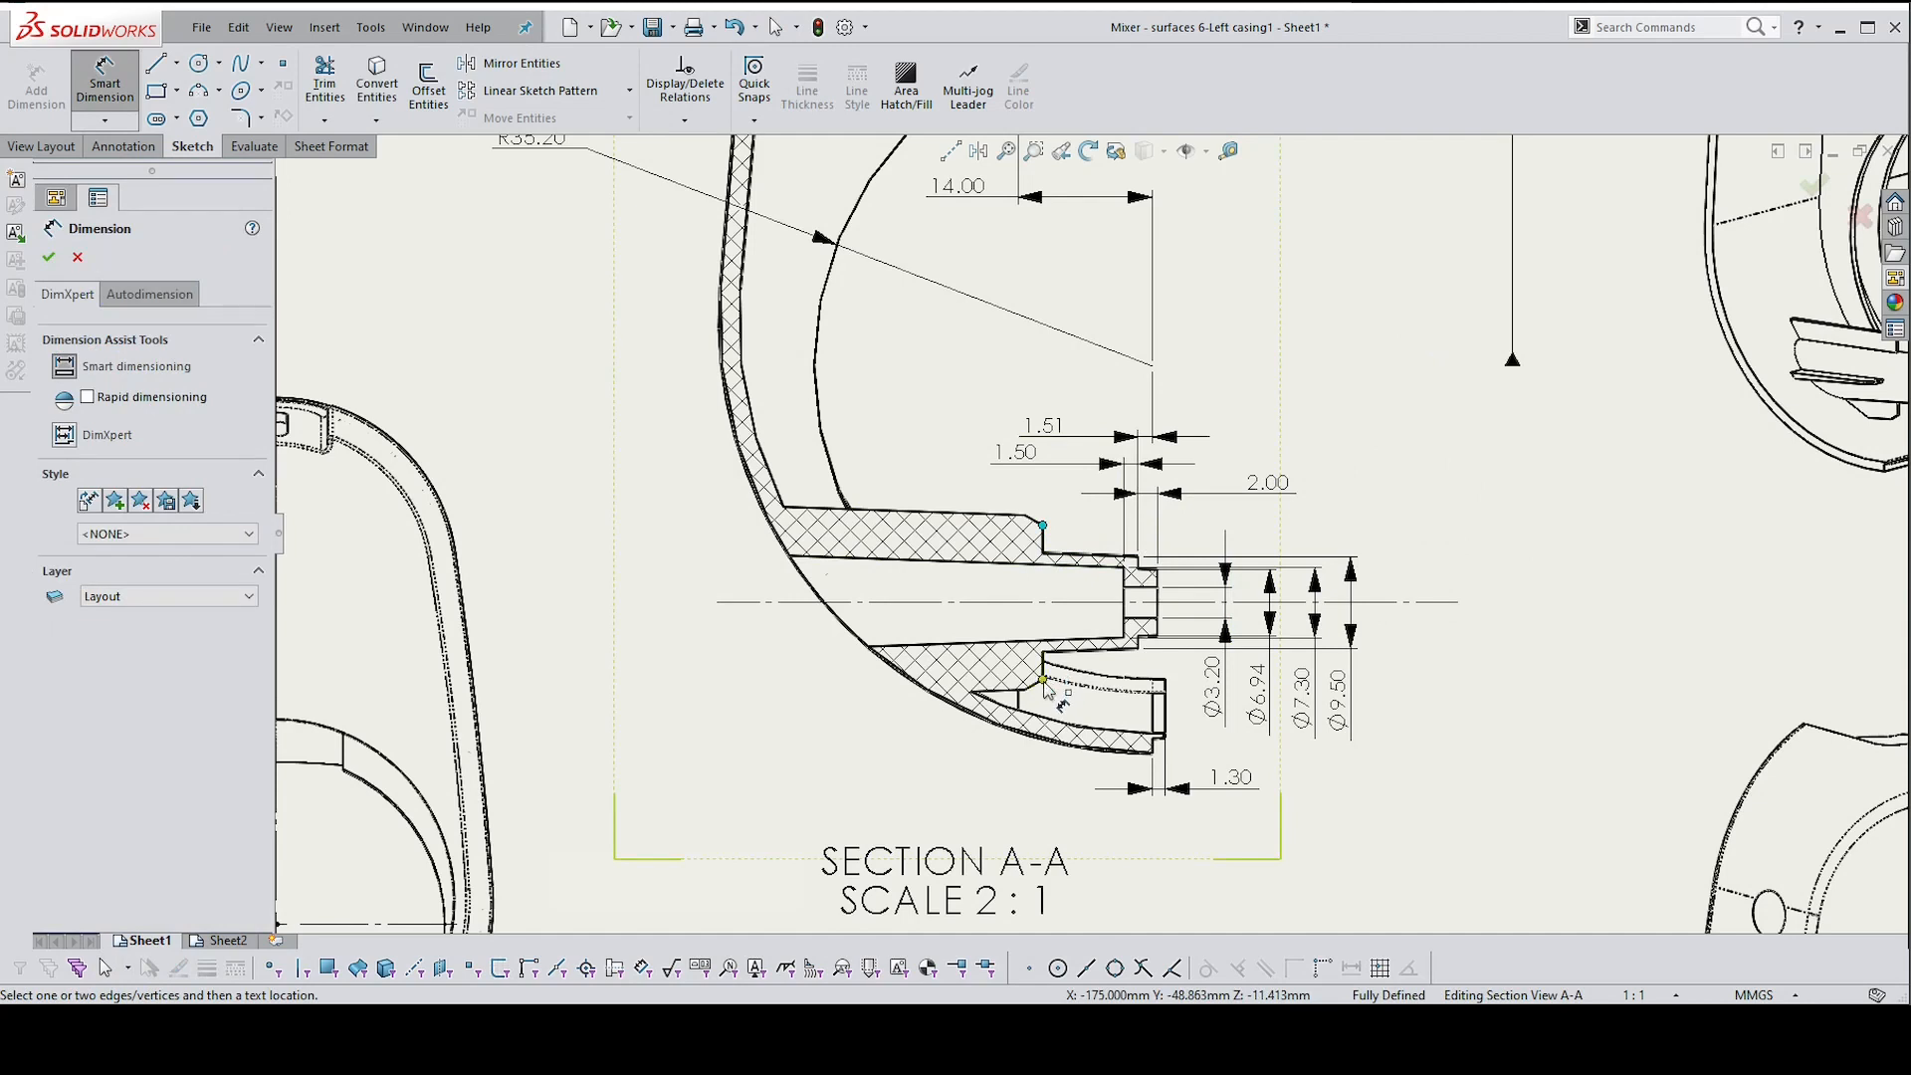
click(1043, 680)
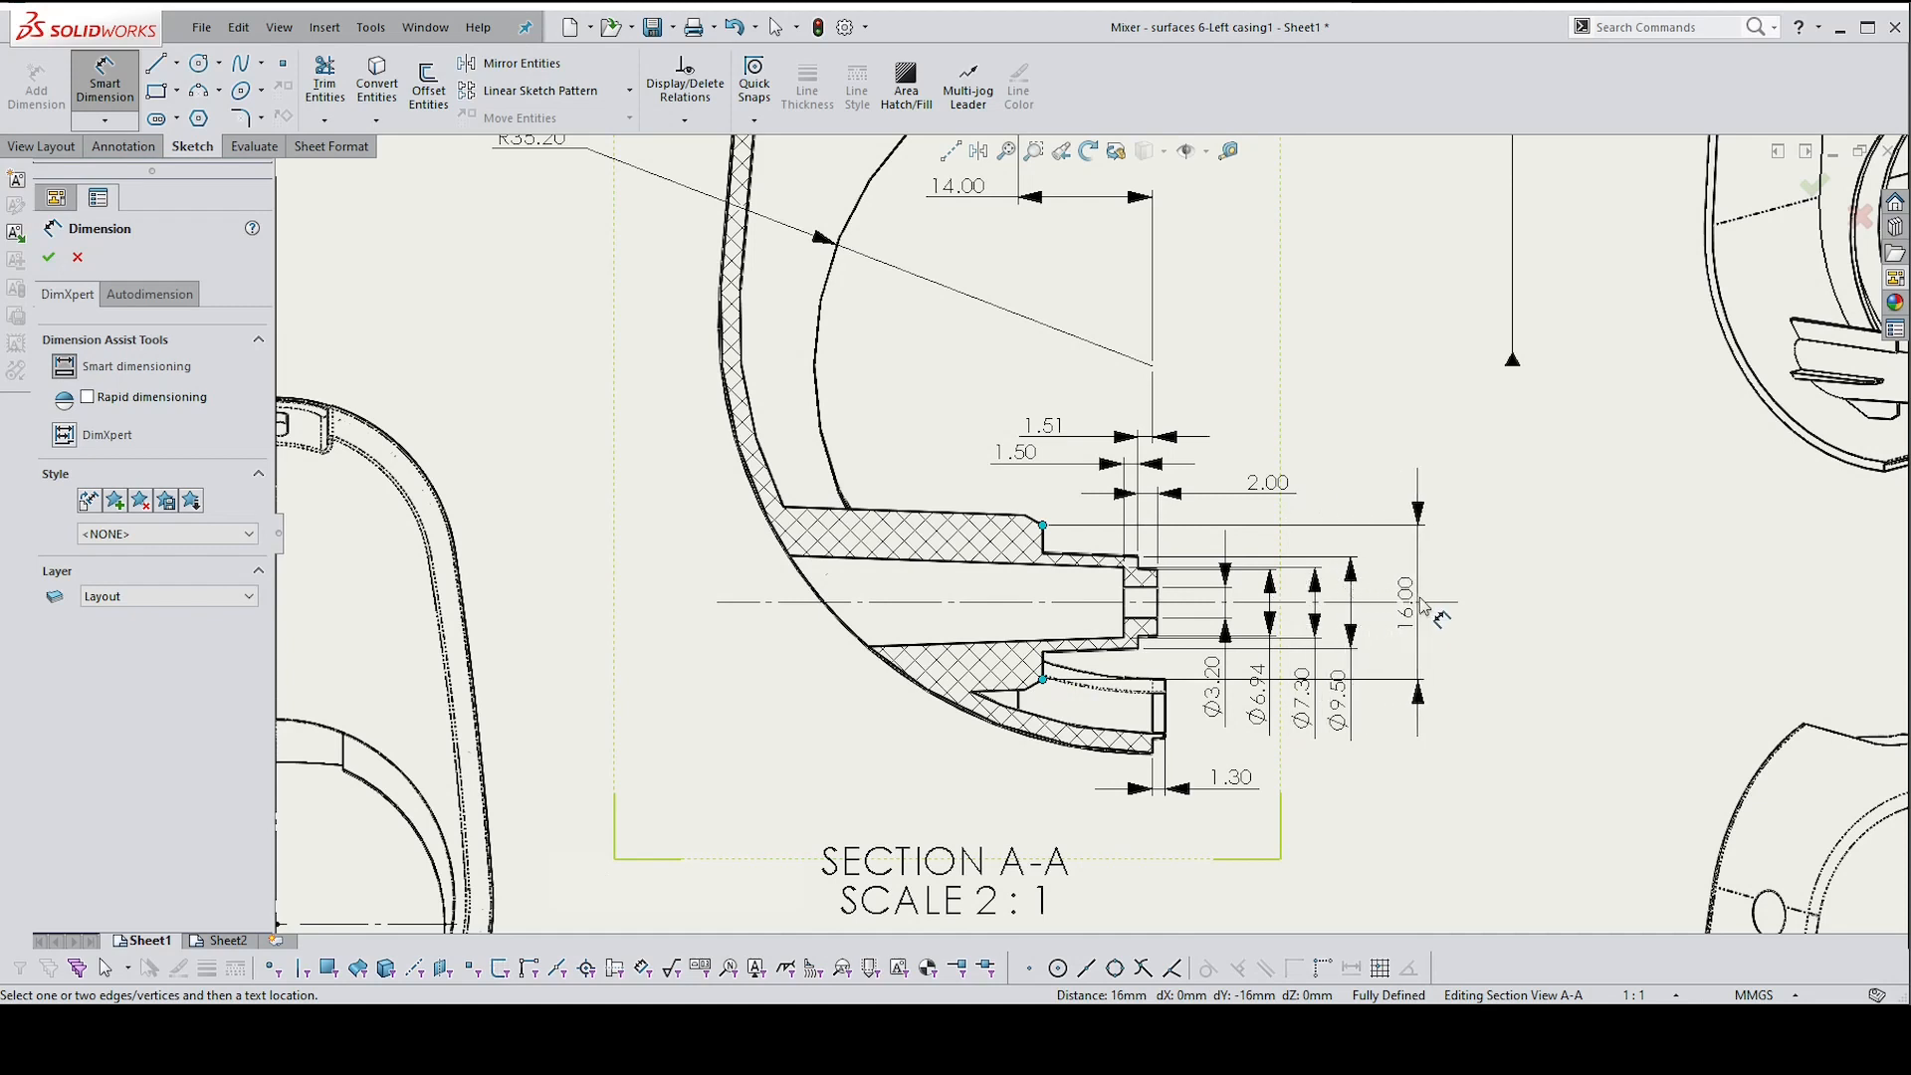
click(1399, 607)
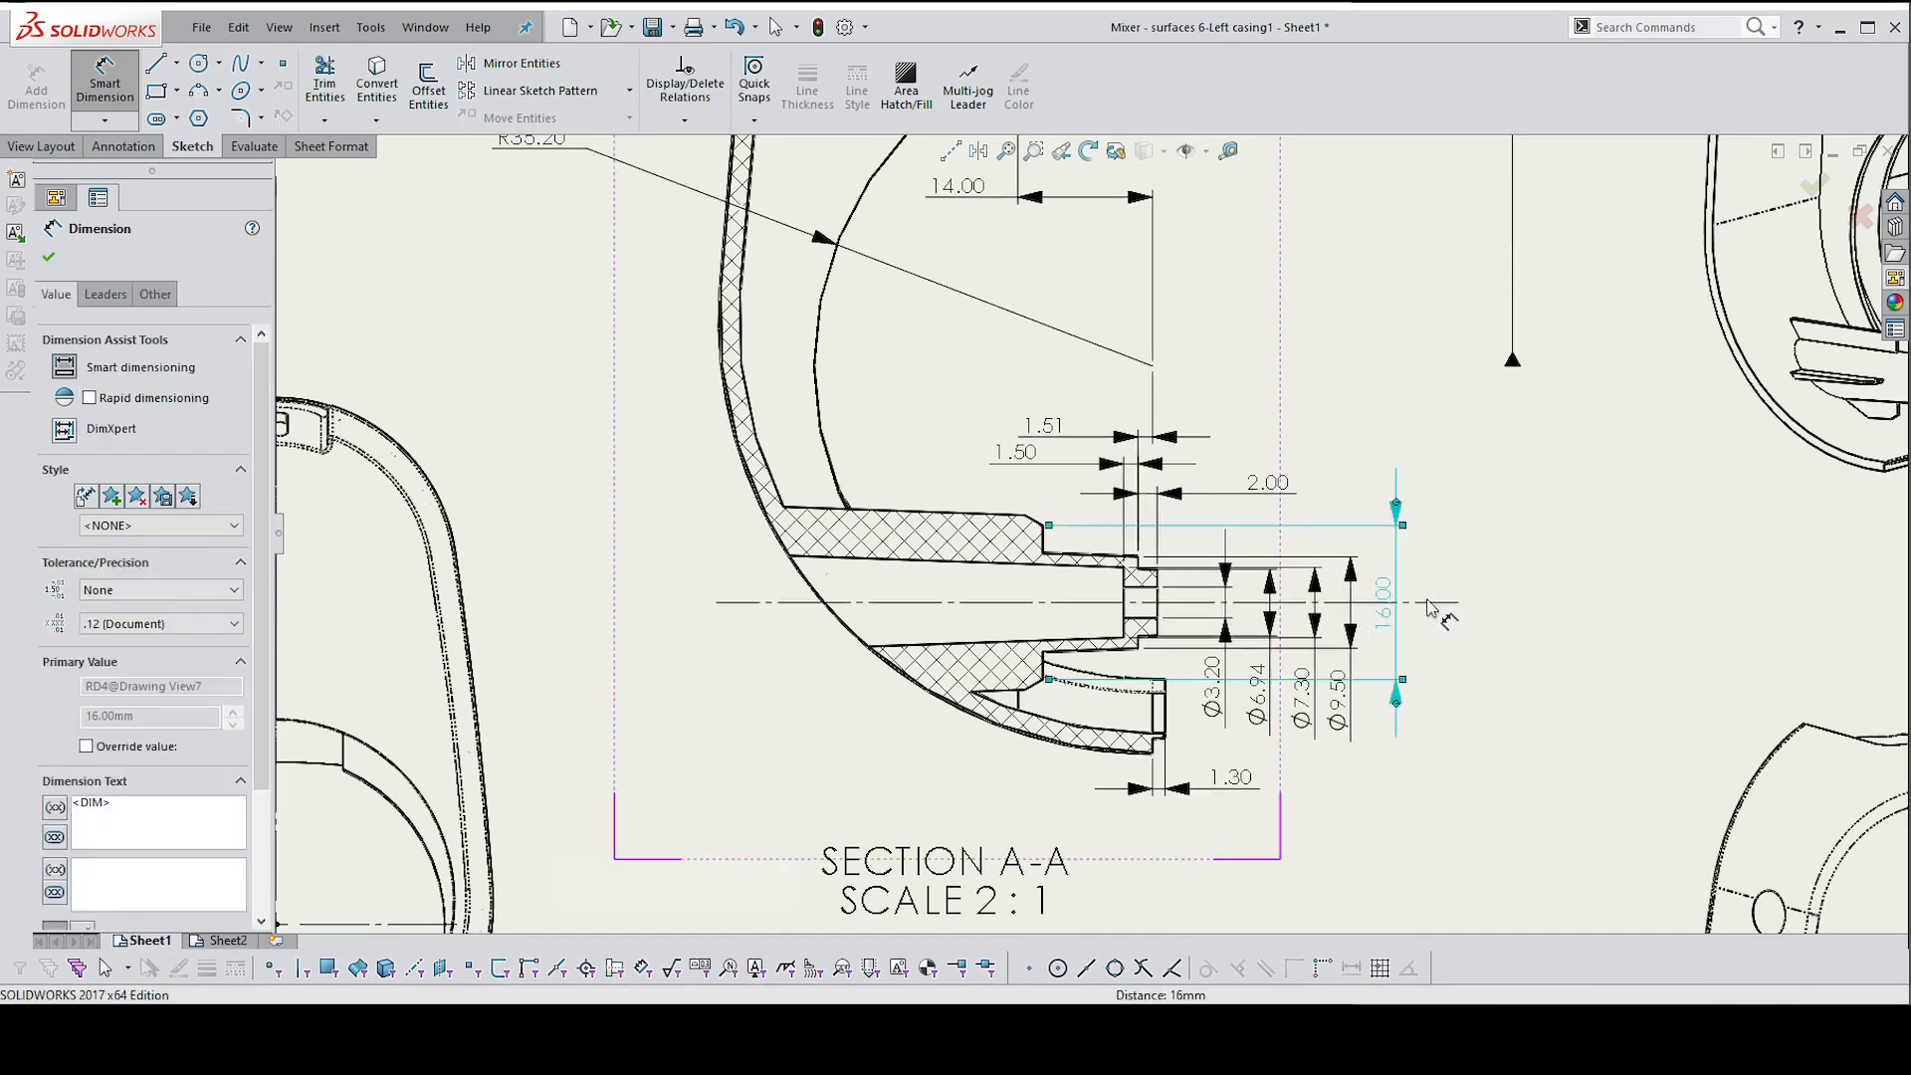
click(1519, 599)
key(Escape)
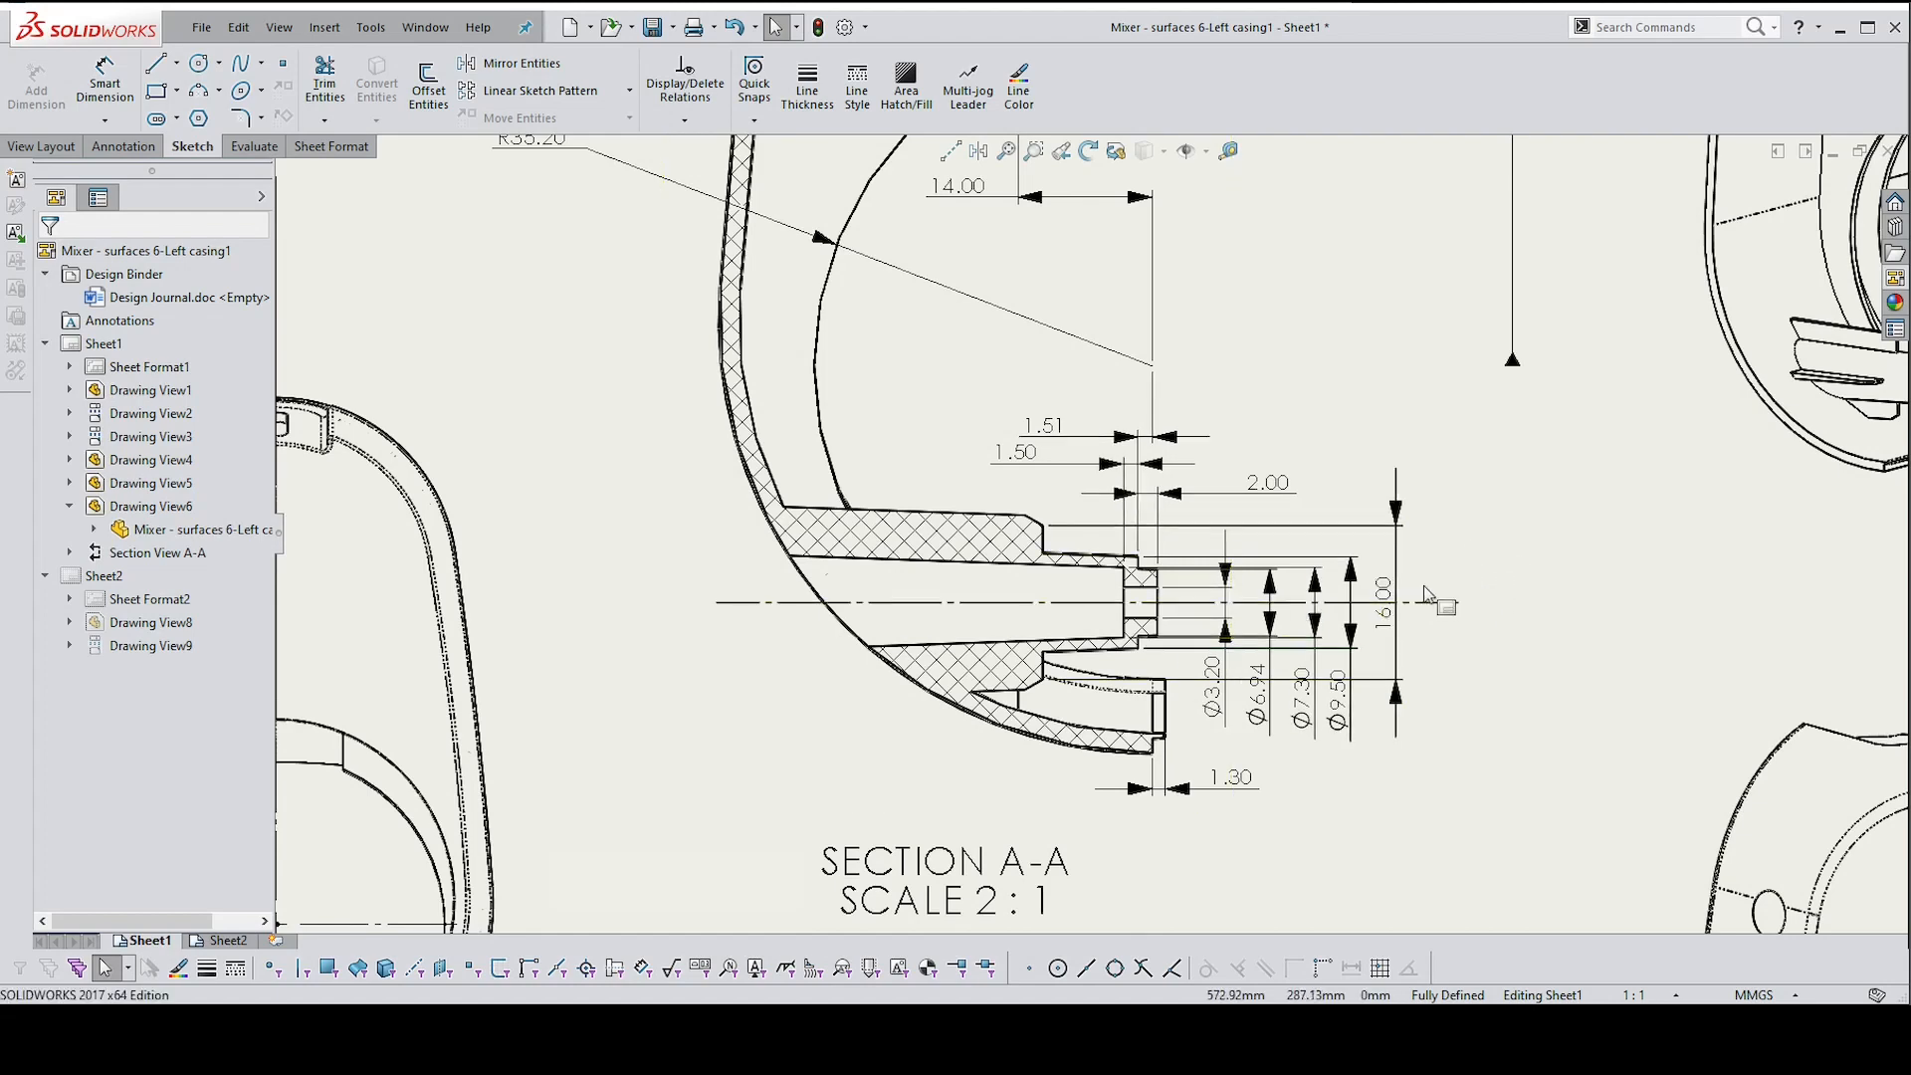
Add a virtual sharp point where the thick boss section's upper outer edge and its end face would meet
scroll(1075, 512, up, 1)
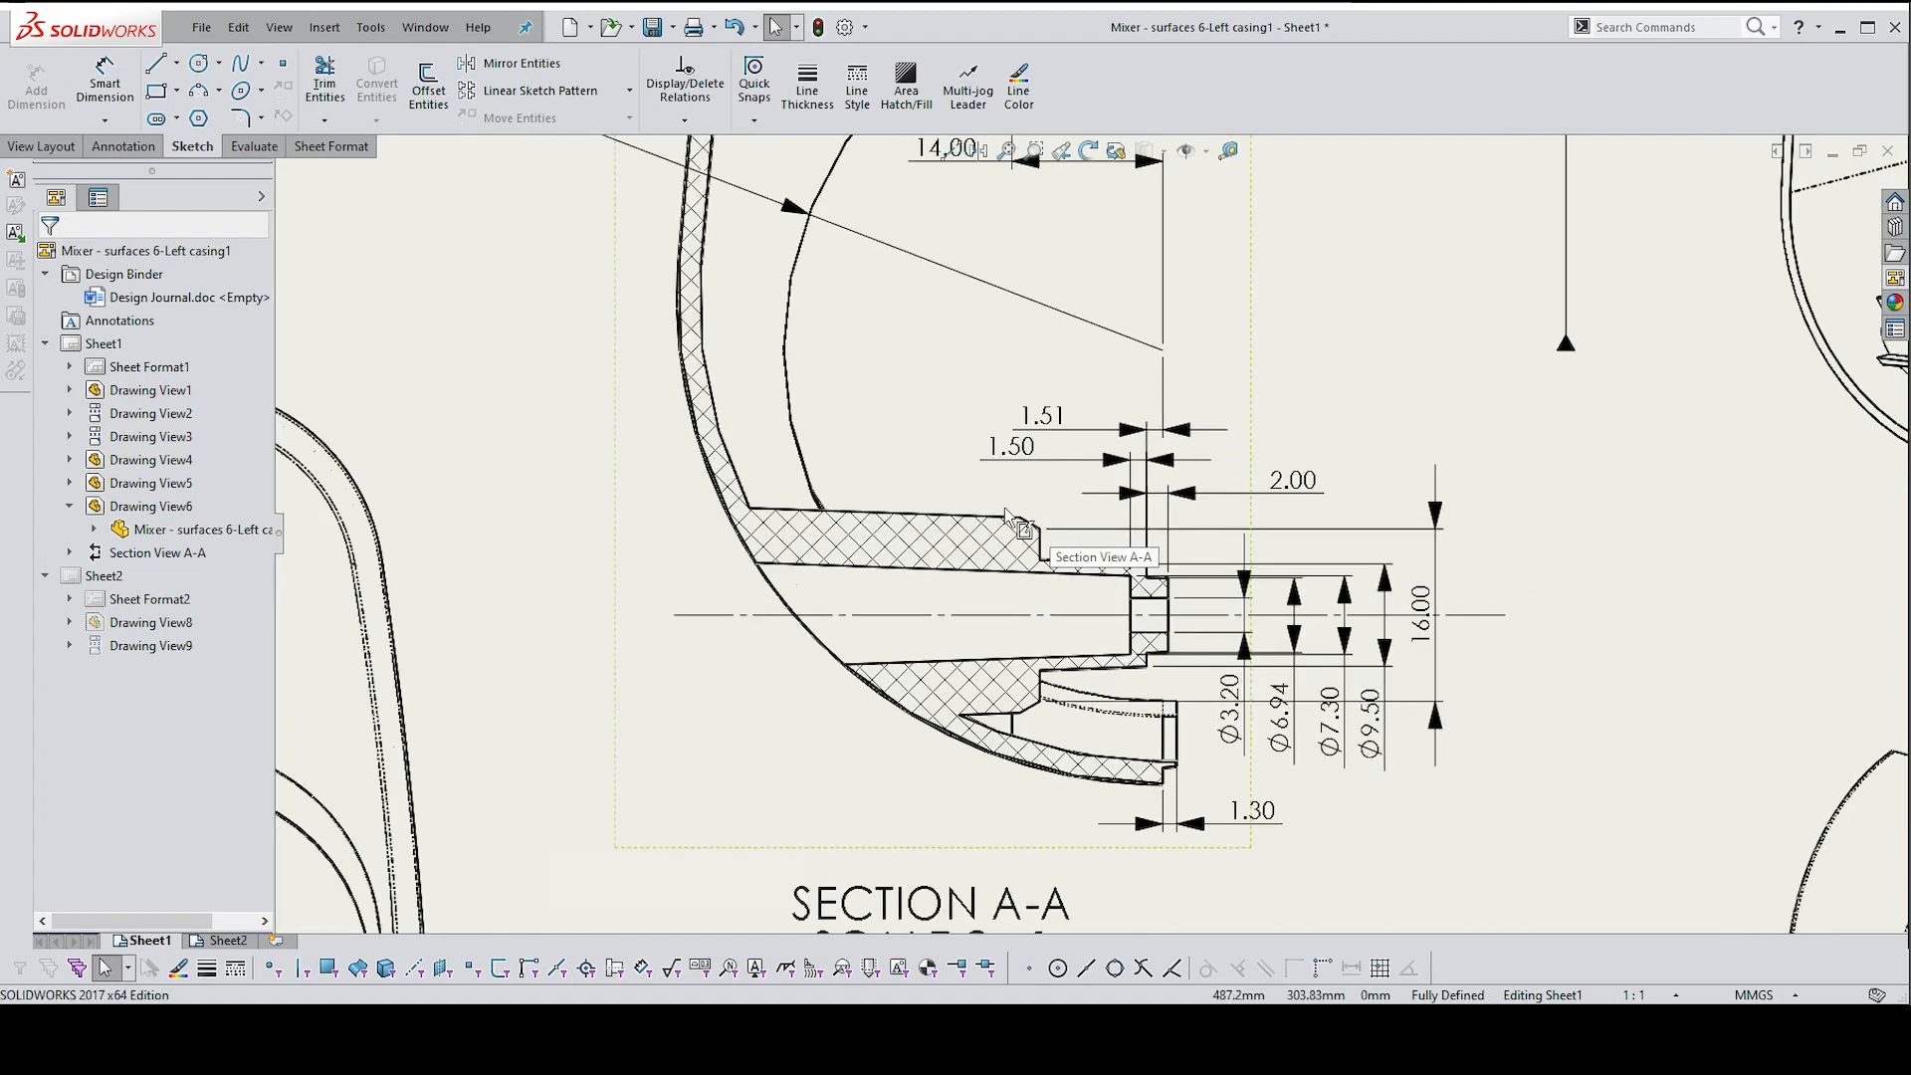
key(Escape)
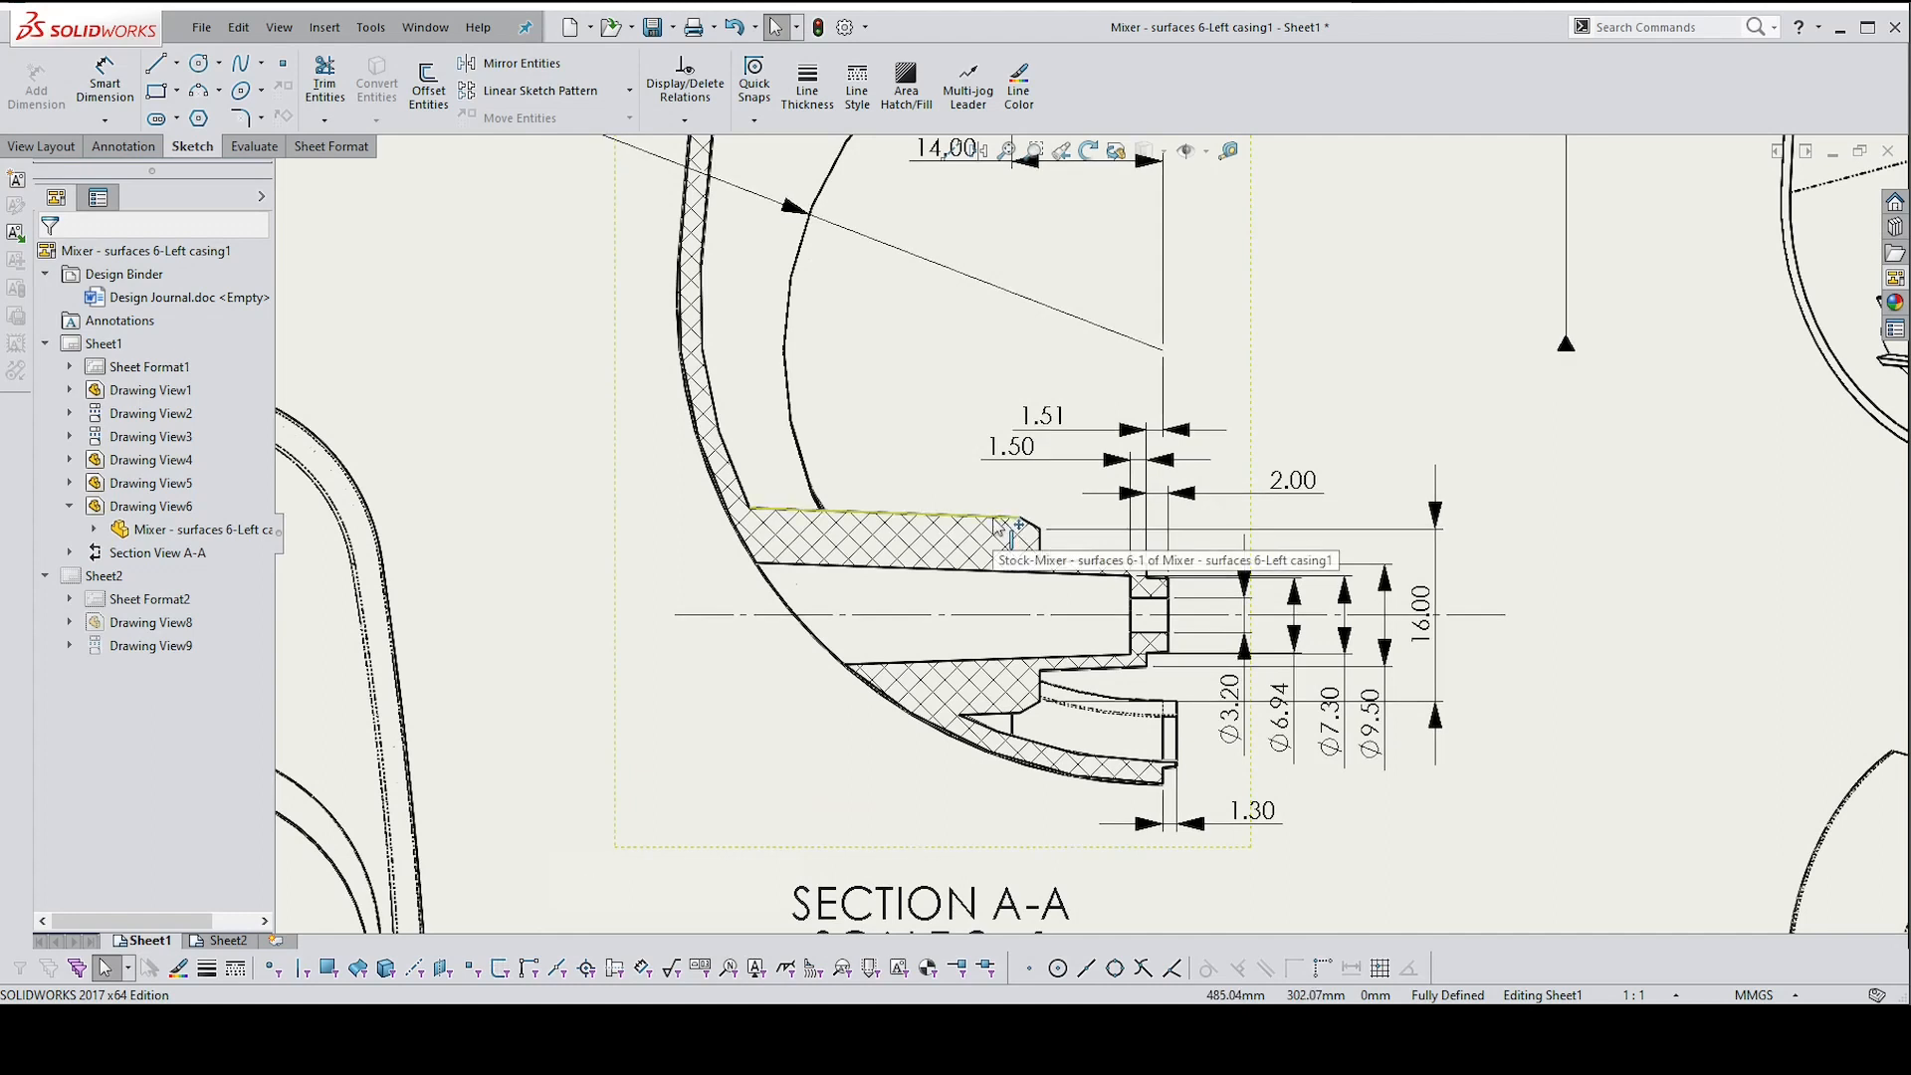
click(1000, 525)
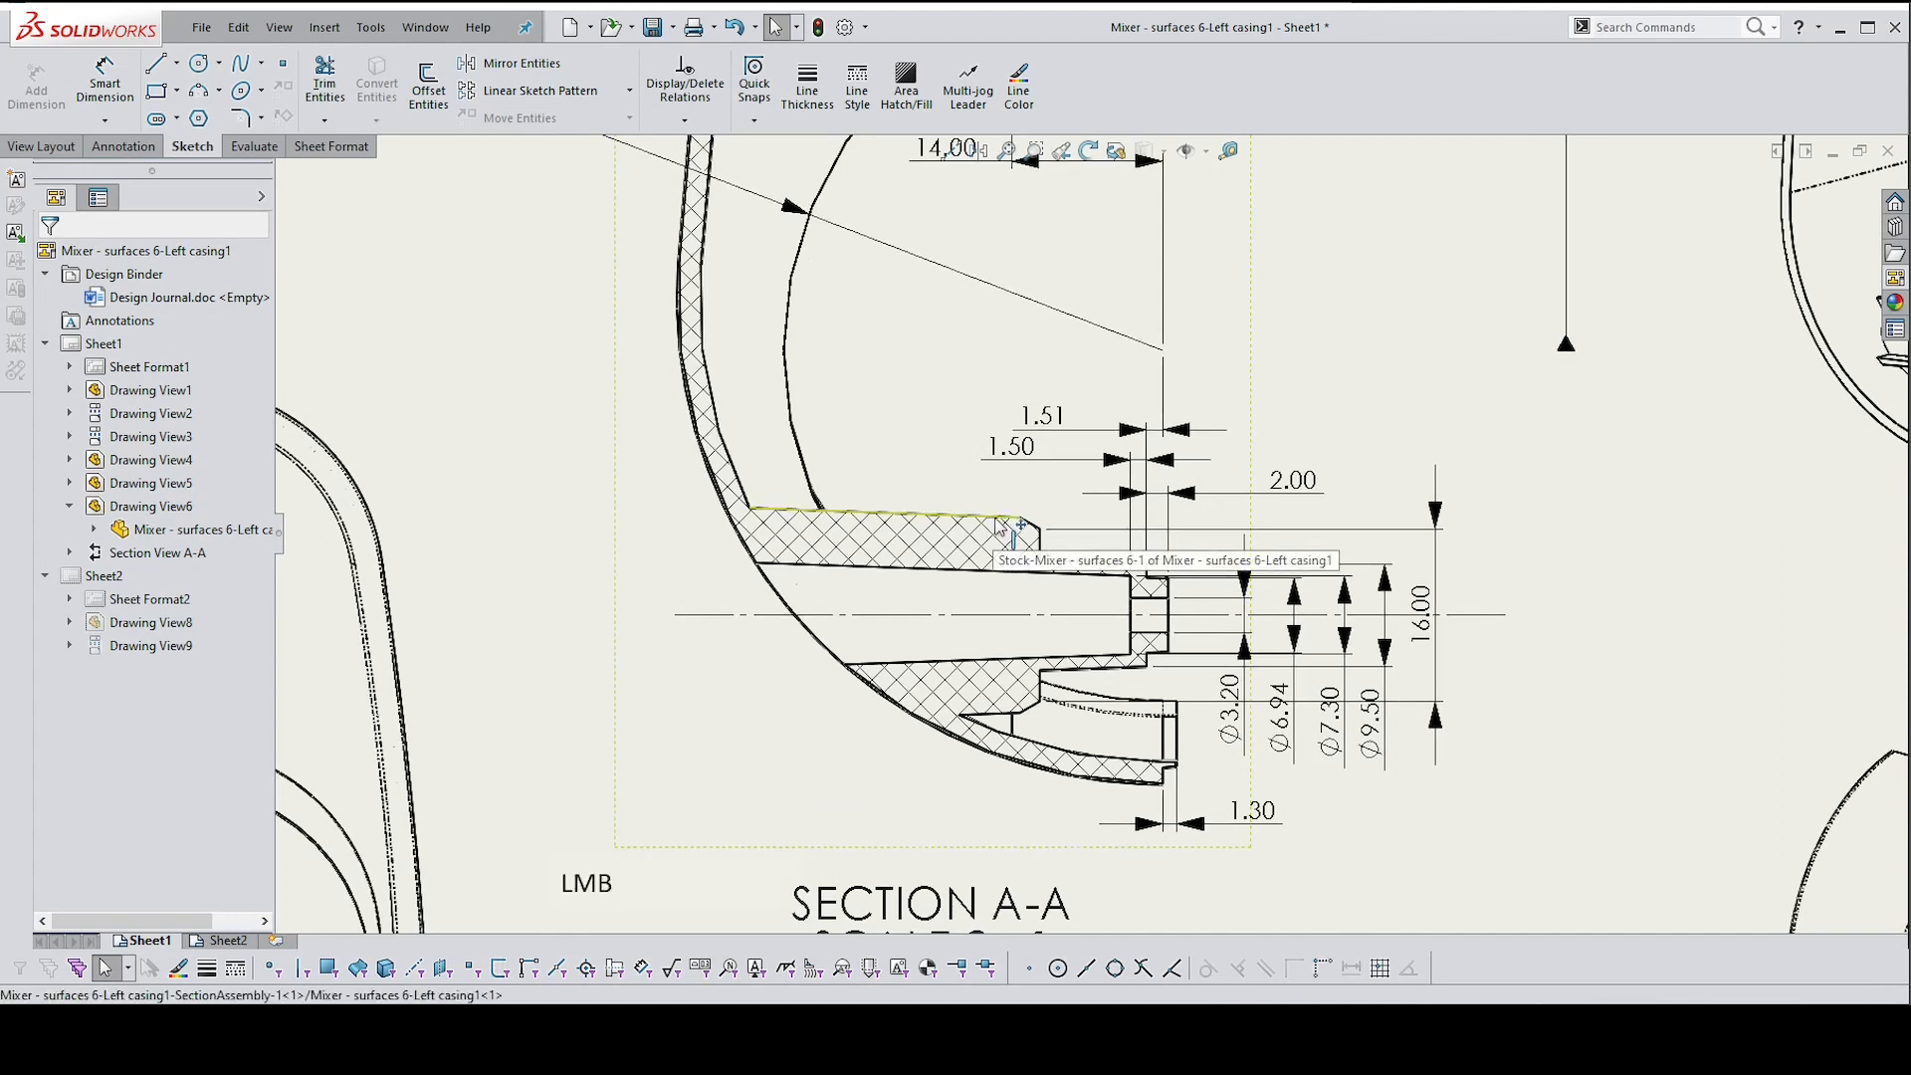
shift+click(1042, 543)
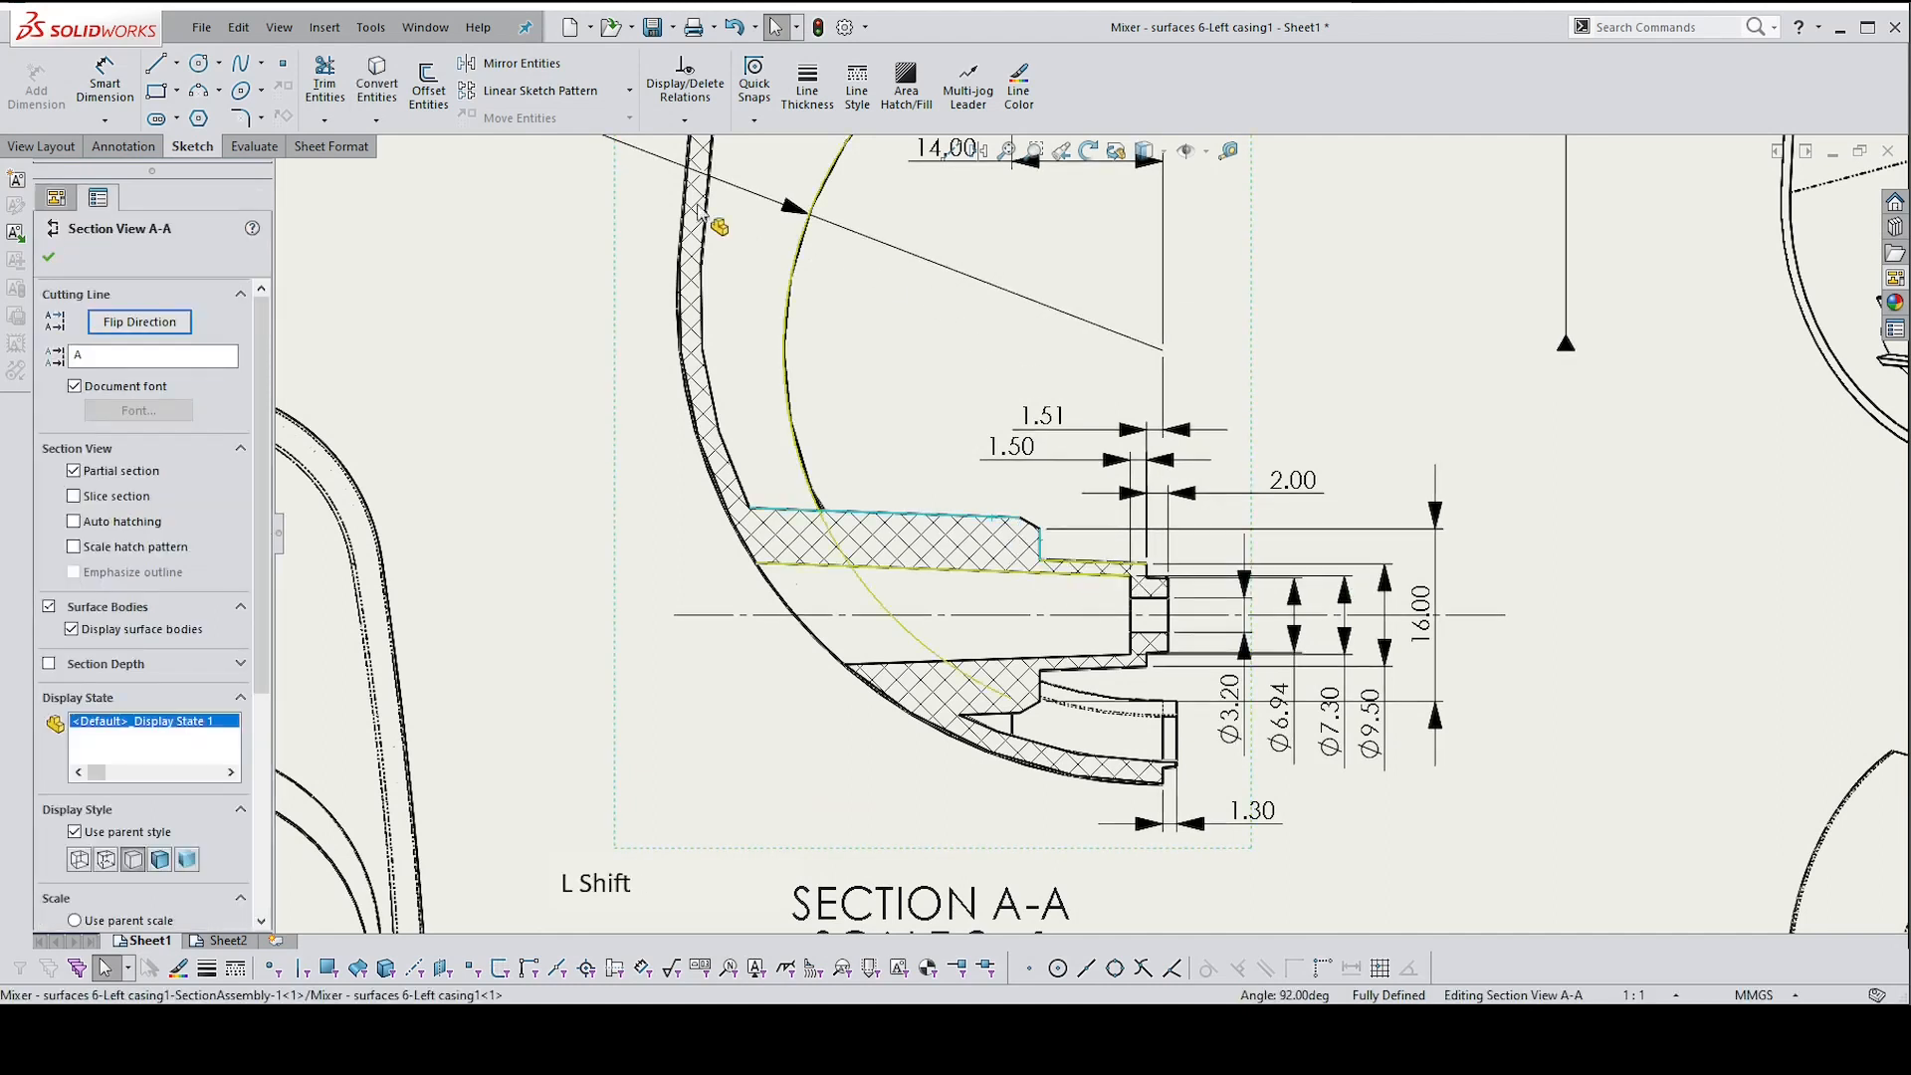
click(285, 66)
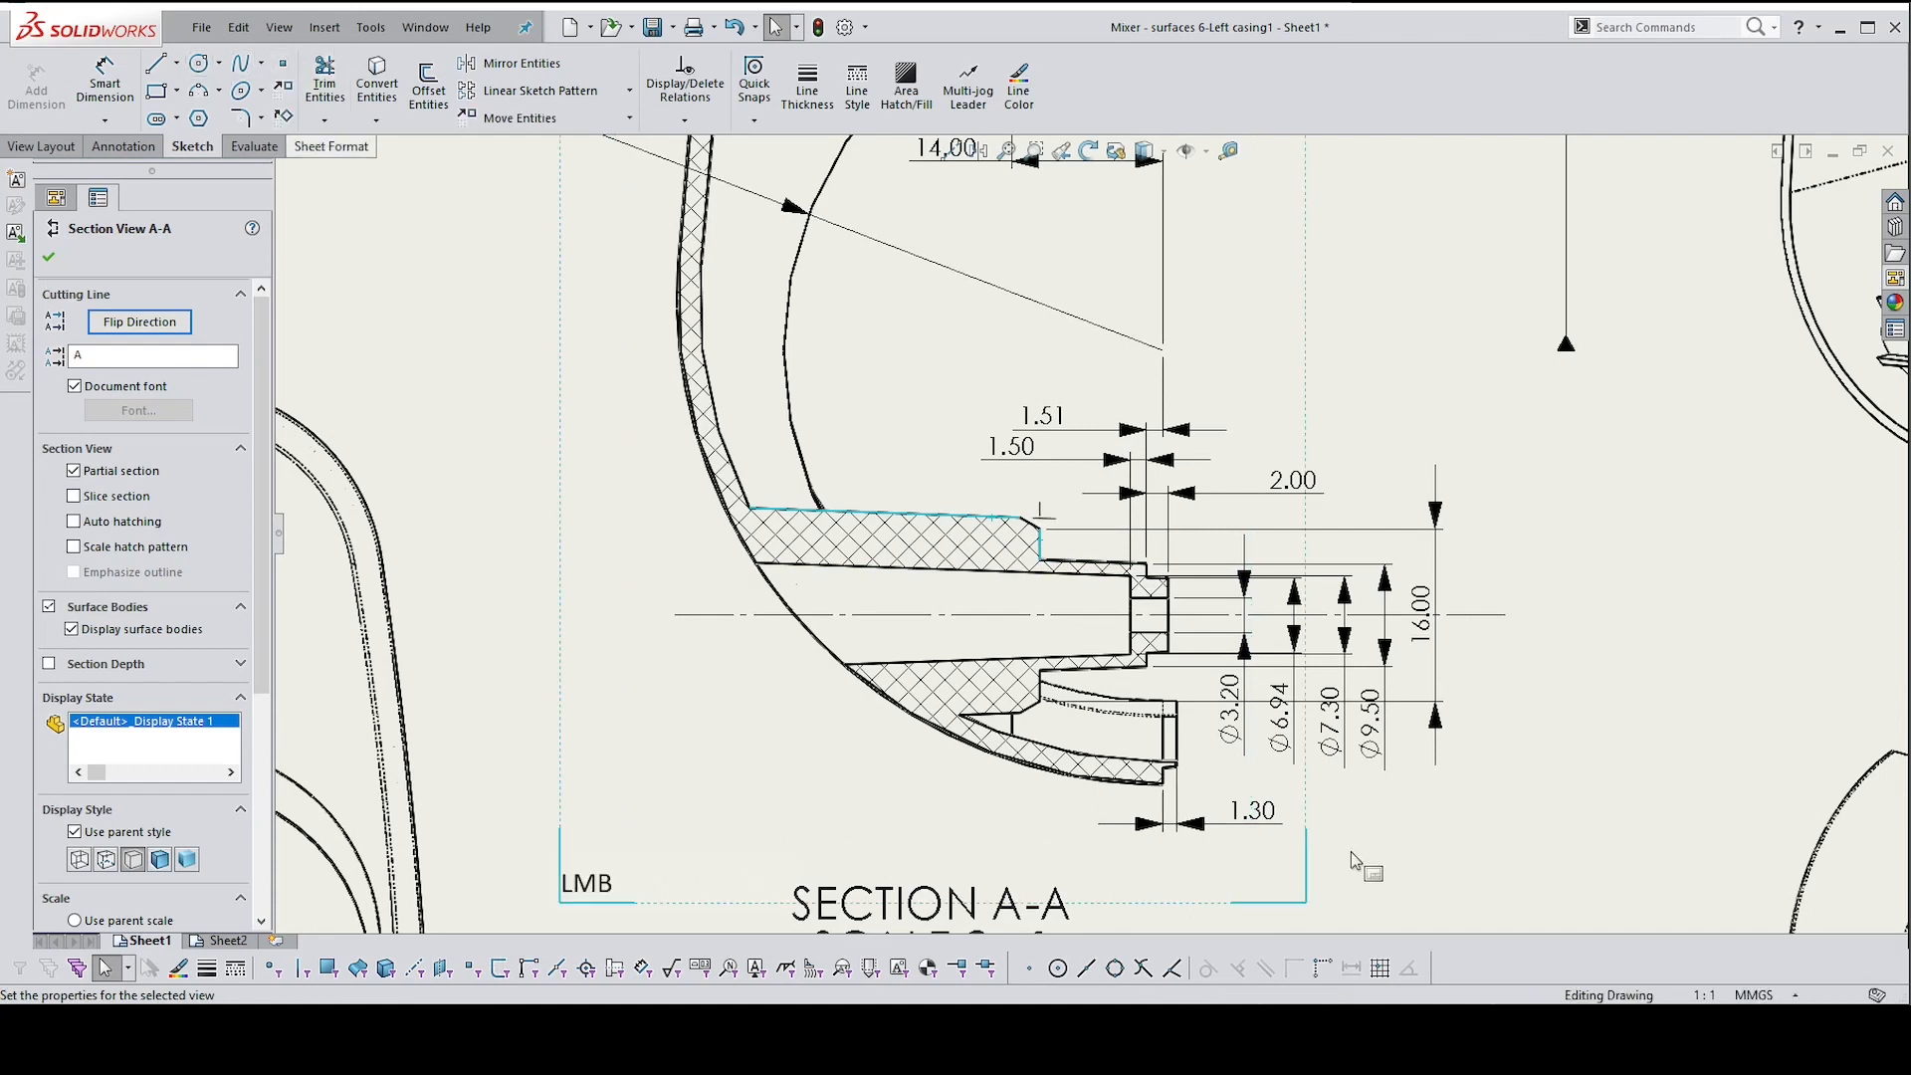
Add a virtual sharp point where the thick boss section's lower outer edge and its end face would meet
click(996, 724)
click(995, 717)
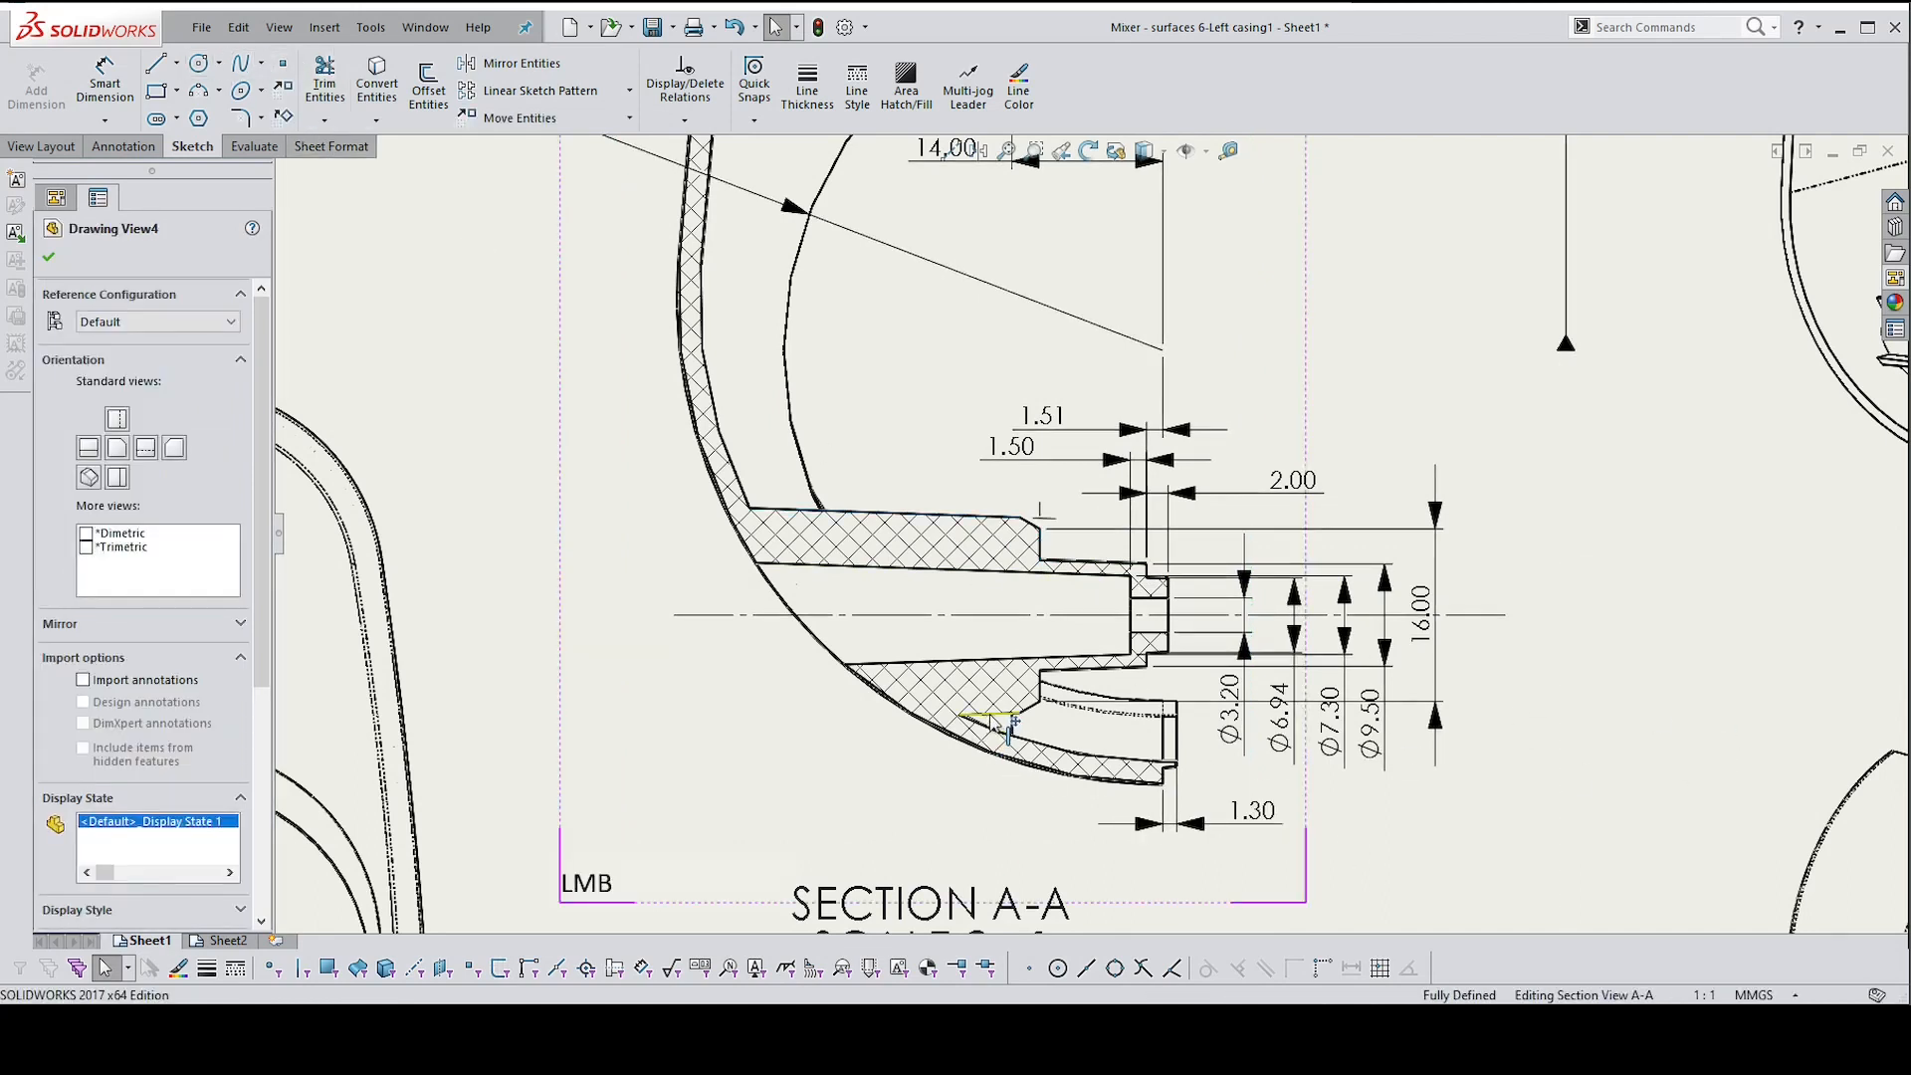
shift+click(1040, 688)
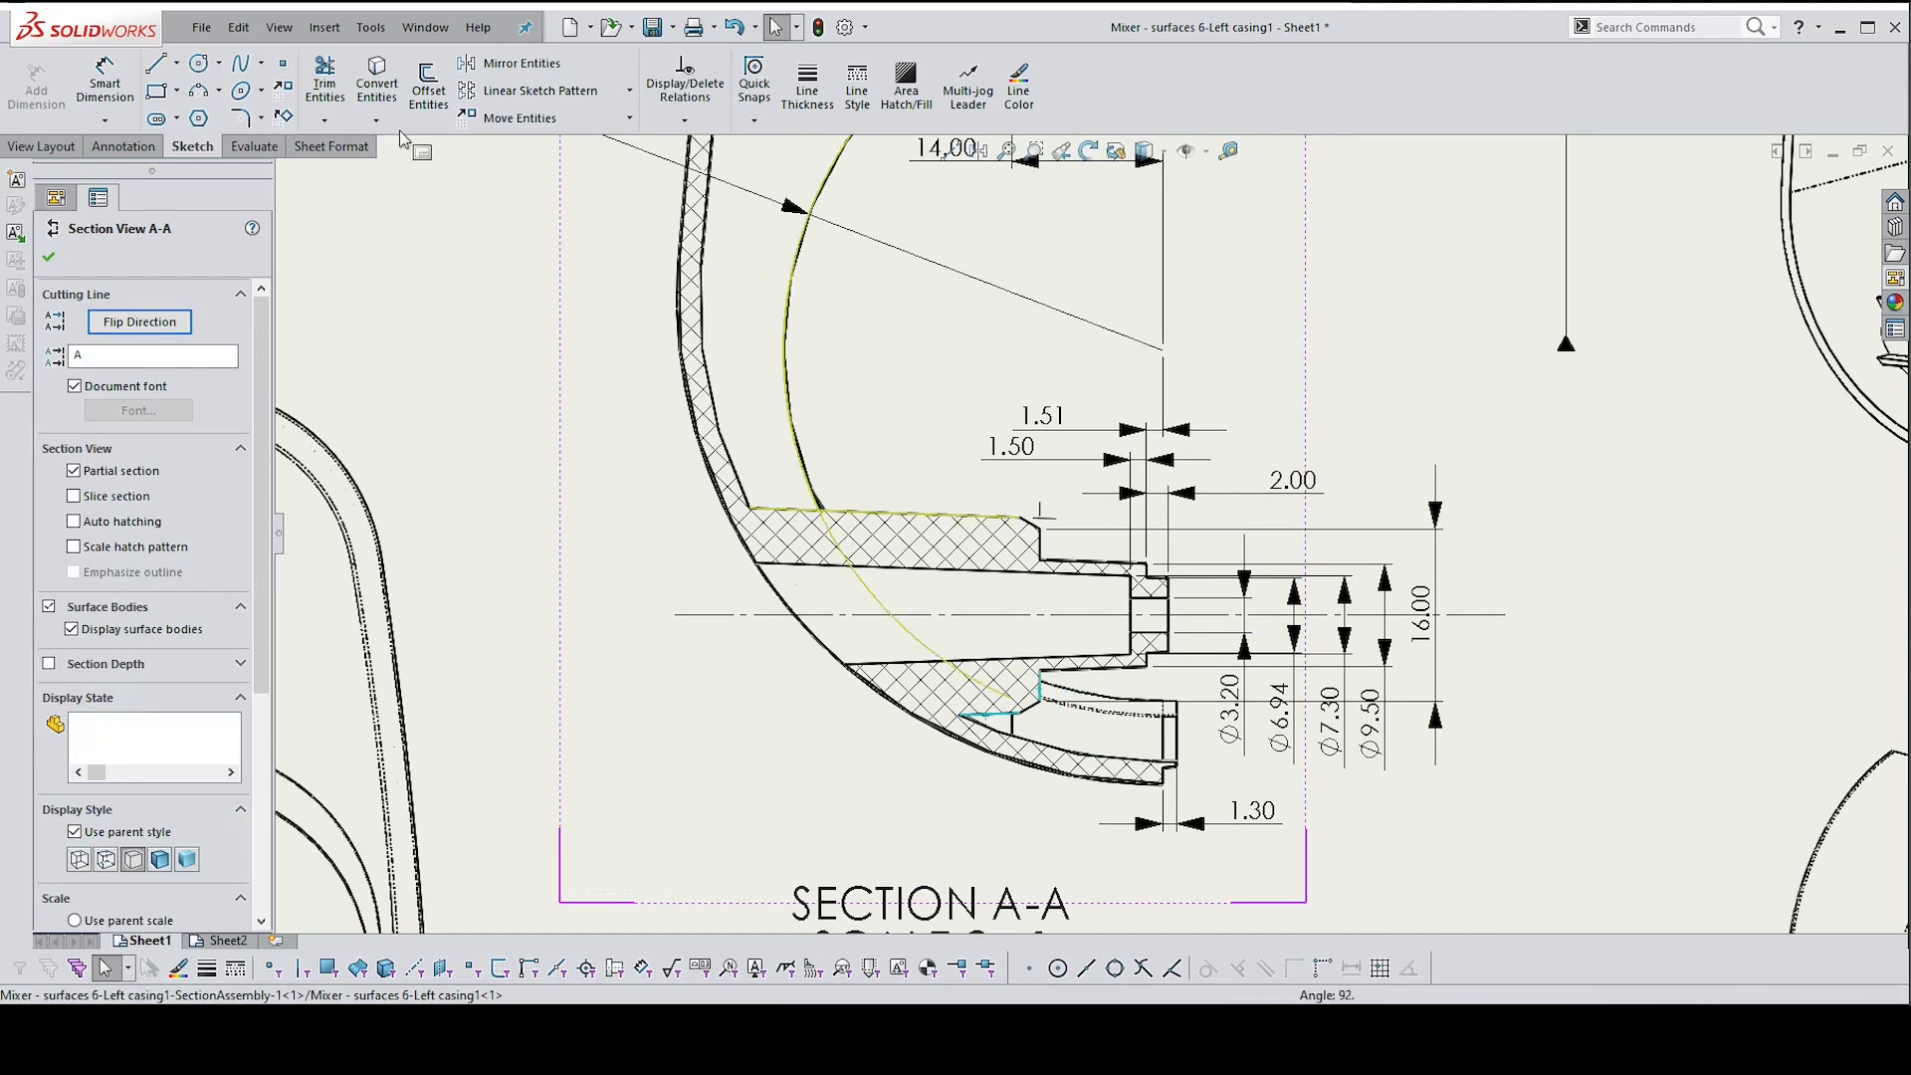
click(286, 64)
key(Escape)
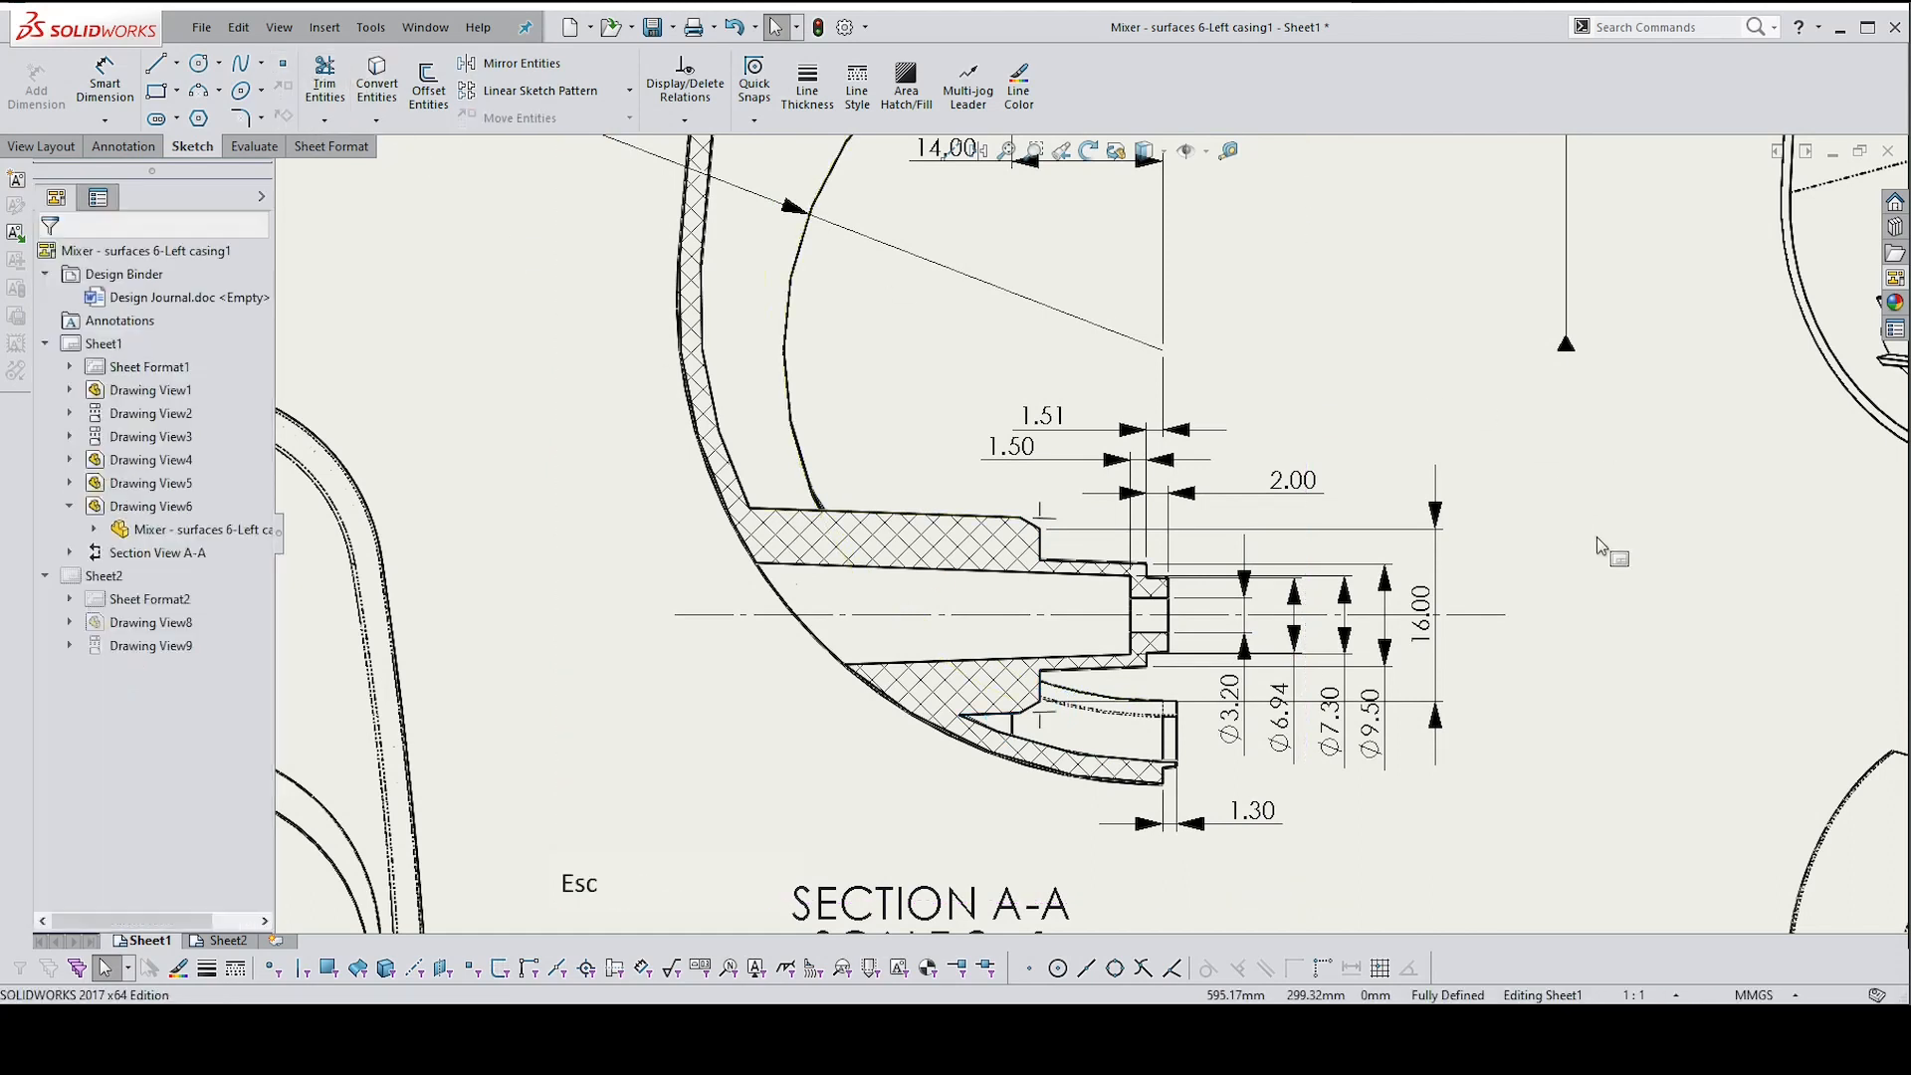
Dimension the vertical distance between the two virtual sharps of the thick boss section, placing it just outside the end face height dimension
right_drag(1478, 545, 1476, 503)
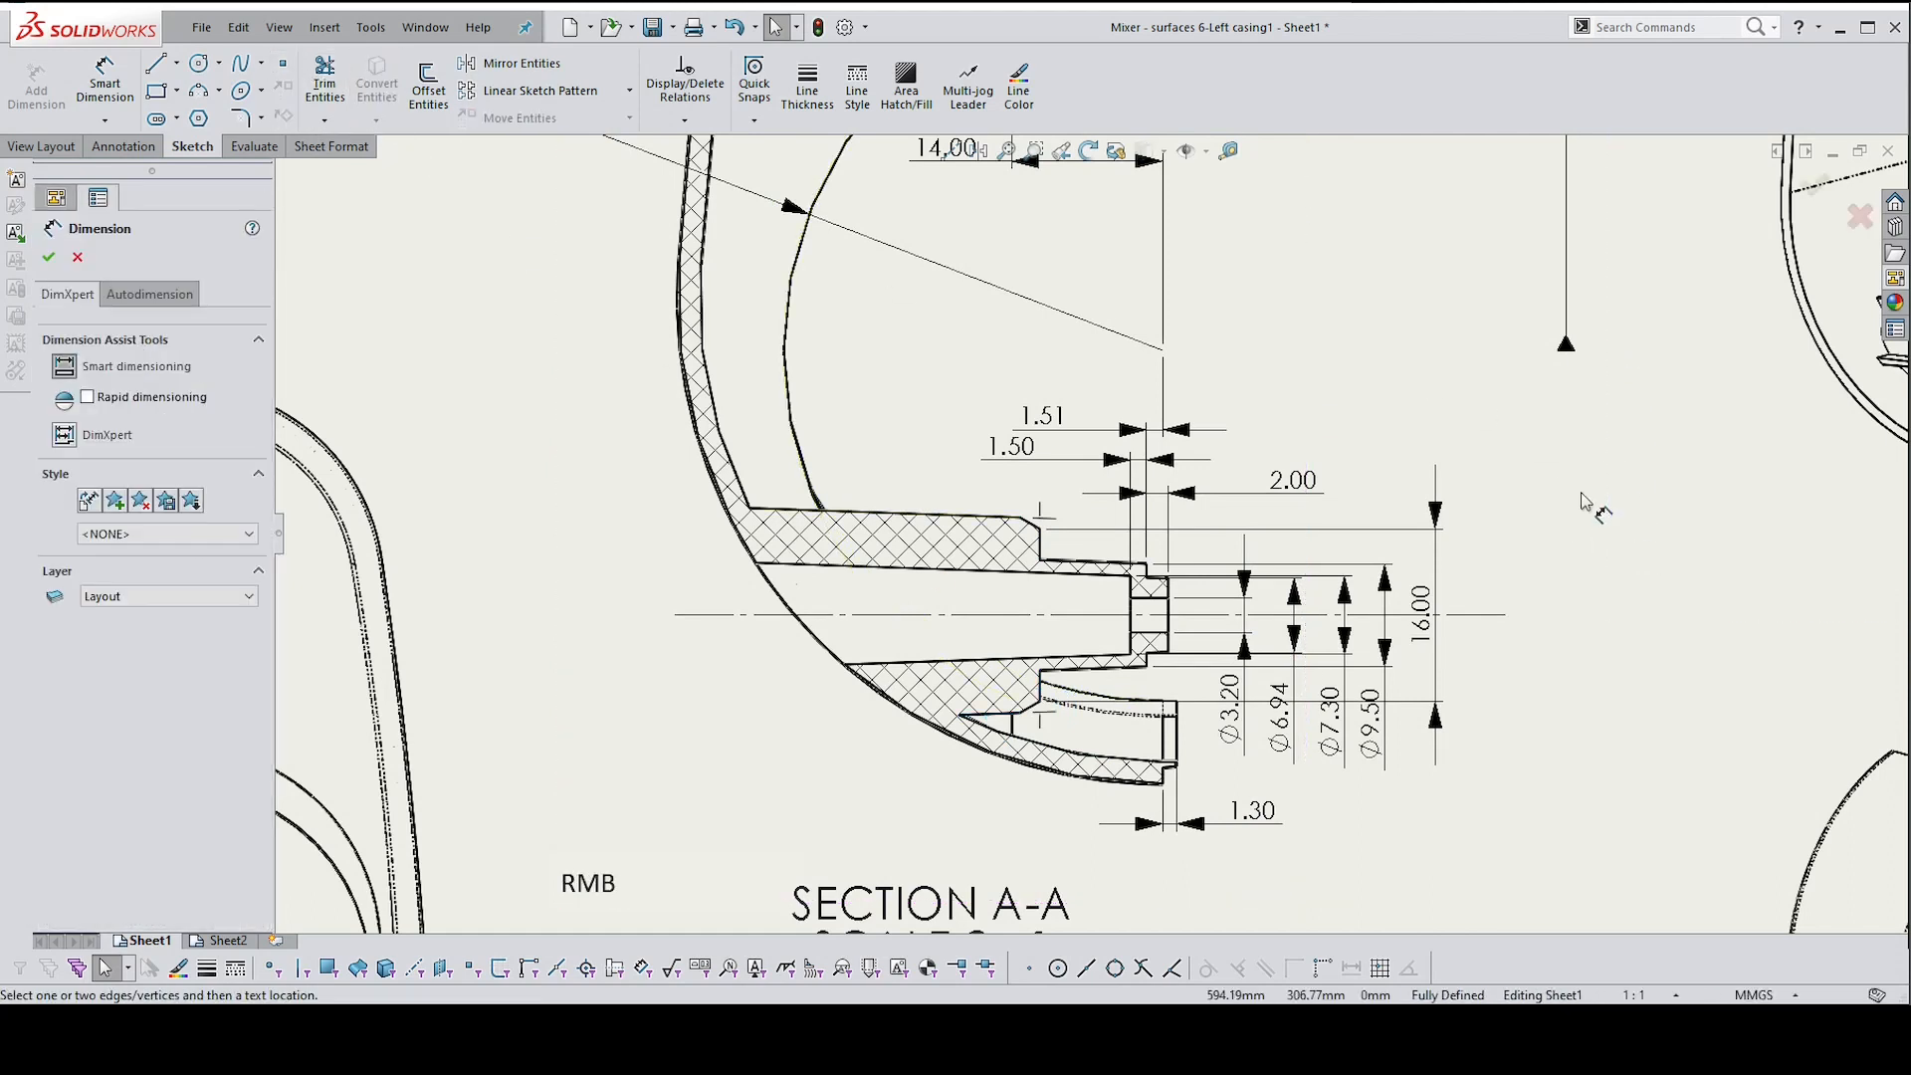
click(1041, 518)
click(1045, 712)
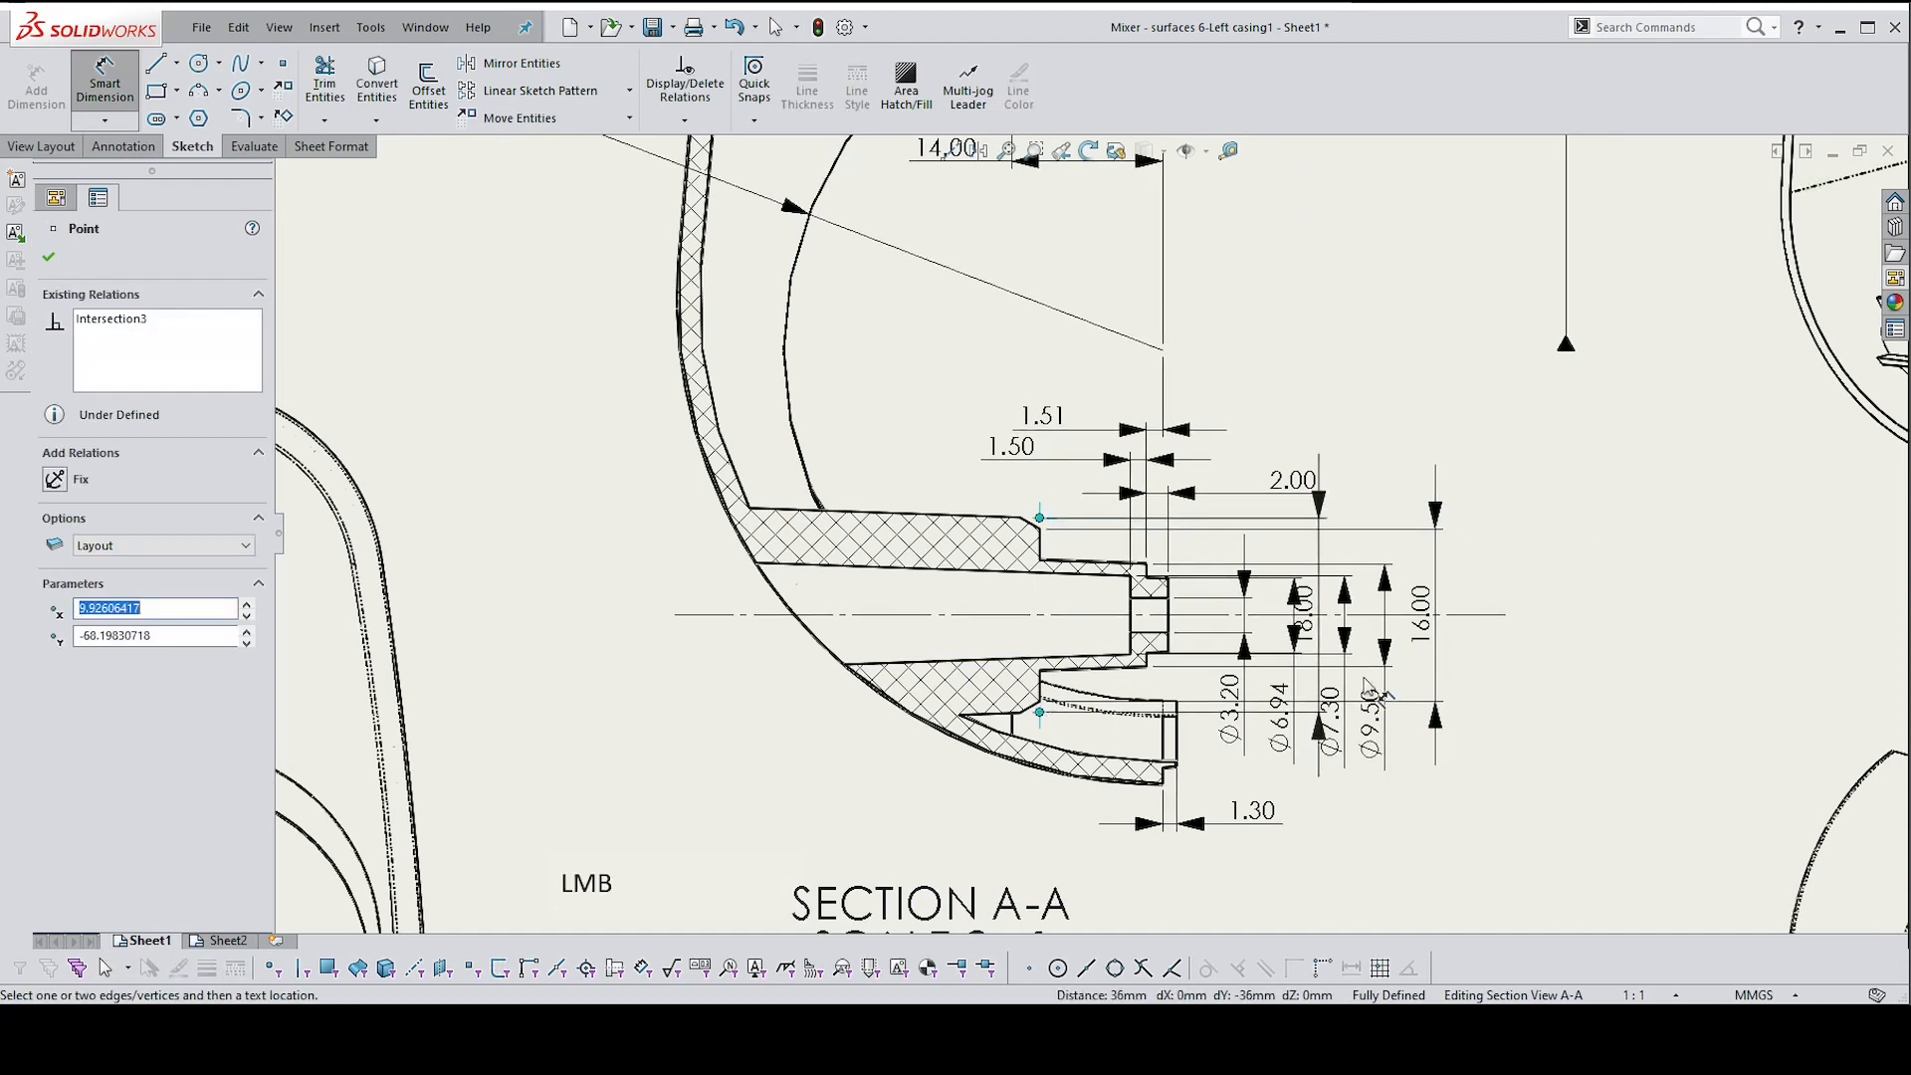
click(1451, 599)
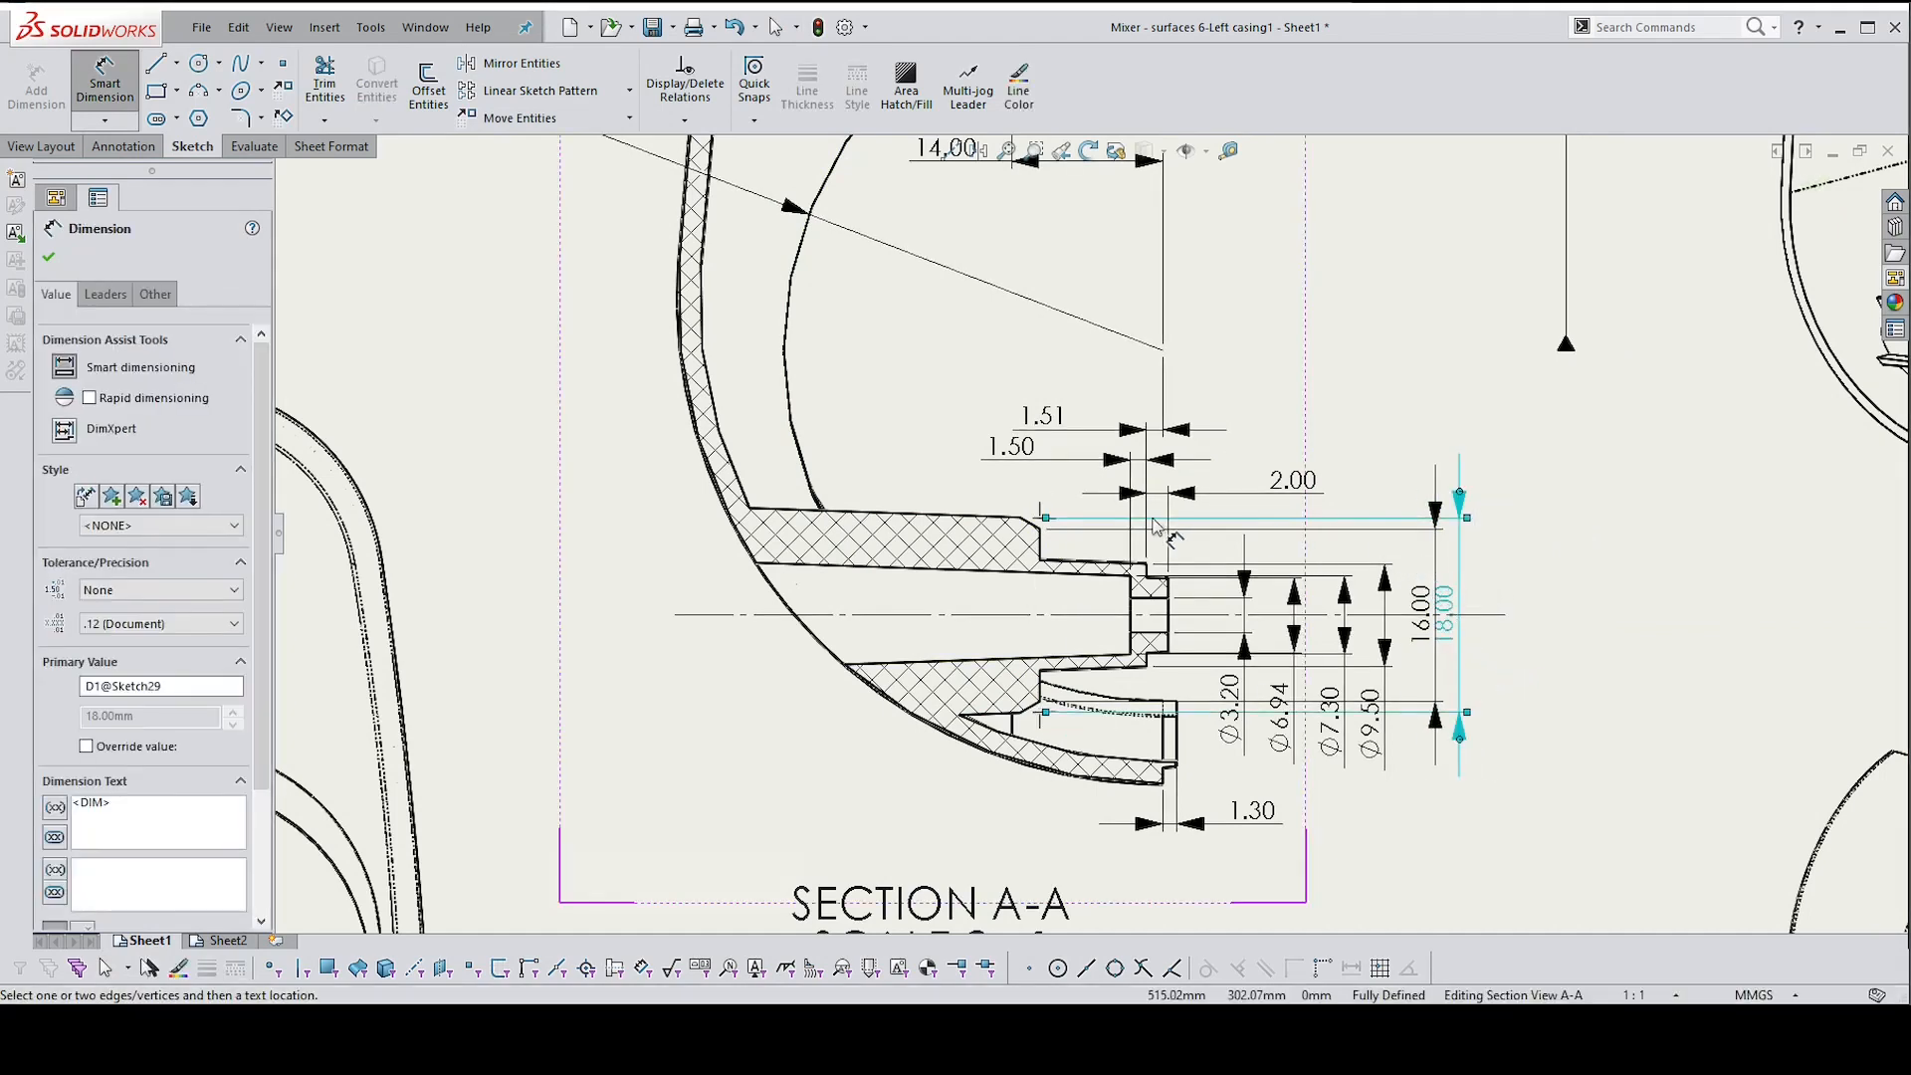
Dimension the angle between the thick boss section's upper chamfer and the vertical, placing it above the boss inside the casing
scroll(1026, 522, up, 2)
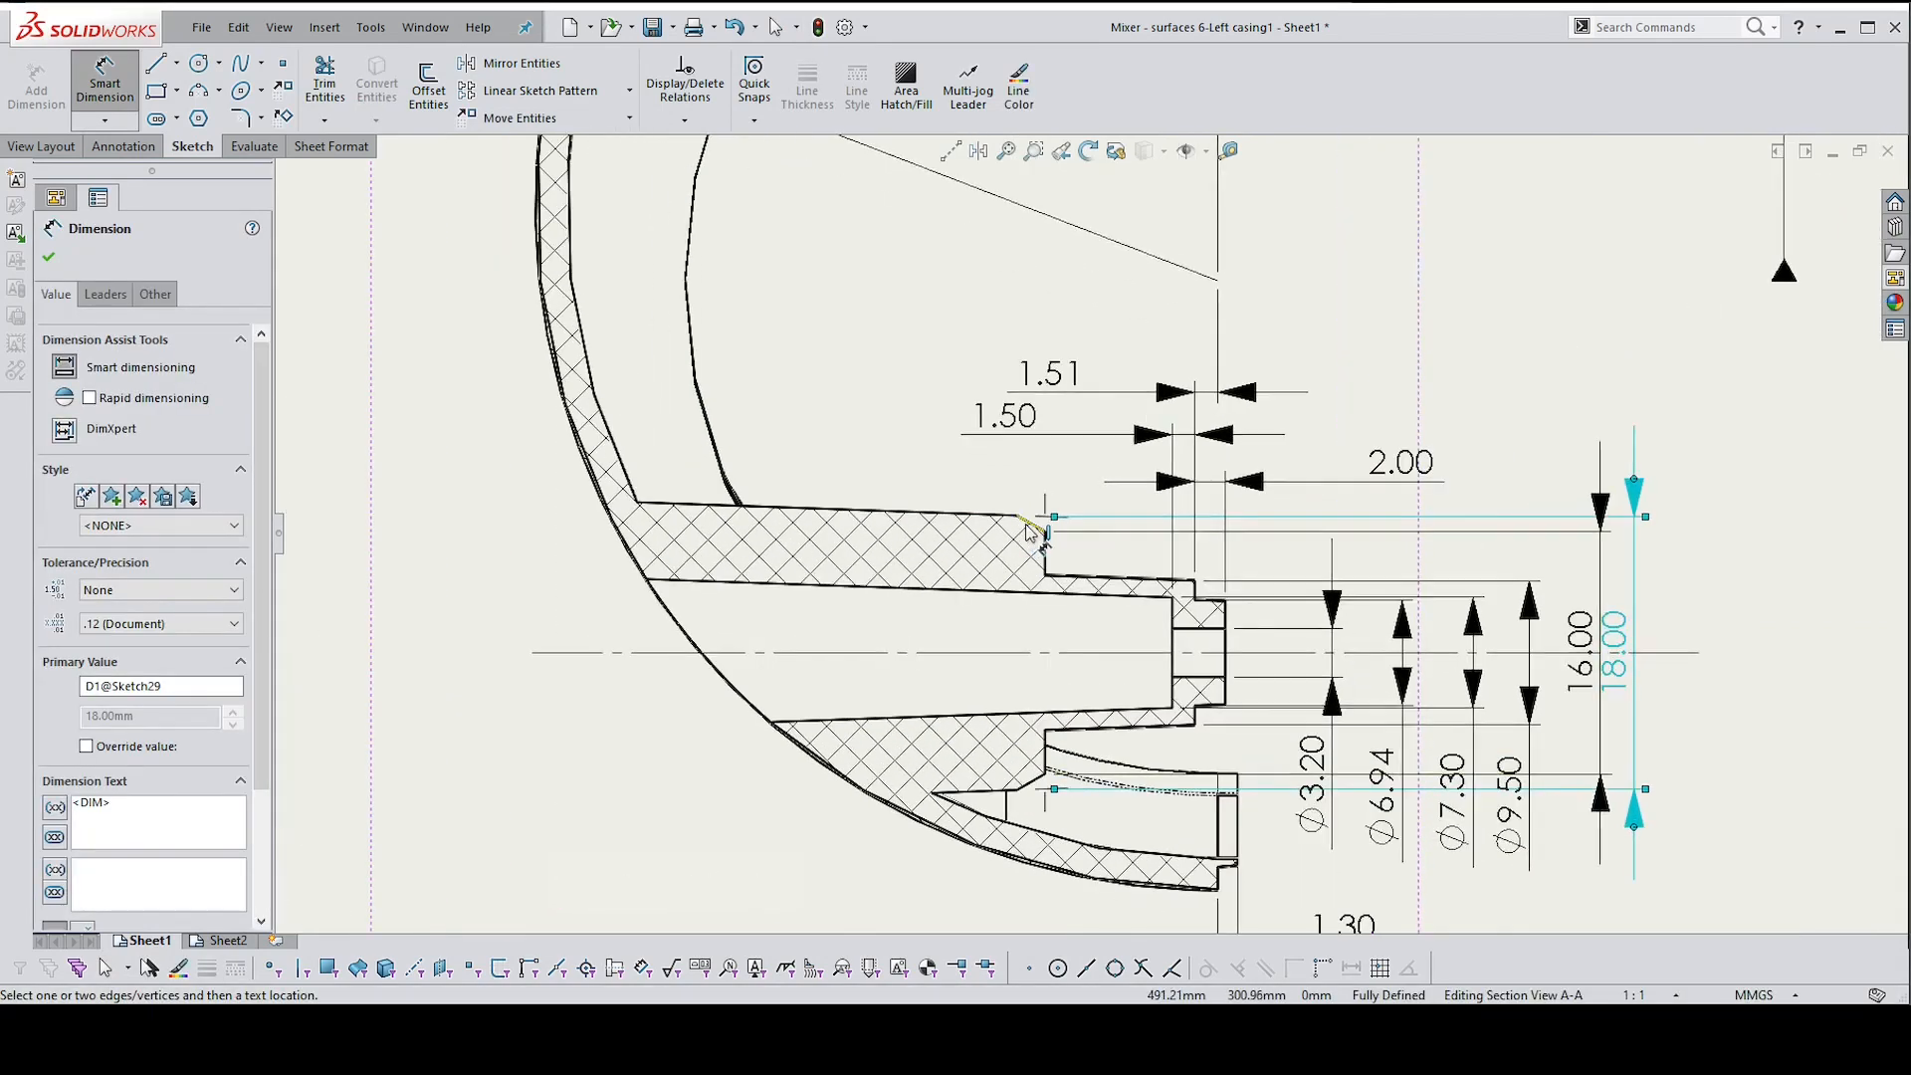
click(1032, 524)
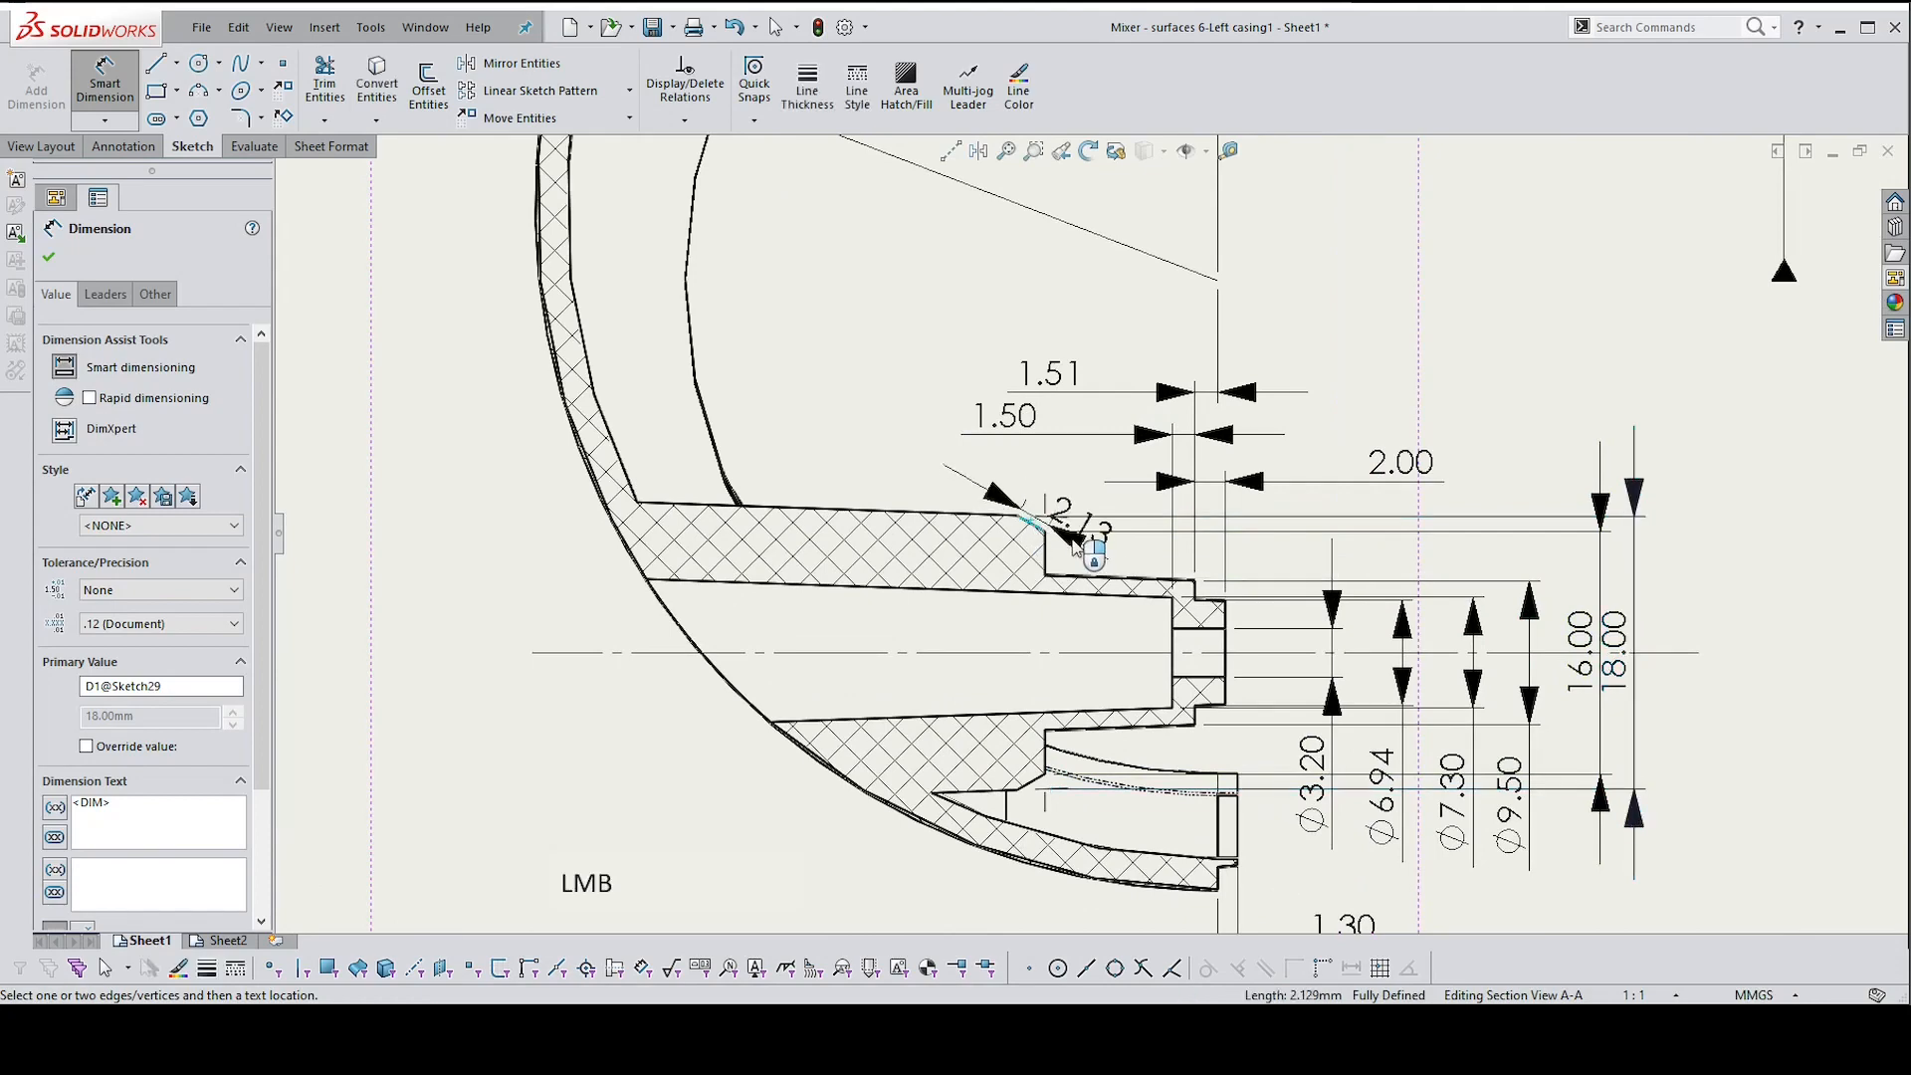
scroll(1035, 527, up, 3)
click(1045, 527)
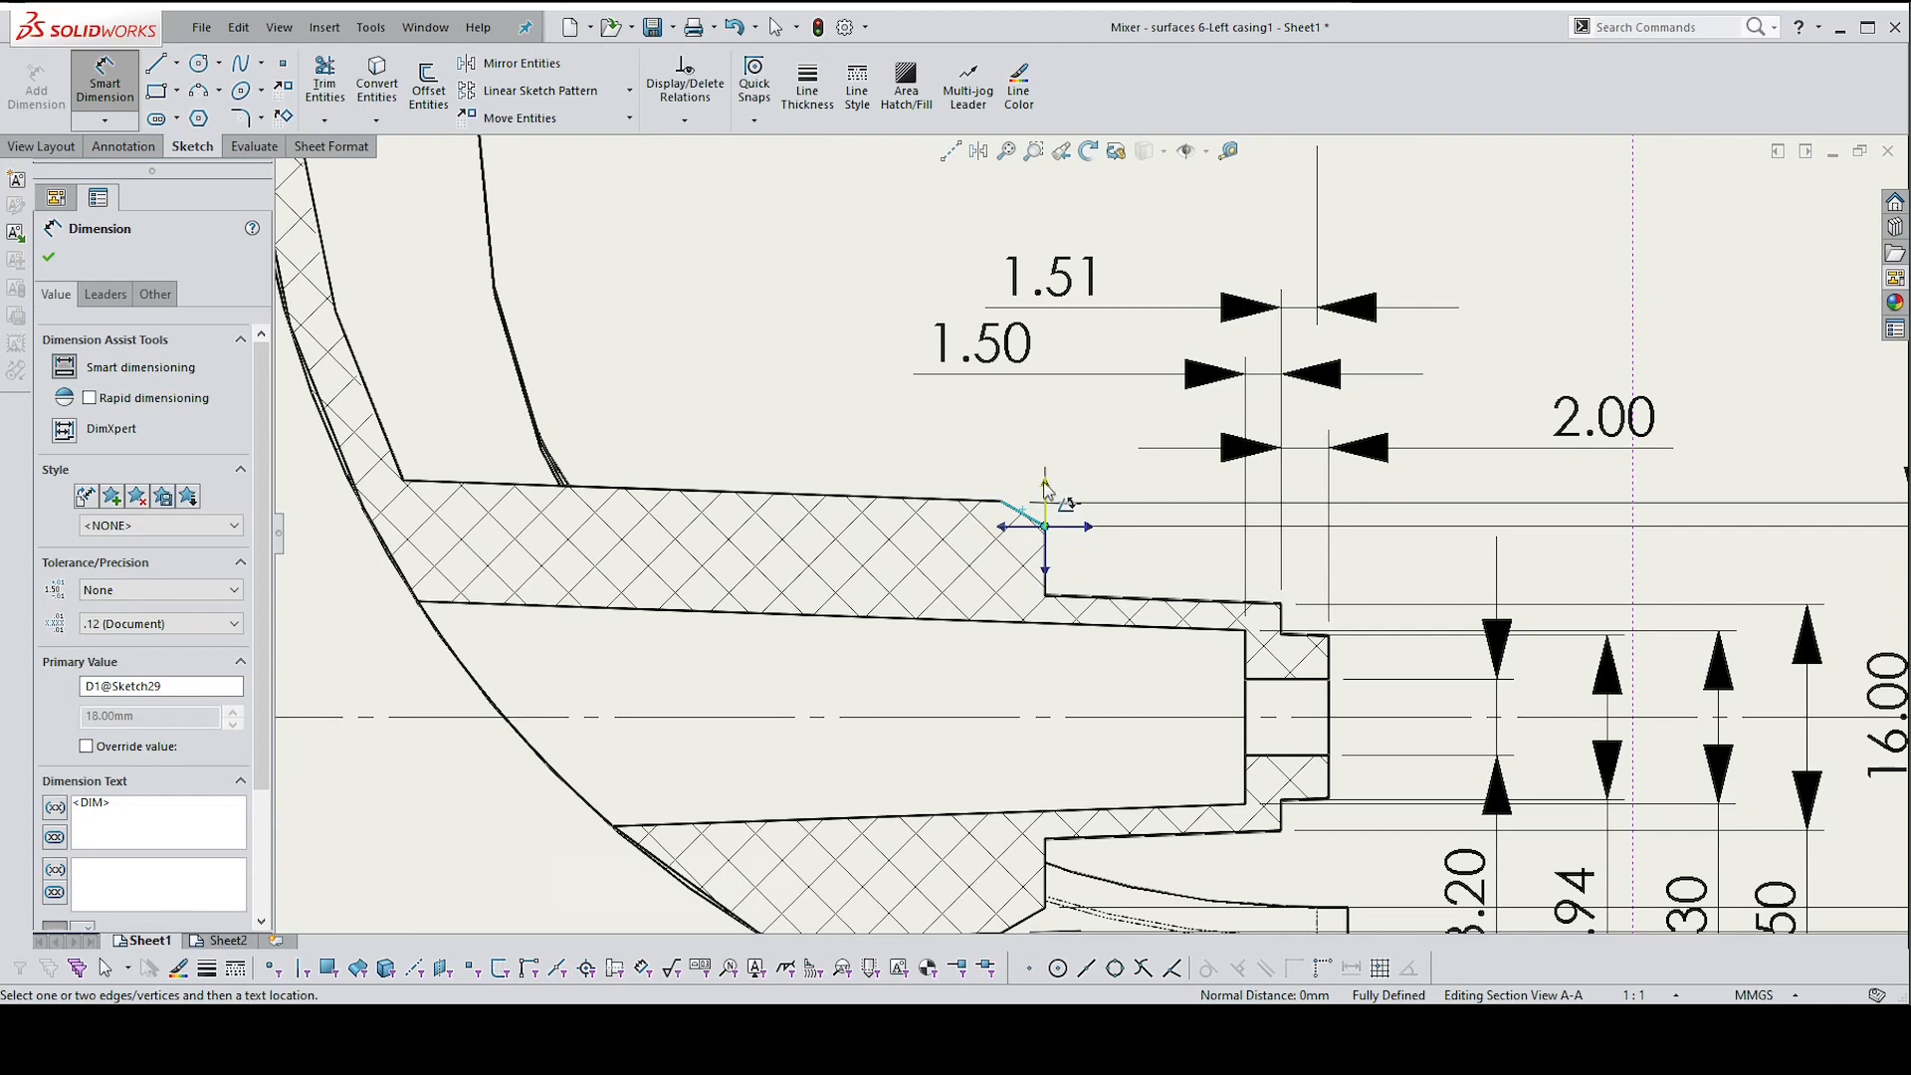
click(1046, 489)
scroll(1085, 522, down, 2)
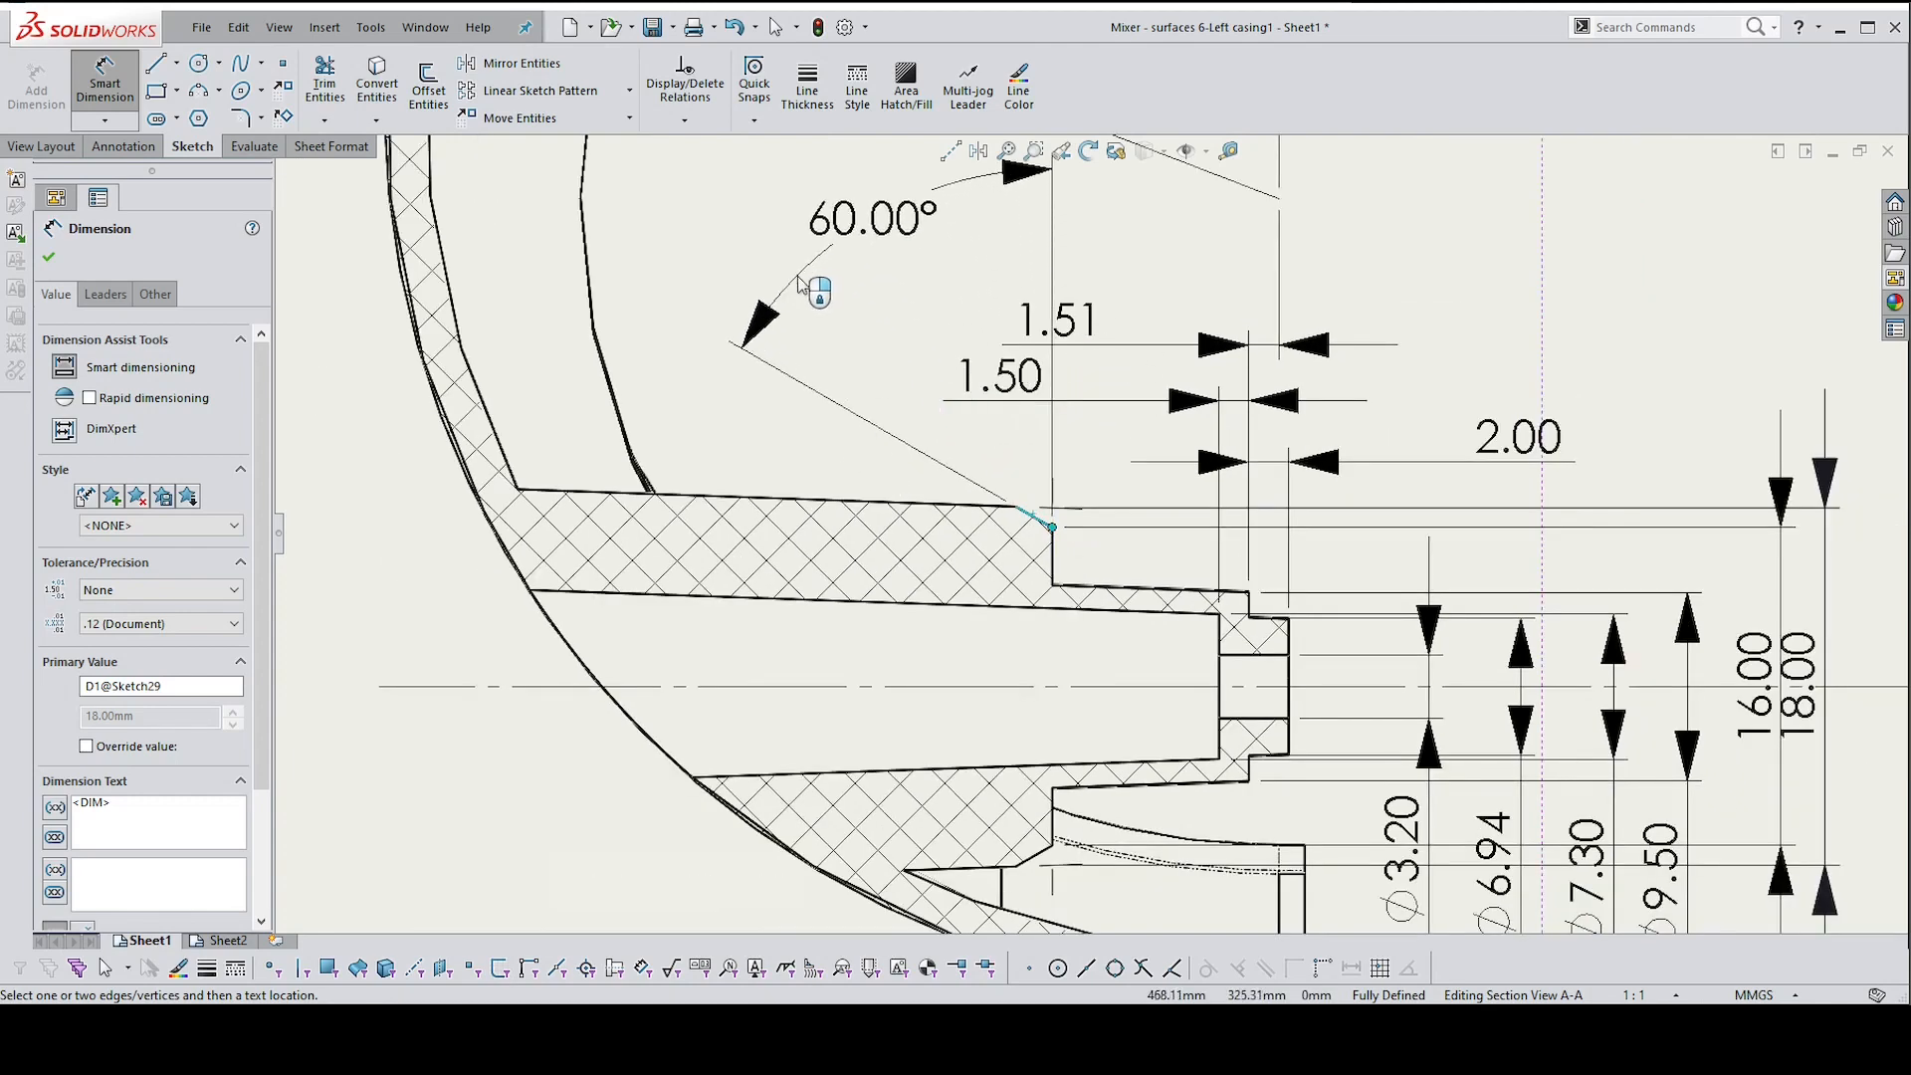
click(799, 287)
scroll(925, 323, down, 2)
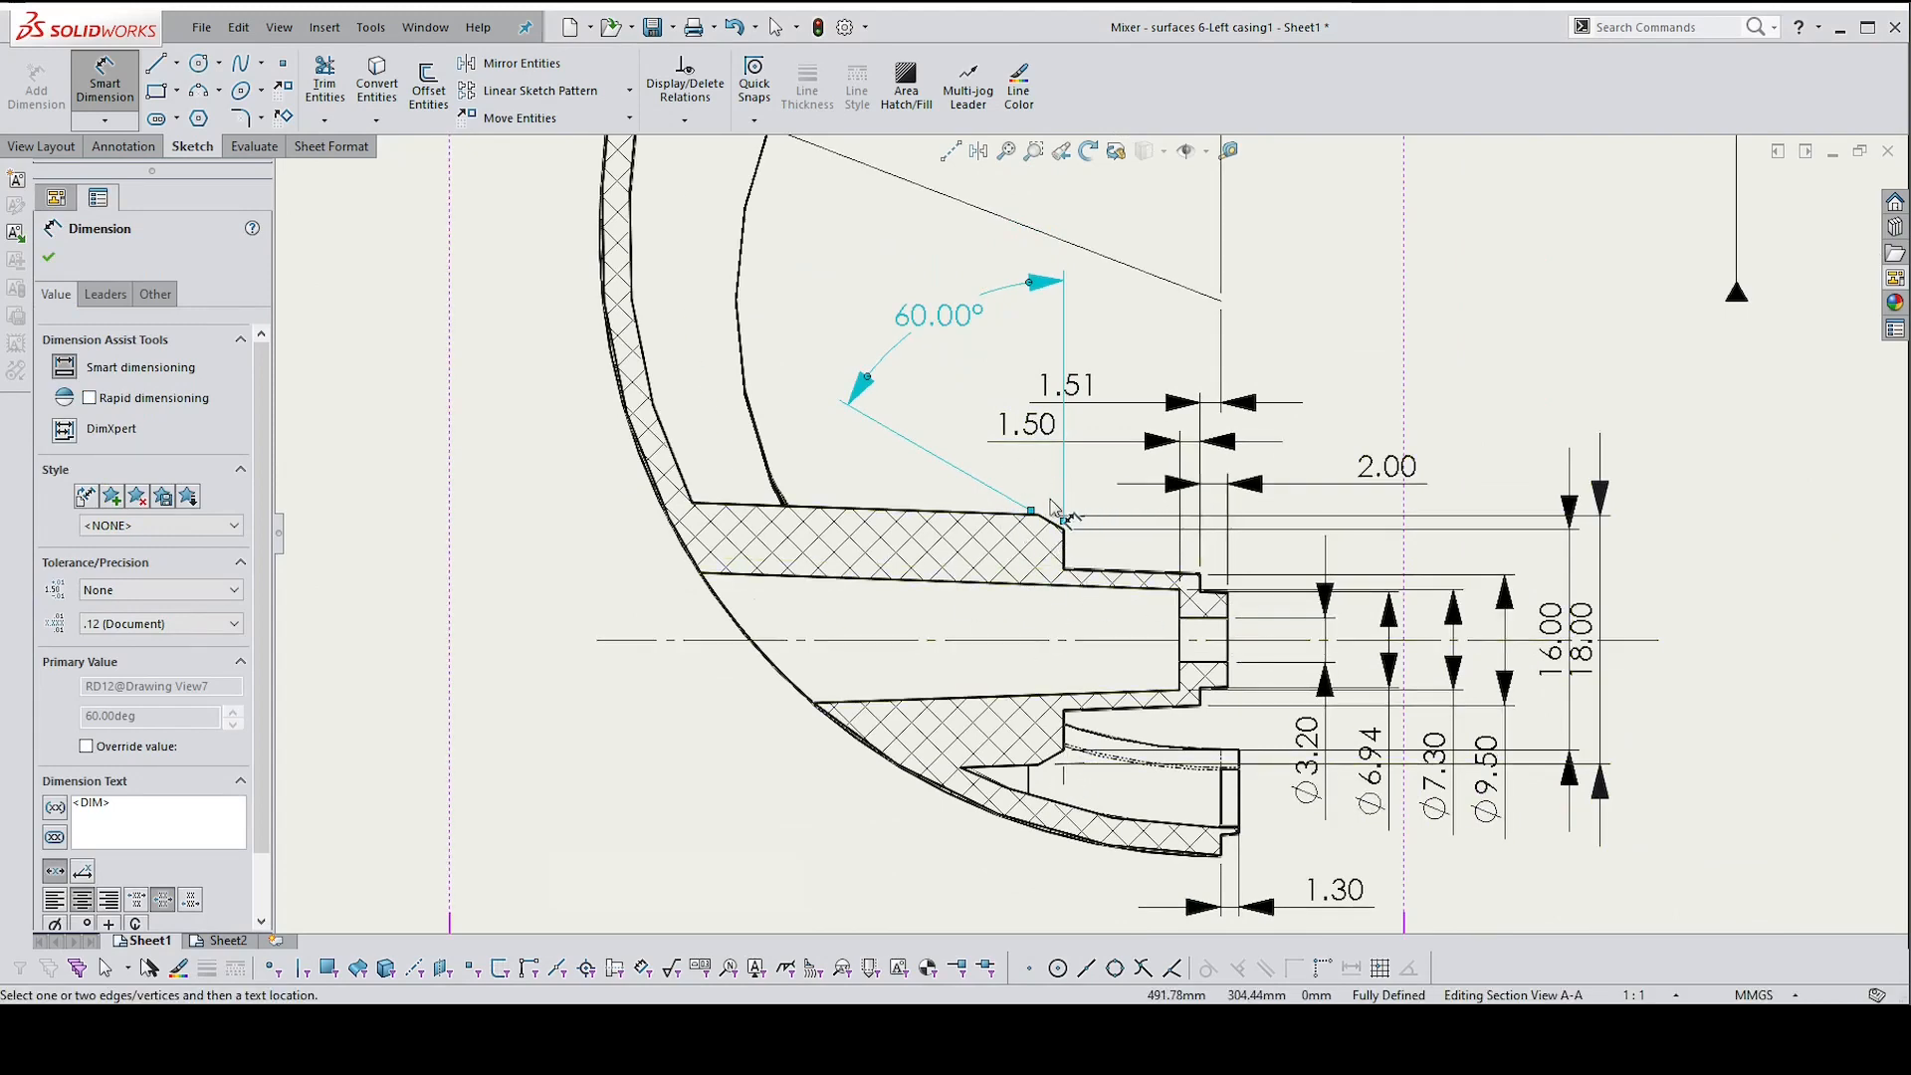
Dimension the taper angle of the thick boss section's upper outer edge from the horizontal, placing it beyond the height dimensions
scroll(1045, 509, down, 1)
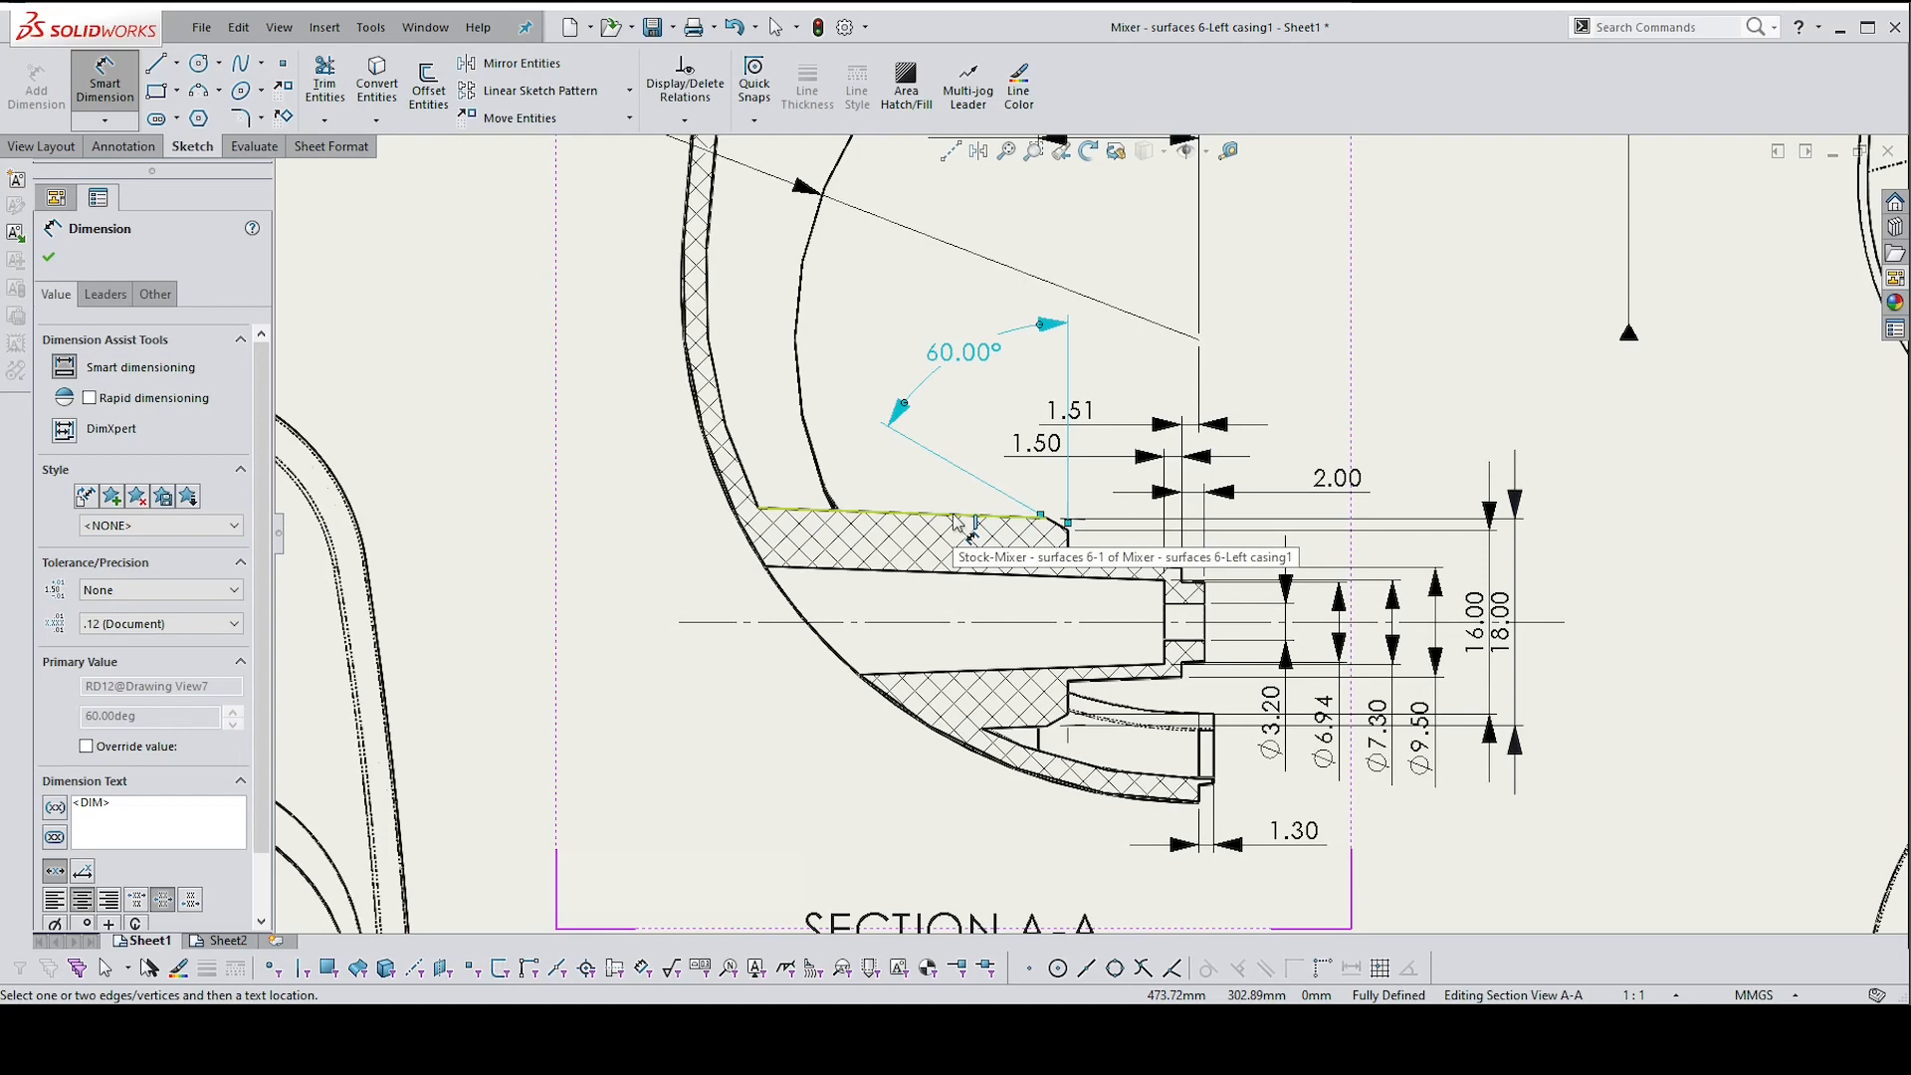
click(955, 518)
scroll(831, 522, up, 4)
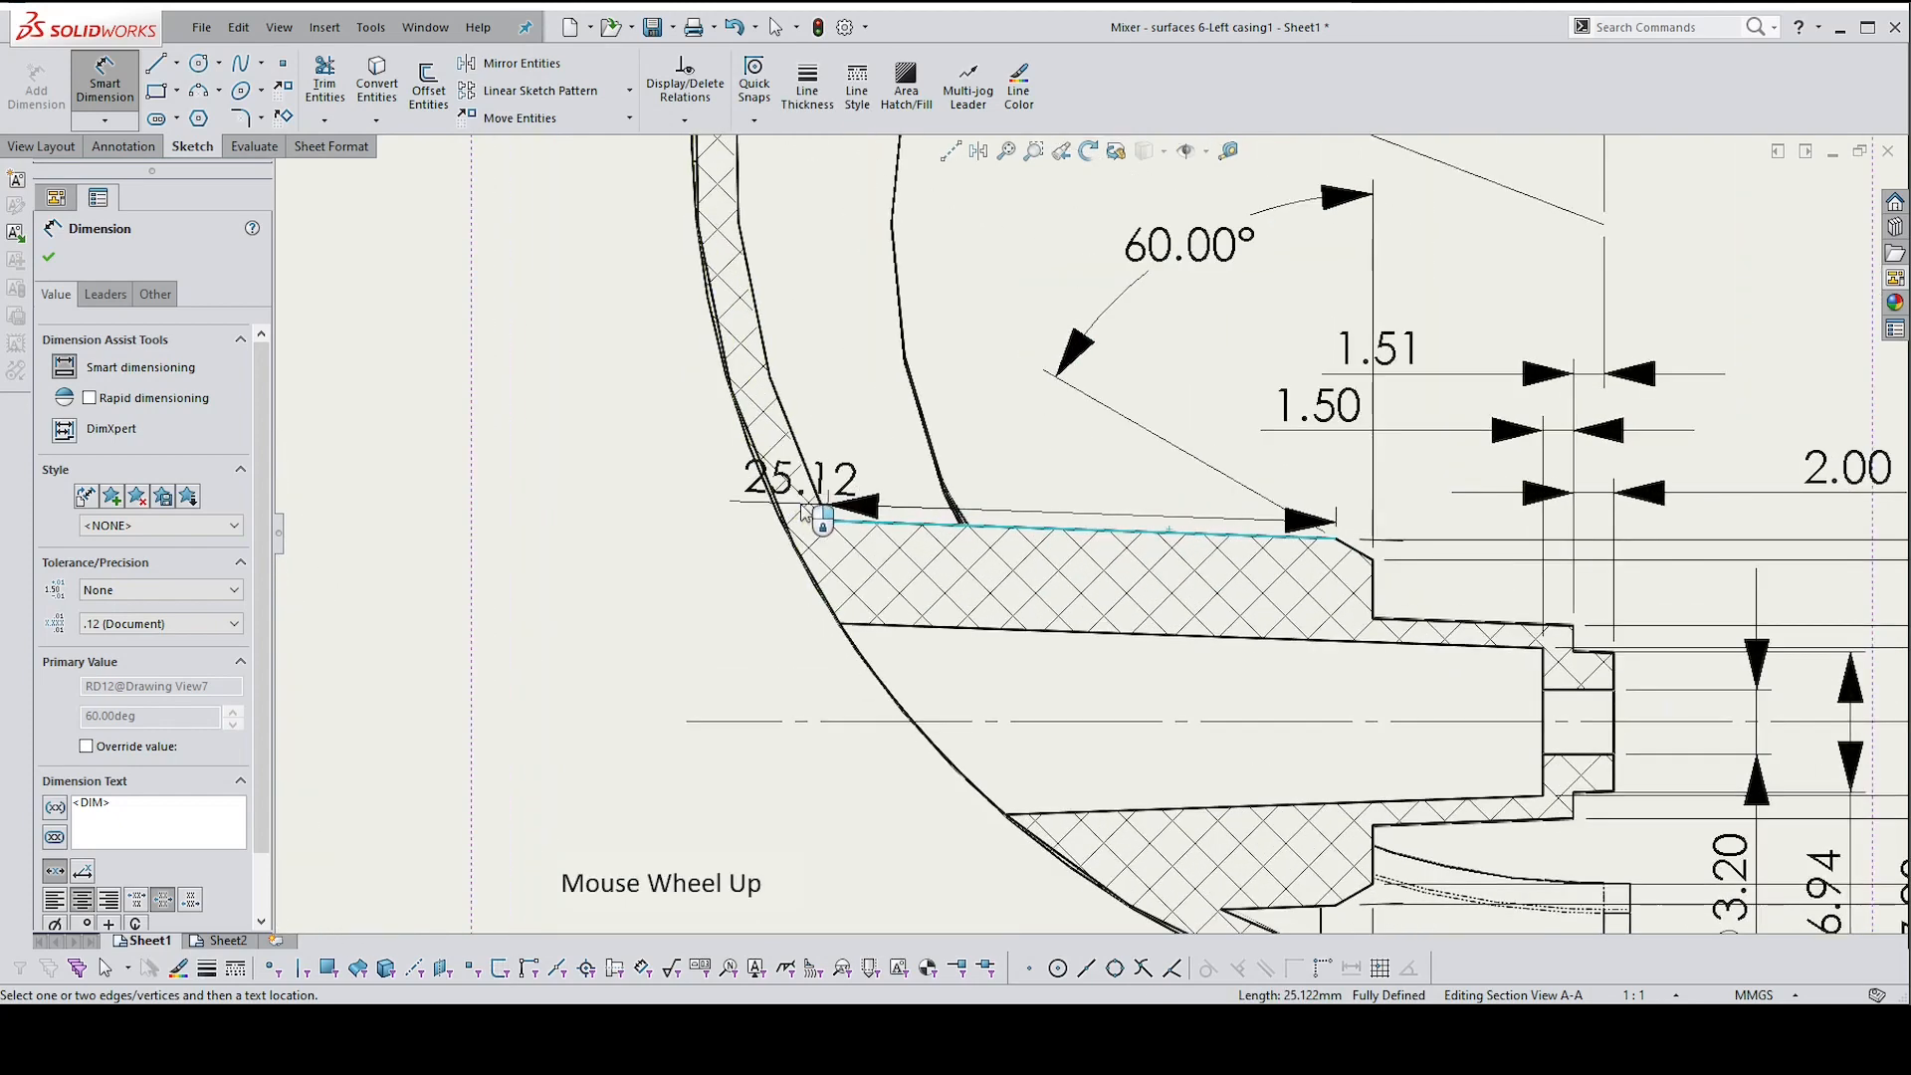
click(831, 525)
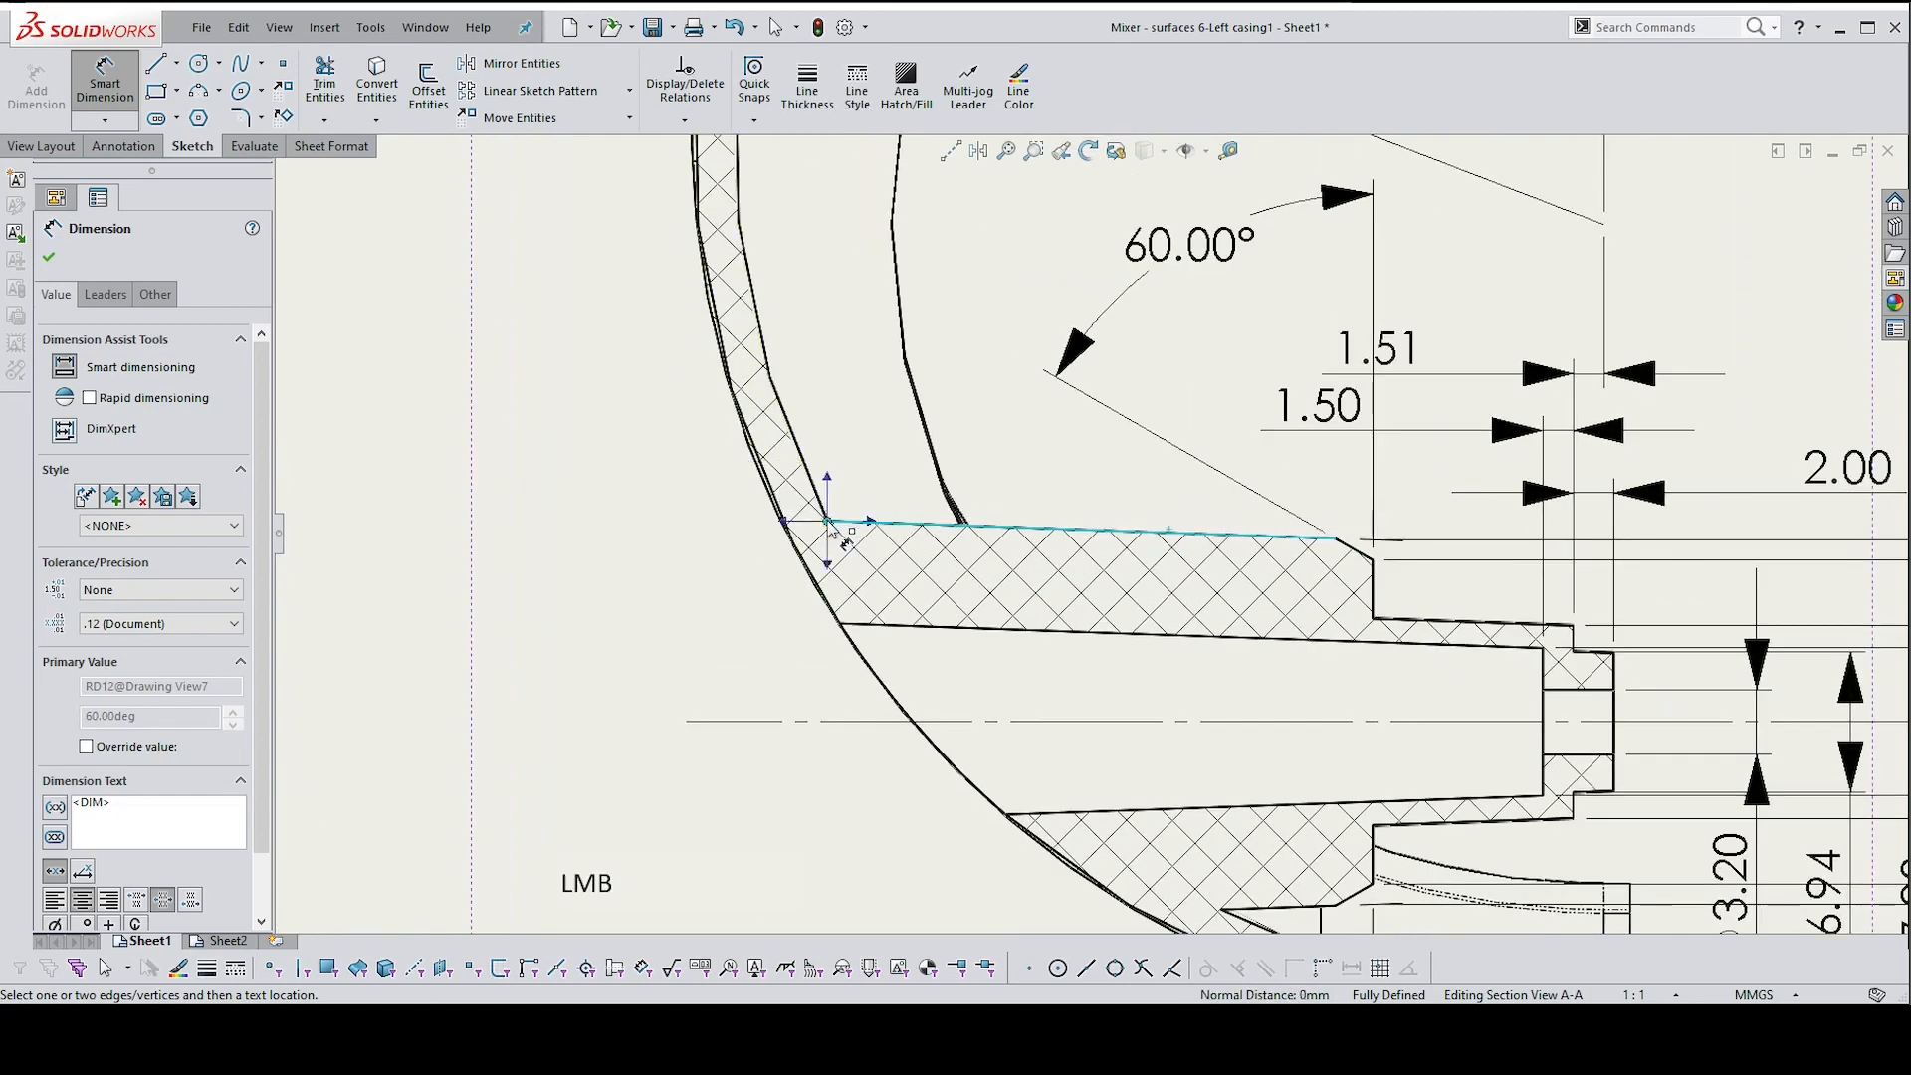
click(881, 529)
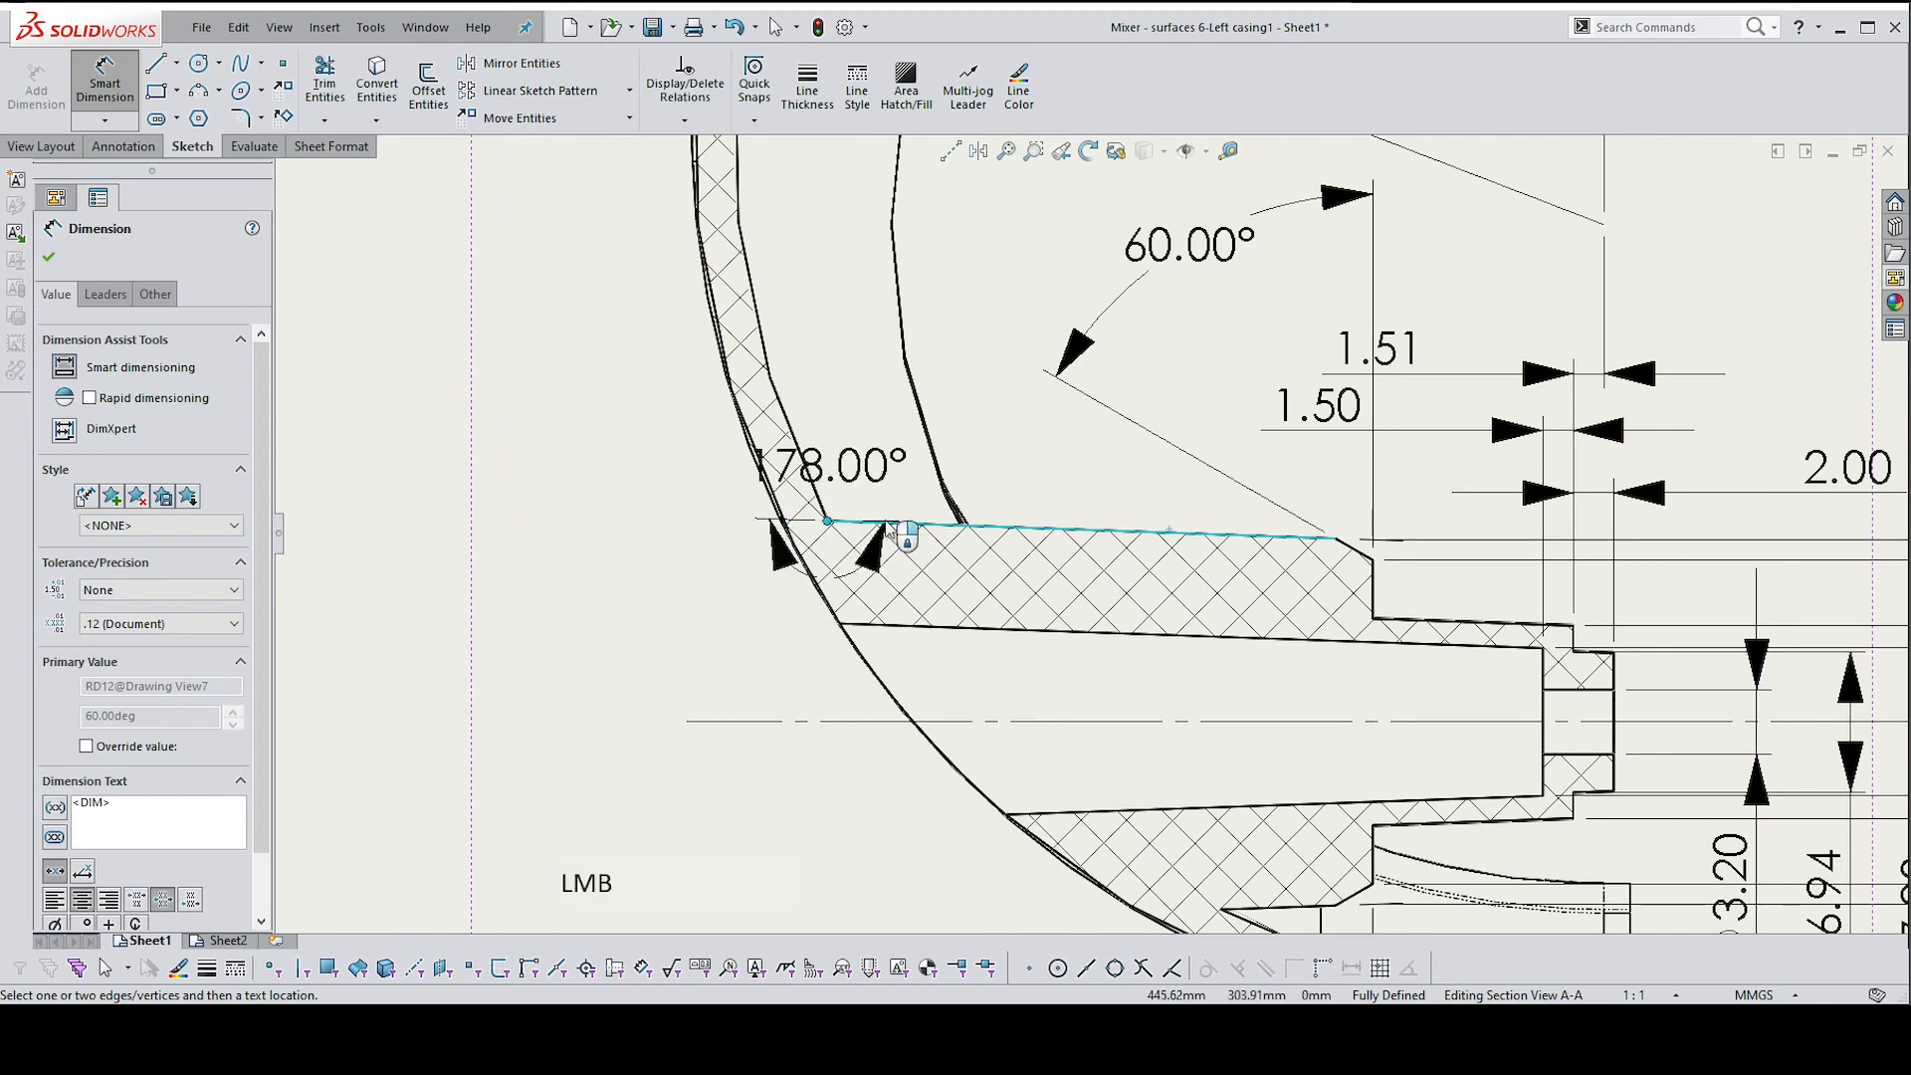
scroll(1394, 539, down, 3)
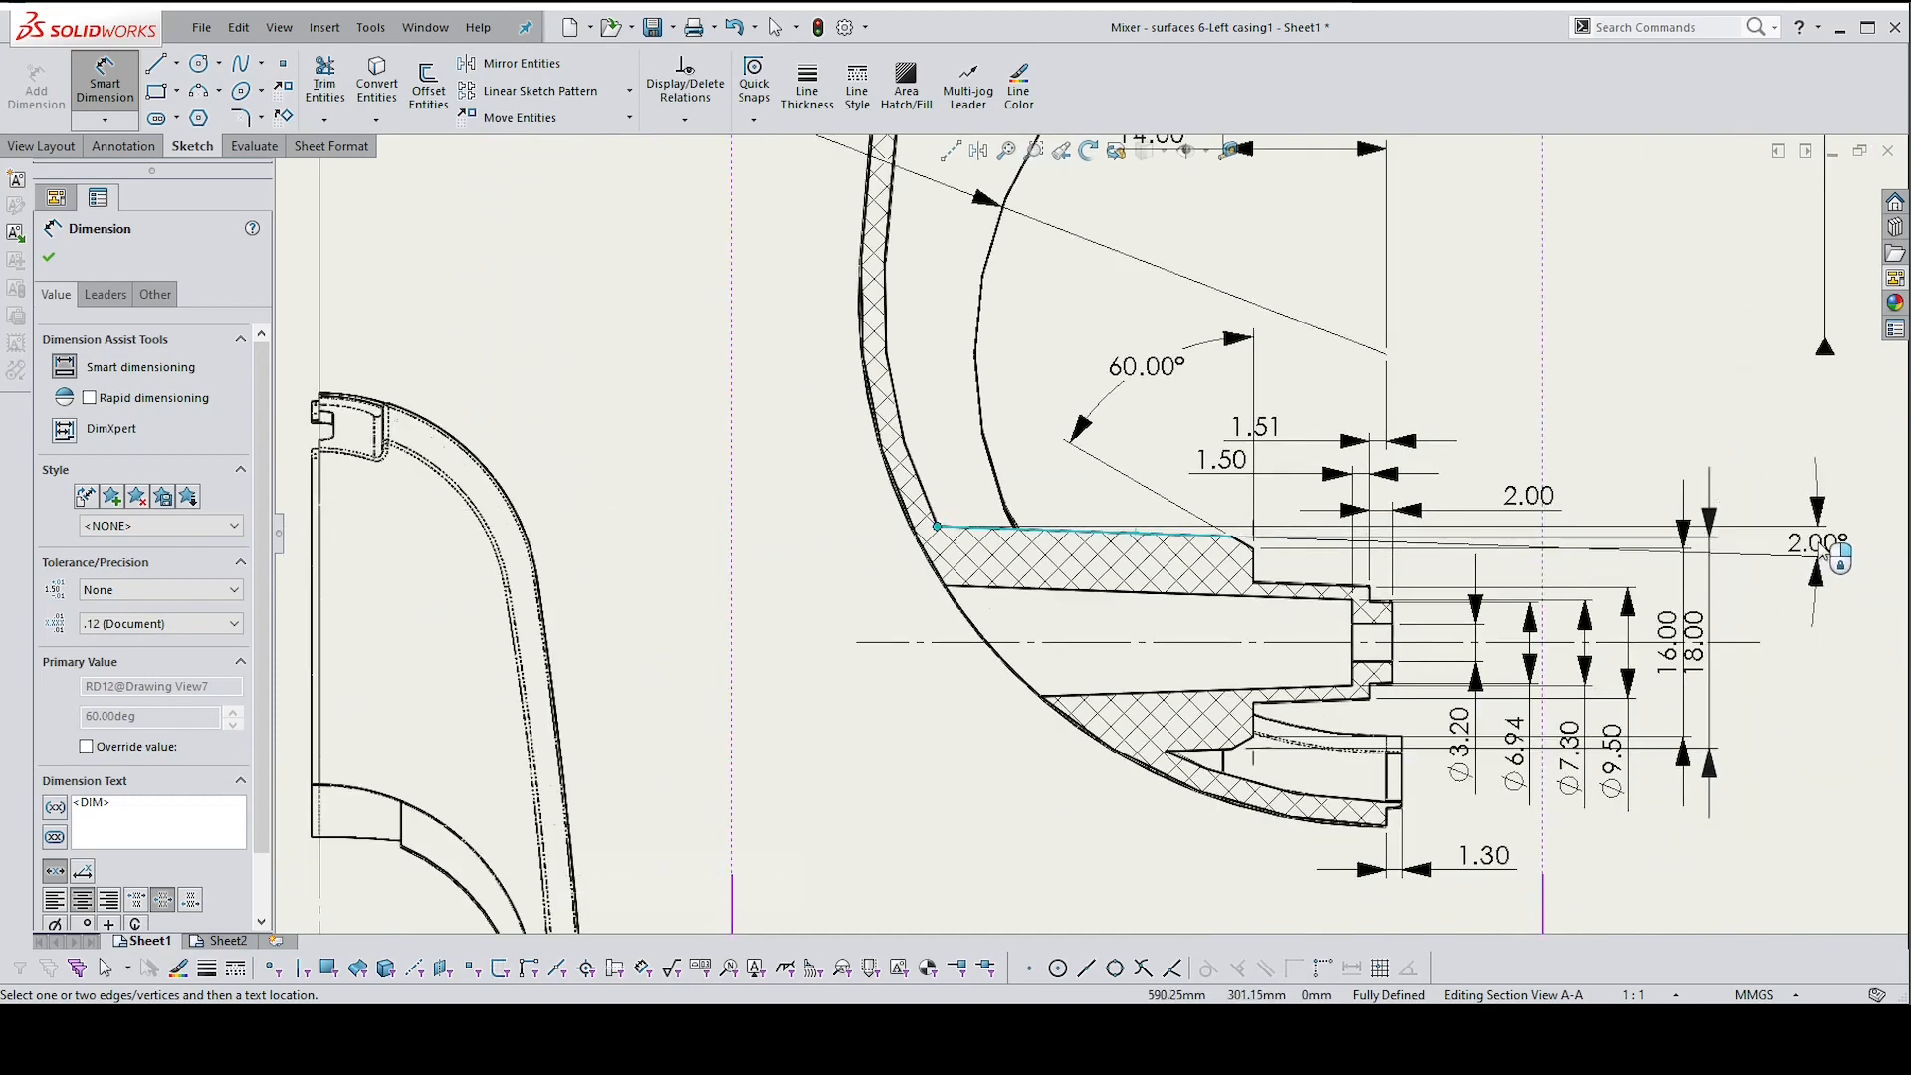
click(1840, 554)
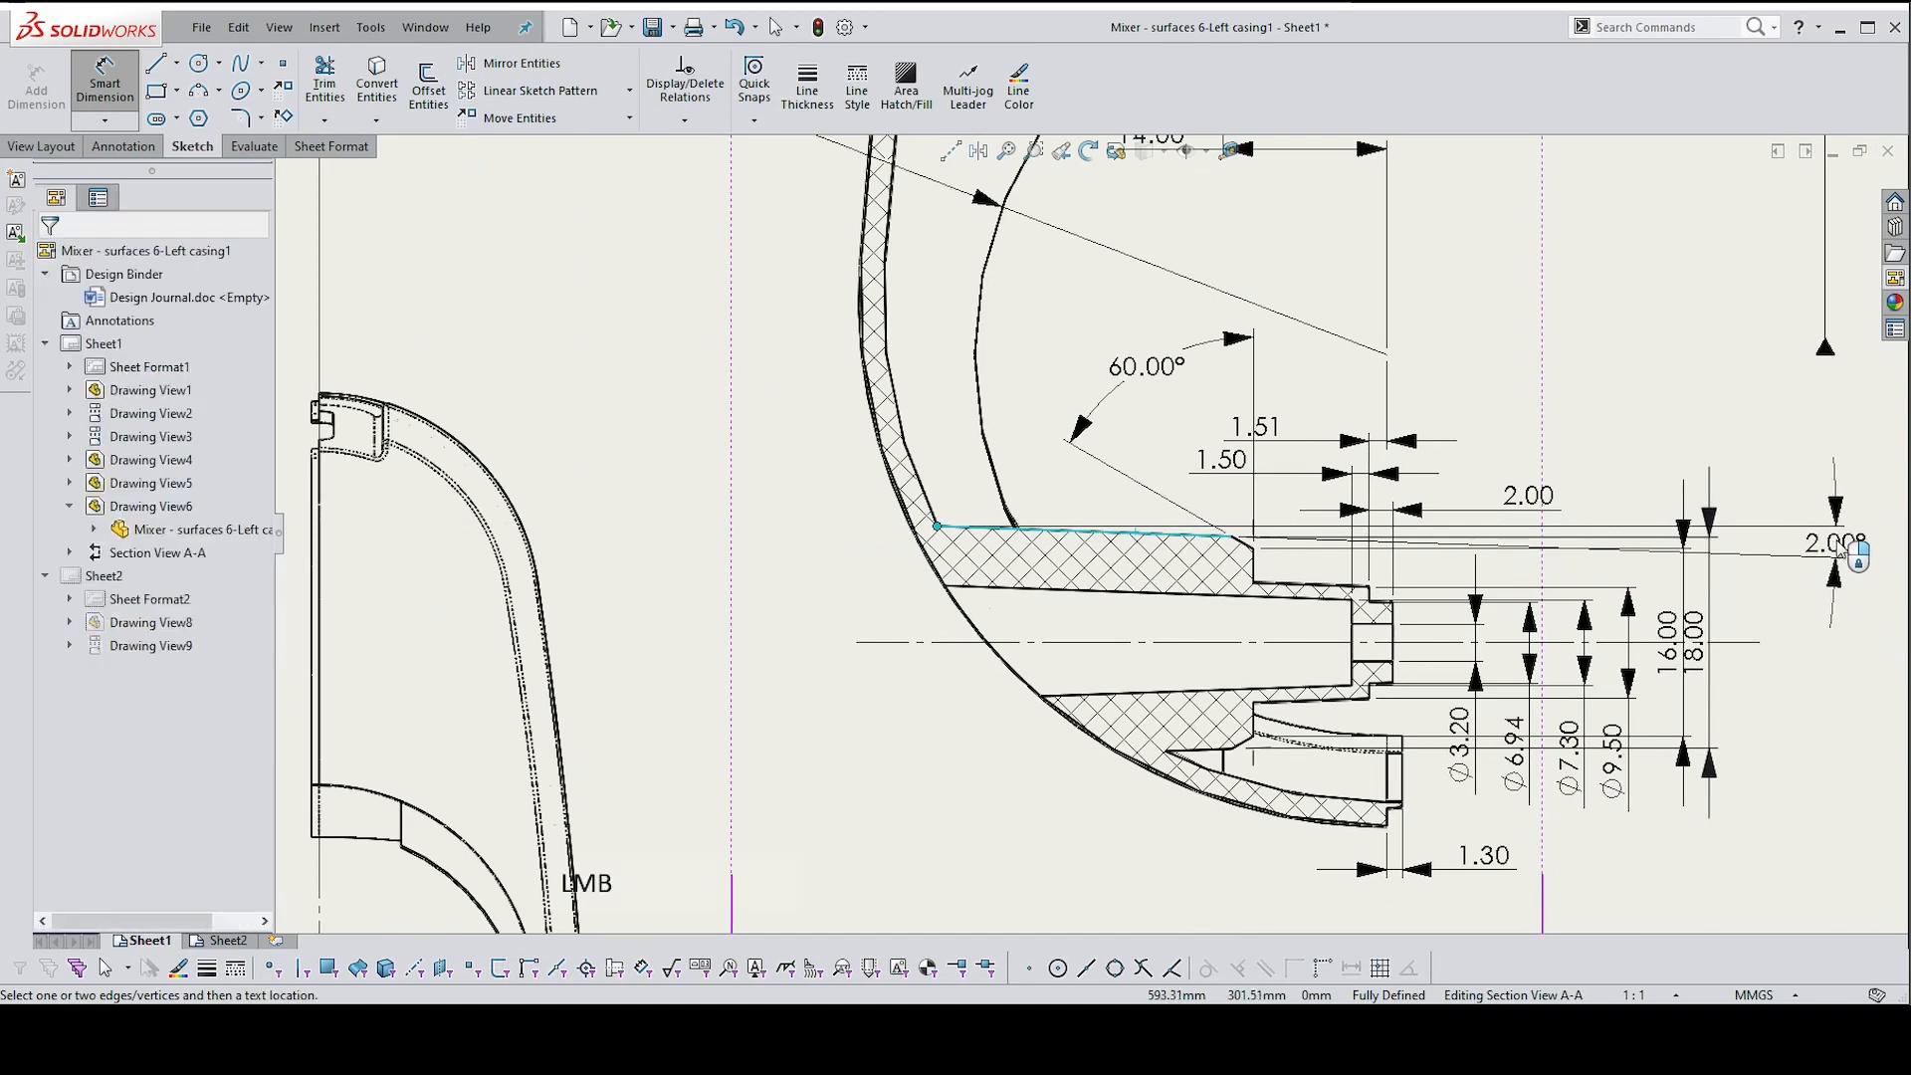
scroll(1471, 549, down, 1)
scroll(1471, 550, down, 3)
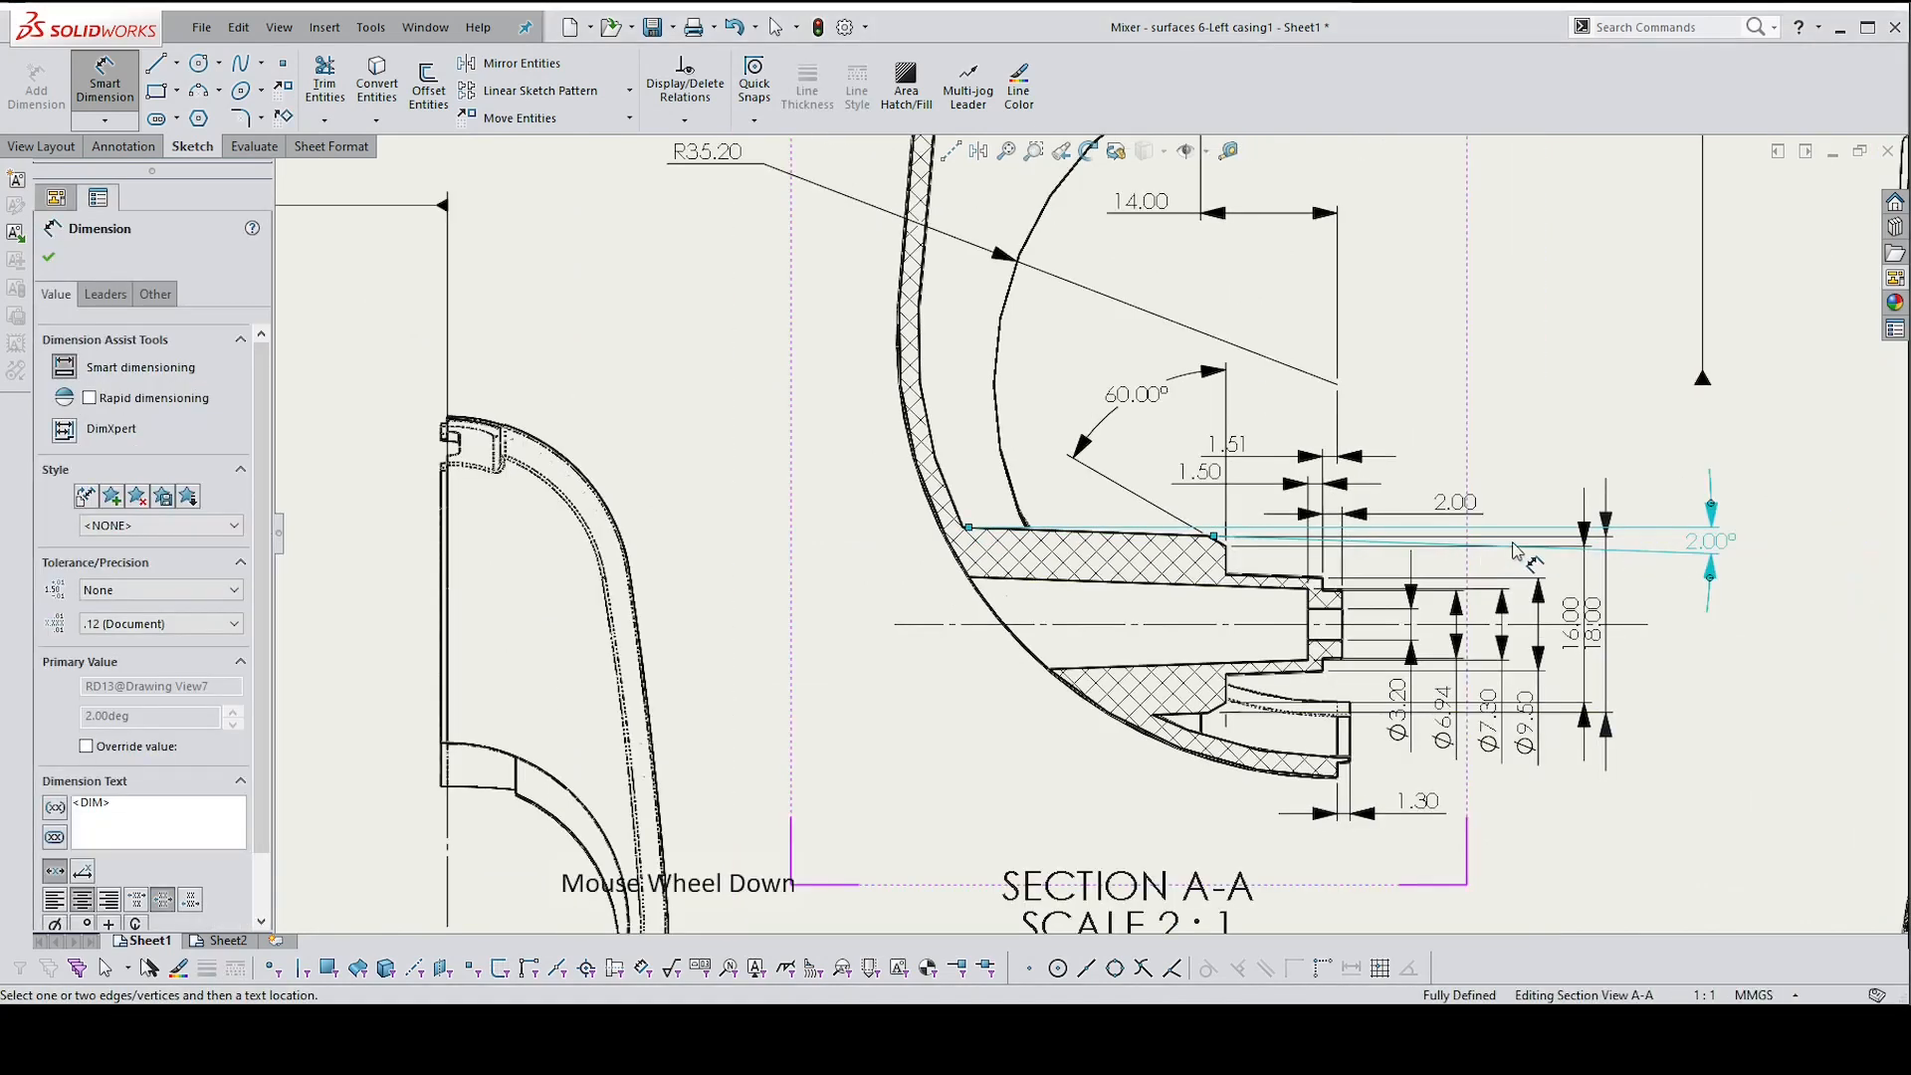
scroll(1572, 566, up, 2)
key(Escape)
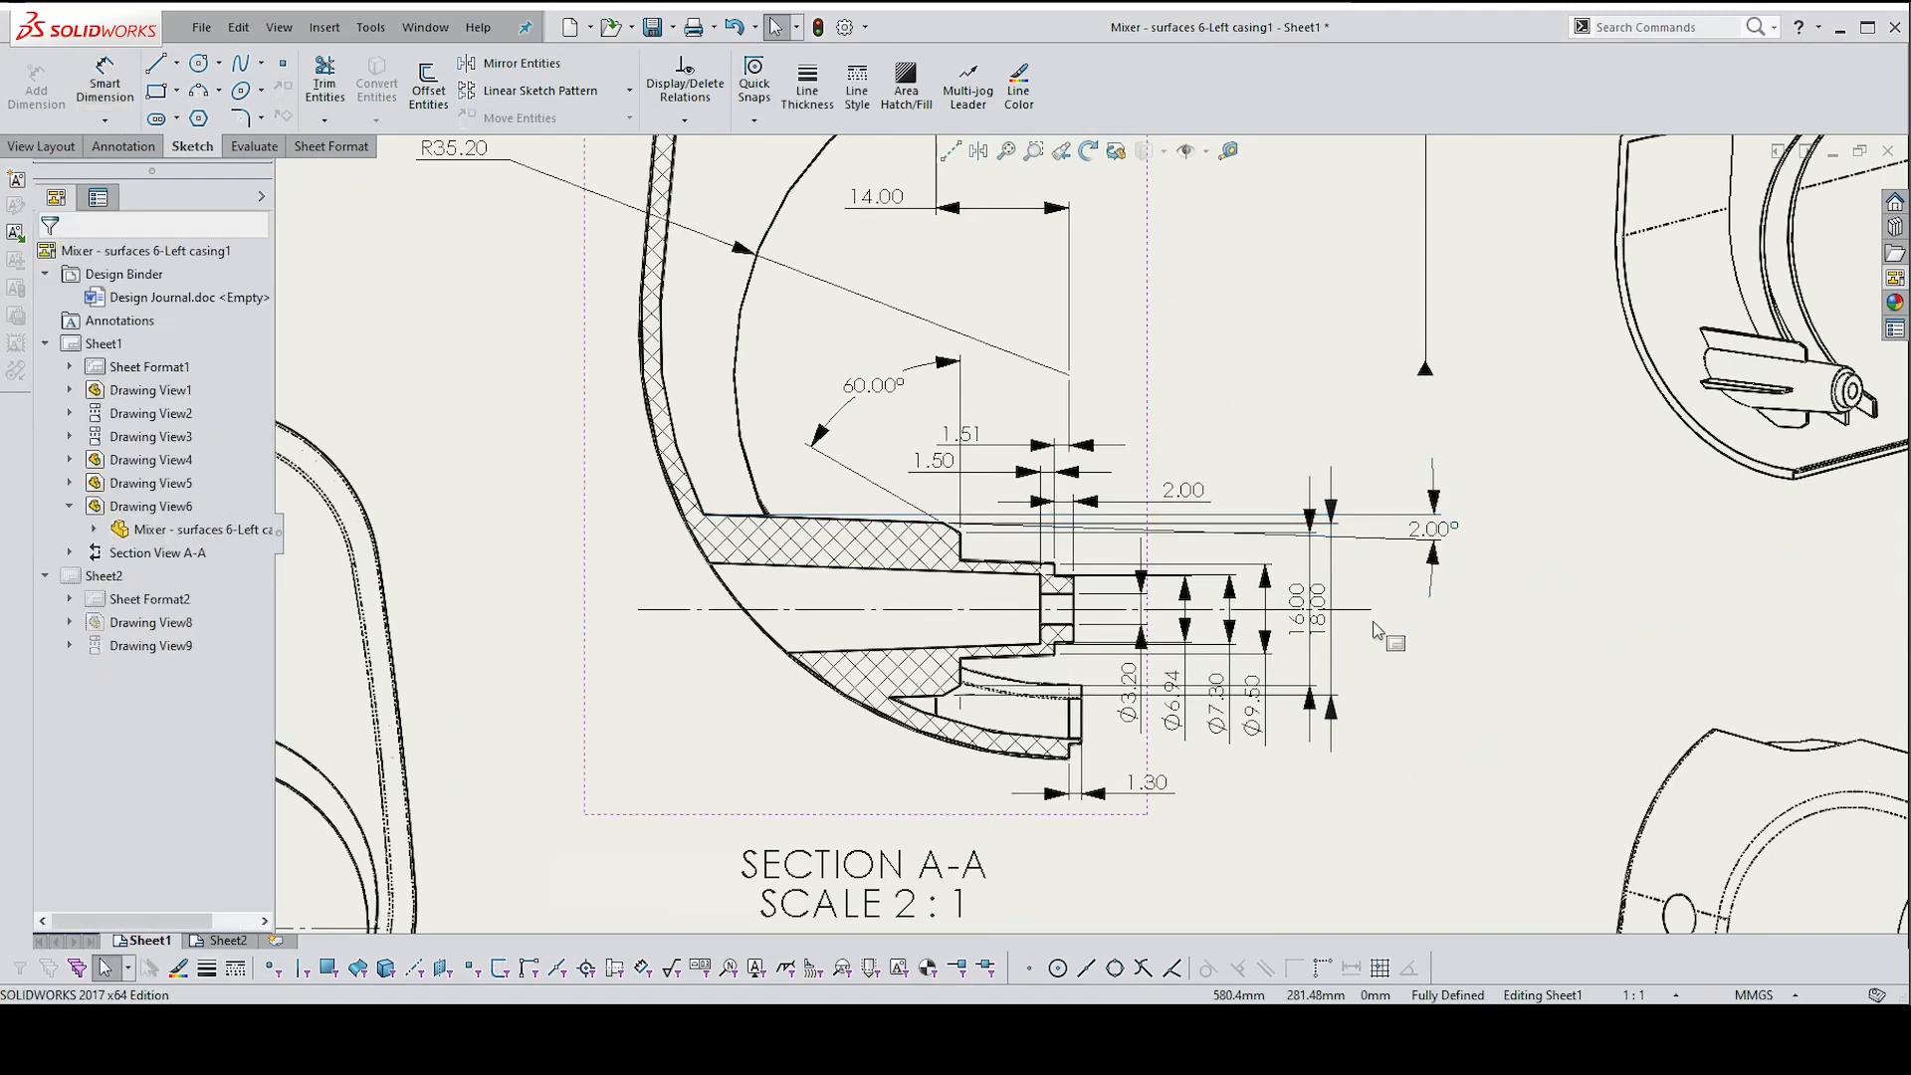
Delete the taper angle dimension placed beyond the height dimensions
click(1431, 539)
key(Delete)
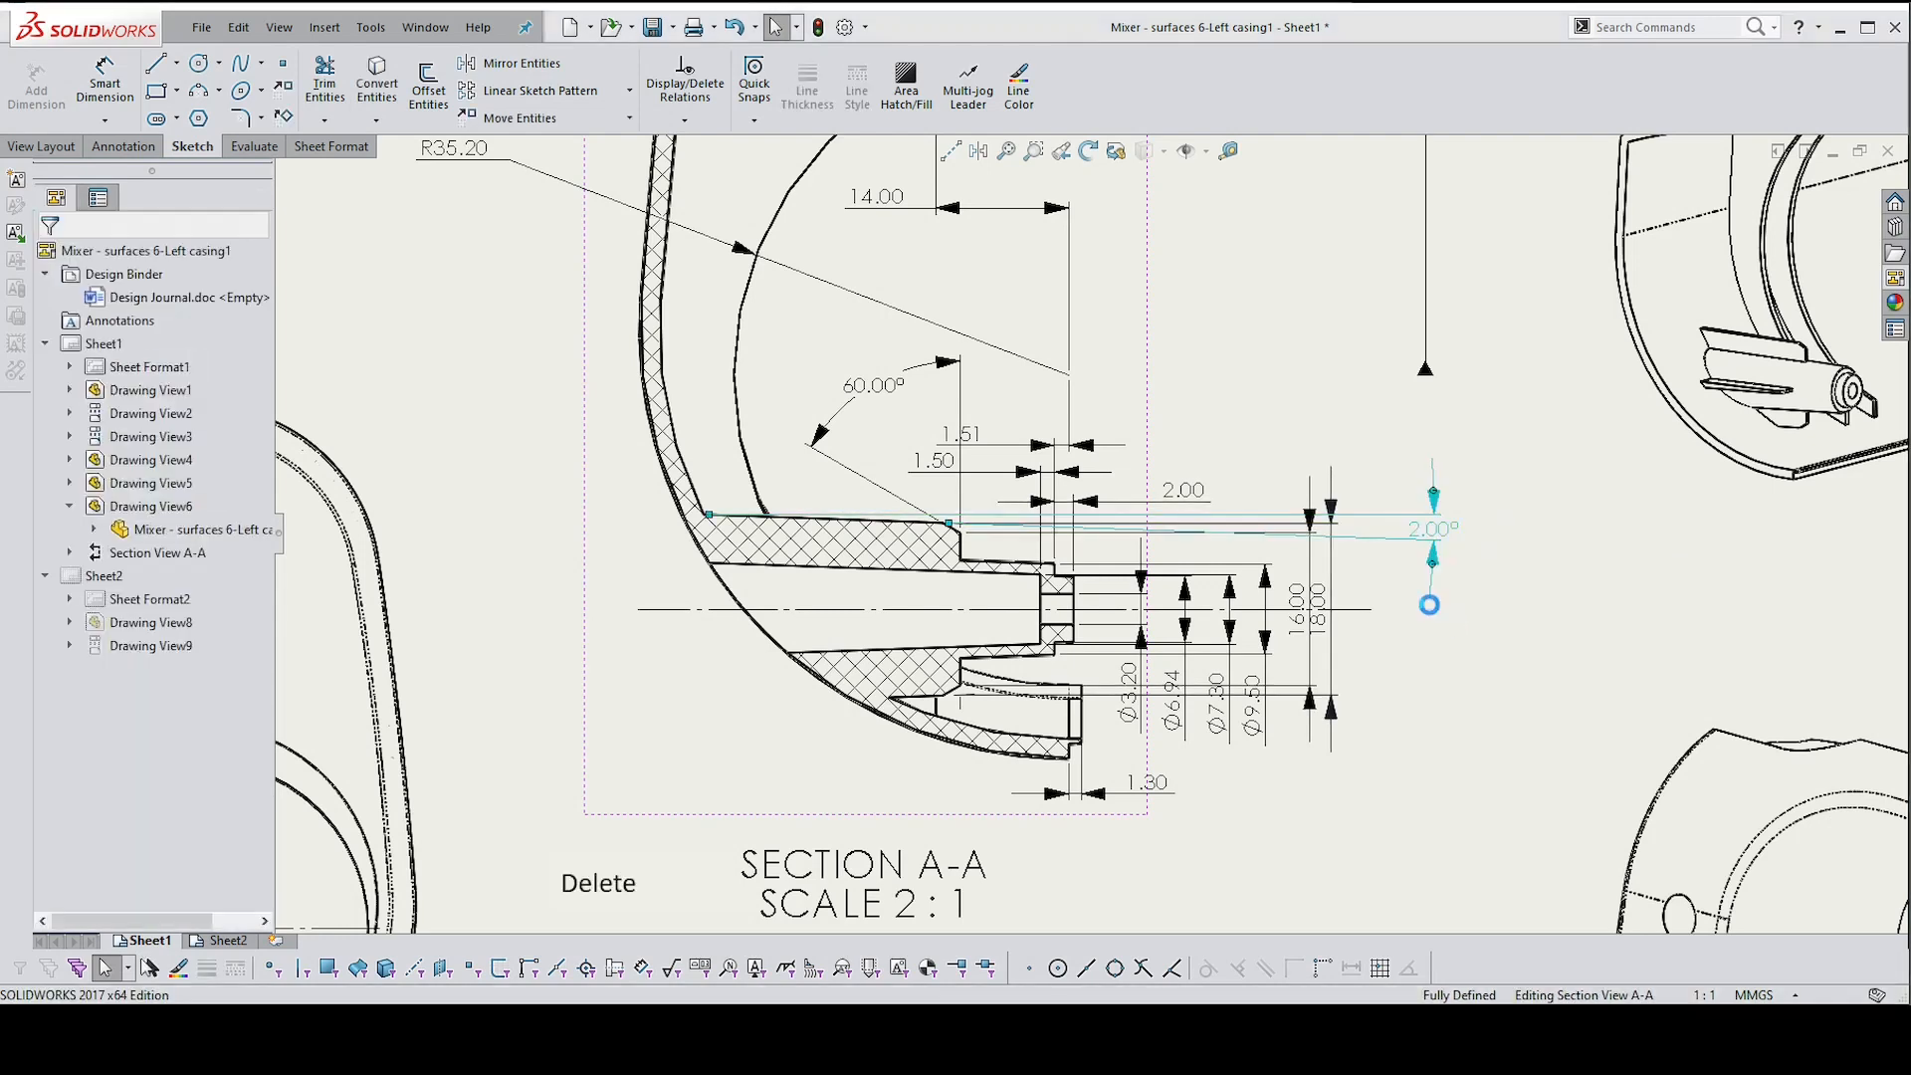
click(1401, 568)
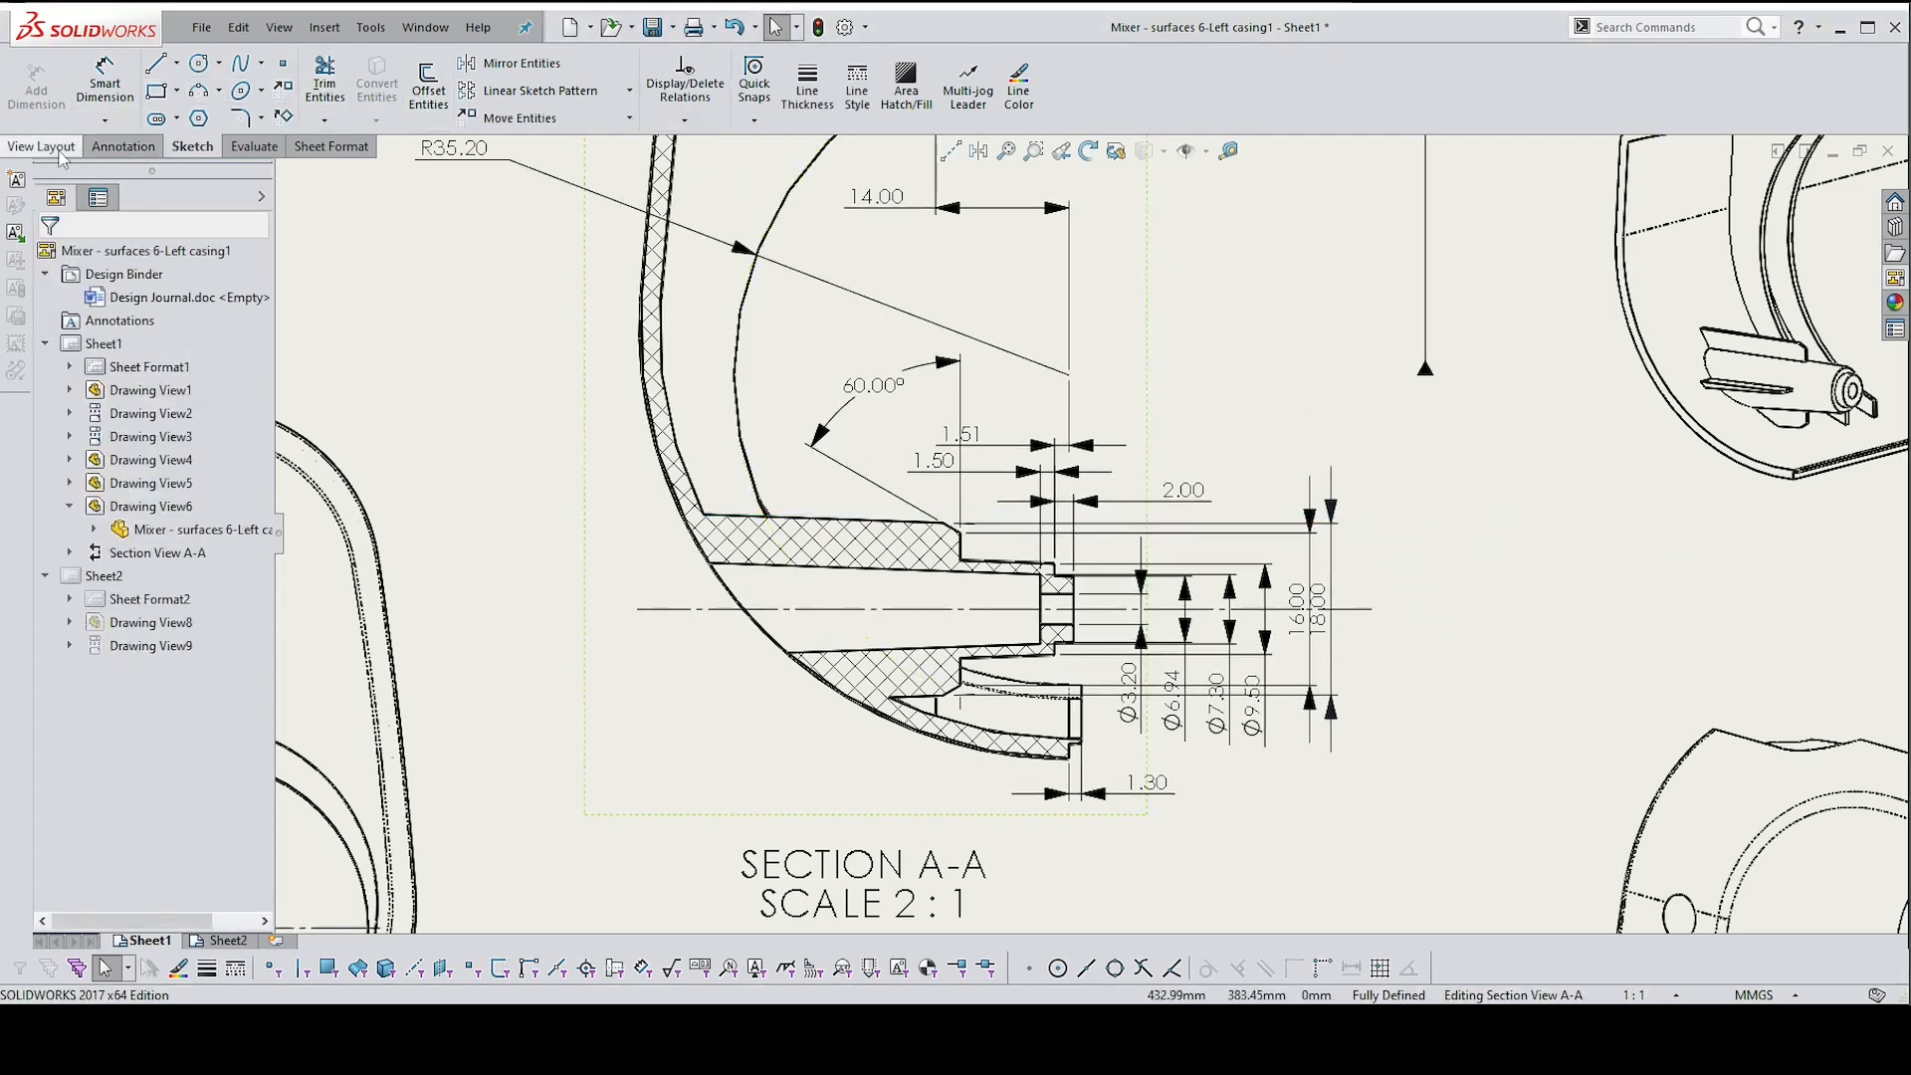
Attach a leader note reading "TAPER 2" to the upper outer edge of the thick boss section
click(113, 145)
click(242, 85)
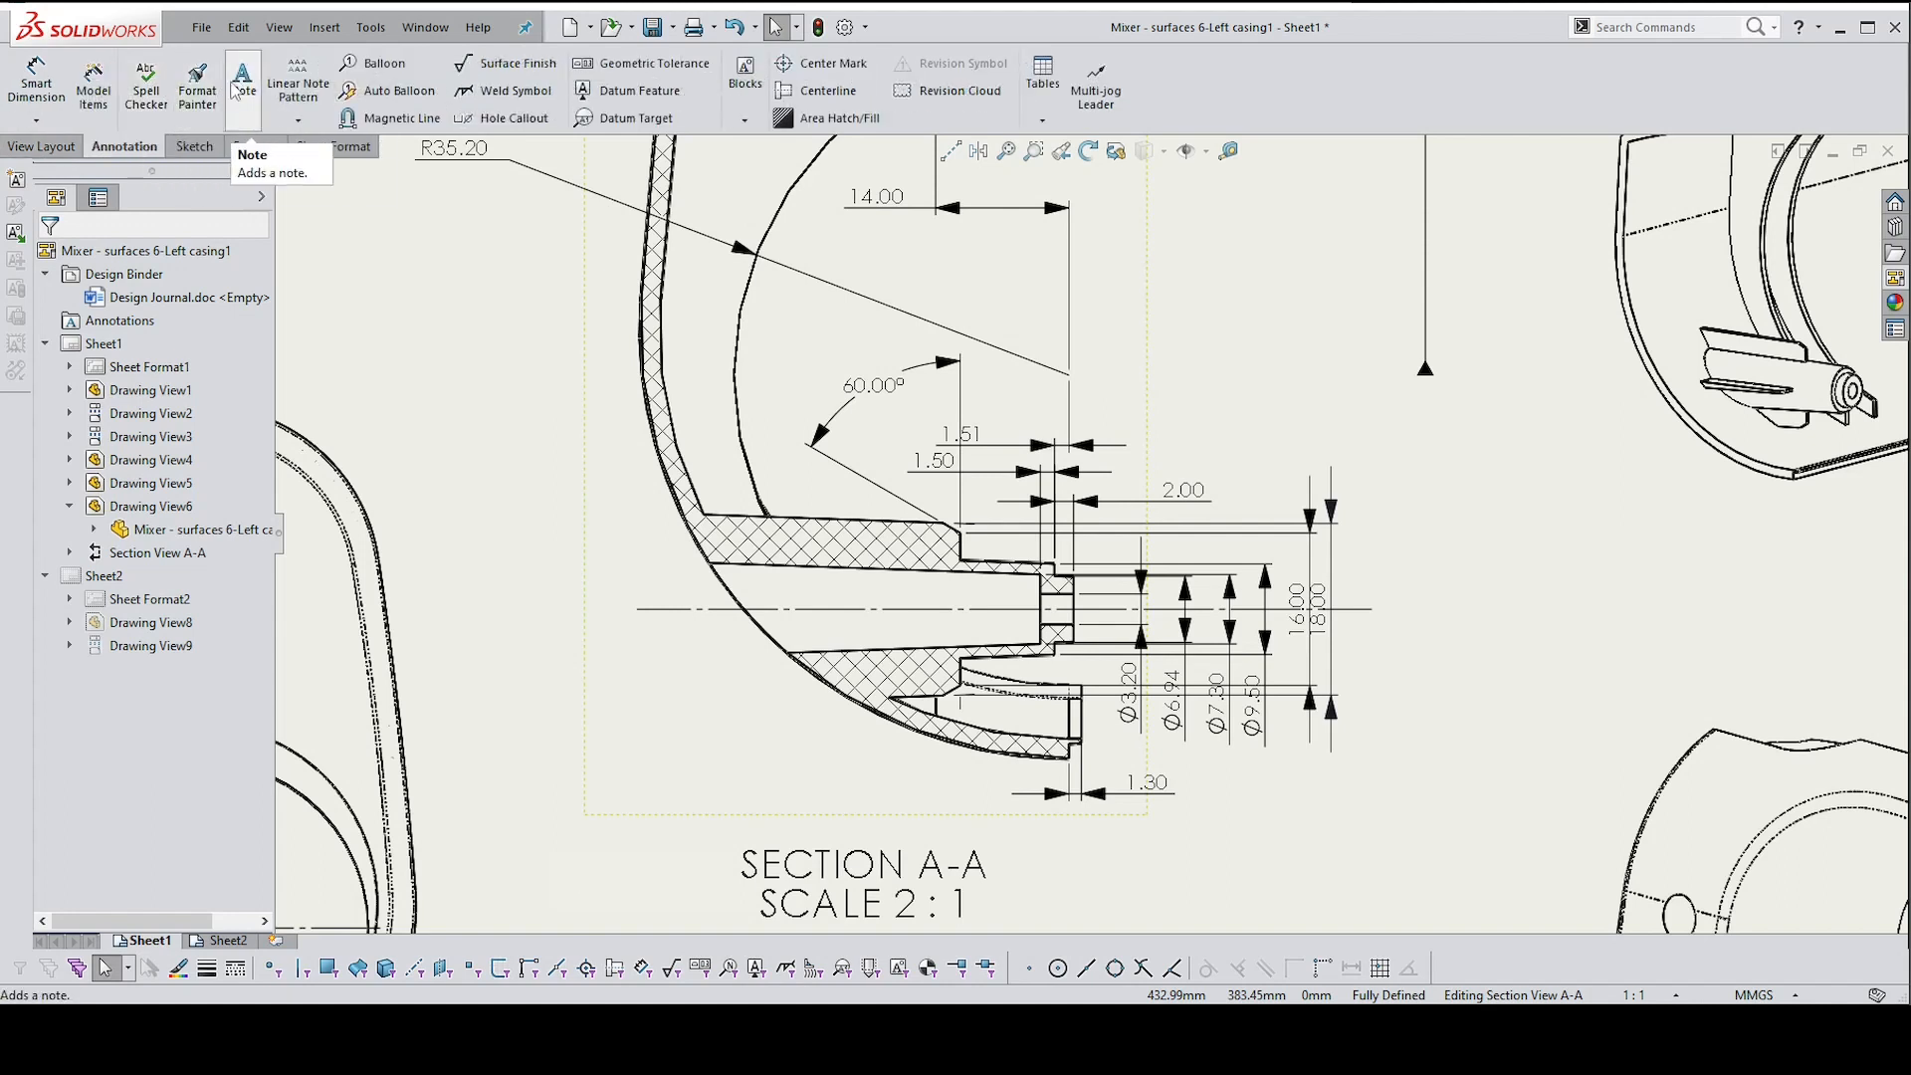
click(873, 523)
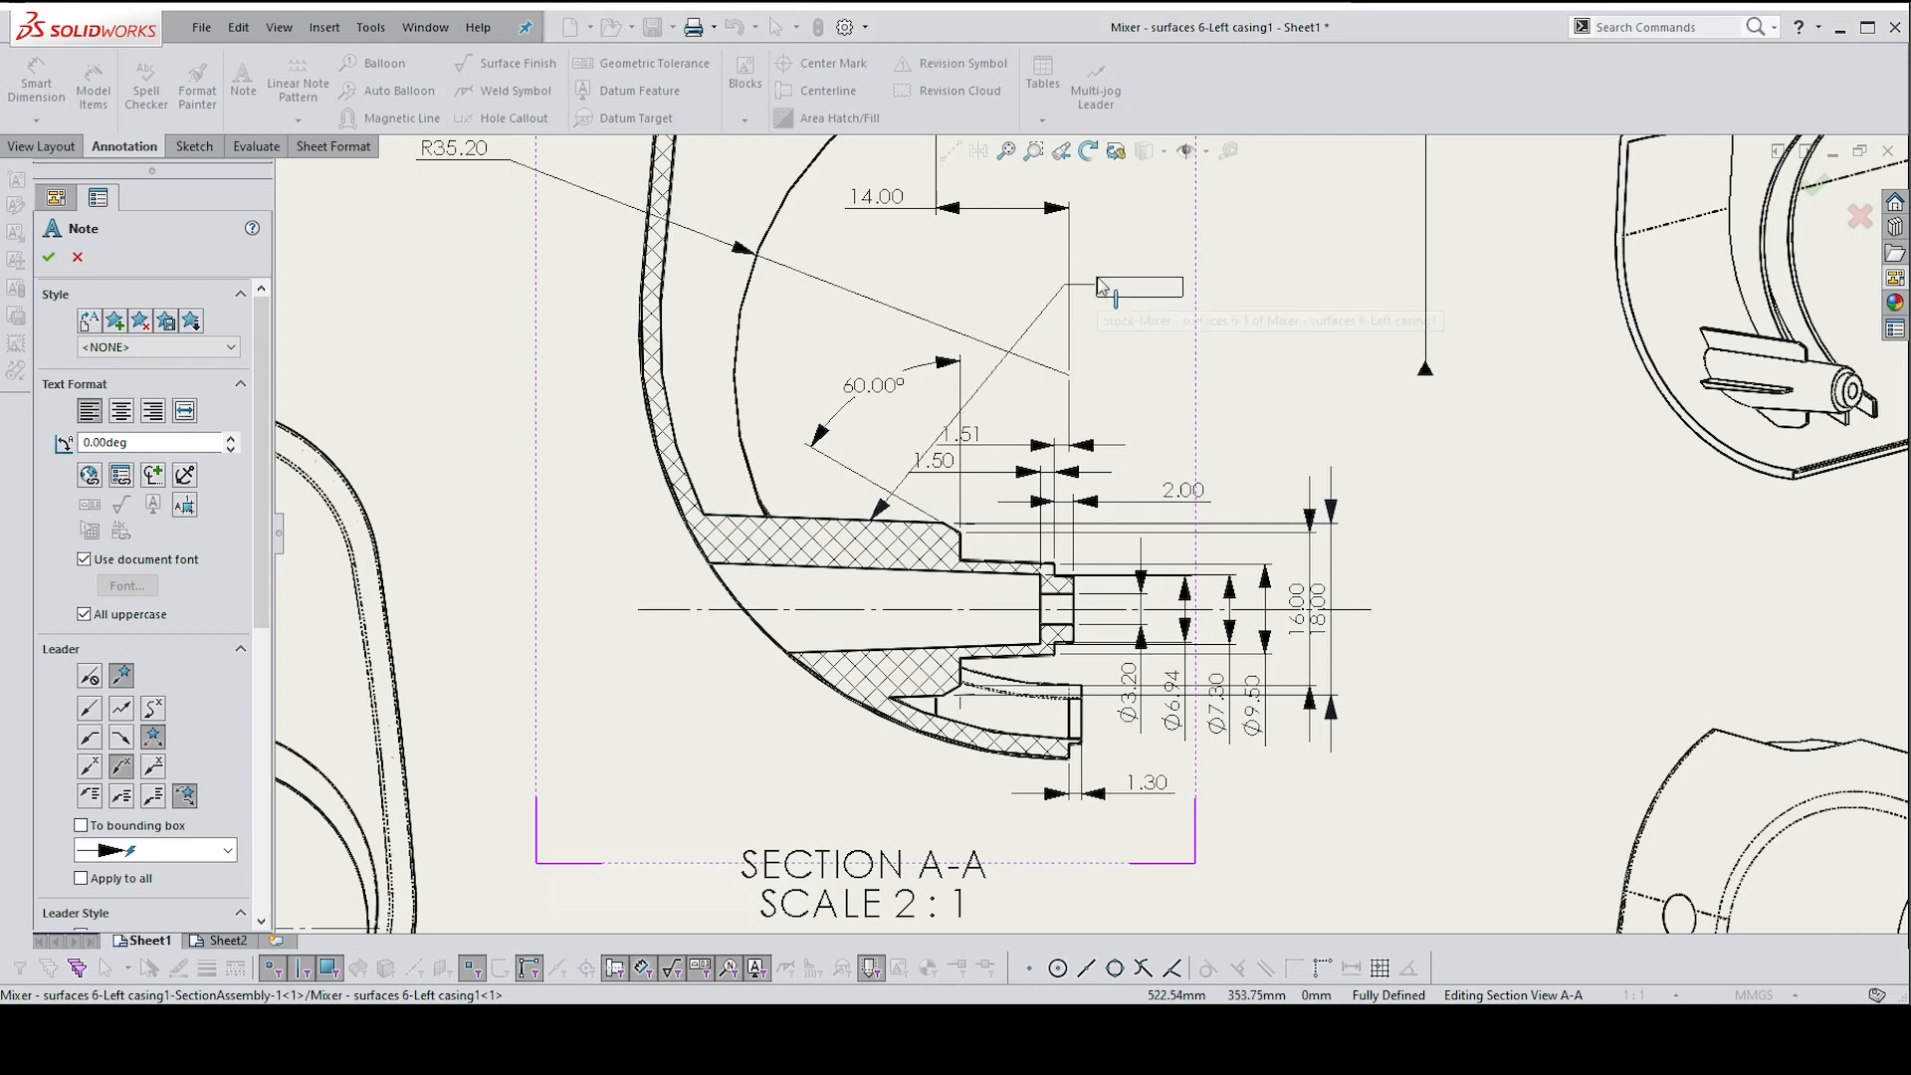
click(1124, 267)
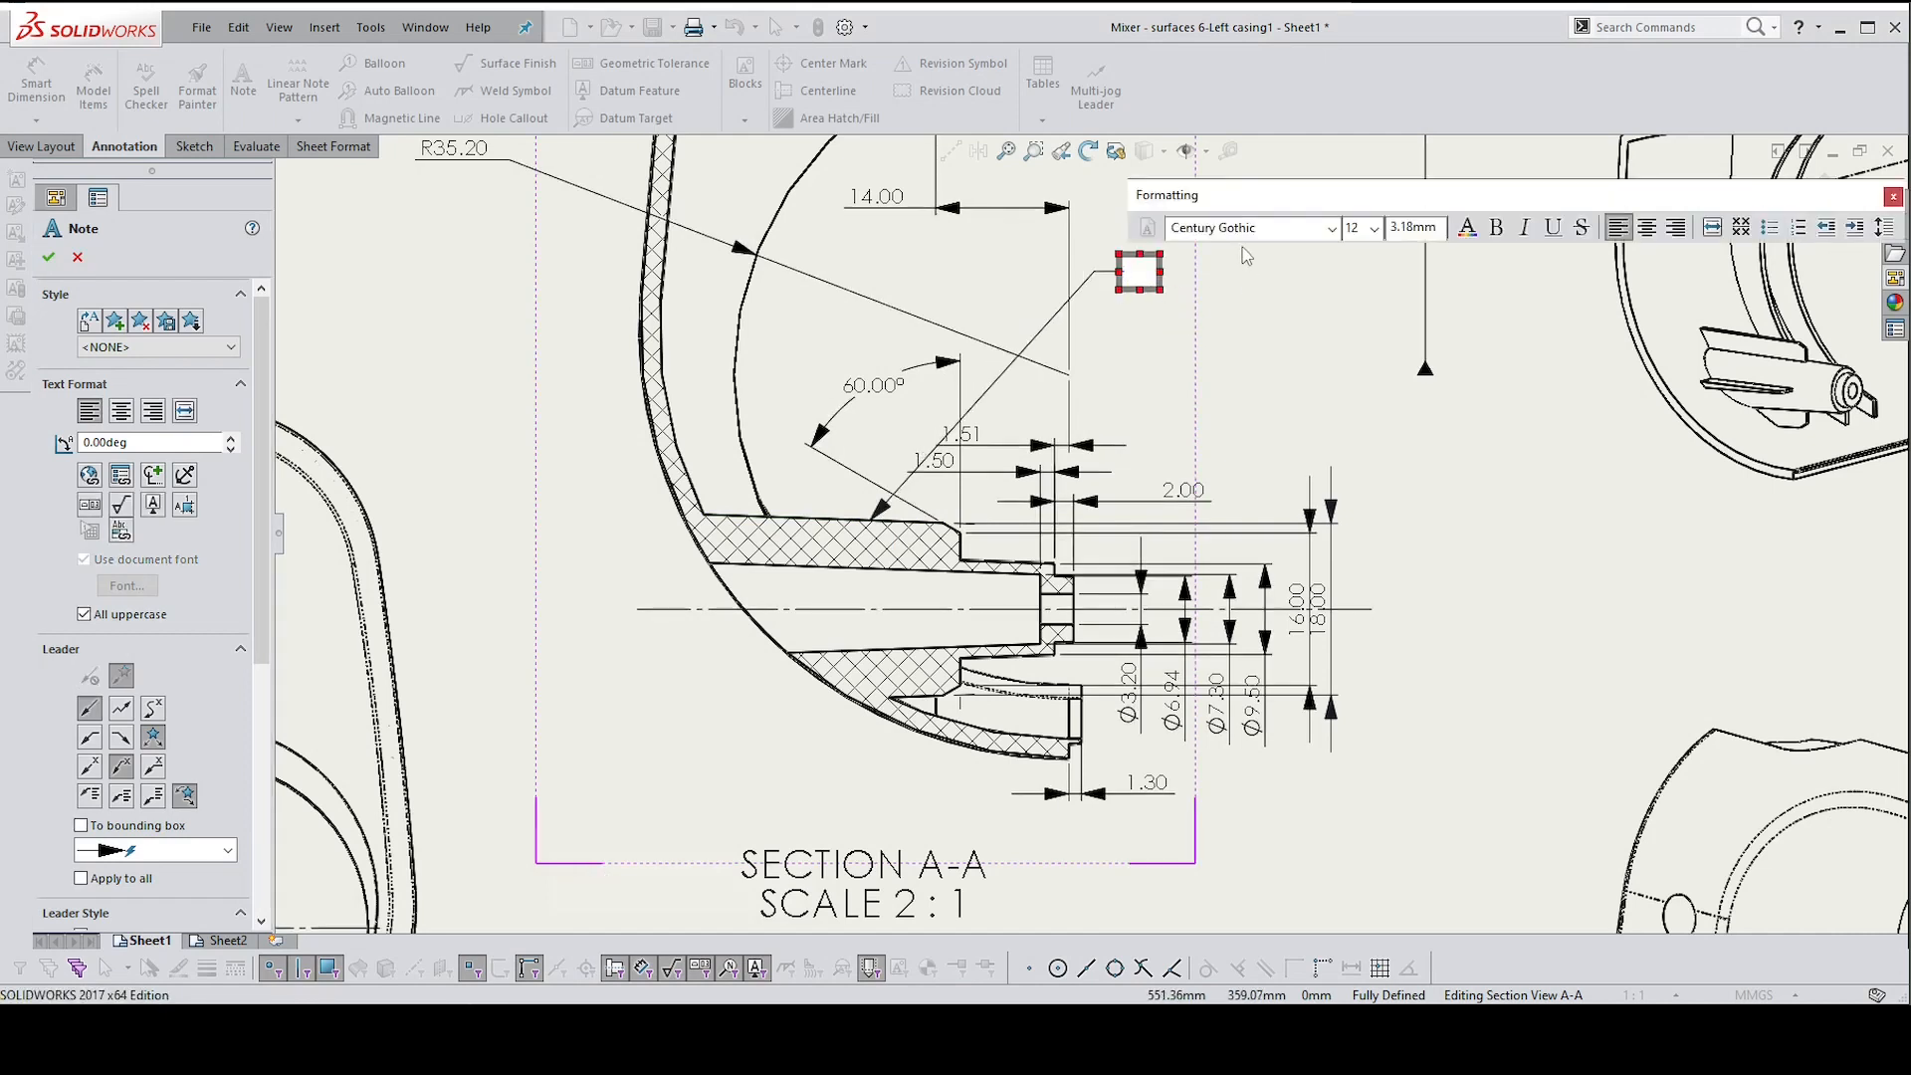
text(TAPER 2)
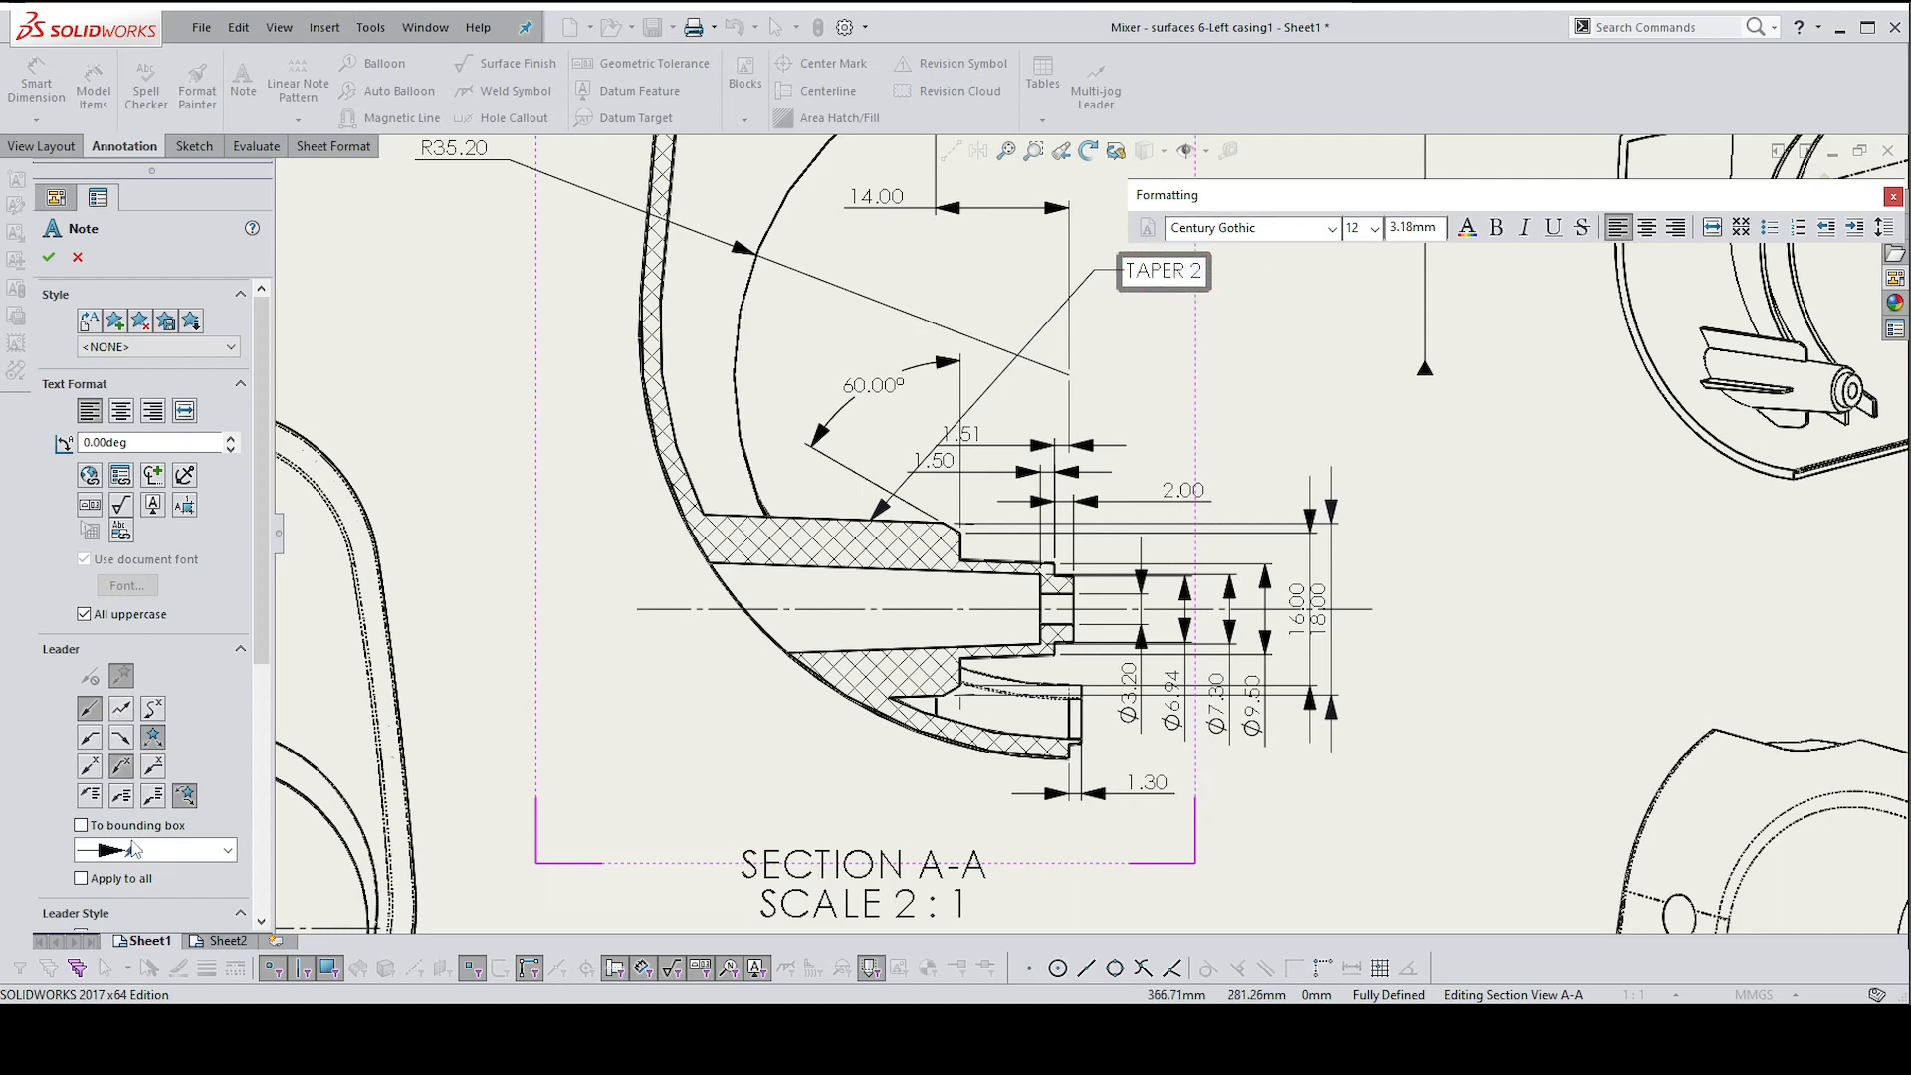
Append a degree symbol to the taper note and move the note outside the casing's curved outer wall
scroll(104, 617, down, 3)
scroll(140, 398, up, 3)
click(153, 475)
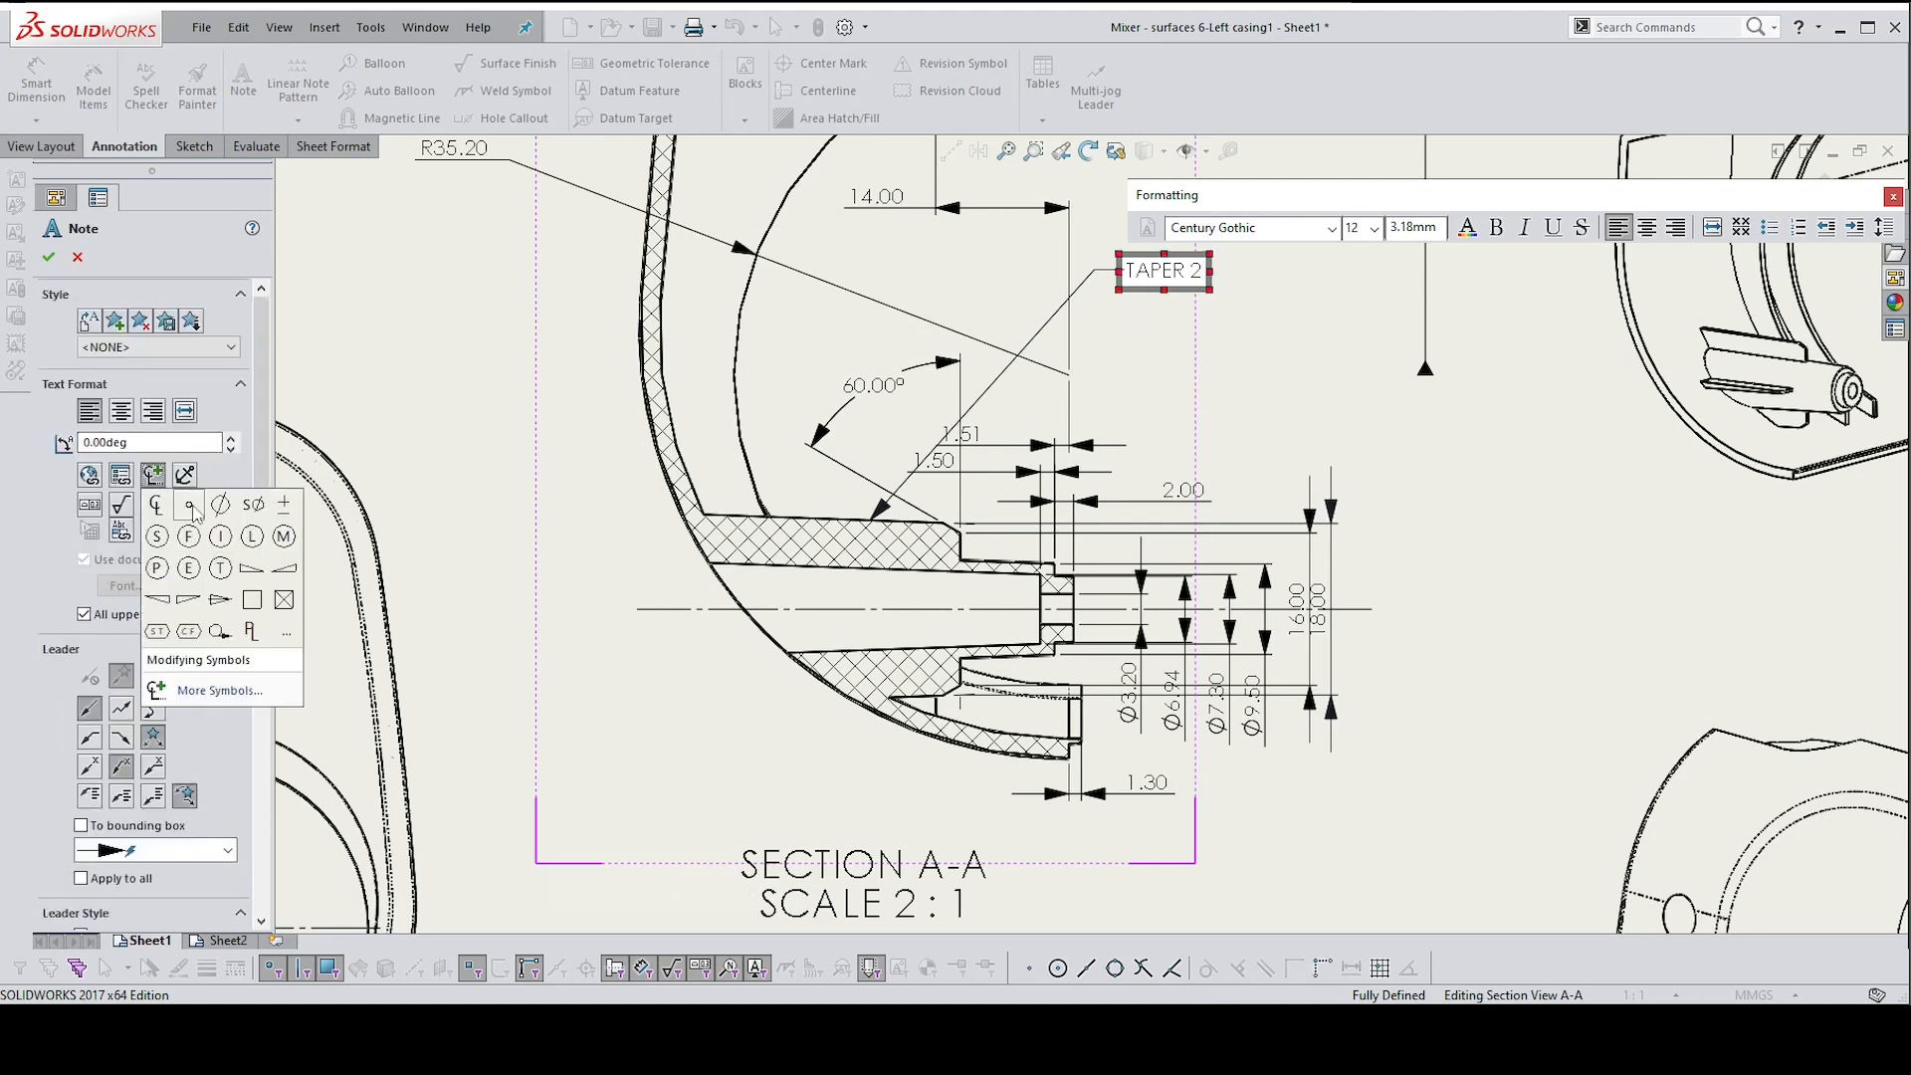
click(191, 509)
click(1400, 394)
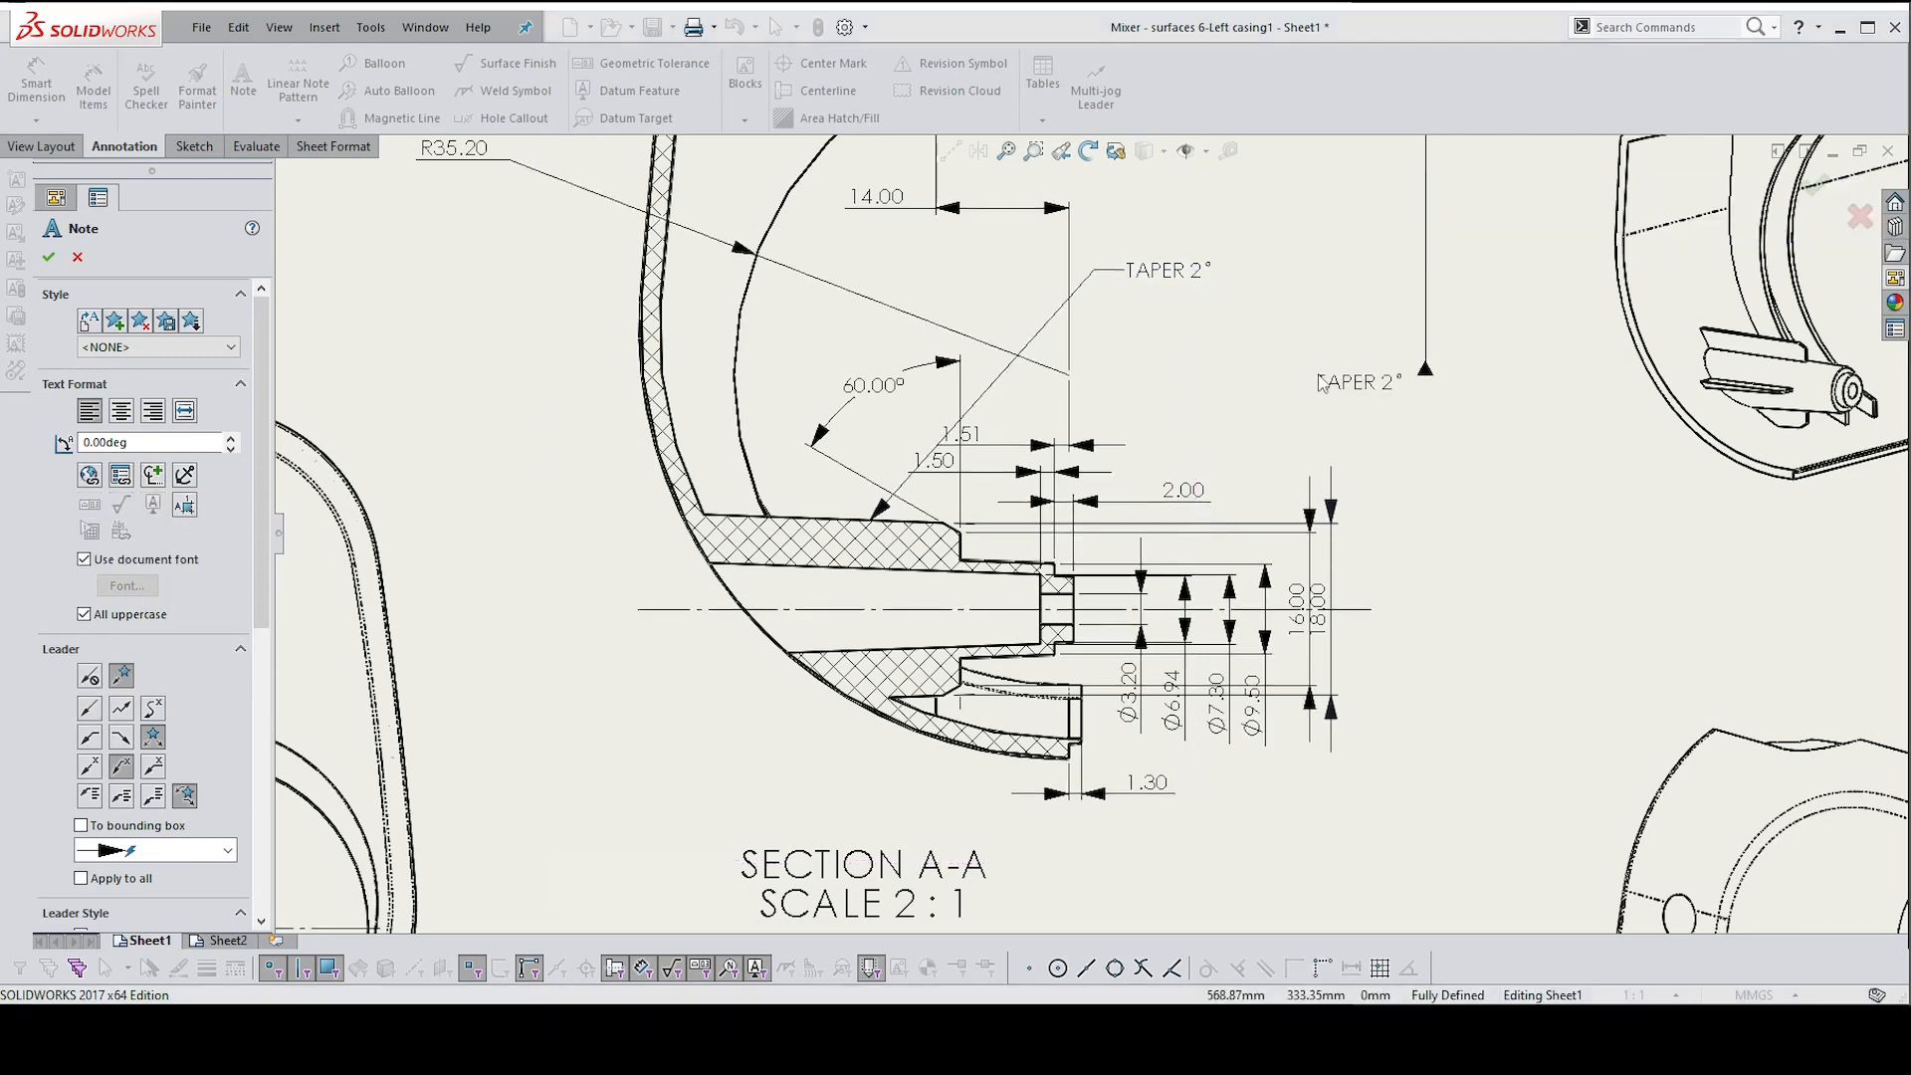
key(Escape)
drag(1152, 275, 473, 310)
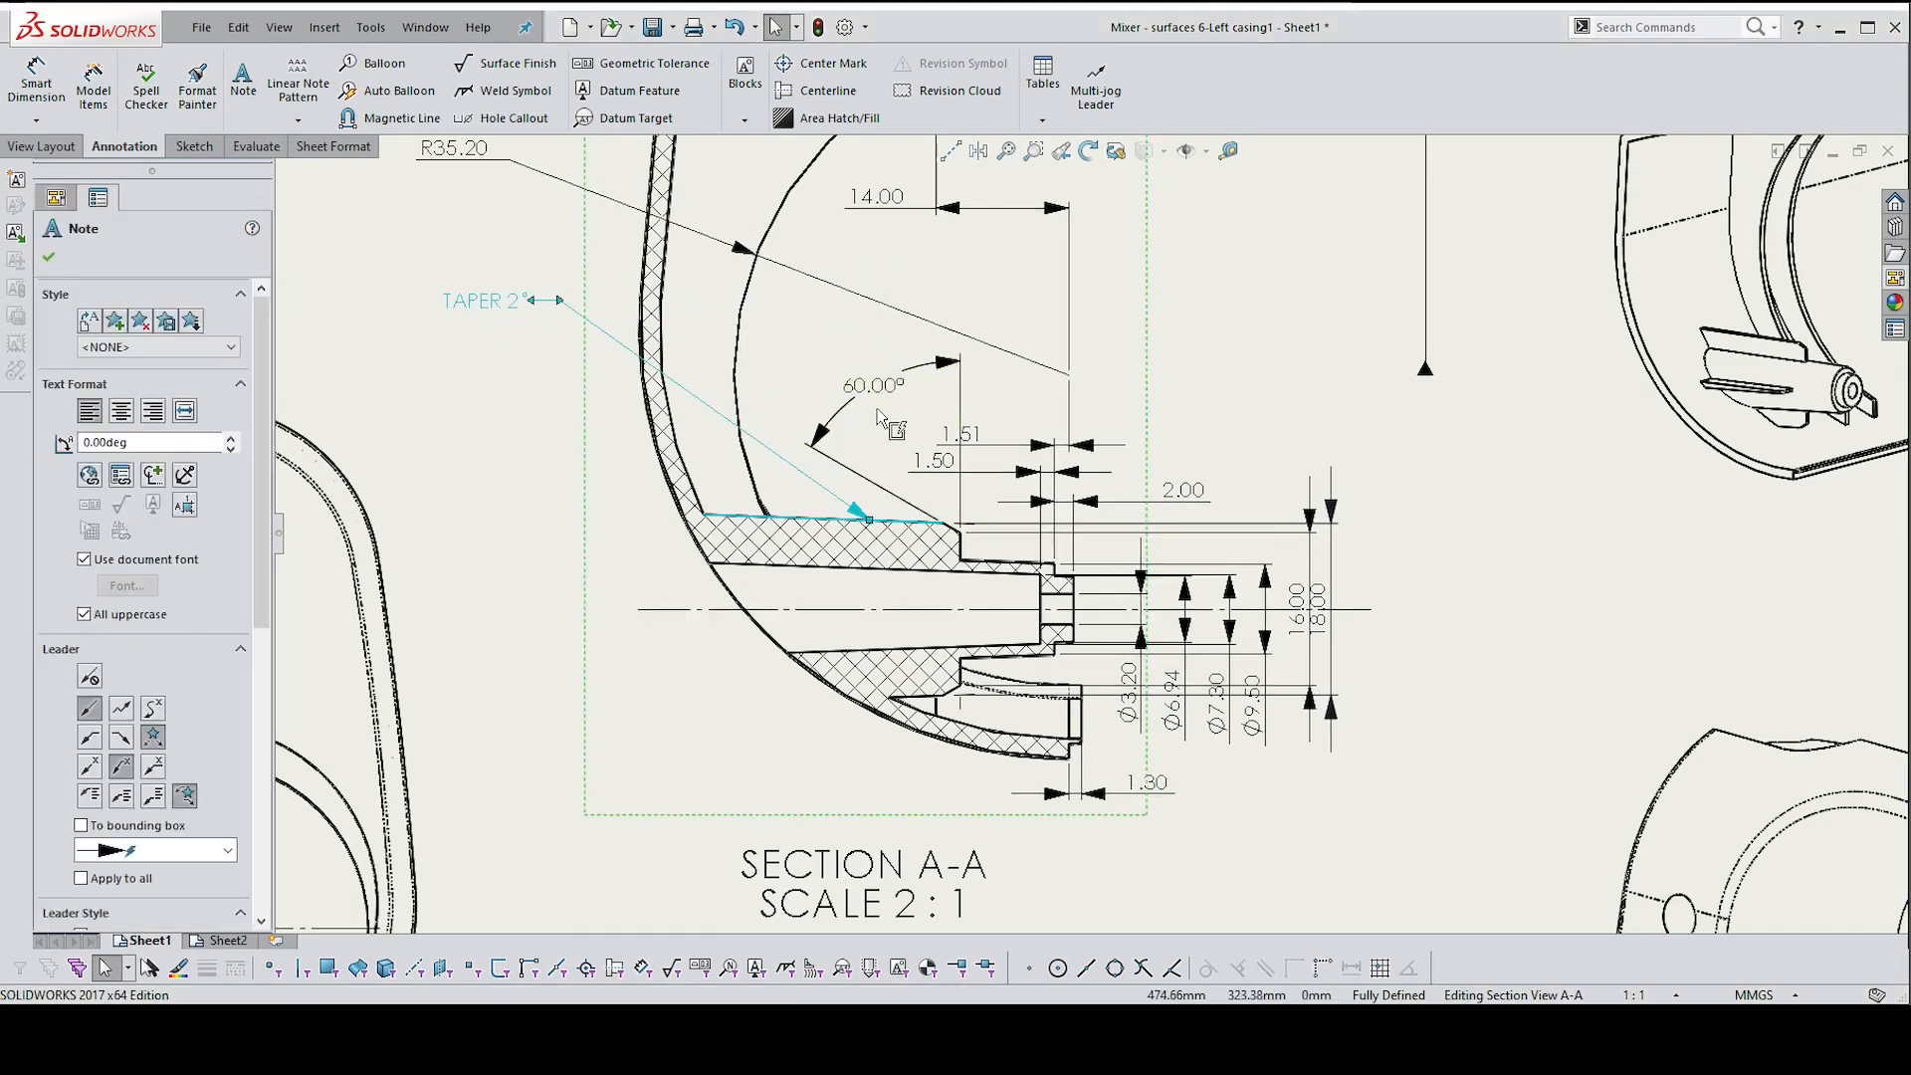
Dimension the horizontal offset between the two stepped end edges of the casing's lower wall, placing it below the section
scroll(1338, 514, down, 5)
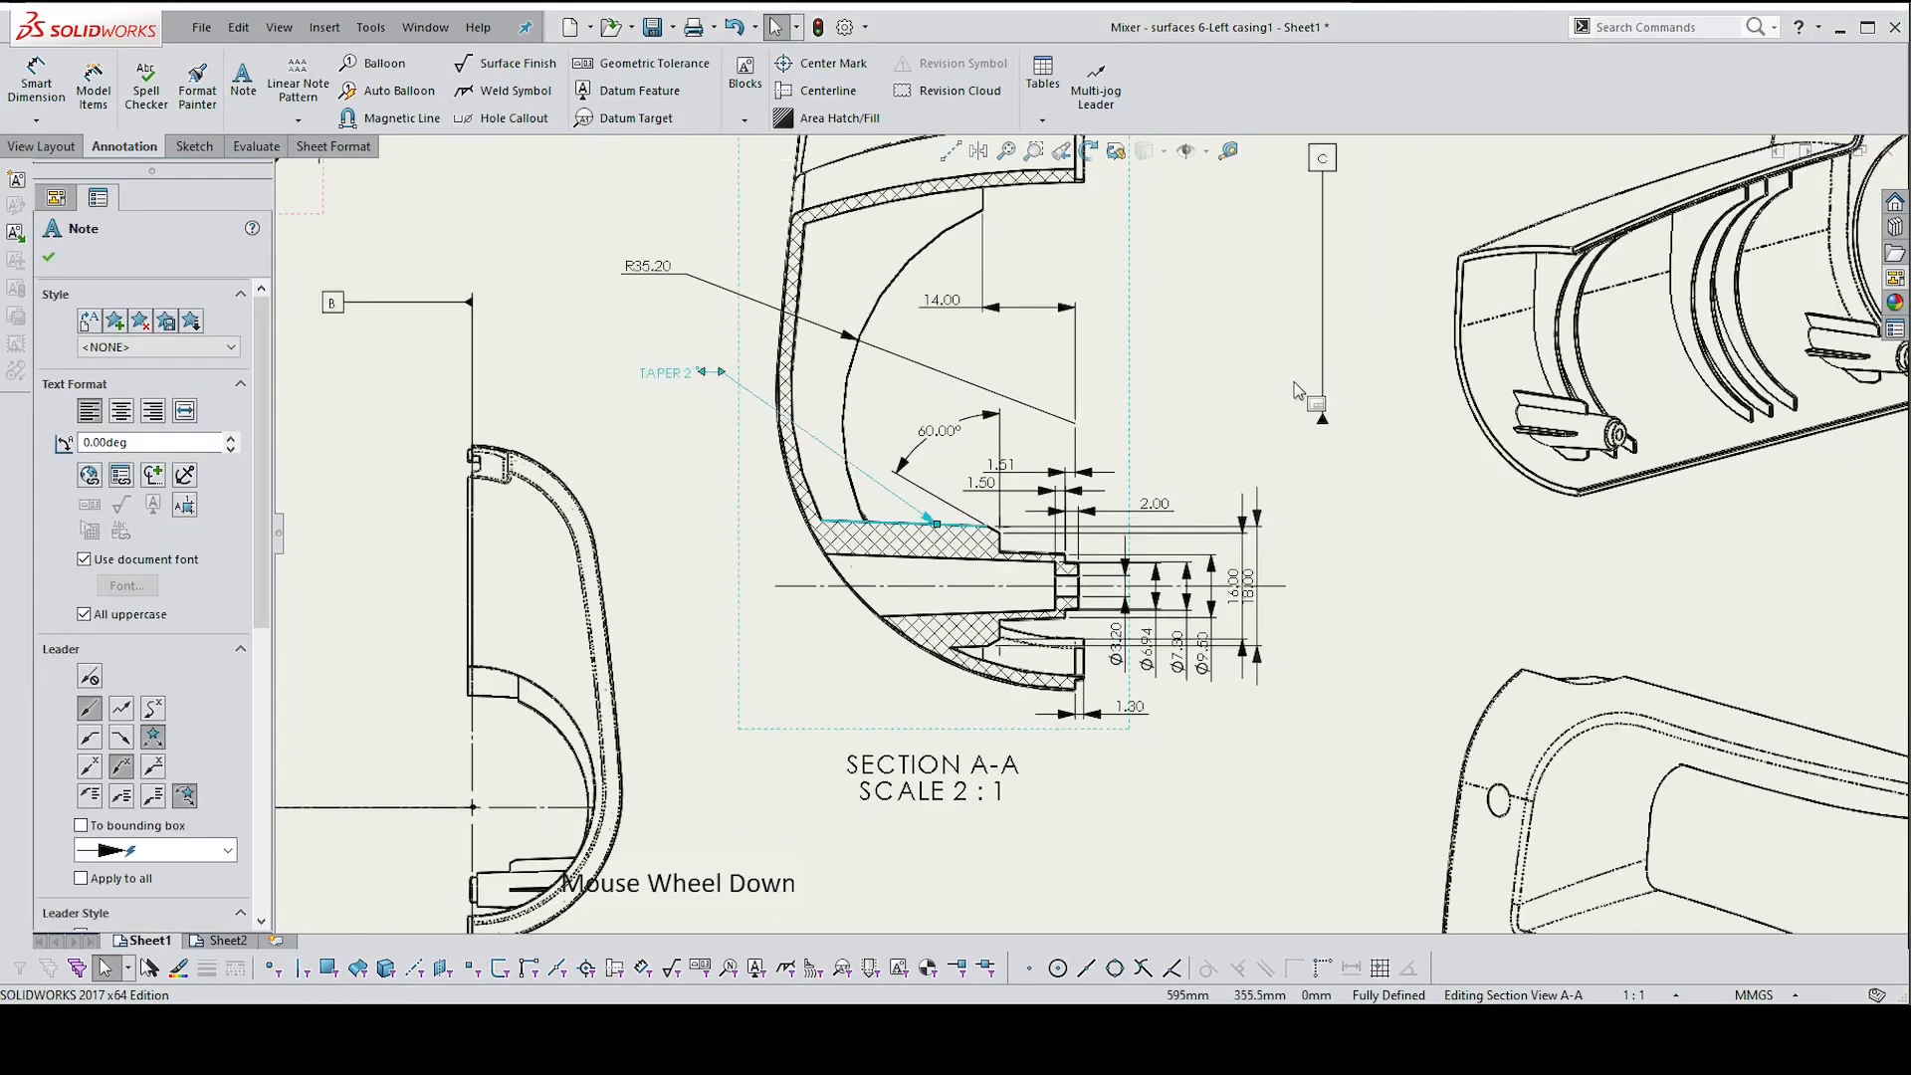
scroll(1293, 547, down, 2)
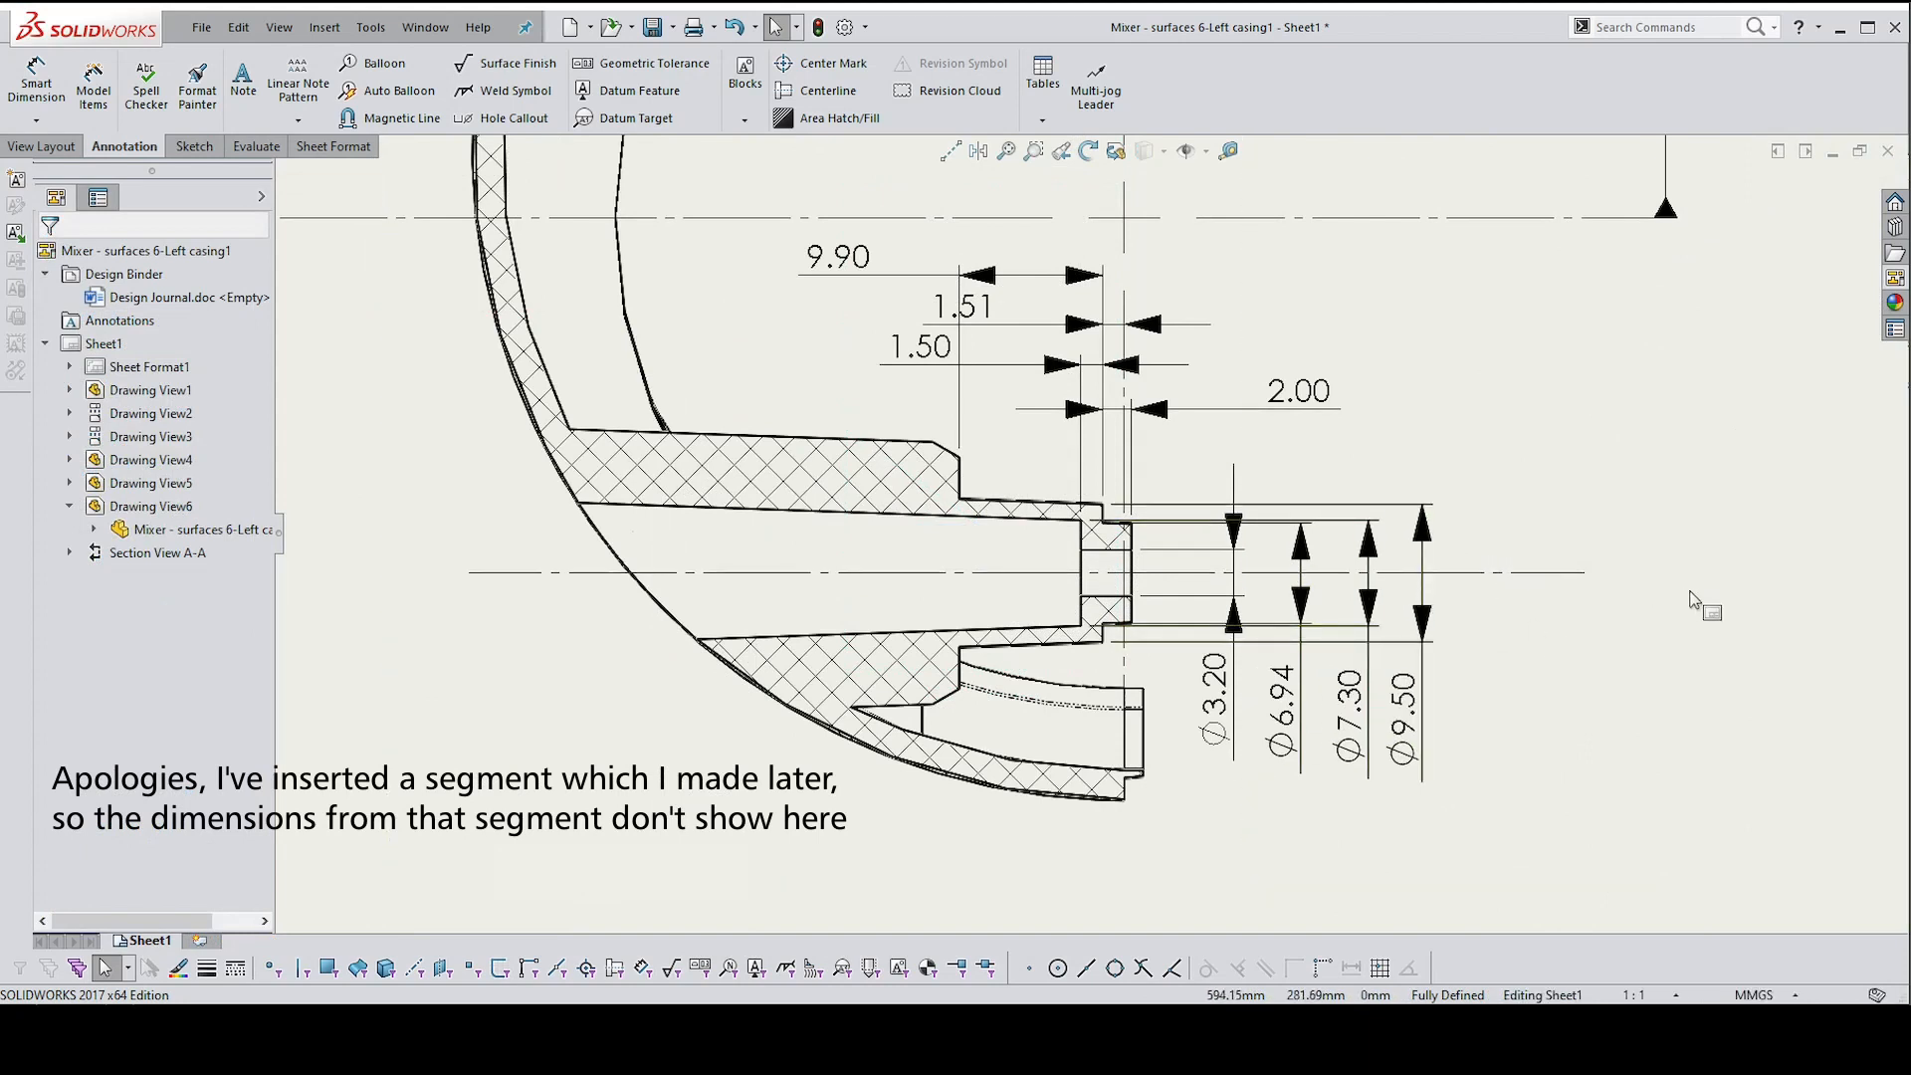
right_drag(1696, 594, 1725, 350)
scroll(1135, 799, up, 1)
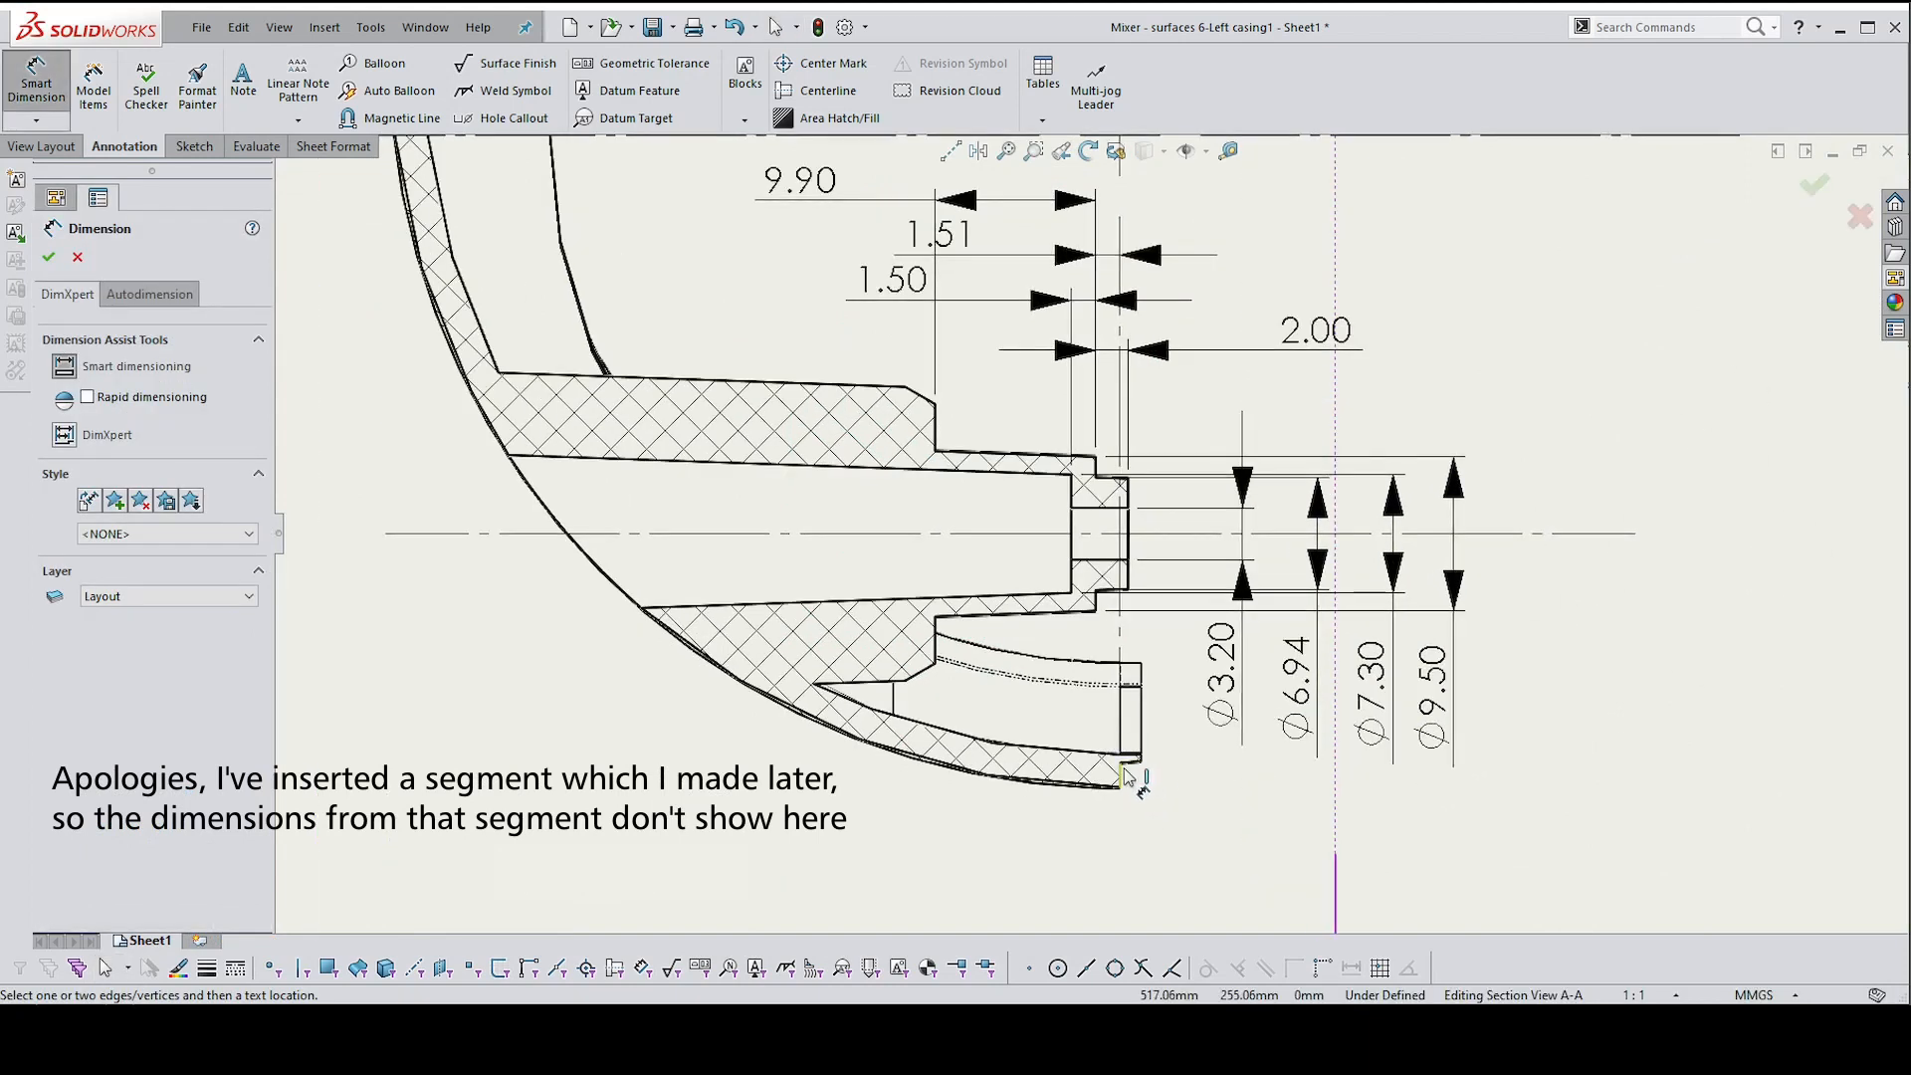
click(1122, 779)
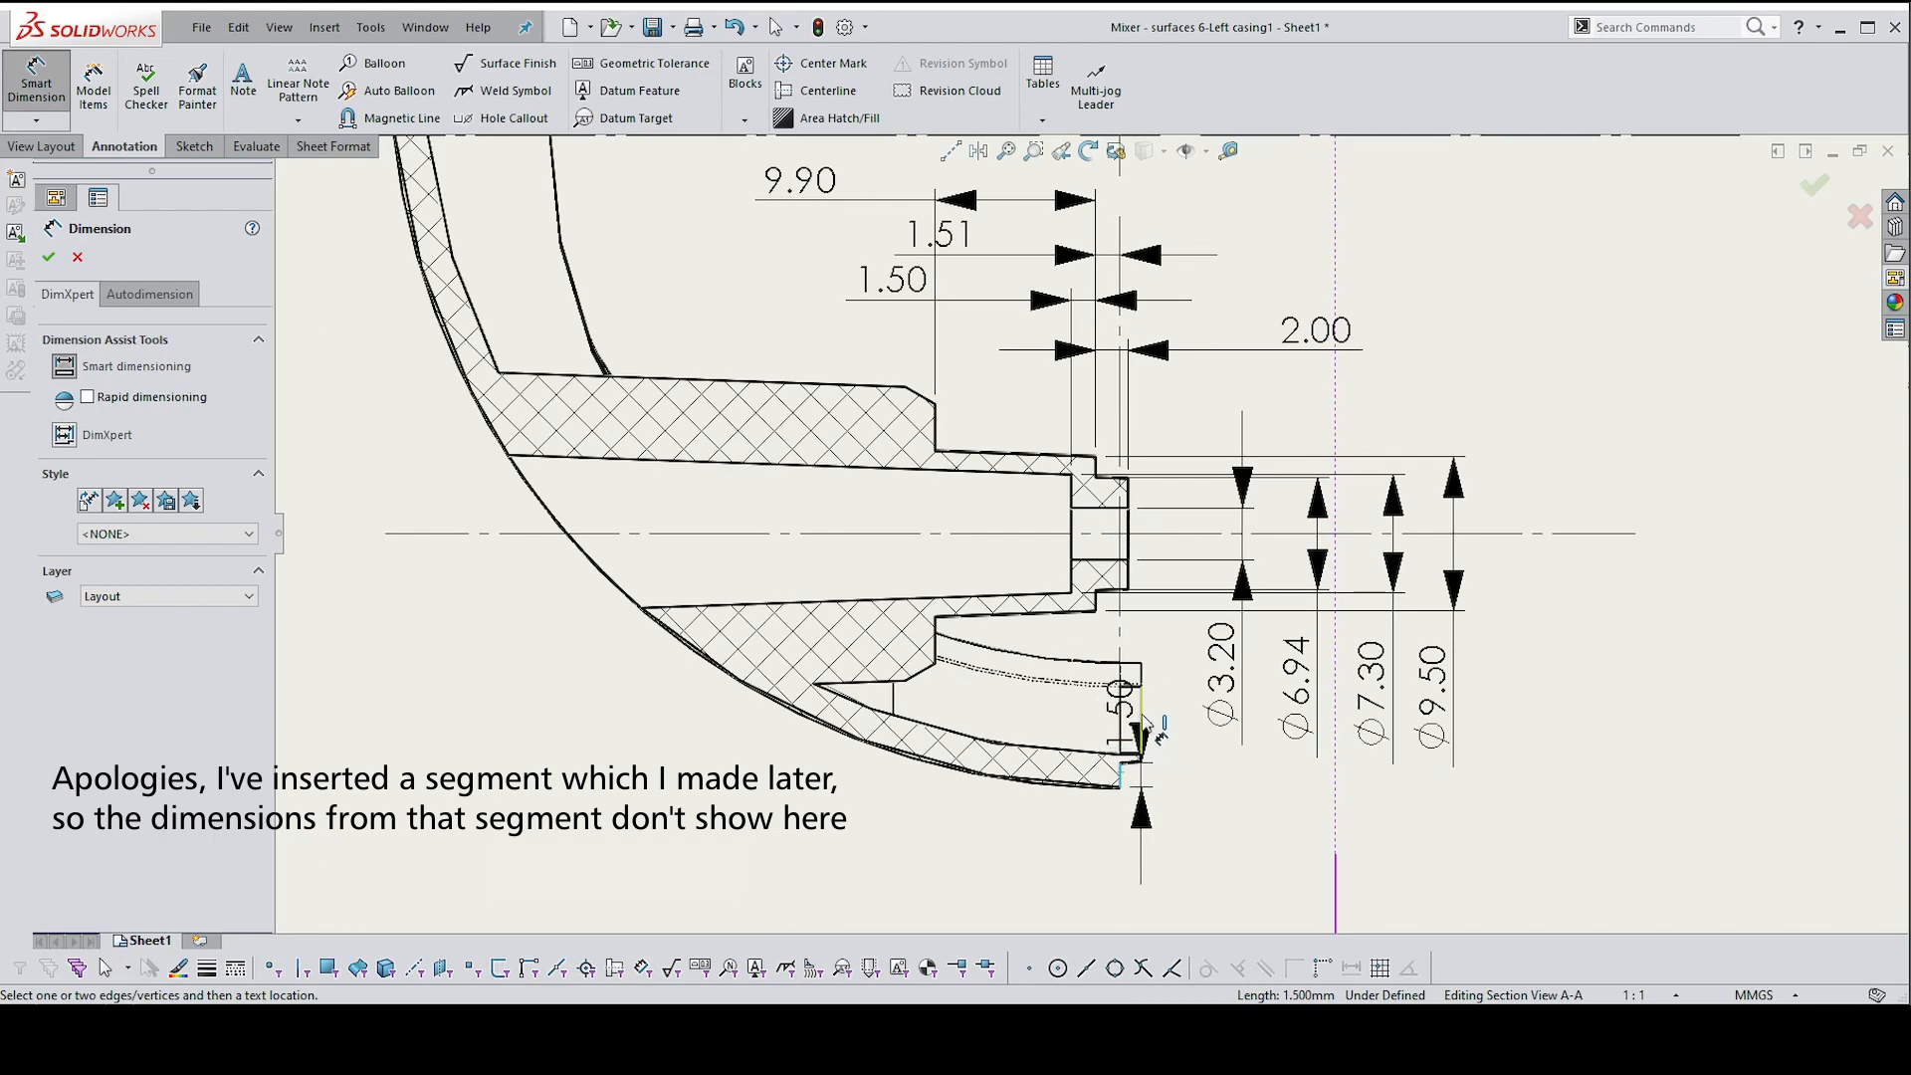
click(1145, 844)
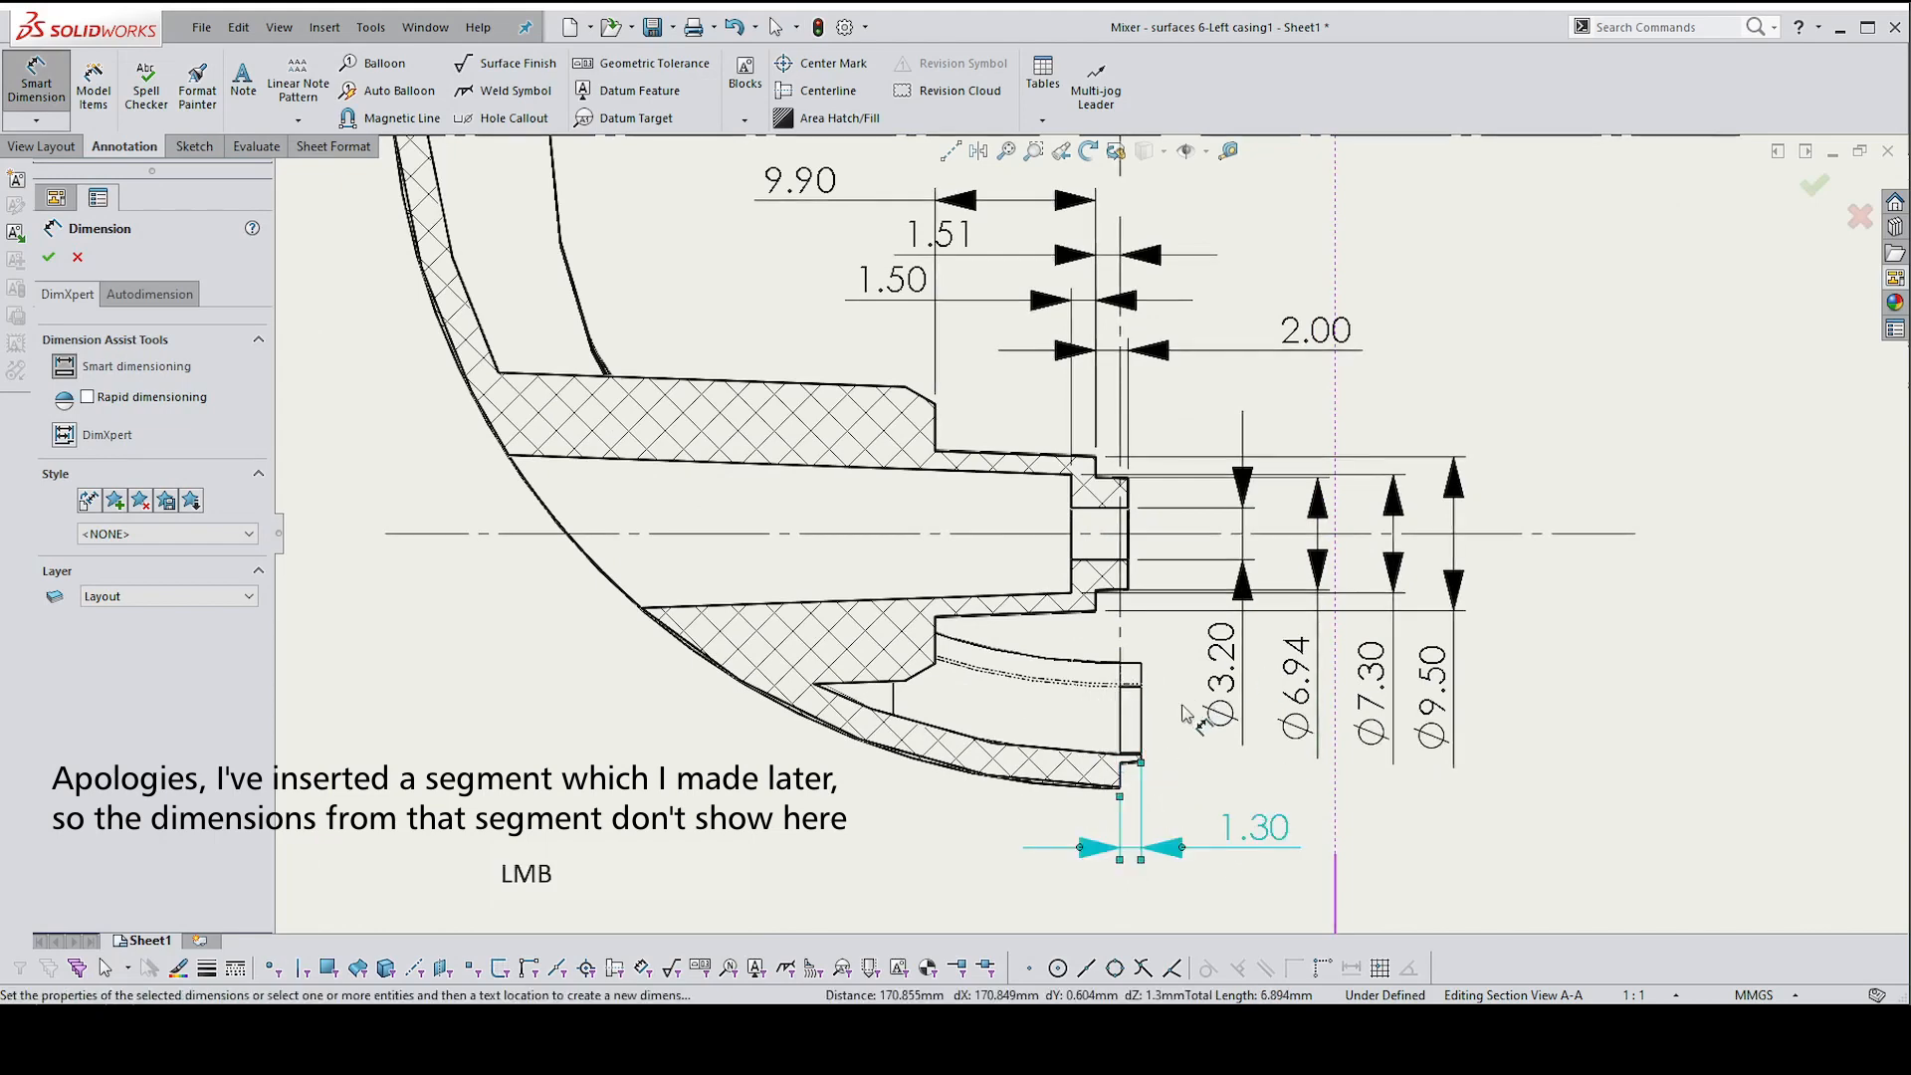
scroll(1100, 791, down, 5)
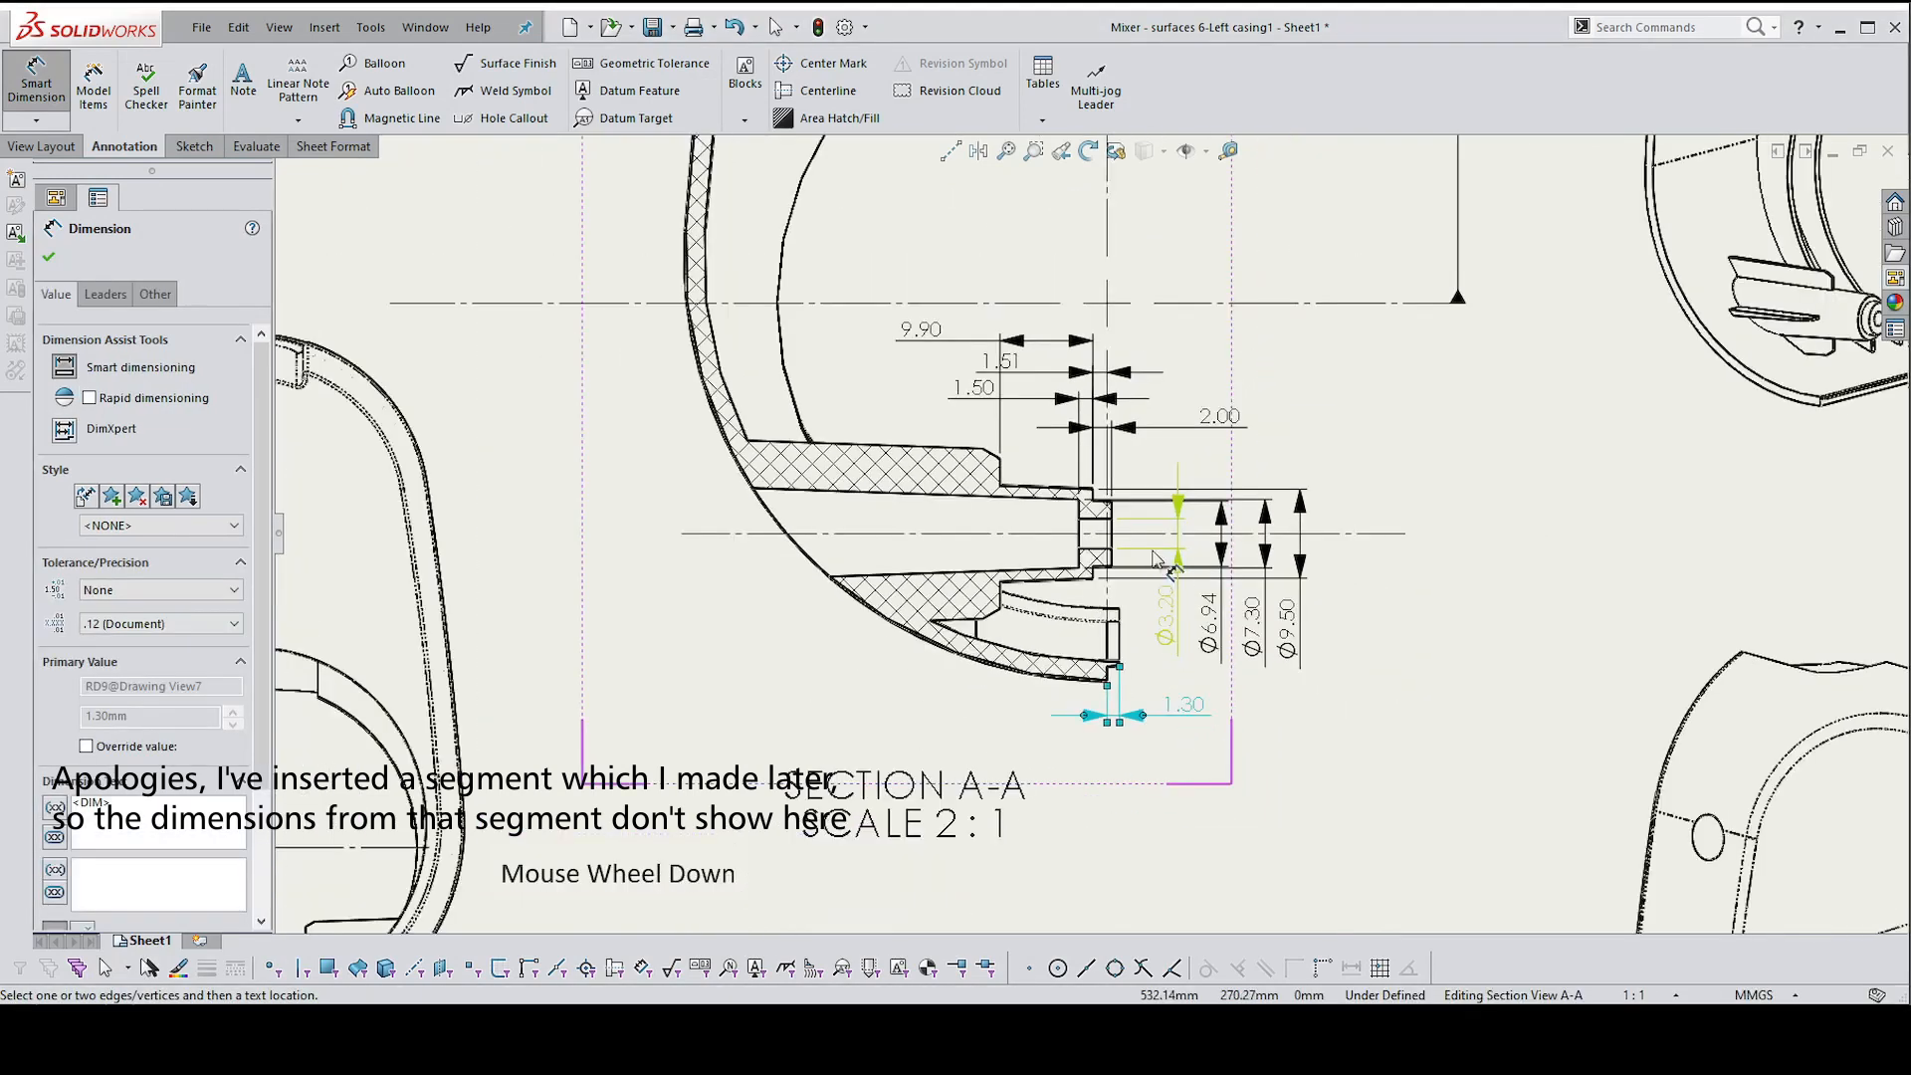
scroll(1075, 538, down, 2)
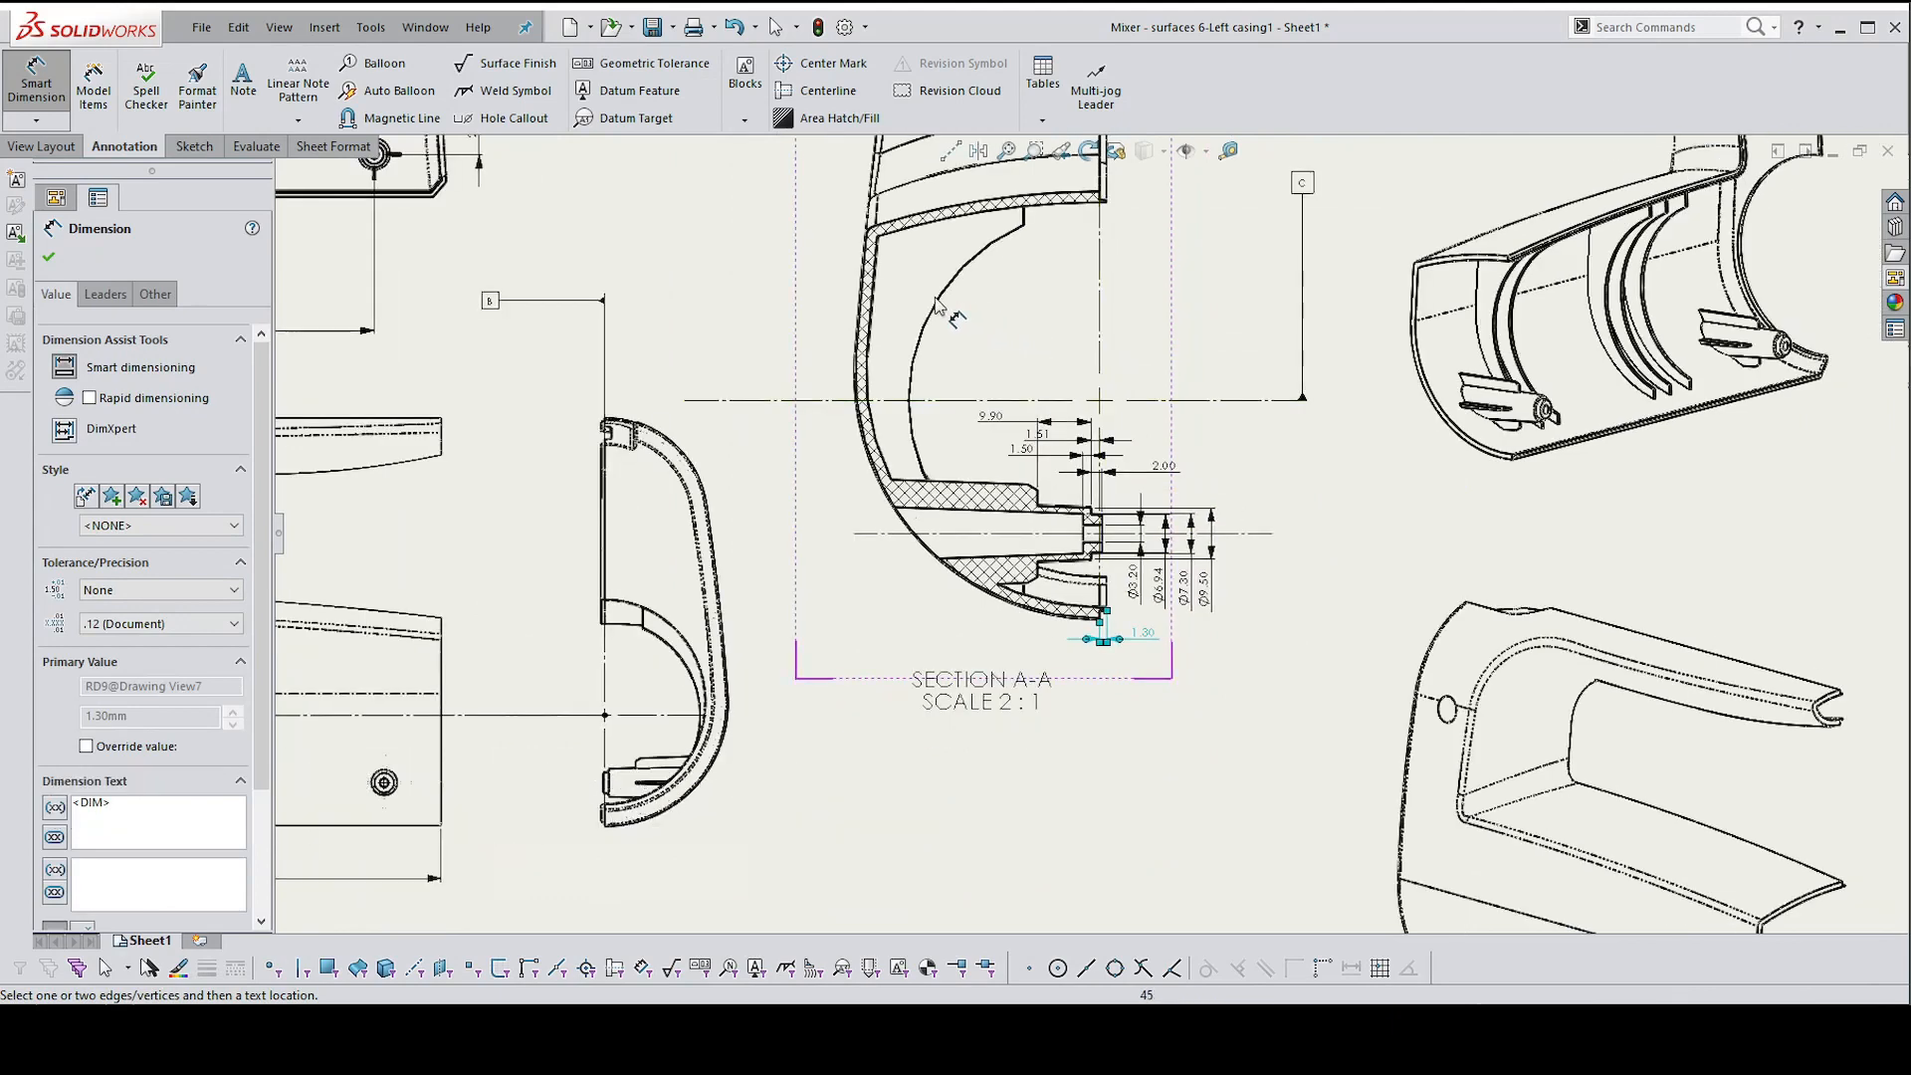
Dimension the horizontal distance from the section's vertical centreline to the short vertical edge atop the large inner arc
click(1101, 261)
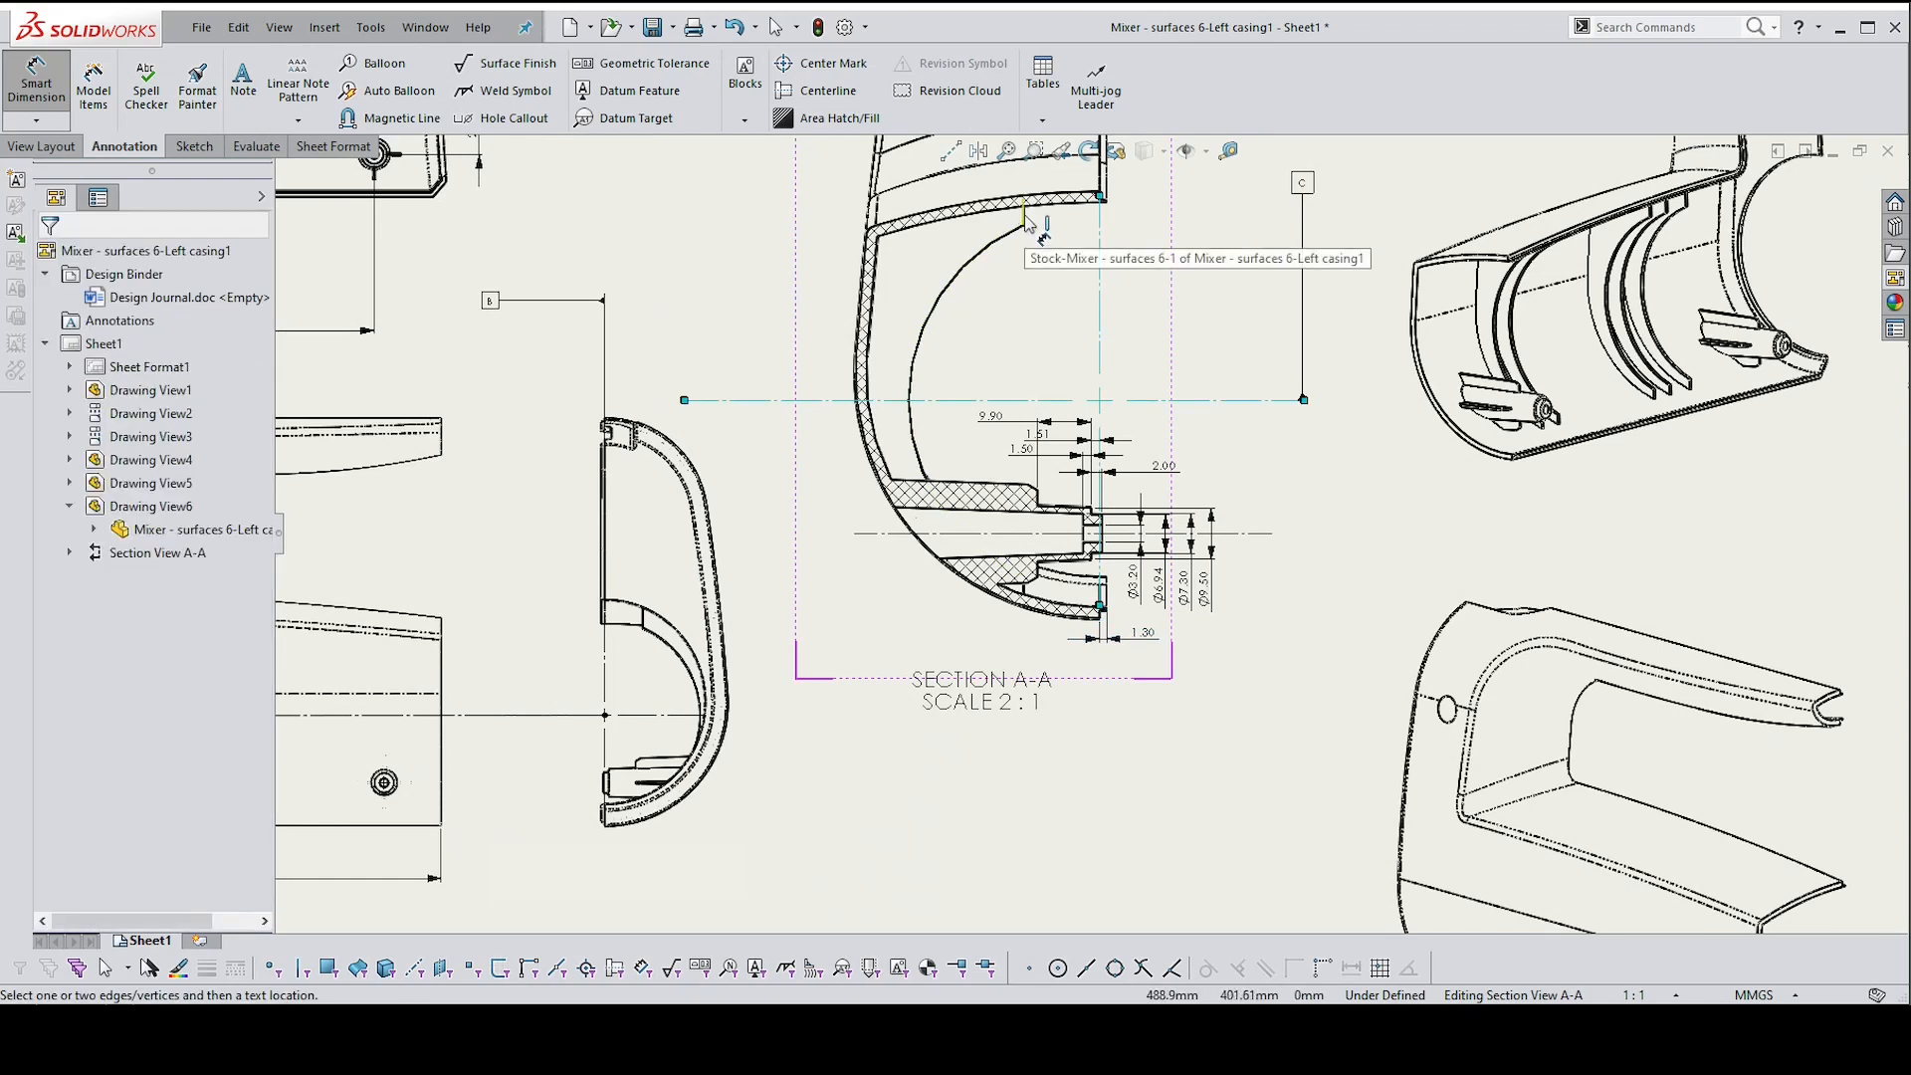
click(1025, 227)
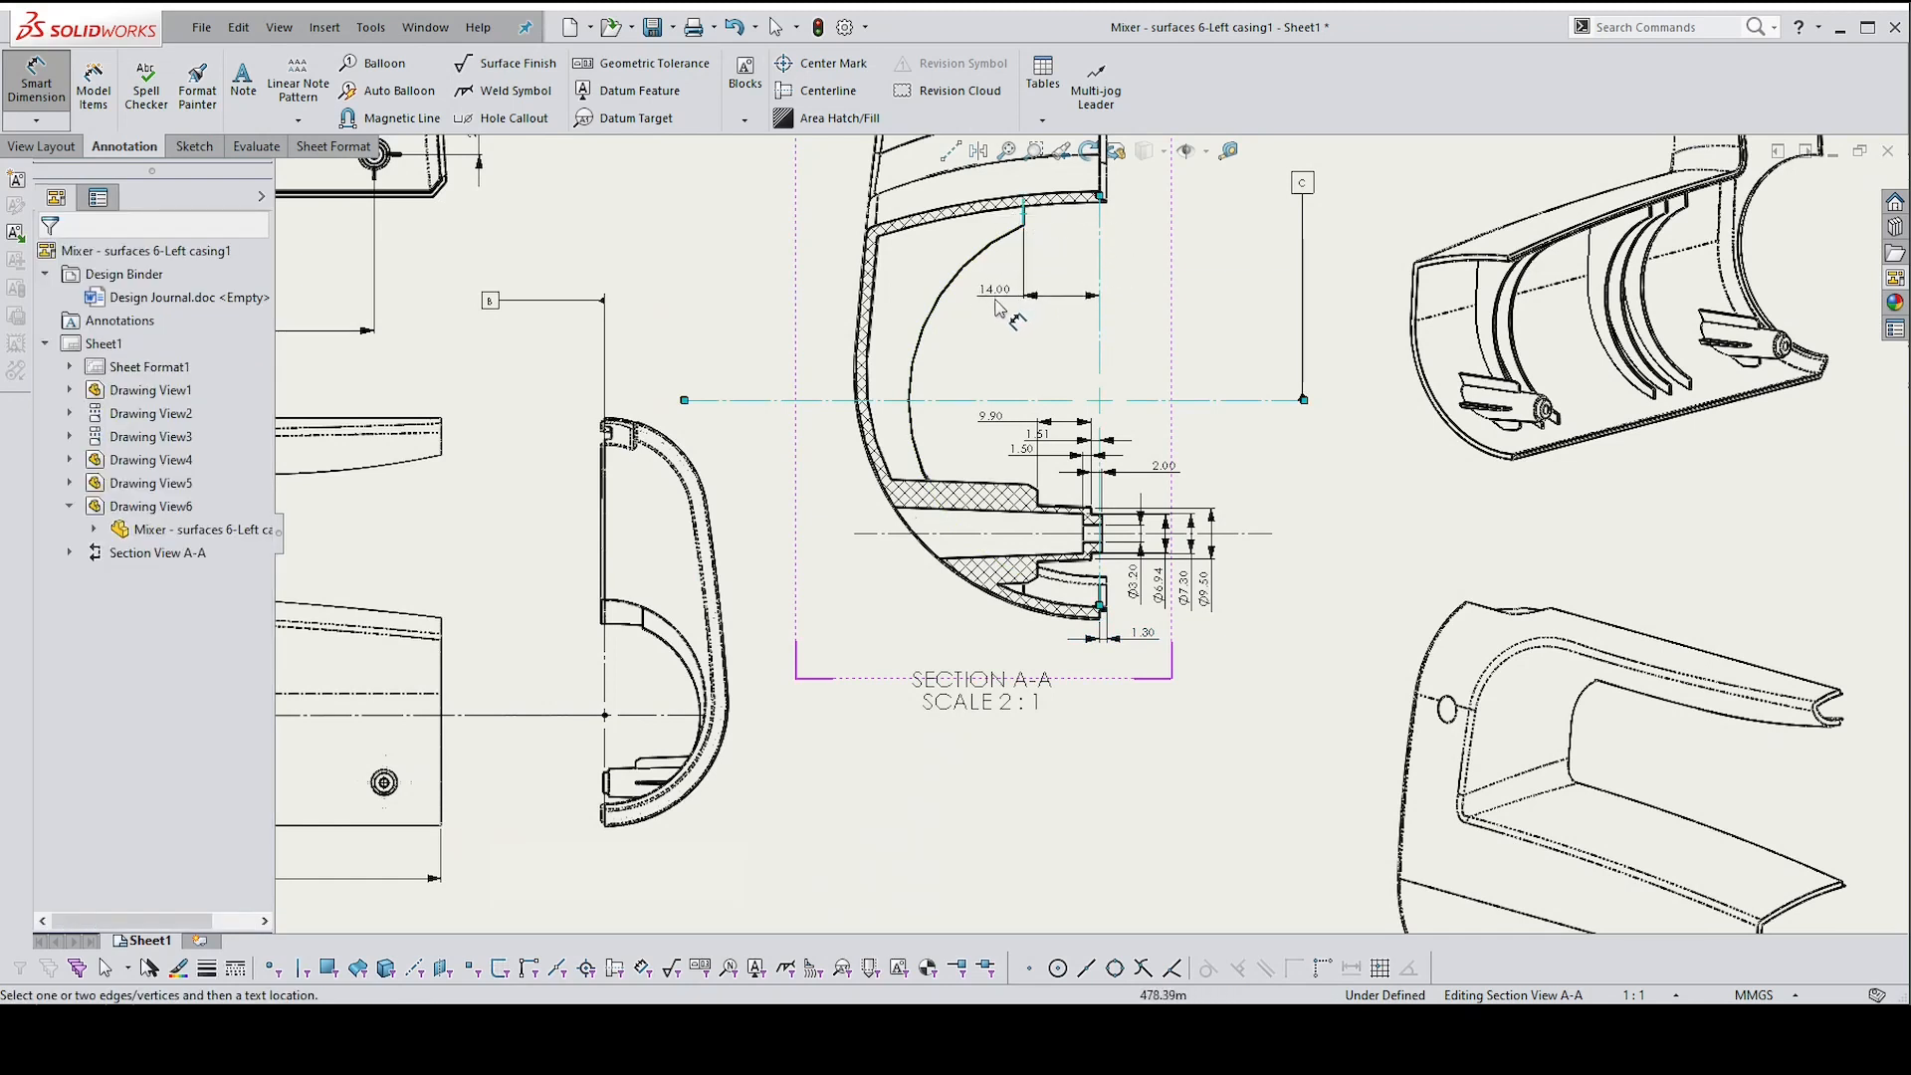
click(1030, 271)
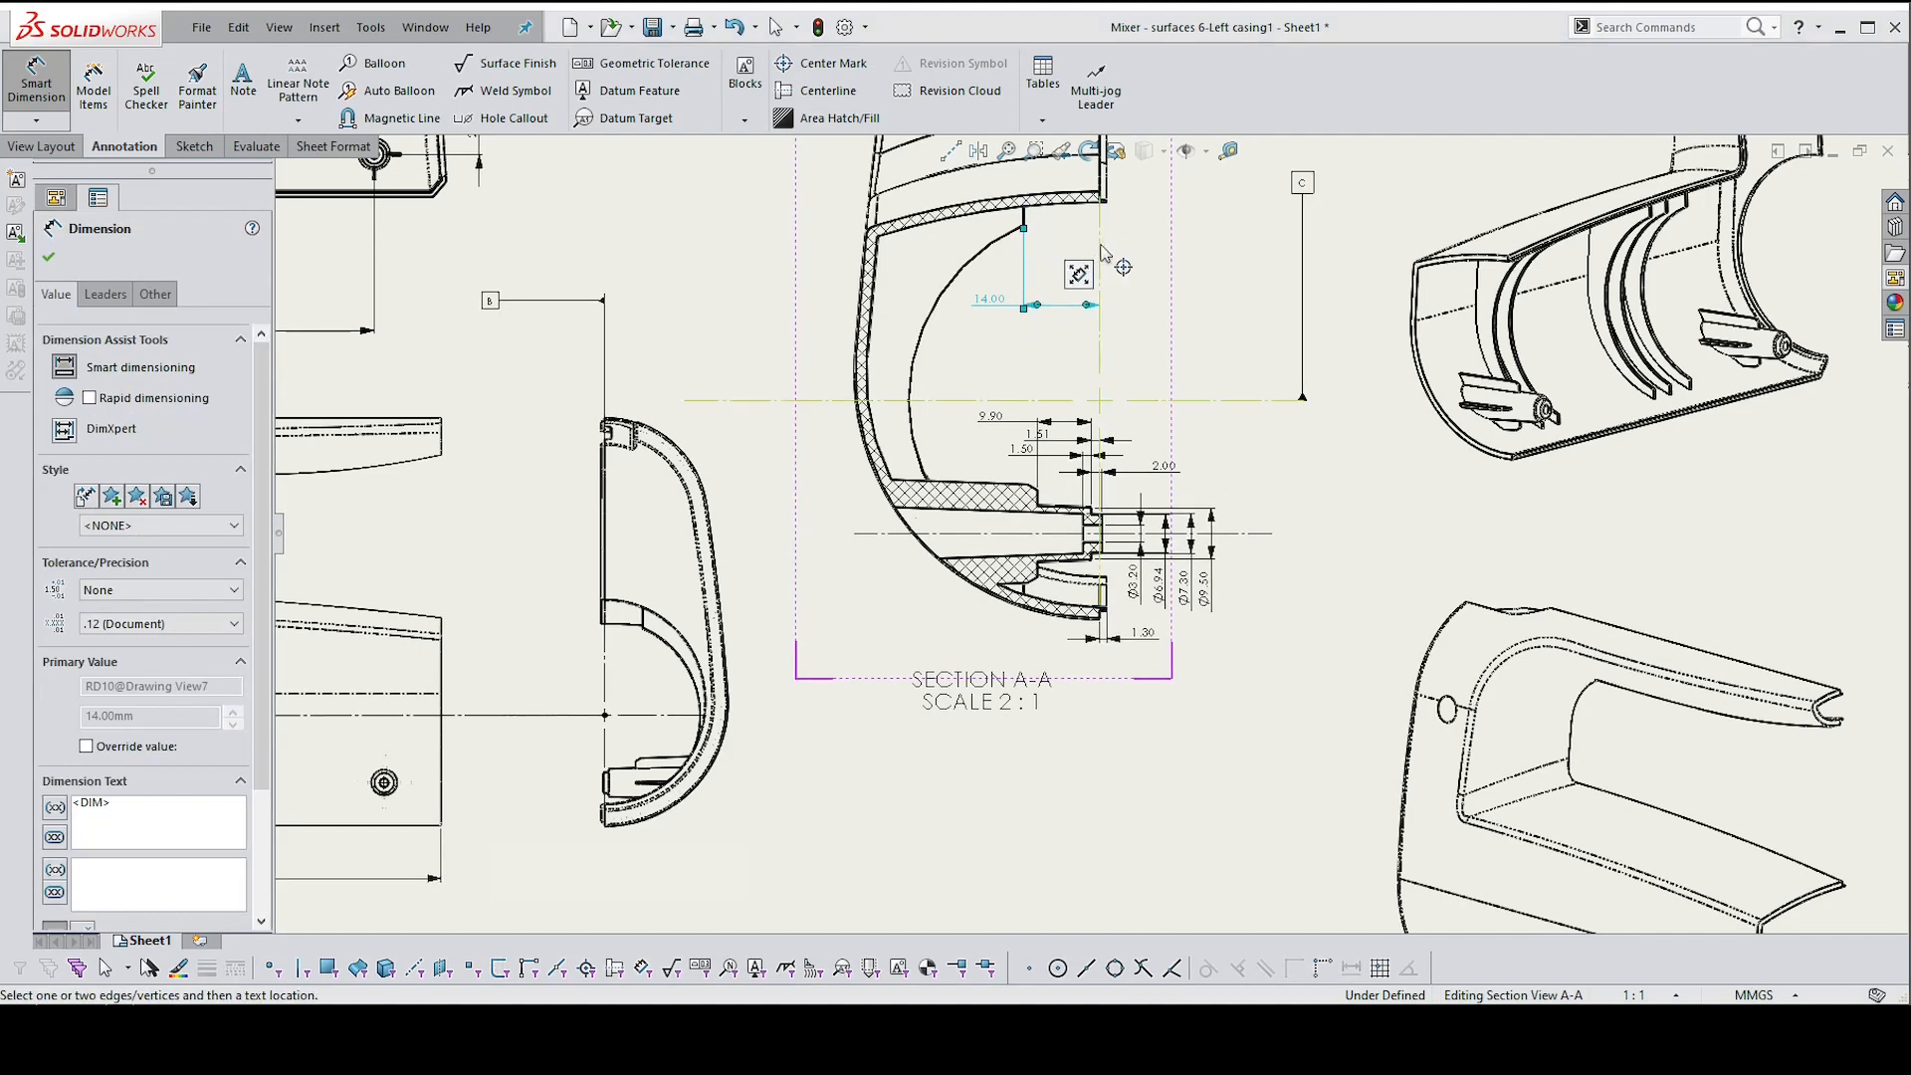
Dimension the radius of the large inner arc outside the casing wall, with its leader extended to the arc's centre
click(917, 350)
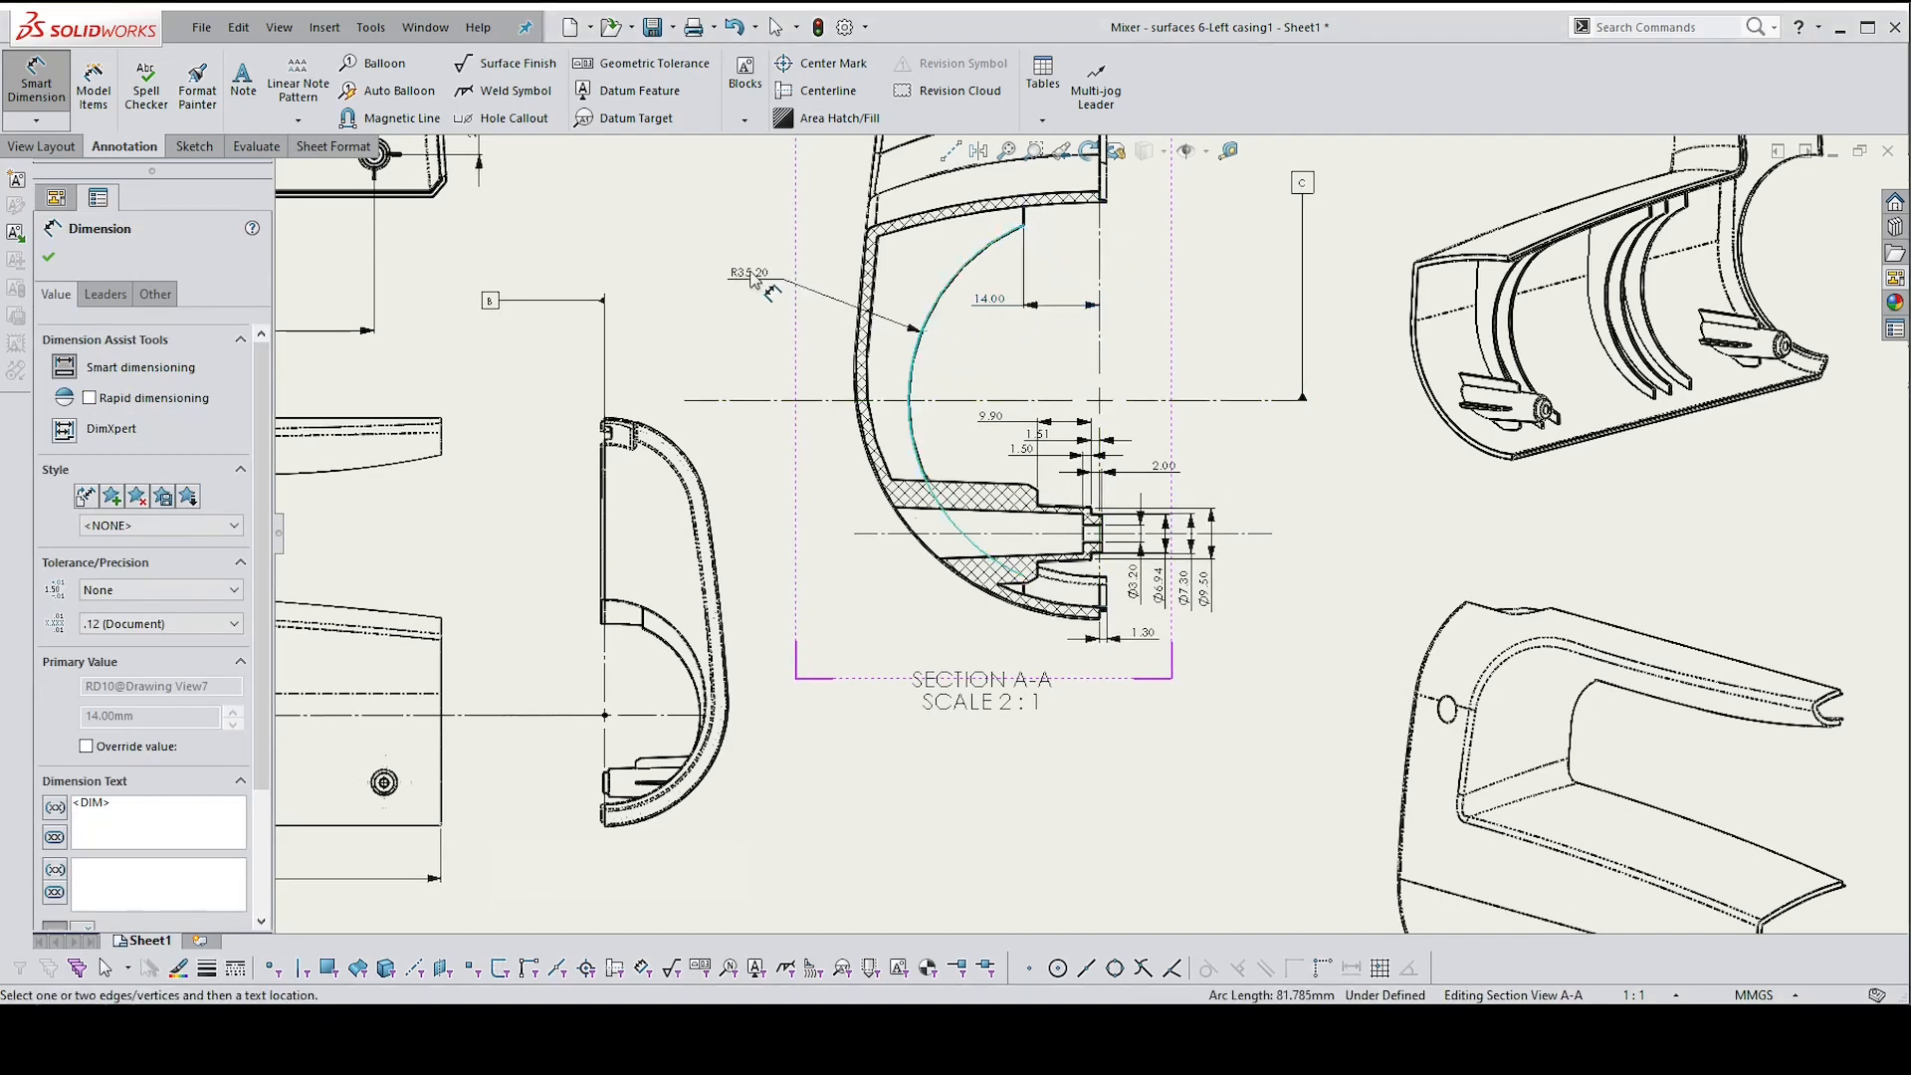
click(752, 274)
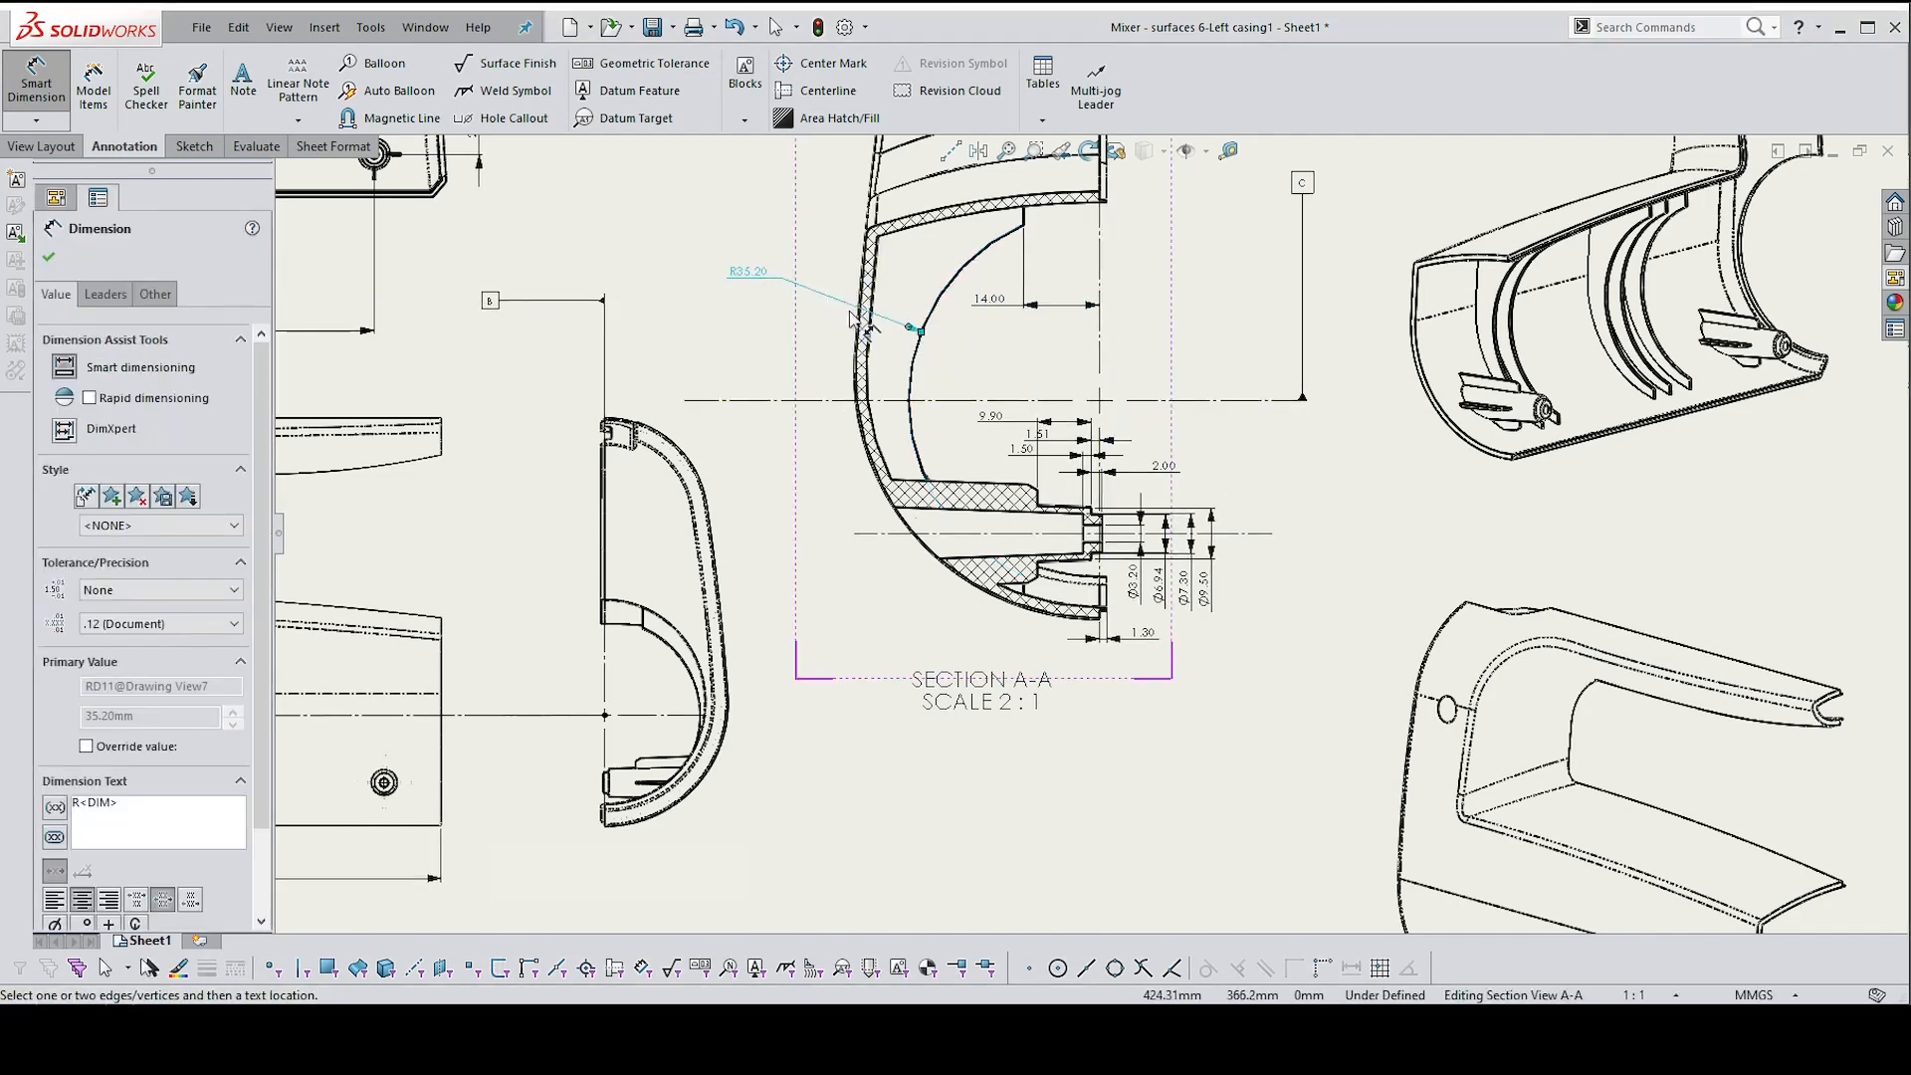
click(104, 294)
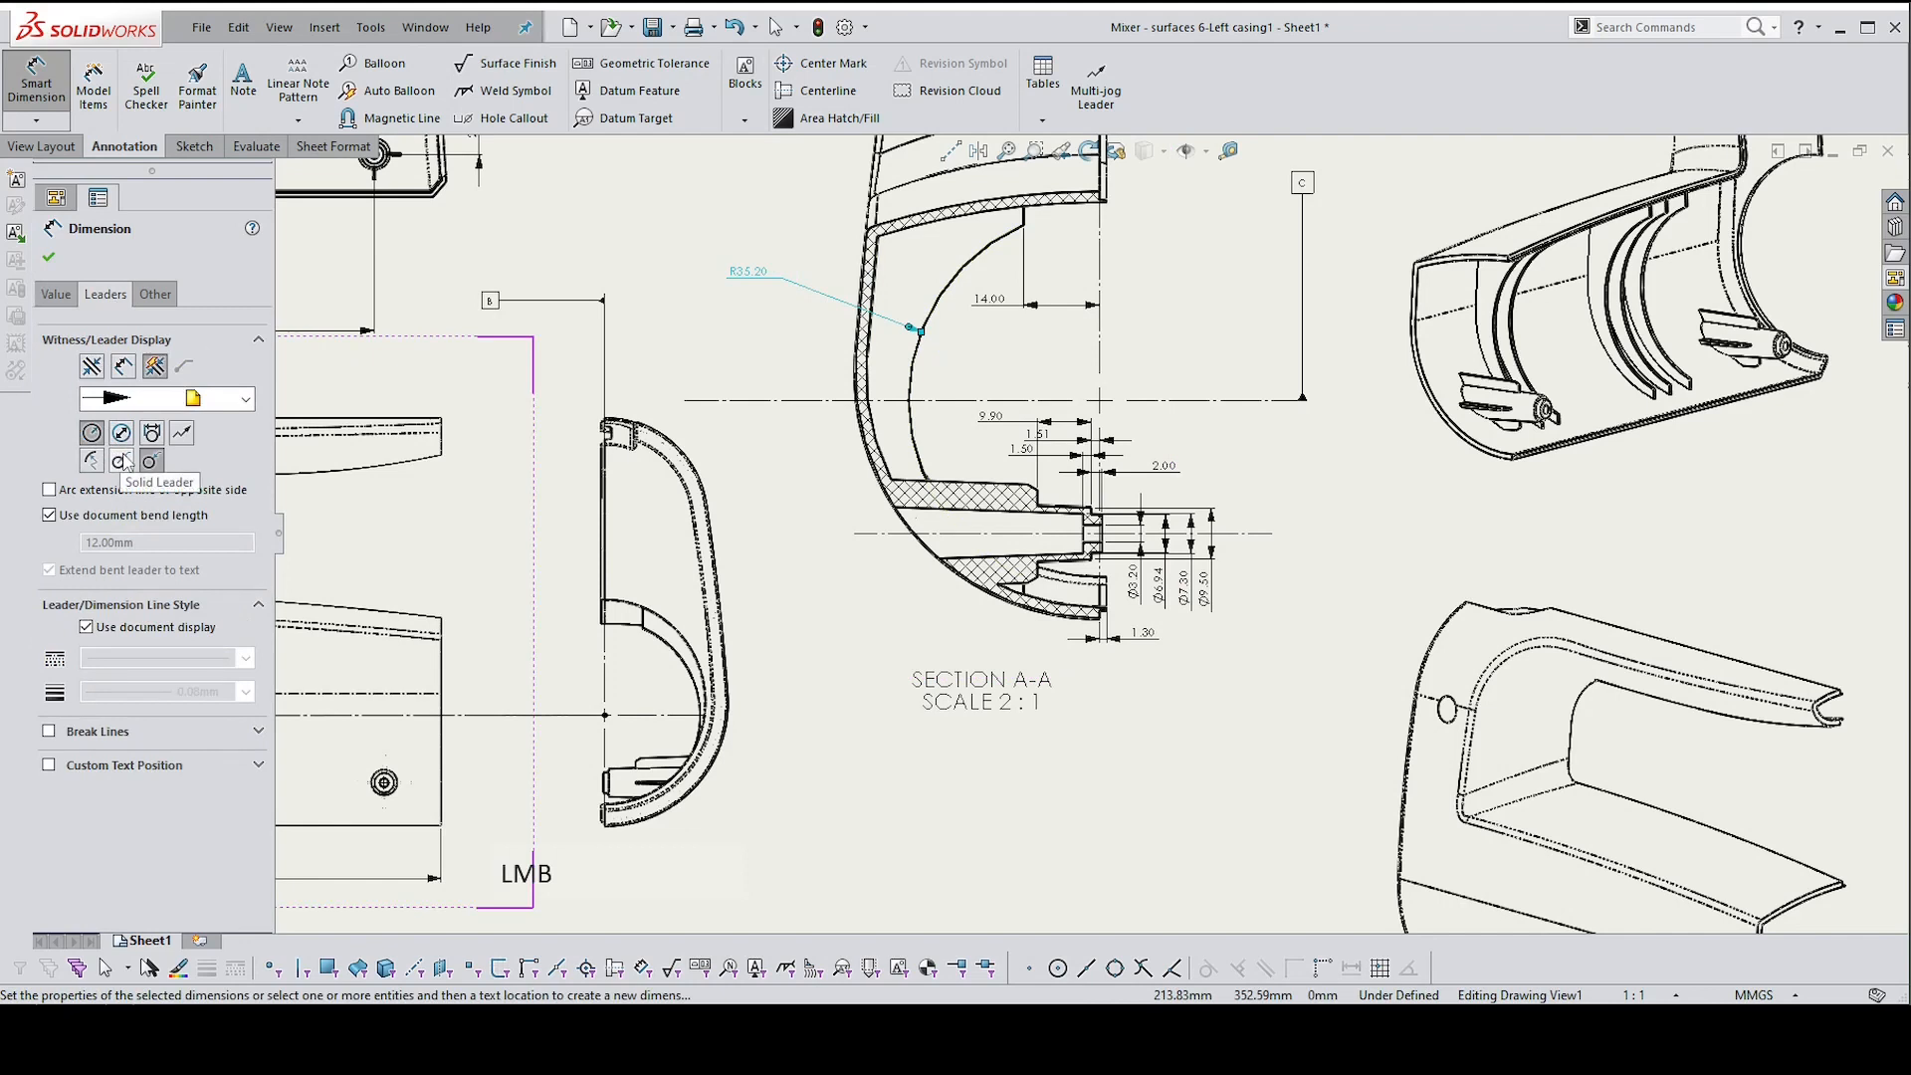
click(120, 462)
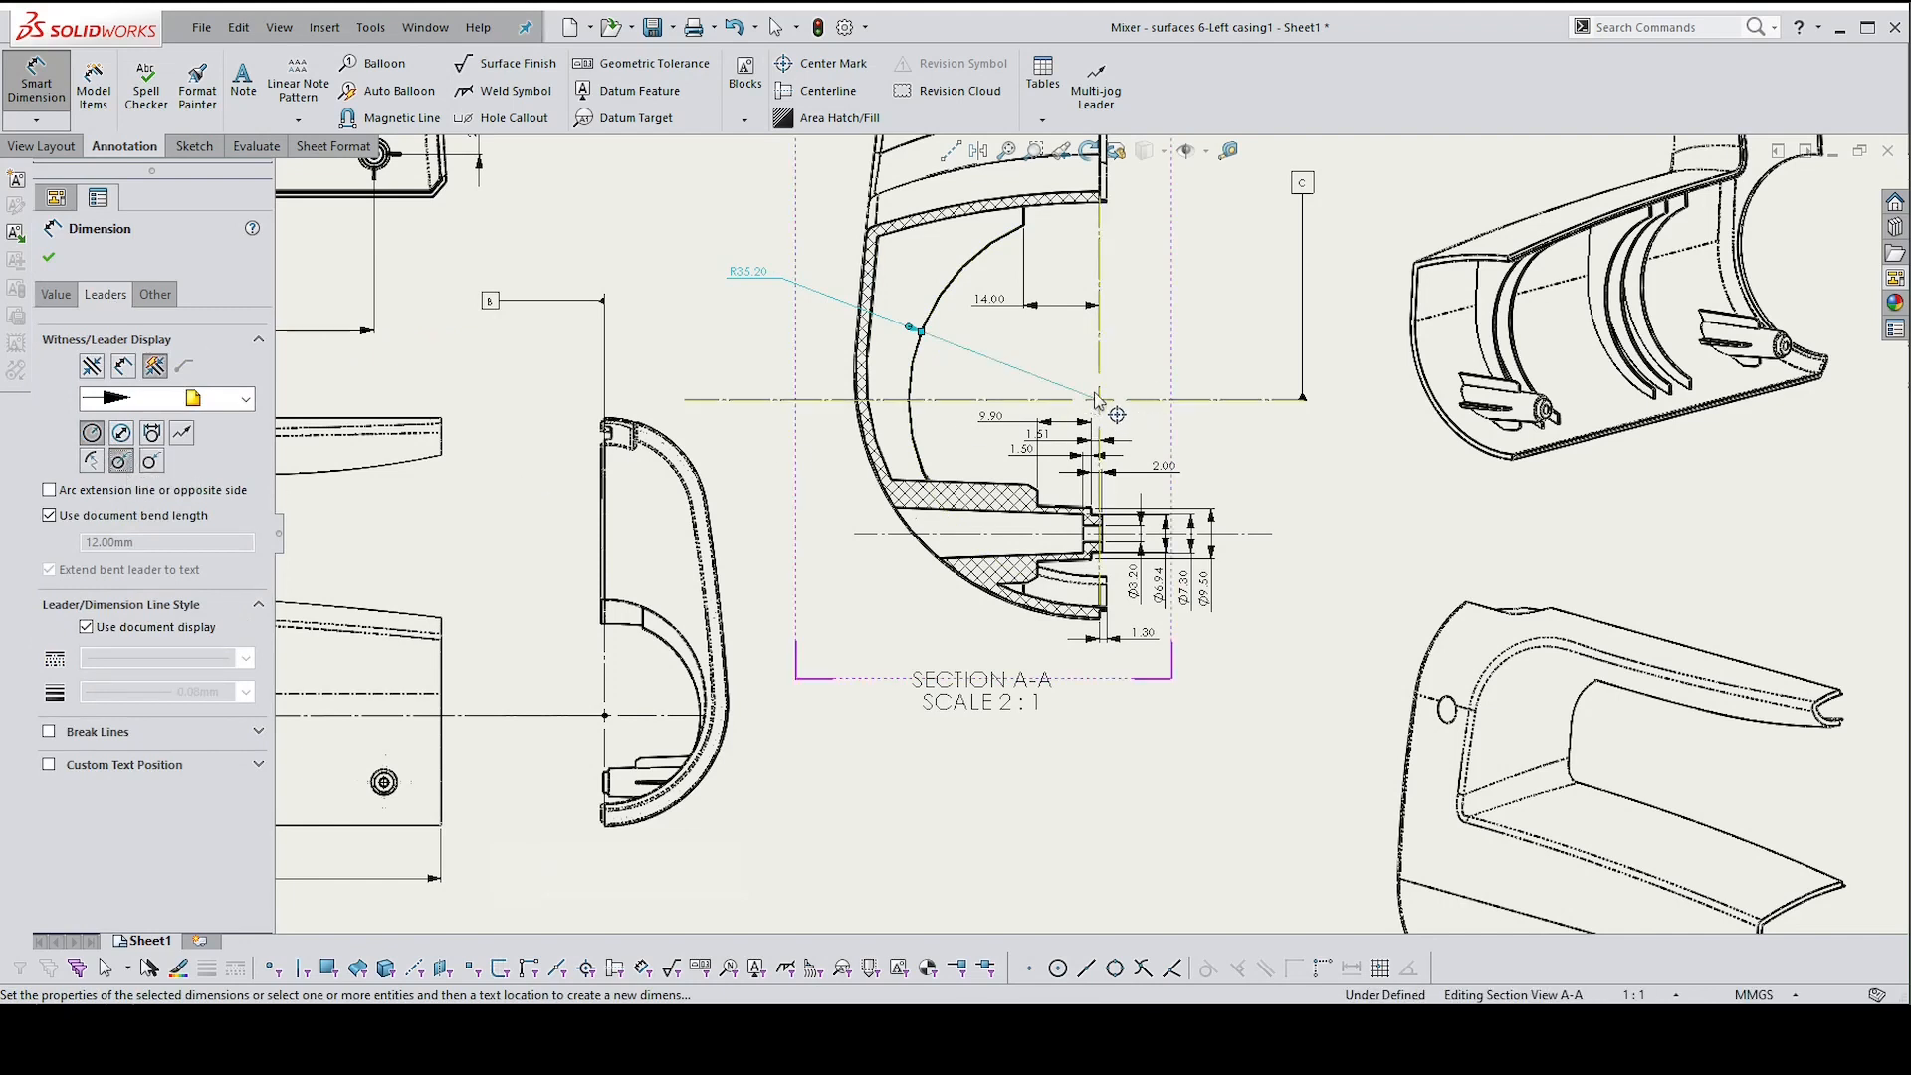
click(49, 258)
Add a second drawing sheet using the A3 - UJ 2023 (2017) sheet format
scroll(1239, 436, down, 2)
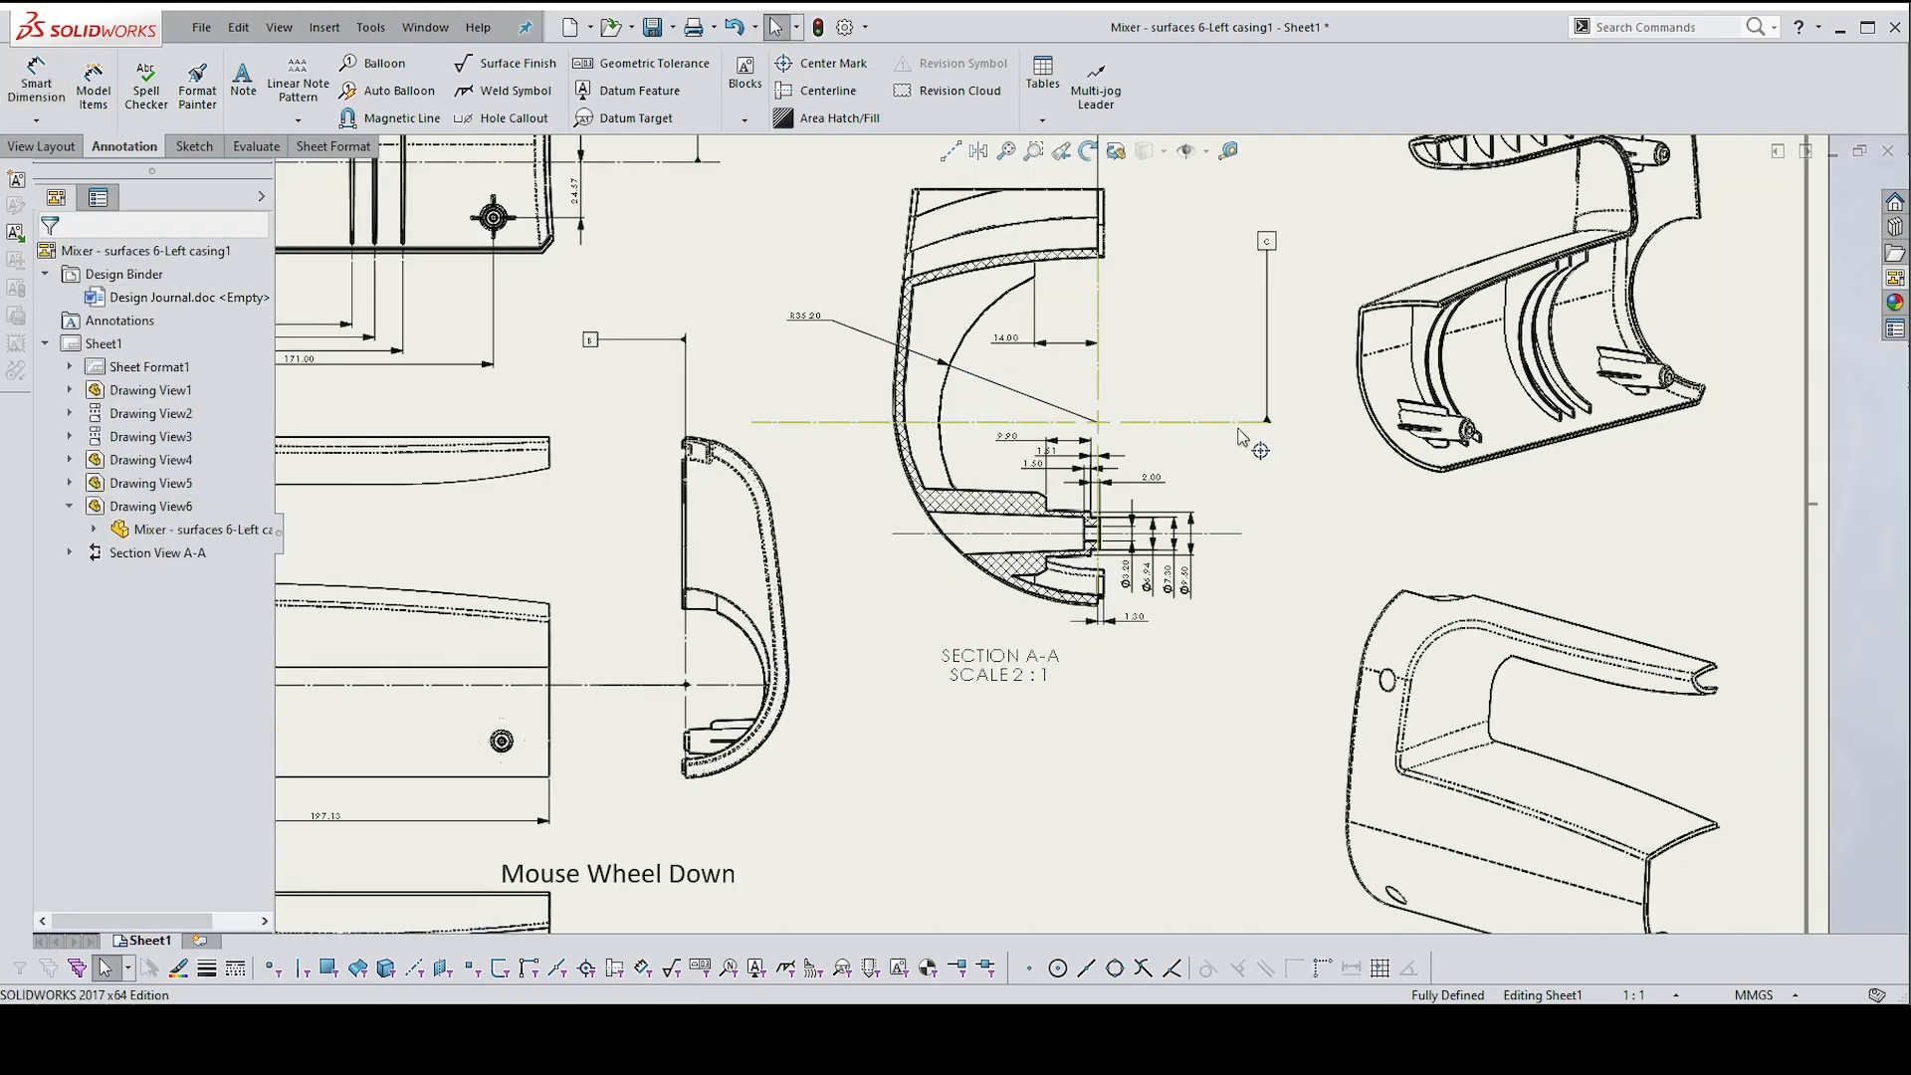
scroll(1240, 436, down, 1)
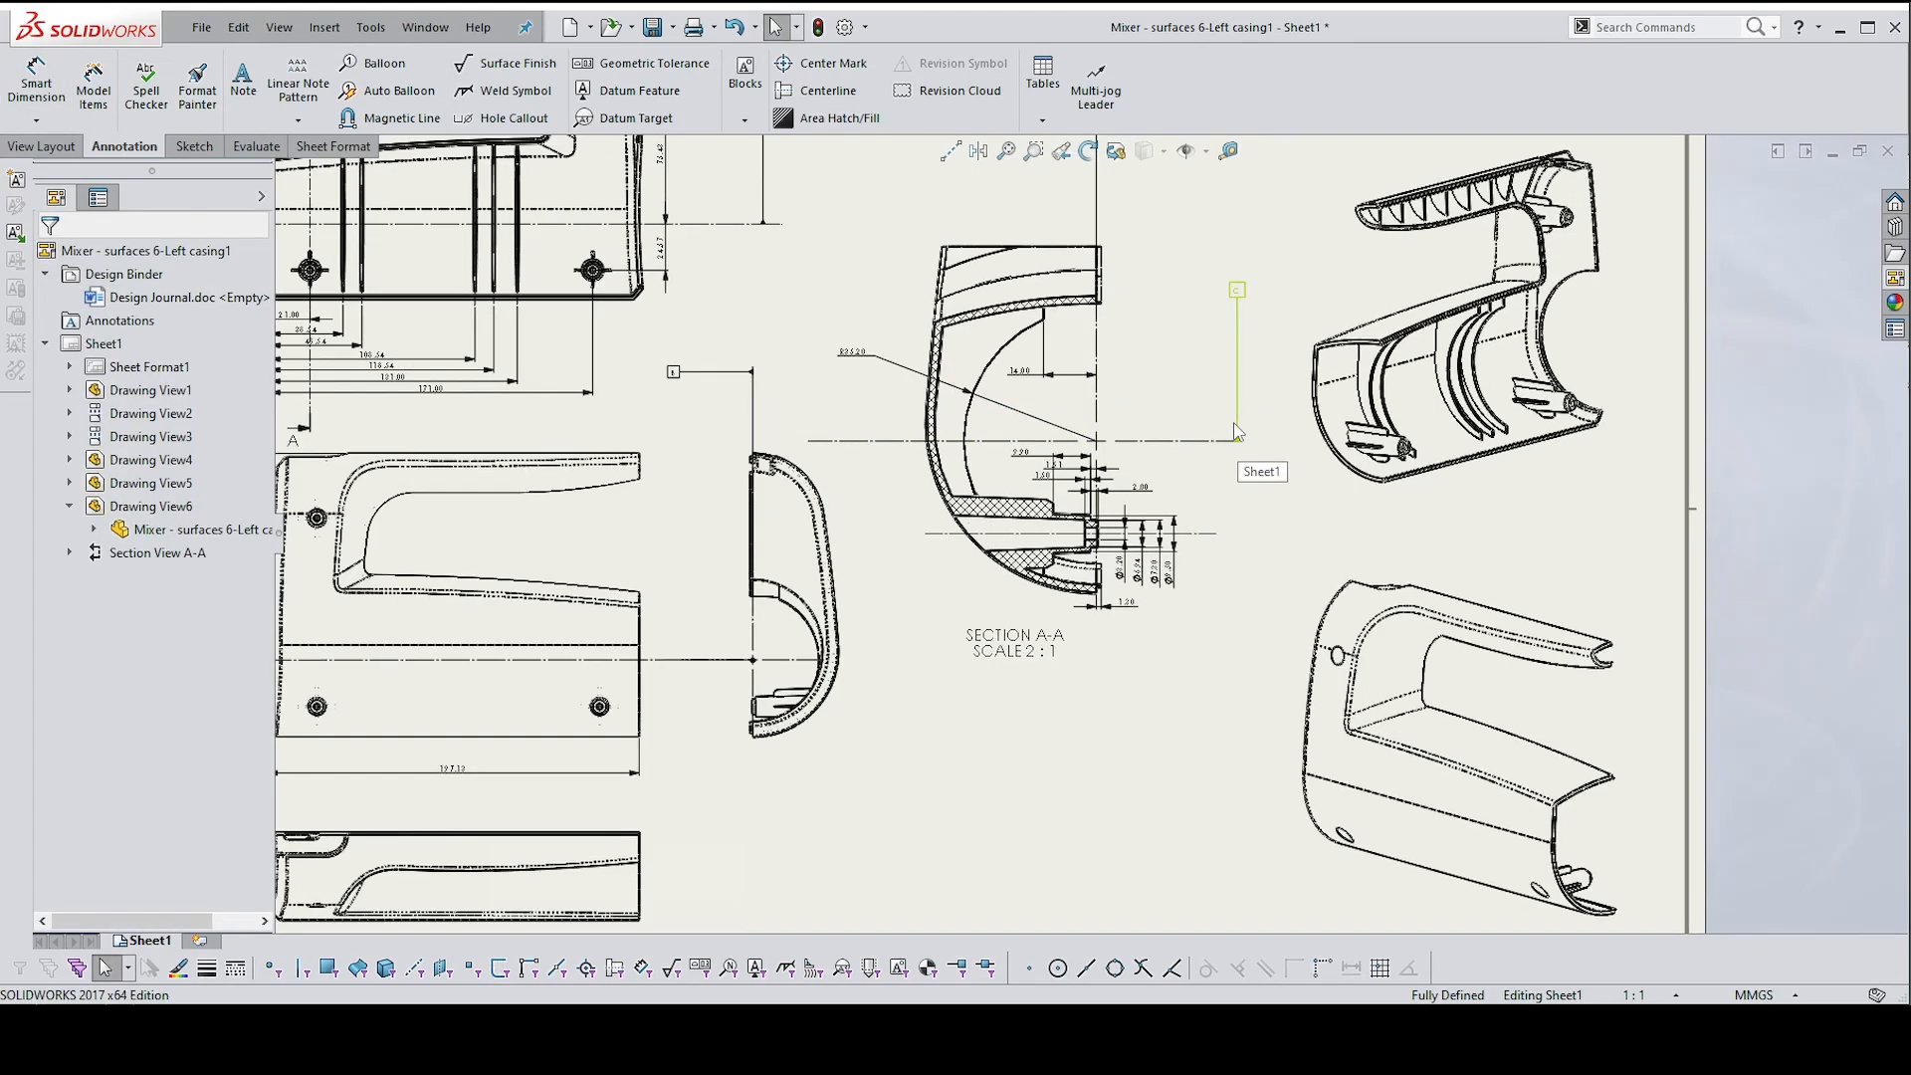
scroll(1212, 598, down, 1)
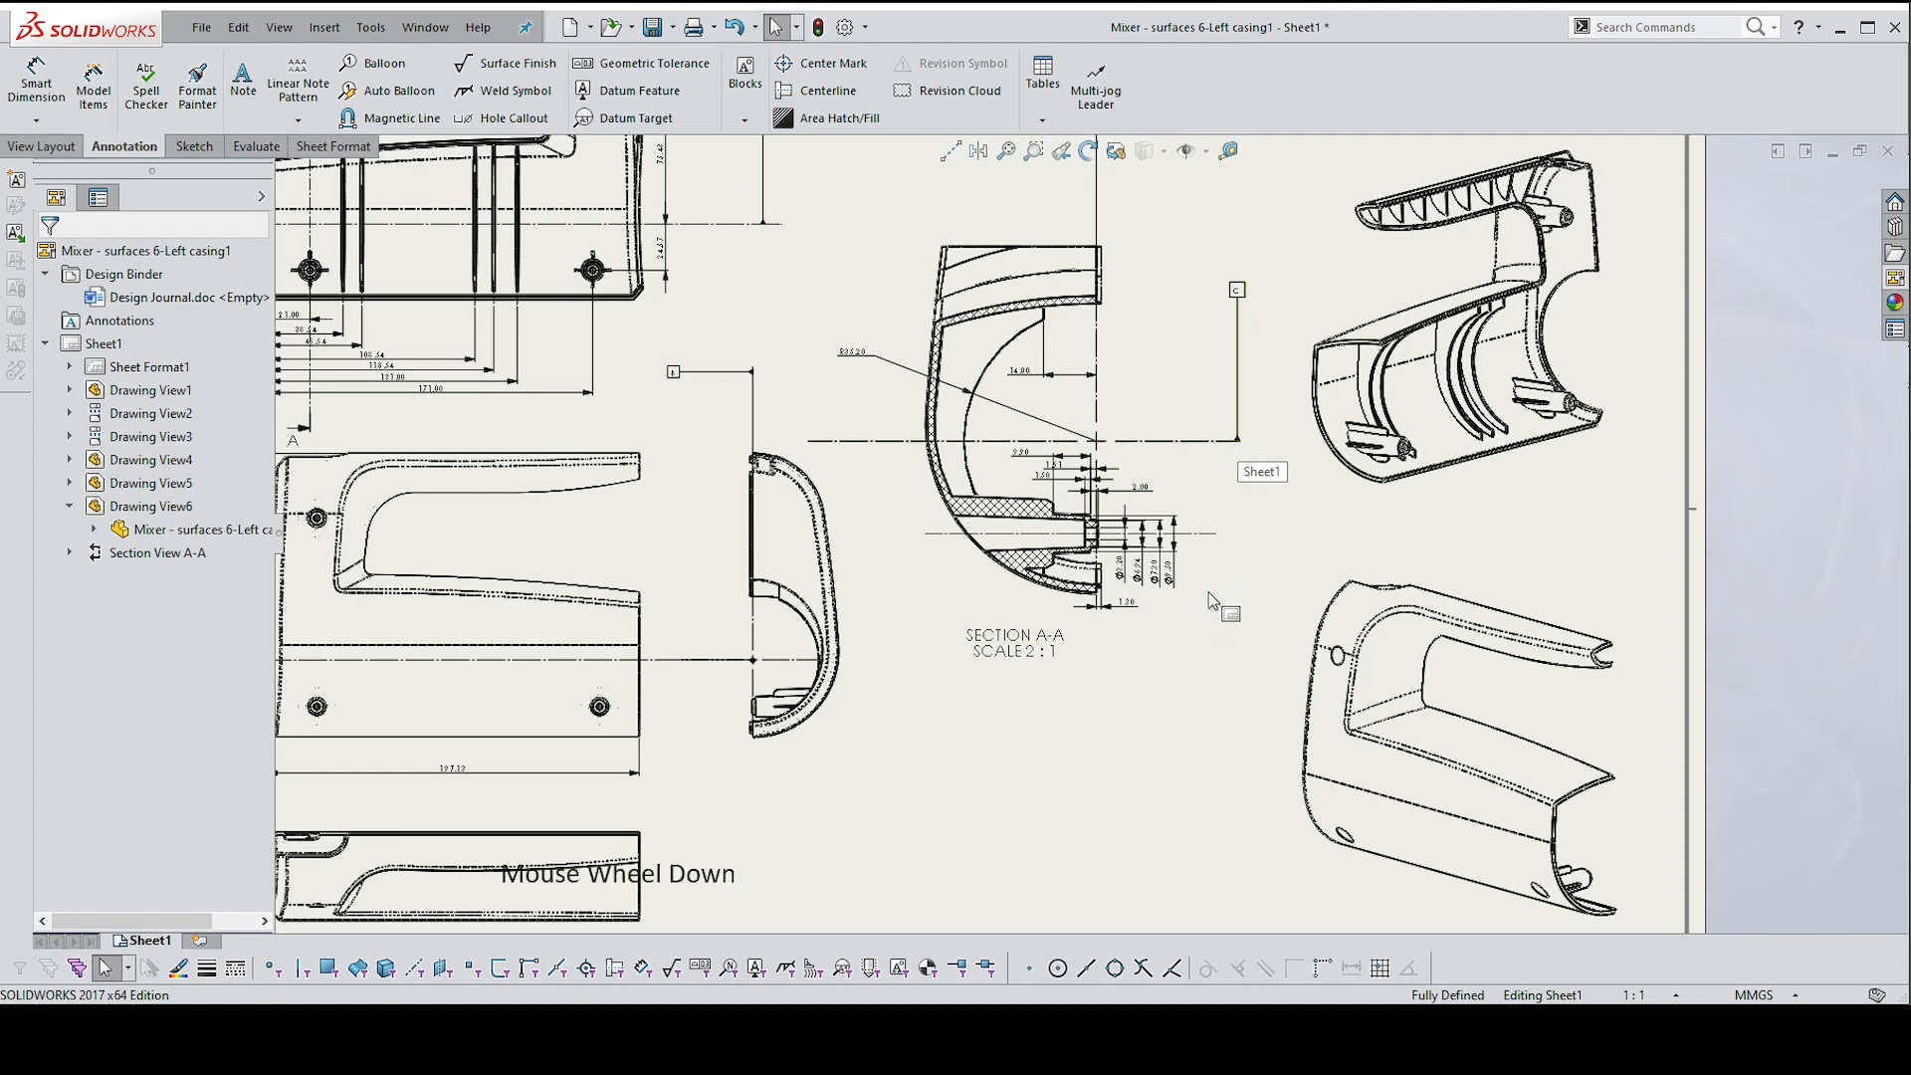
scroll(1211, 598, down, 1)
scroll(1208, 593, down, 1)
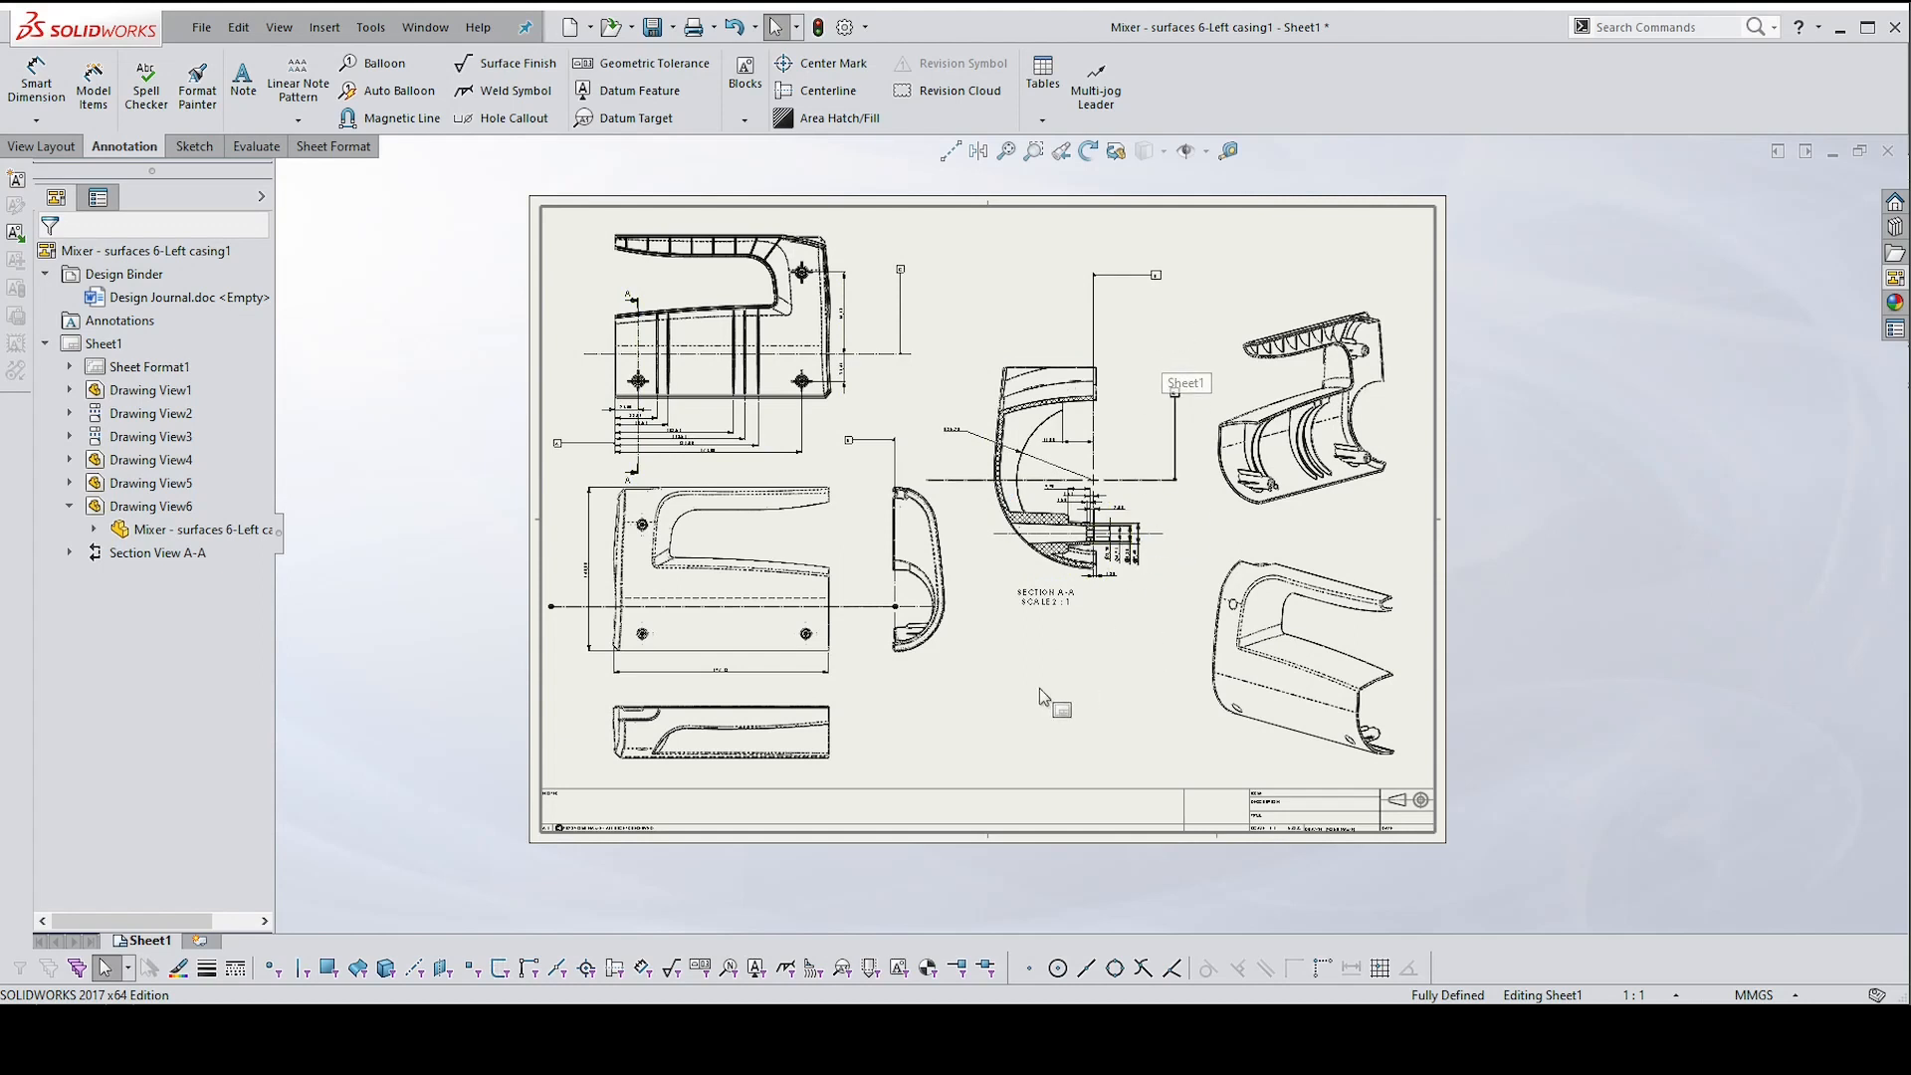
click(205, 943)
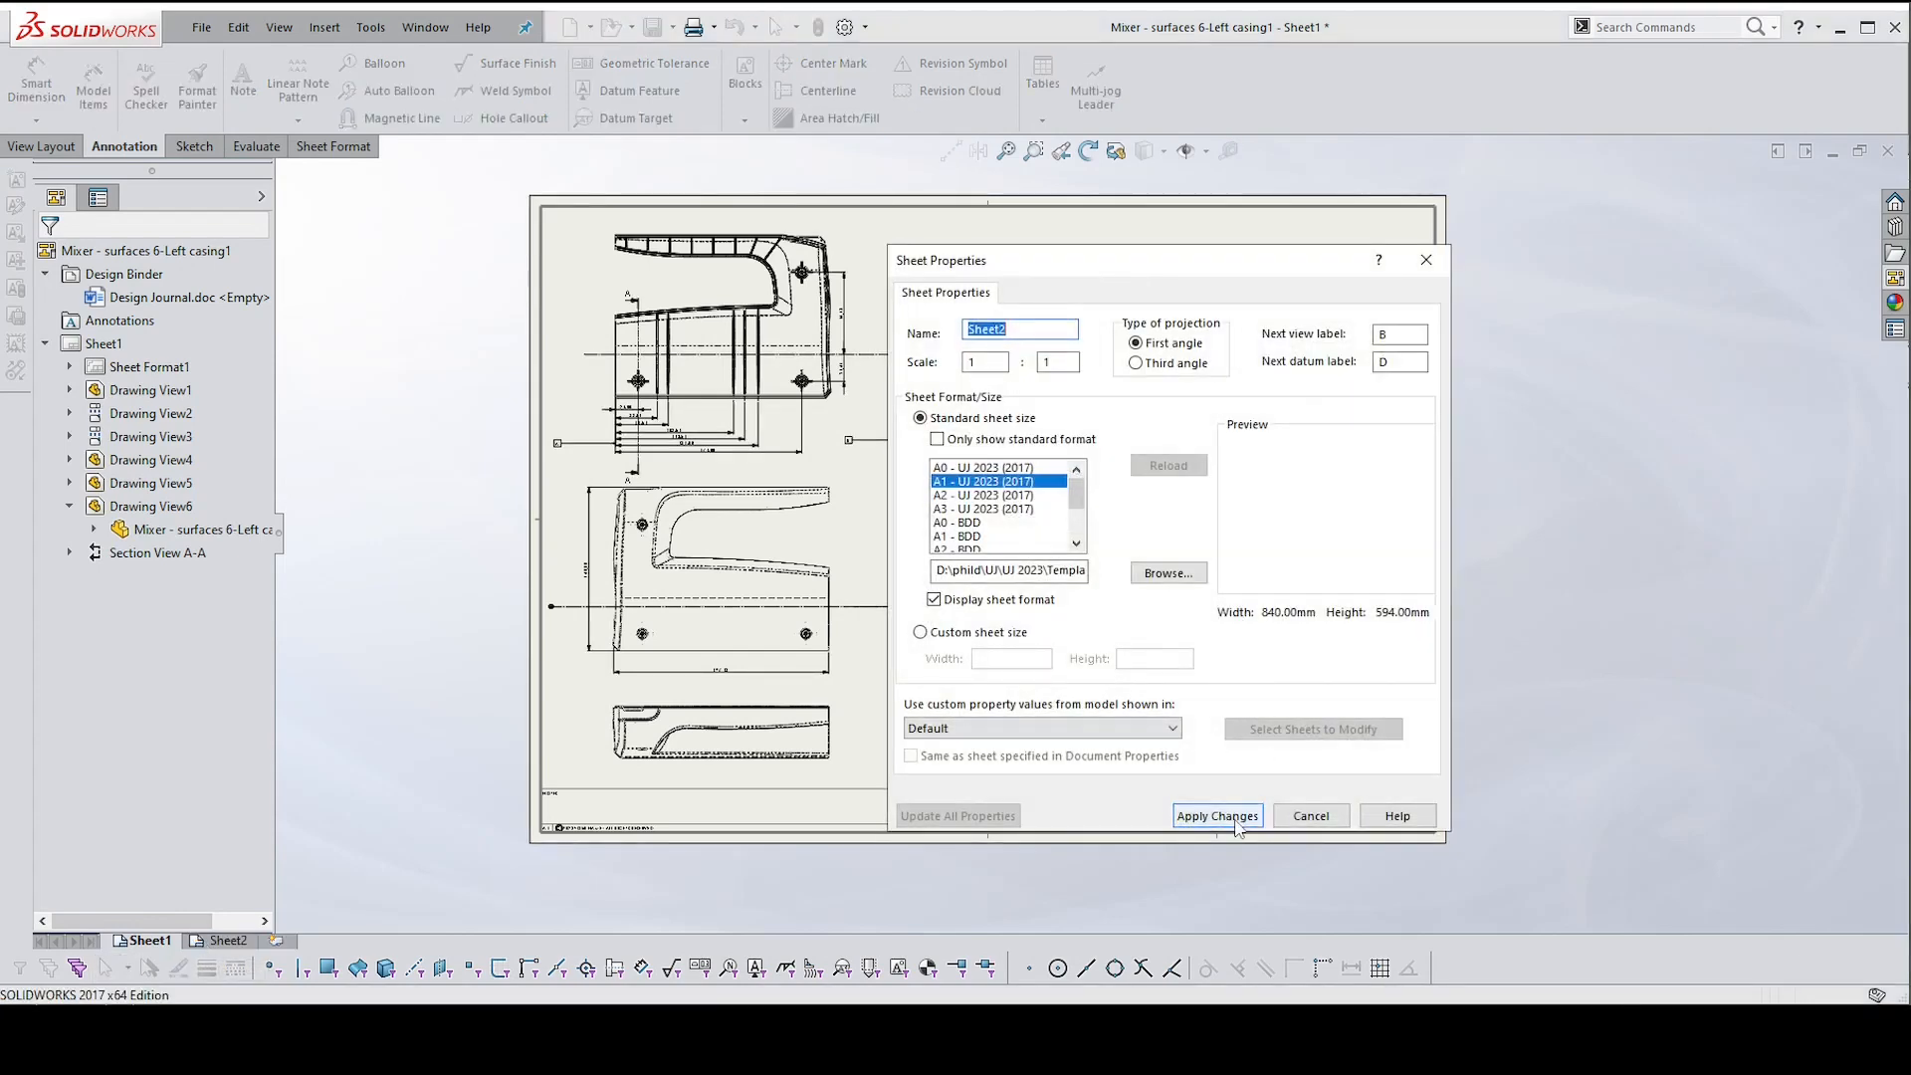
click(955, 509)
click(1217, 815)
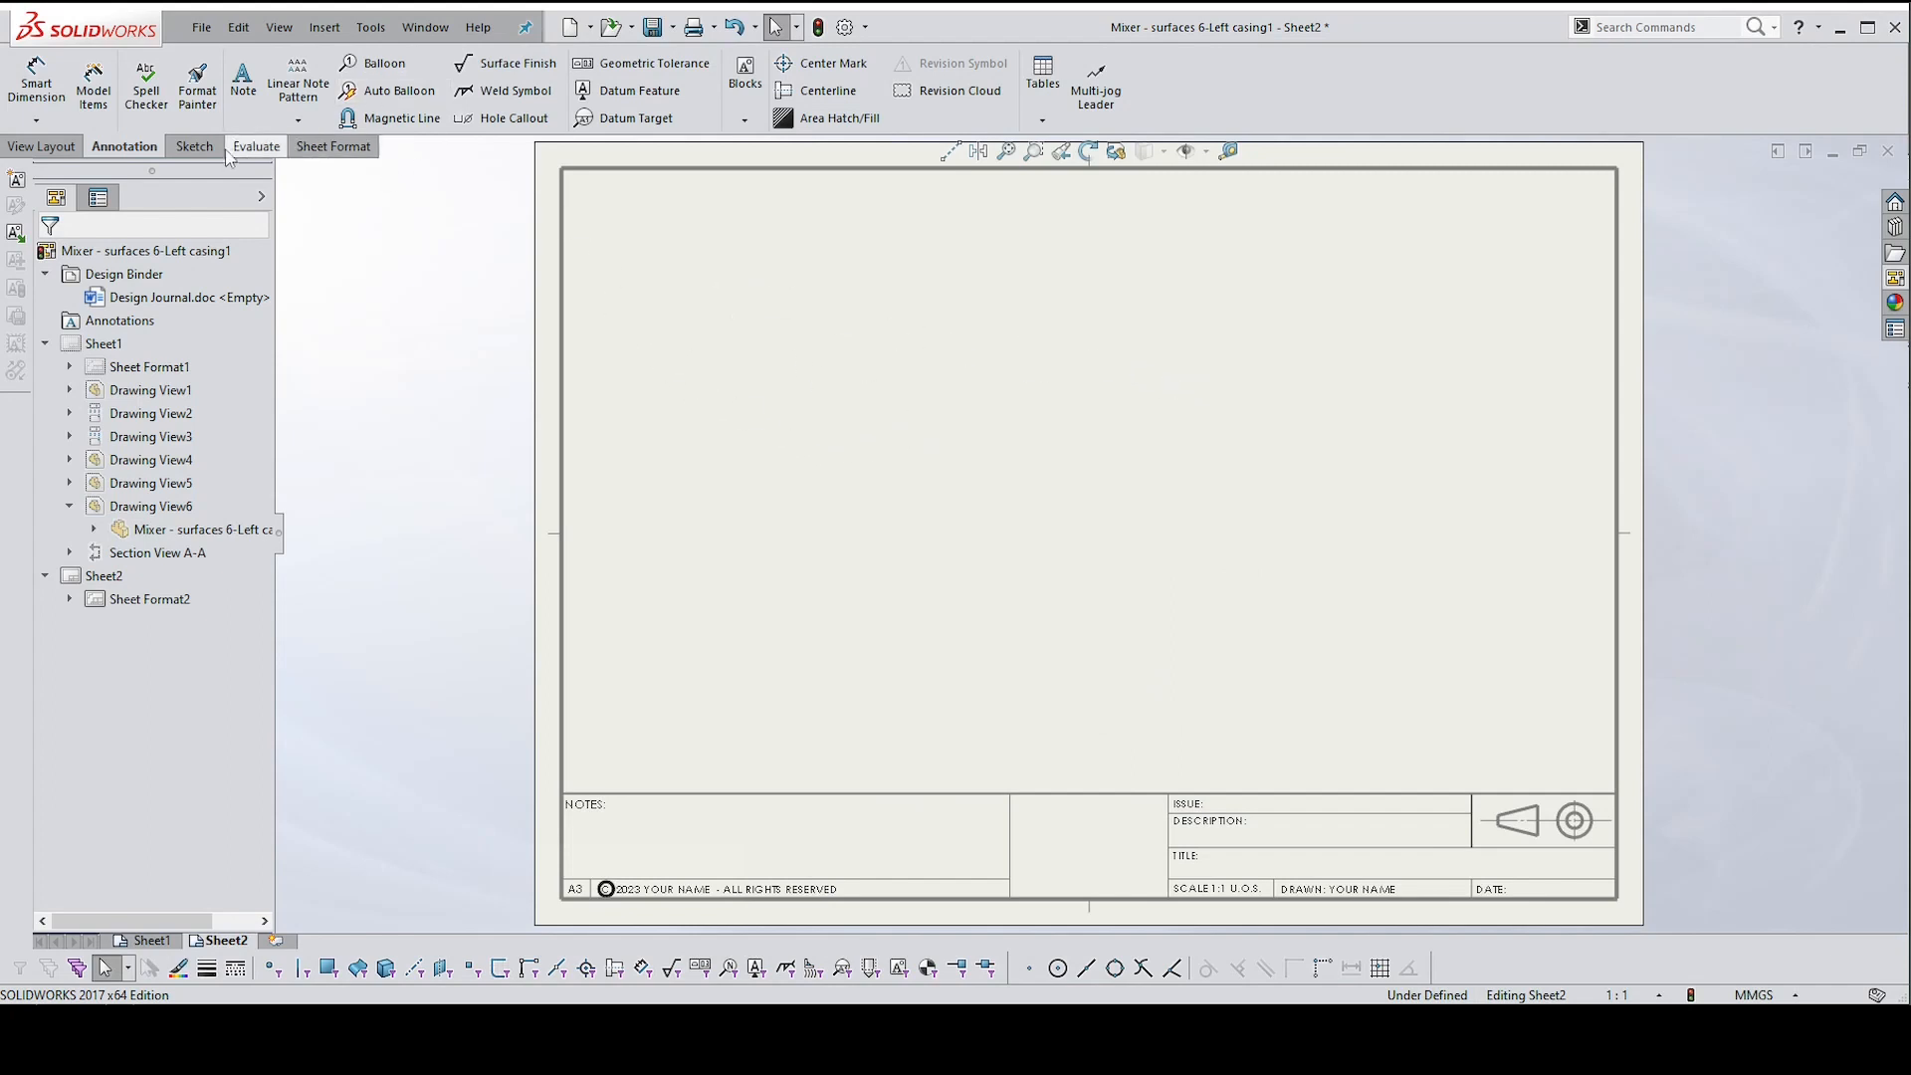
Insert an outline view of the Mixer - surfaces 6-Rear cover part on the new sheet and project a side view beside it
click(22, 151)
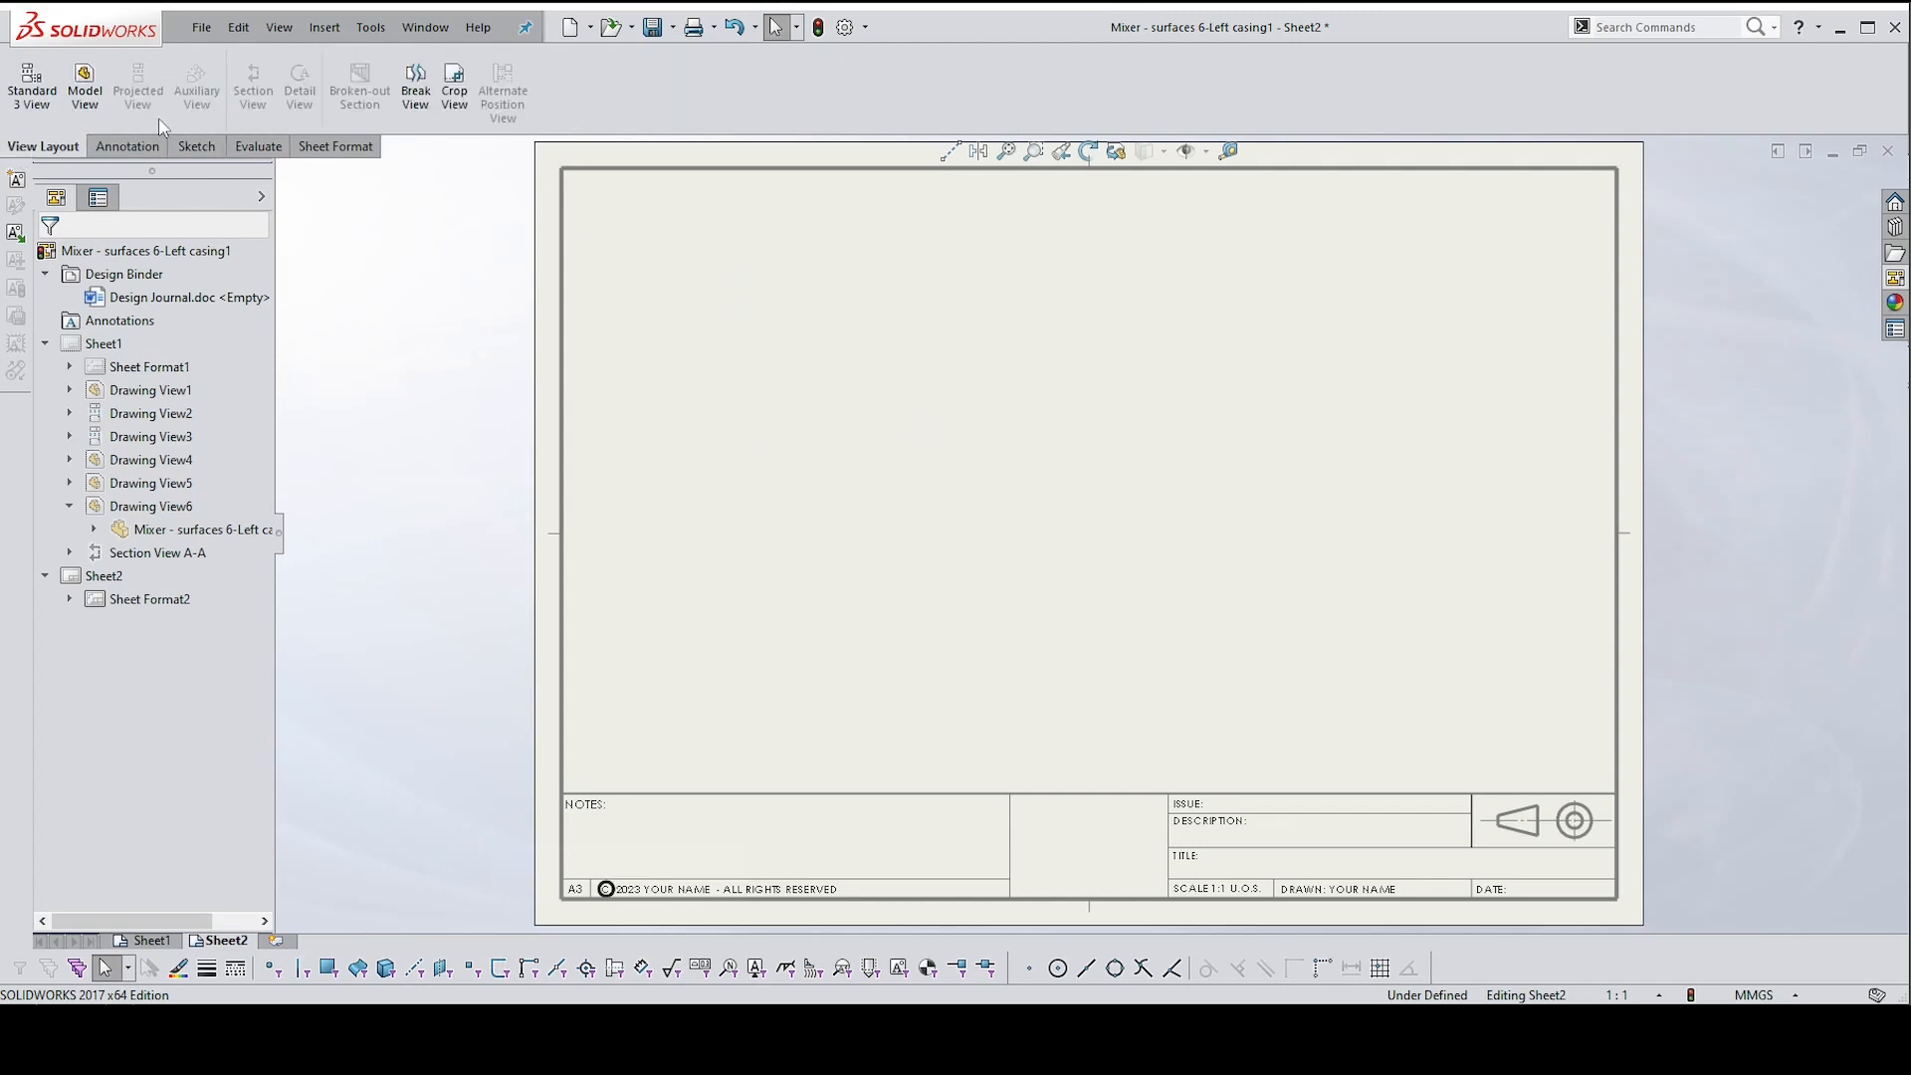
click(84, 88)
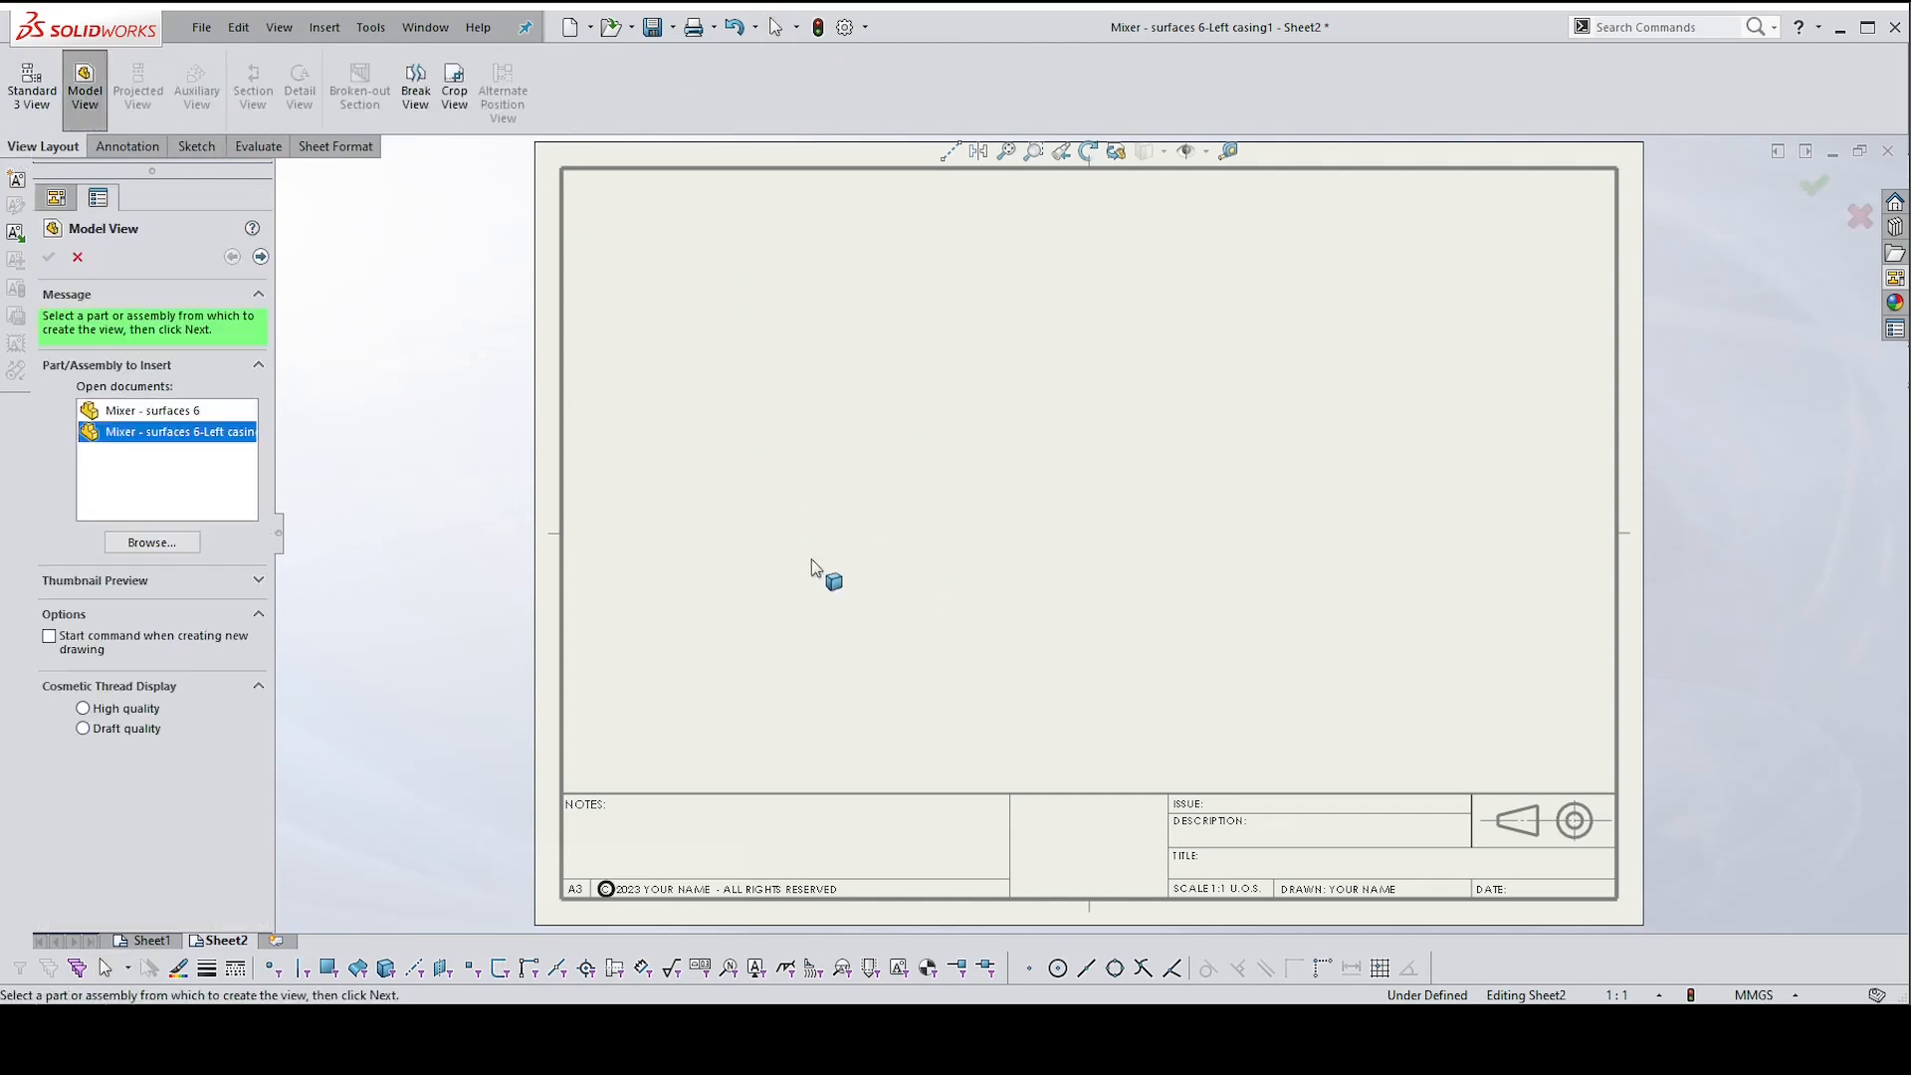
click(169, 549)
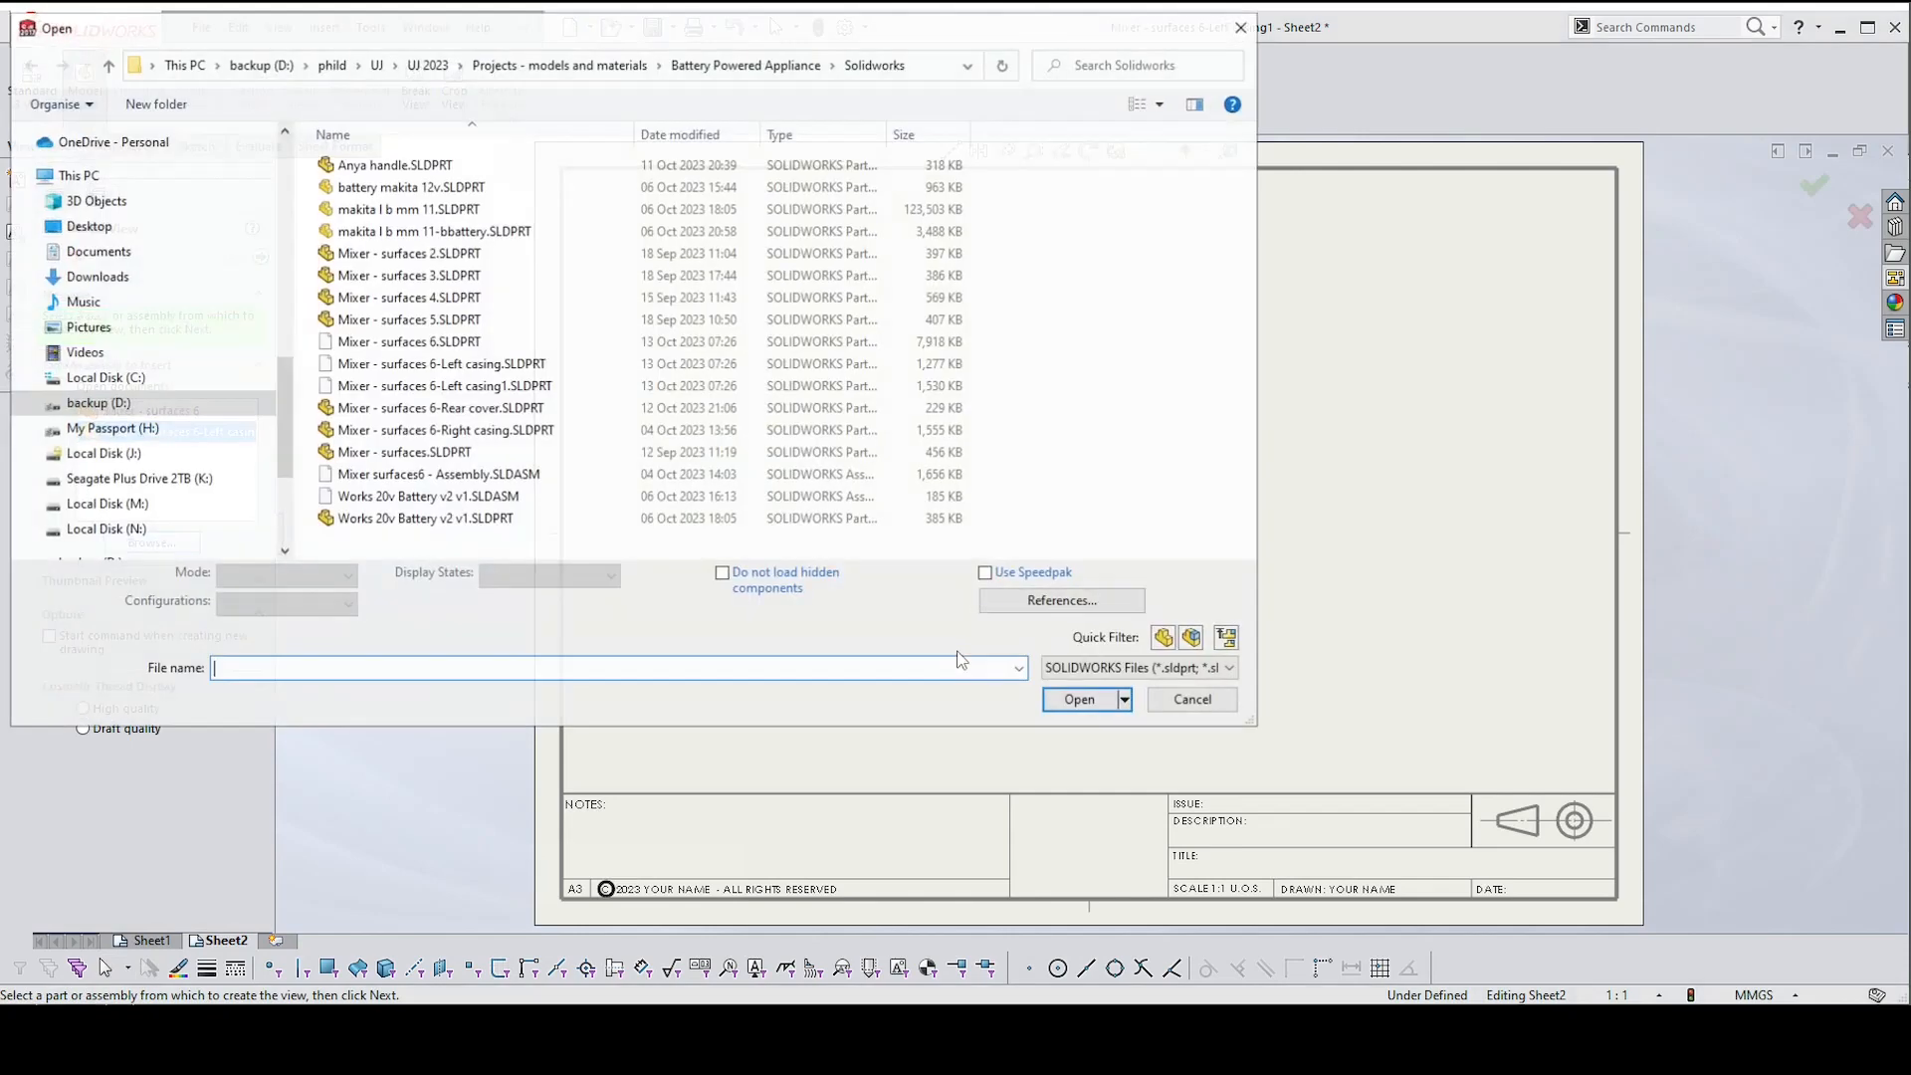
double_click(471, 409)
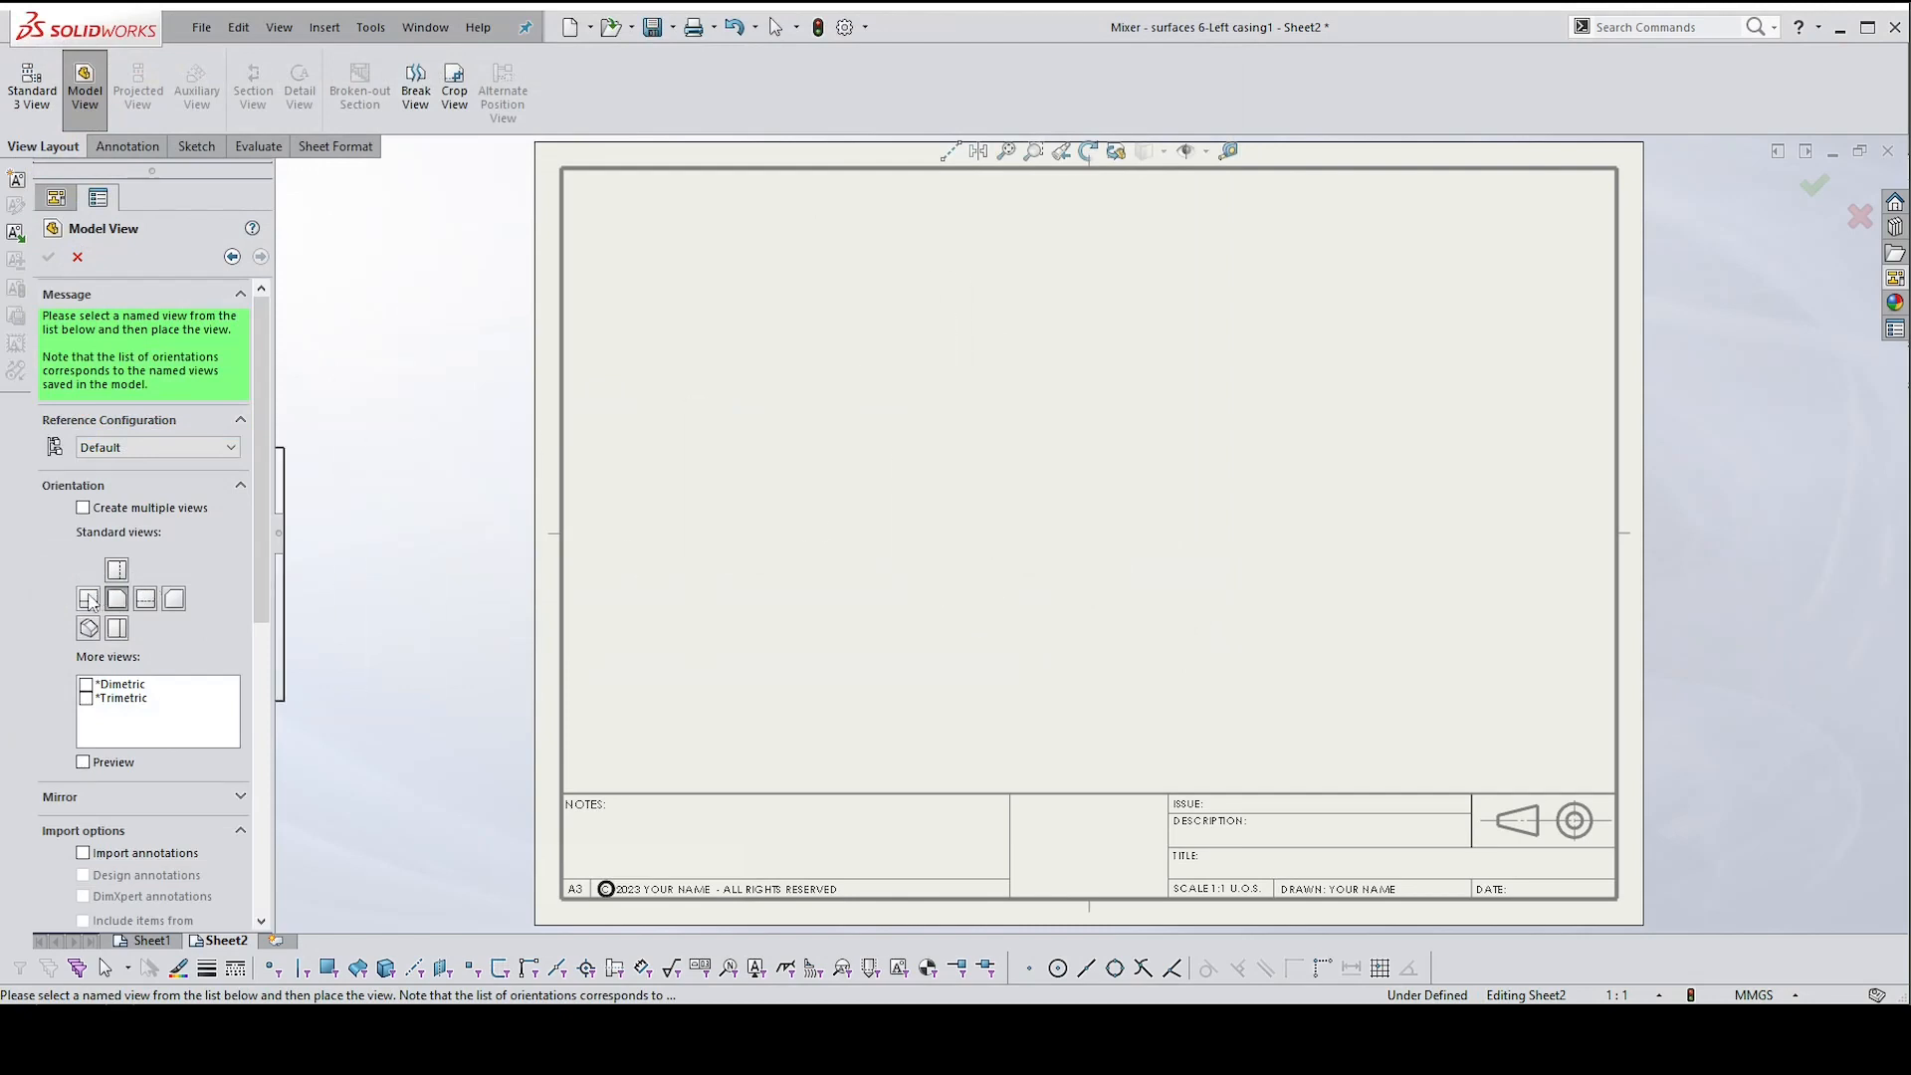
click(145, 599)
click(924, 505)
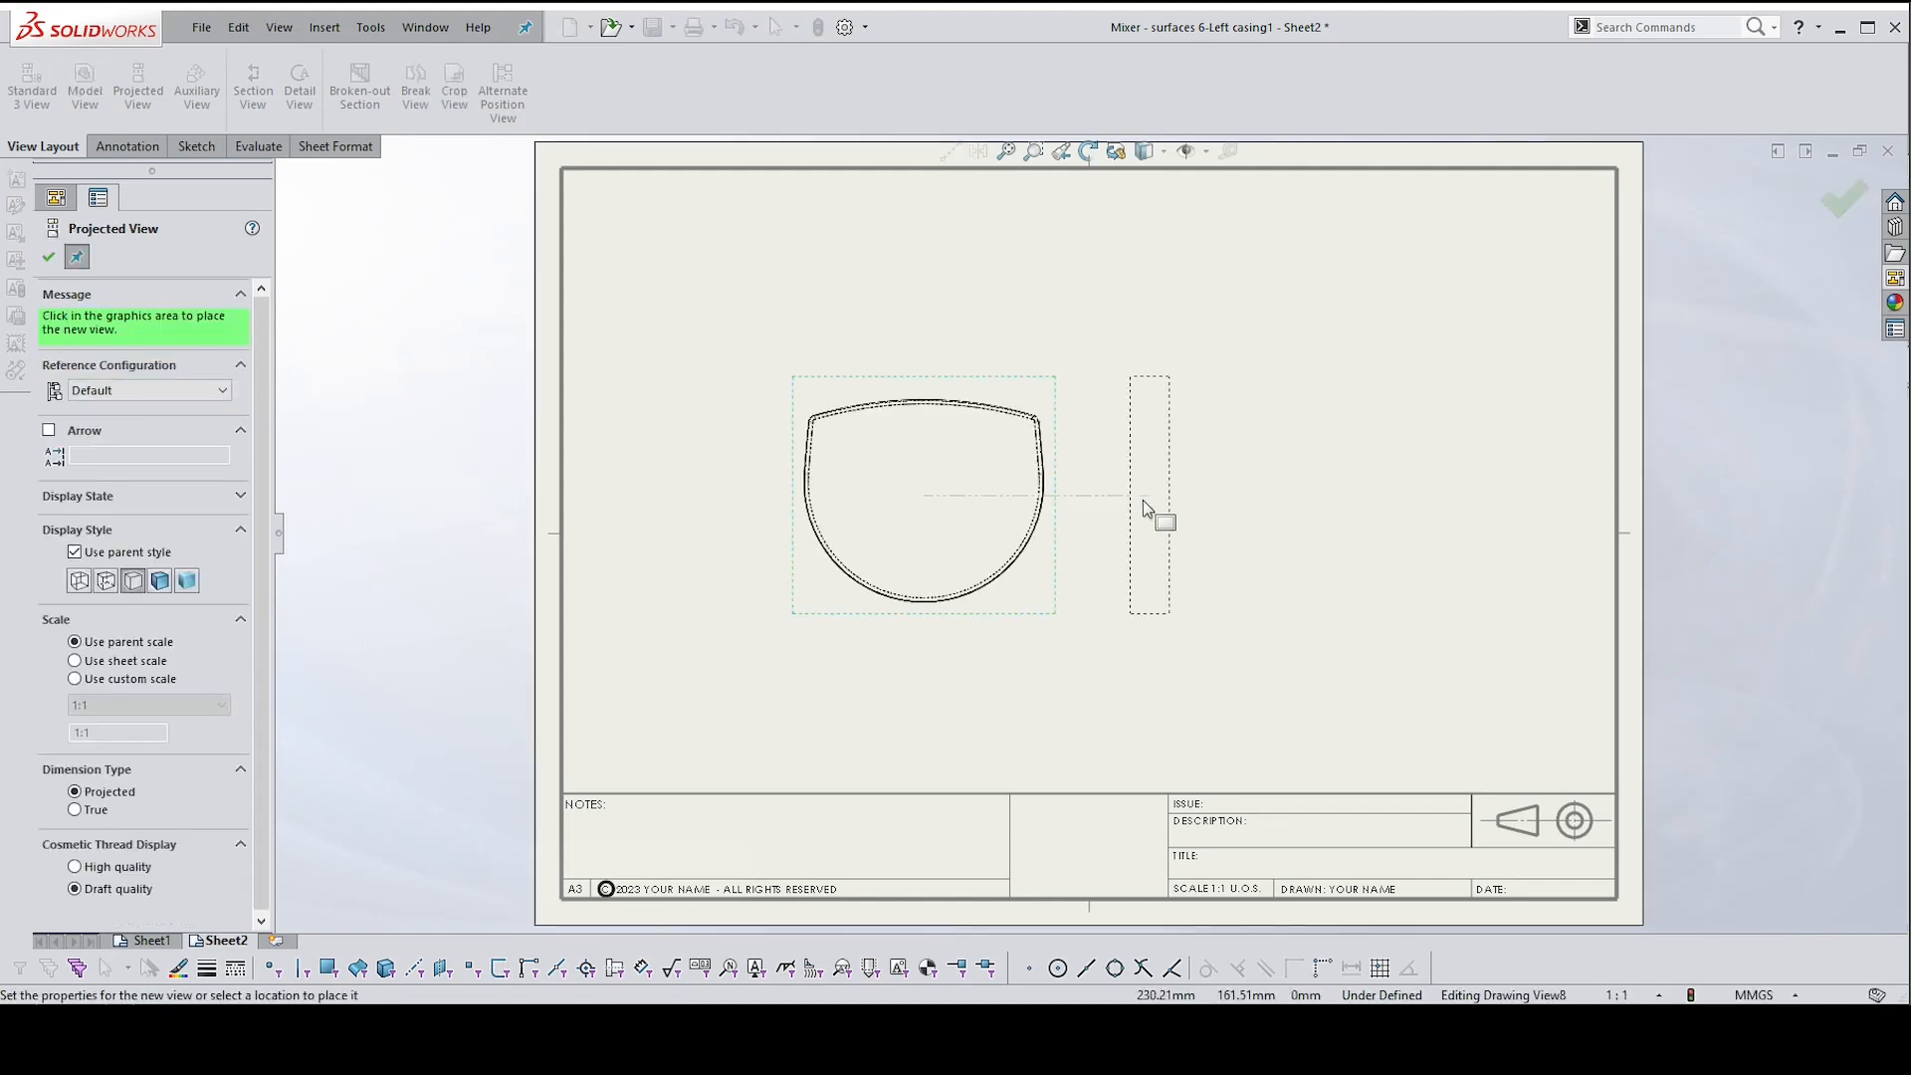
click(1171, 517)
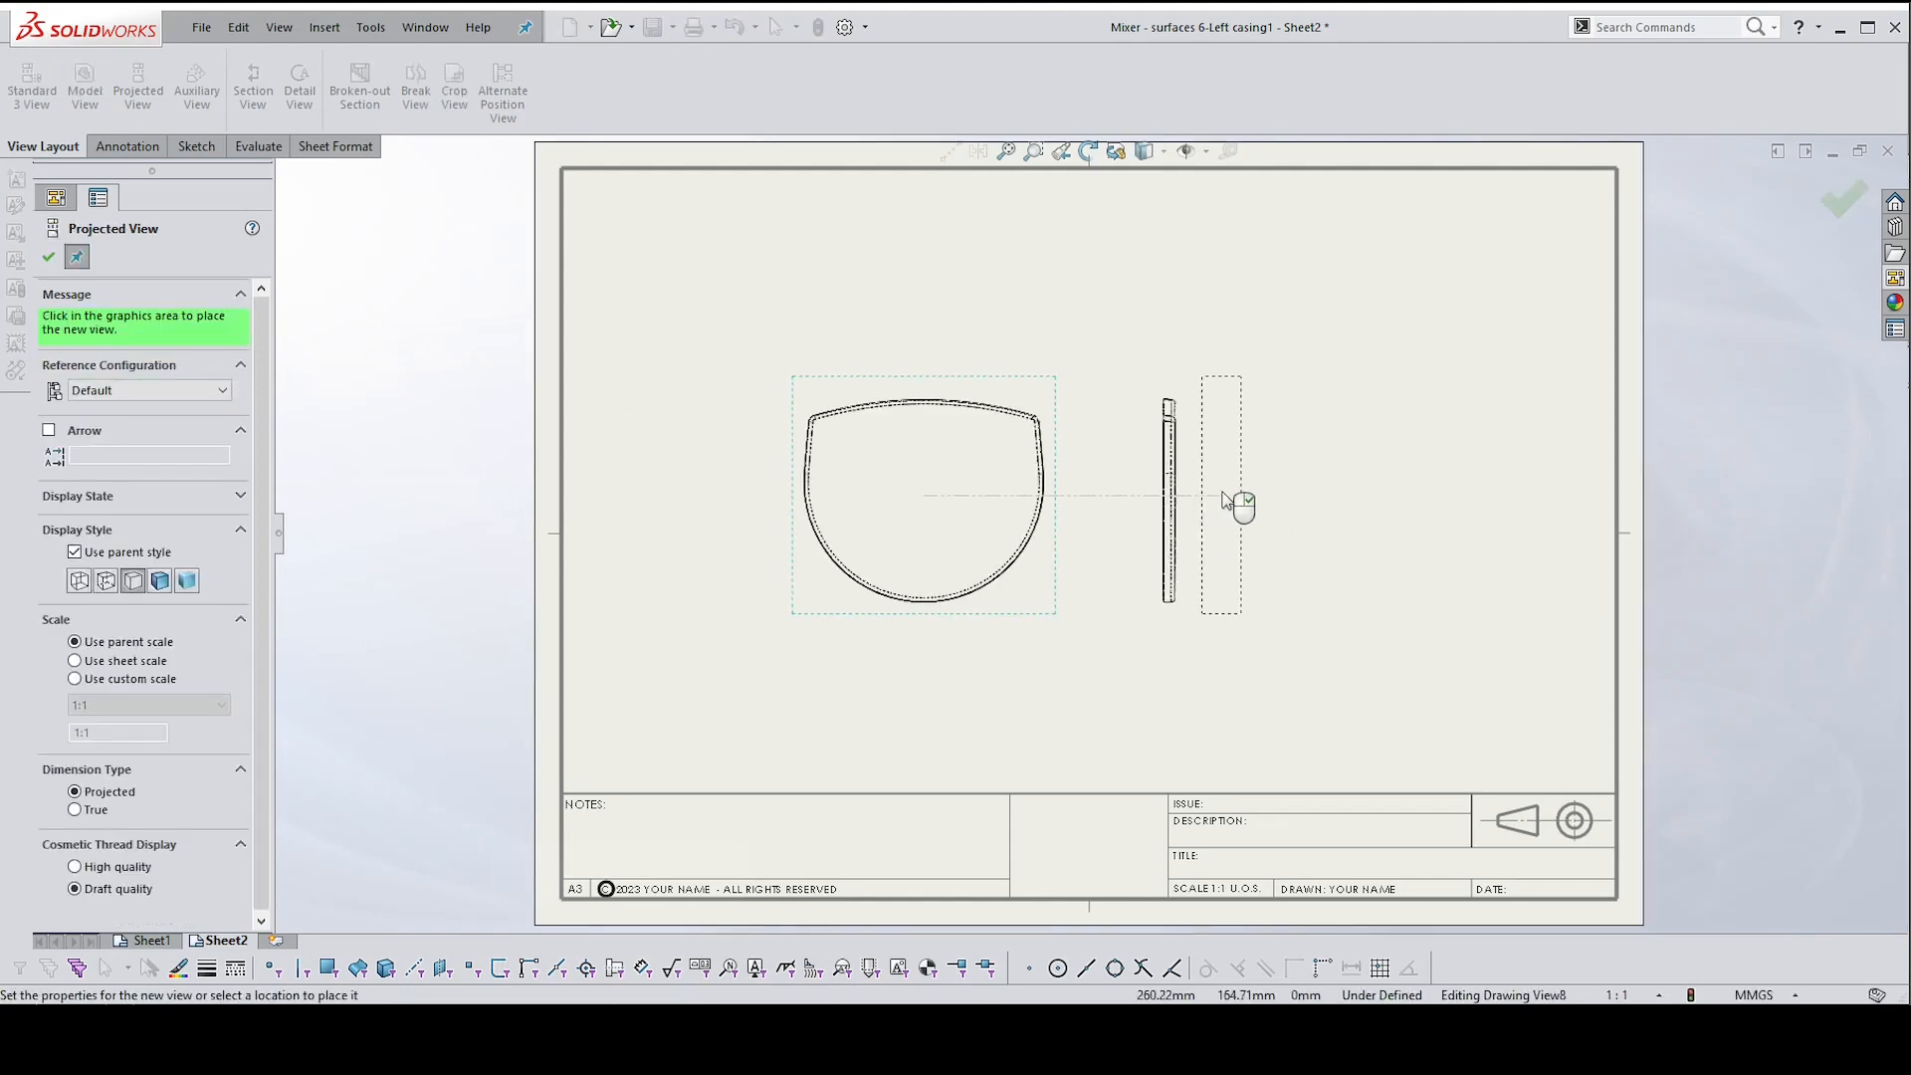
key(Escape)
scroll(1063, 470, up, 1)
scroll(1065, 473, up, 2)
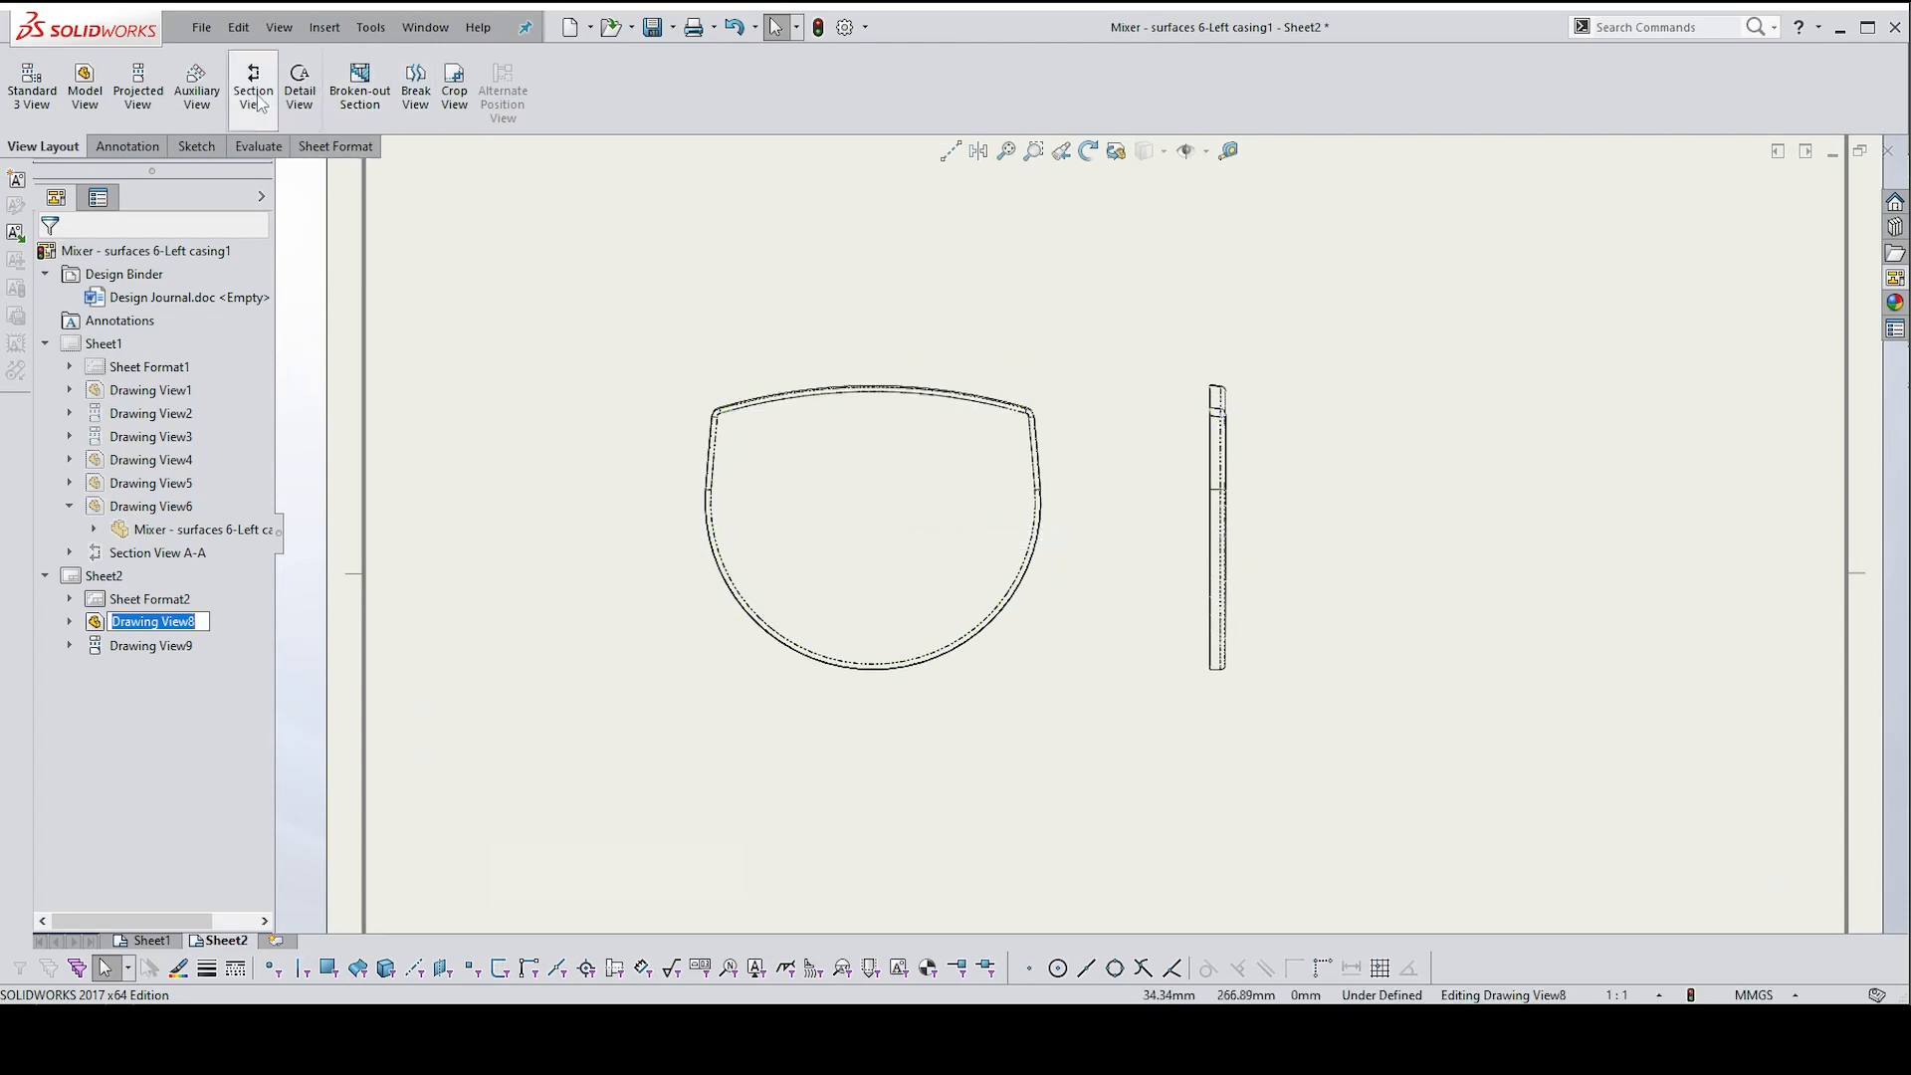
click(127, 146)
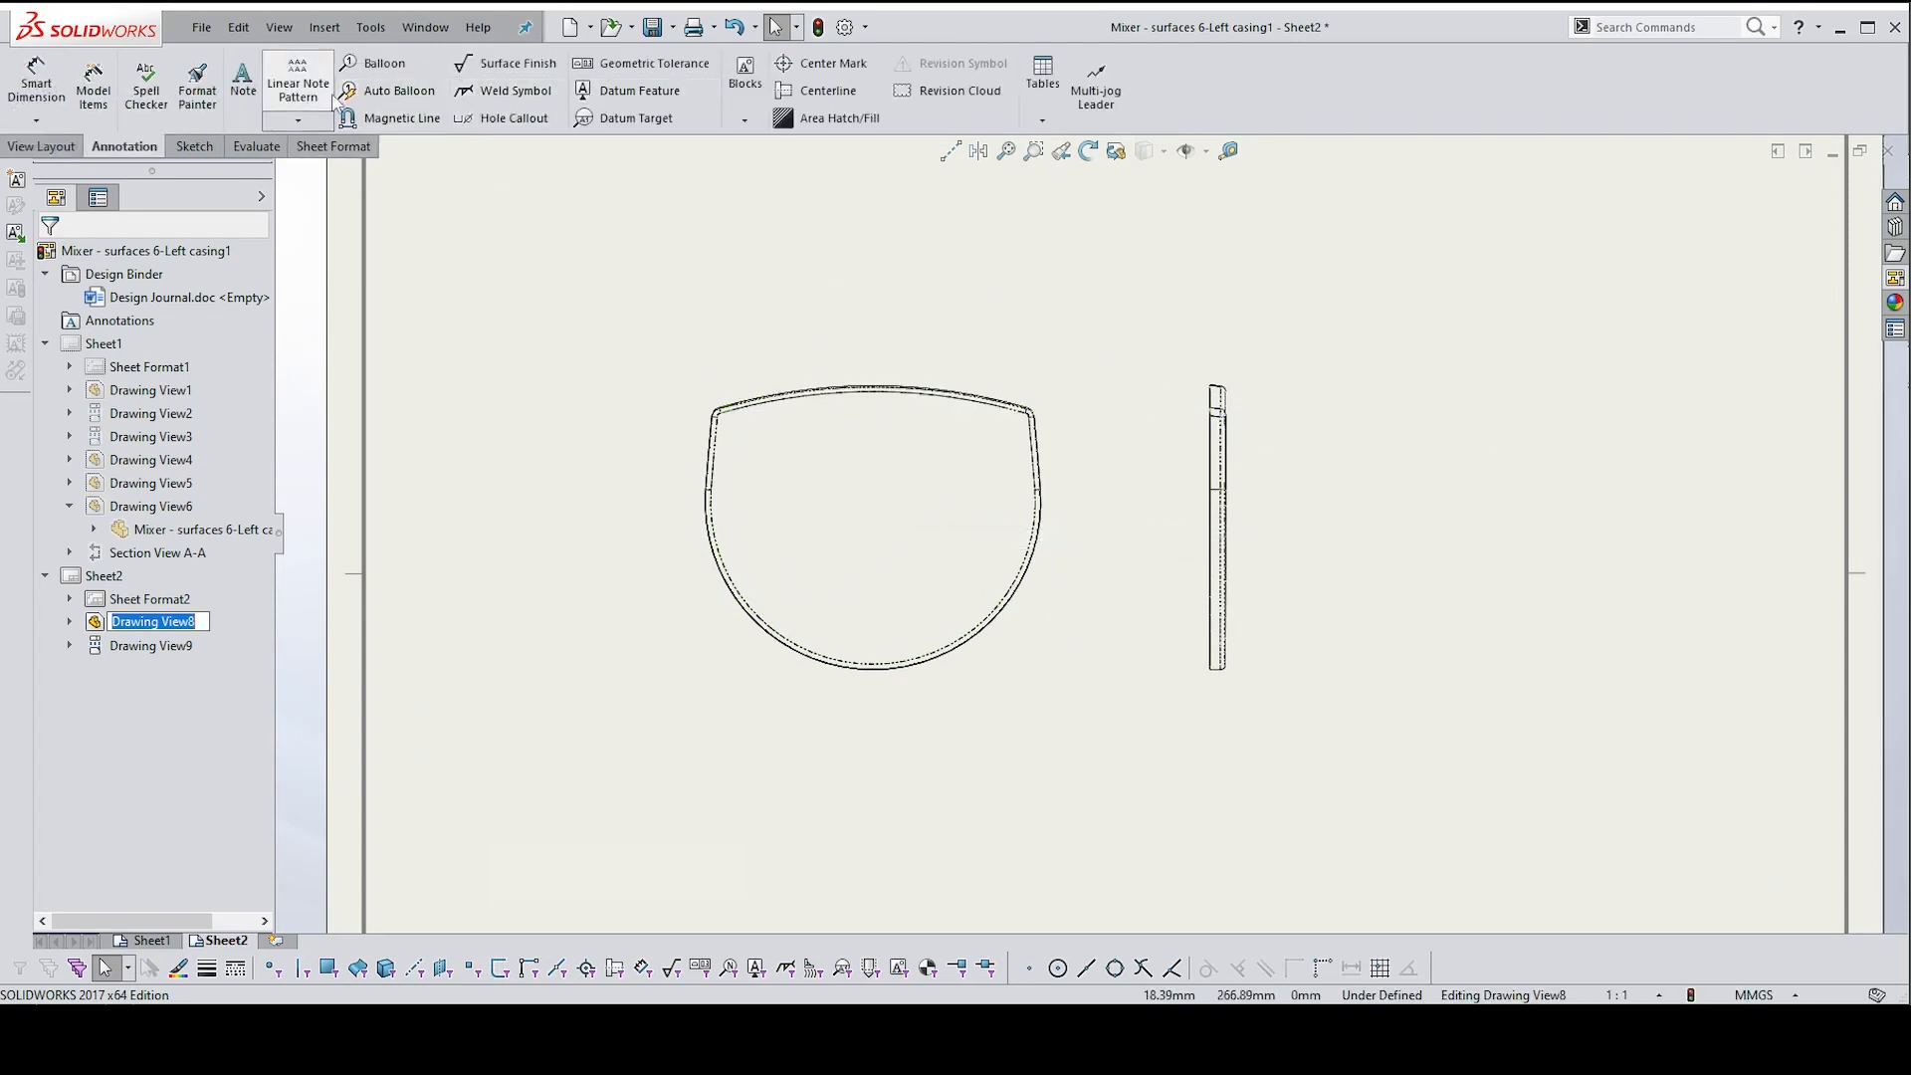
click(622, 92)
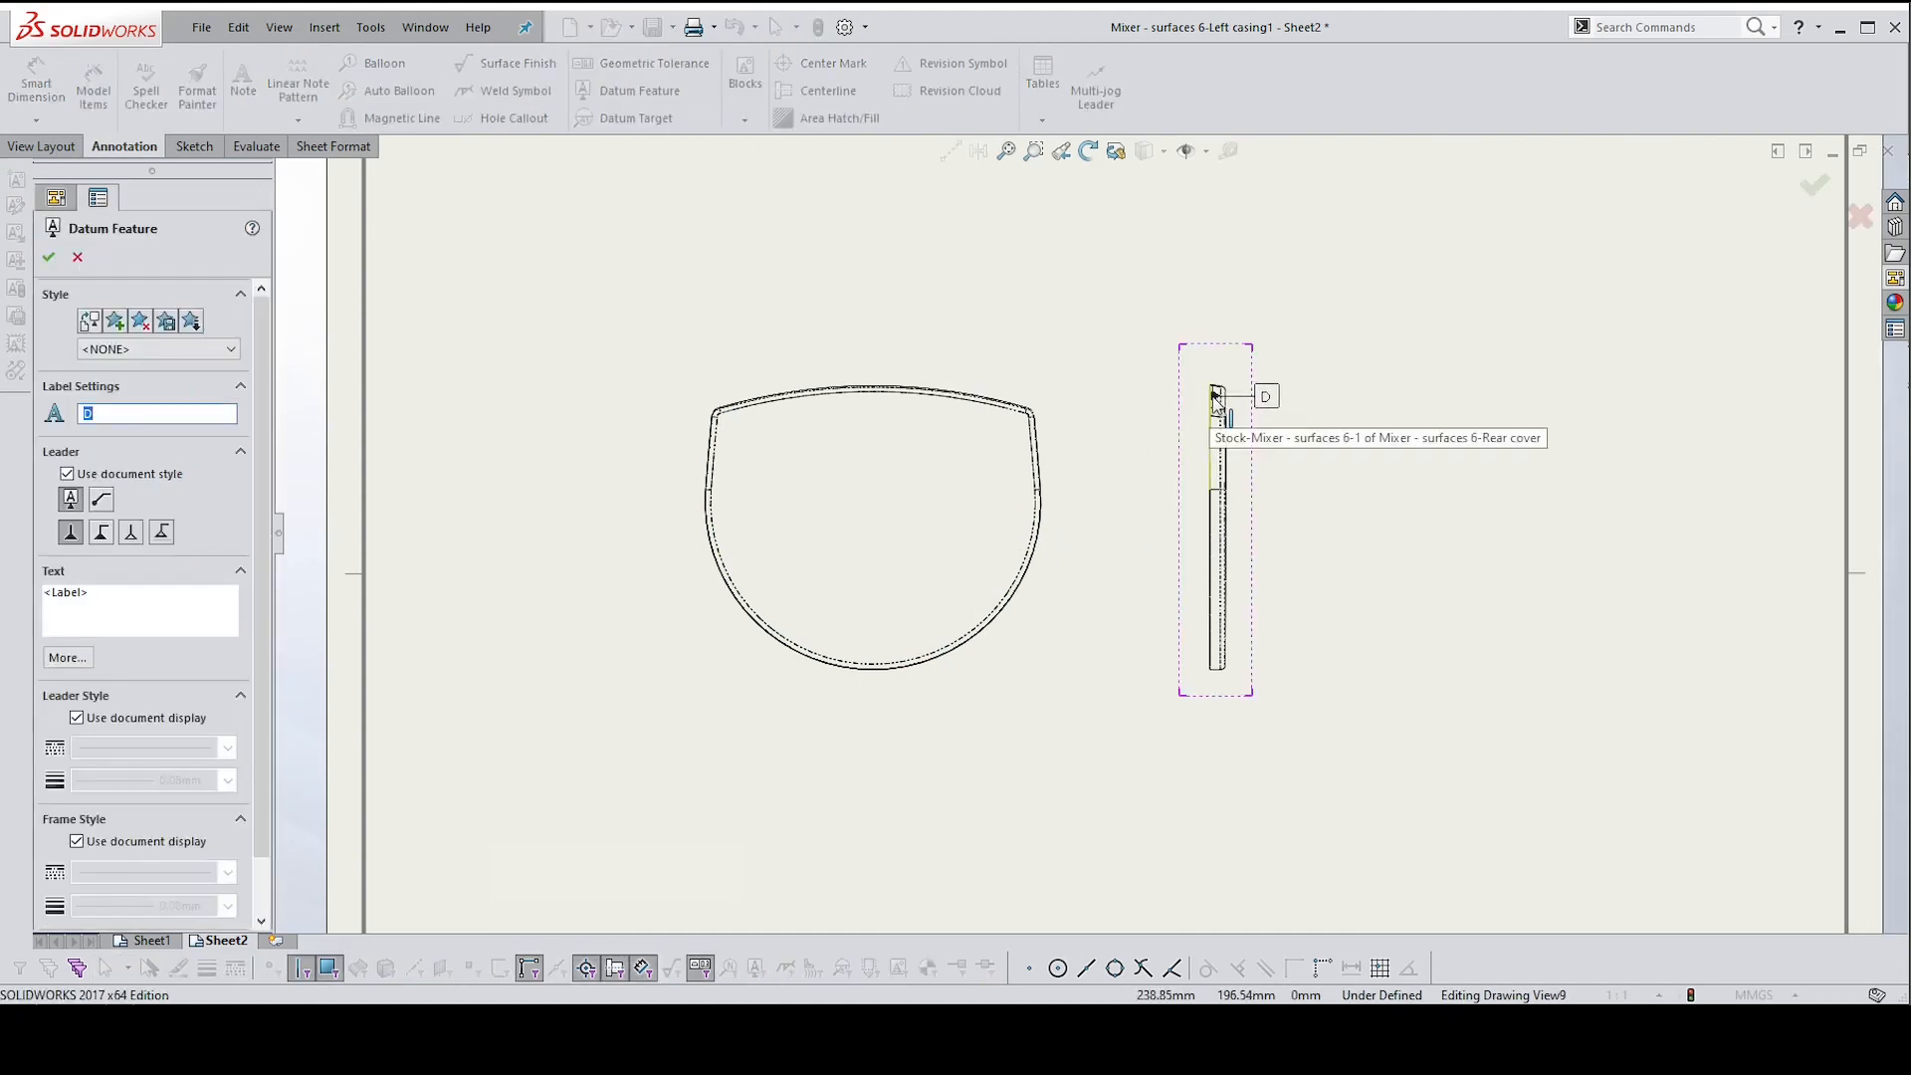
click(1214, 399)
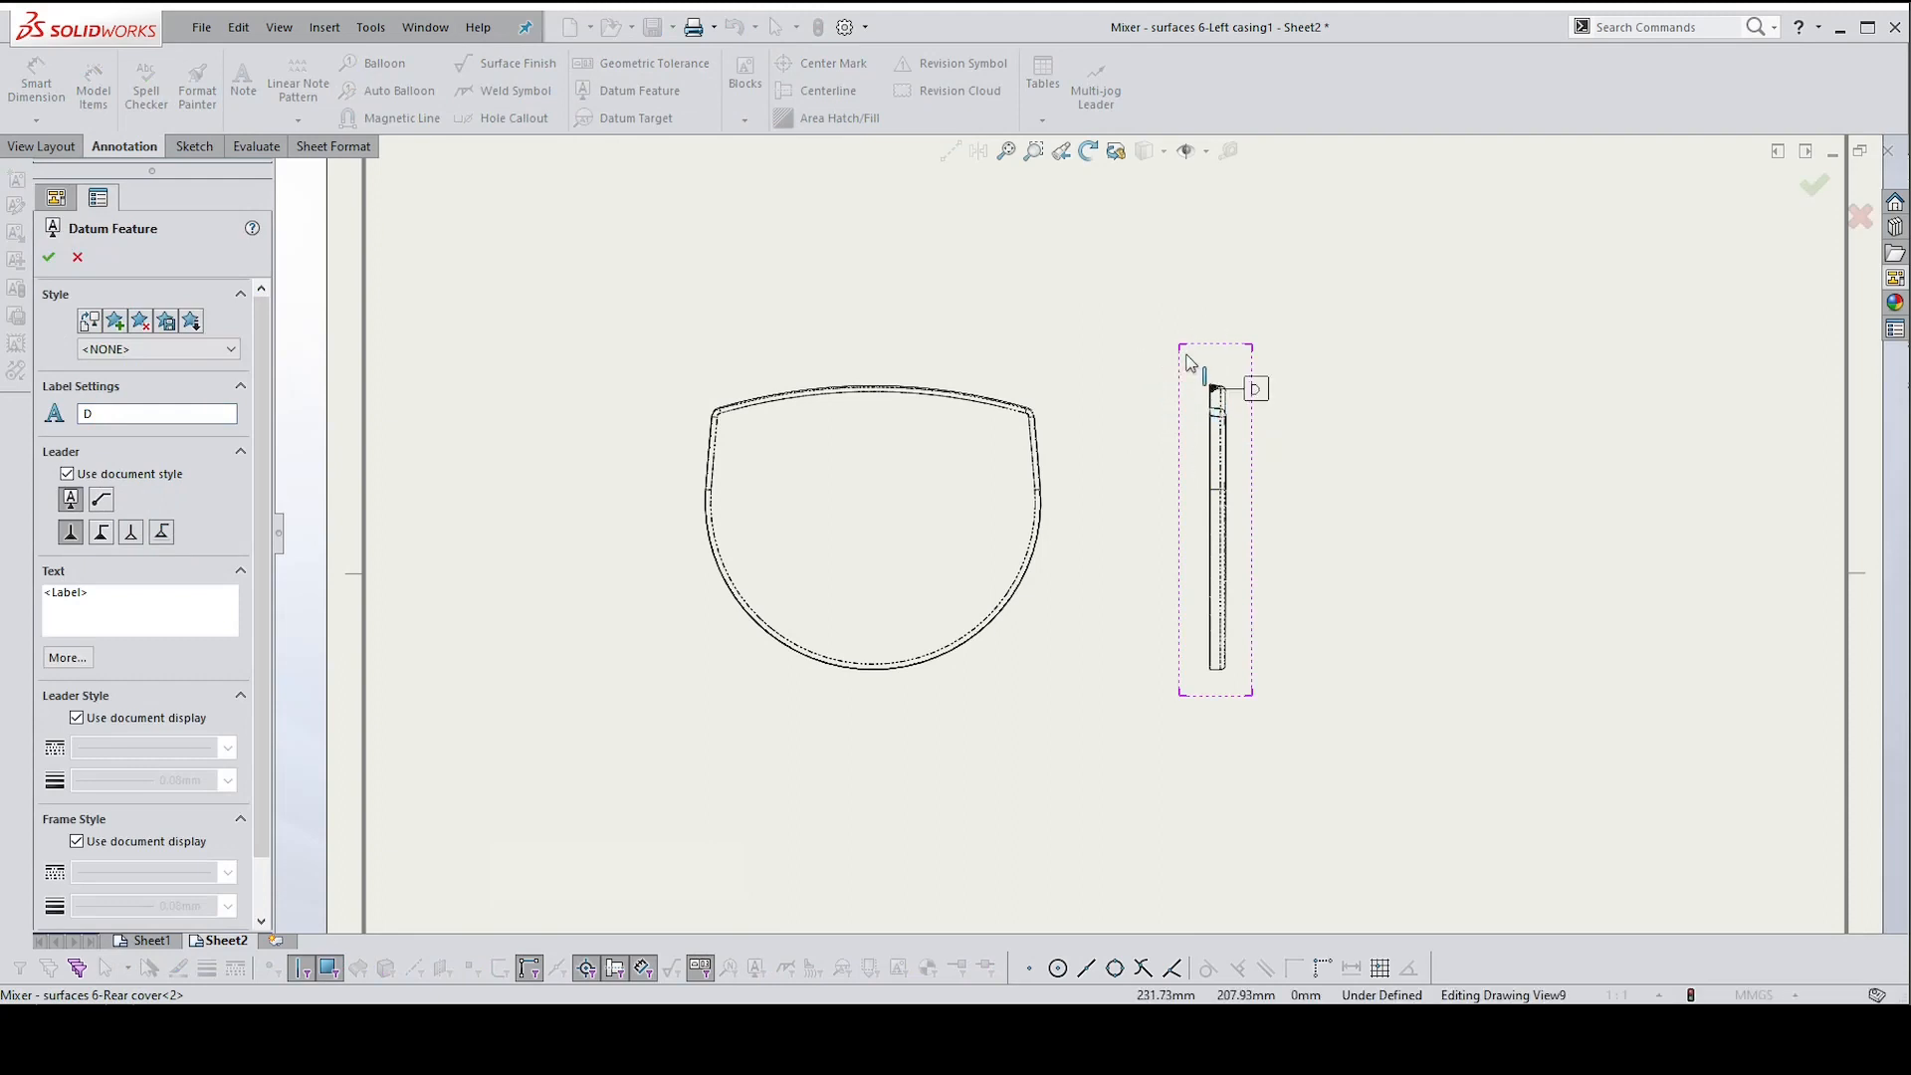
key(Escape)
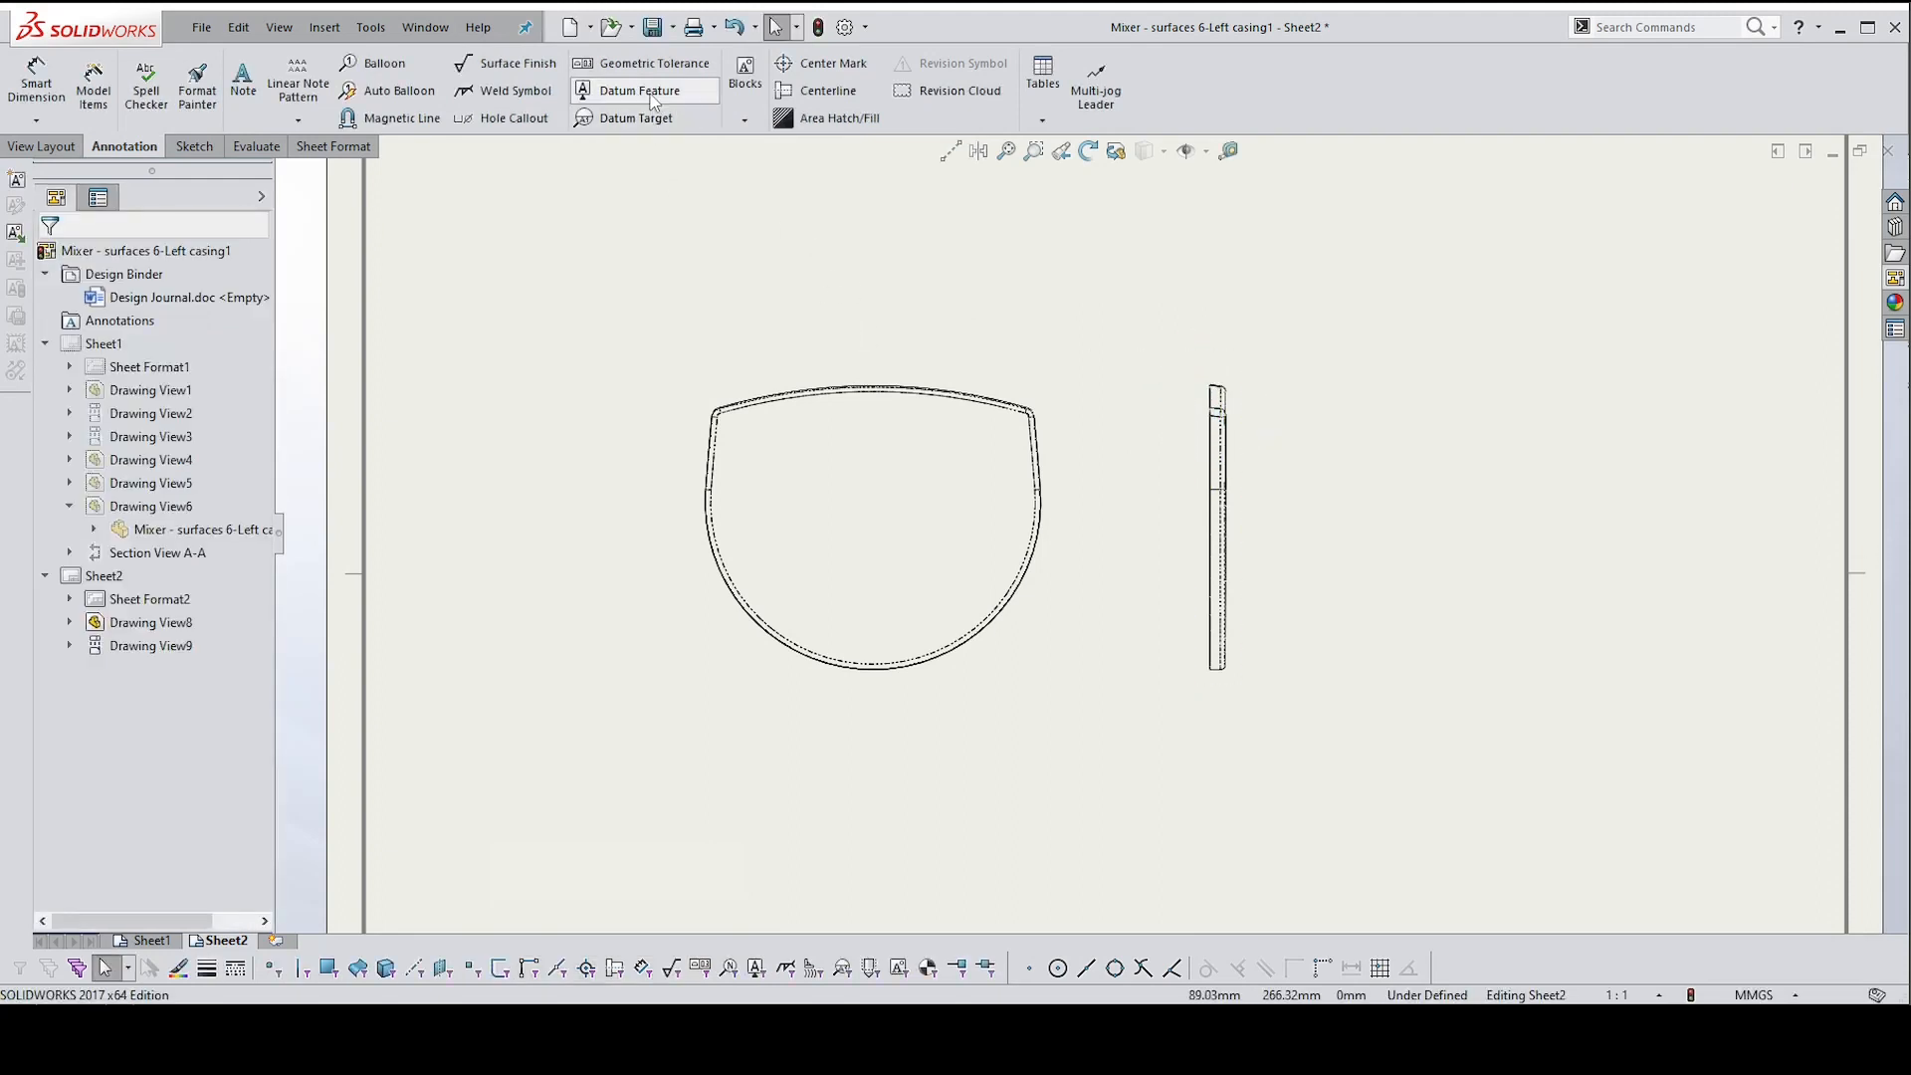
Attach a datum feature to the left vertical edge of the rear cover's side view, placing its label above the view
click(645, 92)
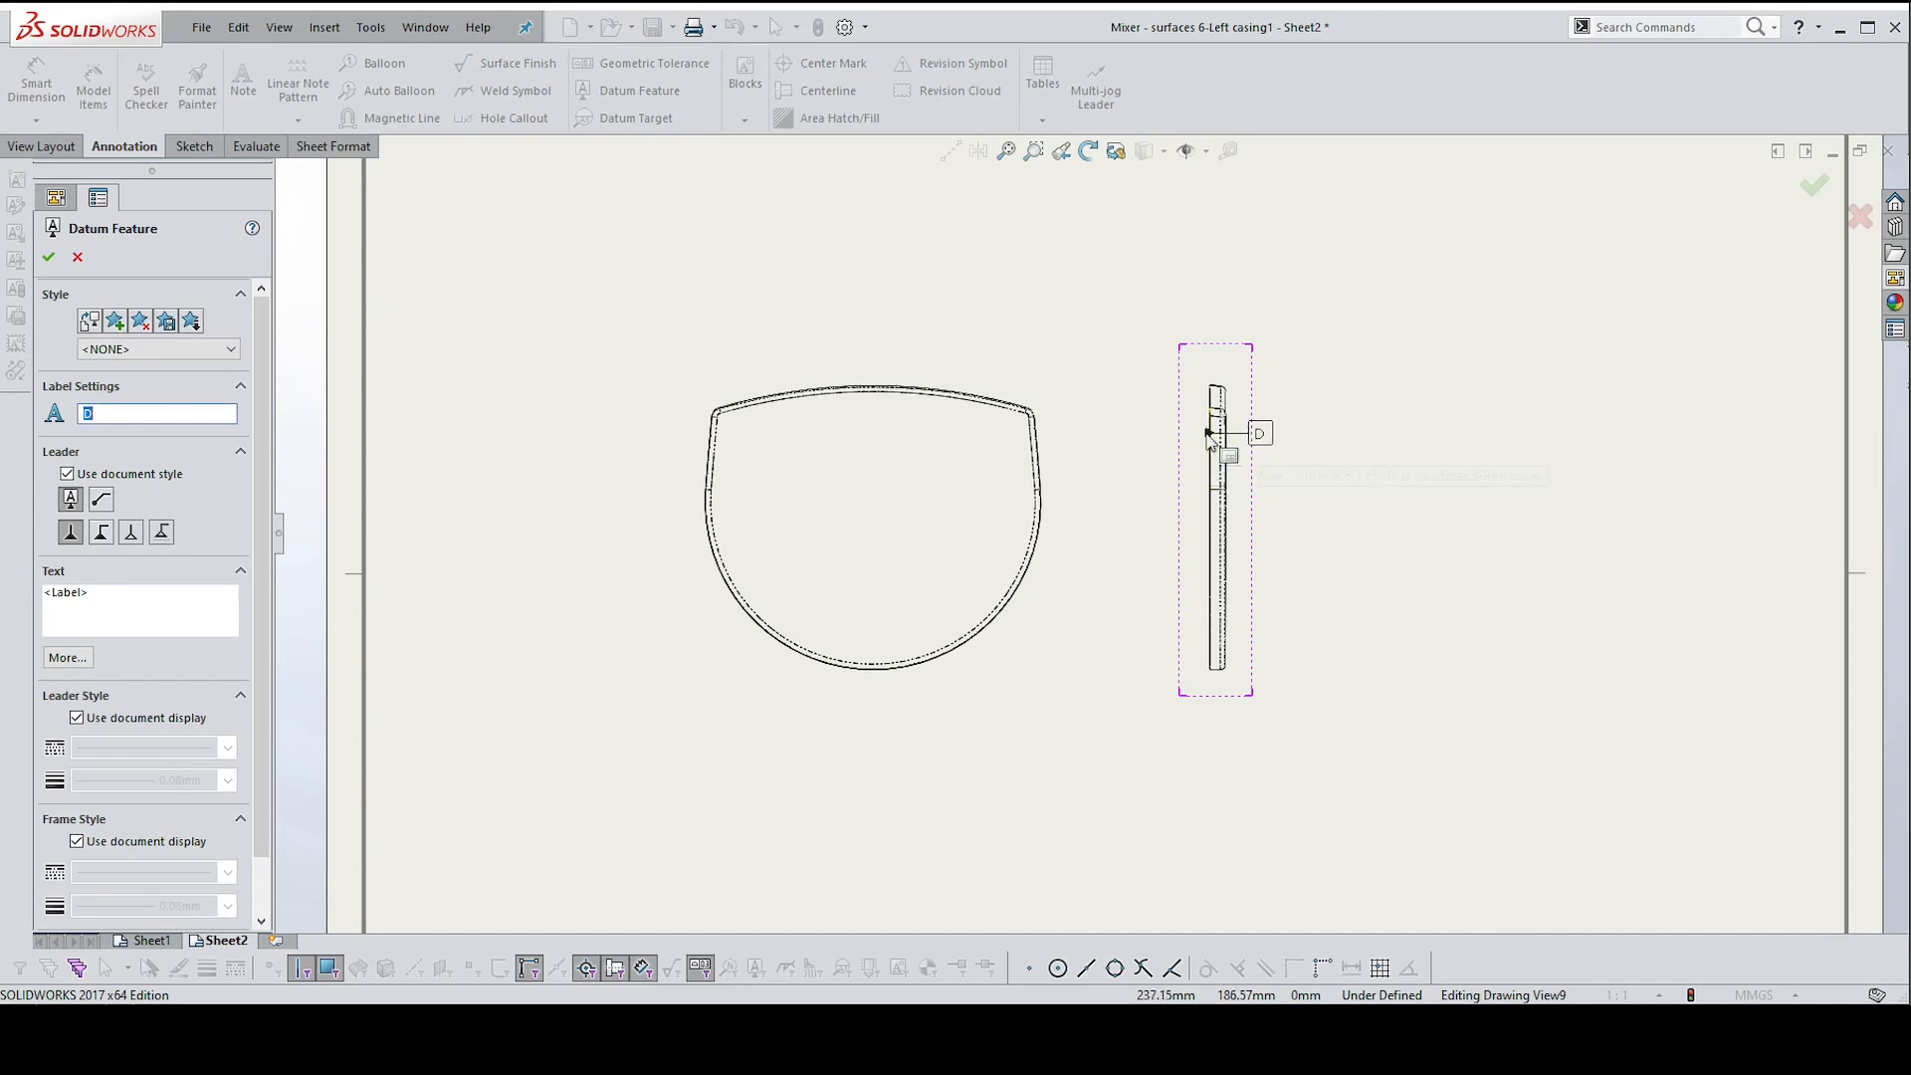
click(1208, 435)
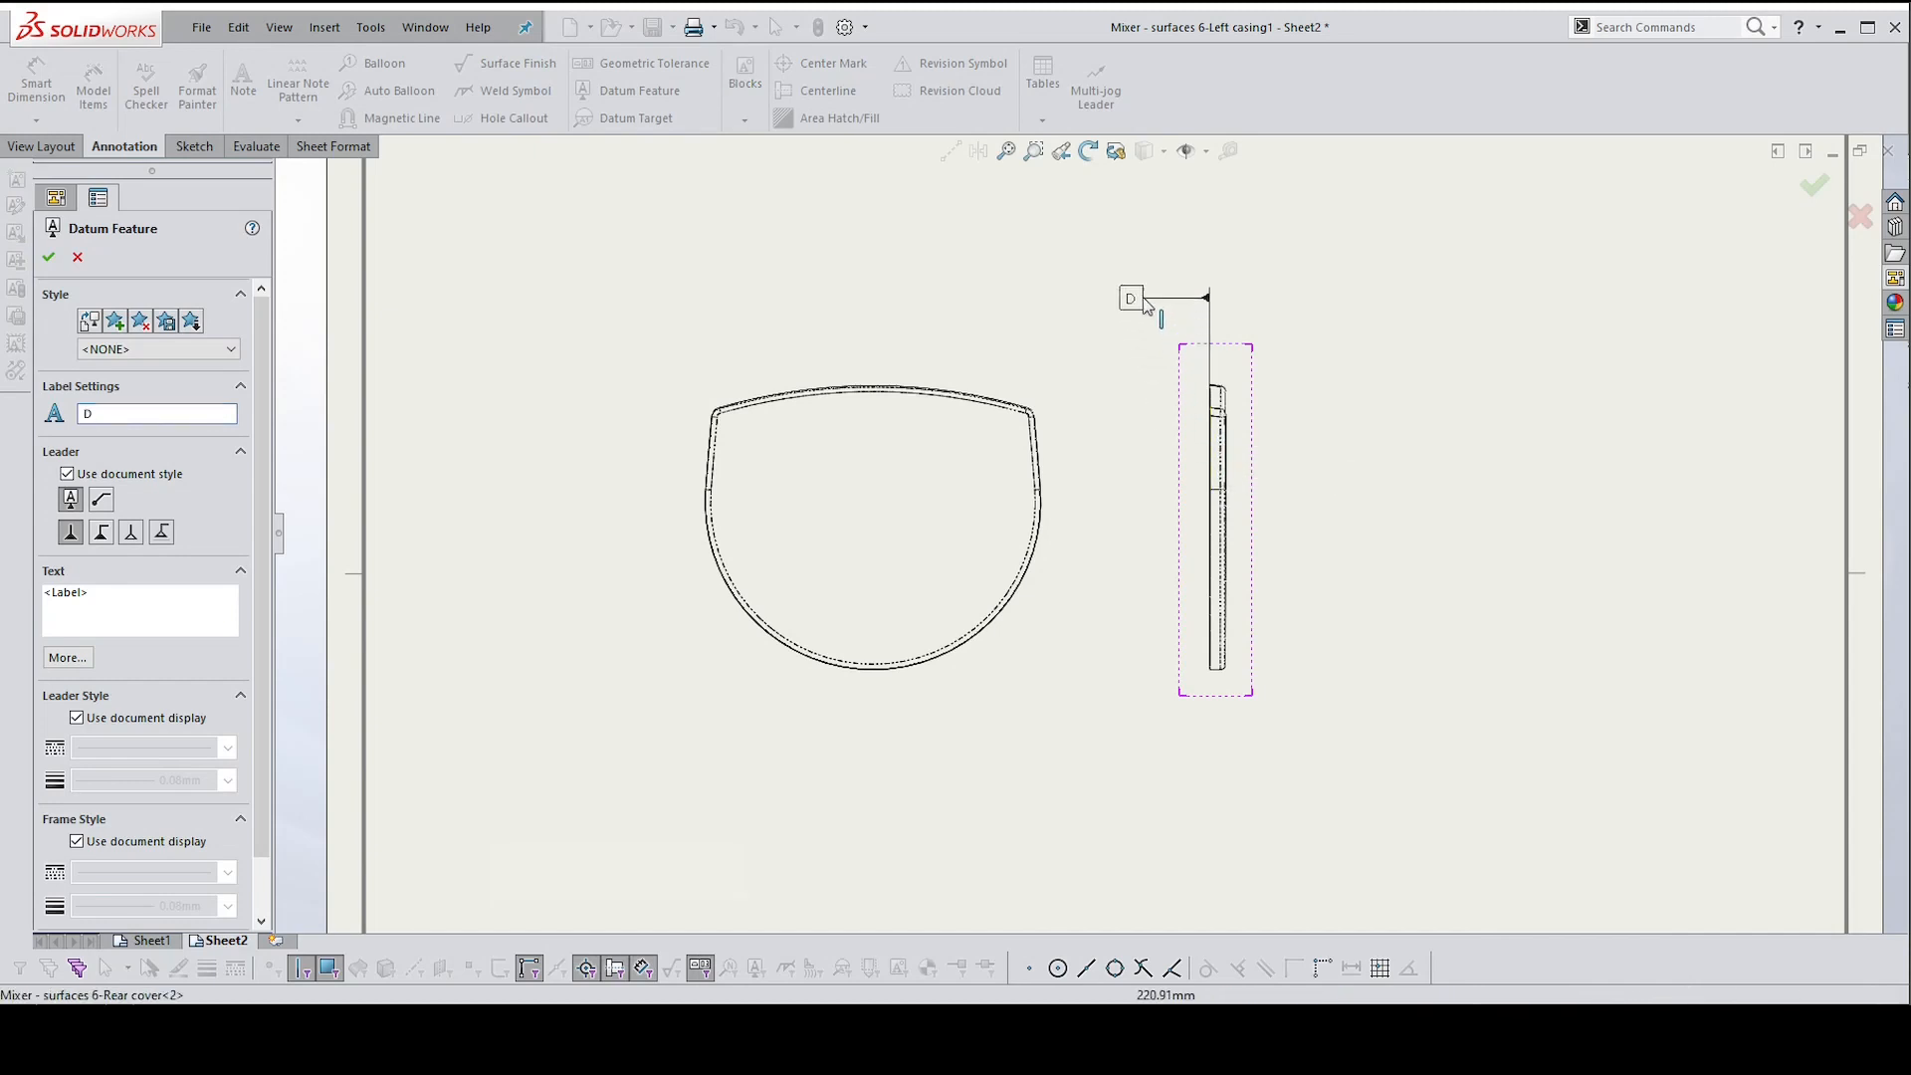
click(1117, 241)
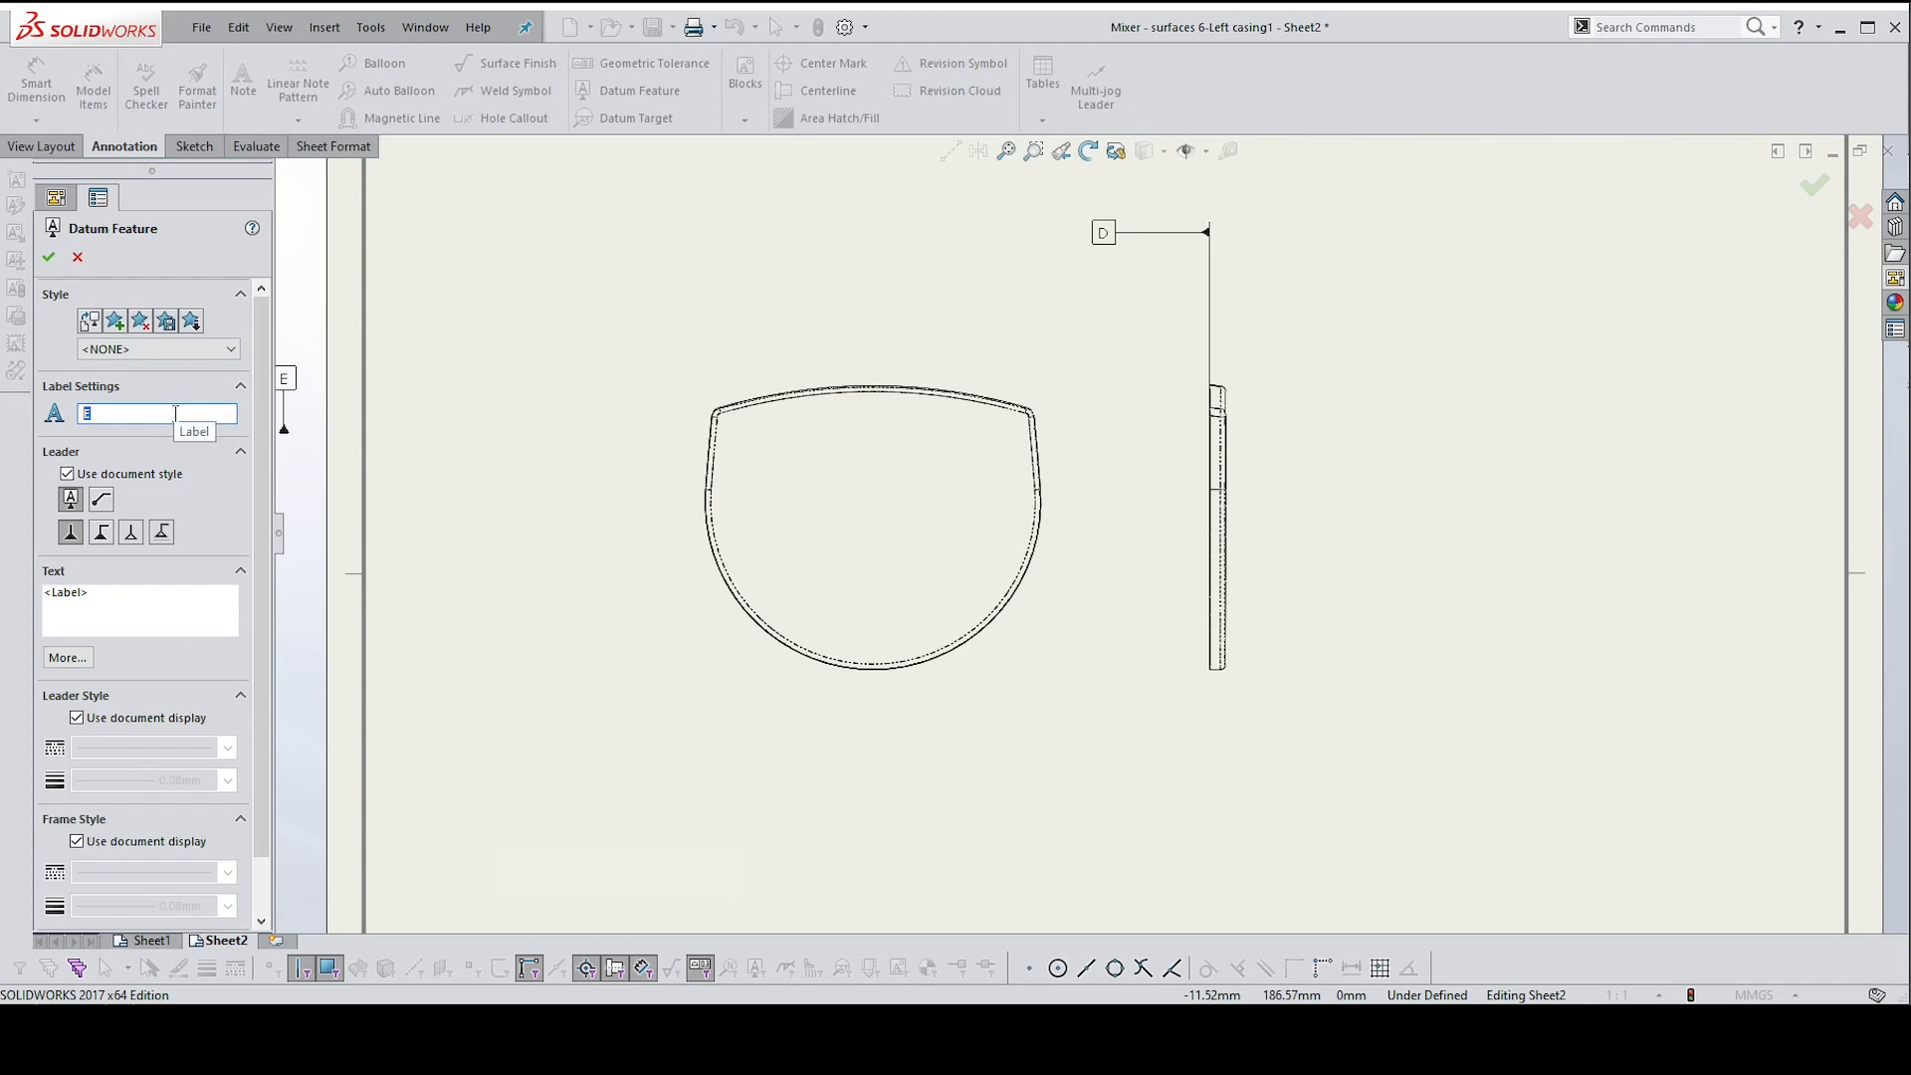
text(A)
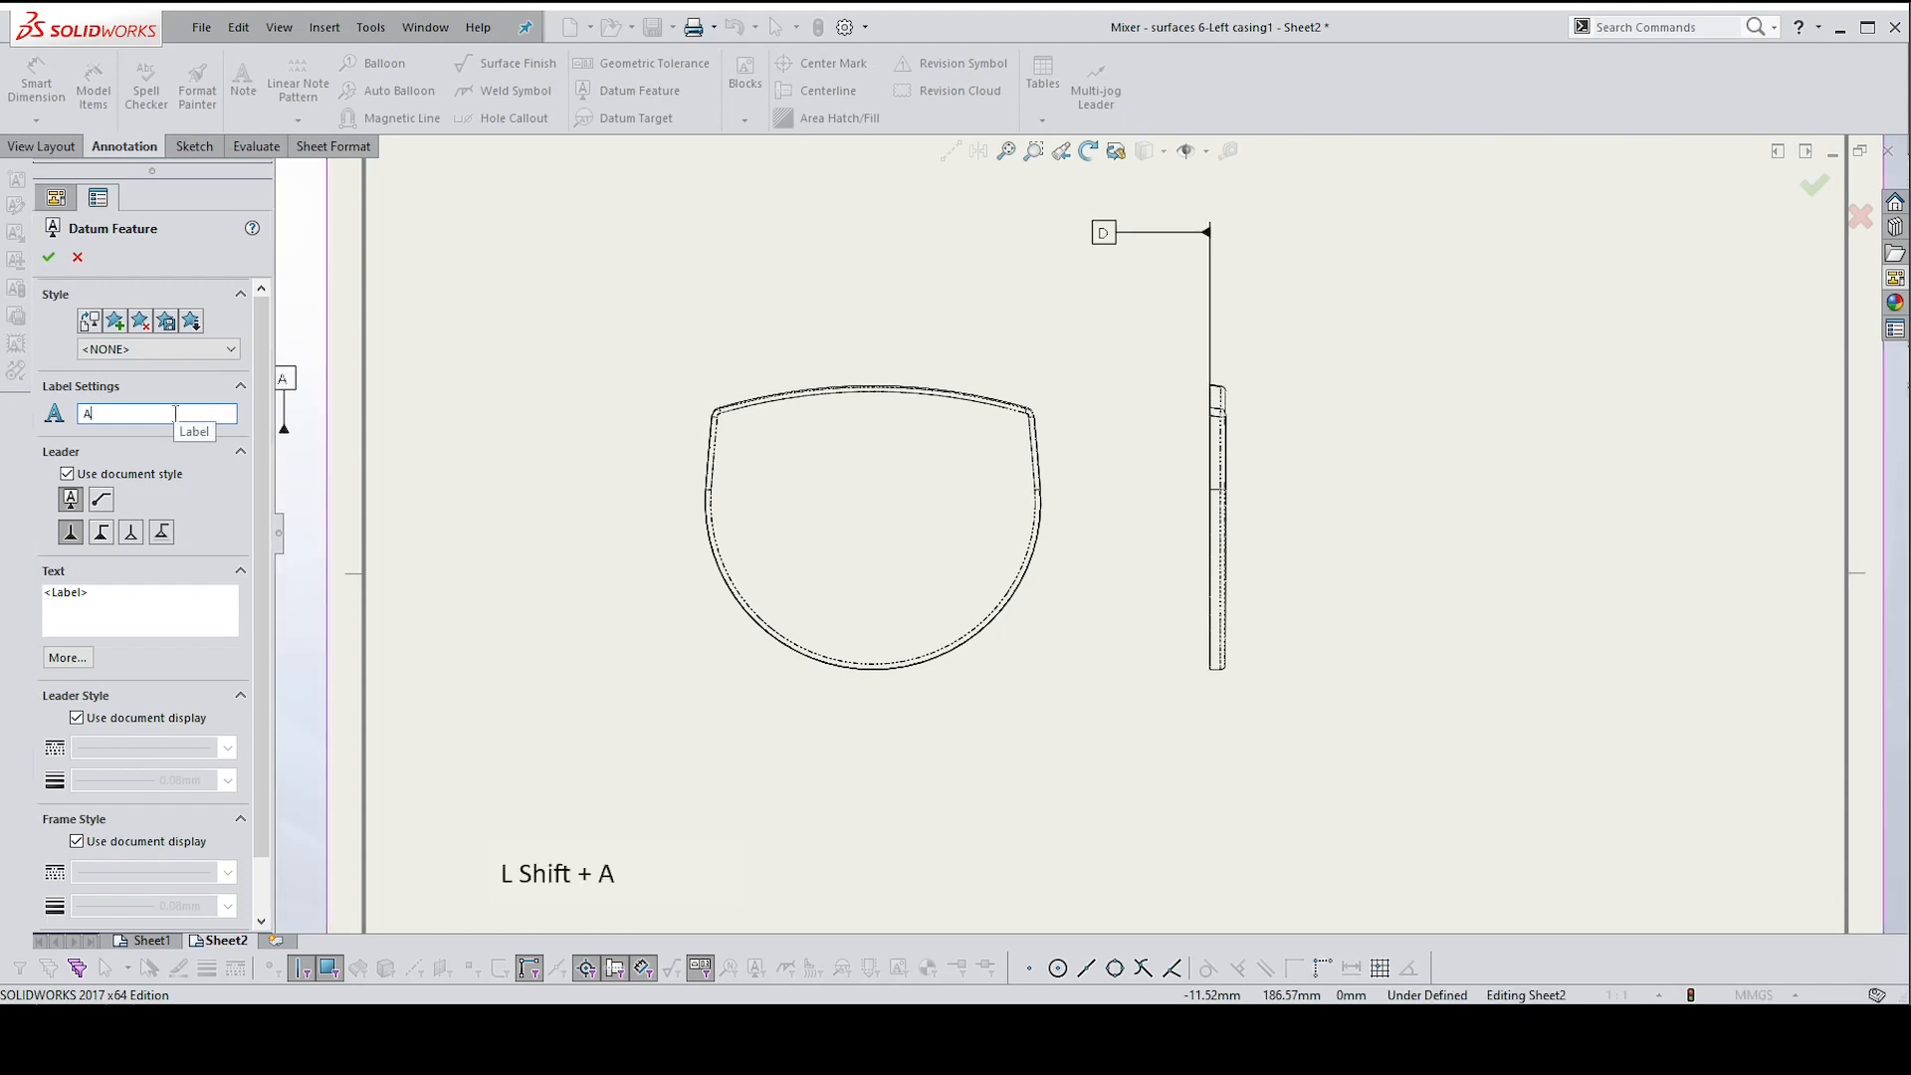
key(Return)
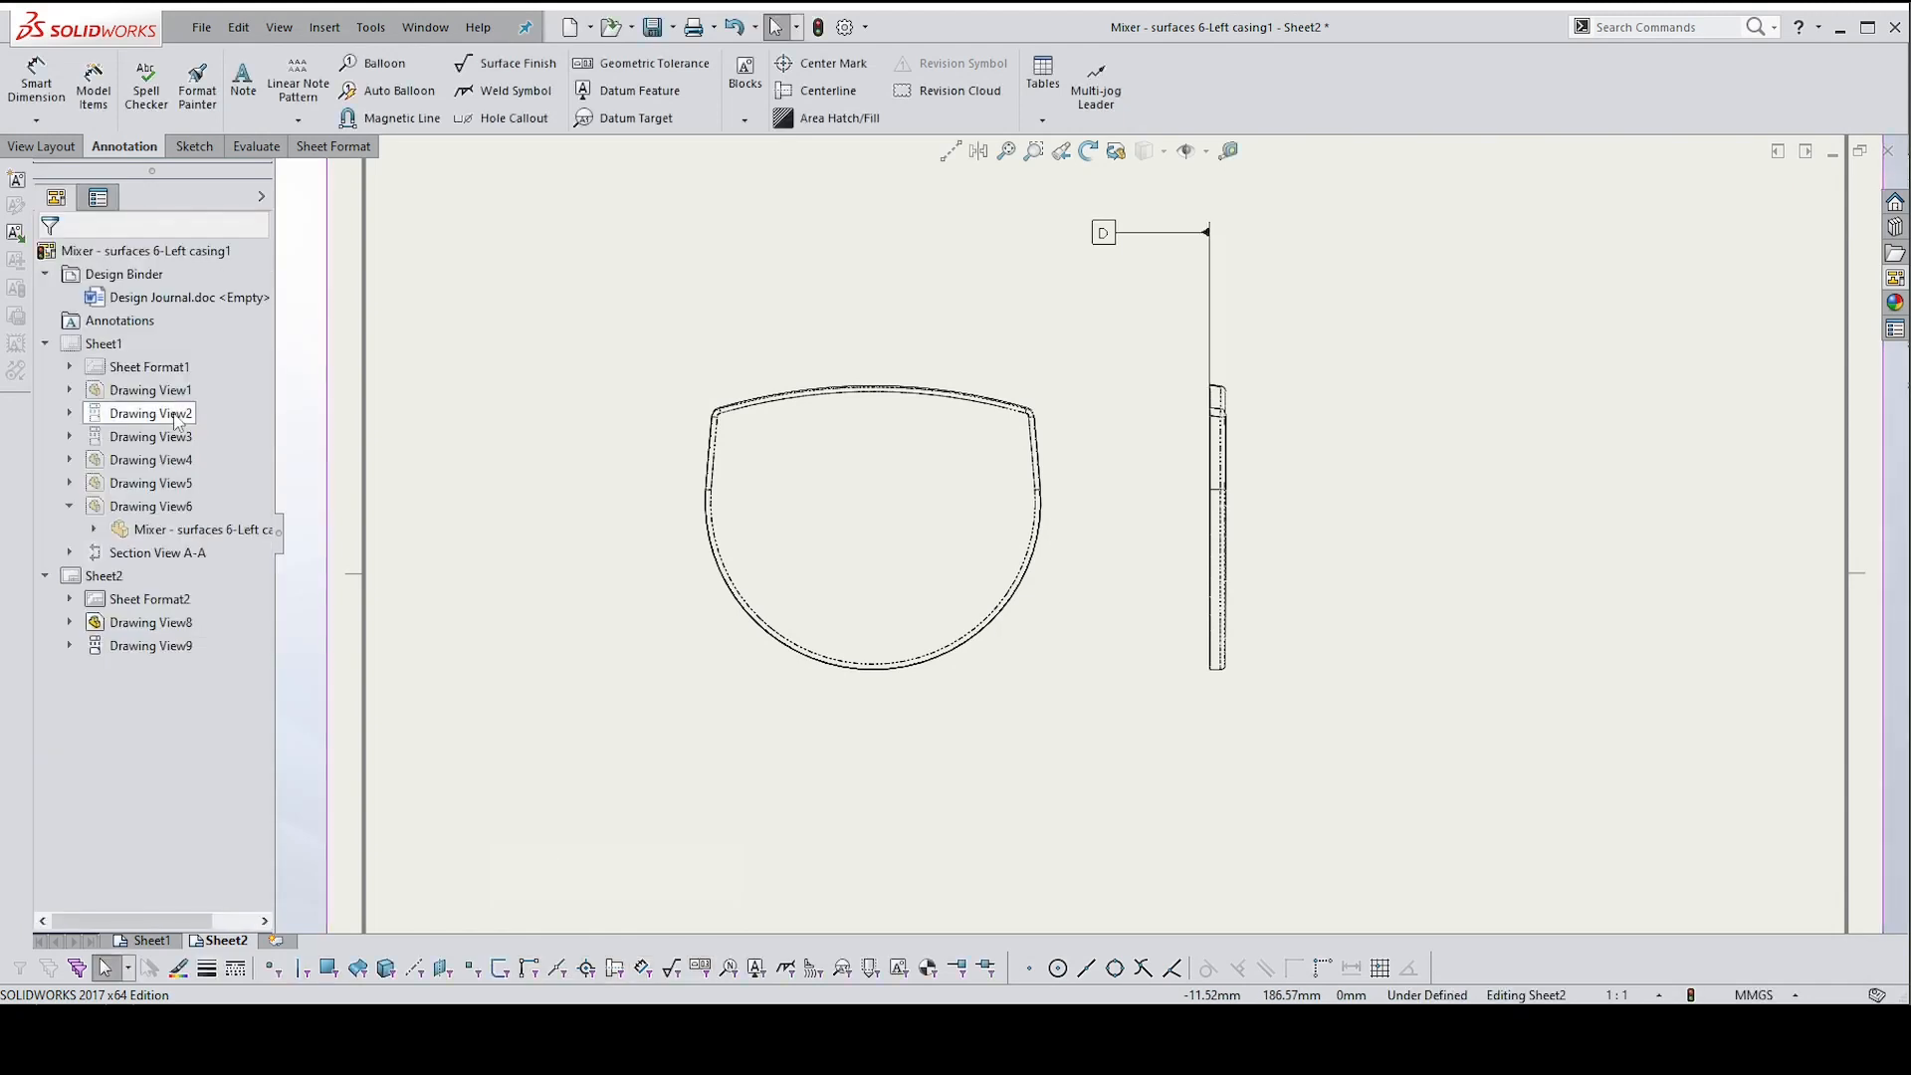
Relabel the rear cover's datum feature as A
click(1104, 234)
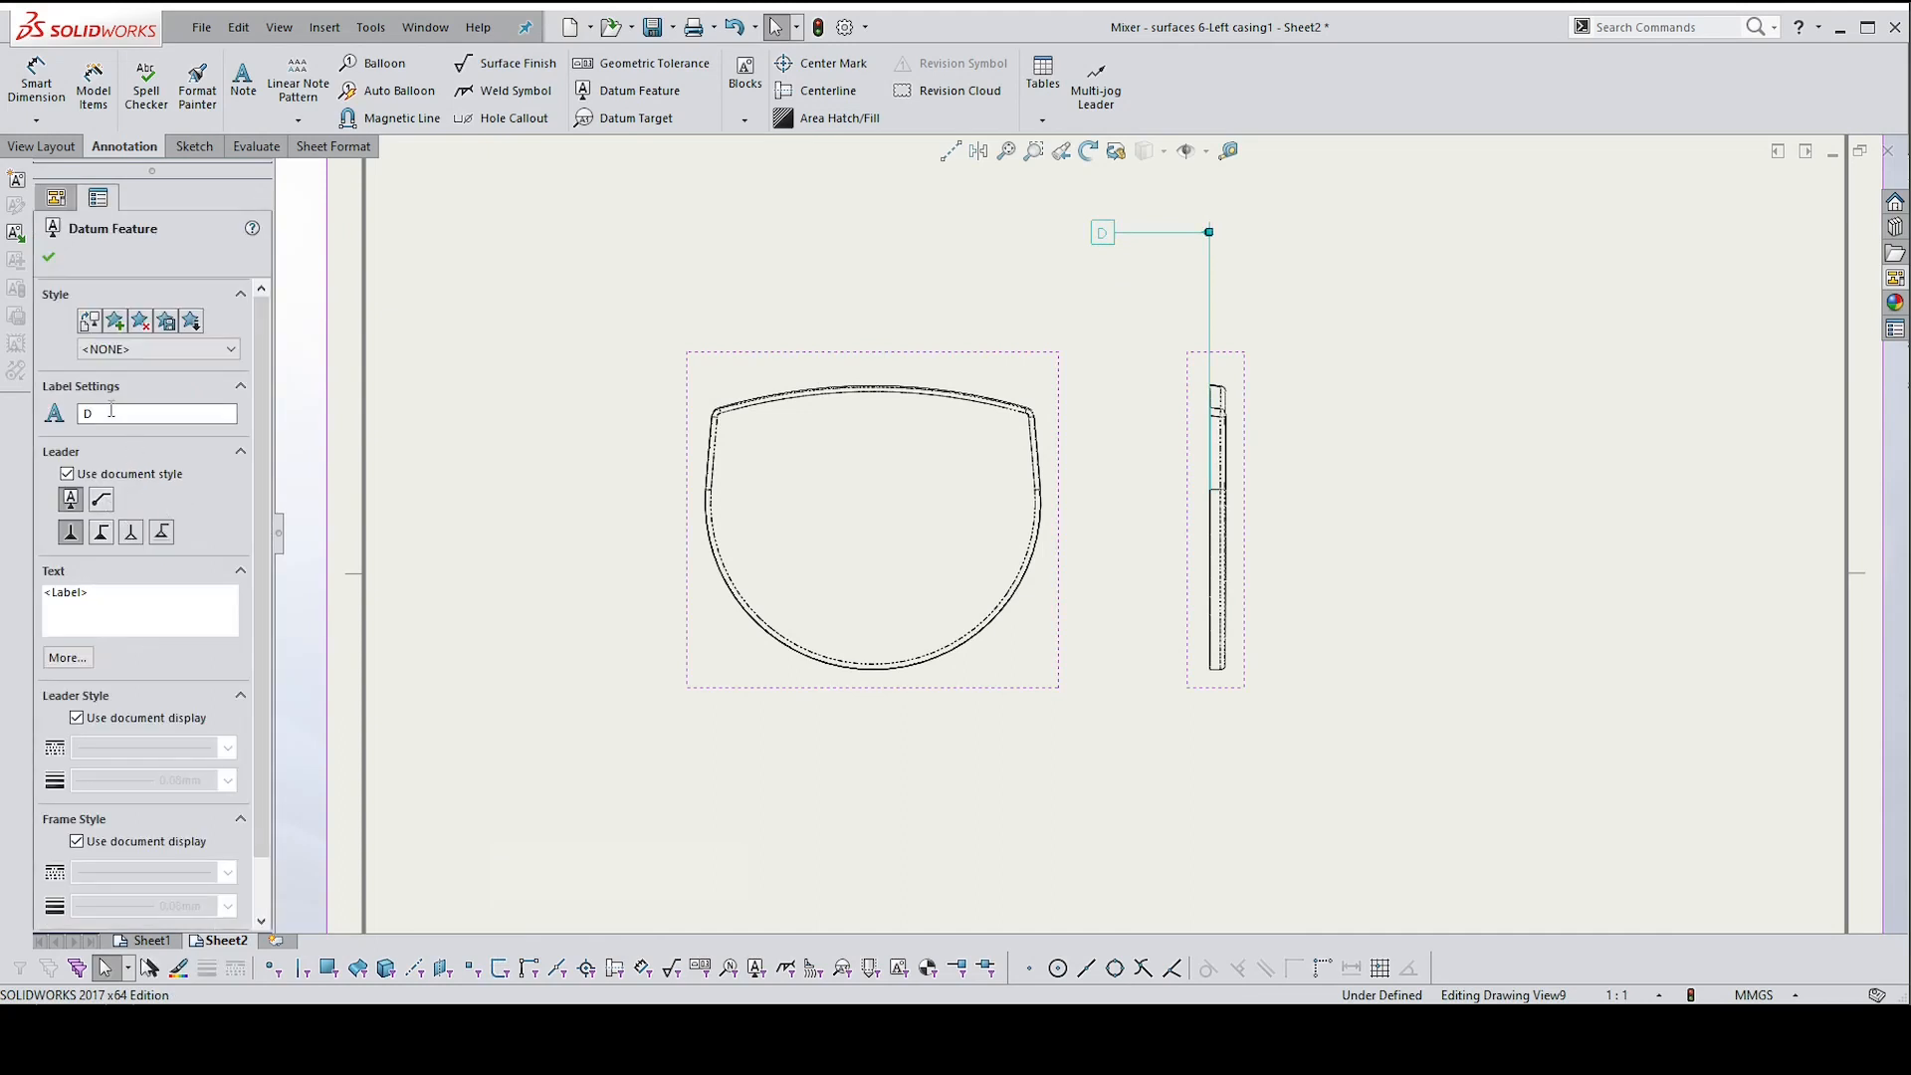
text(A)
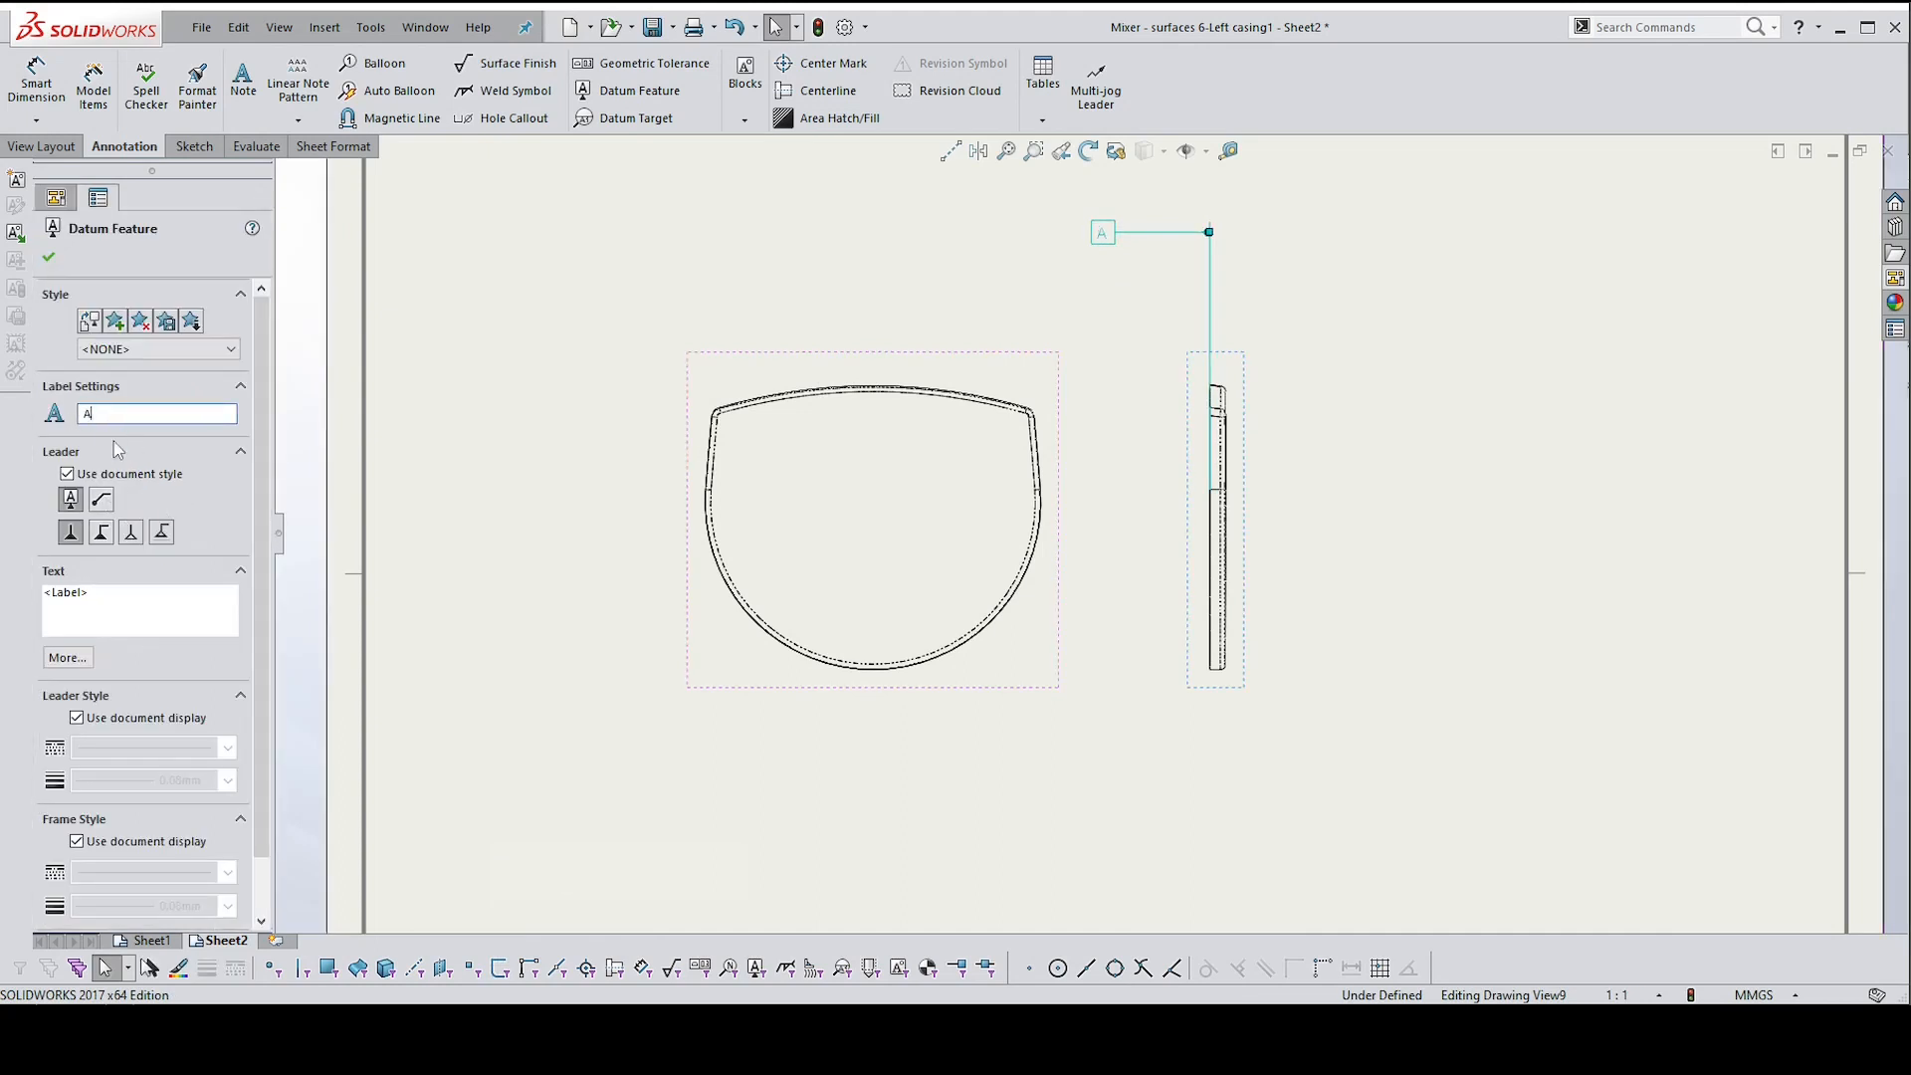
click(49, 259)
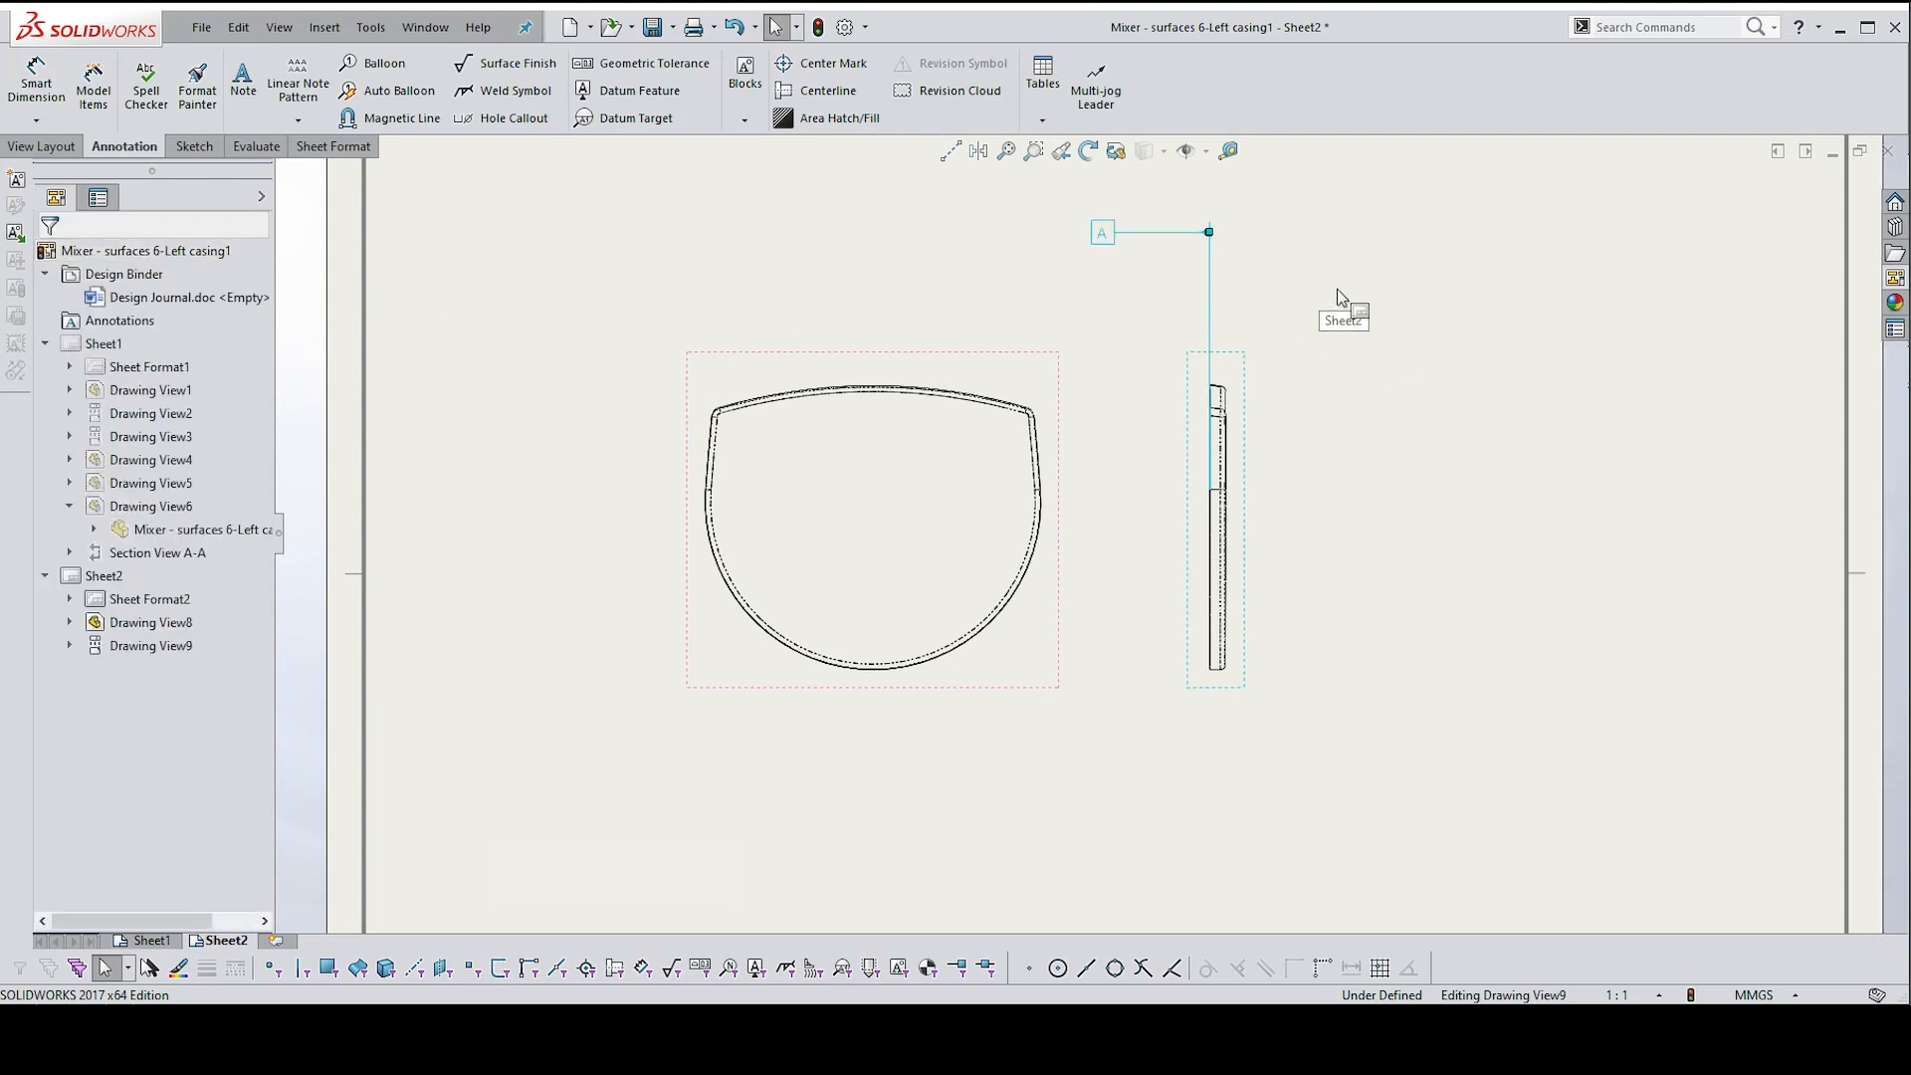
click(1409, 341)
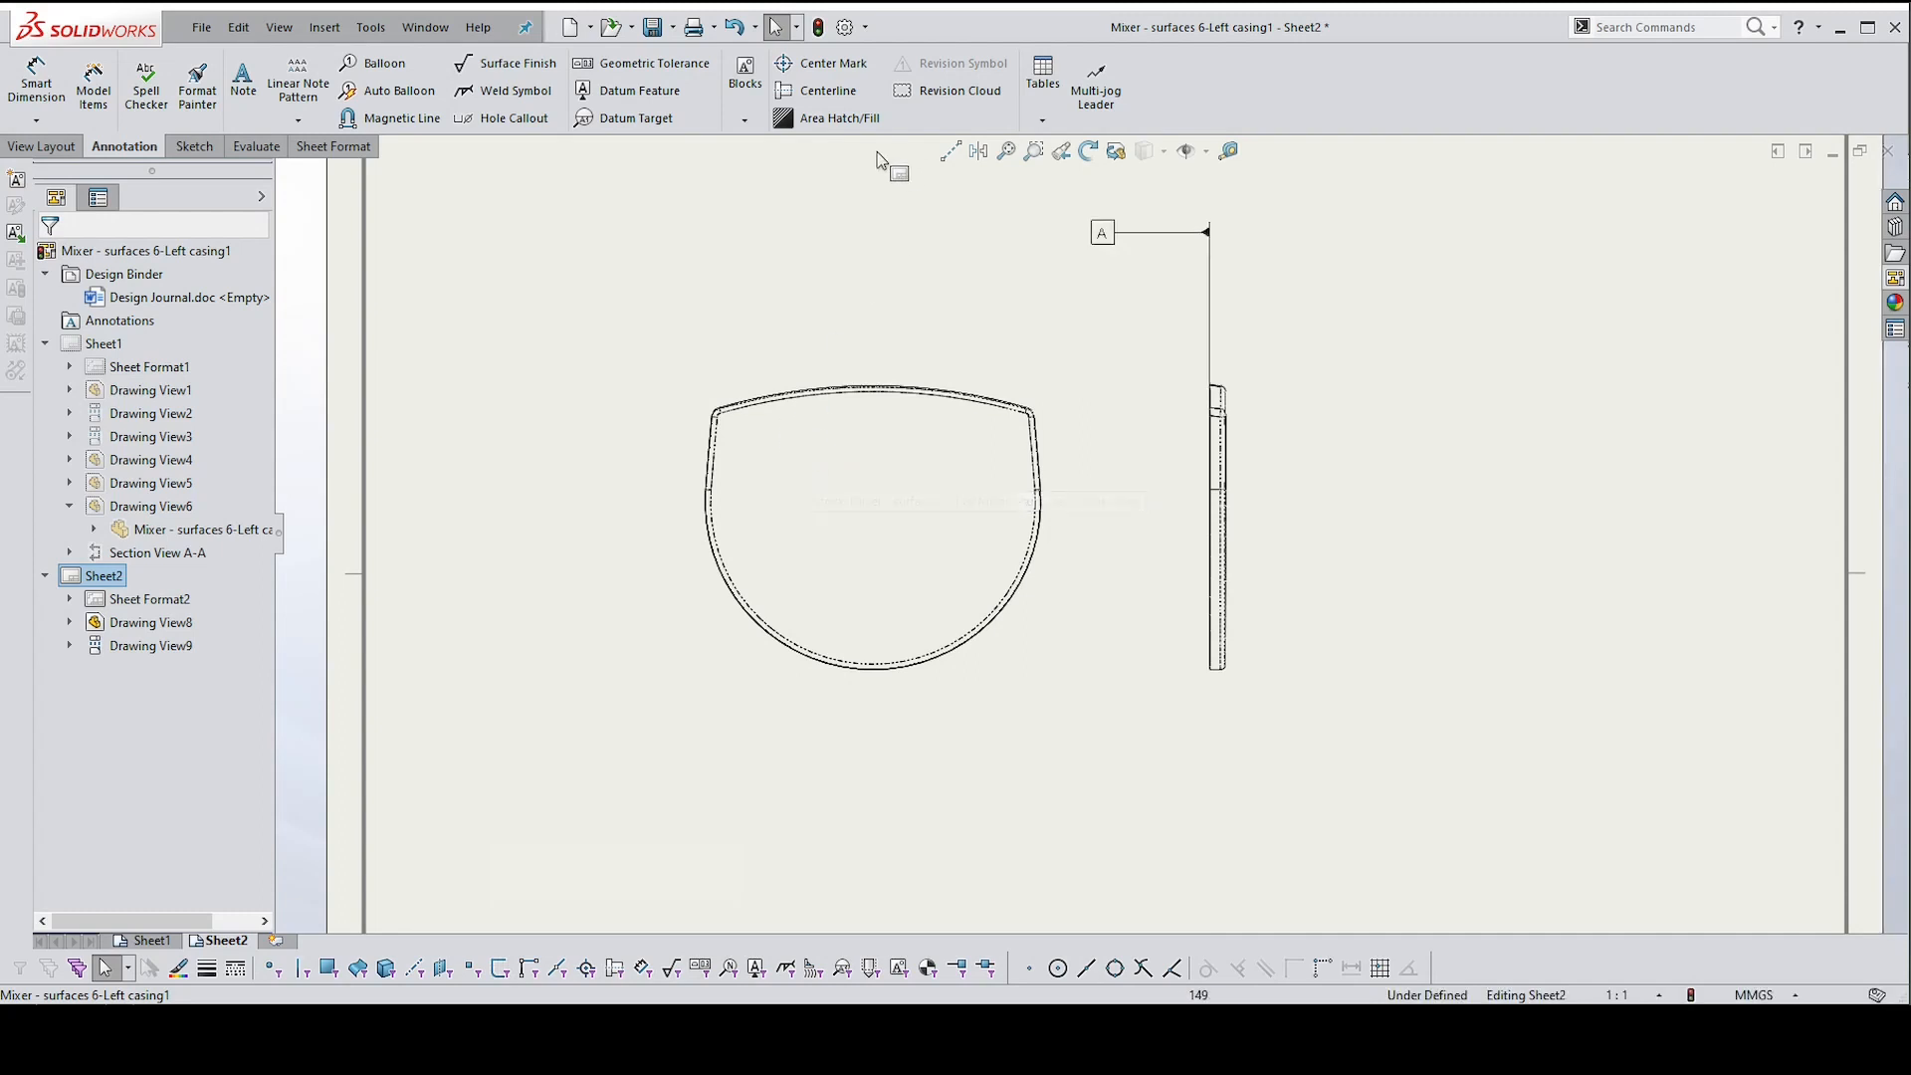
Try to add a centreline between the two slanted side edges of the rear cover's front view
click(811, 91)
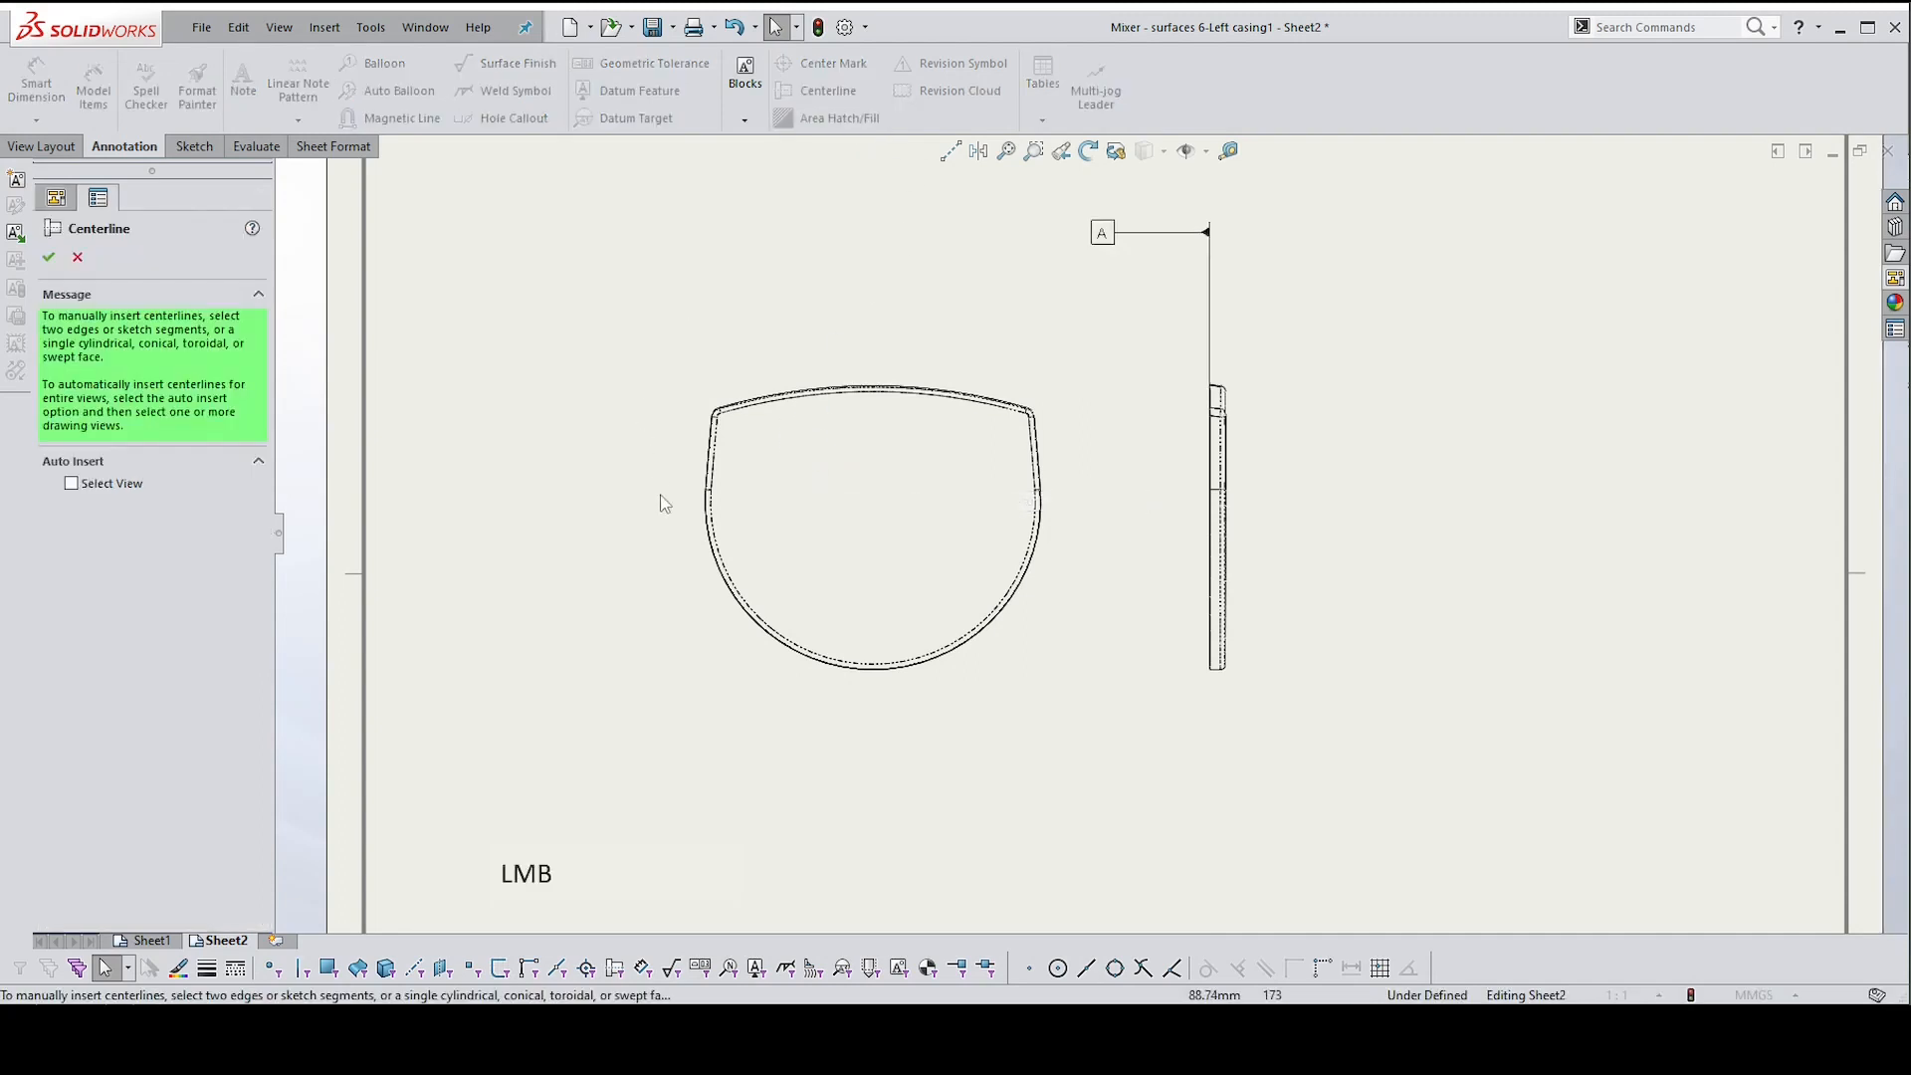
click(708, 444)
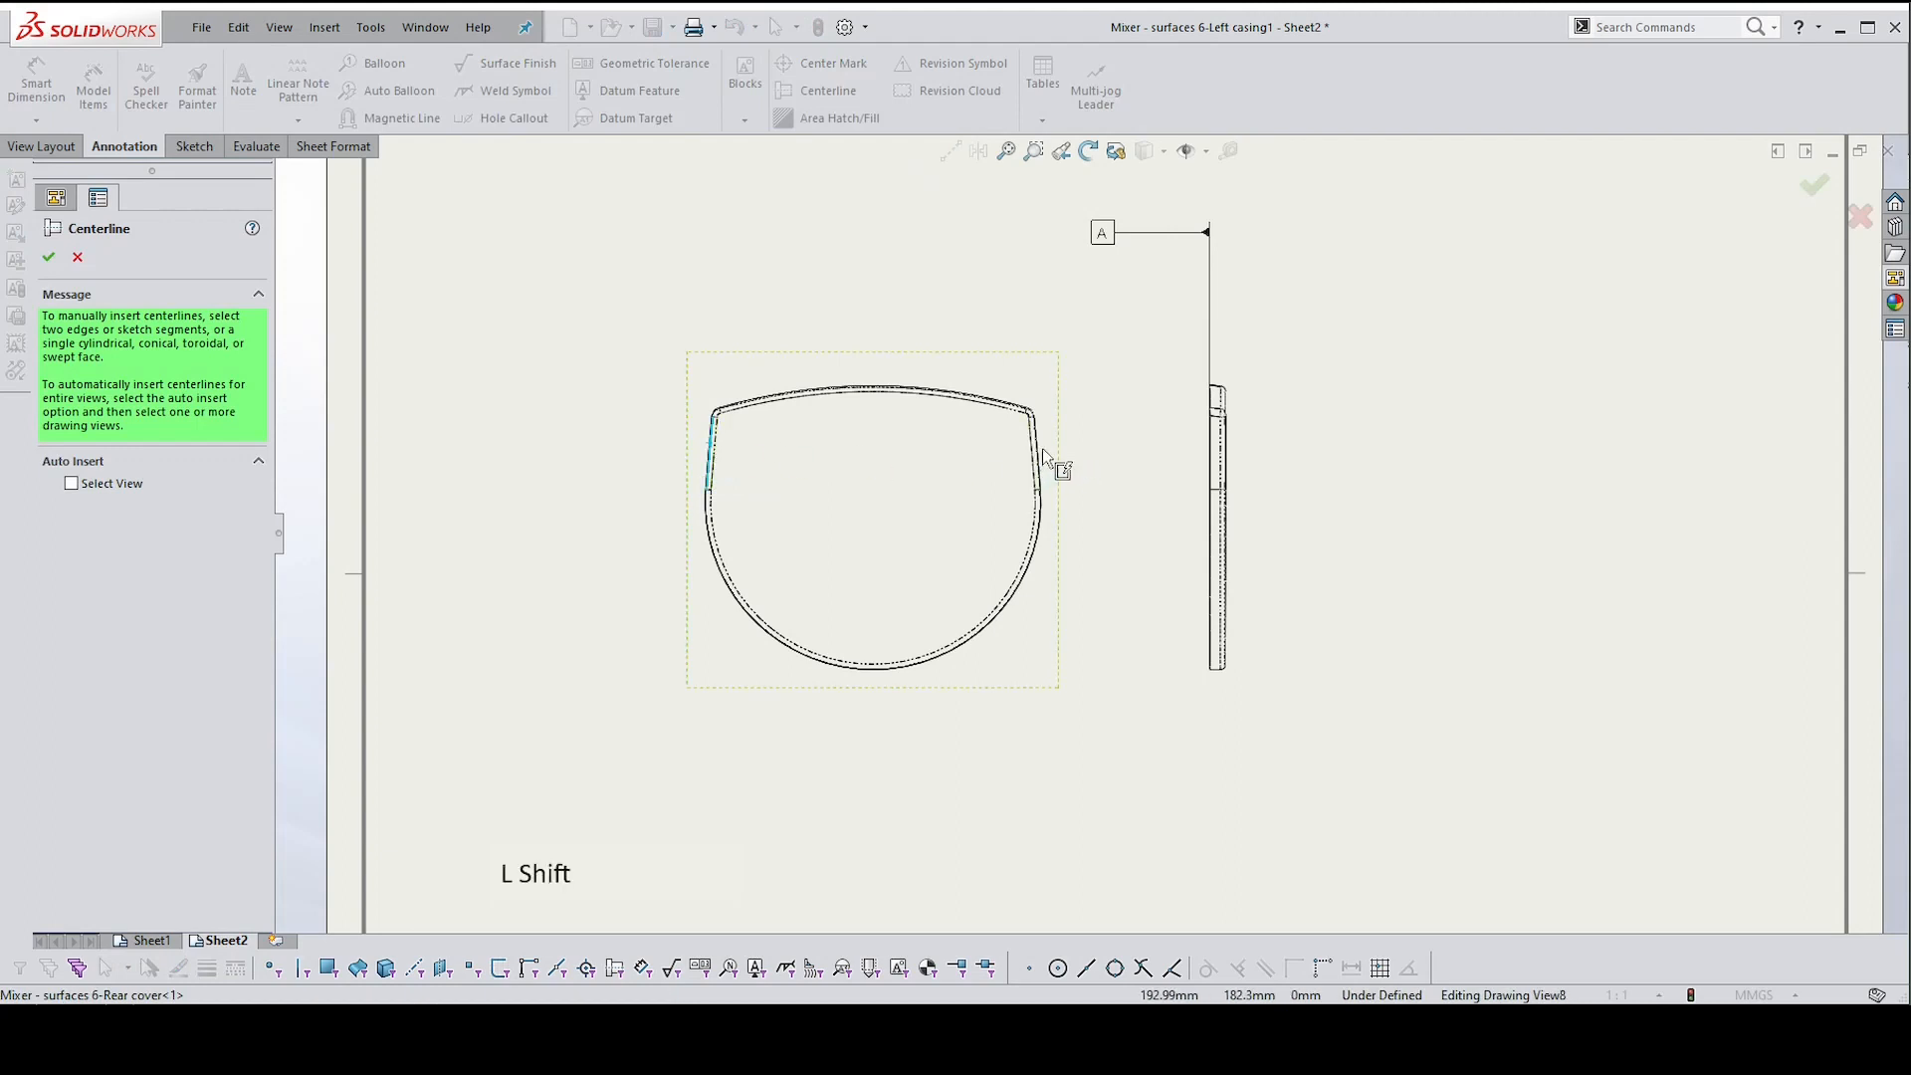
click(1038, 456)
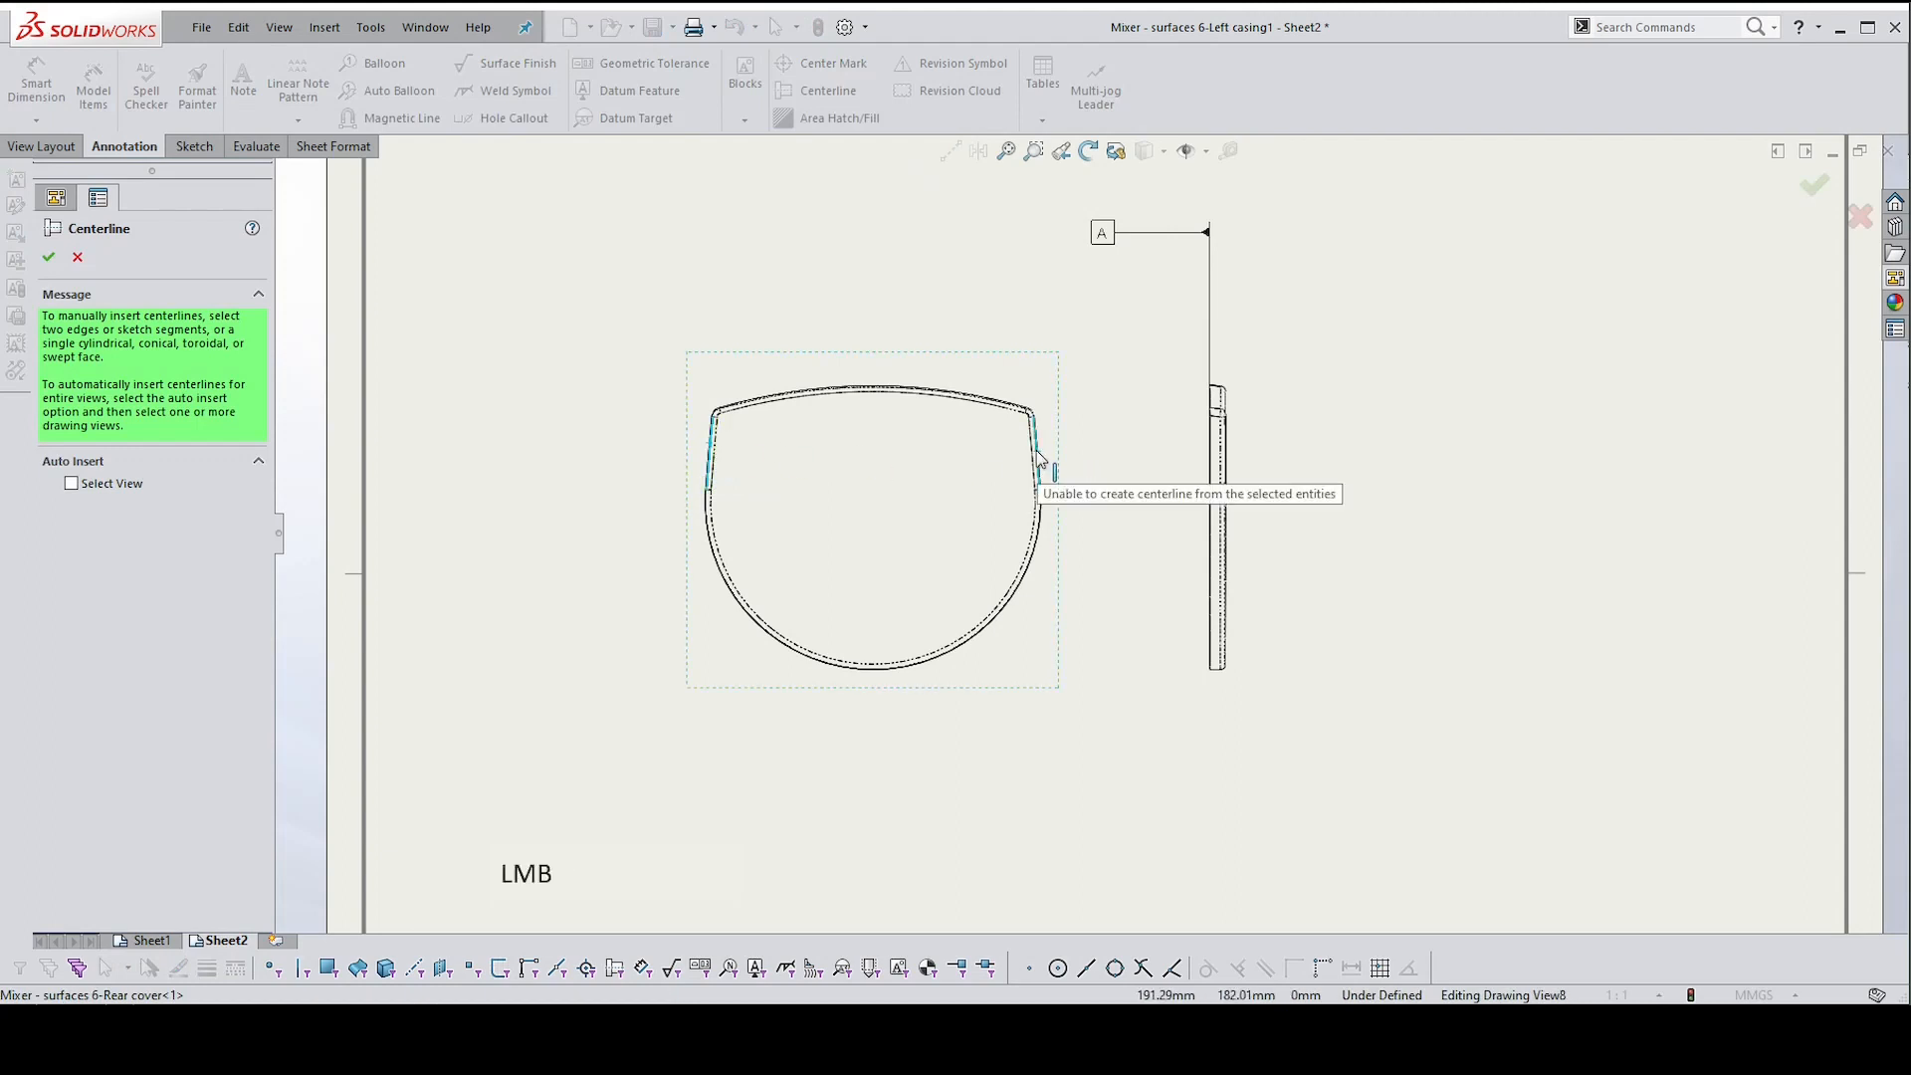
click(49, 257)
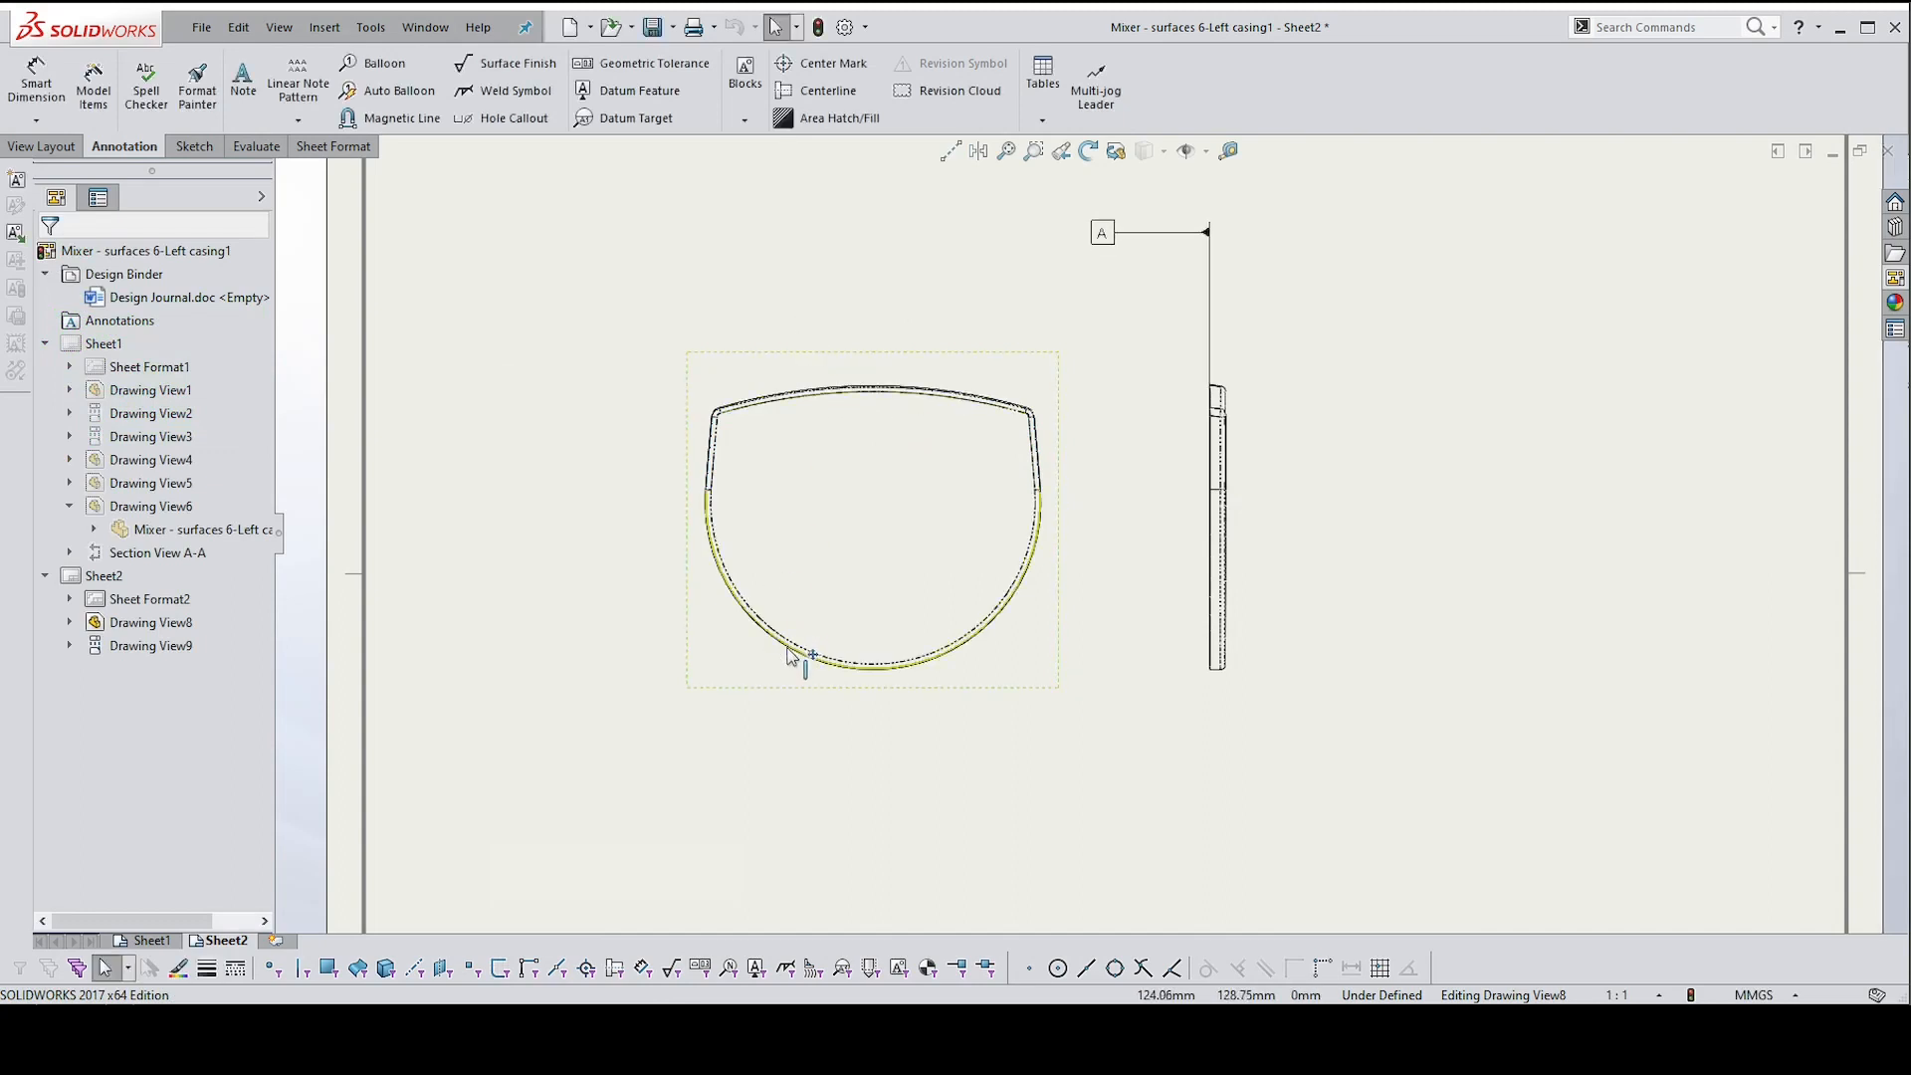
Add a center mark to the rear cover's large lower arc, with document defaults off and extended lines on
click(822, 63)
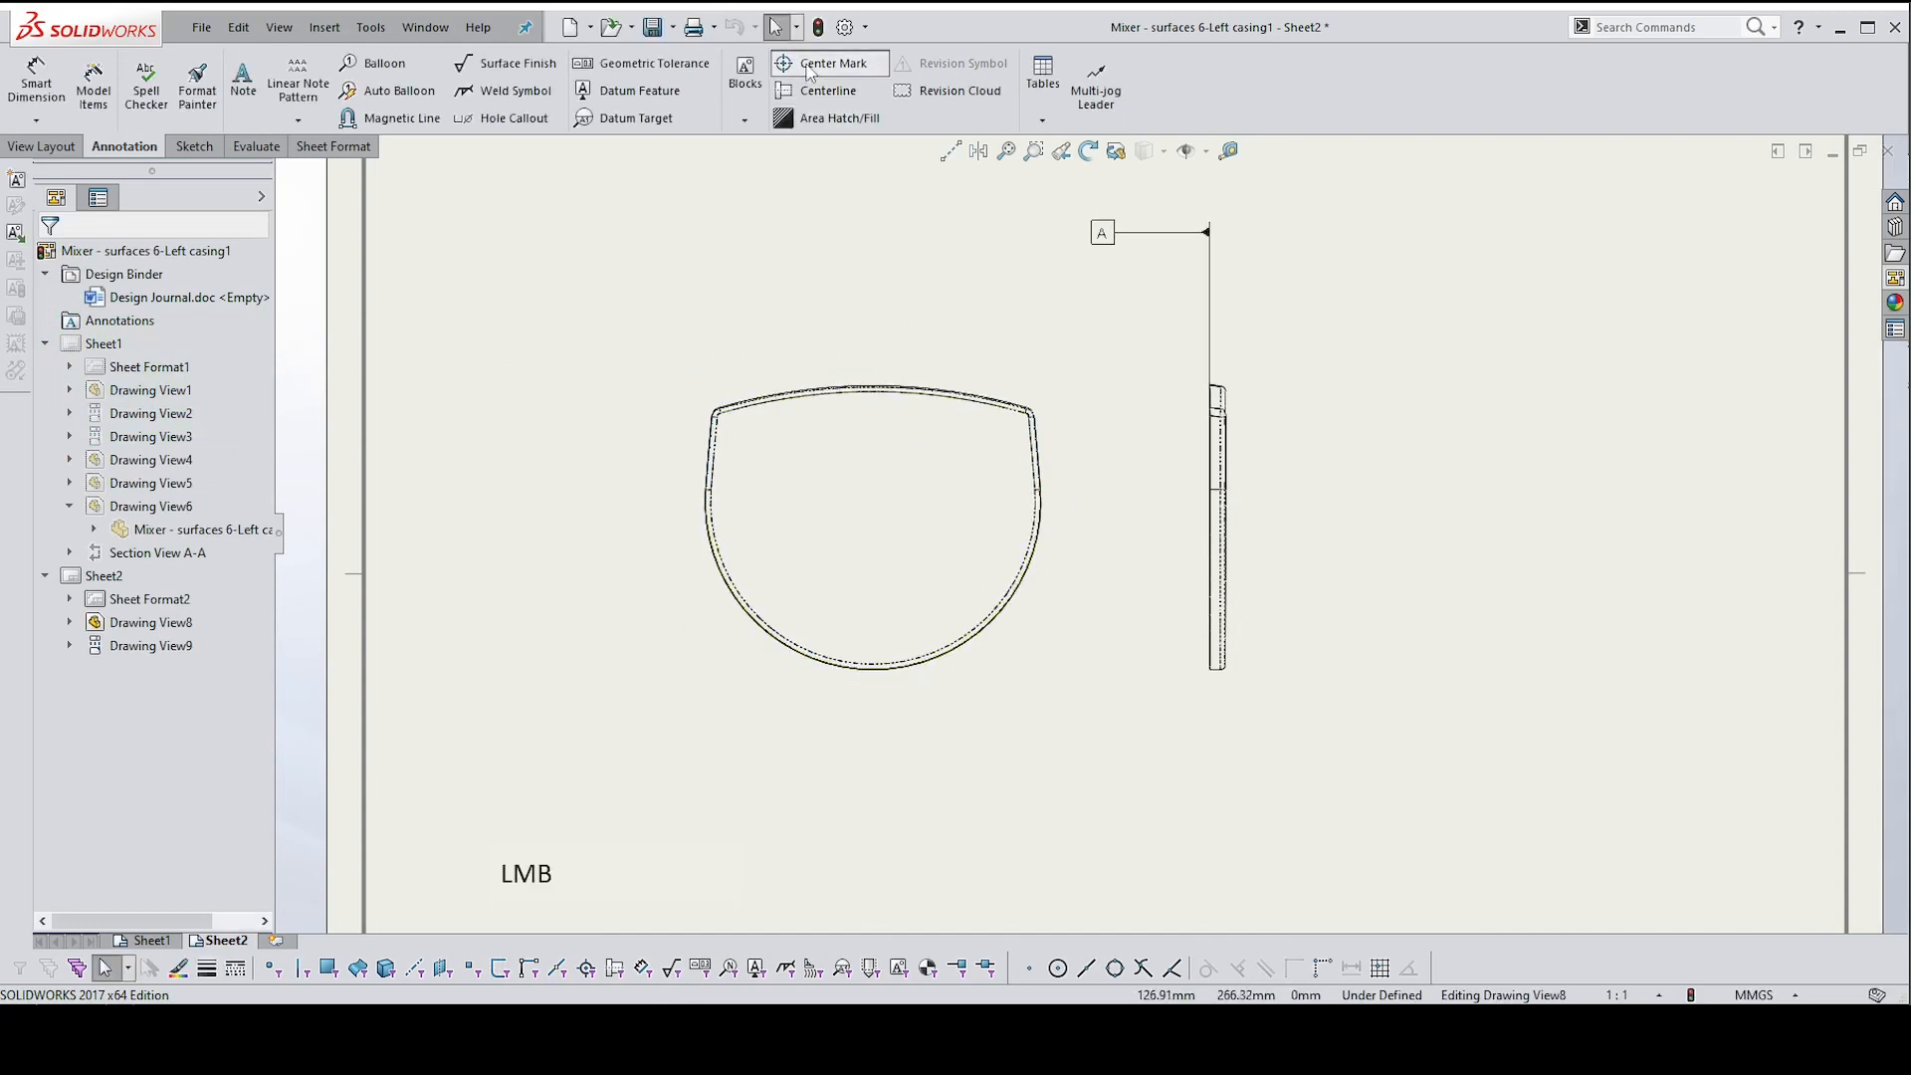
click(853, 673)
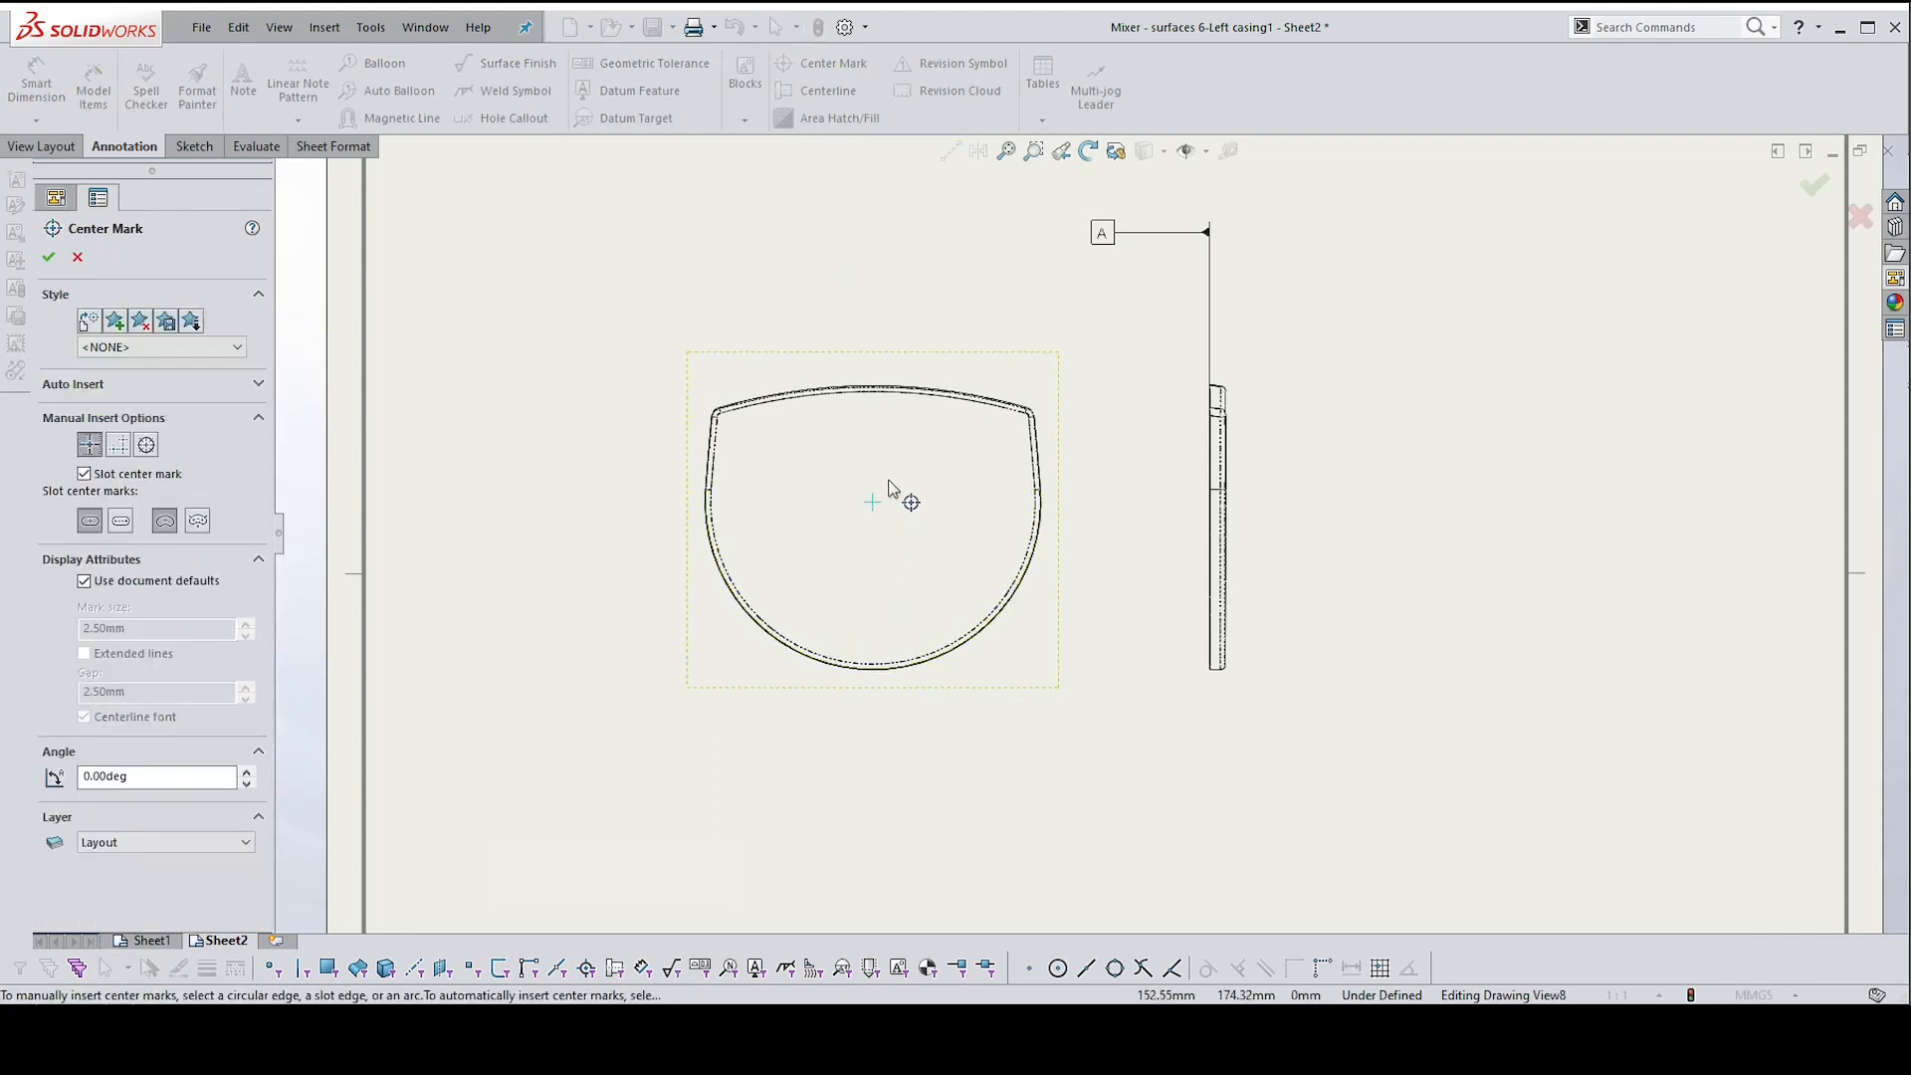
click(85, 582)
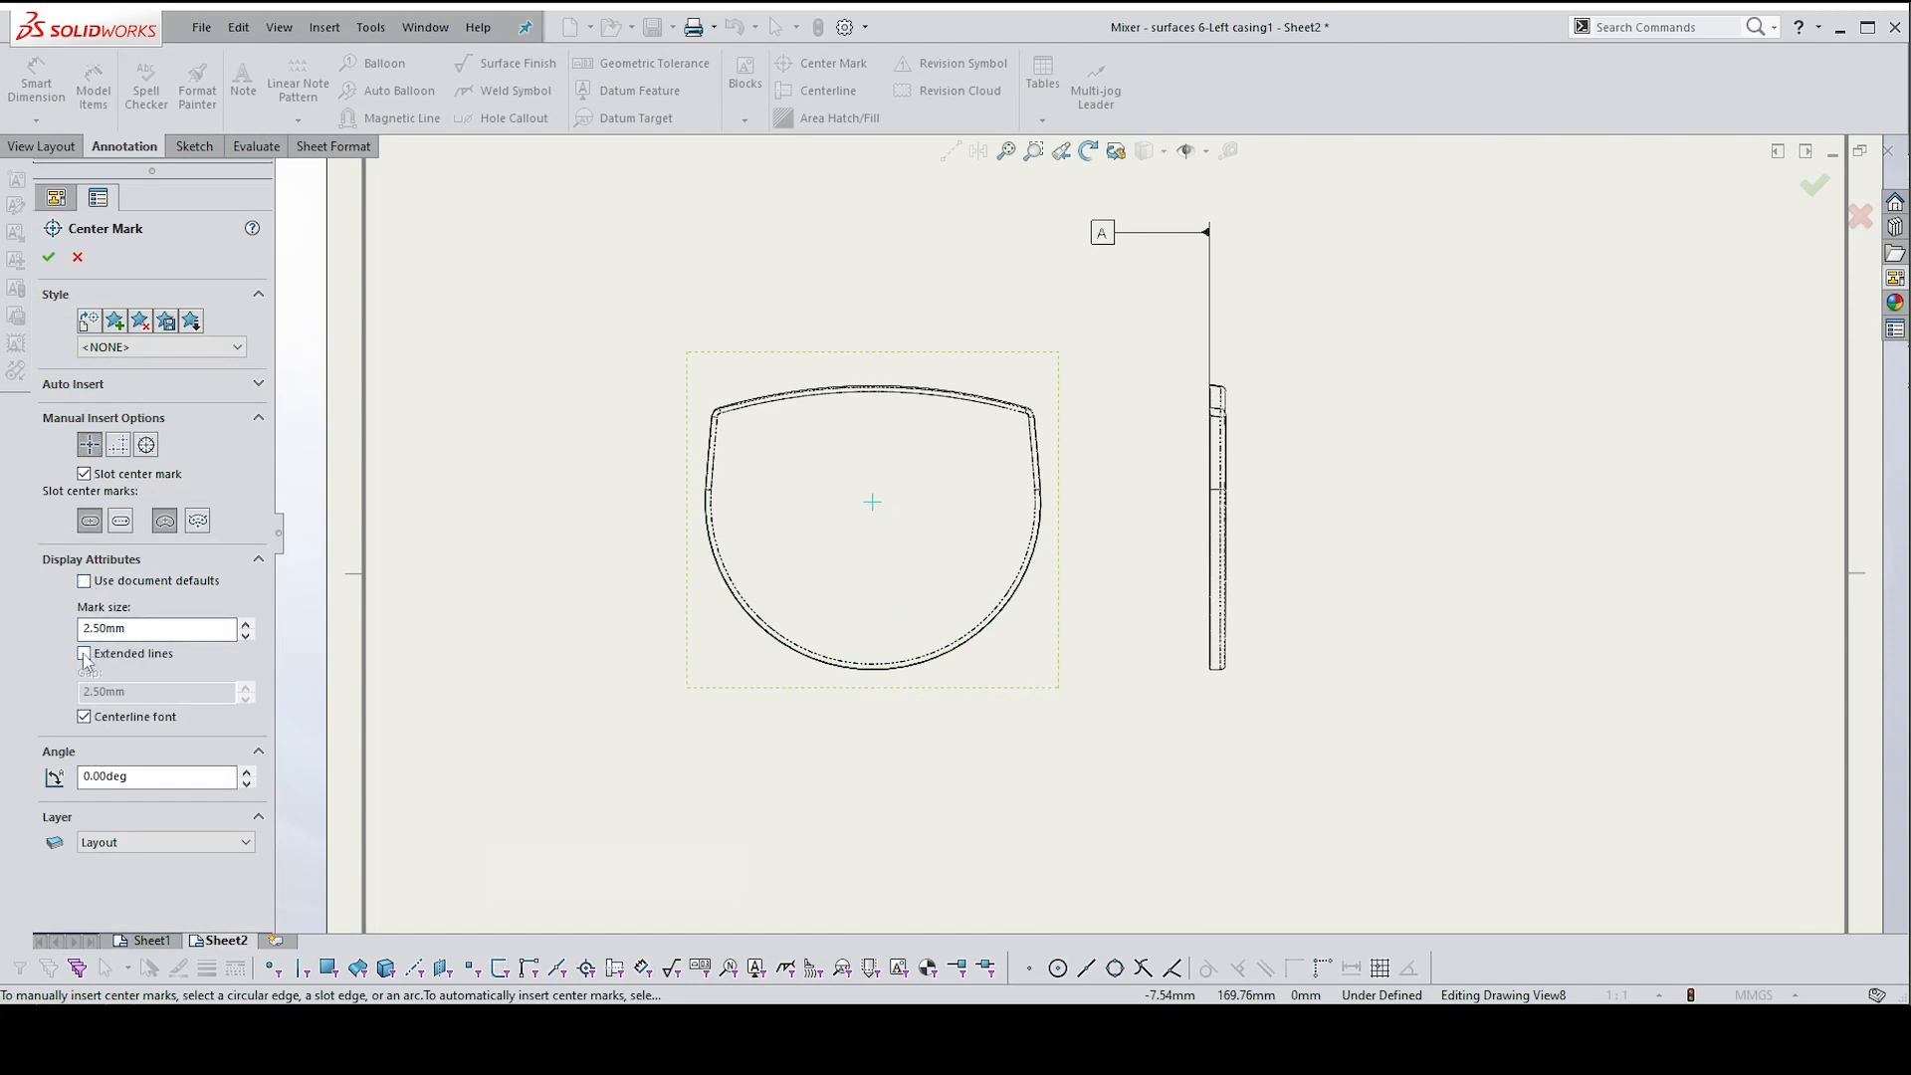
click(84, 655)
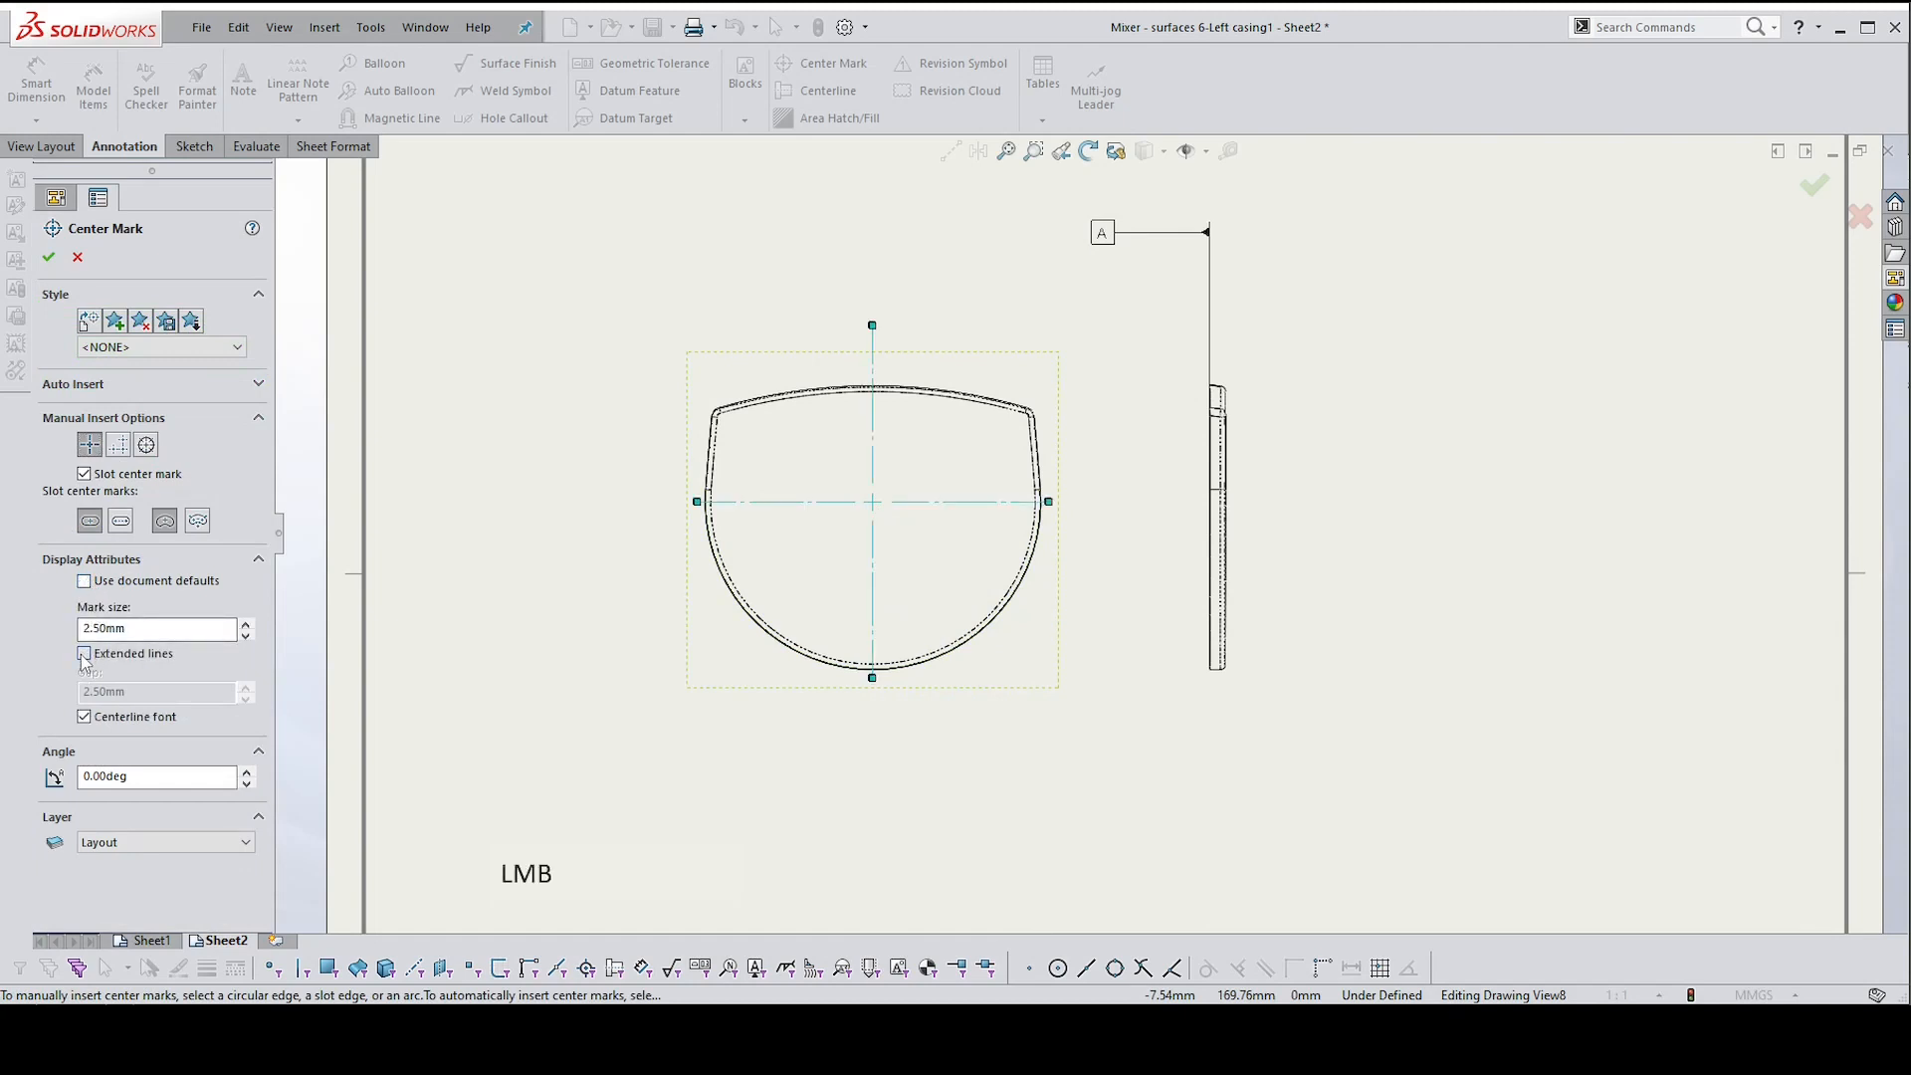
click(48, 259)
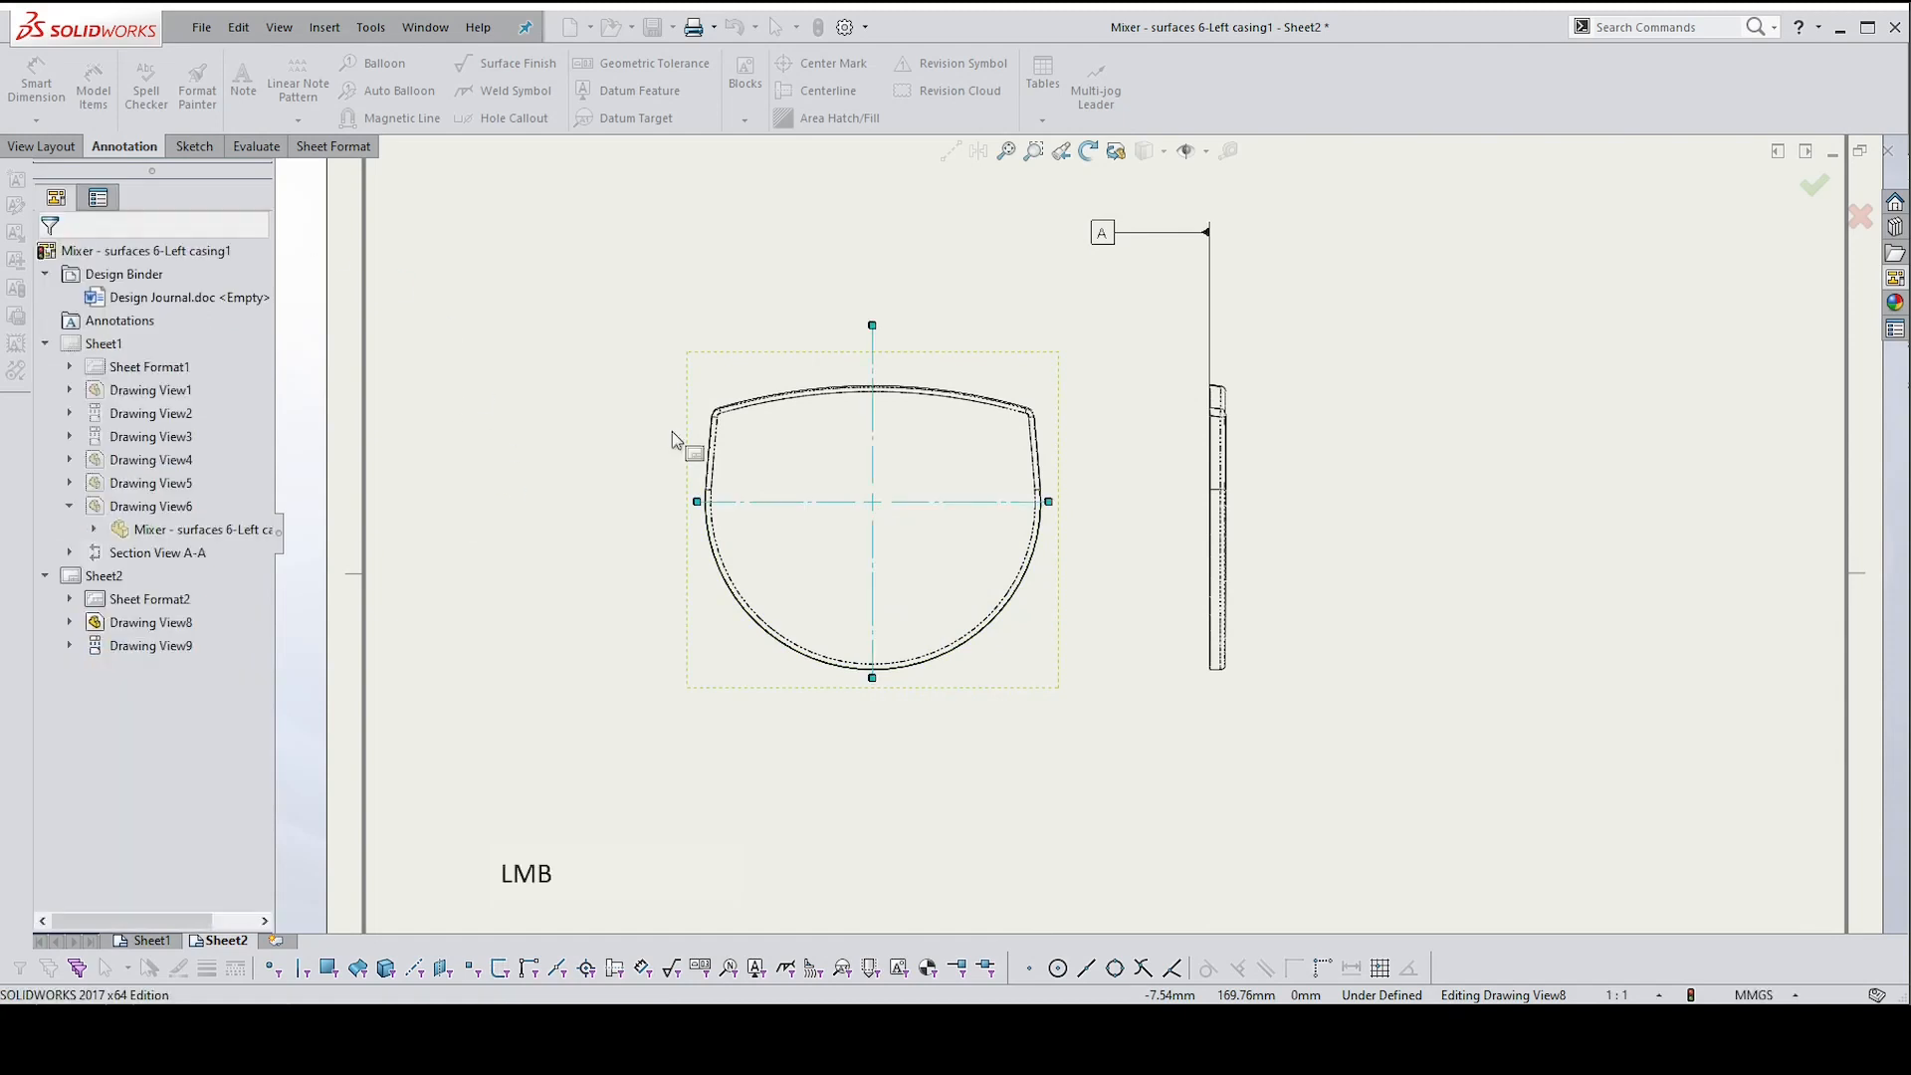
Extend all four arms of the rear cover's center mark well beyond the front view's outline
click(701, 508)
drag(705, 502, 529, 502)
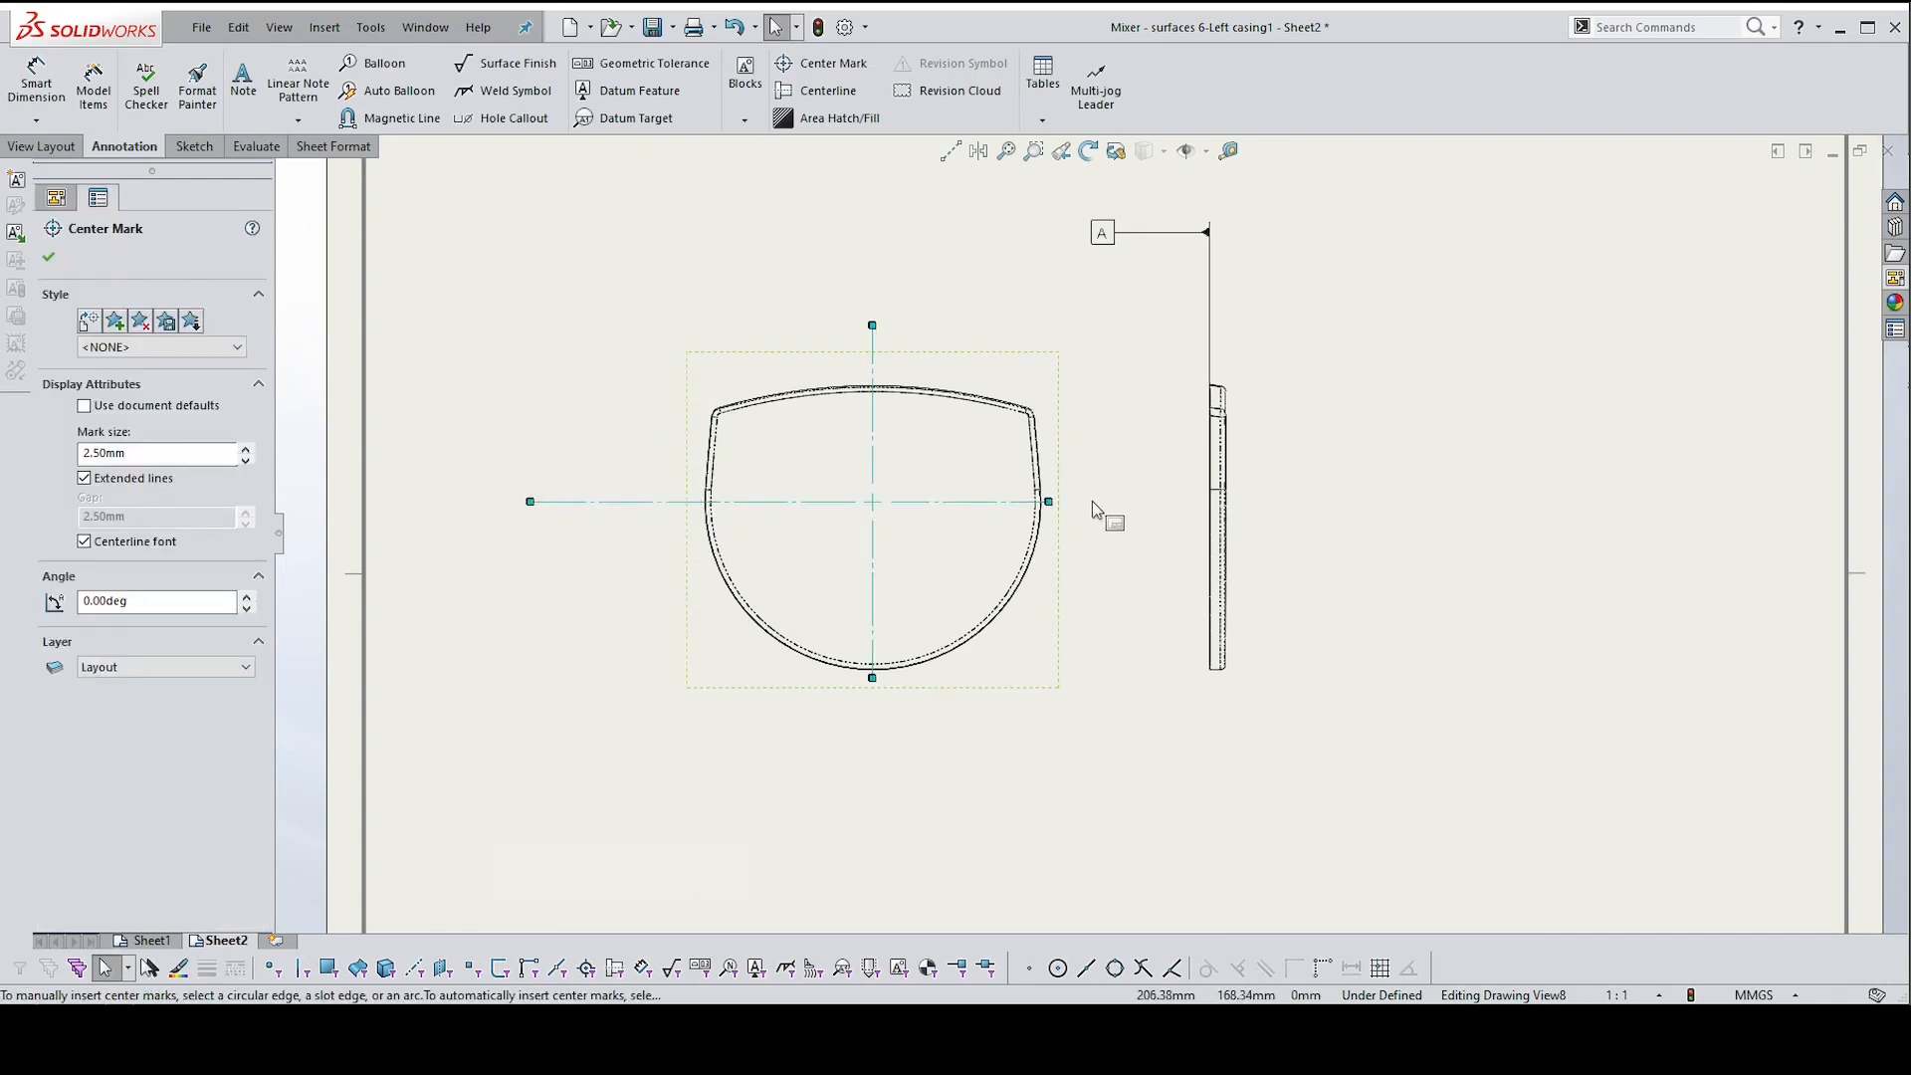
drag(1051, 503, 1171, 514)
drag(873, 679, 873, 817)
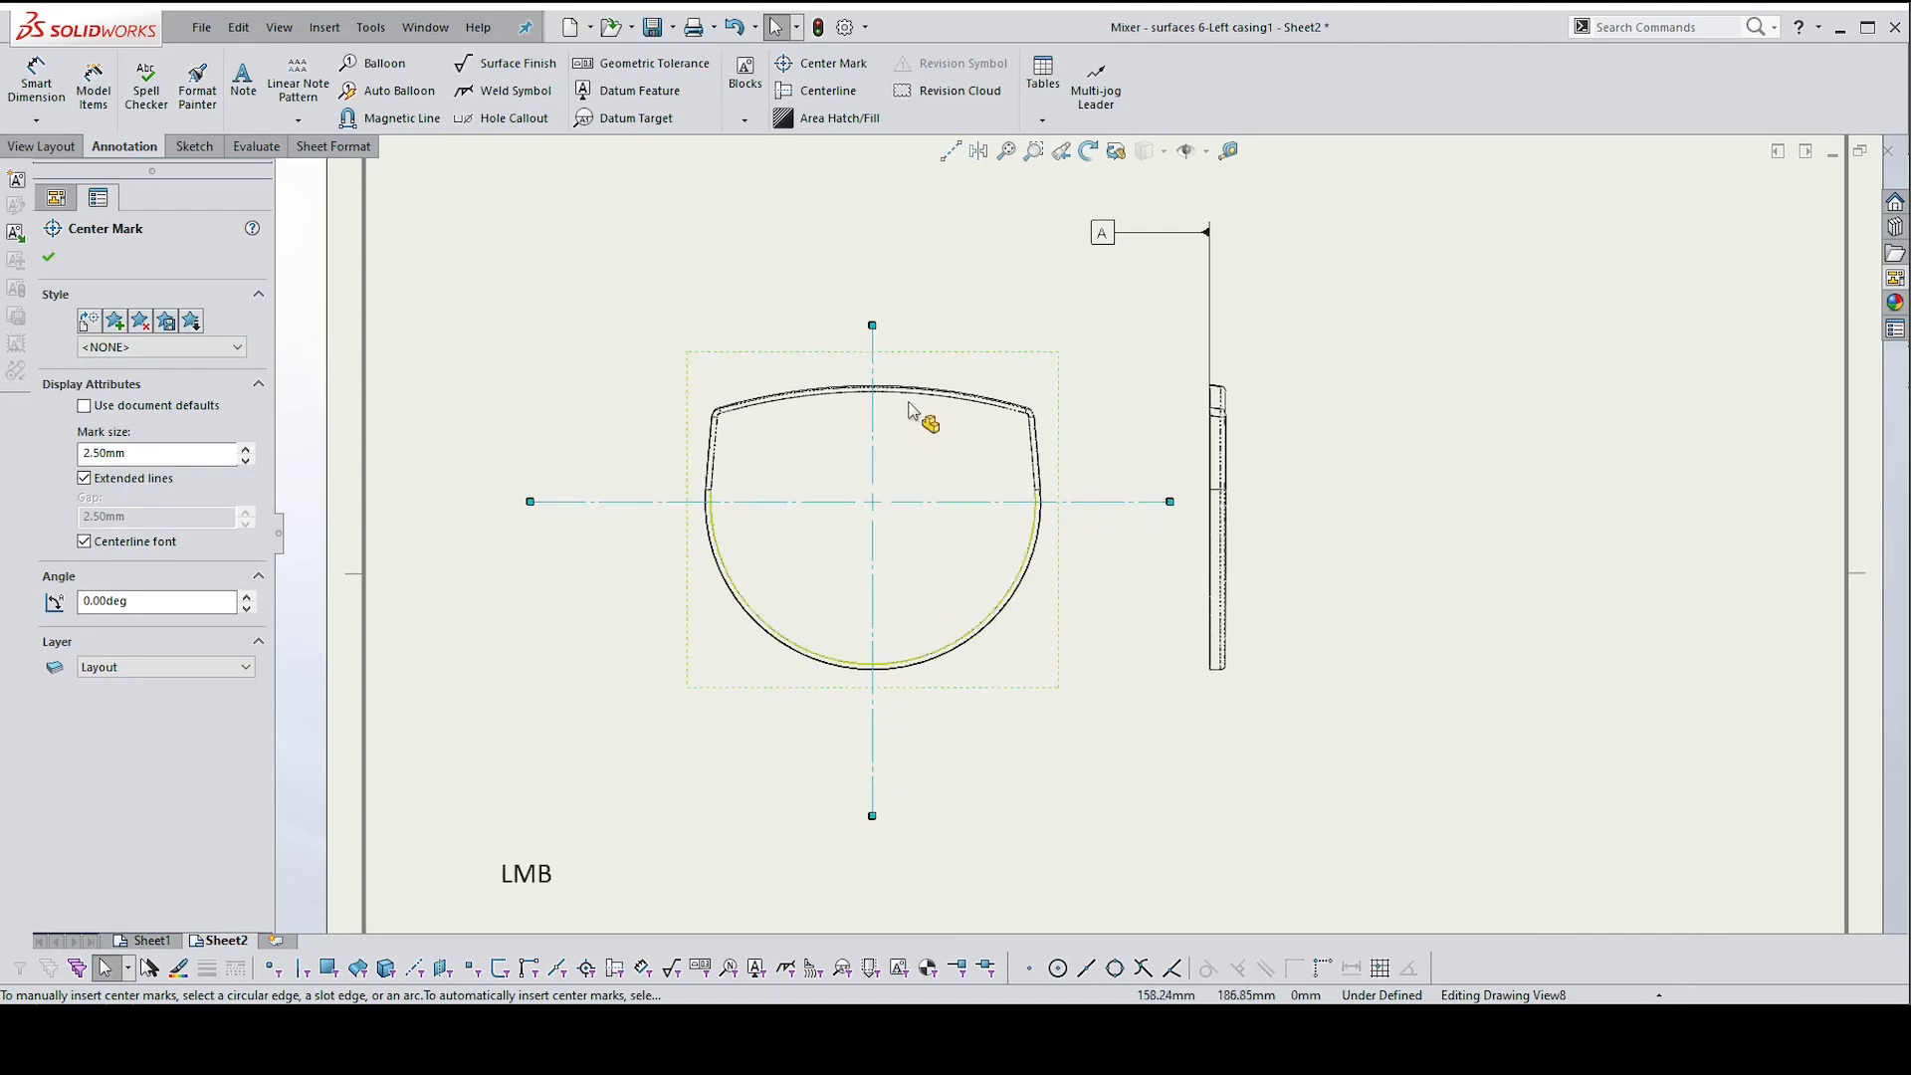
drag(873, 326, 893, 277)
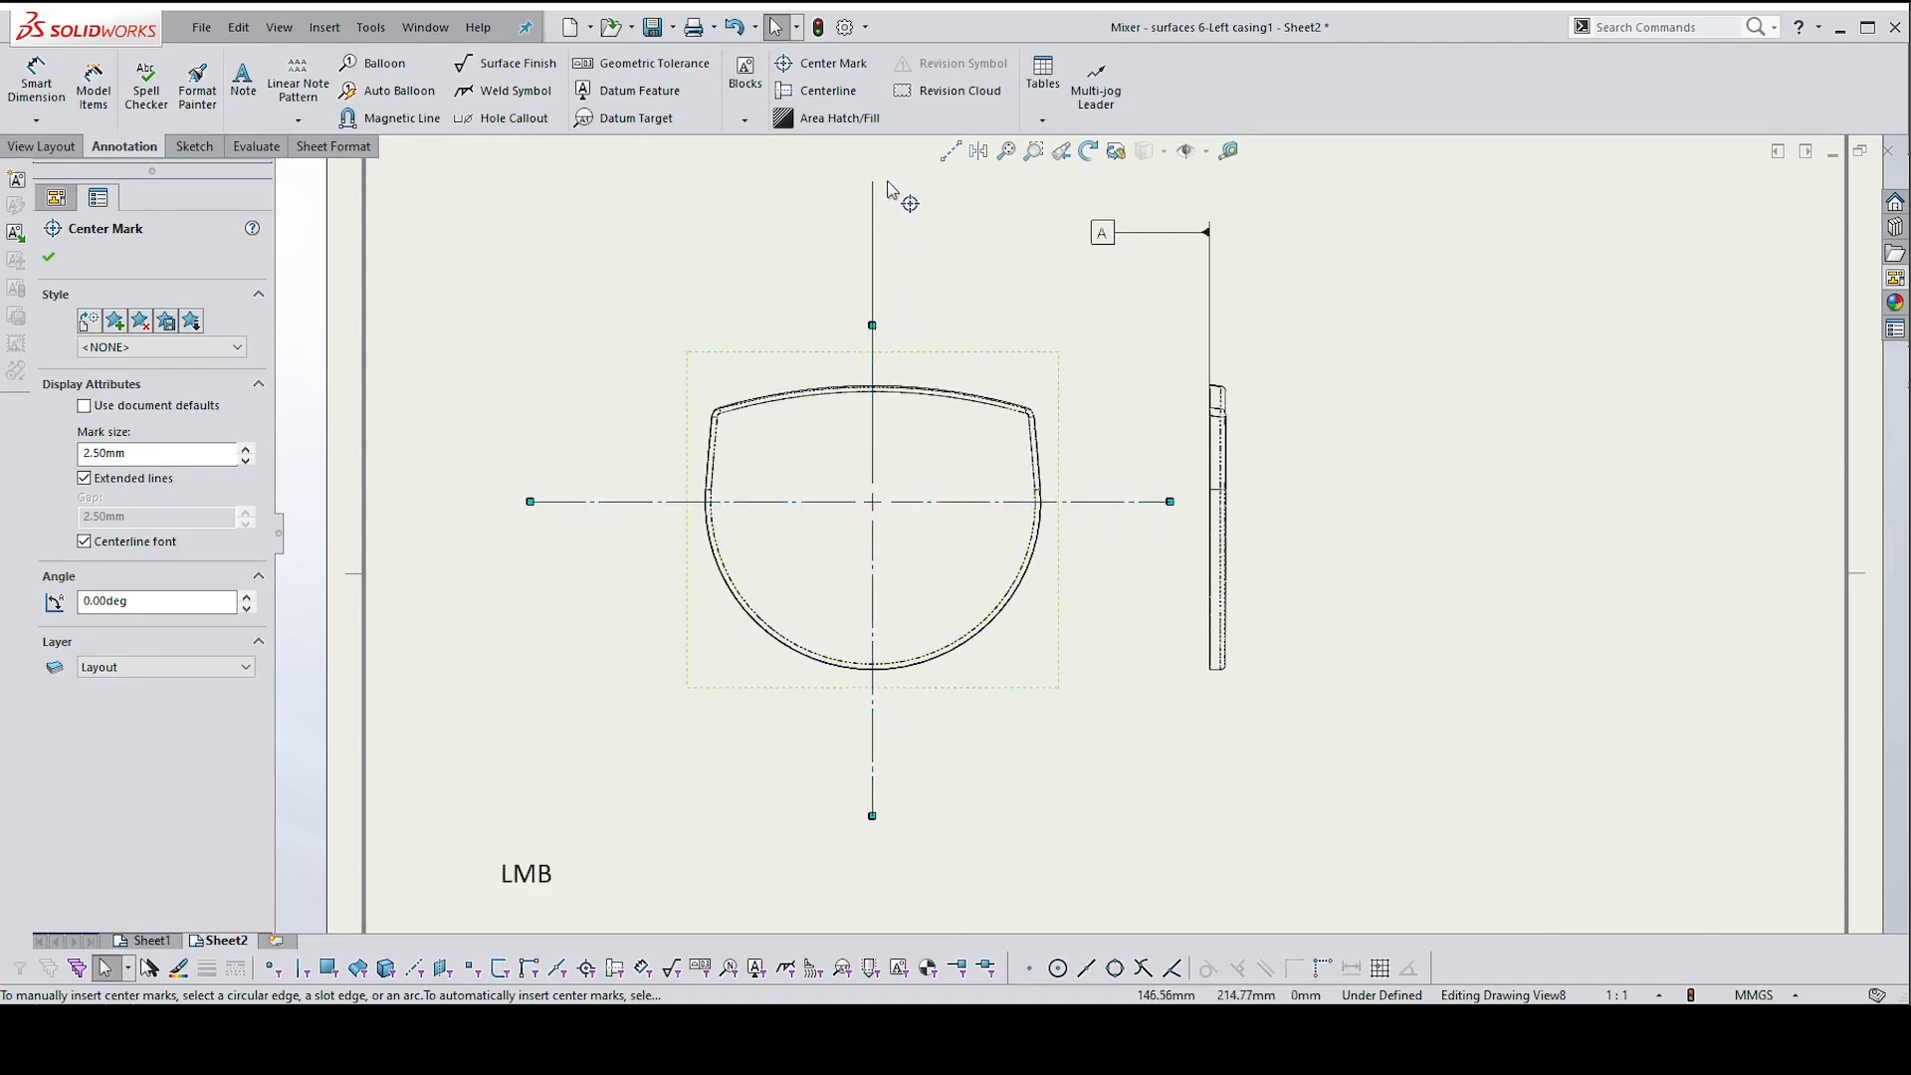
drag(888, 185, 887, 176)
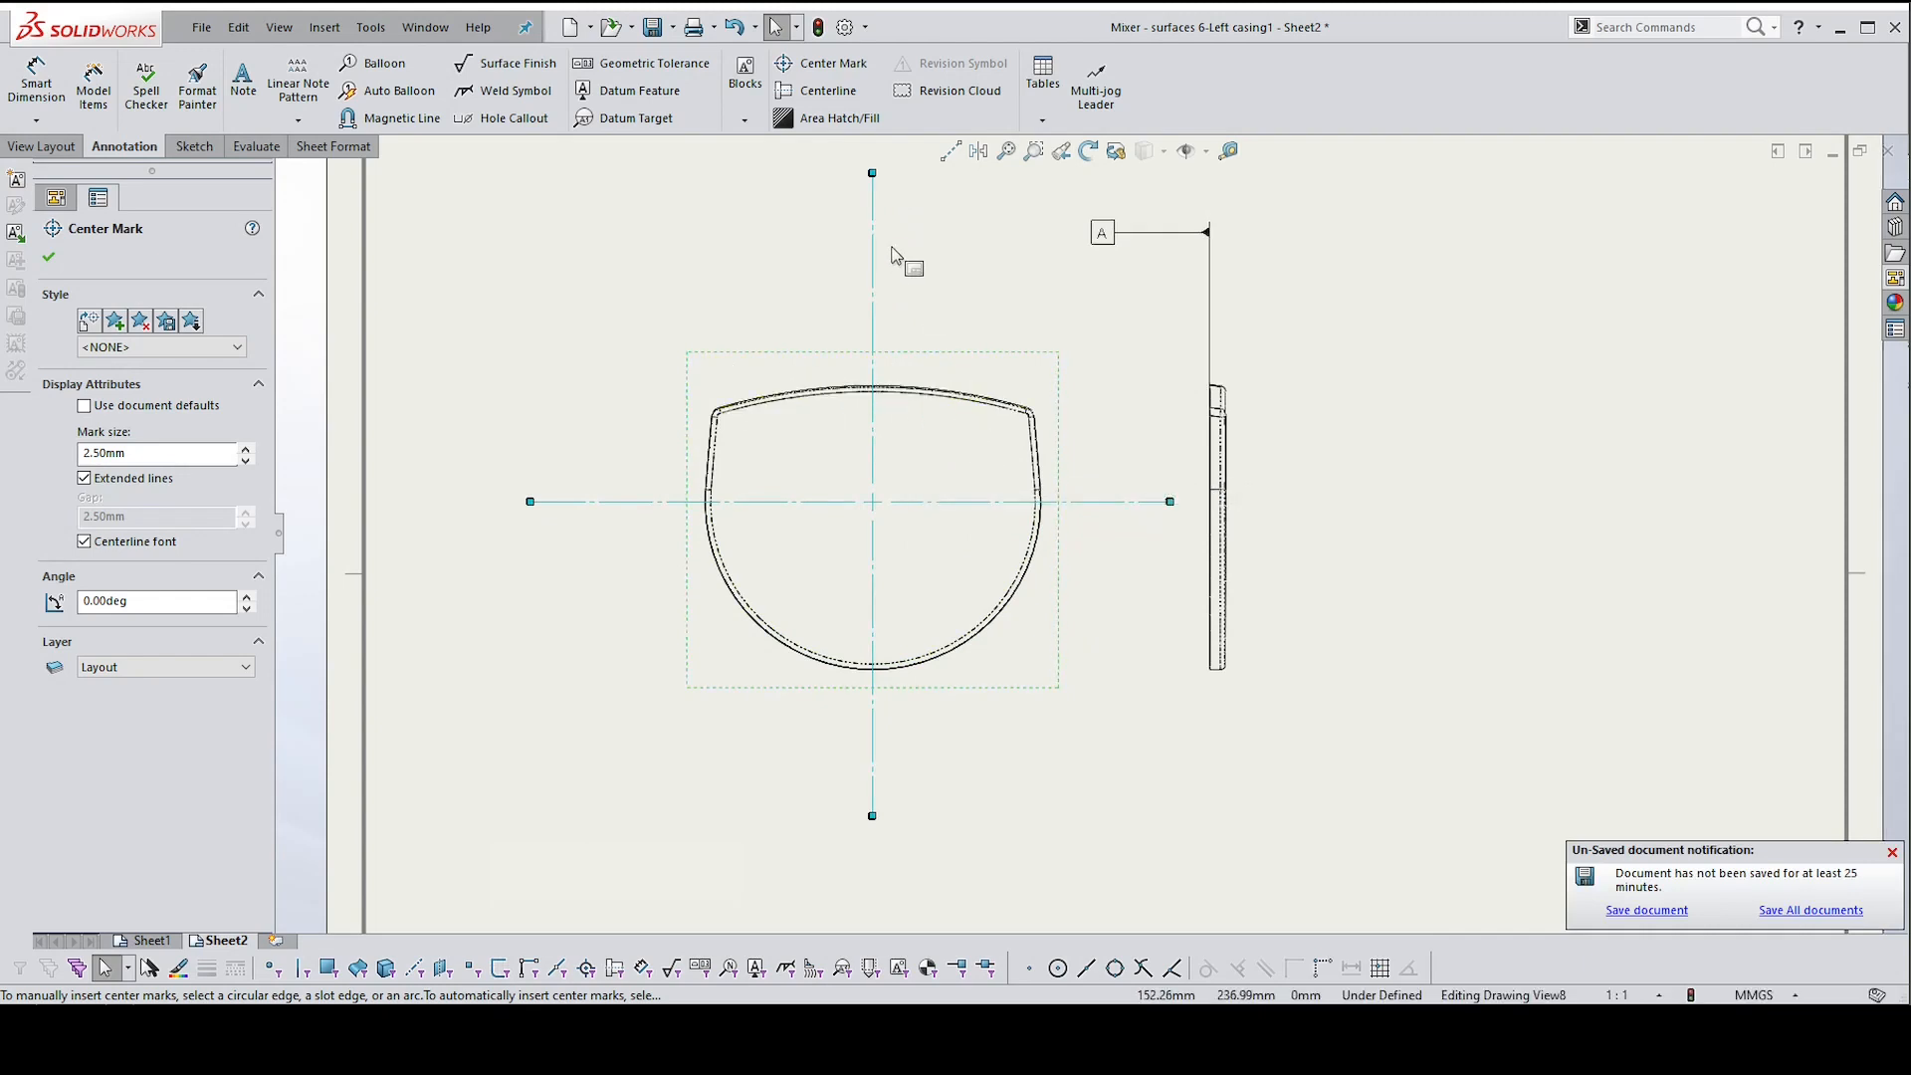
key(Escape)
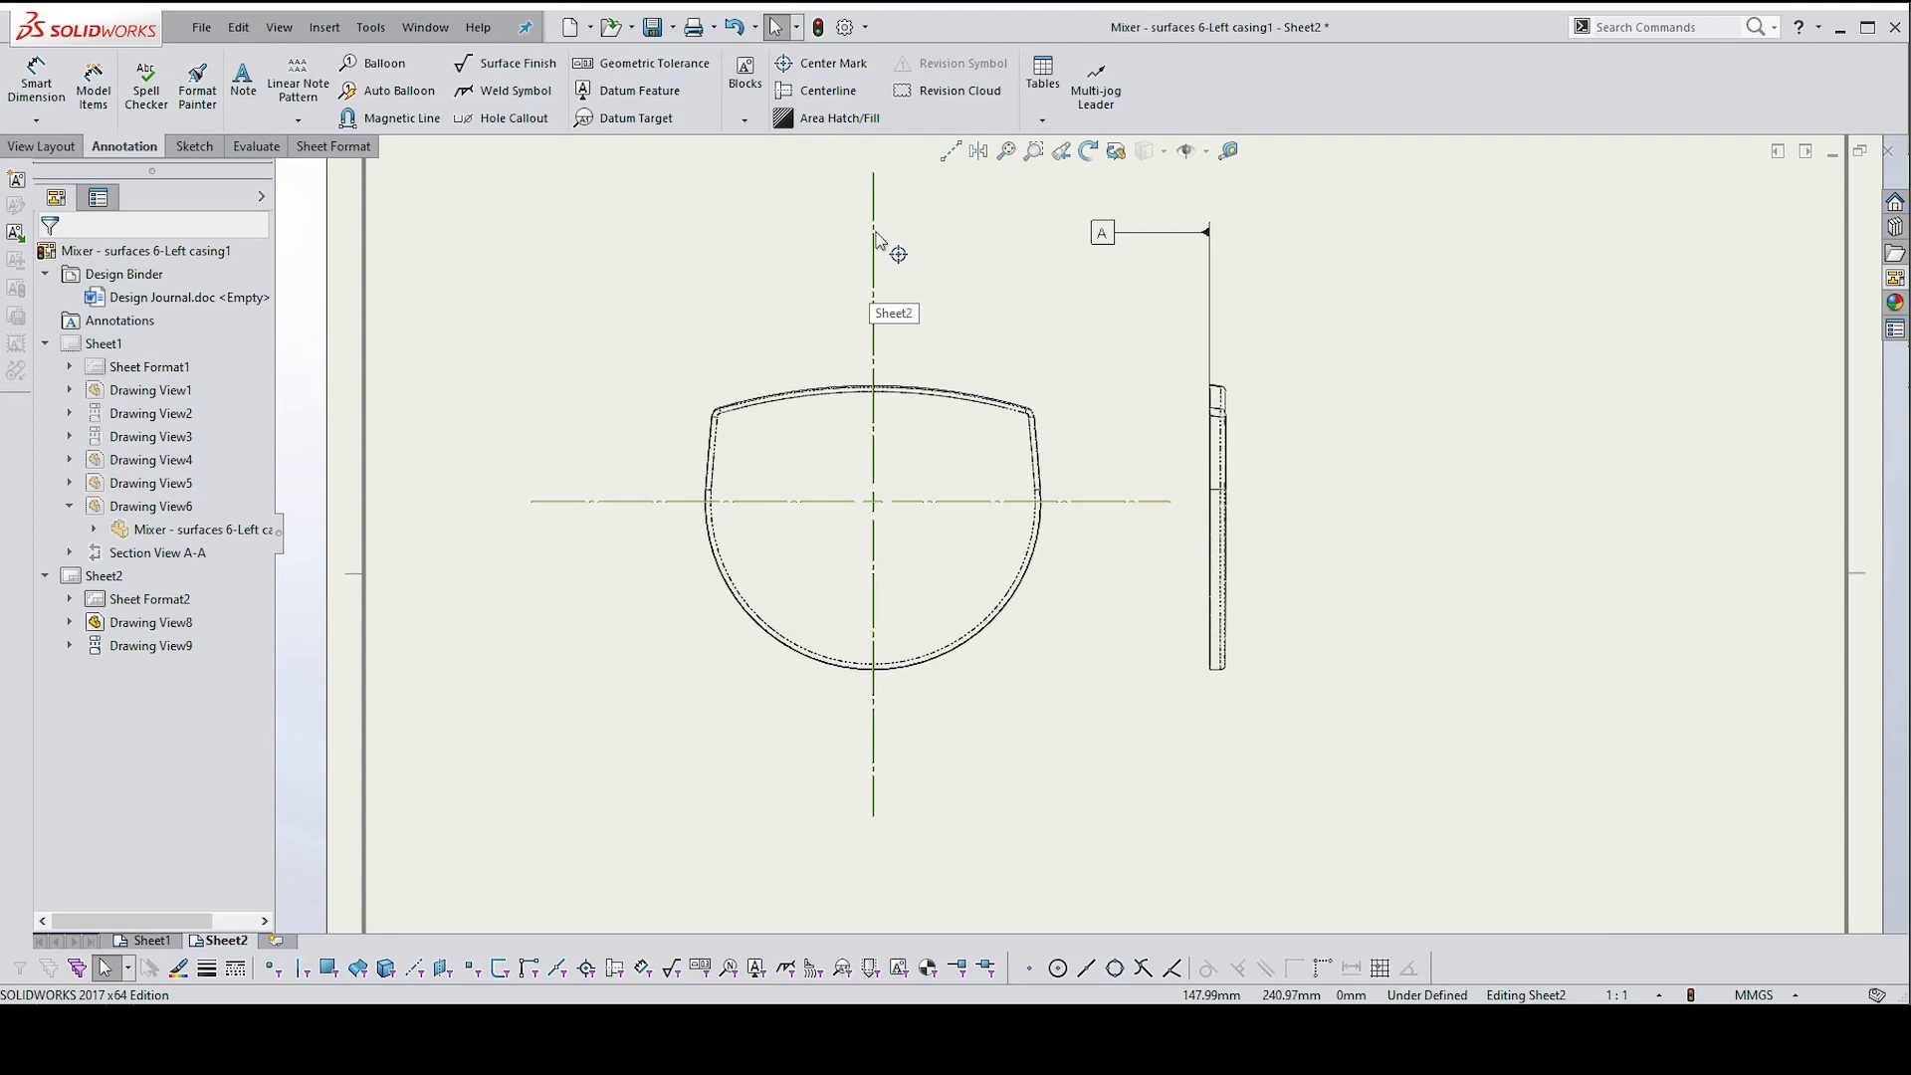
Place centreline-symbol notes without leaders at the upper and lower ends of the rear cover's vertical centre line
click(244, 80)
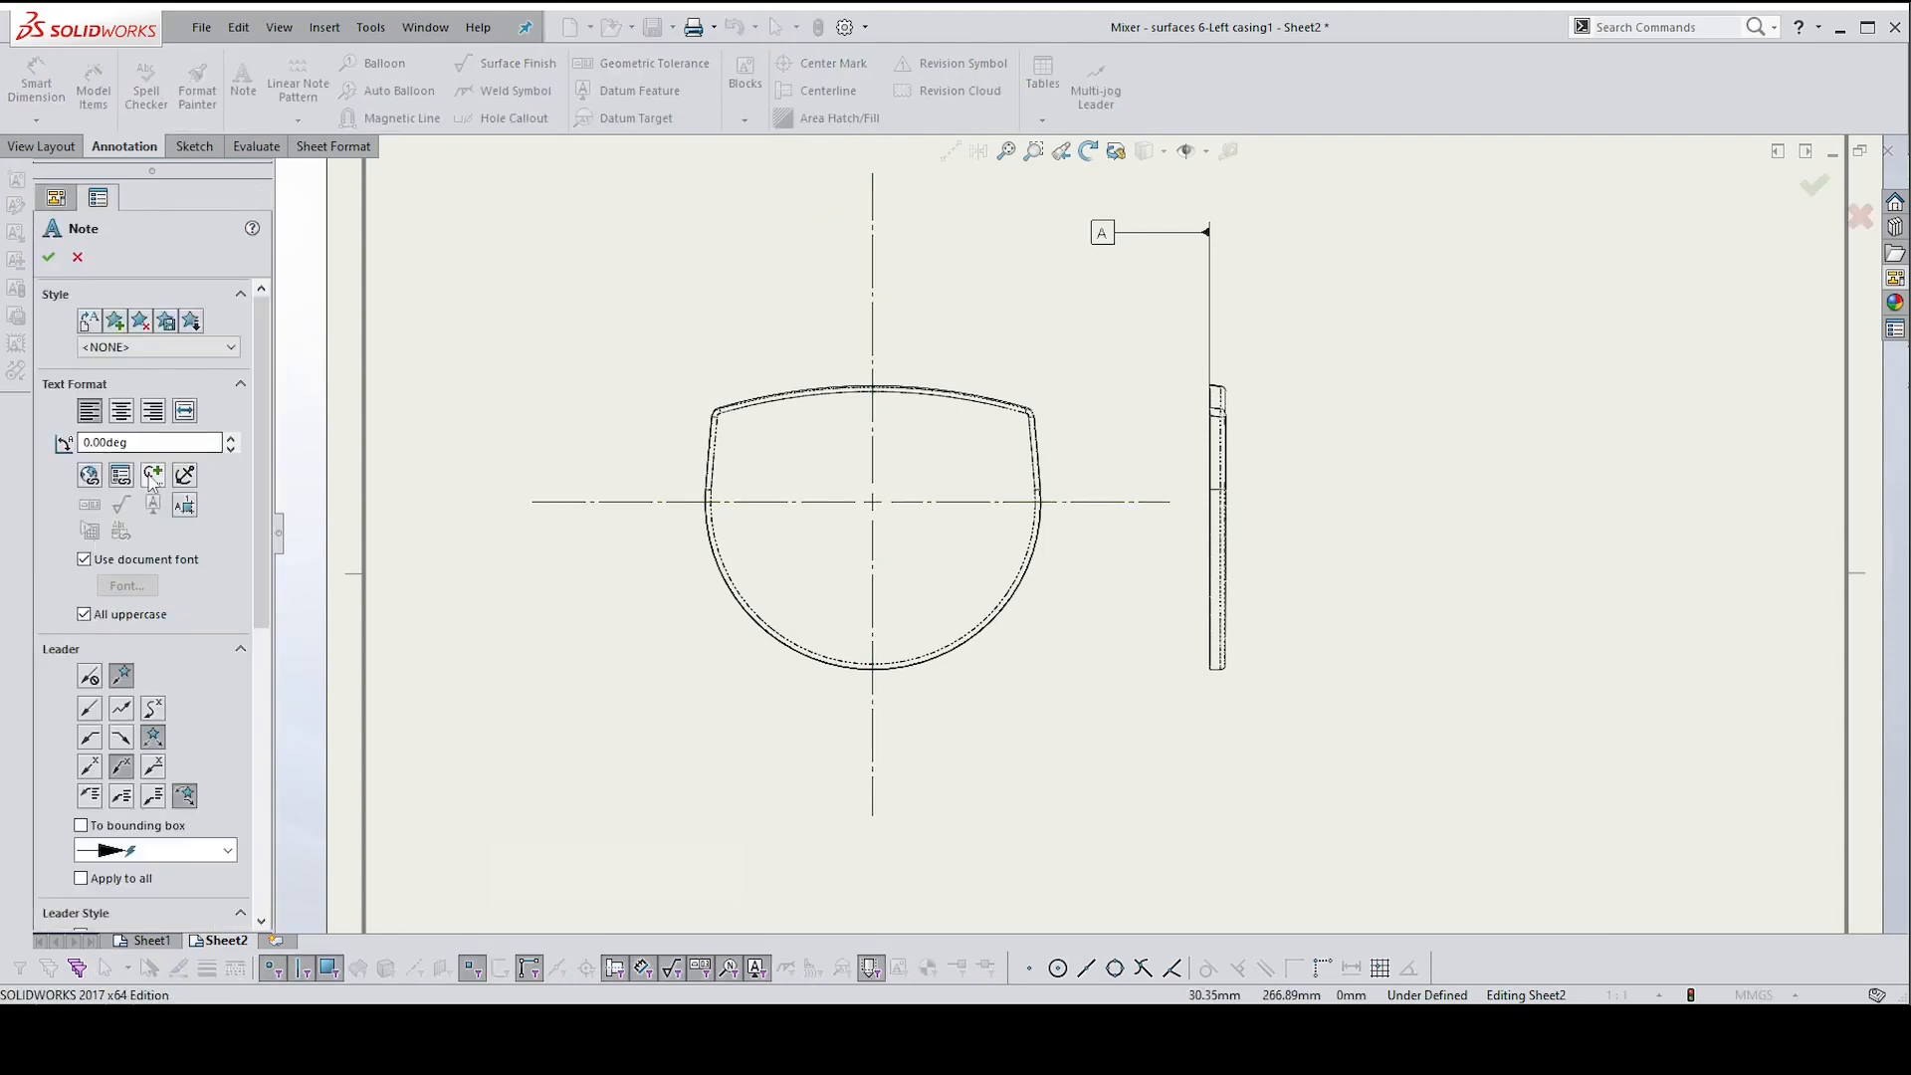
click(153, 476)
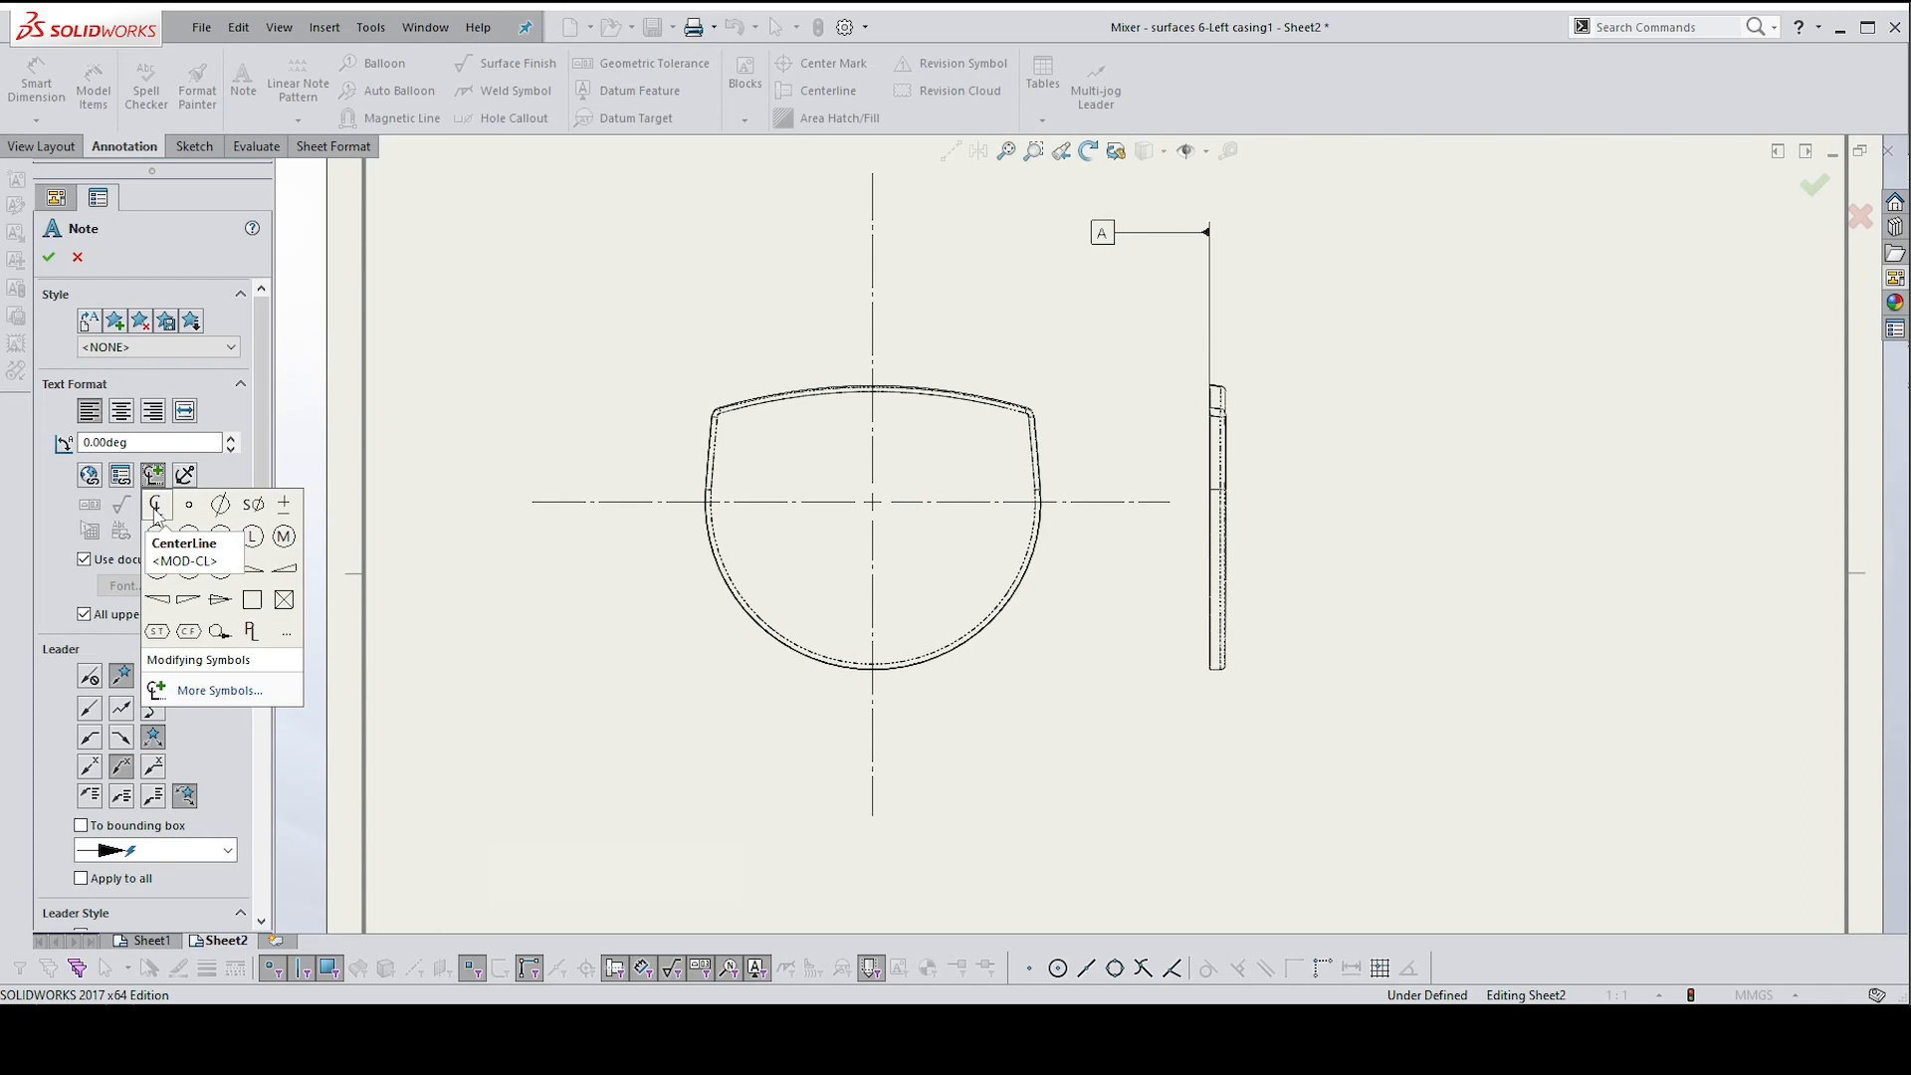
click(156, 505)
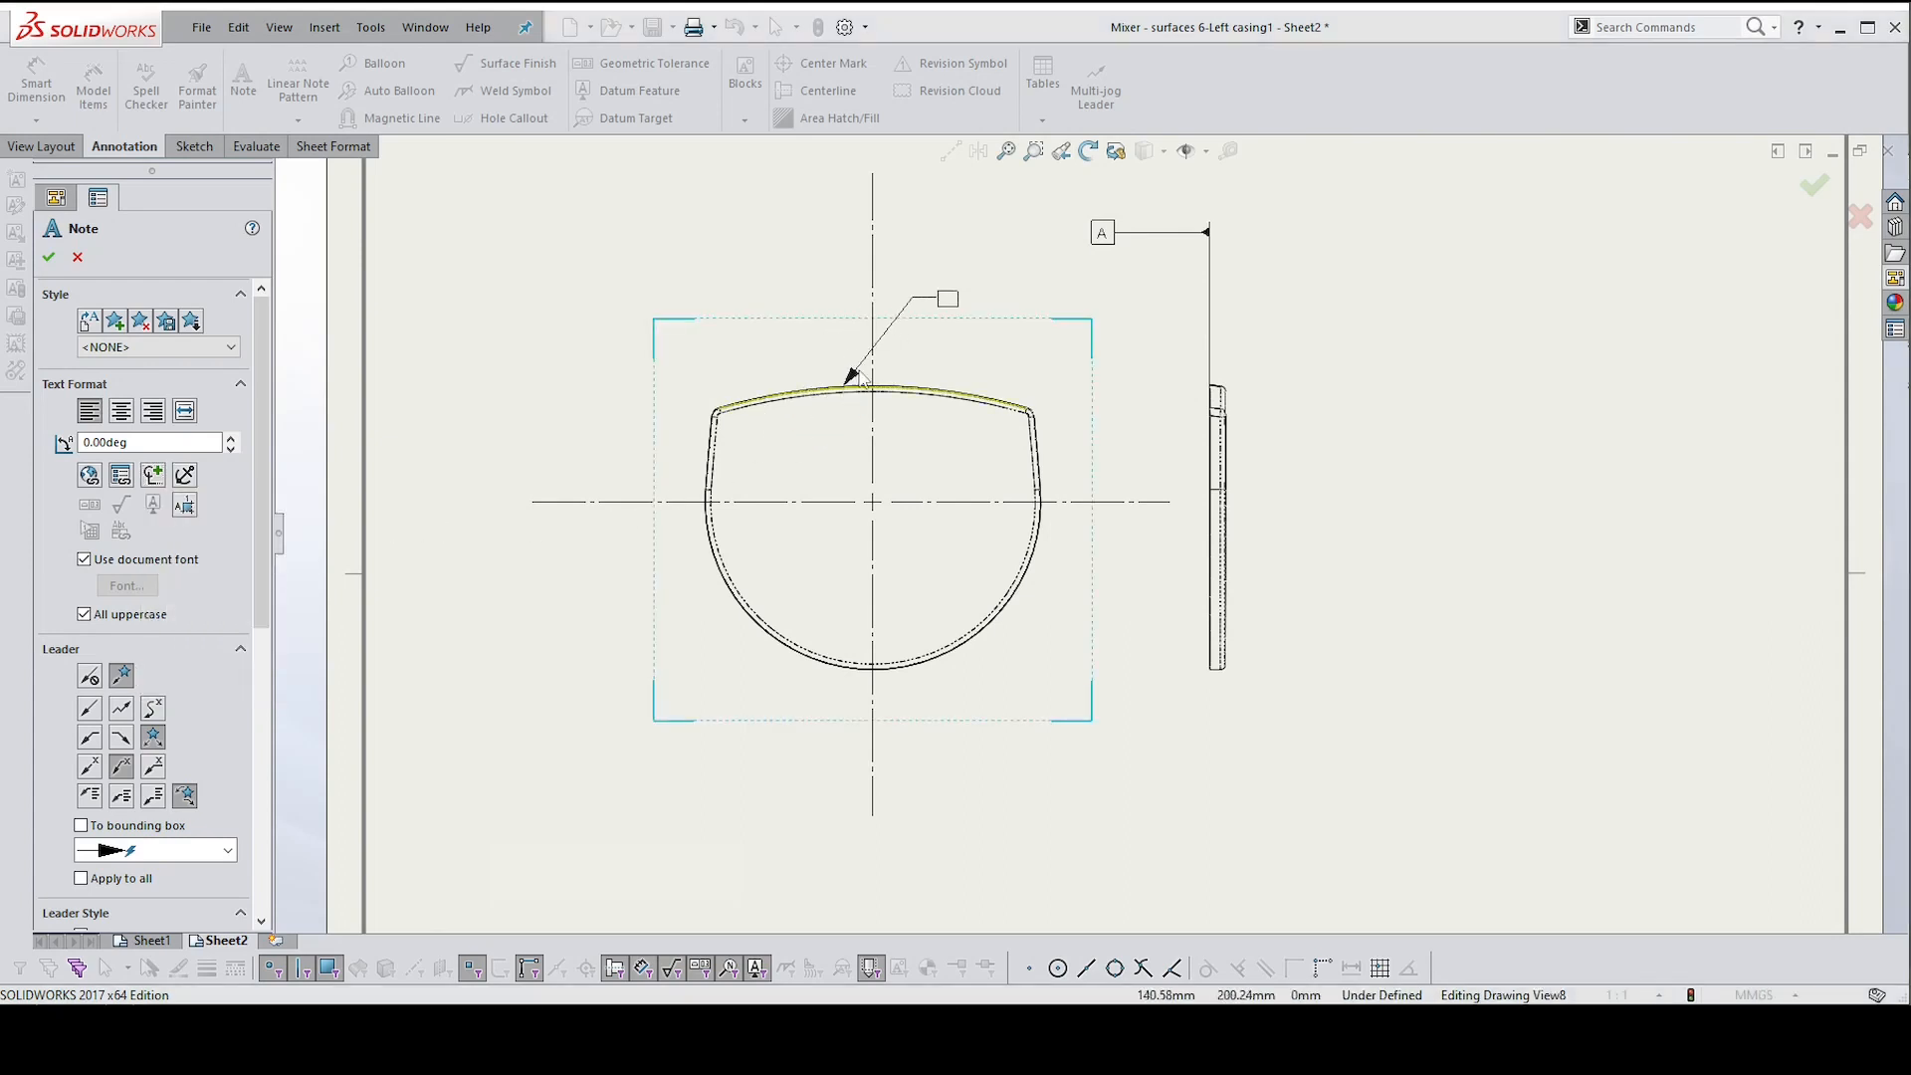
click(873, 157)
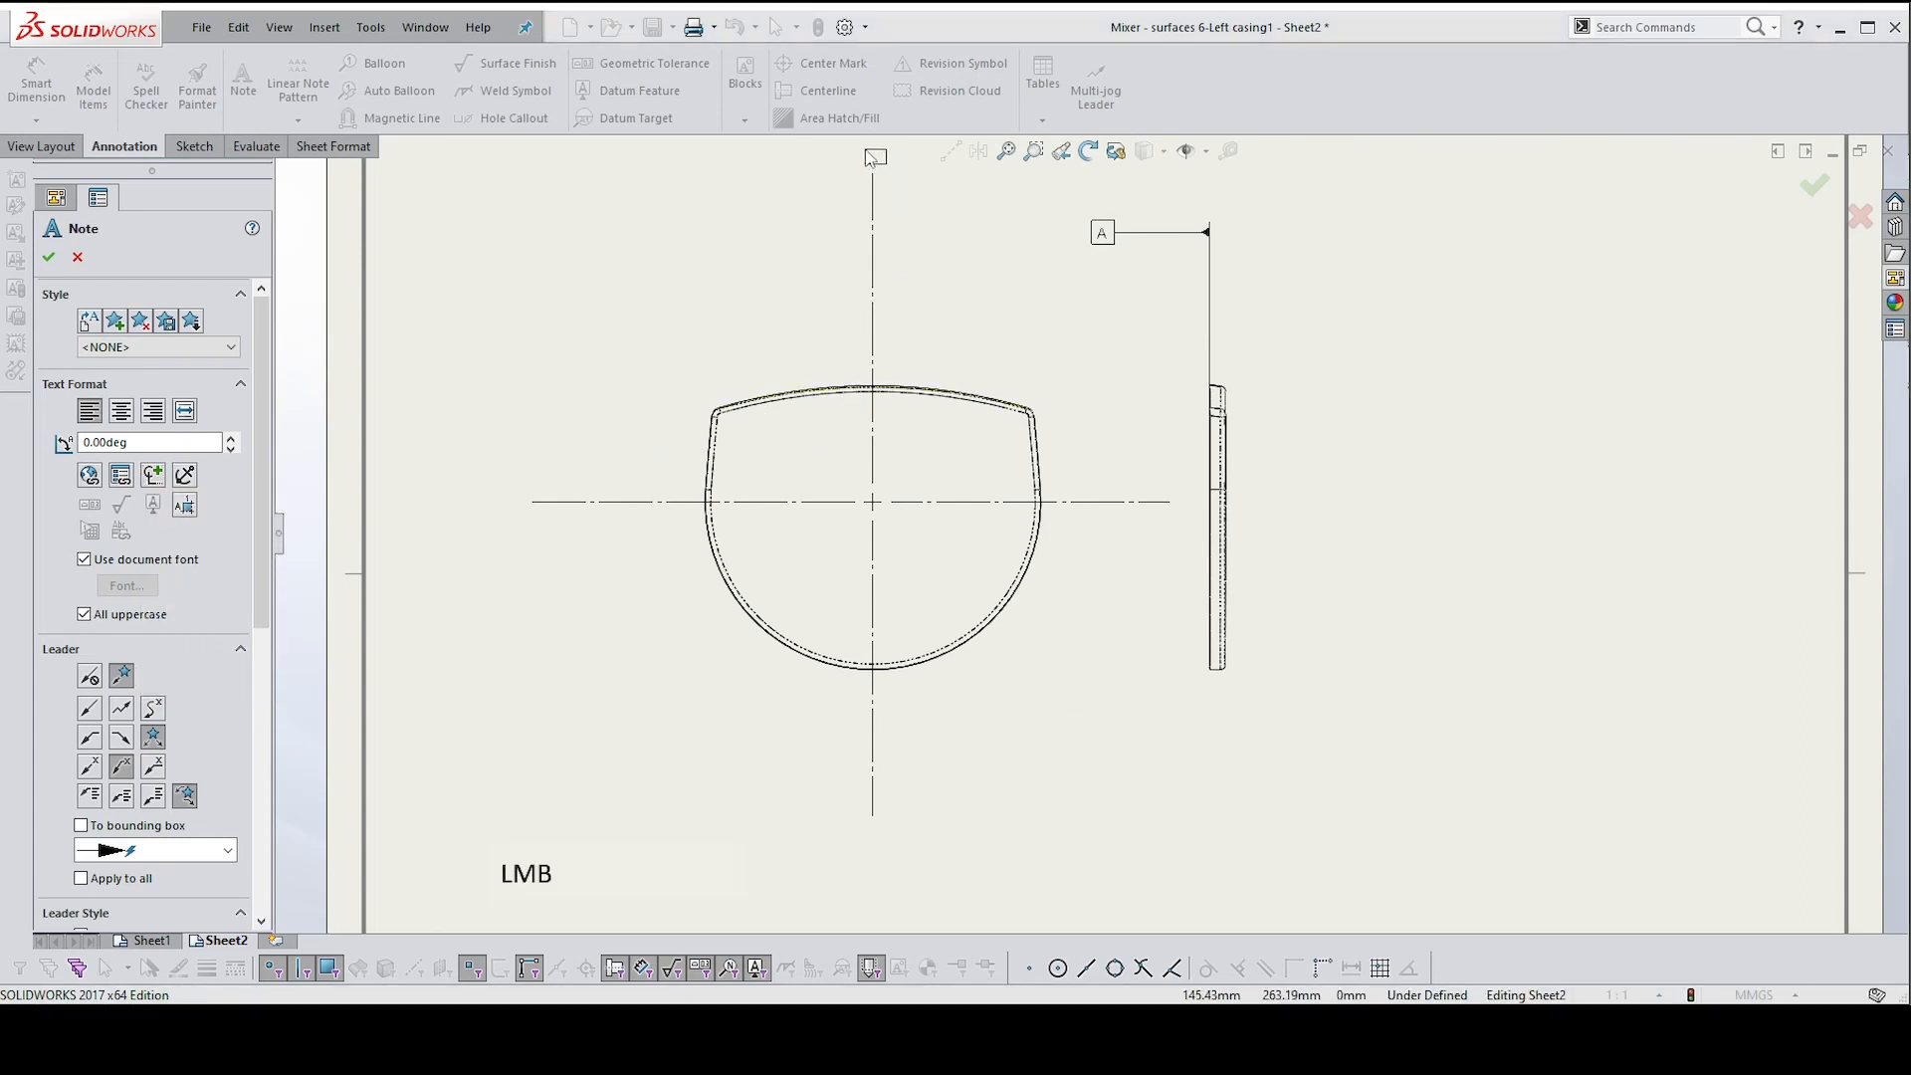
right_click(917, 203)
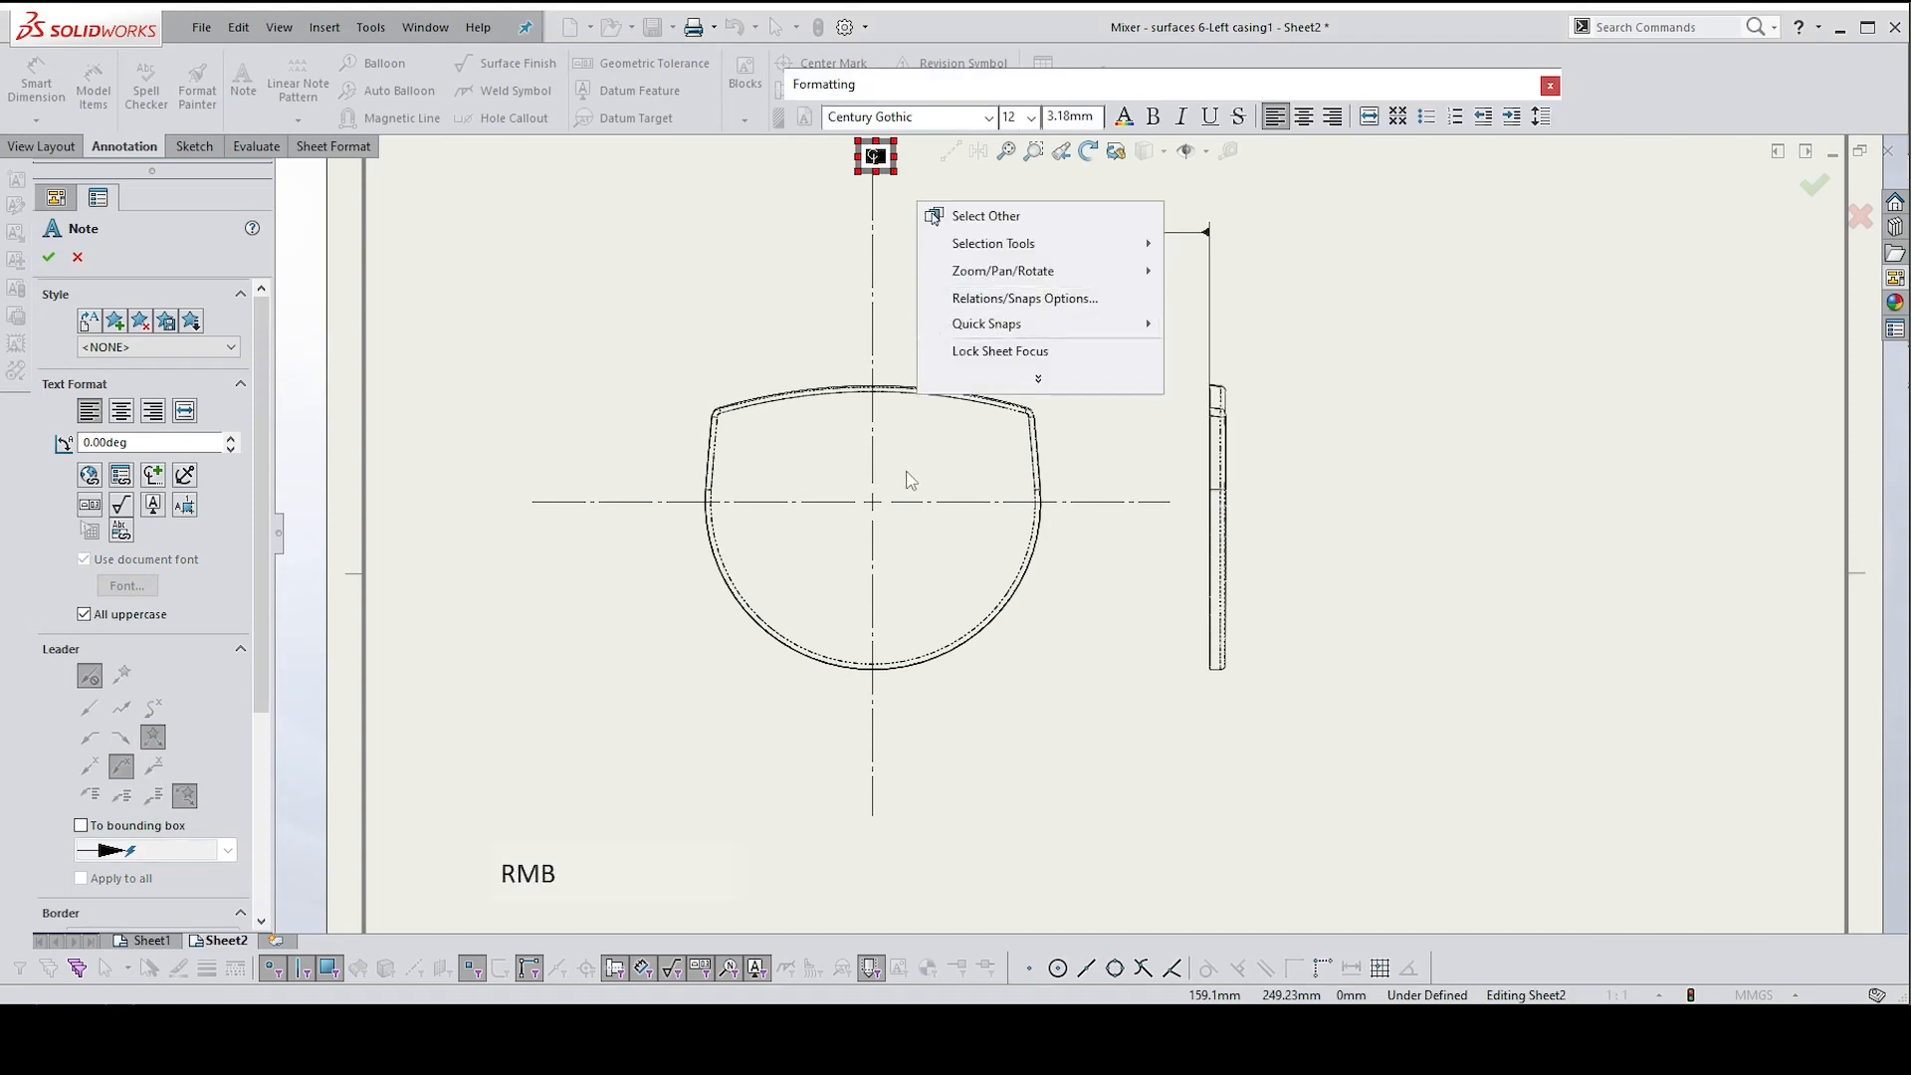
key(Escape)
key(Escape)
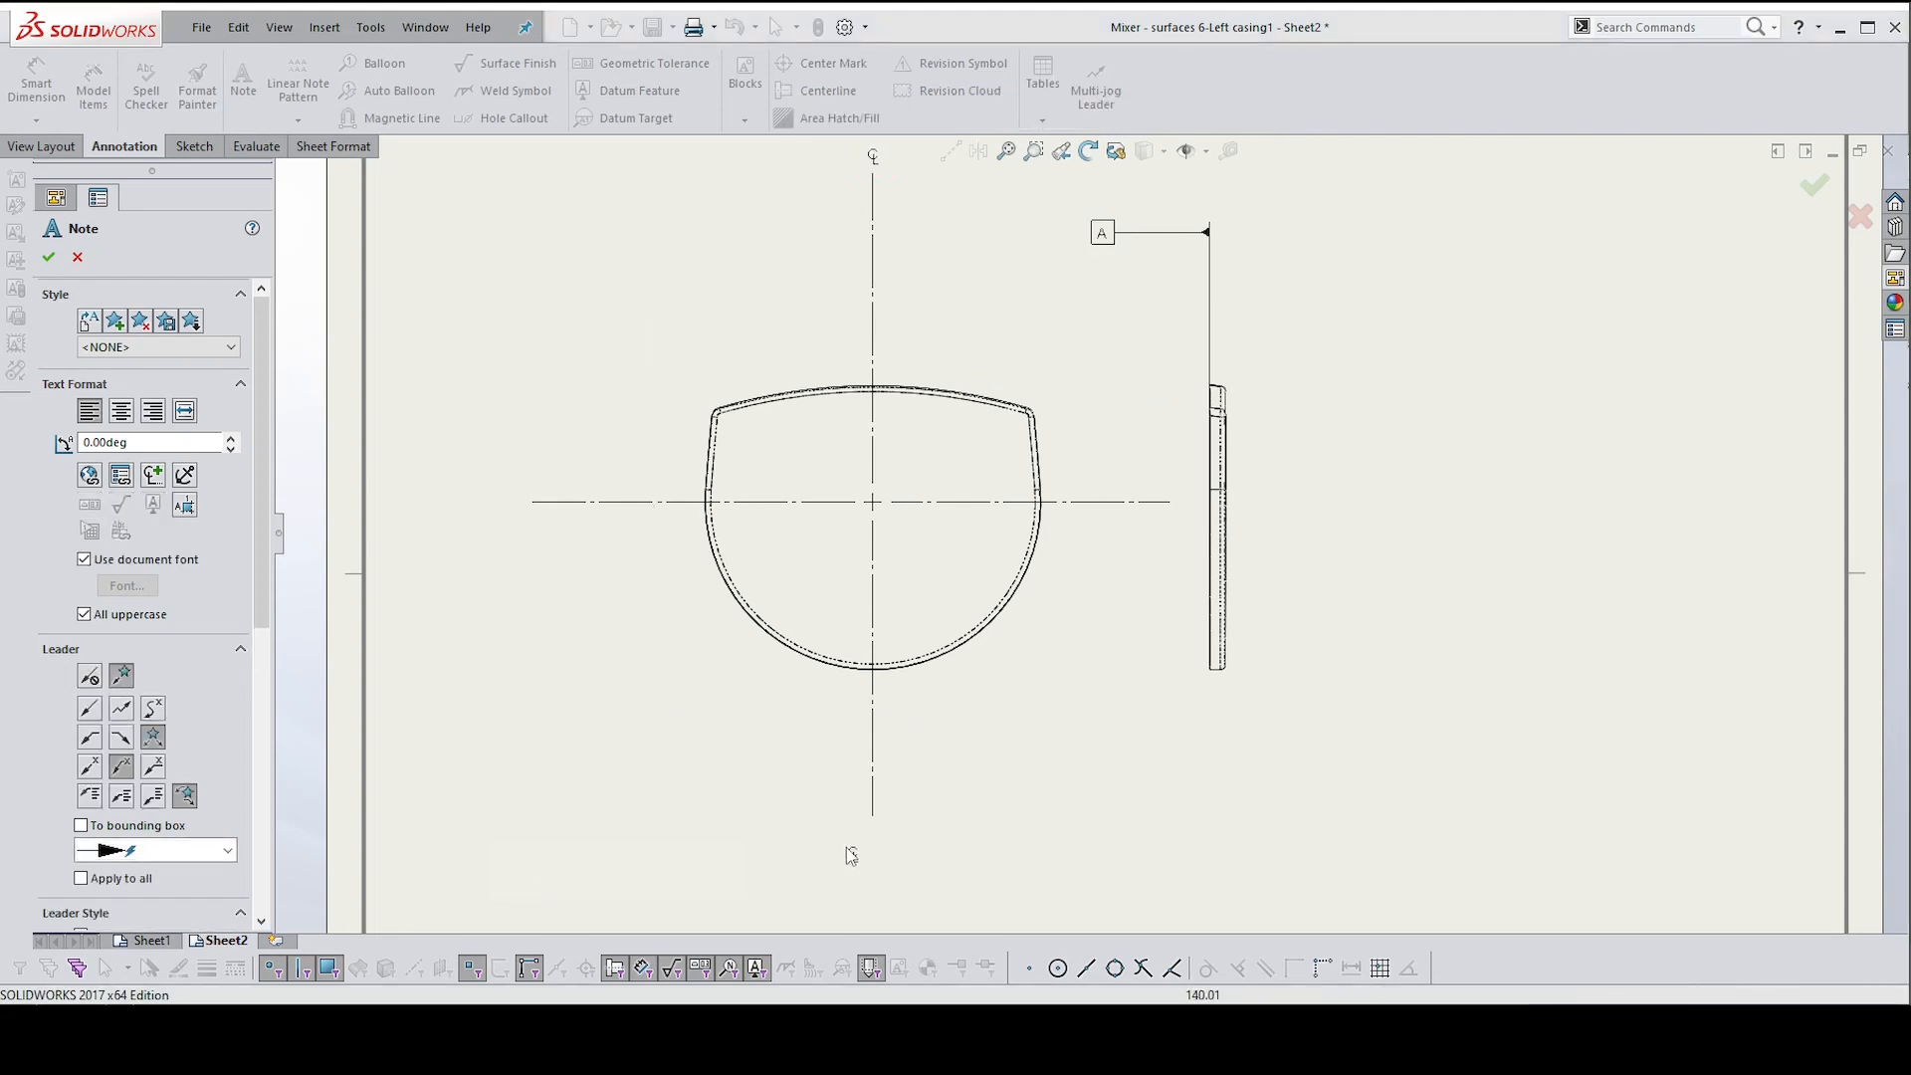
click(873, 832)
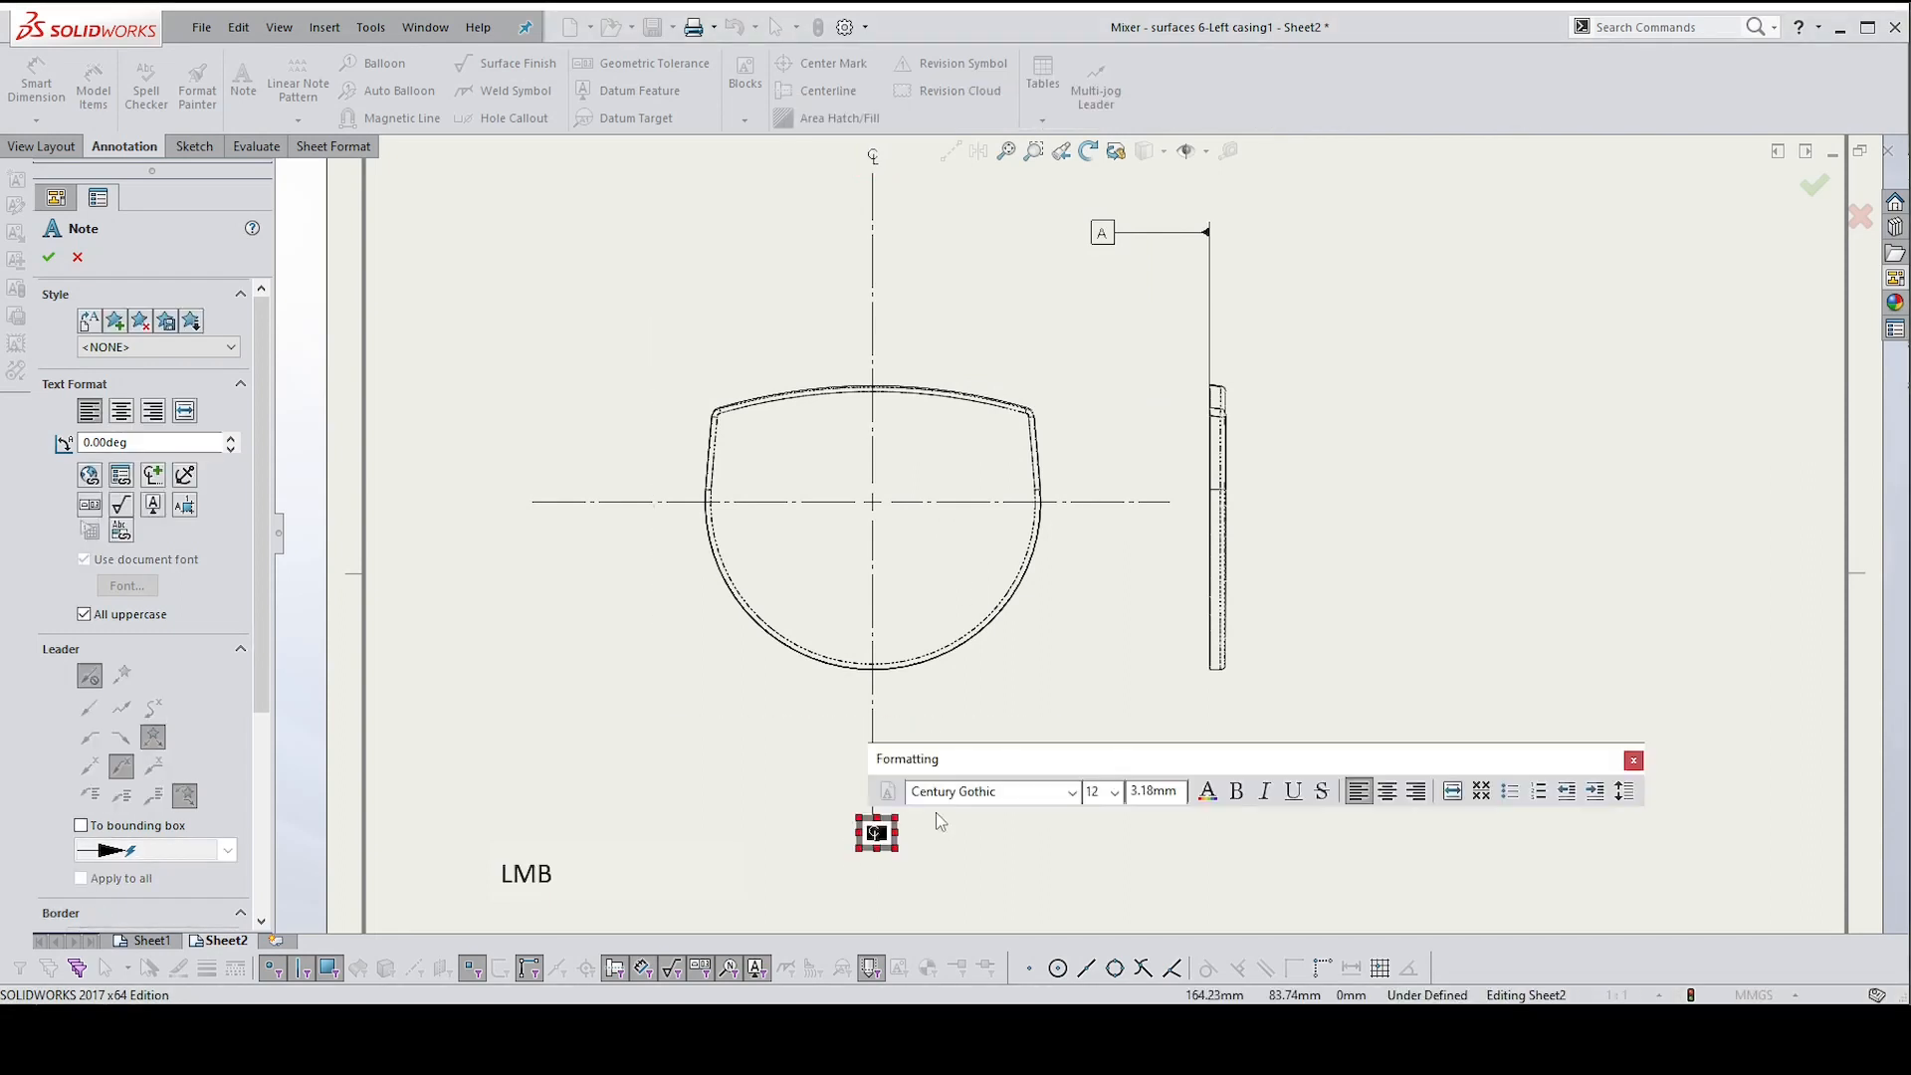
key(Escape)
scroll(954, 807, down, 2)
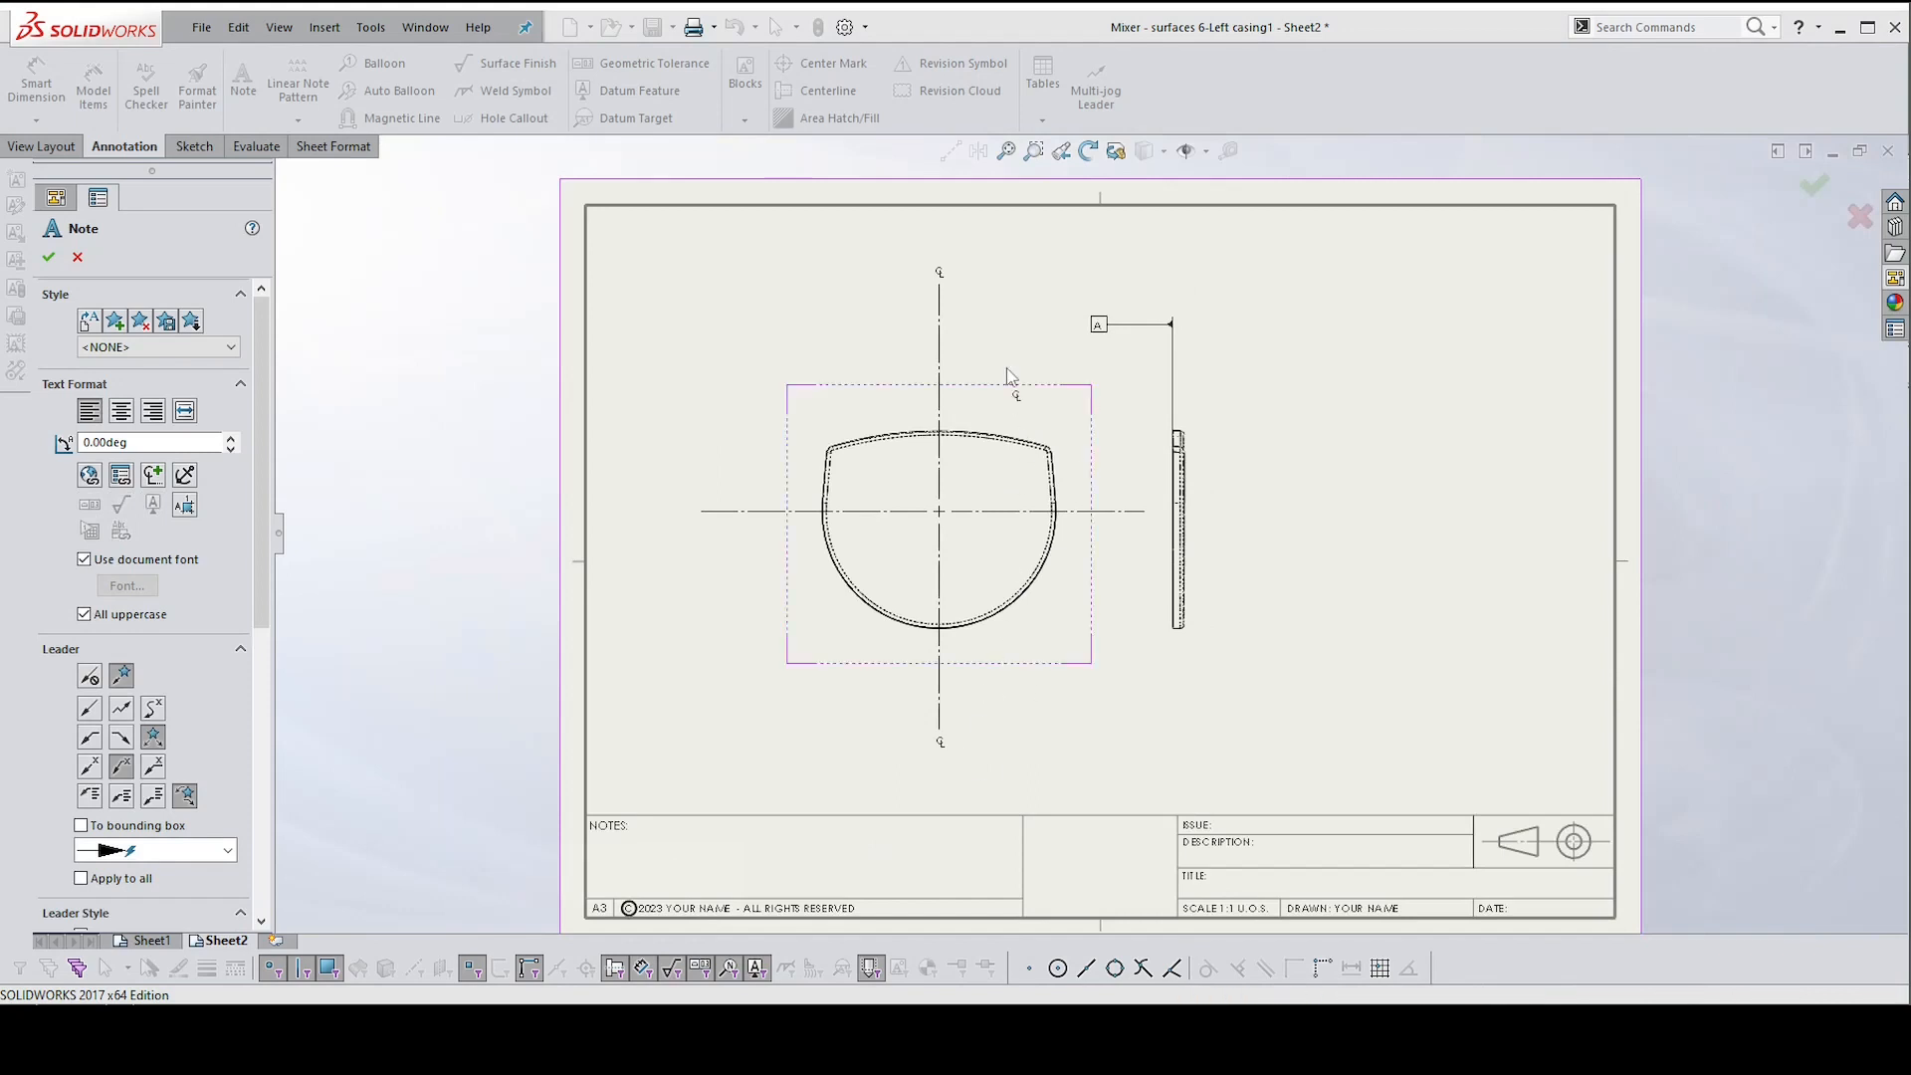
key(Escape)
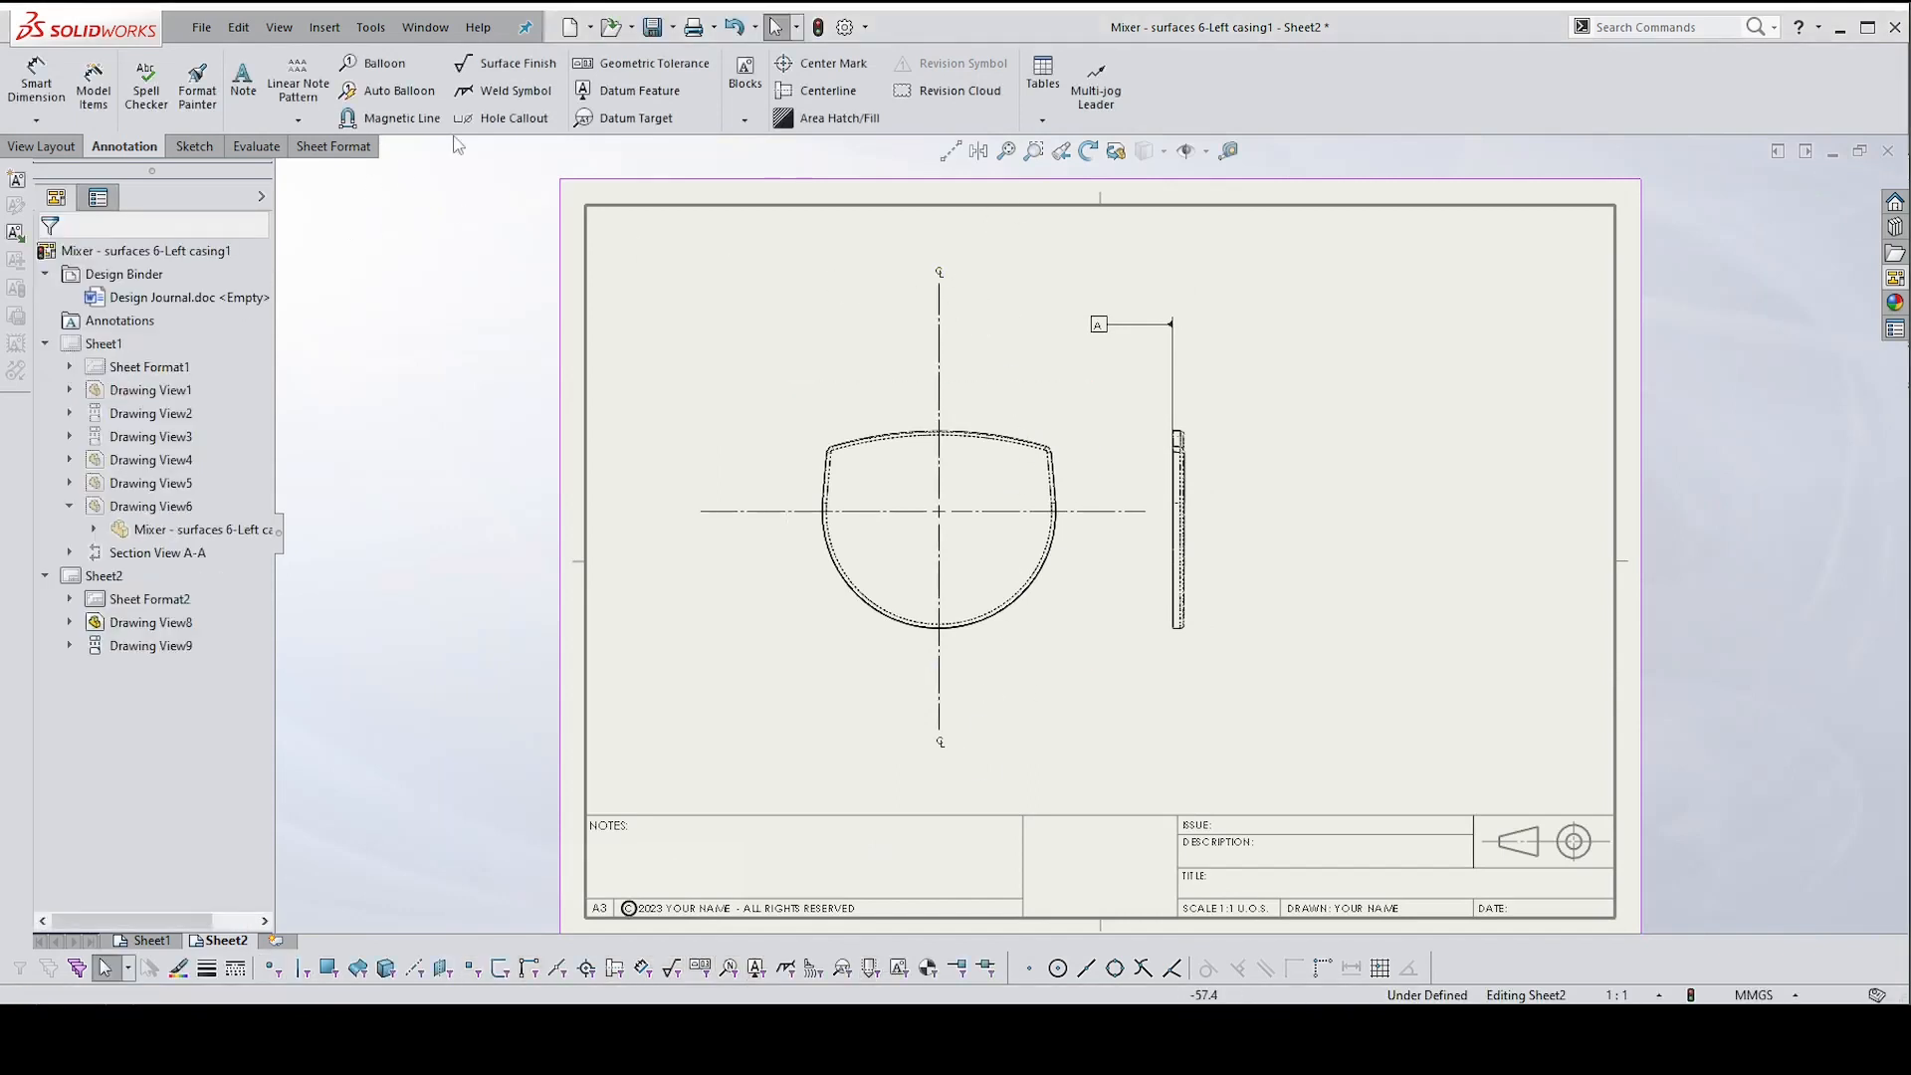
Attach datum feature B to the front view's vertical centre line and datum feature C to the left end of its horizontal one
click(642, 91)
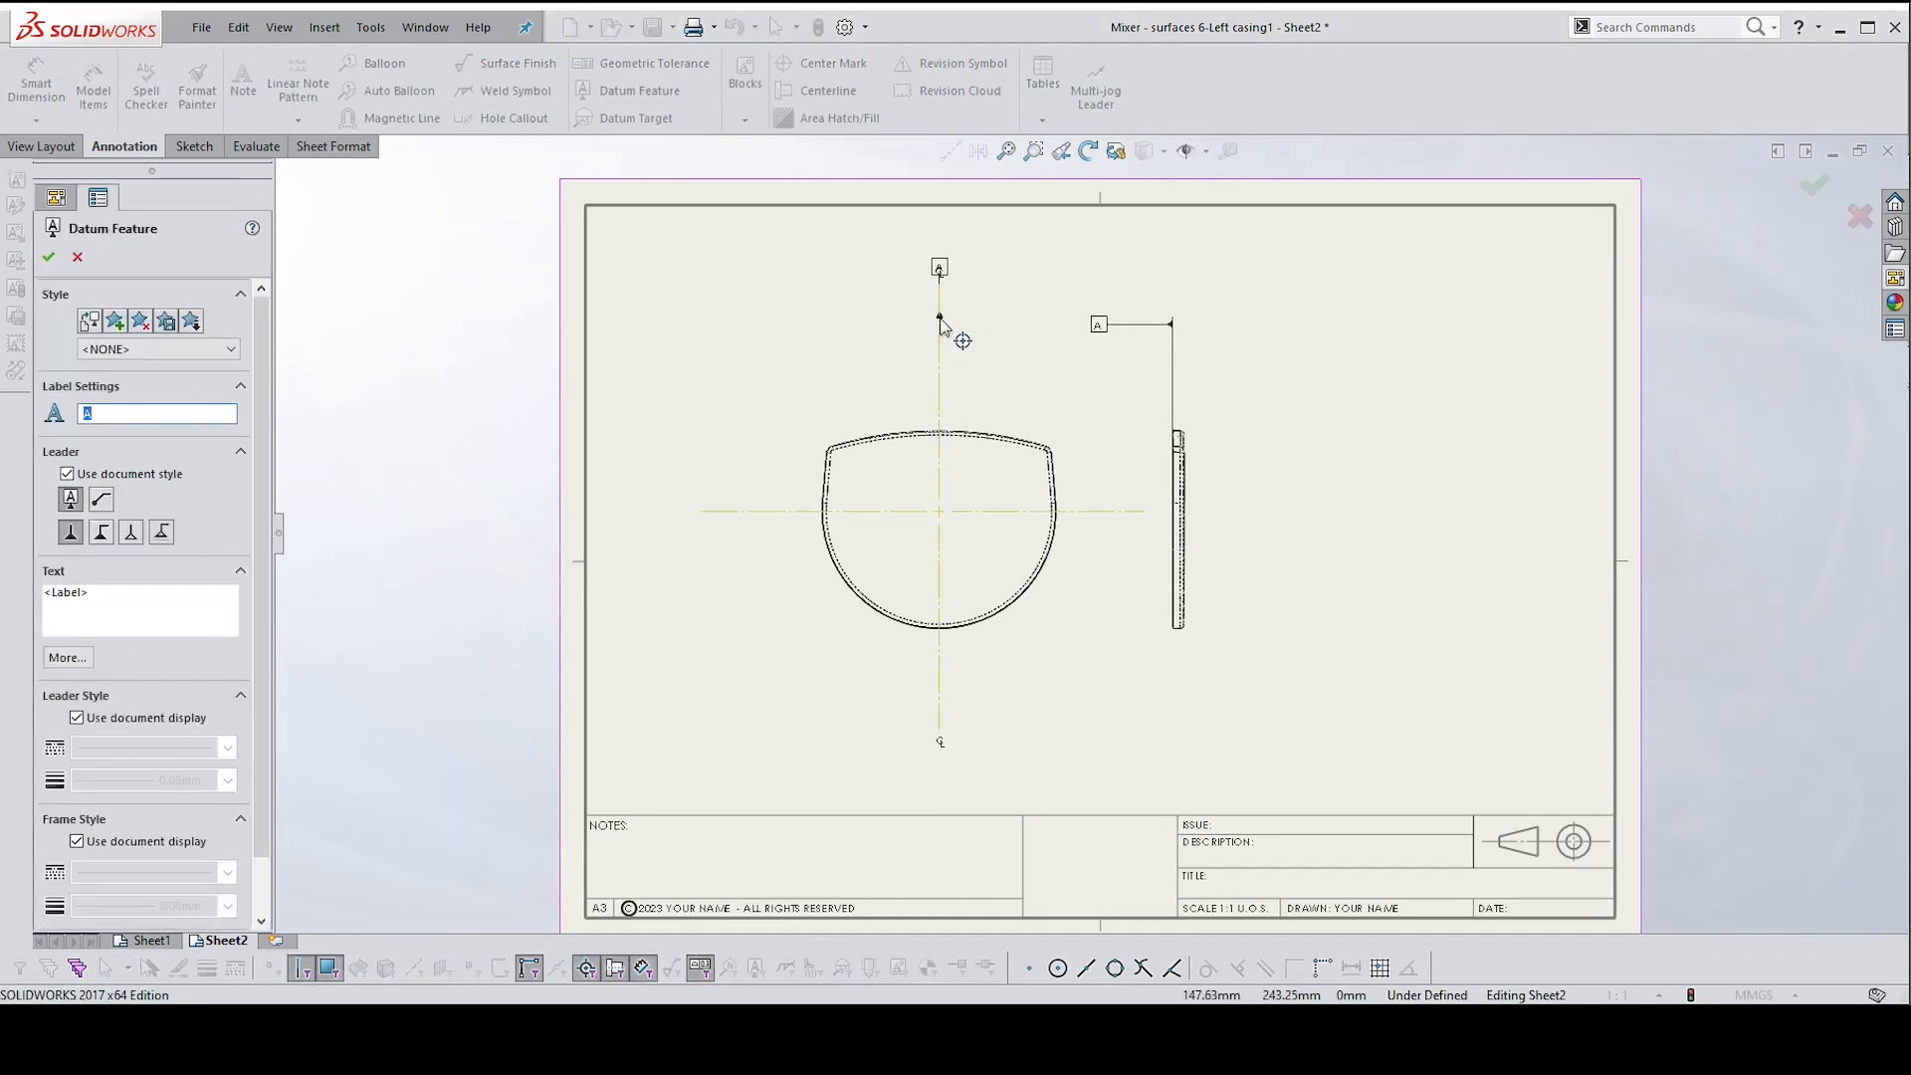
click(937, 302)
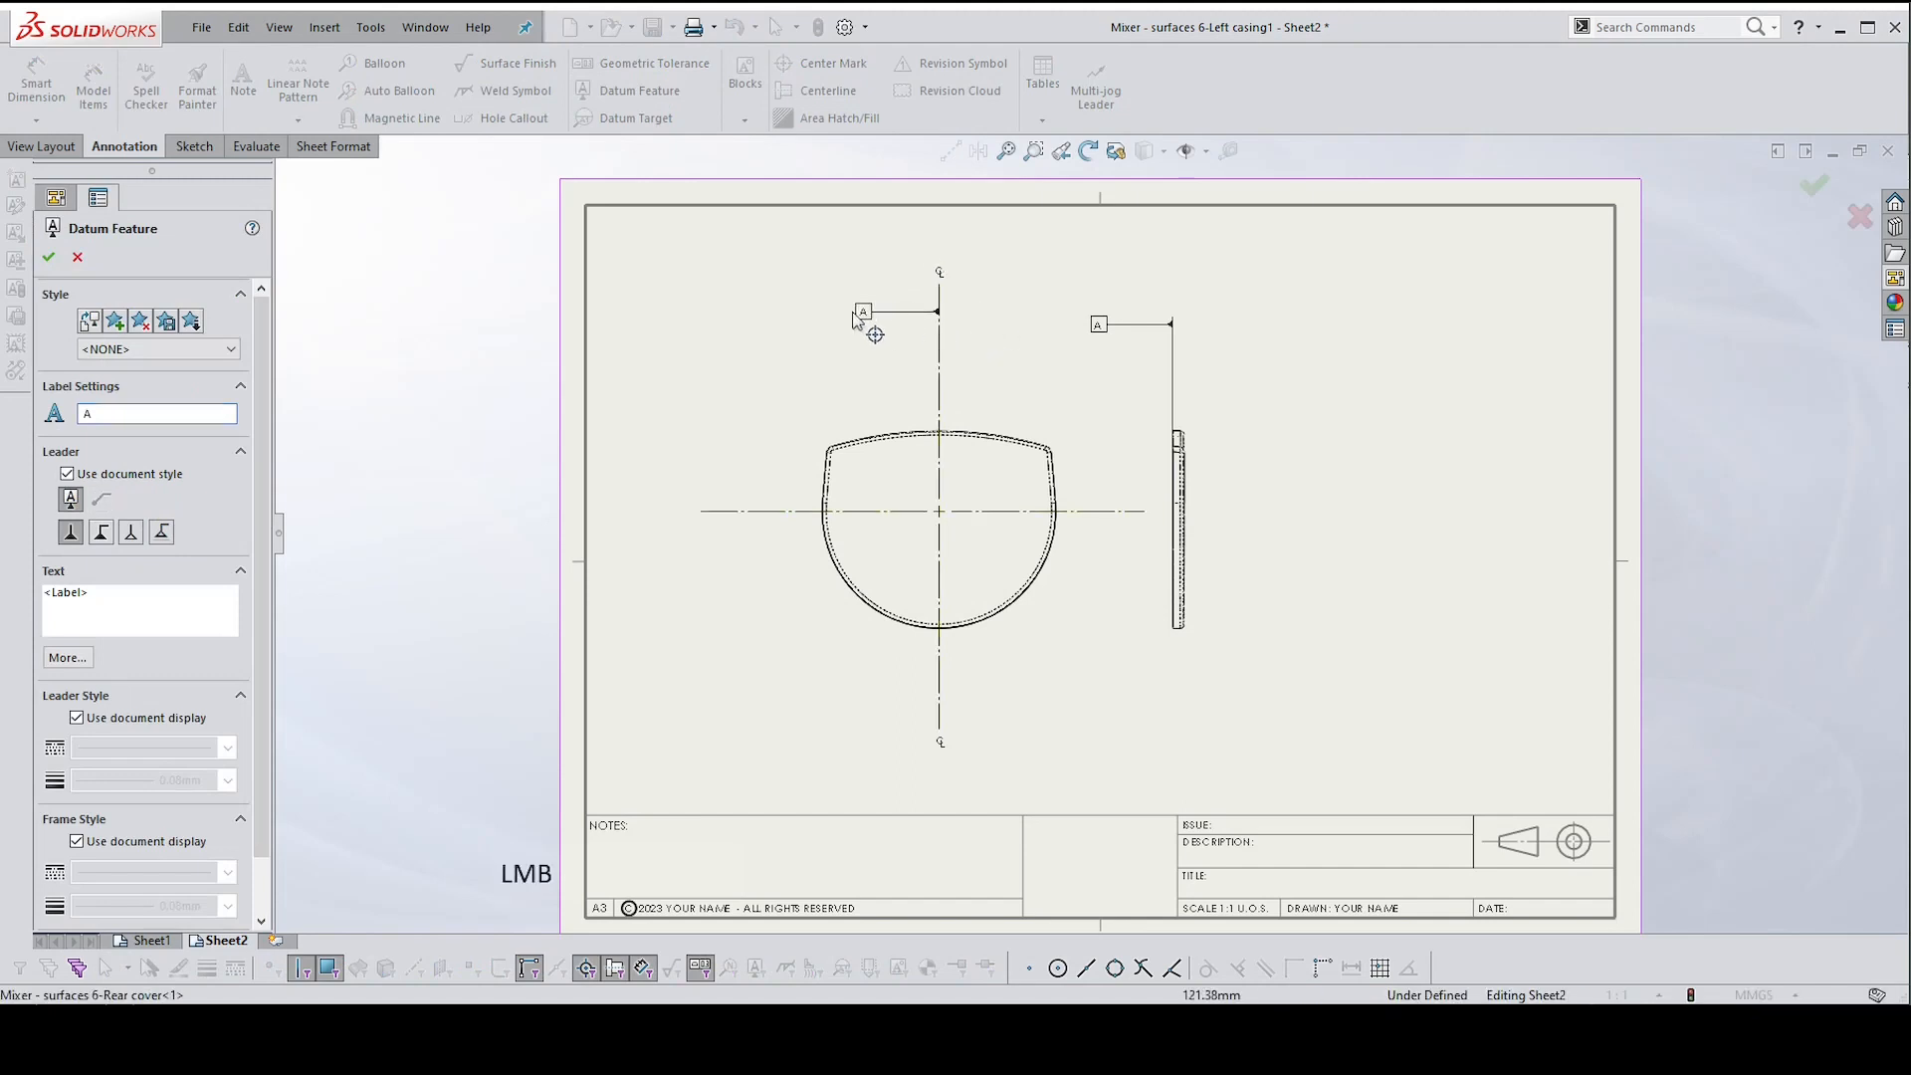
click(786, 301)
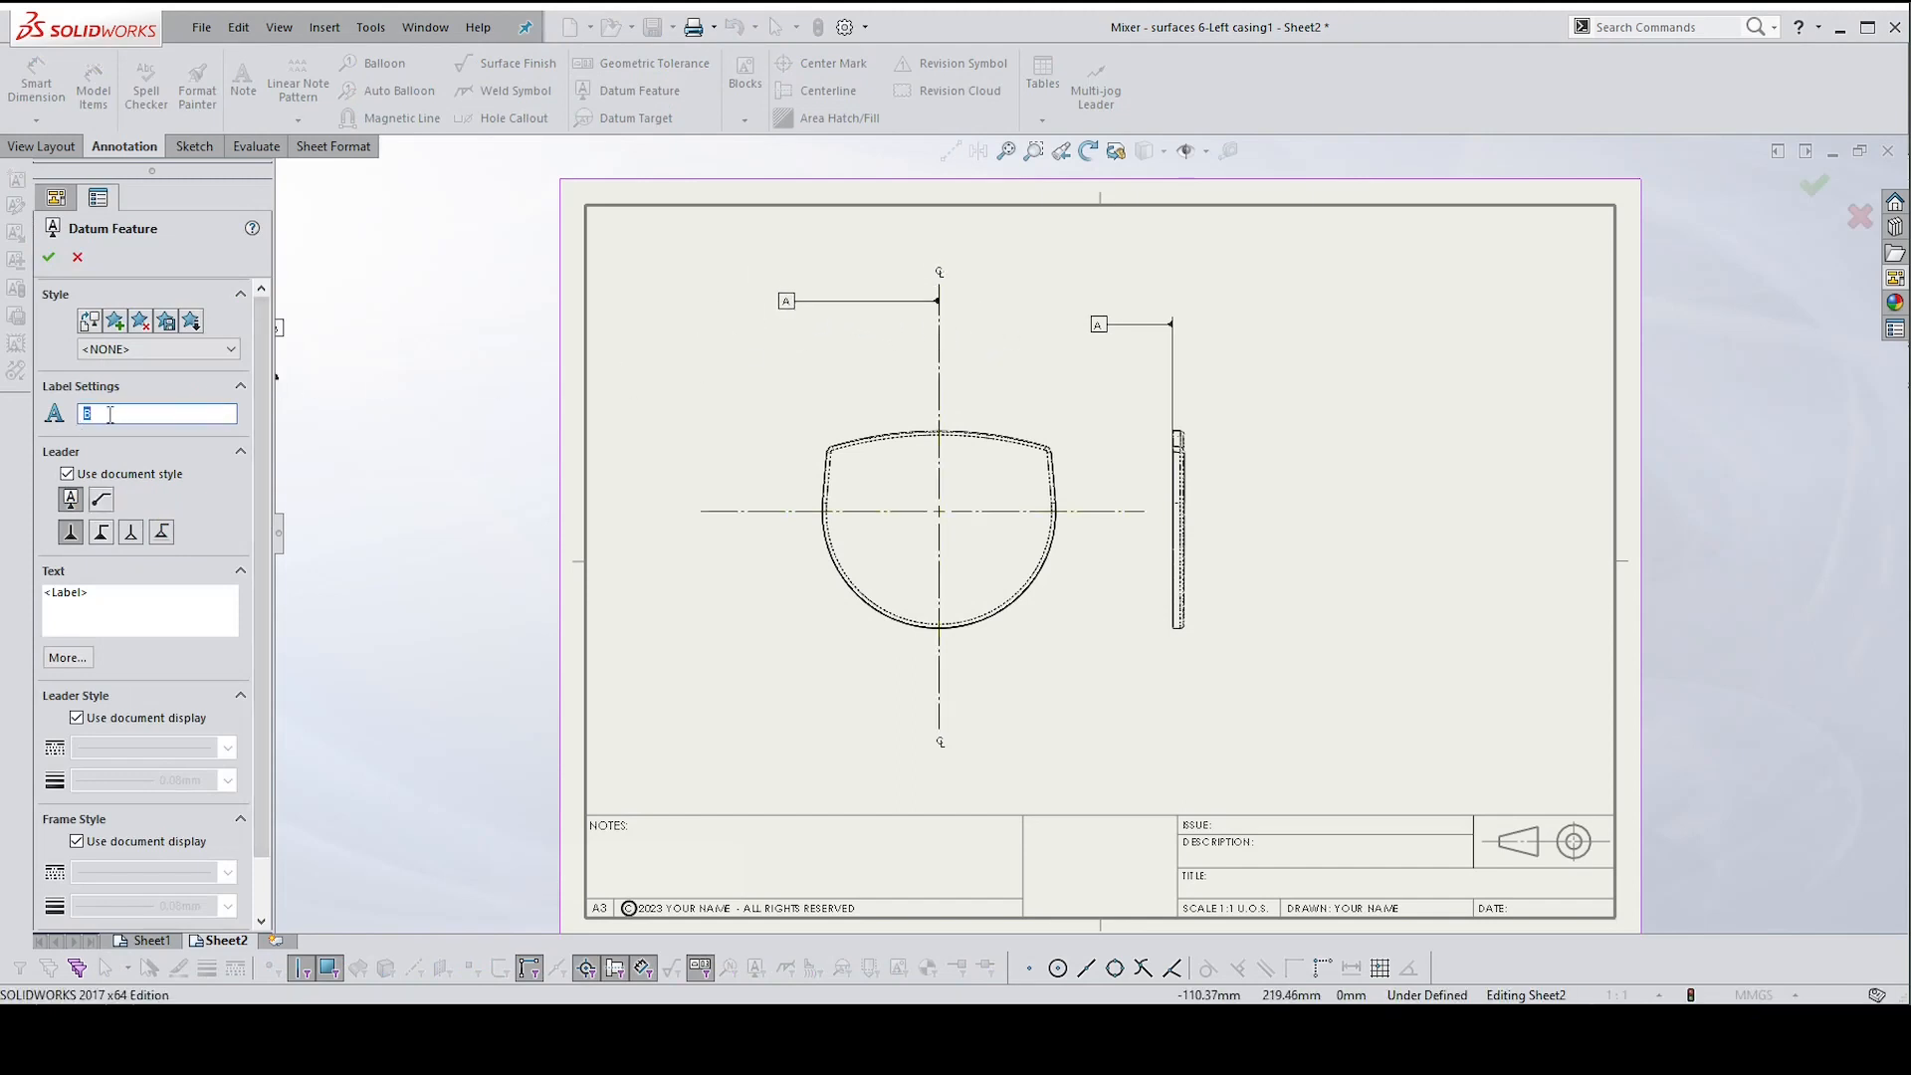
click(690, 511)
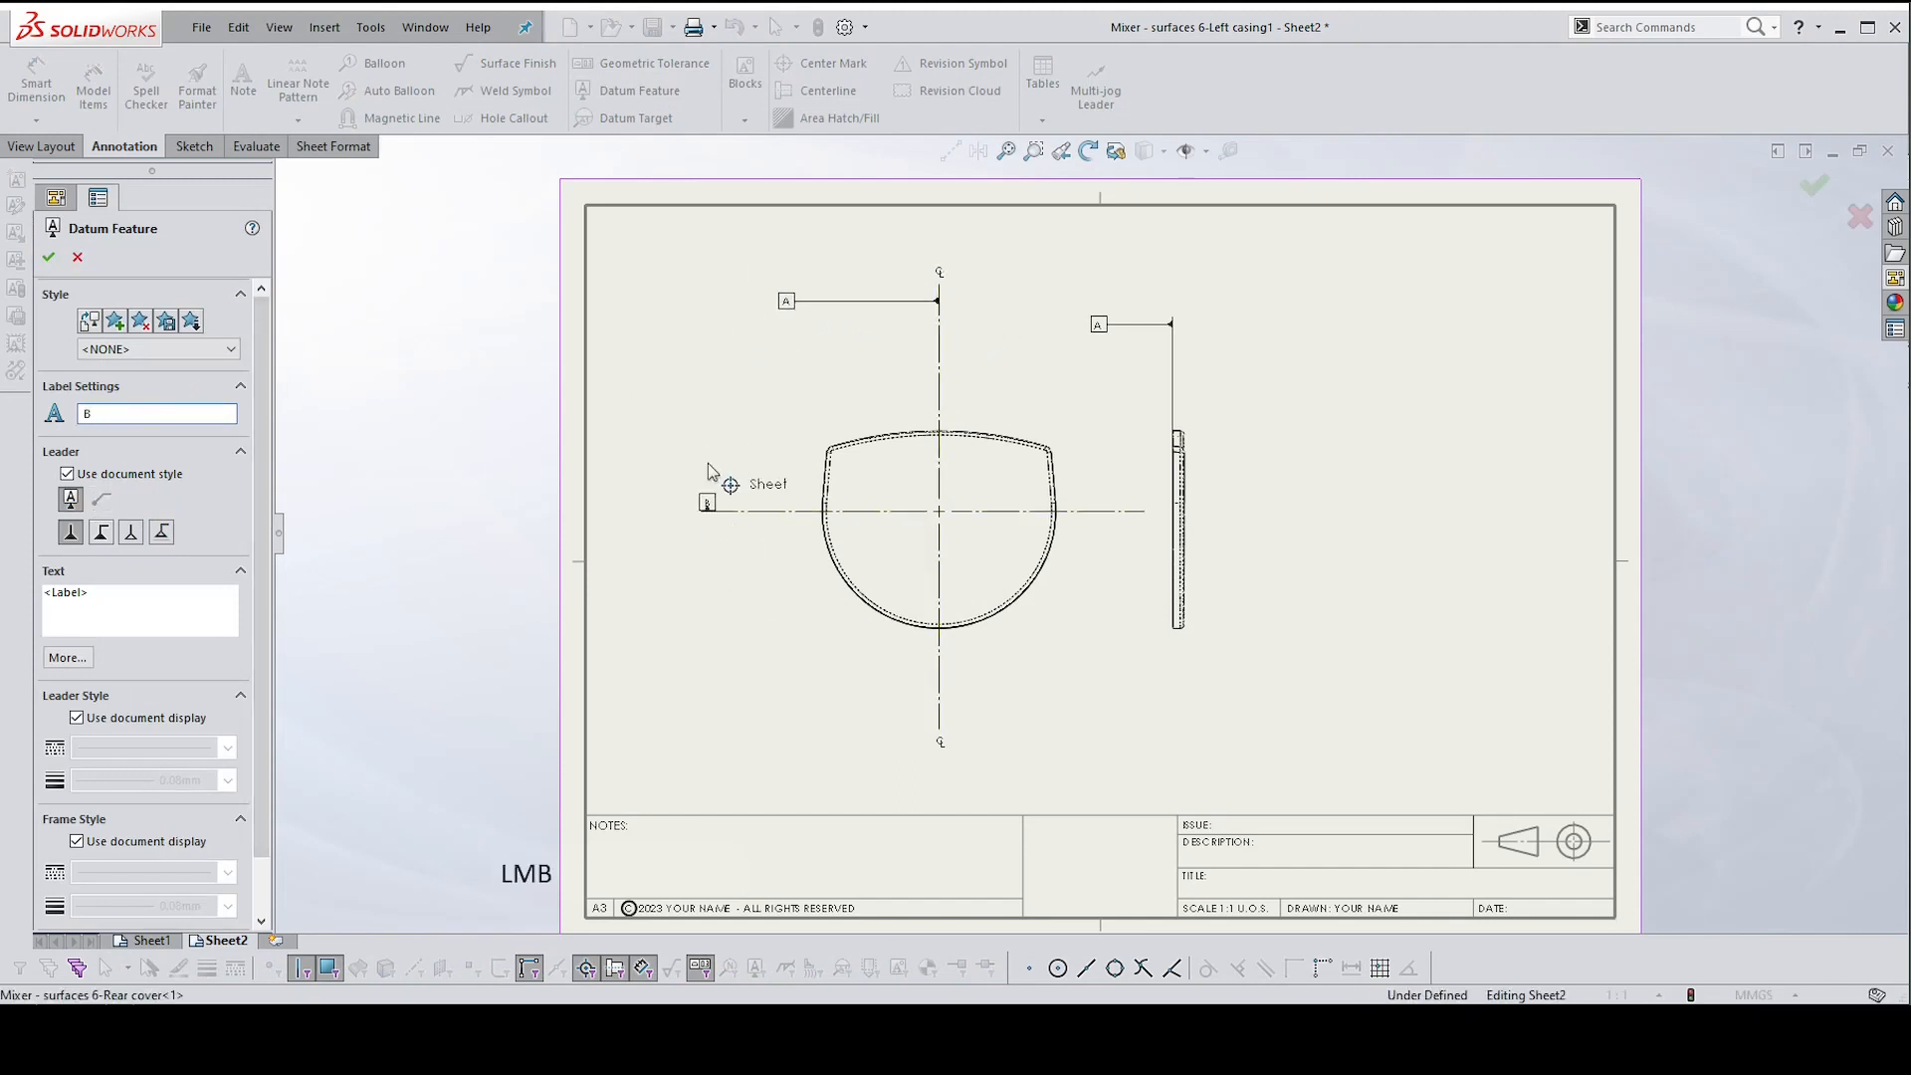
click(690, 386)
key(Escape)
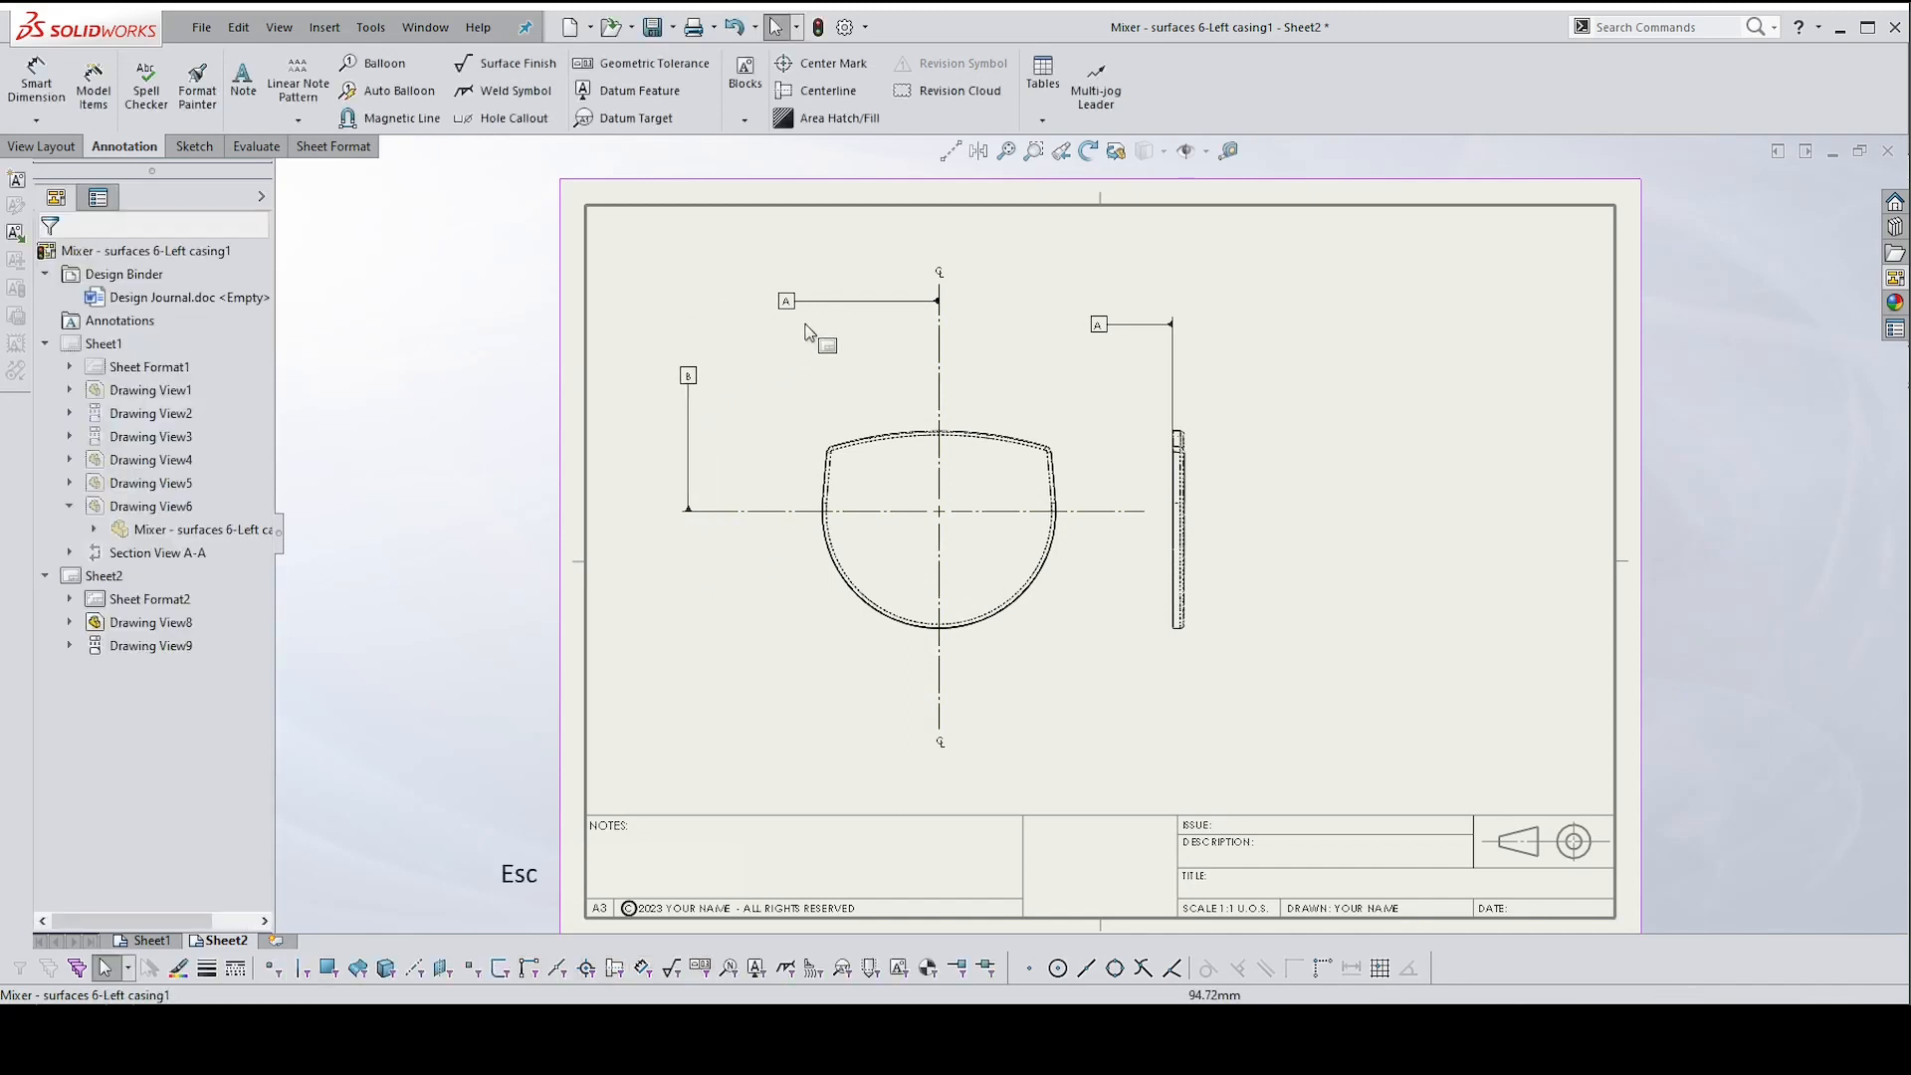
Dimension the rear cover's thickness between the two vertical edges of the side view, placing the text above and left of the view
scroll(1185, 432, down, 3)
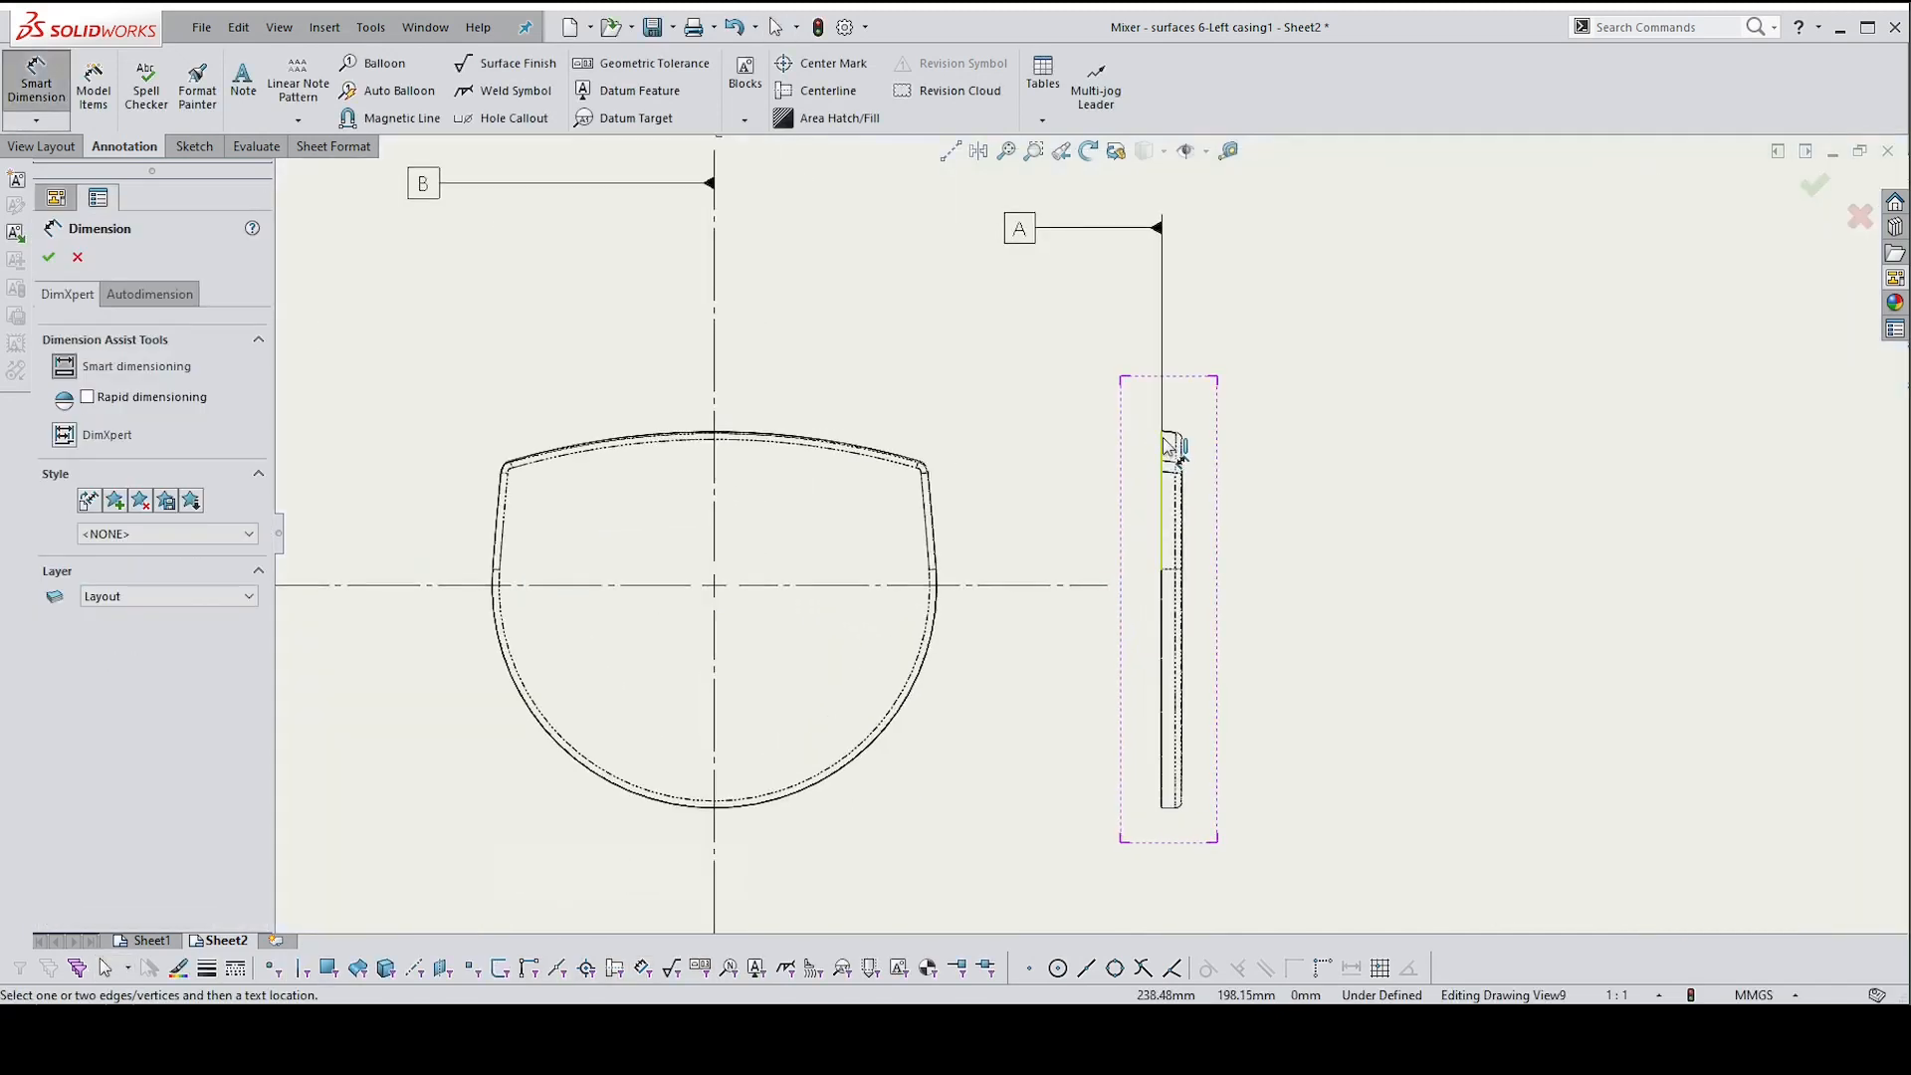
click(1167, 443)
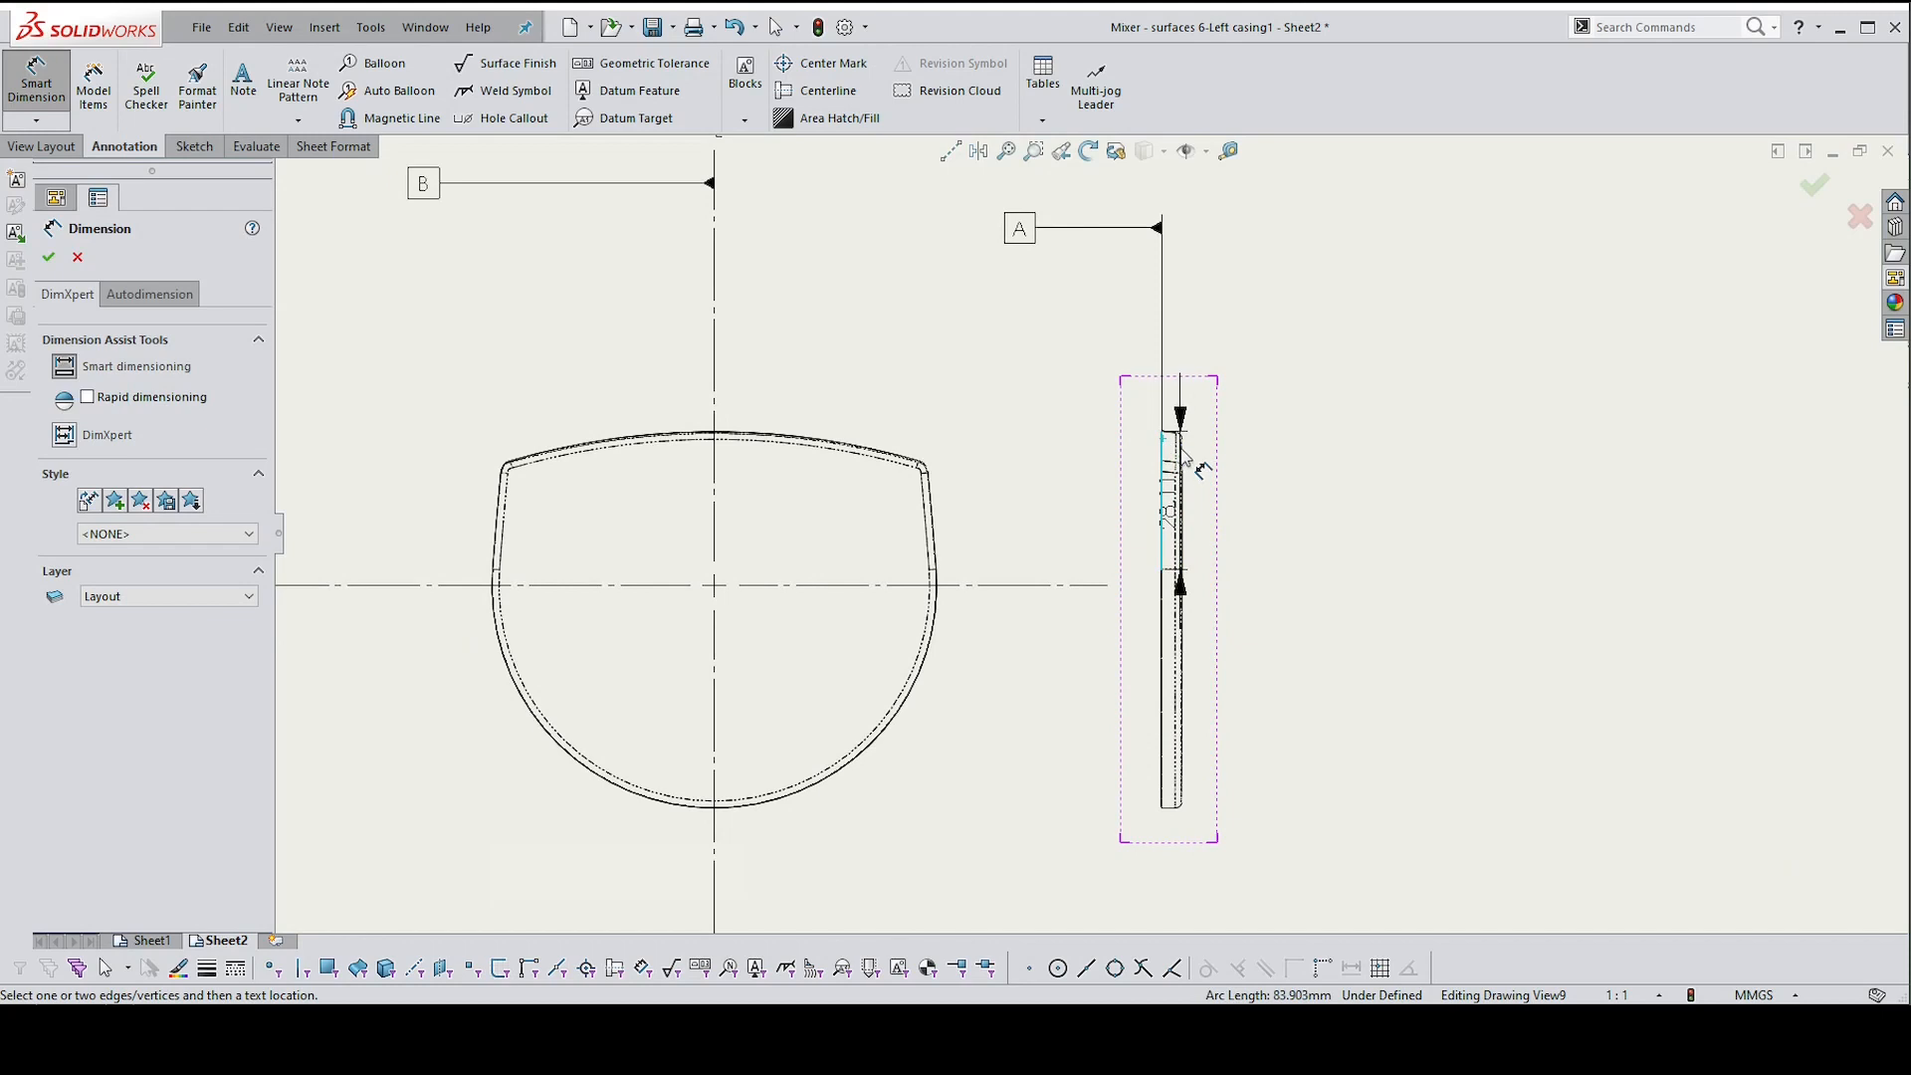
click(1184, 453)
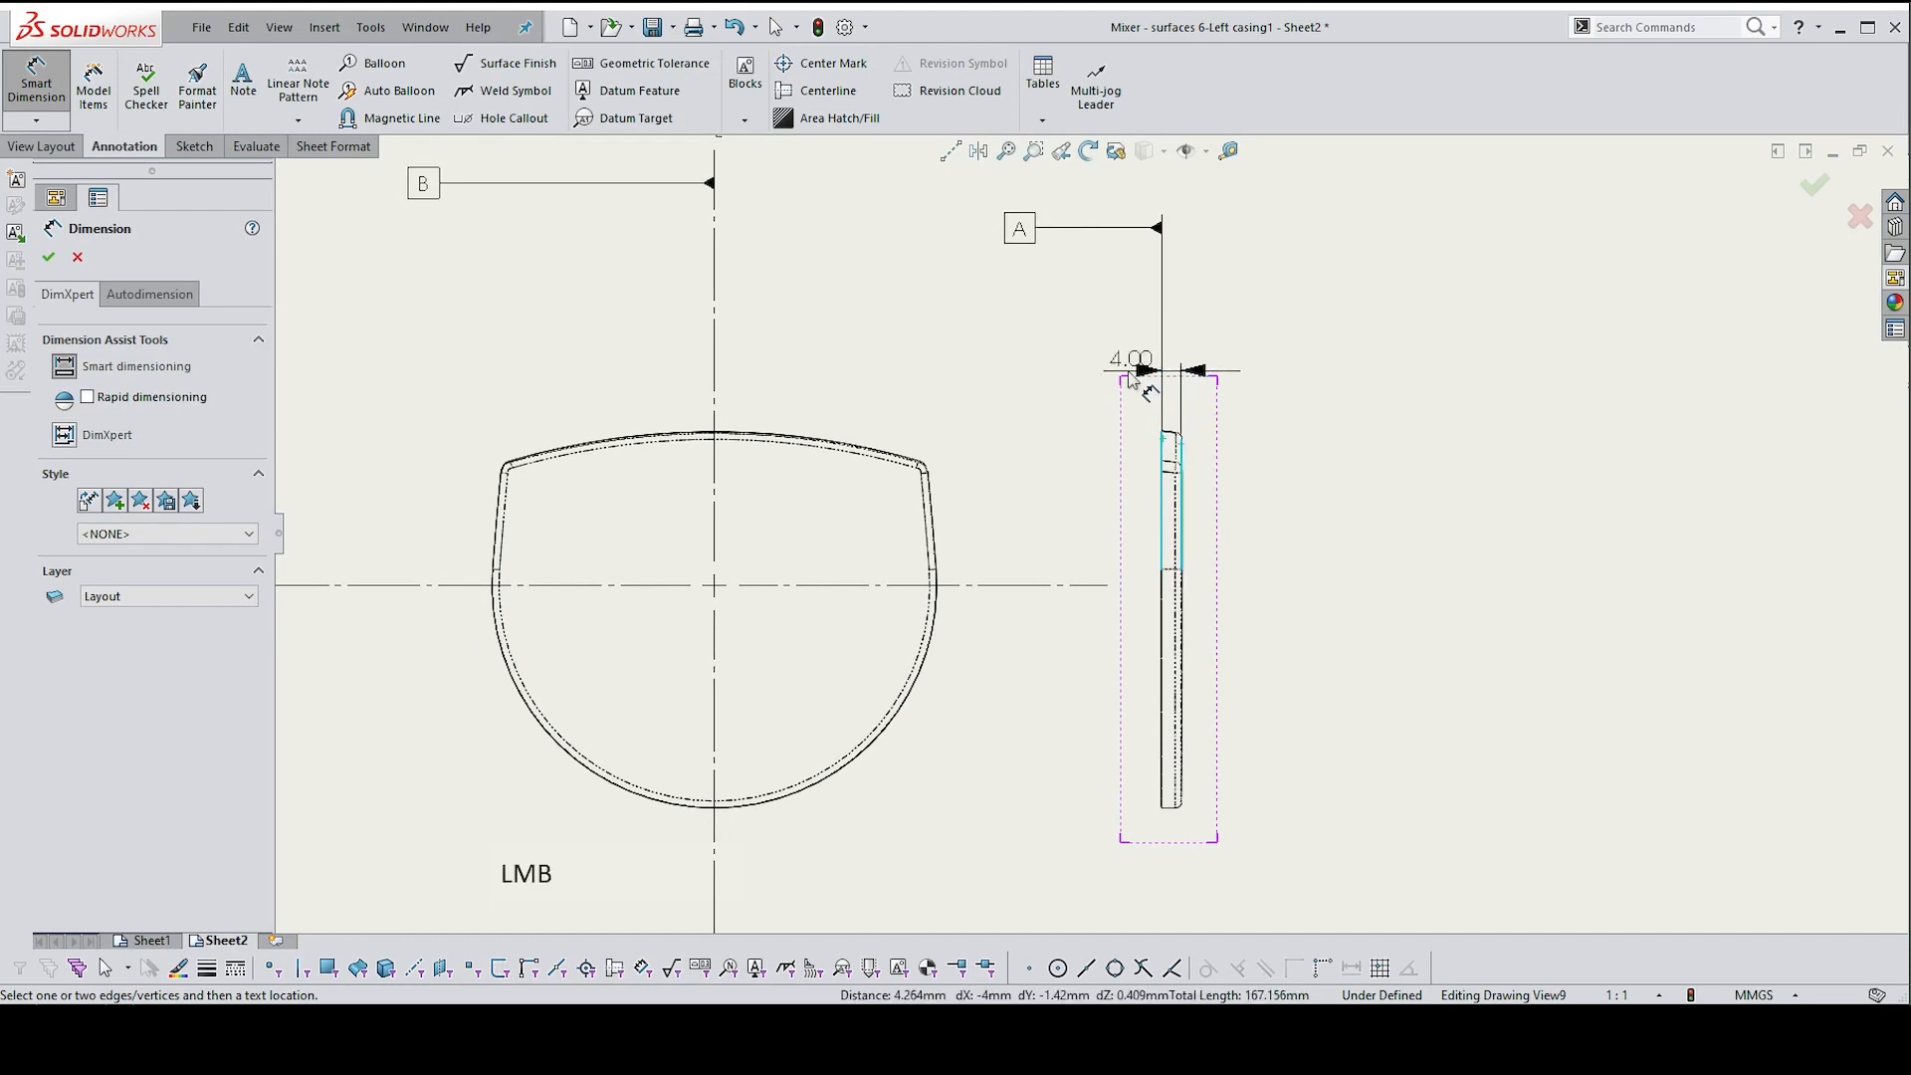
click(1072, 358)
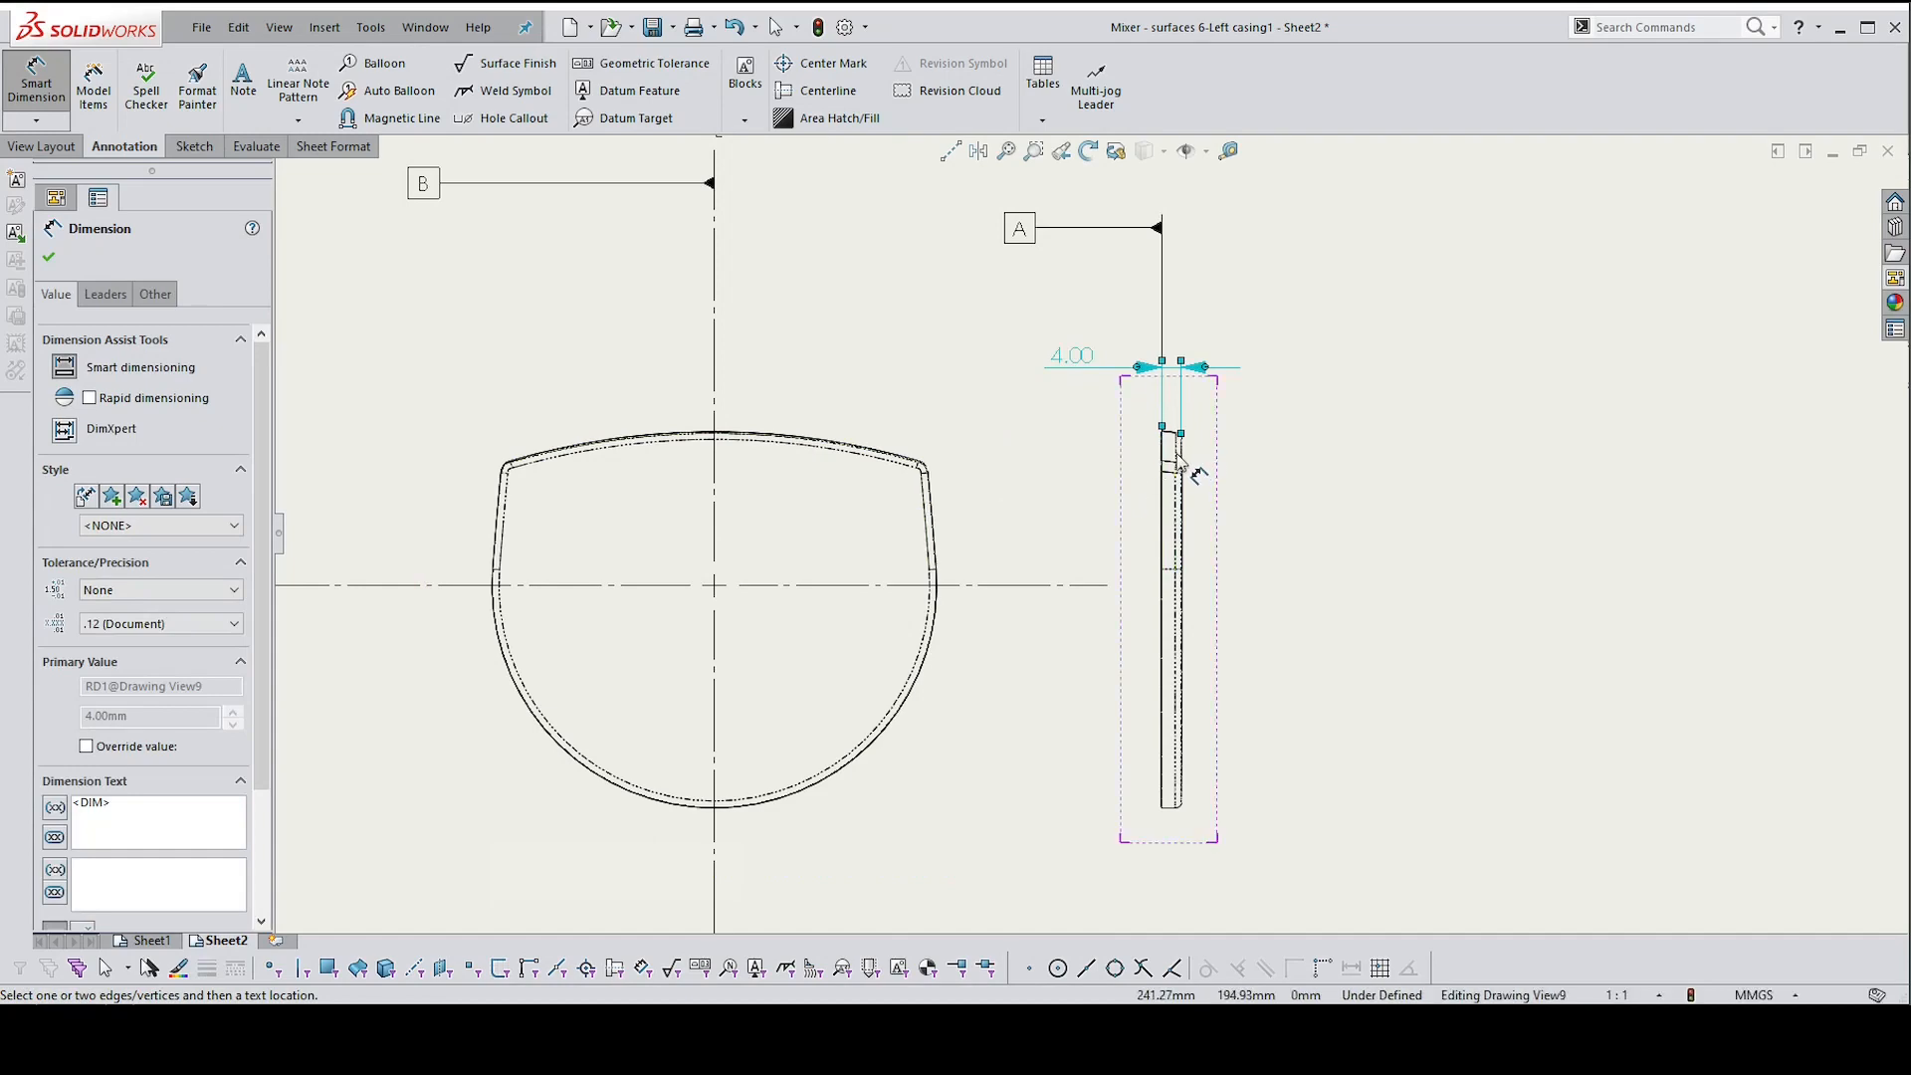
scroll(1179, 460, up, 3)
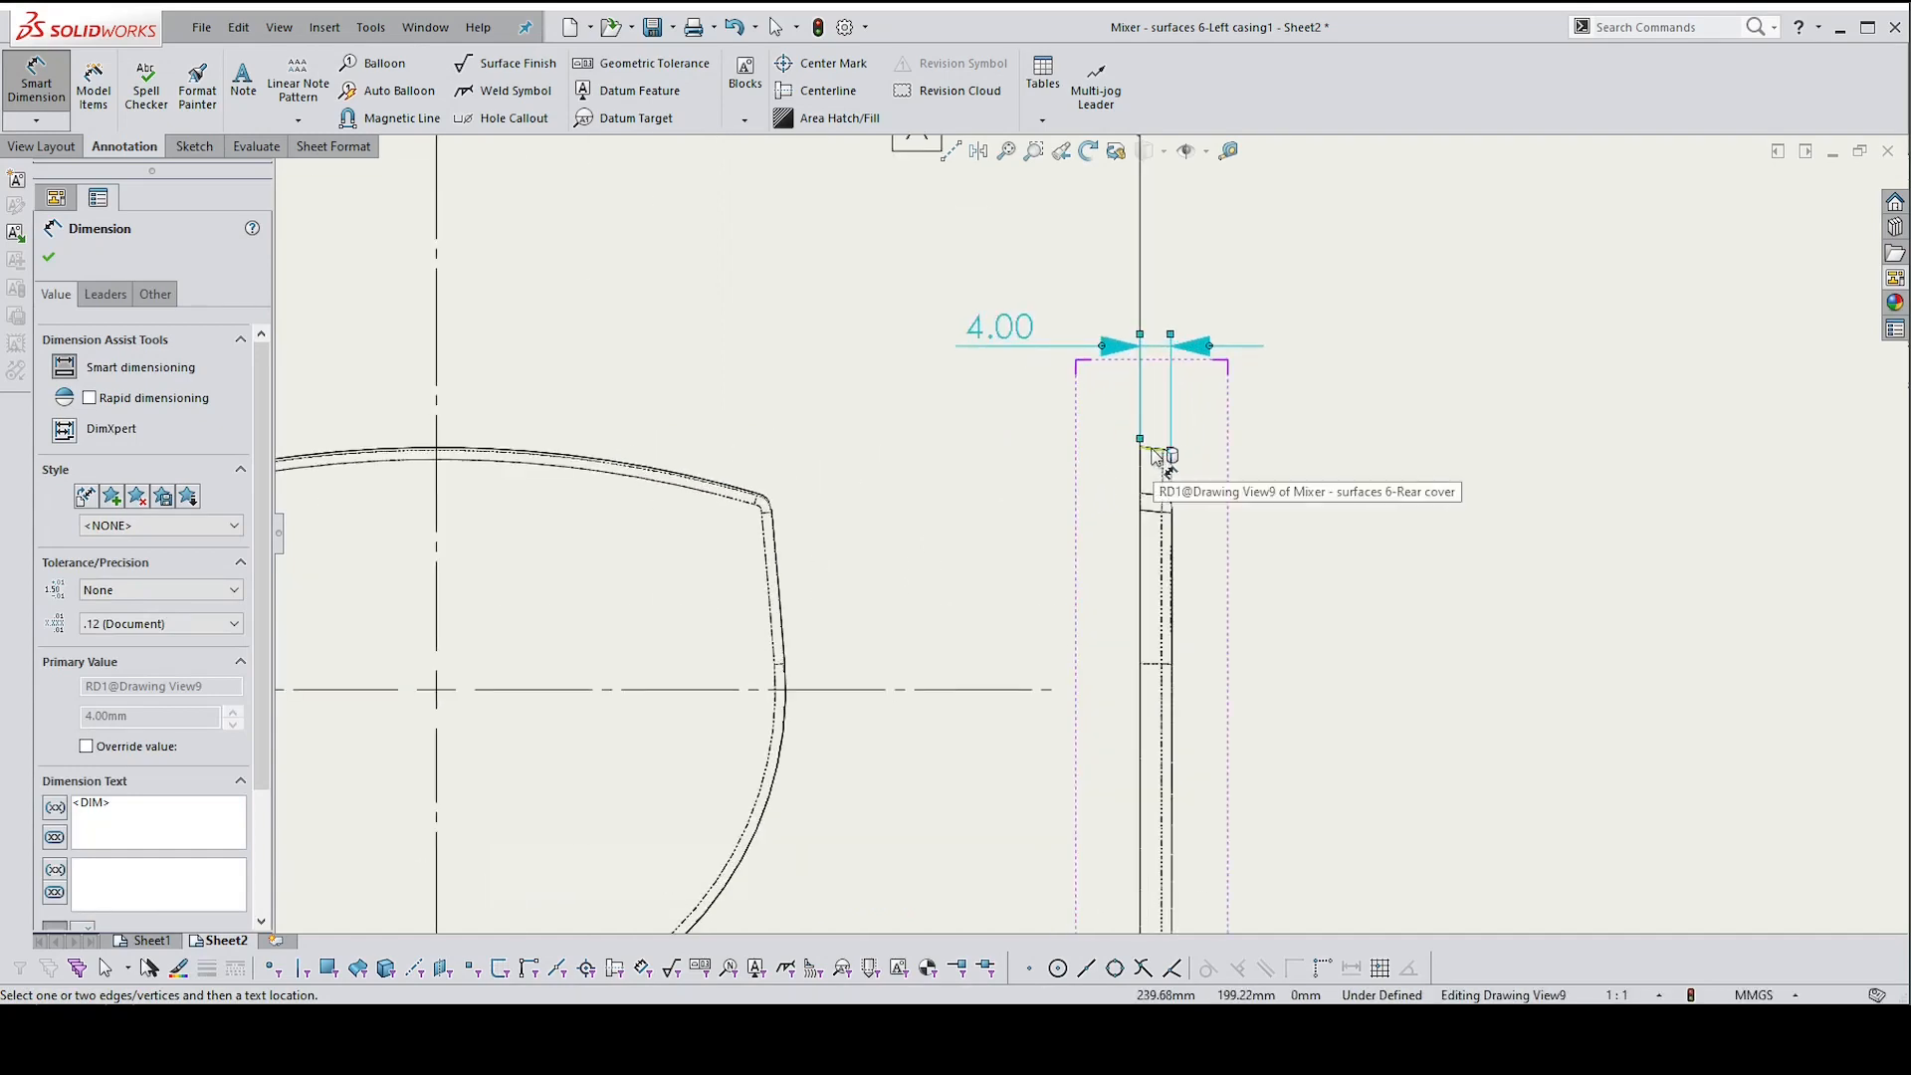
scroll(1197, 460, down, 4)
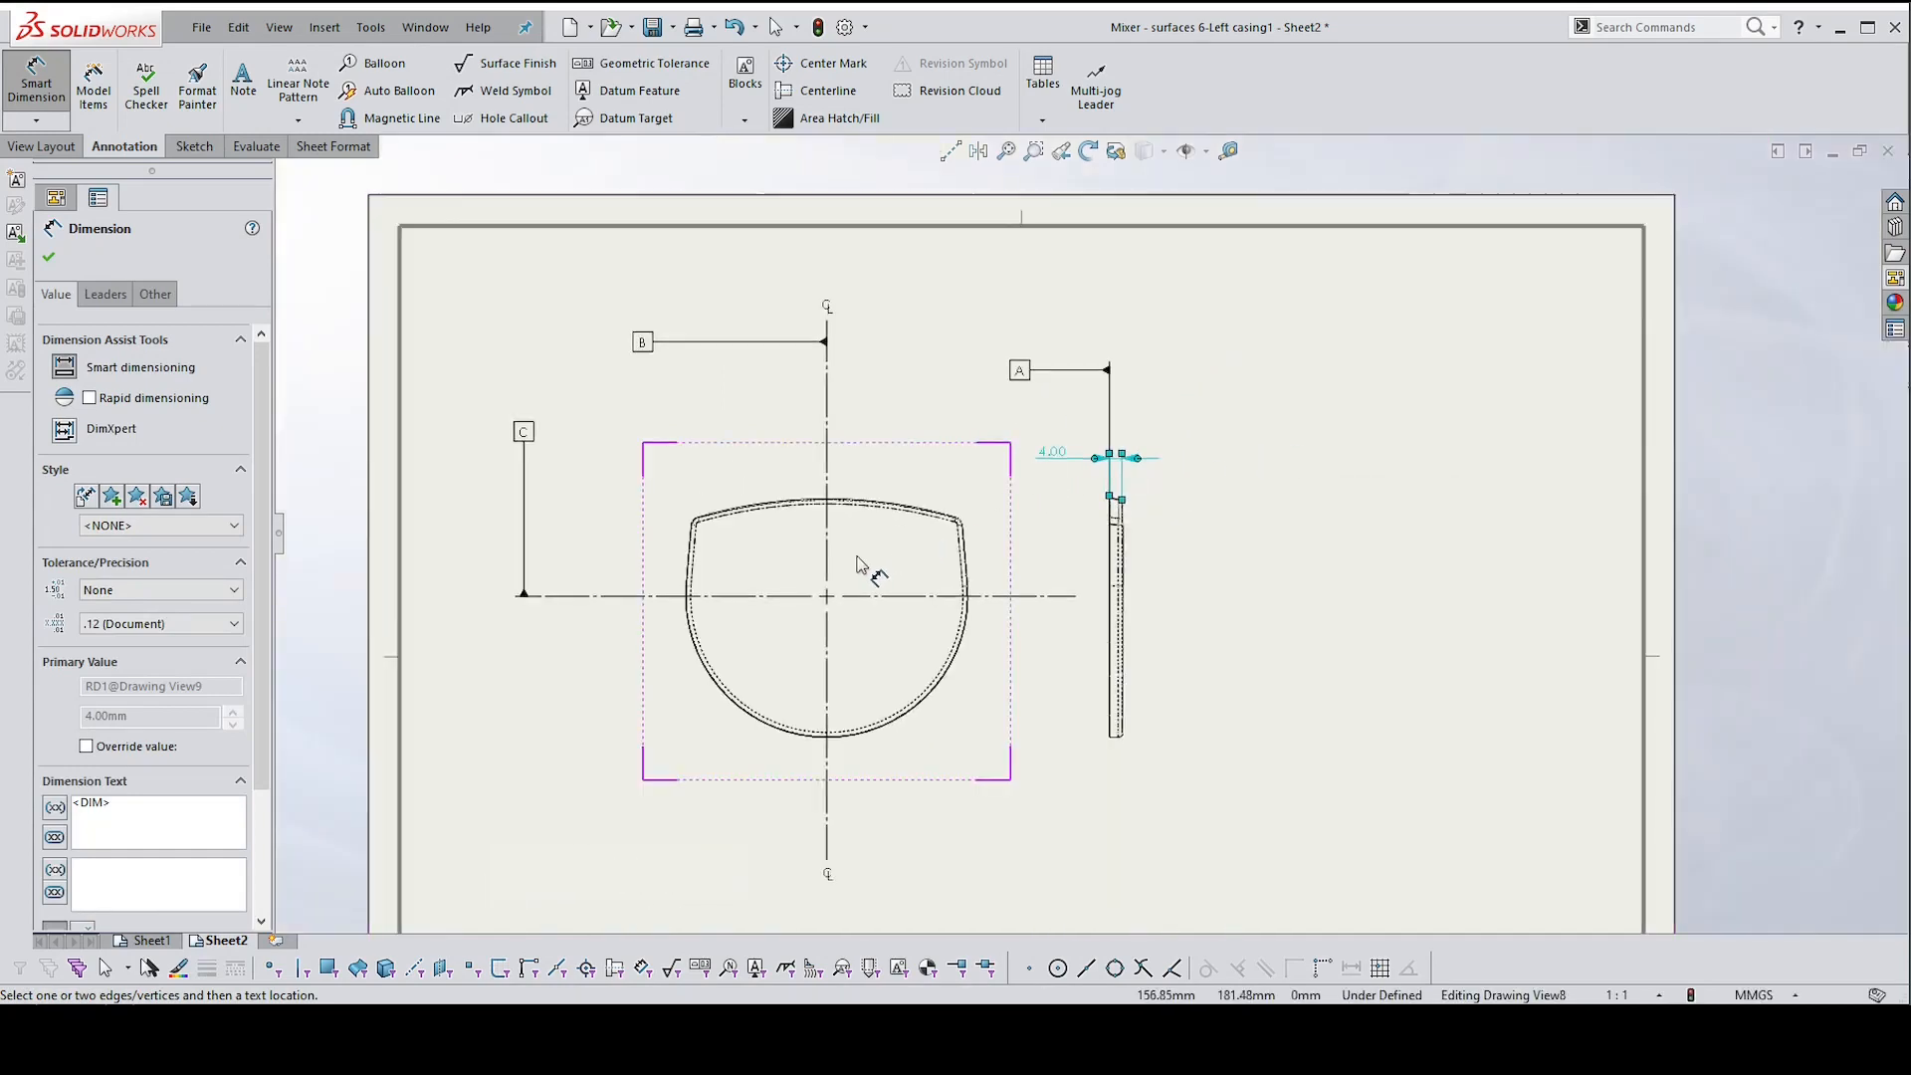
scroll(761, 563, up, 2)
scroll(656, 549, up, 1)
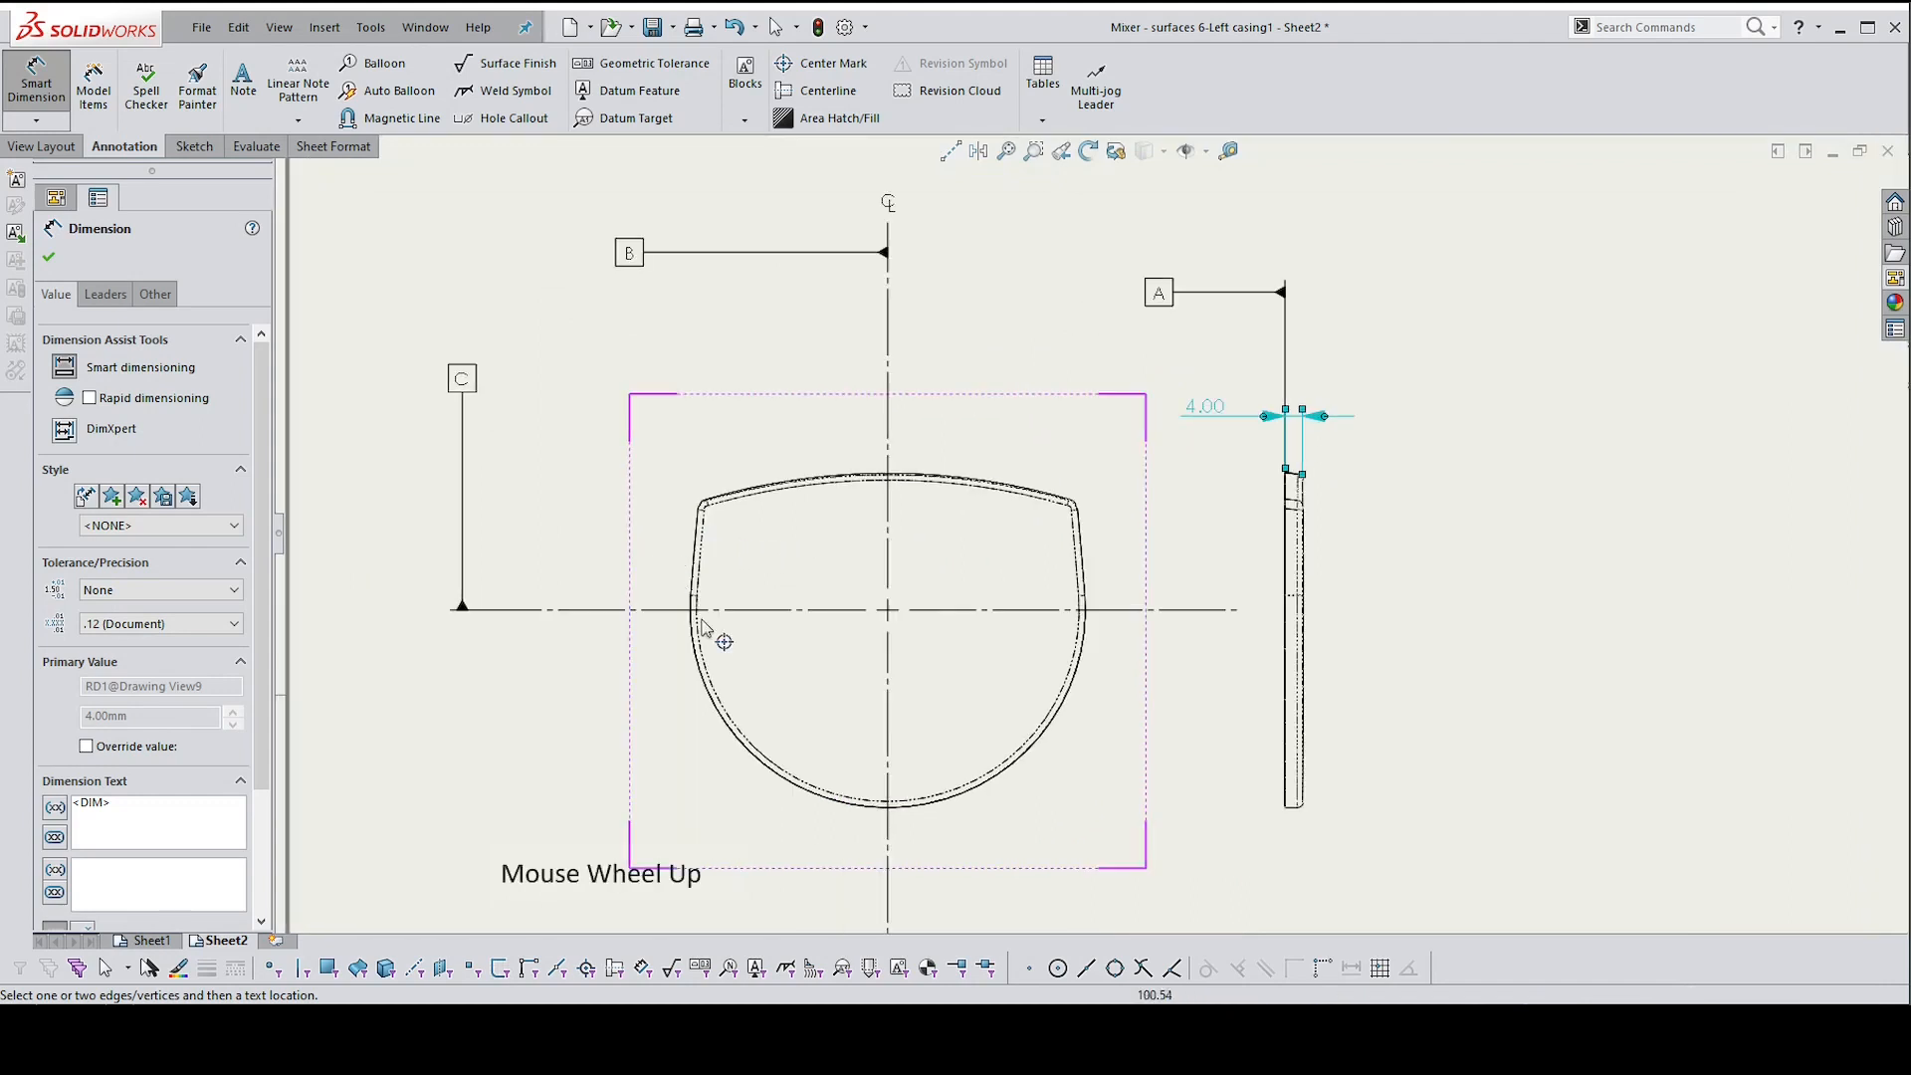
Dimension the radius of the front view's large lower arc, placing the text below and left of the outline
click(798, 791)
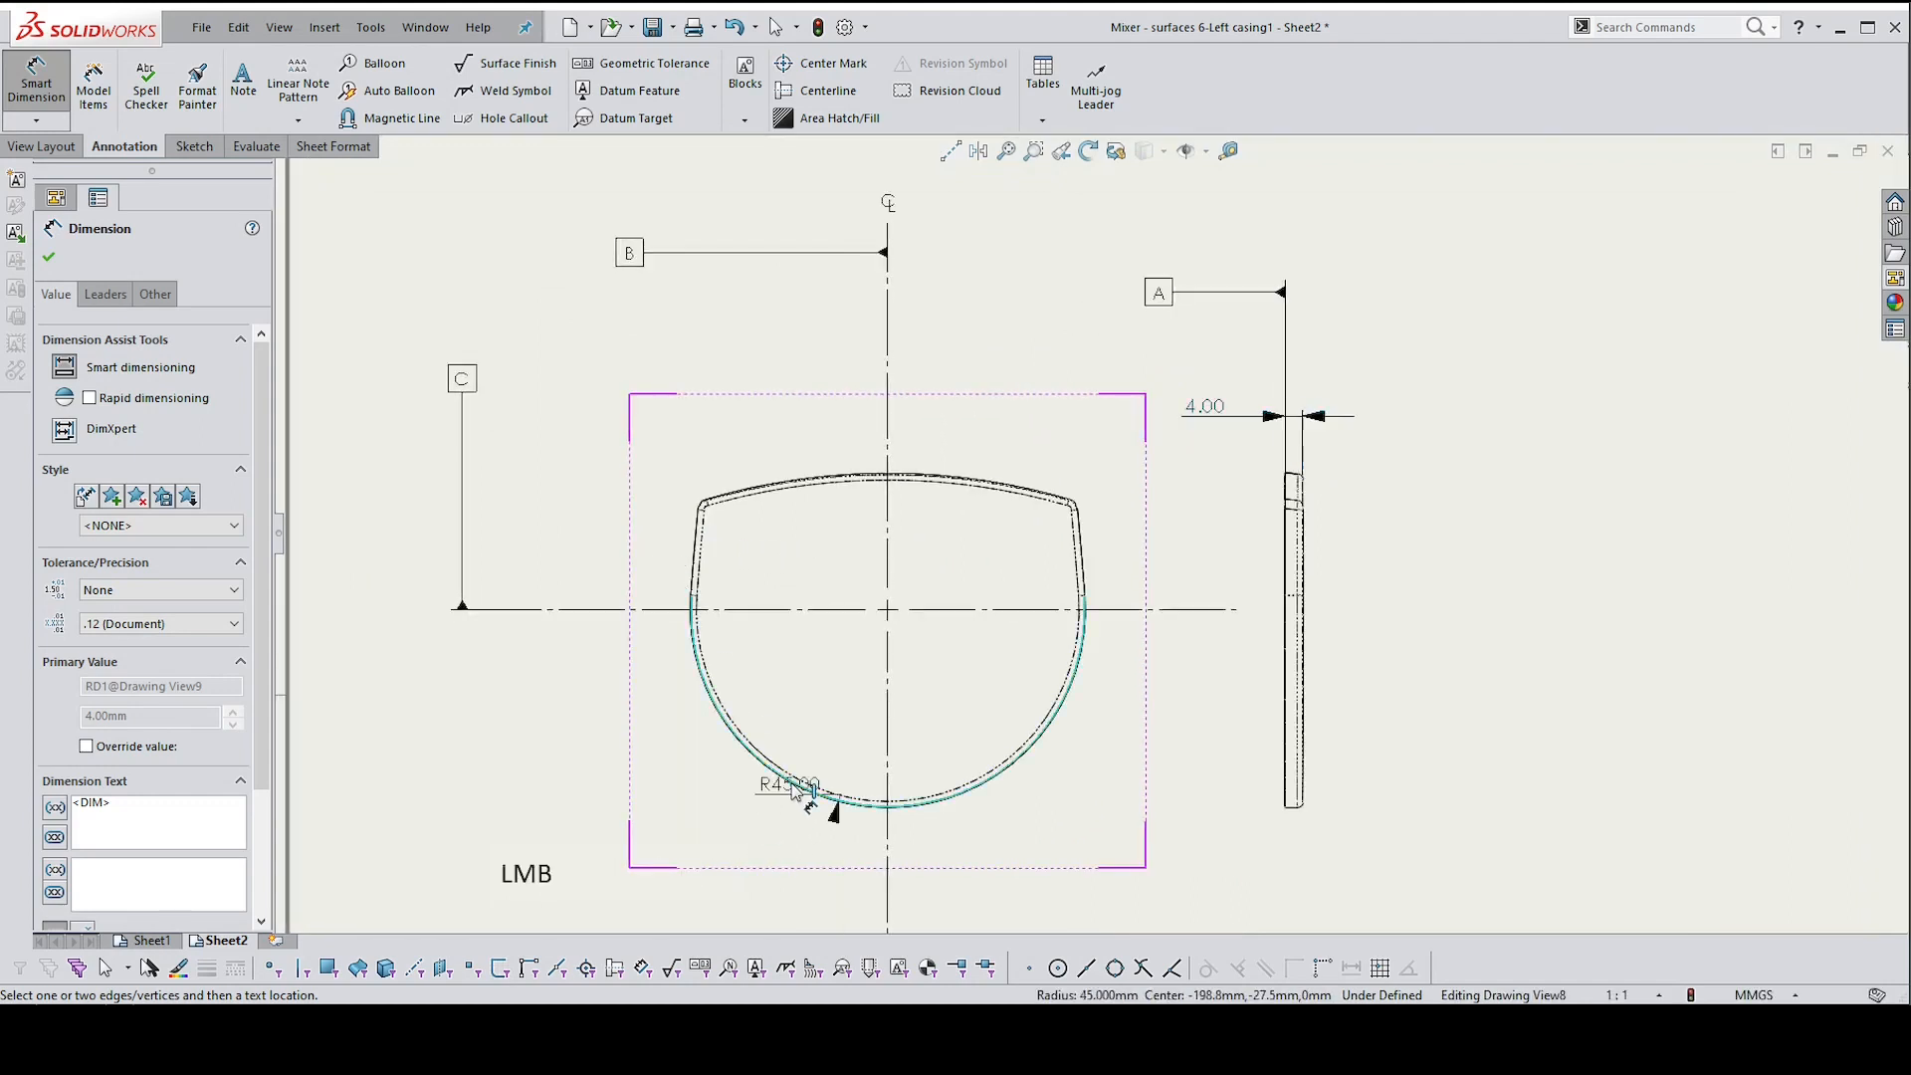
click(628, 783)
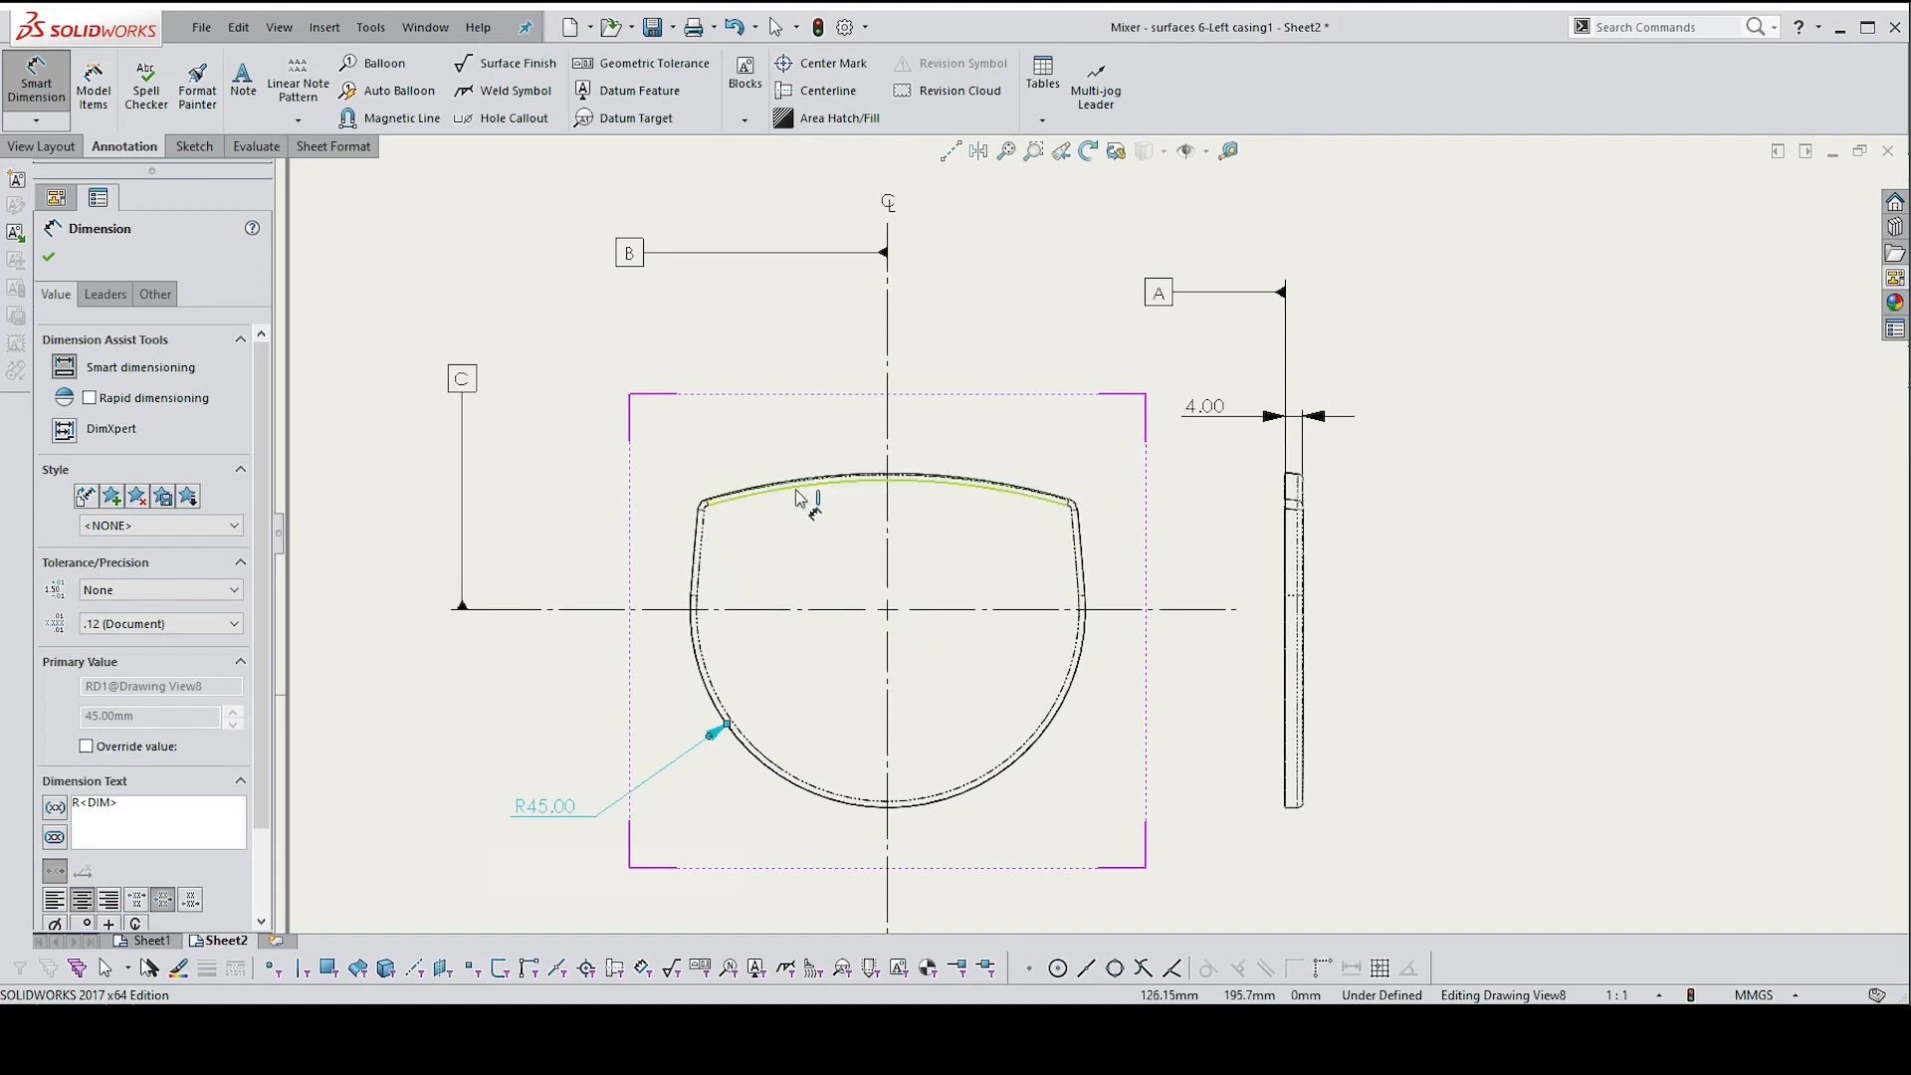
key(Escape)
Create intersection points at the front view's two upper rounded corners, each from the straight side edge and the top outer arc
scroll(776, 508, up, 5)
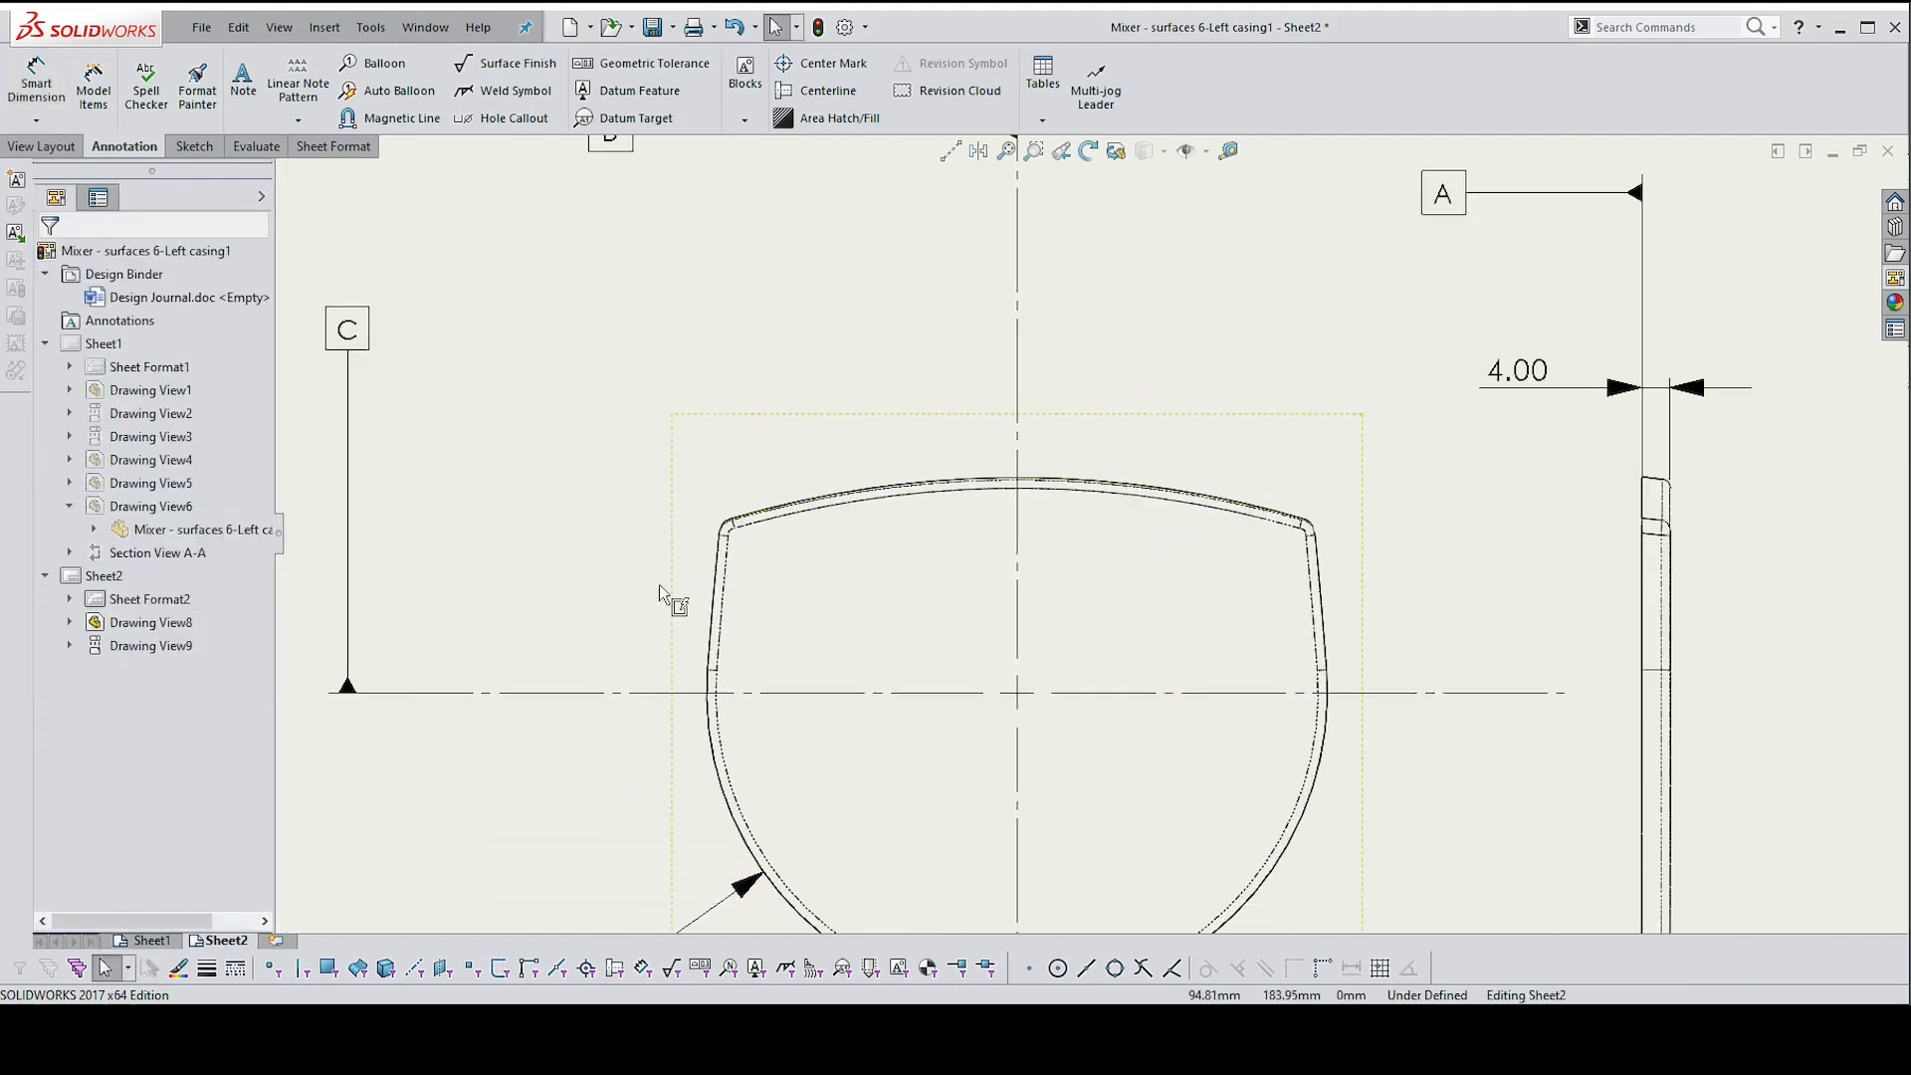
scroll(826, 542, up, 2)
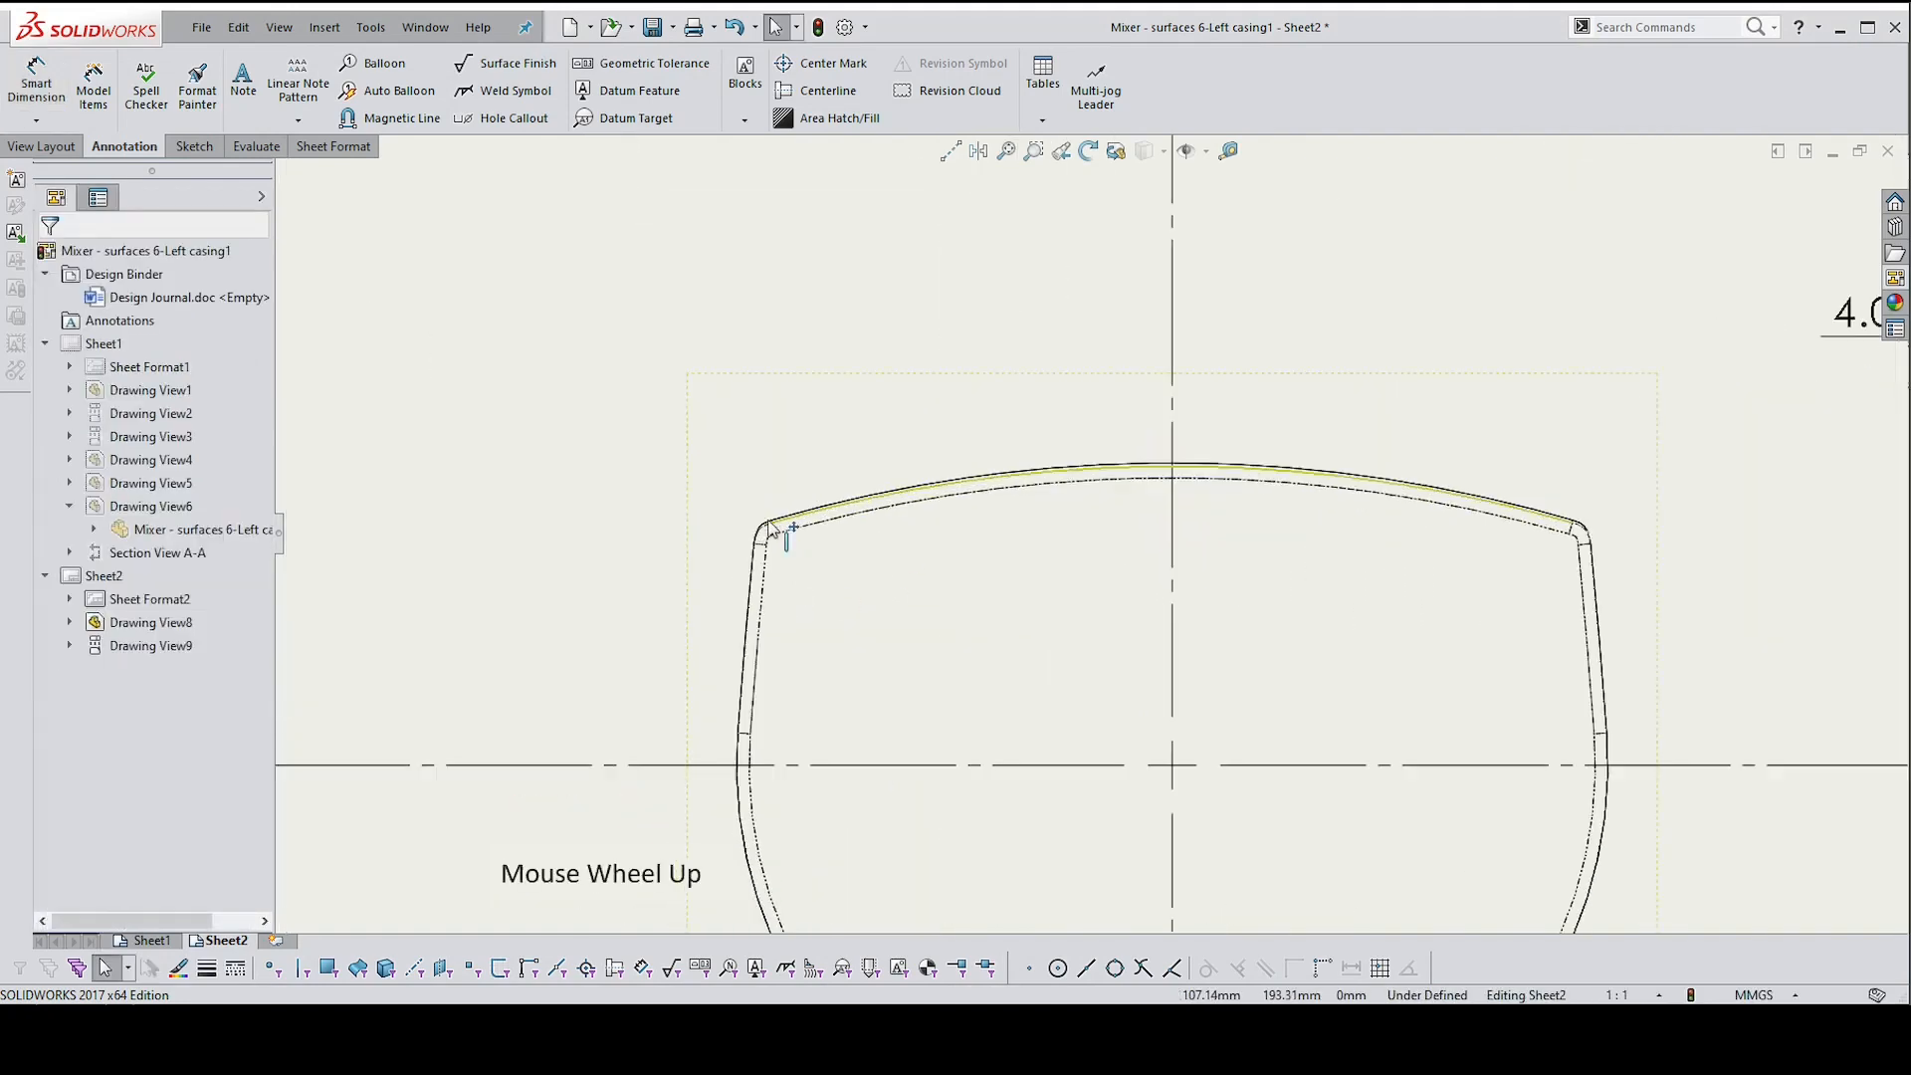
click(753, 575)
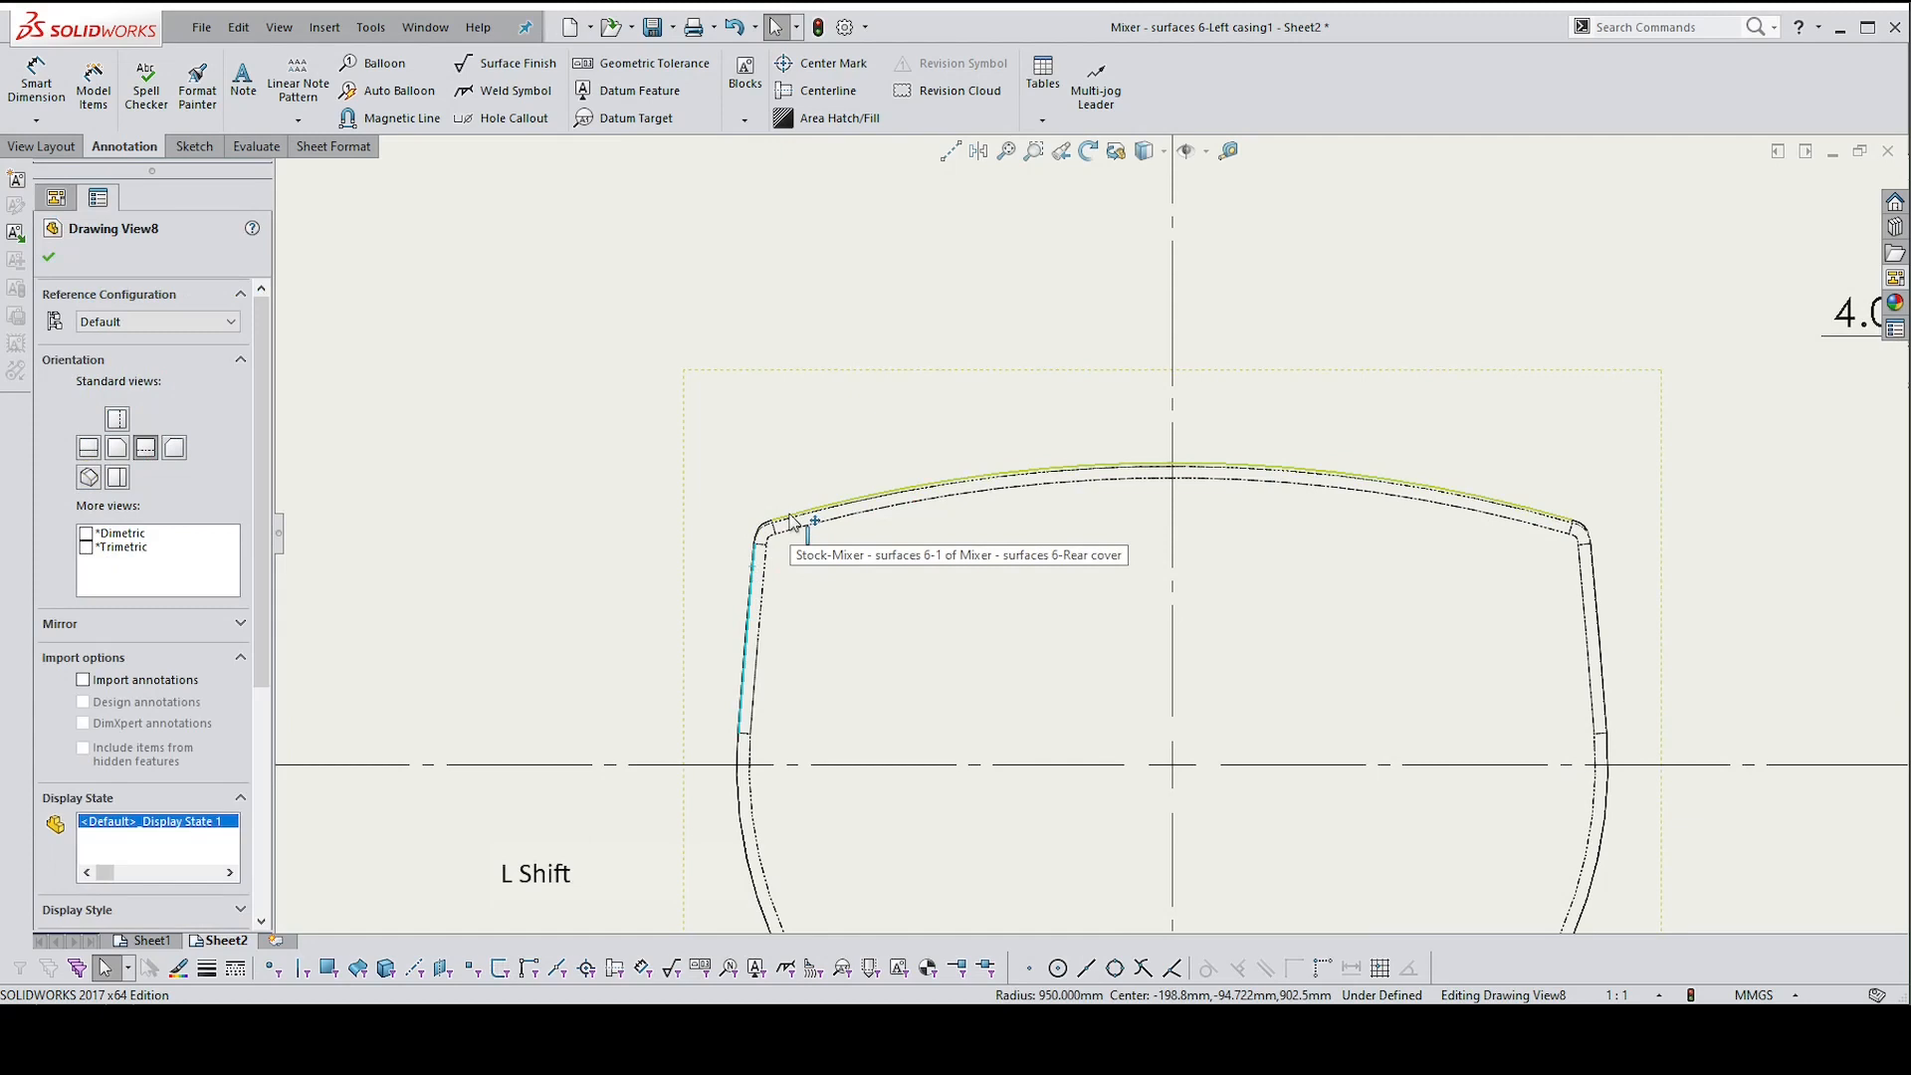
shift+click(791, 522)
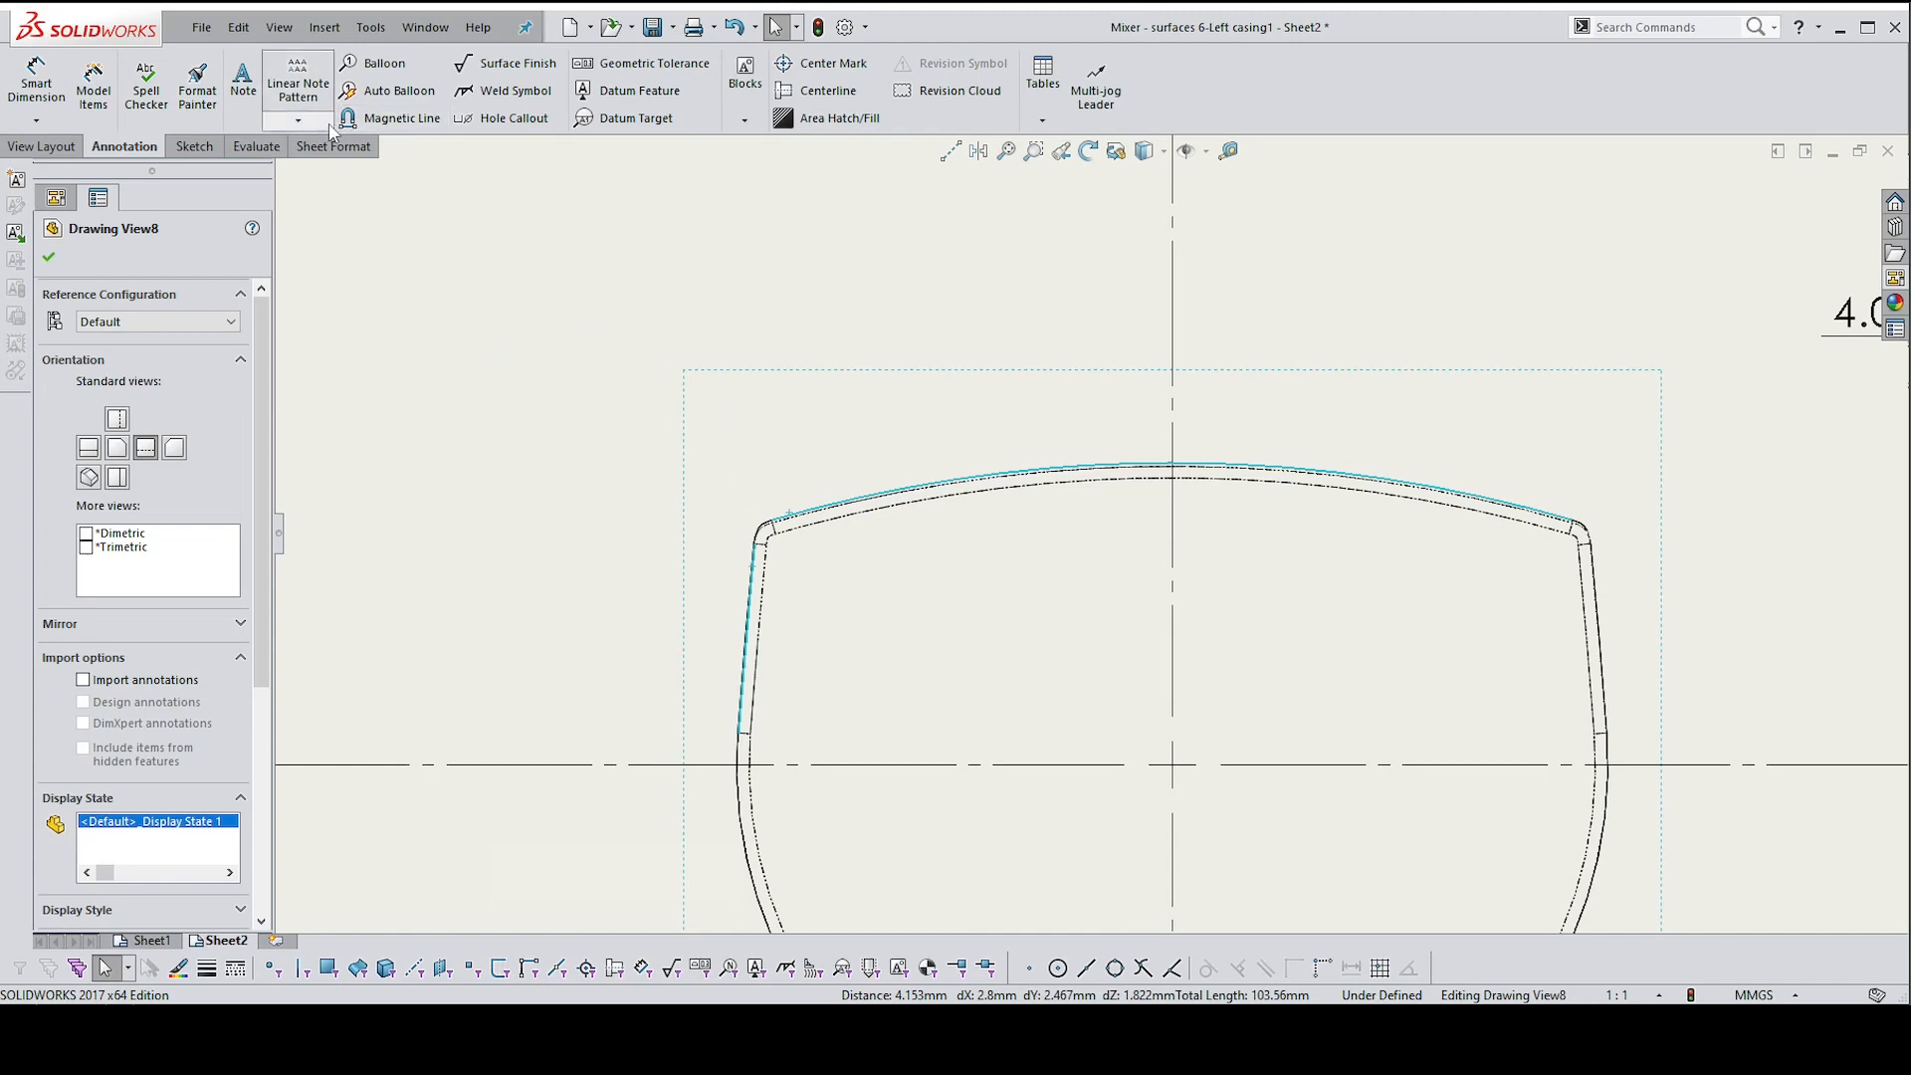
click(194, 146)
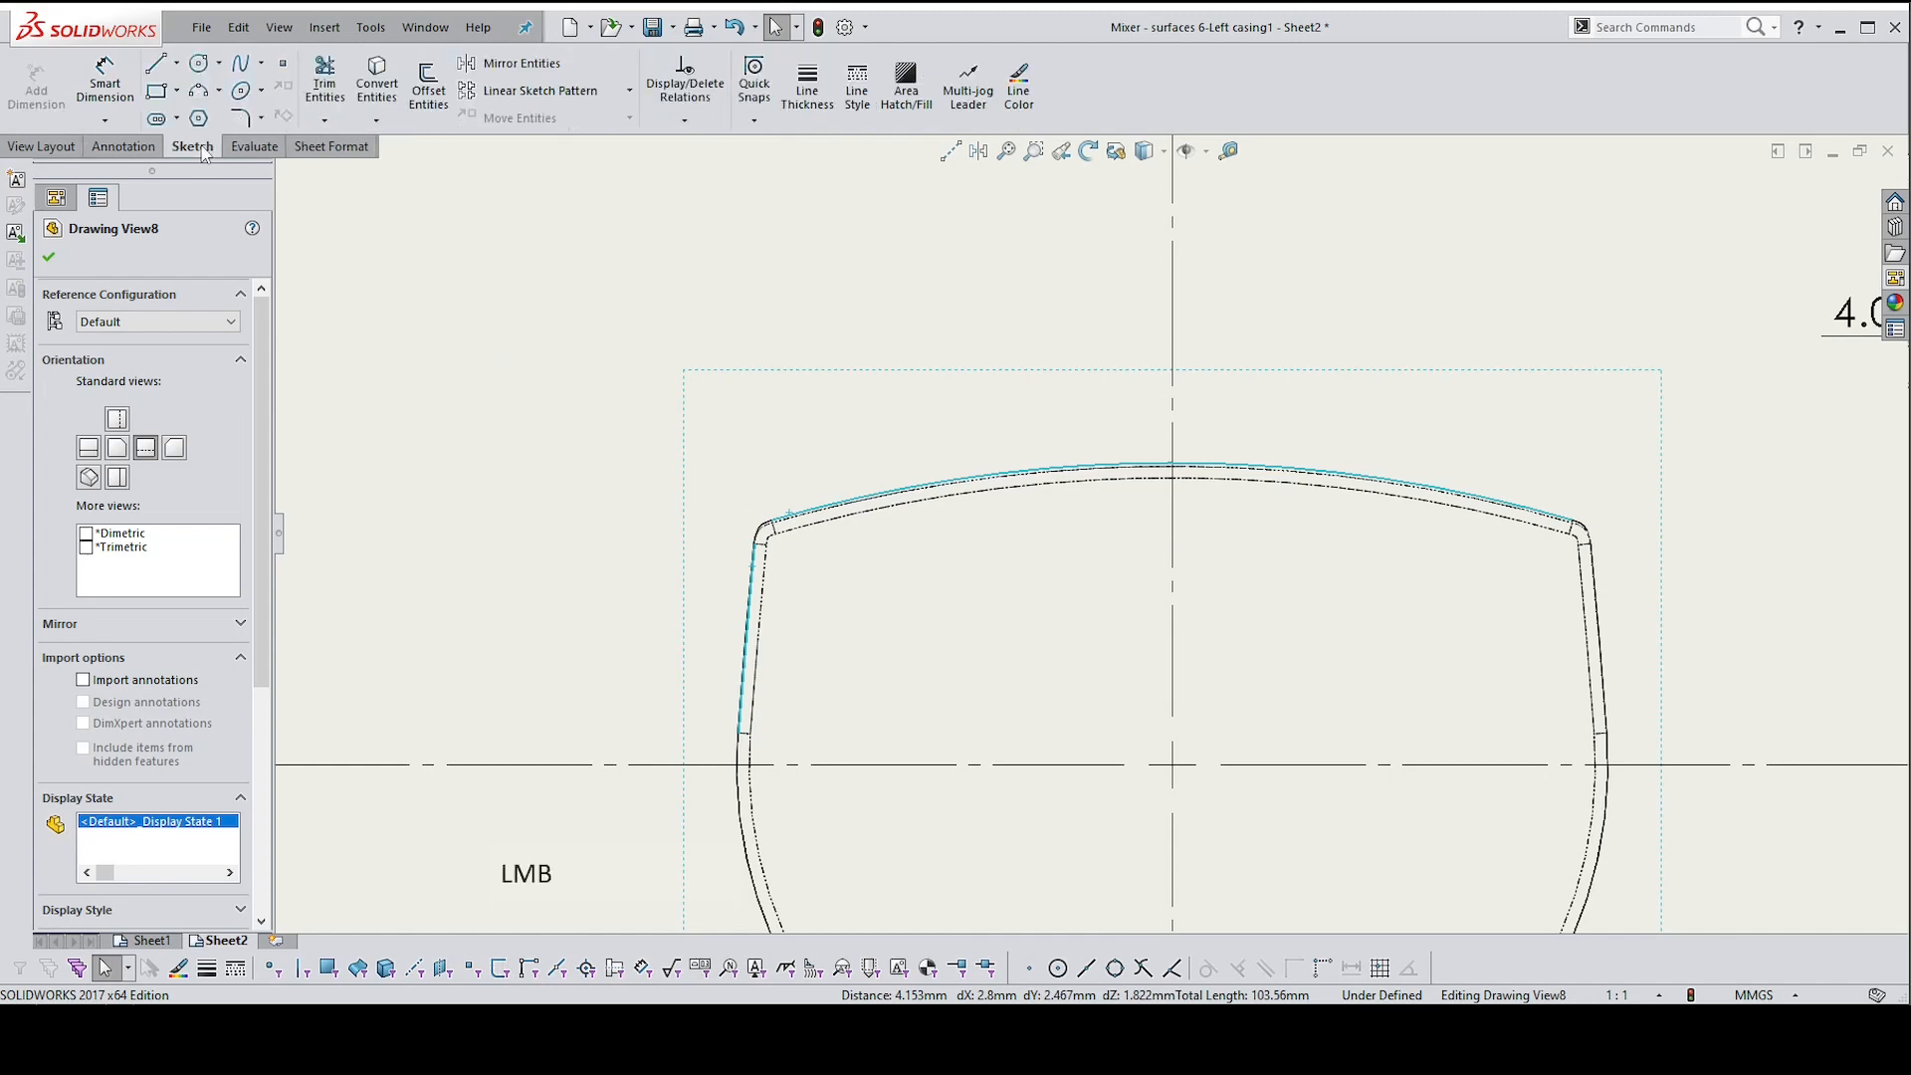
click(287, 70)
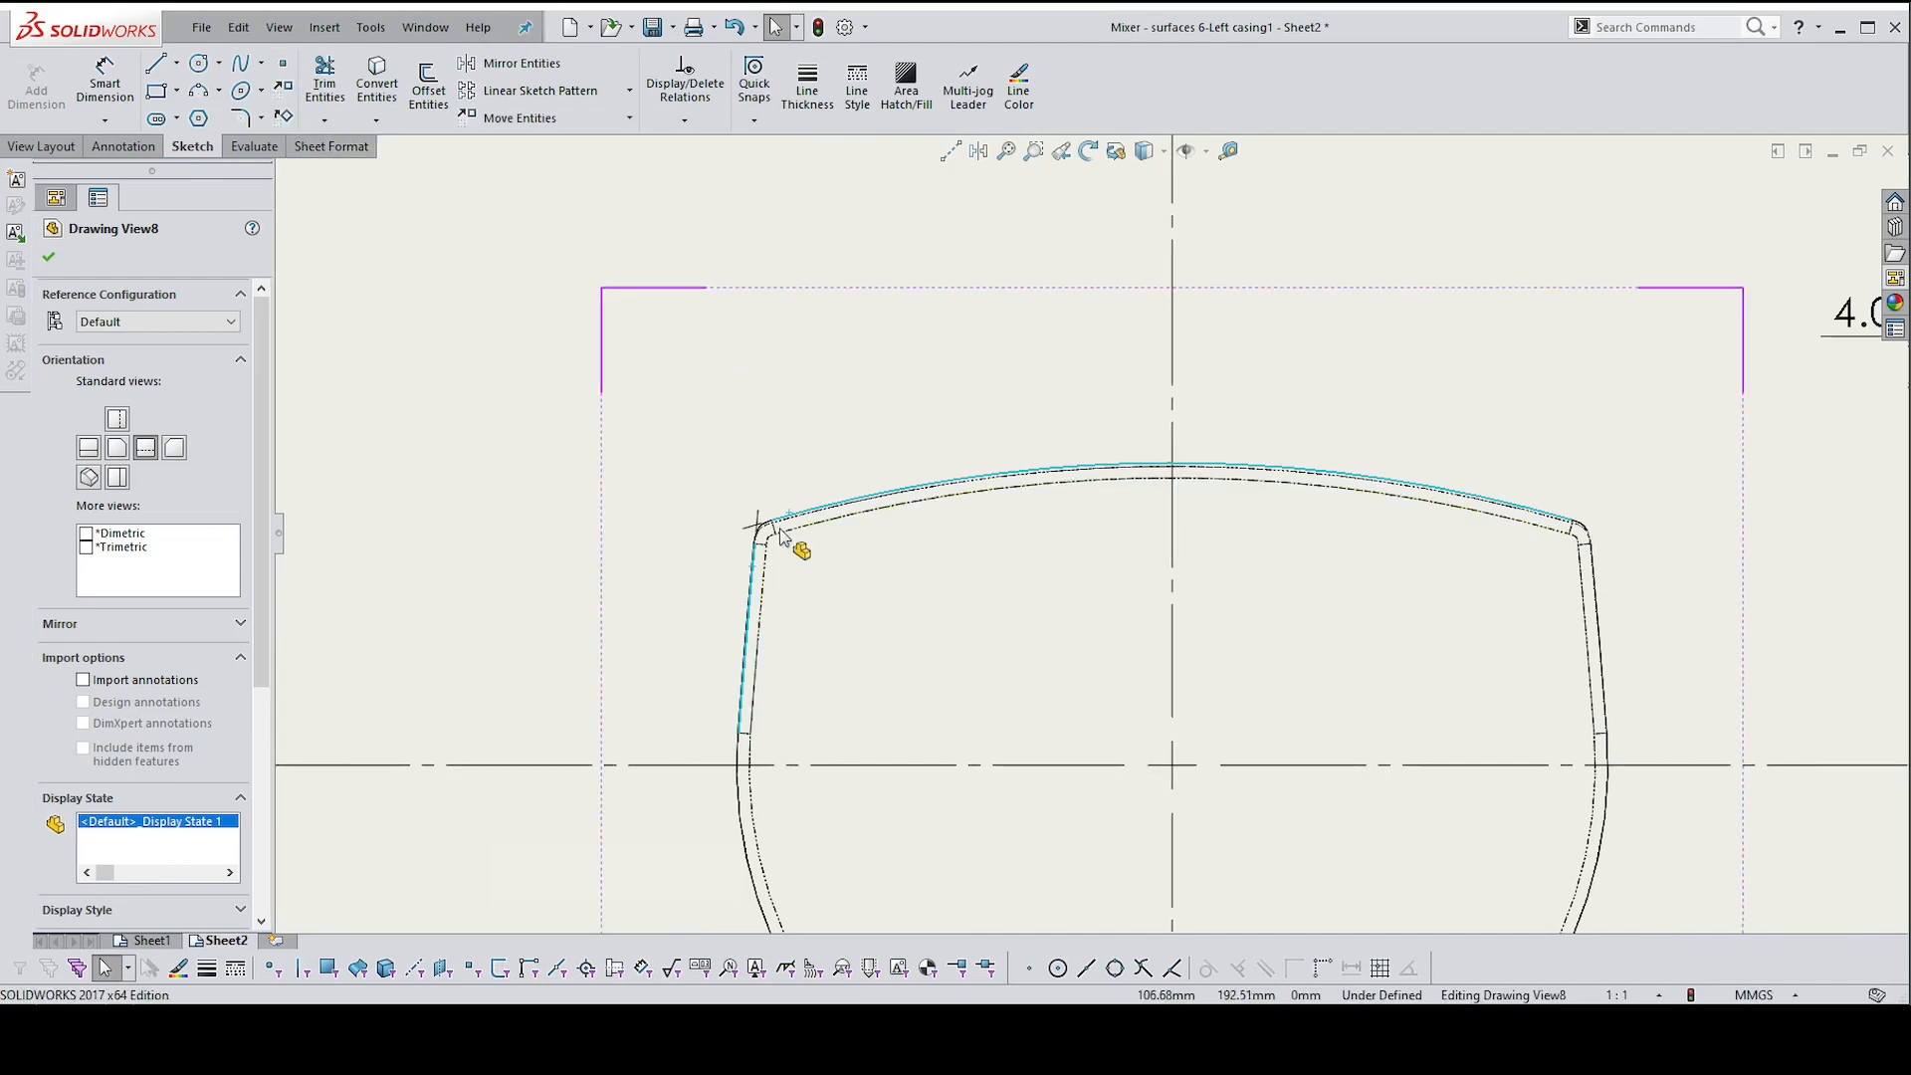
key(Escape)
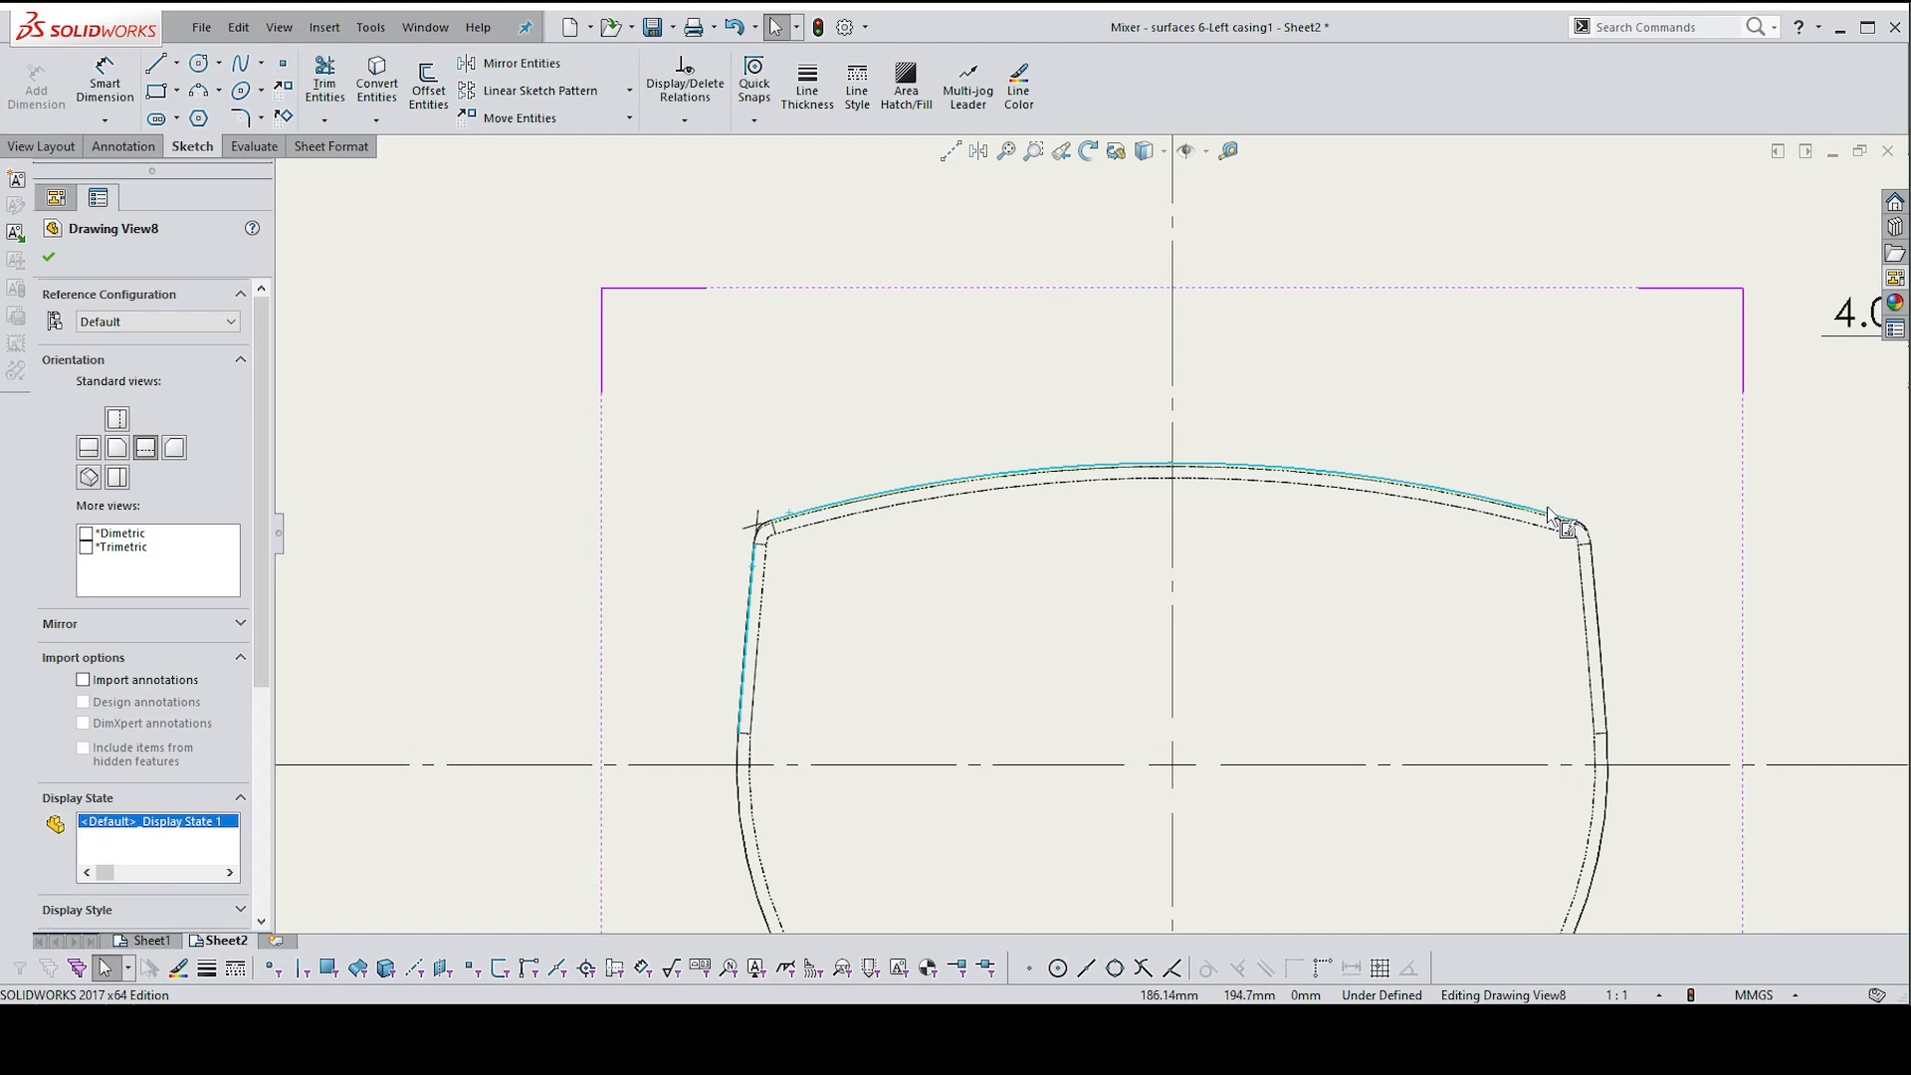
click(1576, 527)
shift+click(1594, 572)
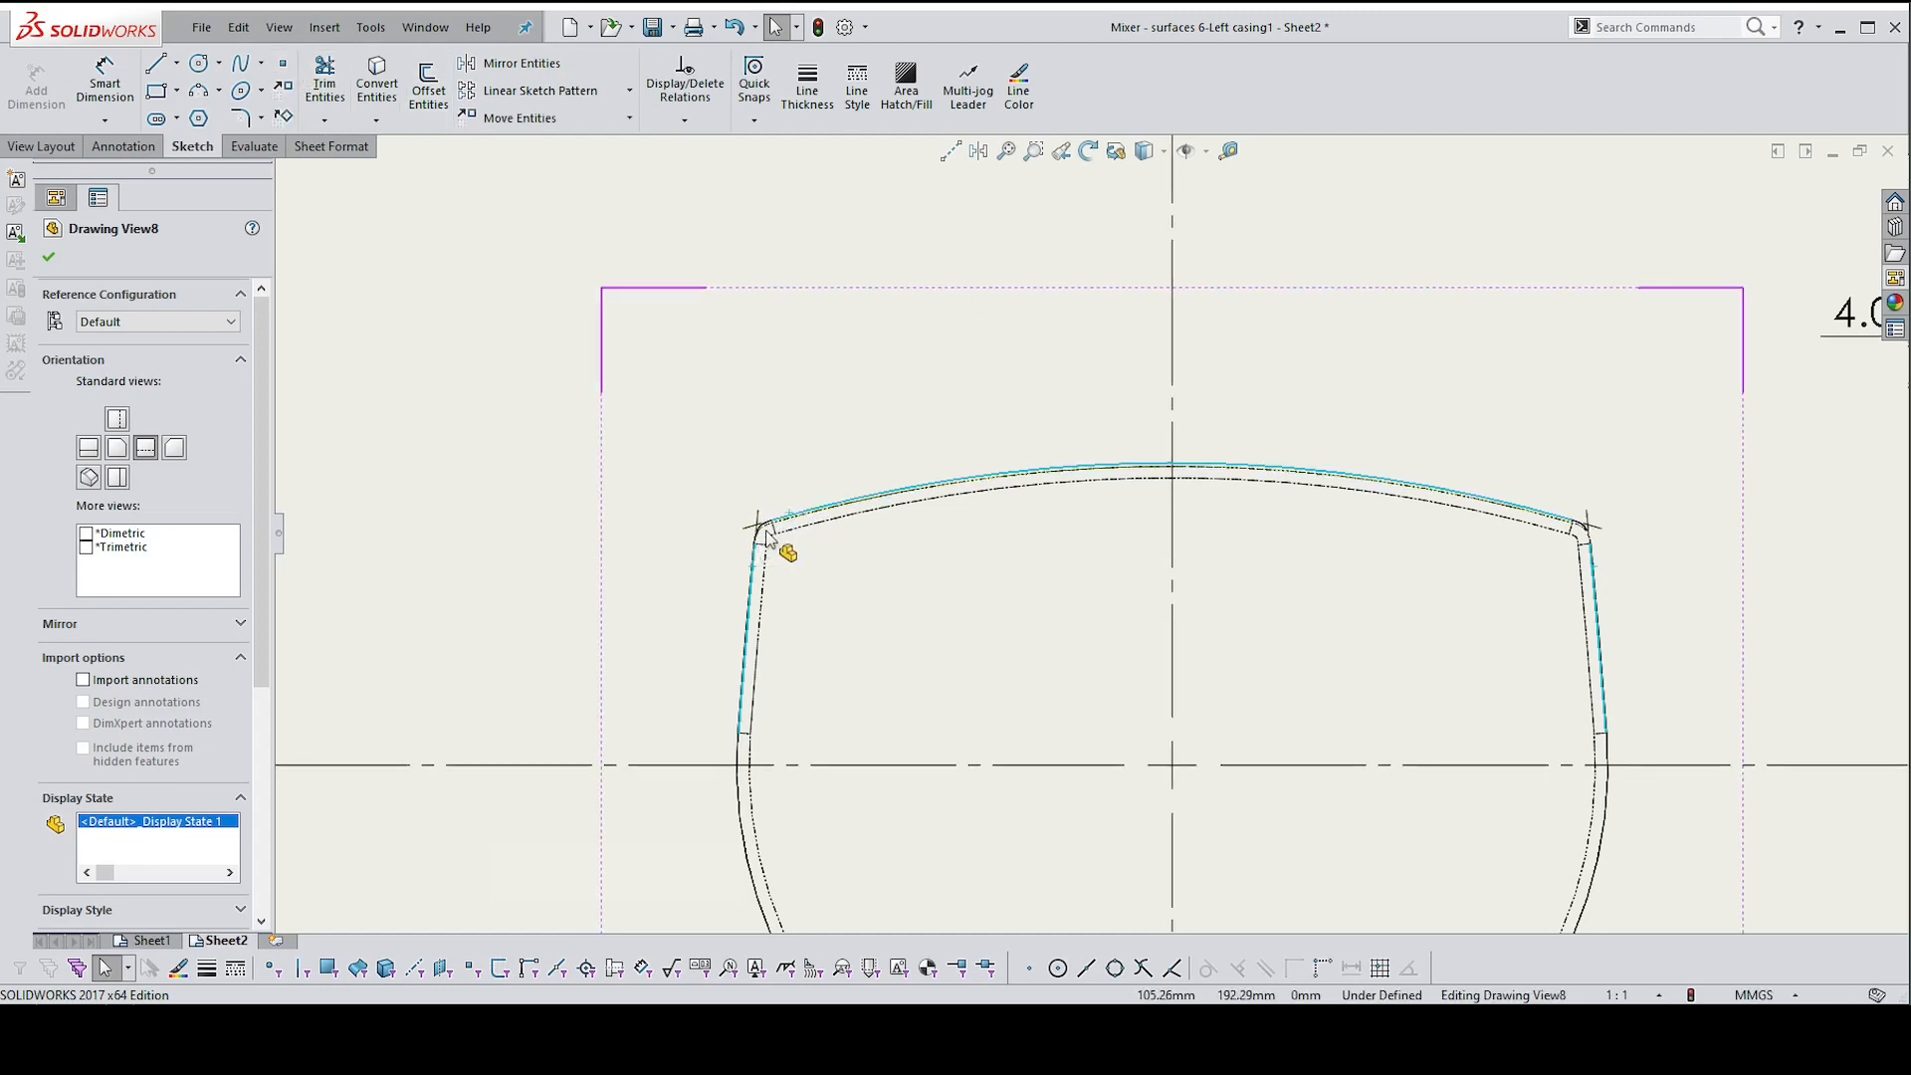
scroll(1277, 537, down, 3)
key(Escape)
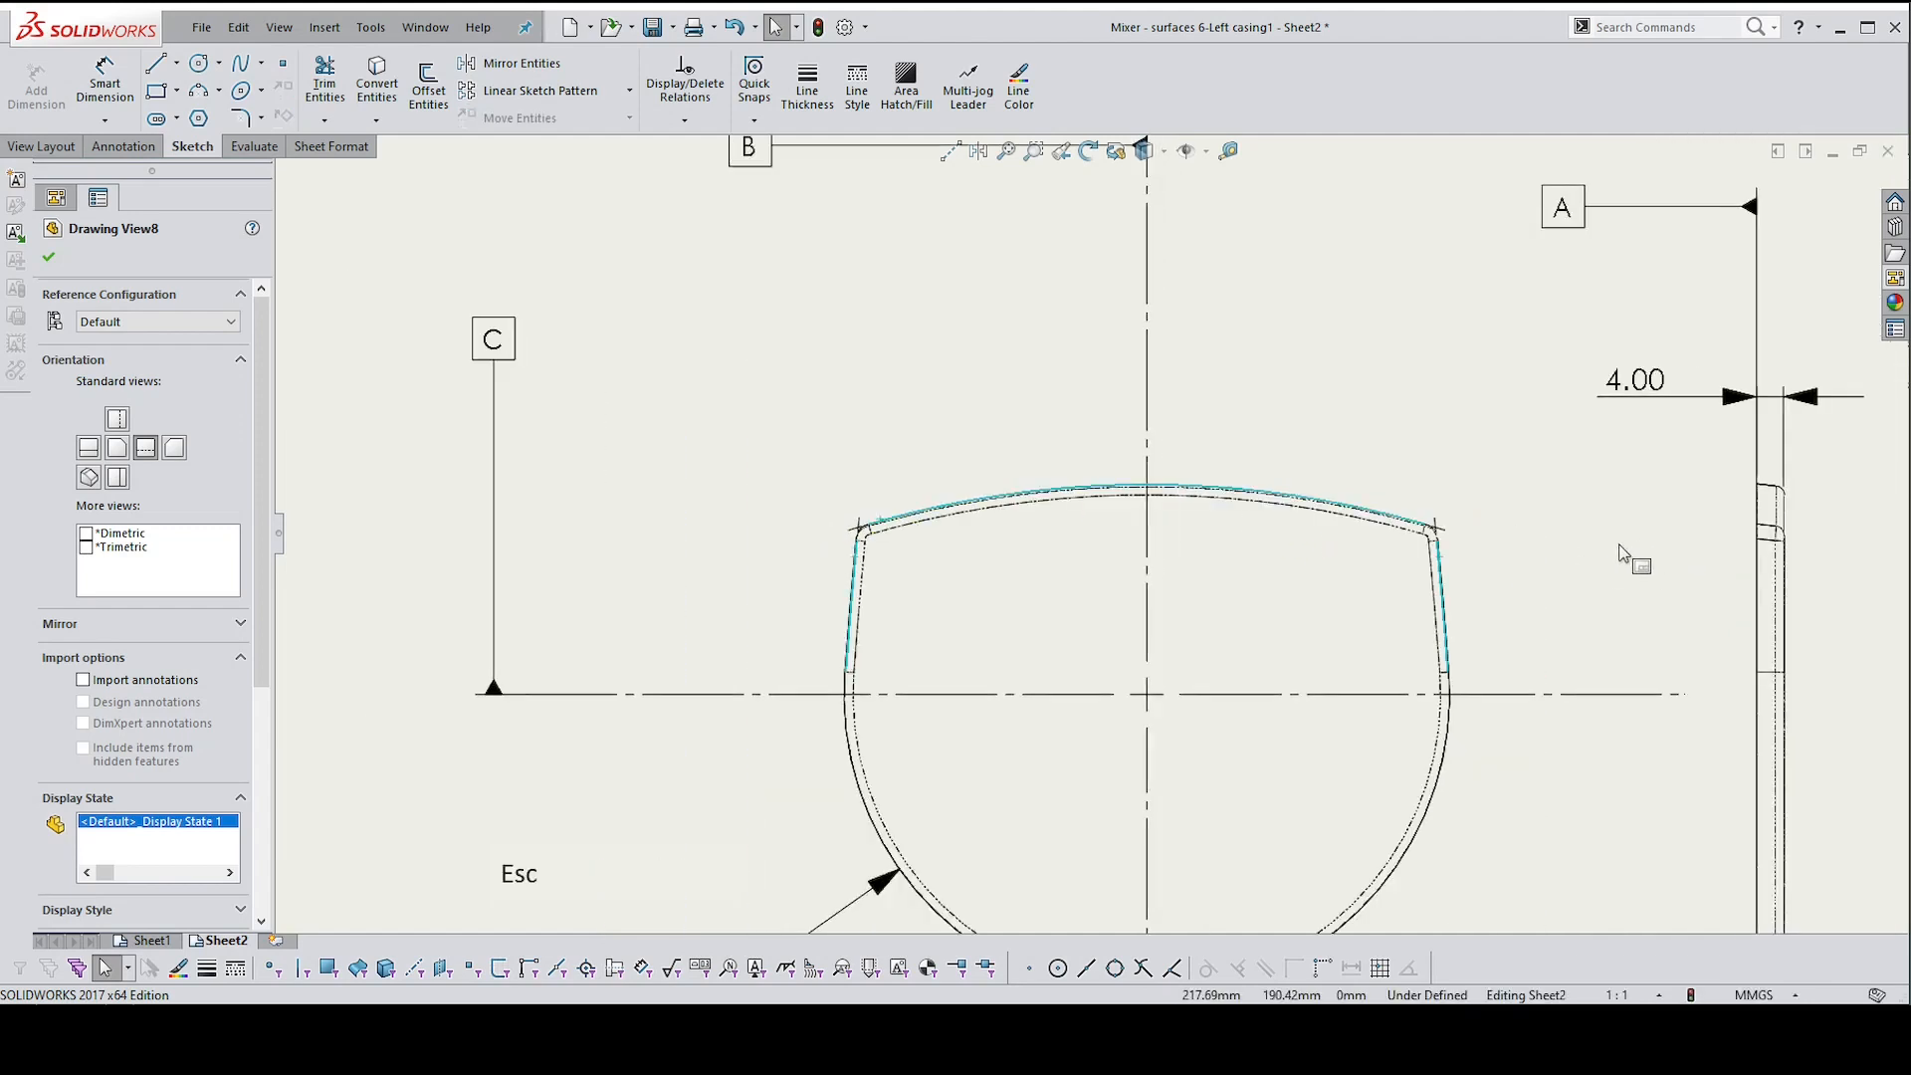
Try a horizontal dimension from the upper-left corner point to the vertical centre line, and delete it
right_drag(1587, 588, 1591, 456)
scroll(1185, 423, down, 2)
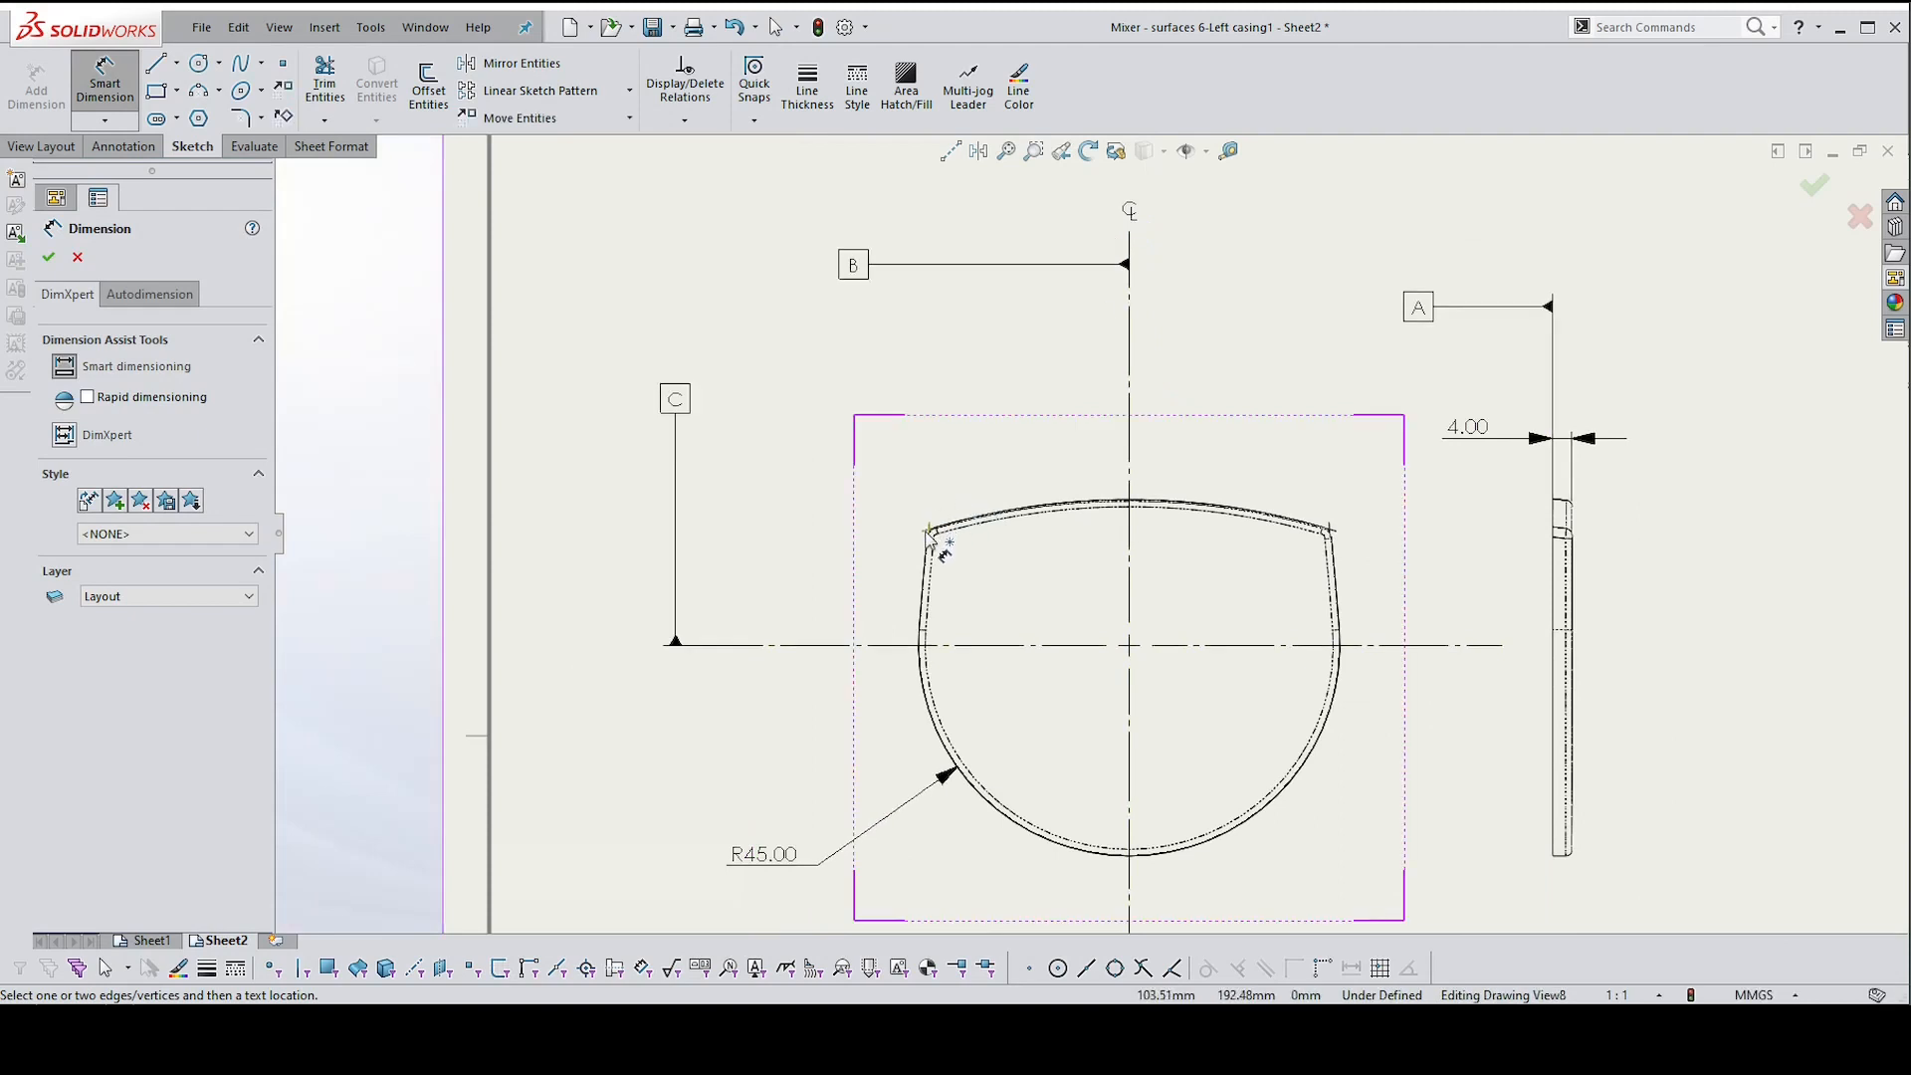
click(1129, 459)
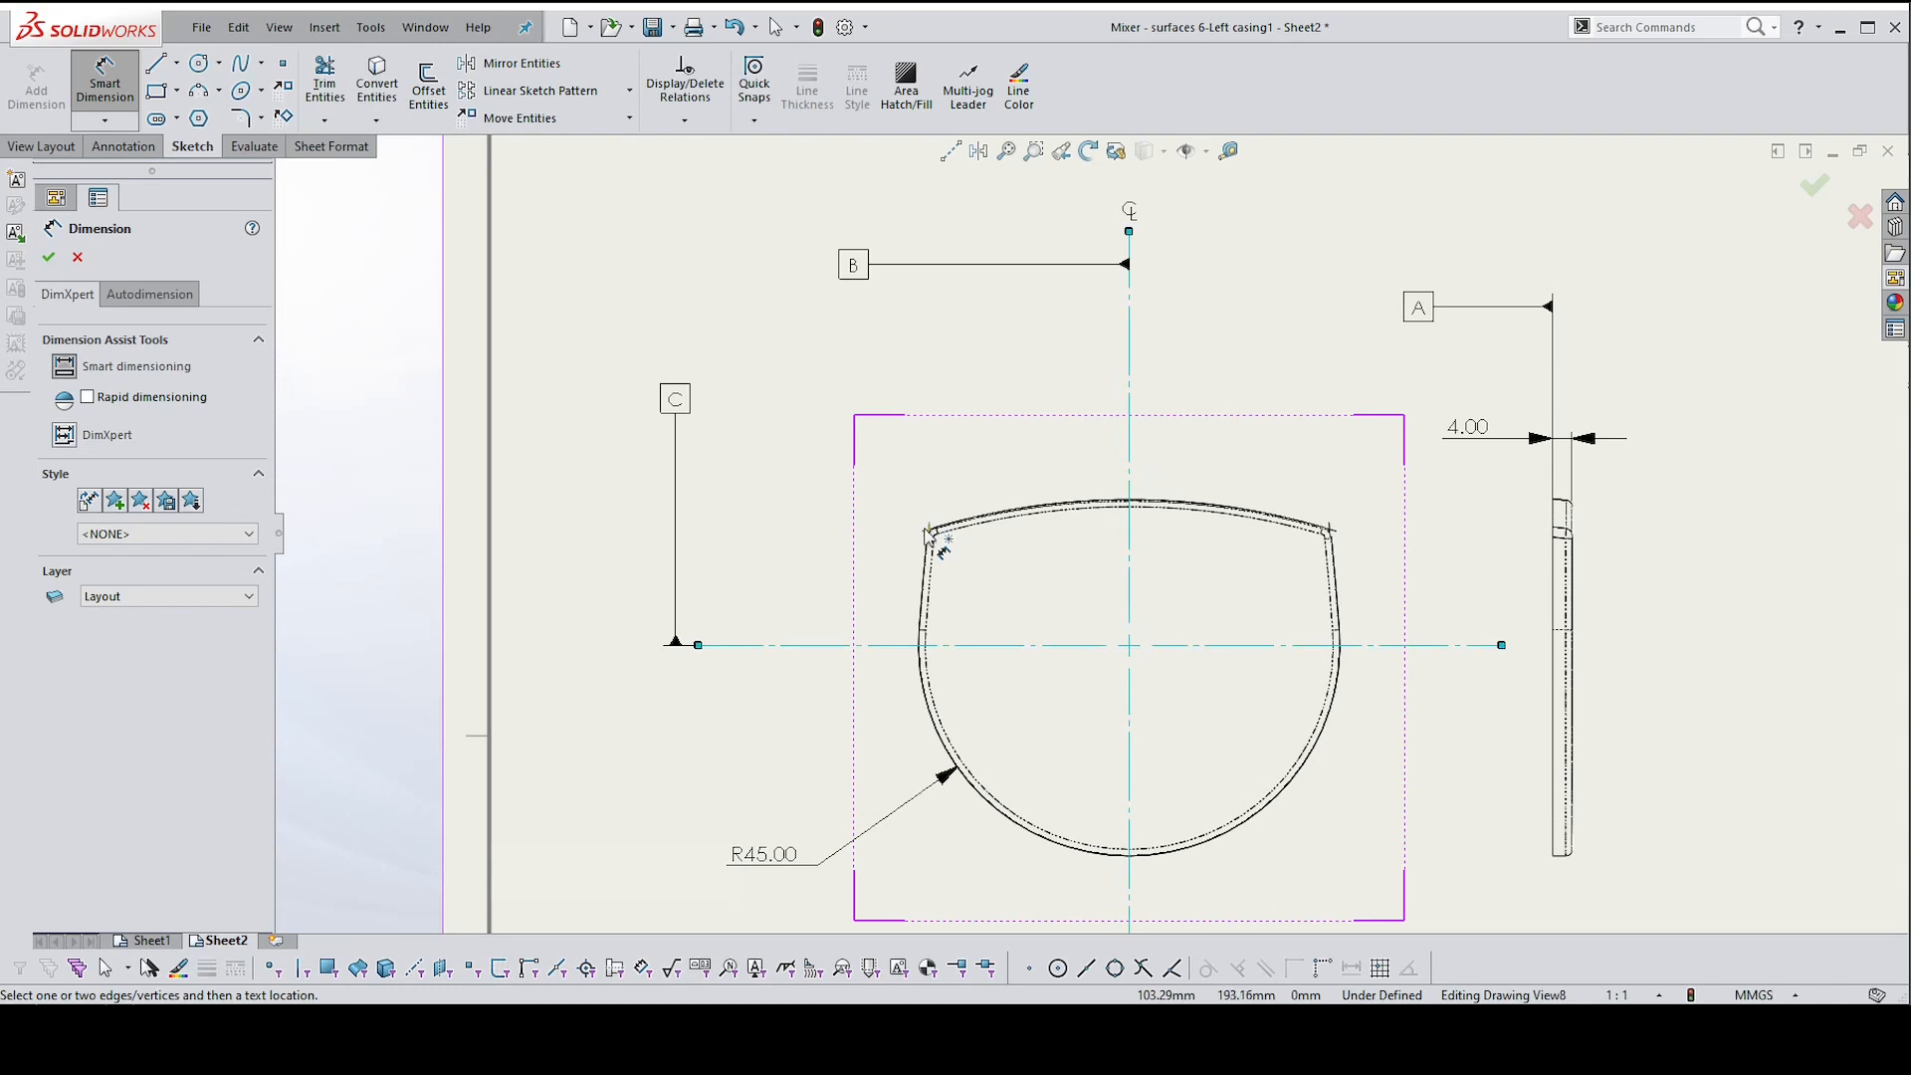
click(929, 535)
click(1064, 444)
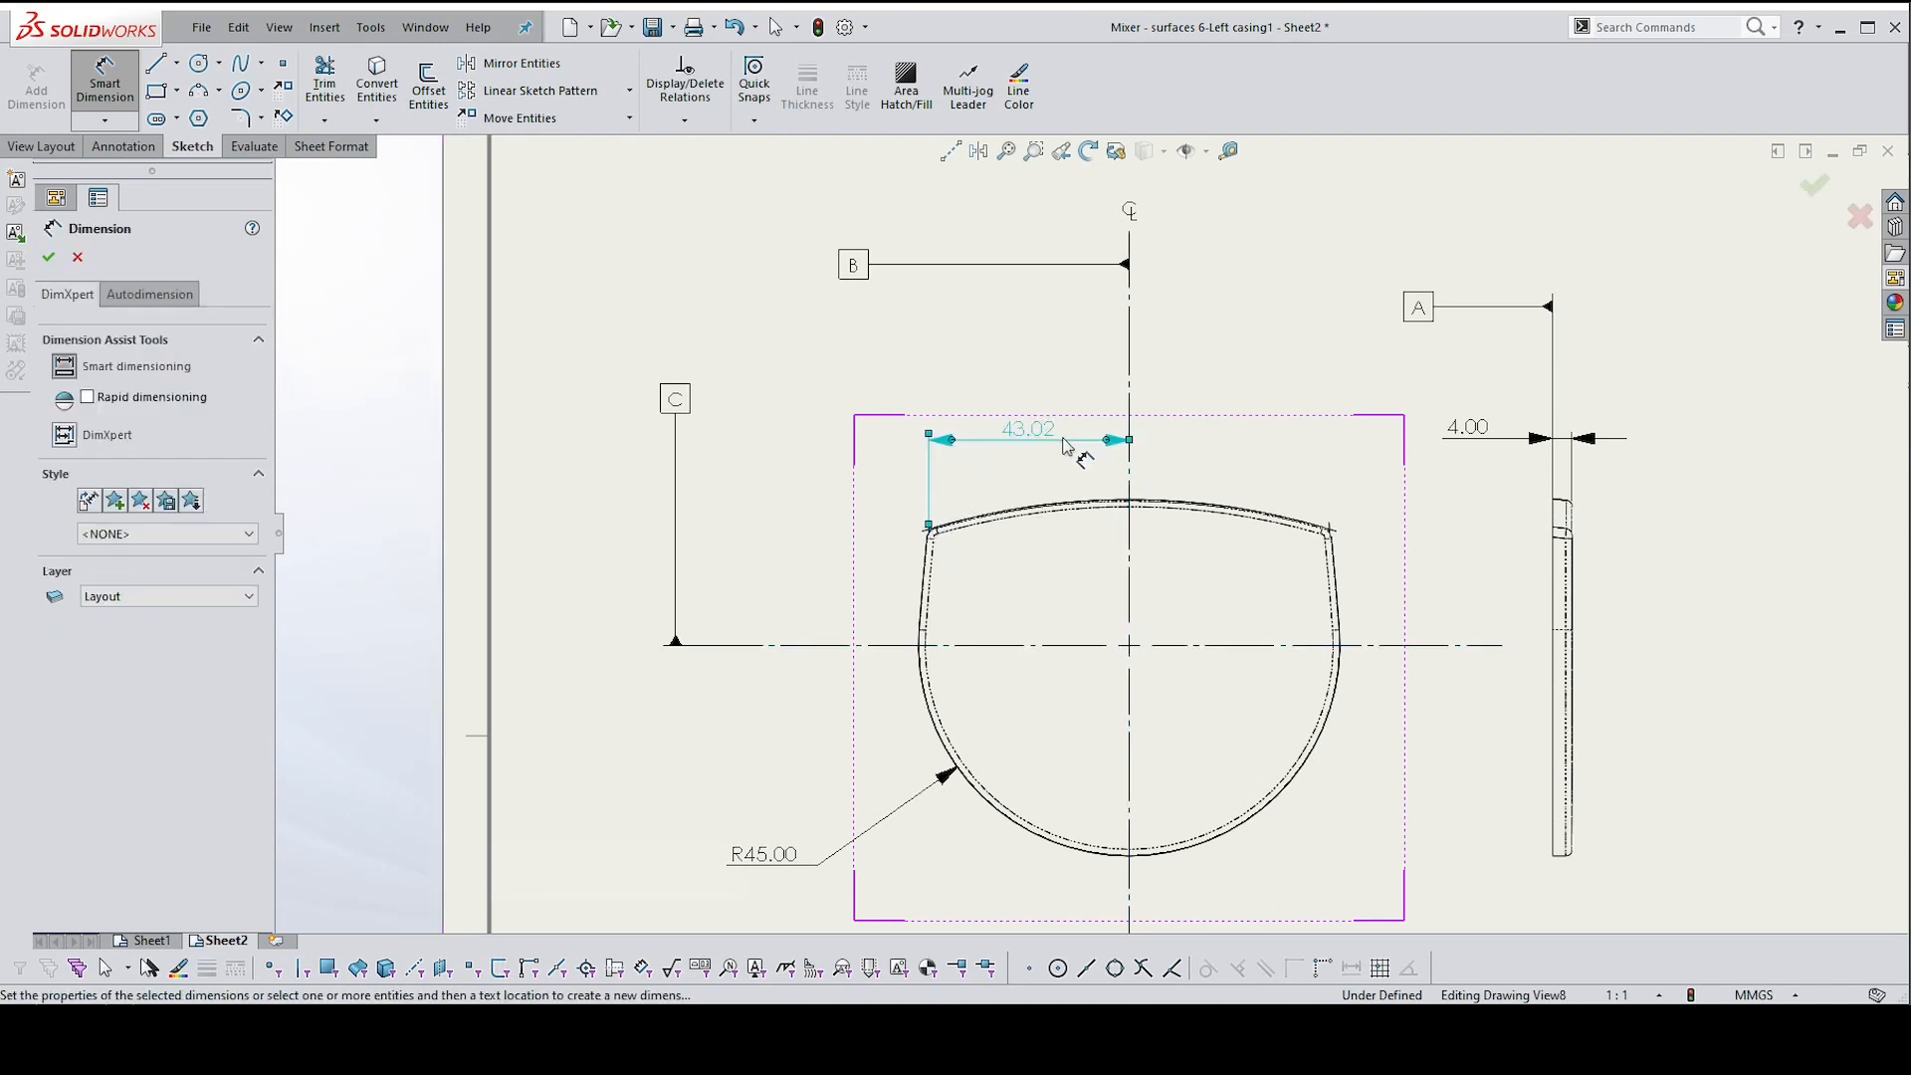
key(Escape)
click(1036, 434)
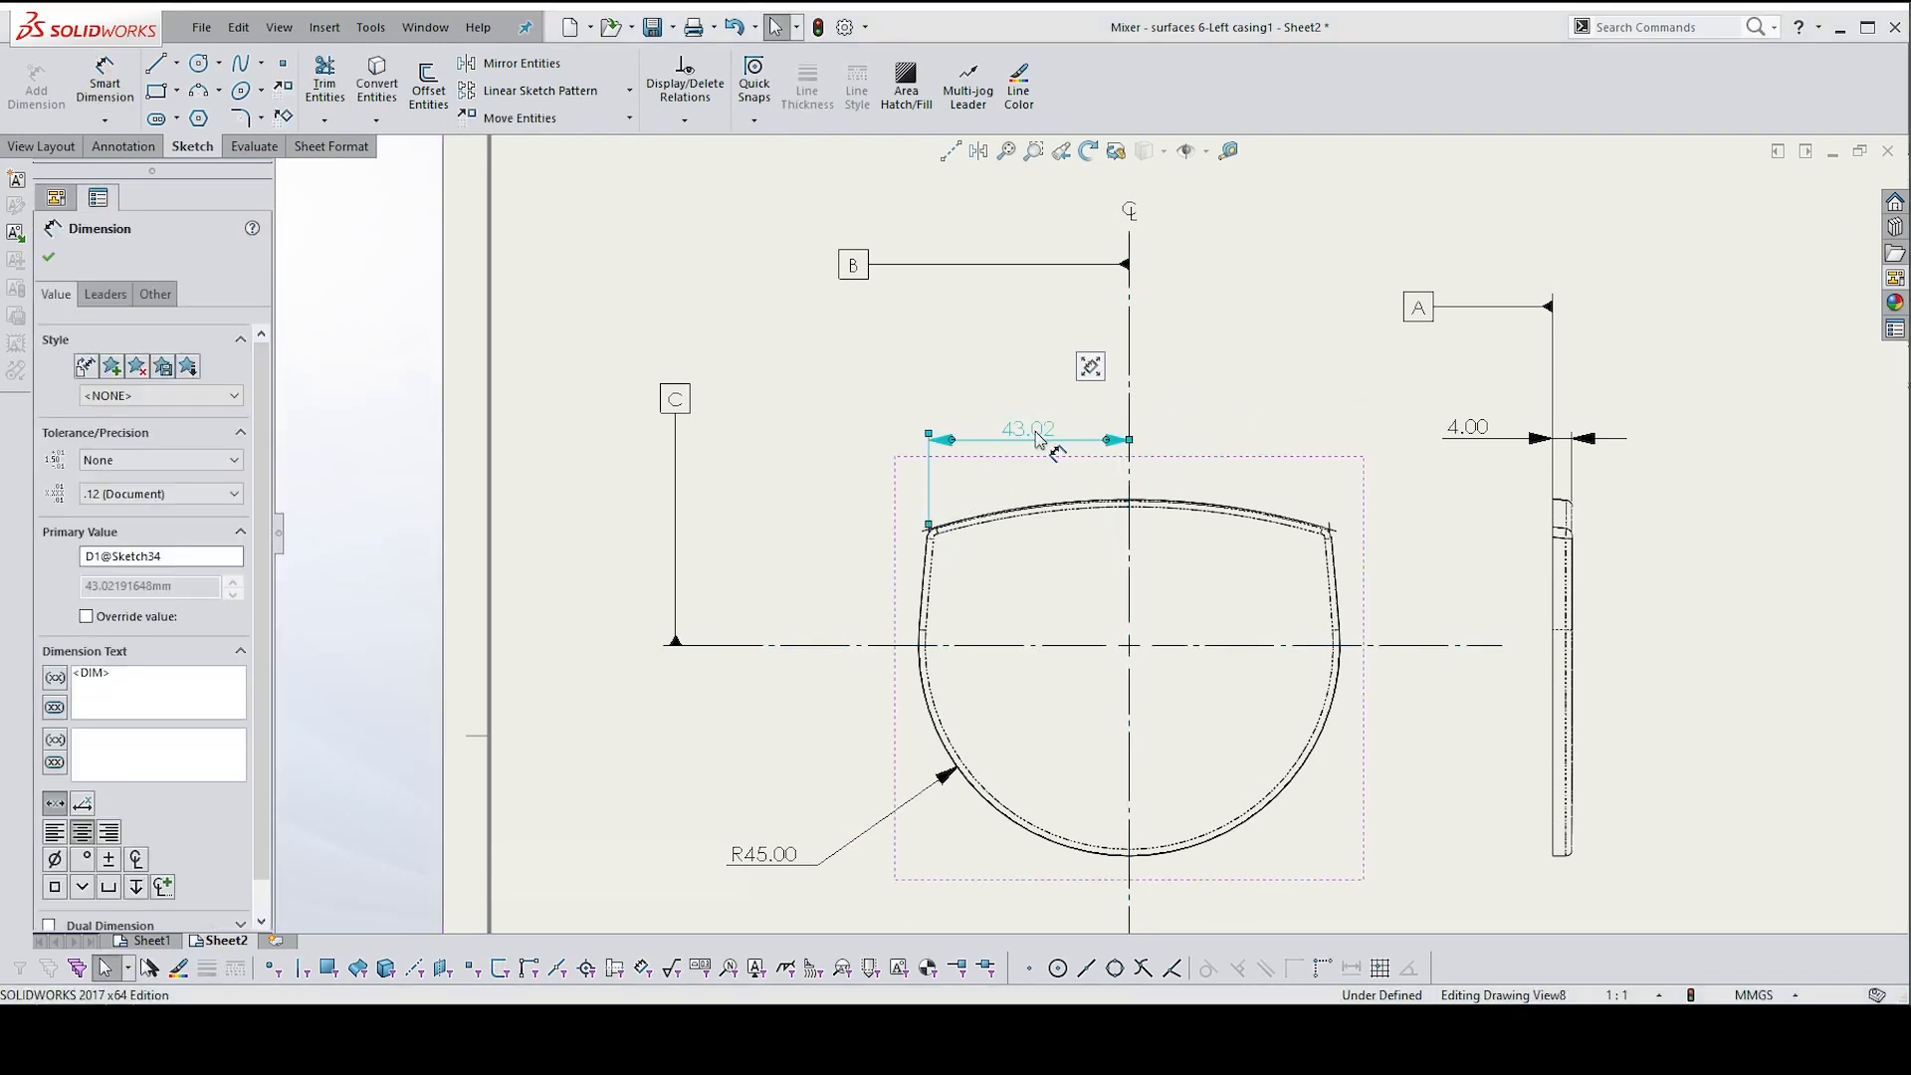
key(Delete)
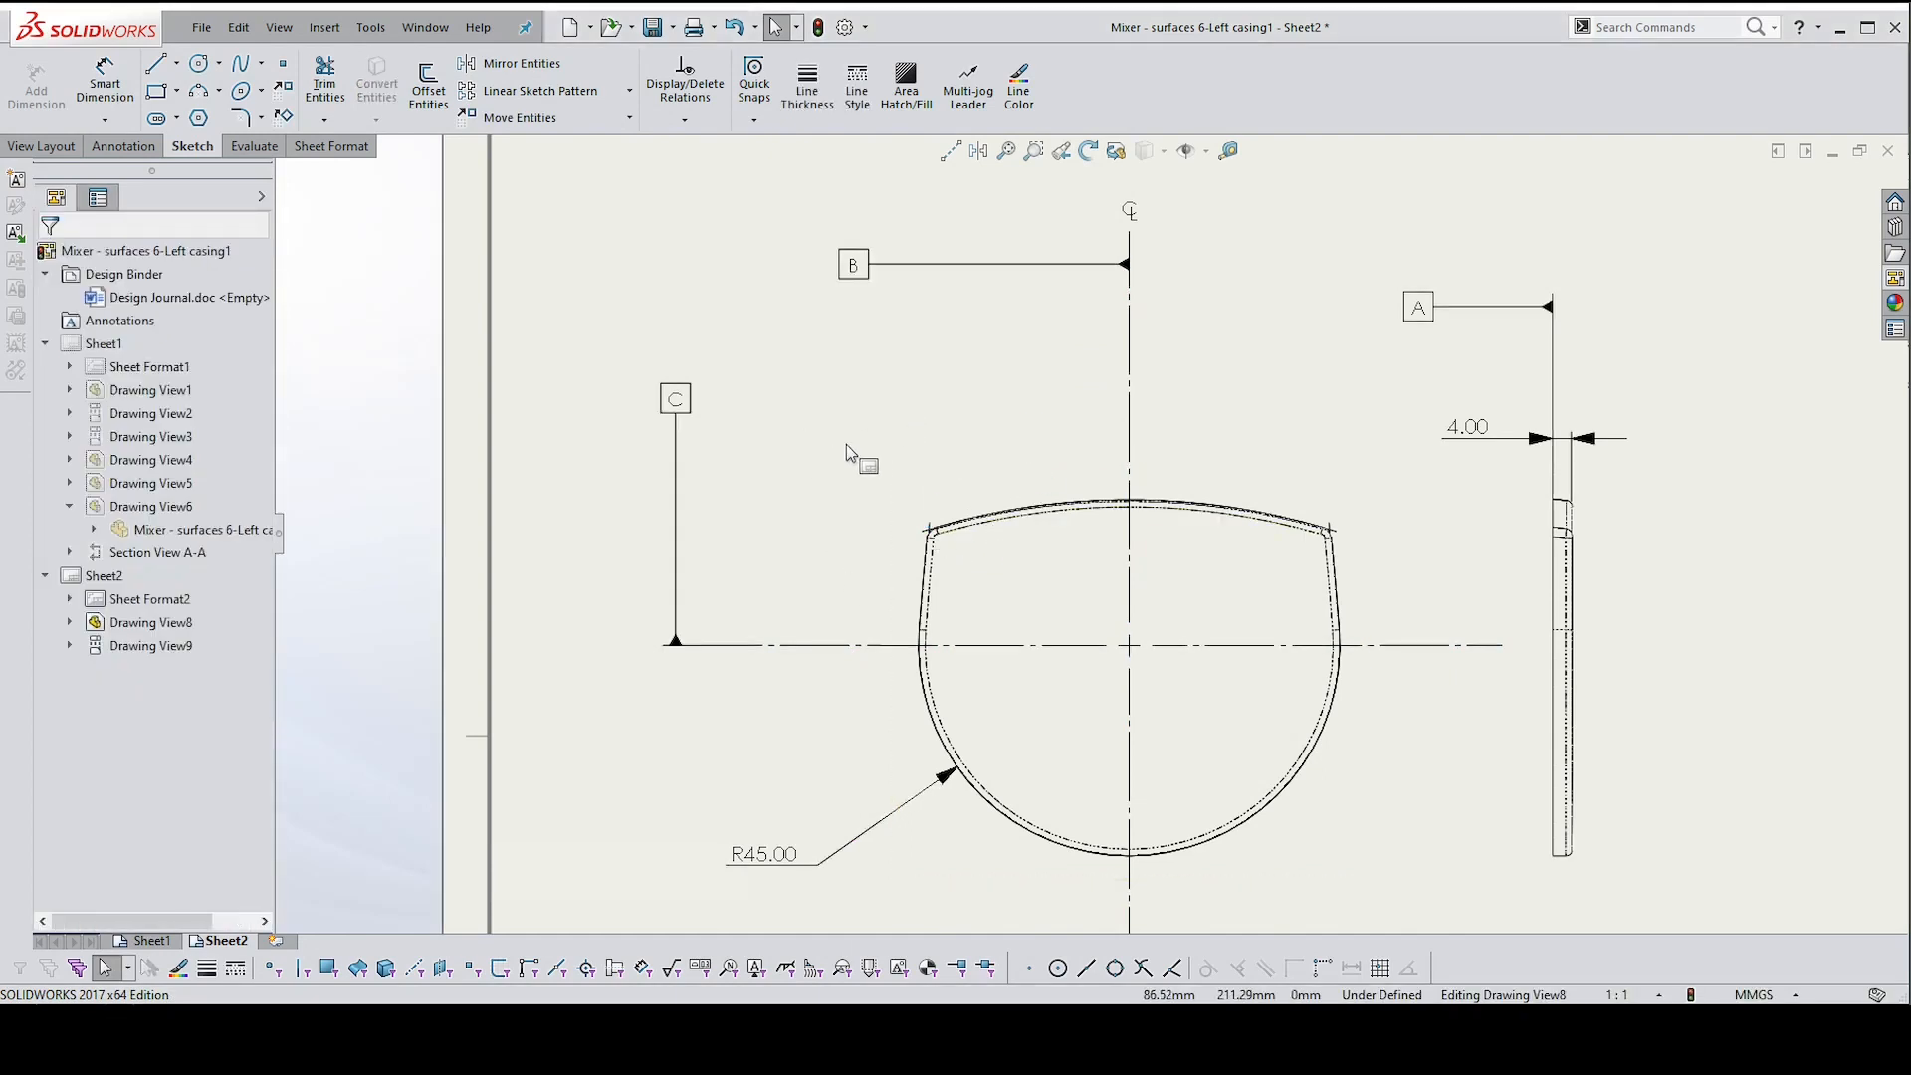
Dimension the full width between the two upper corner intersection points, placing the text above the front view
right_drag(847, 453, 848, 358)
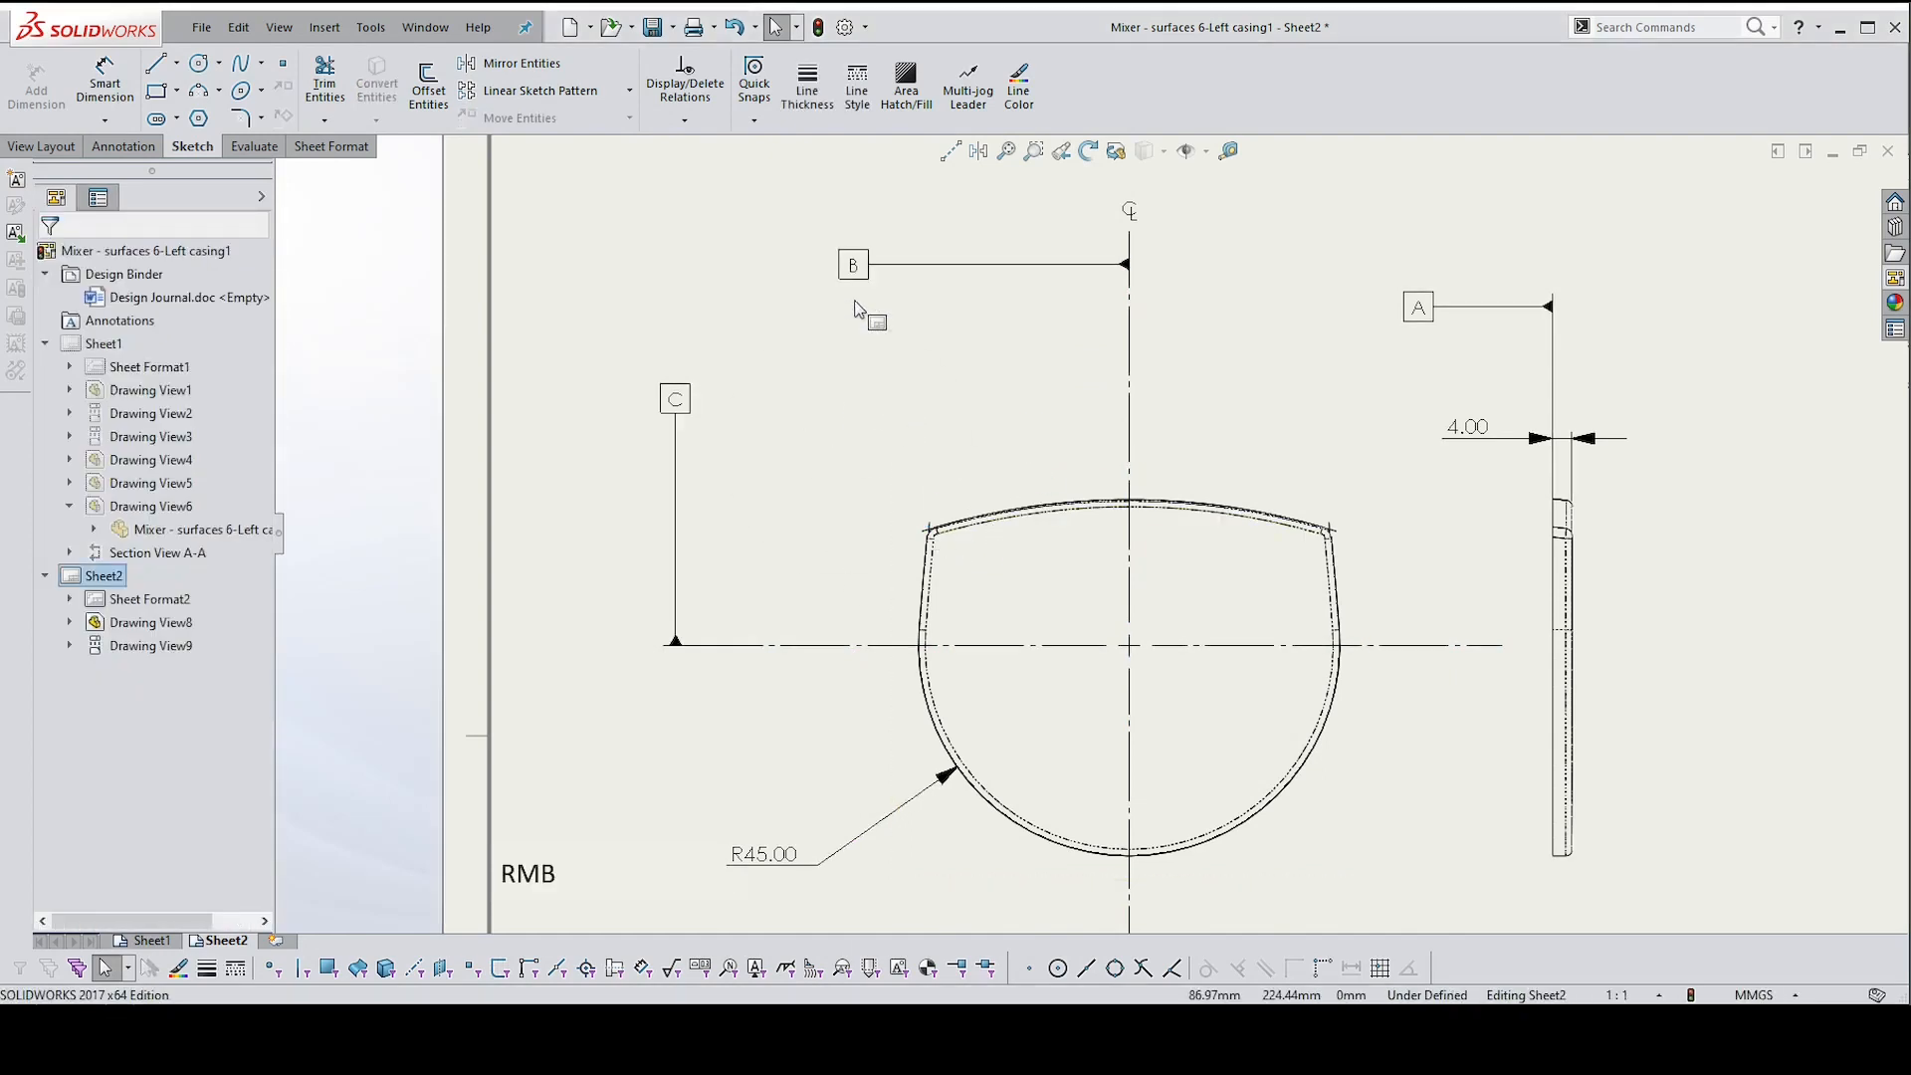
click(929, 531)
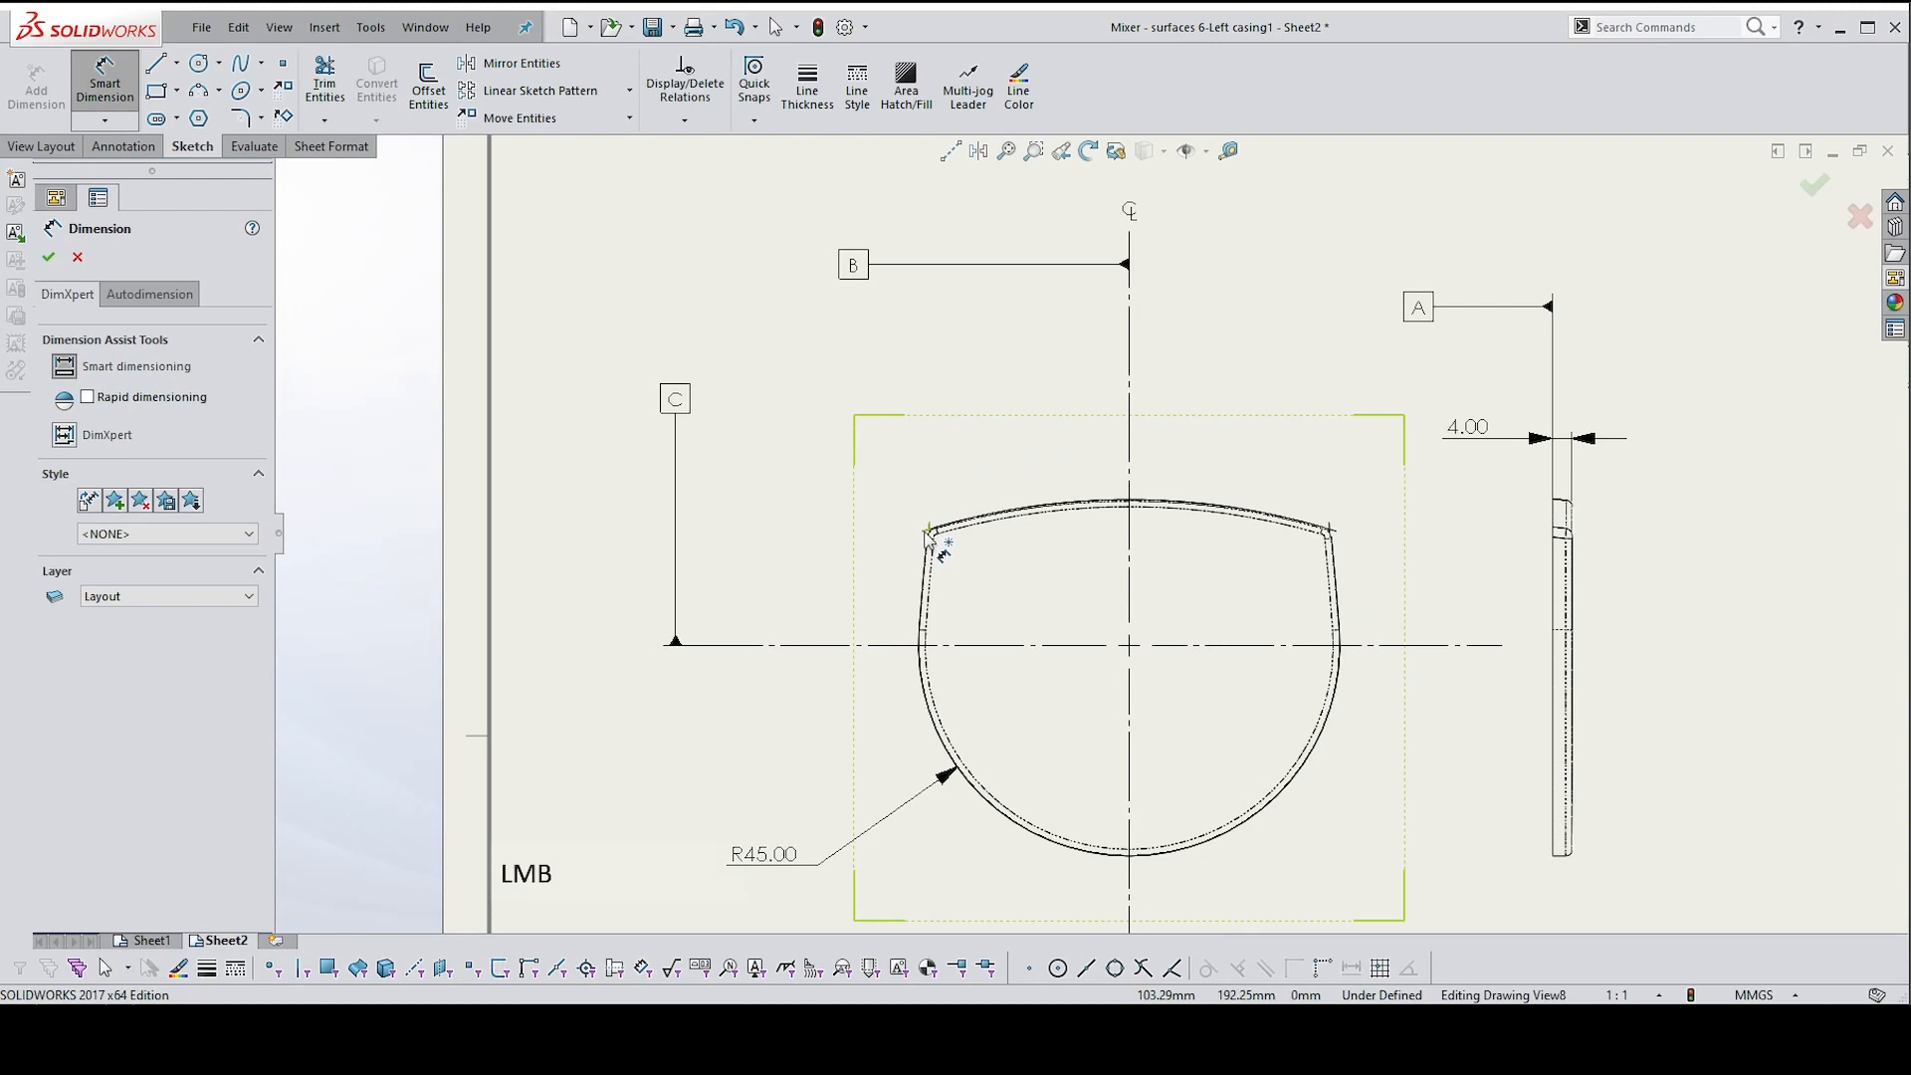
click(1331, 532)
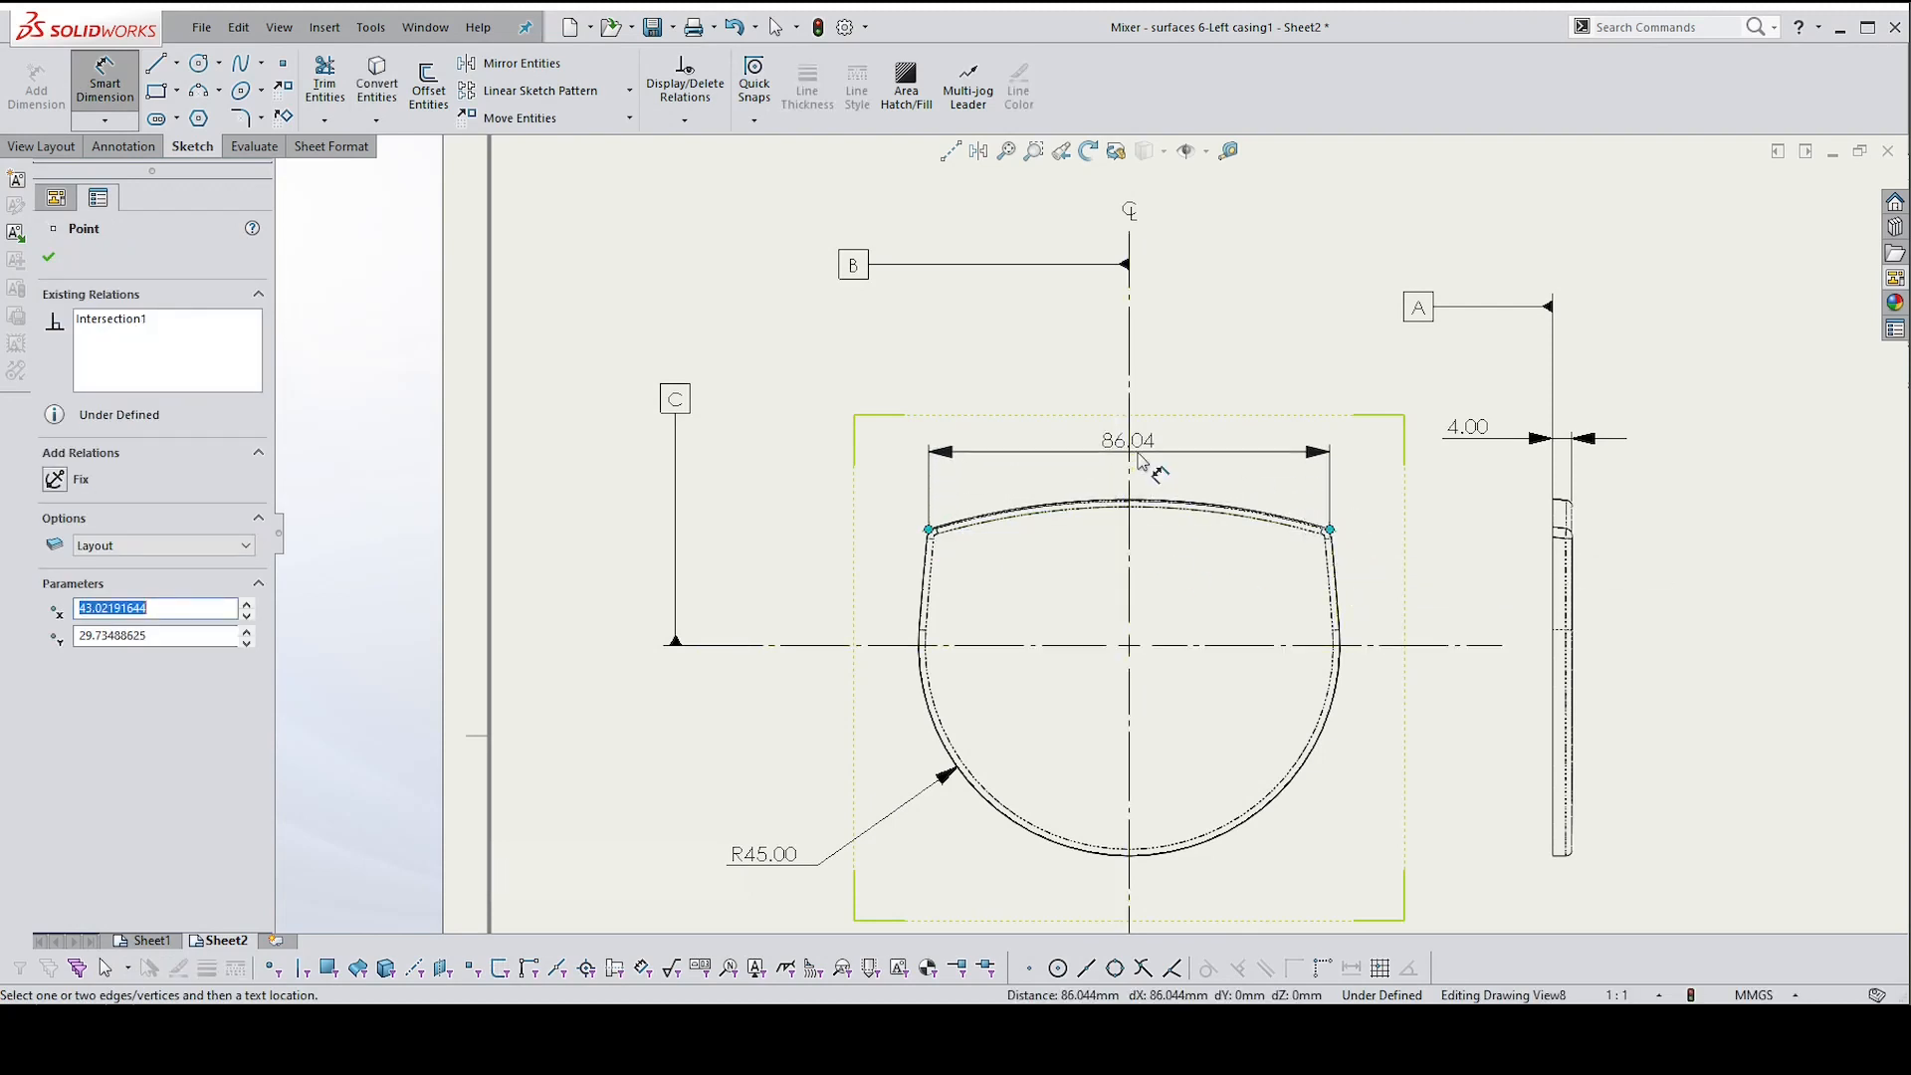
click(1145, 453)
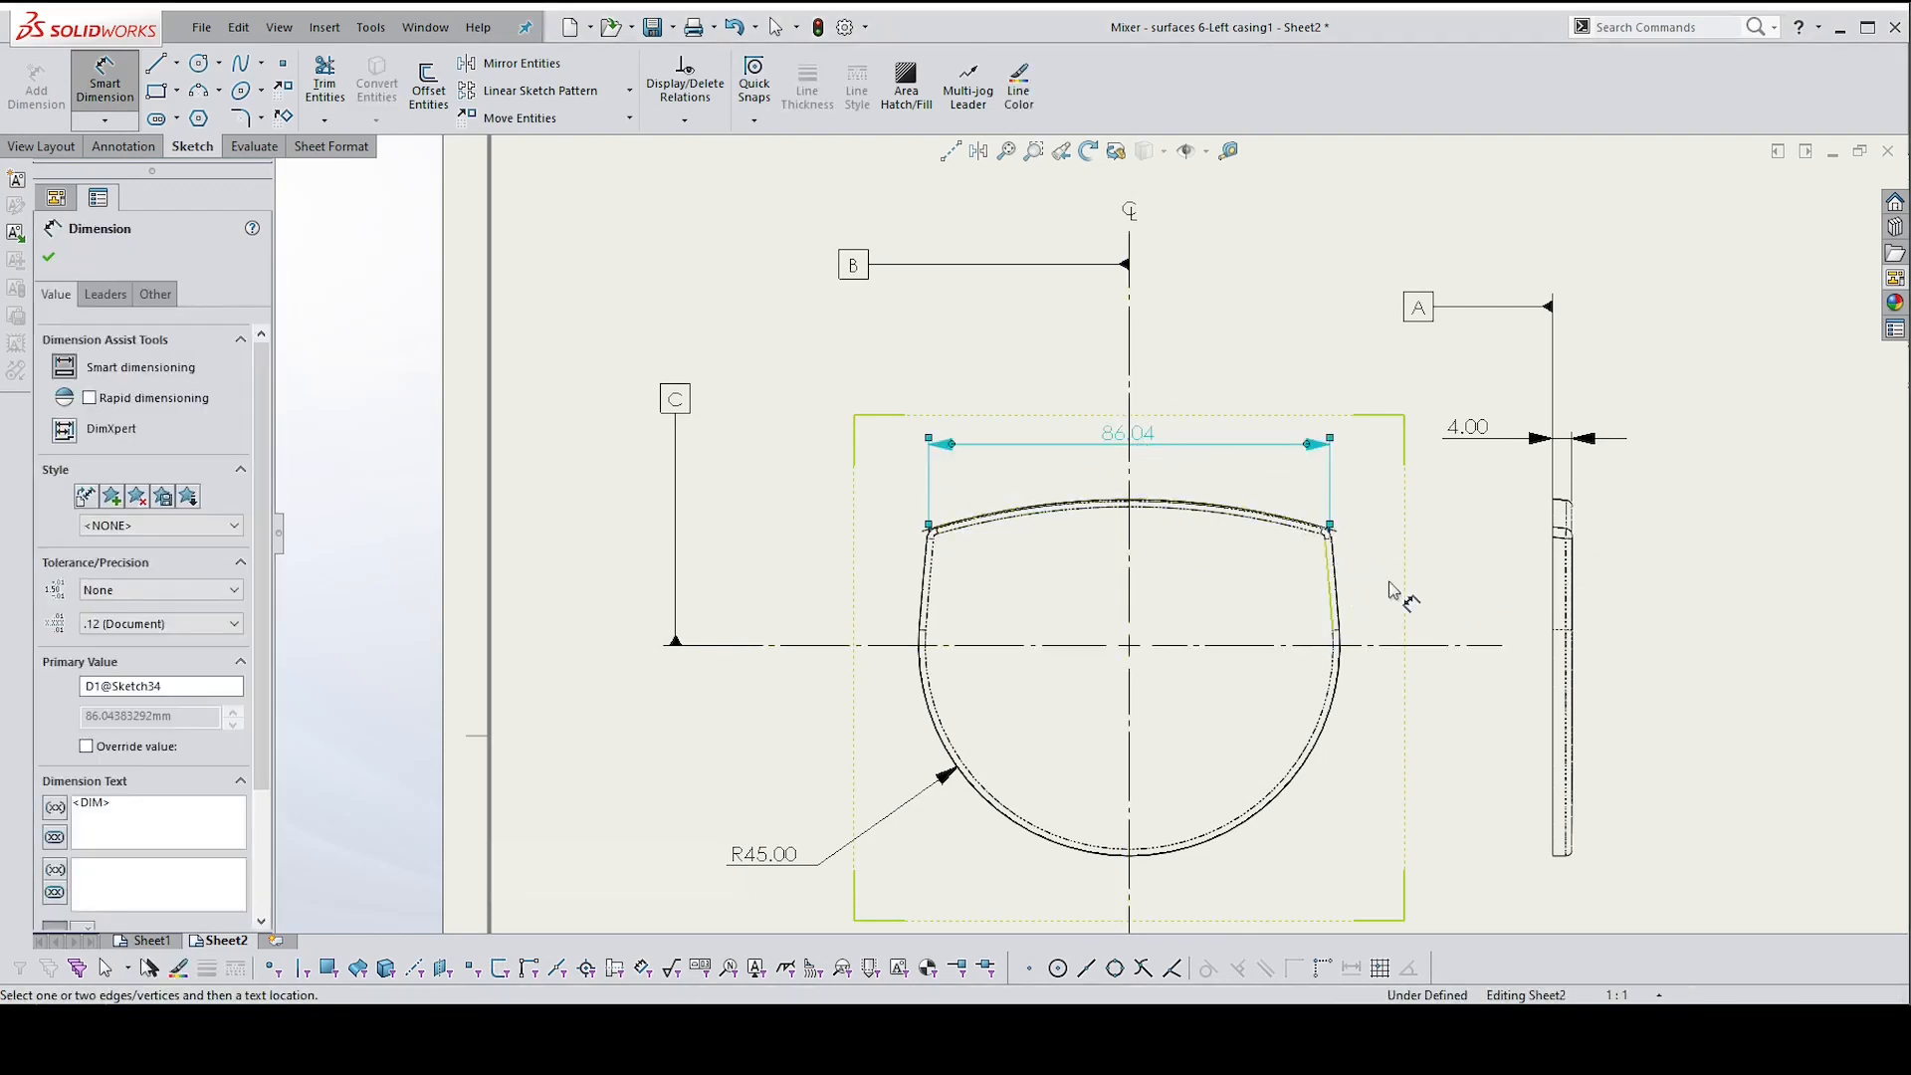
Dimension the height from the horizontal centre line to the upper-right corner point, placing the text between the two views
scroll(1353, 537, up, 3)
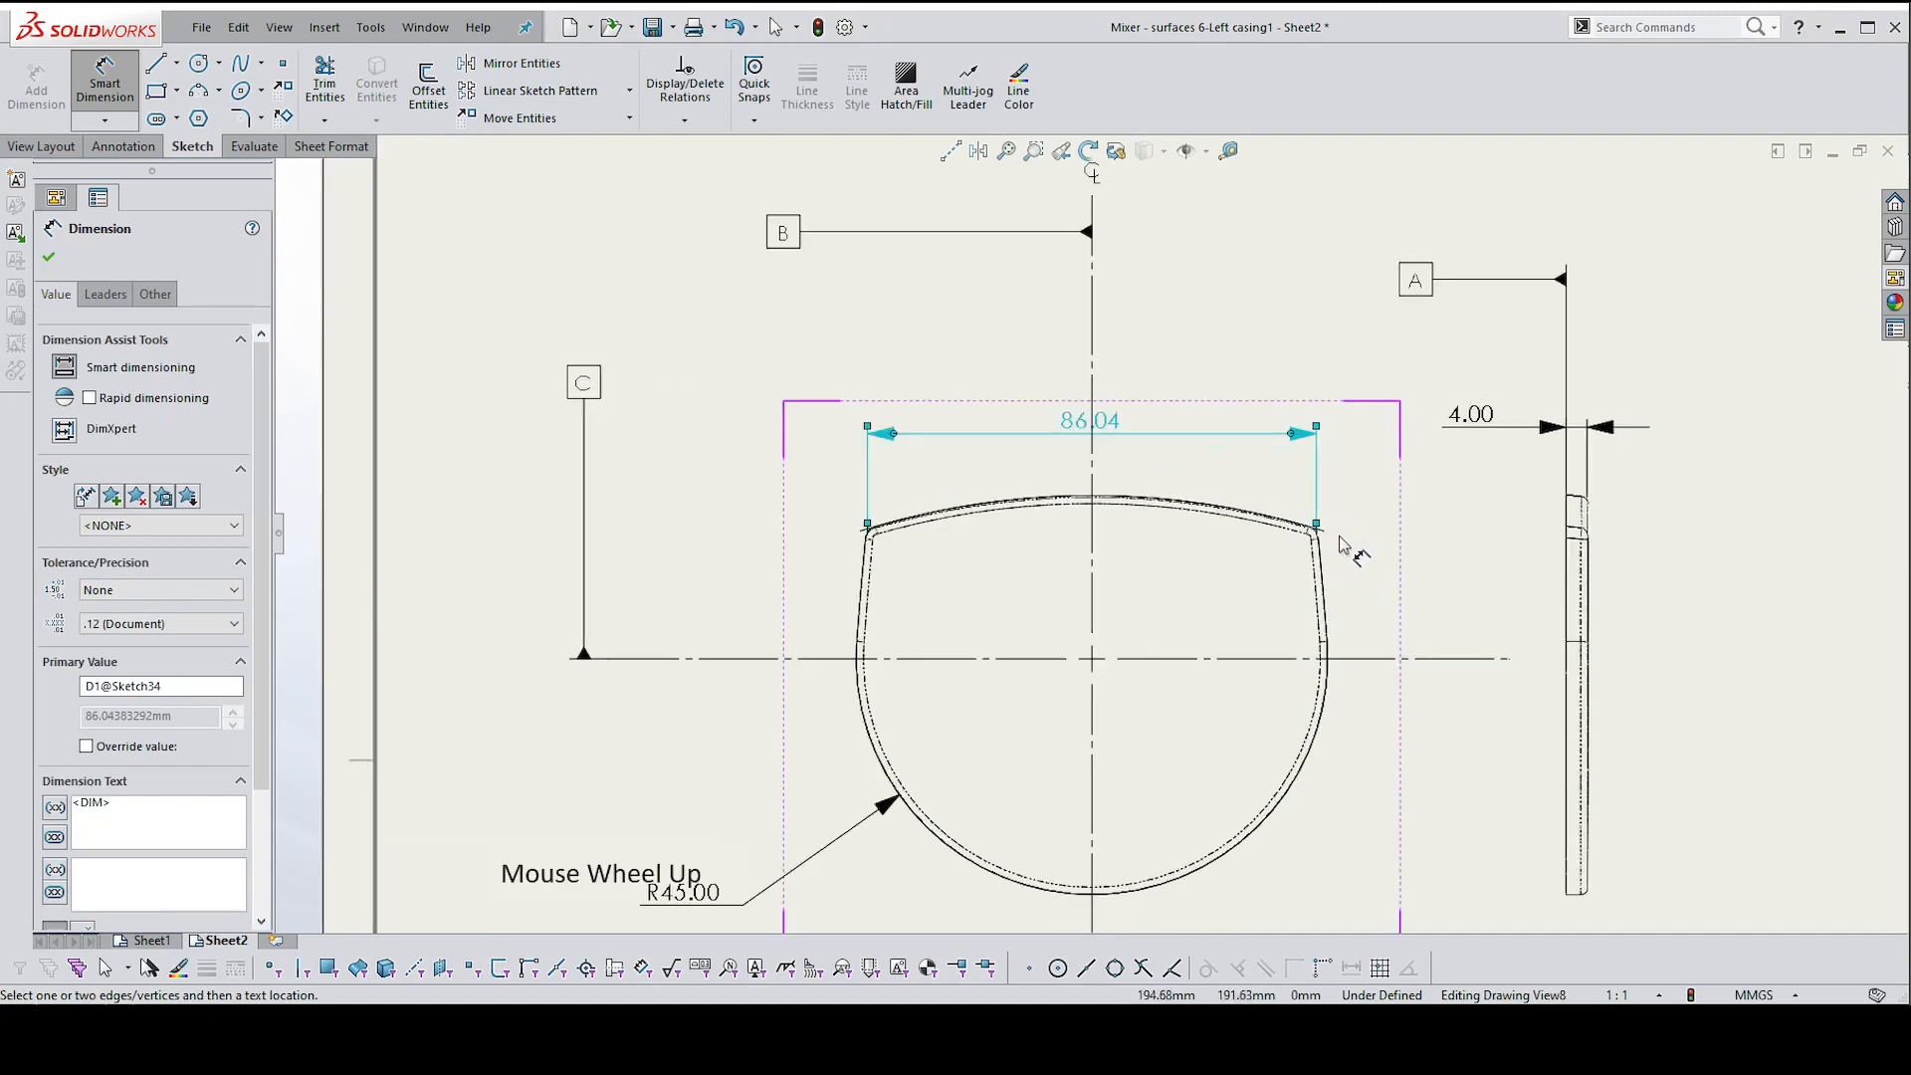
click(1319, 707)
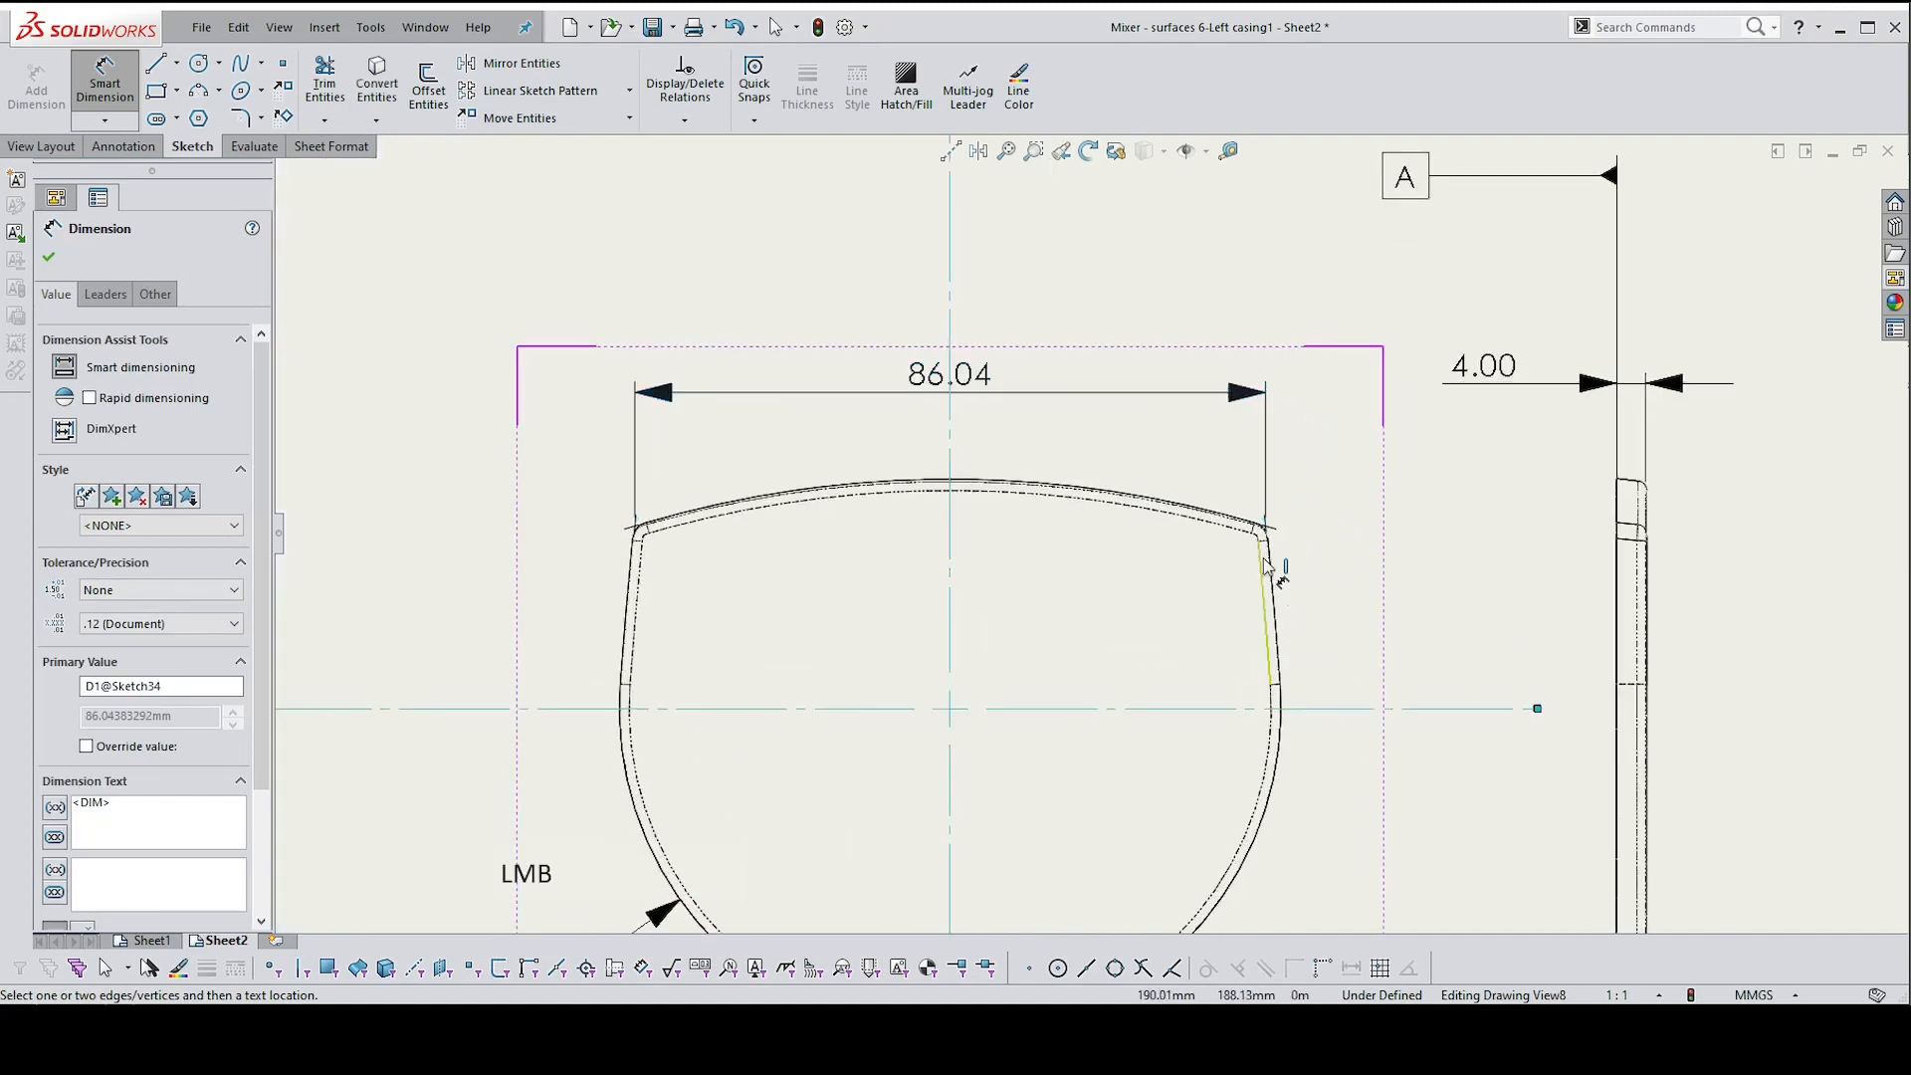
click(1270, 529)
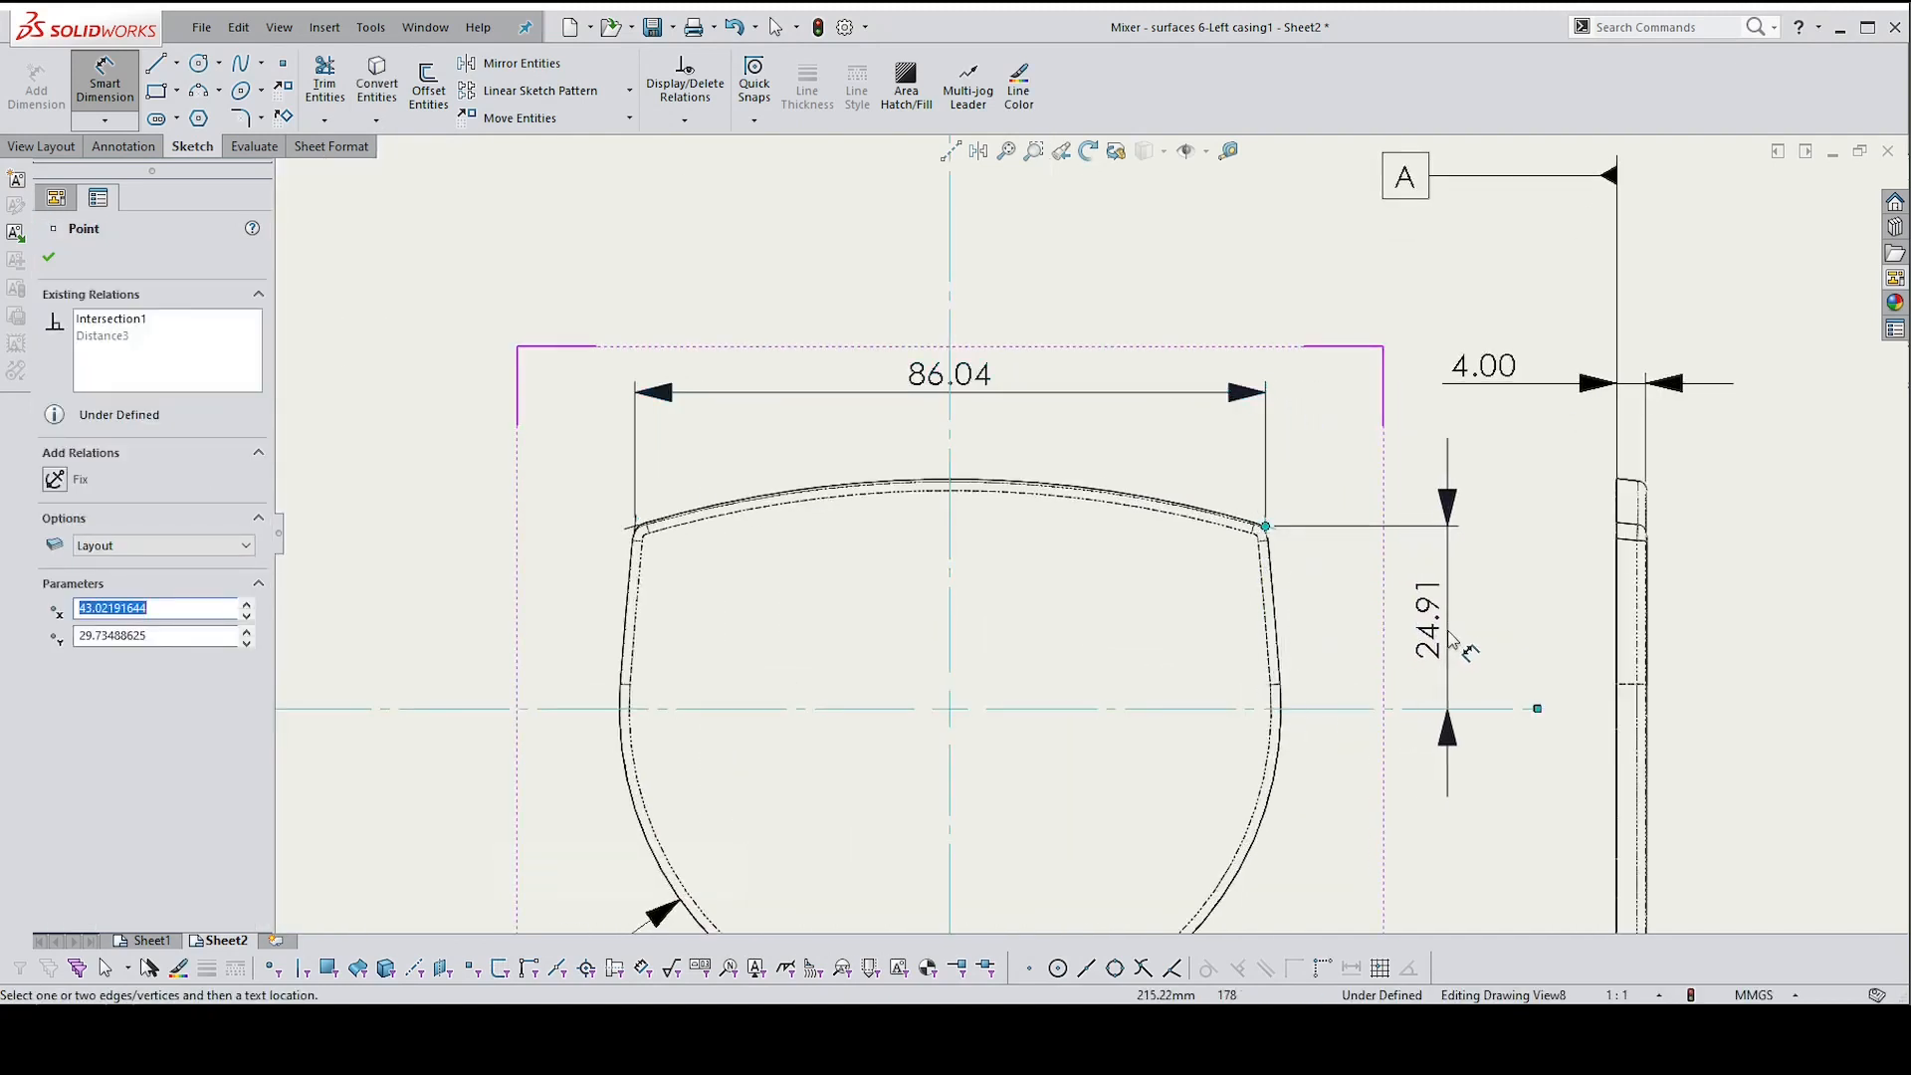
click(1431, 597)
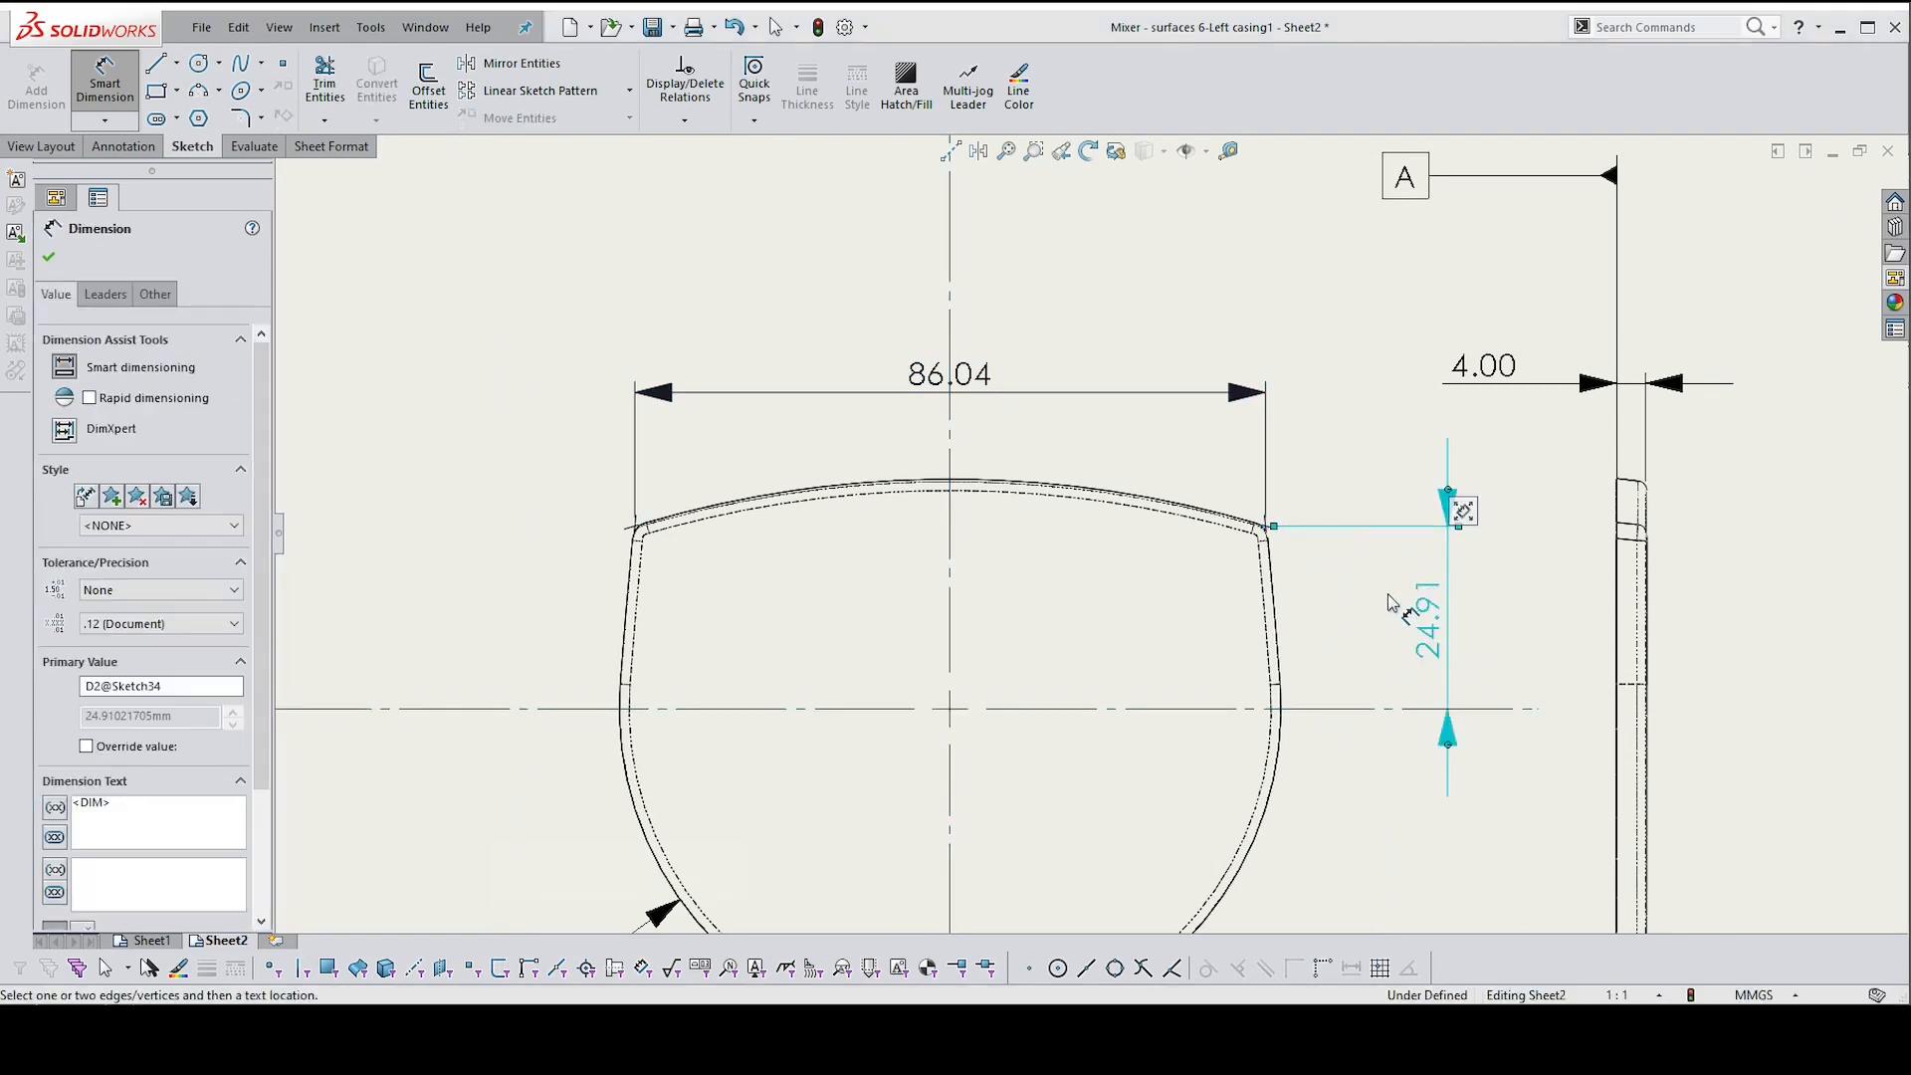
scroll(1384, 607, up, 2)
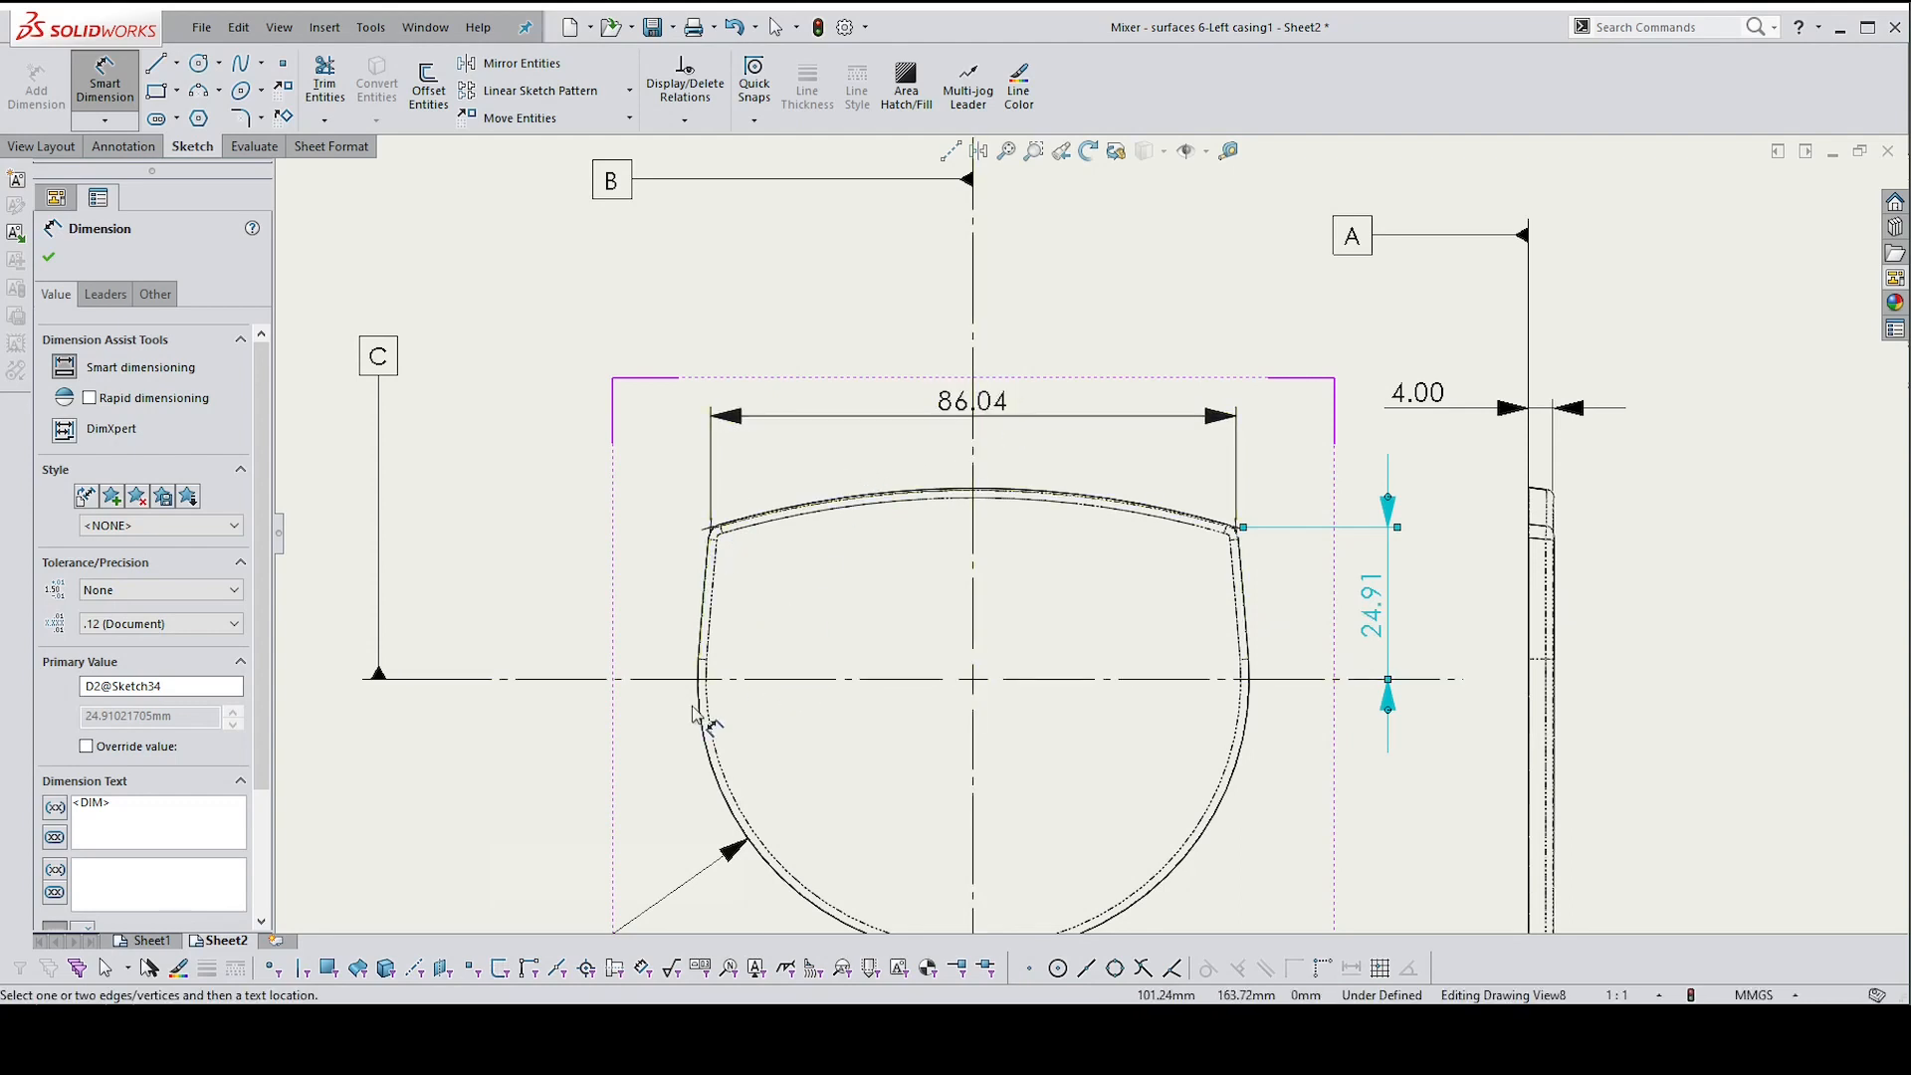
scroll(735, 732, down, 1)
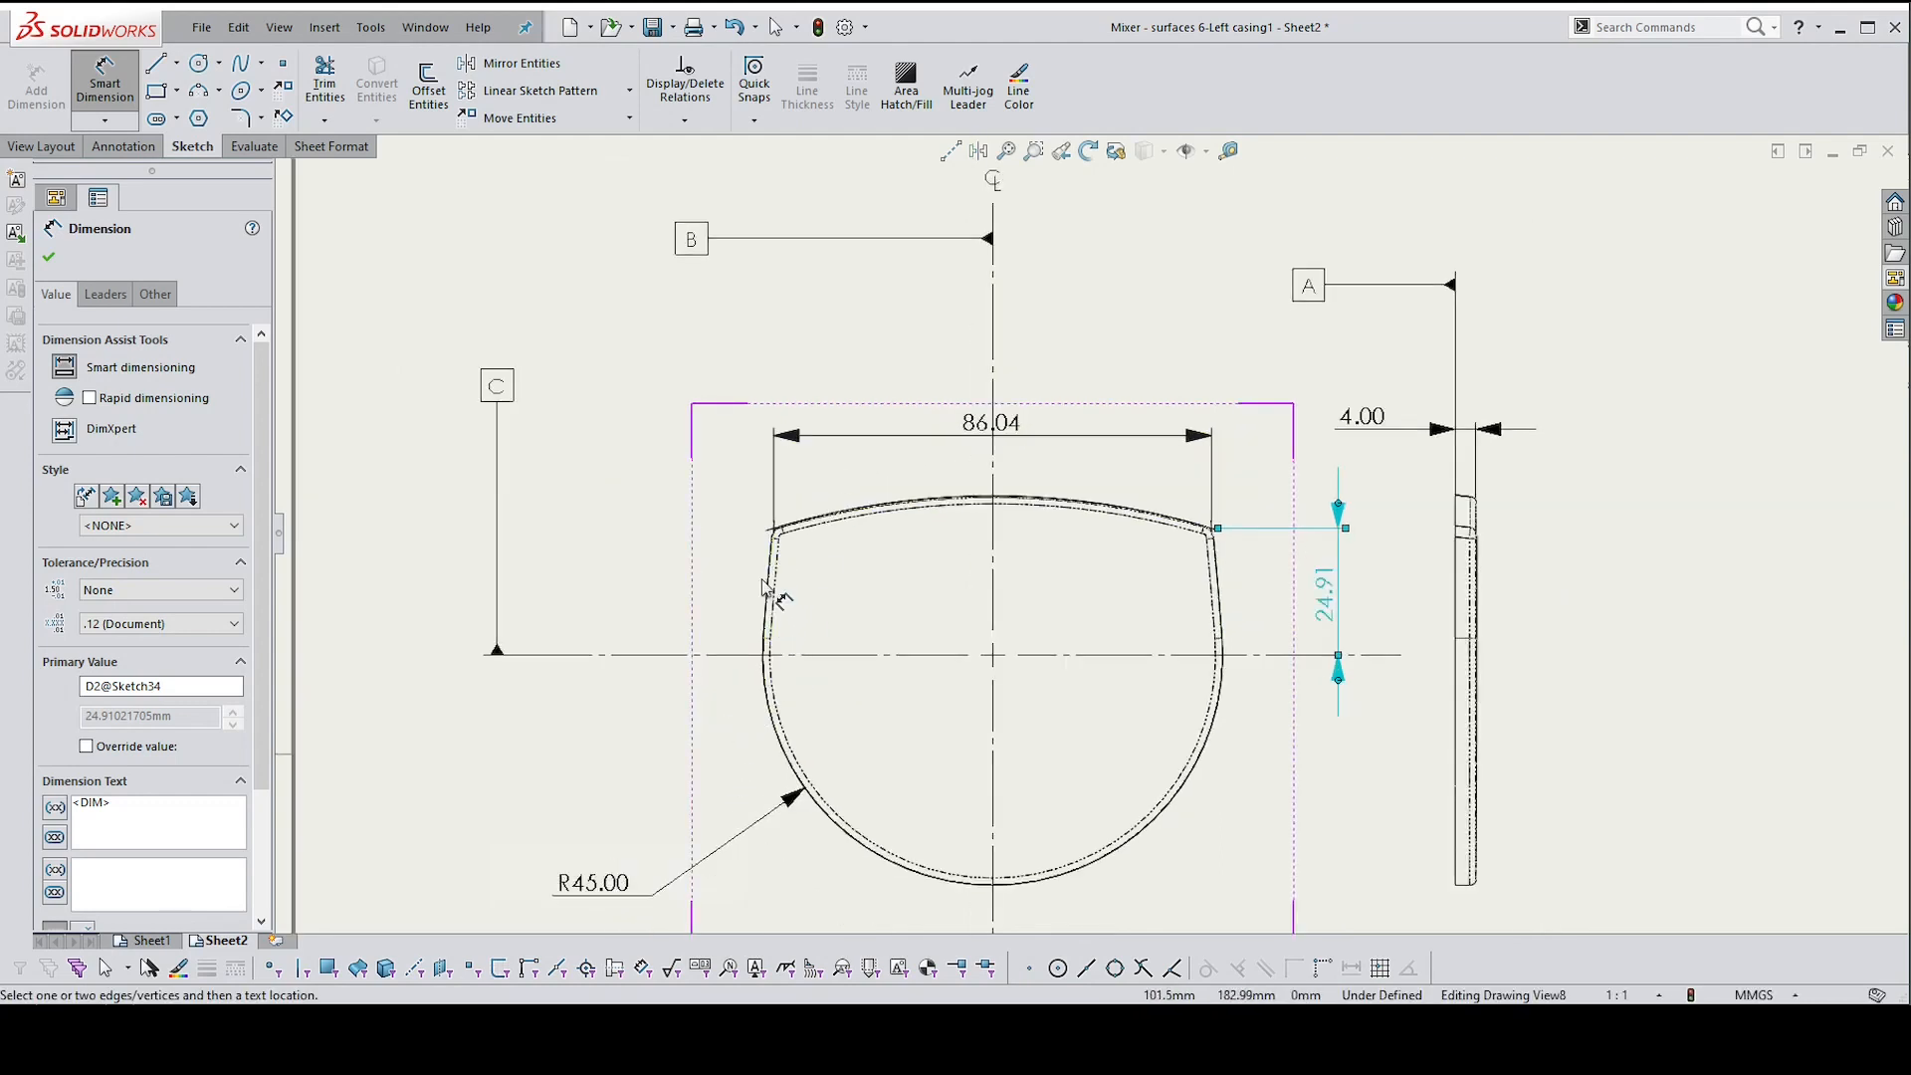
key(Escape)
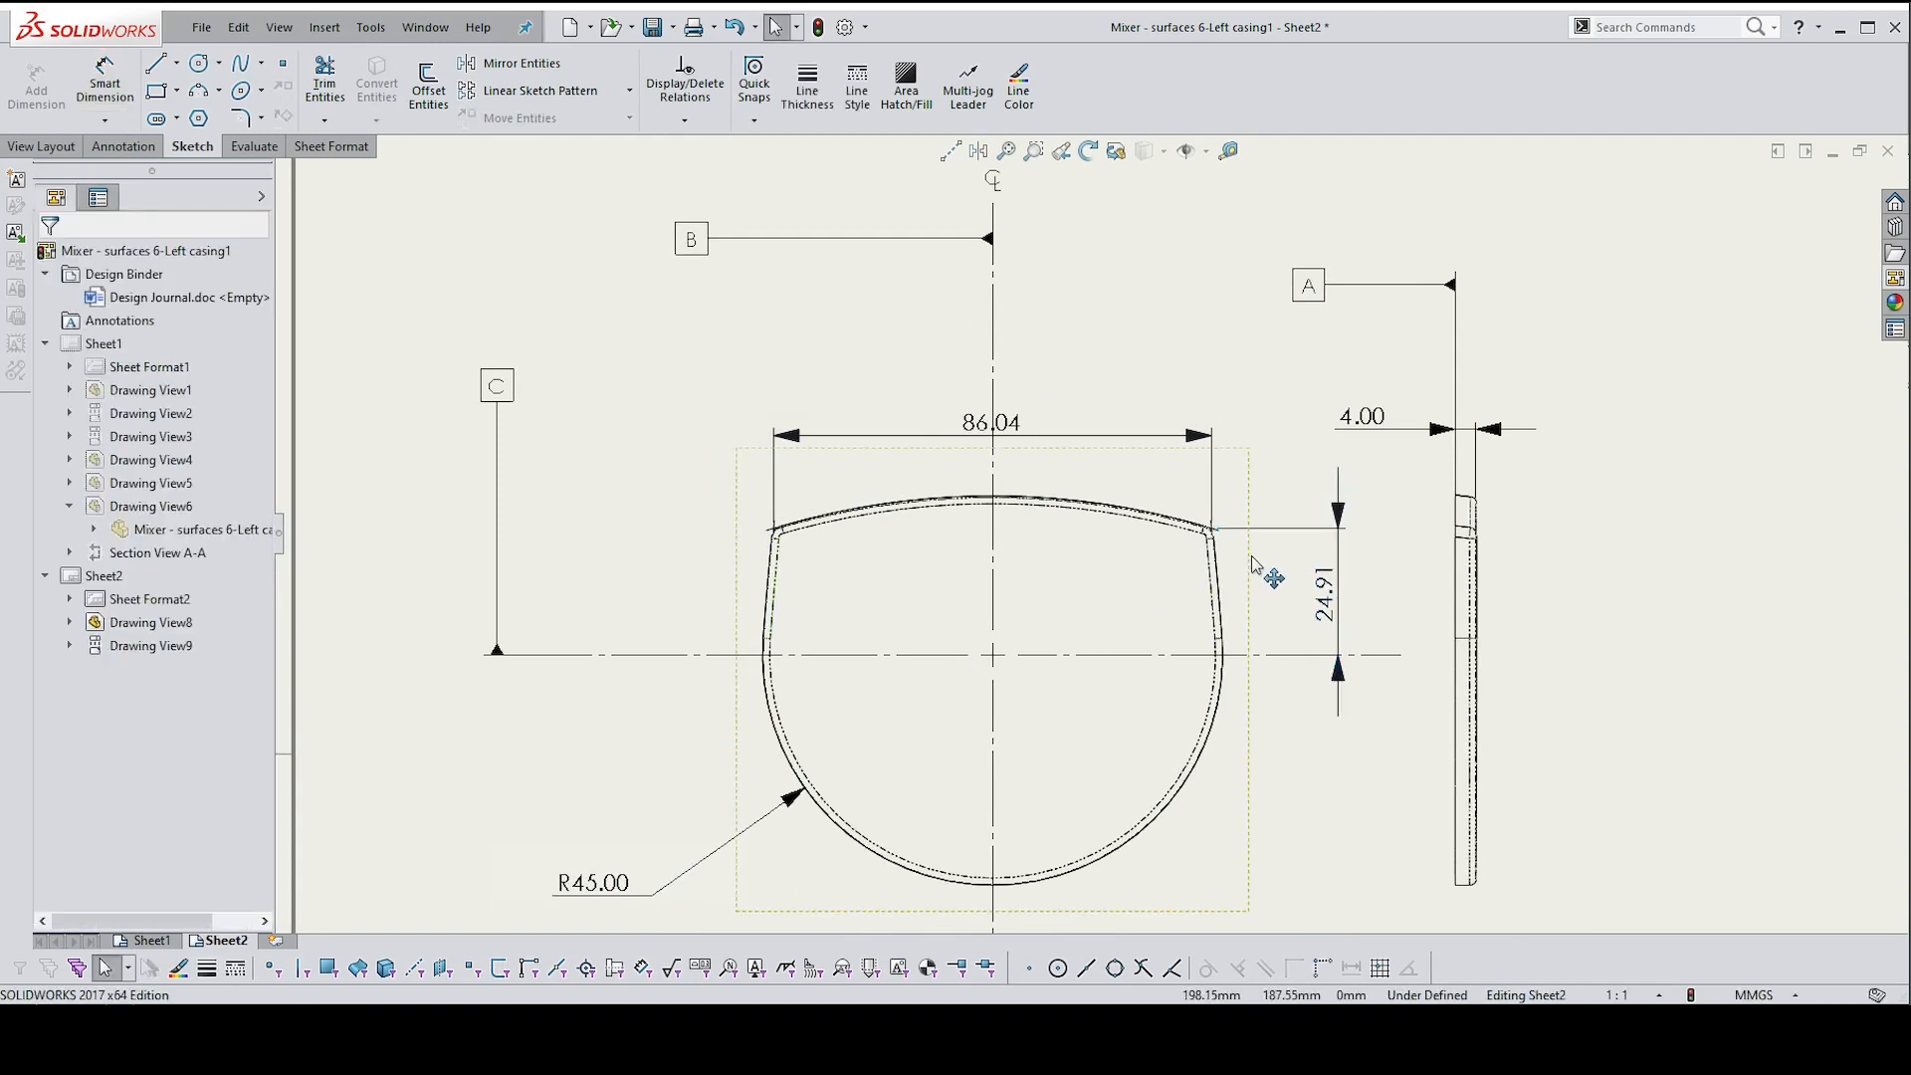
Try to dimension the rounded upper-left corner of the front view
scroll(1259, 569, down, 1)
scroll(853, 540, up, 1)
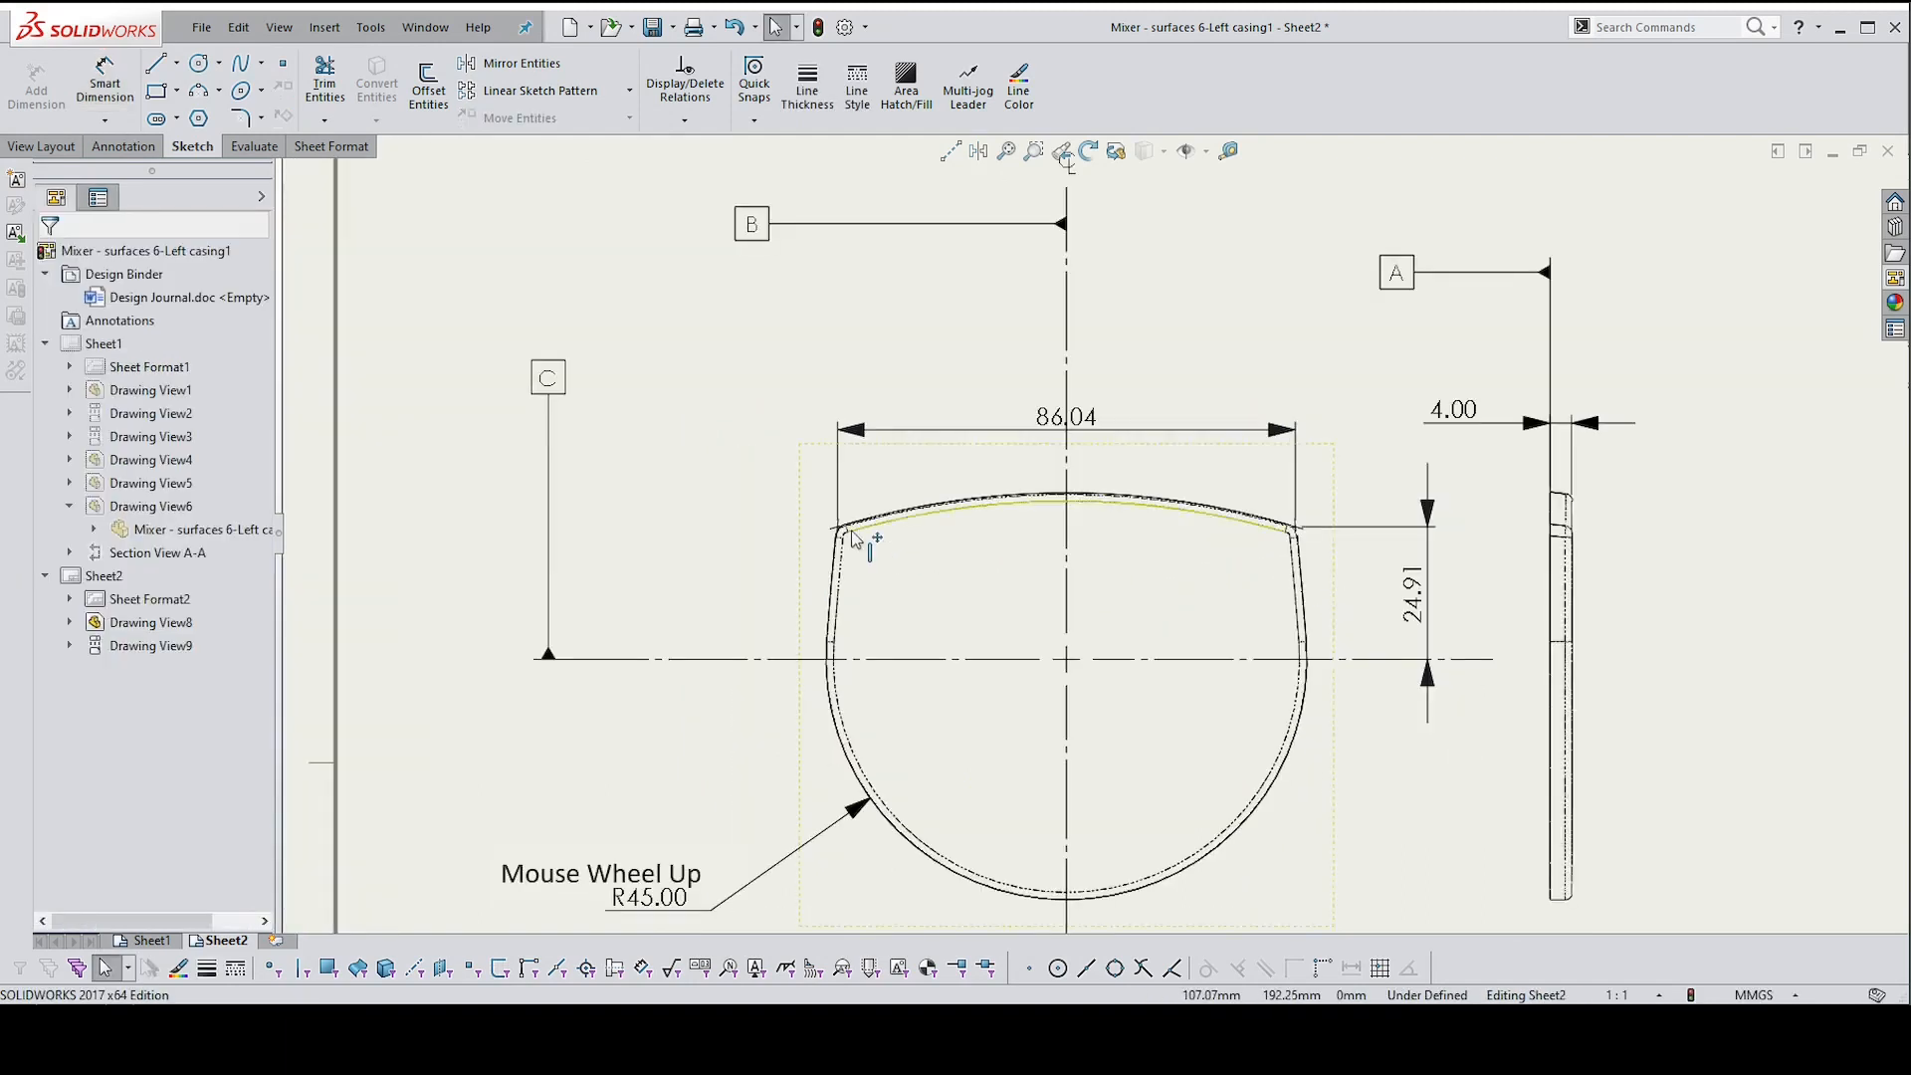
scroll(852, 532, up, 1)
right_drag(664, 465, 832, 548)
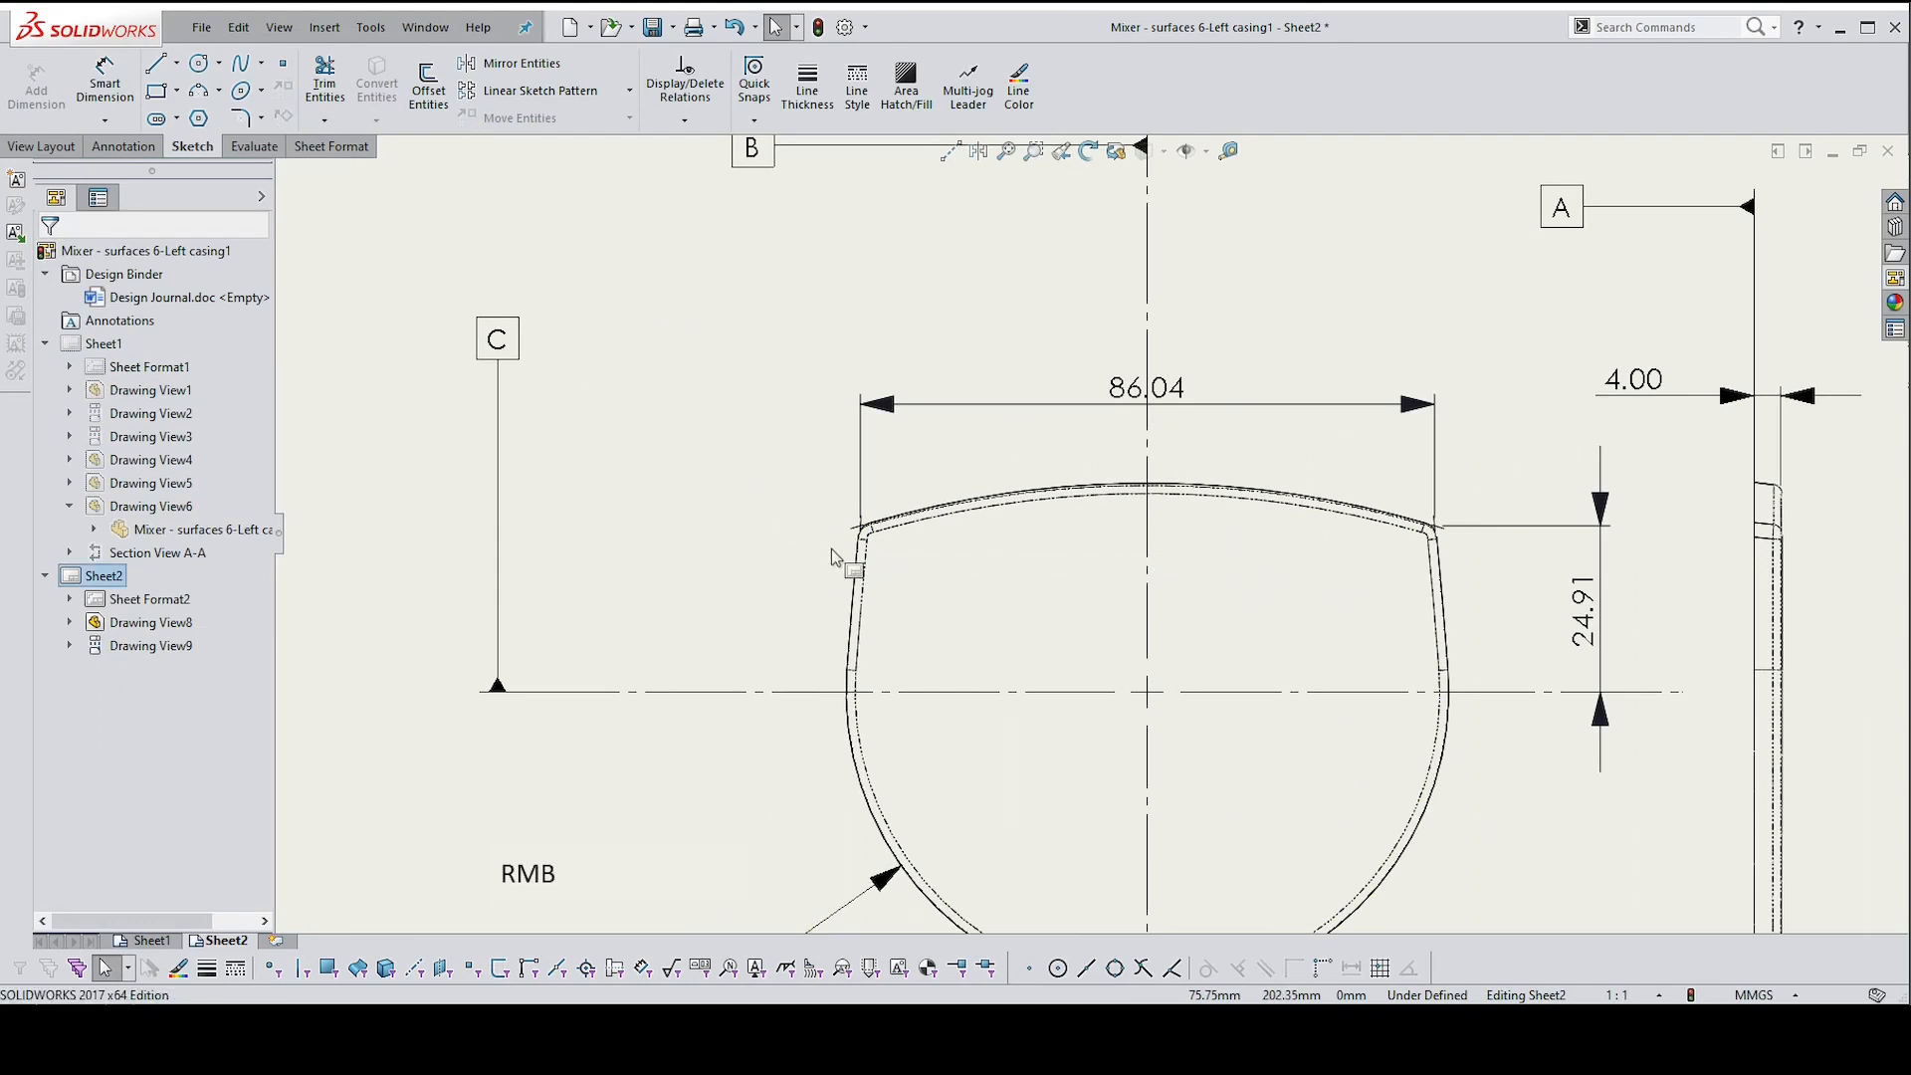
scroll(836, 547, up, 1)
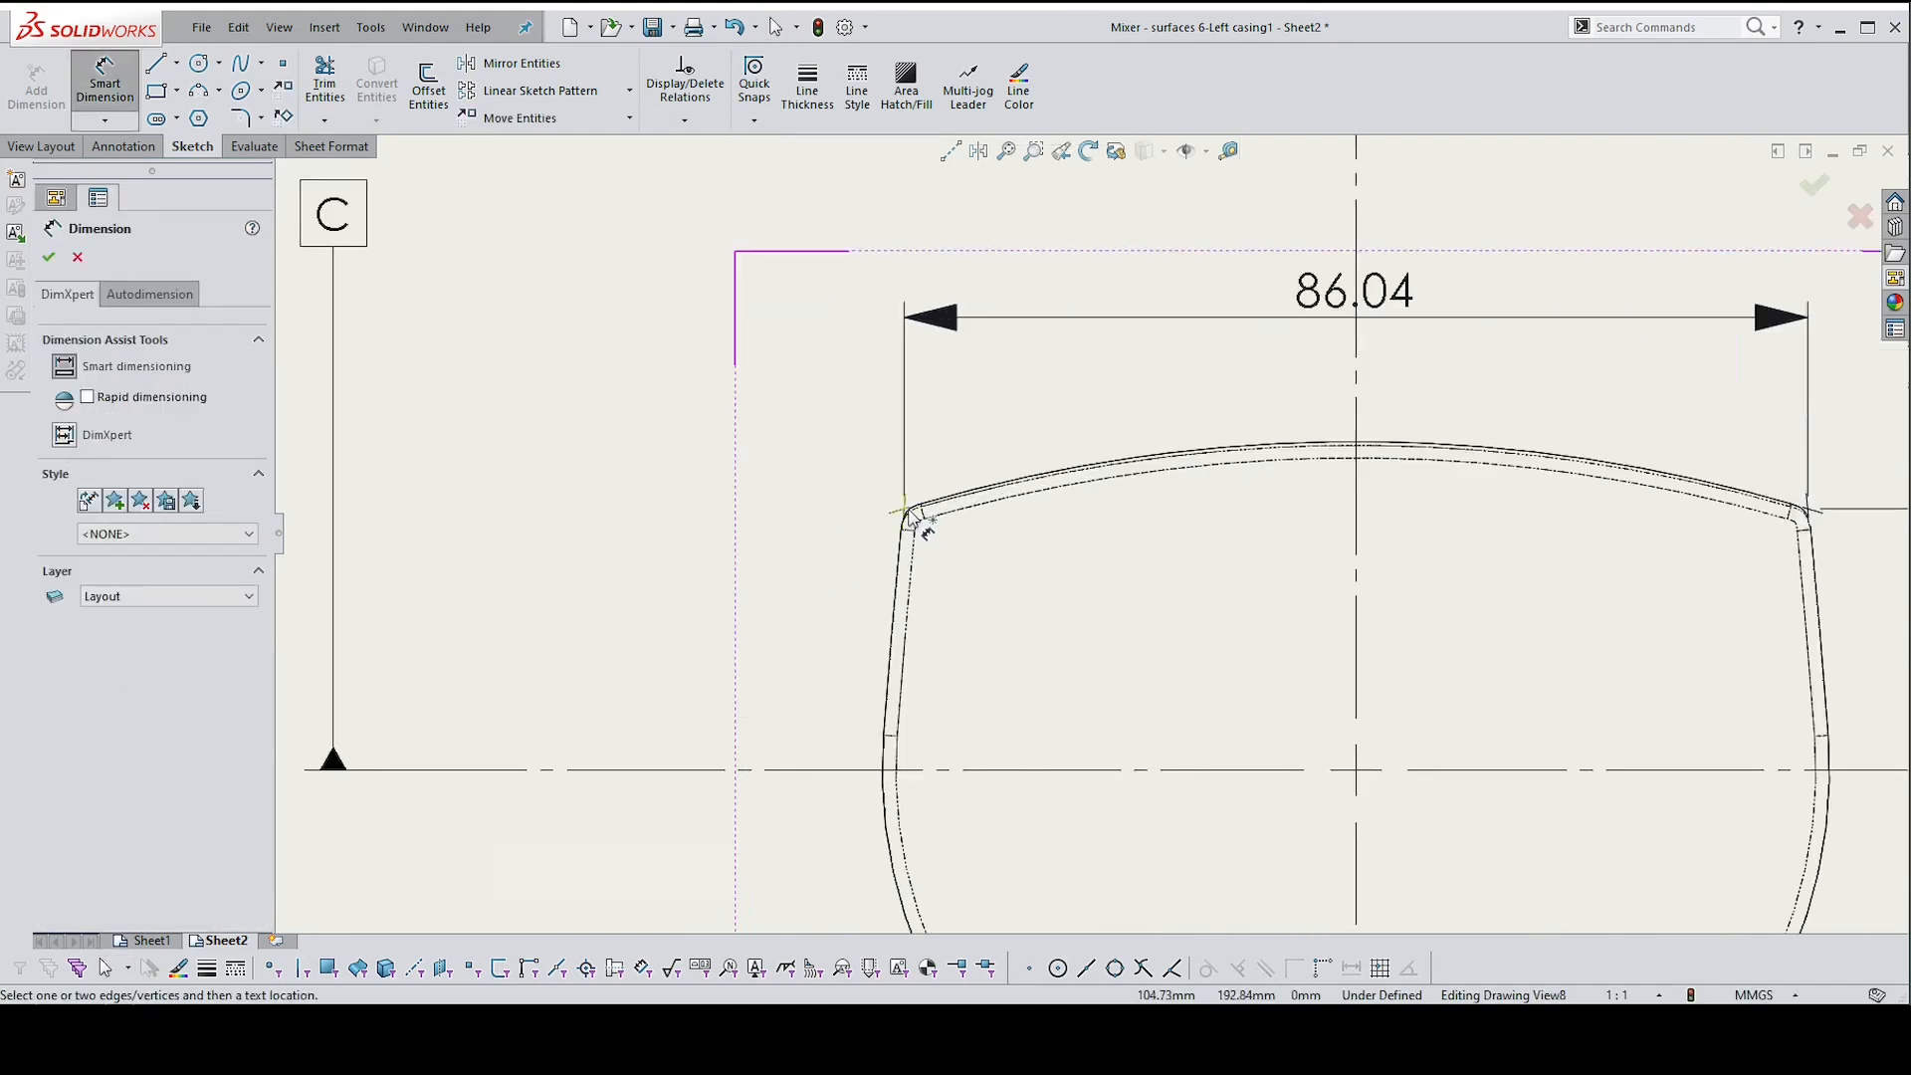
scroll(910, 524, up, 3)
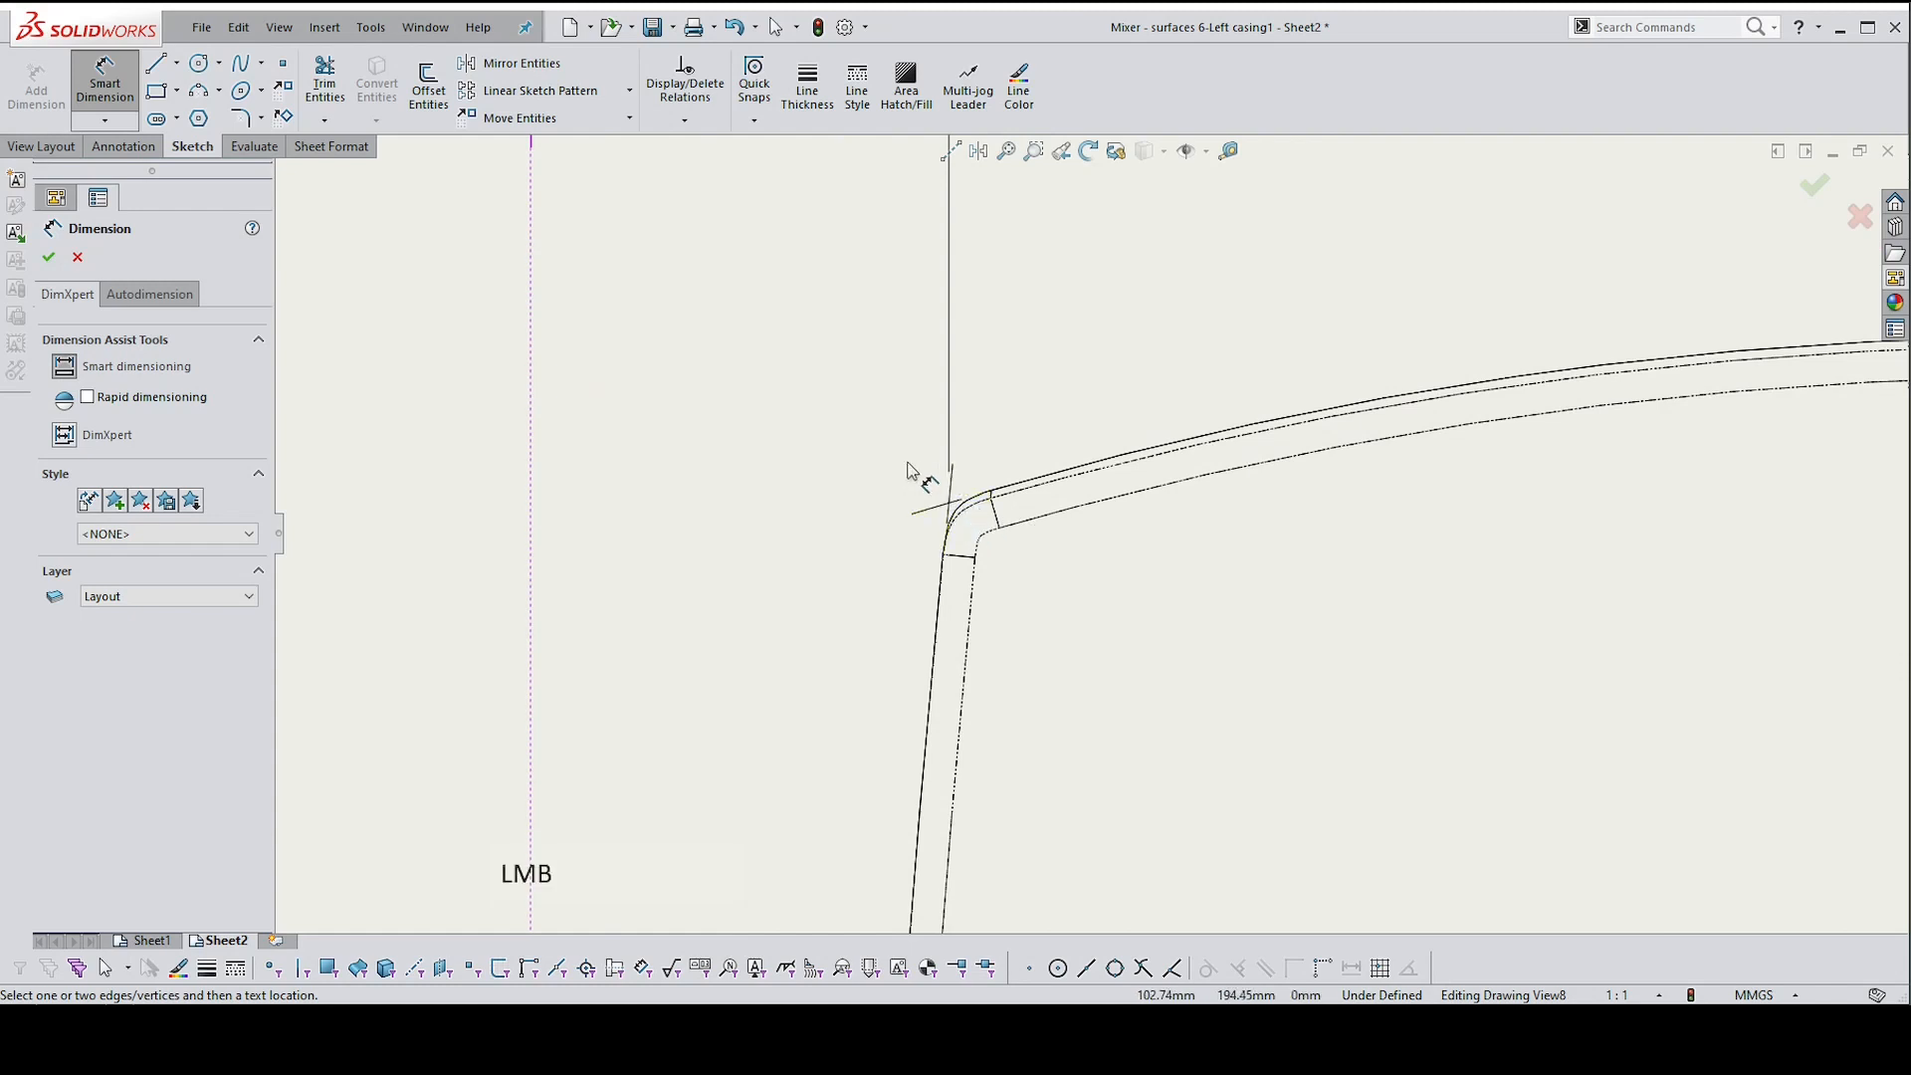
key(Escape)
scroll(936, 527, down, 6)
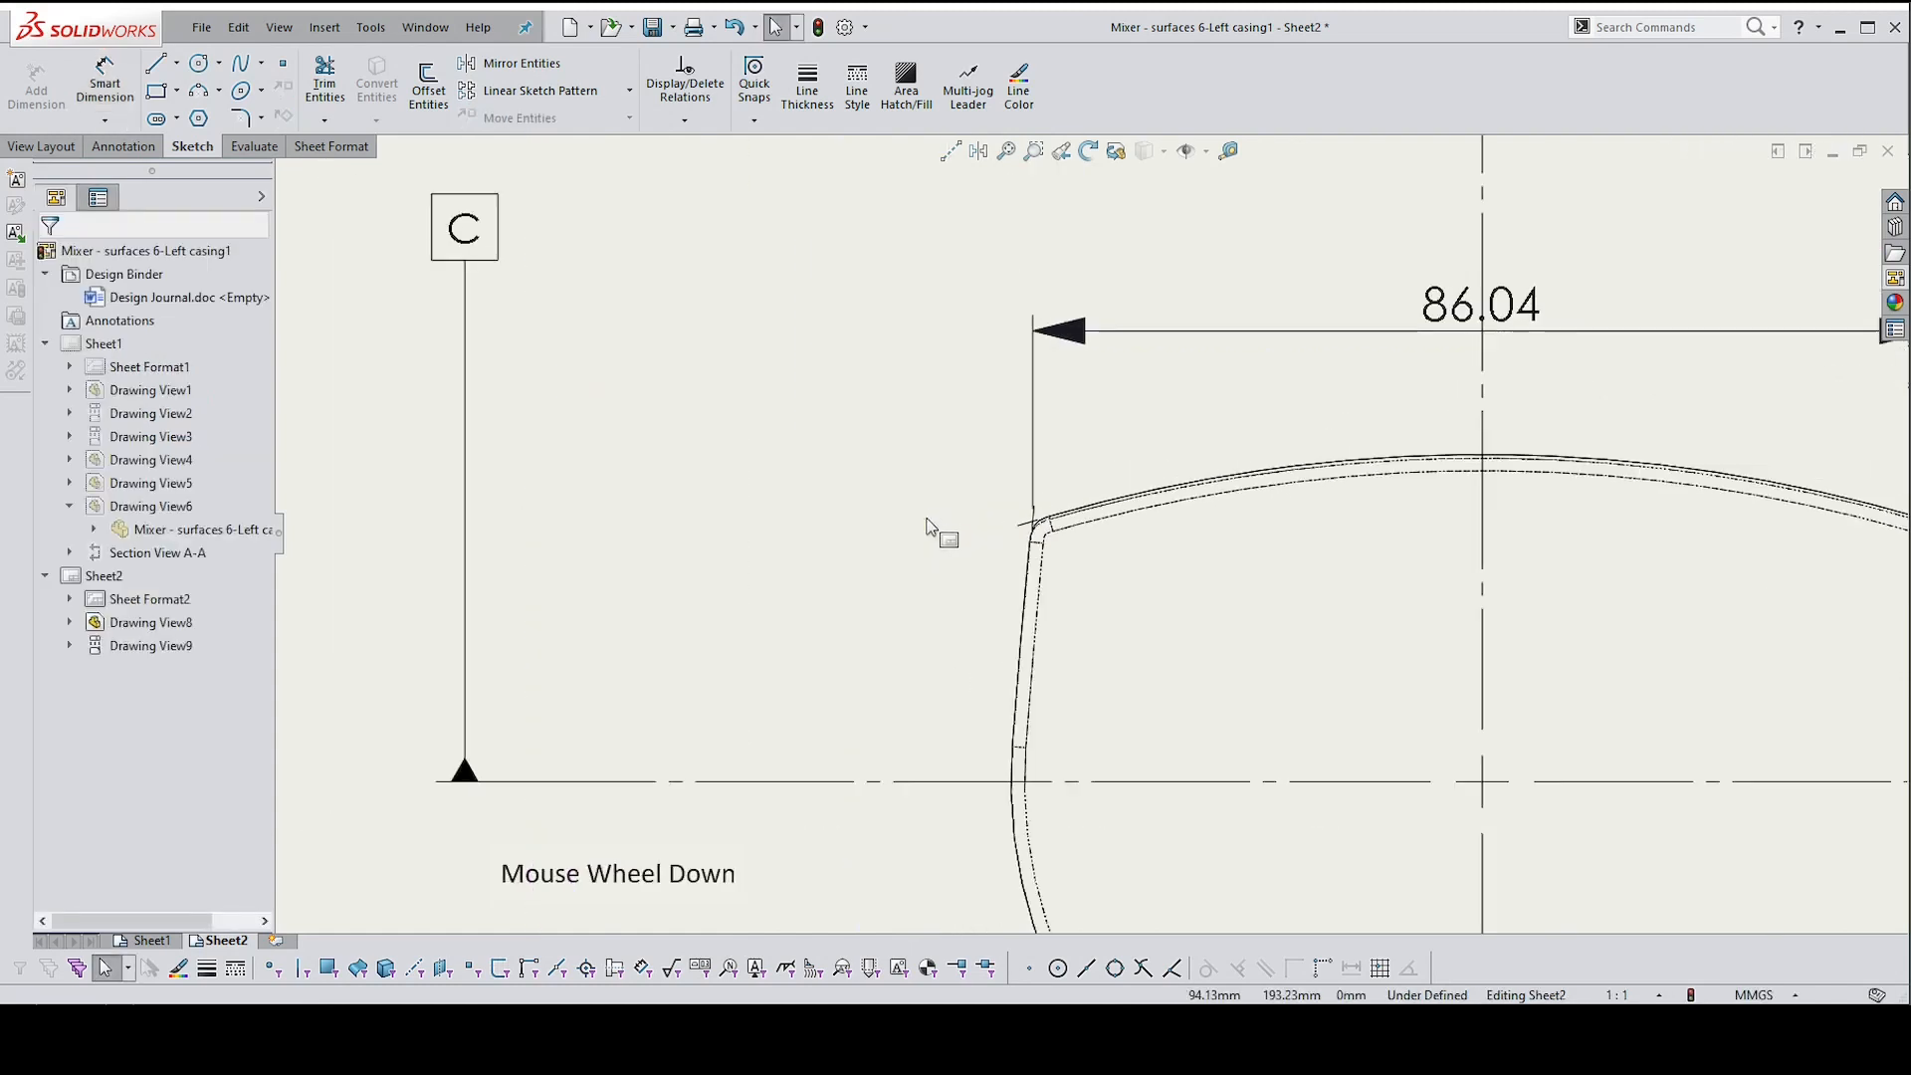
scroll(1422, 600, up, 1)
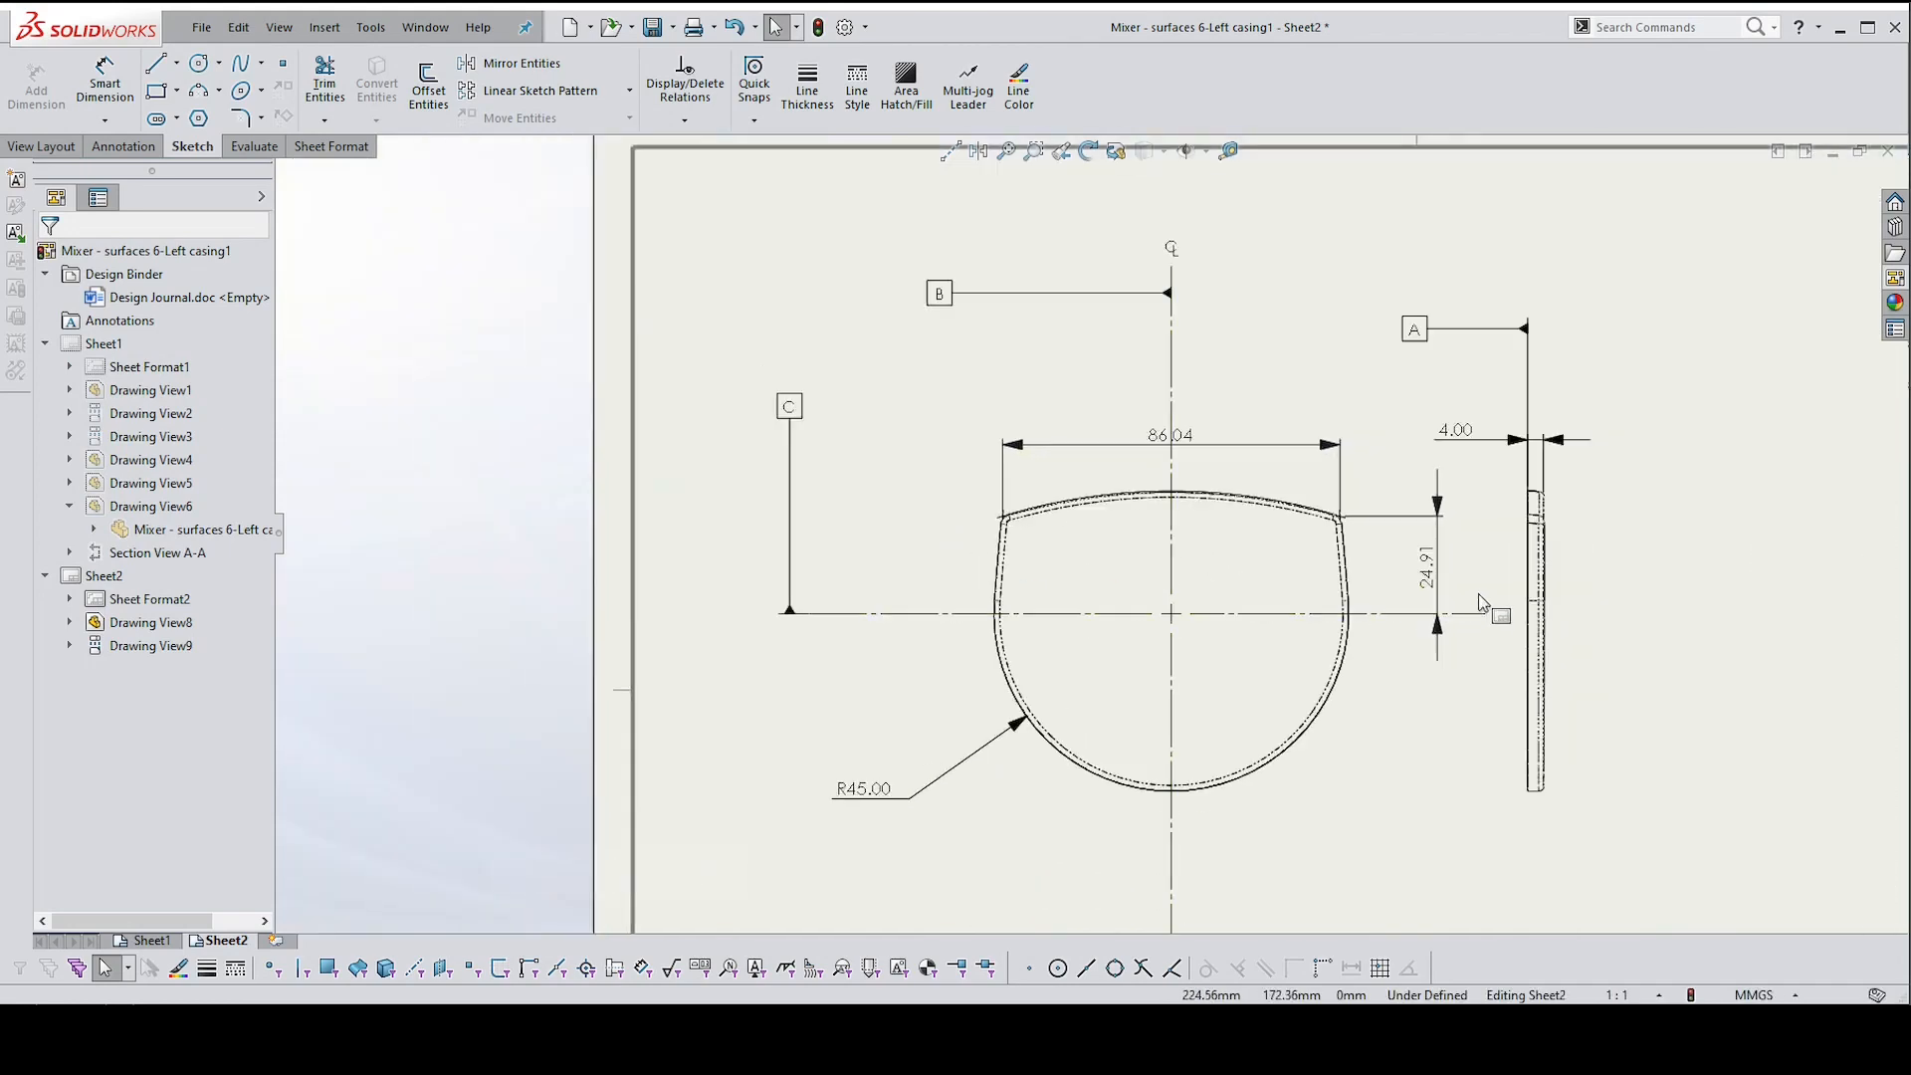
Try to dimension the small rounded edge at the upper end of the side view
scroll(1601, 557, up, 3)
right_drag(1606, 517, 1617, 438)
scroll(1453, 480, up, 4)
scroll(1234, 492, up, 2)
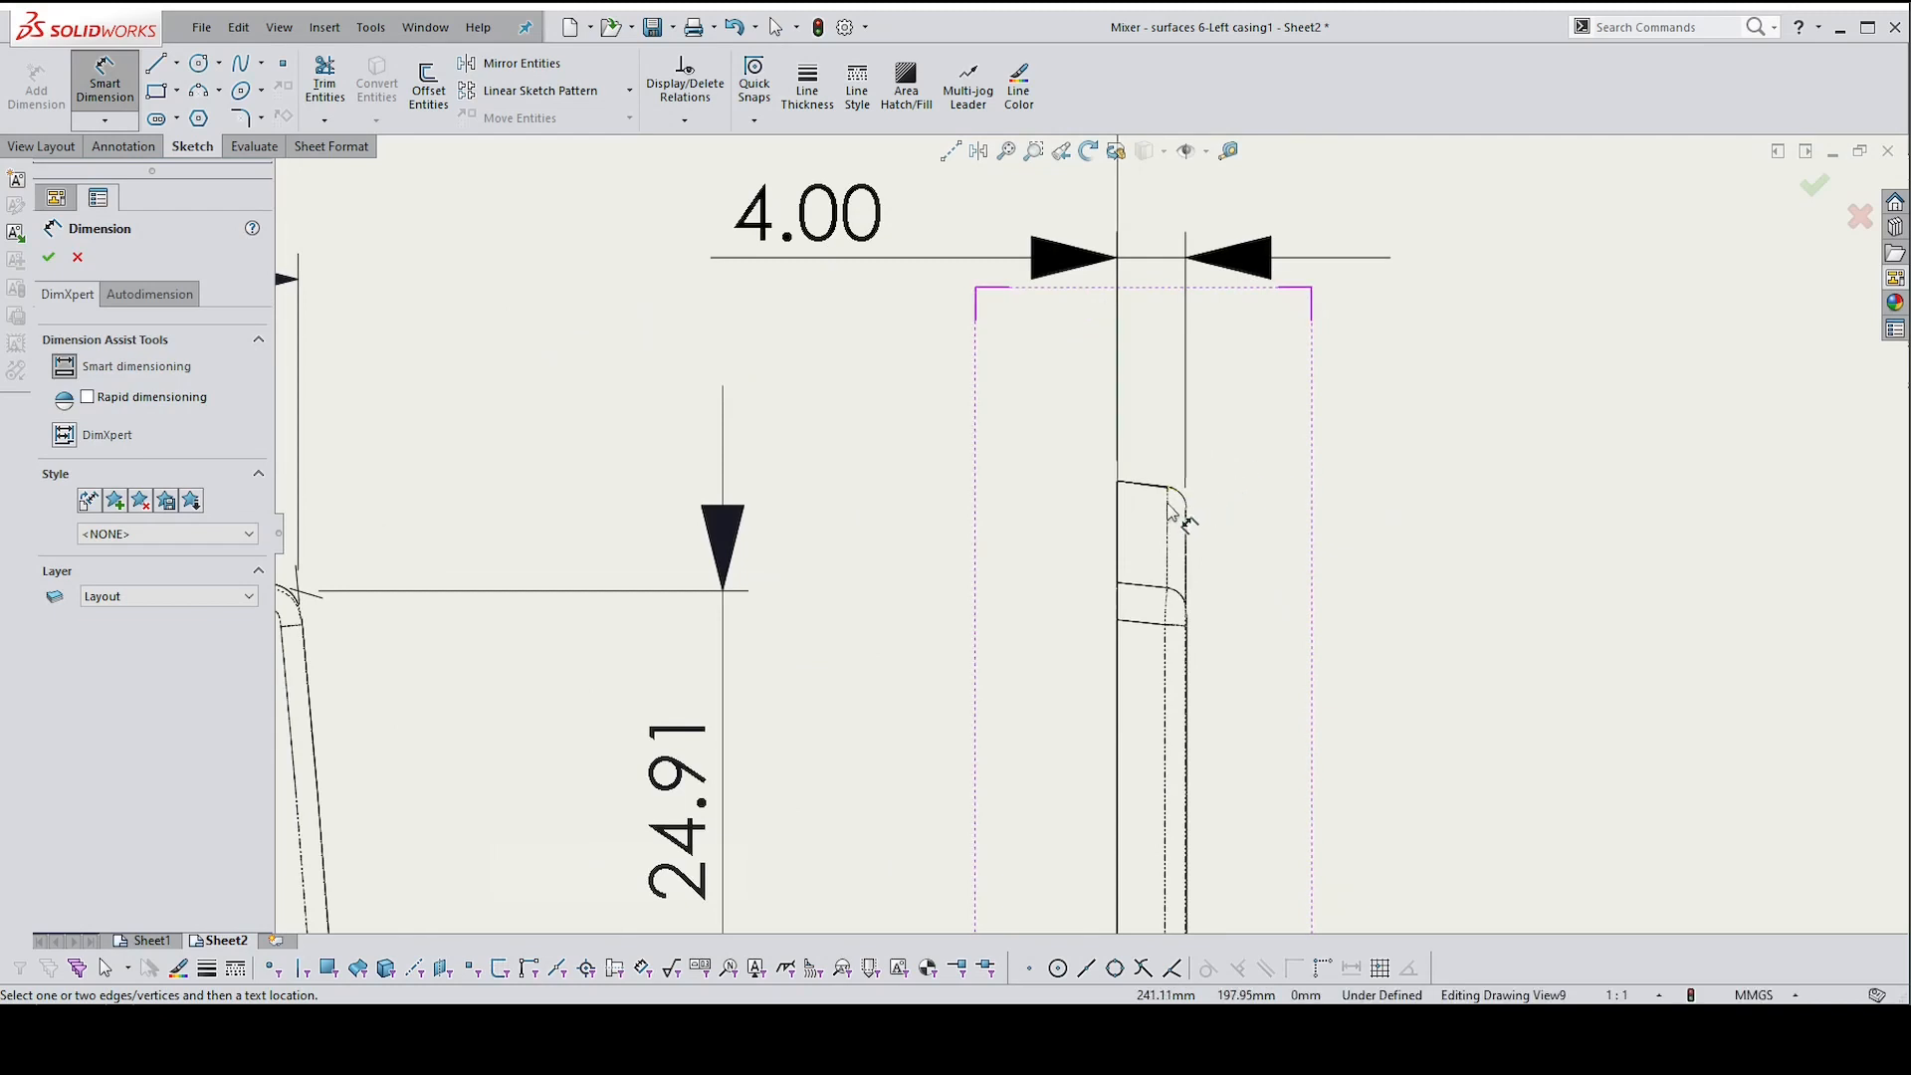
click(1181, 493)
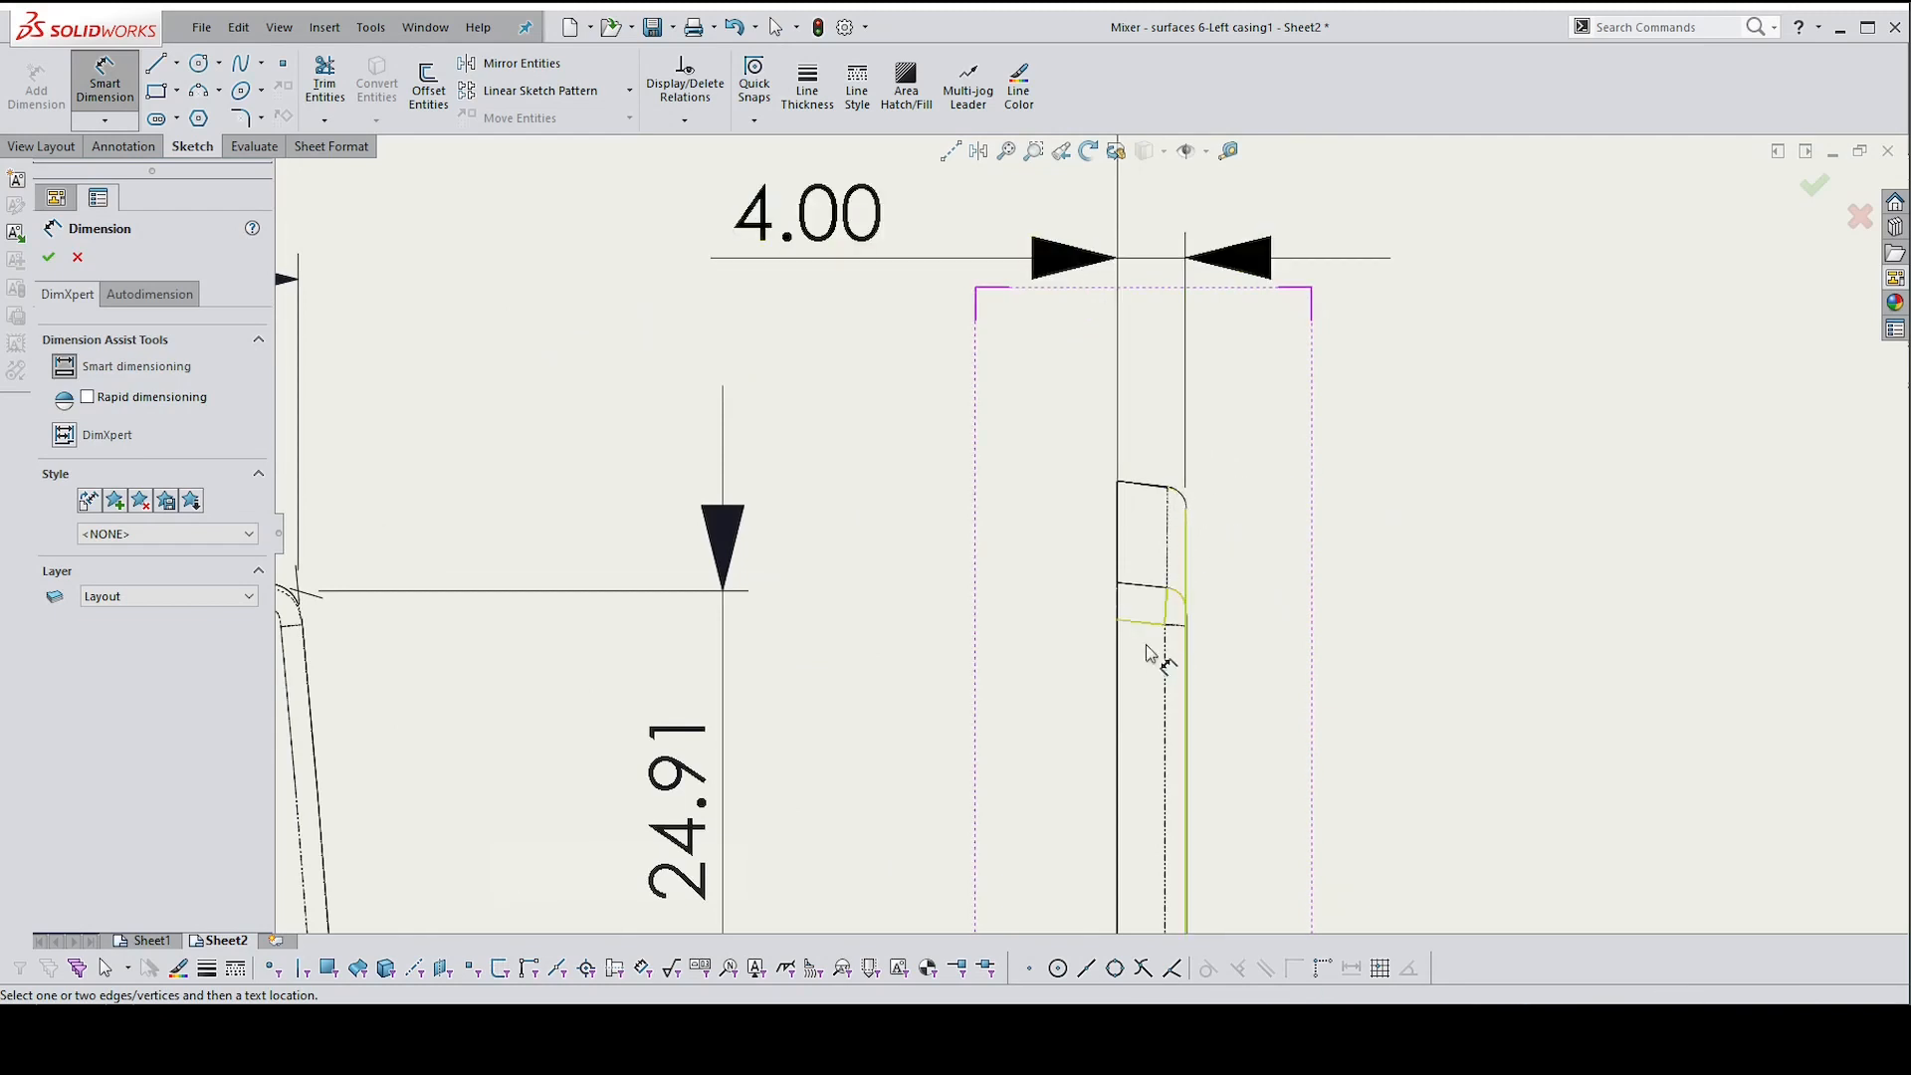
scroll(1284, 602, down, 5)
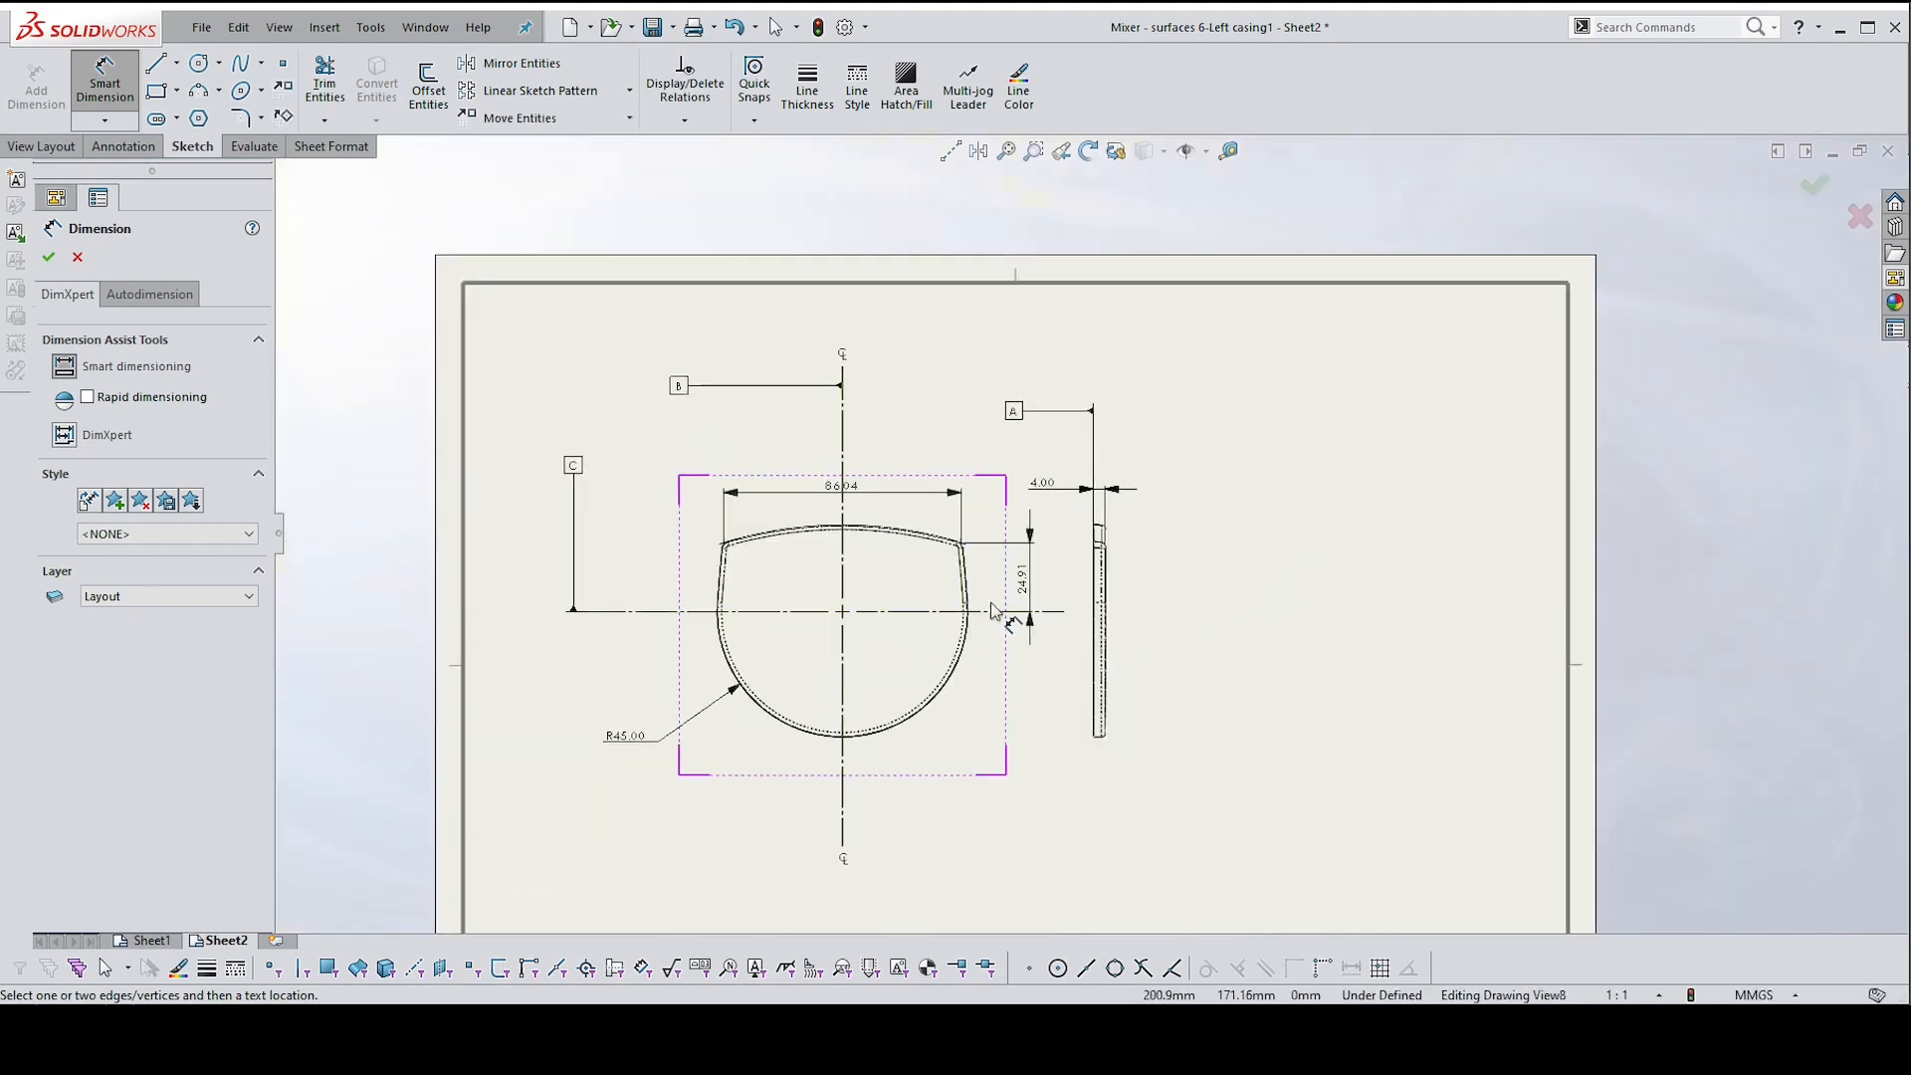
click(1236, 655)
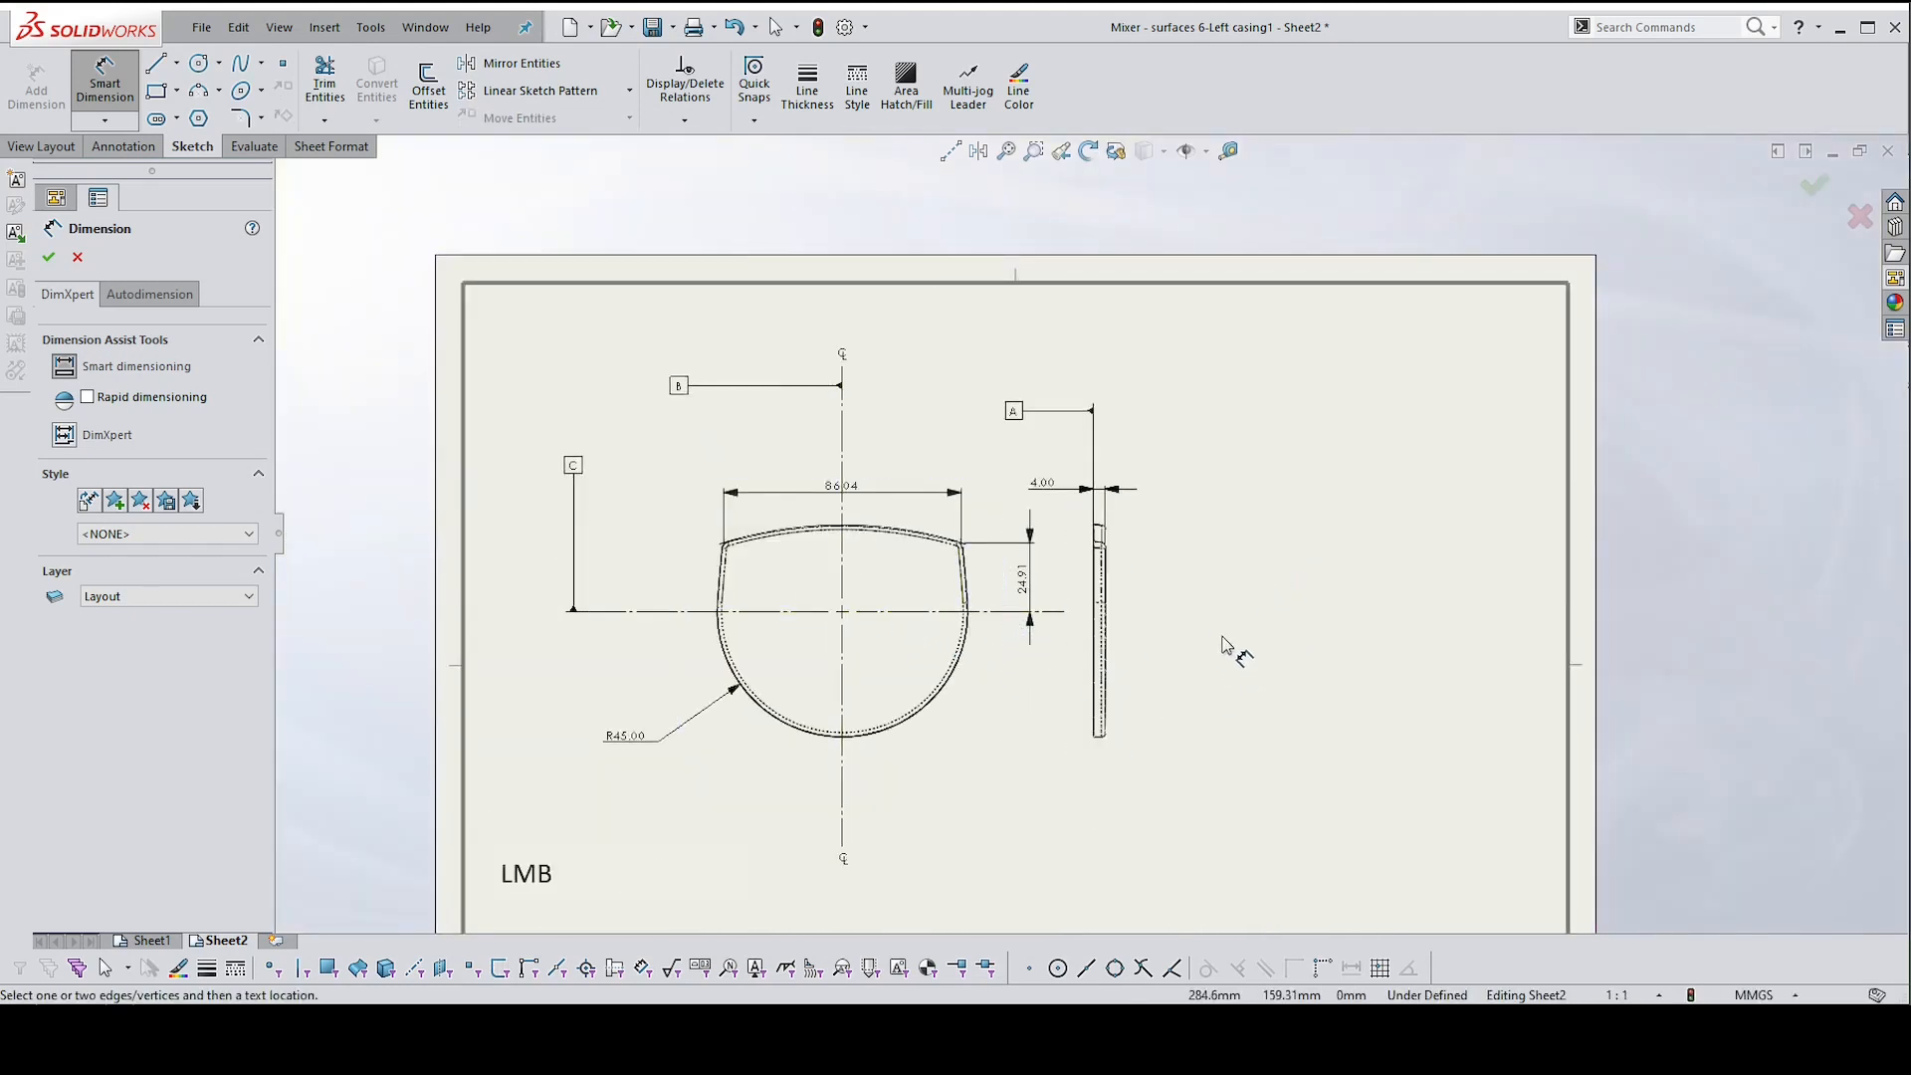